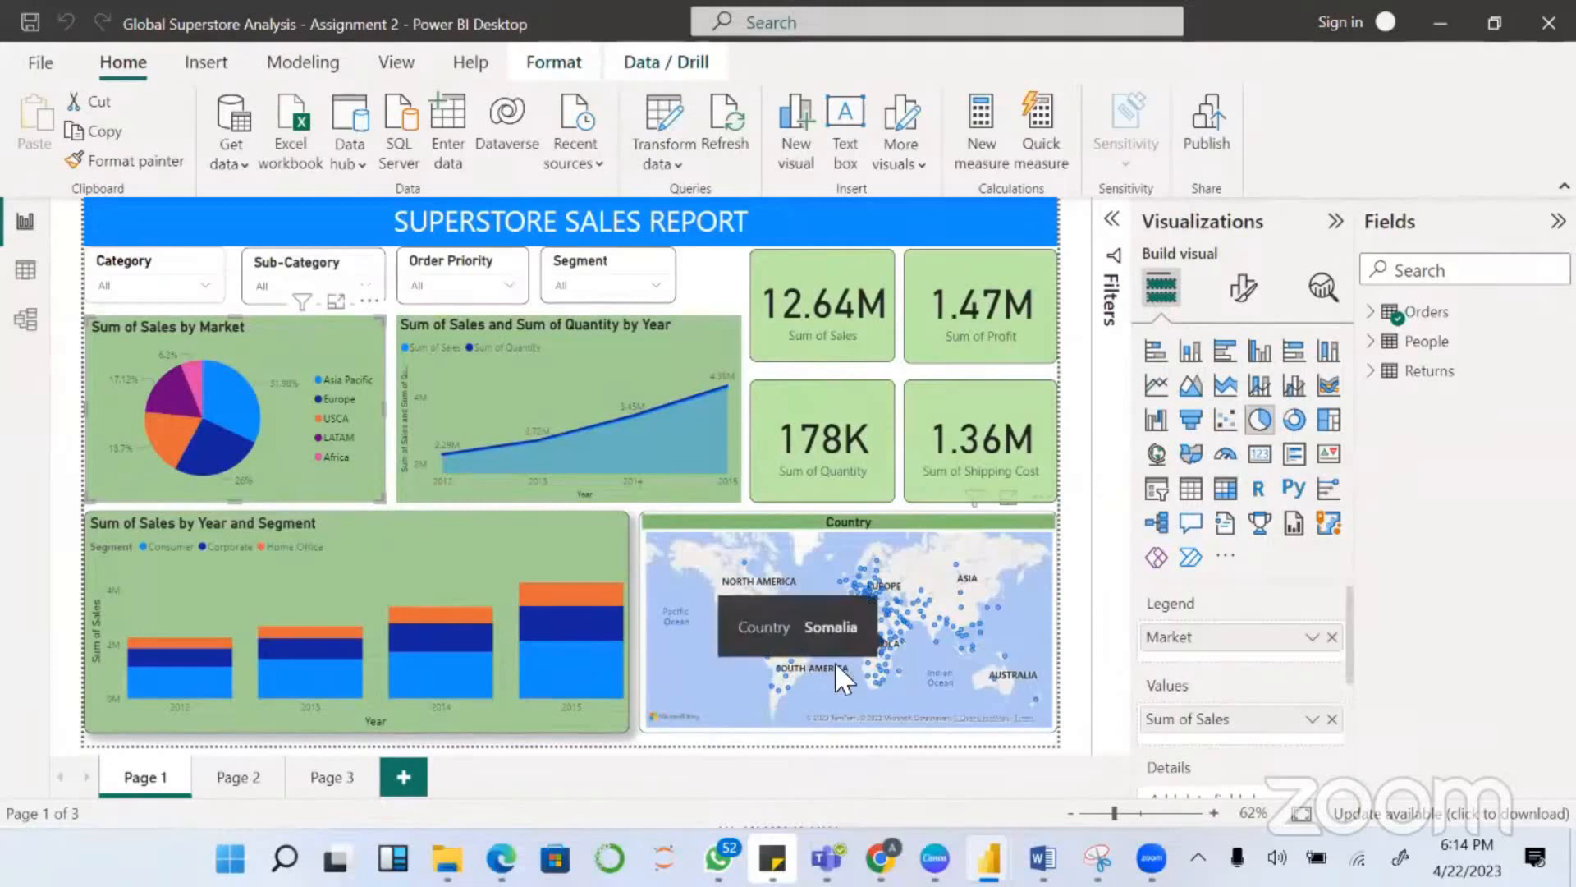
# - On Page 2, filter the profit and loss analysis by year, trying 2012 and 2013 and finishing with 2015
pyautogui.click(234, 780)
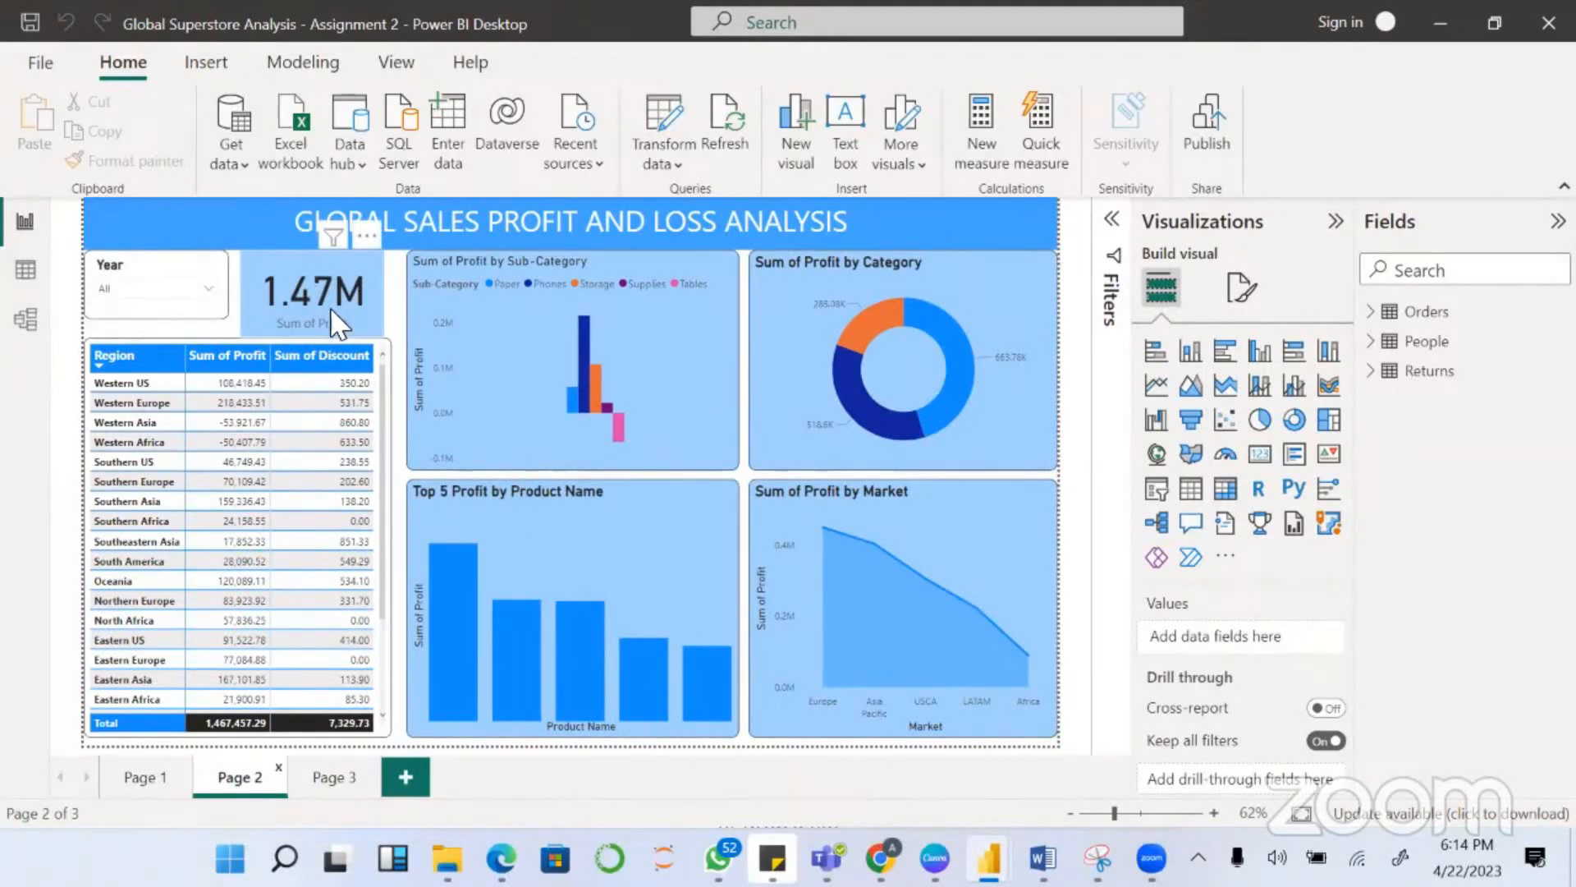
pyautogui.click(214, 289)
pyautogui.click(131, 312)
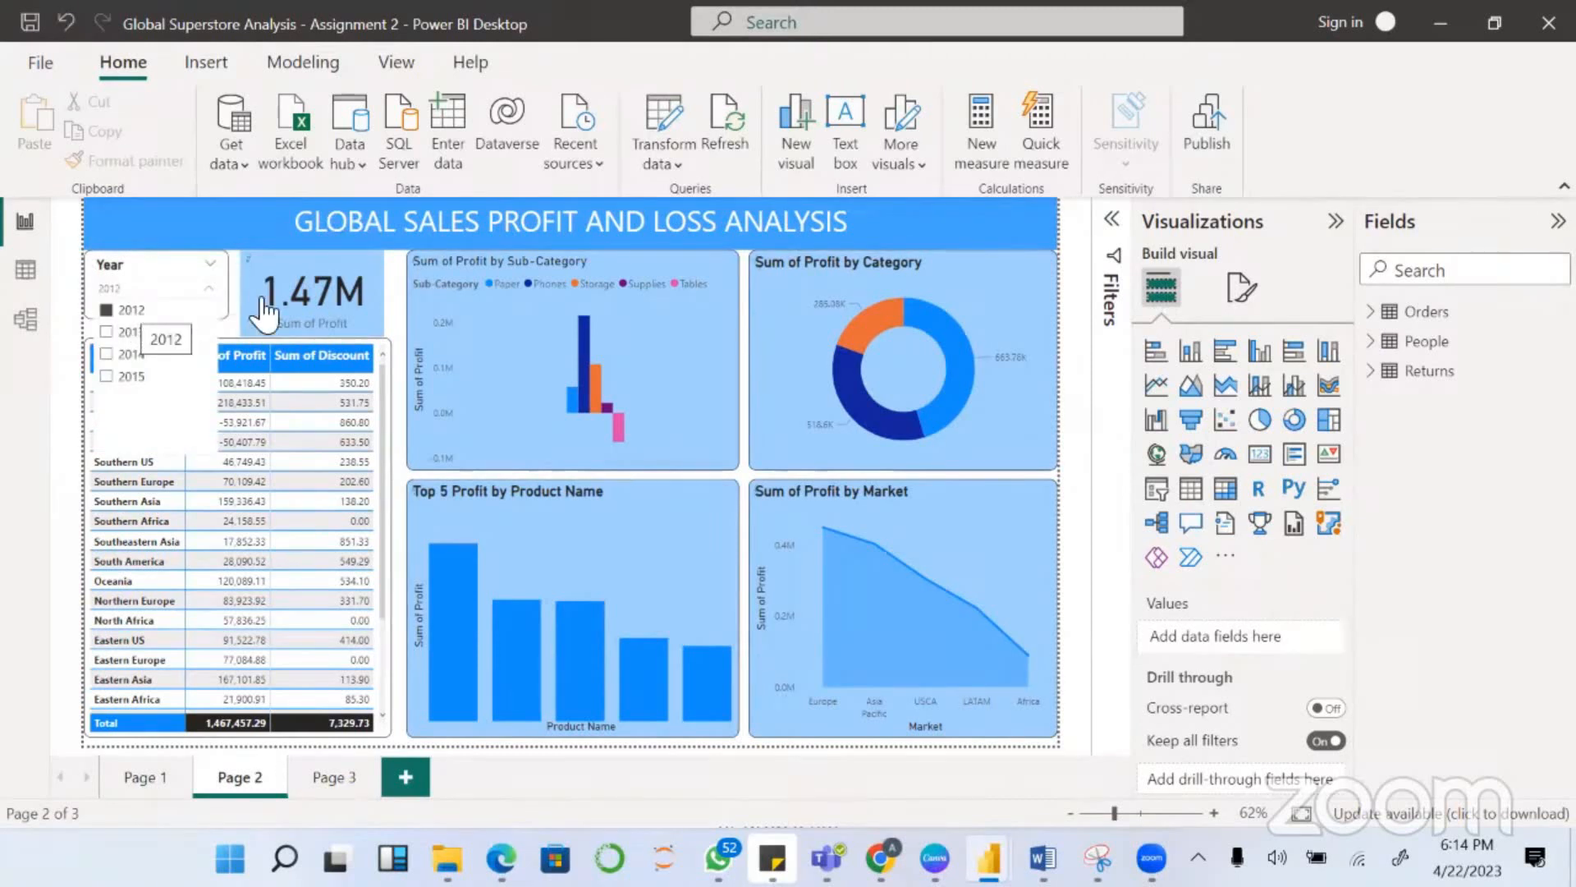
pyautogui.click(111, 332)
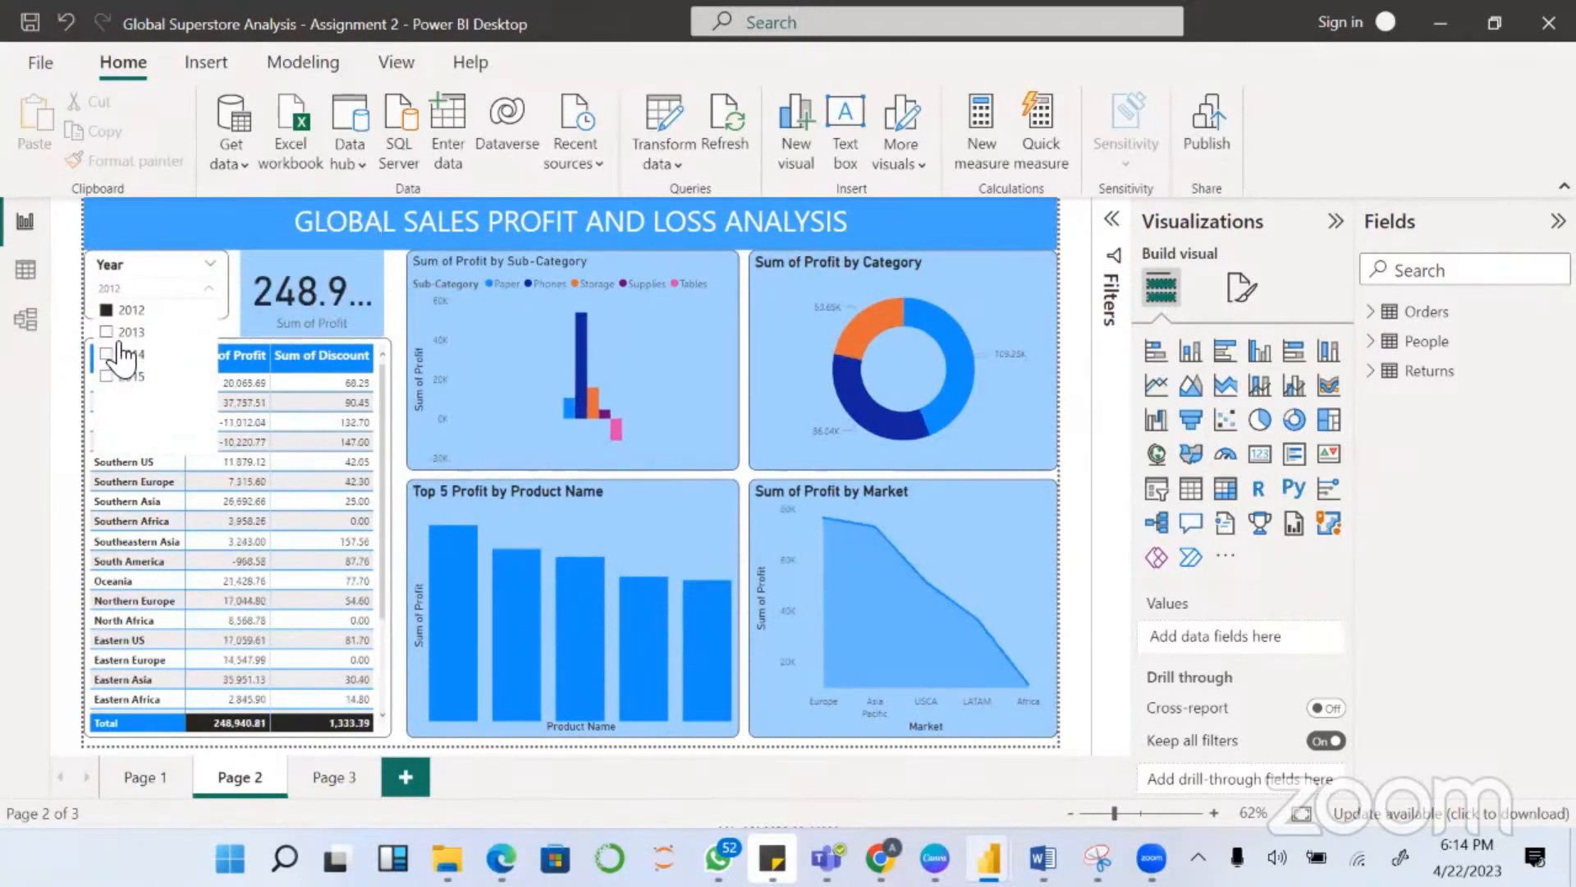
pyautogui.click(108, 377)
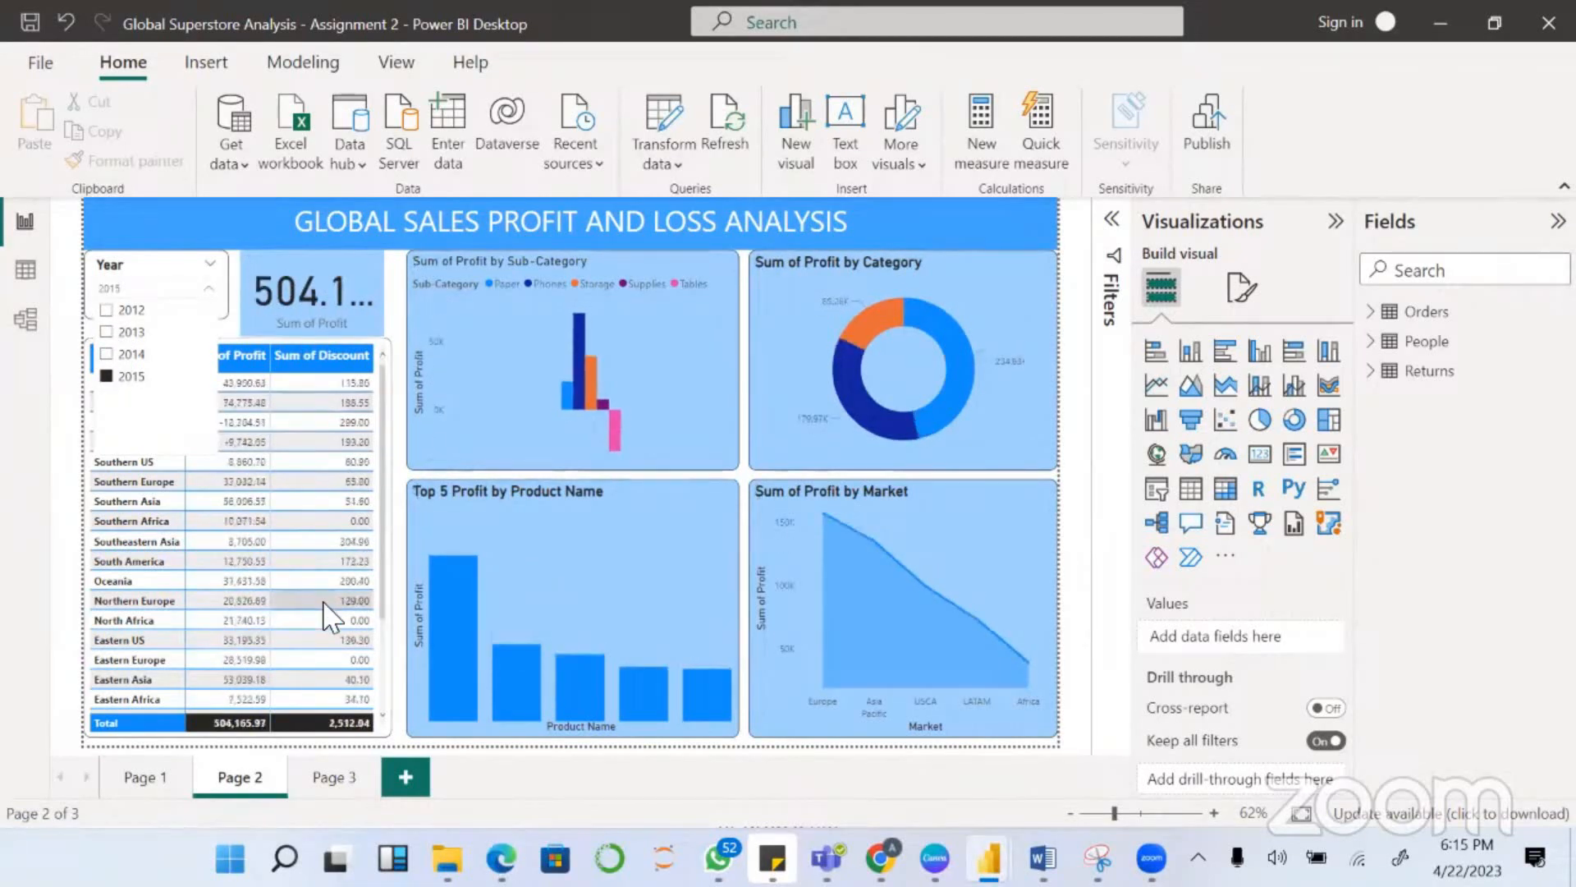
pyautogui.click(389, 304)
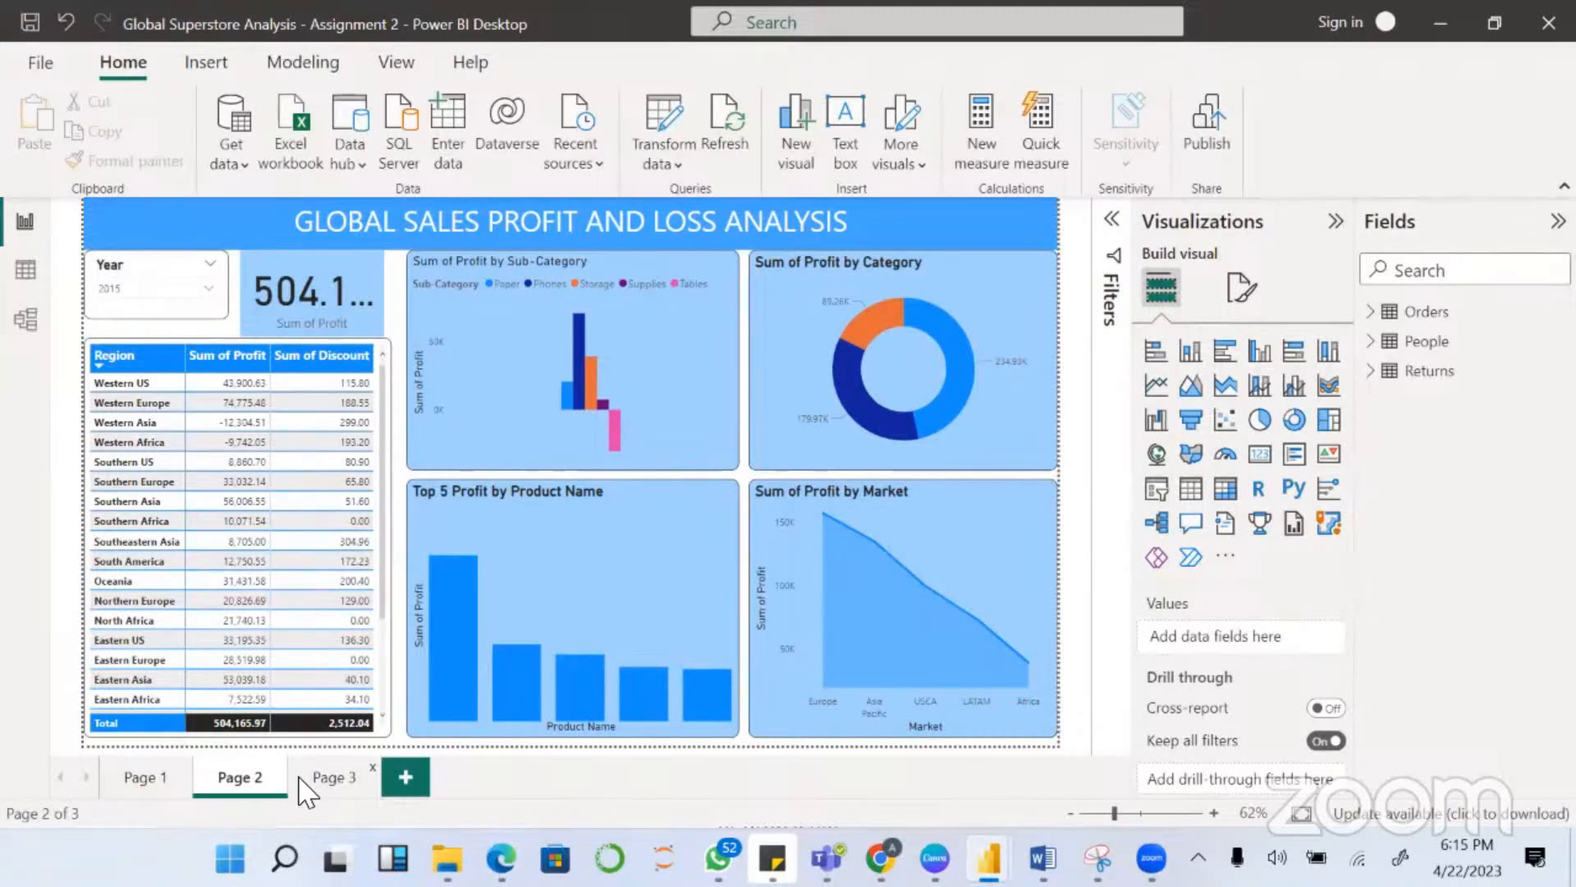
# - Review the sales report on Page 1 and the logistics report on Page 3, returning to the profit and loss analysis on Page 2
pyautogui.click(140, 780)
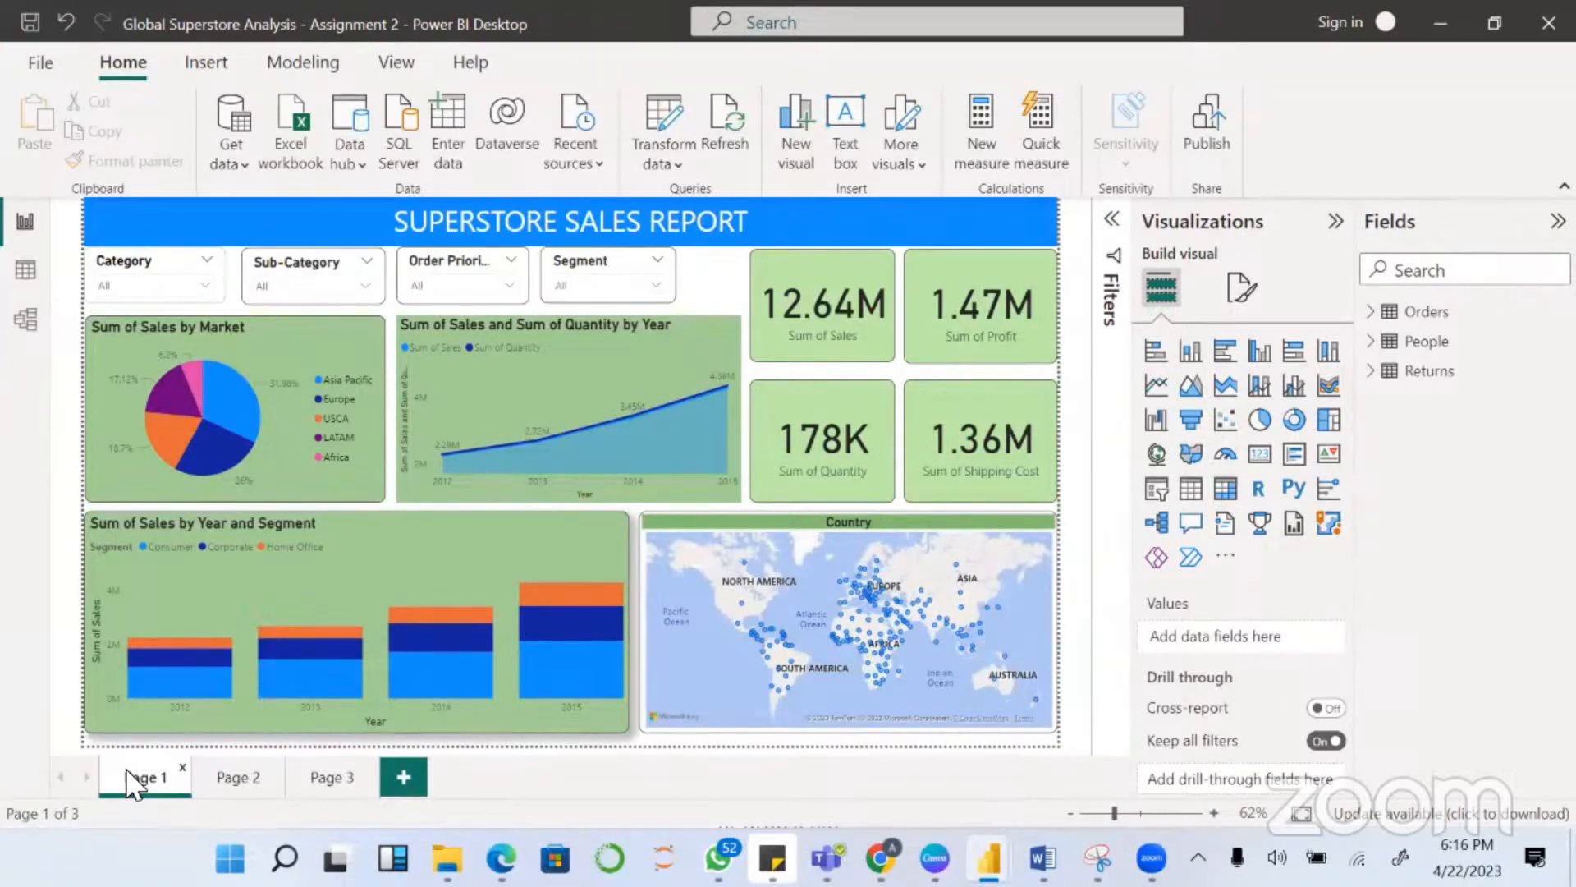
pyautogui.click(240, 780)
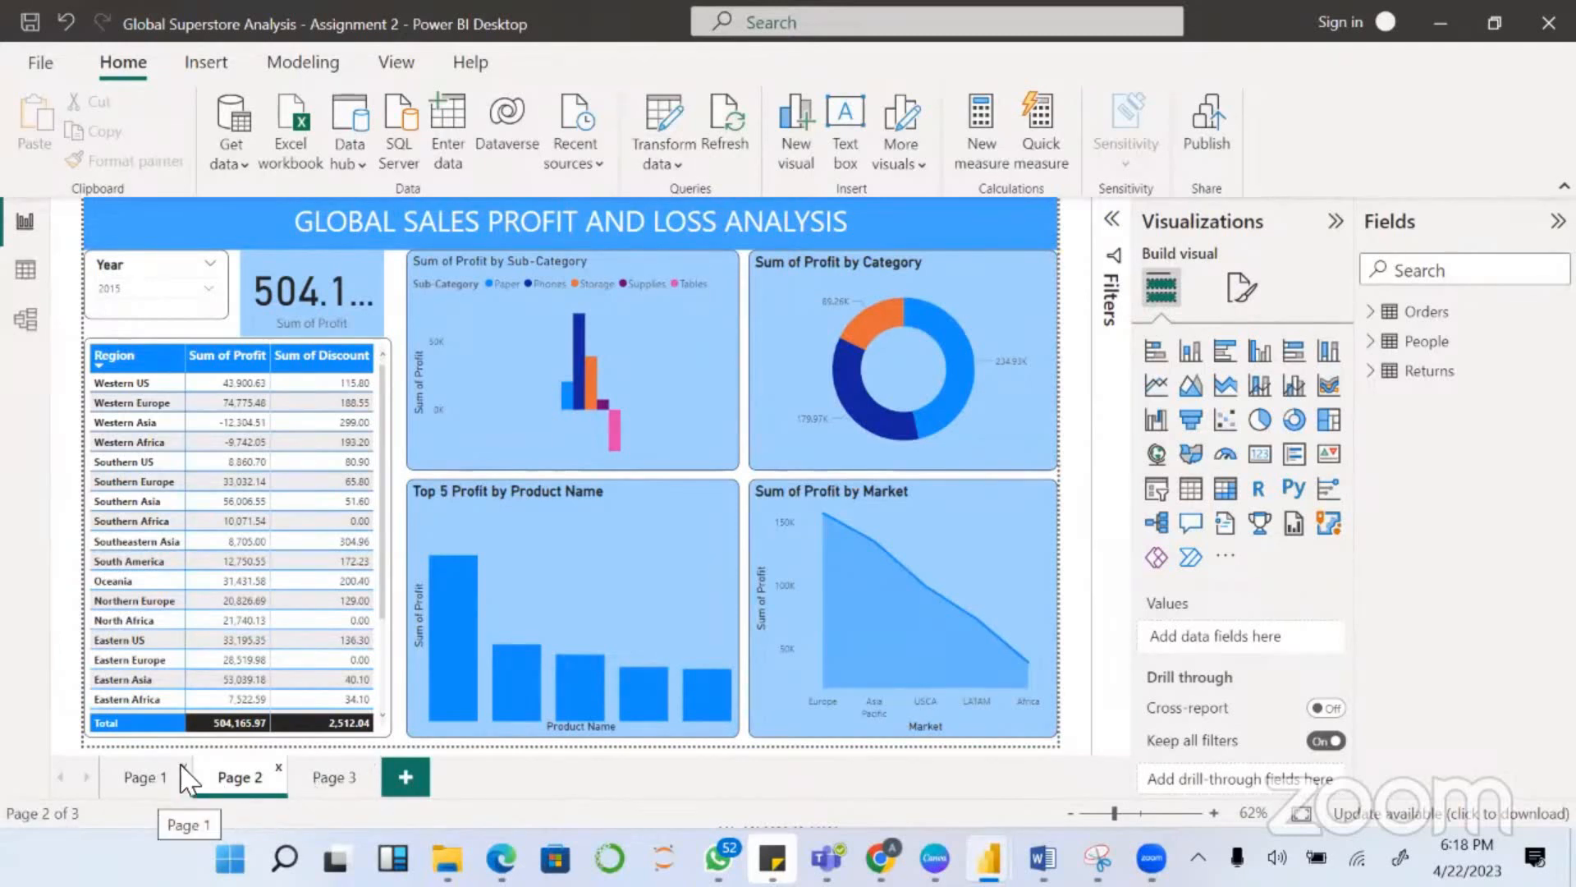
pyautogui.click(345, 789)
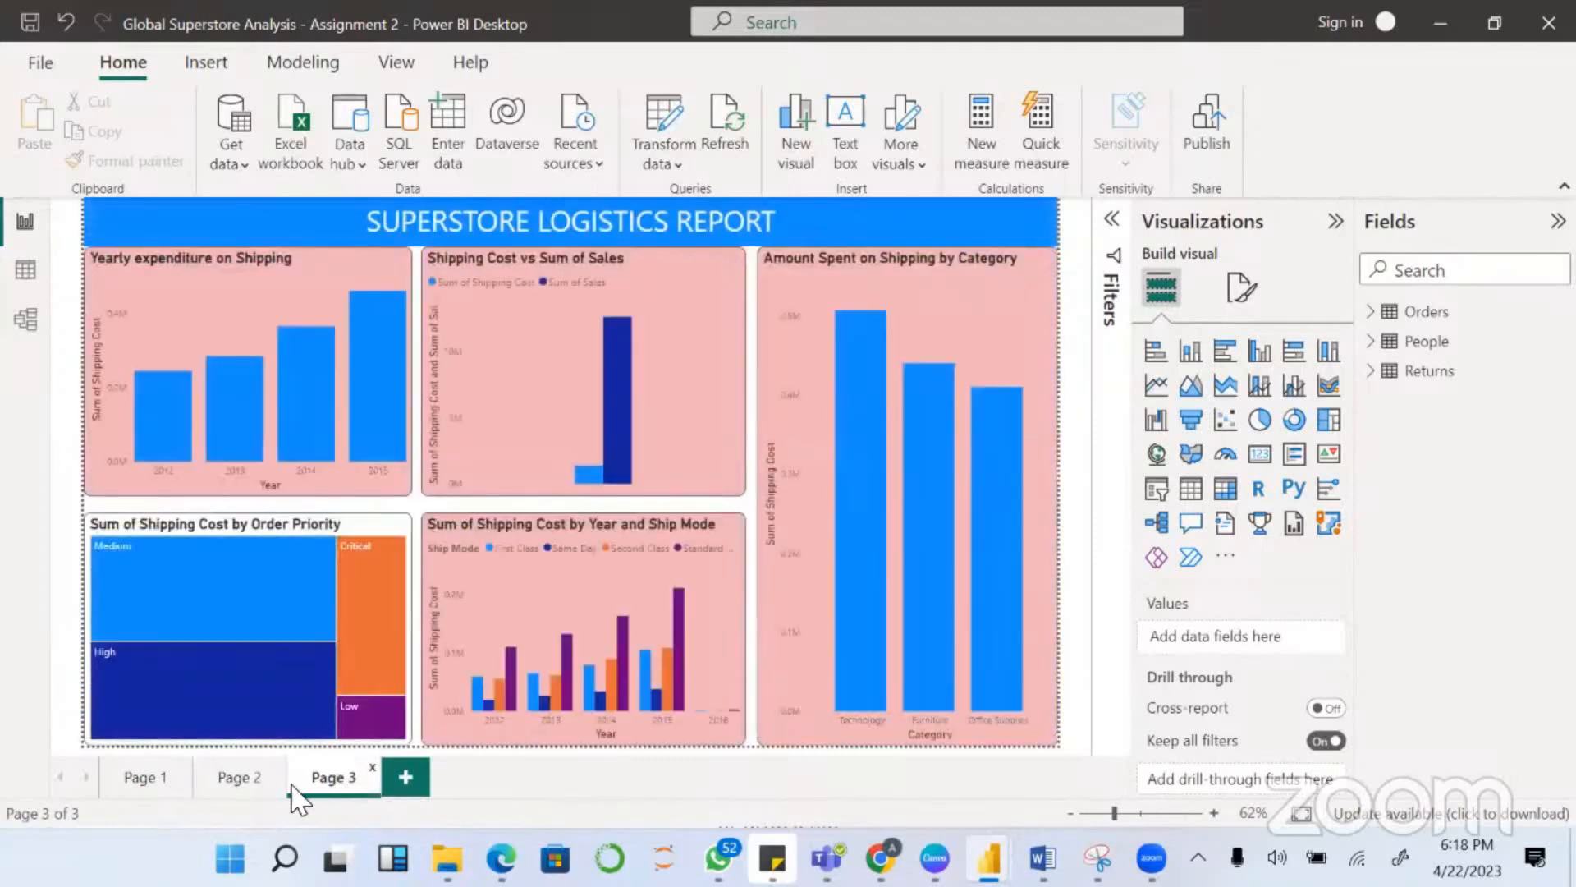
pyautogui.click(246, 787)
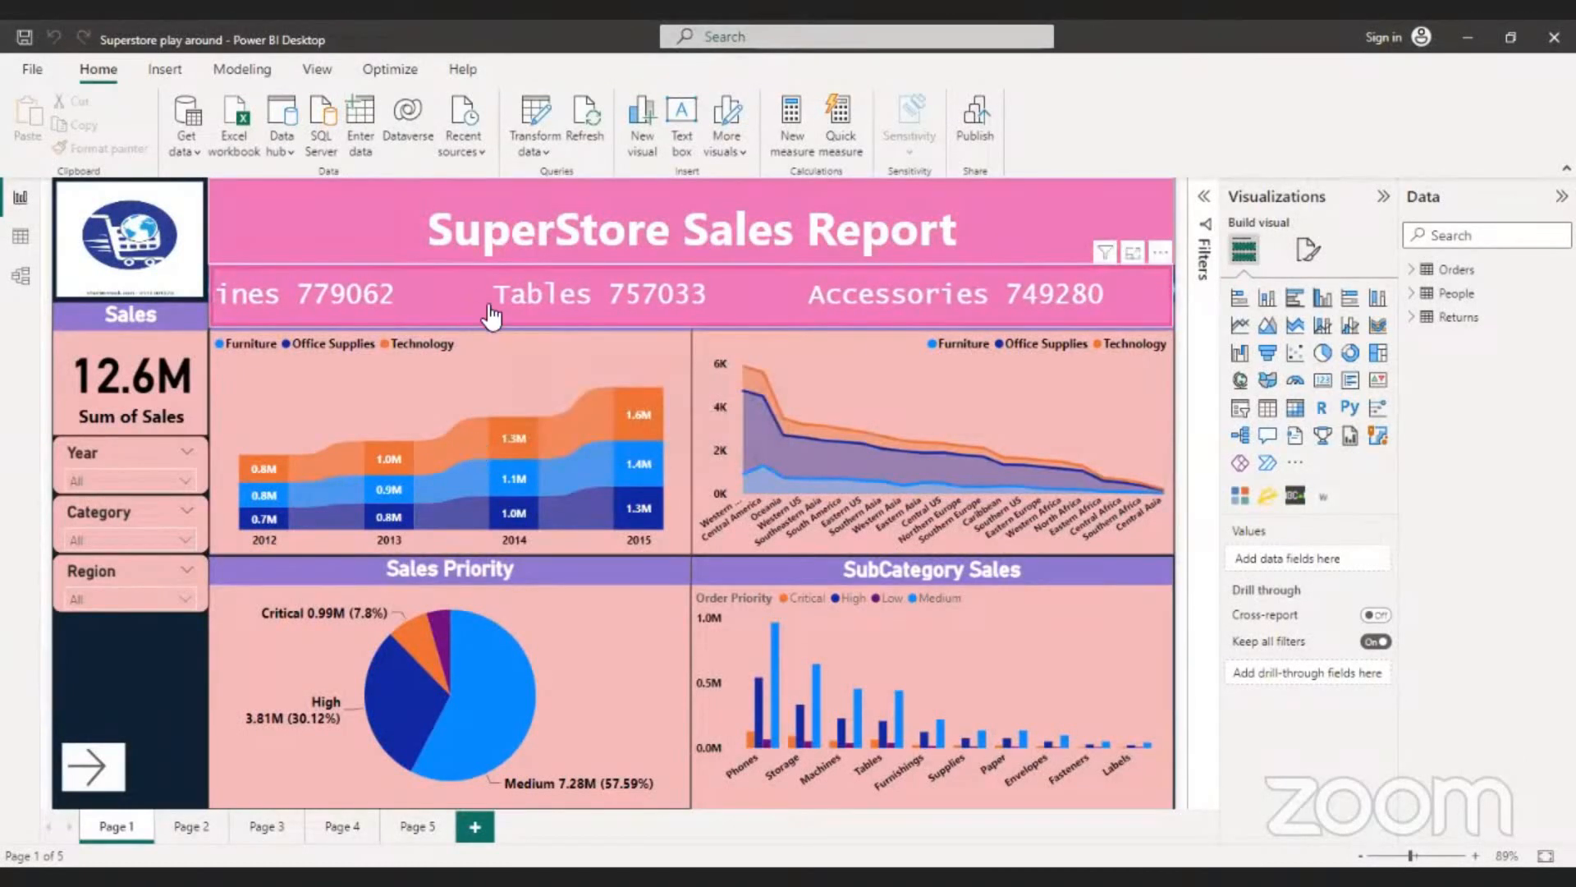
# - Examine the year-to-year sales changes per category in the Sales by Year ribbon chart on Page 1
pyautogui.moveTo(511, 432)
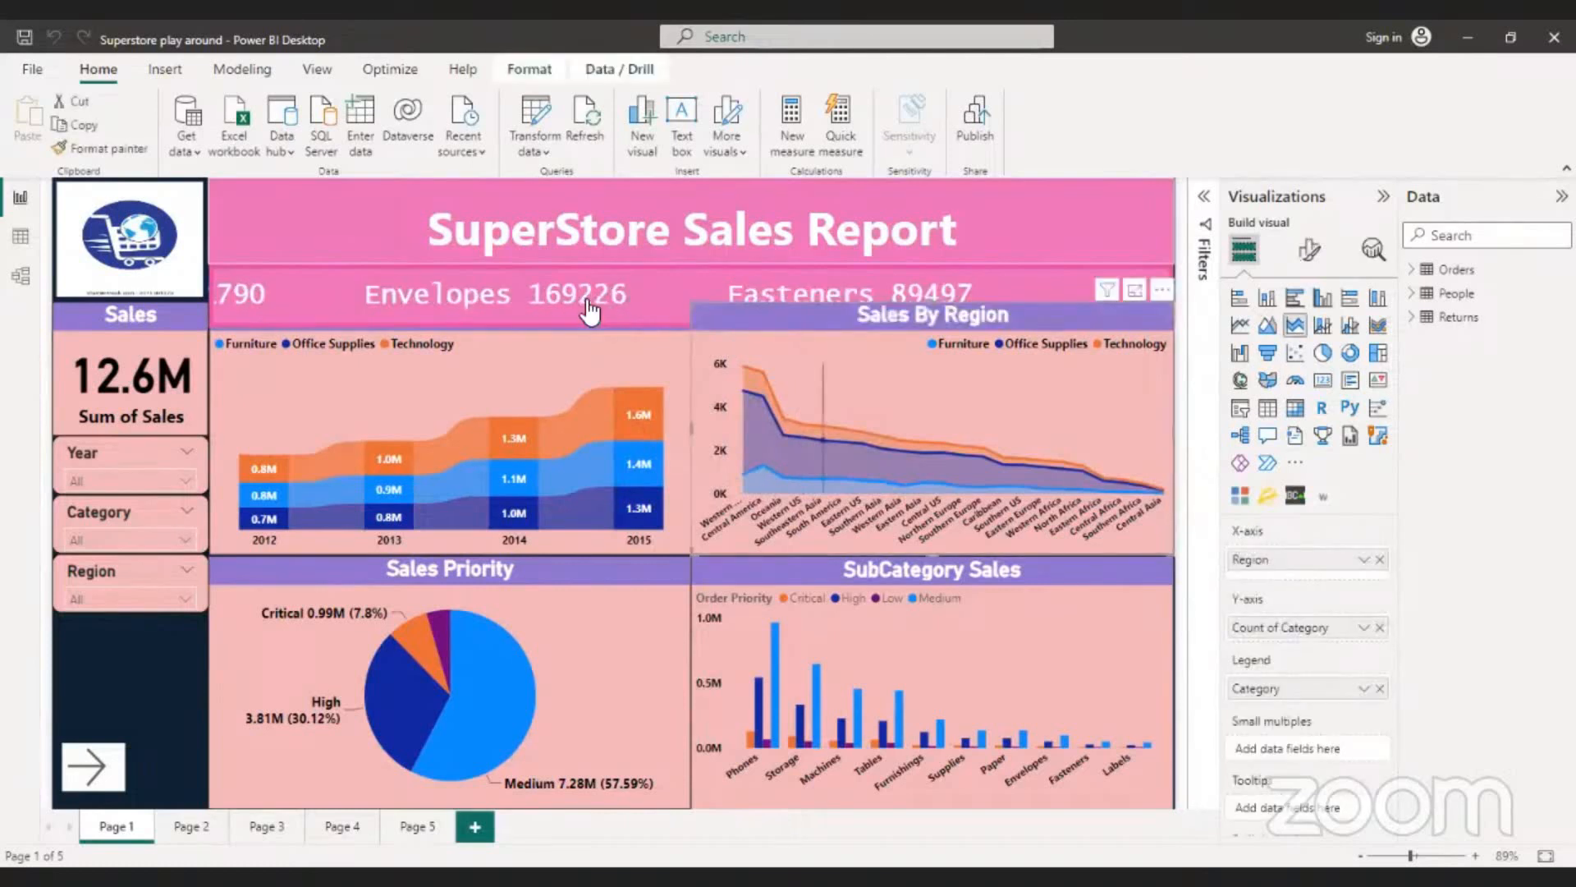
pyautogui.click(569, 358)
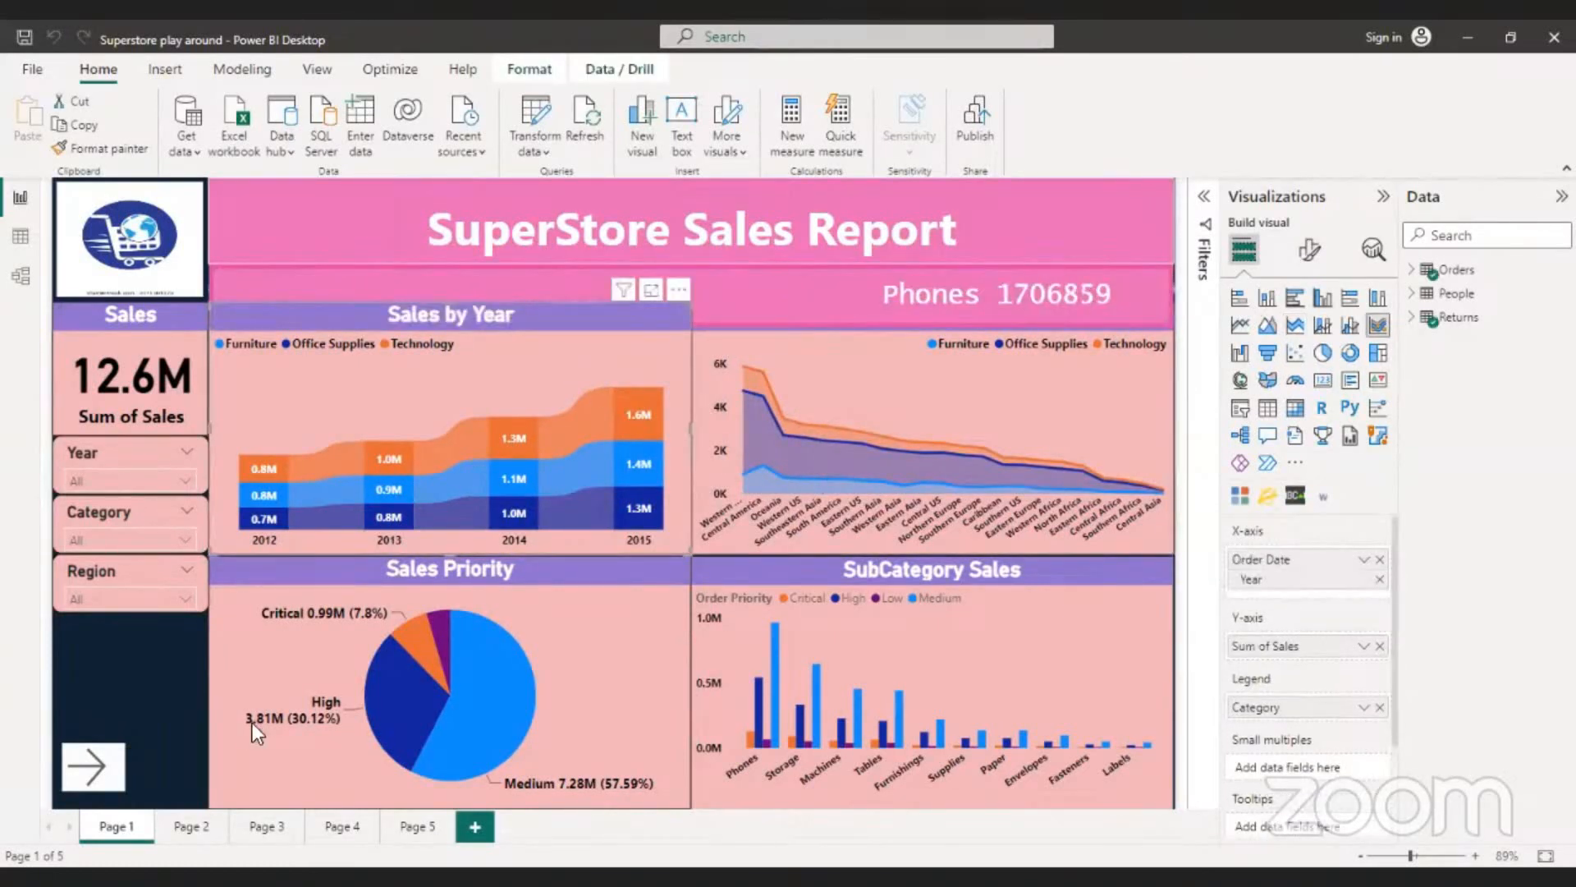
pyautogui.click(141, 691)
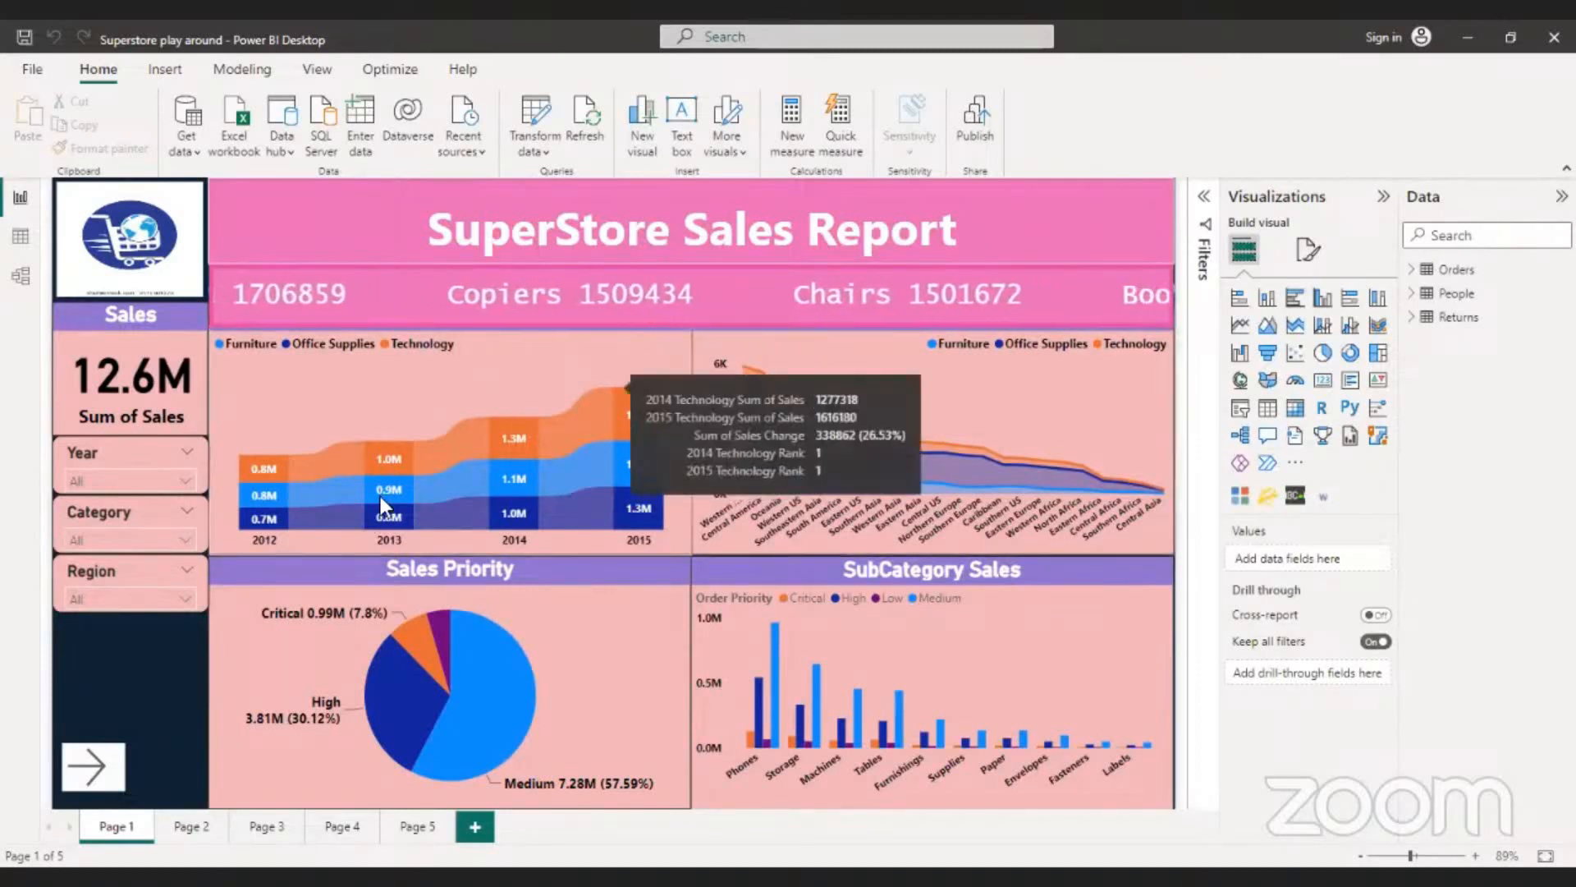
pyautogui.click(378, 386)
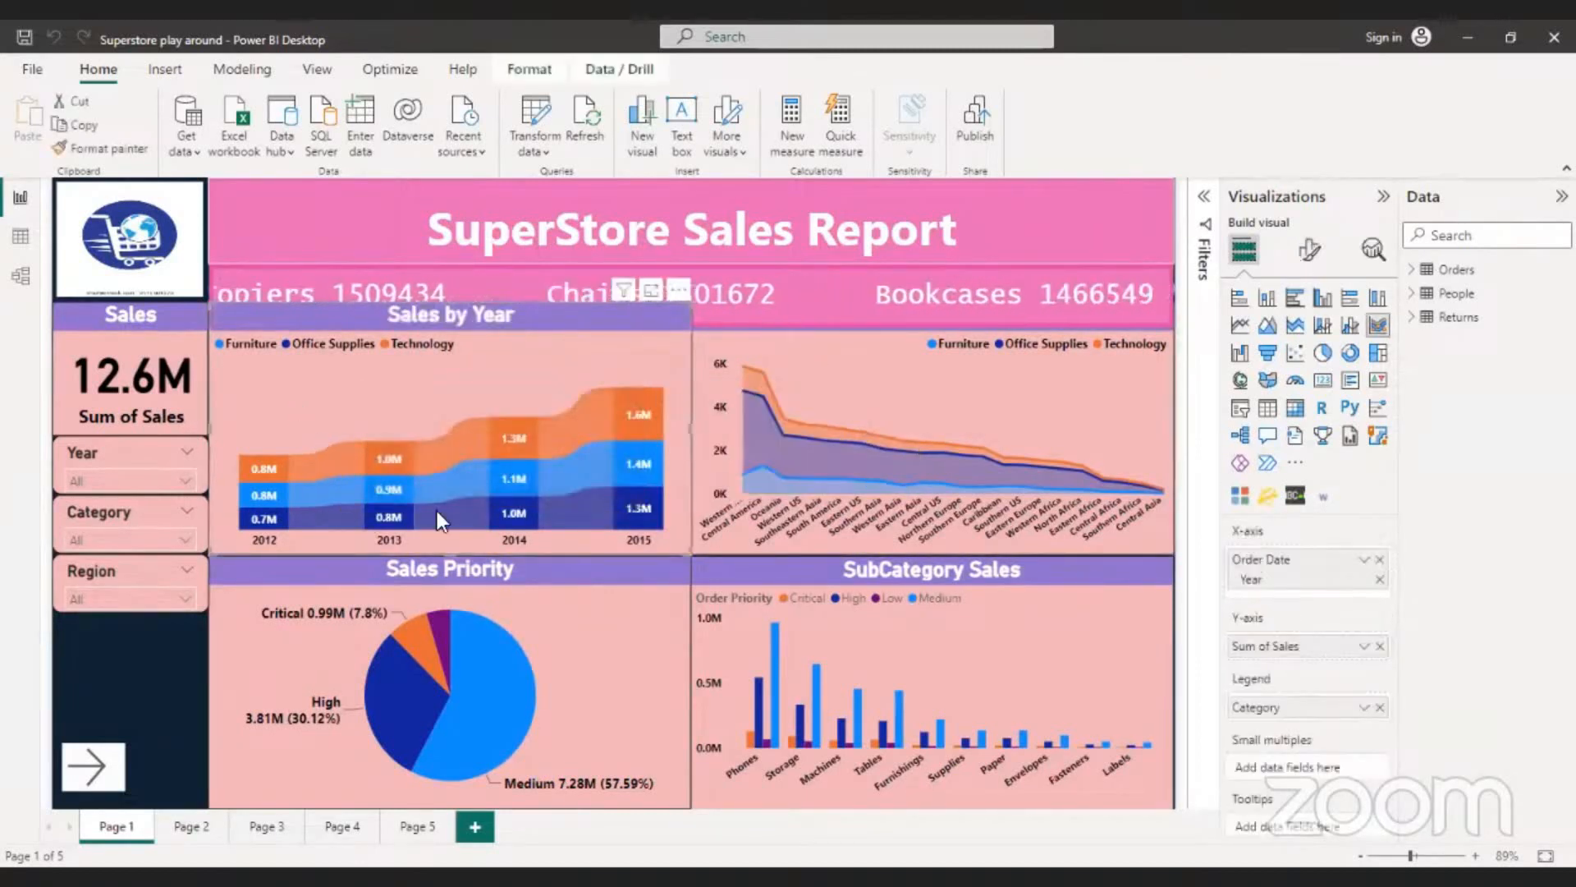
pyautogui.moveTo(412, 466)
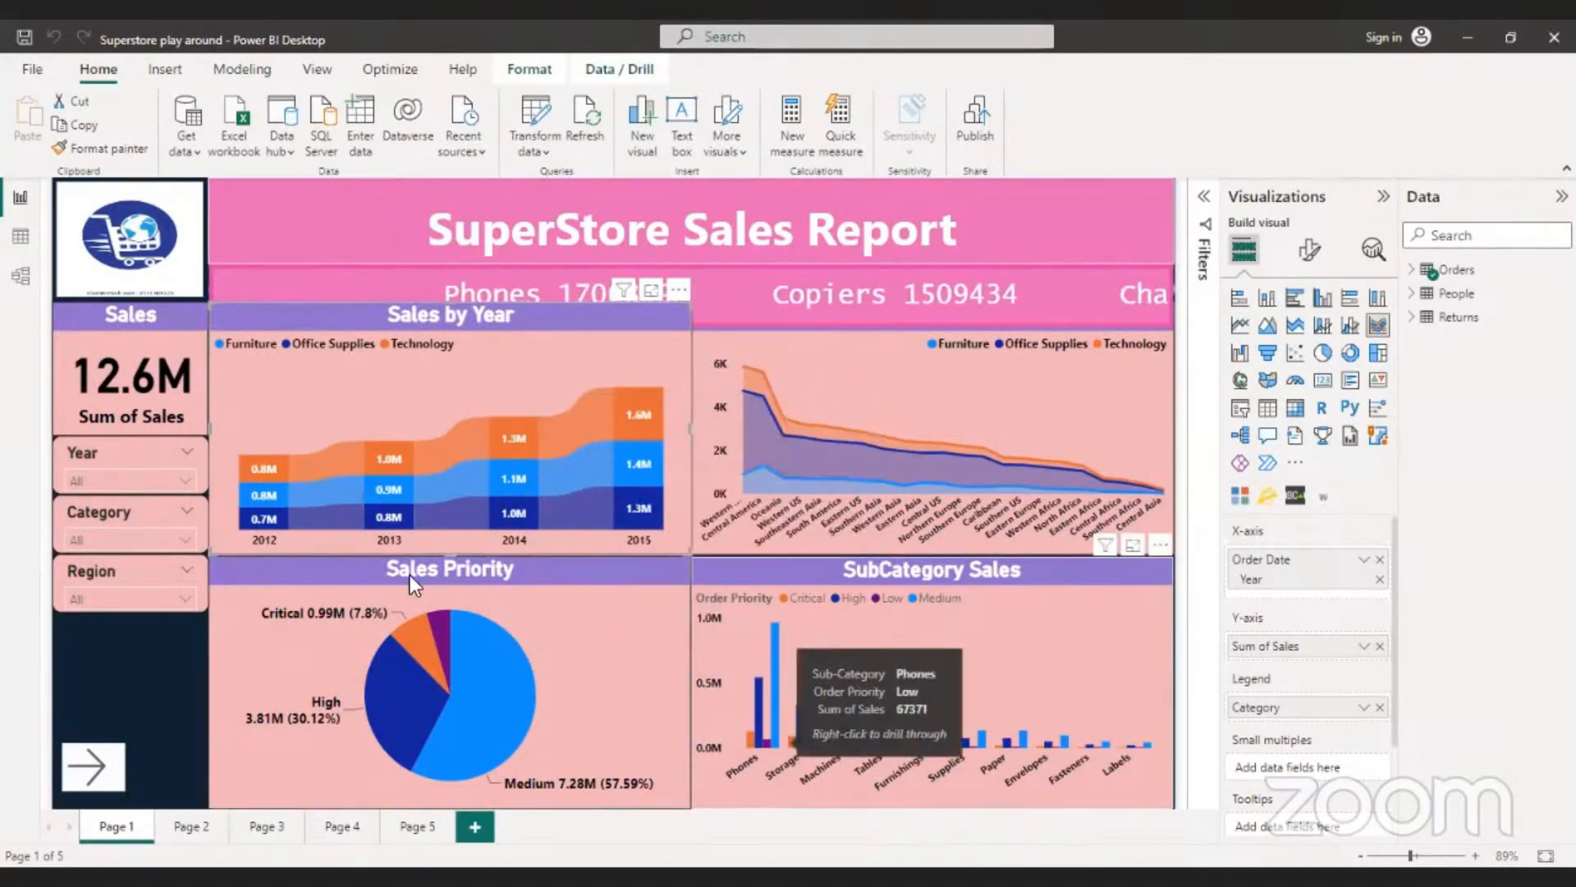
pyautogui.moveTo(313, 516)
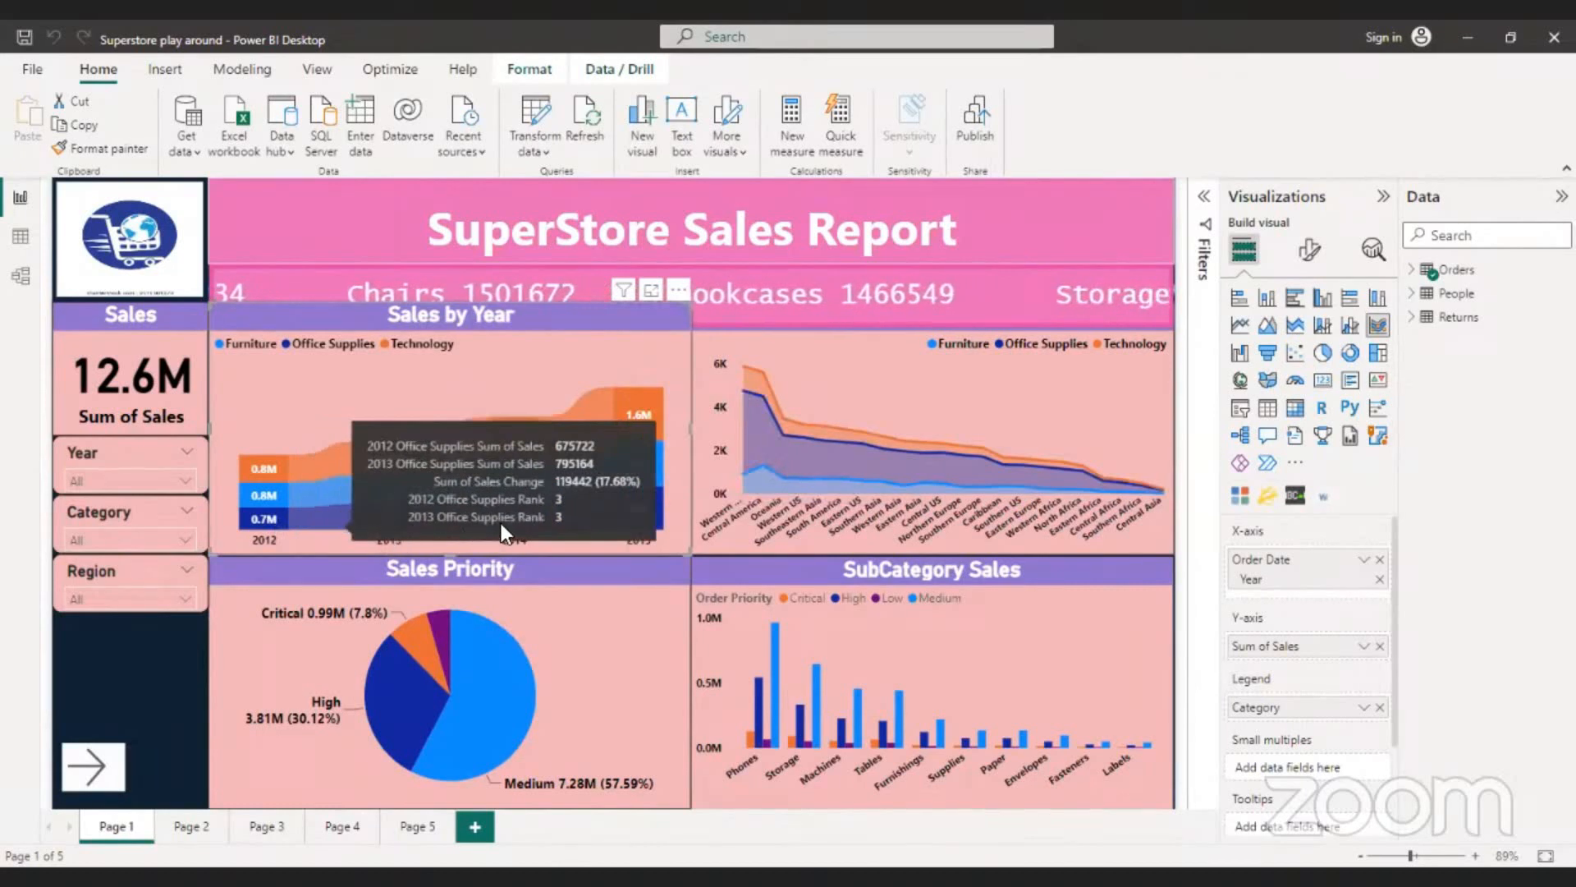
pyautogui.moveTo(629, 521)
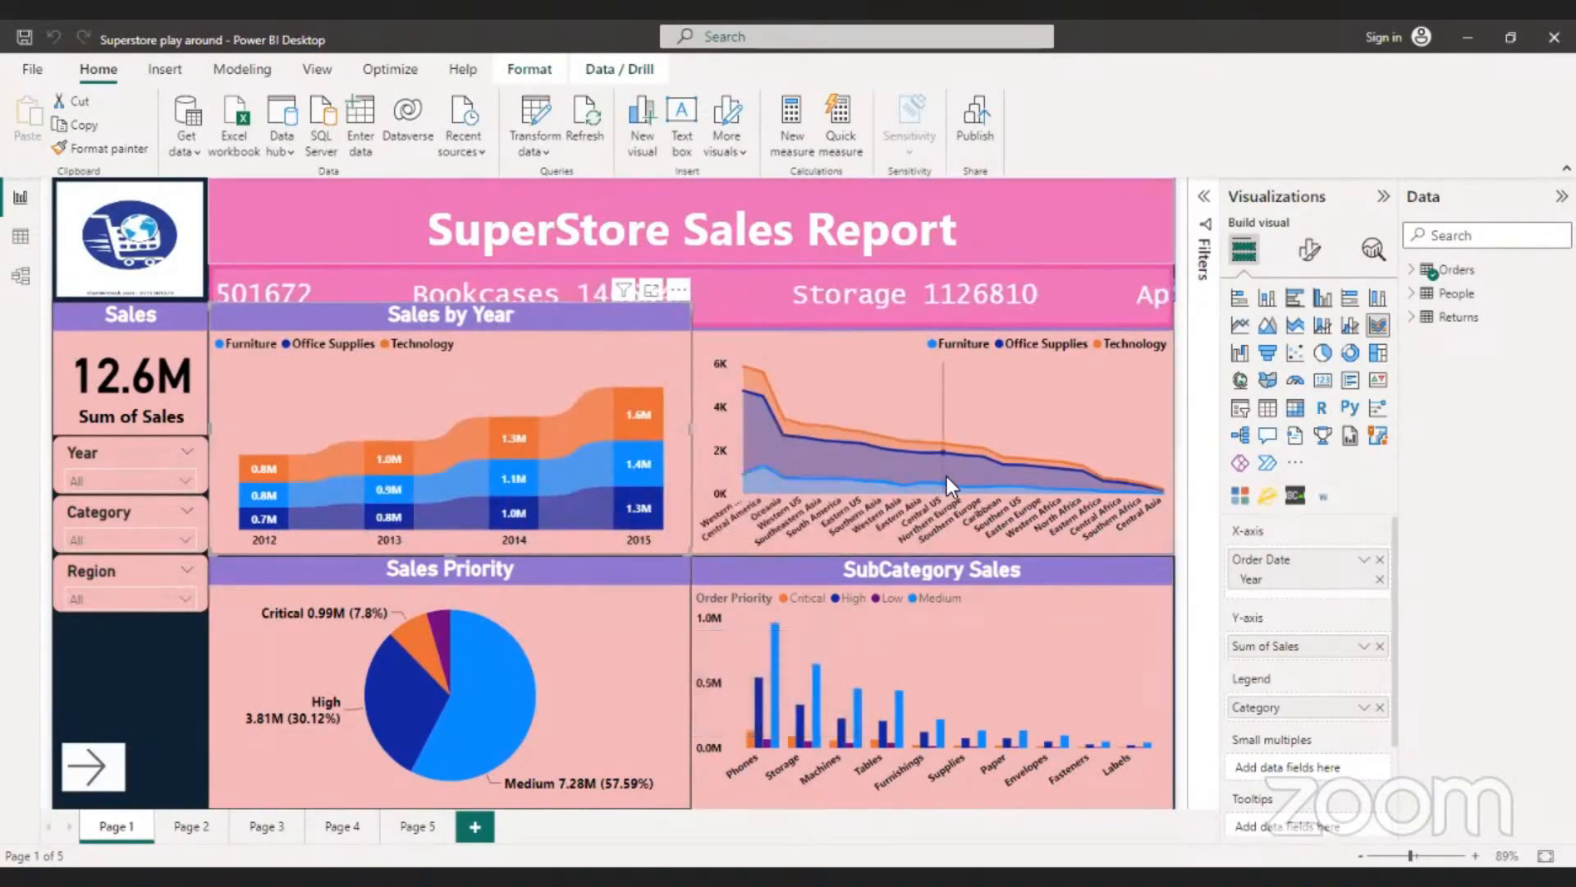
# - Examine the category figures for Western Europe and Central America in the Sales By Region area chart
pyautogui.click(910, 412)
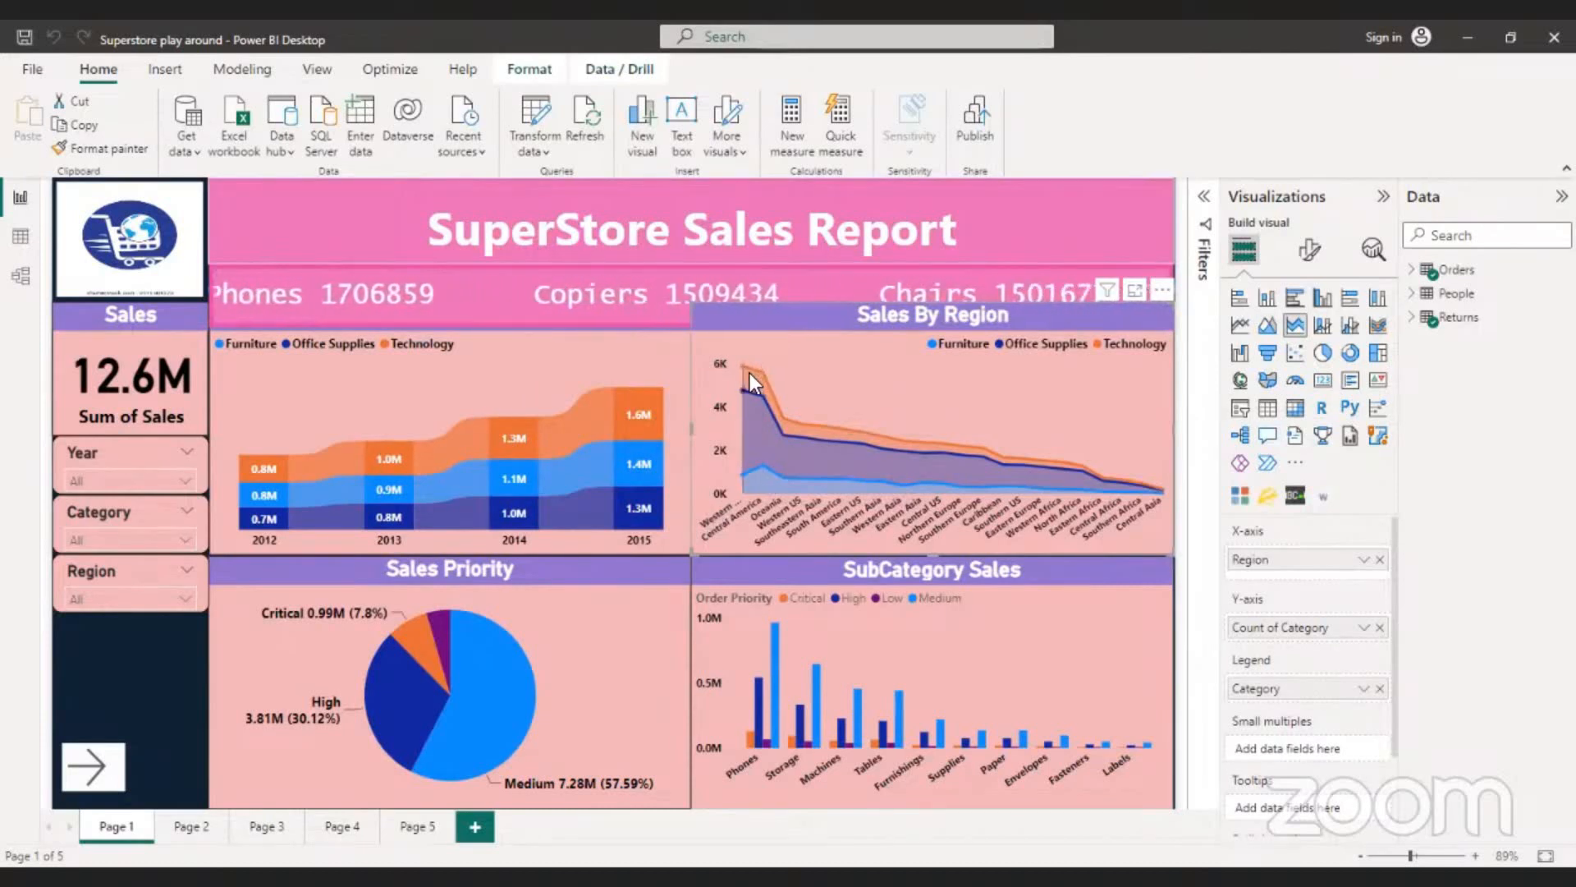
pyautogui.moveTo(747, 378)
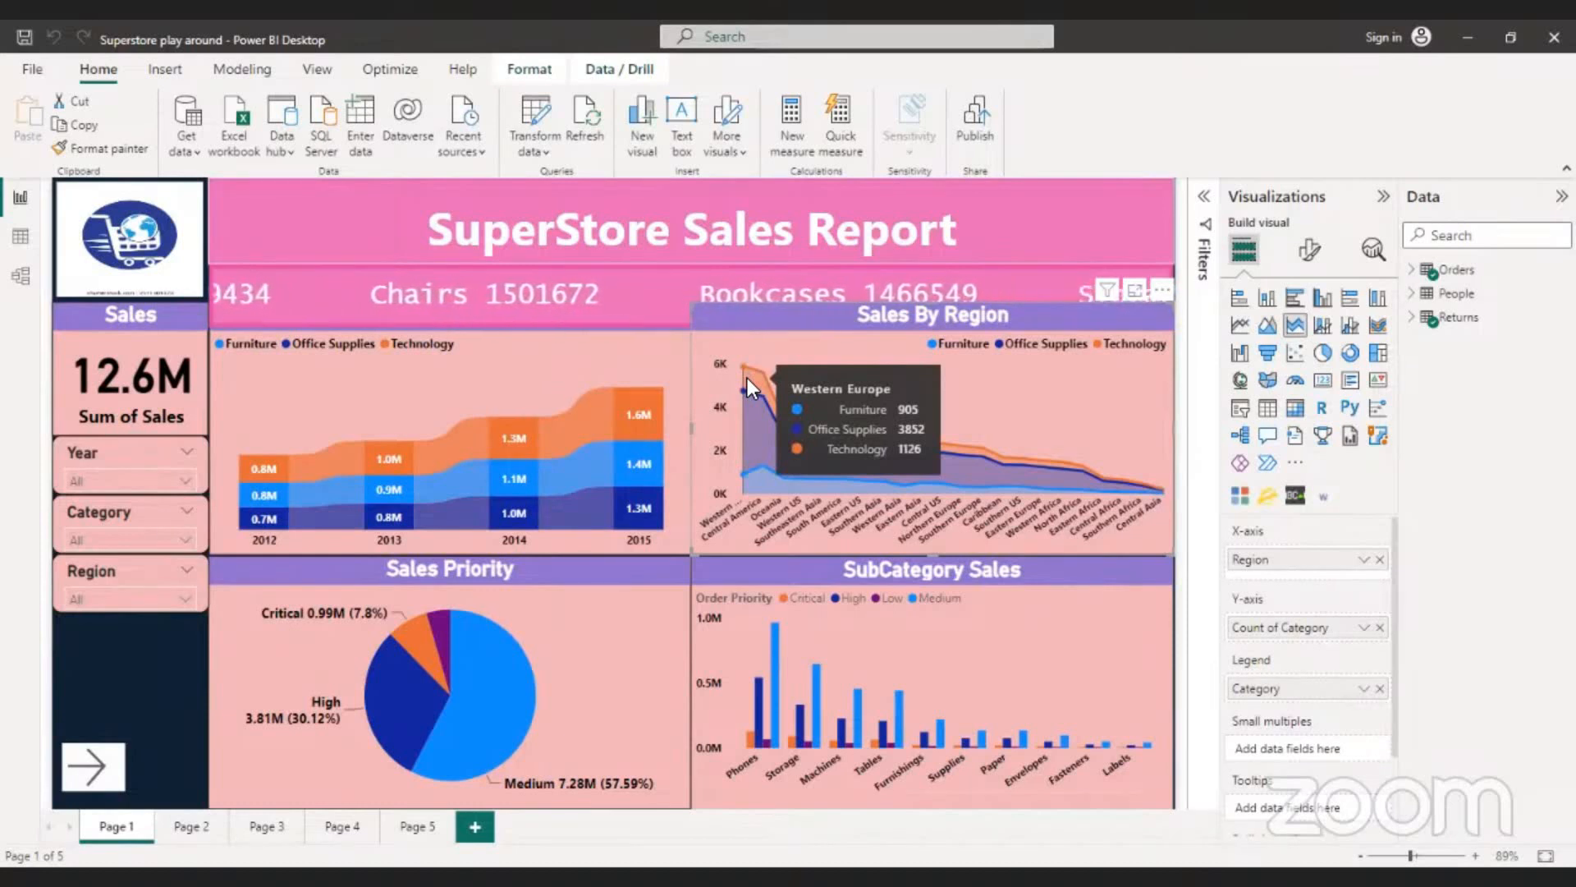
pyautogui.moveTo(762, 441)
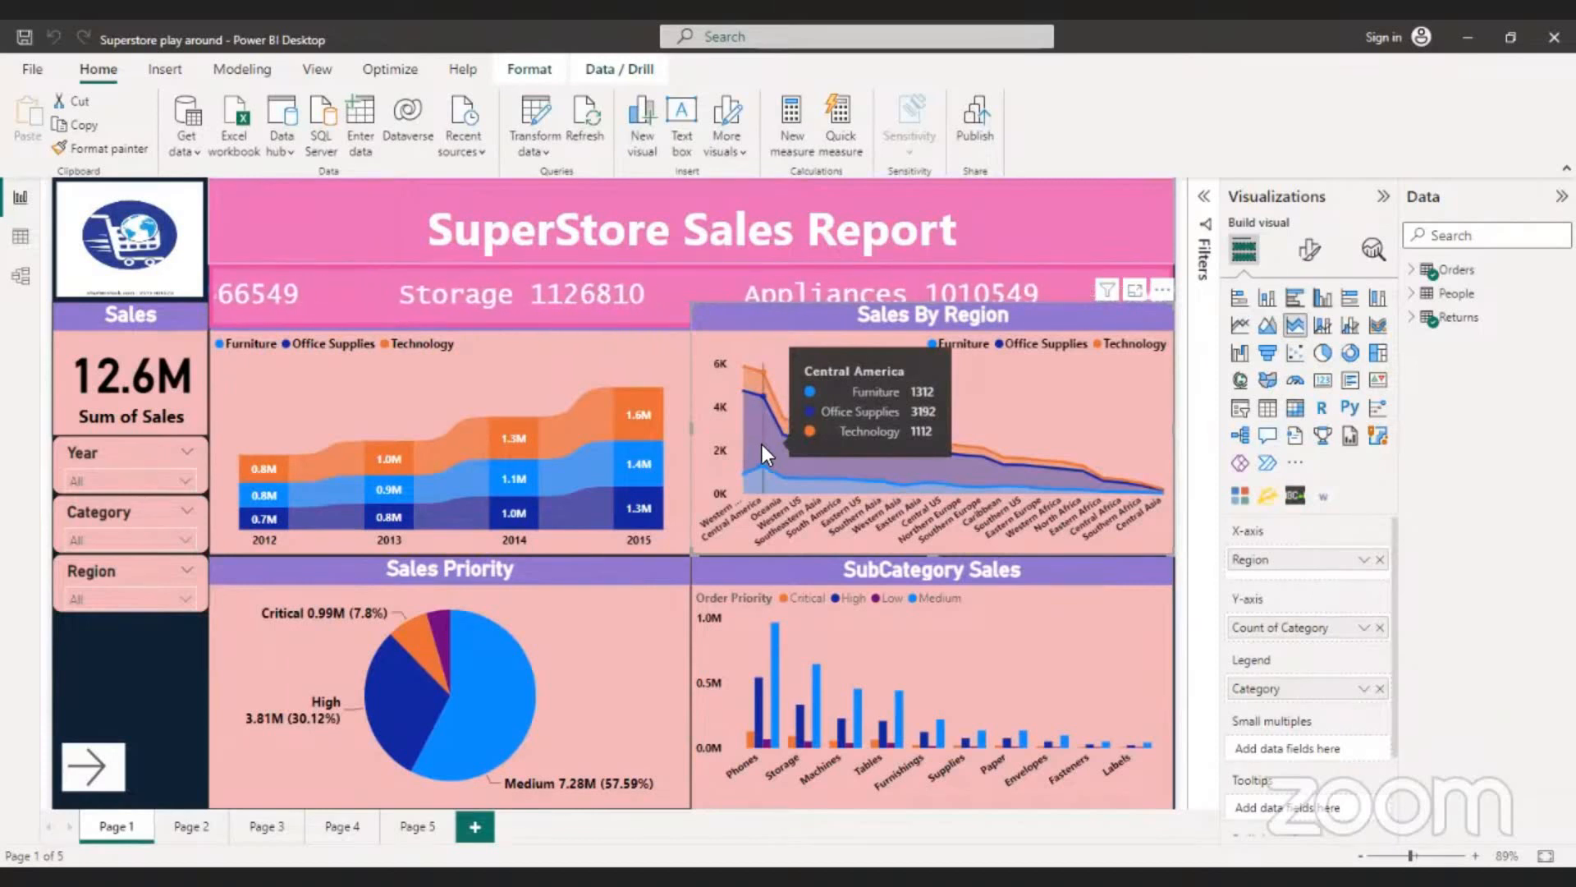
pyautogui.moveTo(737, 509)
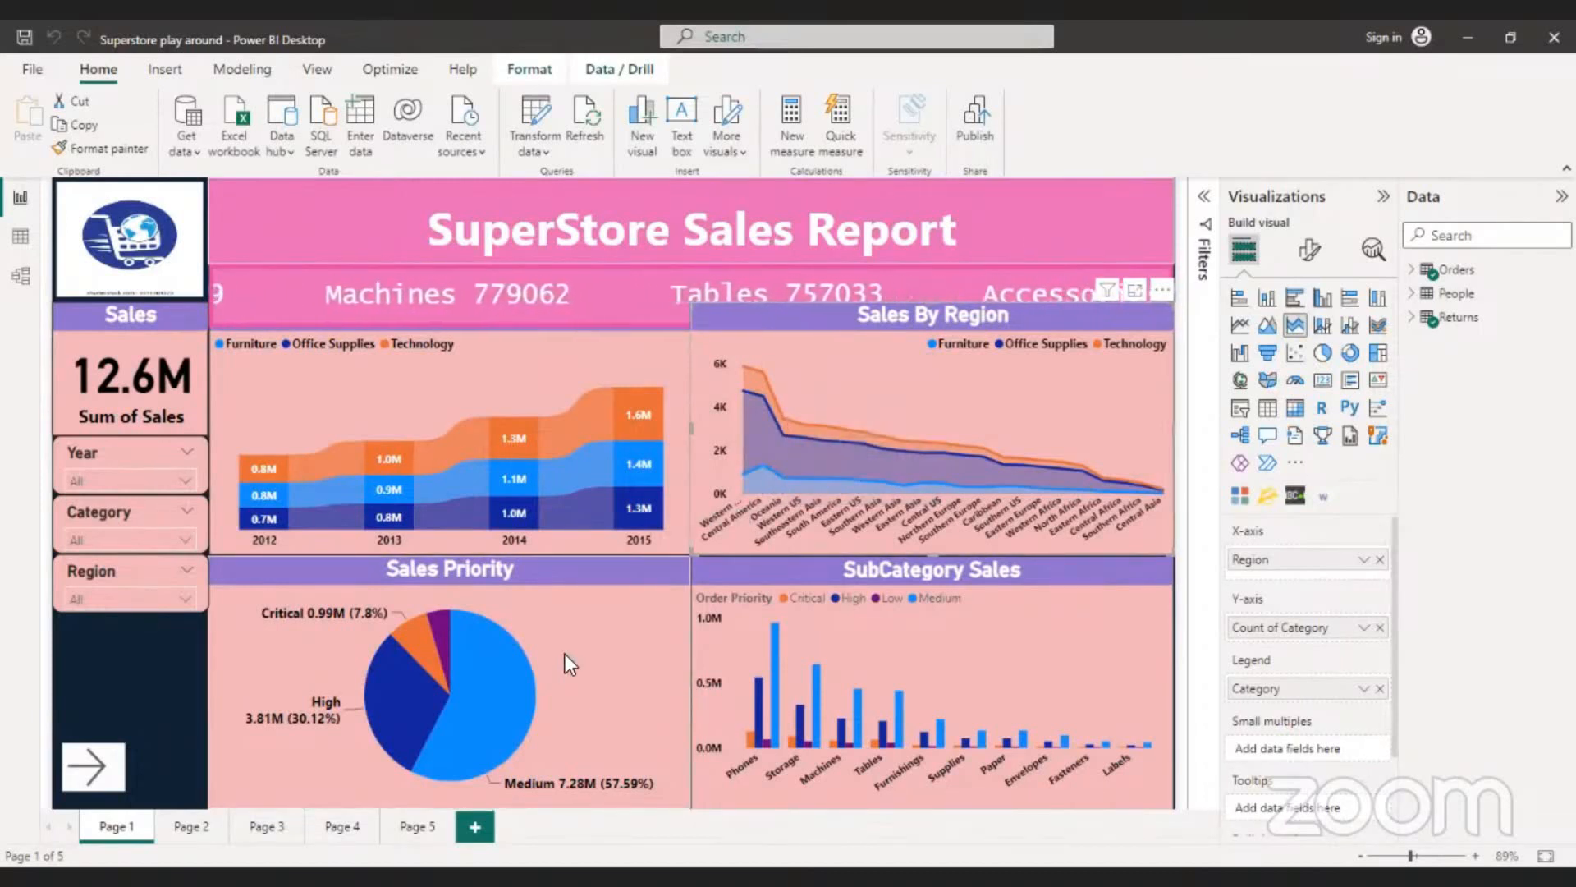
# - Inspect the Medium and High slices of the Sales Priority pie chart and the Phones bars in SubCategory Sales
pyautogui.moveTo(489, 693)
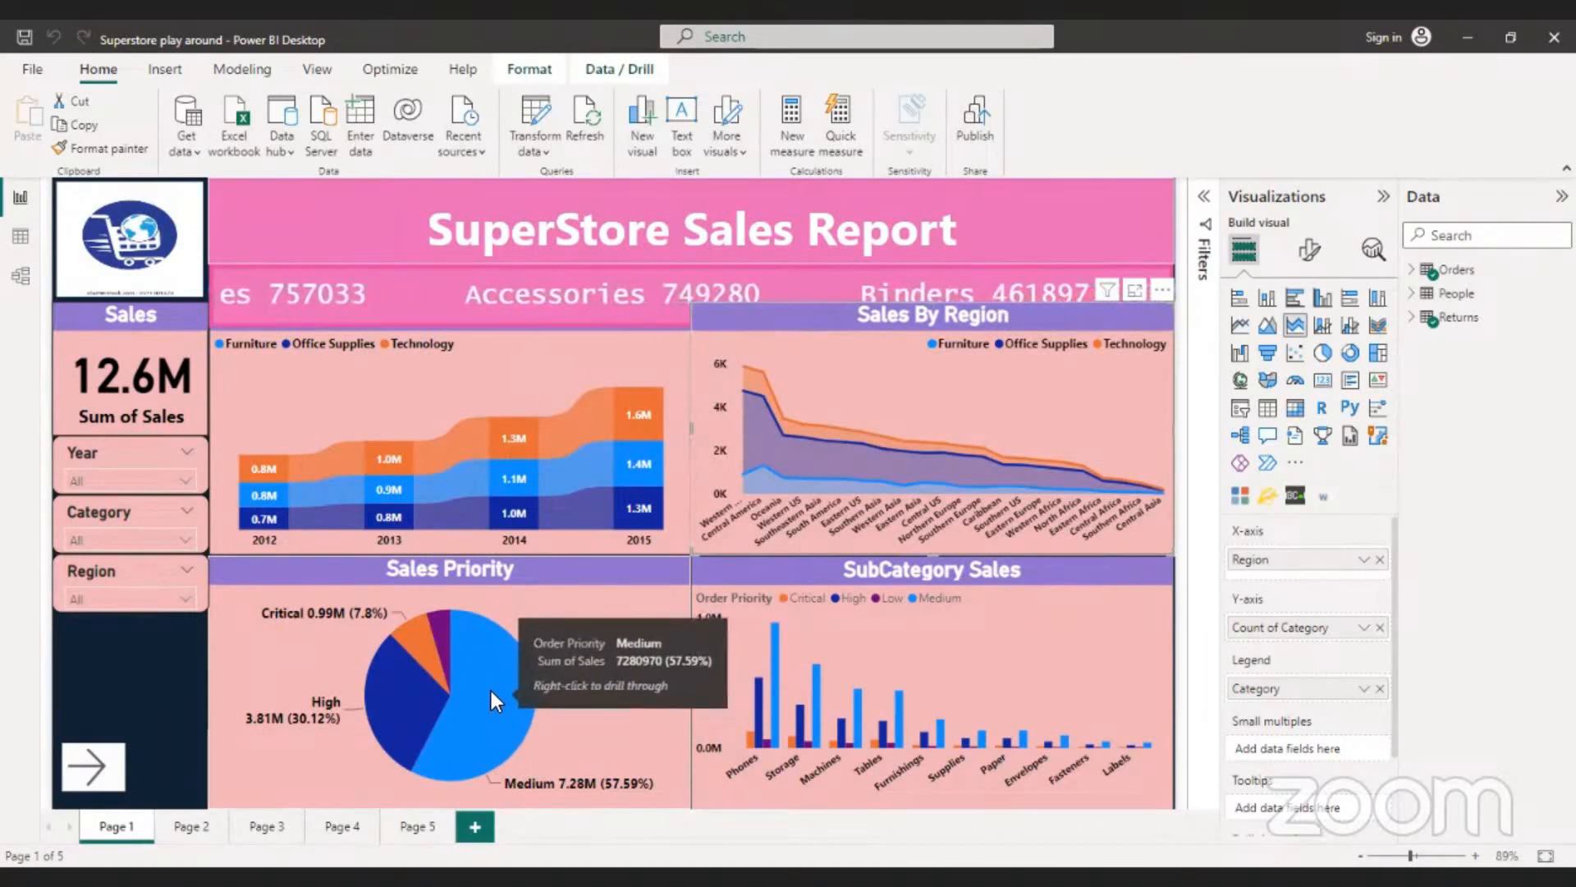
pyautogui.moveTo(422, 704)
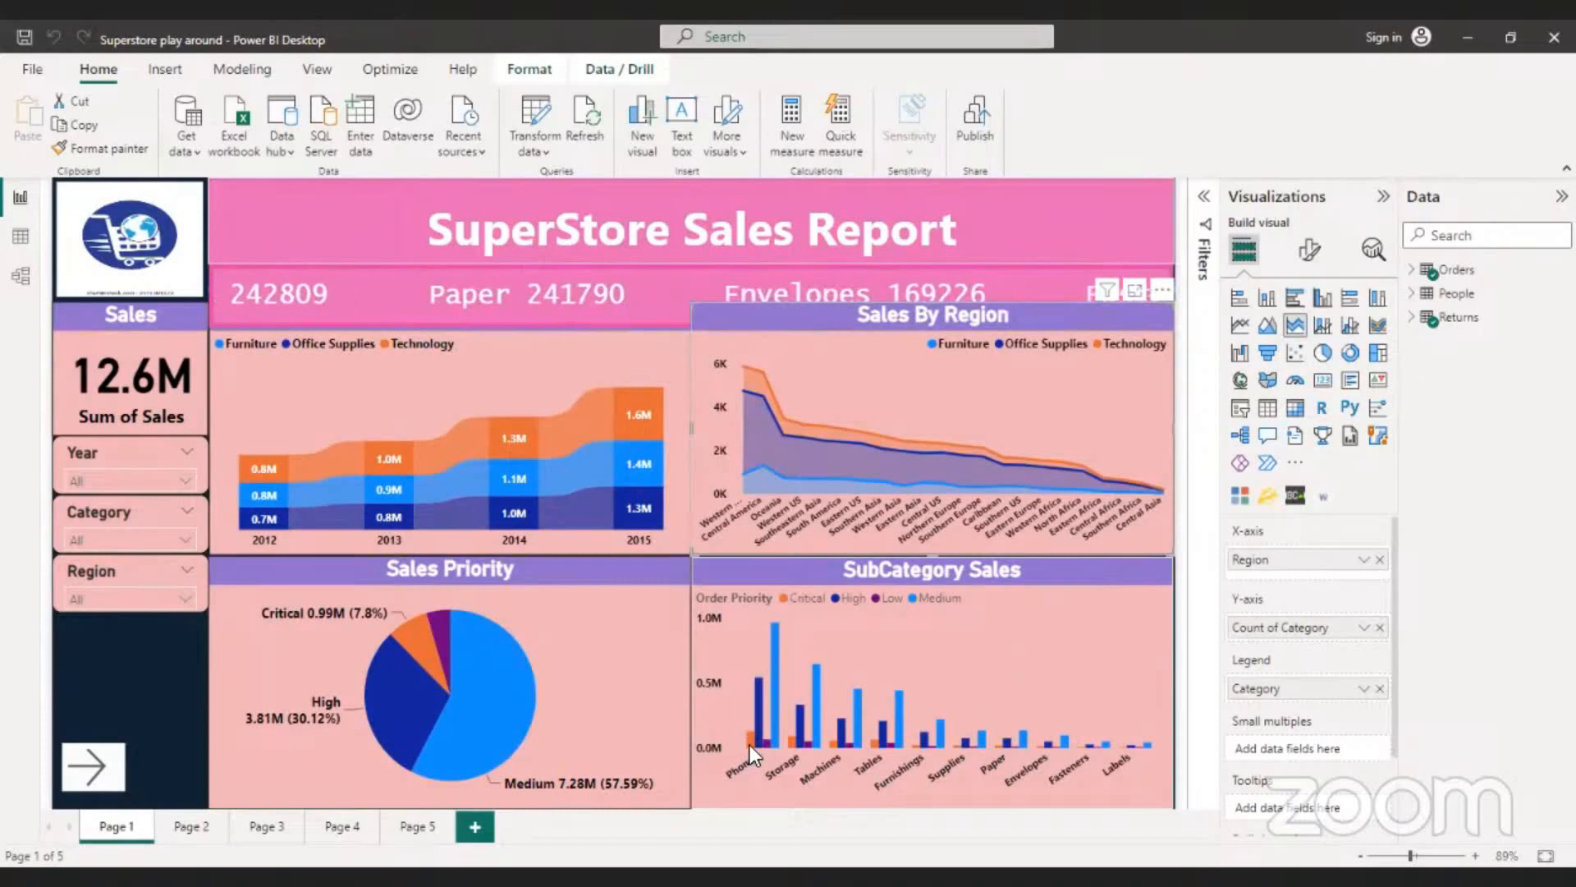
pyautogui.moveTo(752, 746)
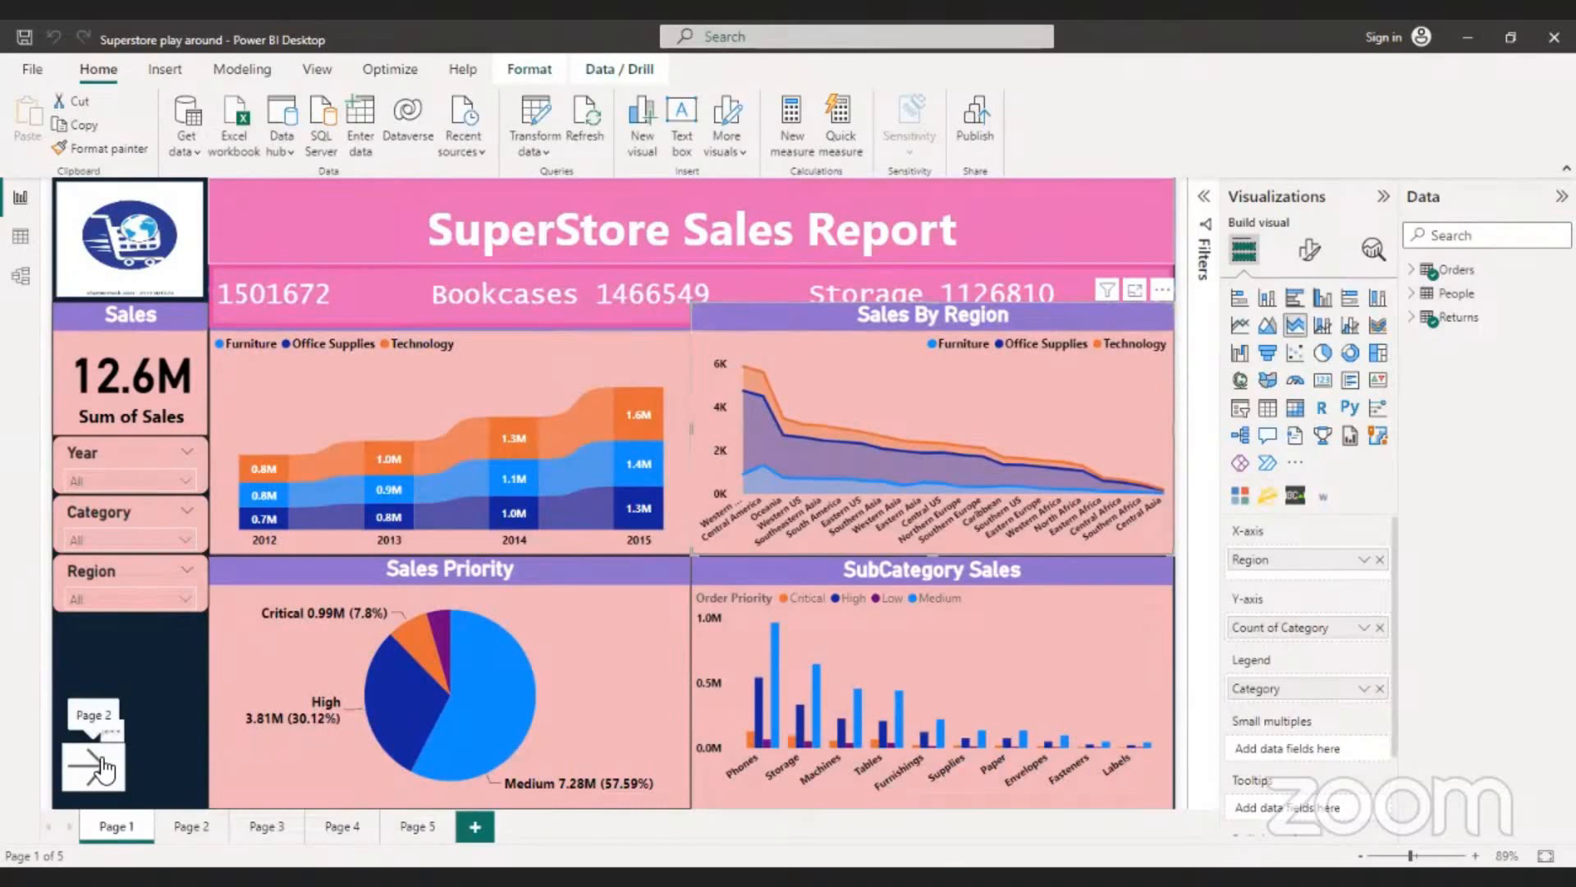
# - Open Page 2 and examine the return counts for Africa, LATAM and Europe in the Returned by Region chart
pyautogui.click(193, 828)
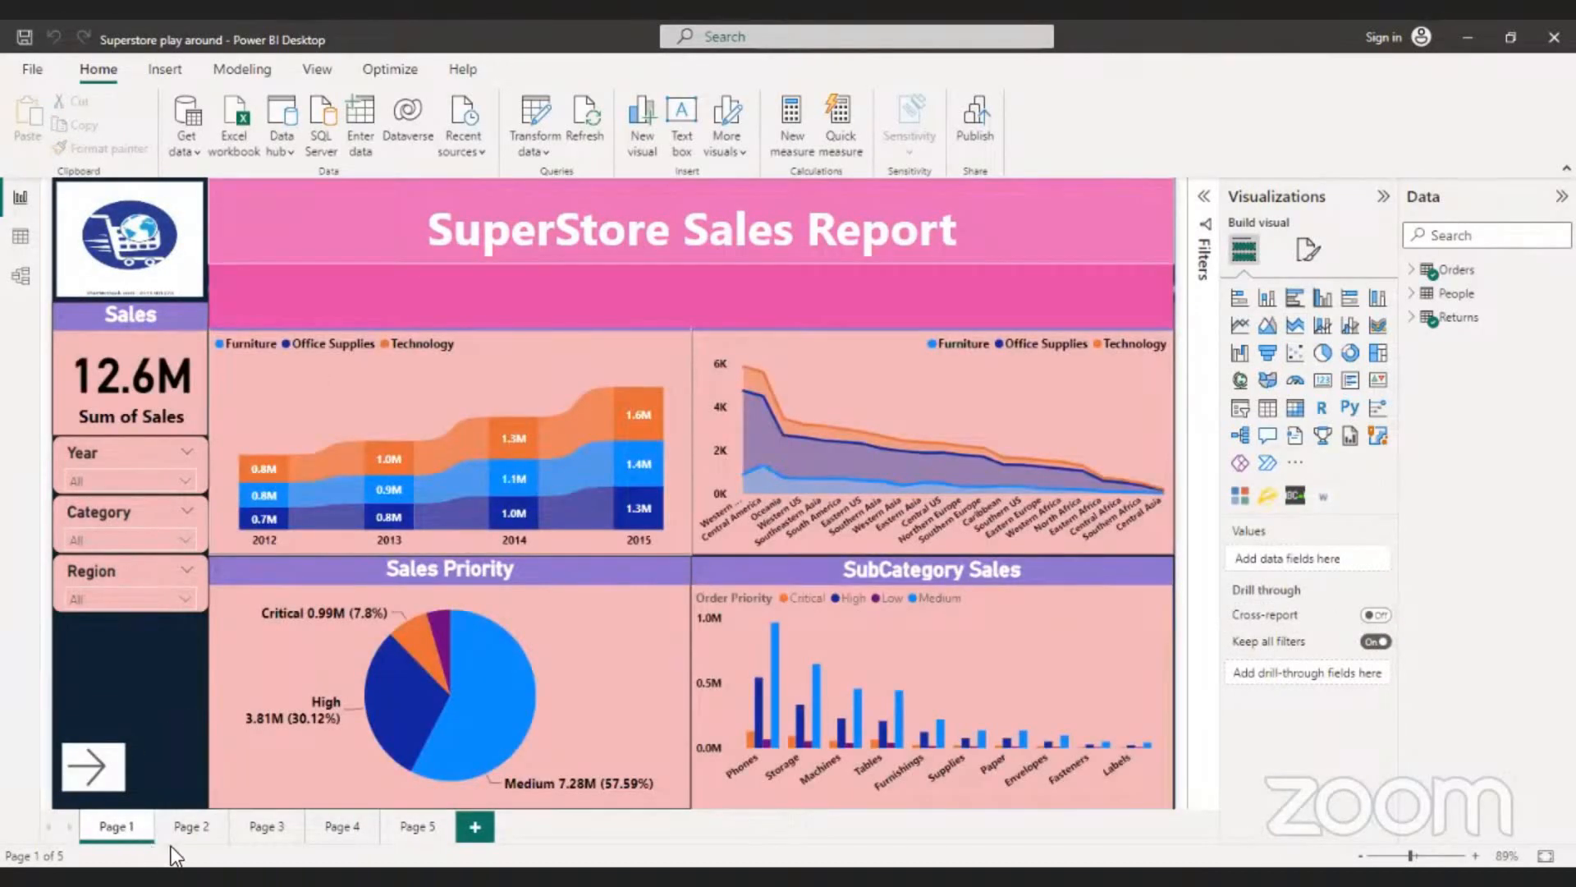
pyautogui.keyDown('ctrl'); pyautogui.click(590, 550); pyautogui.keyUp('ctrl')
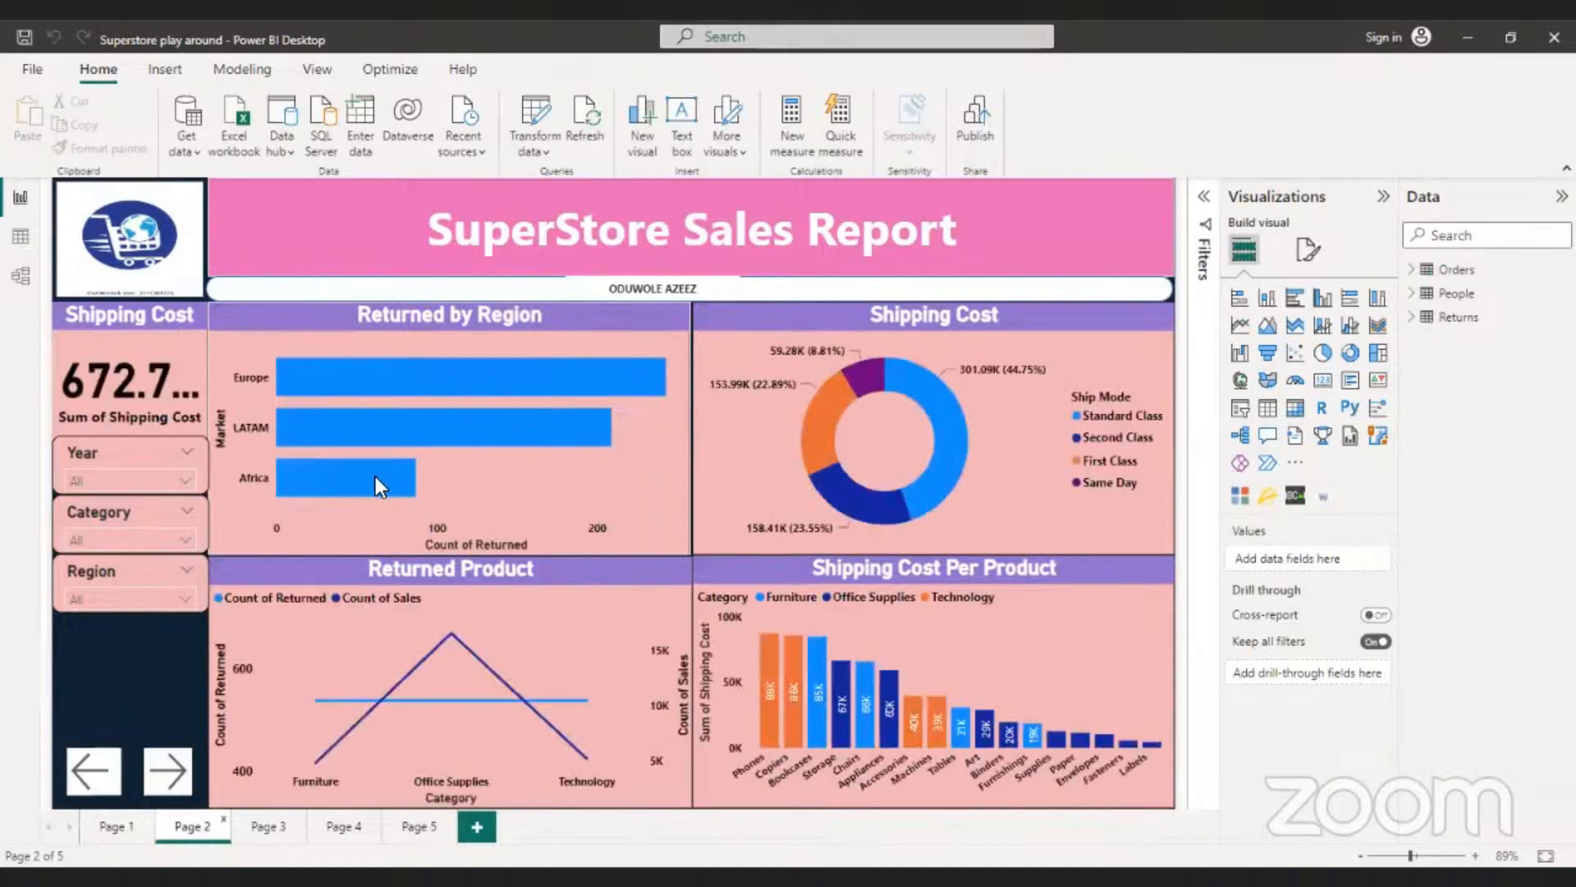
pyautogui.moveTo(376, 478)
pyautogui.moveTo(383, 387)
pyautogui.moveTo(466, 432)
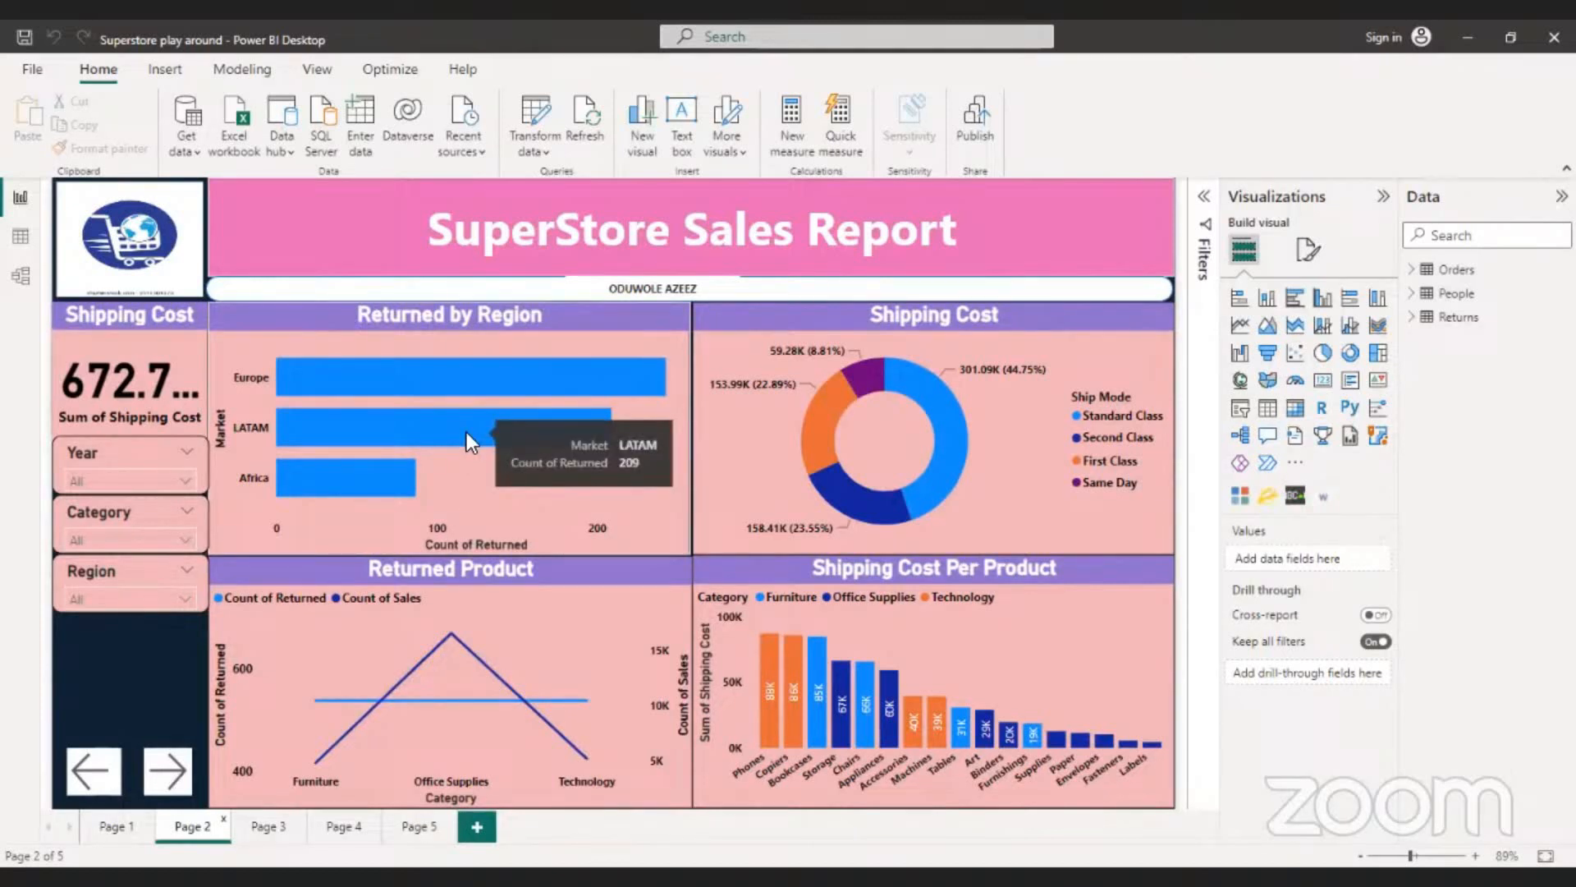
pyautogui.moveTo(476, 377)
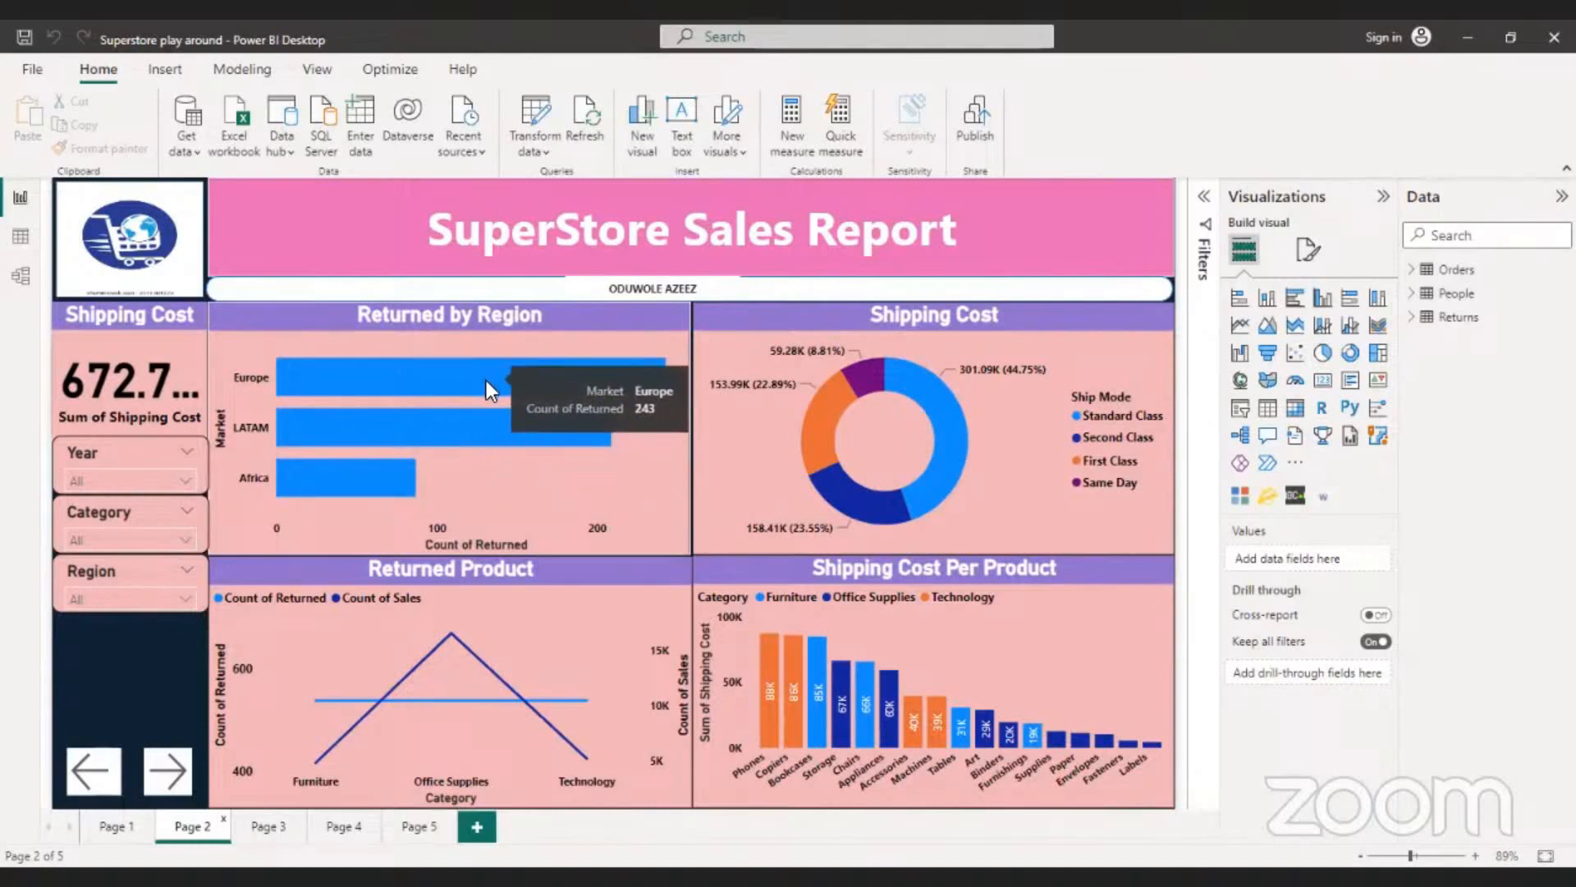
# - Inspect the shipping cost of each ship mode in the Shipping Cost donut chart
pyautogui.moveTo(882, 478)
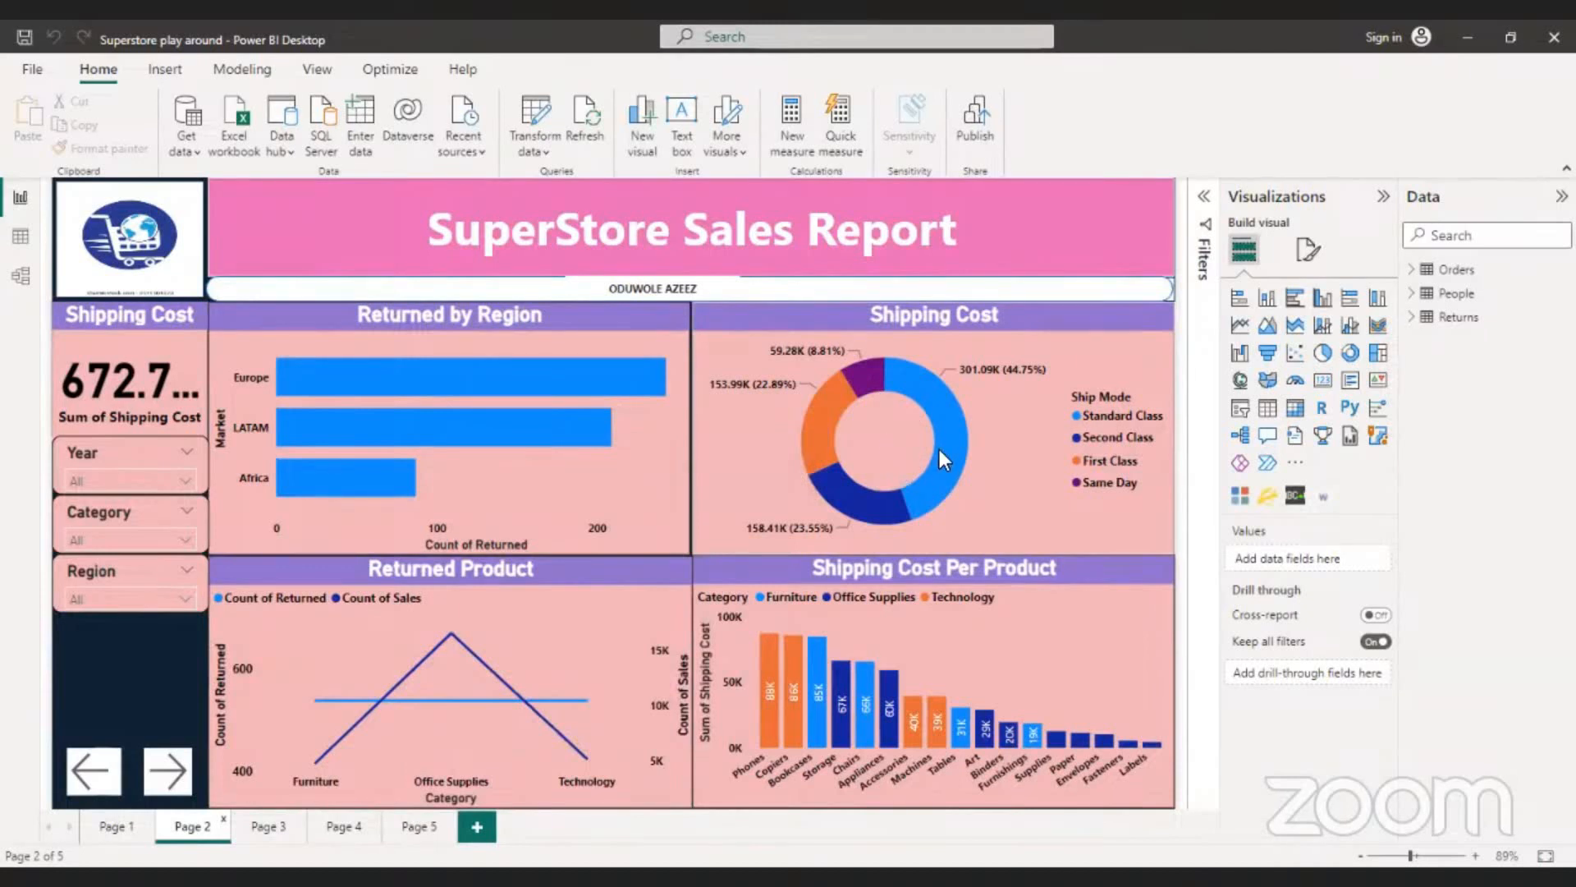
pyautogui.moveTo(959, 446)
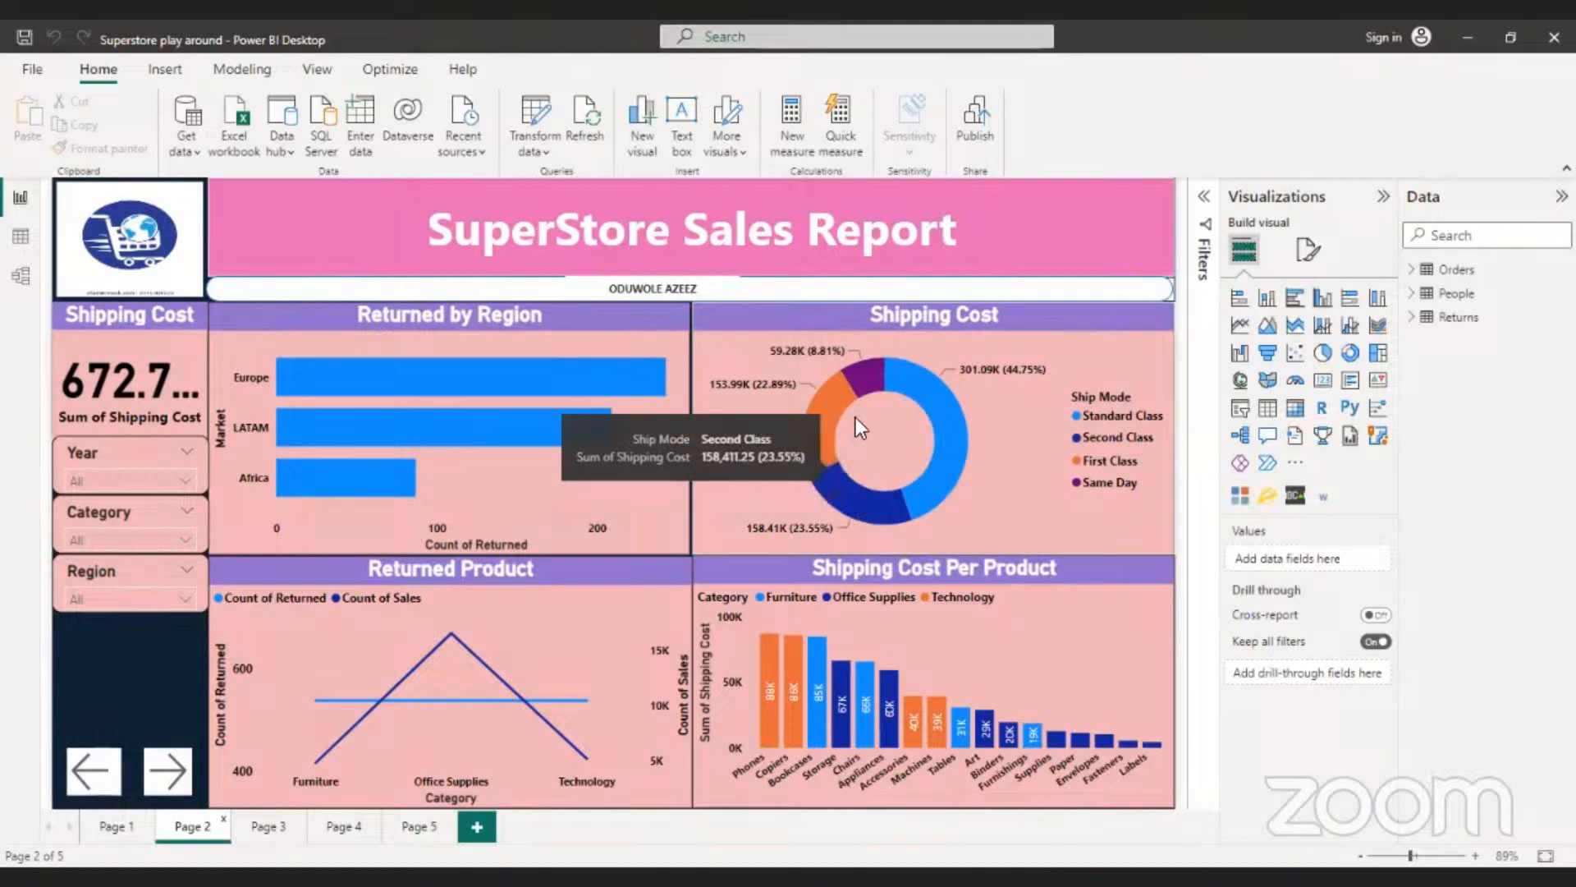
pyautogui.moveTo(865, 378)
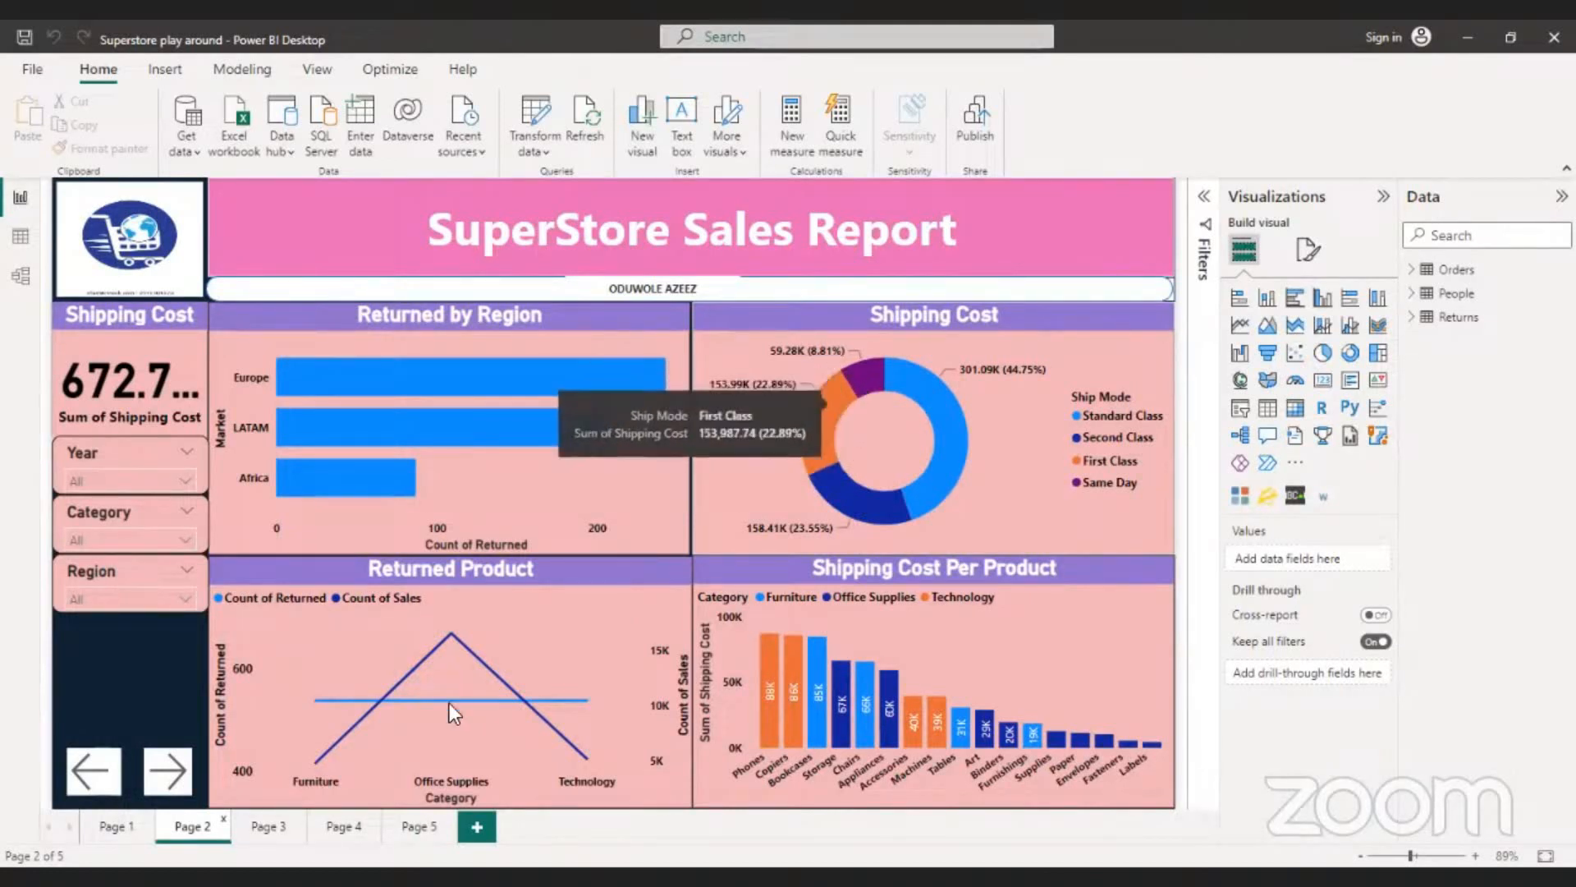
# - Compare the count of returned items with the count of sales per category in the Returned Product line chart
pyautogui.moveTo(436, 713)
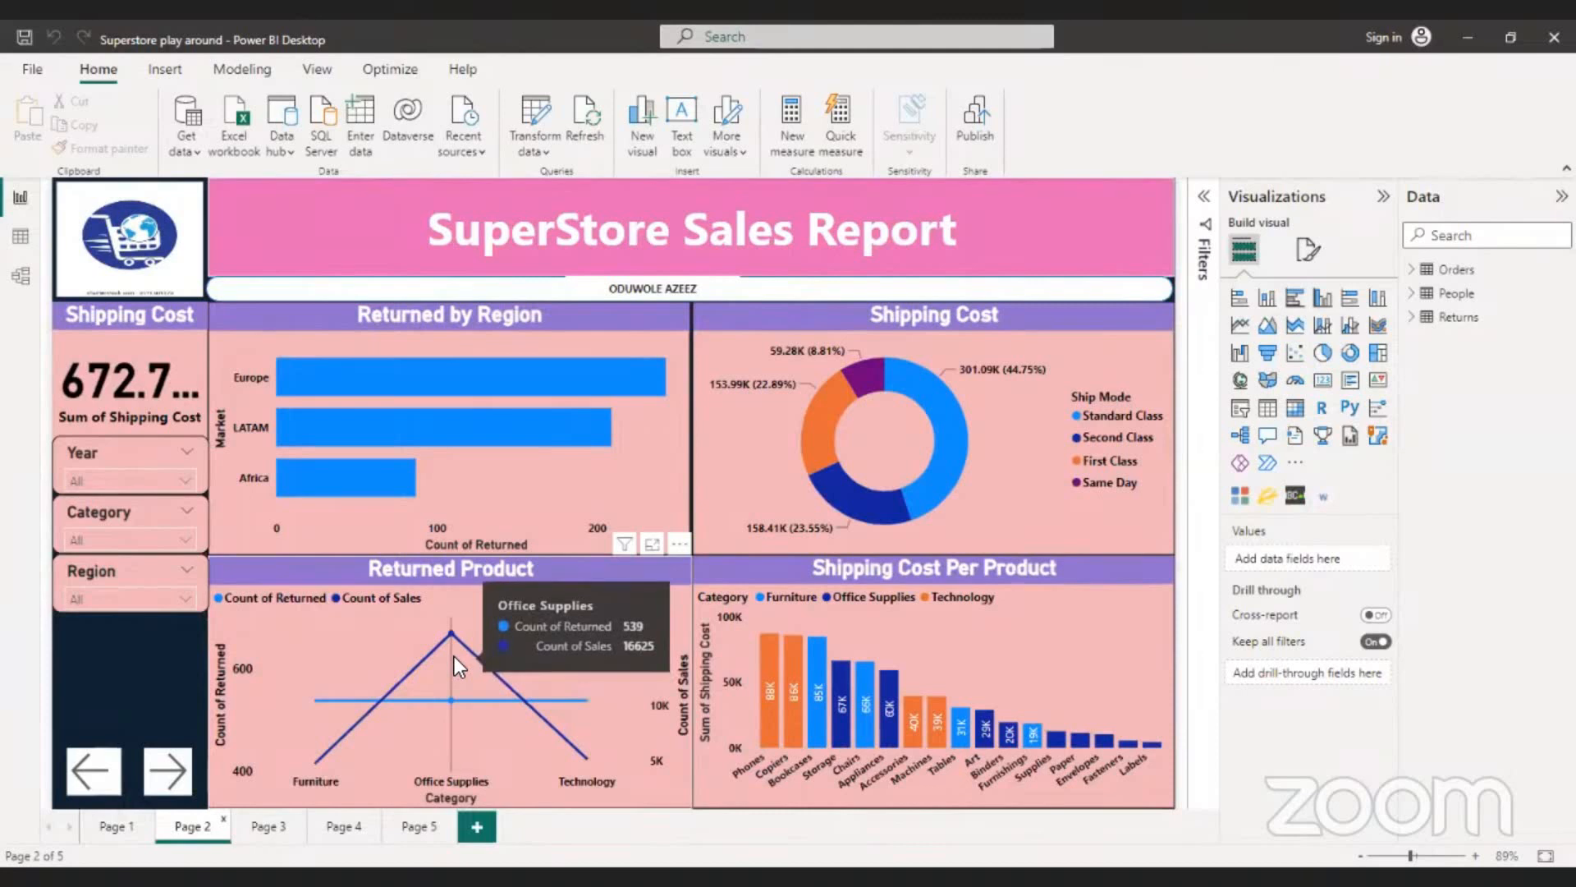
pyautogui.moveTo(289, 716)
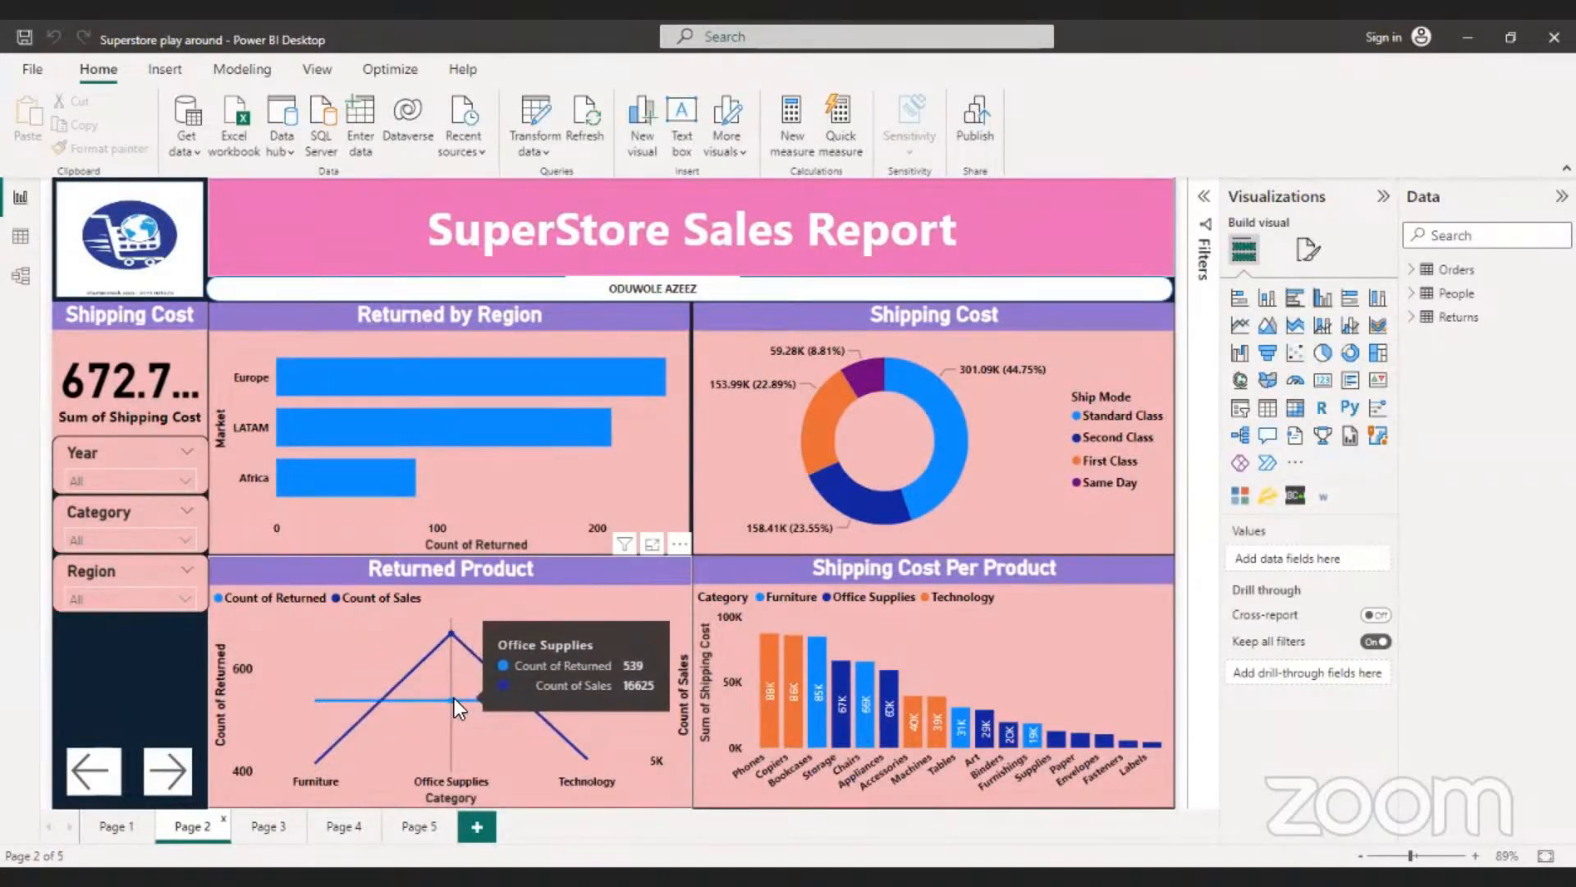
pyautogui.moveTo(545, 703)
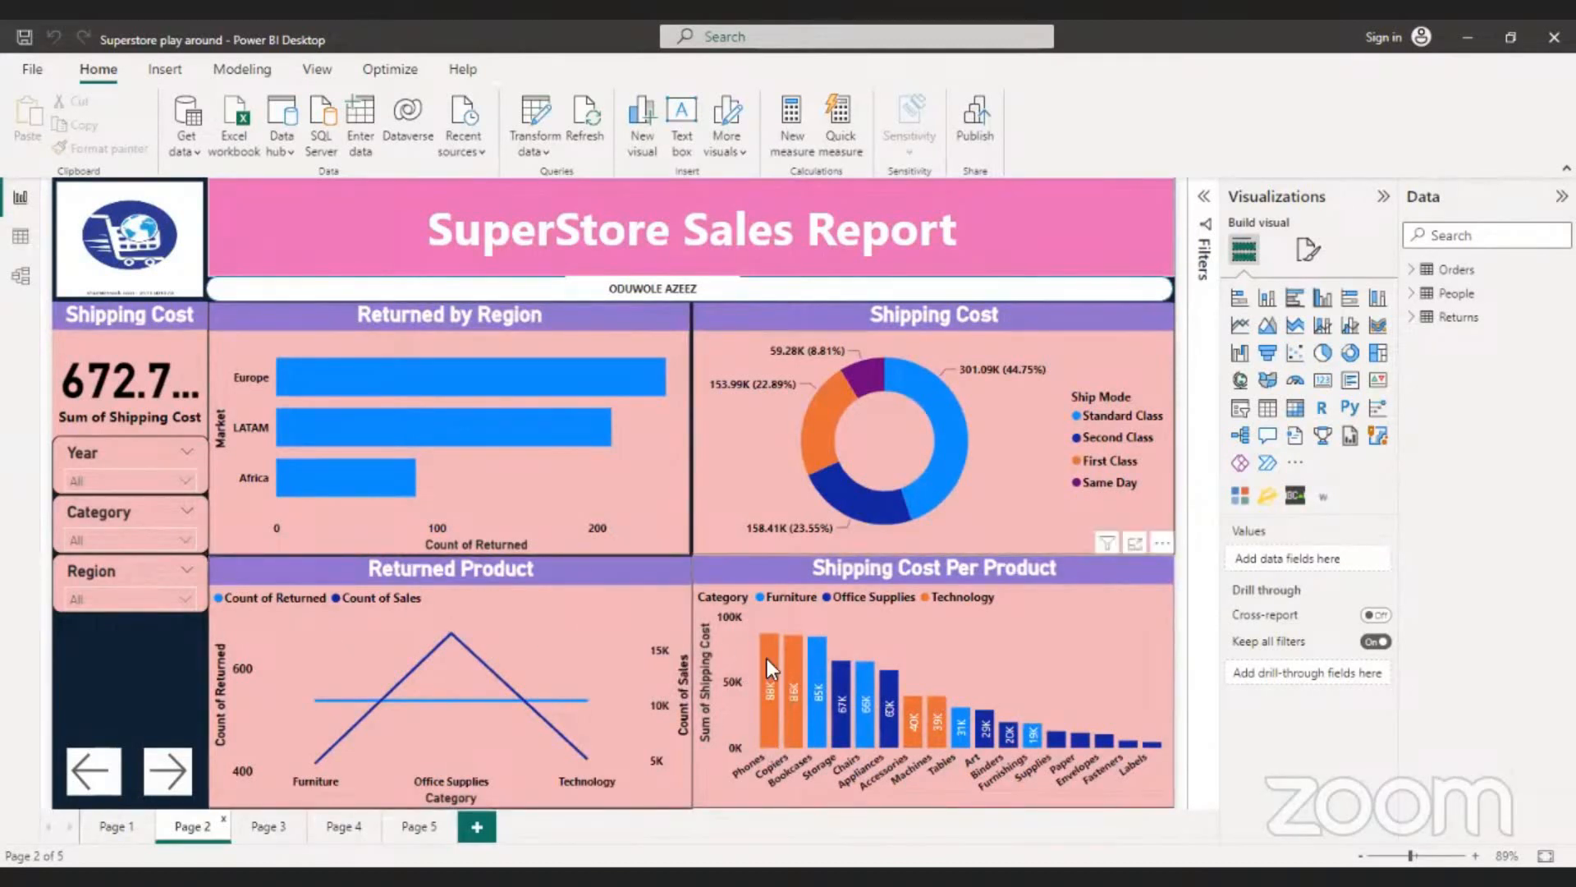
# - Check the Phones bar in the Shipping Cost Per Product chart and go to the next report page, Page 3
pyautogui.moveTo(772, 673)
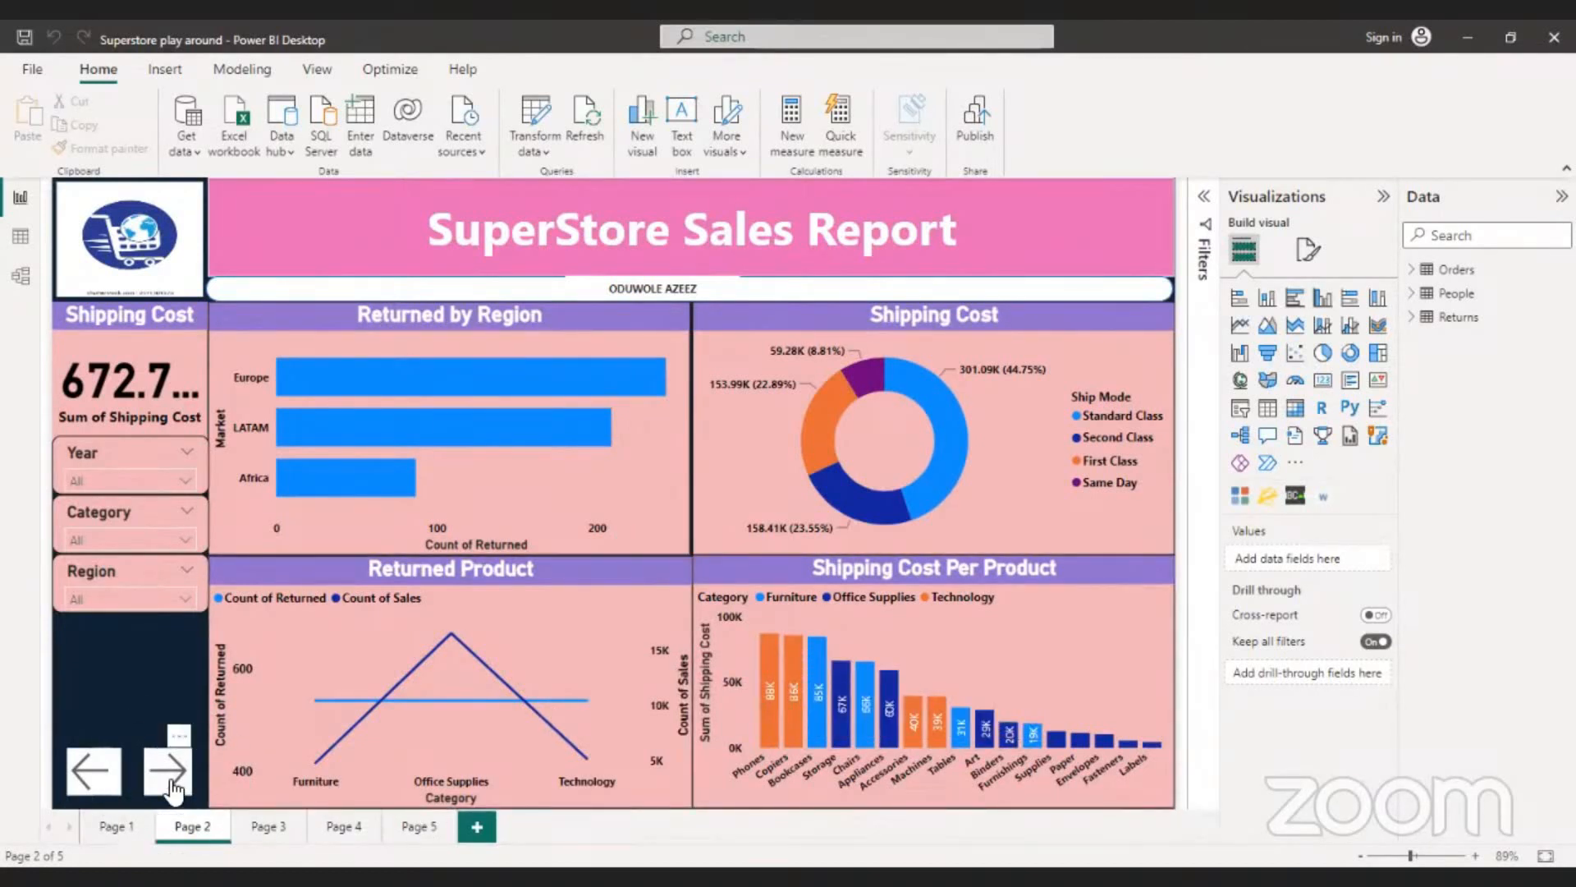
pyautogui.click(168, 772)
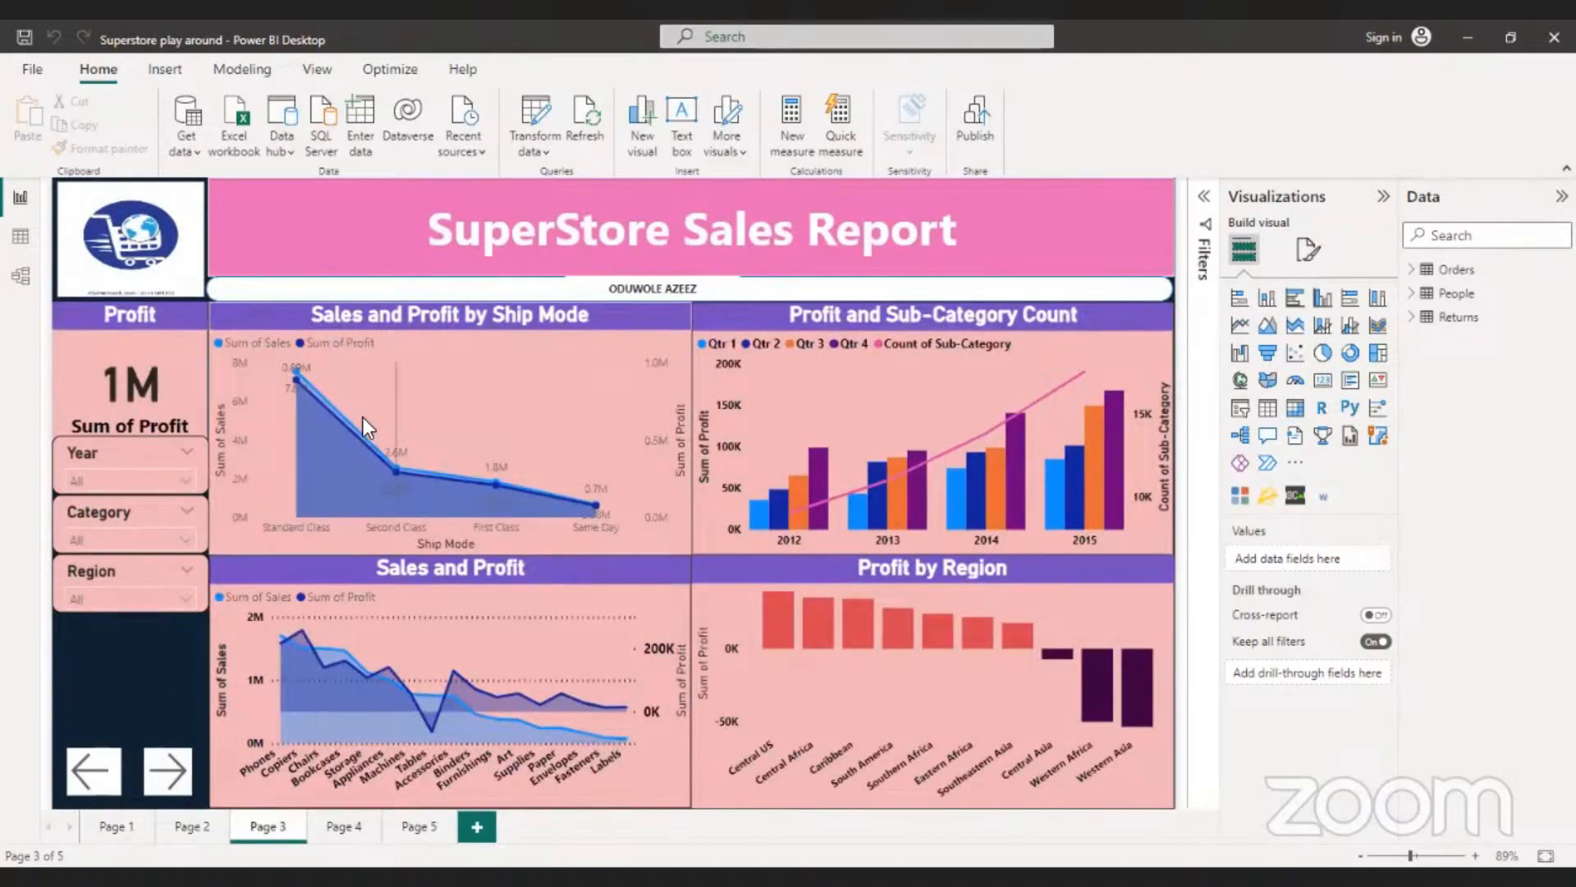
# - Inspect the sales and profit of the Second Class and First Class ship modes in the Sales and Profit by Ship Mode chart
pyautogui.moveTo(366, 443)
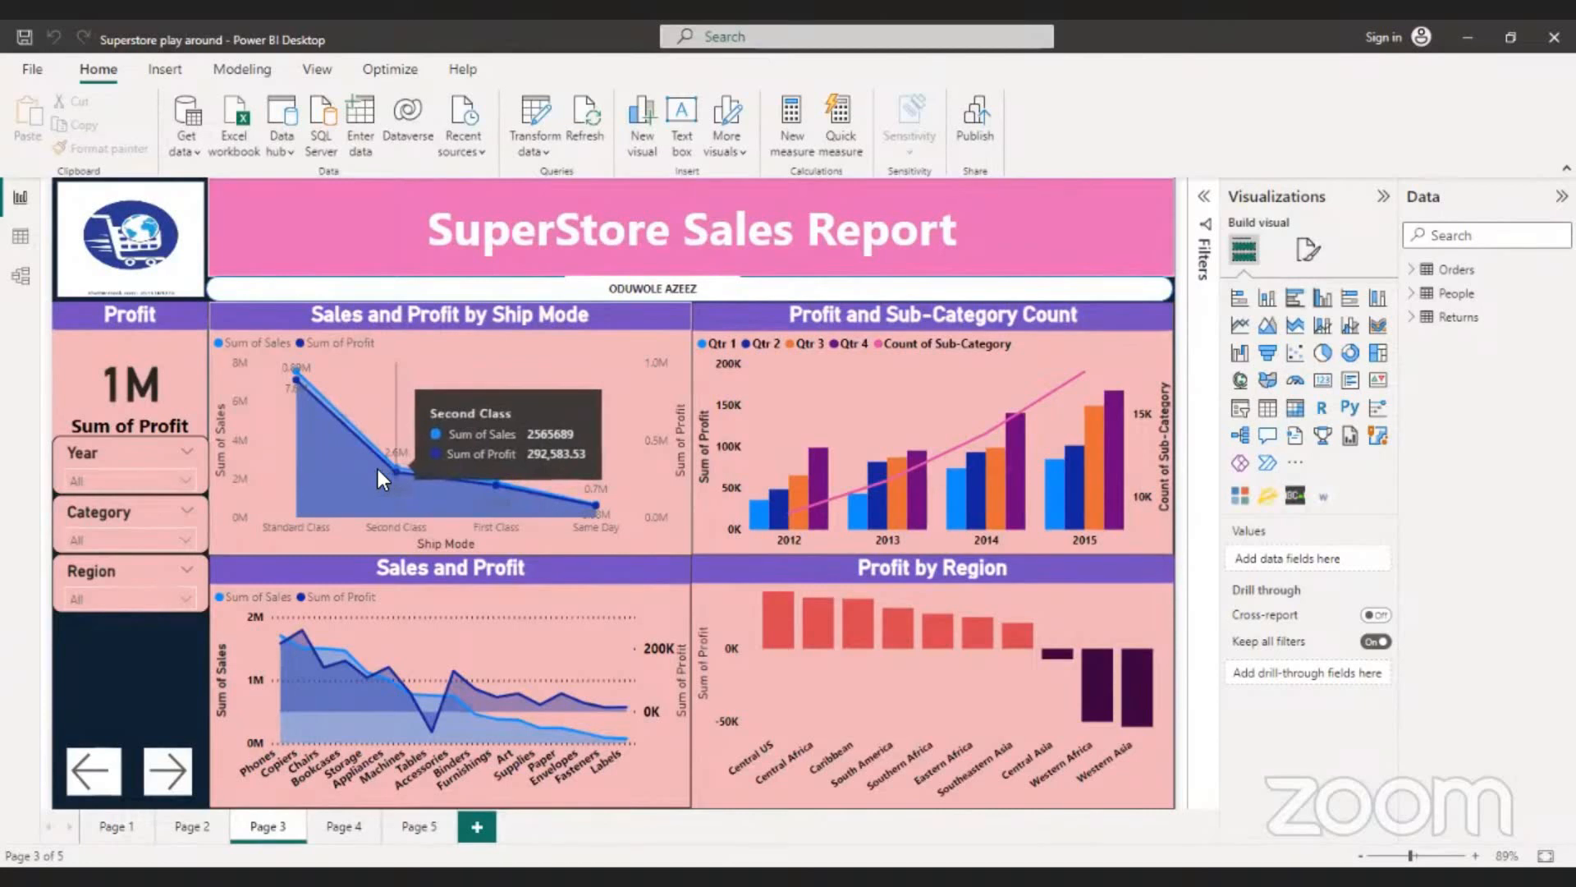
pyautogui.moveTo(318, 471)
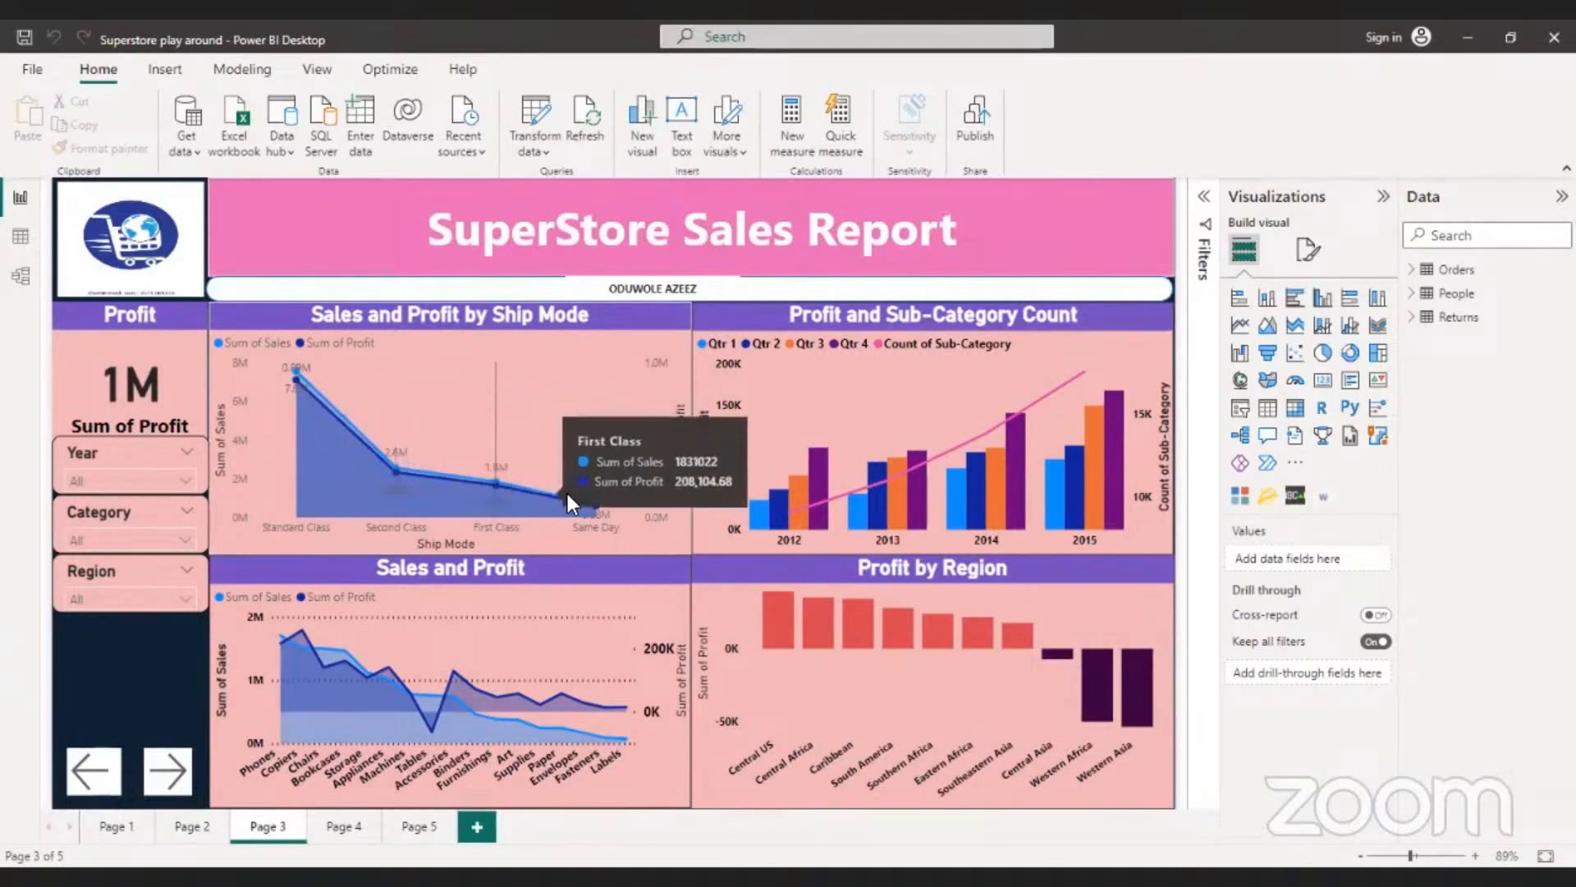
pyautogui.moveTo(486, 491)
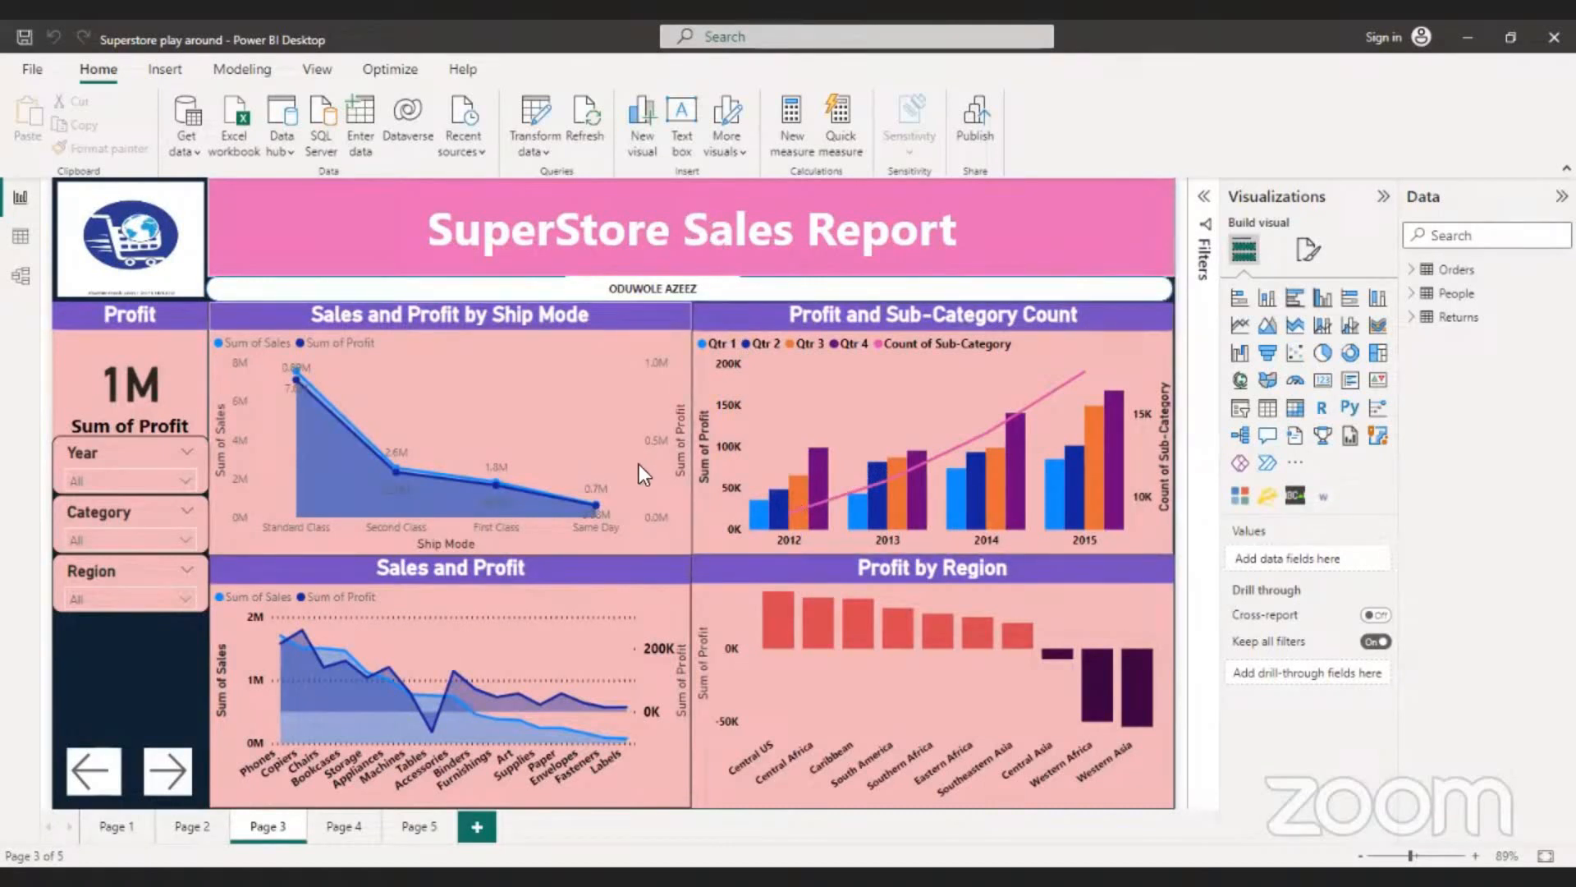
# - Go back through Page 2 to Page 1 and review the sales charts, including the Sales Priority pie
pyautogui.keyDown('ctrl'); pyautogui.click(104, 776); pyautogui.keyUp('ctrl')
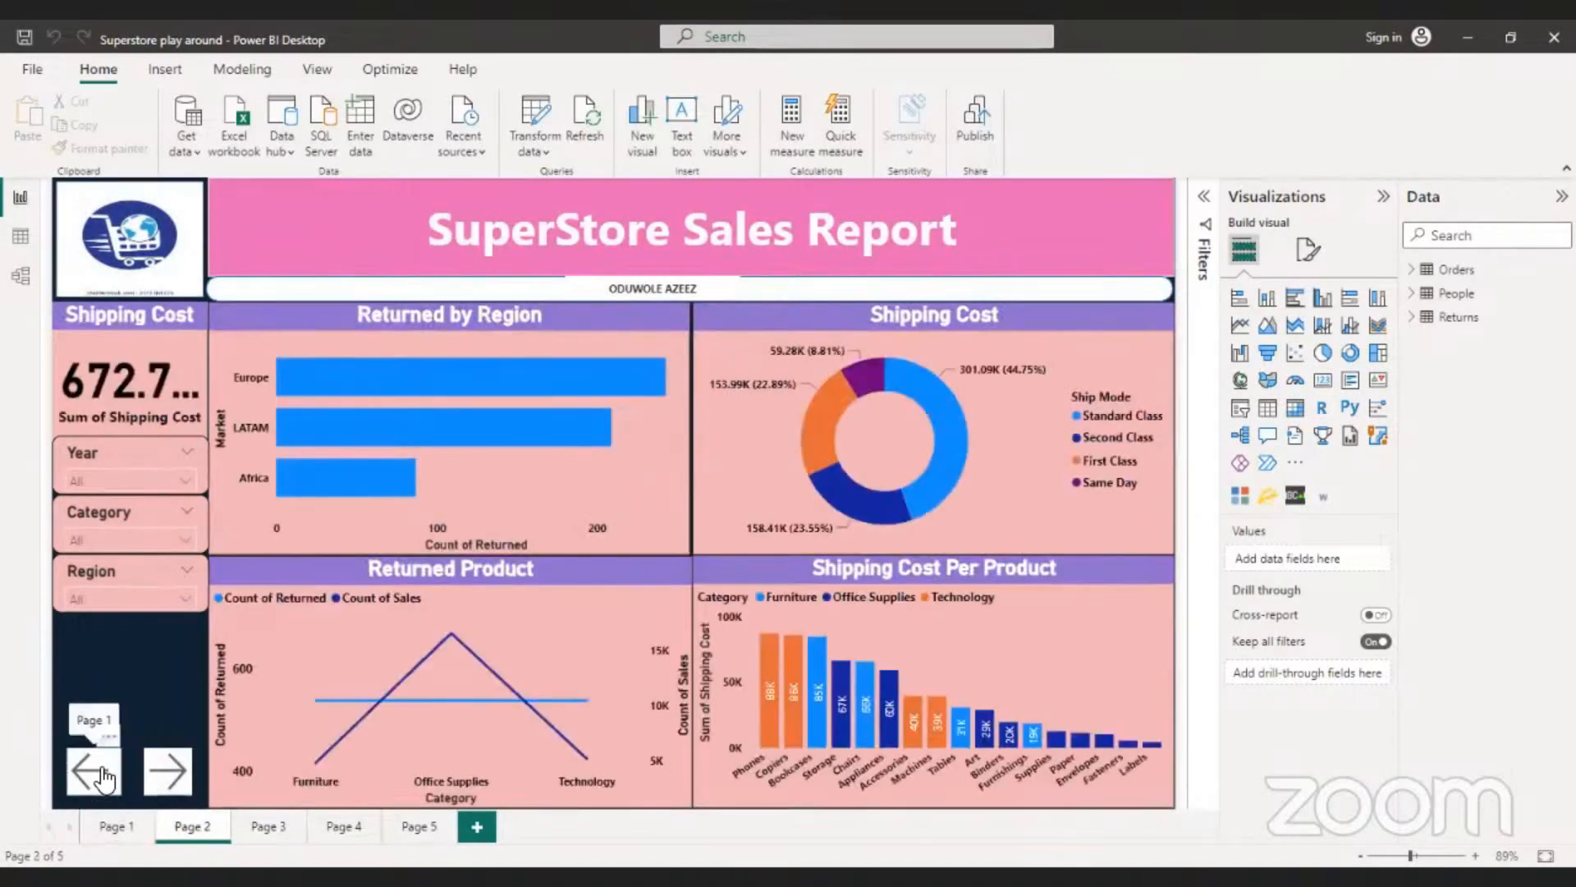
pyautogui.keyDown('ctrl'); pyautogui.click(104, 775); pyautogui.keyUp('ctrl')
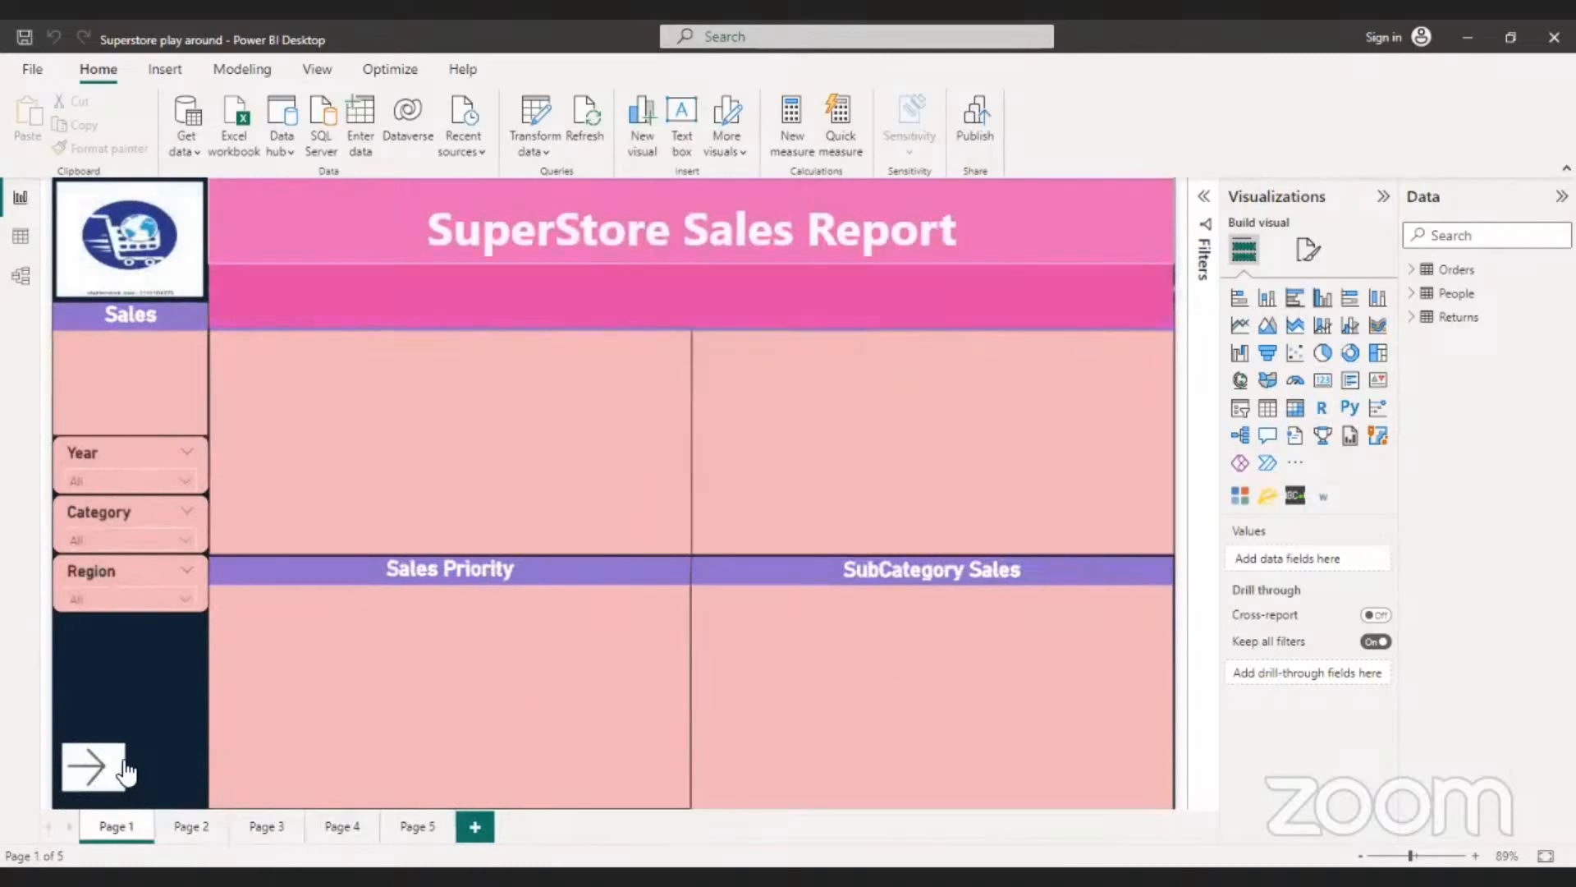
pyautogui.moveTo(368, 696)
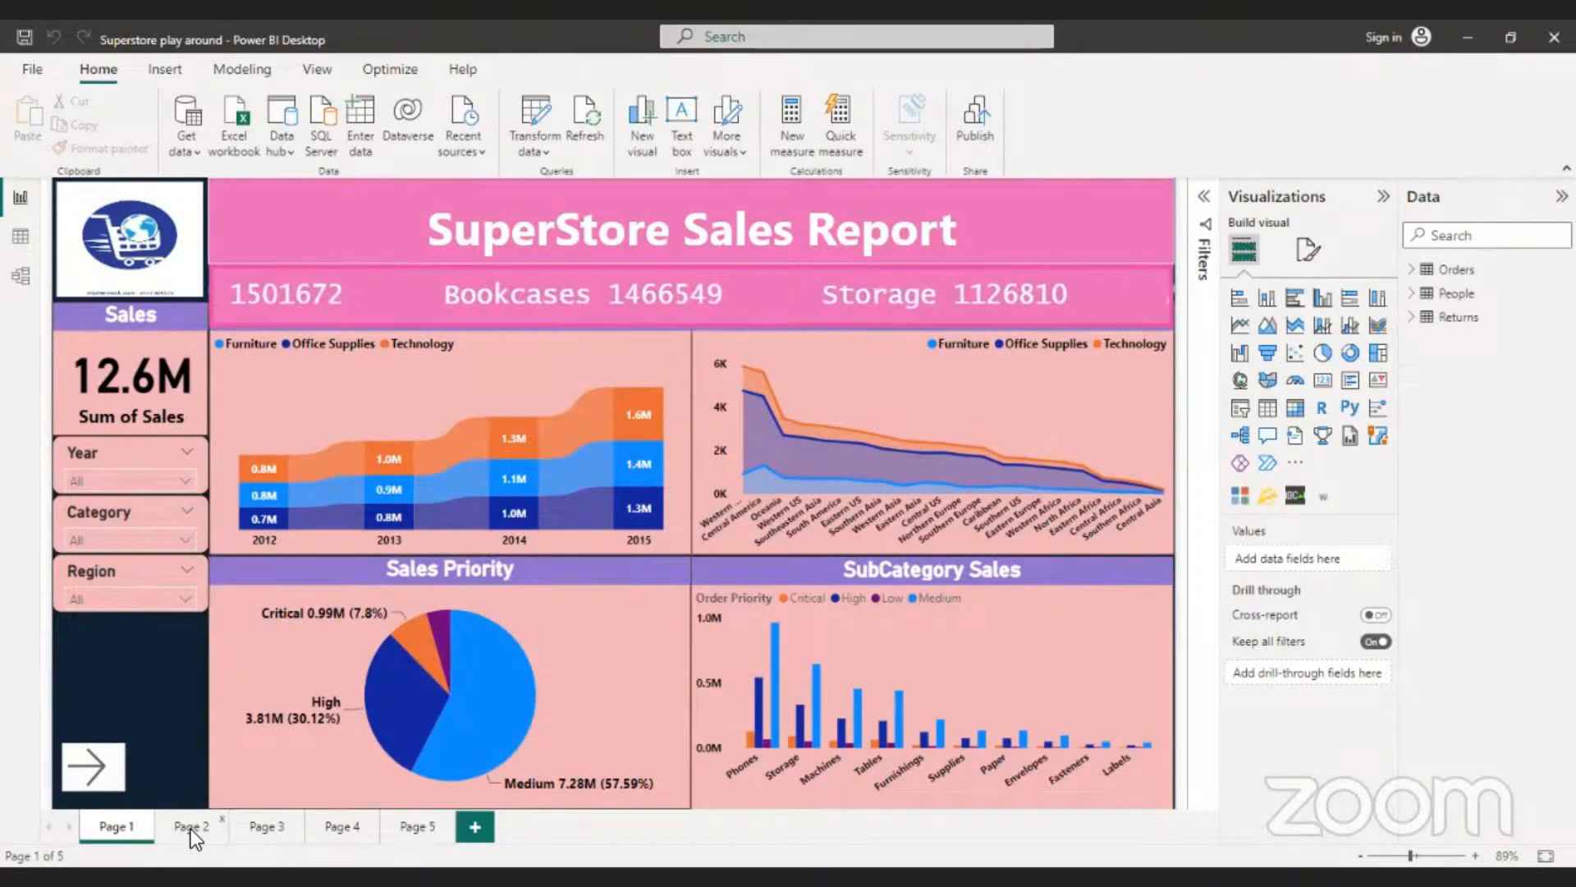
# - Move forward through the report from Page 1 past Page 2 to Page 3
pyautogui.keyDown('ctrl'); pyautogui.click(92, 766); pyautogui.keyUp('ctrl')
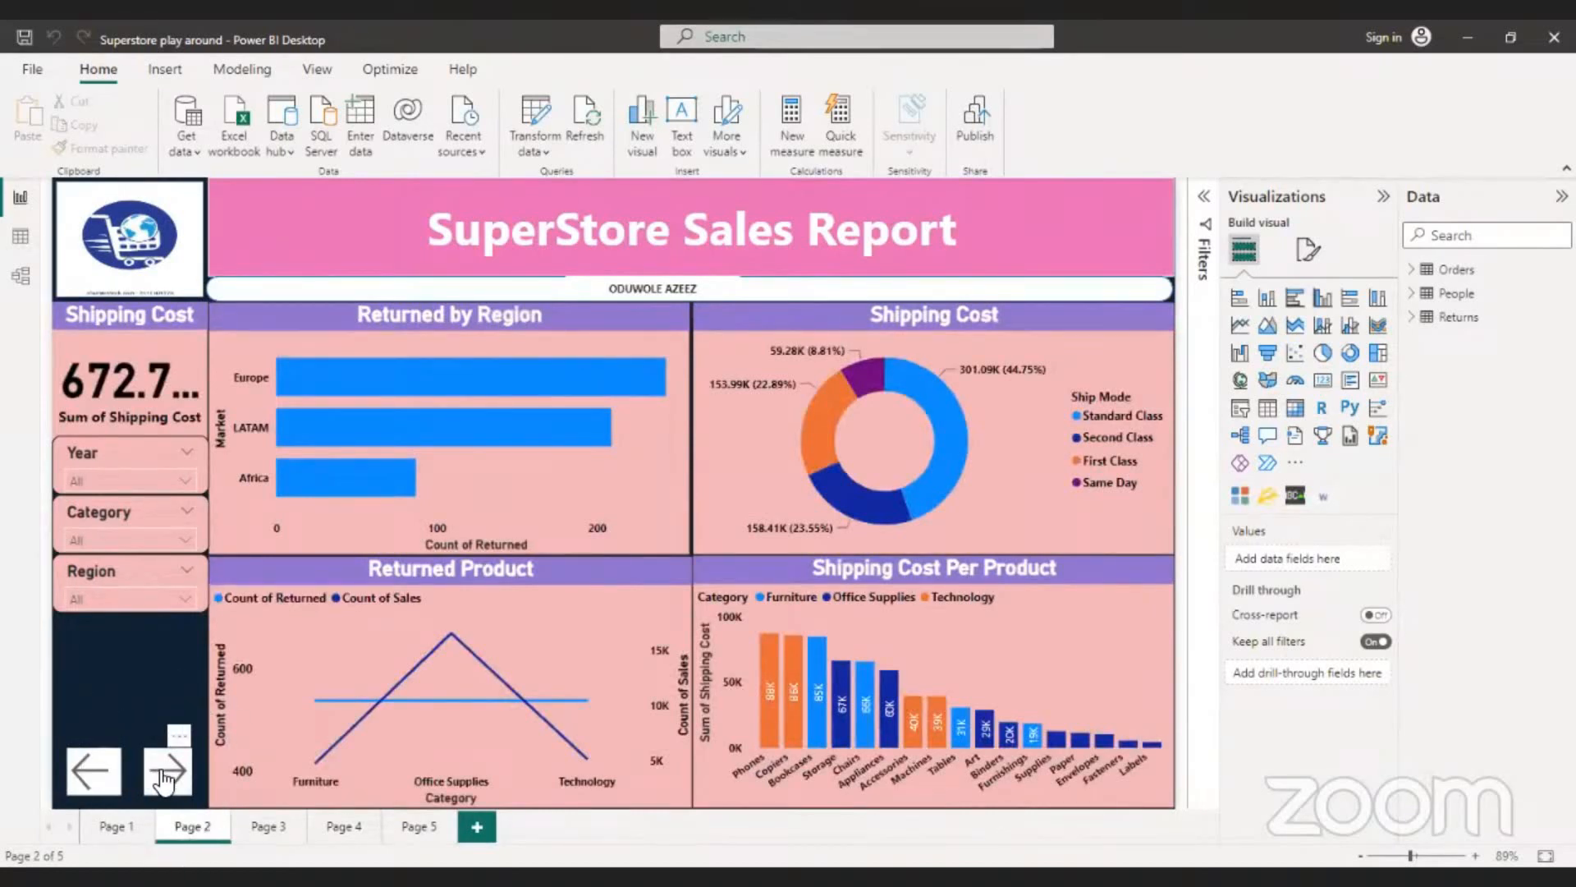
pyautogui.keyDown('ctrl'); pyautogui.click(167, 772); pyautogui.keyUp('ctrl')
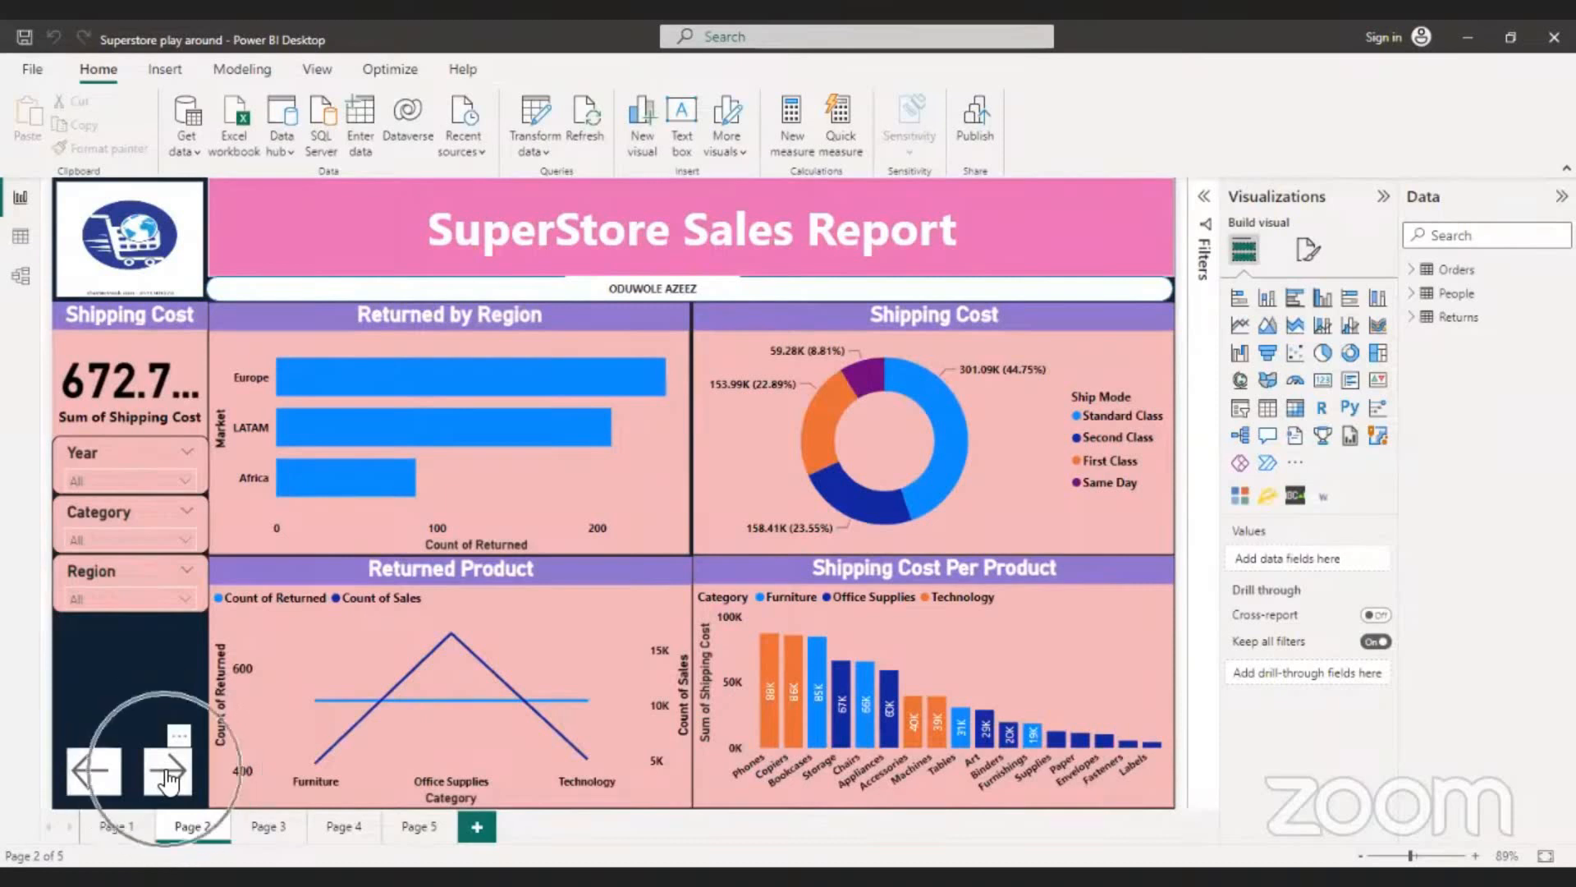
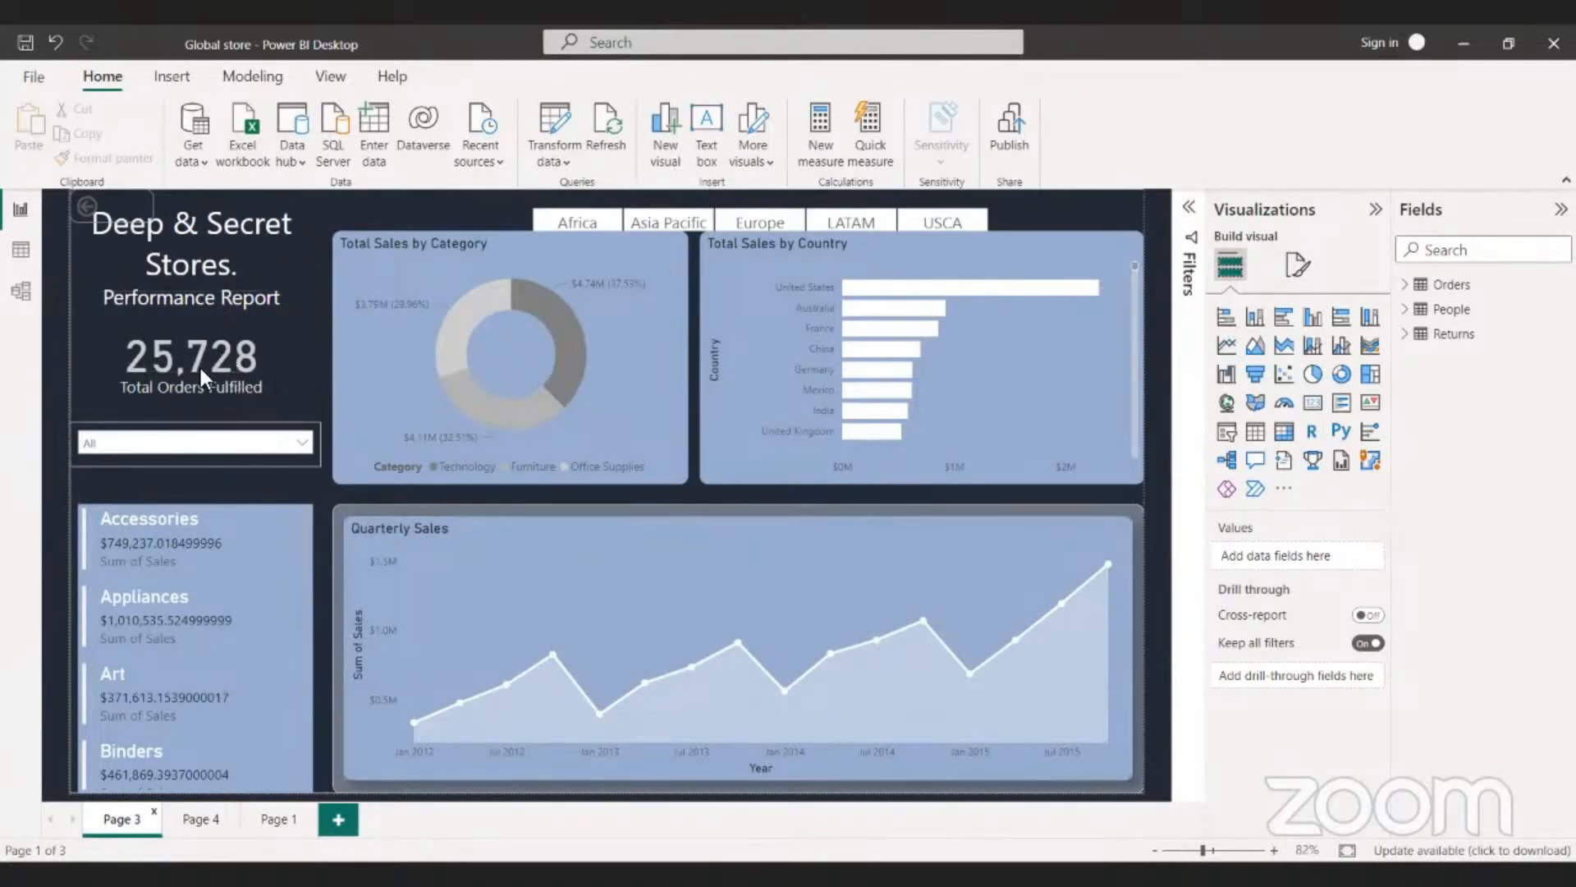
# - Filter Page 3 to the Africa market and look through the sales of the product sub-categories
pyautogui.click(198, 364)
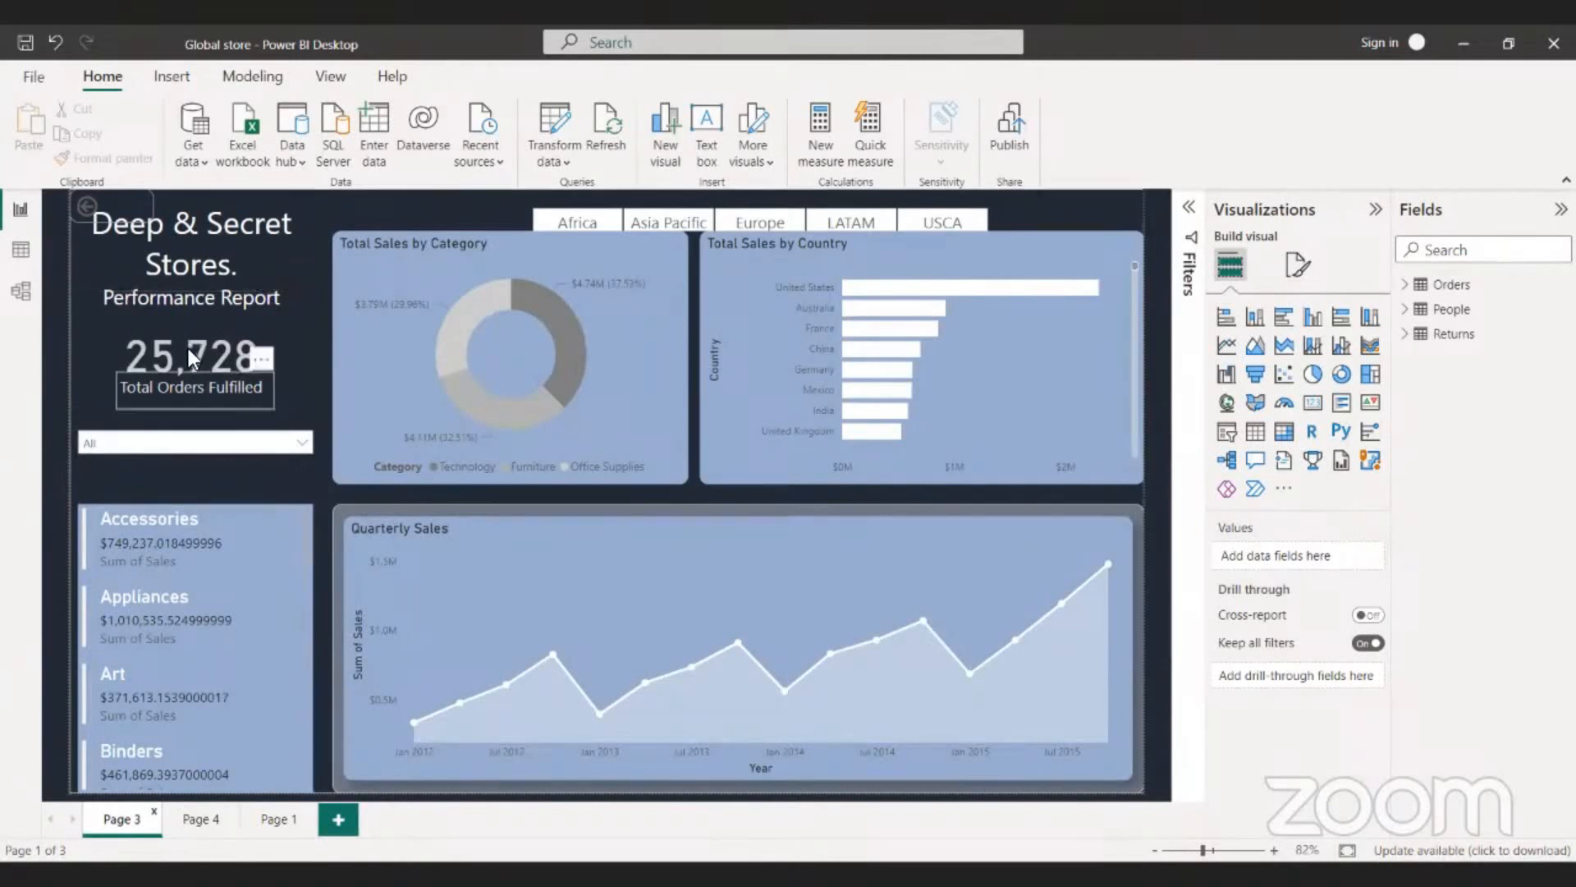
pyautogui.click(528, 214)
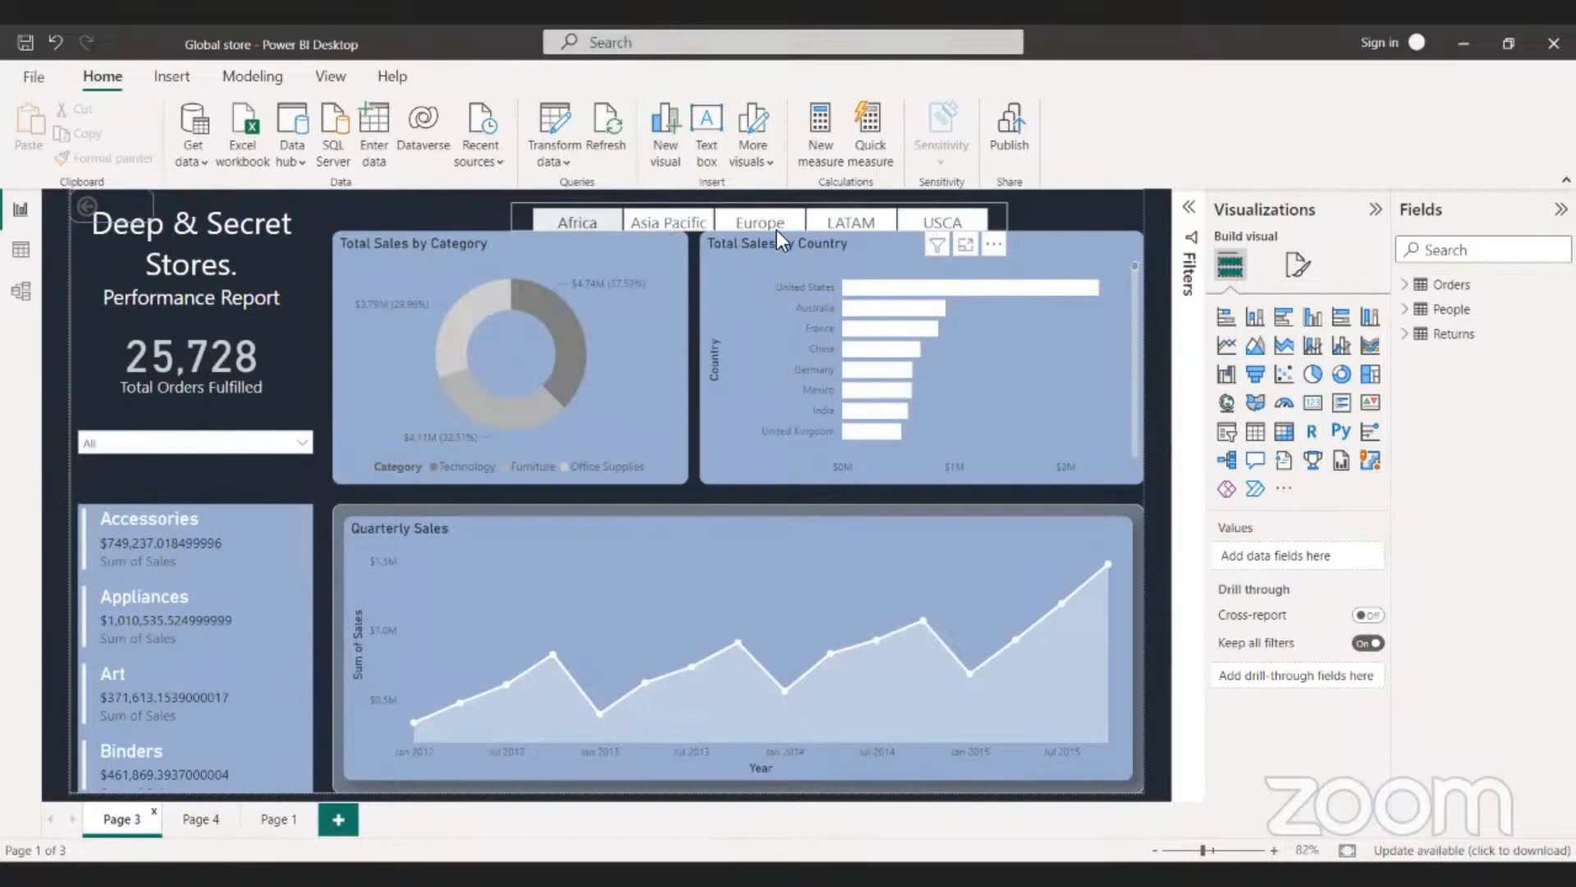
pyautogui.click(572, 219)
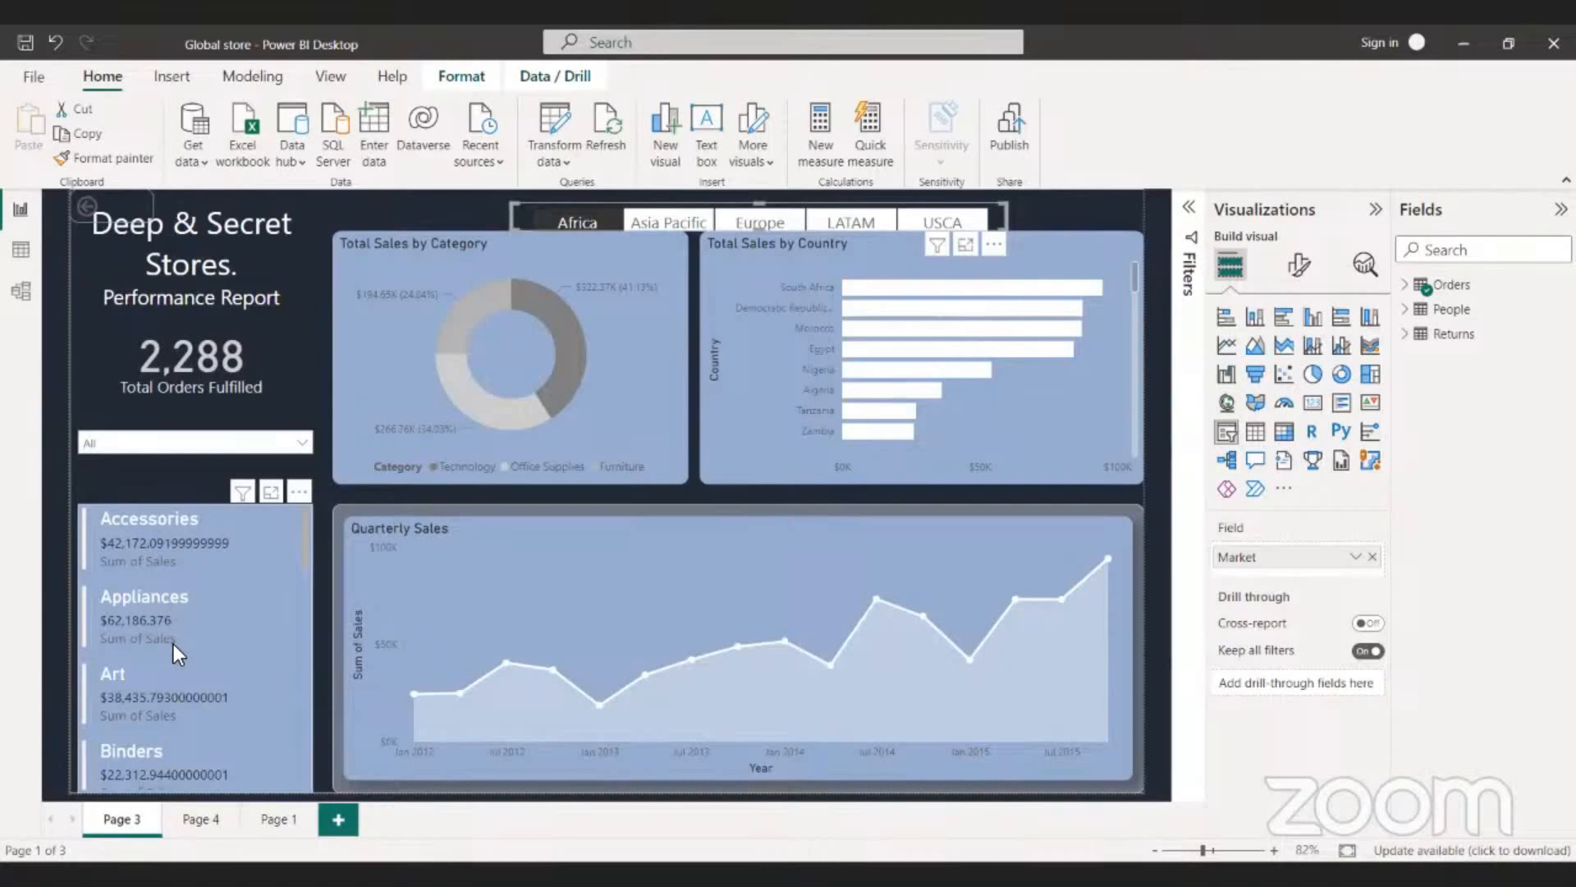
pyautogui.scroll(-2, 175, 643)
pyautogui.scroll(2, 173, 644)
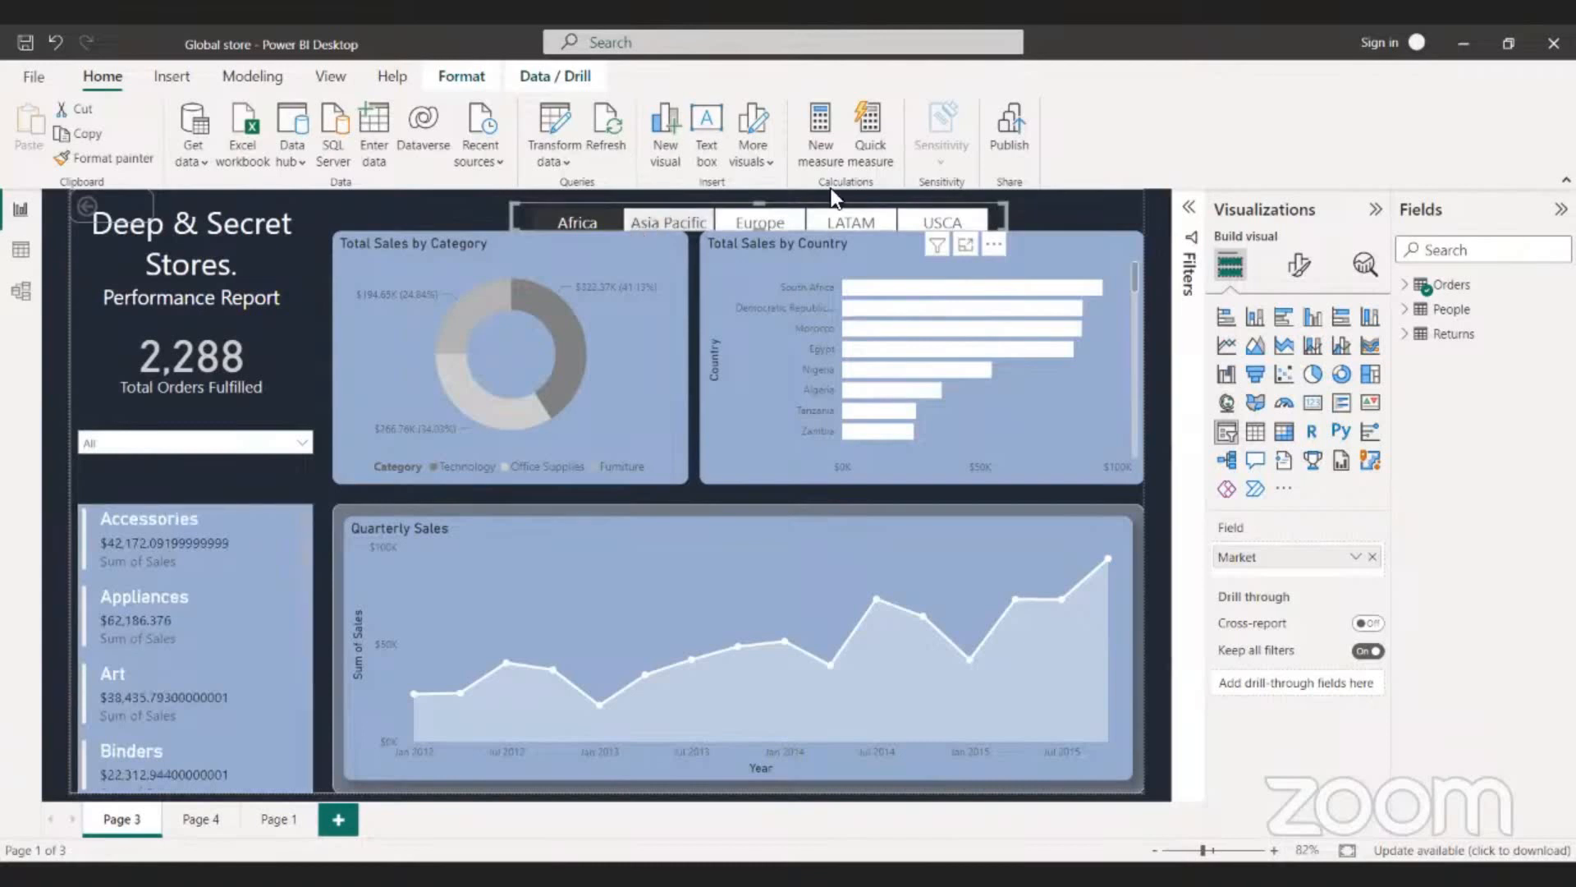
# - Add Europe to the selected Africa market to view their combined figures, and clear the market filter
pyautogui.click(771, 218)
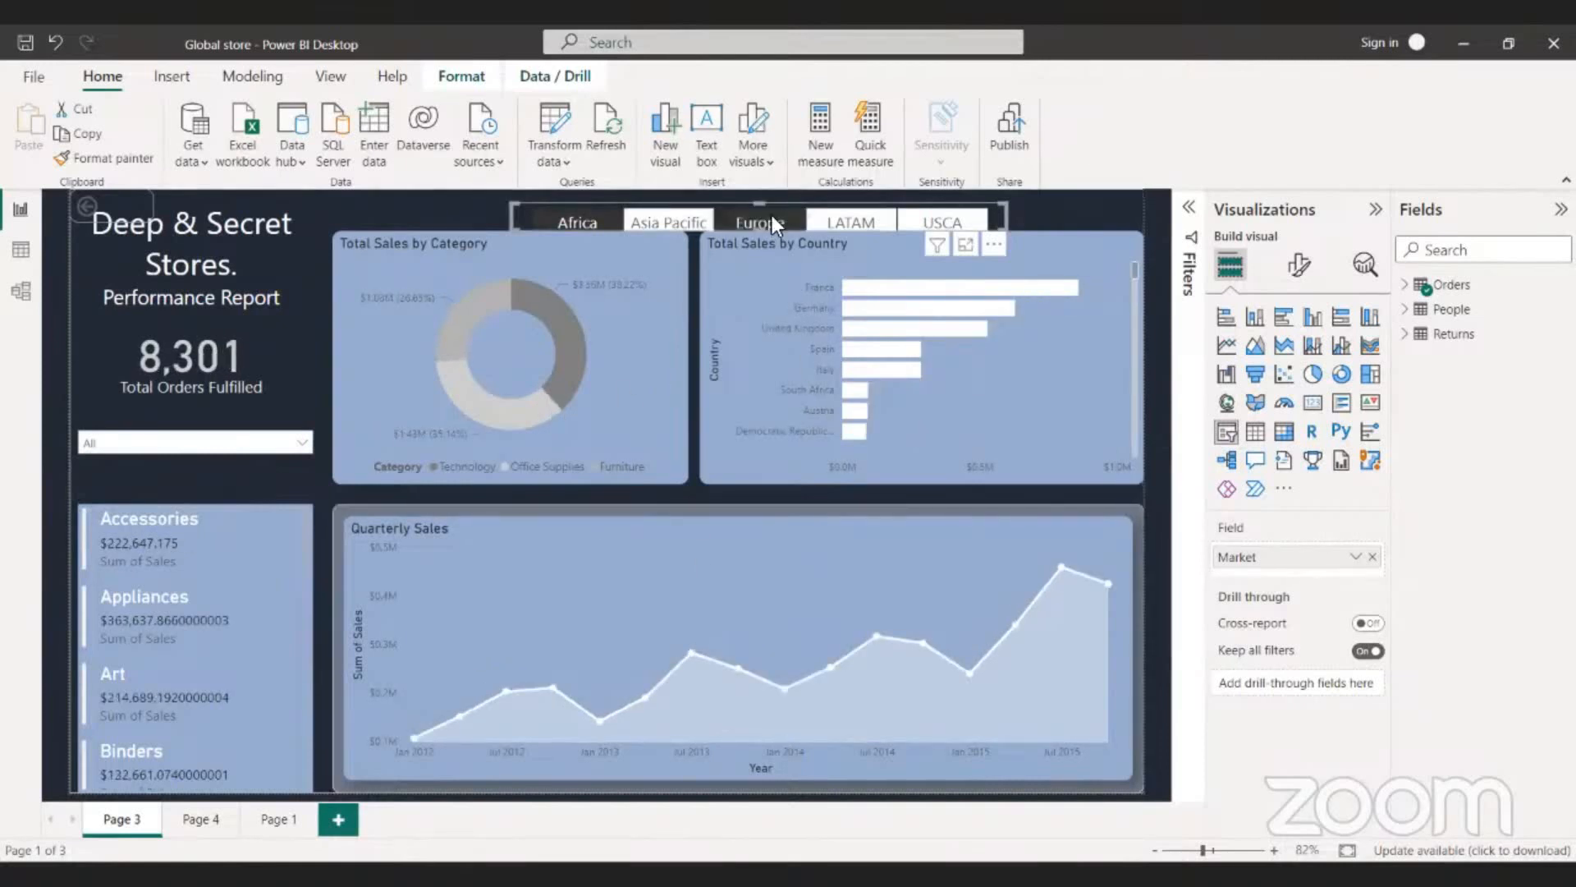
pyautogui.click(578, 218)
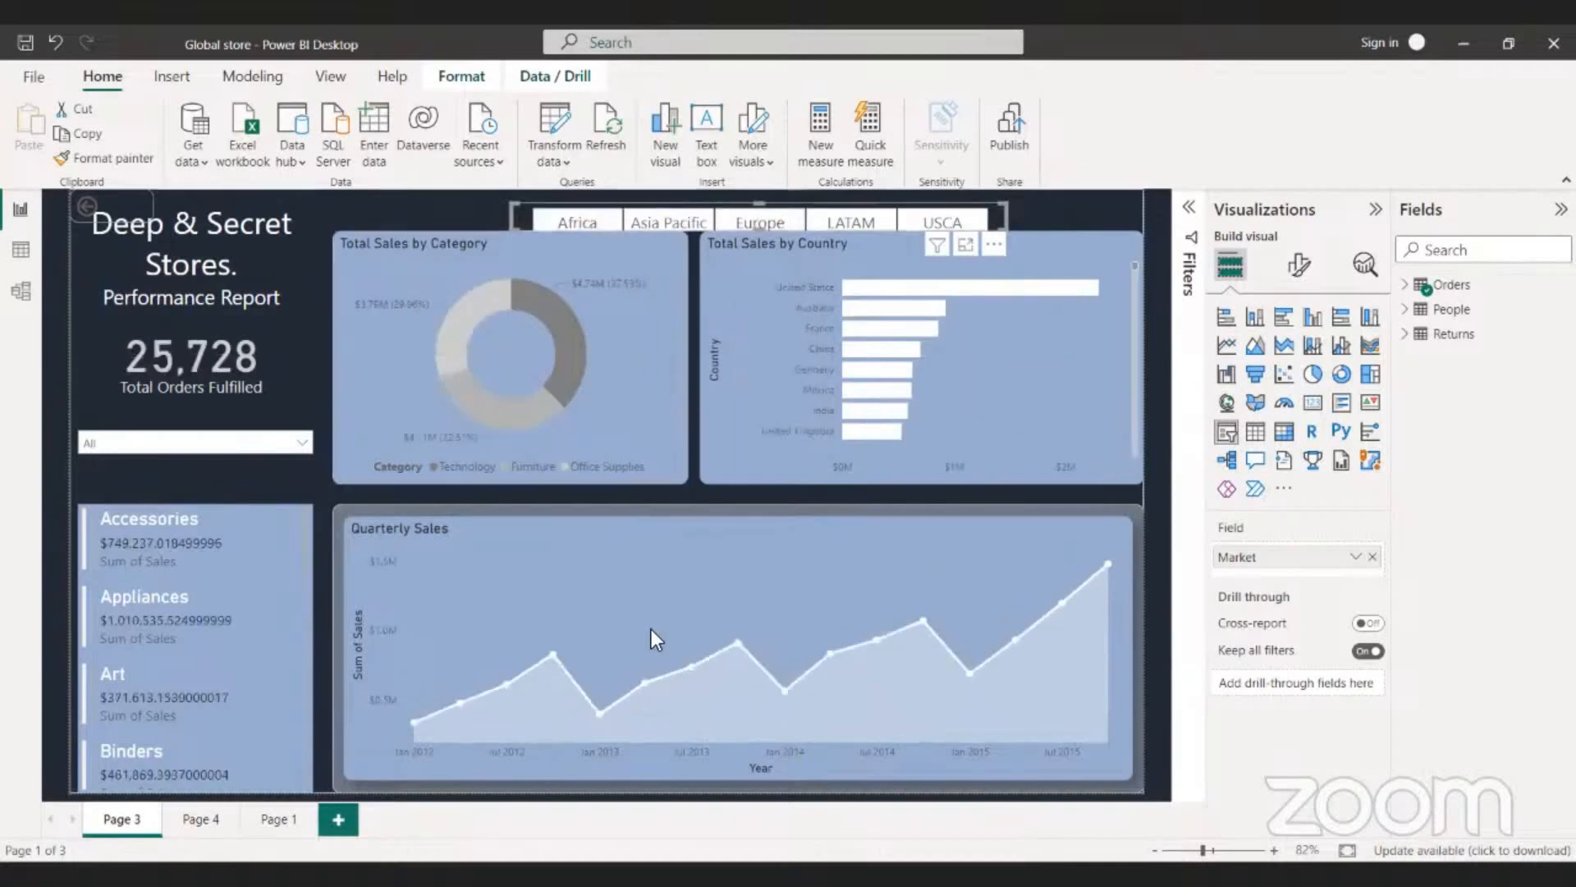
# - Filter the sales page to the year 2013 and the Africa market
pyautogui.click(304, 445)
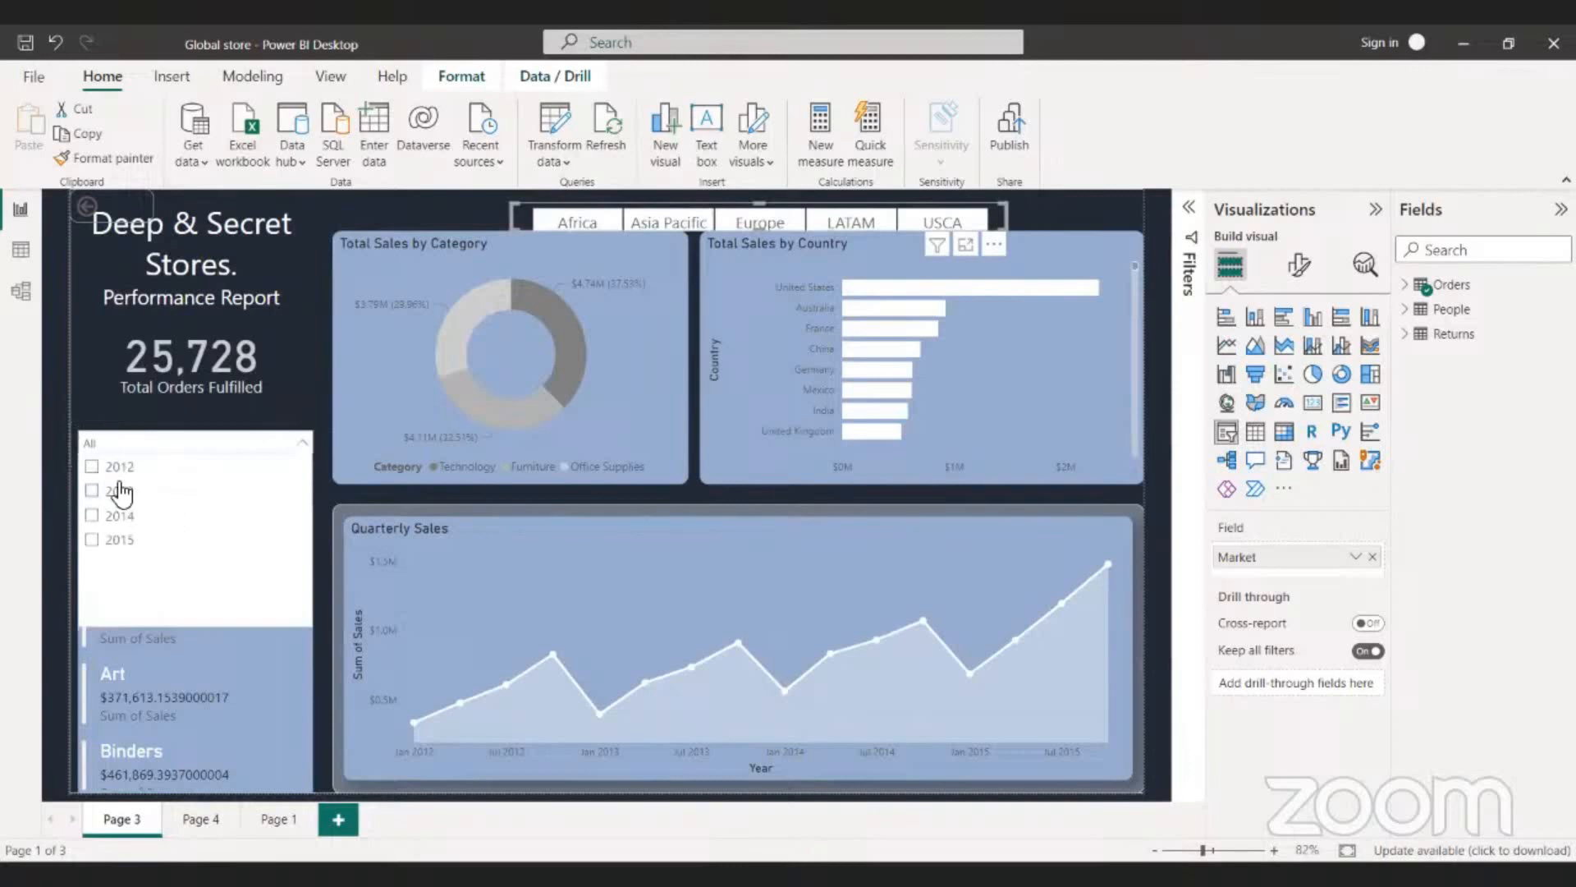
pyautogui.click(115, 492)
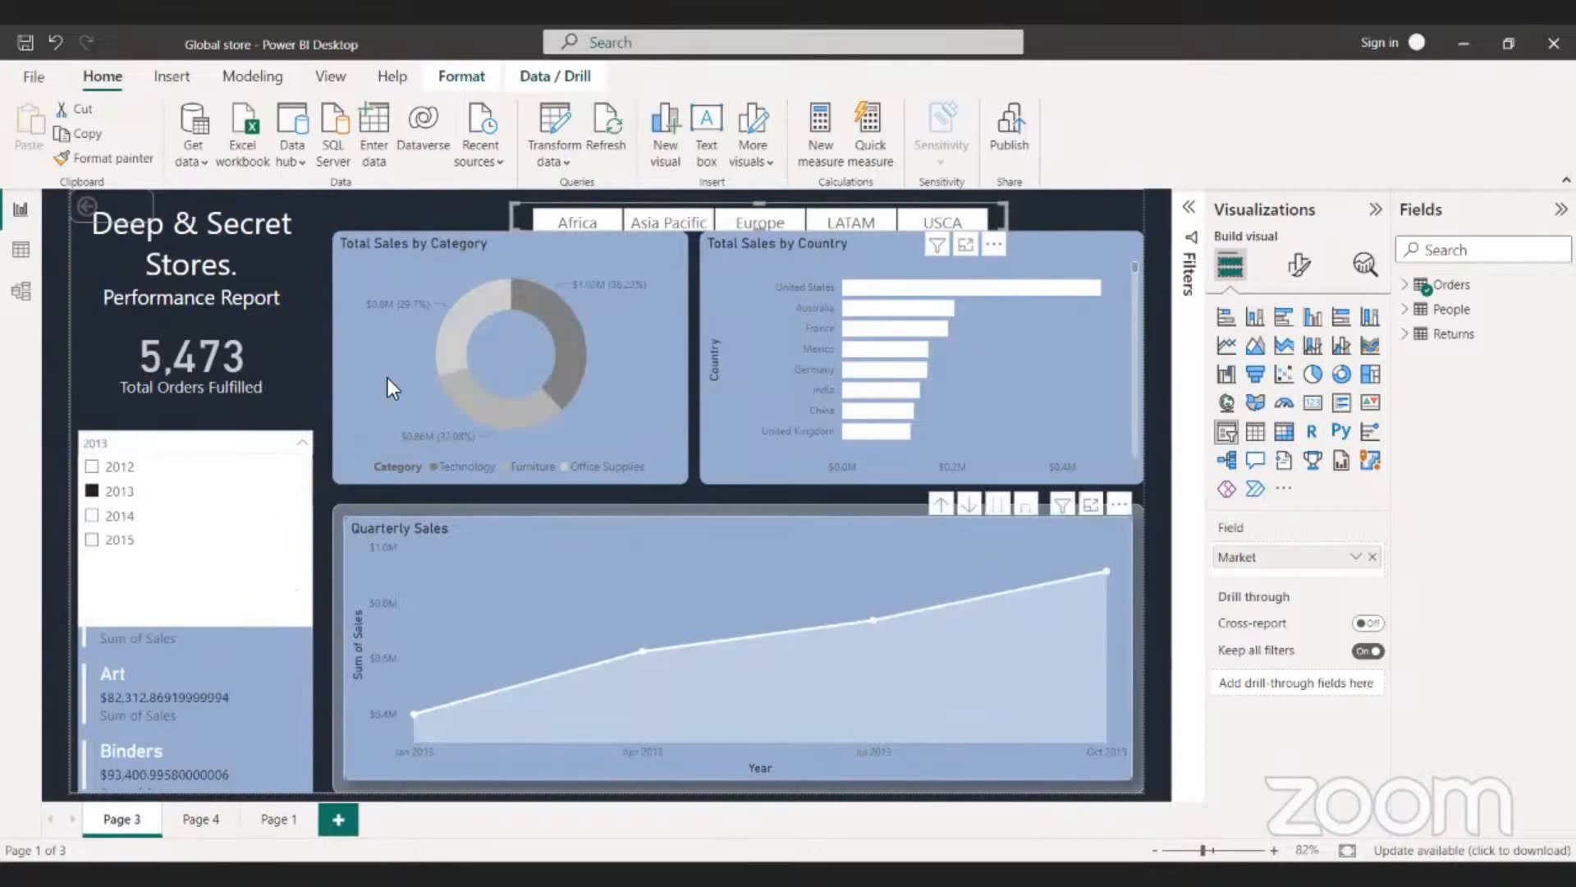
pyautogui.click(581, 212)
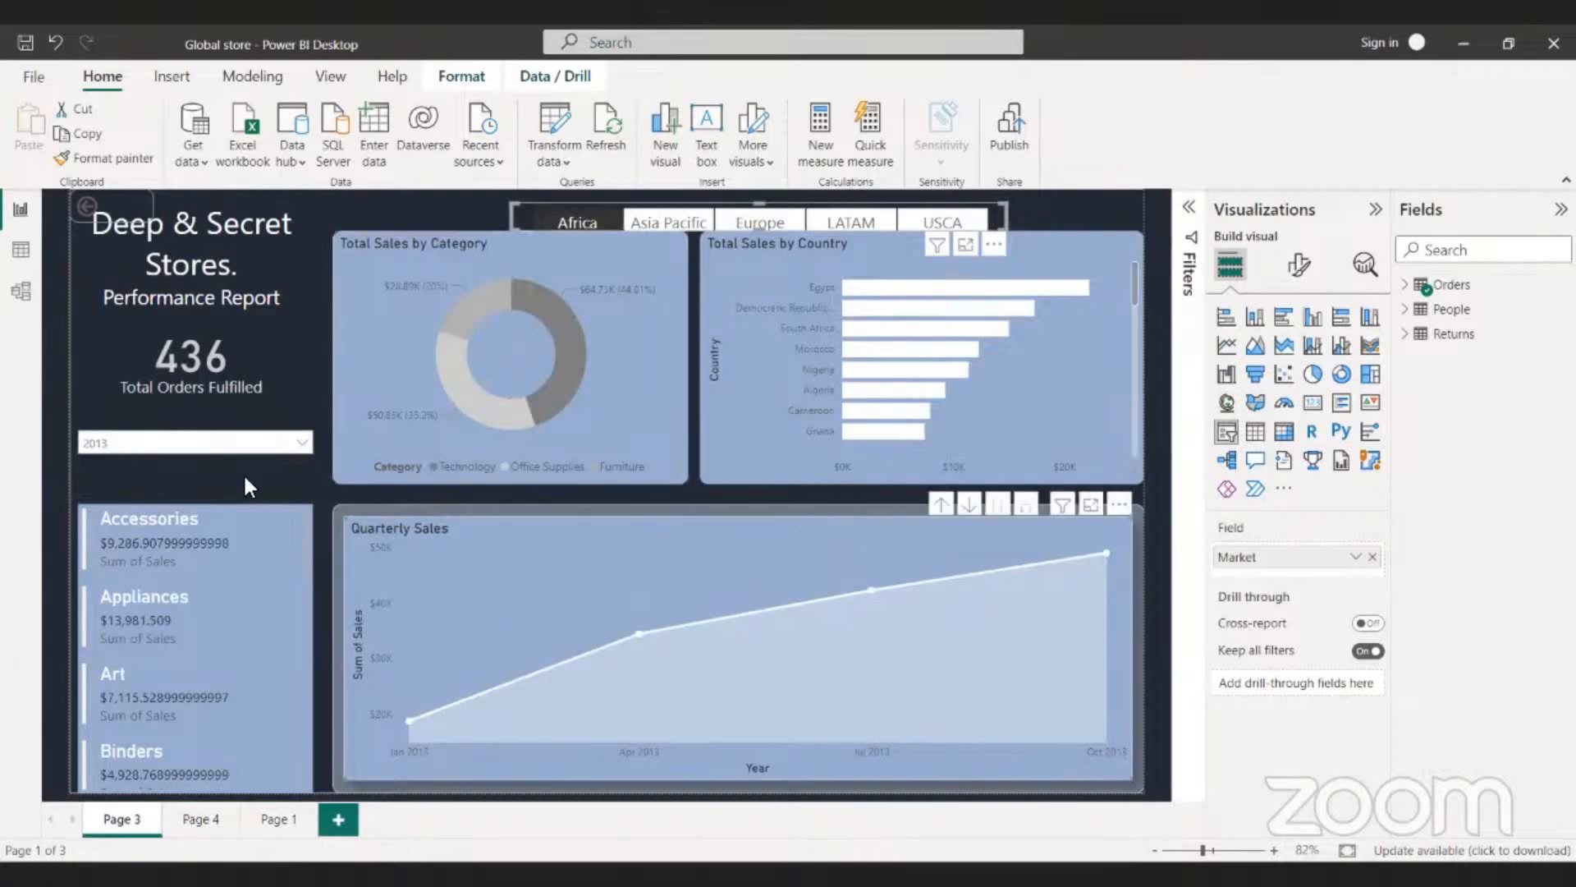
# - Move the Quarterly Sales chart over the sub-category cards and undo the move
pyautogui.moveTo(411, 743); pyautogui.dragTo(237, 756)
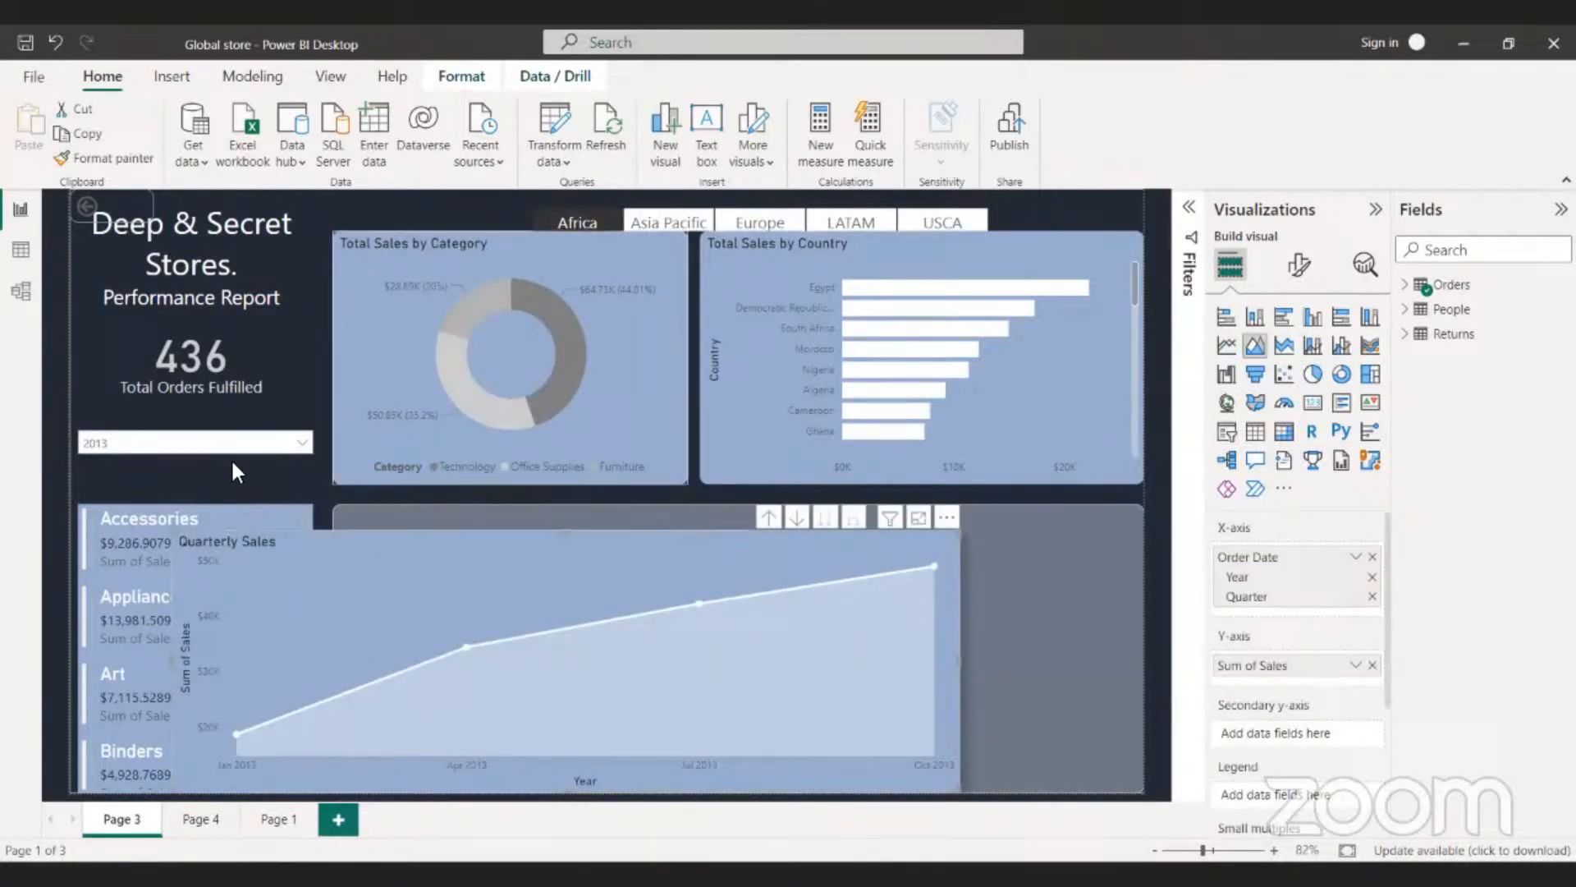
pyautogui.hotkey('ctrl', 'z')
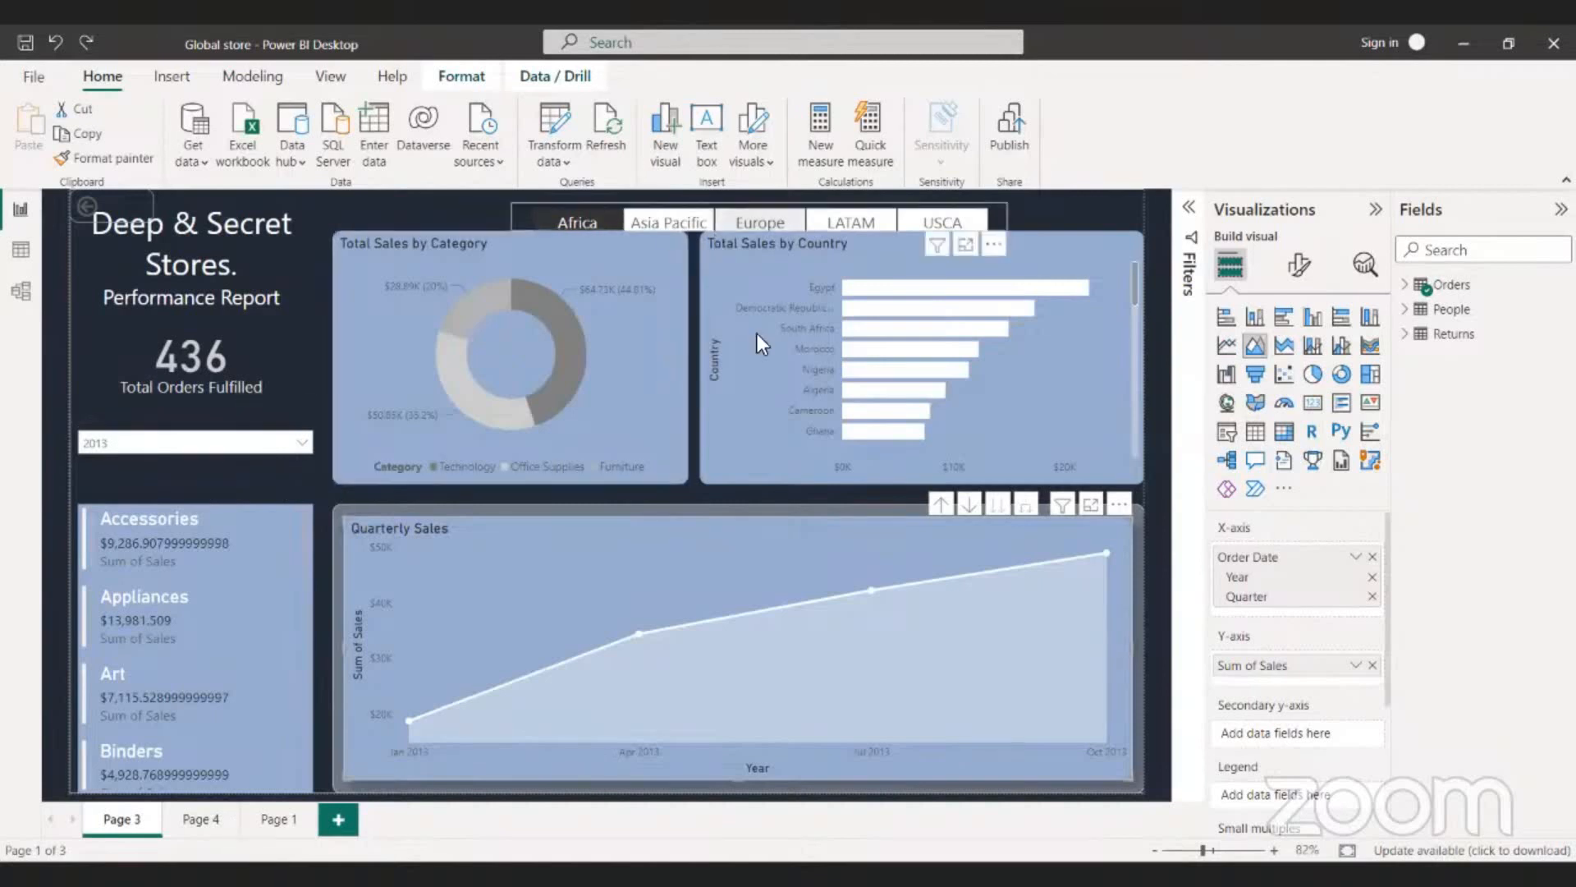
# - Go to Page 4 and set its year filter to 2012
pyautogui.click(201, 822)
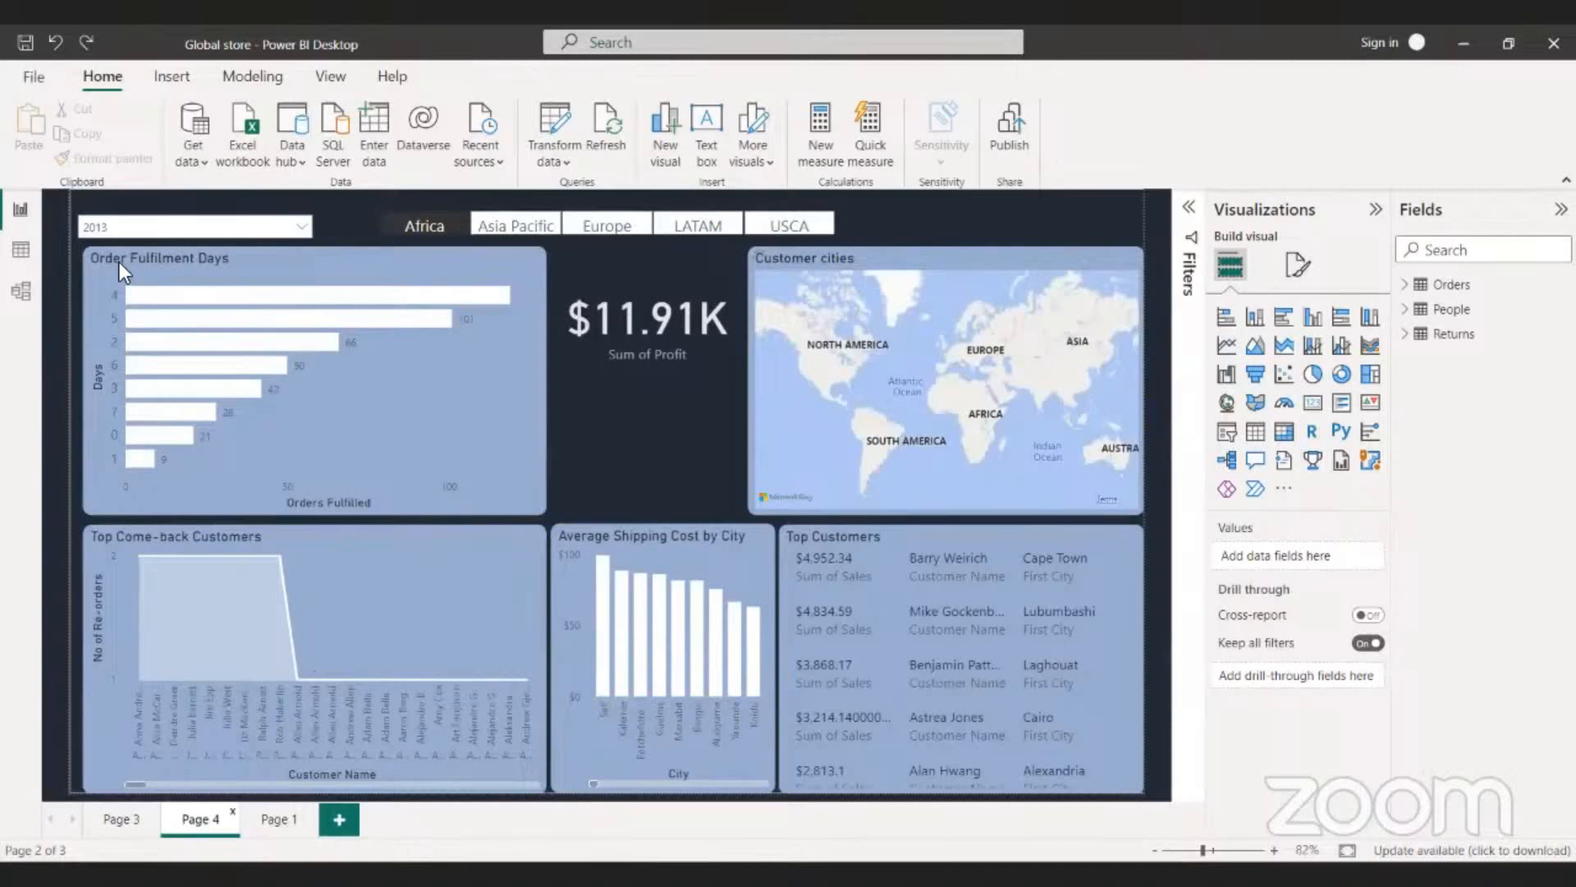
pyautogui.click(262, 233)
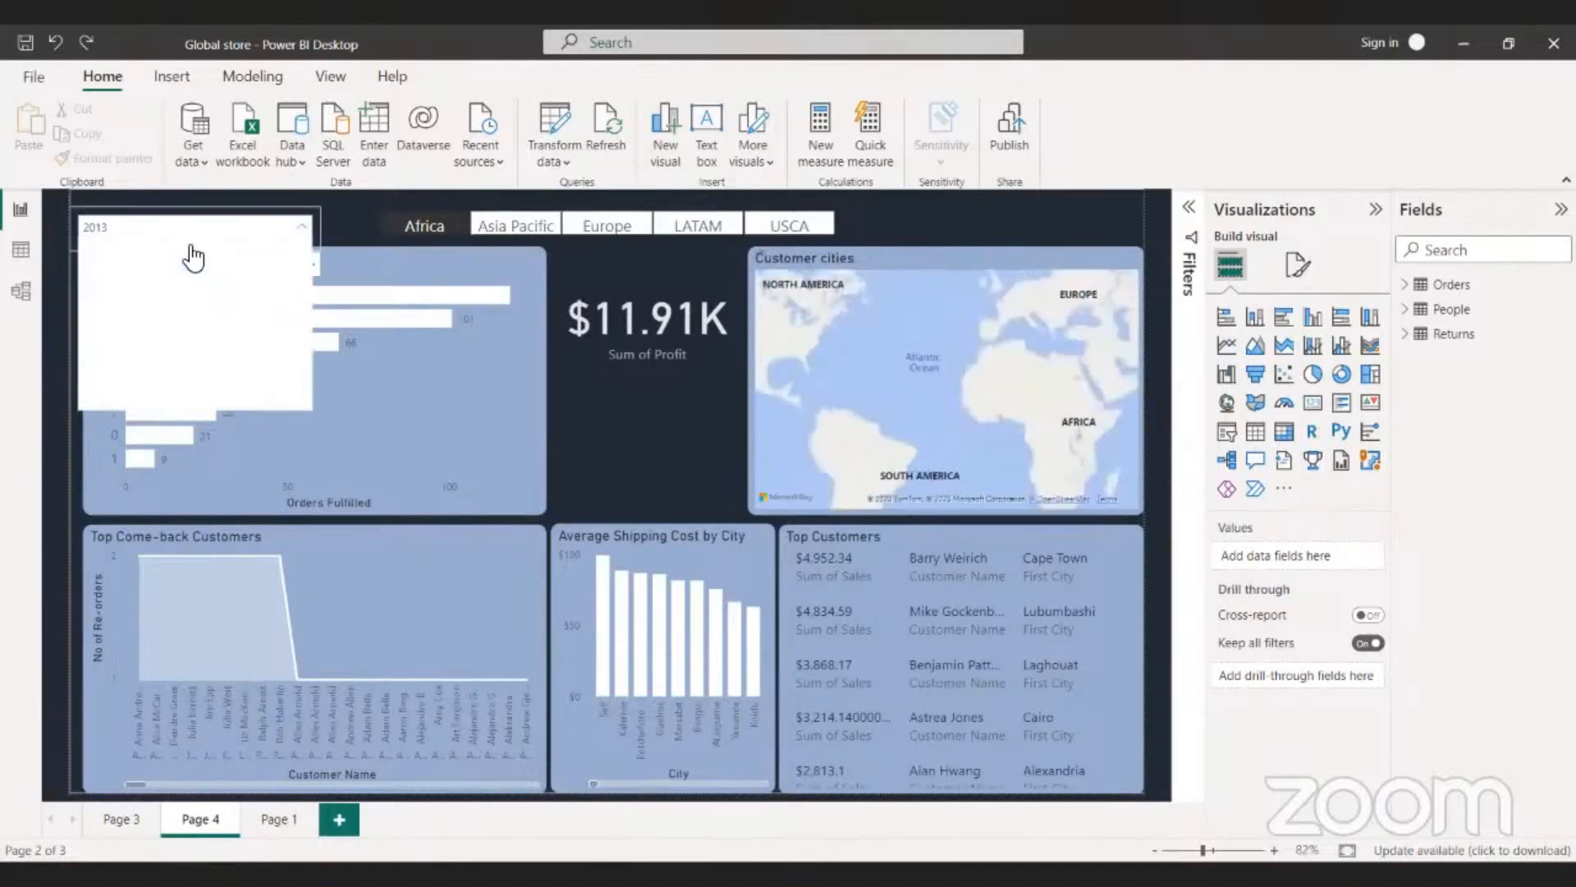
pyautogui.click(193, 253)
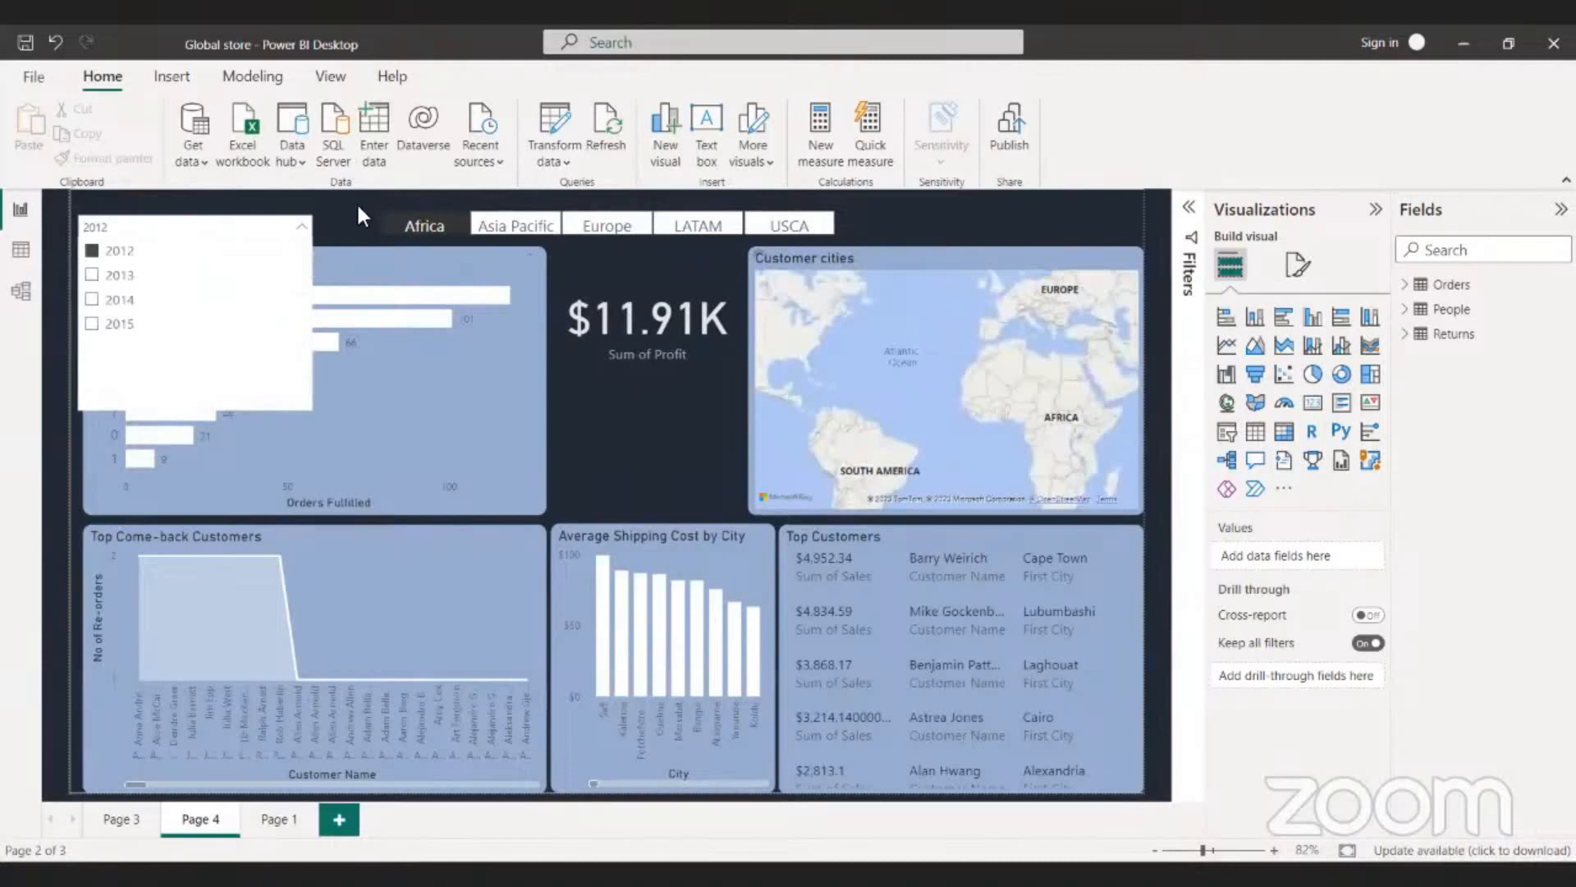
pyautogui.click(333, 206)
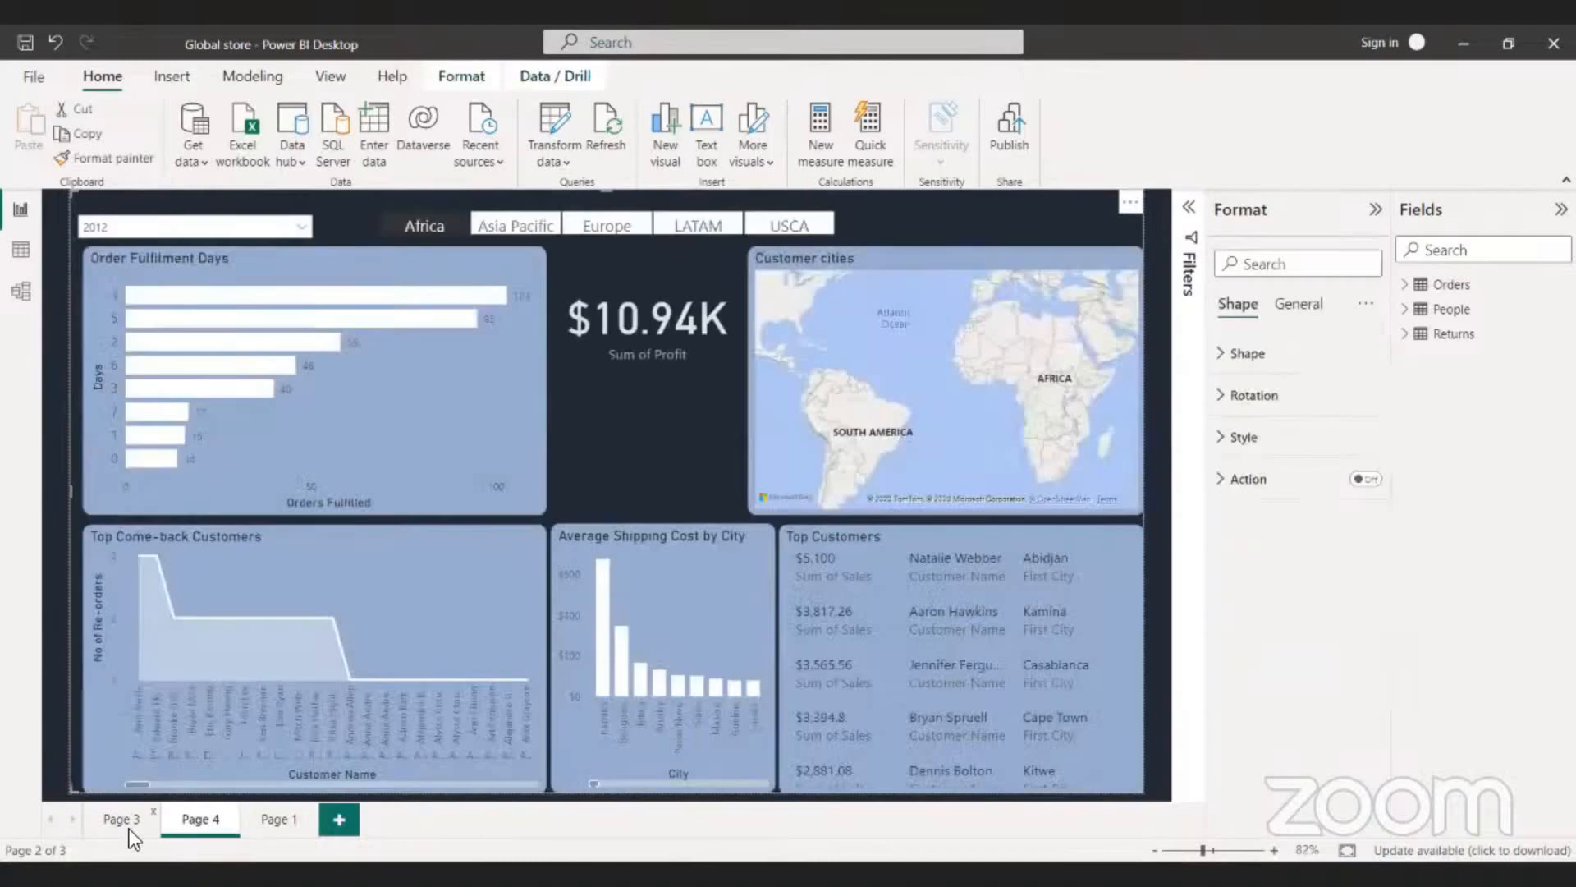
# - On Page 3 without a market filter, highlight the United States in Total Sales by Country and check 2012 Qtr 1 in Quarterly Sales
pyautogui.click(124, 819)
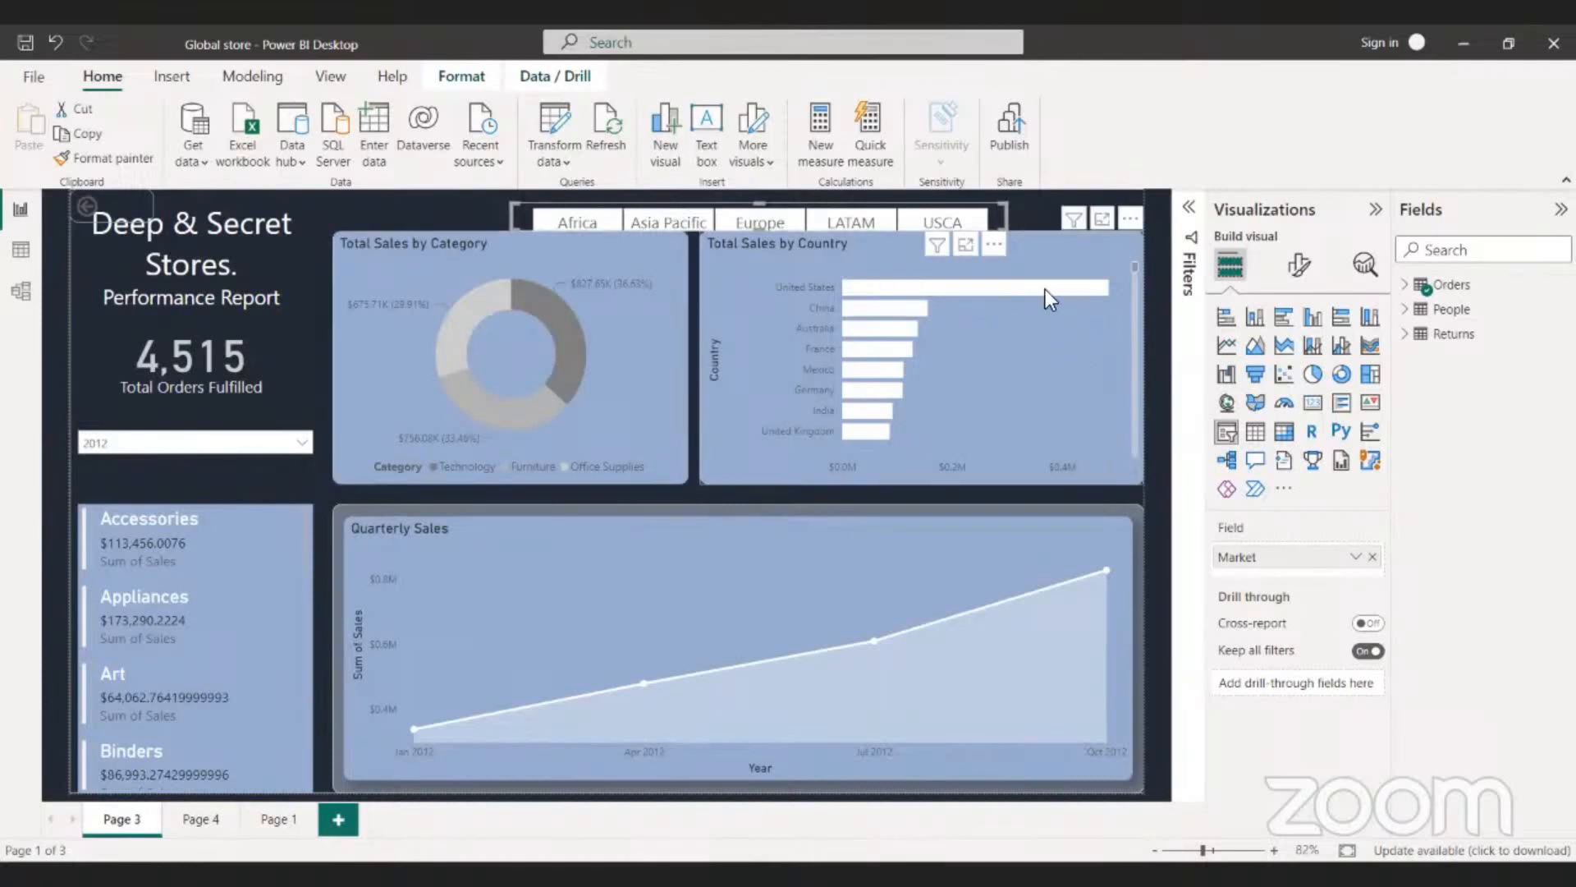
pyautogui.moveTo(1046, 290)
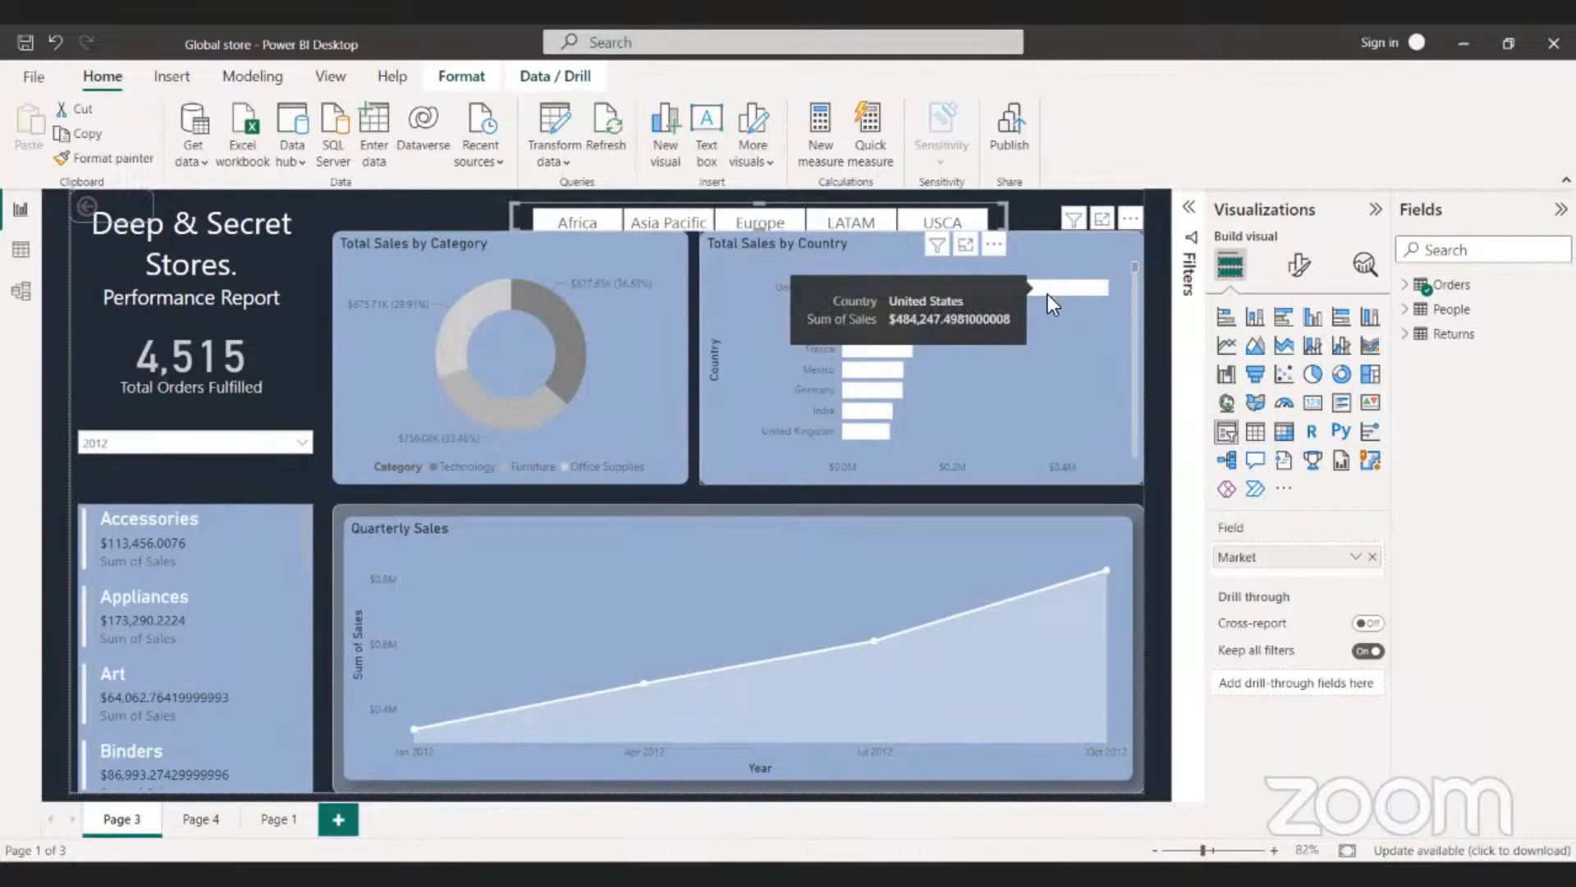
pyautogui.click(1047, 292)
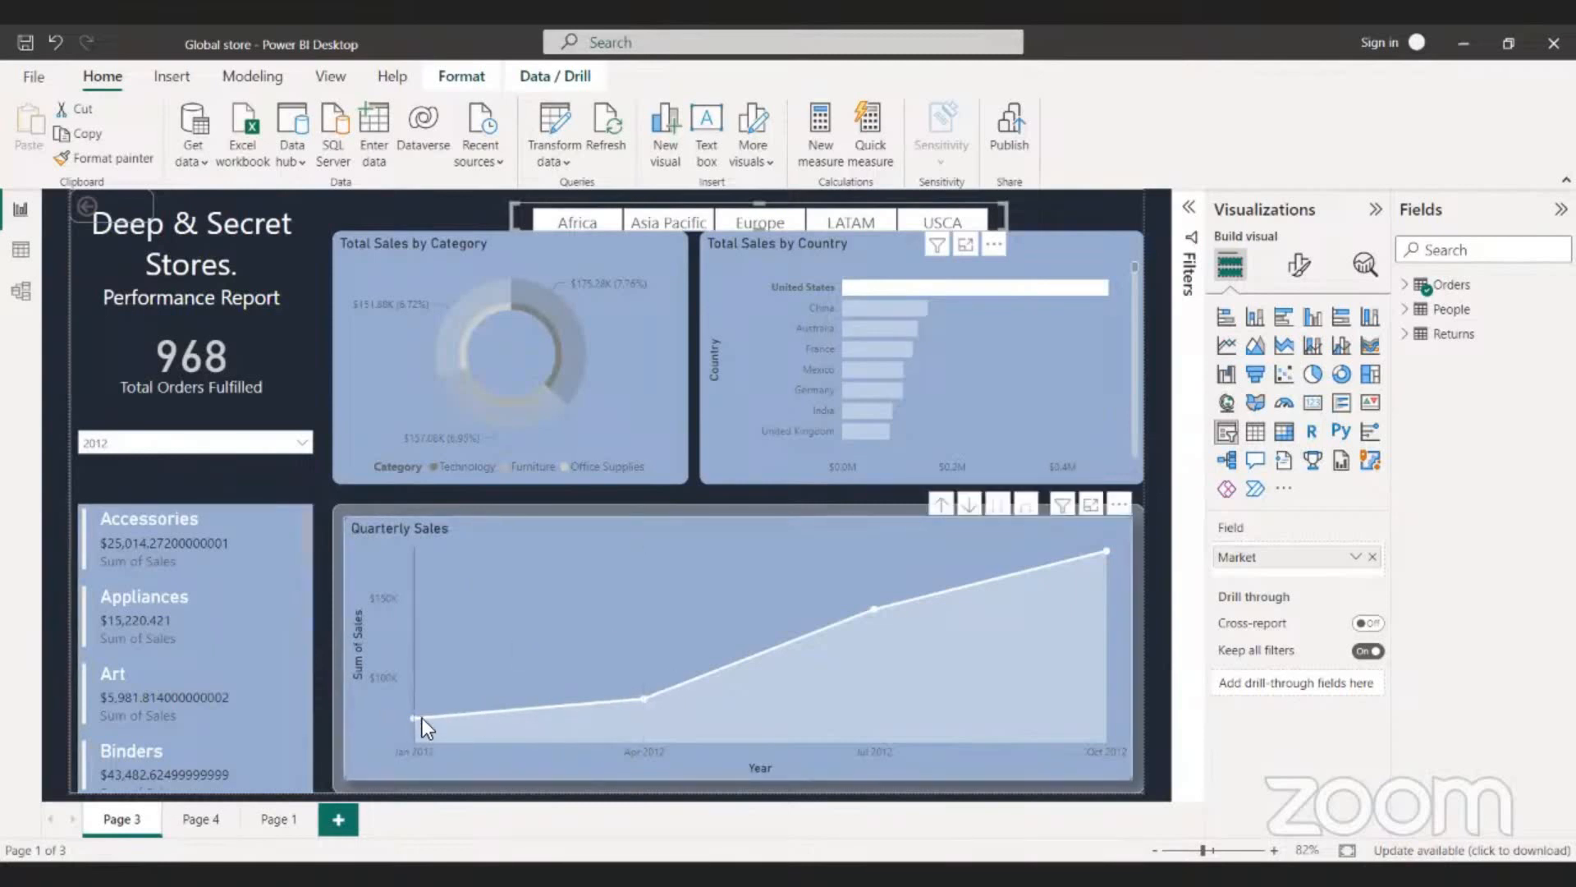
pyautogui.moveTo(418, 719)
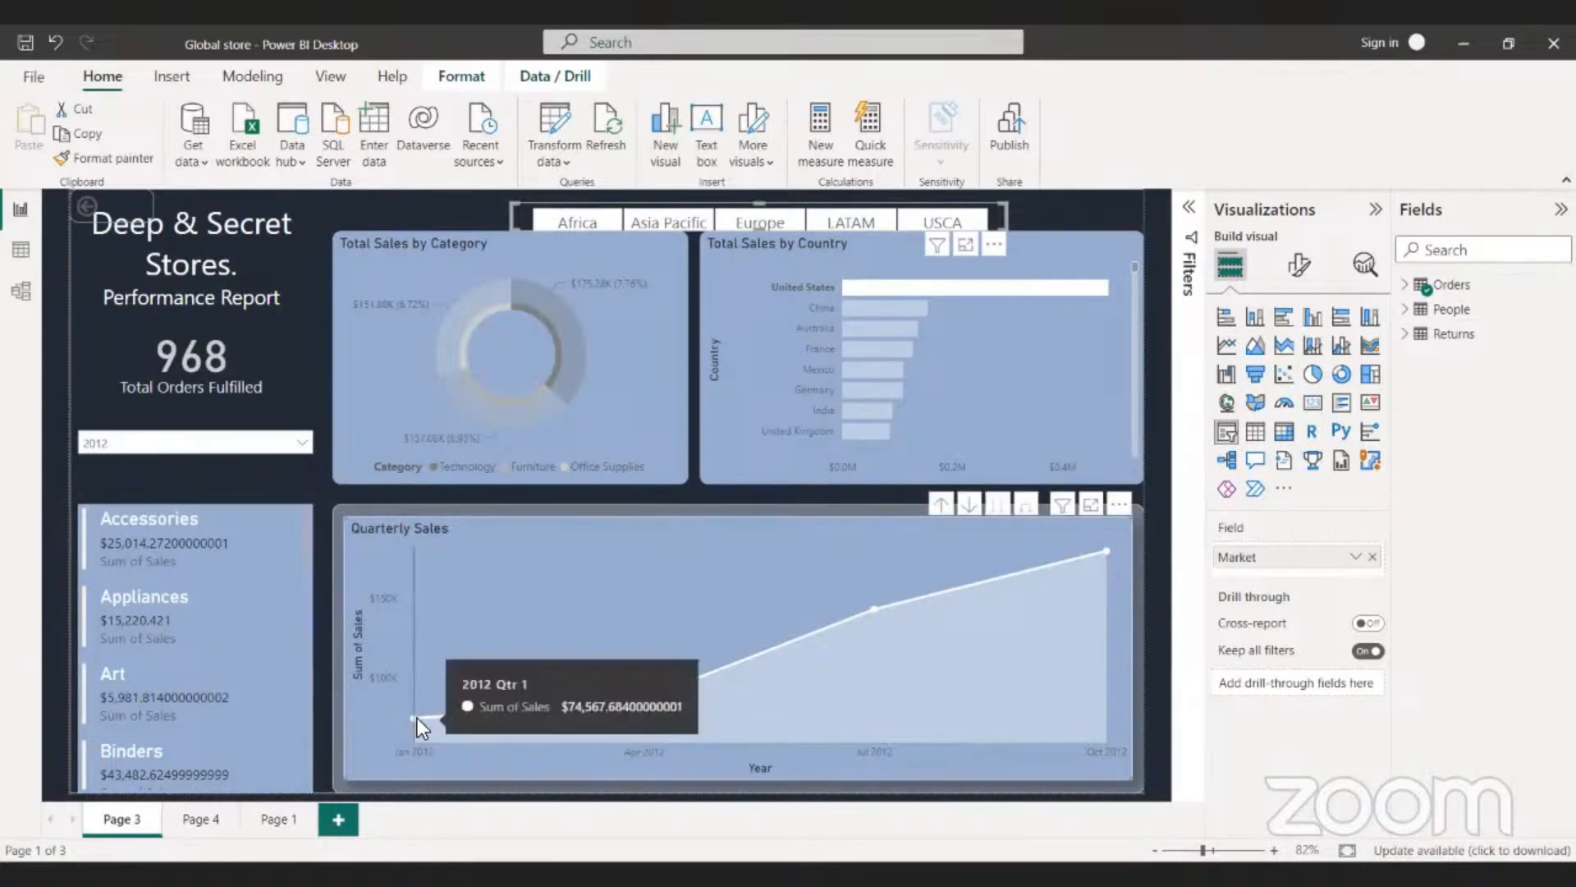
# - Clear the 2012 year filter on Page 3 and go to Page 4
pyautogui.click(234, 443)
pyautogui.click(126, 467)
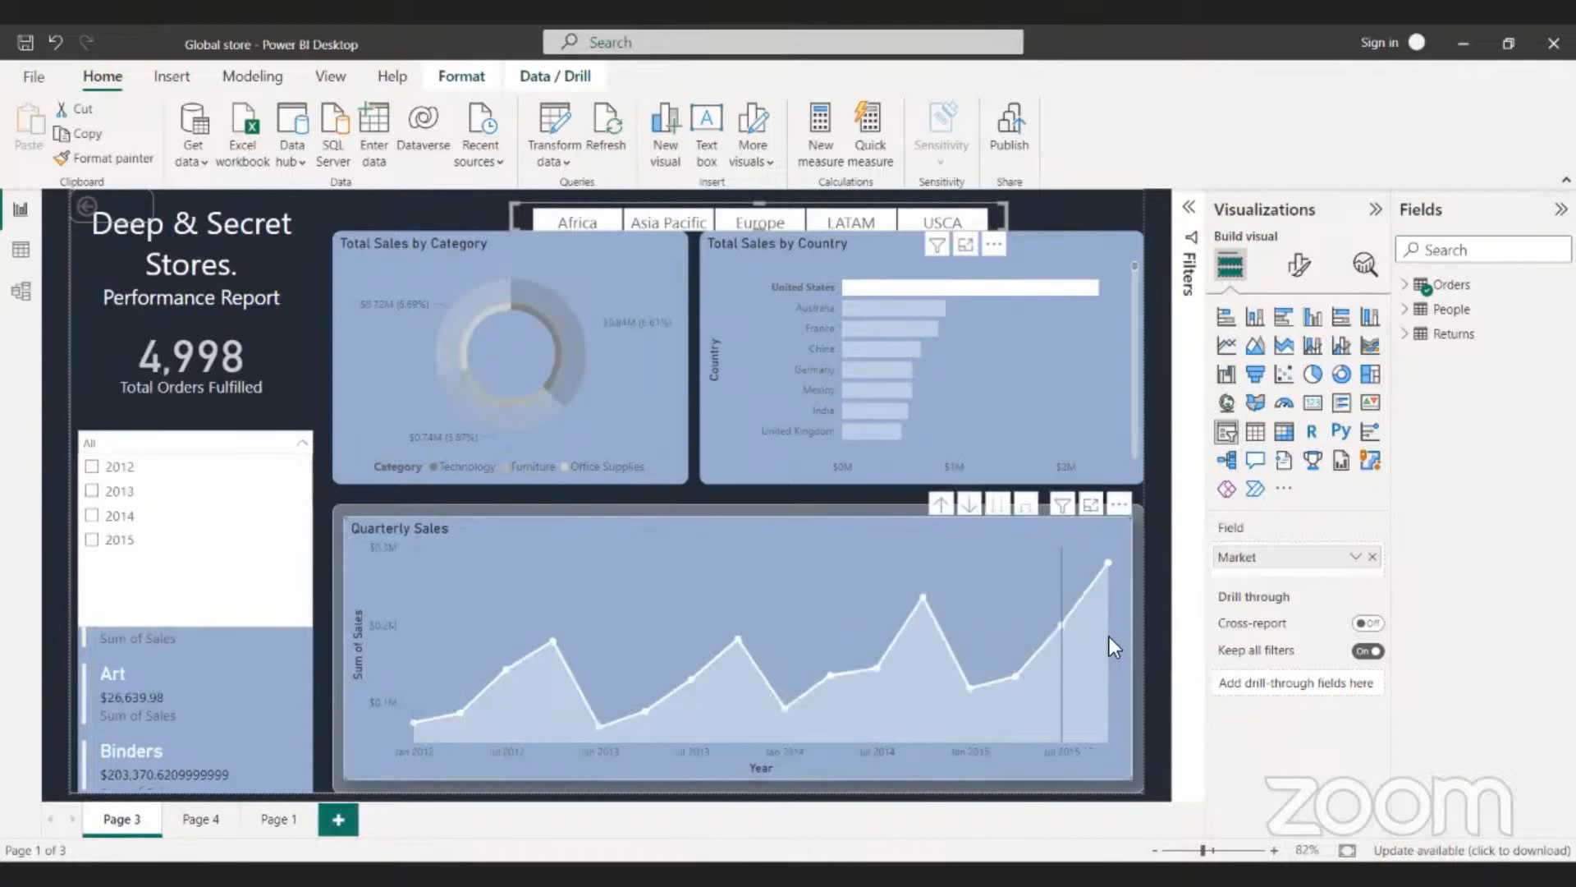
pyautogui.click(198, 822)
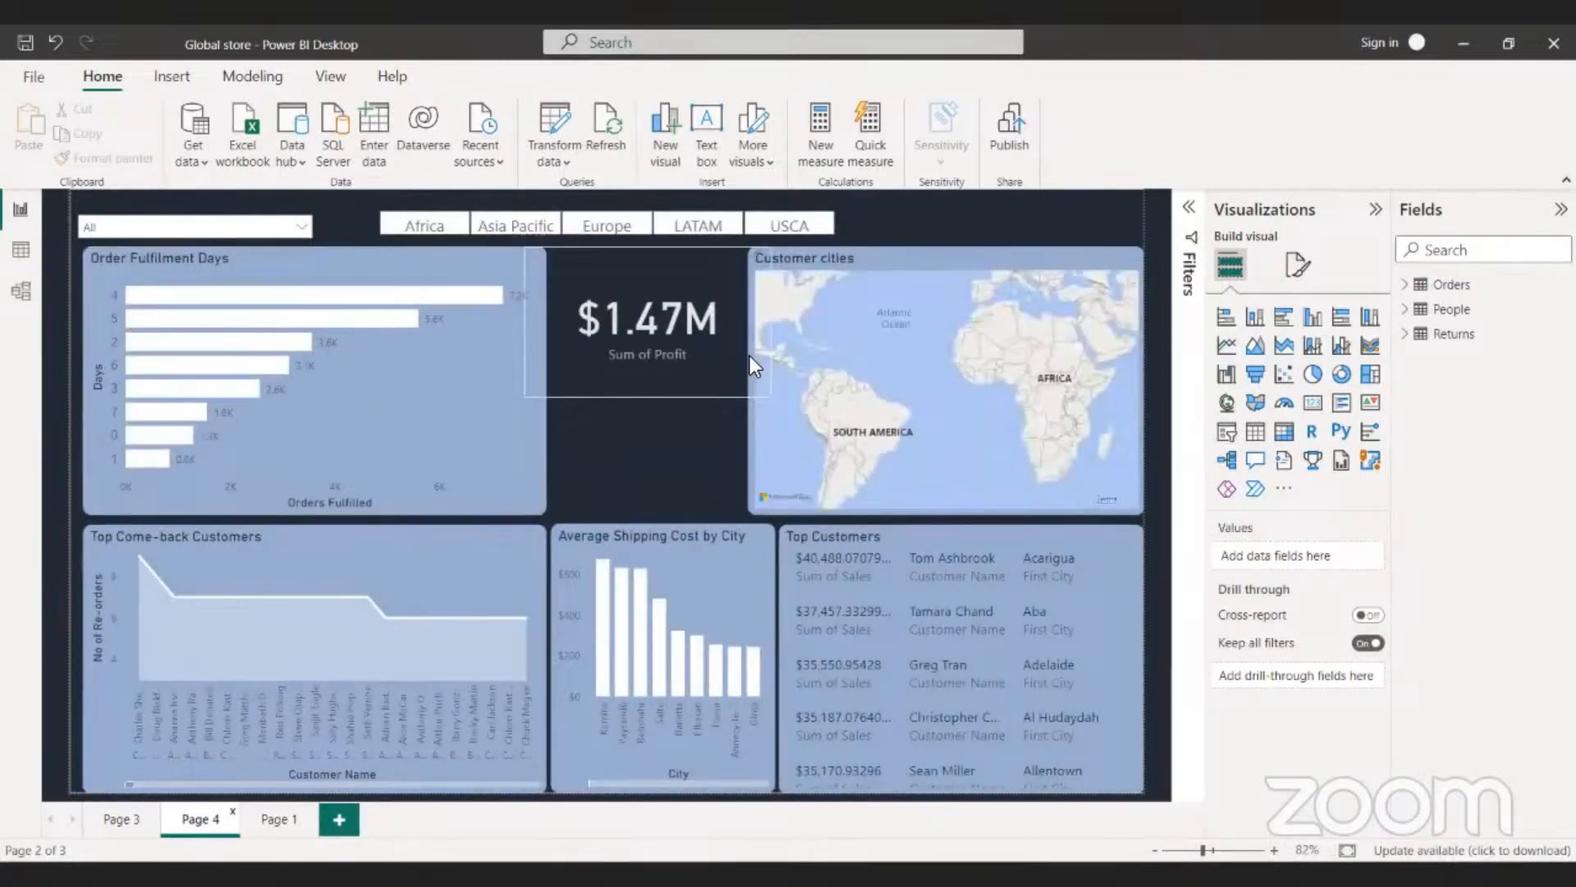
# - Open the Orders table in the data view and look across its columns
pyautogui.click(14, 250)
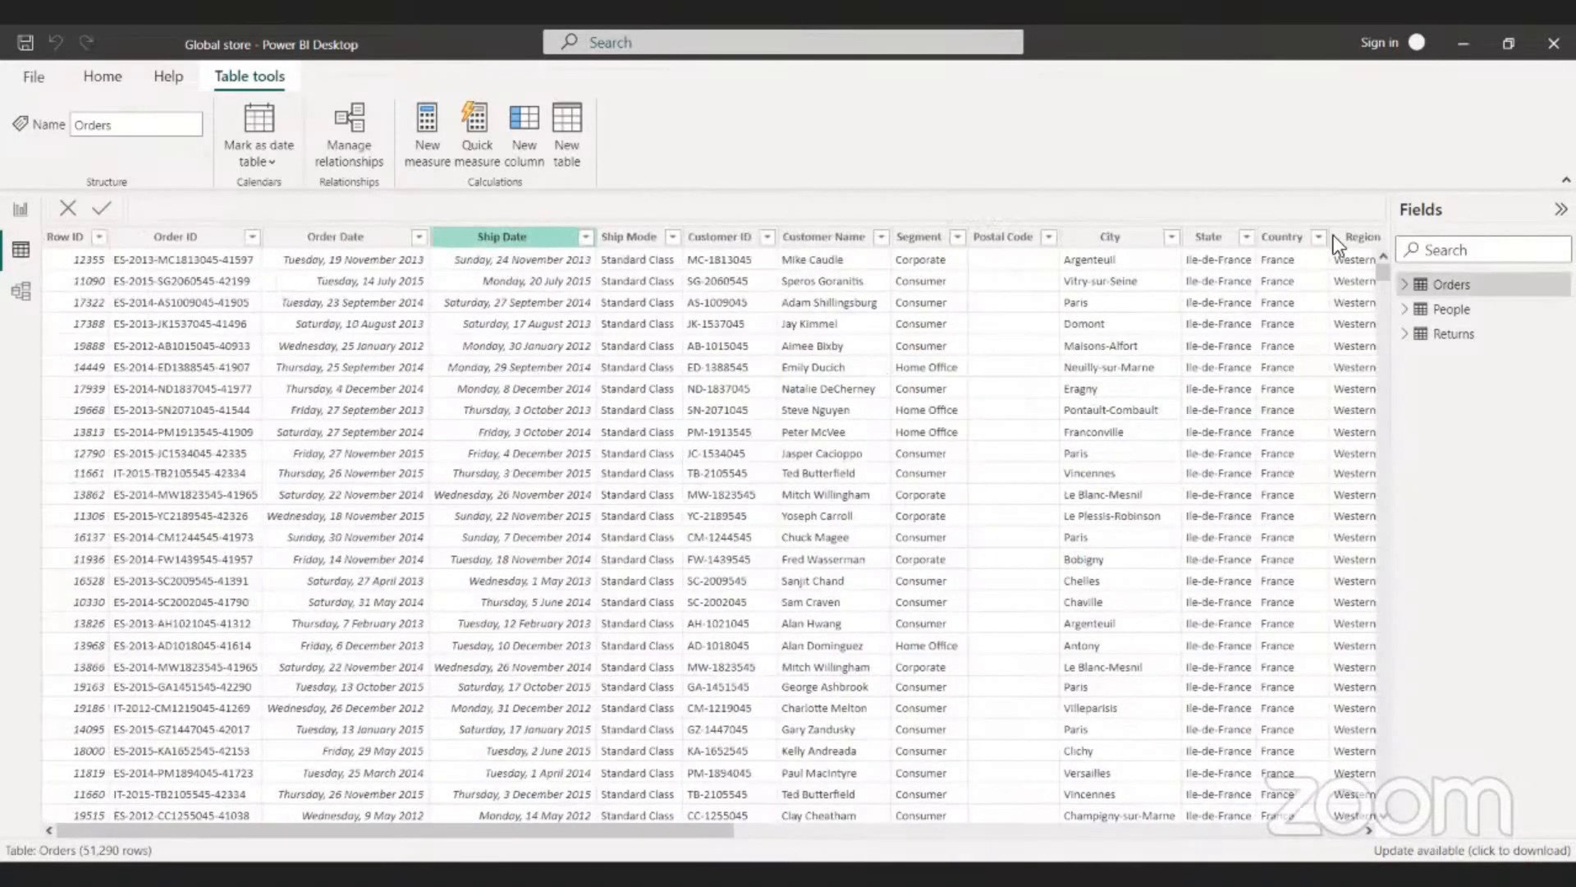
pyautogui.hscroll(15, 1269, 329)
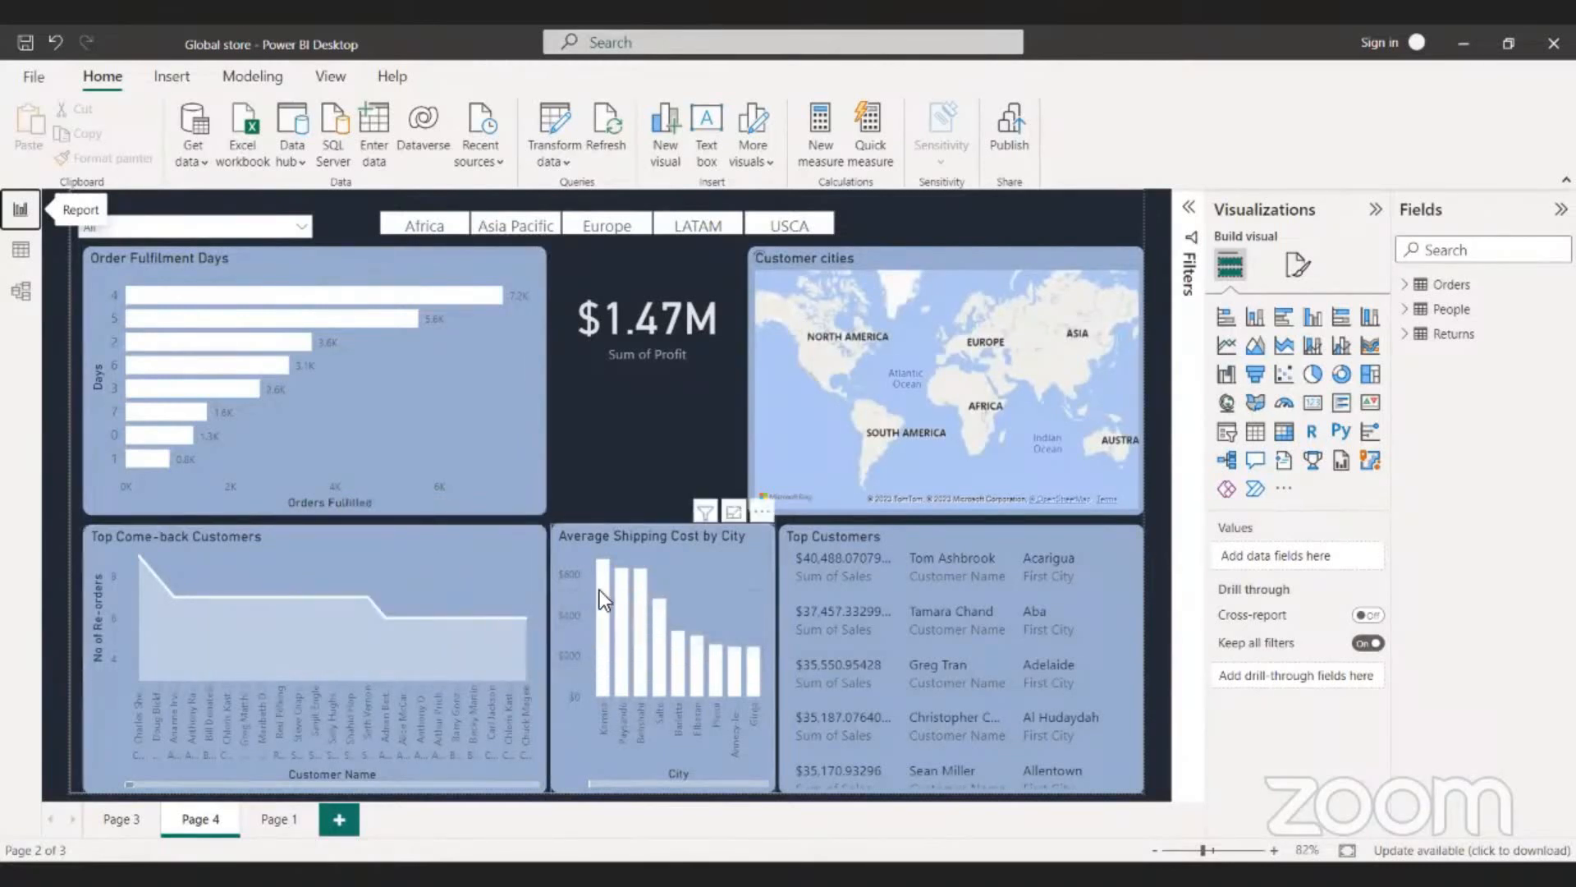
# - Back in the report, check and highlight Kamina in Average Shipping Cost by City, and remove the highlight
pyautogui.moveTo(608, 617)
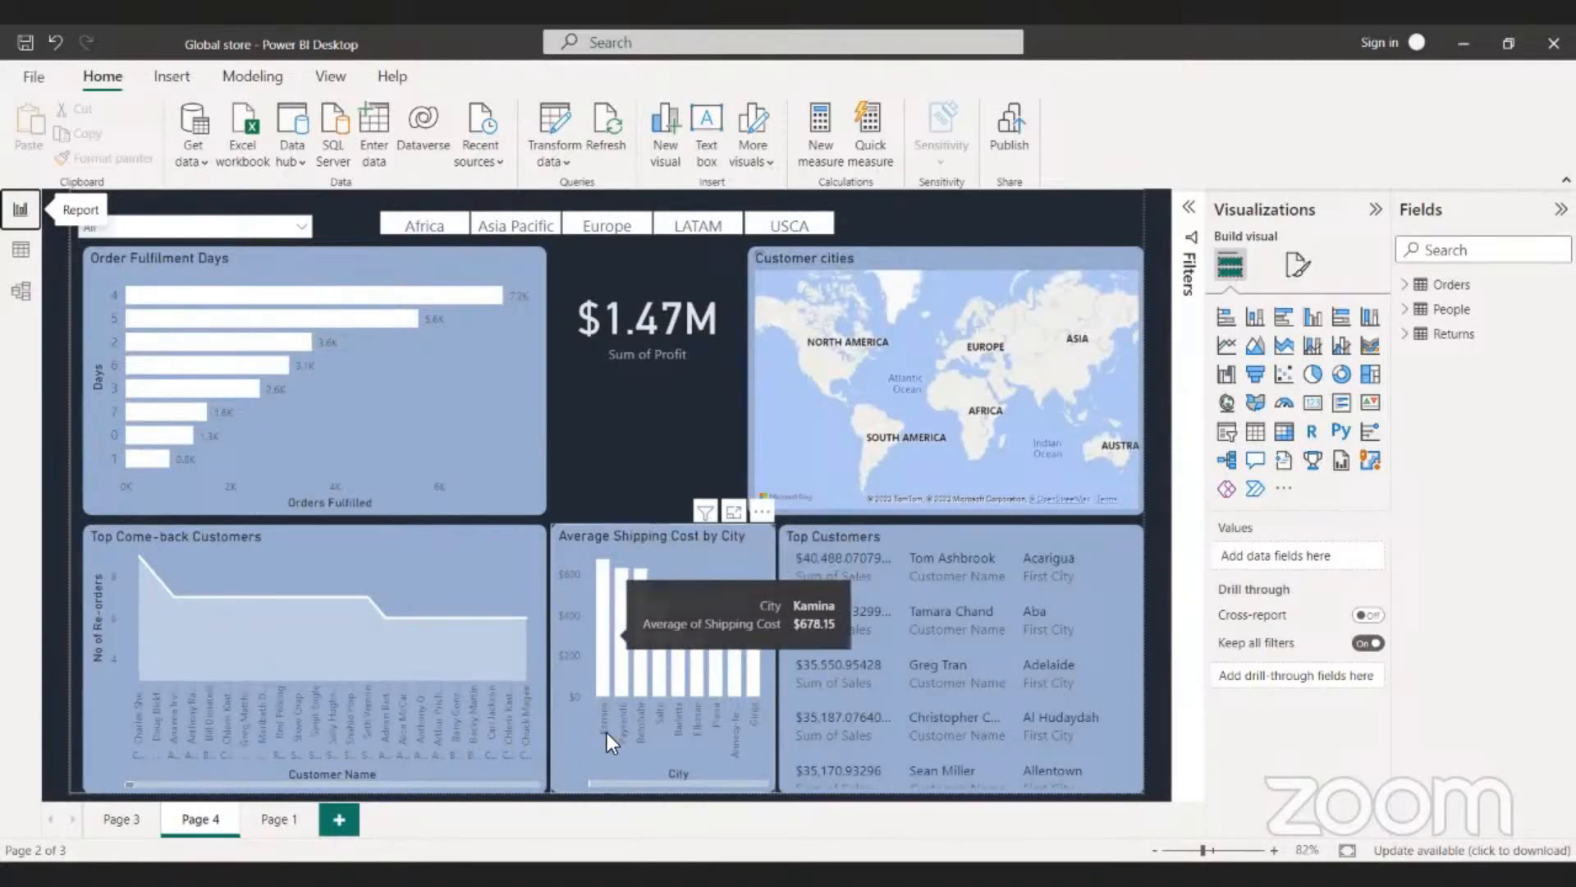
pyautogui.click(599, 689)
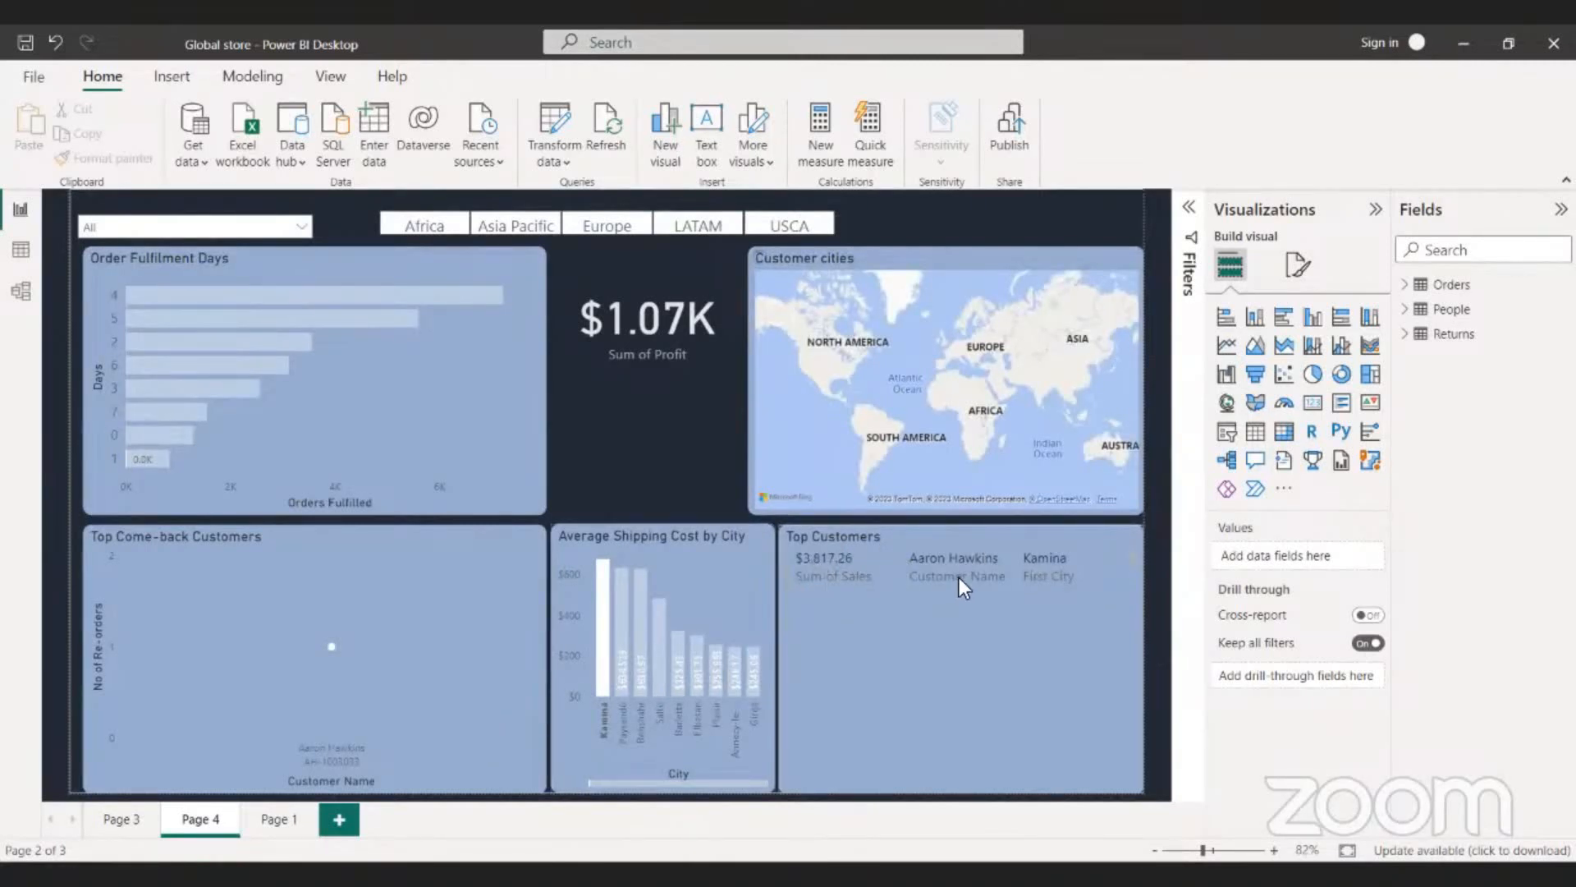
pyautogui.click(661, 645)
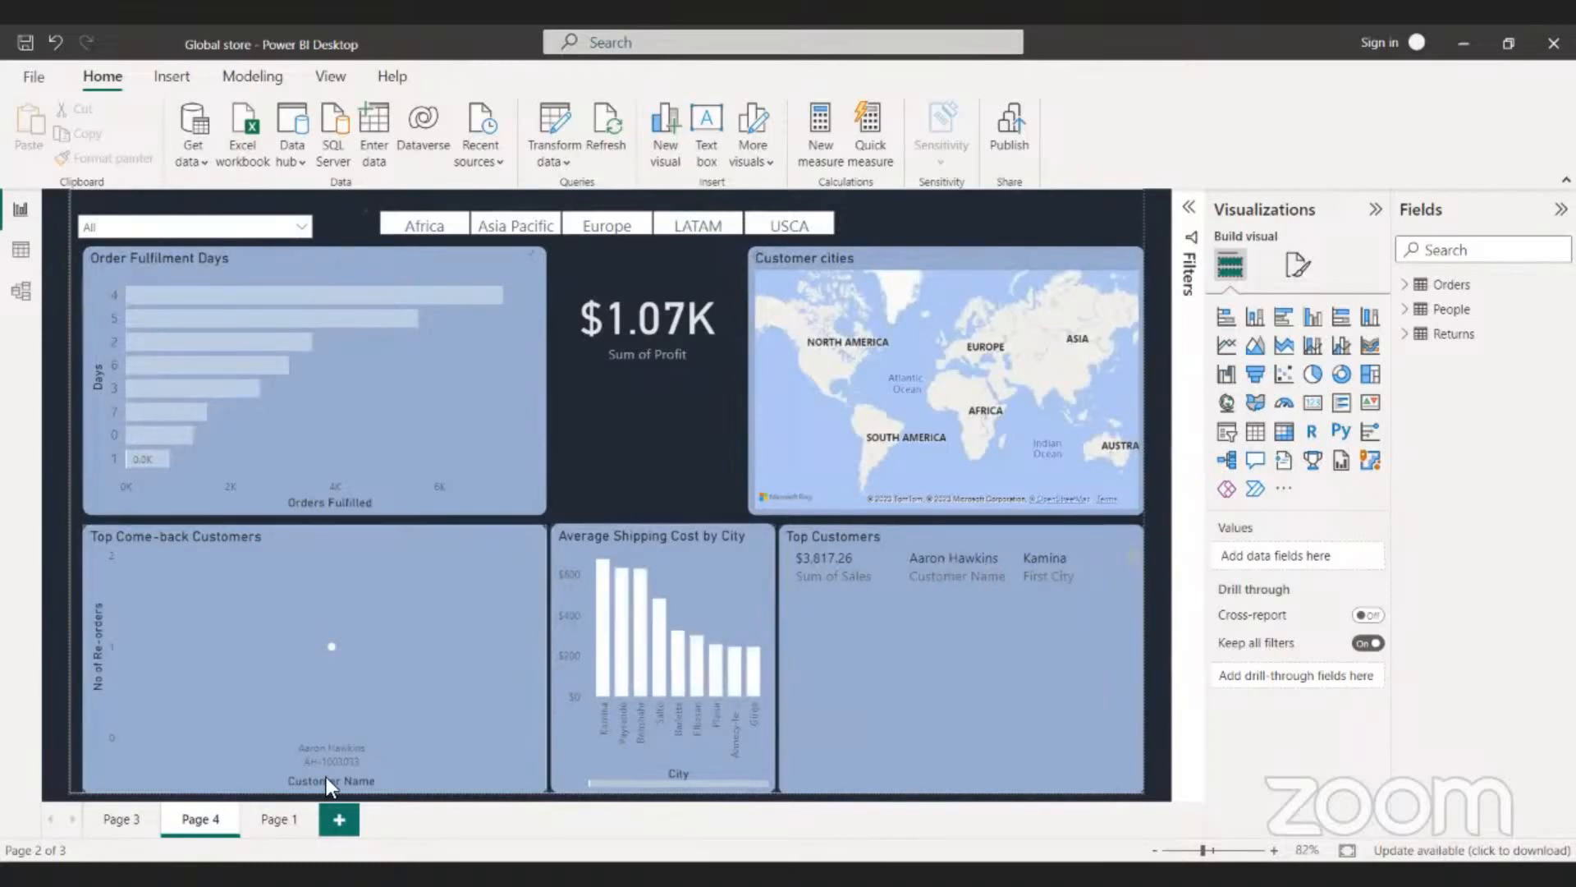
# - Go to Page 1 and look through the sales people's totals in the Sales Person Performance chart
pyautogui.click(281, 820)
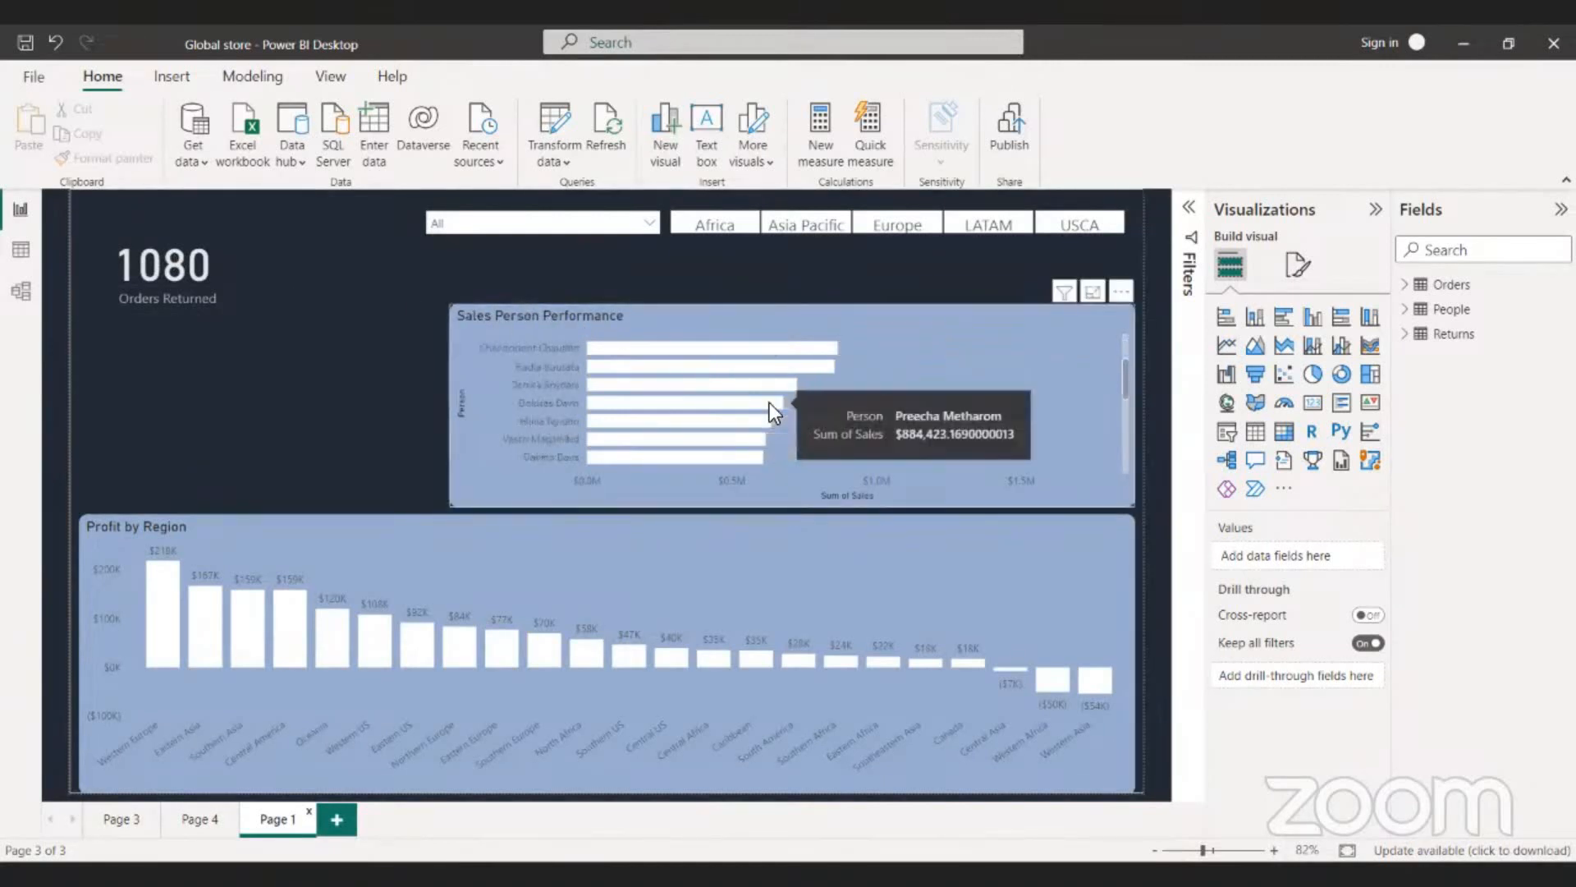
pyautogui.moveTo(773, 425)
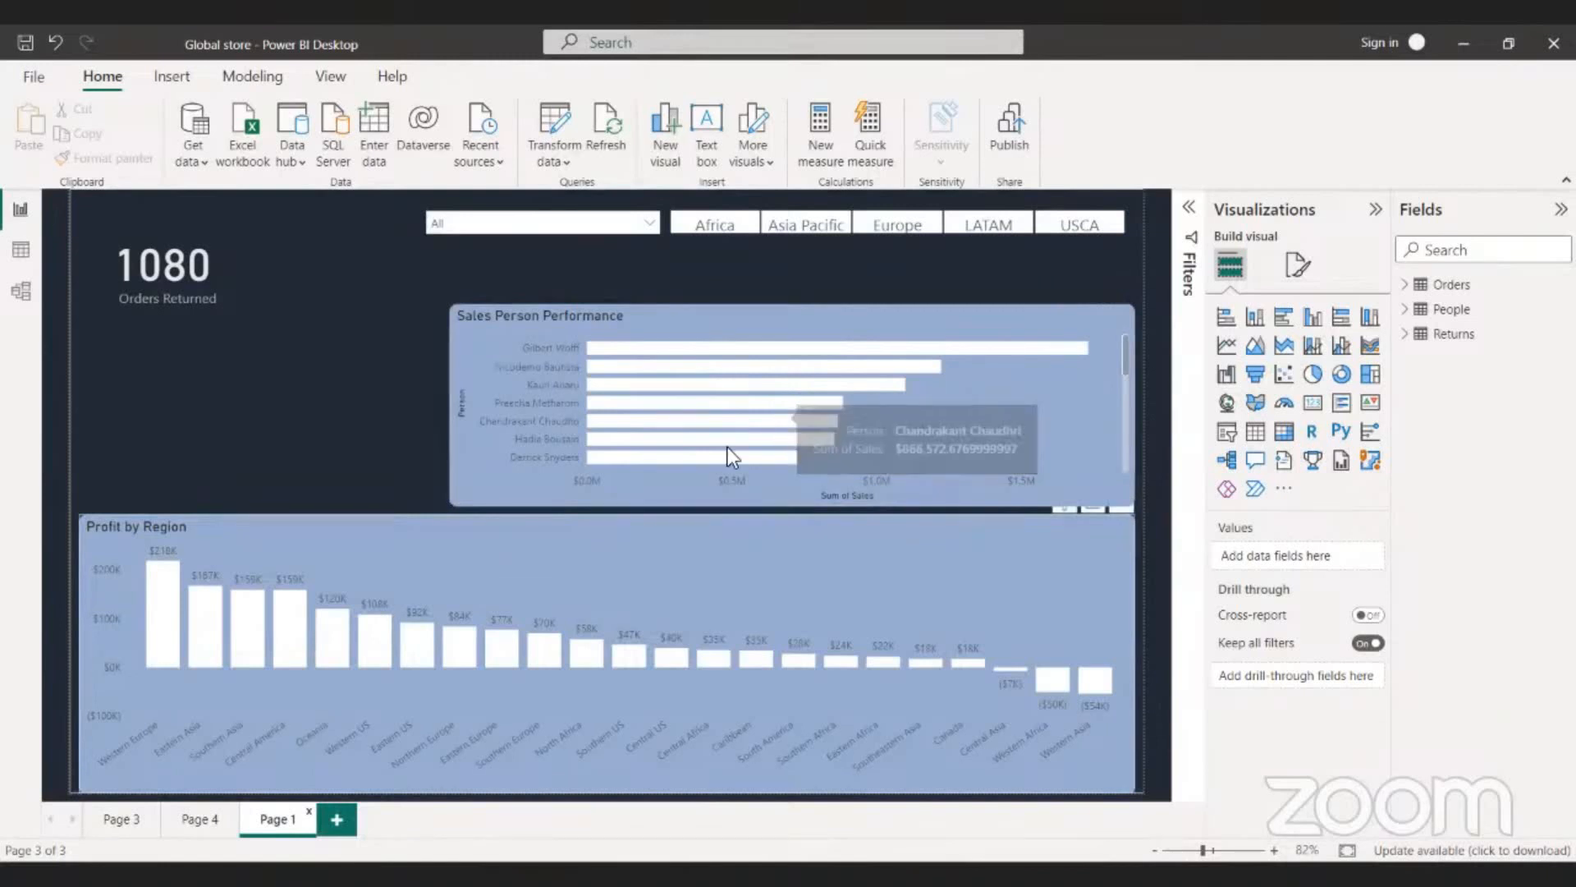
pyautogui.scroll(-5, 728, 447)
pyautogui.scroll(5, 728, 447)
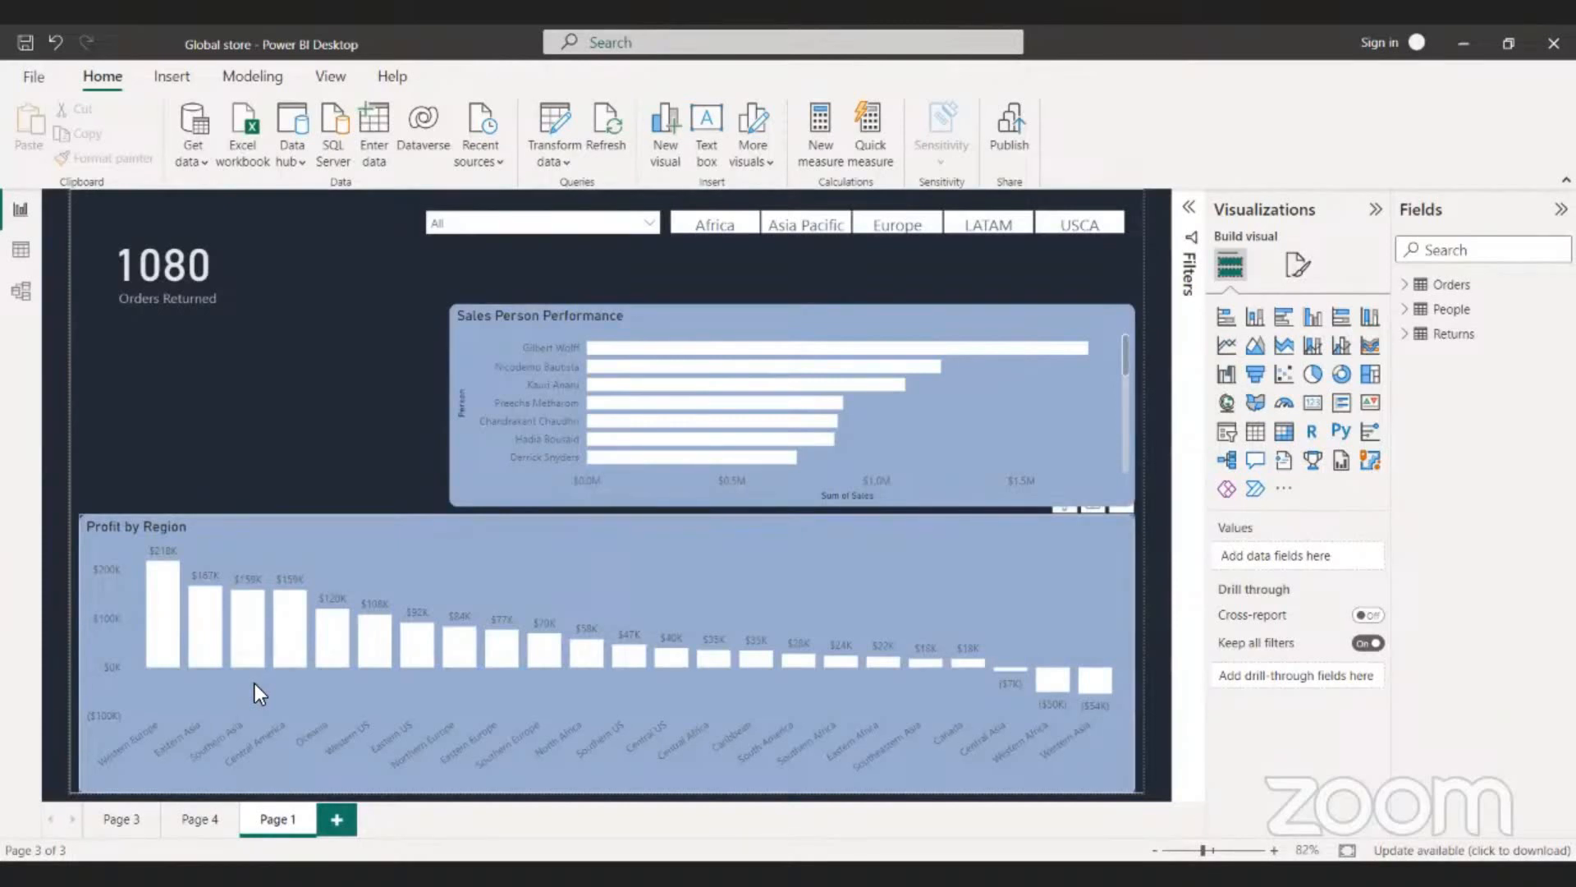
# - Return to Page 3 to look over the sales charts, and go through Page 4 to Page 1
pyautogui.click(123, 820)
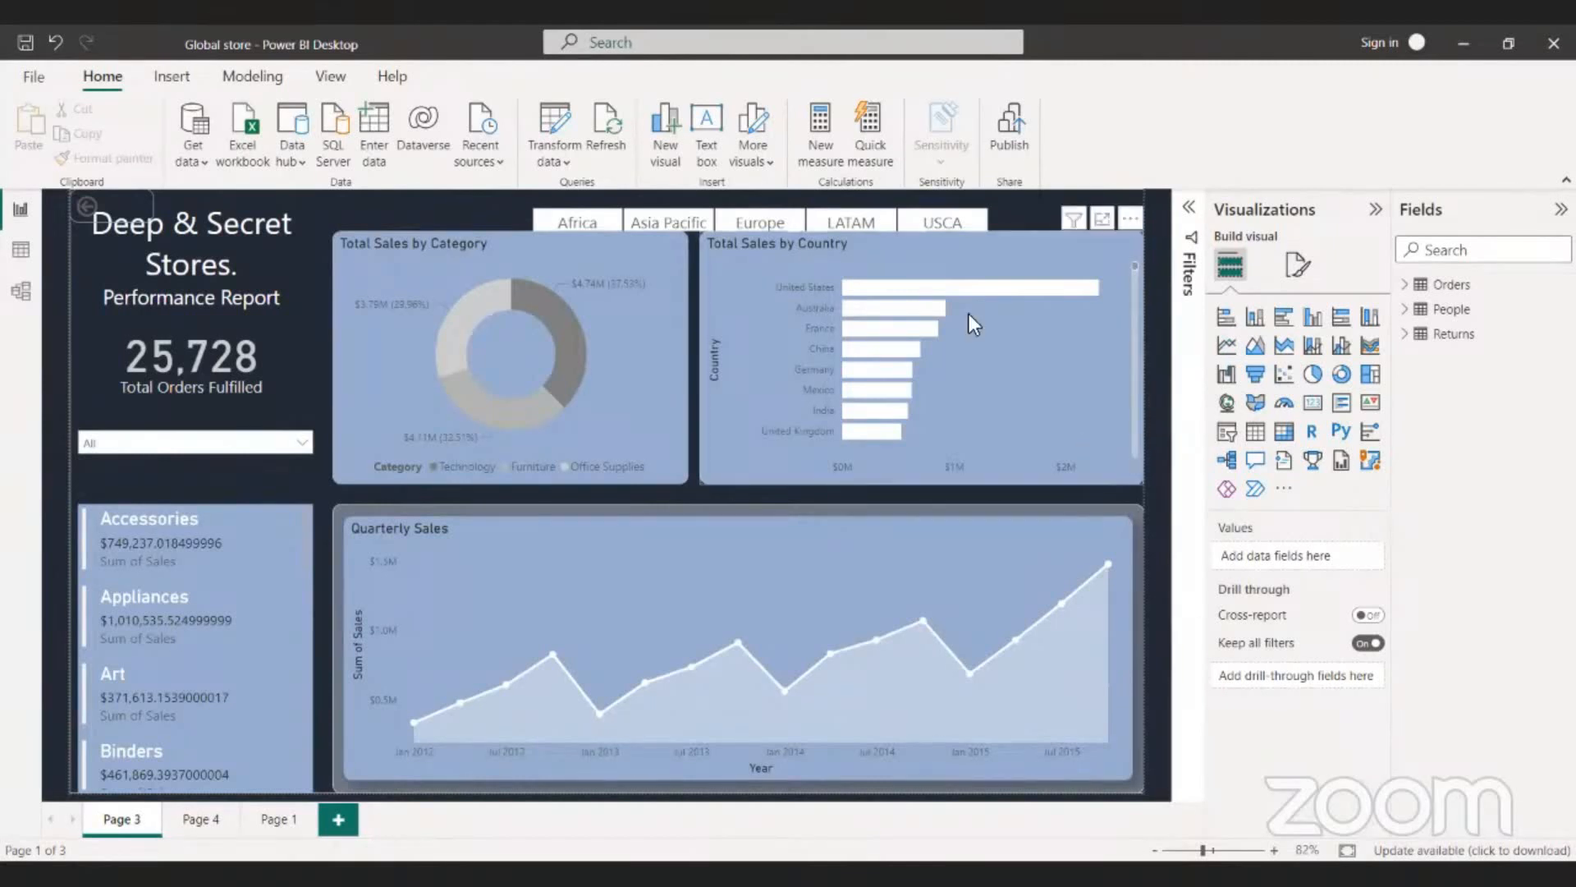
pyautogui.scroll(-5, 972, 320)
pyautogui.scroll(5, 970, 325)
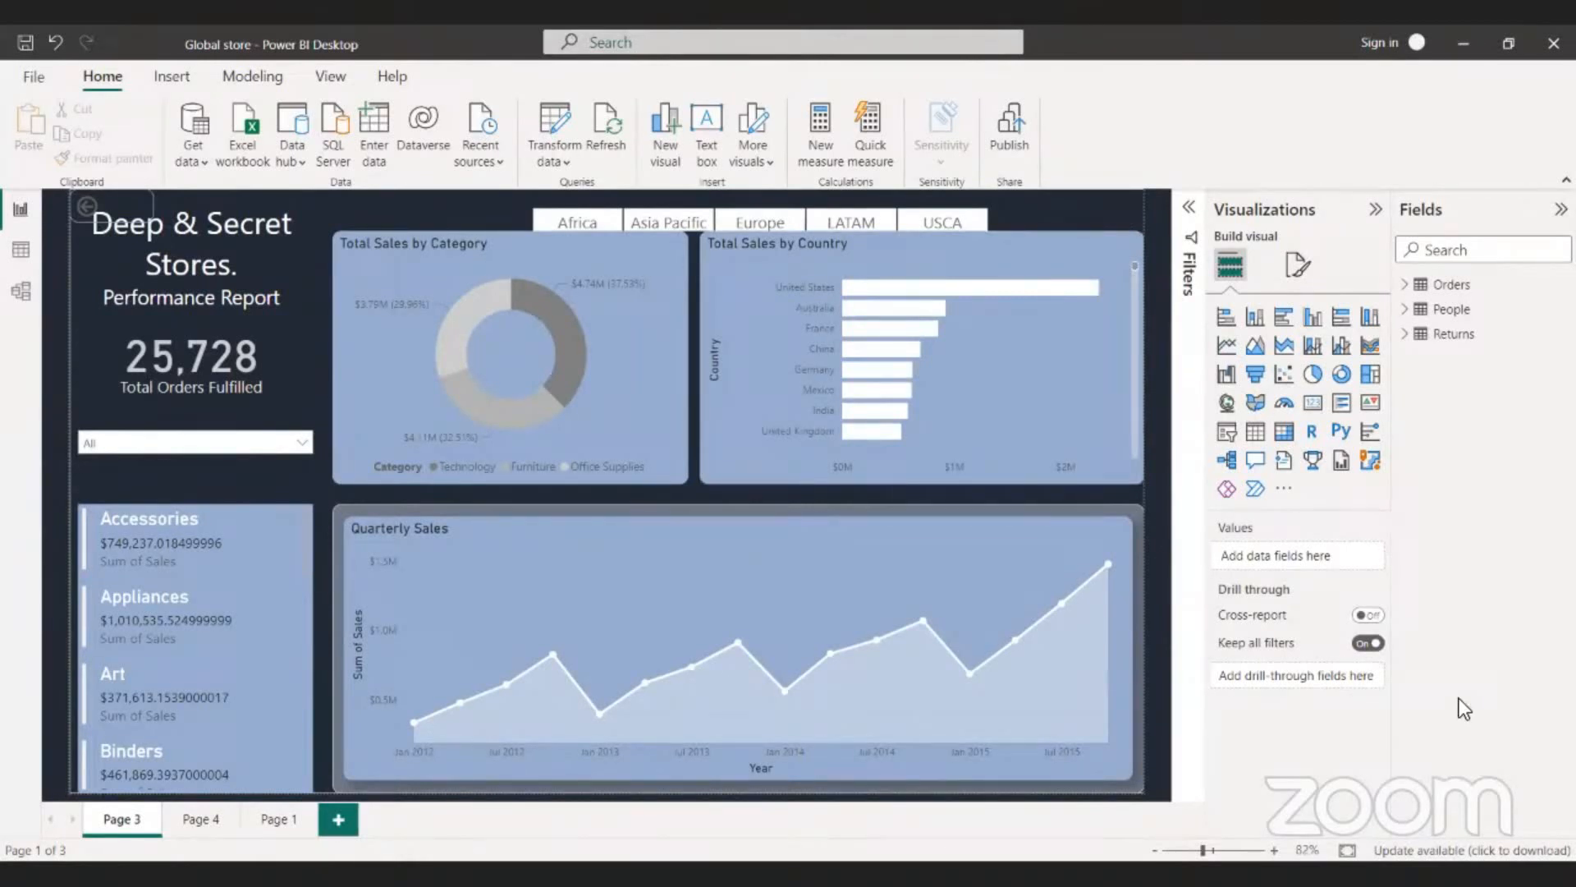
pyautogui.click(191, 822)
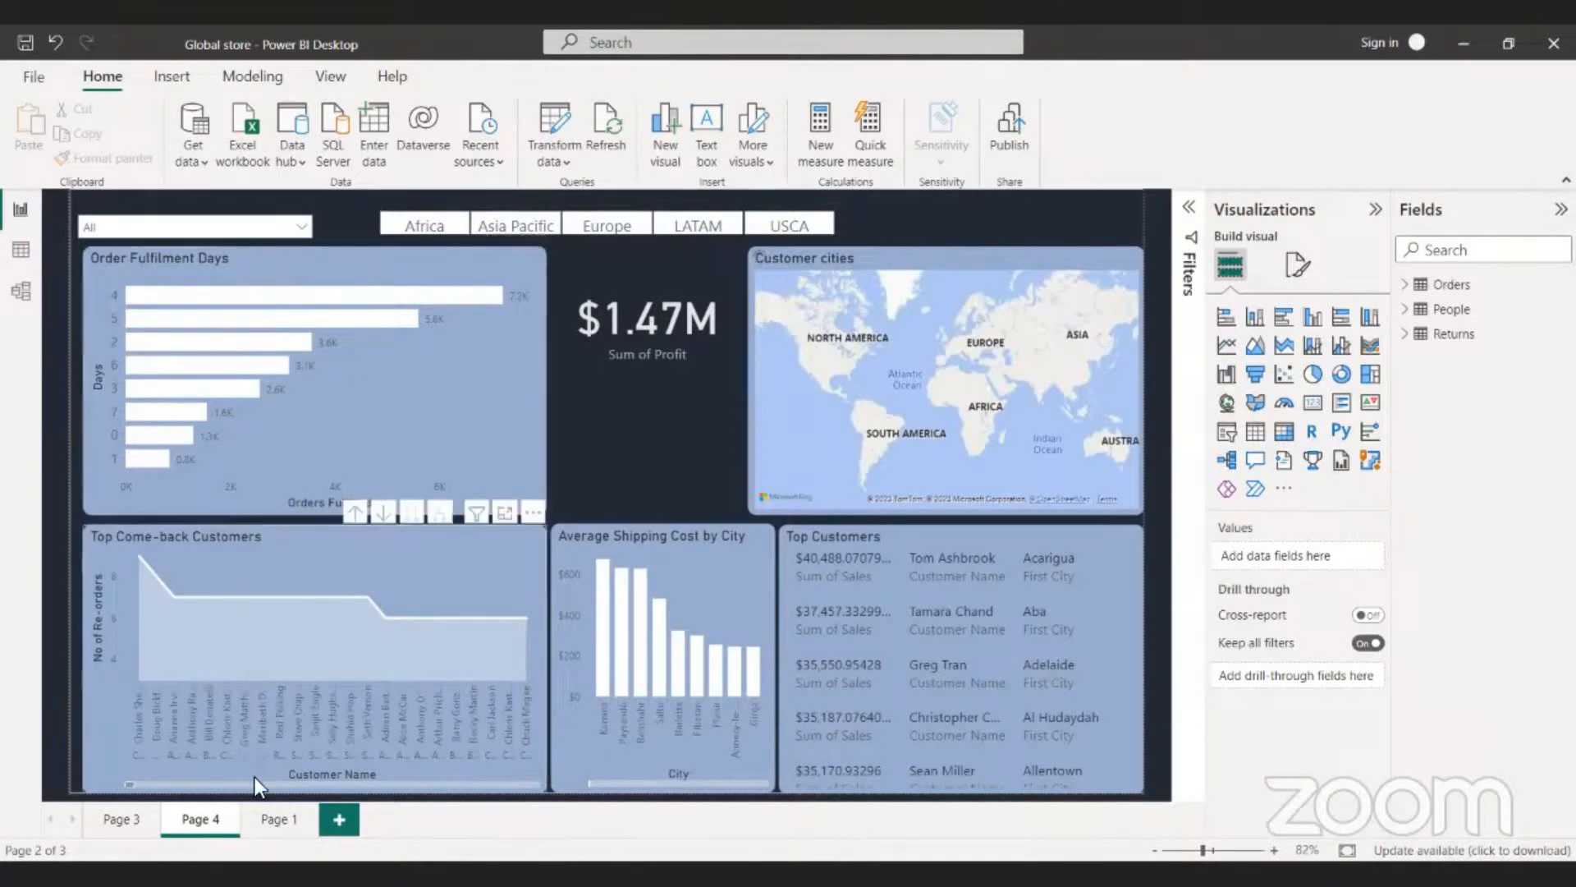
pyautogui.click(253, 812)
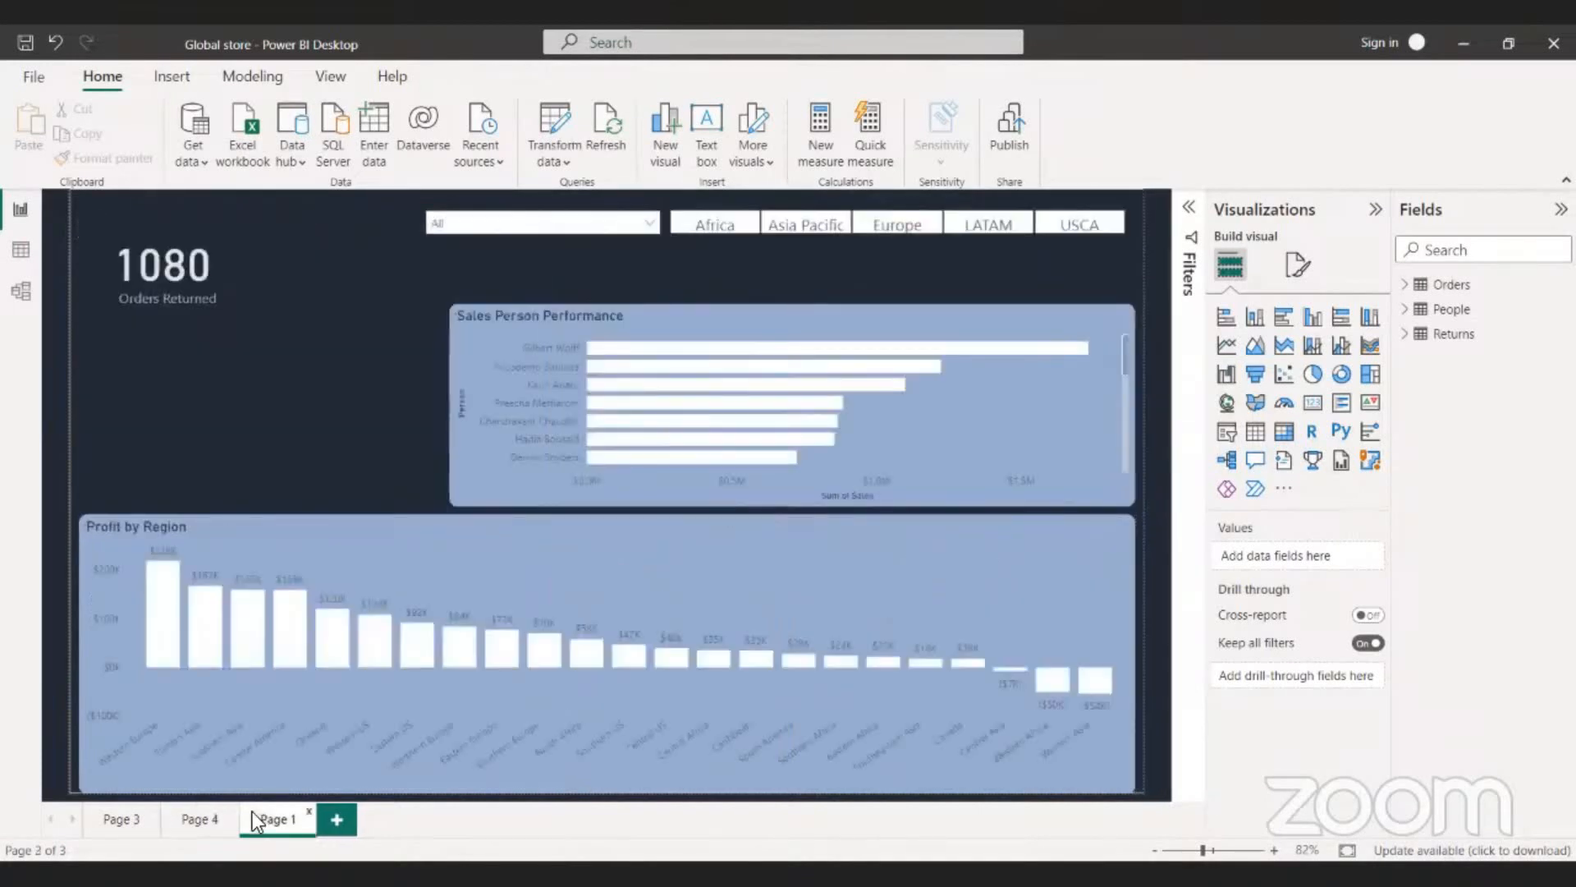
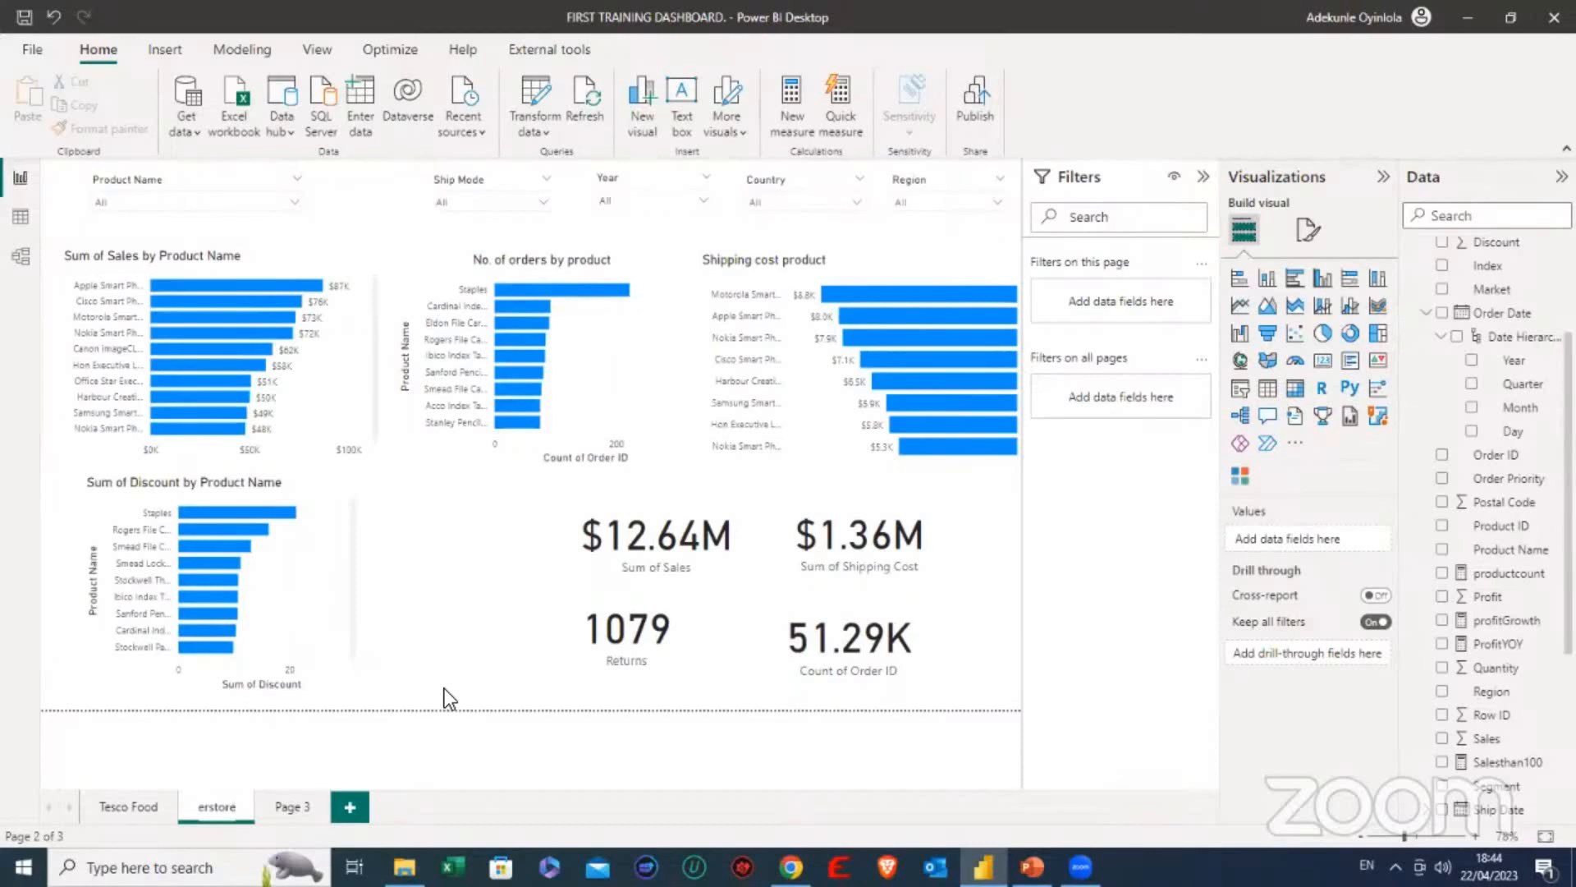
# - Finish renaming the current report page as Superstore-sales
pyautogui.write('-sales')
pyautogui.press('Return')
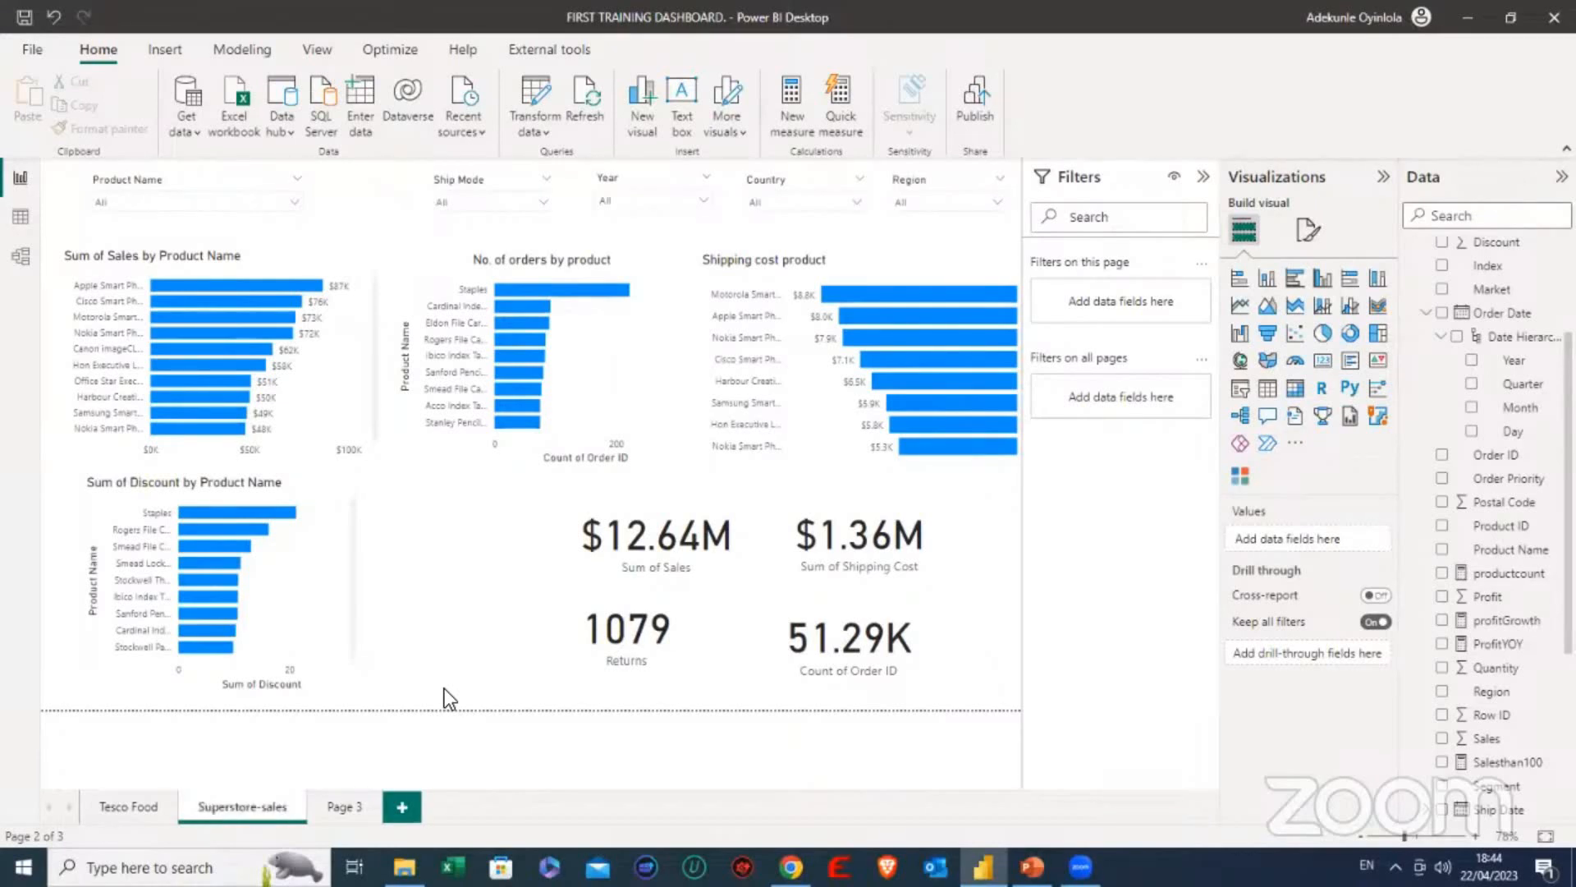
# - Rename Page 3 of the report as Order returns
pyautogui.click(345, 806)
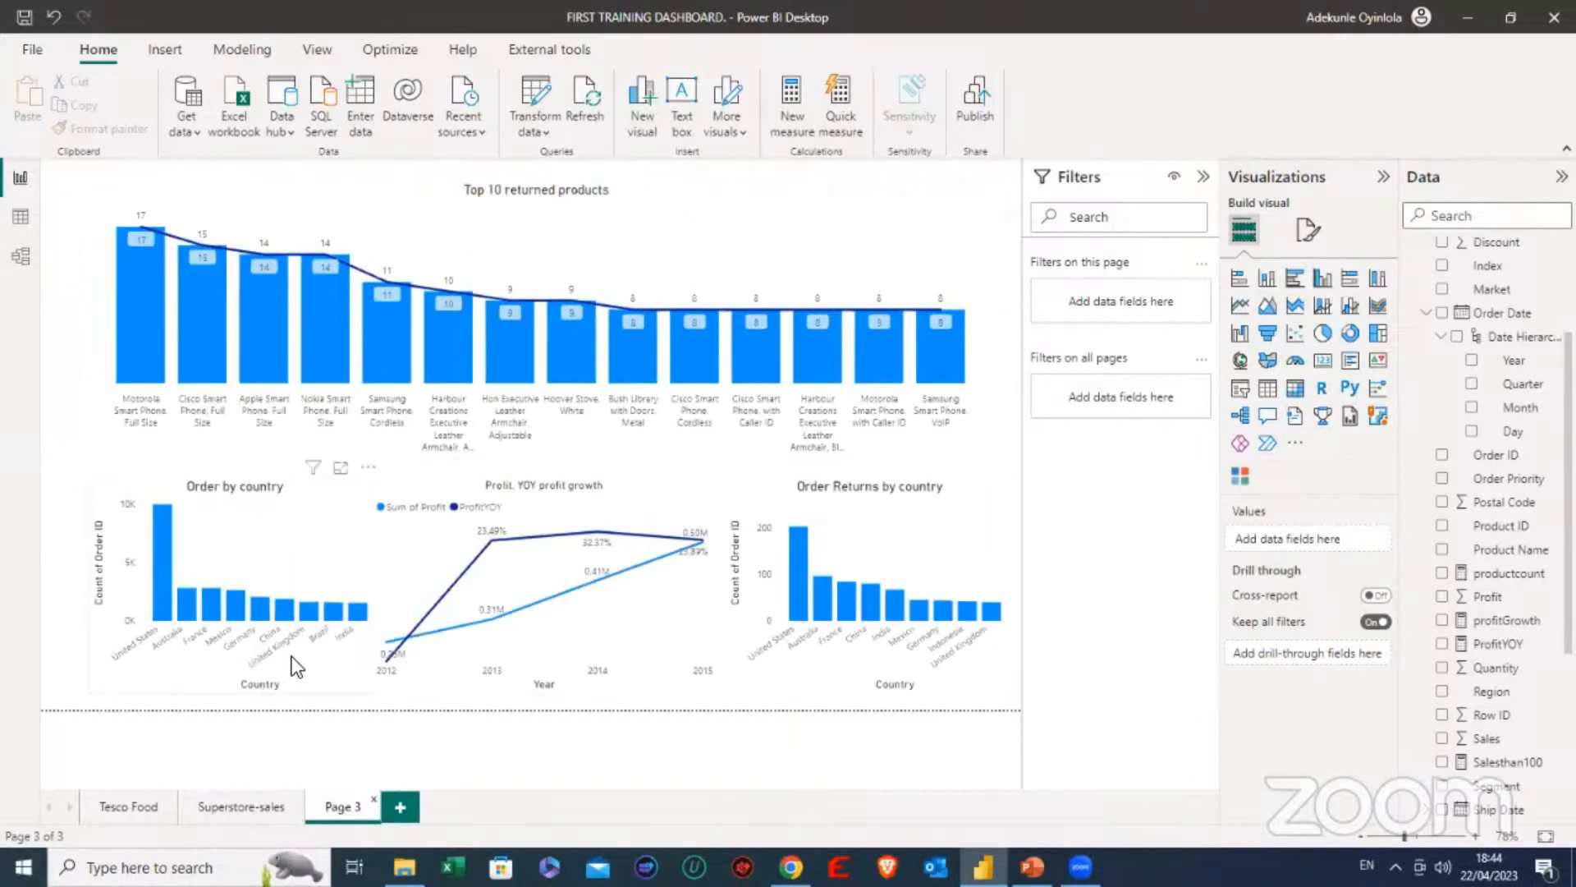
pyautogui.rightClick(329, 806)
pyautogui.click(369, 737)
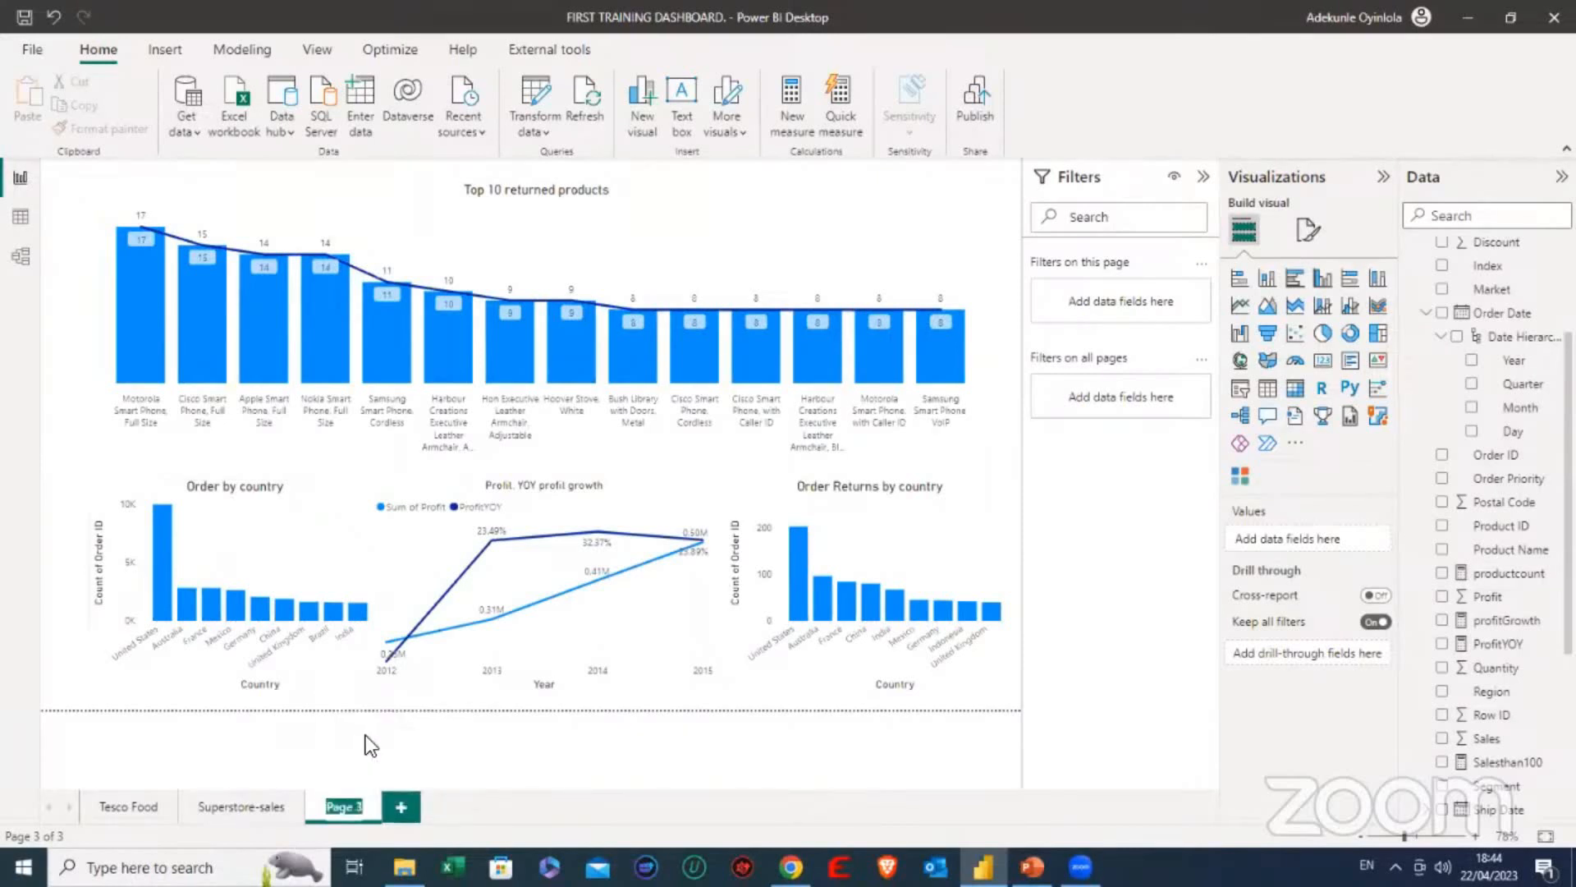
pyautogui.write('Order')
pyautogui.write(' returns')
pyautogui.press('Return')
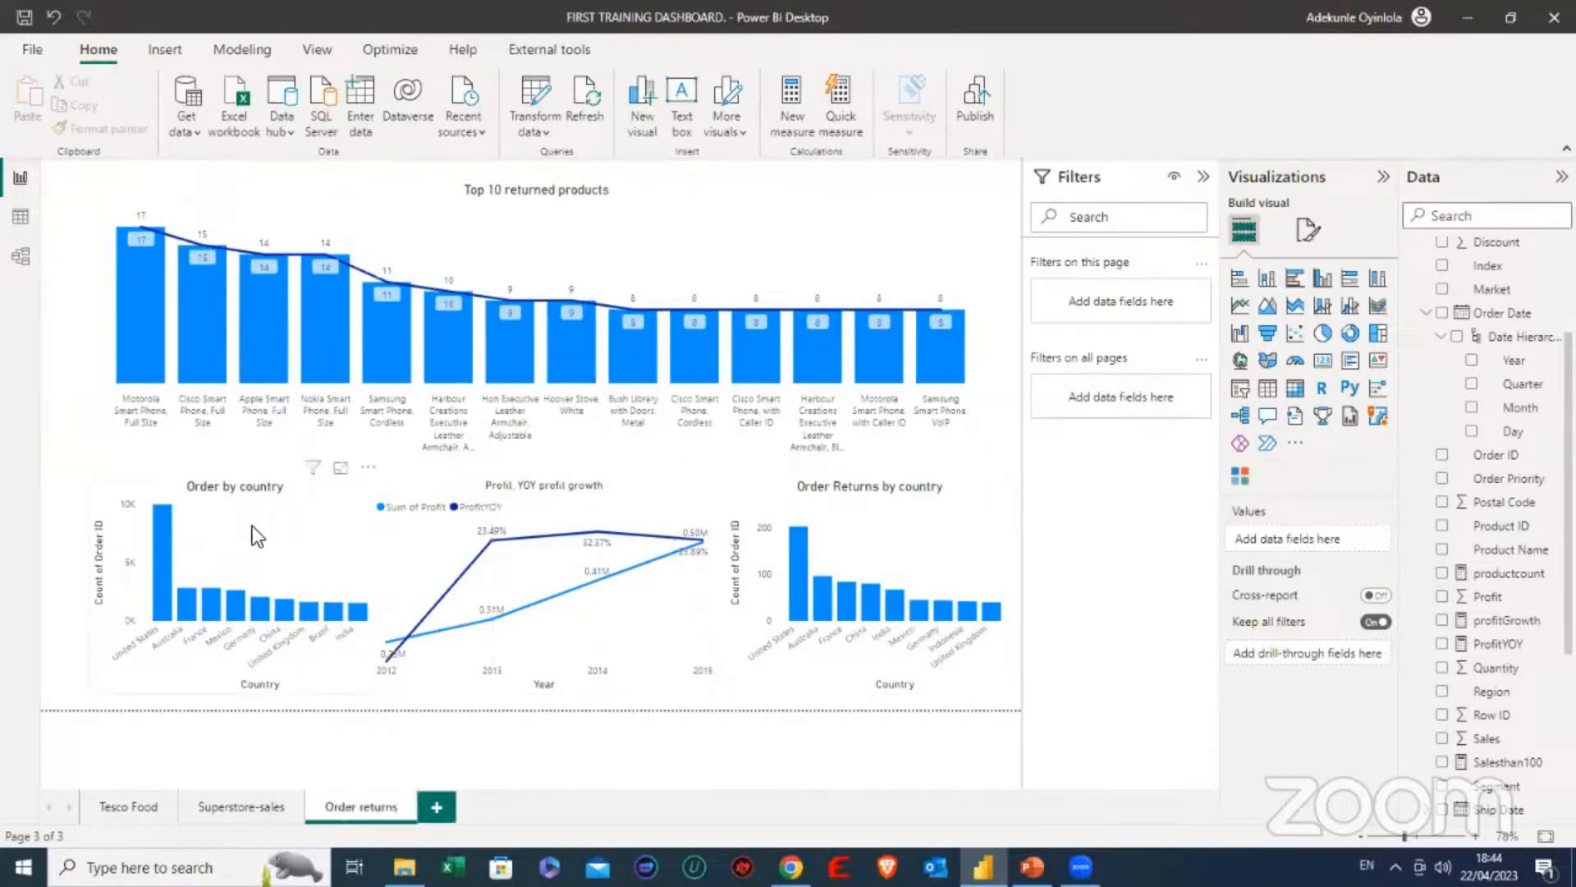
# - Return to the Superstore-sales page and check the Returns and Count of Order ID cards
pyautogui.click(245, 788)
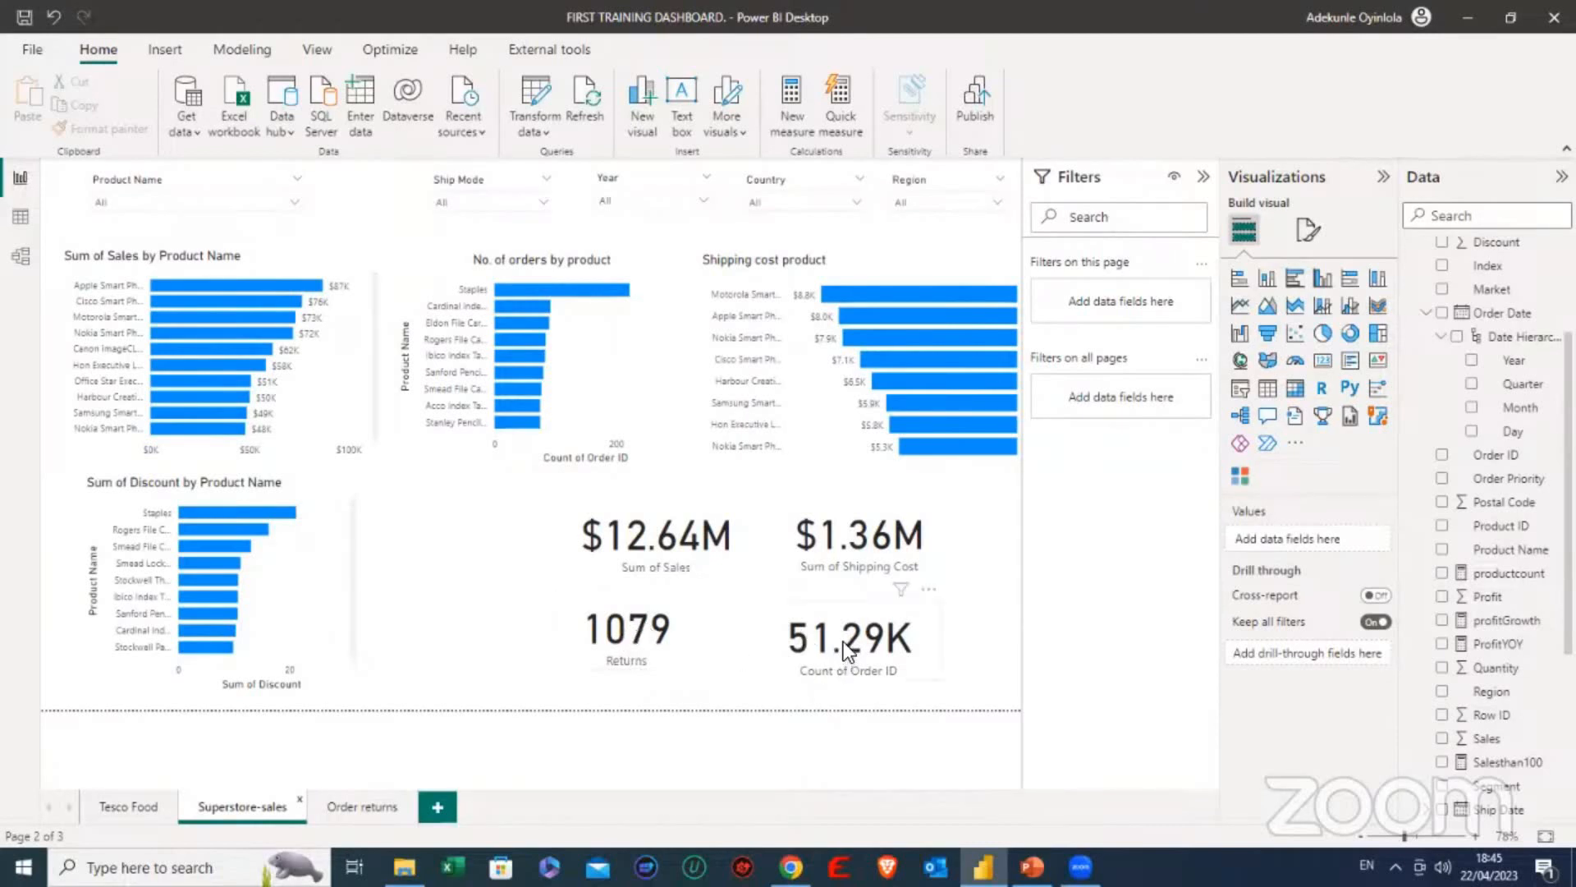
pyautogui.click(690, 637)
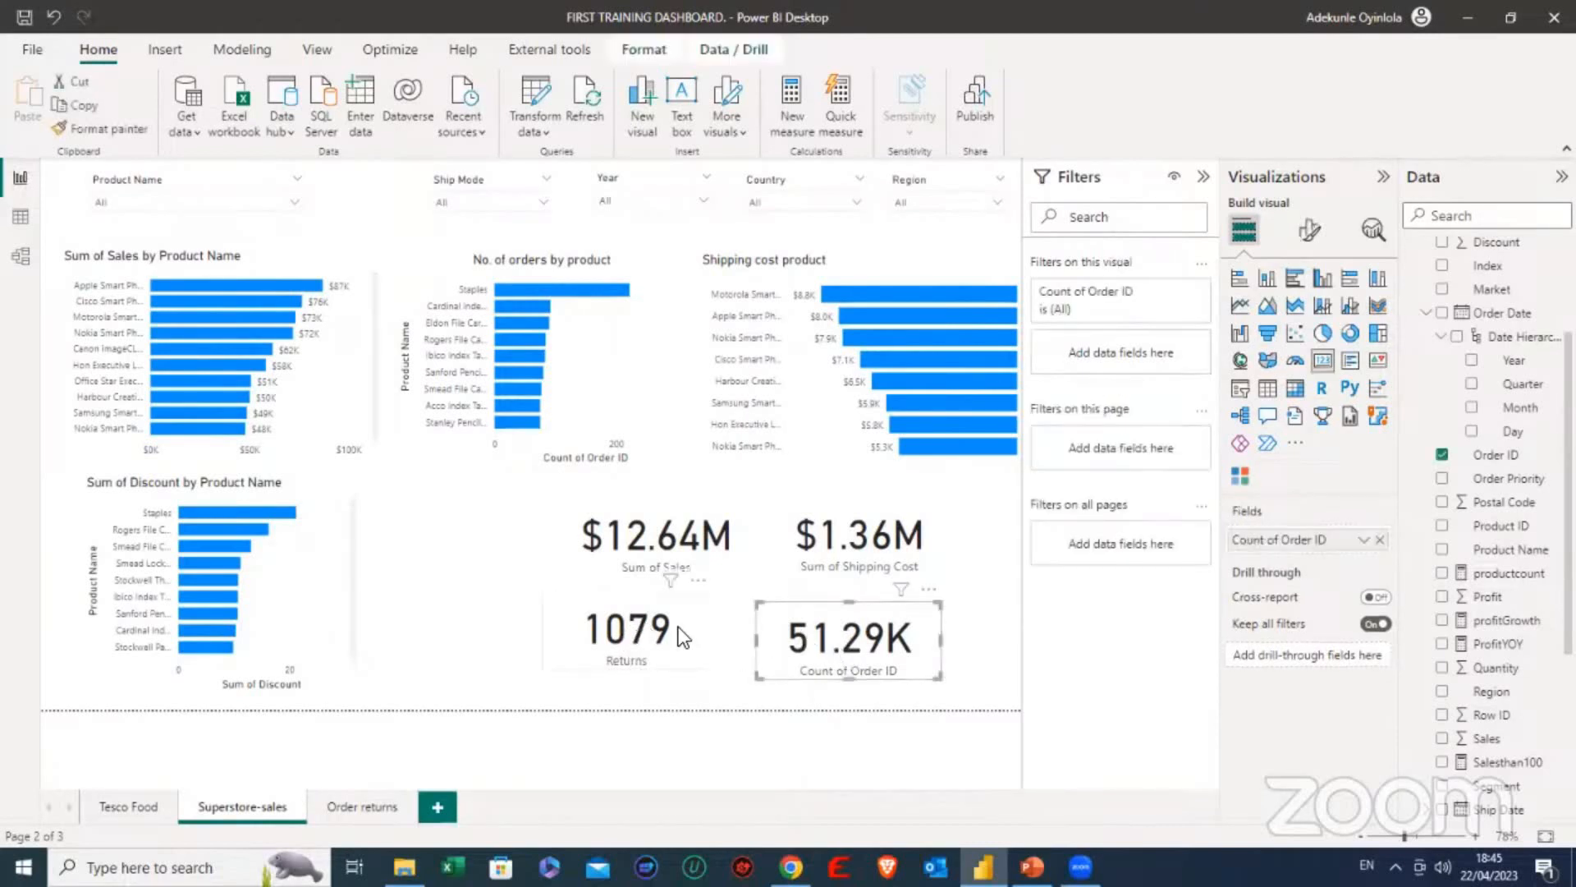
pyautogui.click(501, 485)
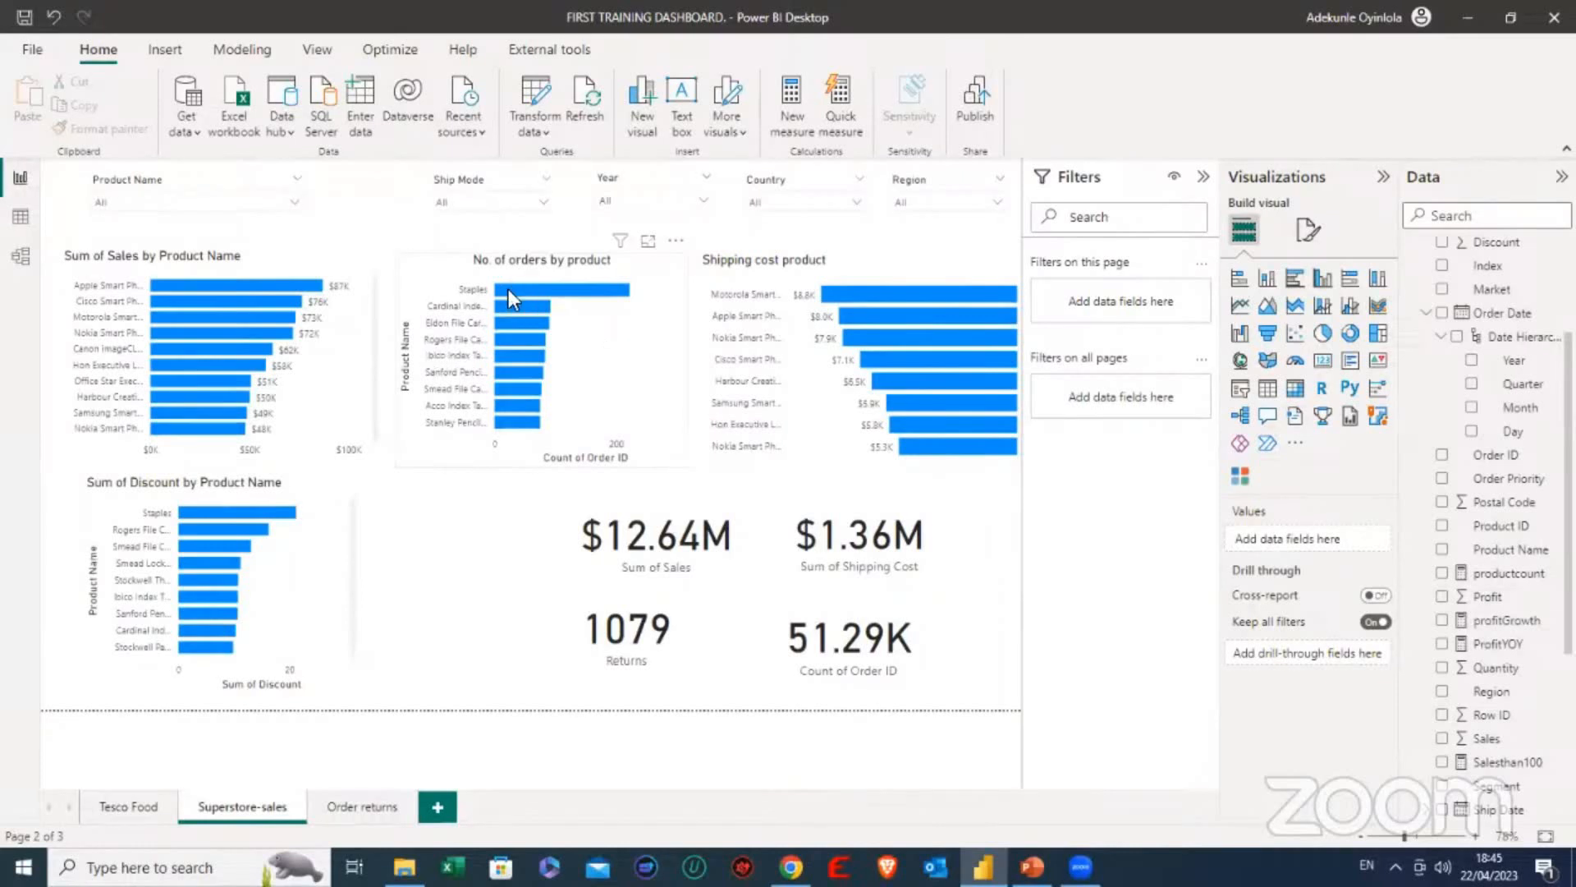
# - Highlight Staples in No. of orders by product, remove the highlight, and compare the top products in the sales, orders and discount charts
pyautogui.moveTo(509, 289)
pyautogui.moveTo(835, 297)
pyautogui.moveTo(586, 300)
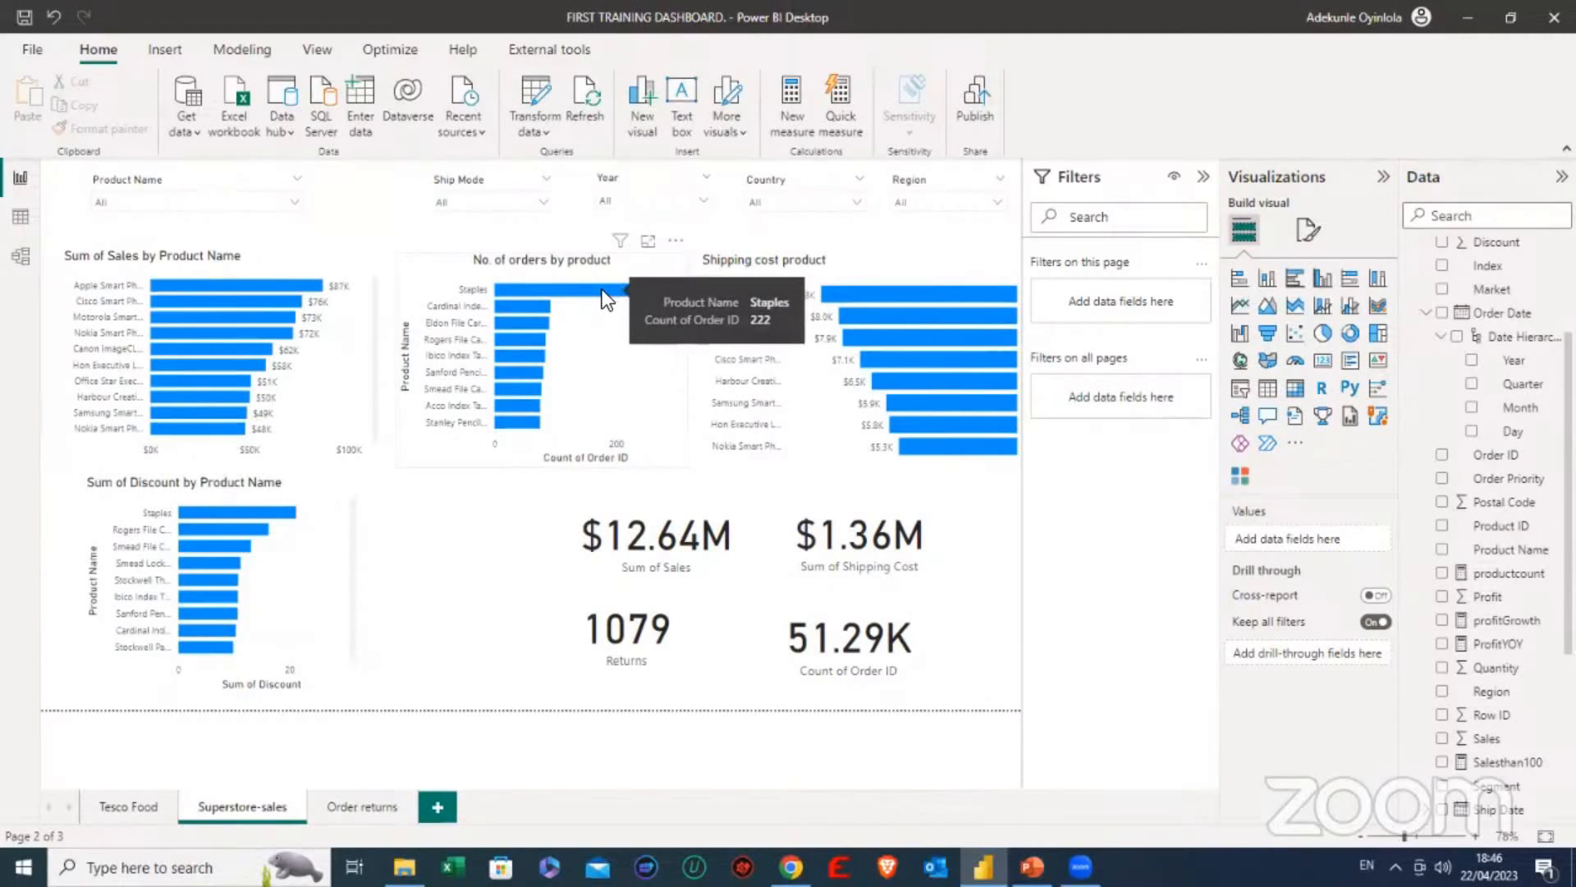
pyautogui.click(606, 291)
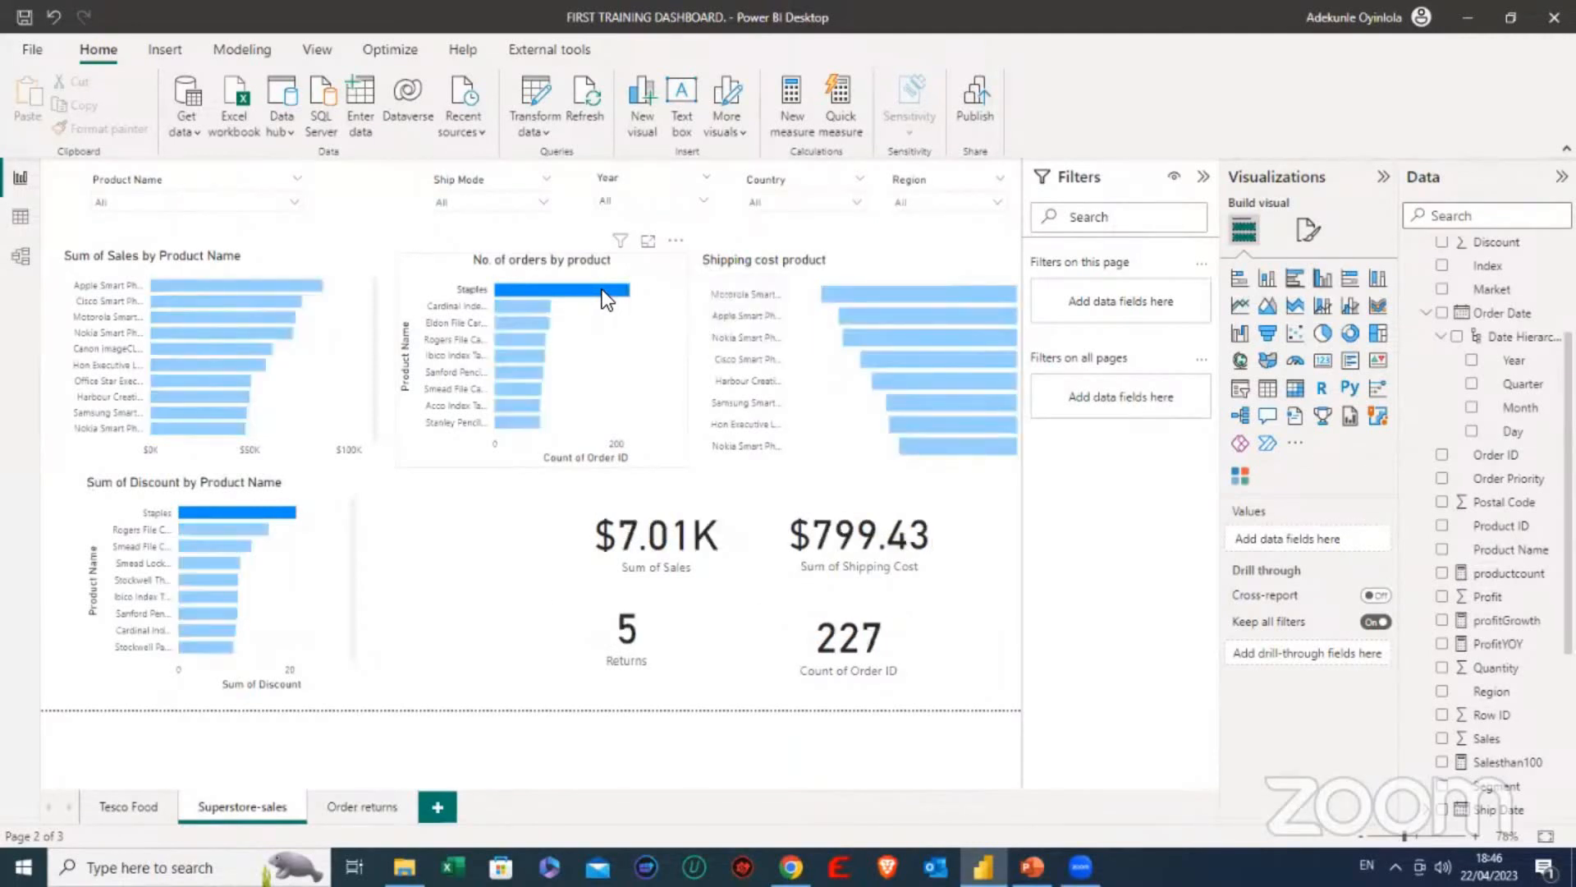
pyautogui.click(568, 294)
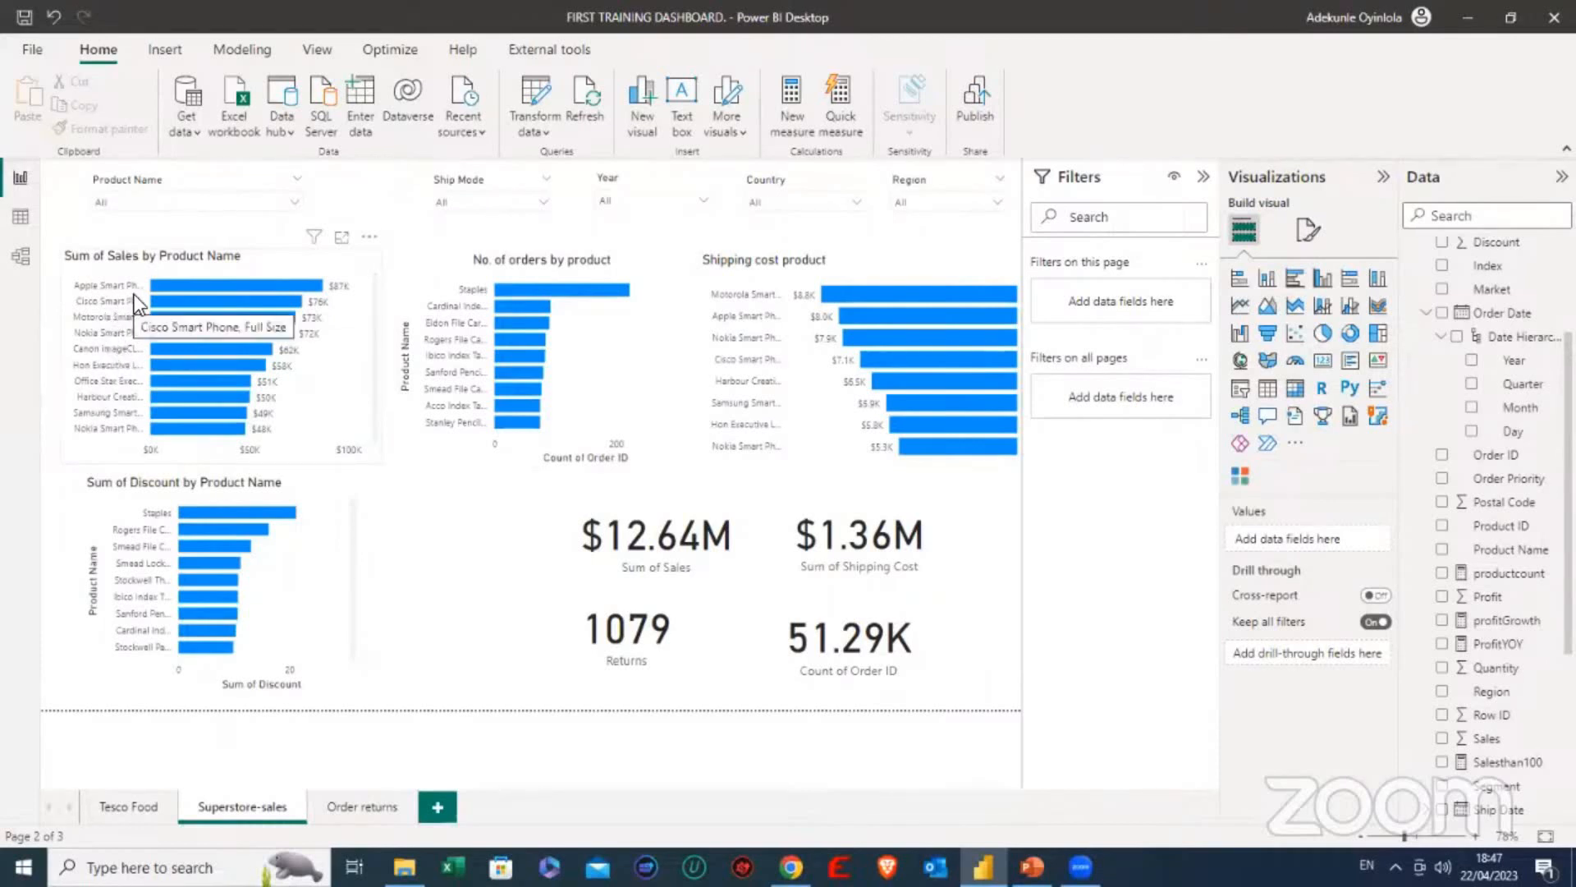
pyautogui.moveTo(544, 302)
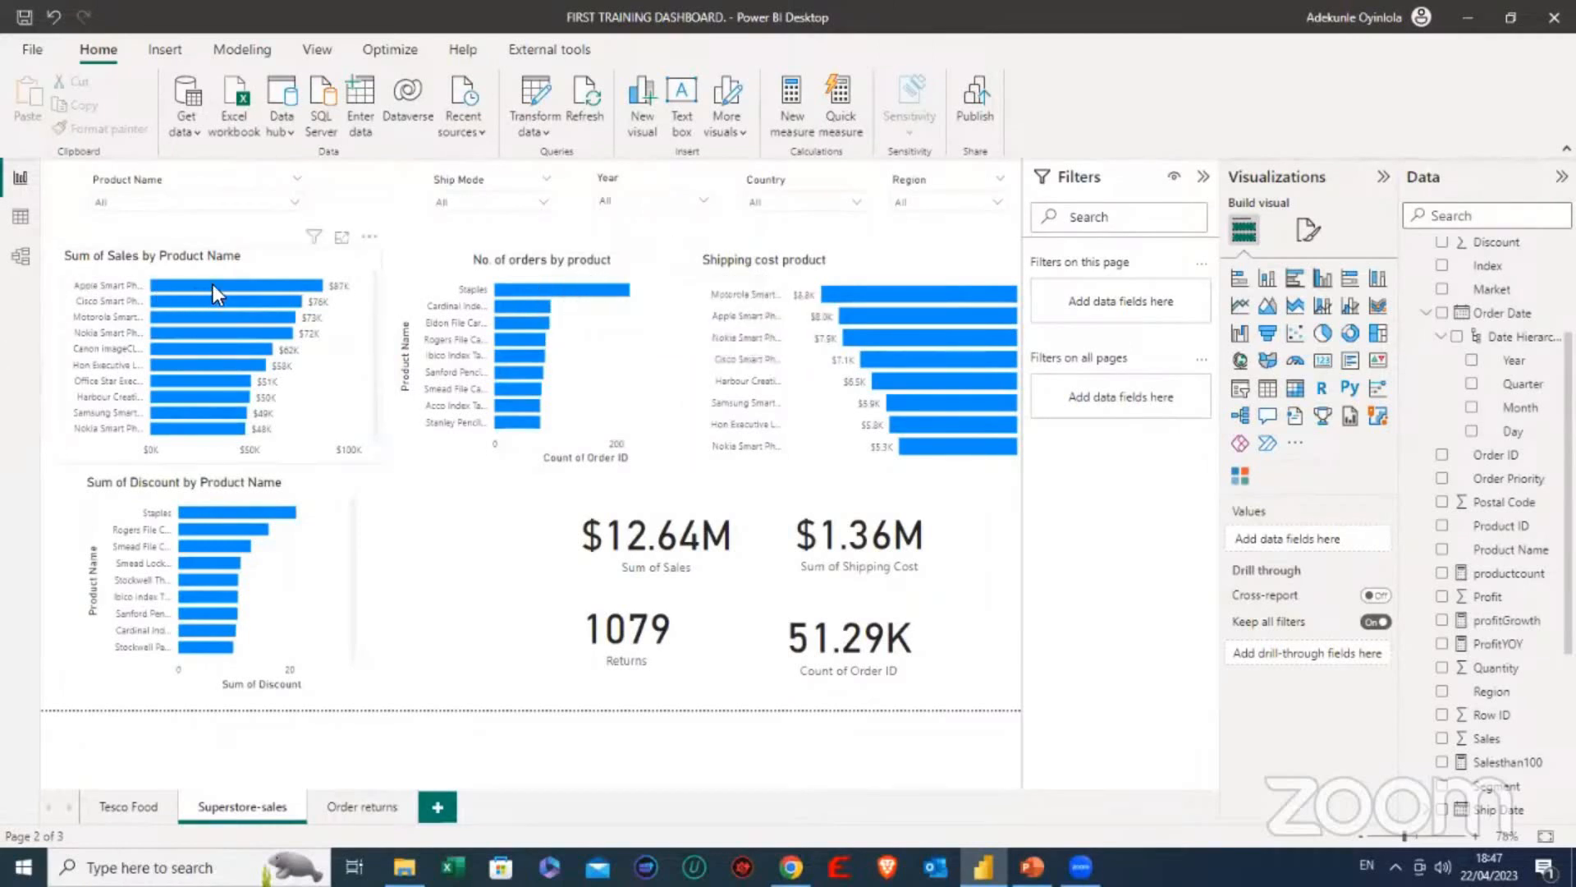
pyautogui.moveTo(200, 284)
# - Widen the Sum of Discount by Product Name chart until it nearly reaches the cards beside it
pyautogui.moveTo(260, 511)
pyautogui.moveTo(559, 296)
pyautogui.click(120, 504)
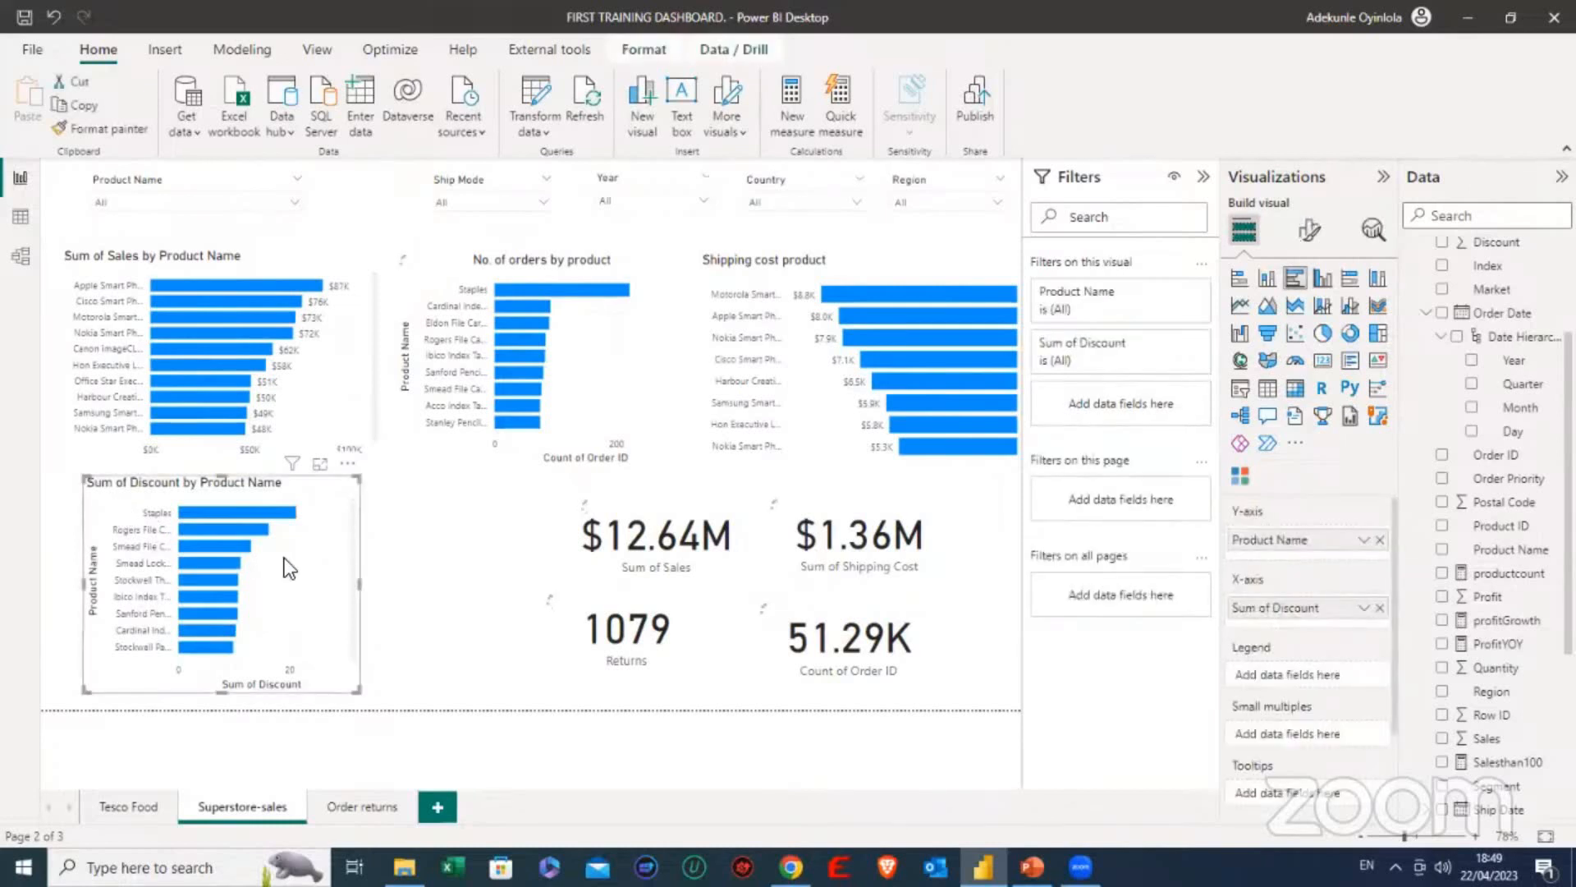
pyautogui.moveTo(359, 589); pyautogui.dragTo(540, 595)
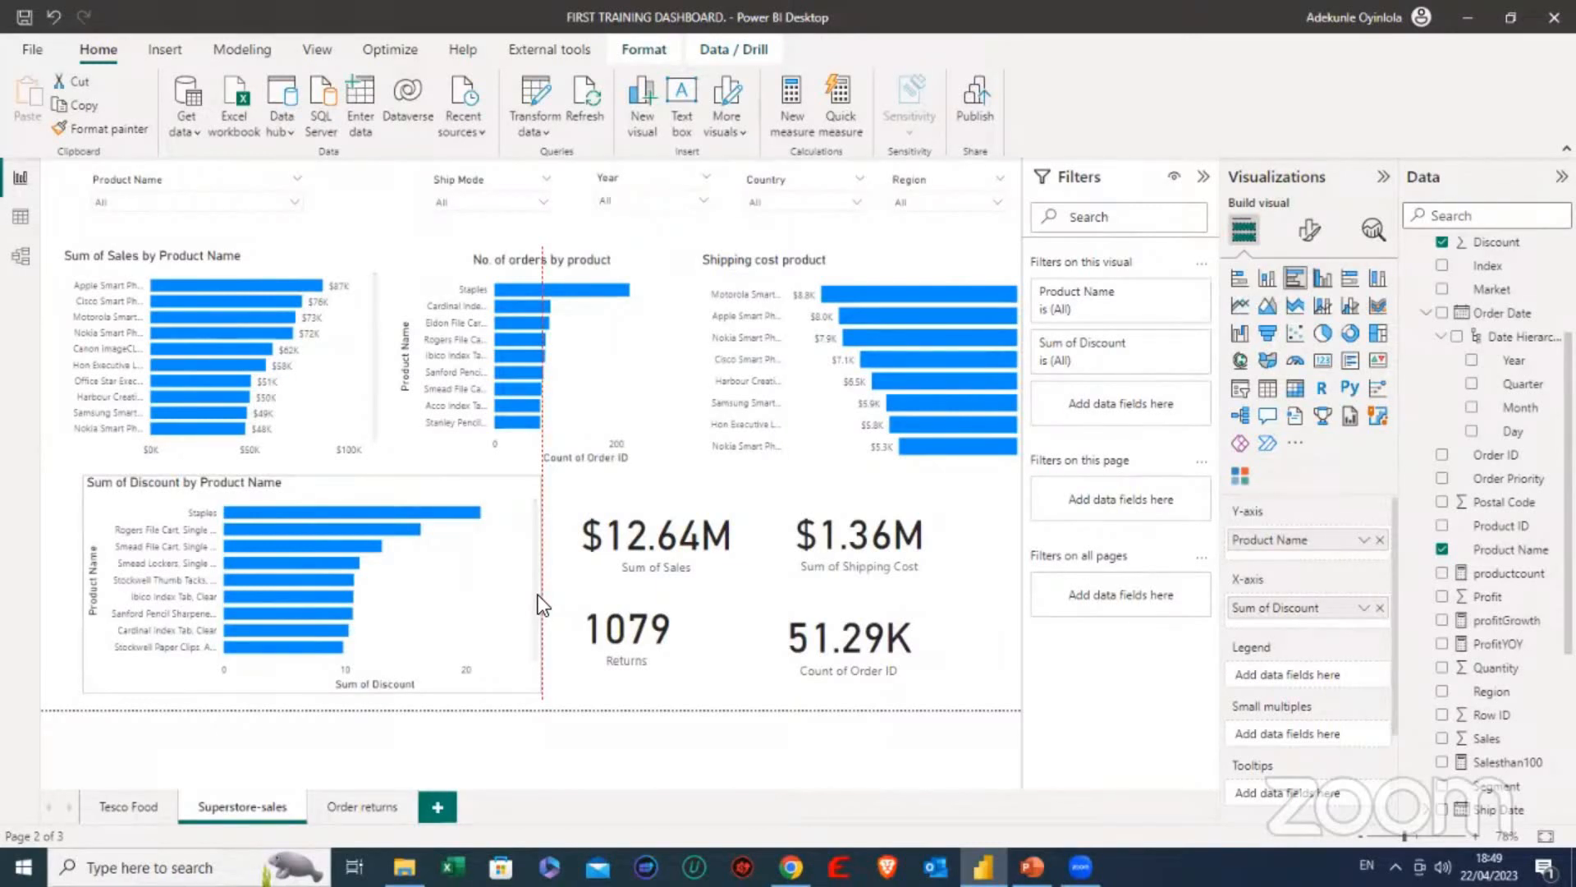
pyautogui.moveTo(541, 595); pyautogui.dragTo(540, 595)
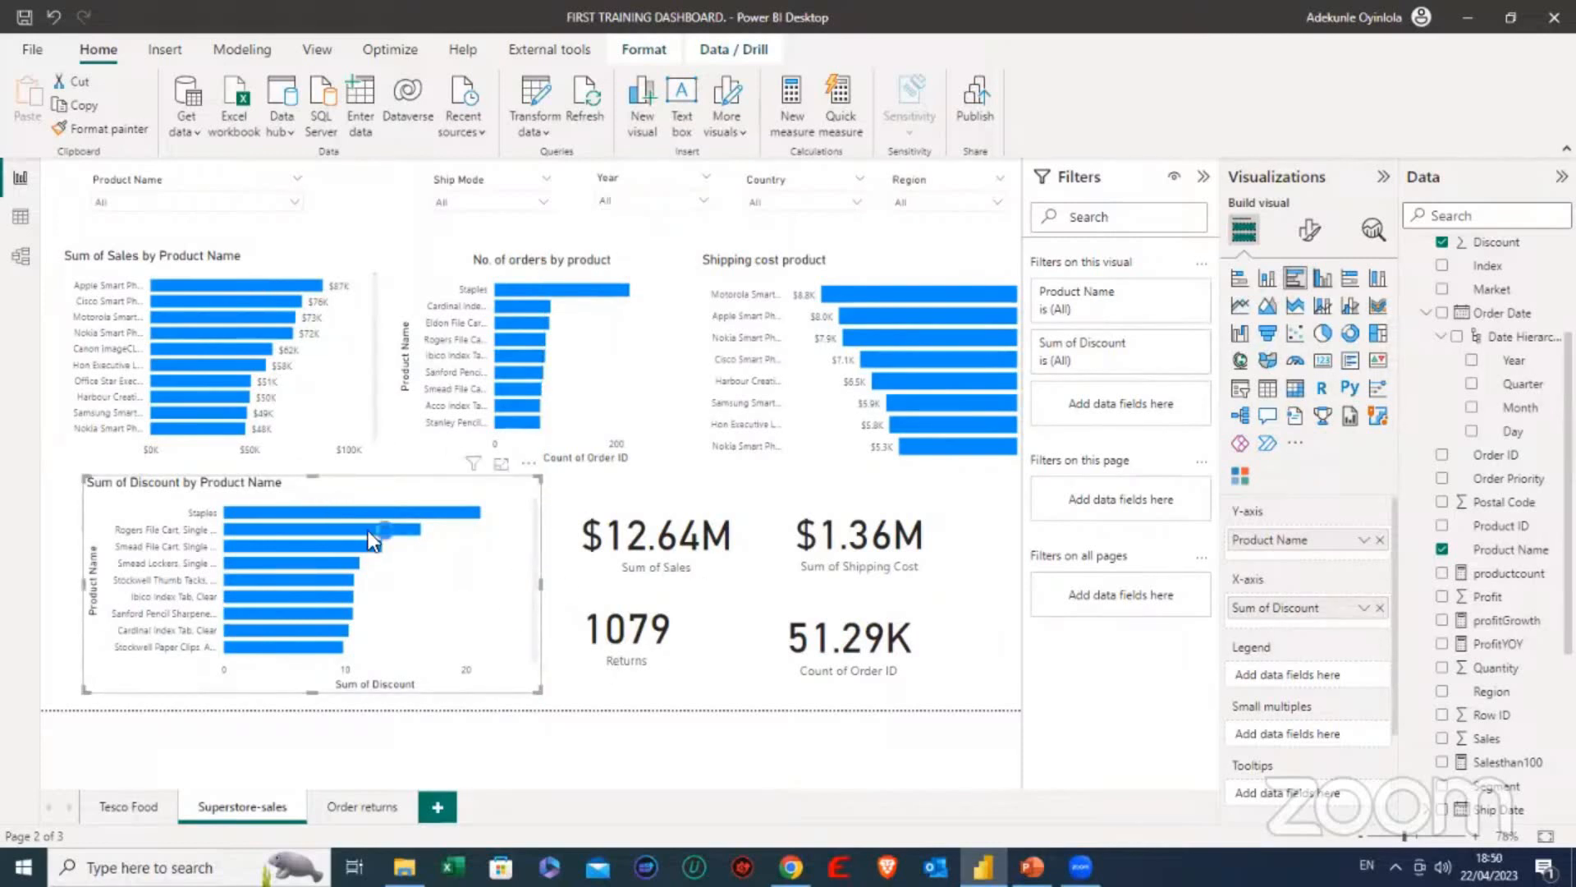
pyautogui.click(432, 596)
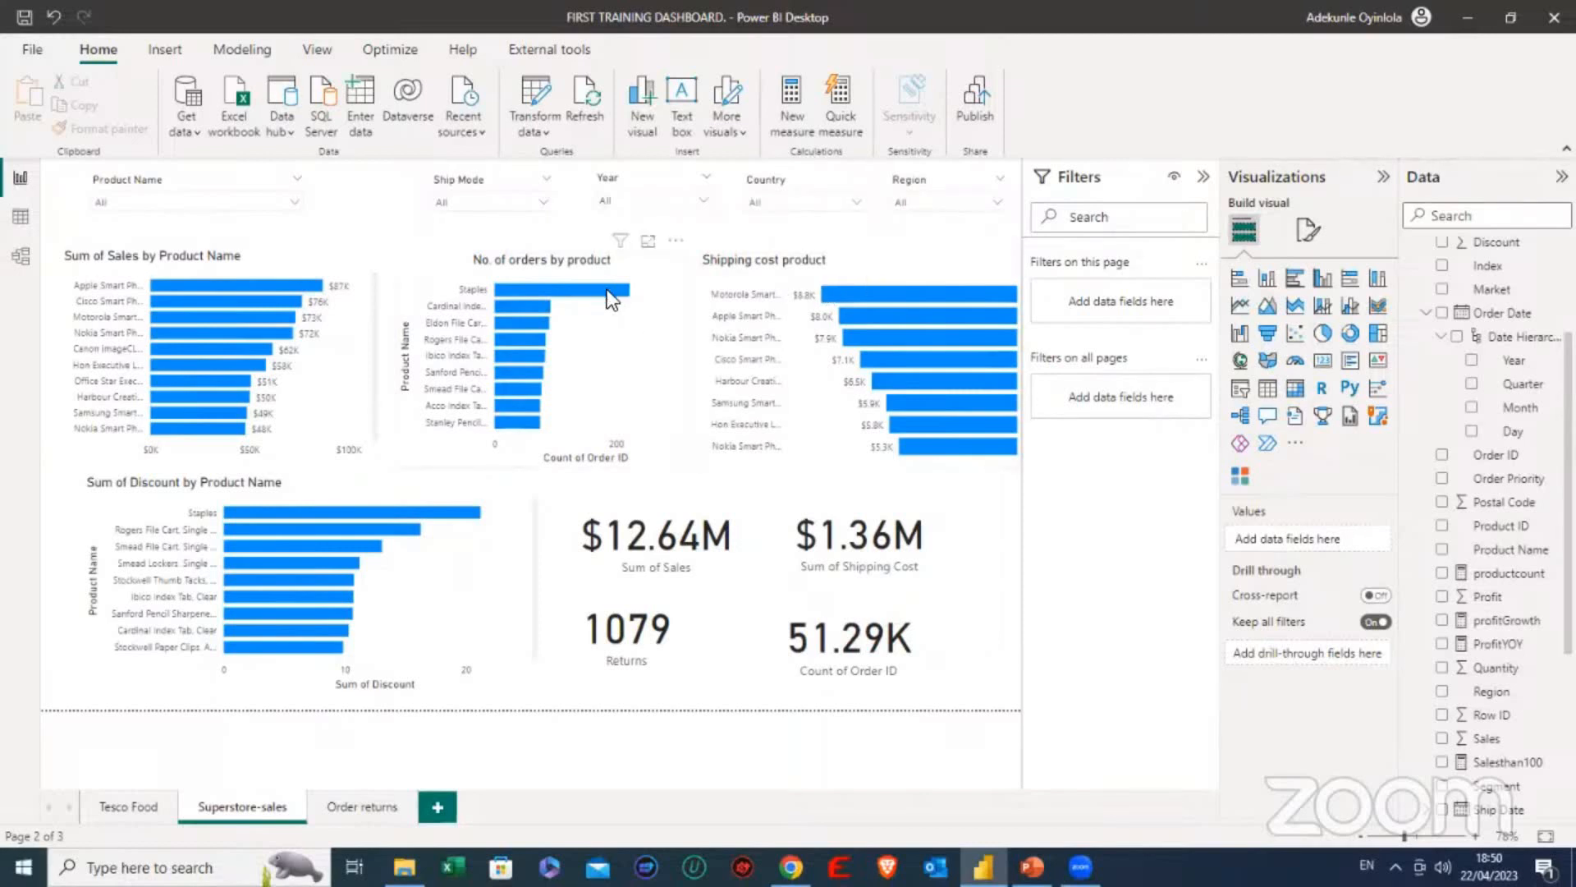
# - Go to the Order returns page and read the Top 10 returned products chart, dismissing the Avast One alert
pyautogui.click(356, 795)
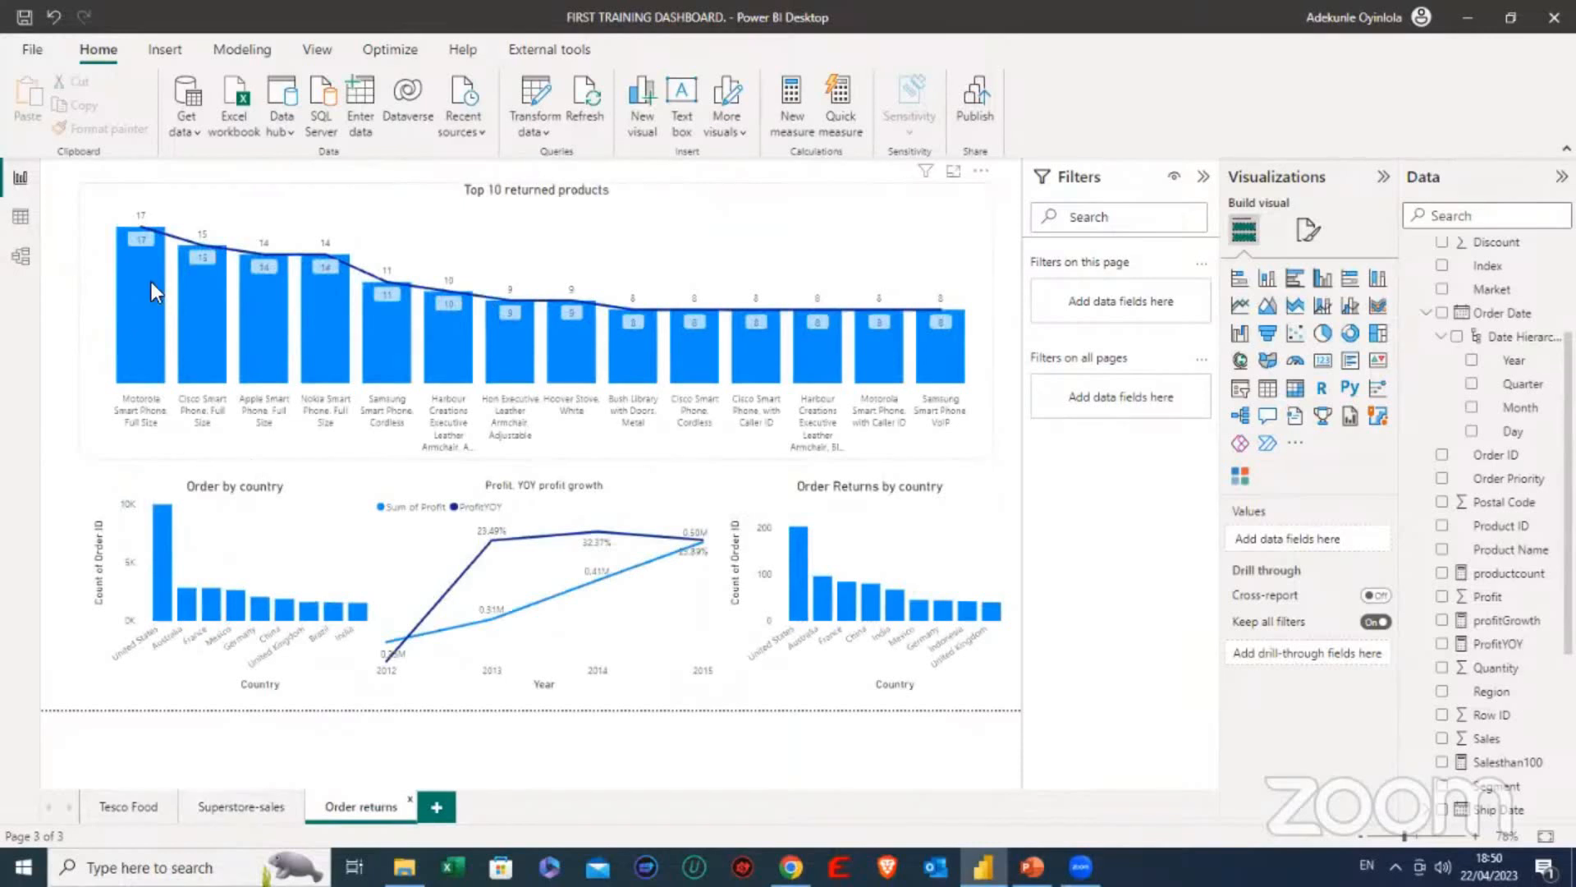
pyautogui.moveTo(146, 280)
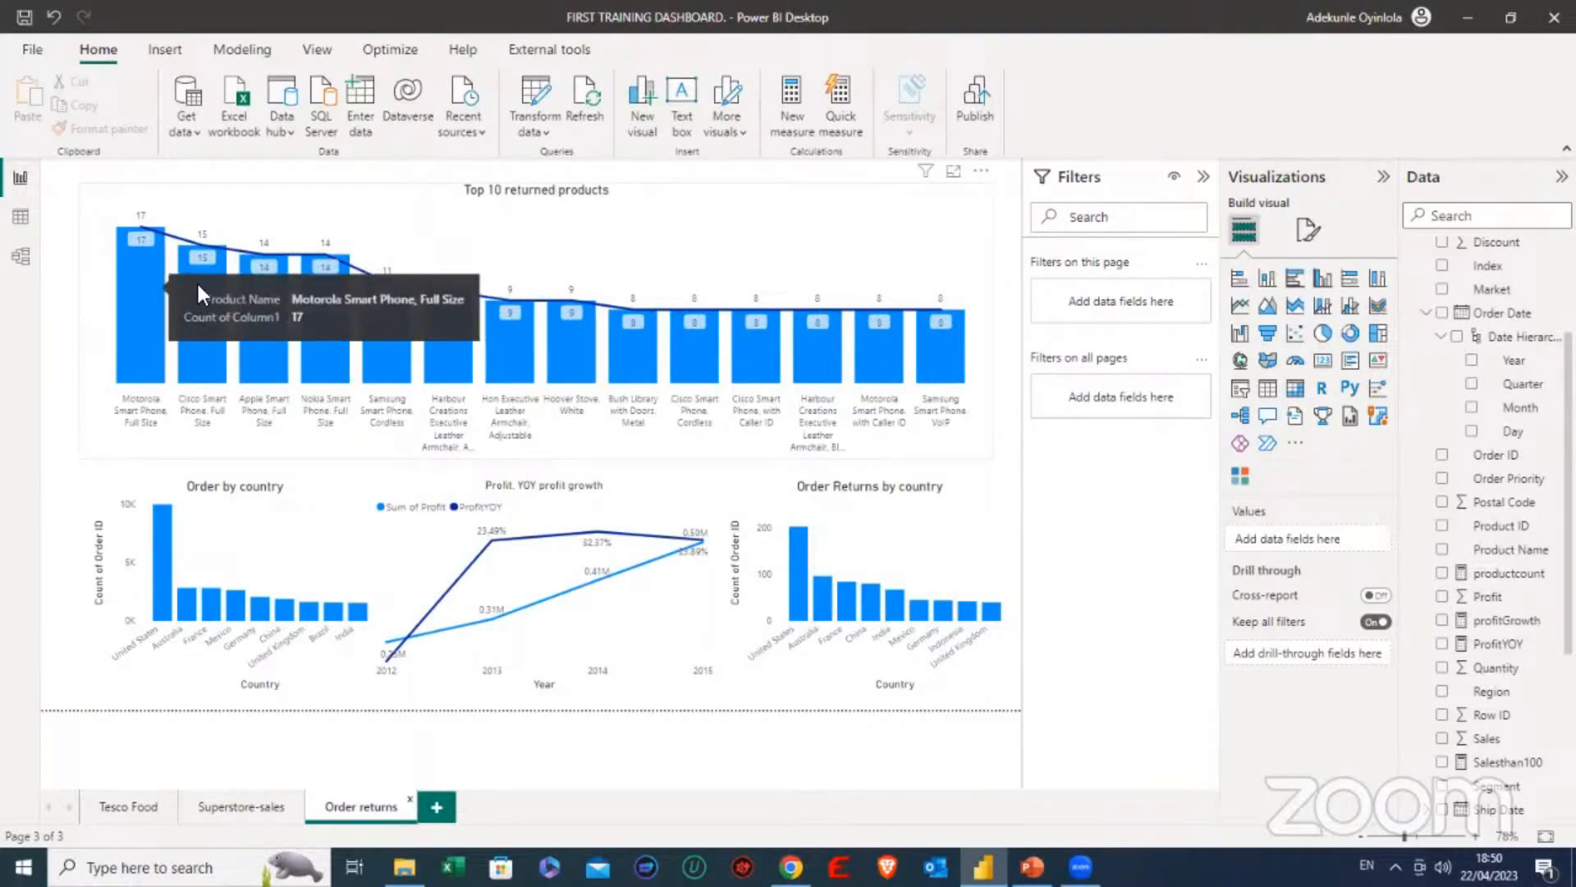
pyautogui.moveTo(204, 284)
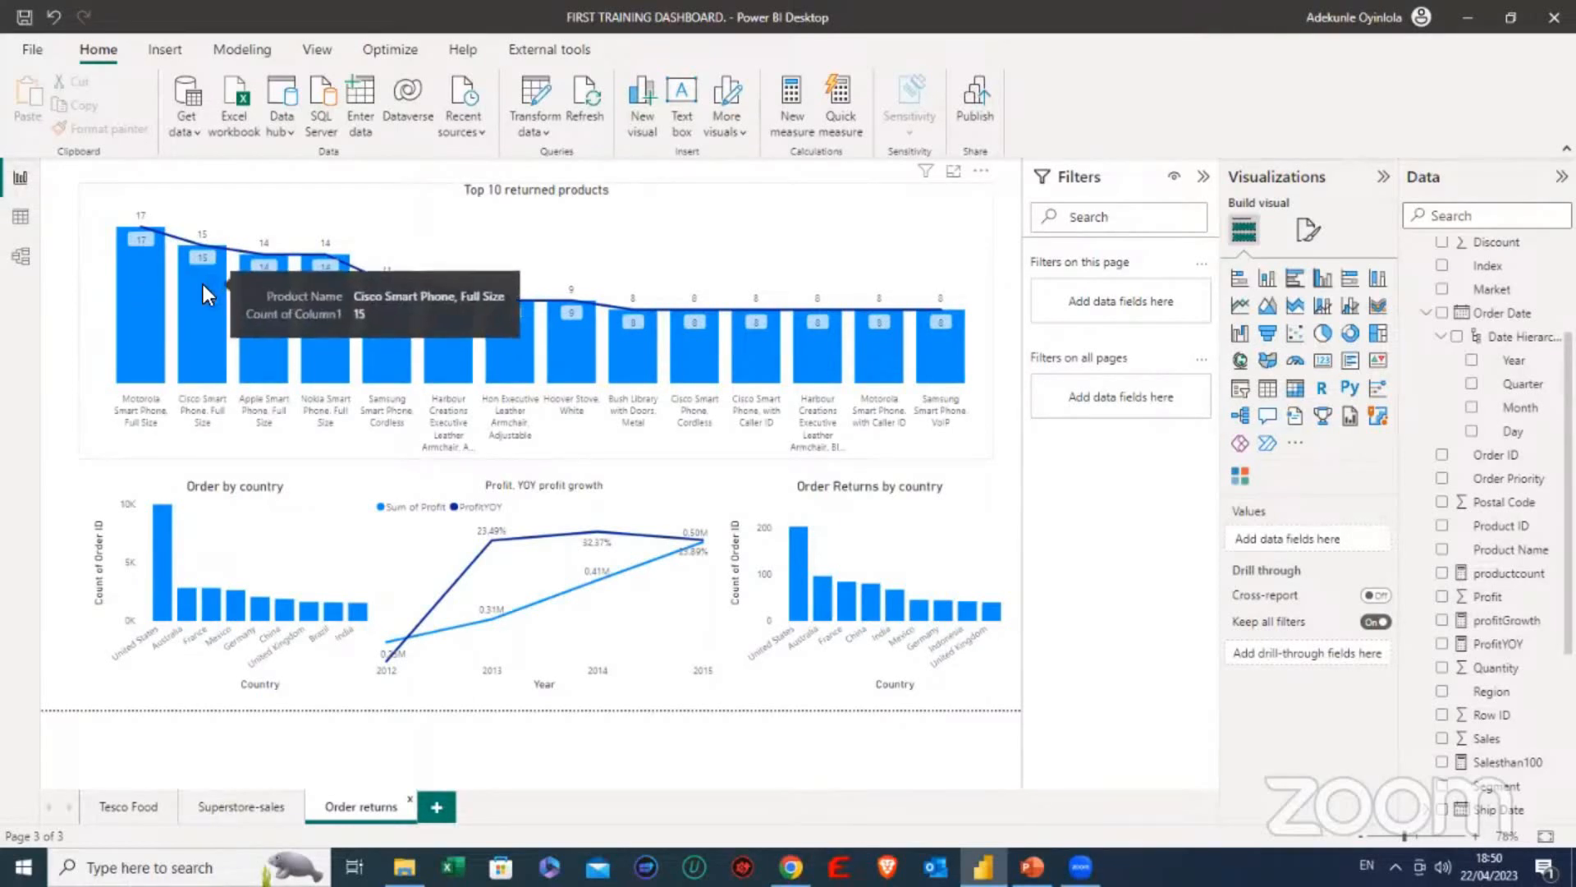
pyautogui.moveTo(269, 279)
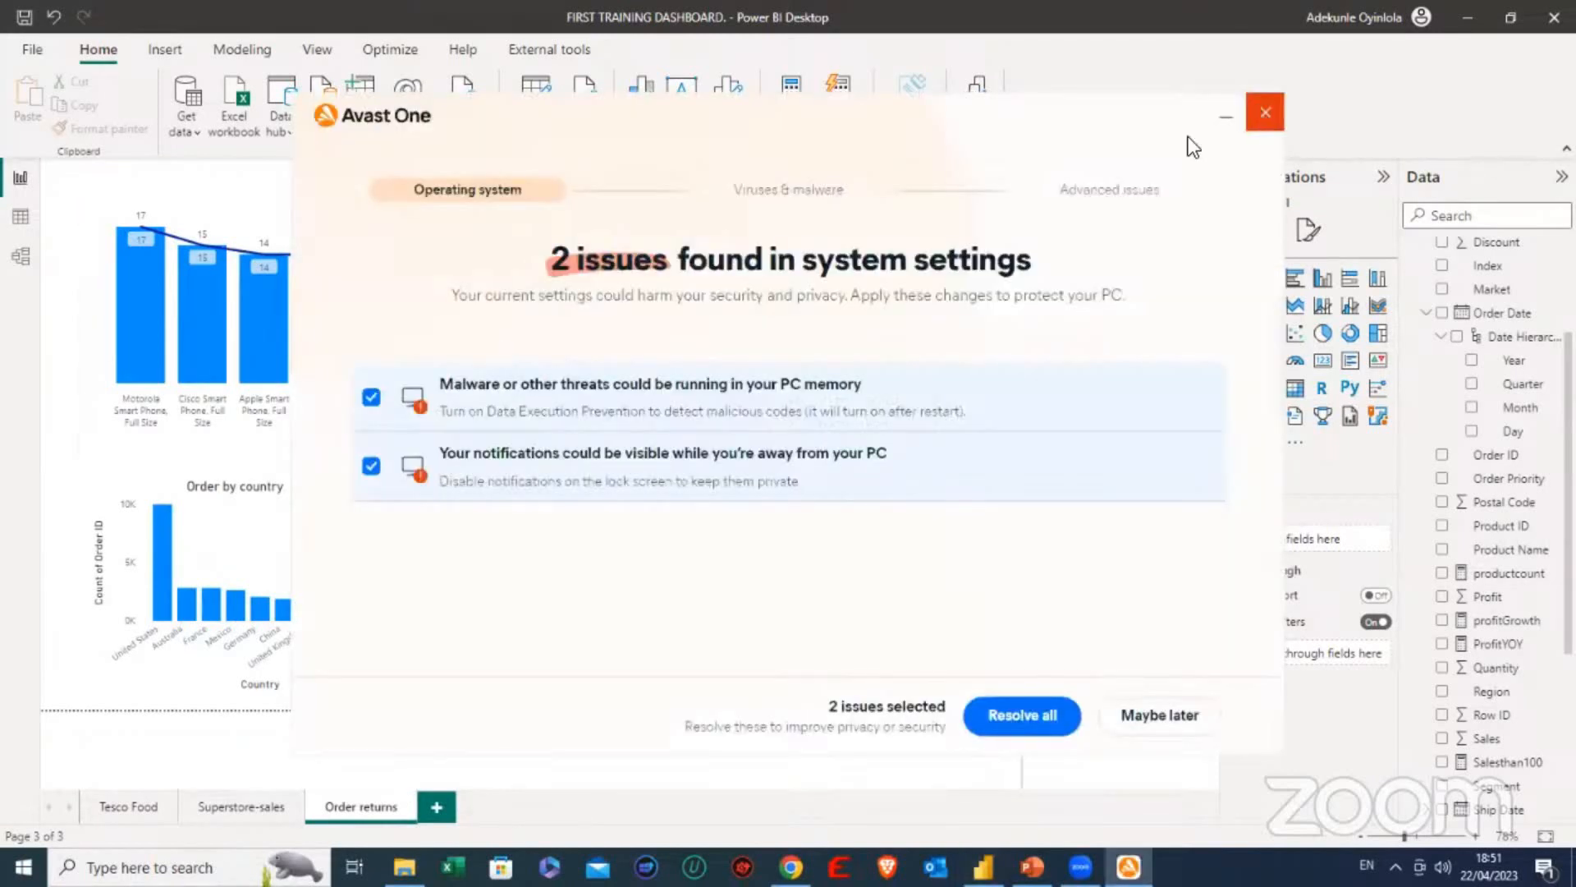
pyautogui.click(1265, 112)
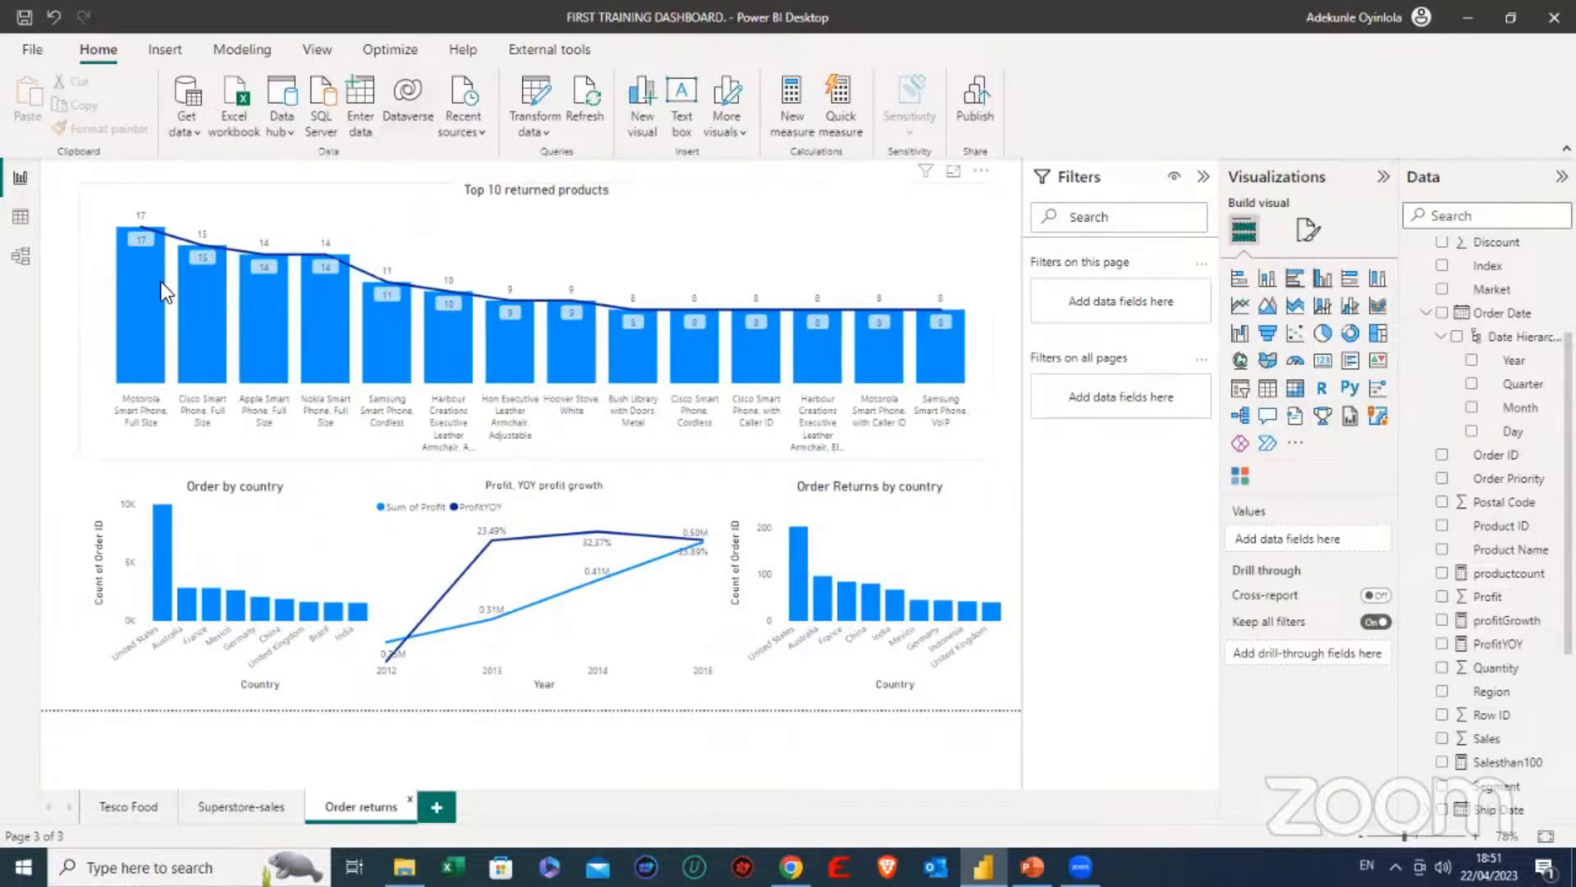
pyautogui.moveTo(908, 366)
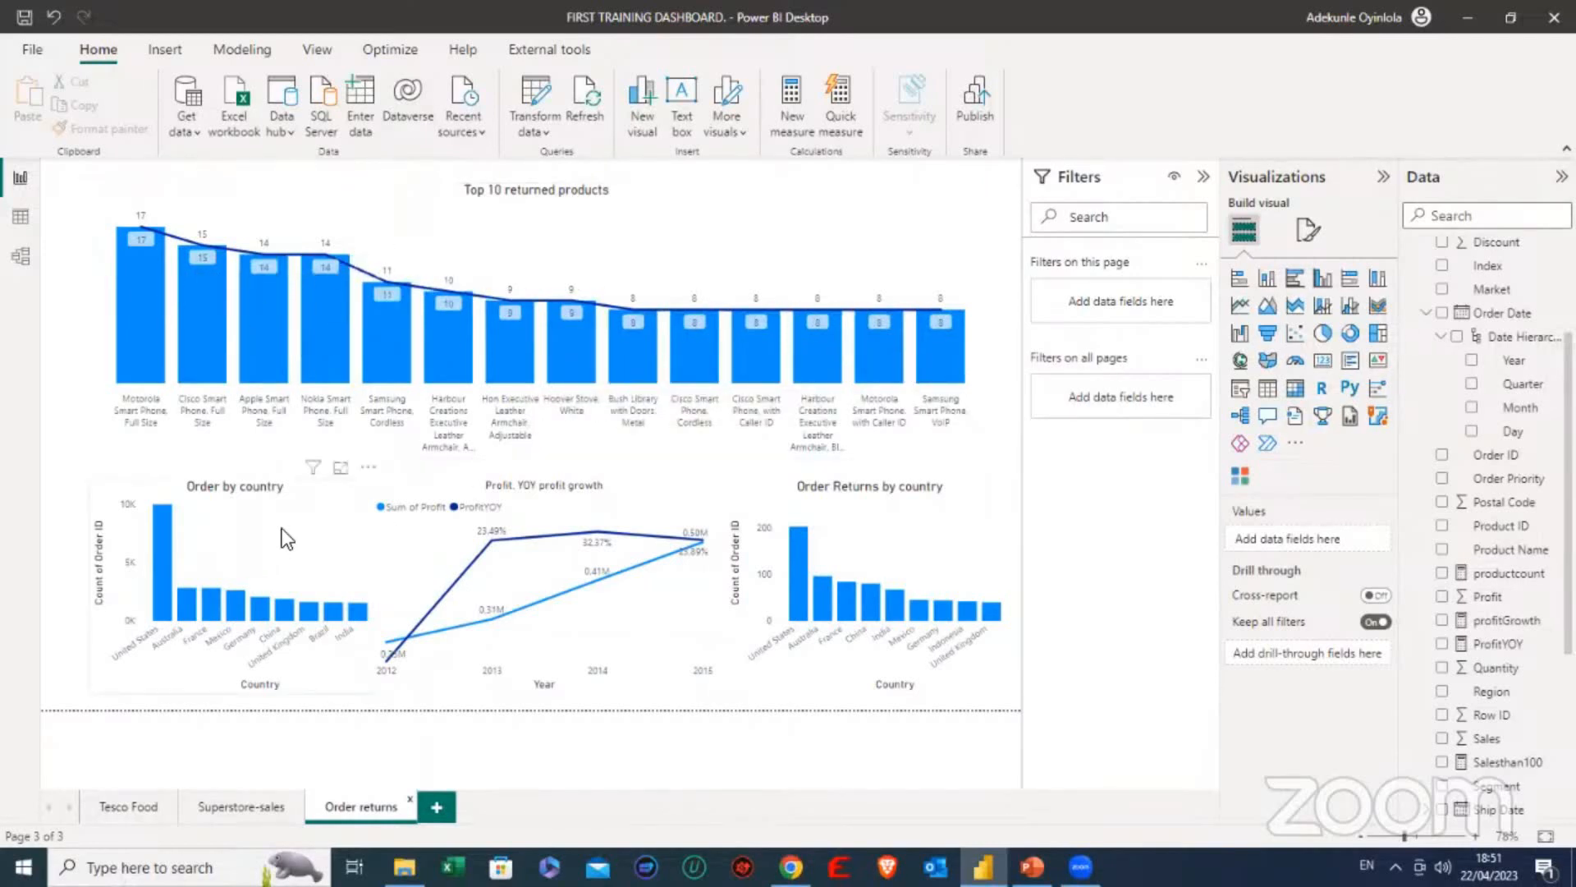
# - Compare the countries in the Order by country chart with those in Order Returns by country
pyautogui.click(239, 528)
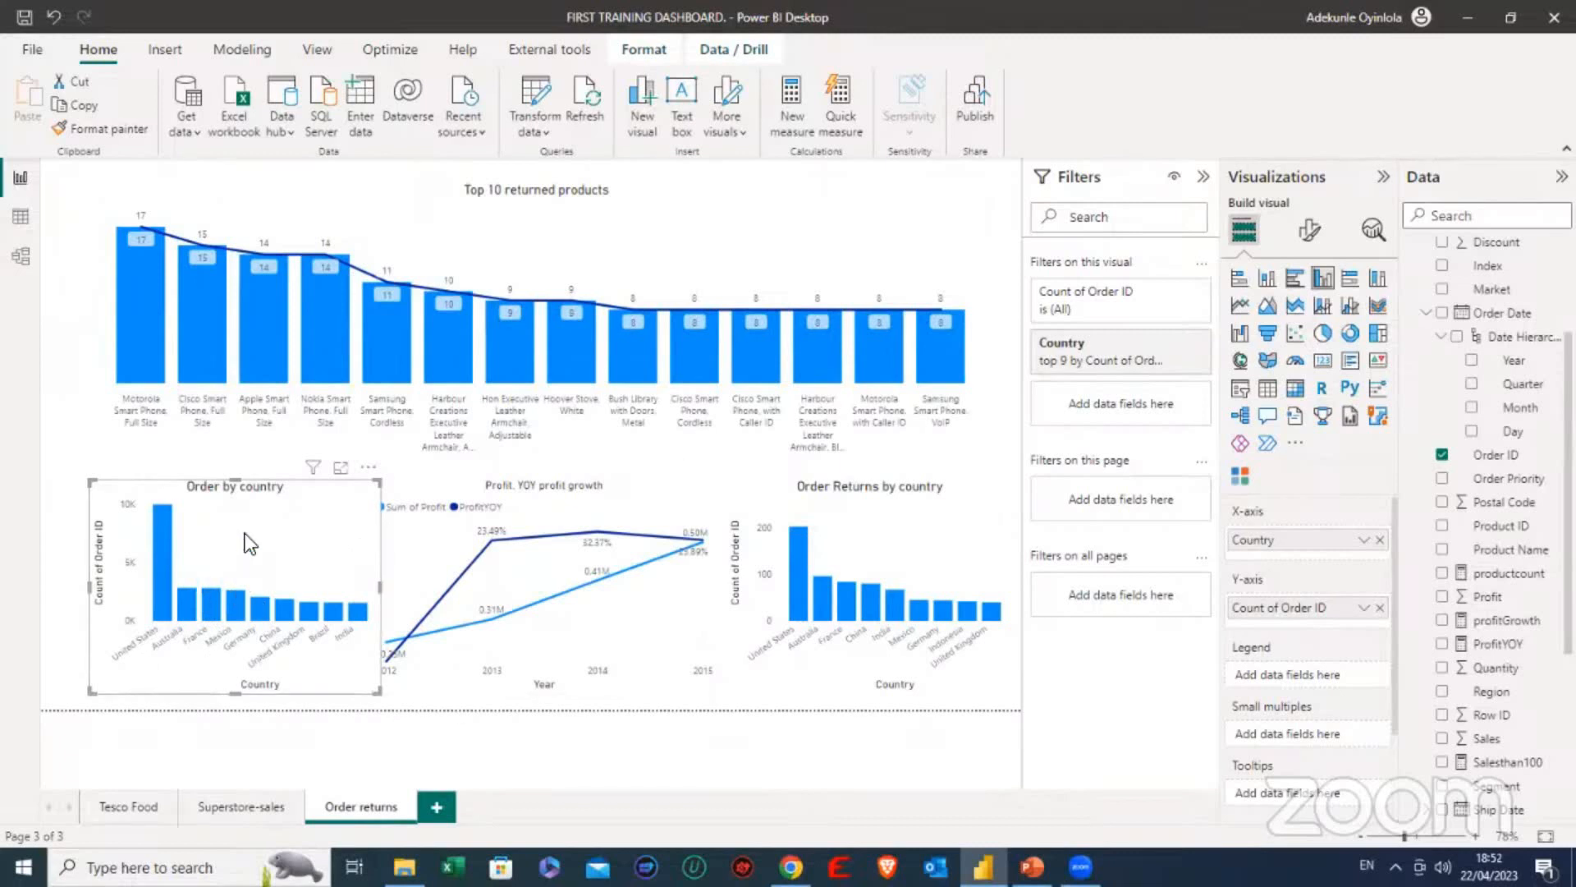
pyautogui.click(70, 465)
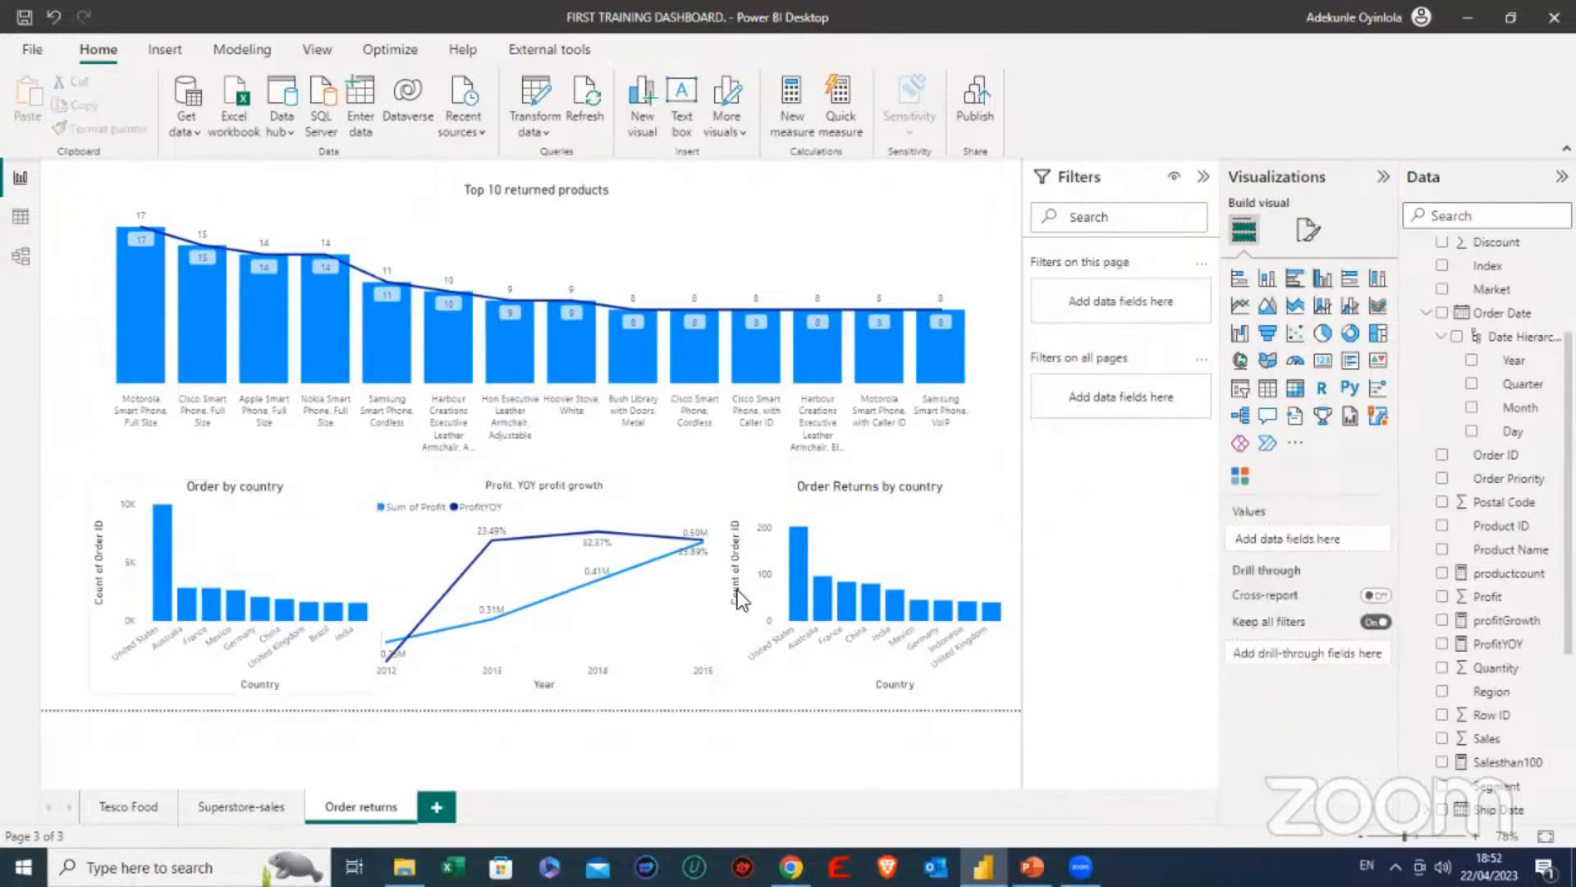
pyautogui.click(862, 525)
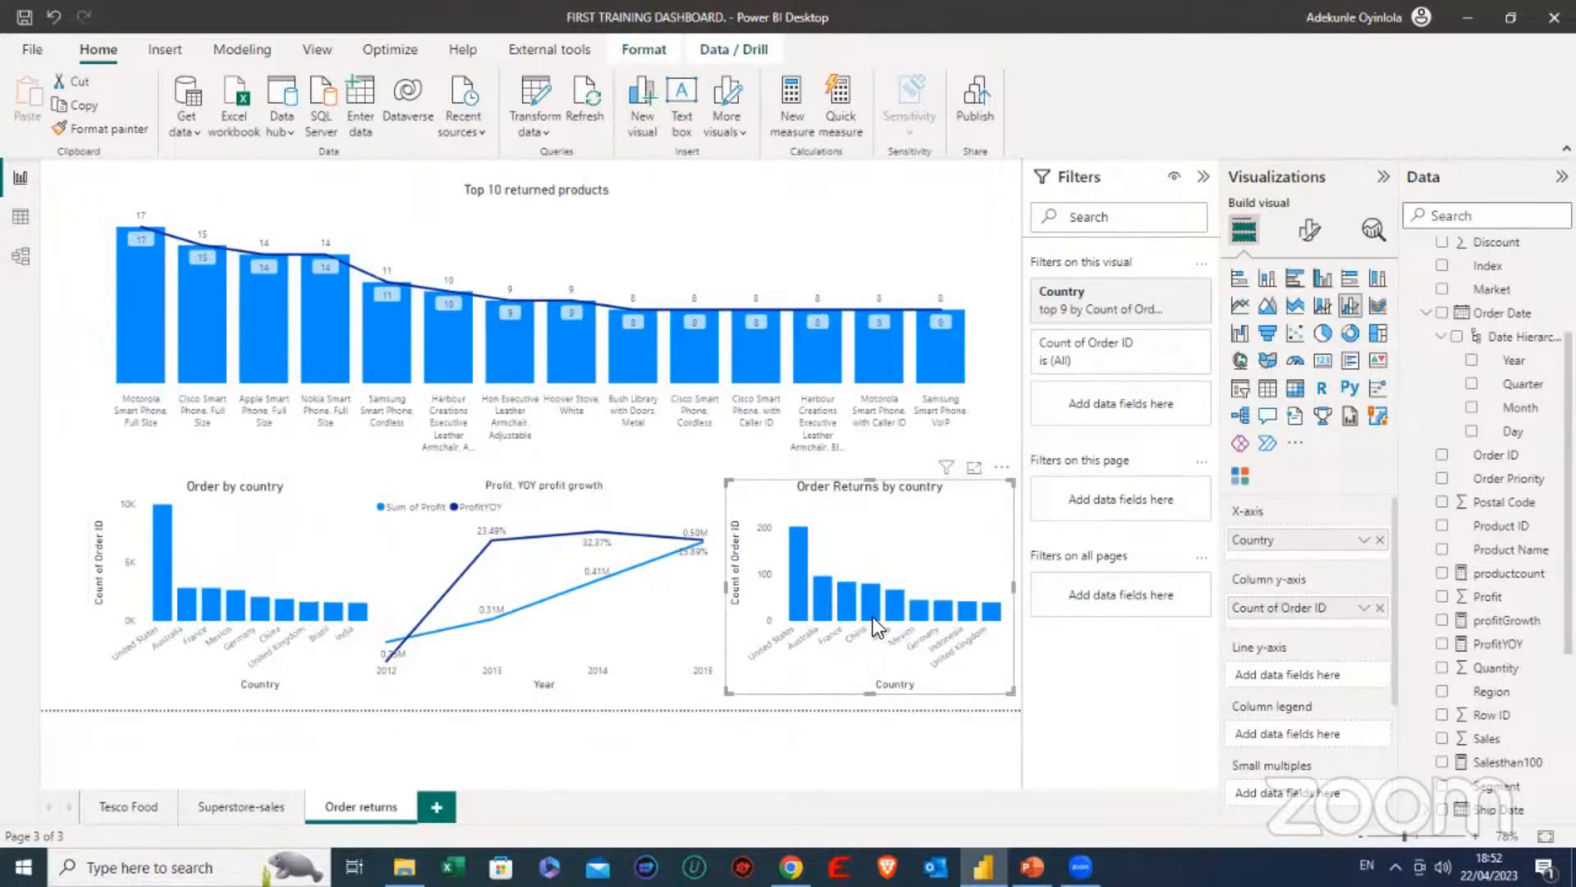
pyautogui.moveTo(870, 614)
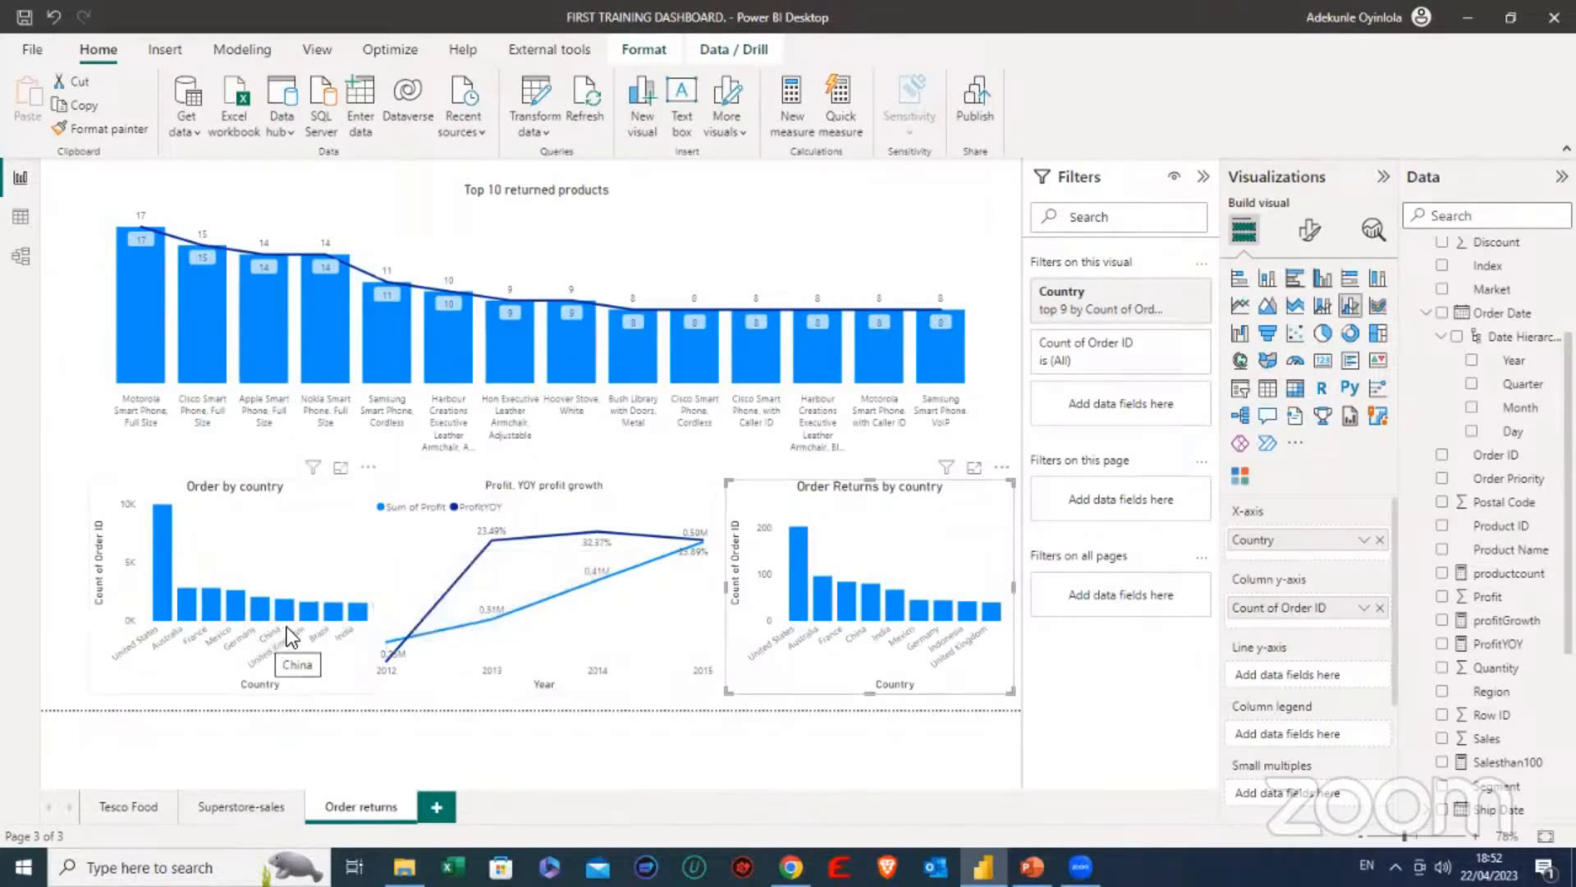
pyautogui.moveTo(287, 612)
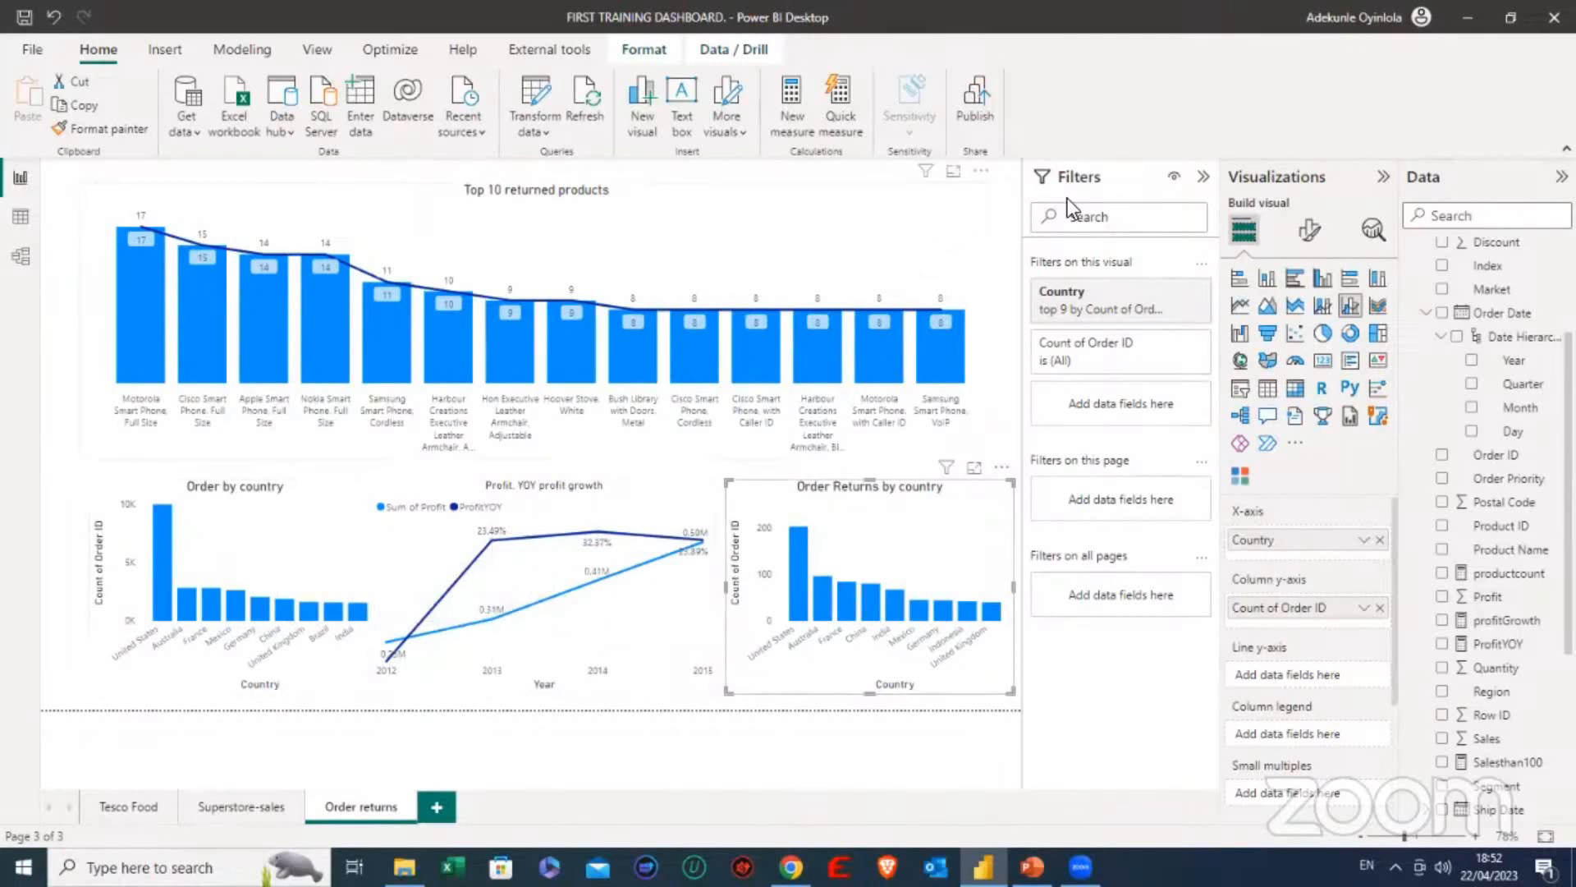
# - Select the YOY profit growth chart, view the formula of its ProfitYOY measure, and close the formula without changes
pyautogui.click(665, 503)
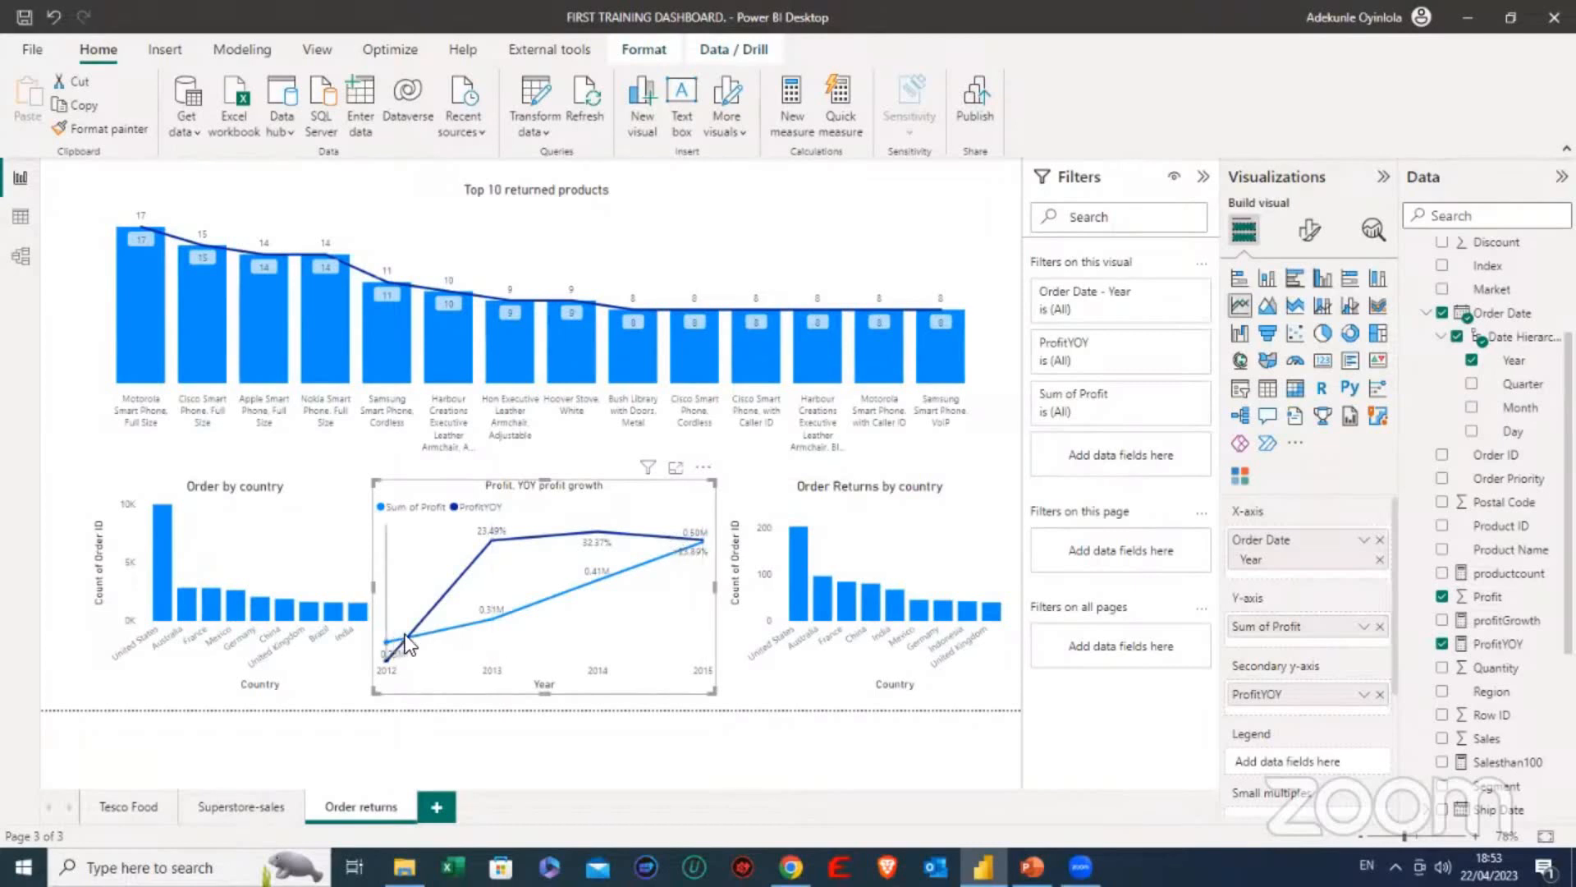
pyautogui.moveTo(494, 630)
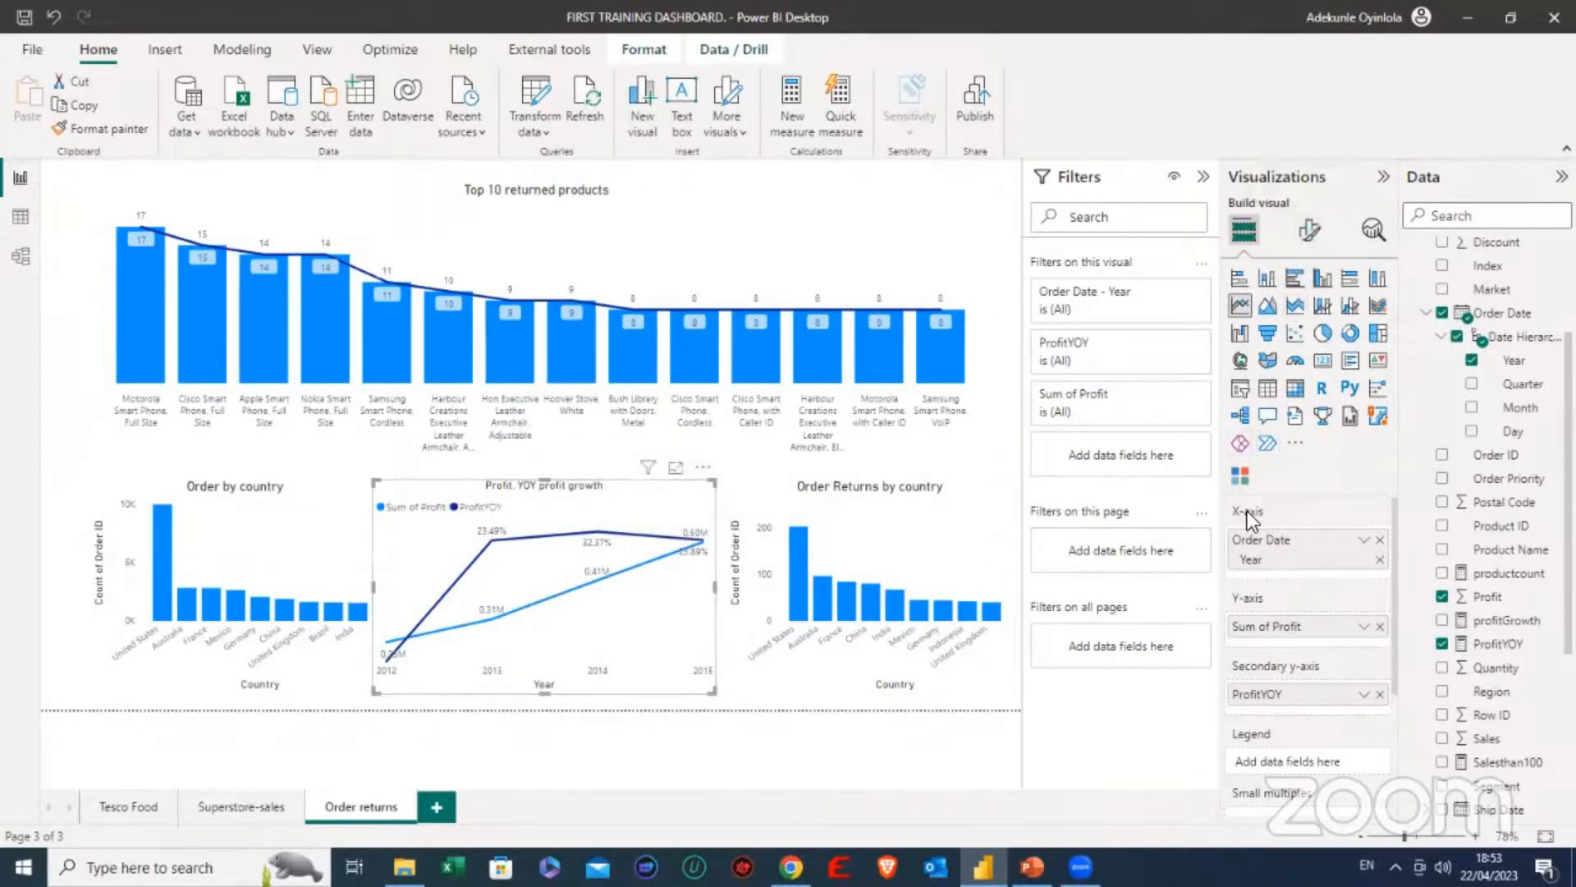
pyautogui.click(1484, 649)
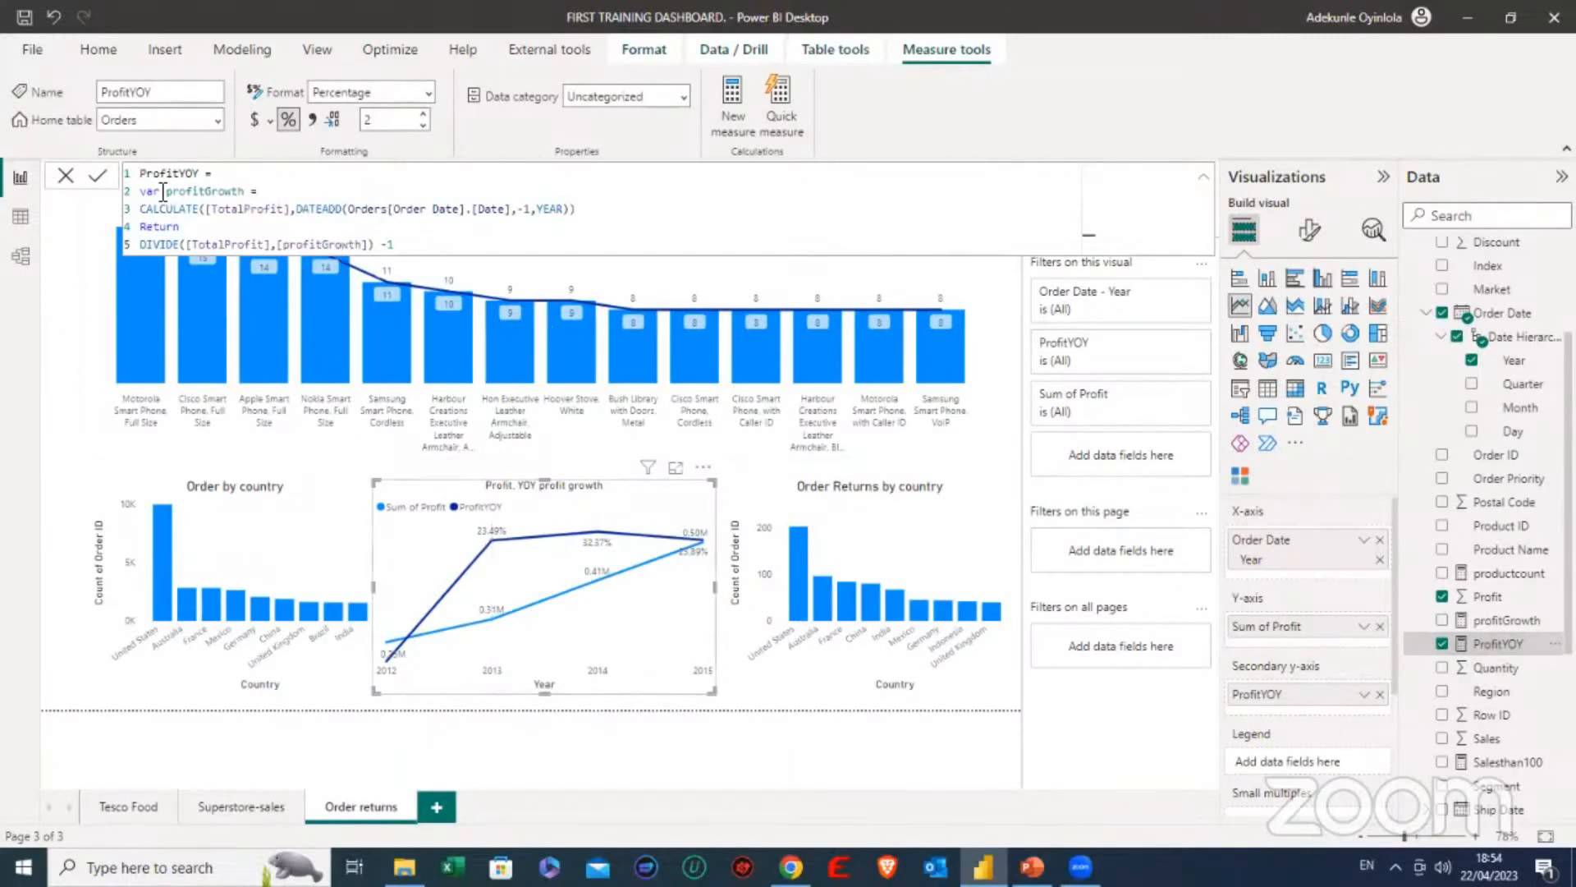
pyautogui.click(63, 177)
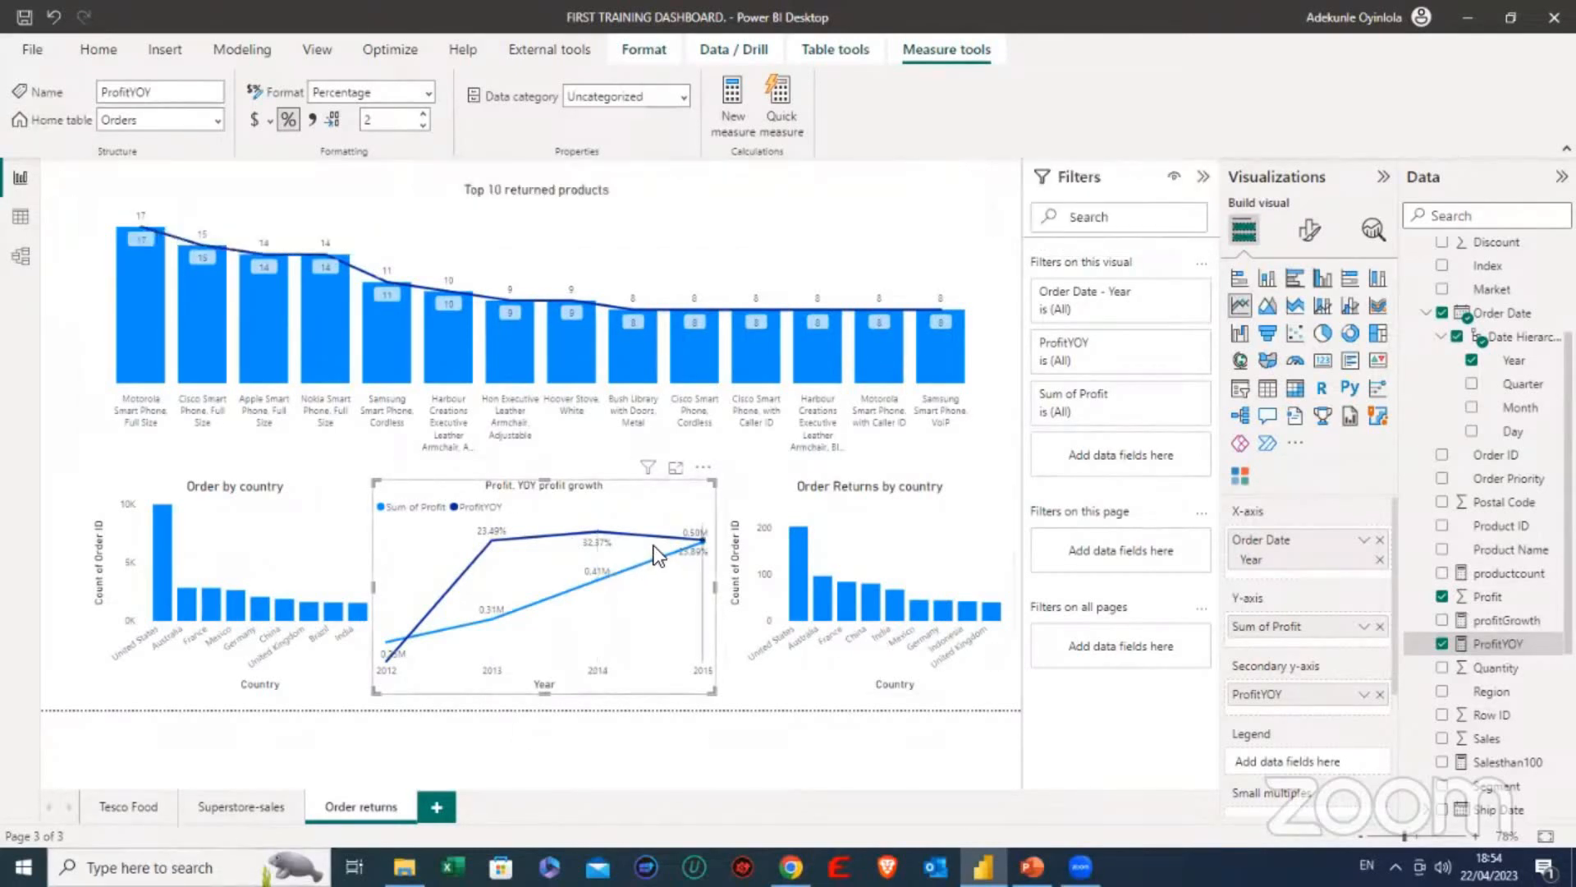
# - Read the profit and year-on-year growth for 2013 to 2015 in the profit growth chart, briefly highlighting 2014
pyautogui.moveTo(576, 541)
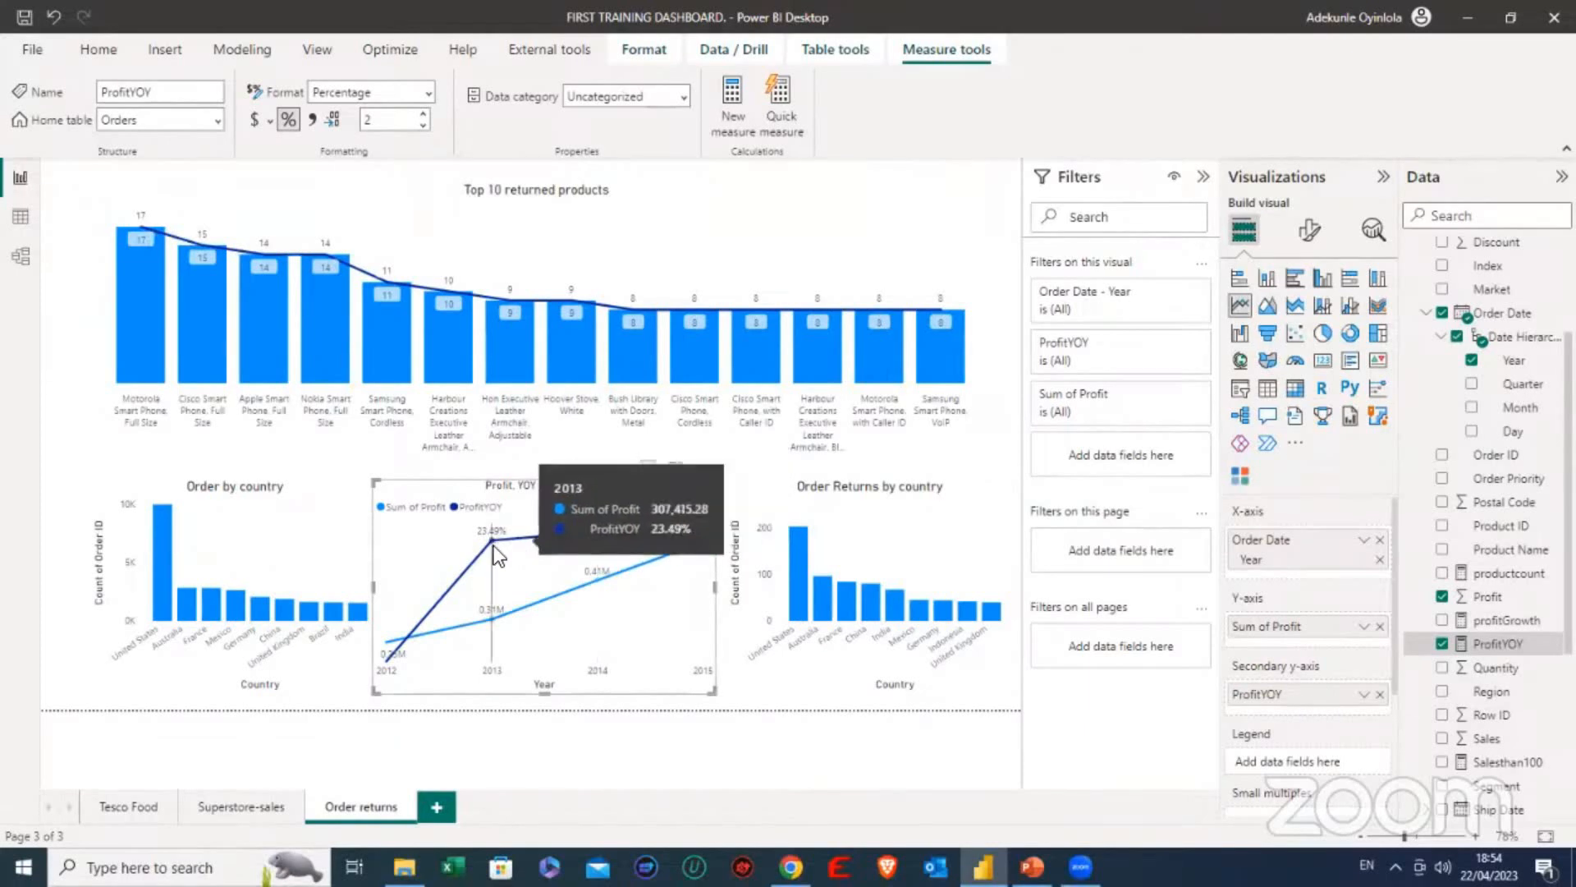
pyautogui.moveTo(493, 538)
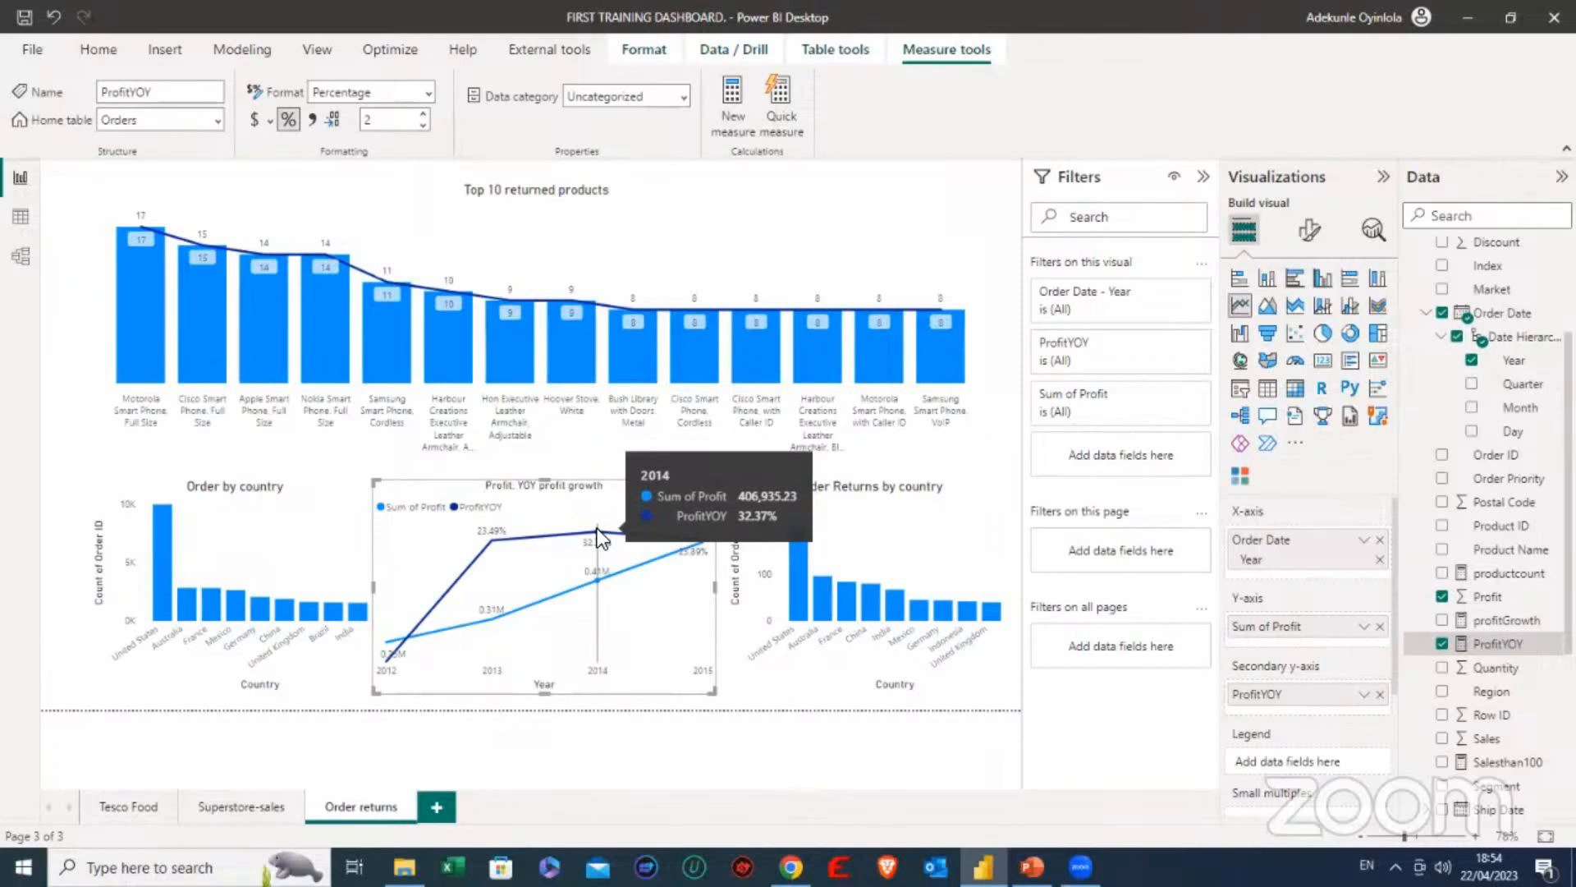
pyautogui.click(598, 531)
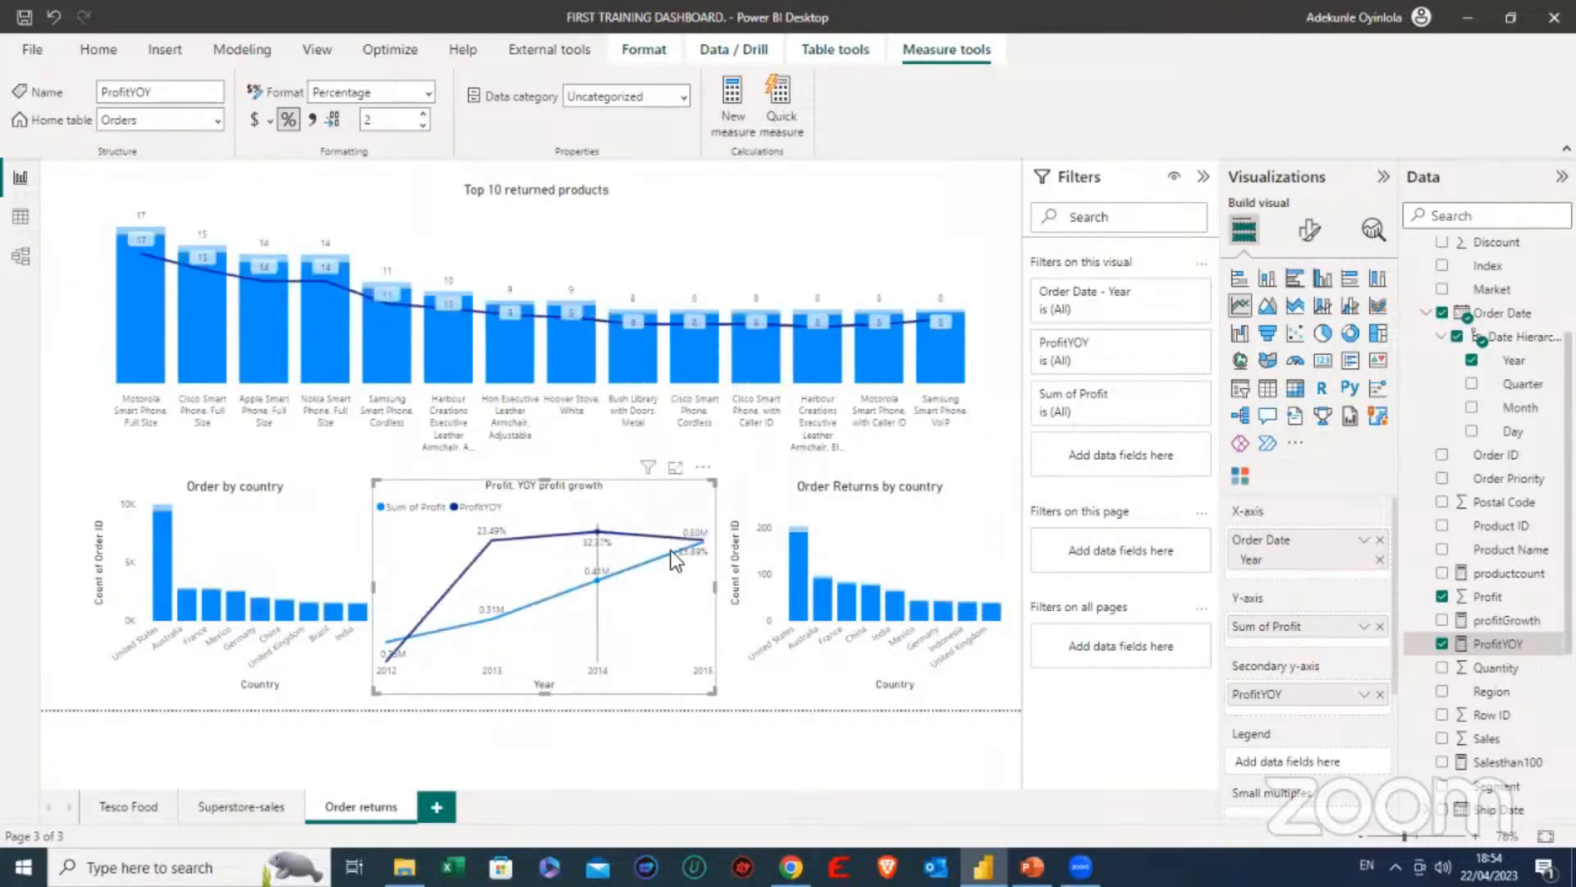
pyautogui.moveTo(690, 541)
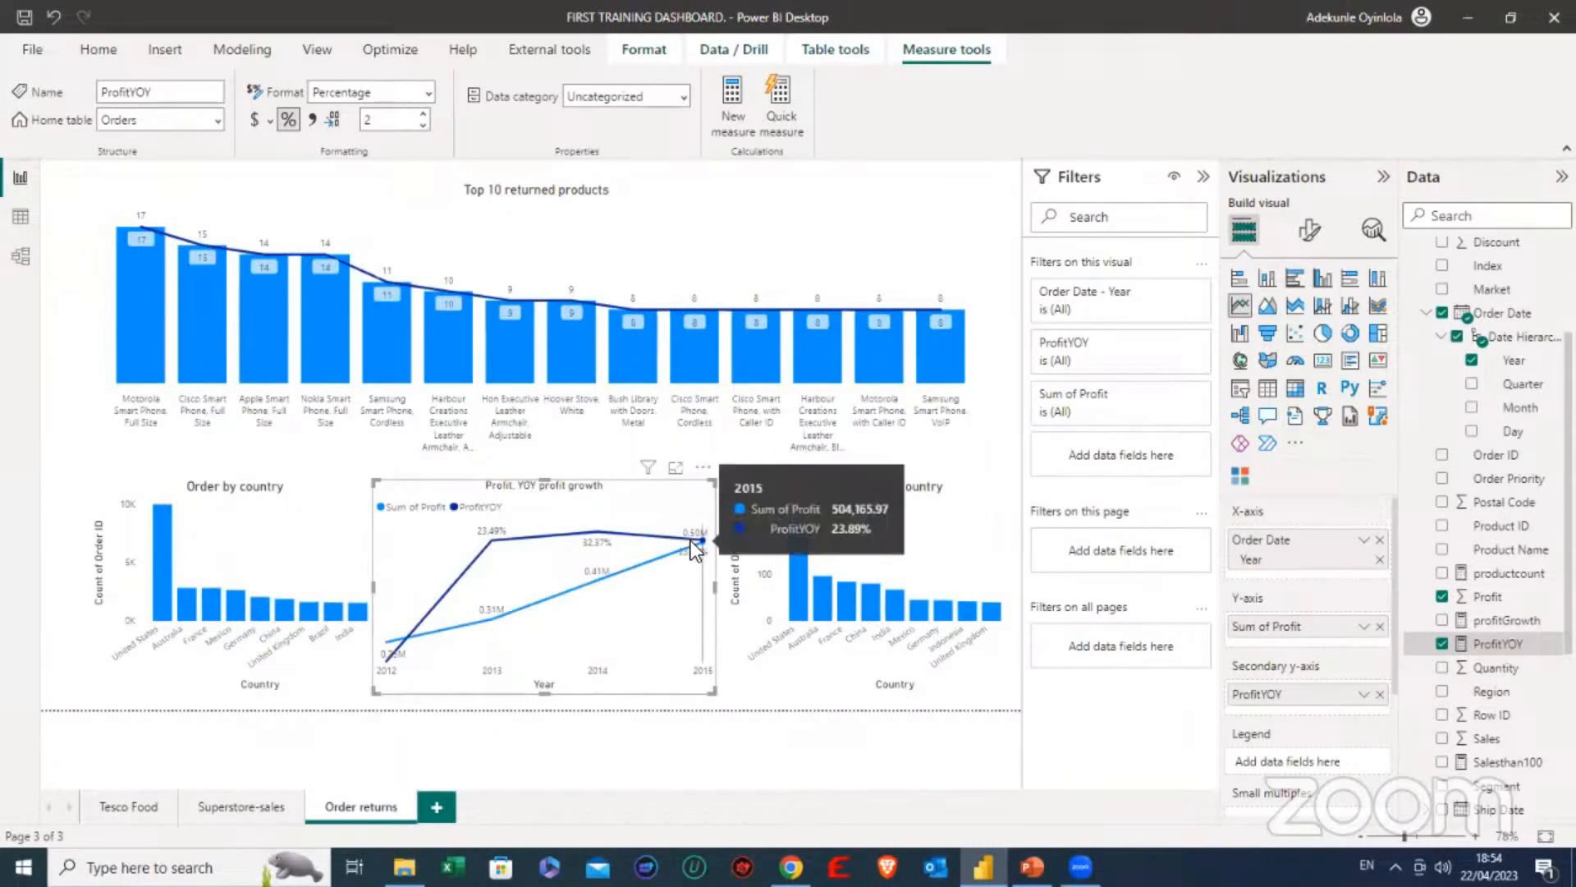
pyautogui.moveTo(619, 565)
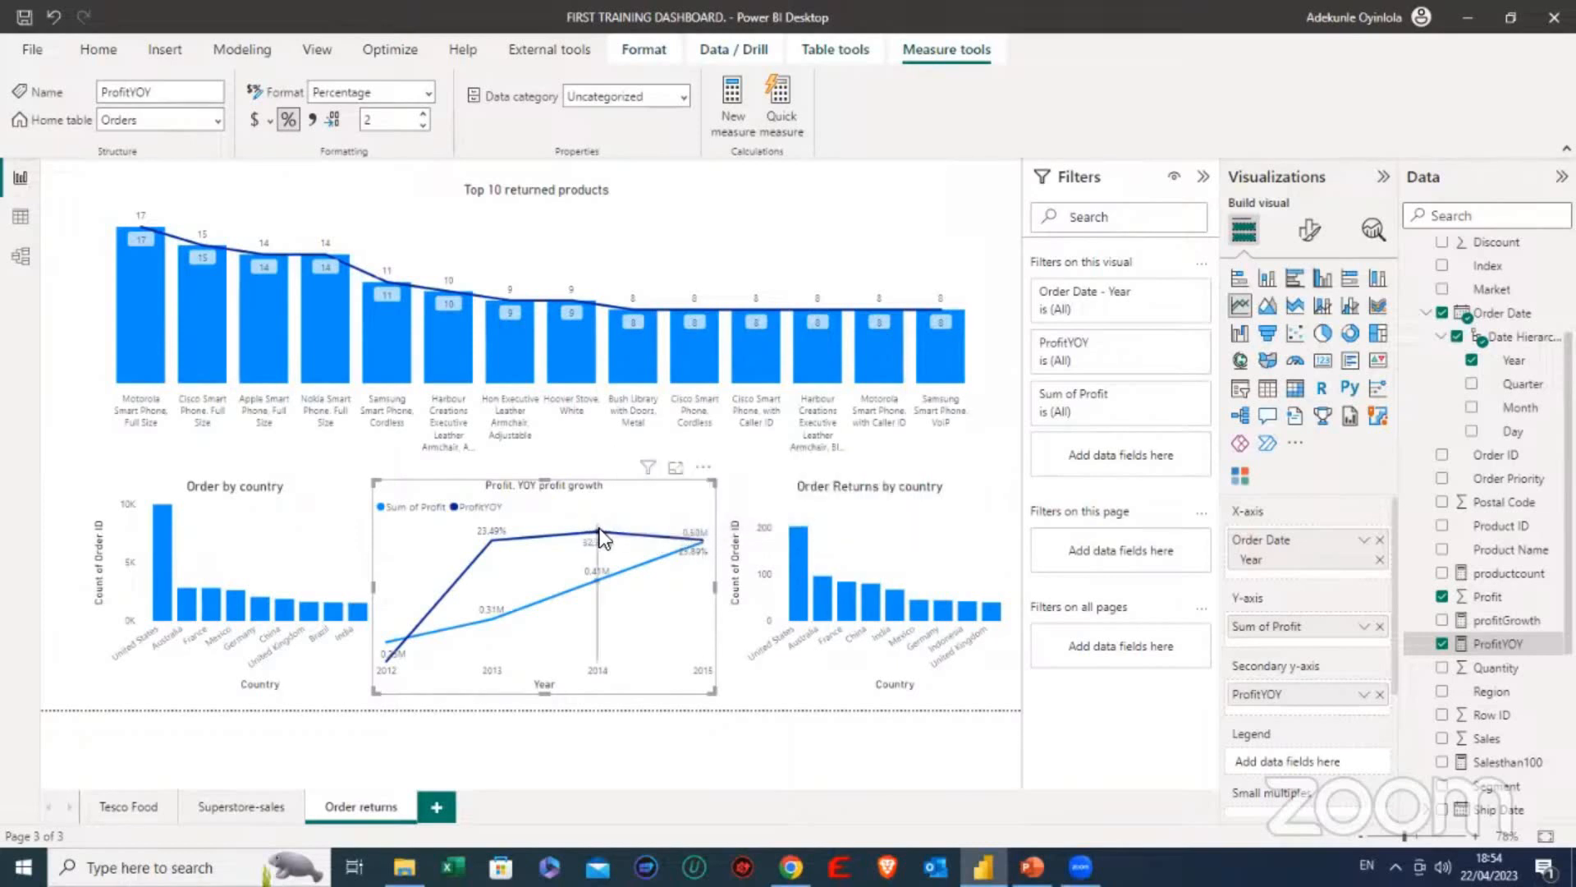
# - Clear the profit growth chart selection and select the Top 10 returned products chart
pyautogui.moveTo(603, 537)
pyautogui.click(62, 408)
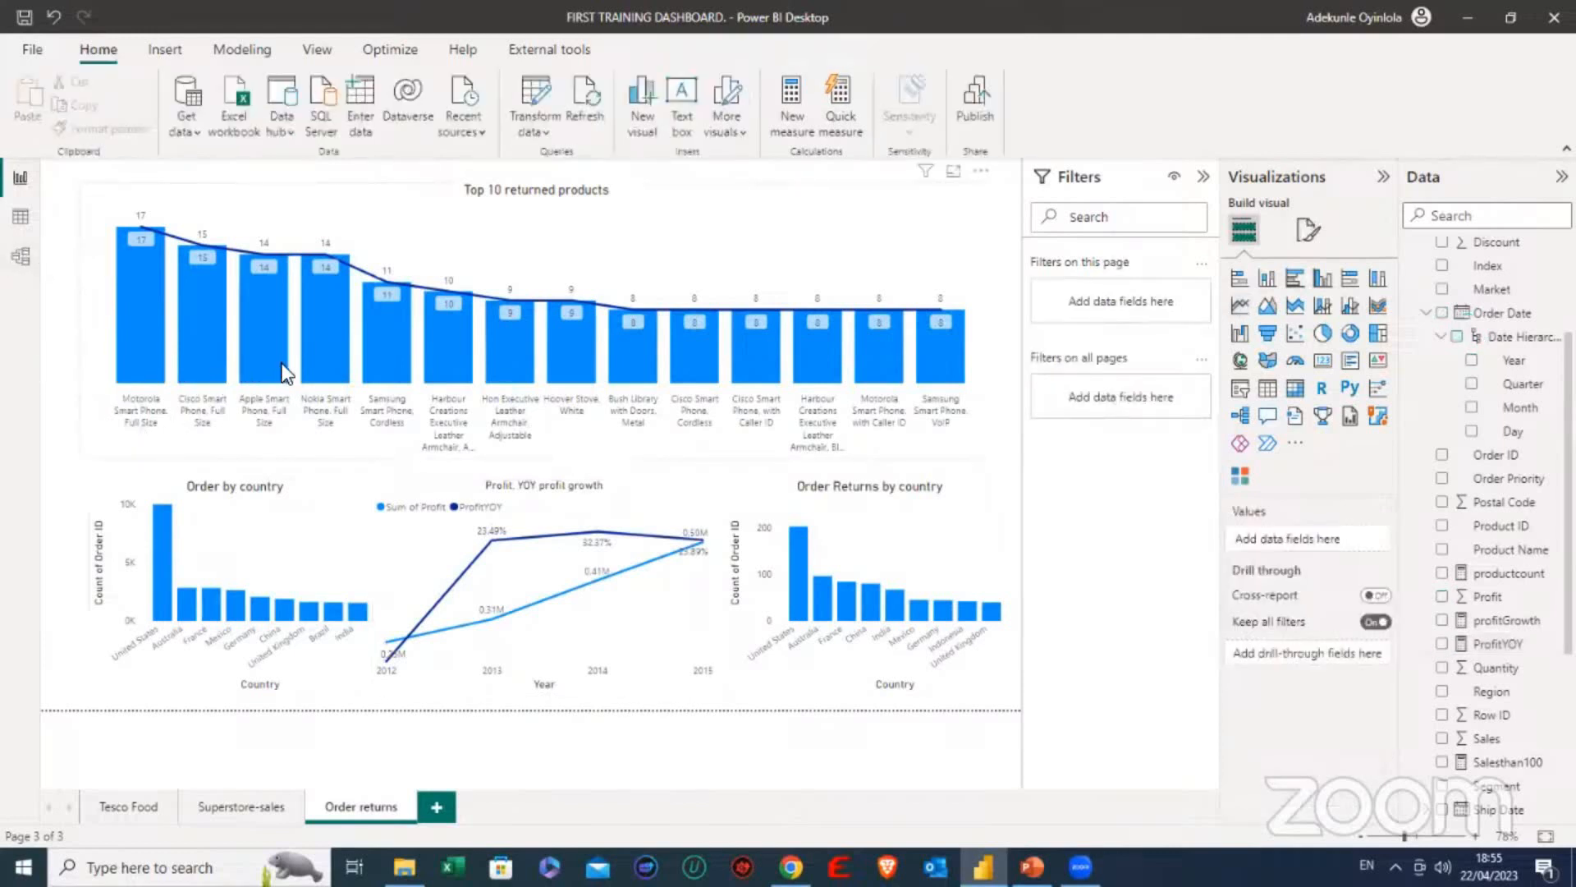
pyautogui.click(435, 240)
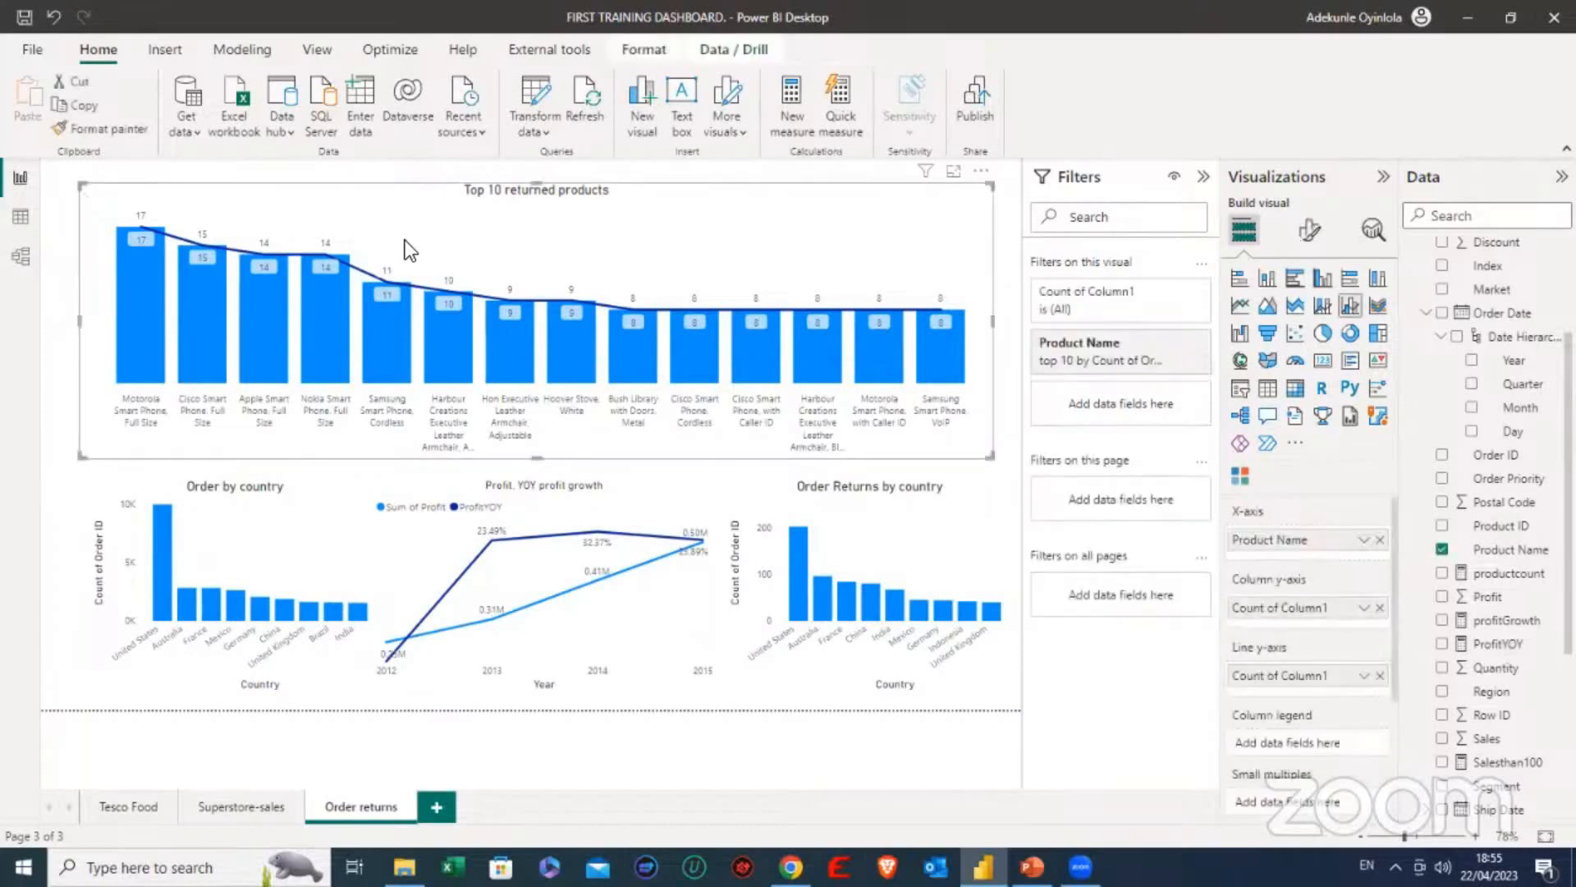
# - Examine the relationships between the Returns, Orders and People tables in the data model, closing the formula and hiding the properties, and return to the report
pyautogui.click(21, 257)
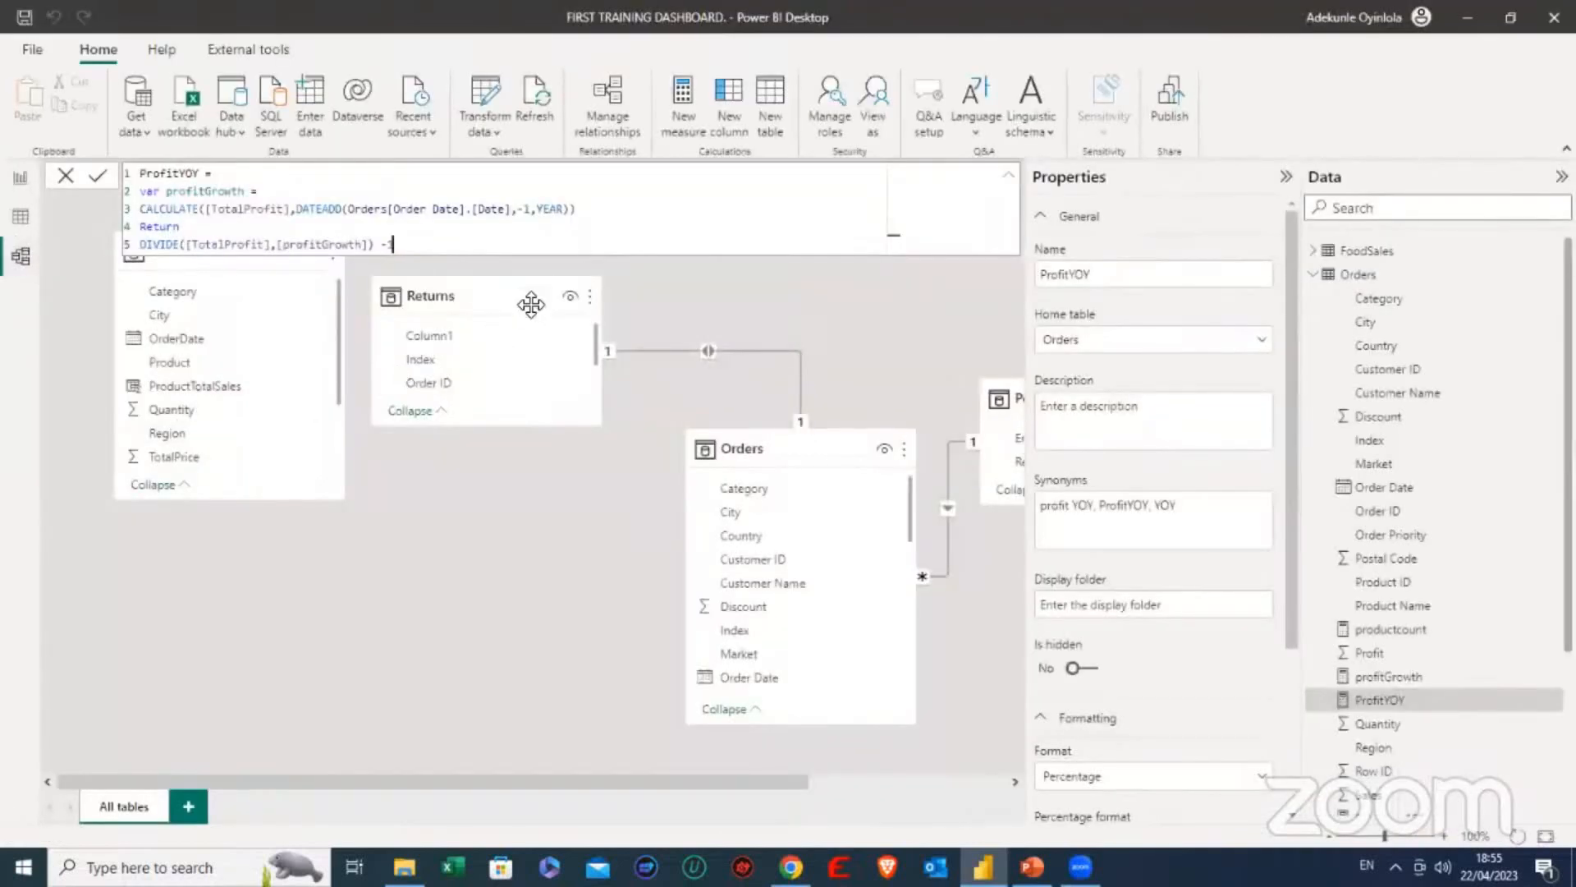
pyautogui.click(63, 176)
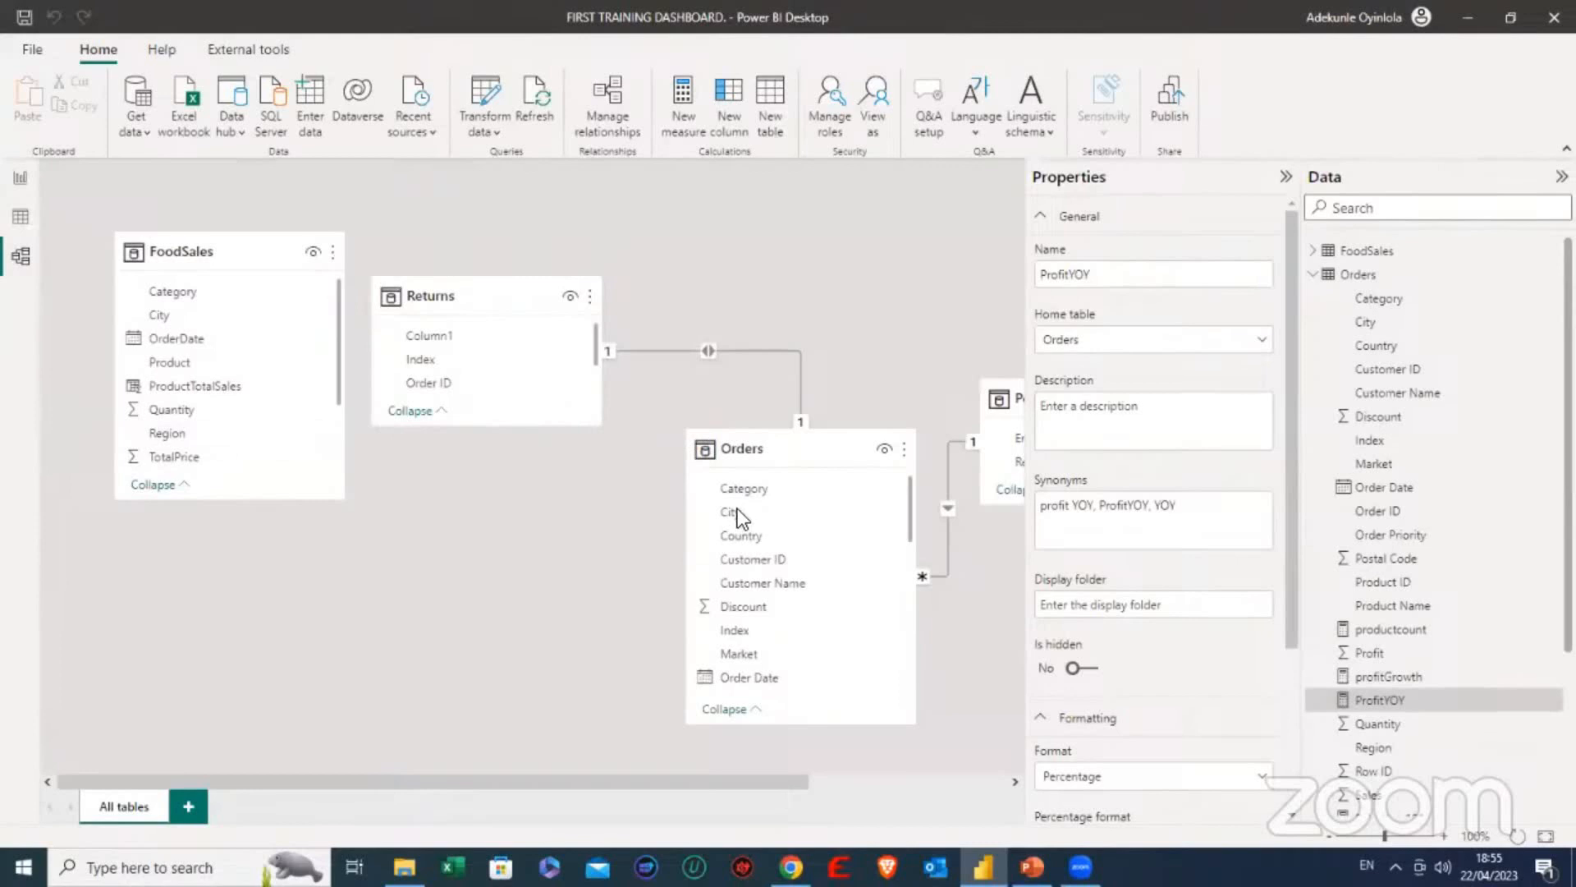
pyautogui.click(1285, 176)
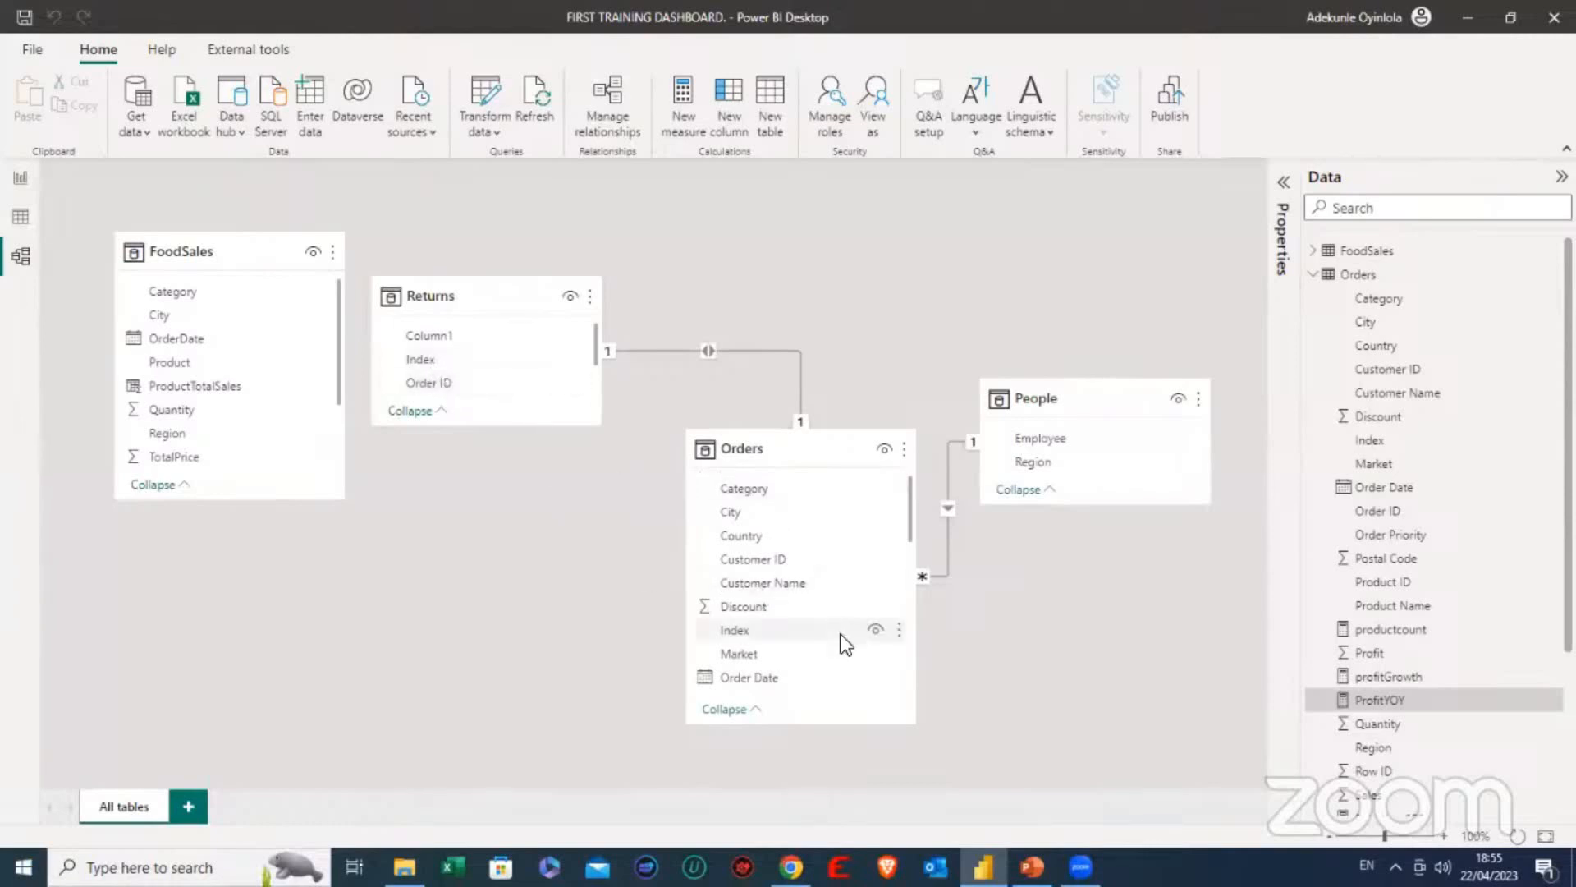
pyautogui.scroll(-2, 775, 573)
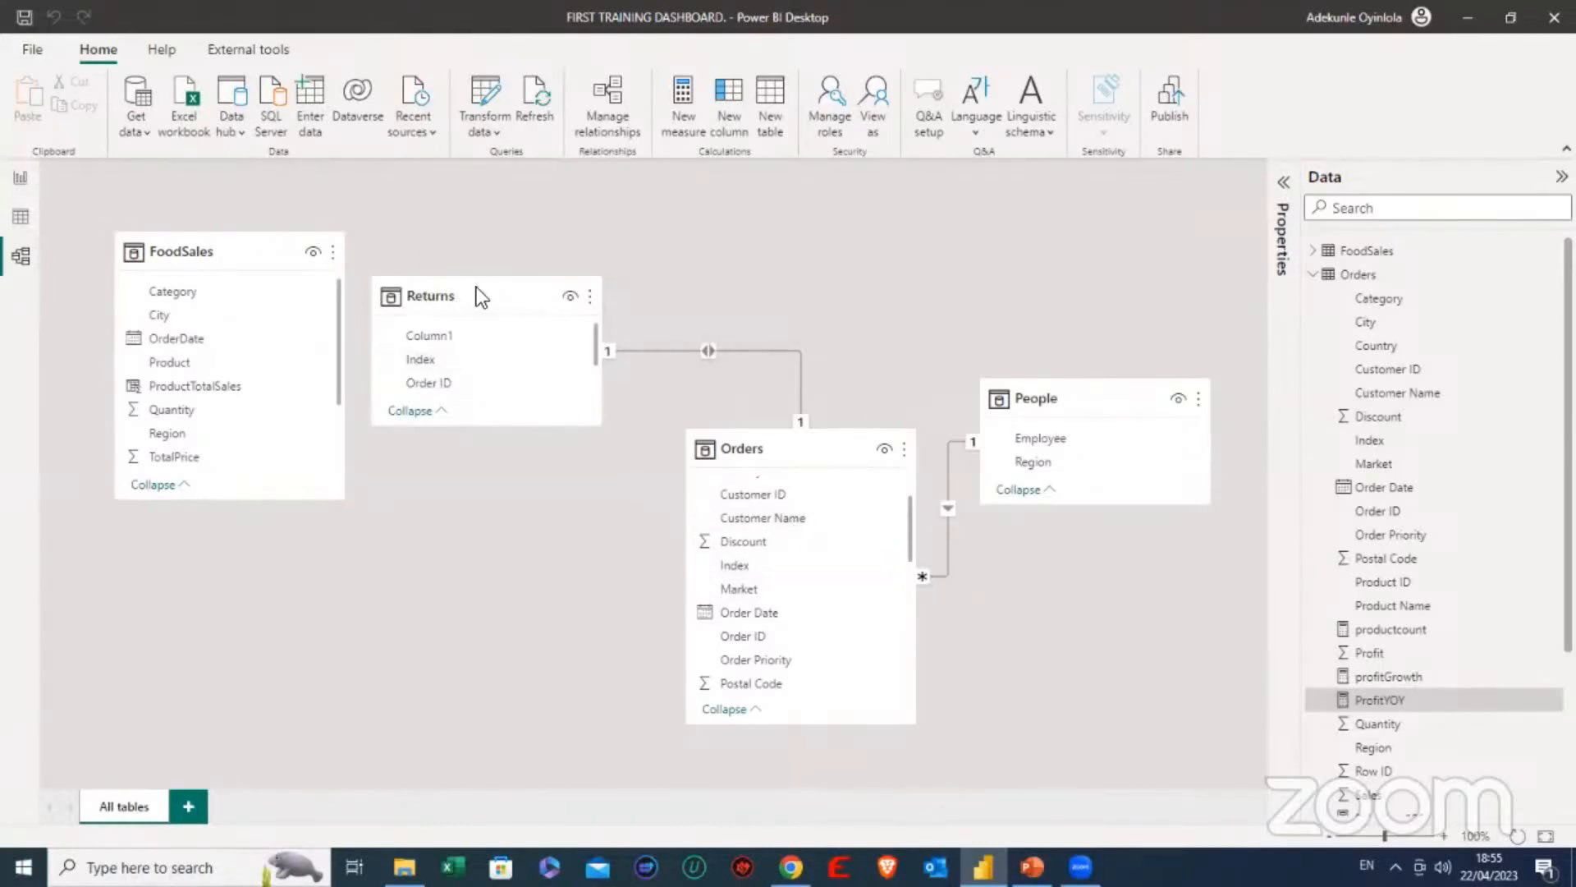
pyautogui.click(20, 177)
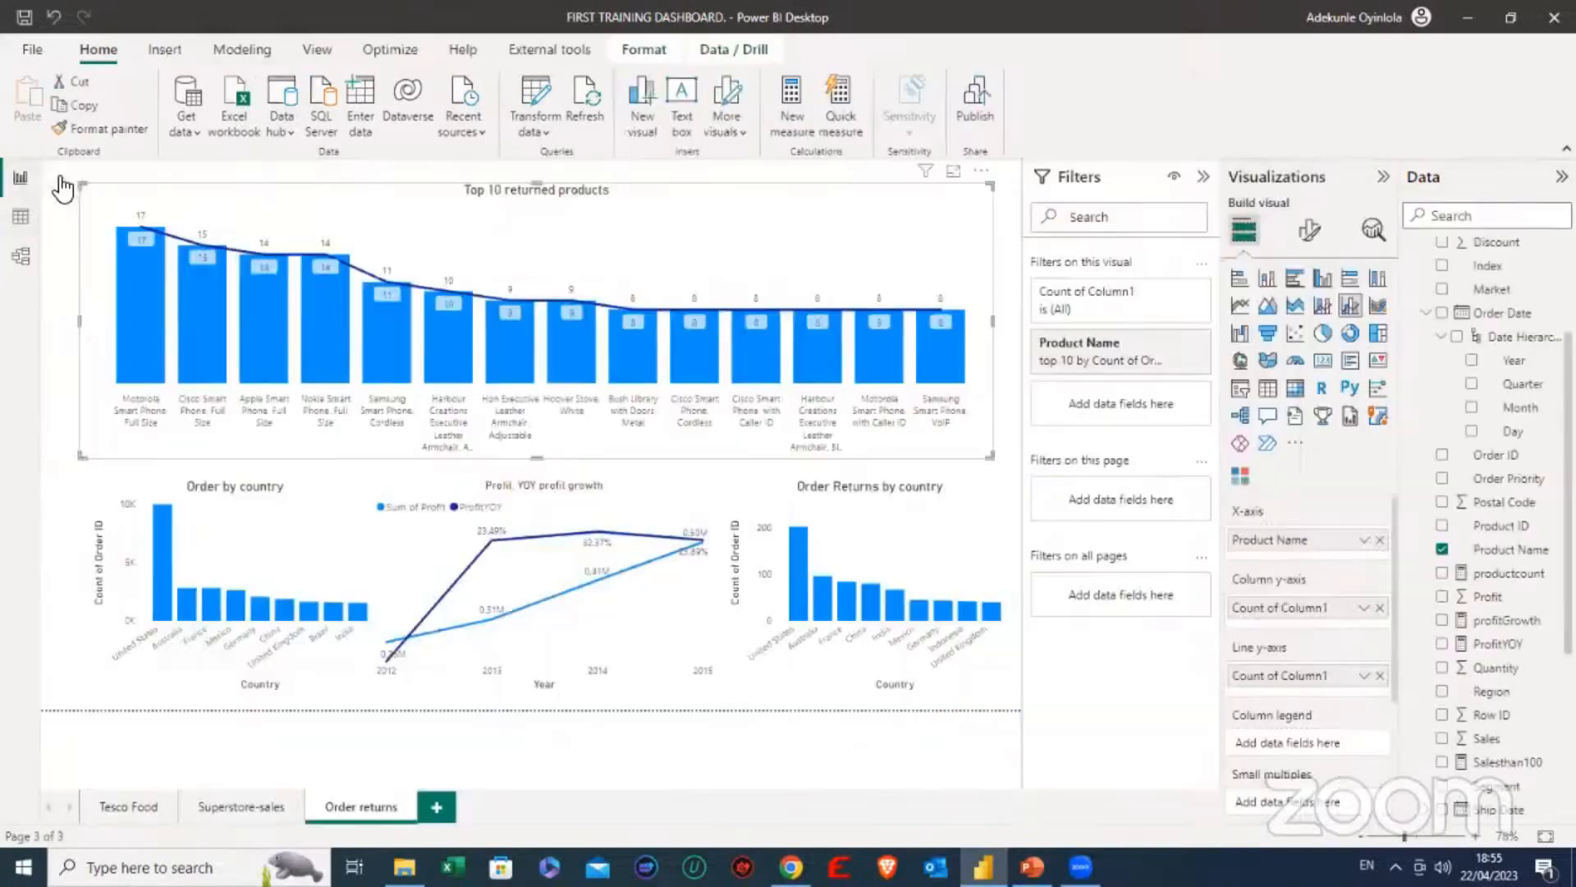
# - Open the report's queries in Power Query Editor and inspect the Index column at the end of the Orders query
pyautogui.click(543, 129)
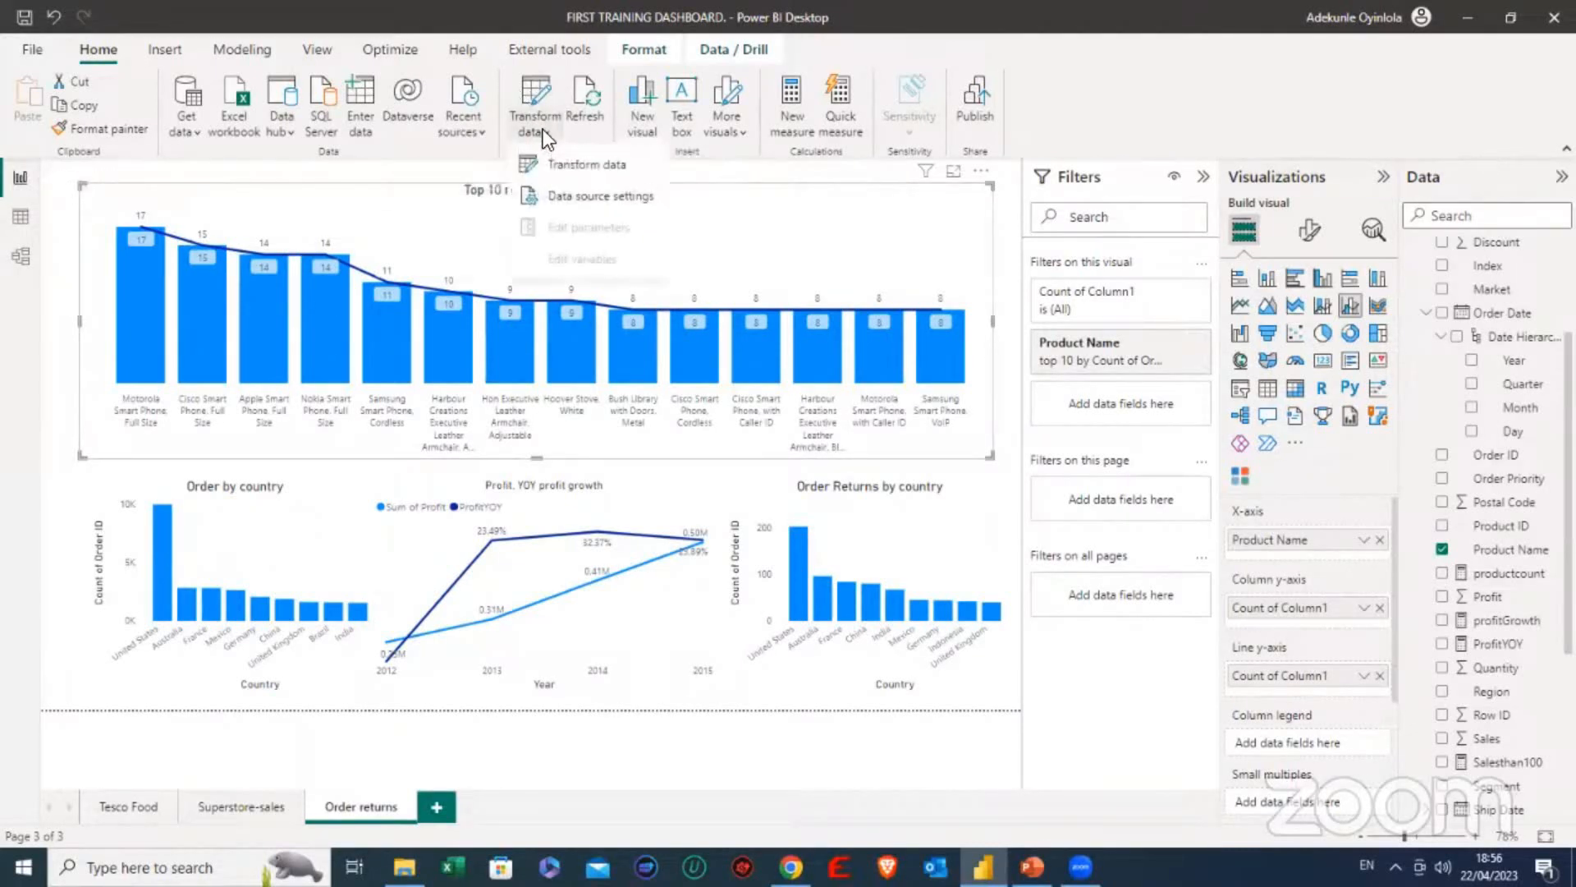
pyautogui.click(576, 163)
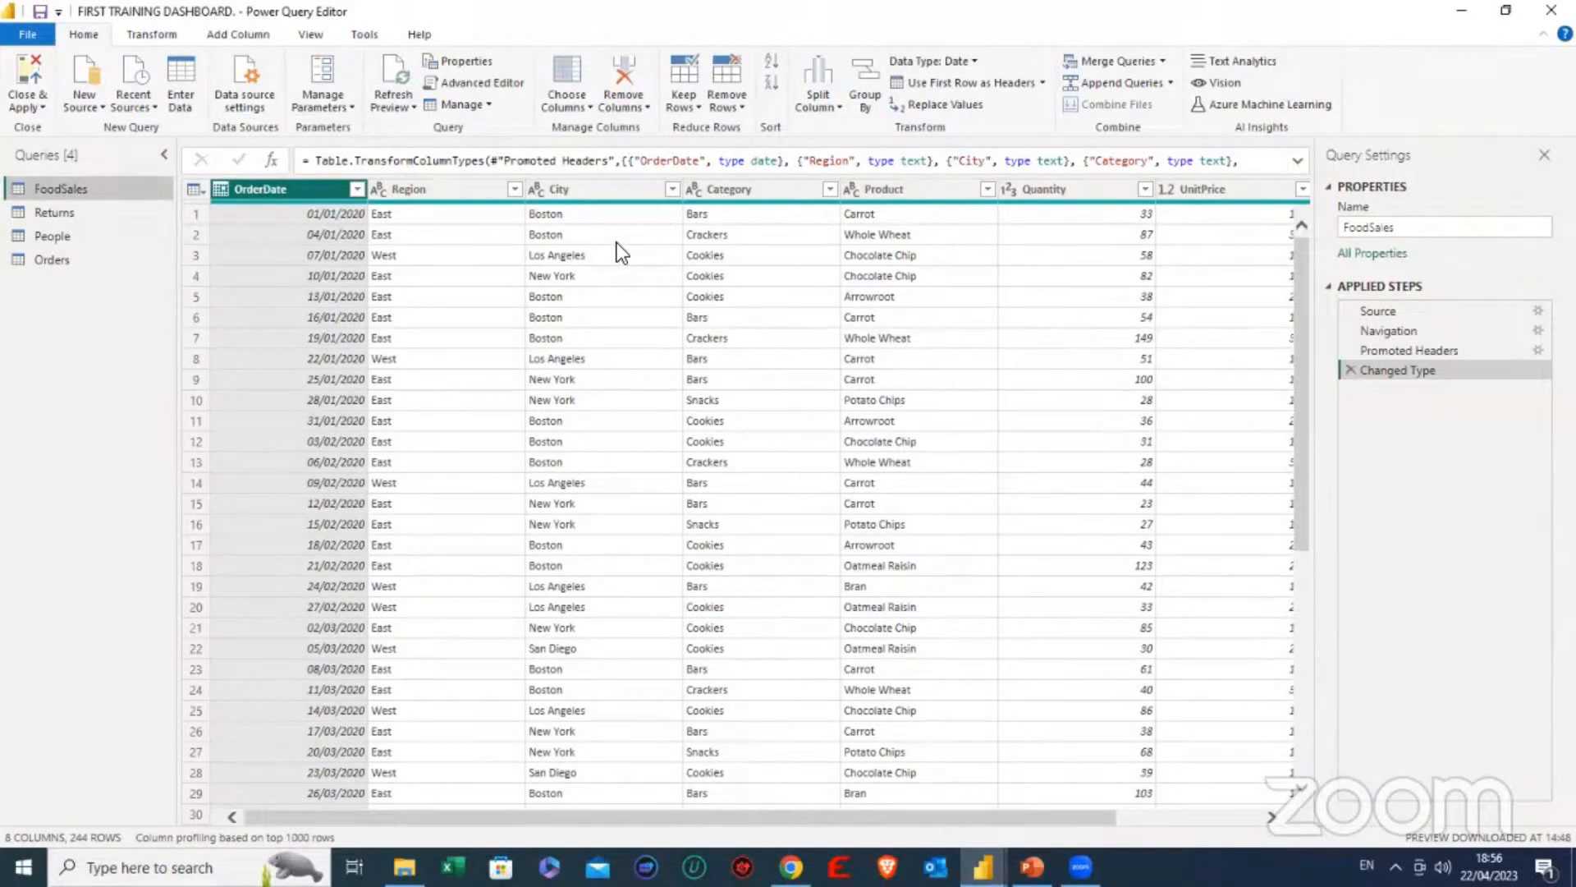
pyautogui.click(59, 261)
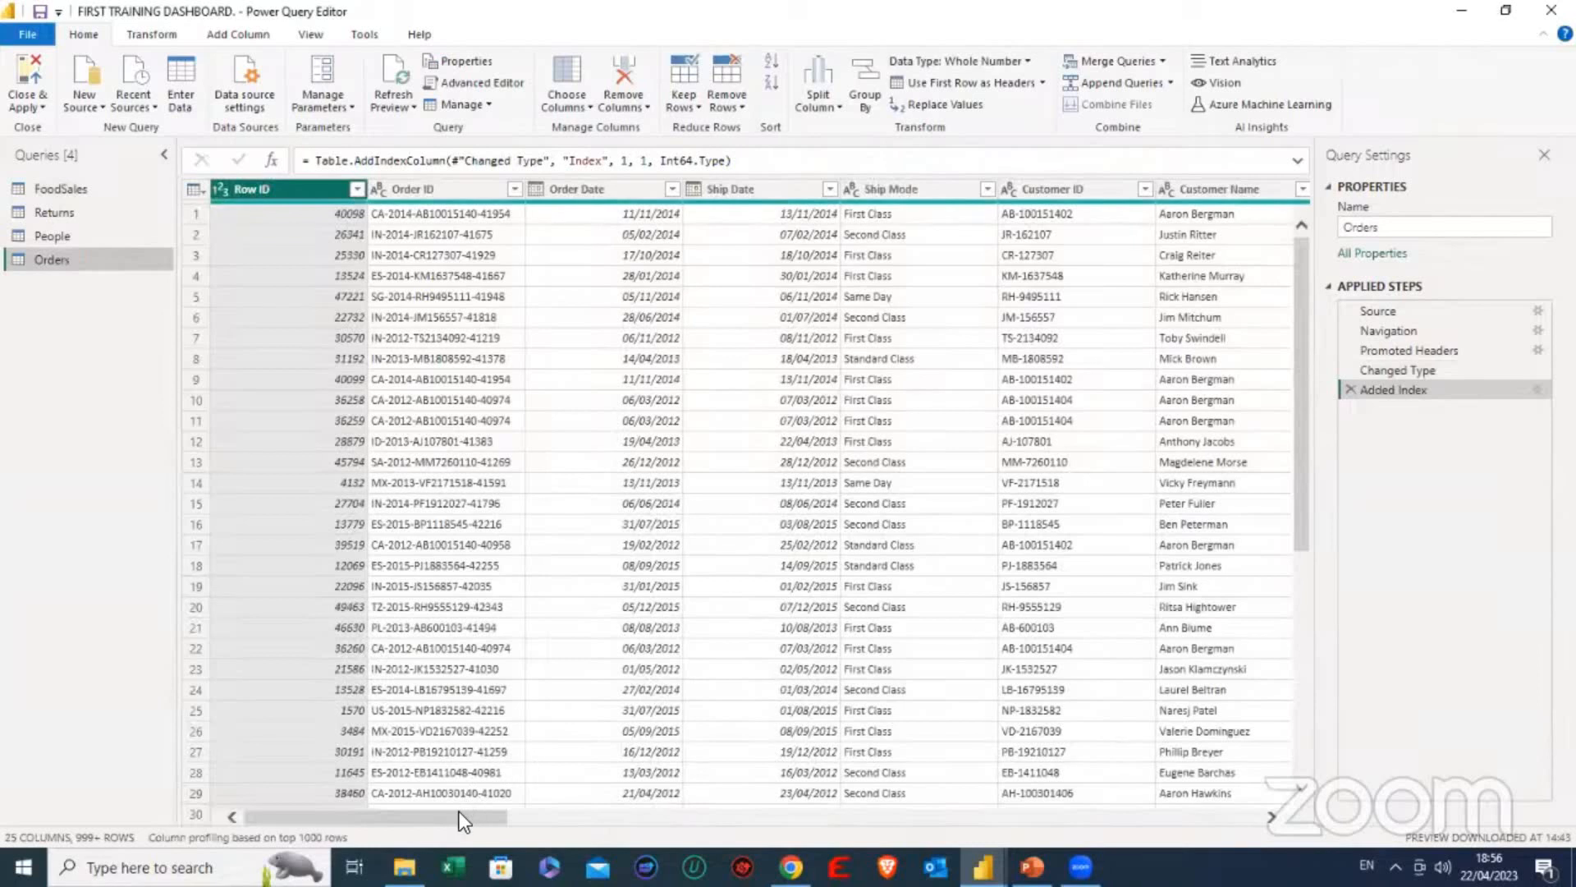
pyautogui.moveTo(459, 813); pyautogui.dragTo(764, 849)
pyautogui.moveTo(858, 836); pyautogui.dragTo(1280, 830)
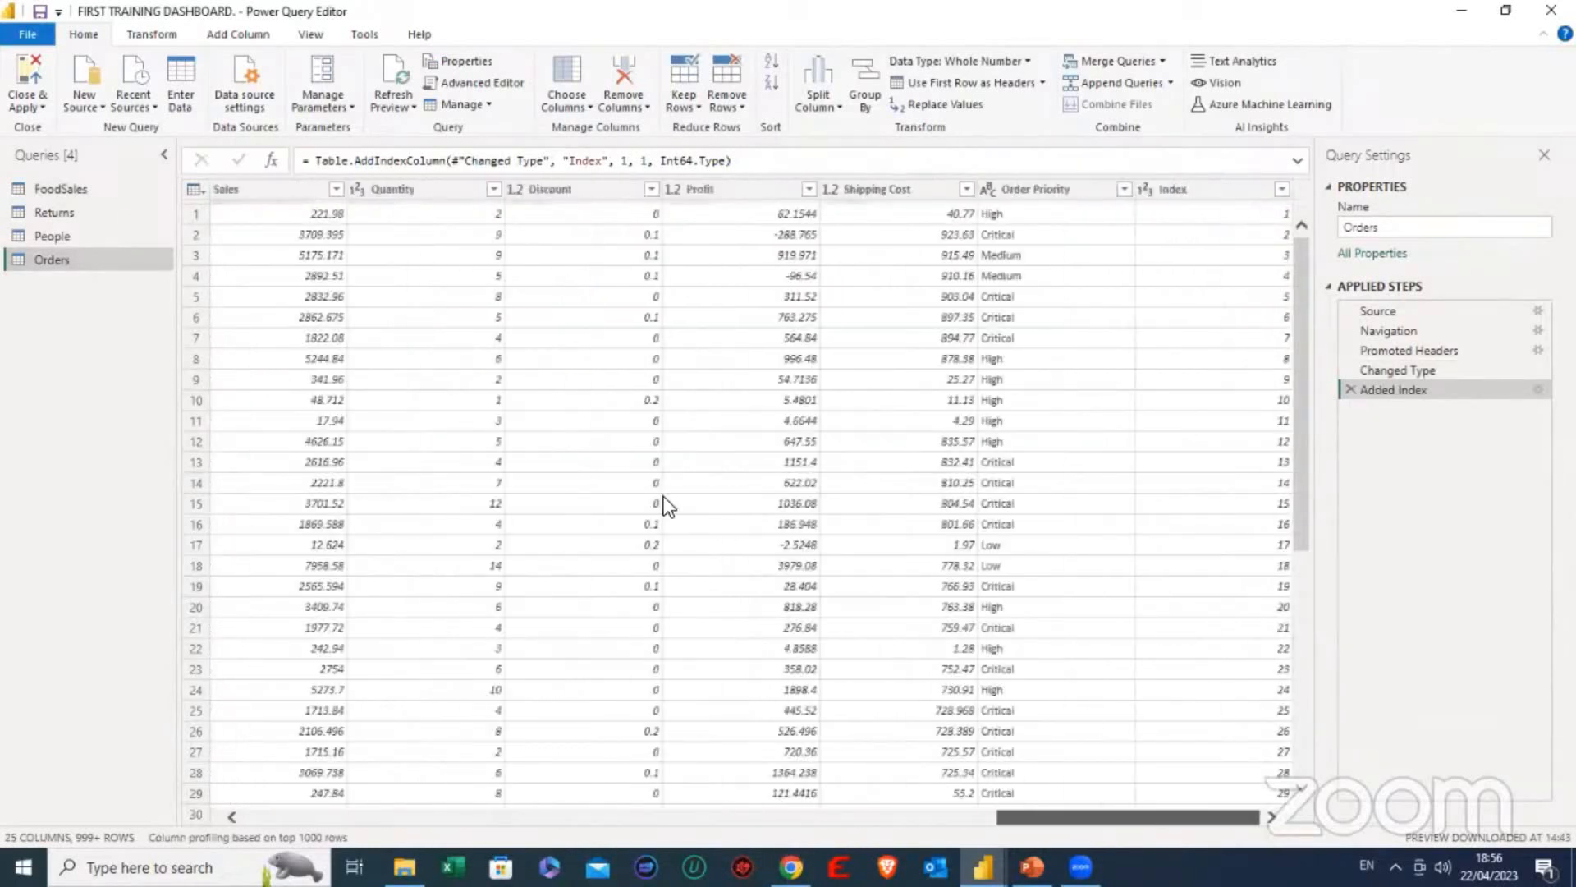
# - Add an index column starting from 1 to the Returns query
pyautogui.click(72, 213)
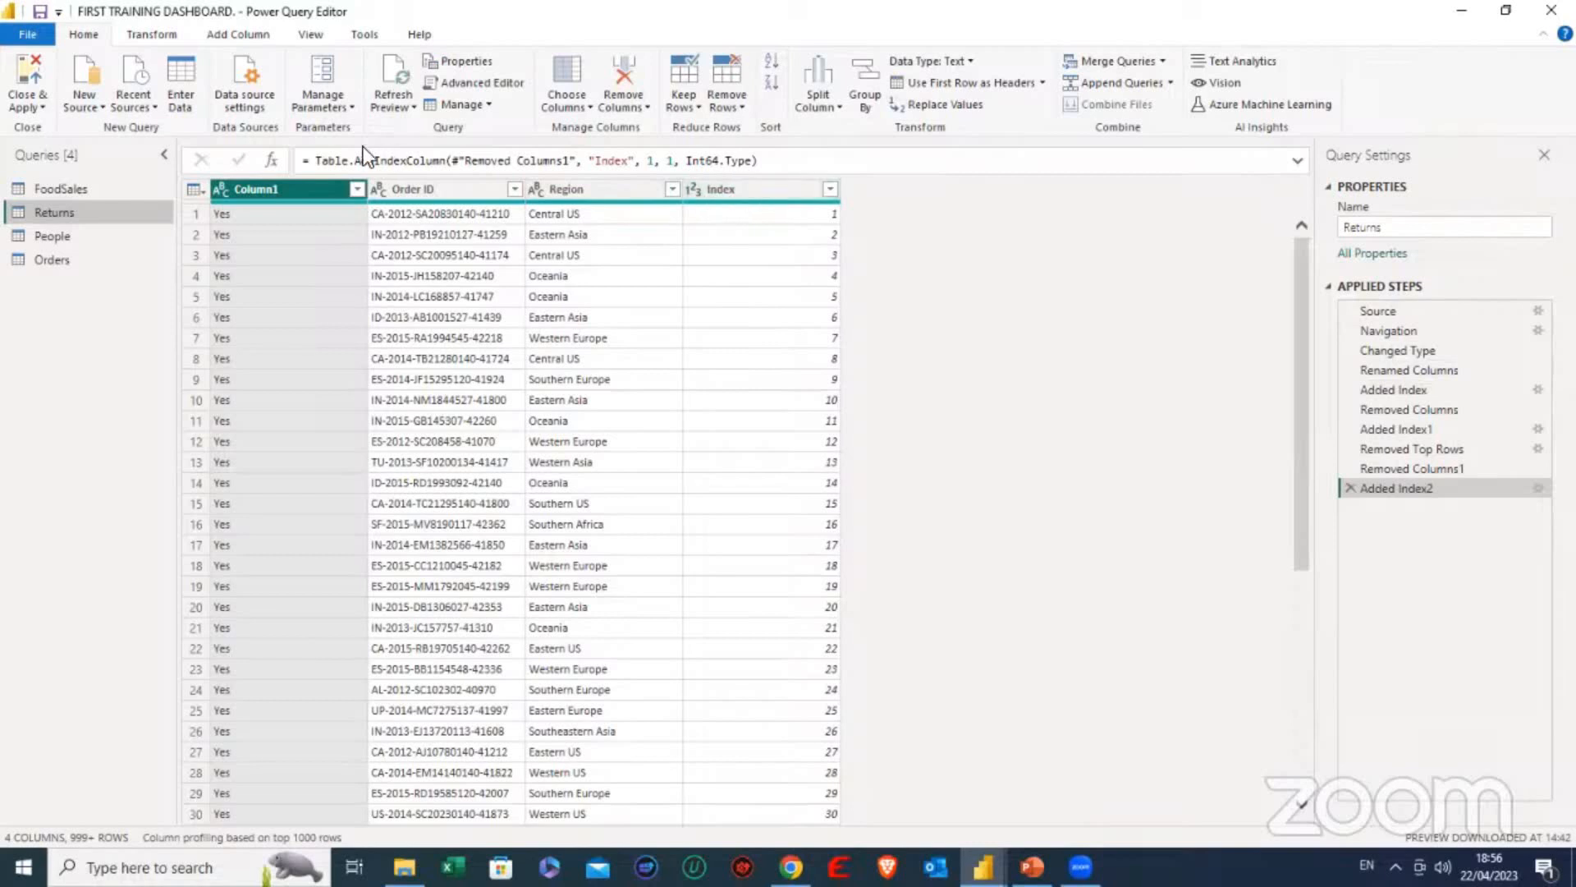
pyautogui.click(243, 35)
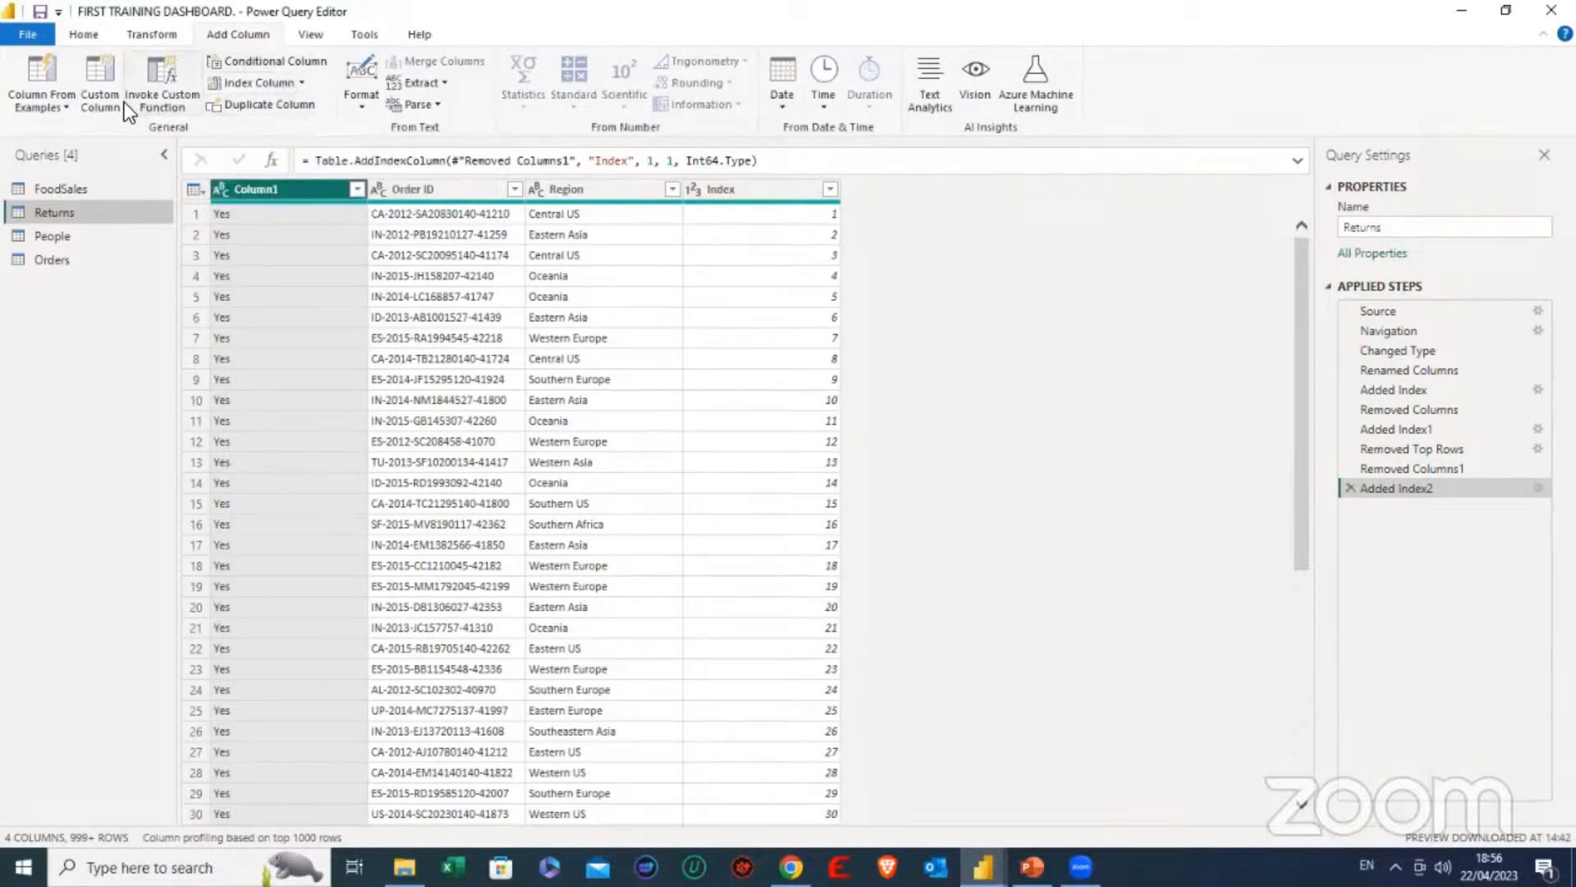
pyautogui.click(302, 82)
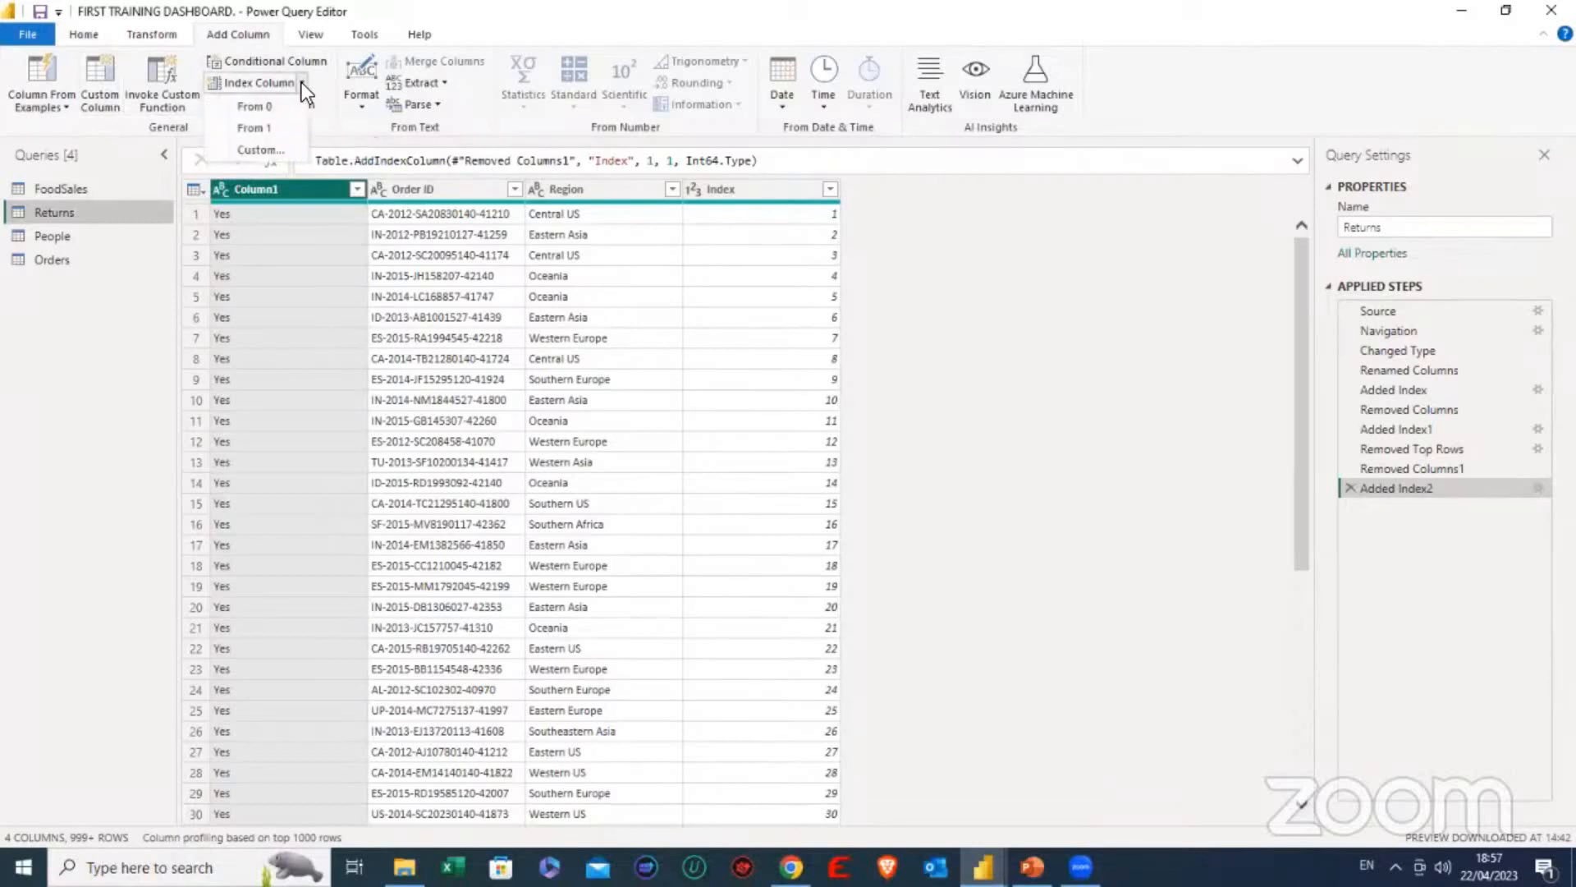
pyautogui.click(264, 127)
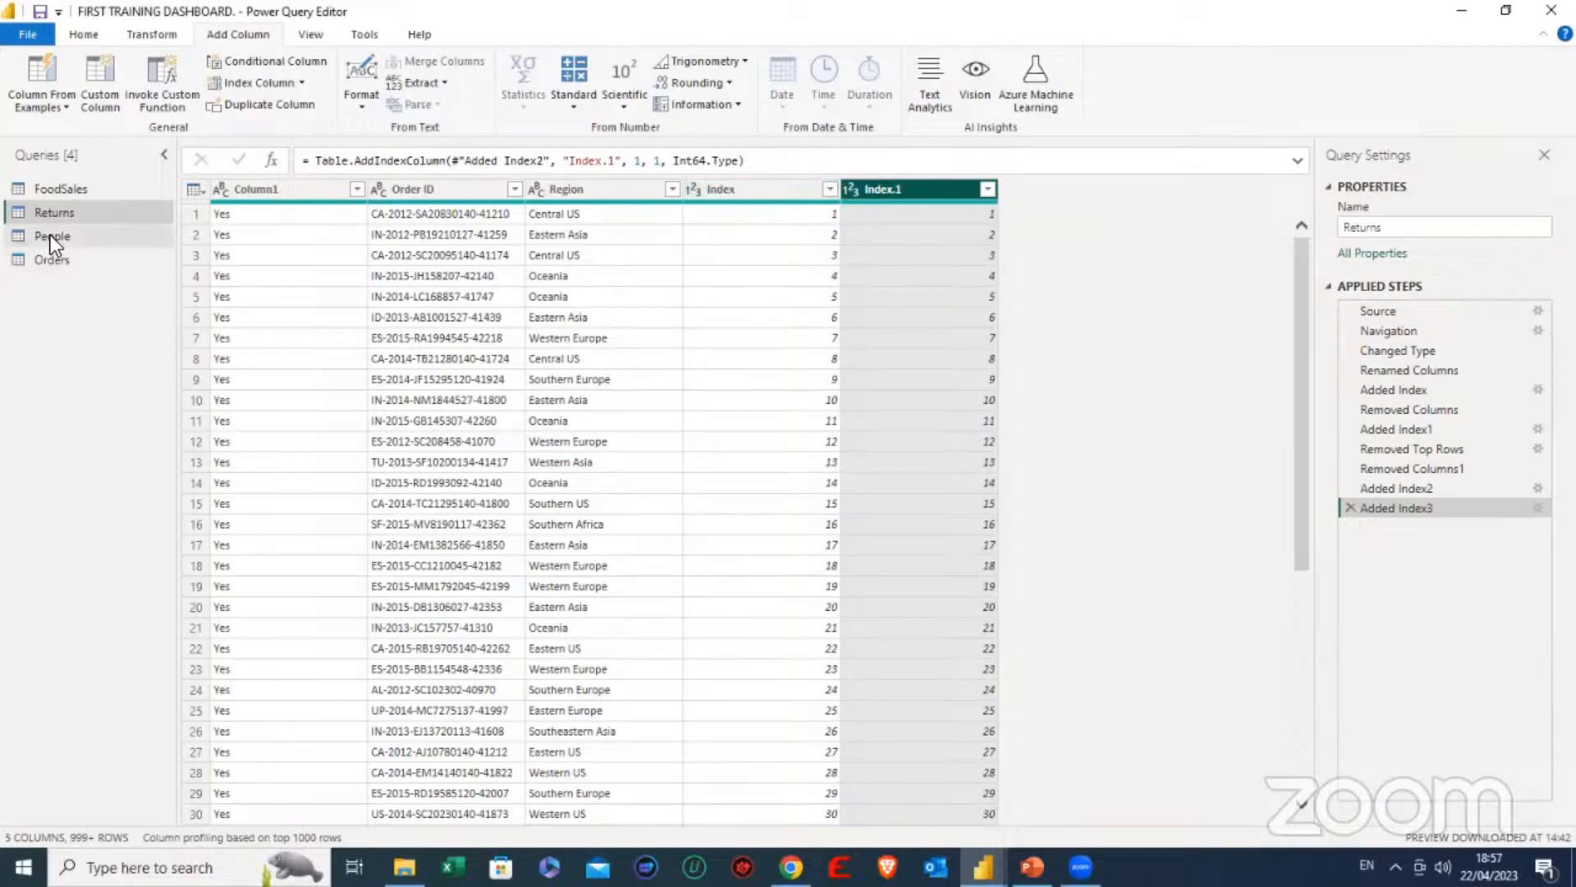
# - Add an index column starting from 1 to the Orders query
pyautogui.click(56, 258)
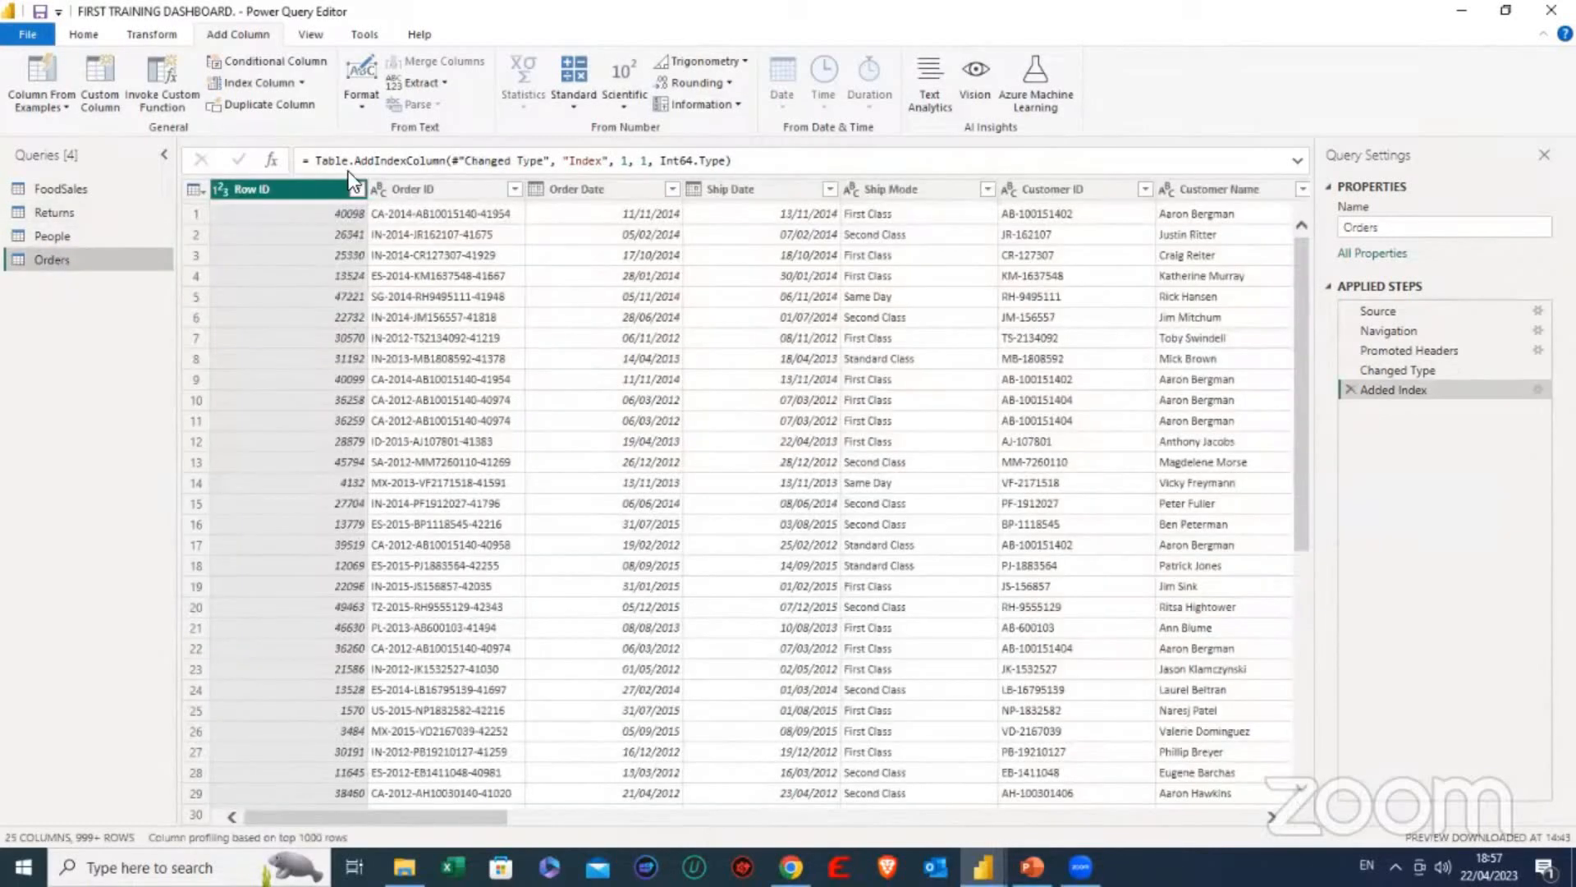
pyautogui.click(300, 82)
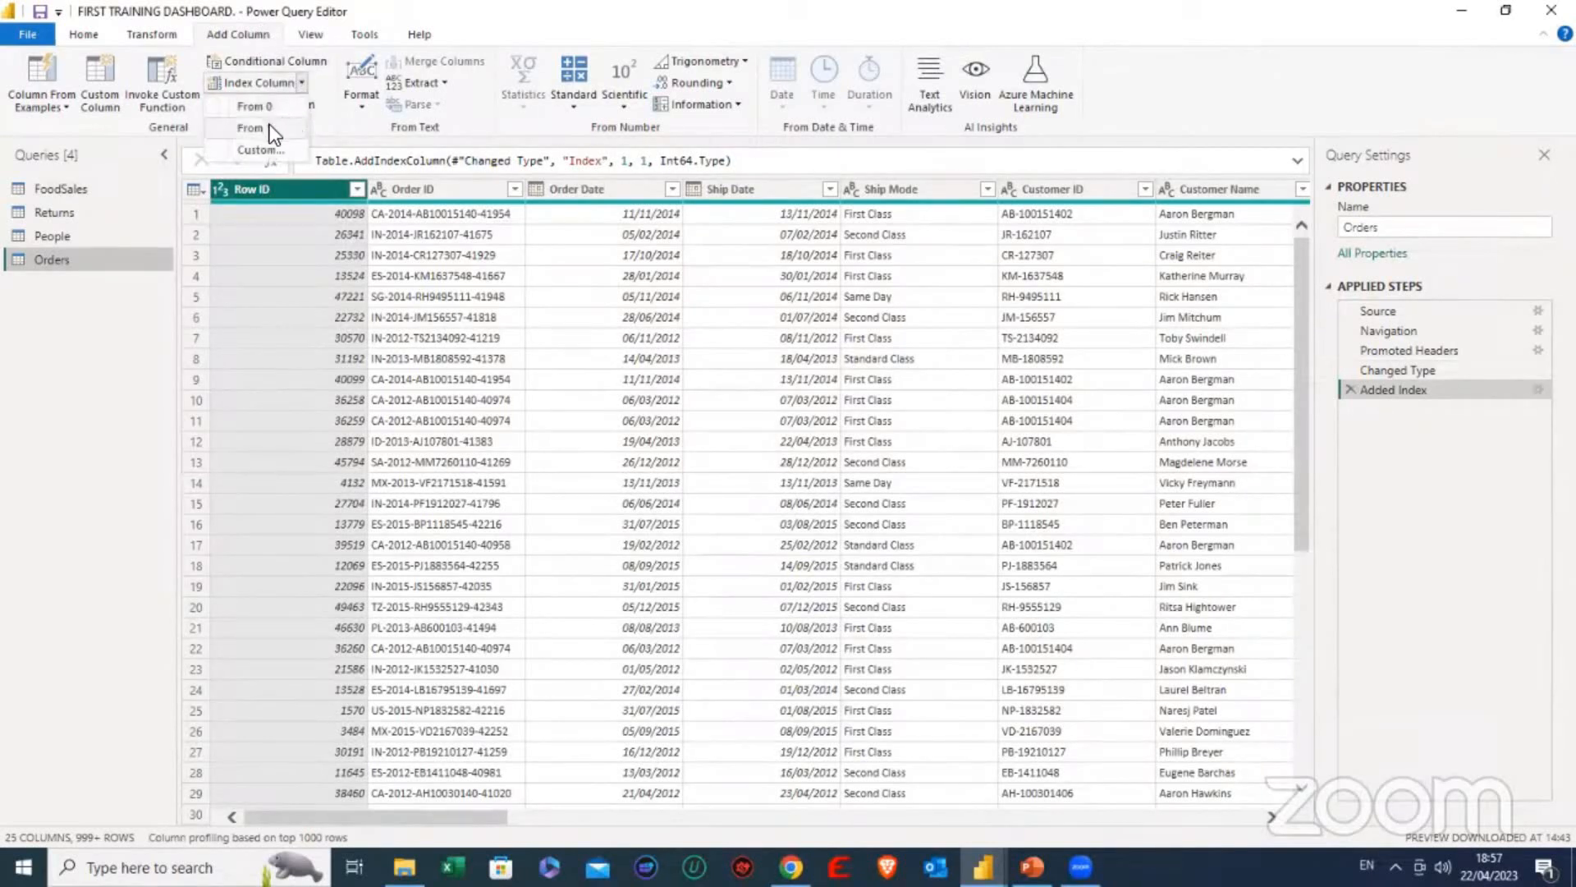
pyautogui.click(269, 128)
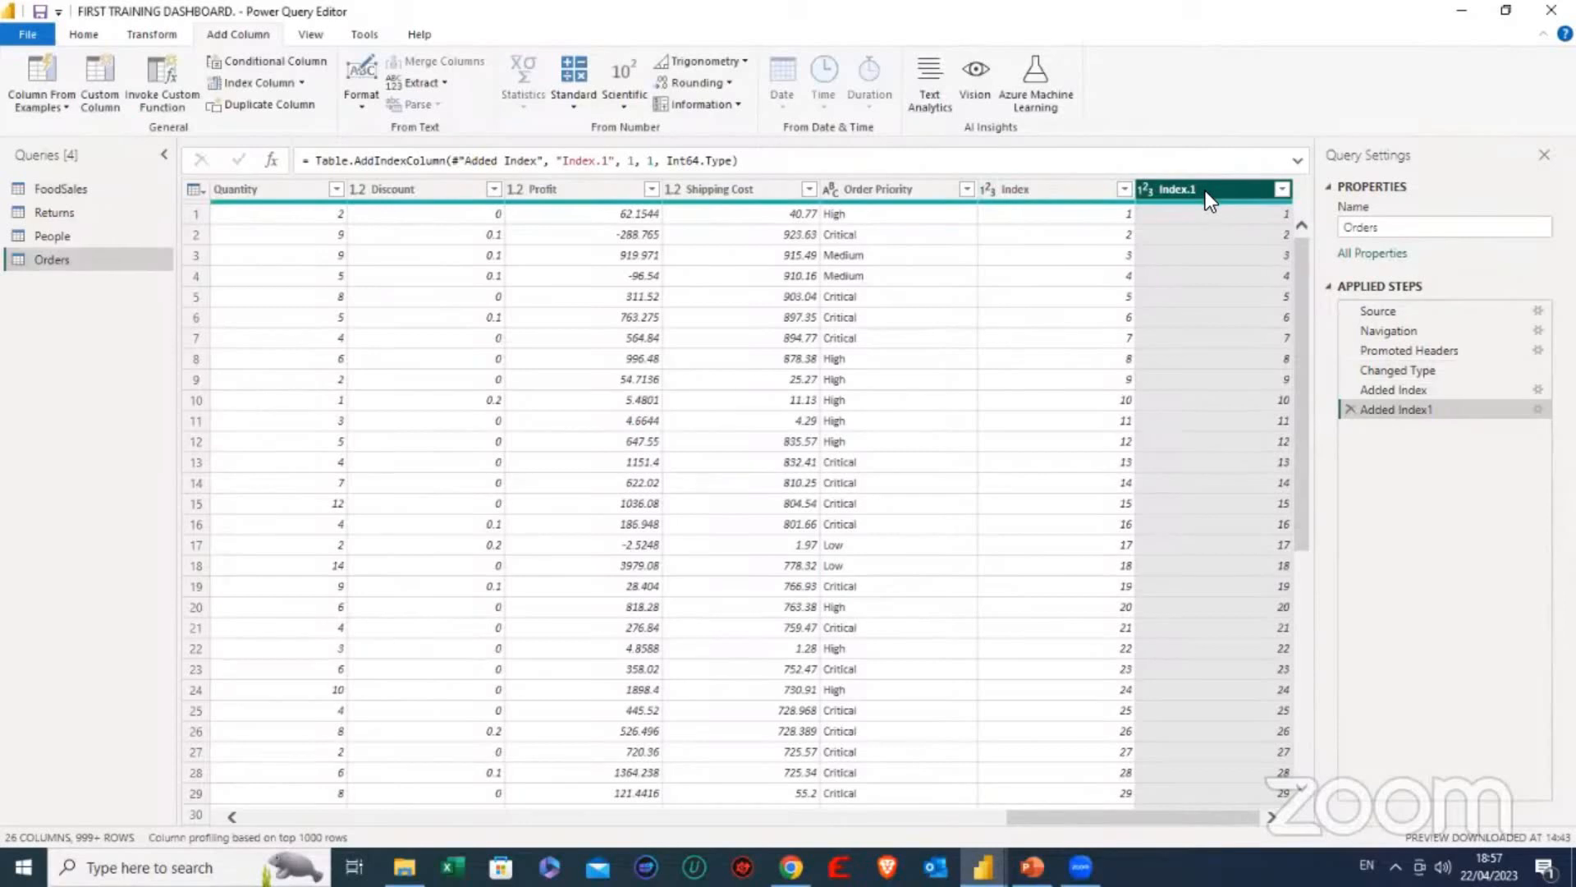
# - Compare the values of the Index and Index.1 columns in the Orders query and in the Returns query
pyautogui.click(1013, 185)
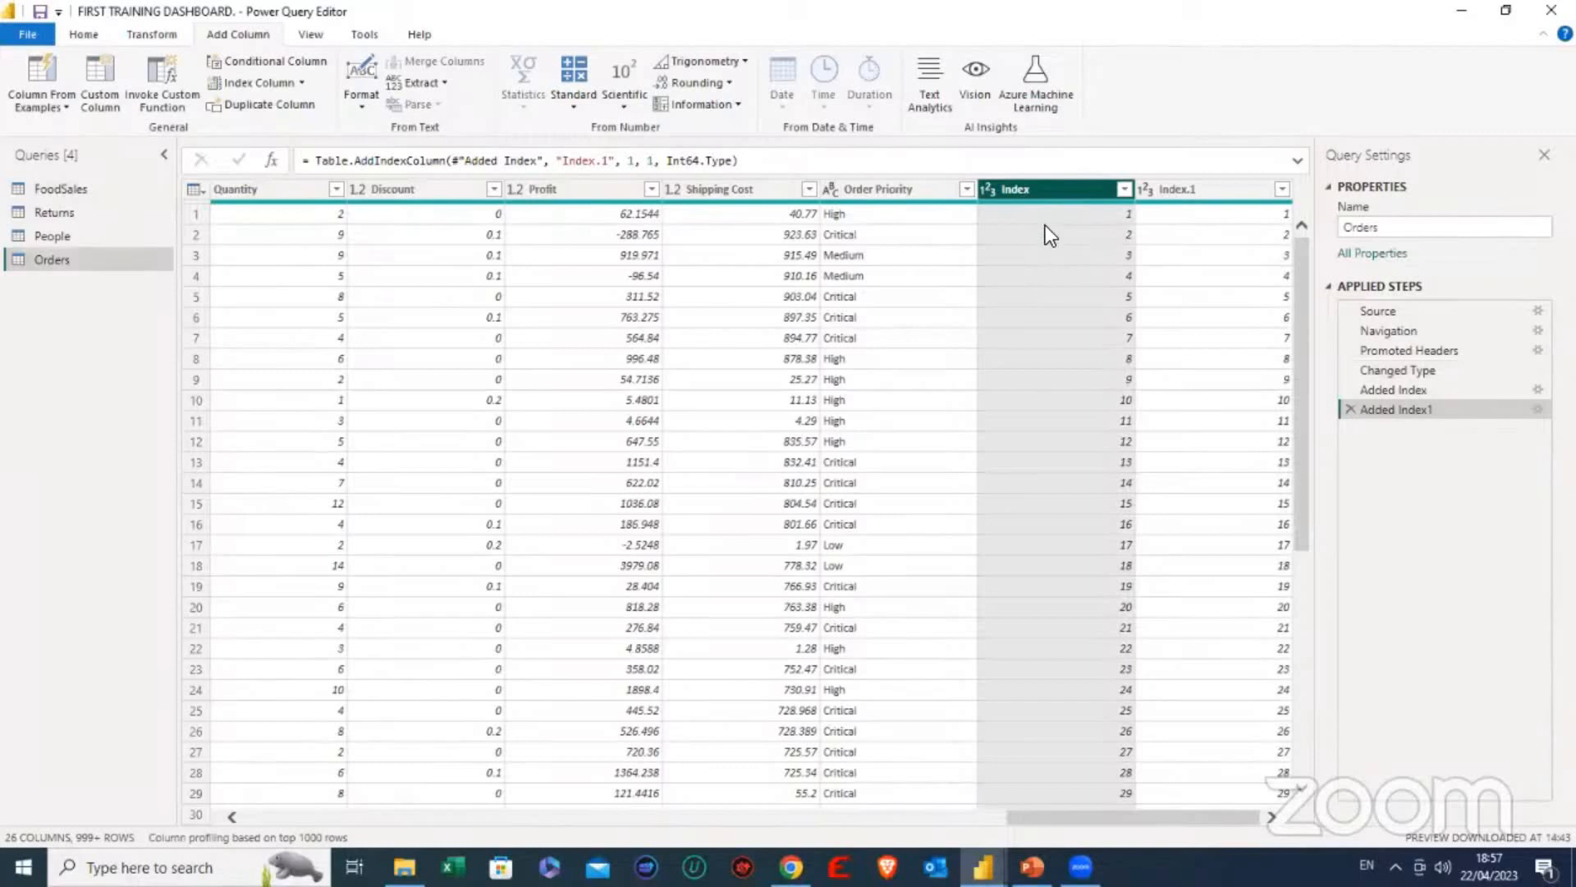
pyautogui.scroll(-20, 1044, 260)
pyautogui.scroll(3, 1040, 271)
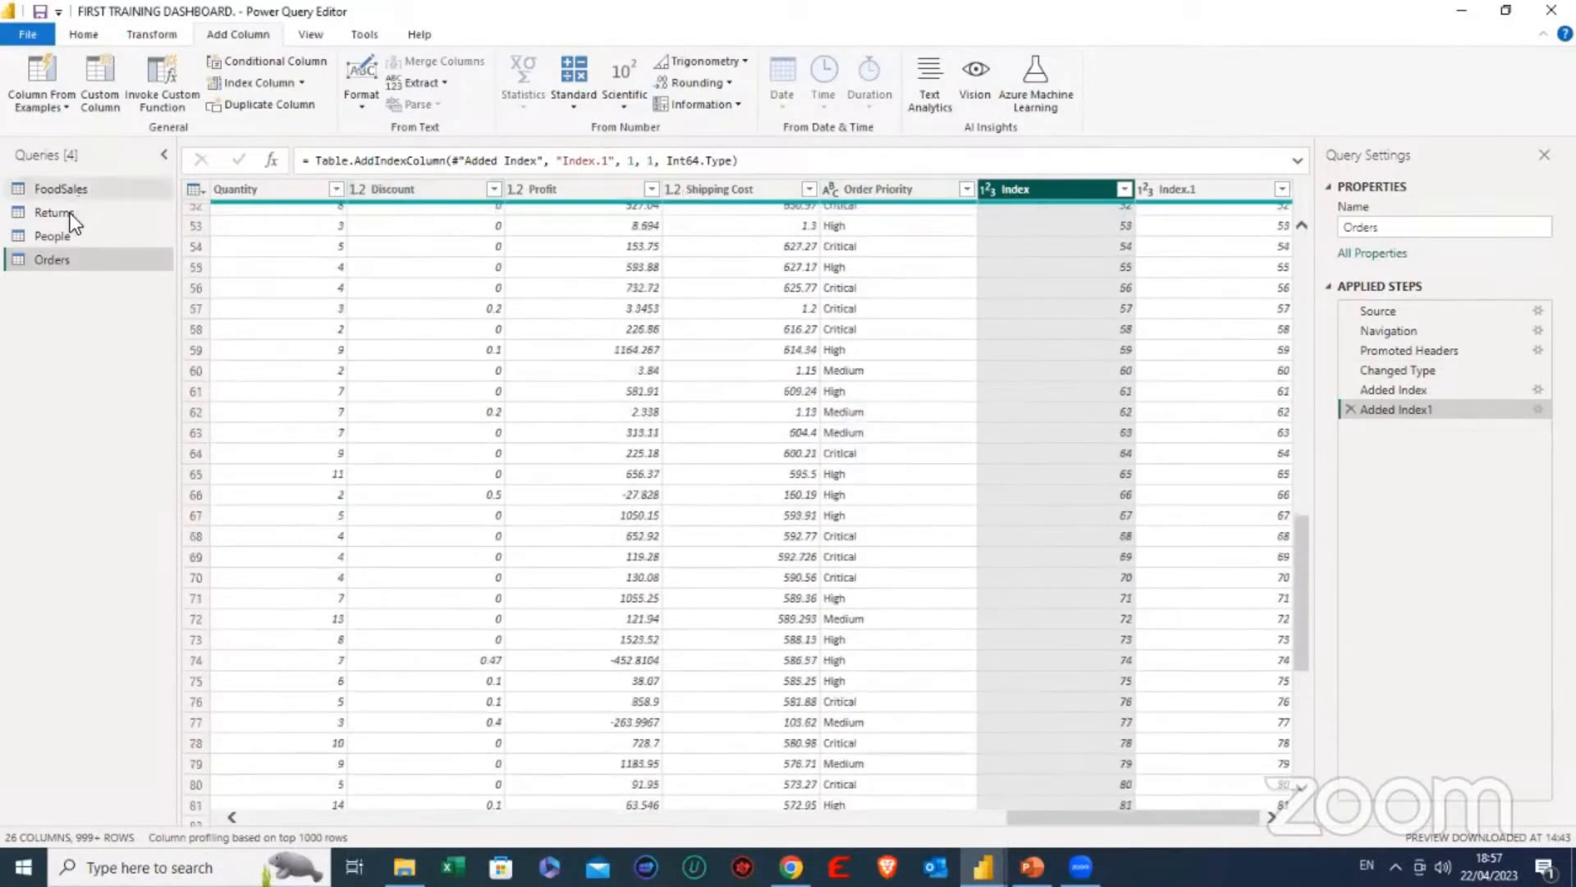
pyautogui.click(72, 210)
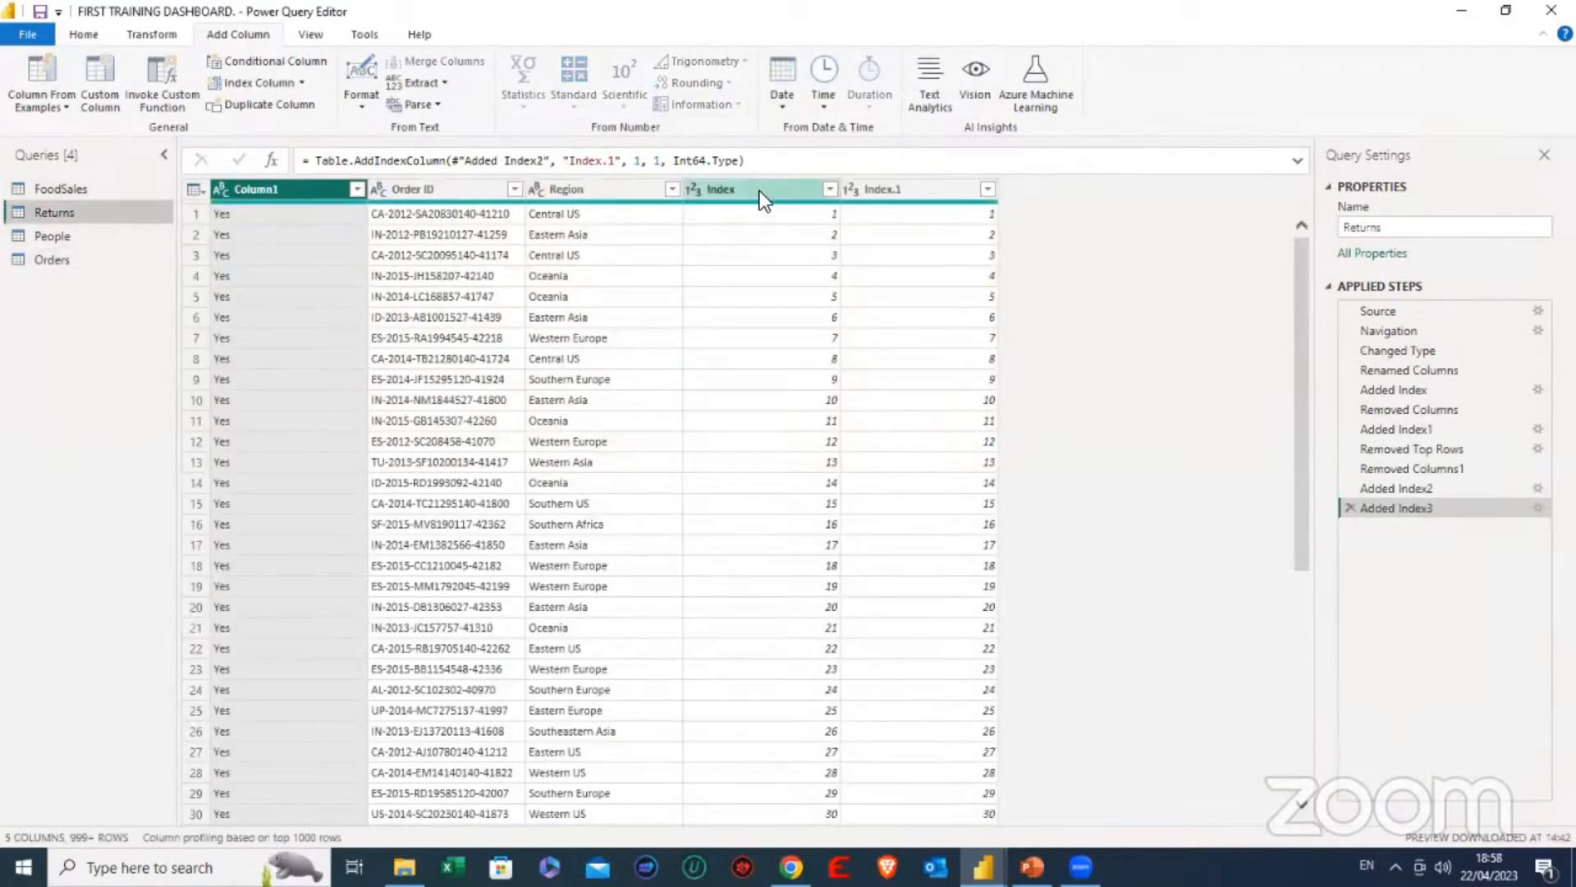
pyautogui.scroll(-15, 762, 262)
pyautogui.scroll(15, 755, 246)
pyautogui.scroll(-5, 751, 210)
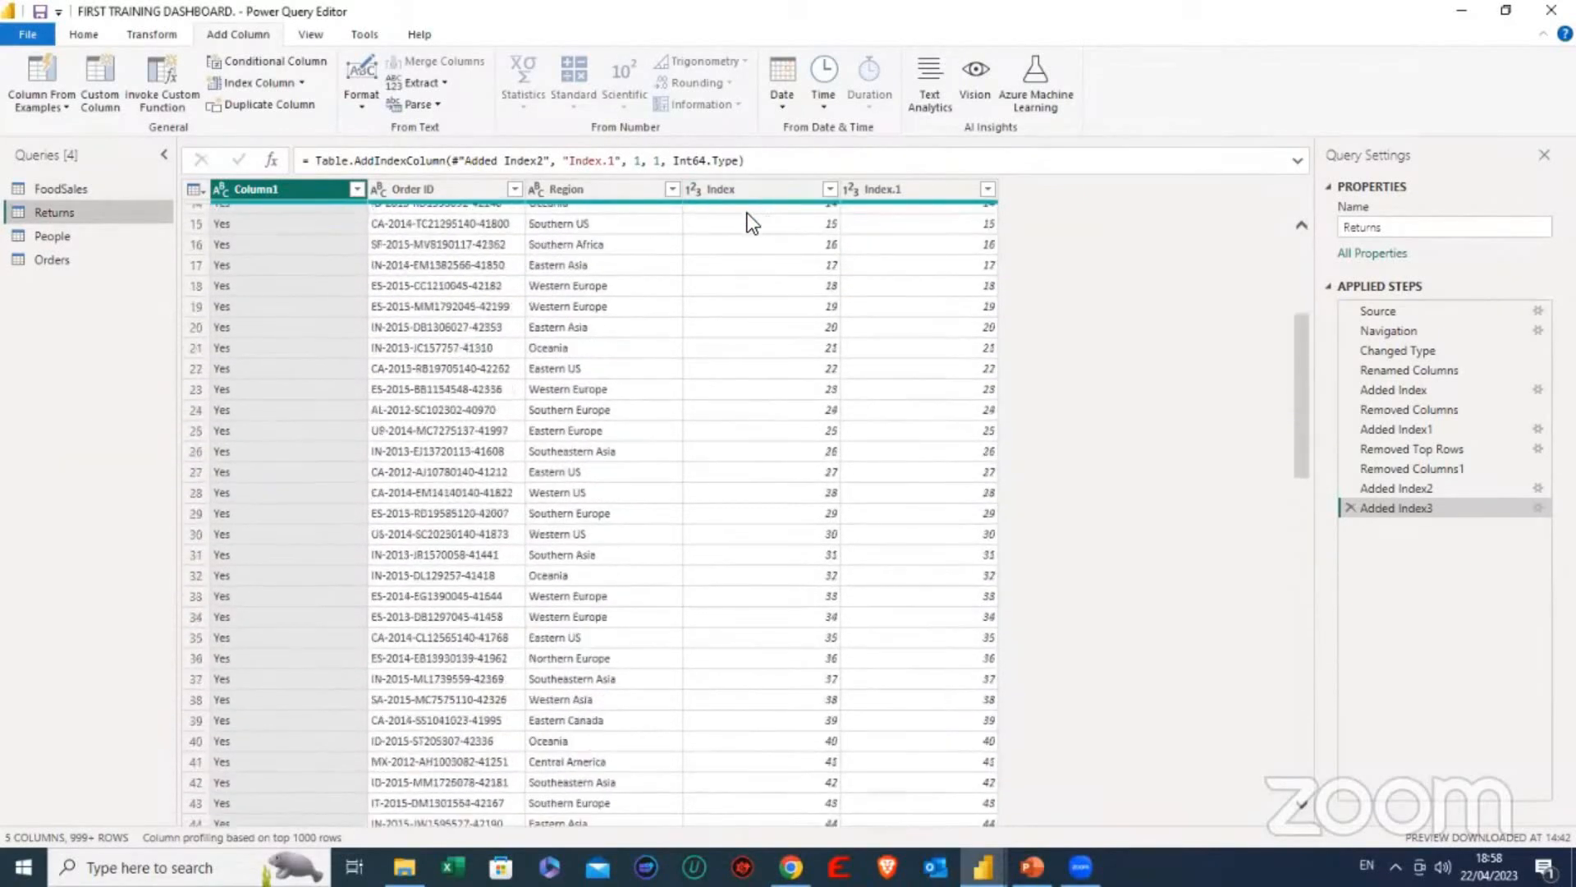
pyautogui.scroll(5, 746, 208)
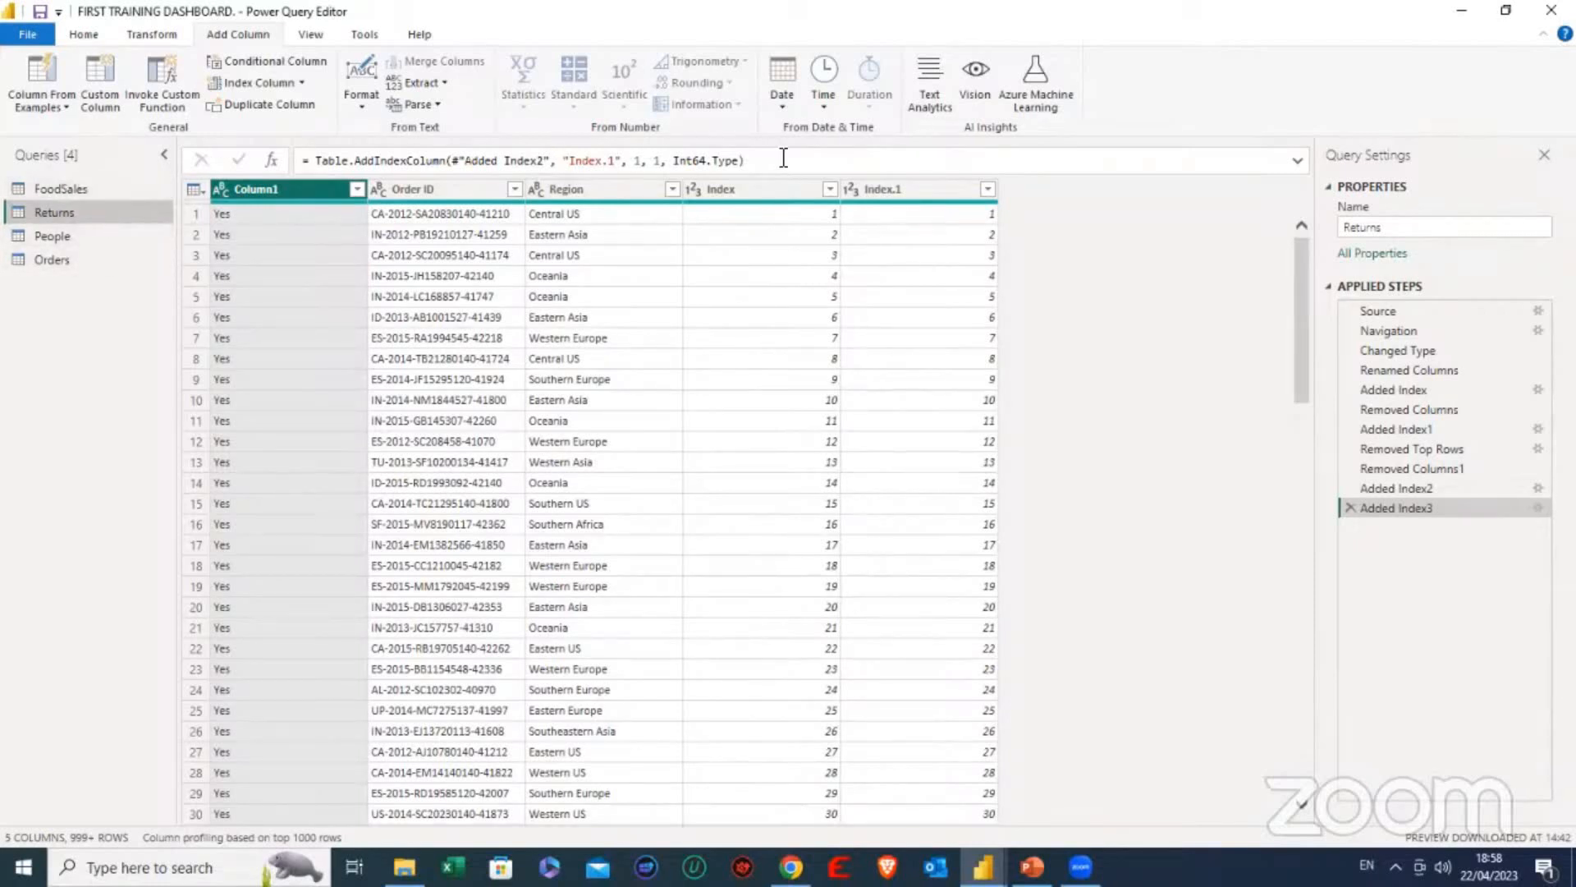
# - Remove the duplicate Index.1 column from the Returns query
pyautogui.click(893, 194)
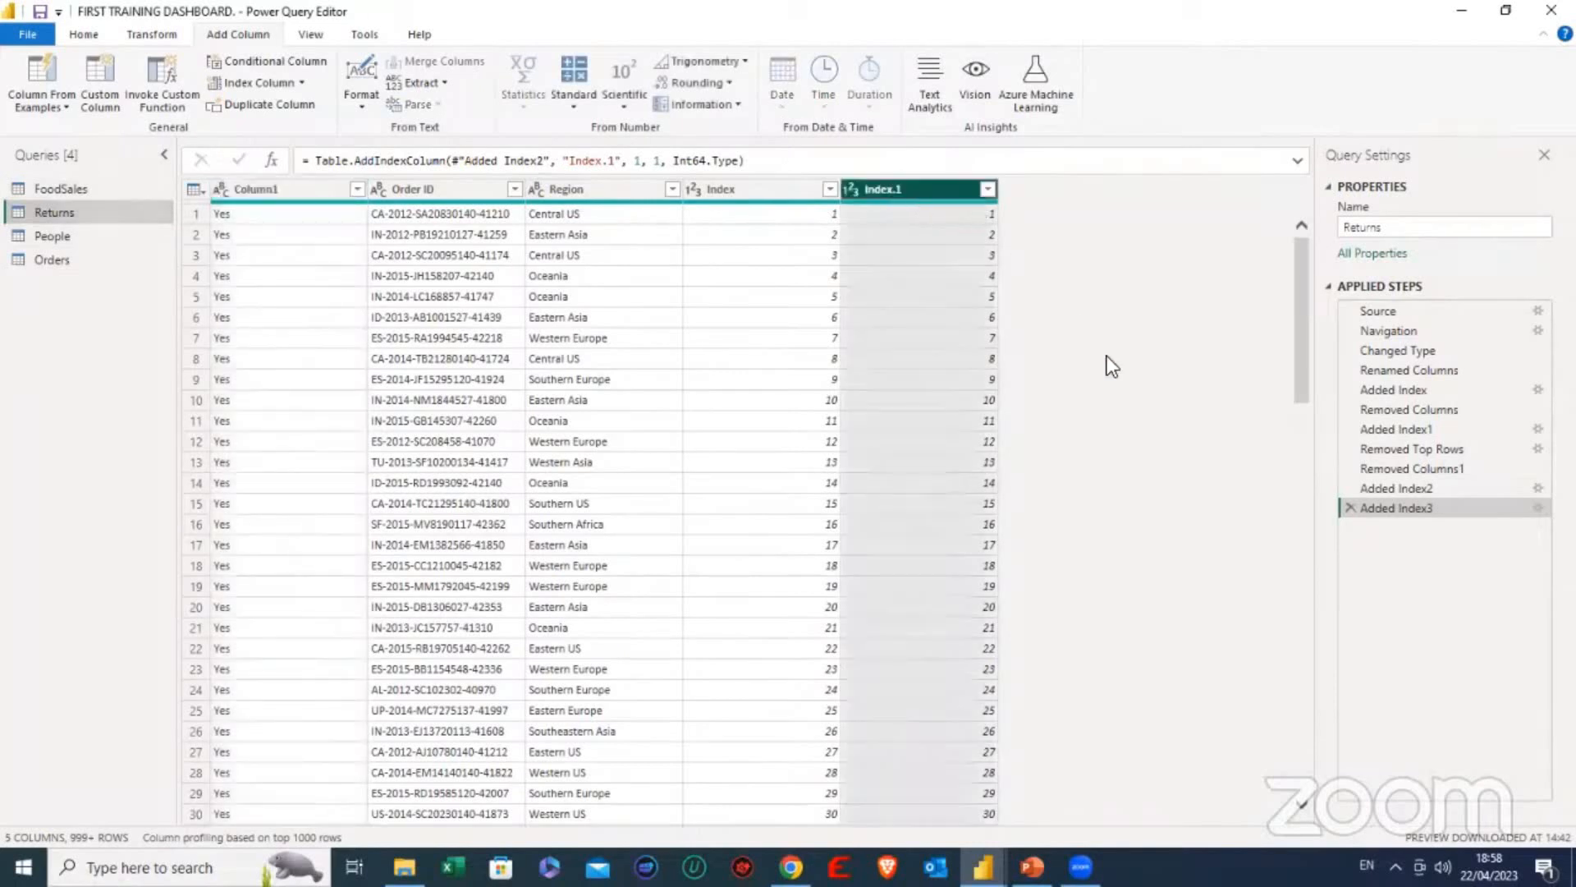
pyautogui.rightClick(908, 189)
pyautogui.press('Escape')
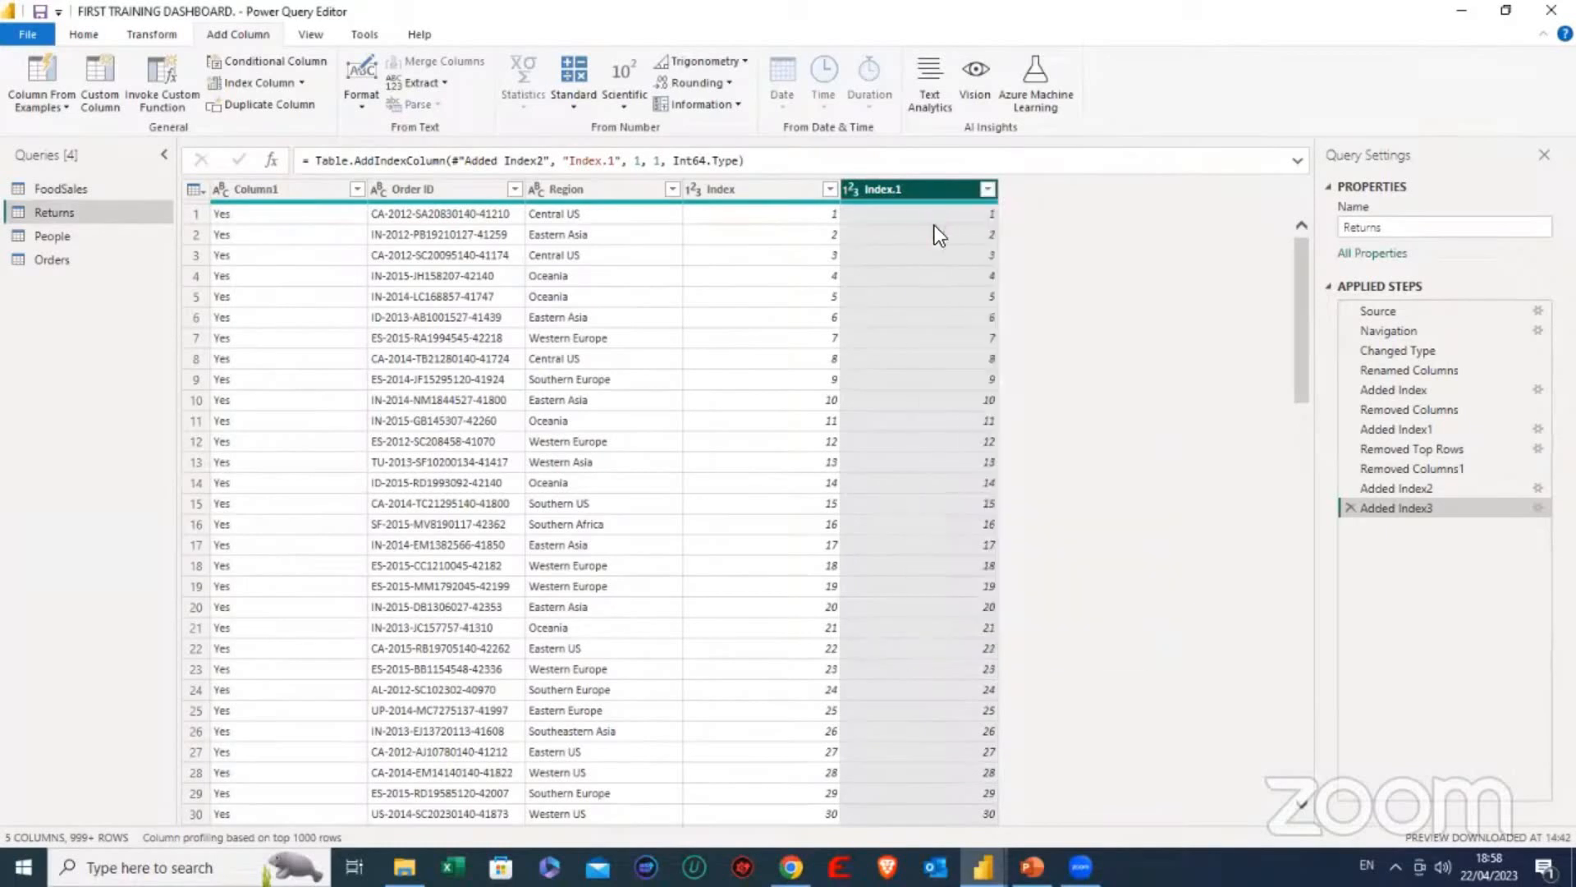
pyautogui.press('Delete')
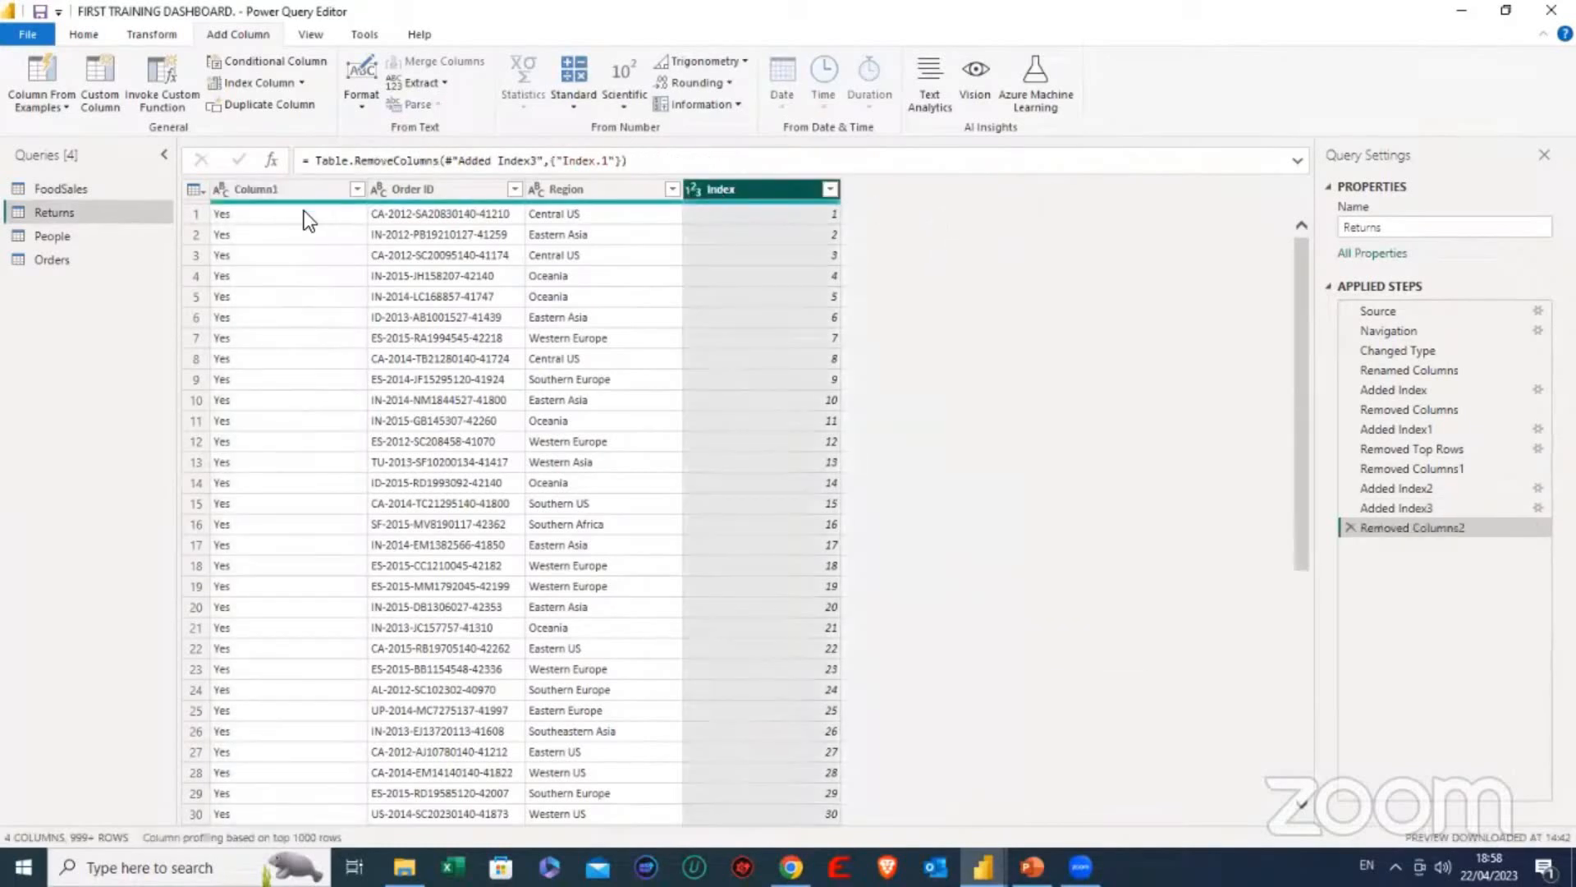
# - Remove the duplicate Index.1 column from the Orders query
pyautogui.click(90, 263)
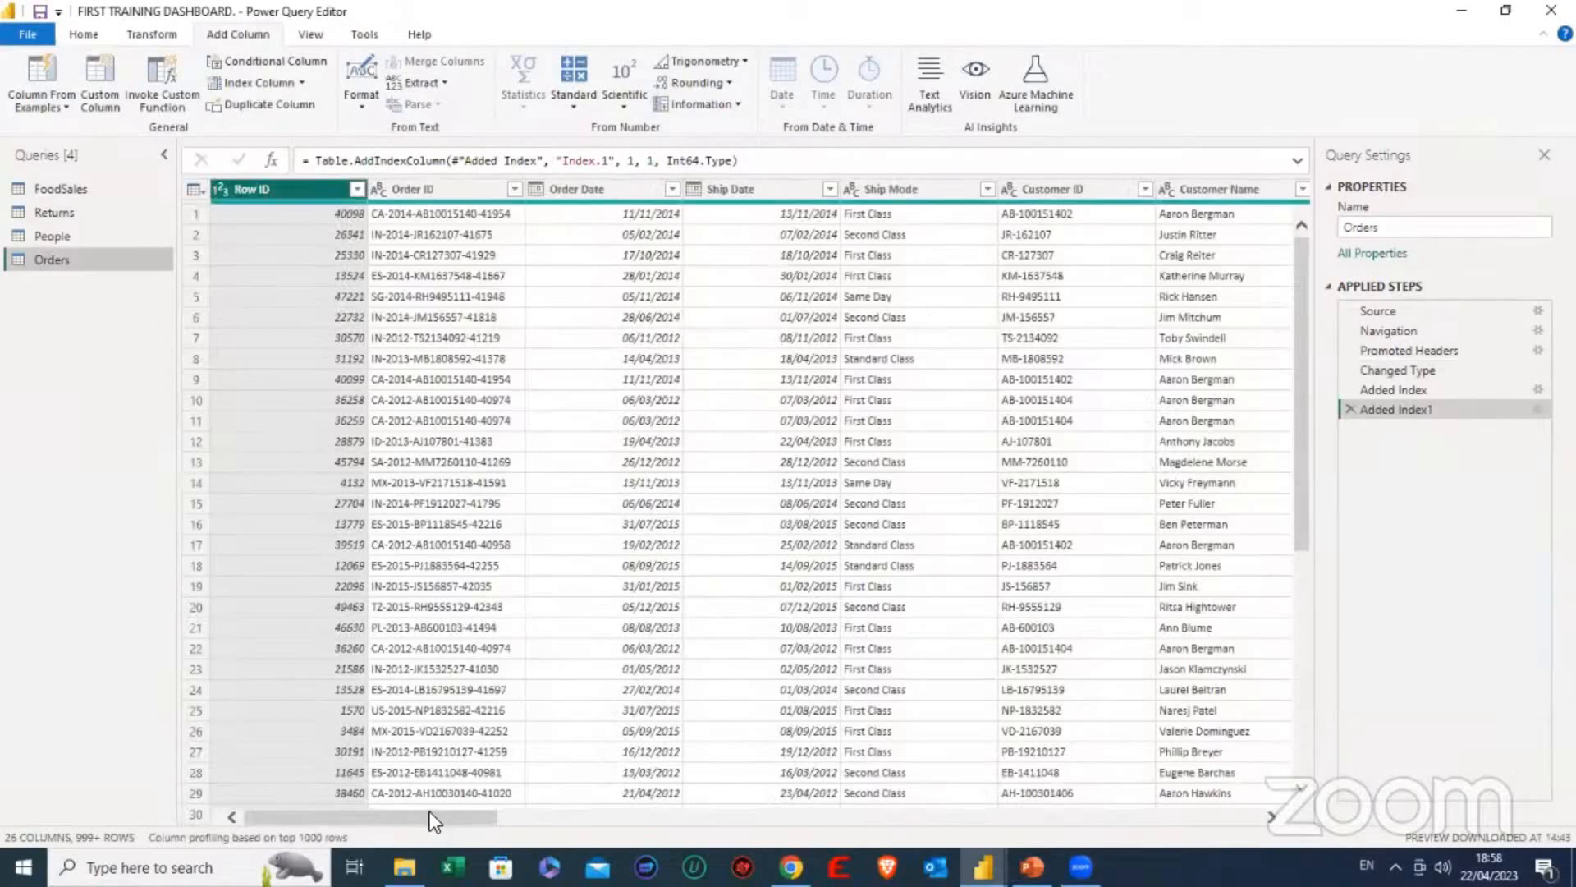
pyautogui.moveTo(431, 811); pyautogui.dragTo(1192, 821)
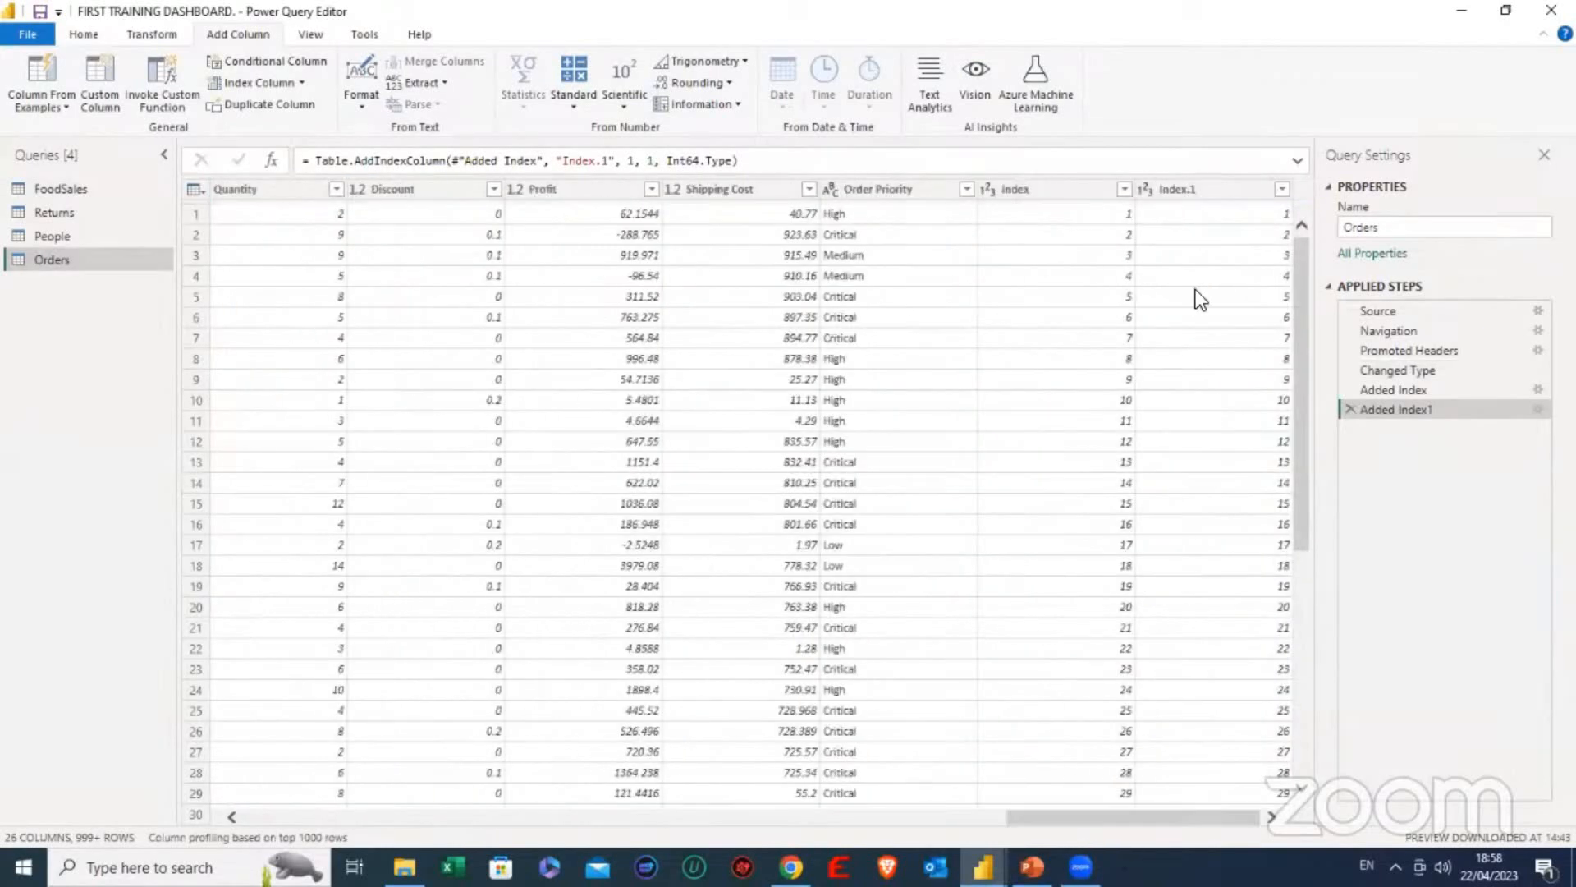
pyautogui.rightClick(1185, 185)
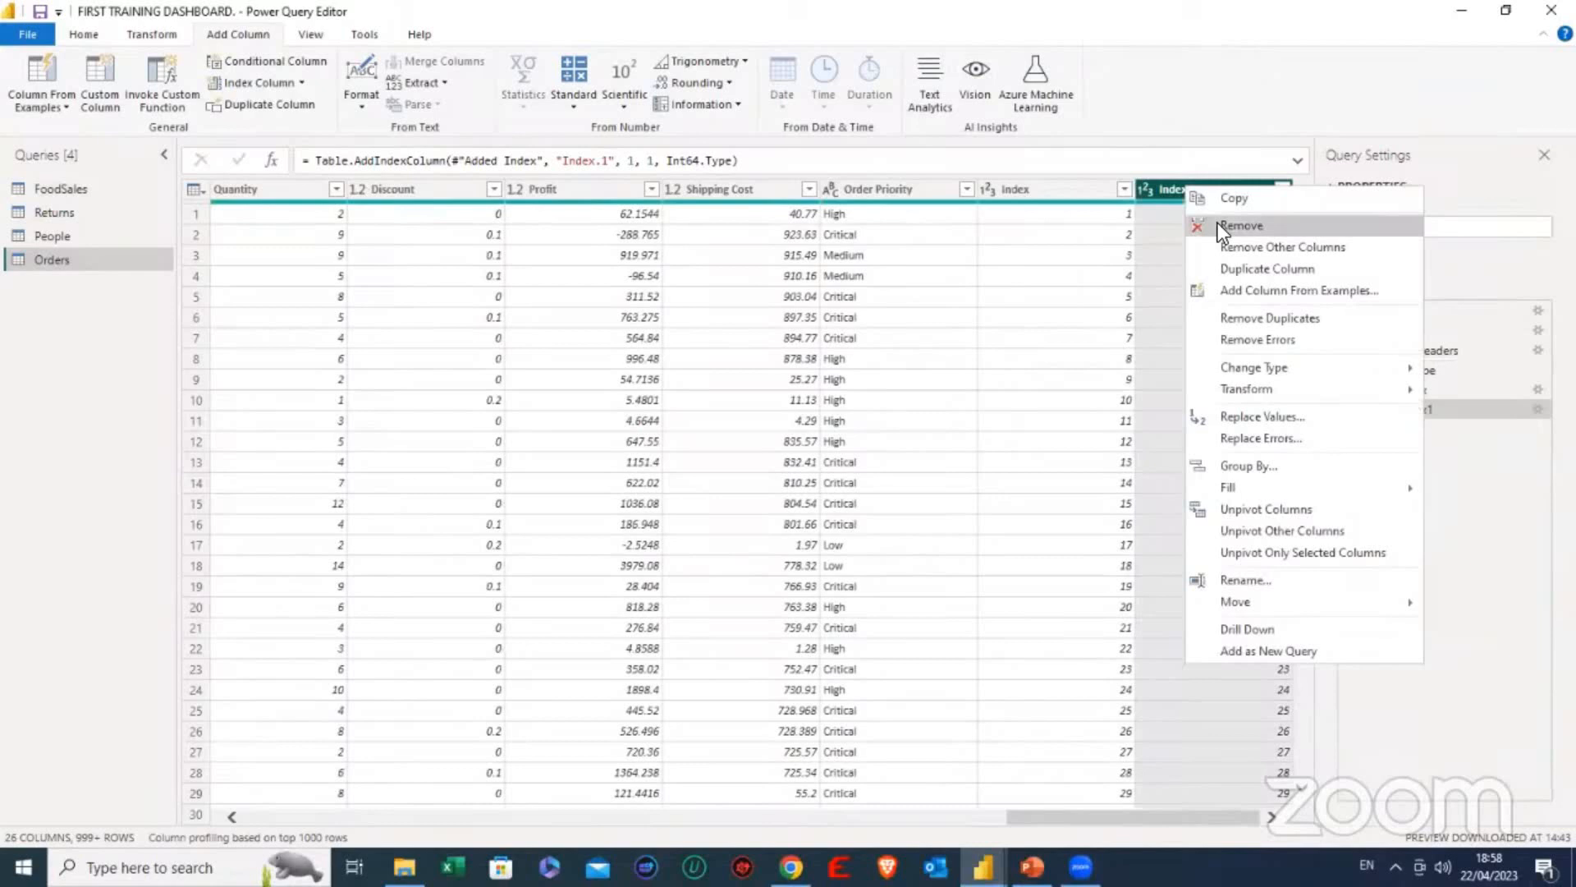
pyautogui.click(1218, 223)
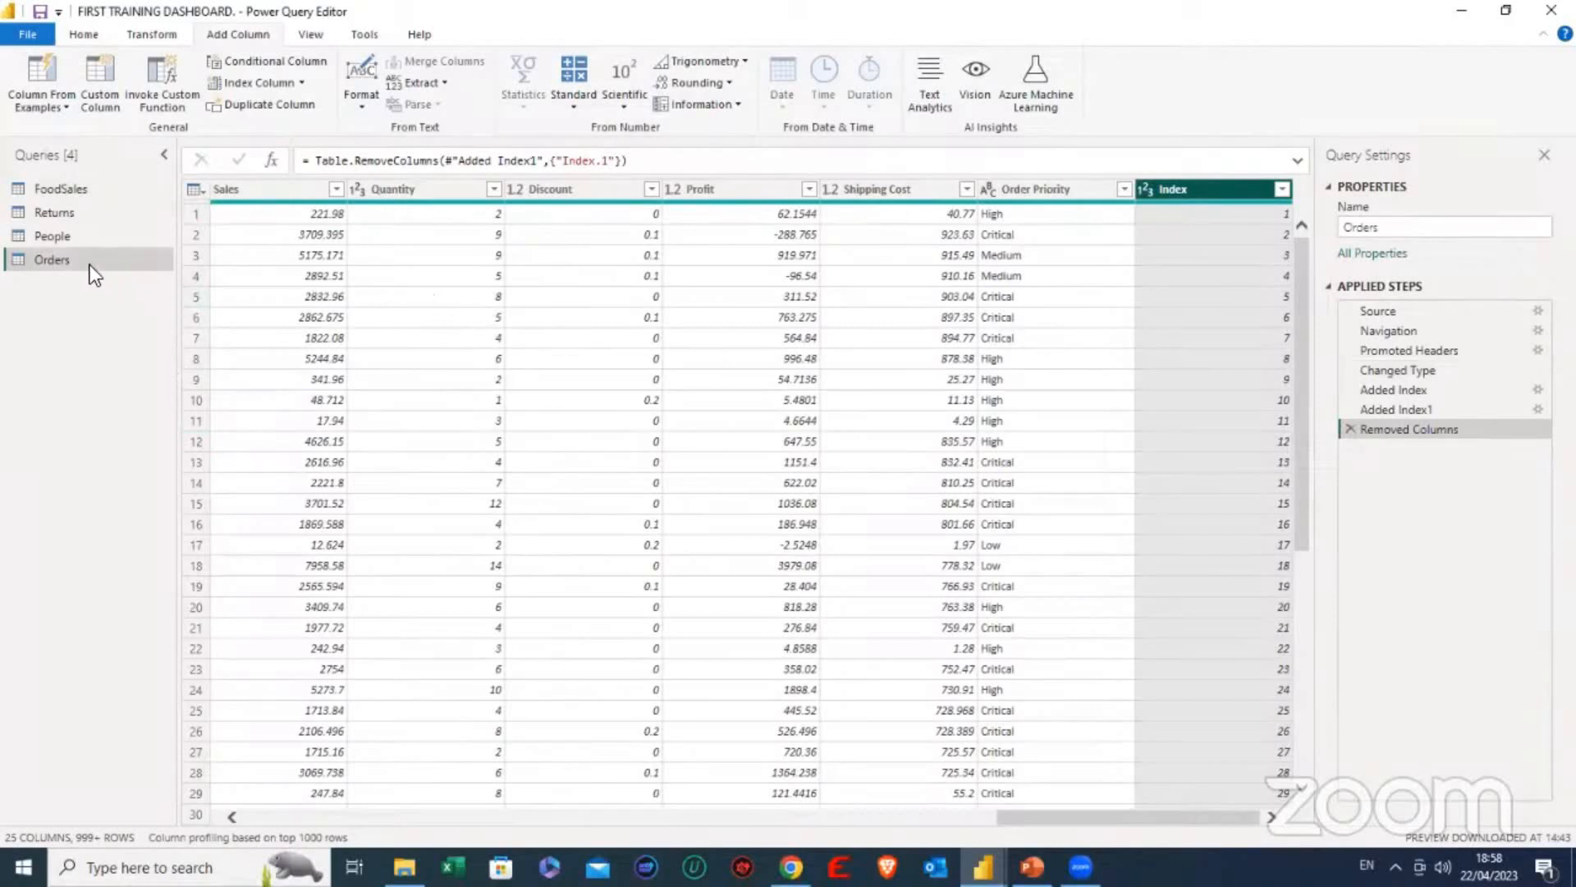
# - Return to the Returns query, then close Power Query Editor and apply the query changes to the report
pyautogui.click(86, 211)
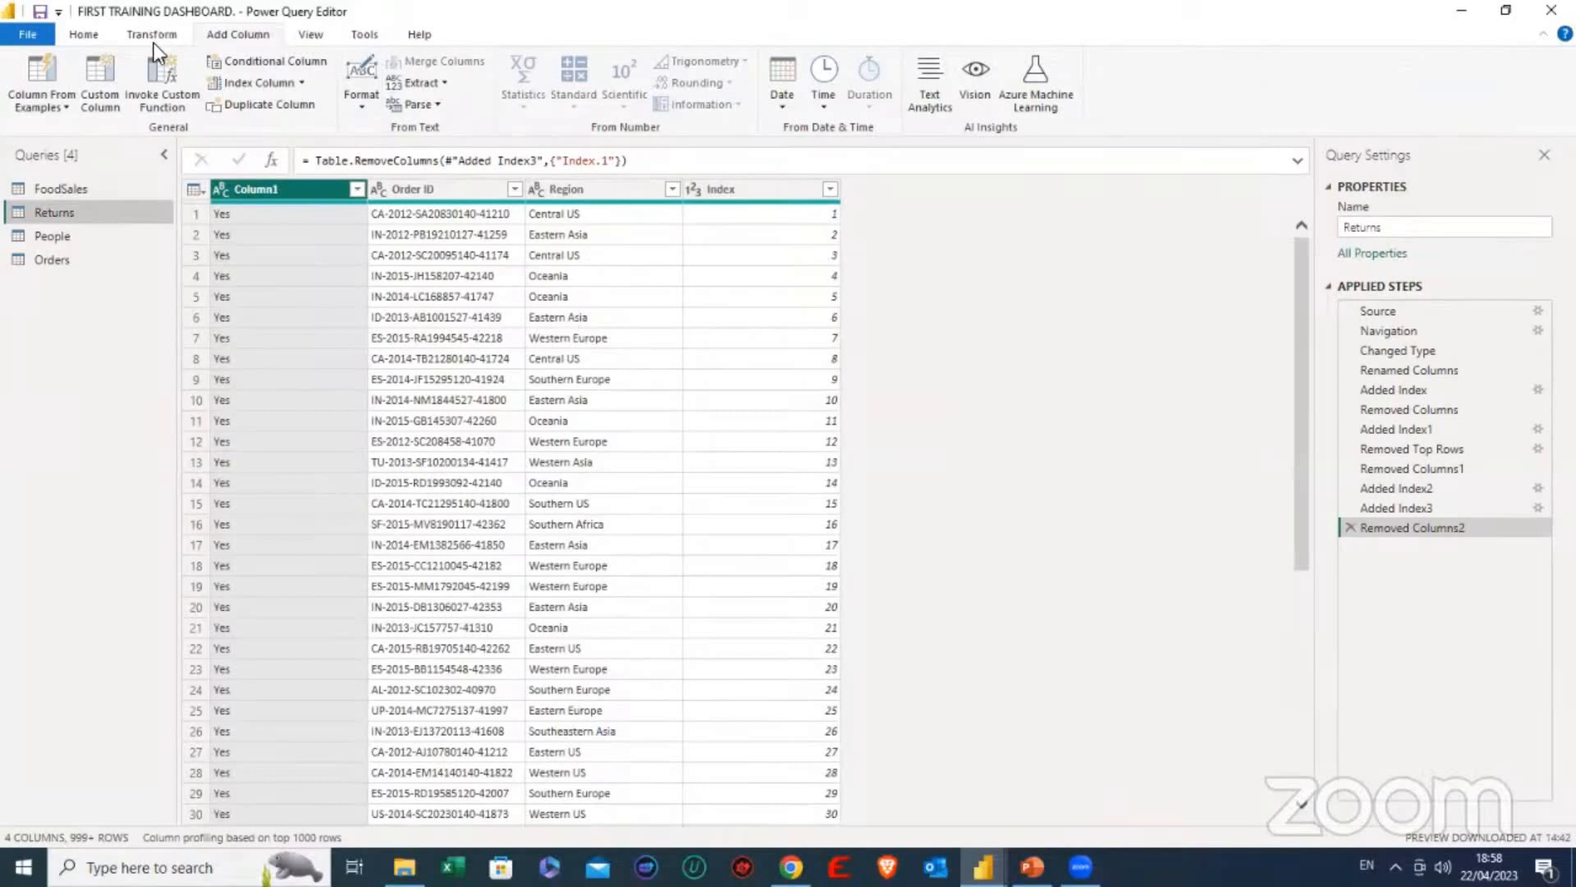
pyautogui.click(85, 35)
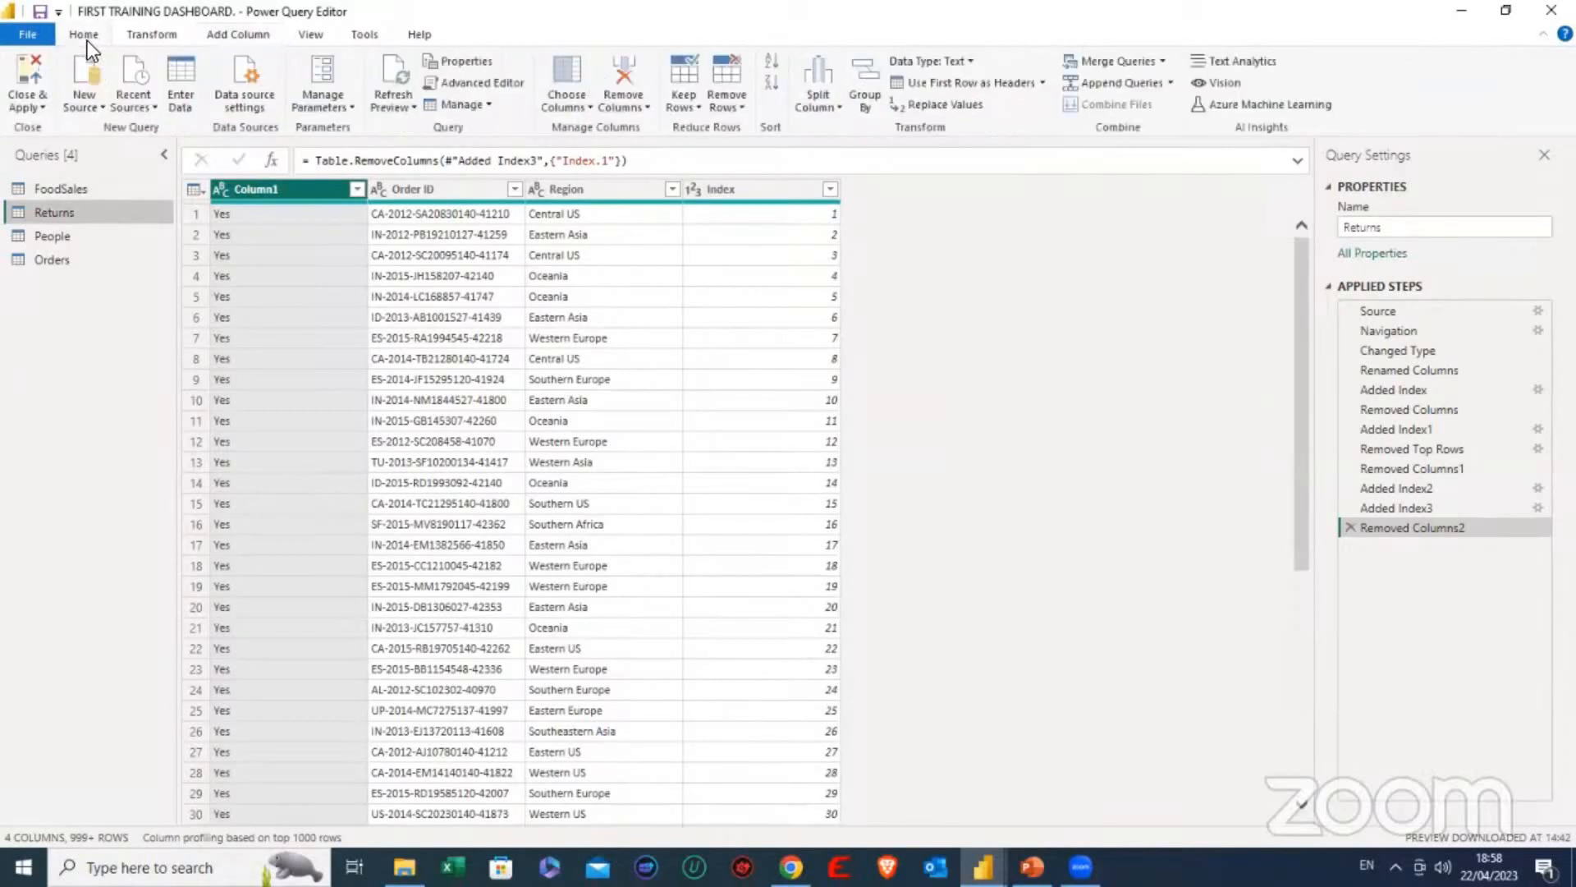
pyautogui.click(41, 103)
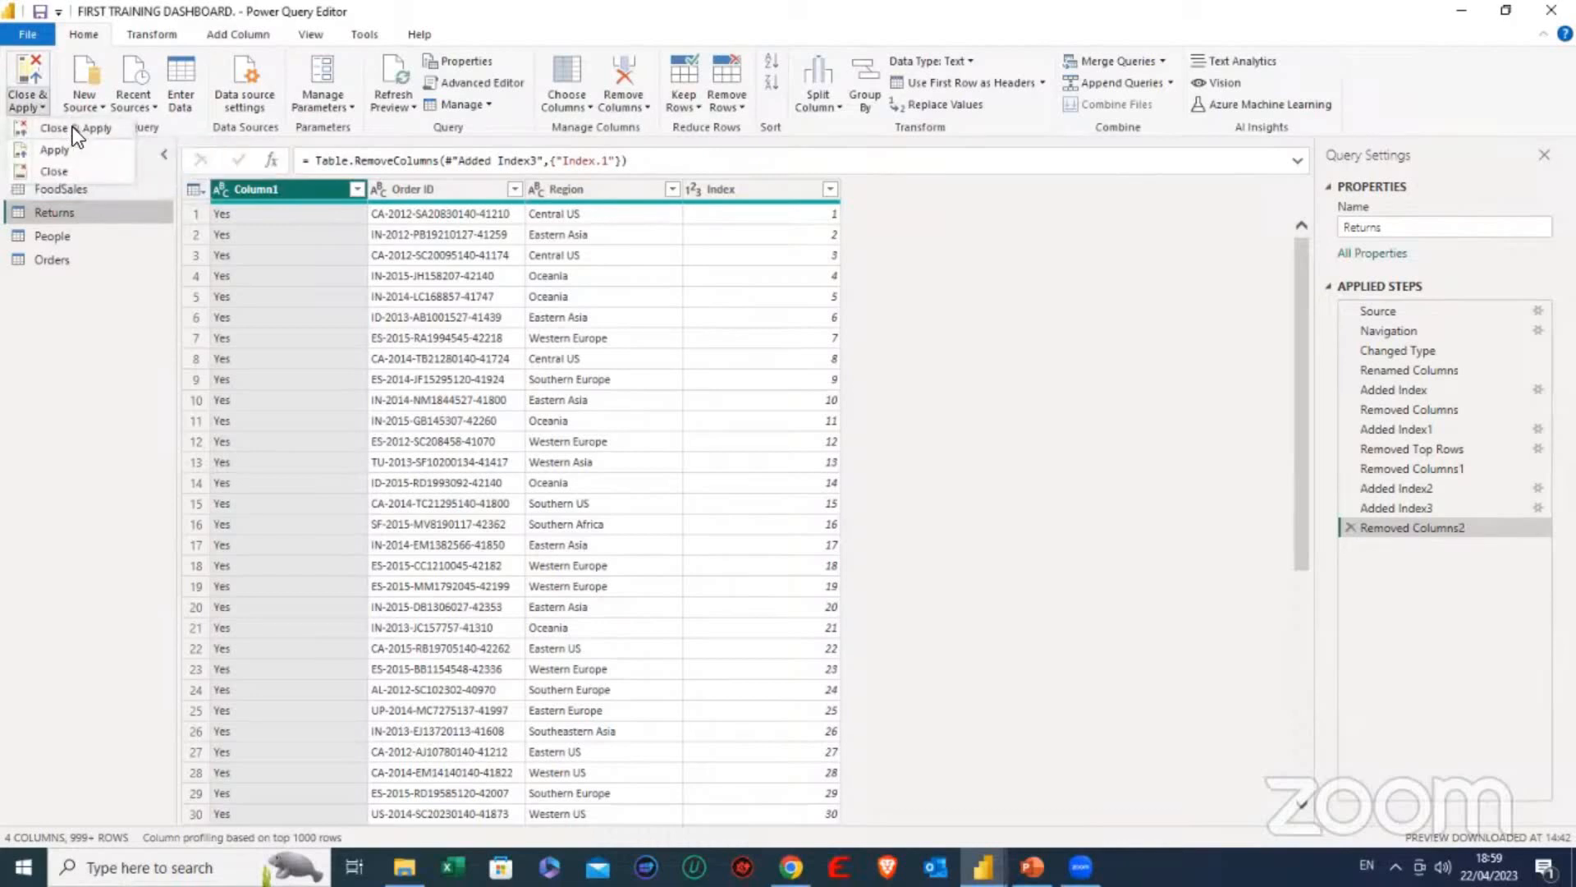
pyautogui.click(73, 126)
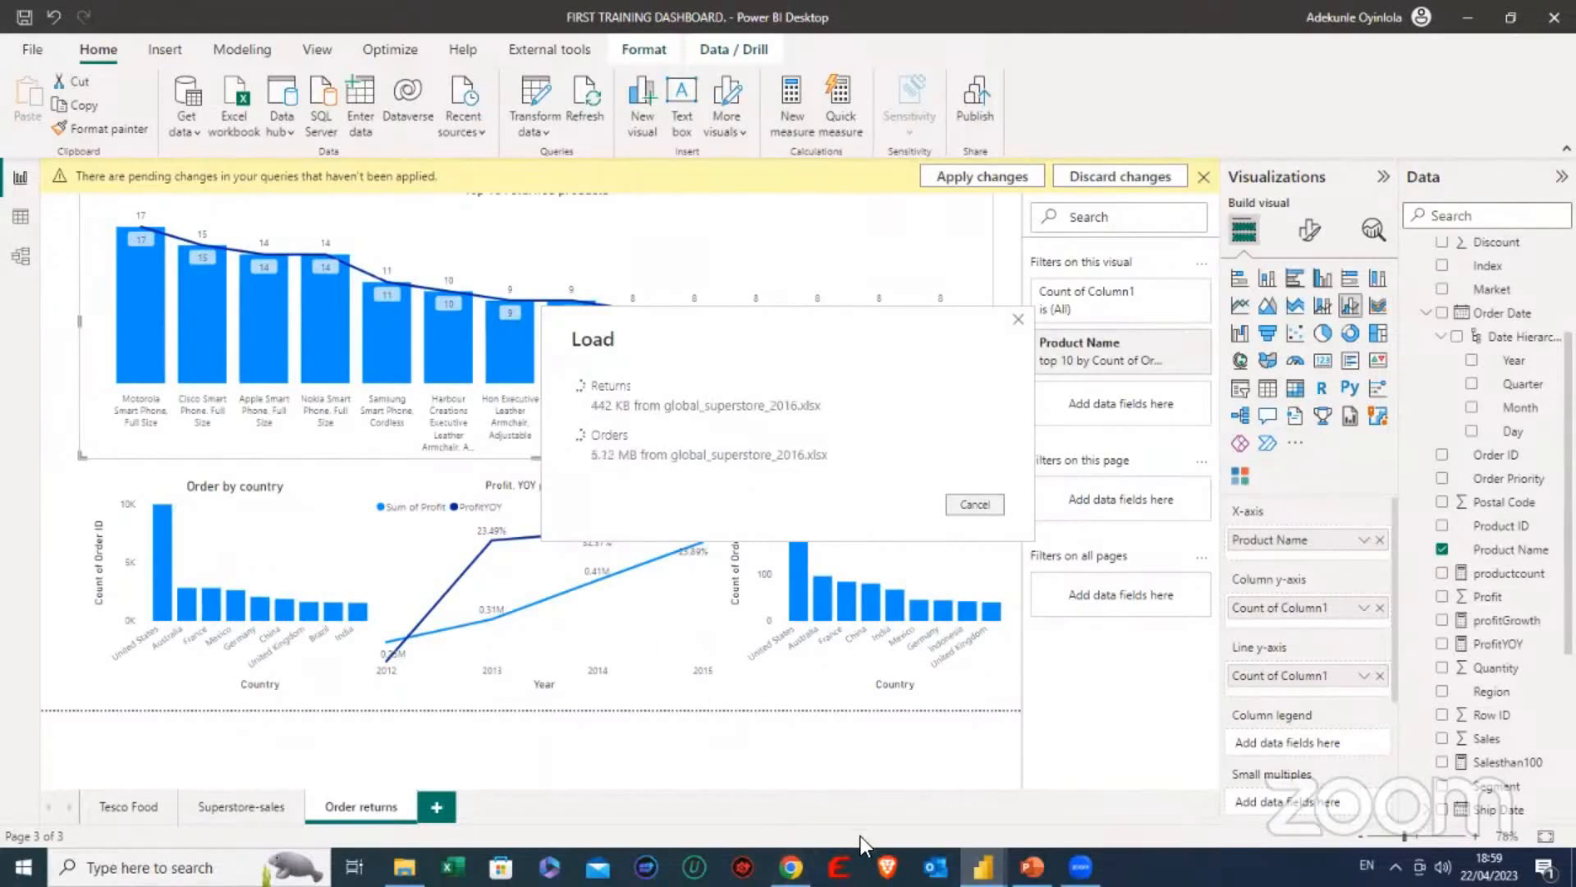
pyautogui.moveTo(1081, 867)
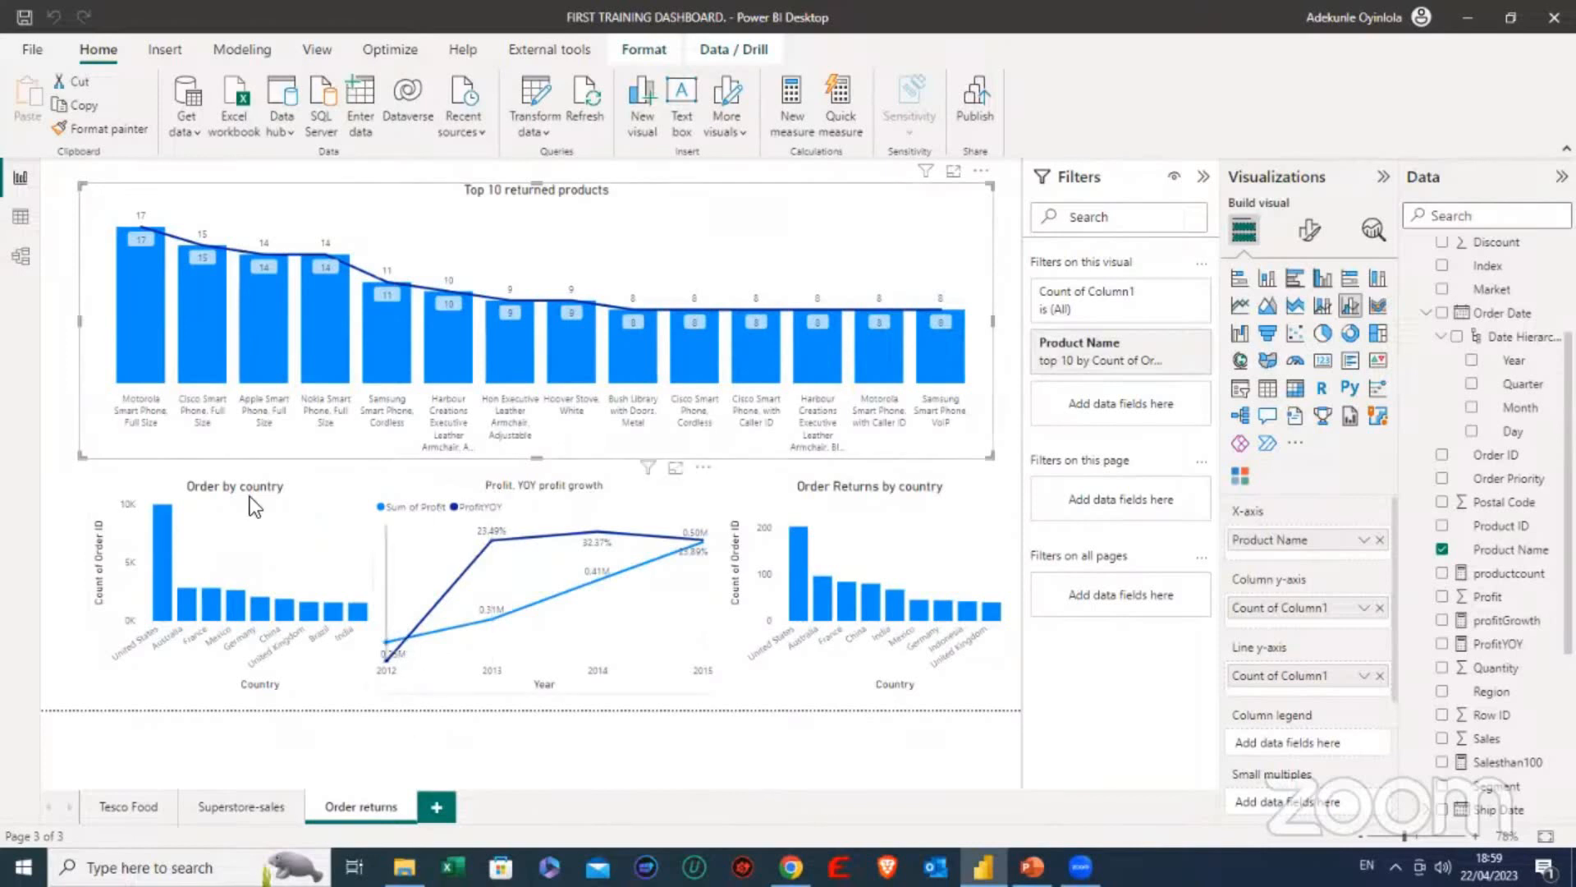
# - Expand the Product Name filter of the Top 10 returned products chart to show its Top N settings
pyautogui.click(66, 387)
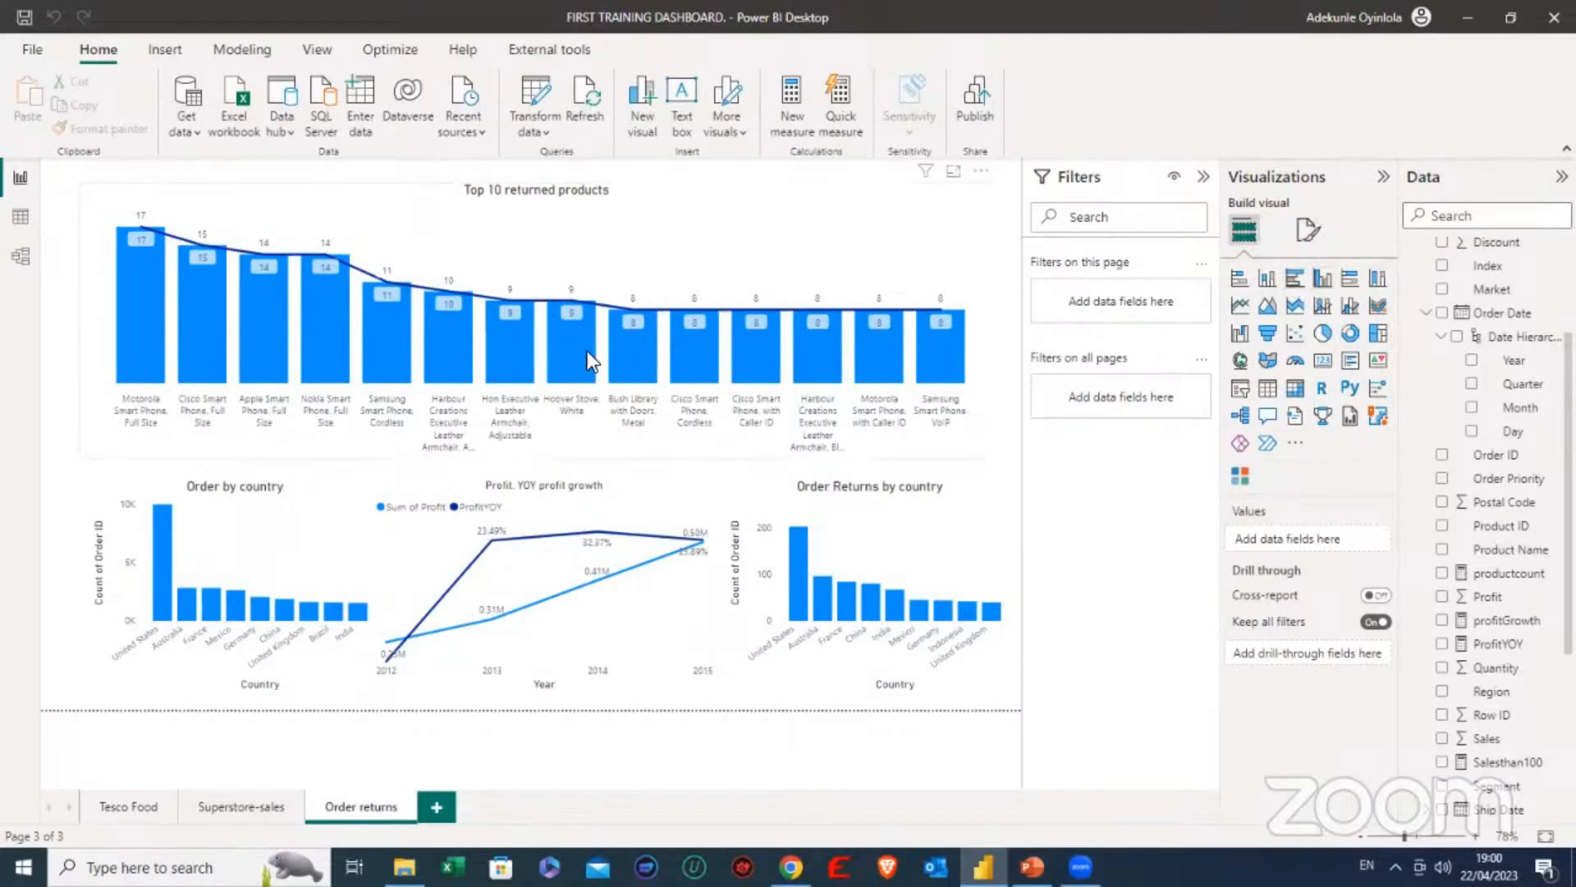
pyautogui.scroll(-4, 1478, 628)
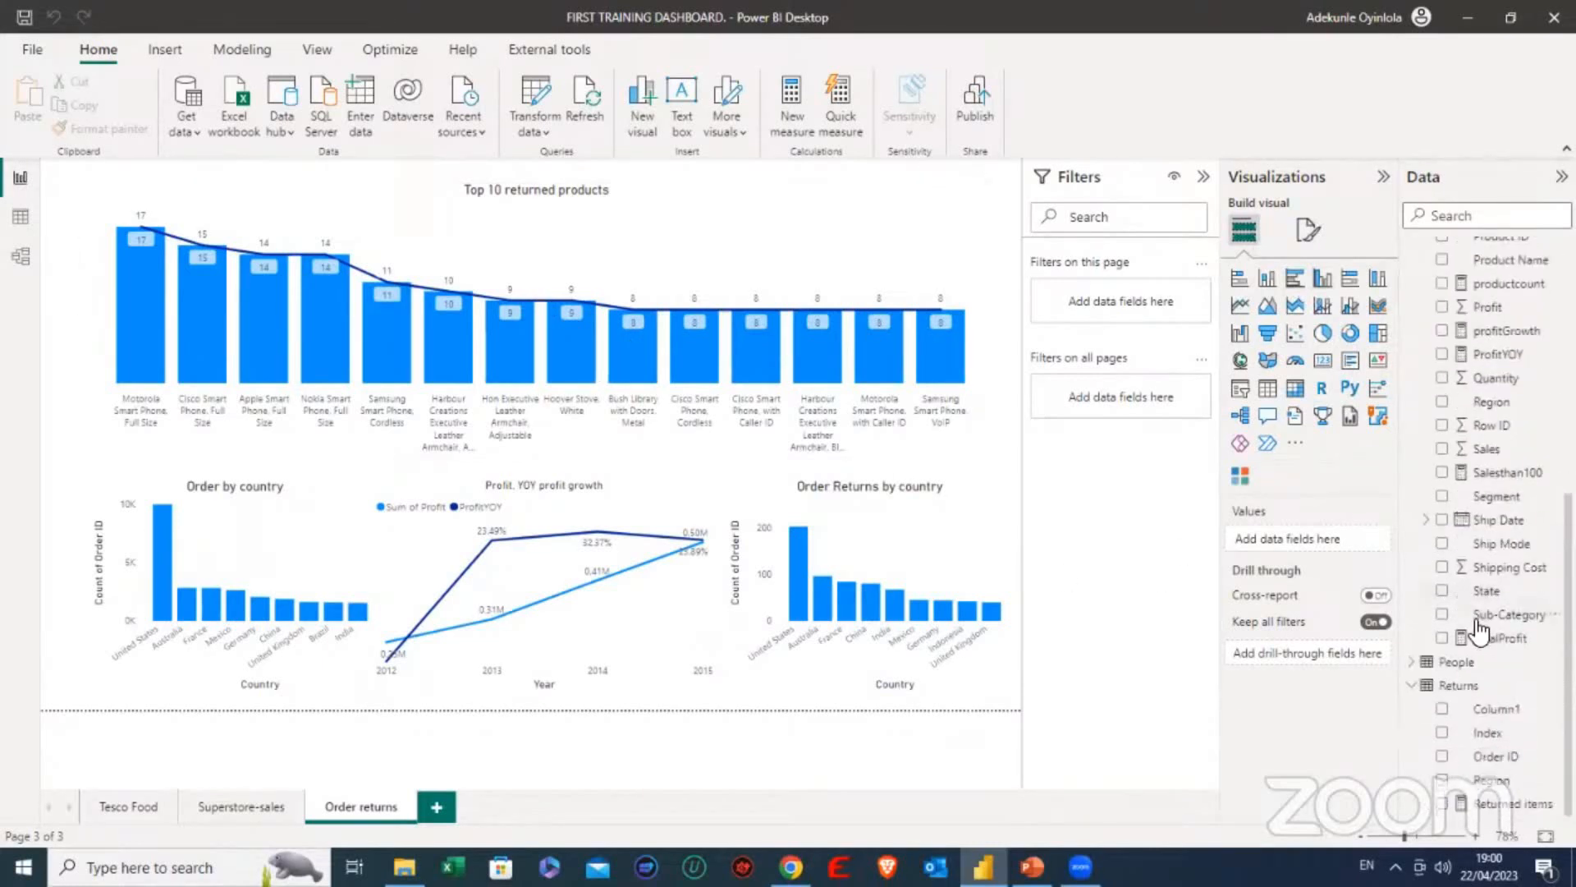
pyautogui.scroll(3, 1480, 631)
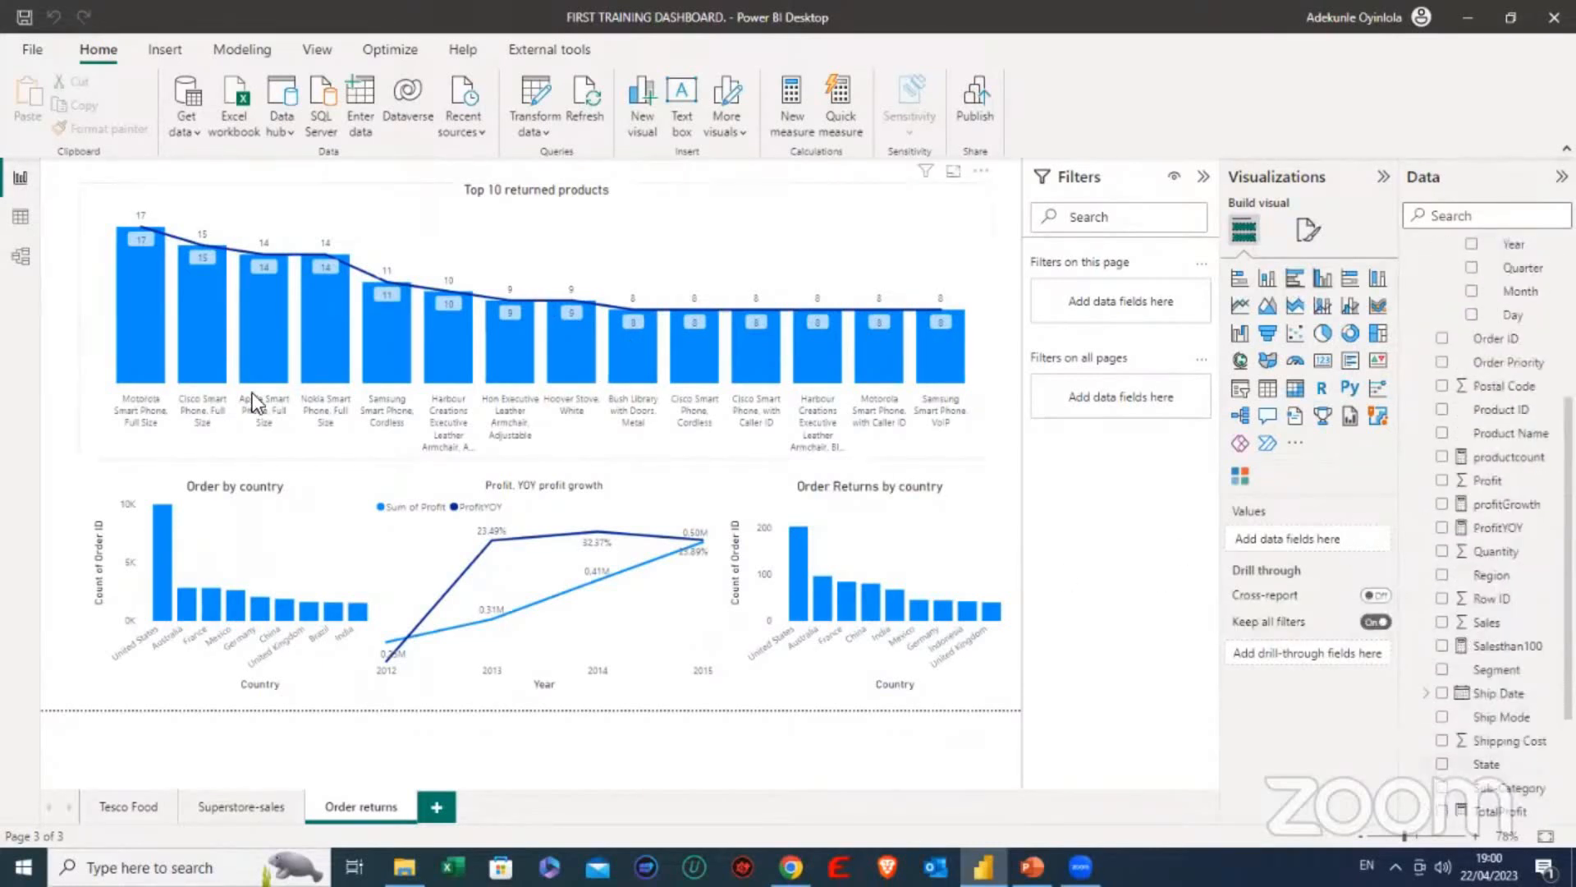
pyautogui.click(575, 255)
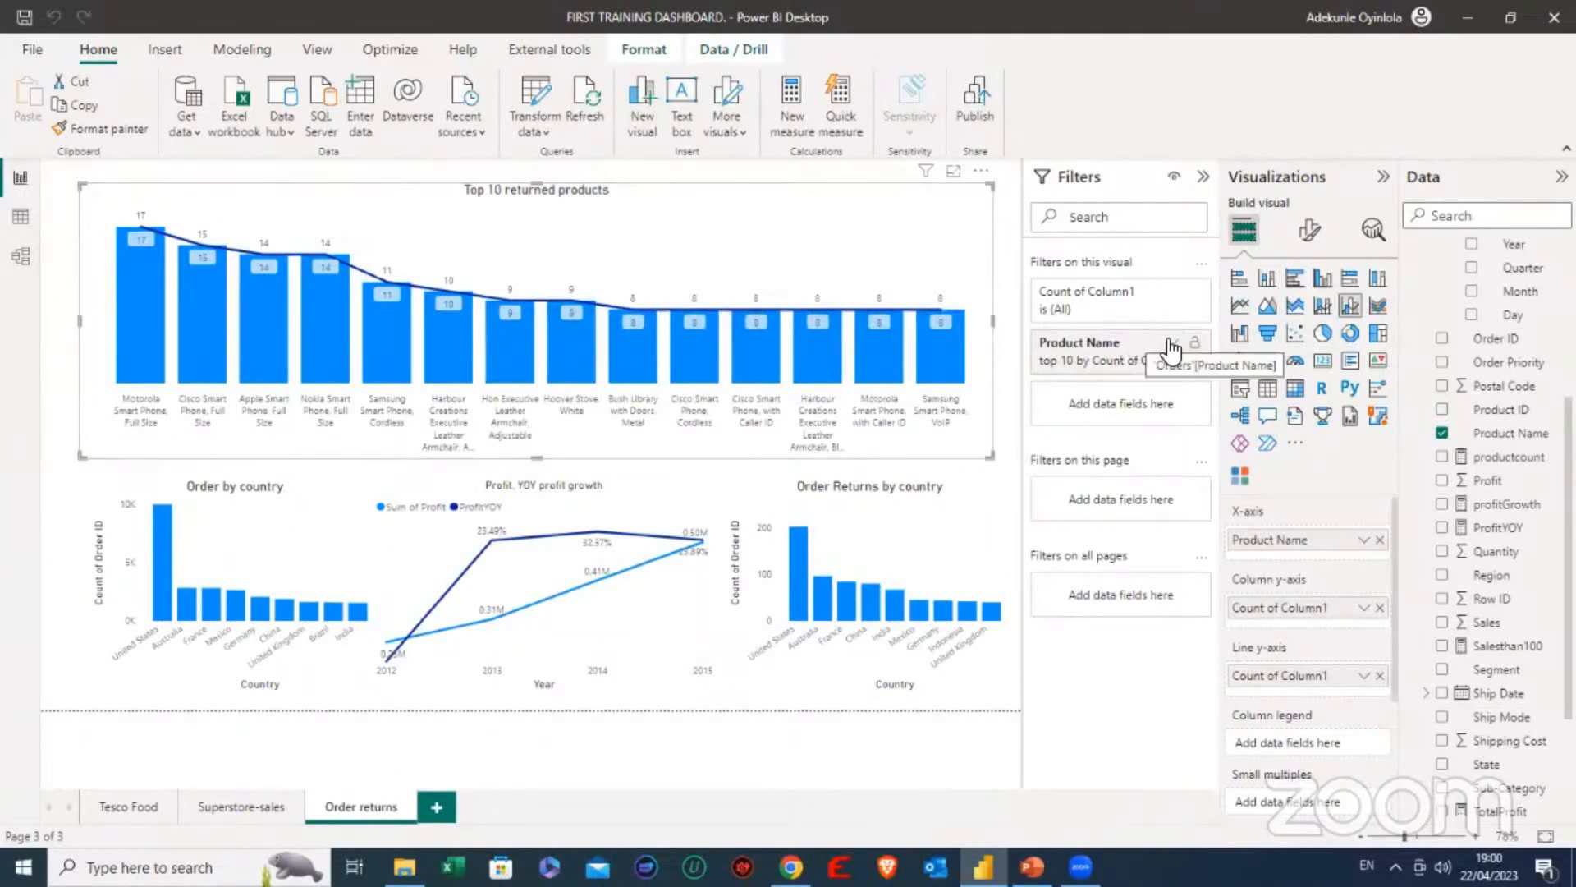
pyautogui.click(1173, 342)
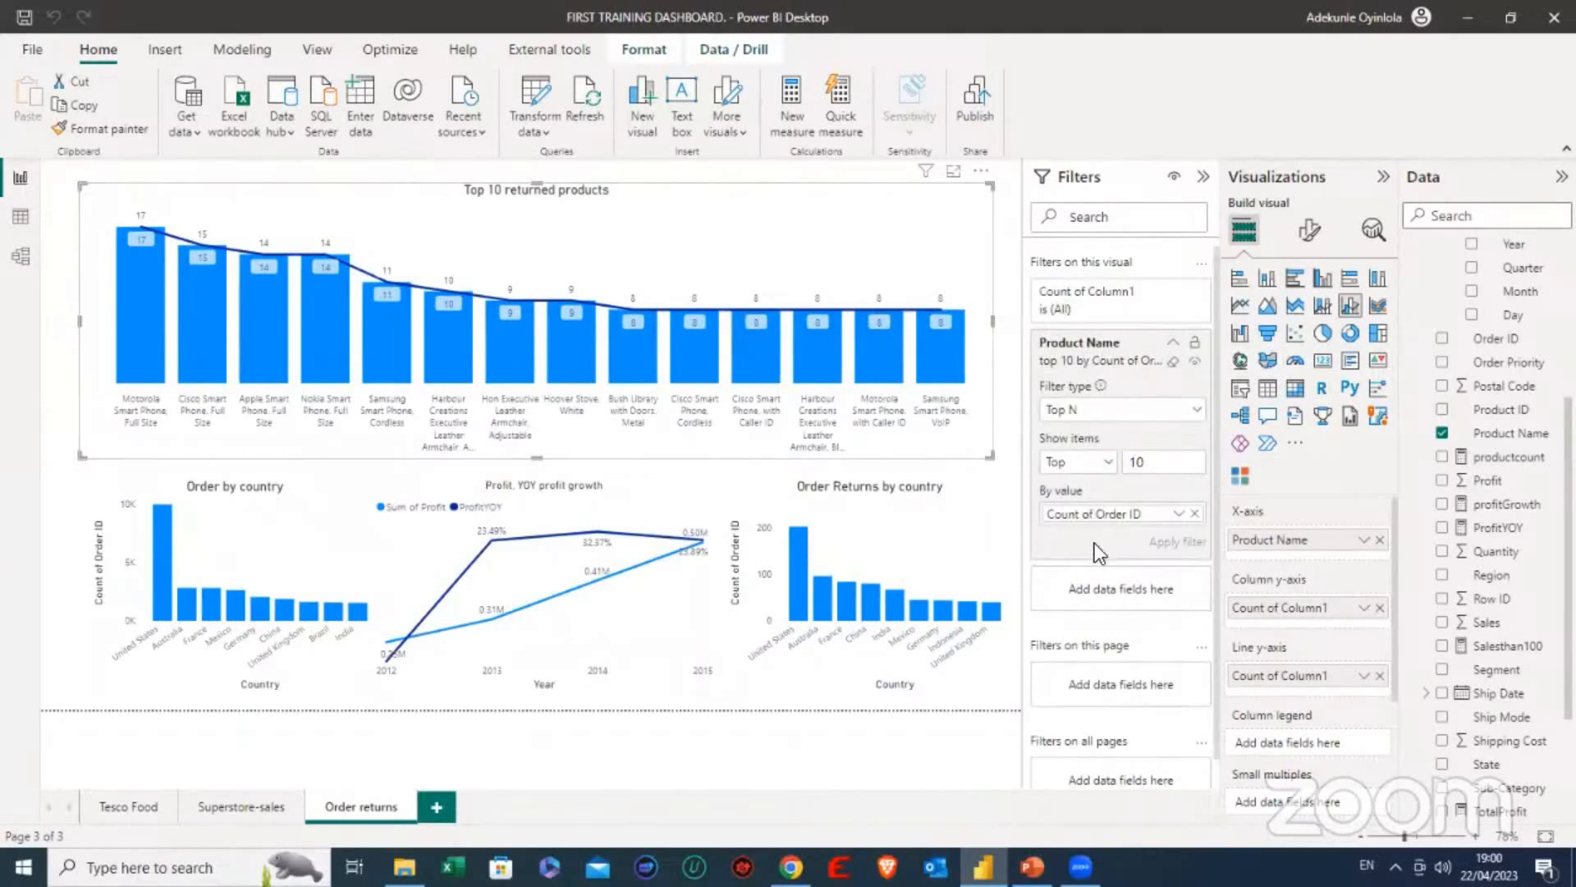
# - Try ranking the chart's top 10 Product Name filter by Last Order ID, and inspect the resulting bars
pyautogui.click(1177, 514)
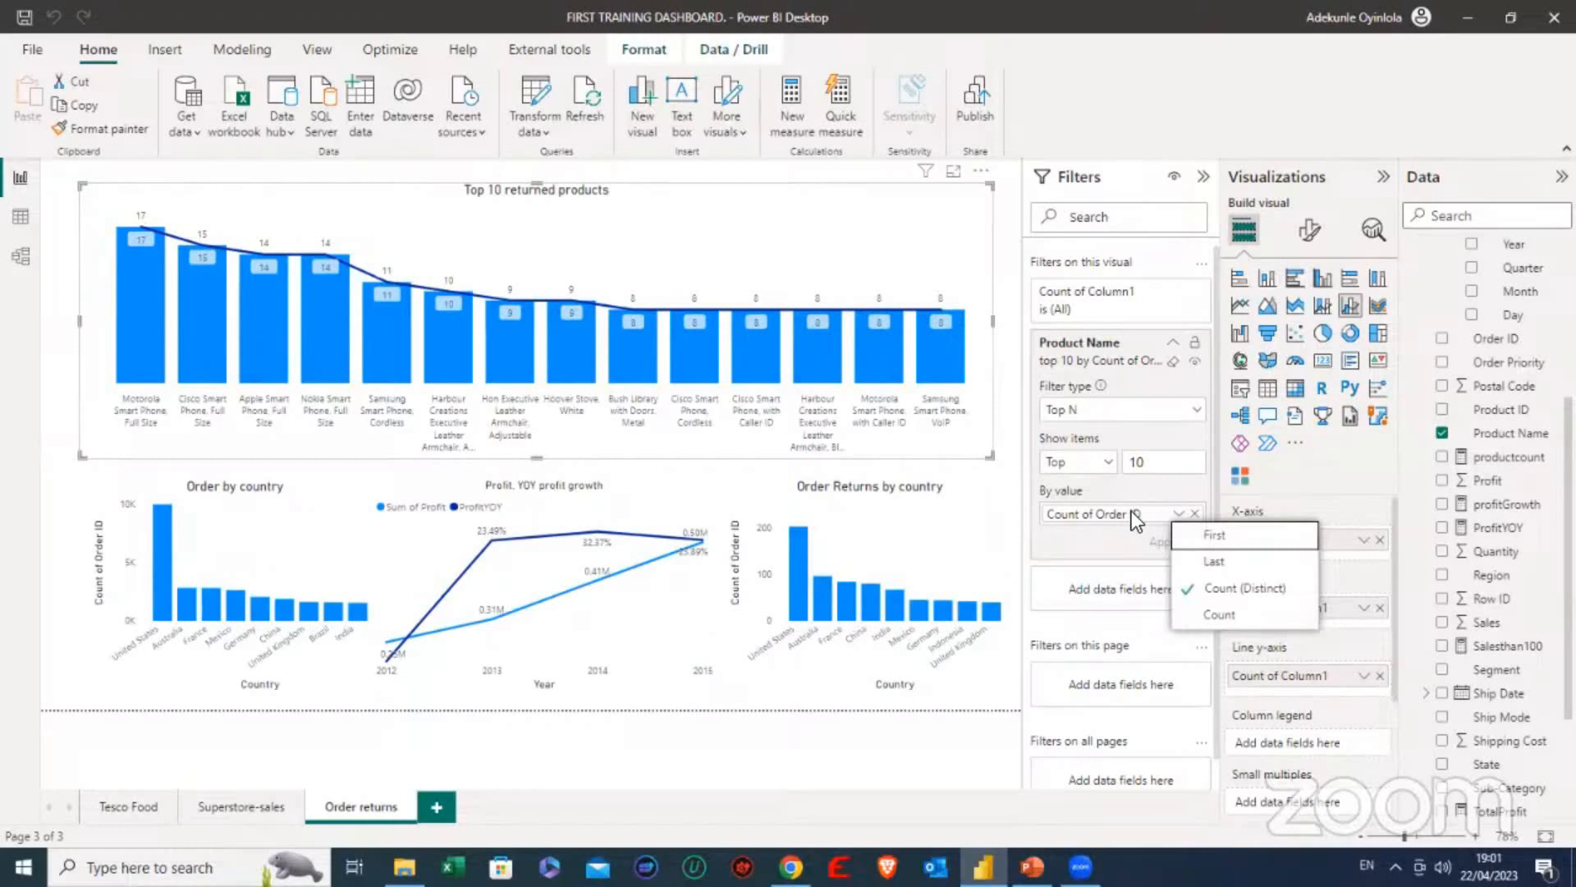
pyautogui.click(1196, 561)
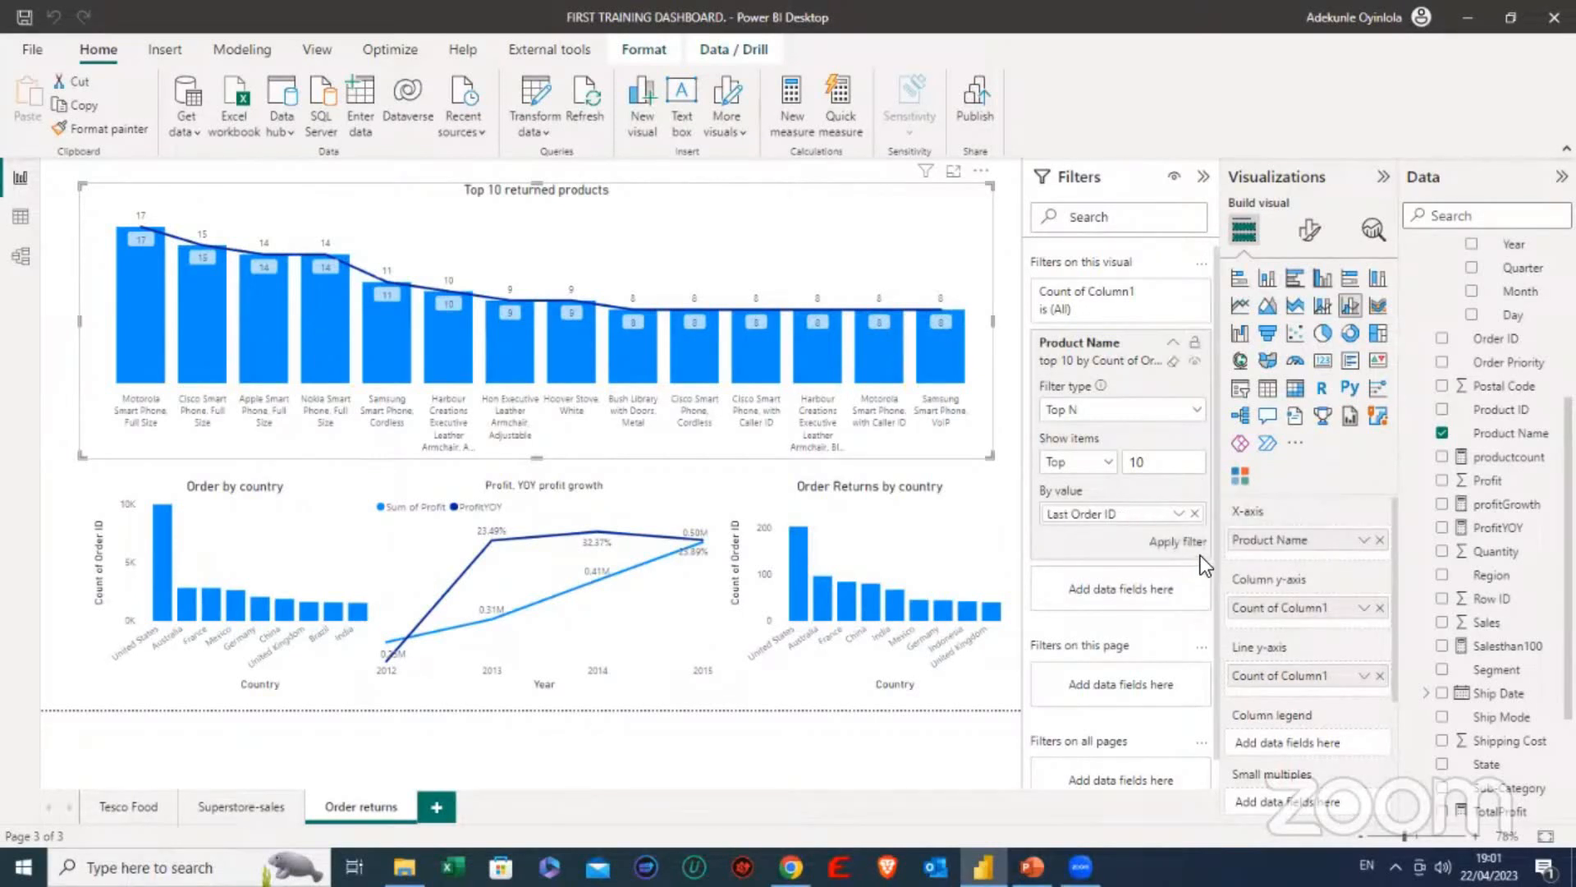
pyautogui.click(1176, 544)
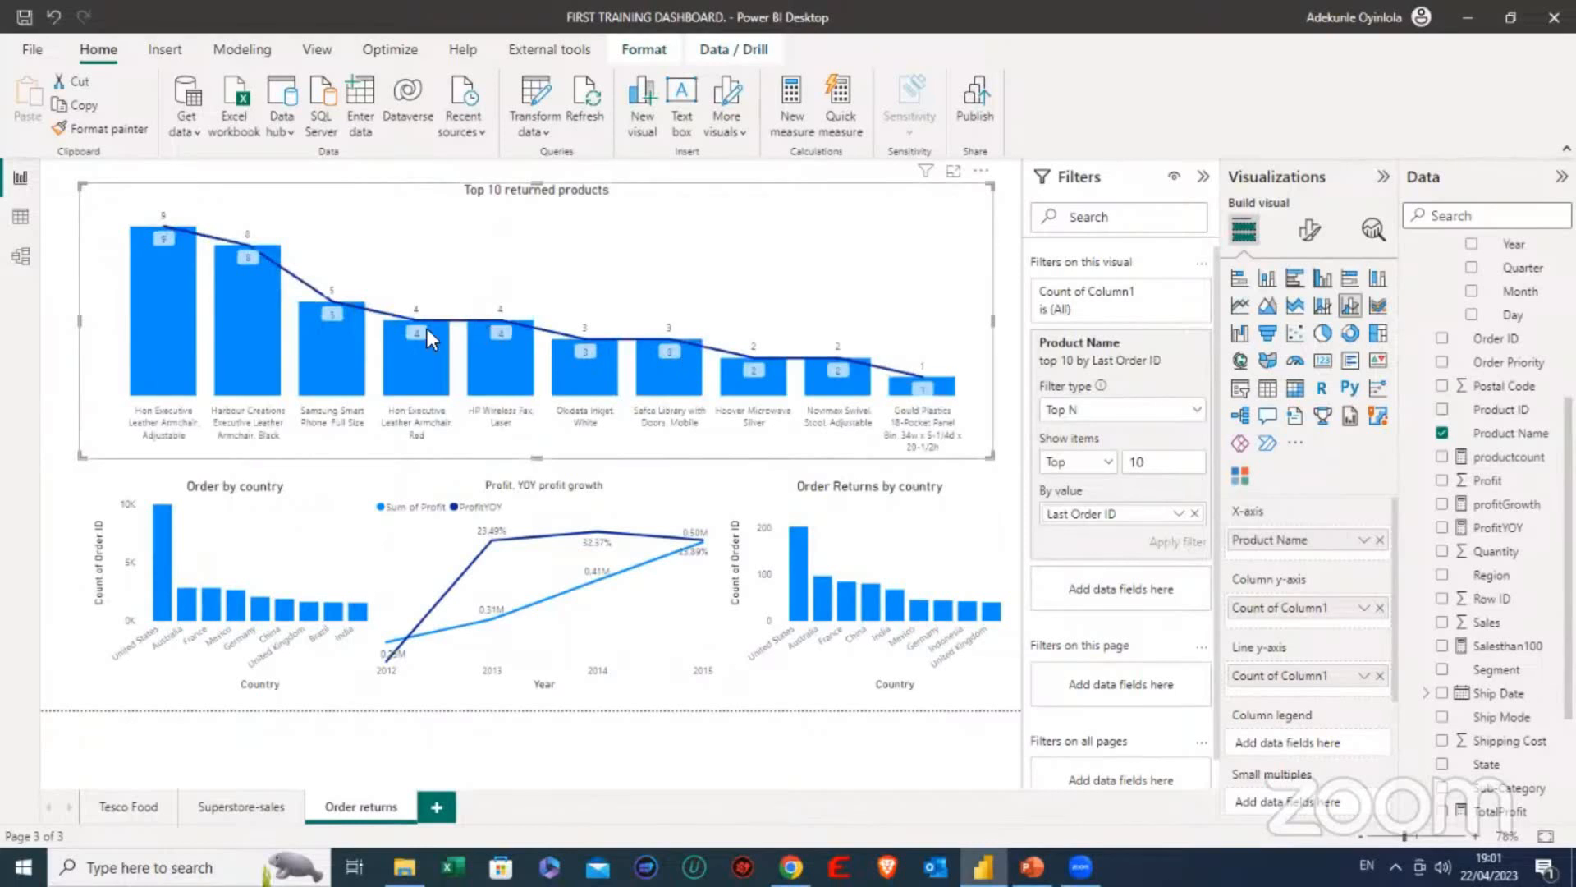
pyautogui.moveTo(264, 367)
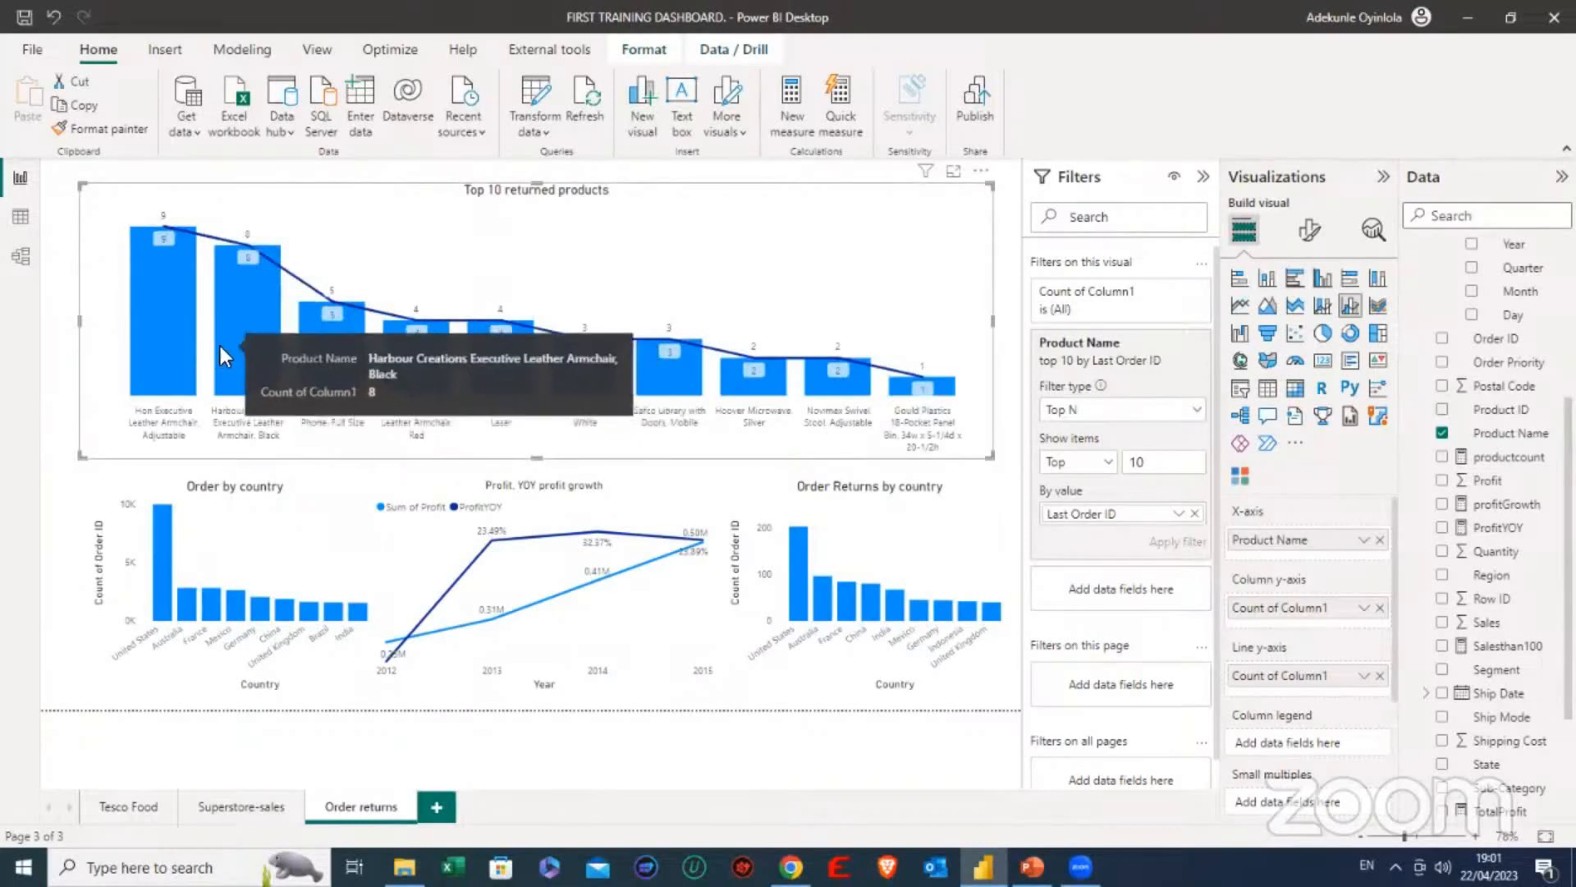
# - Try ranking the top 10 Product Name filter by First Order ID instead
pyautogui.click(1179, 514)
pyautogui.click(1188, 541)
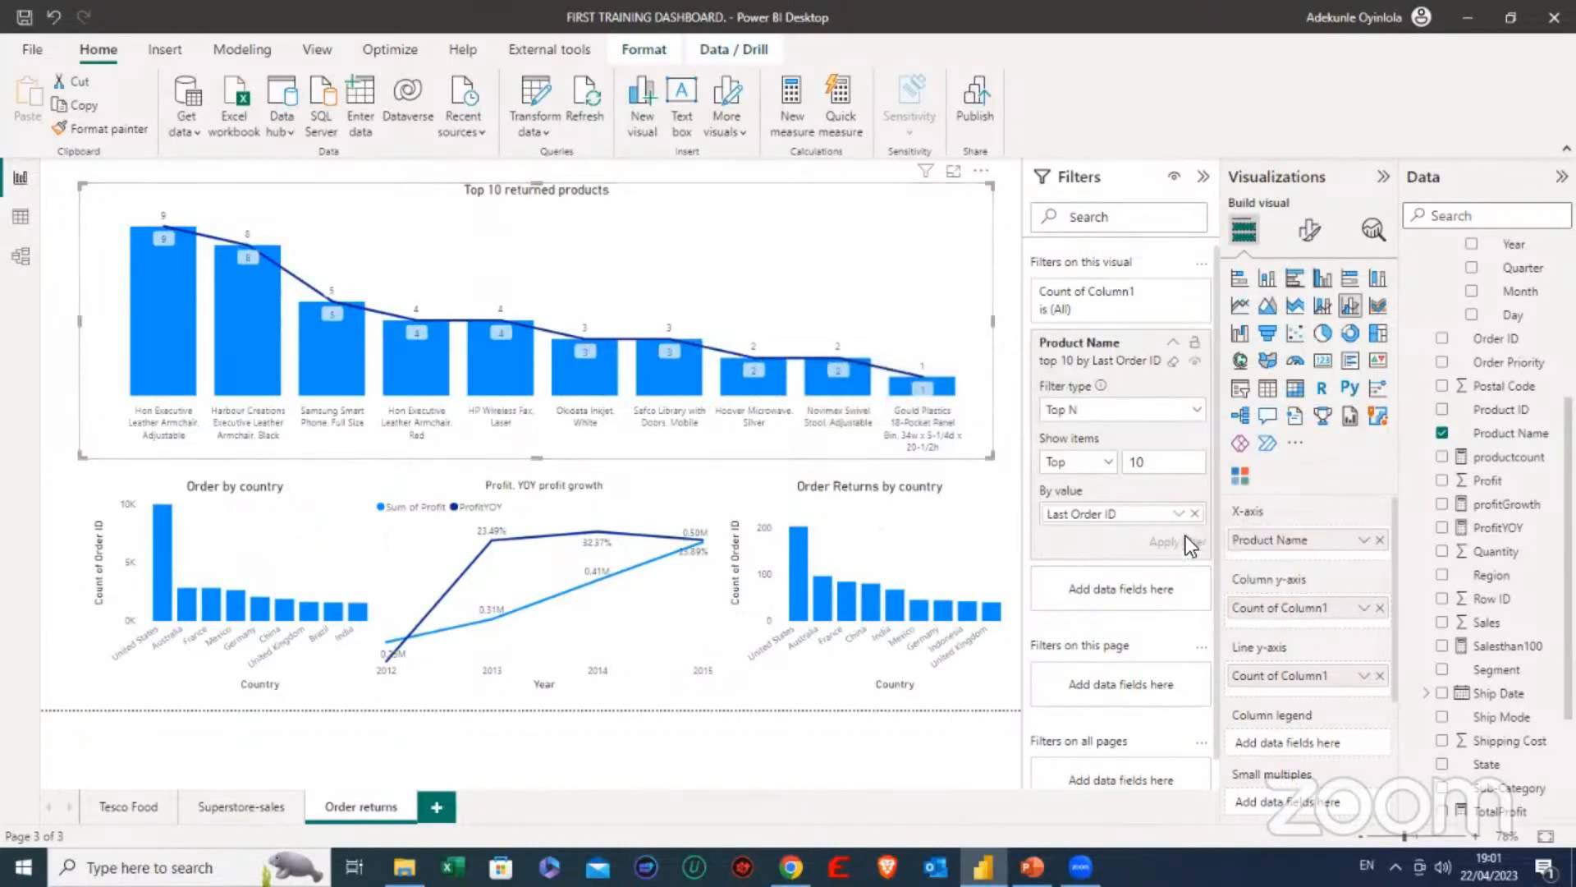
pyautogui.click(1159, 544)
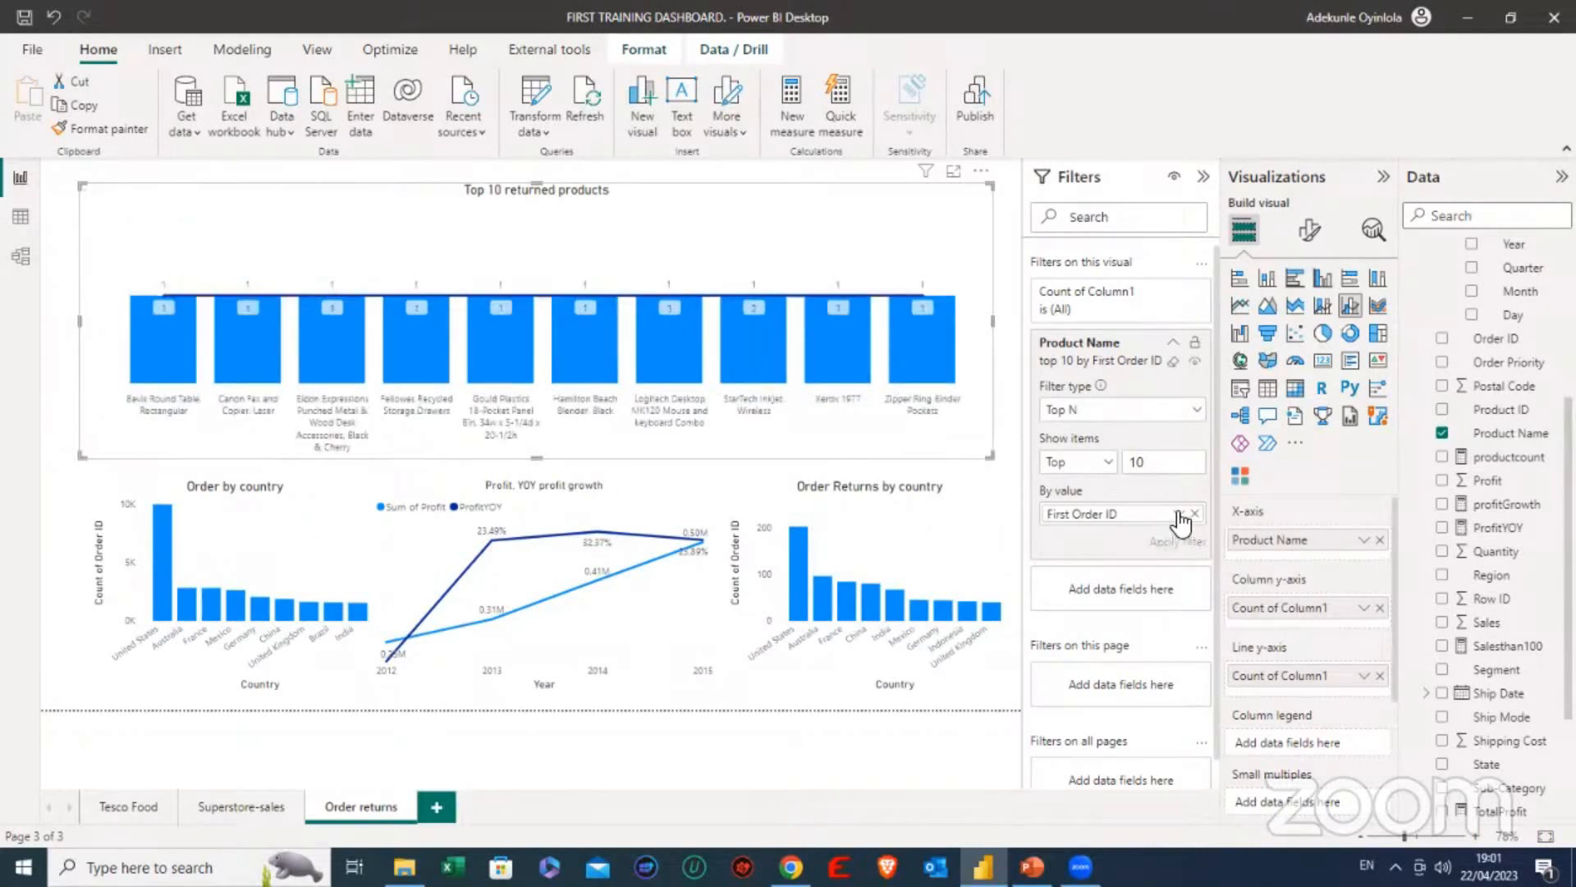
# - Set the top 10 Product Name filter to rank by Count of Order ID and apply it
pyautogui.click(1179, 514)
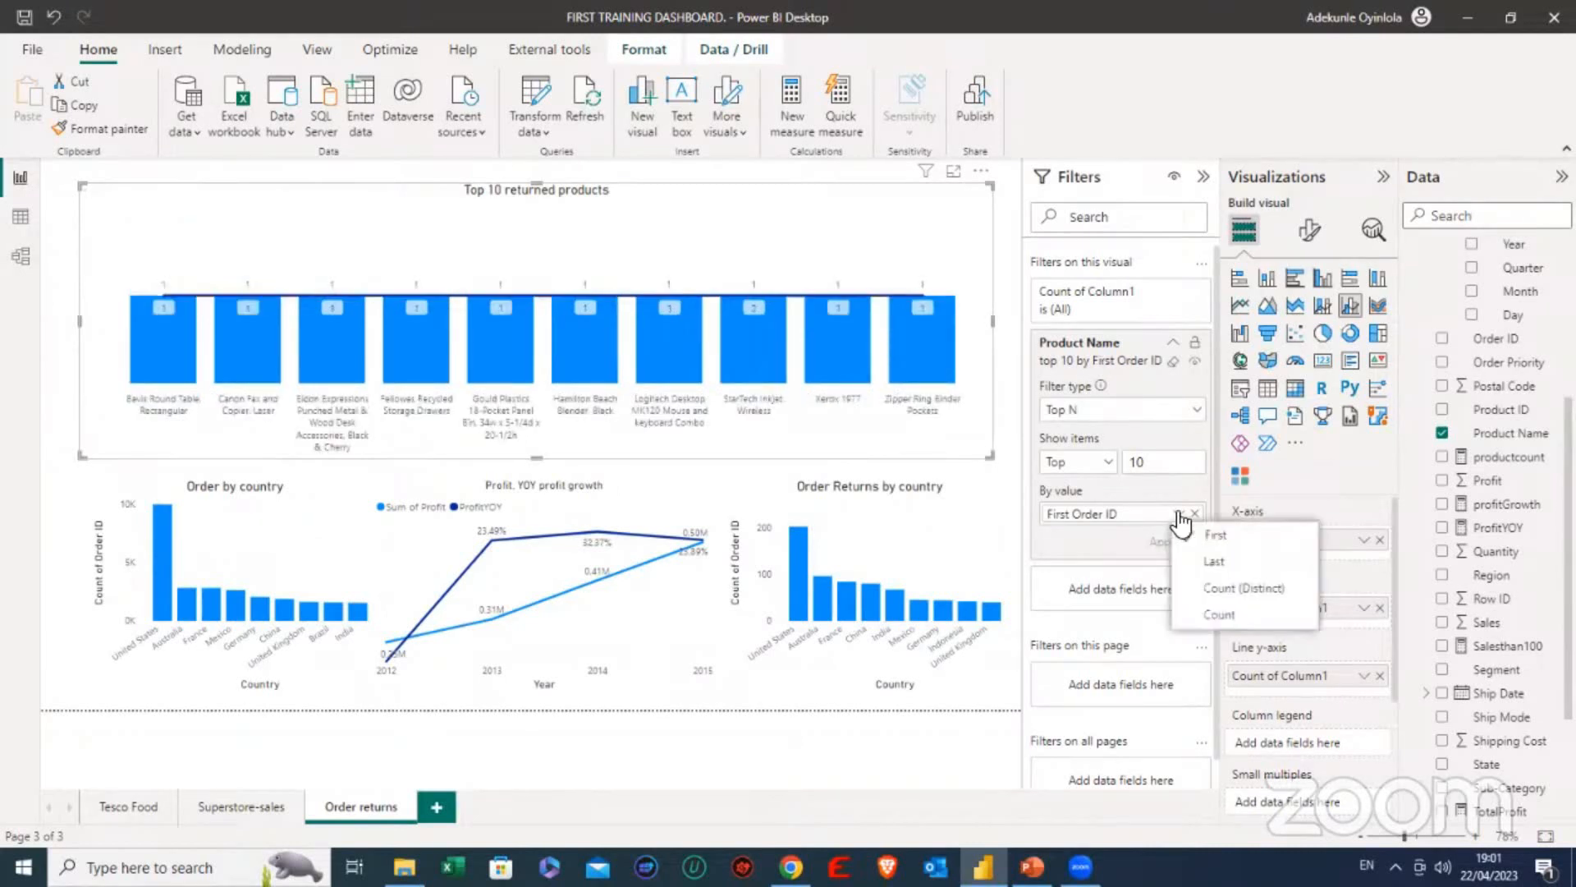
pyautogui.click(1190, 612)
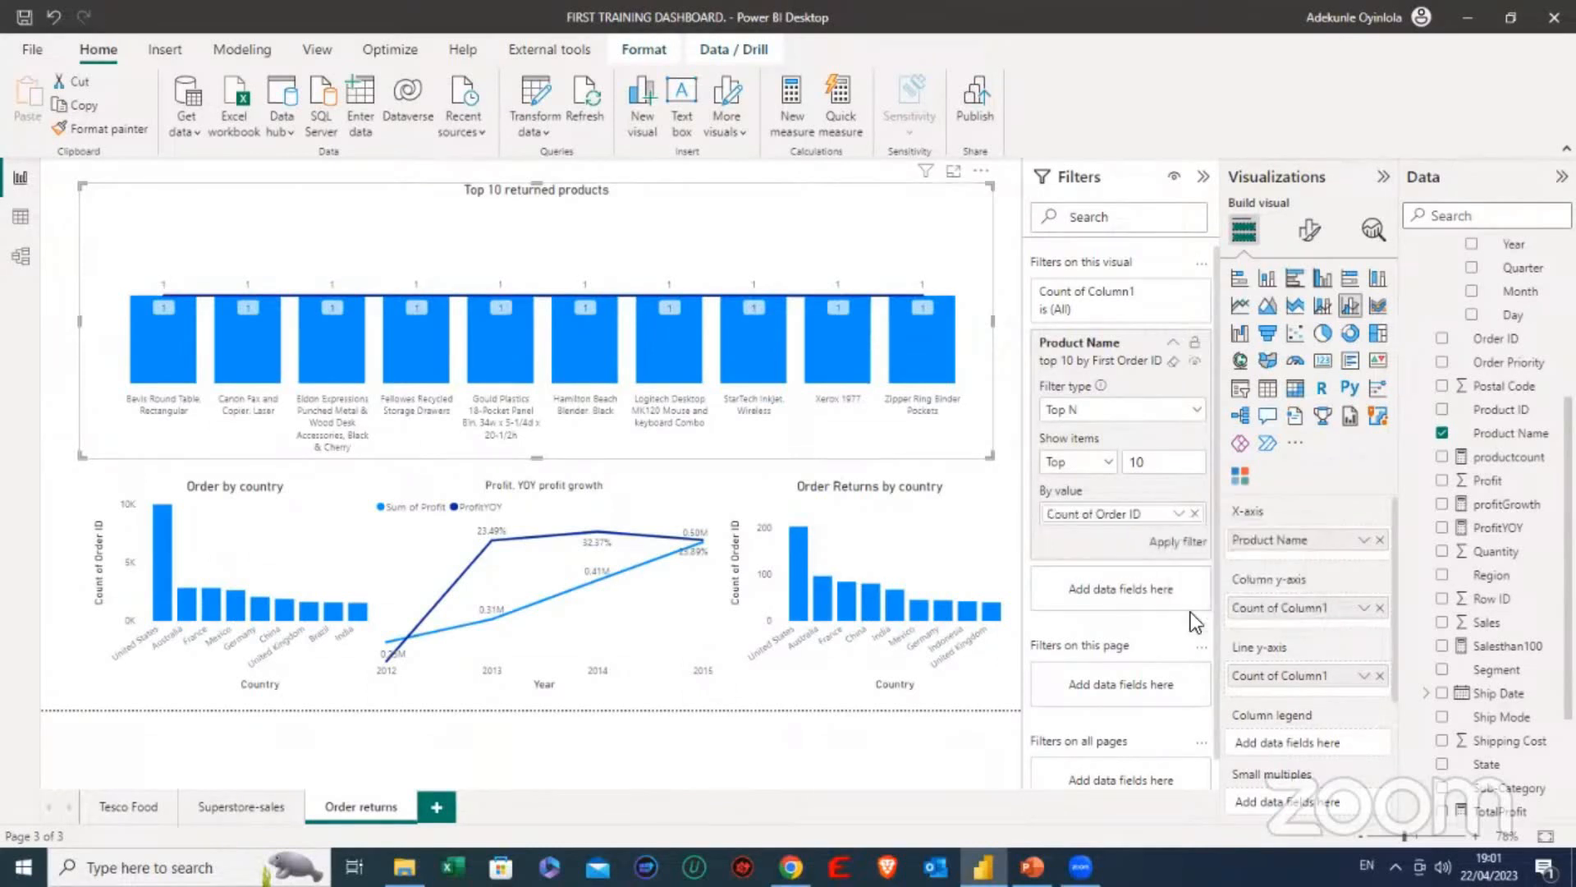
pyautogui.click(1180, 544)
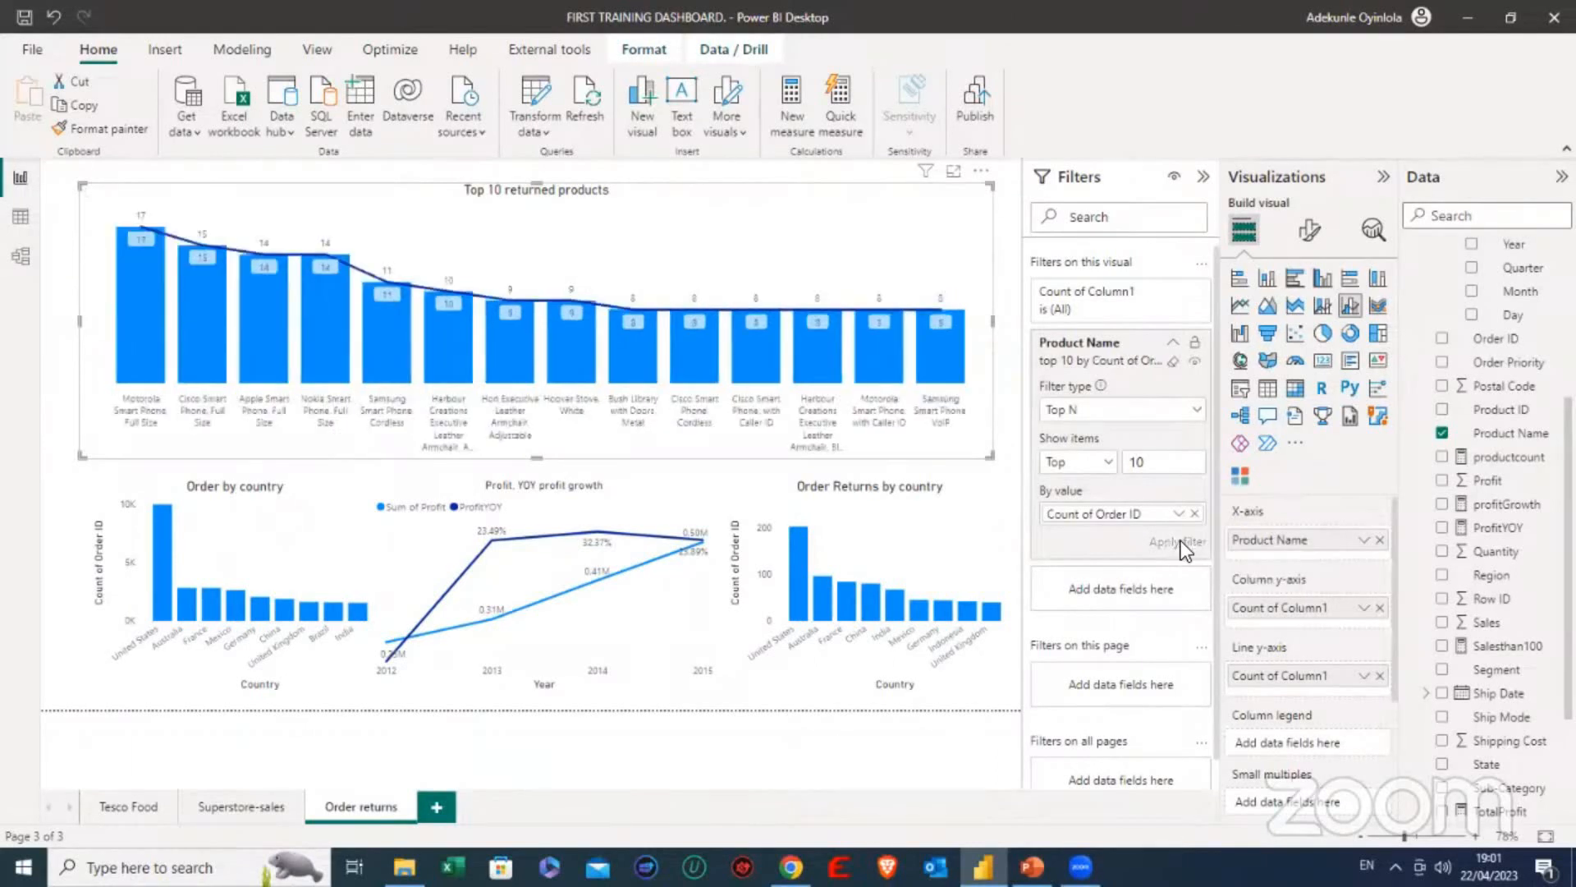
pyautogui.moveTo(269, 264)
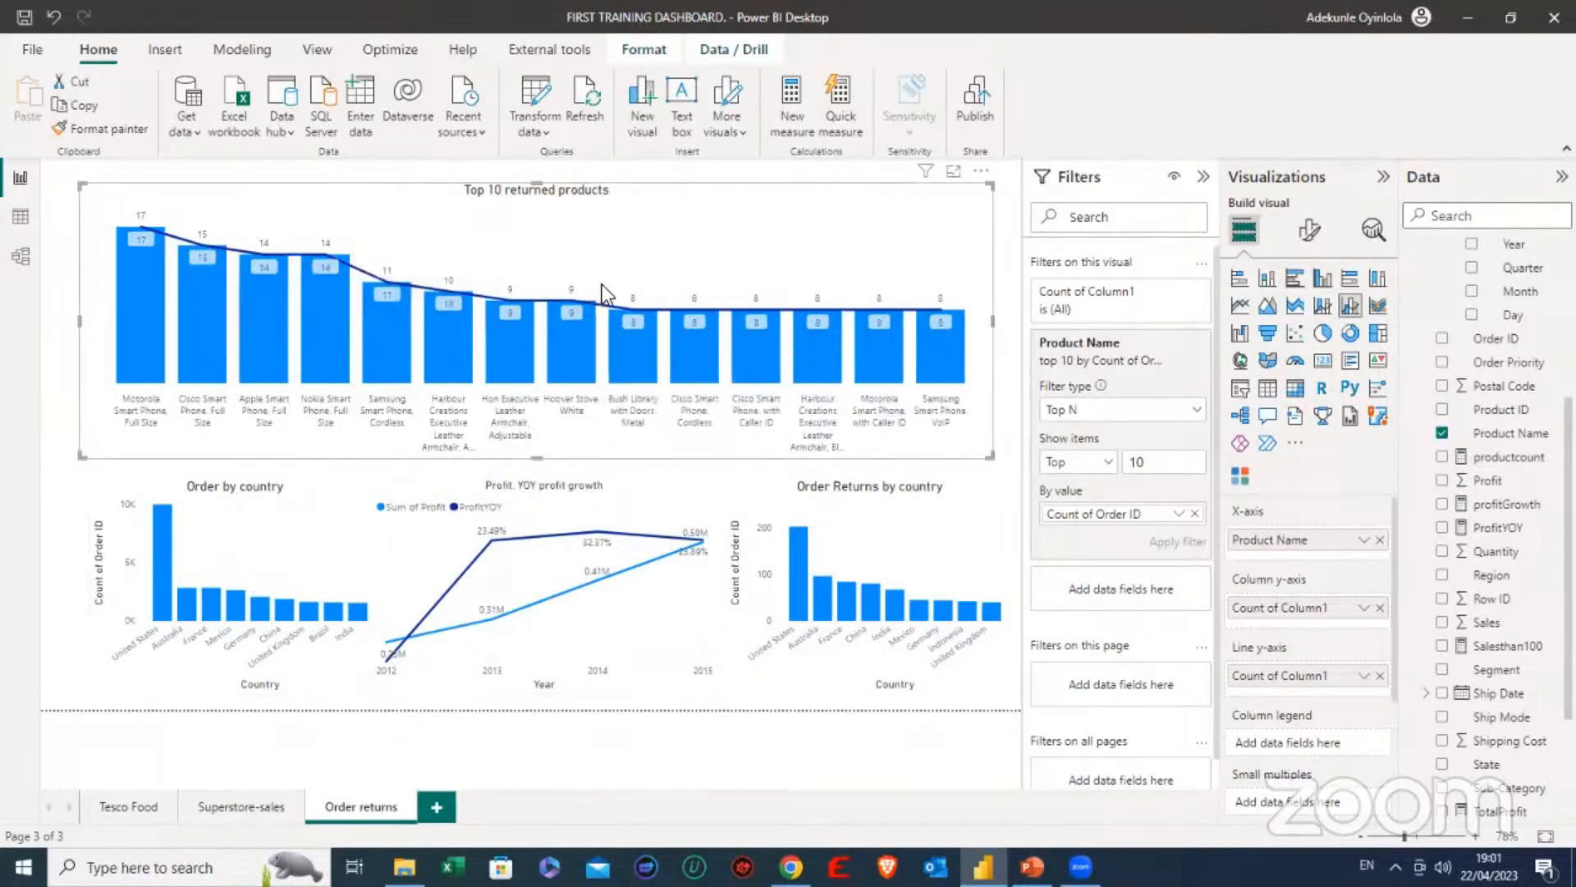
# - Reselect the Top 10 returned products chart and collapse the filters to enlarge the report page
pyautogui.click(82, 489)
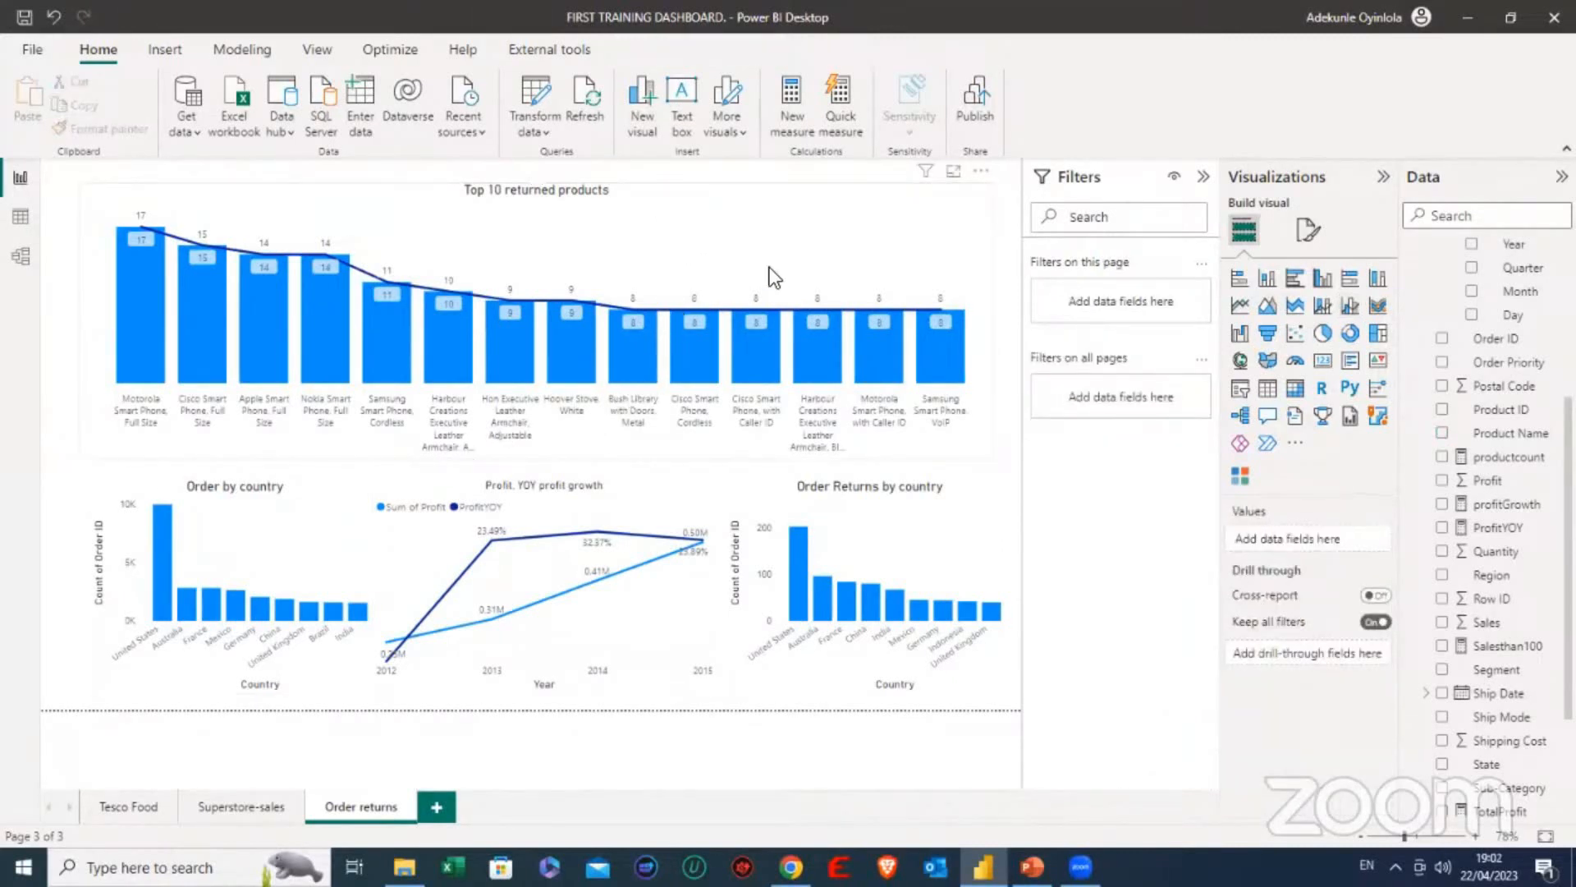
pyautogui.click(920, 189)
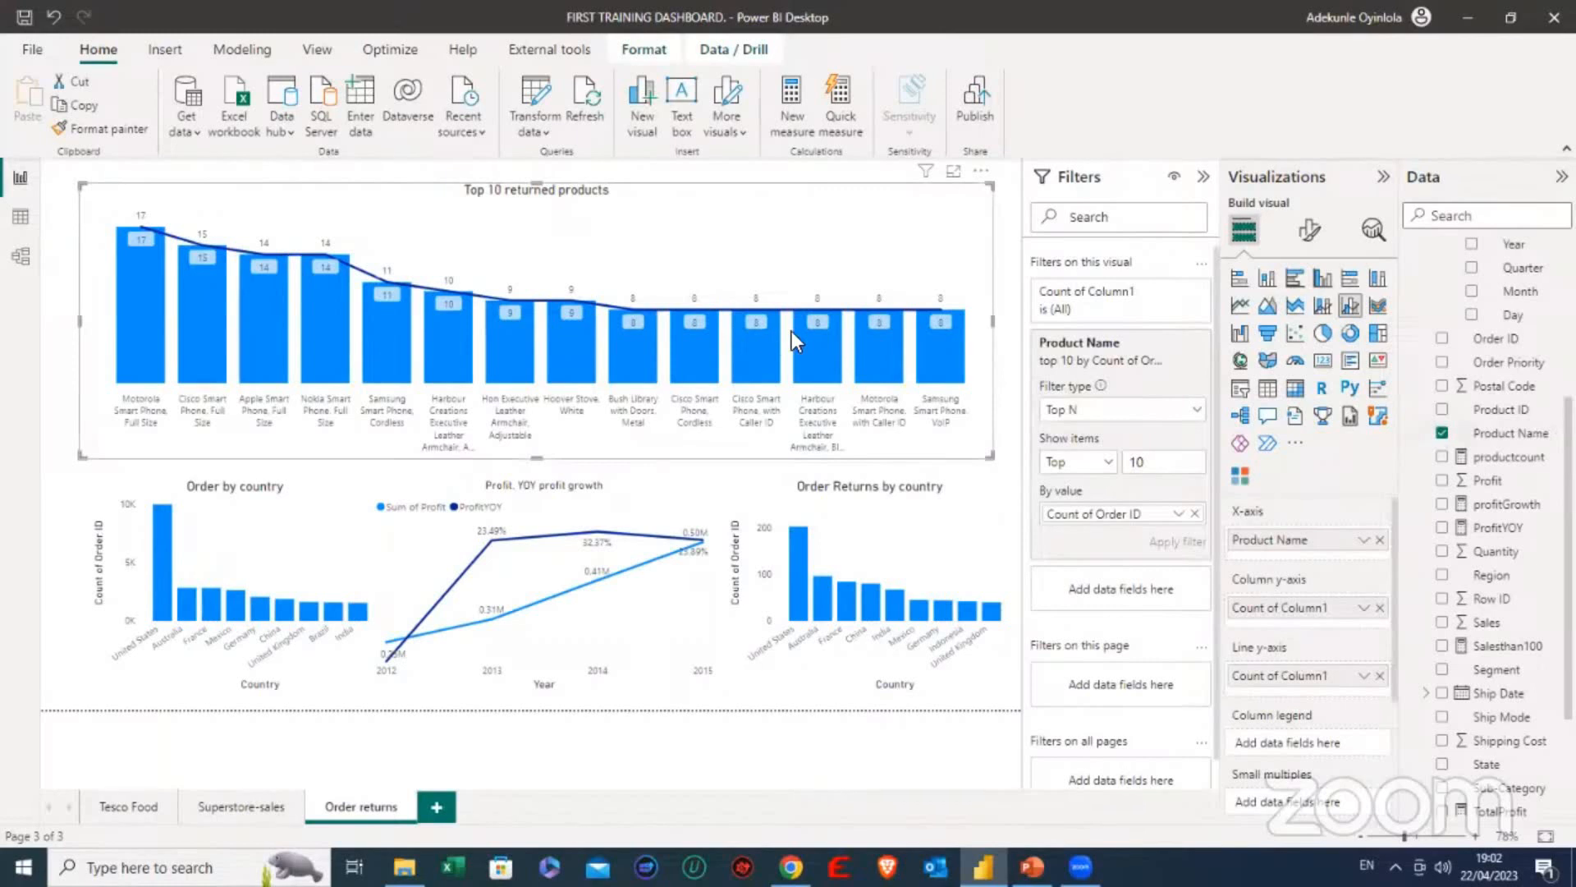
pyautogui.scroll(-2, 1477, 657)
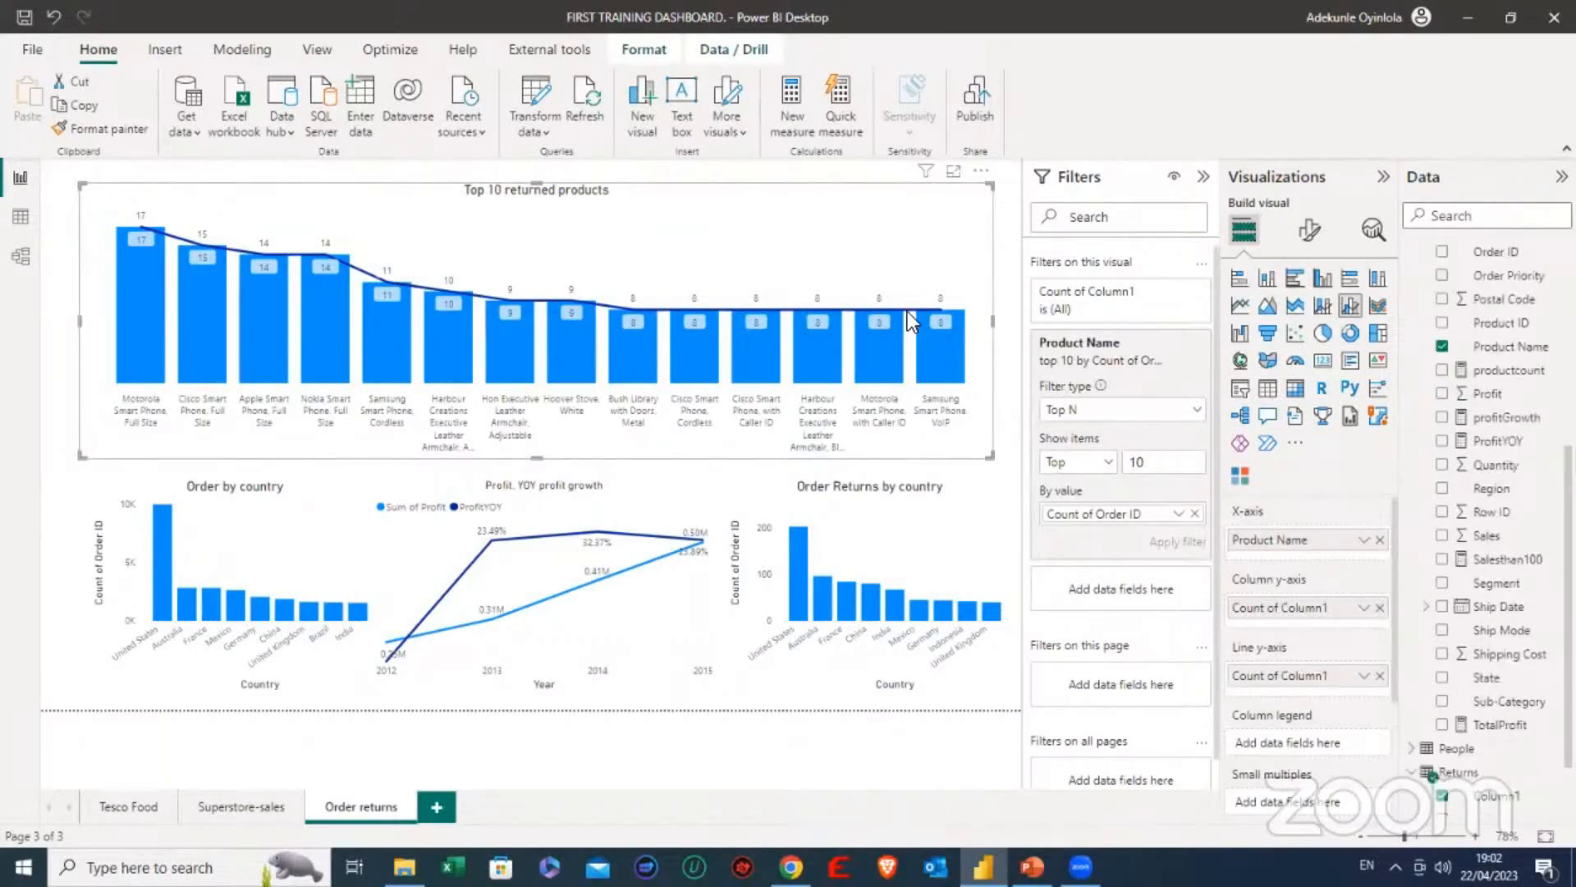
pyautogui.moveTo(941, 317)
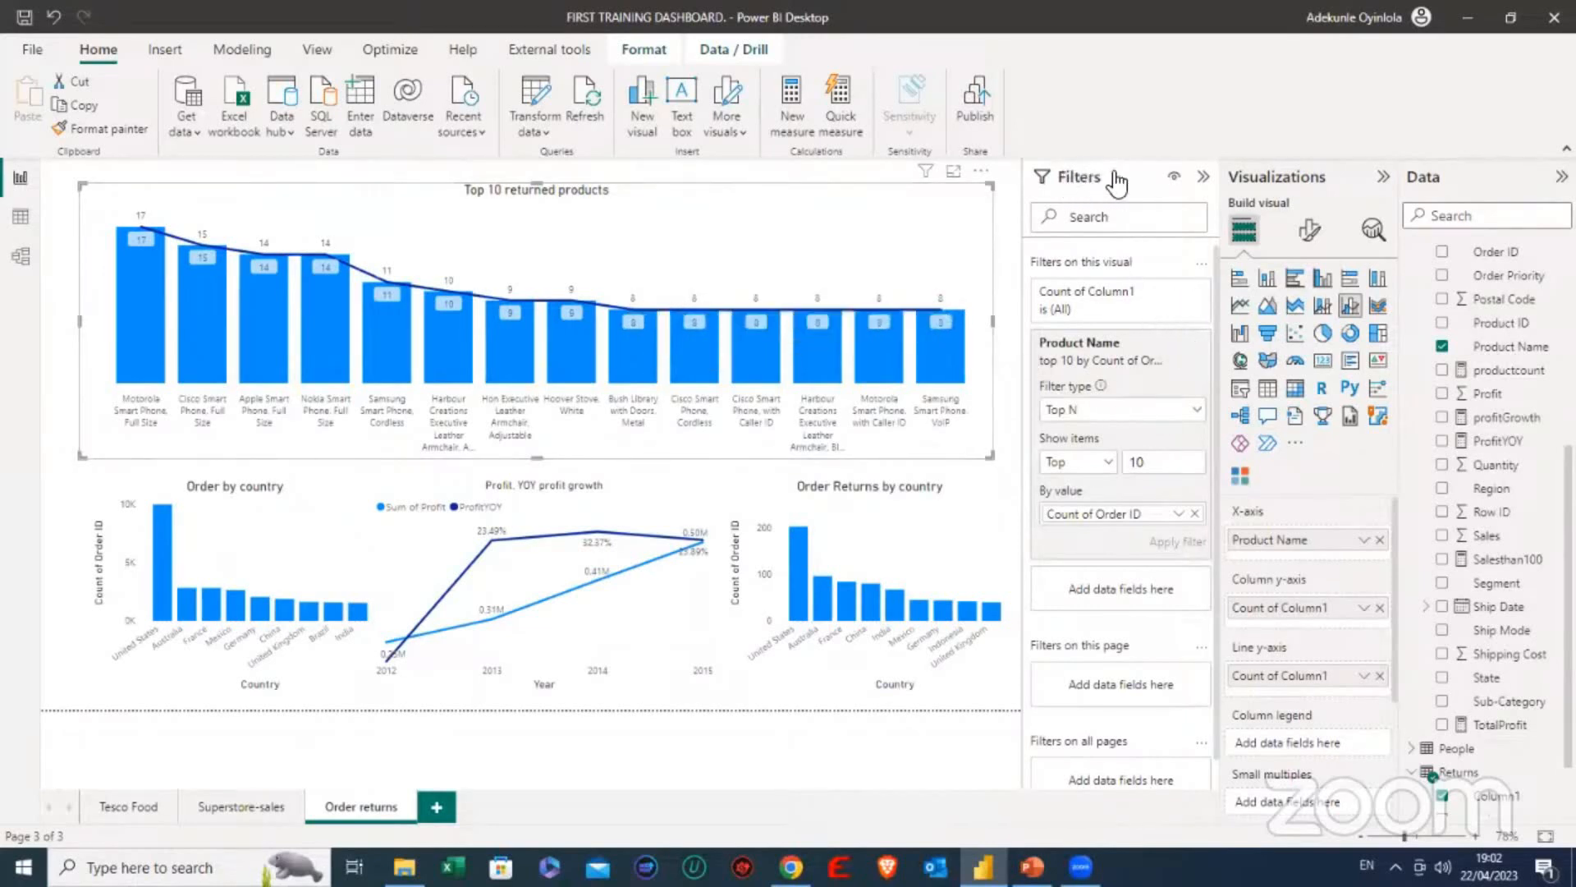
pyautogui.click(1203, 179)
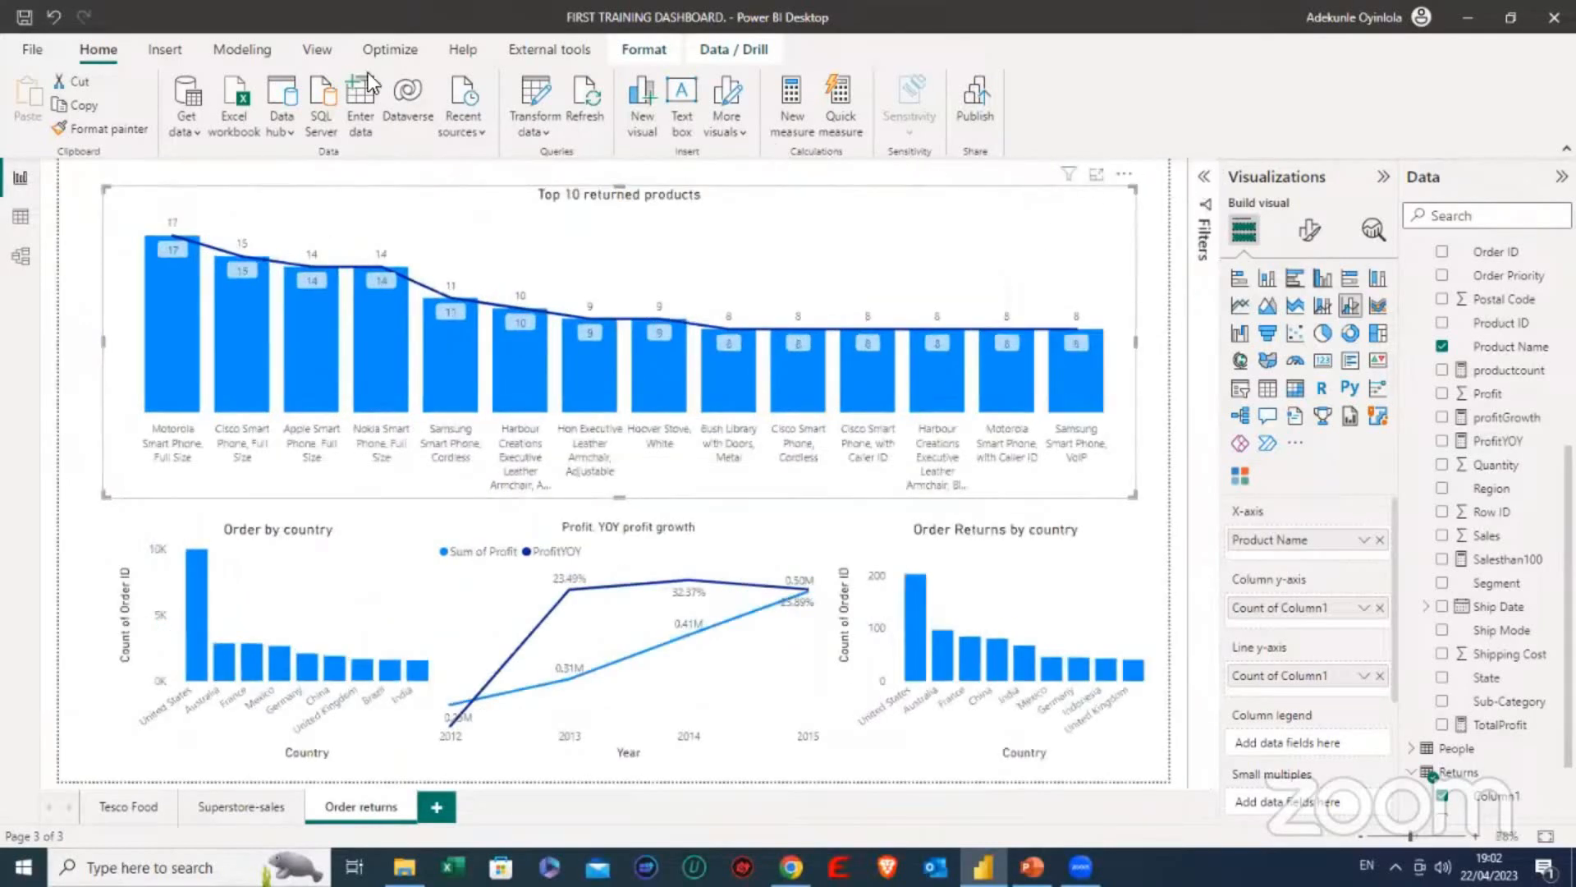
pyautogui.click(326, 49)
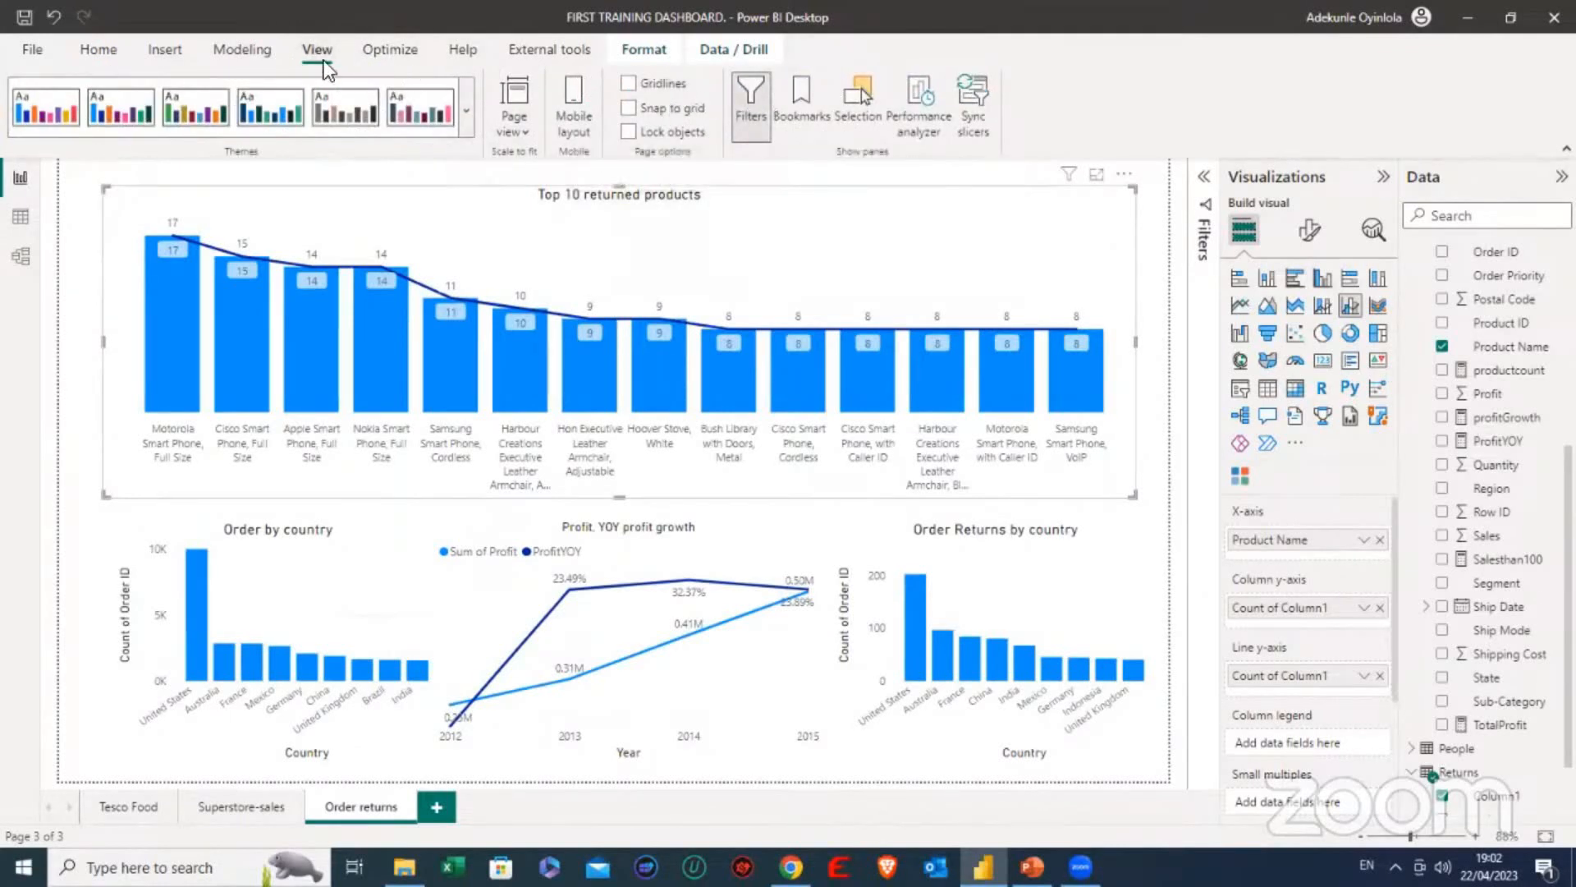
pyautogui.click(109, 58)
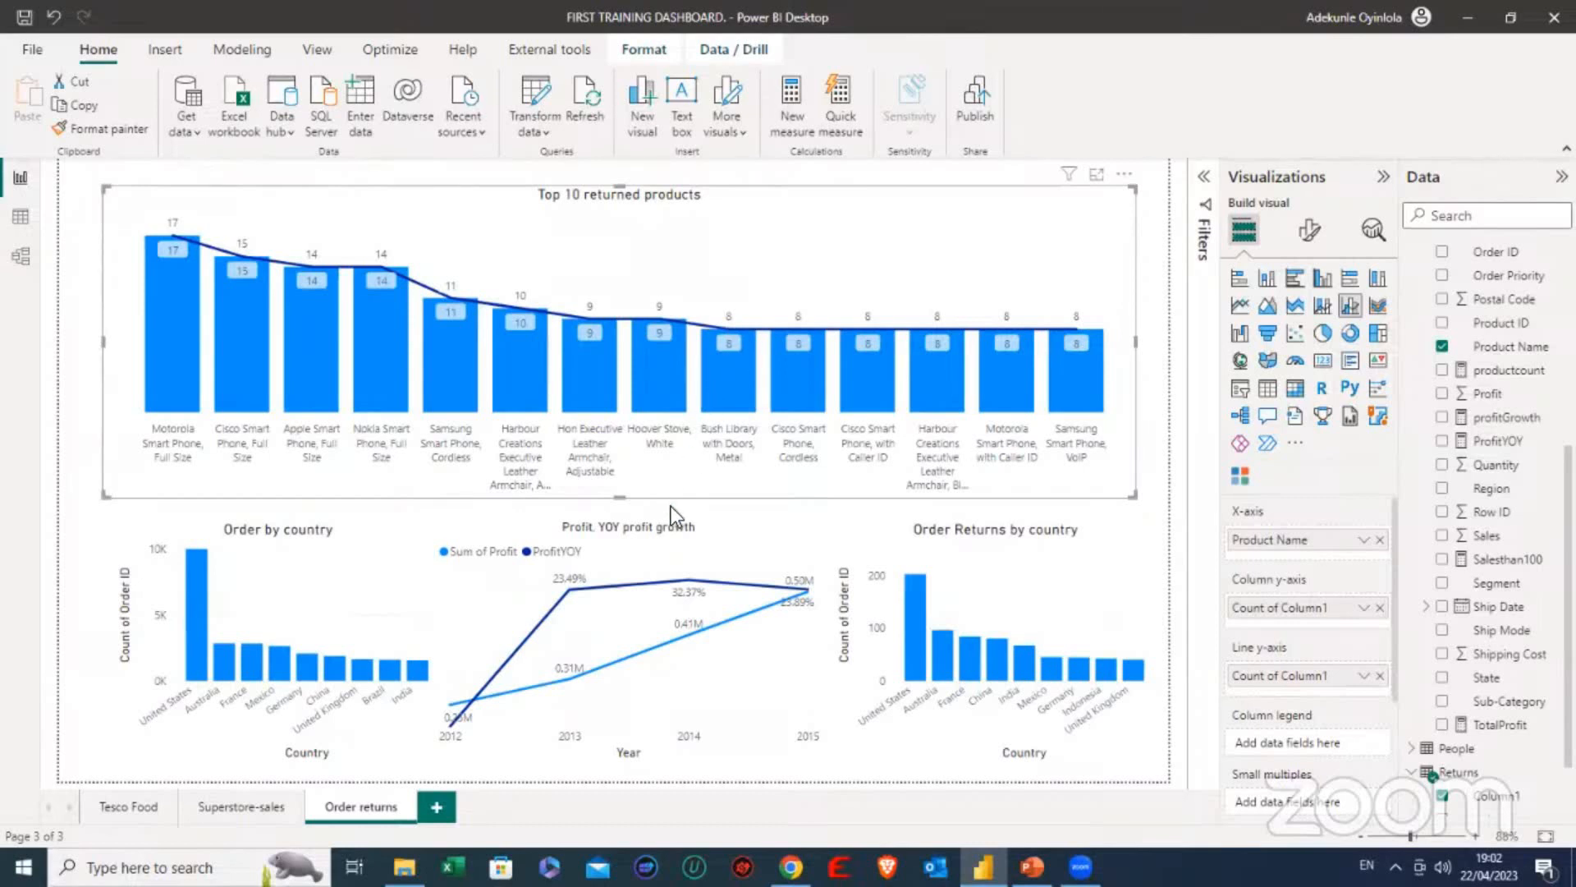
pyautogui.moveTo(677, 570)
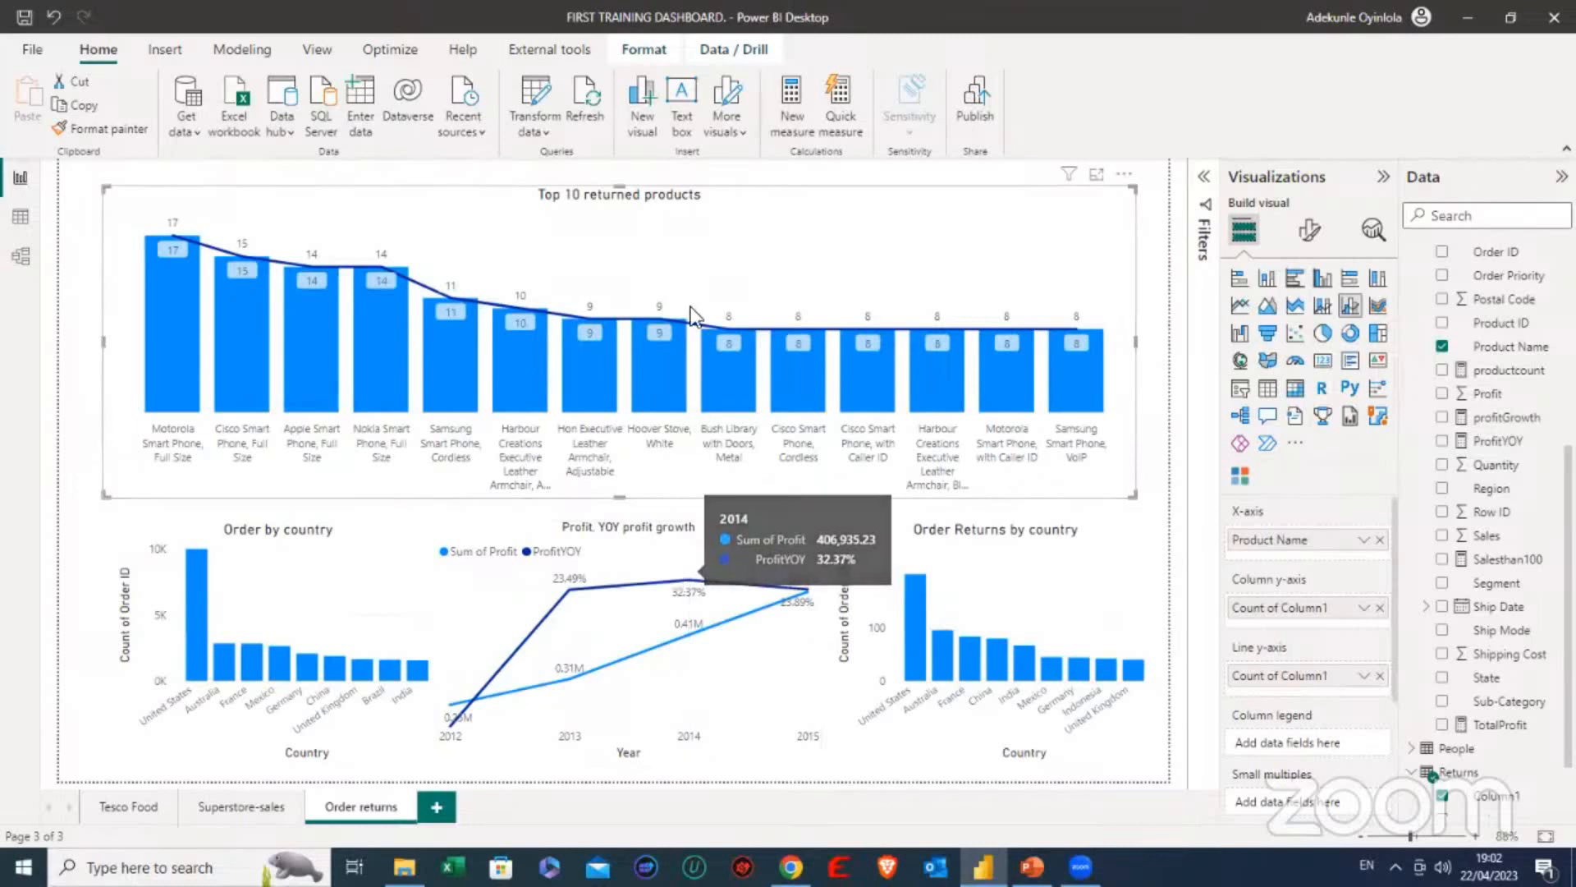
pyautogui.click(90, 391)
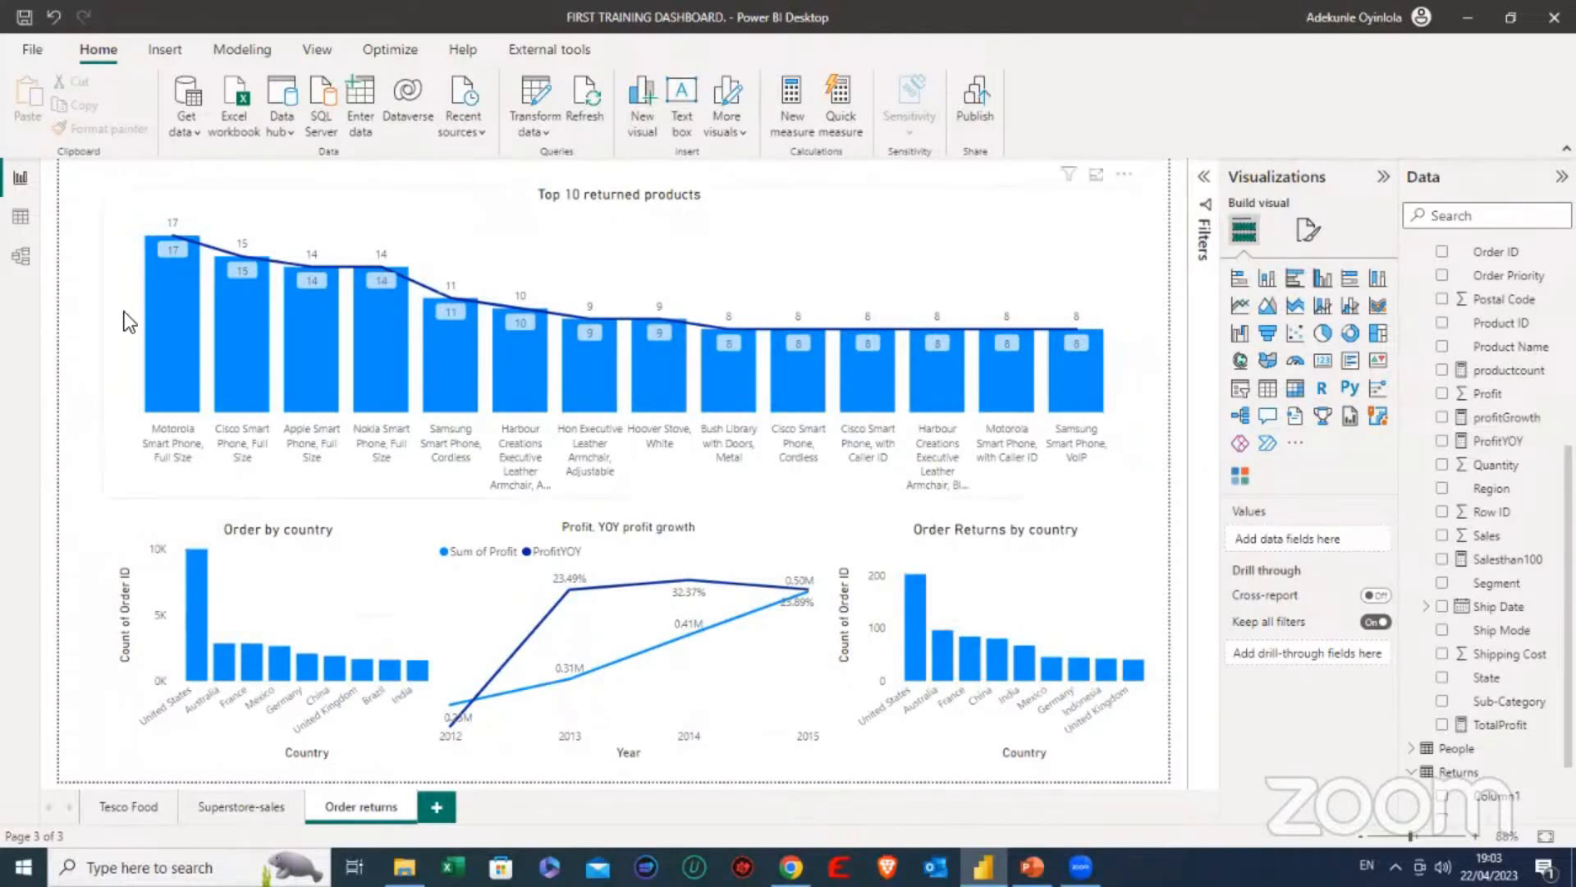
pyautogui.click(120, 491)
pyautogui.click(92, 526)
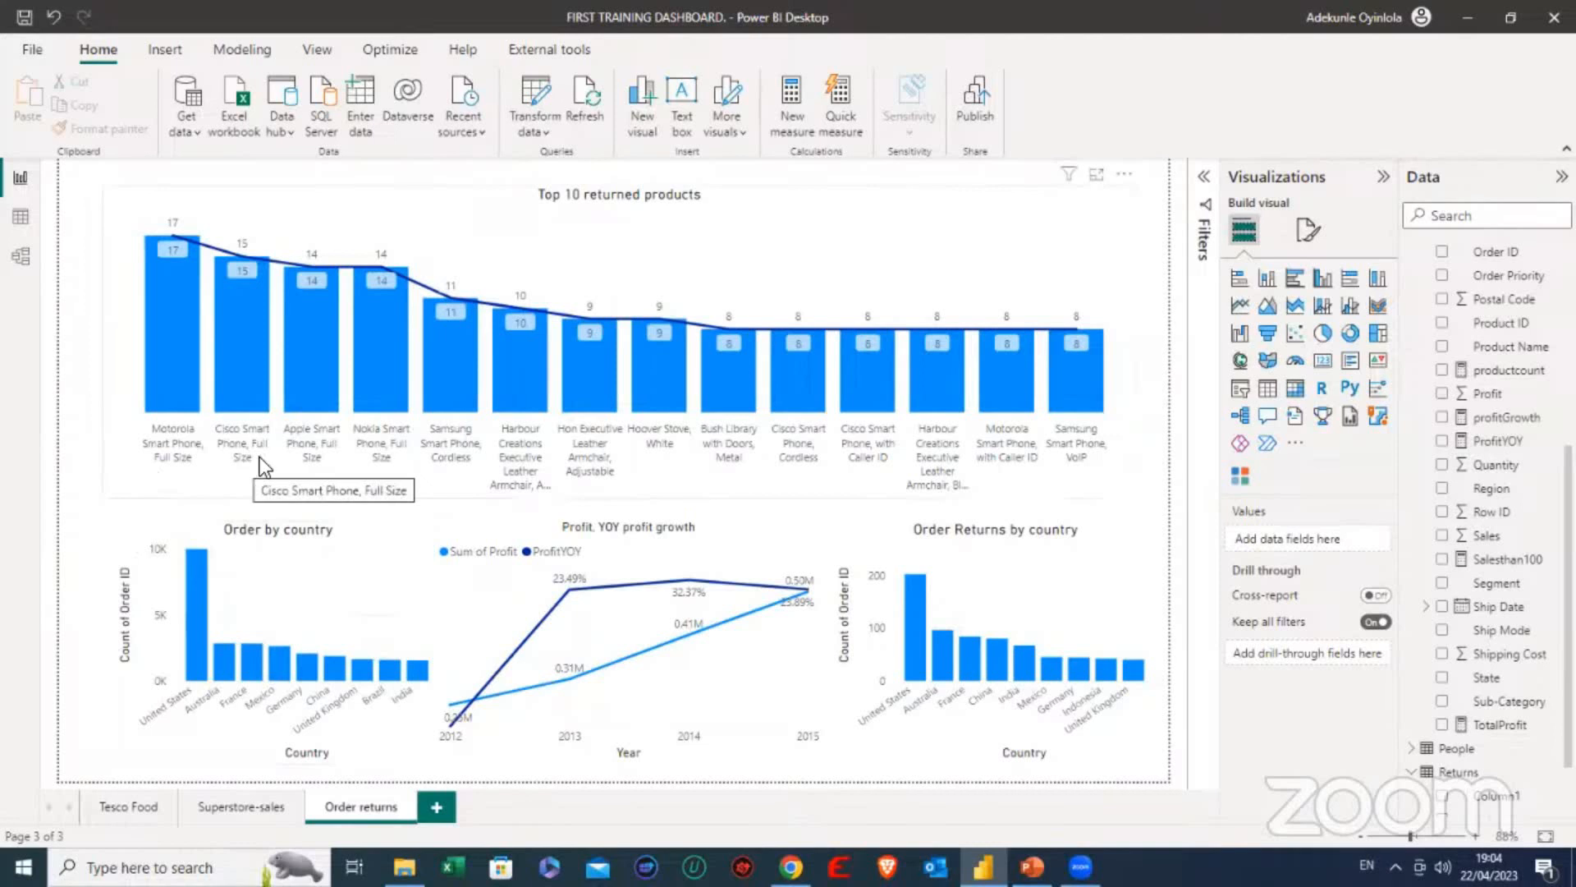
# - Switch to the PowerBI Introductory class 1 presentation in PowerPoint and review the first Class III contents item, on understanding data and modelling
pyautogui.moveTo(1032, 867)
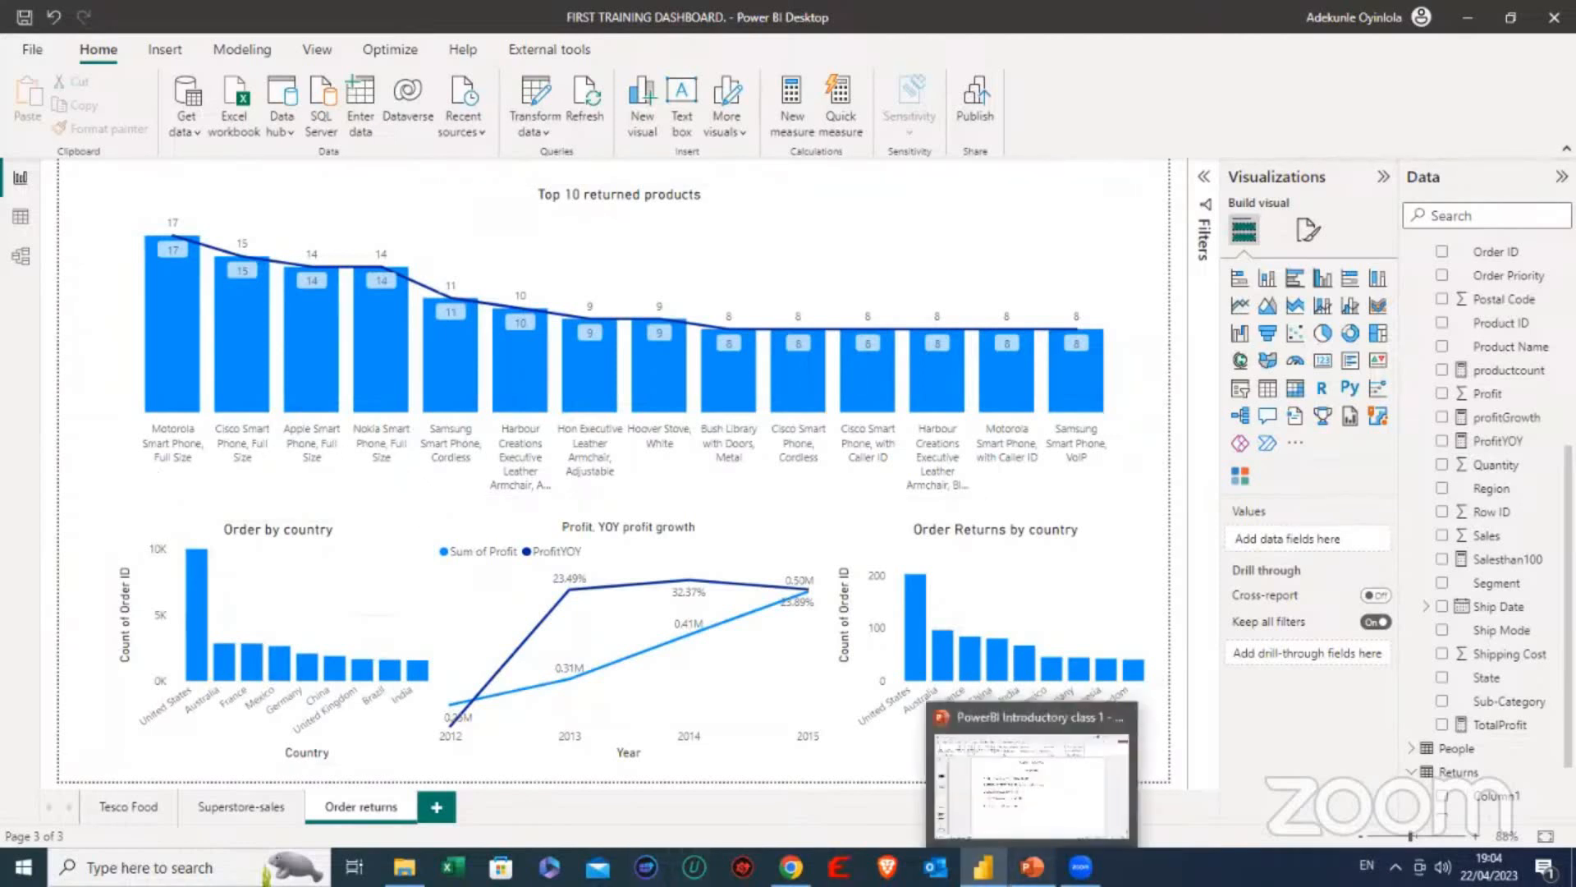
pyautogui.click(1020, 786)
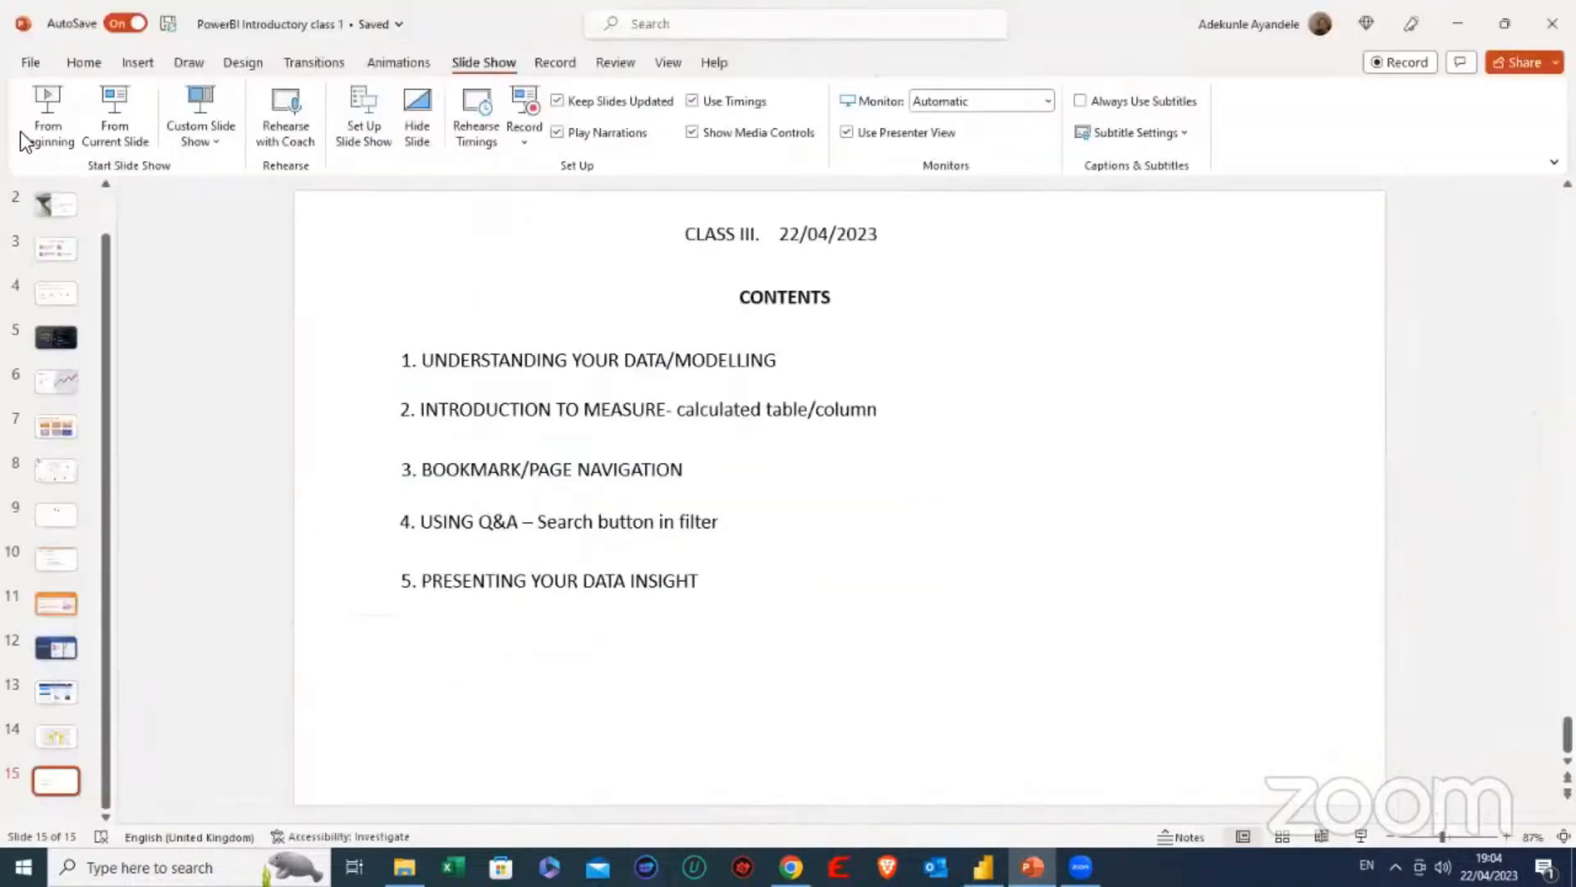
pyautogui.click(518, 361)
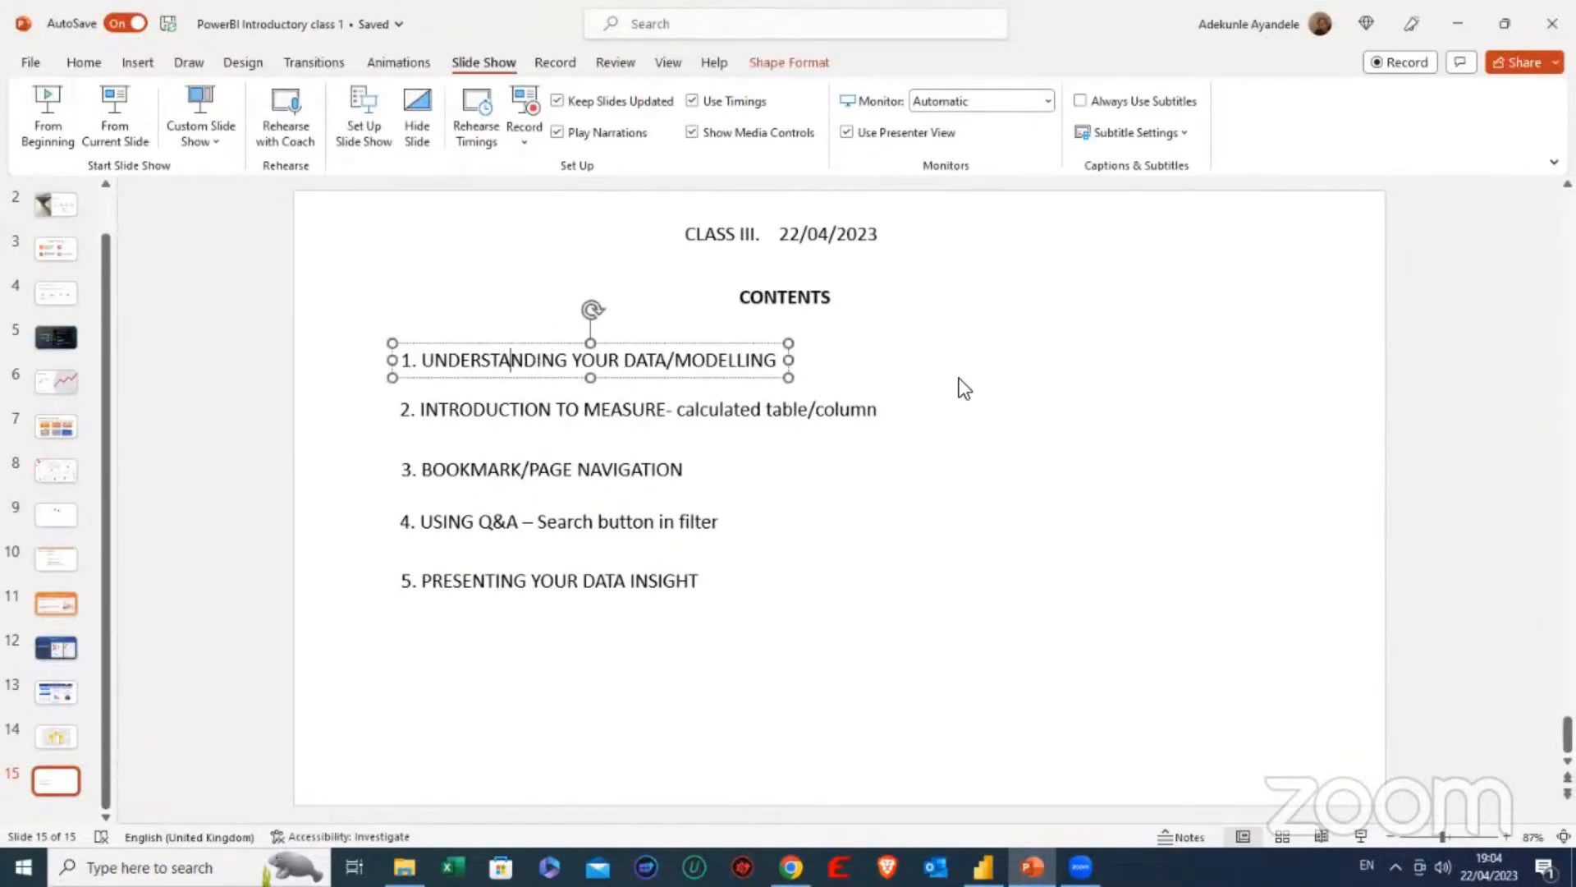
pyautogui.click(1008, 353)
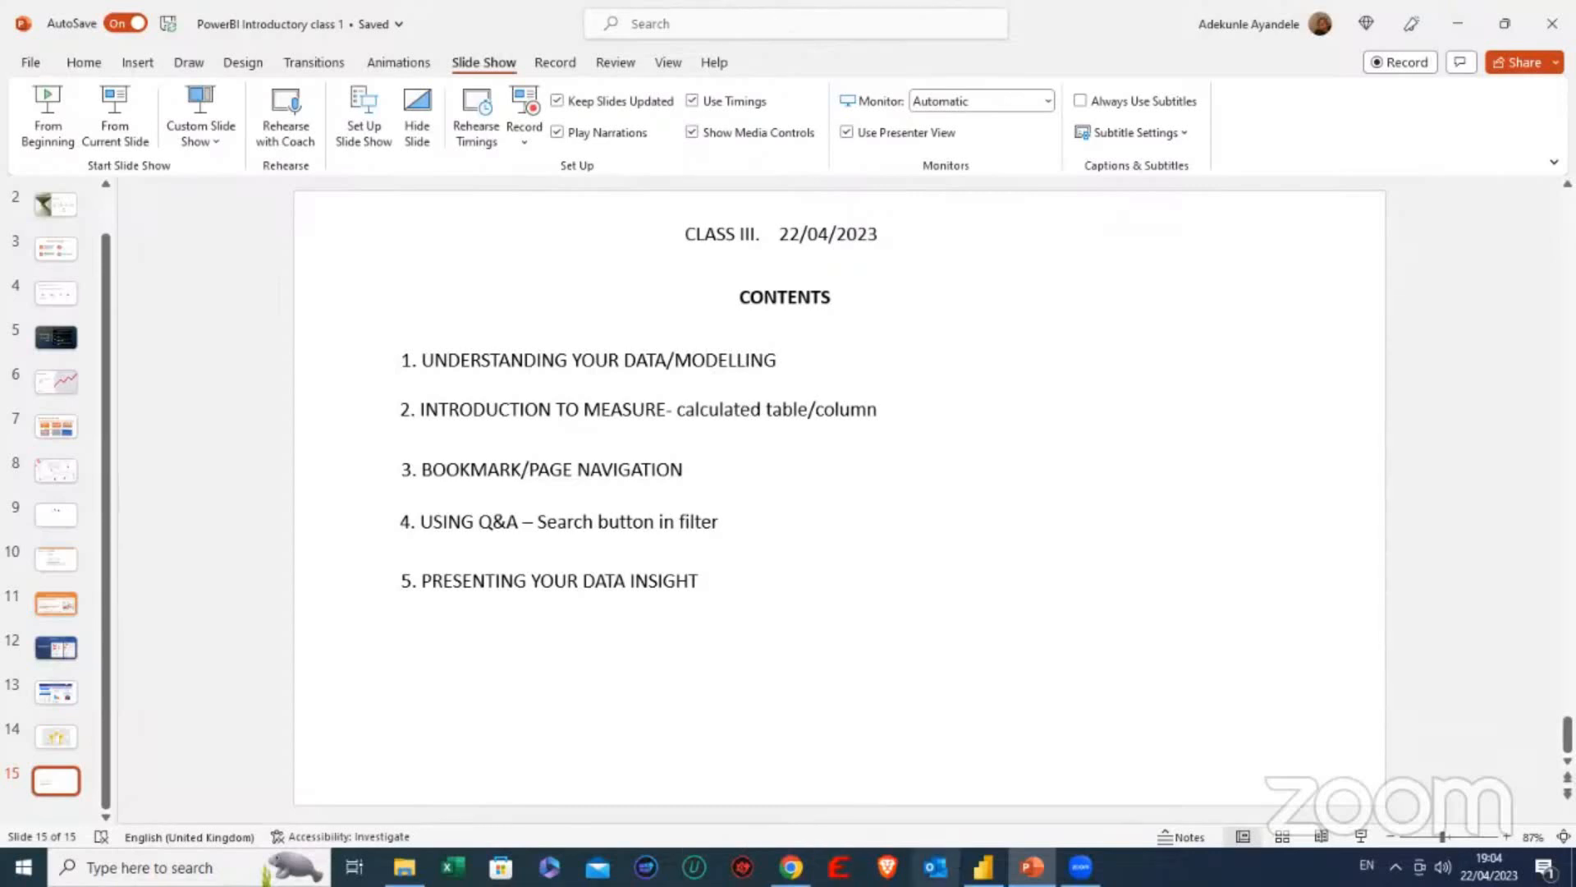
# - Switch back to Power BI and view the rows of the Orders table
pyautogui.click(983, 867)
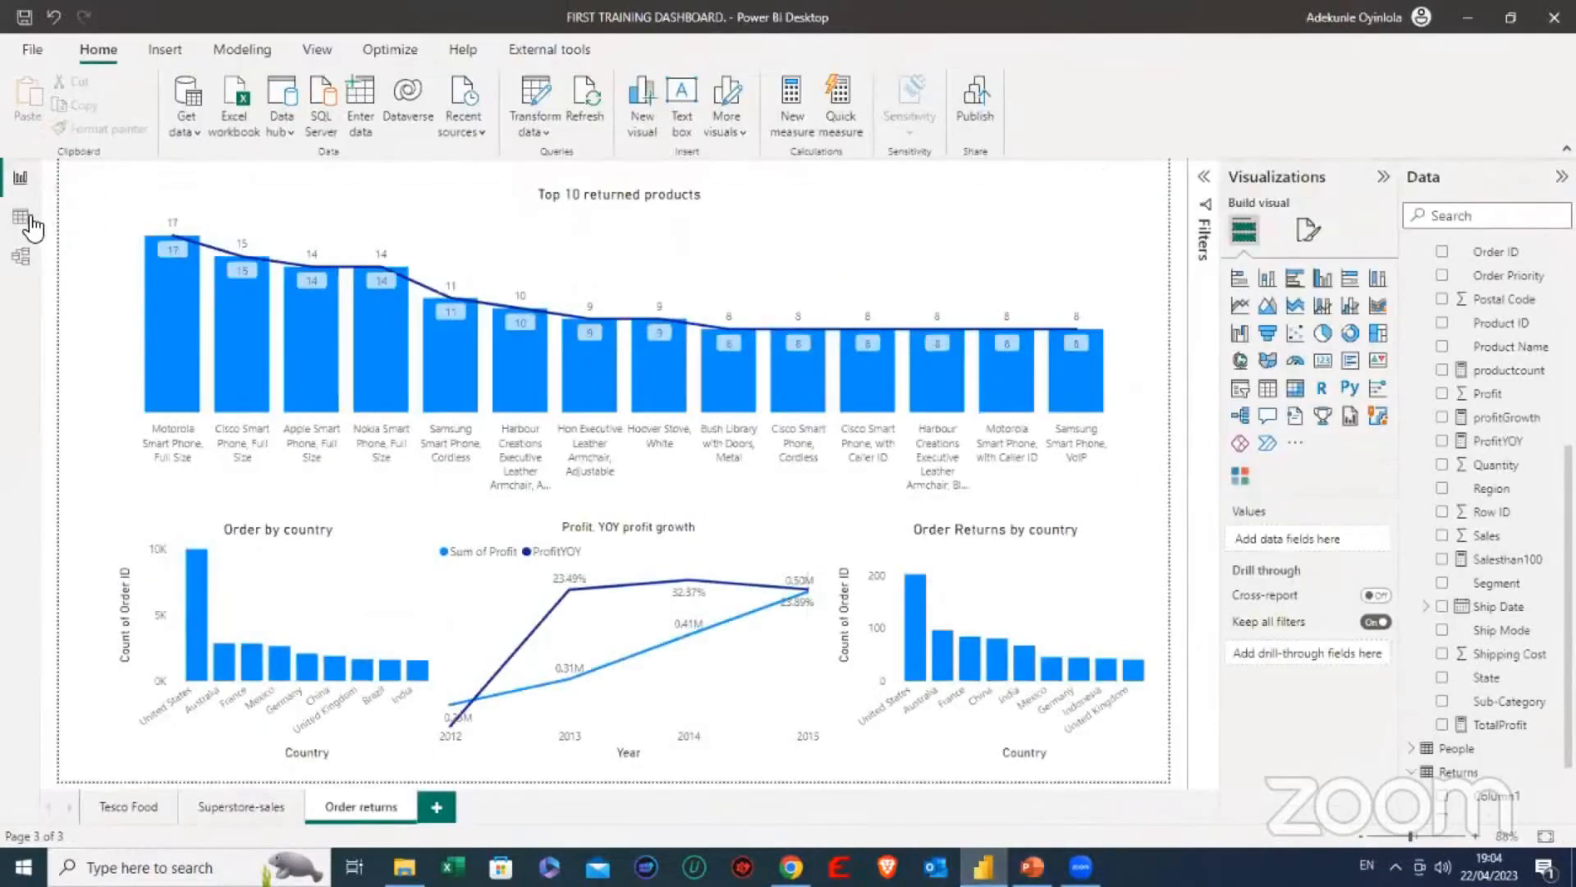
pyautogui.click(29, 220)
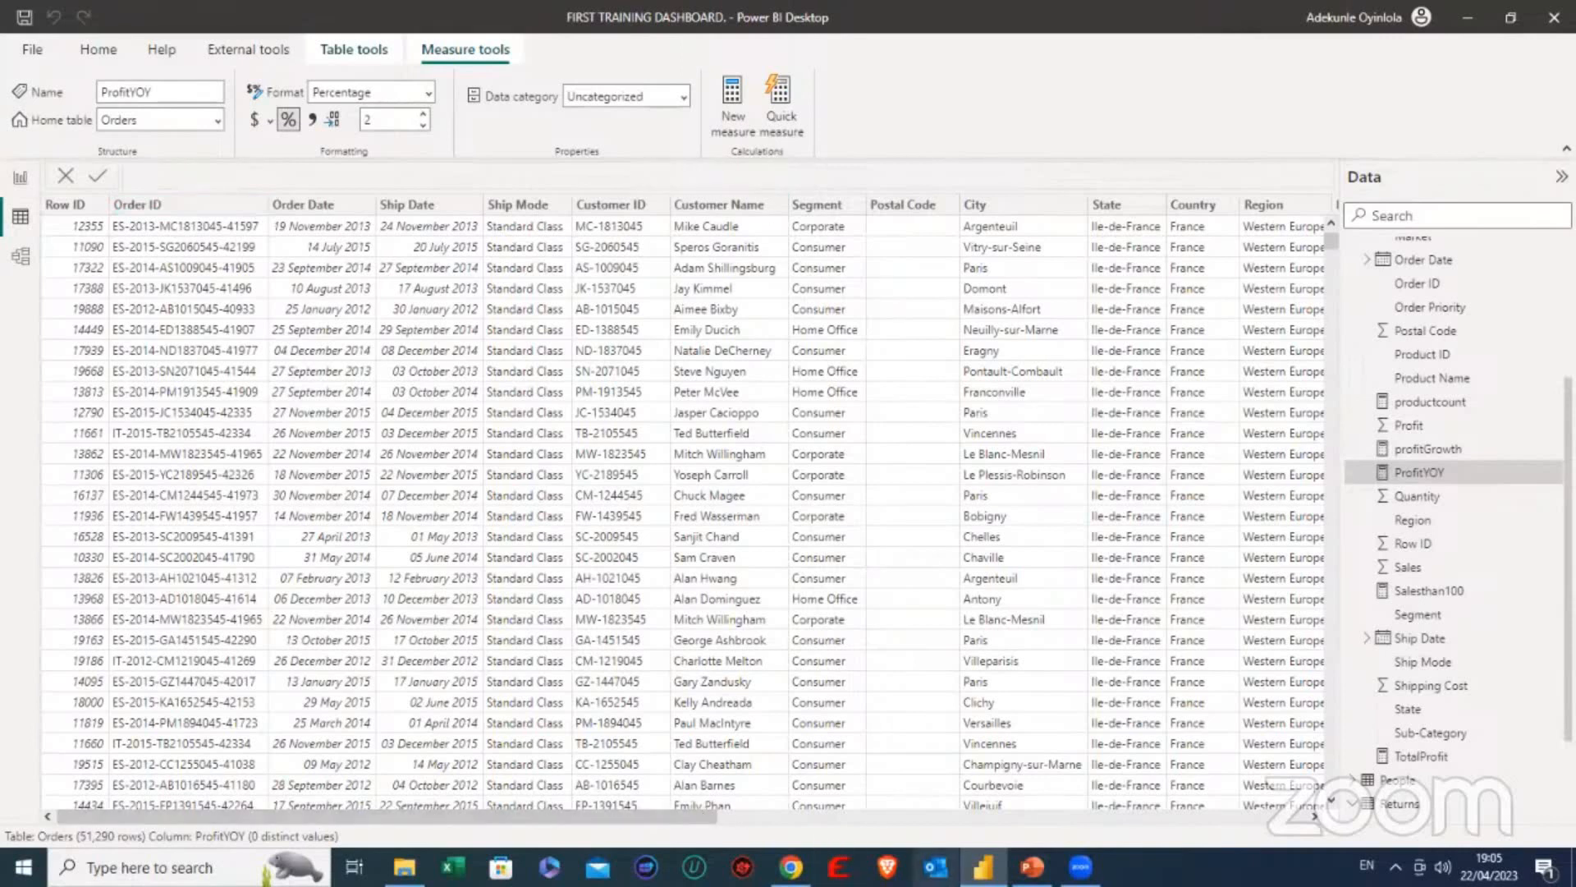
# - Return to the PowerPoint contents slide and handwrite "1. Orders" with the red pen in the blank area beside the contents list
pyautogui.click(1032, 867)
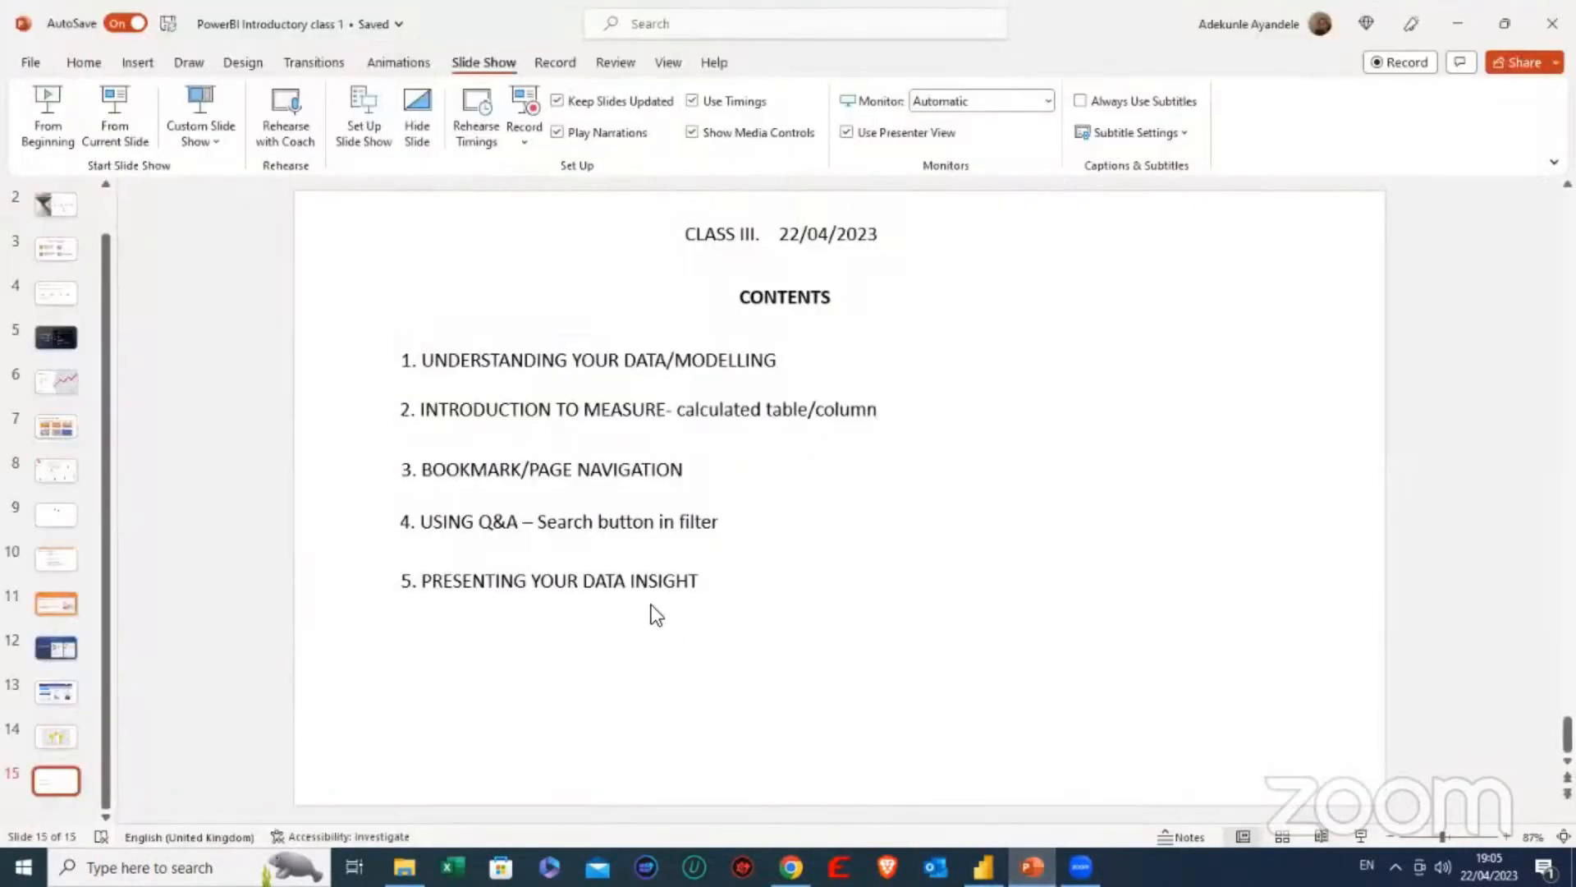
pyautogui.click(190, 62)
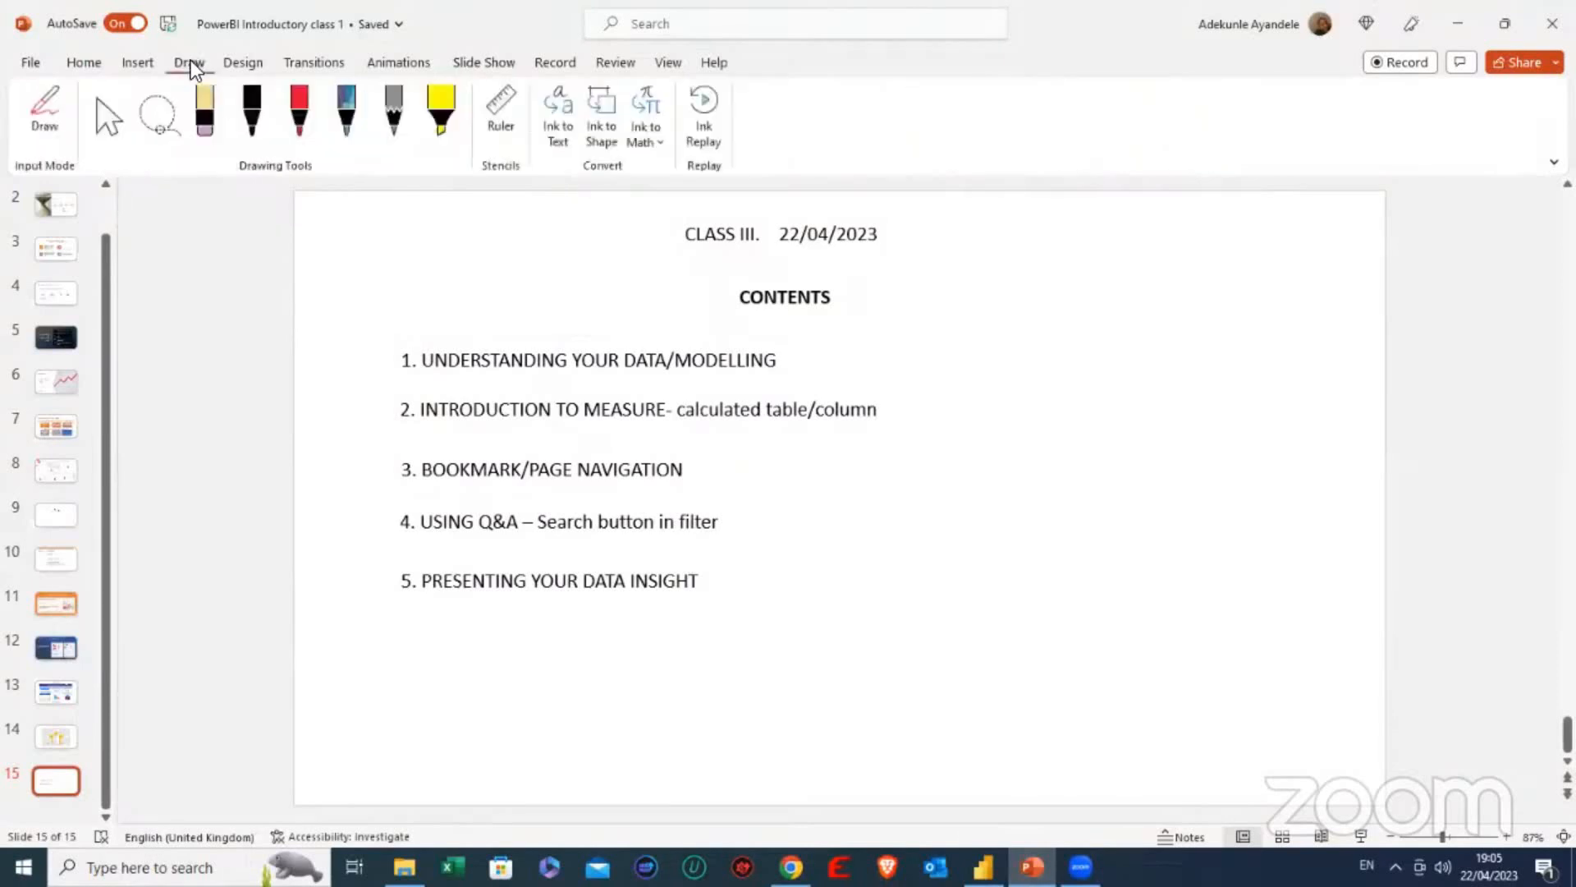
pyautogui.click(300, 111)
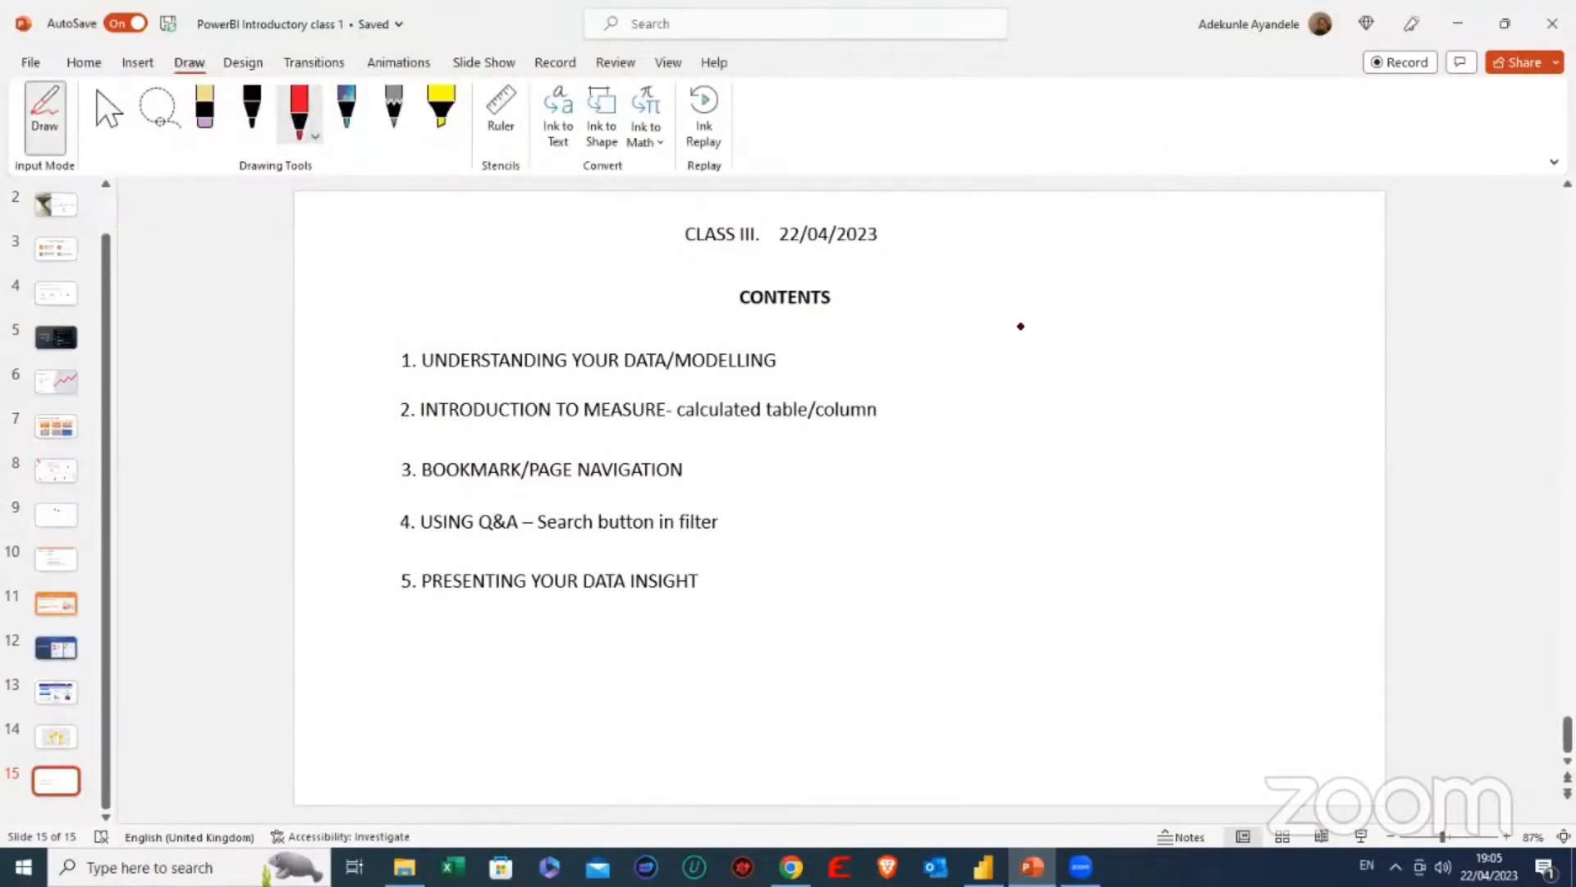
pyautogui.moveTo(1026, 272)
pyautogui.mouseDown()
pyautogui.moveTo(1025, 287)
pyautogui.moveTo(1125, 287)
pyautogui.moveTo(1104, 271)
pyautogui.moveTo(1133, 290)
pyautogui.moveTo(1190, 268)
pyautogui.moveTo(1182, 291)
pyautogui.moveTo(1232, 291)
pyautogui.moveTo(1262, 268)
pyautogui.moveTo(1256, 293)
pyautogui.mouseUp()
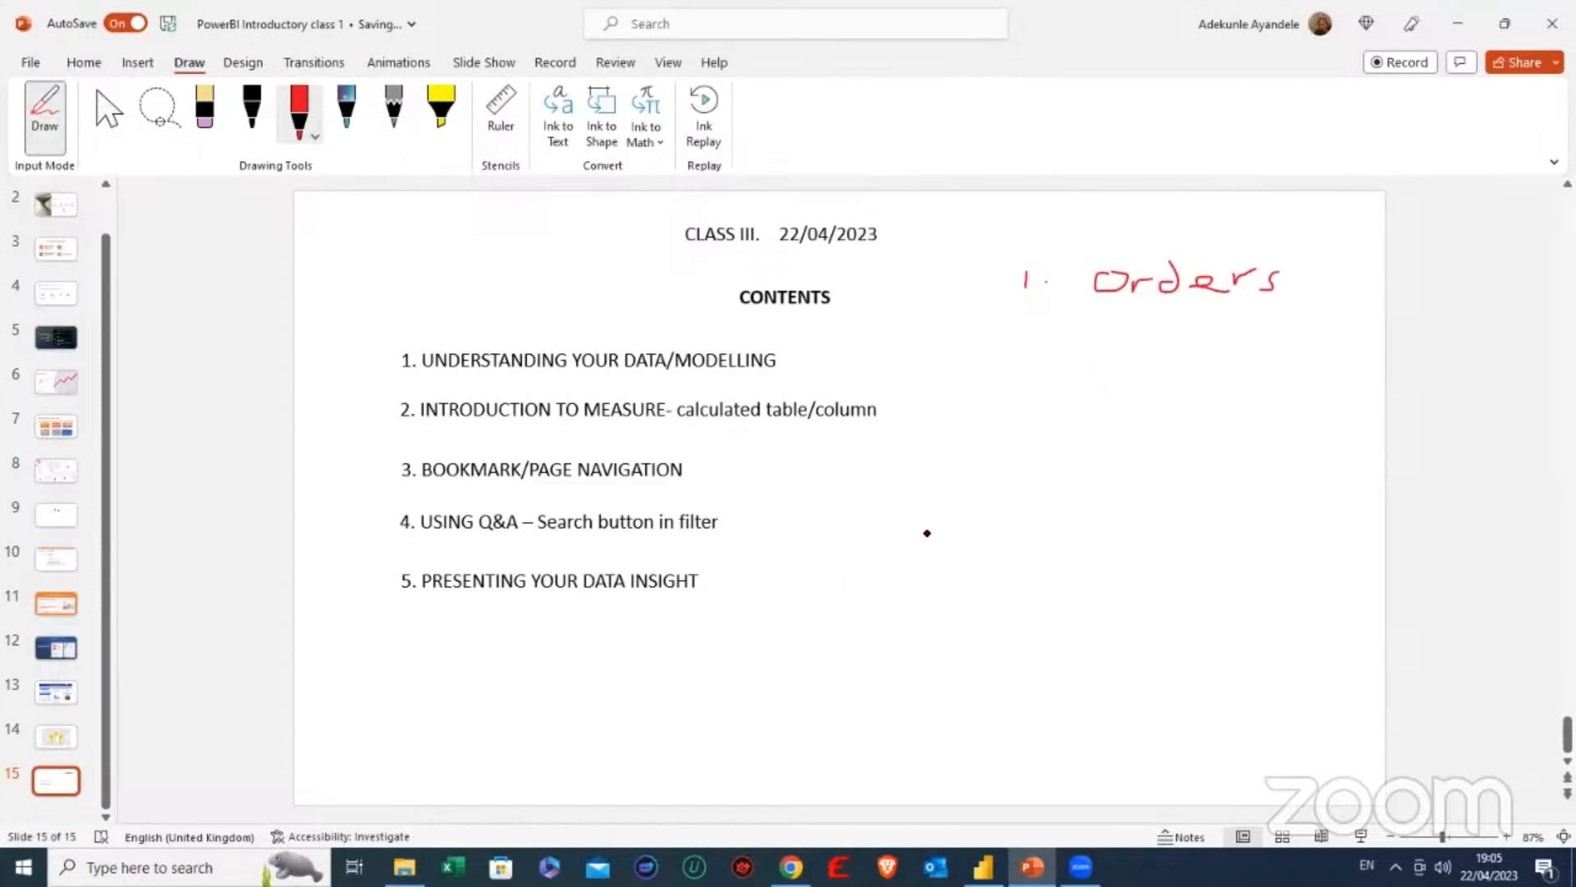
# - Switch to Power BI and examine the Orders table's columns from order ID across to product name
pyautogui.click(953, 836)
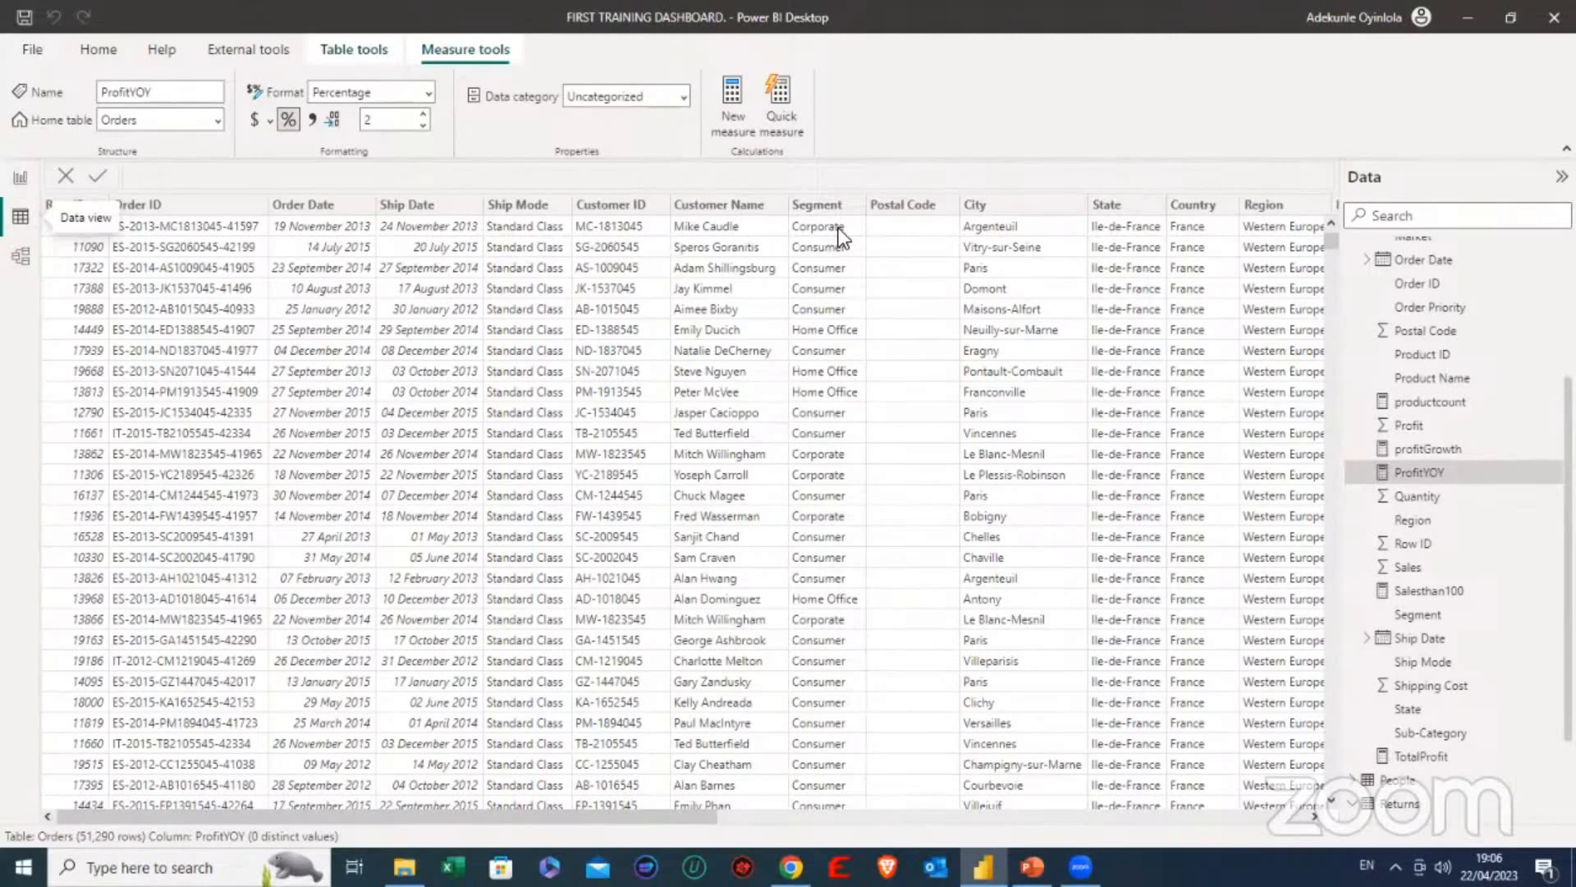
pyautogui.moveTo(526, 809); pyautogui.dragTo(791, 849)
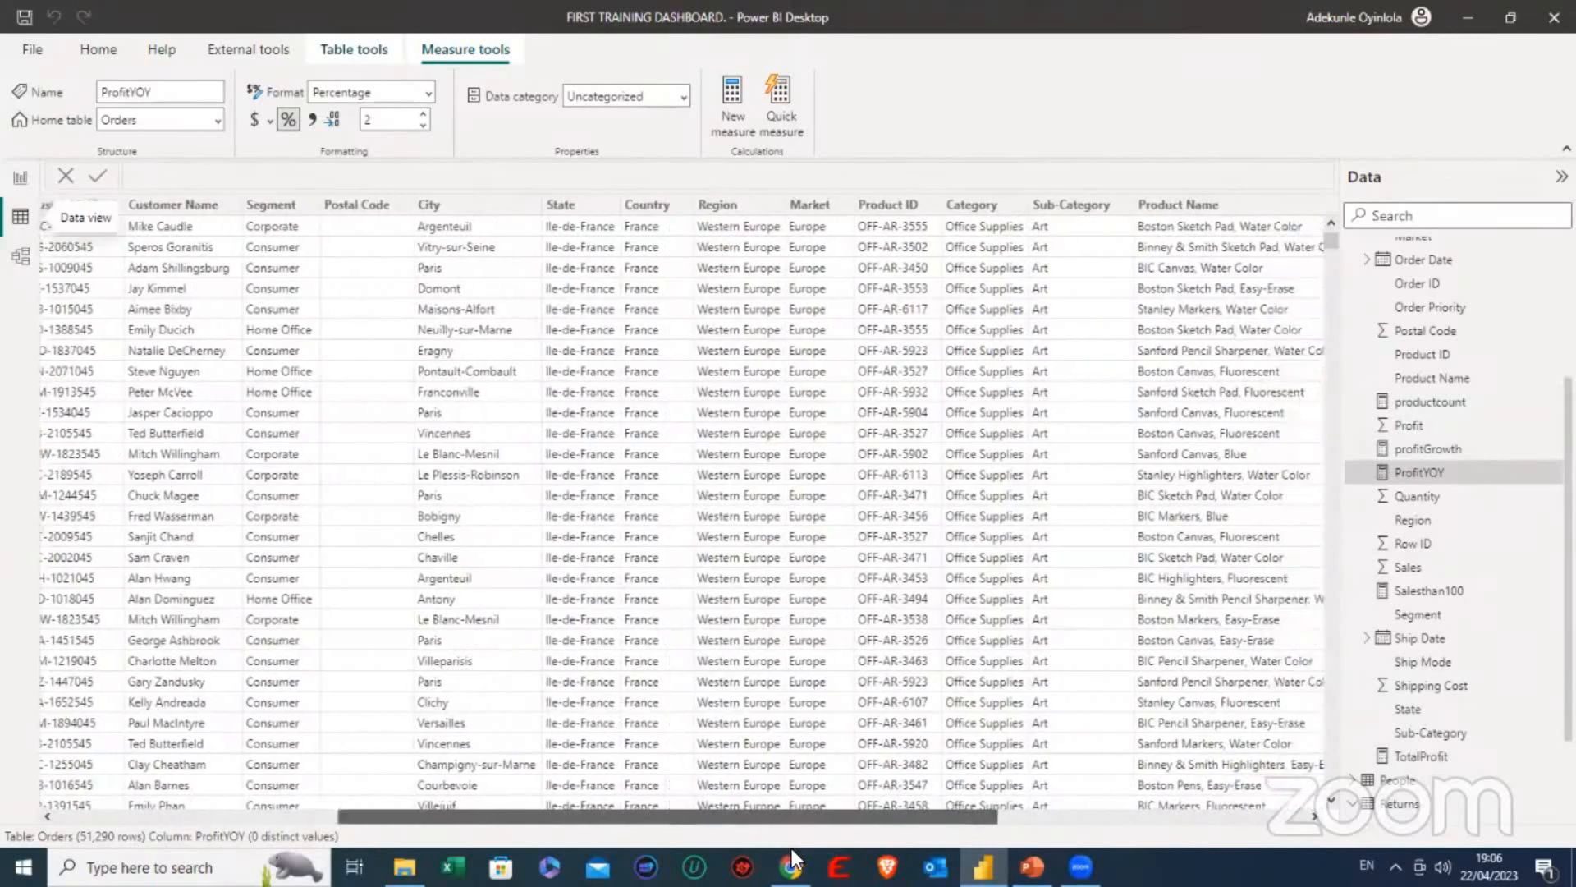
pyautogui.moveTo(792, 848)
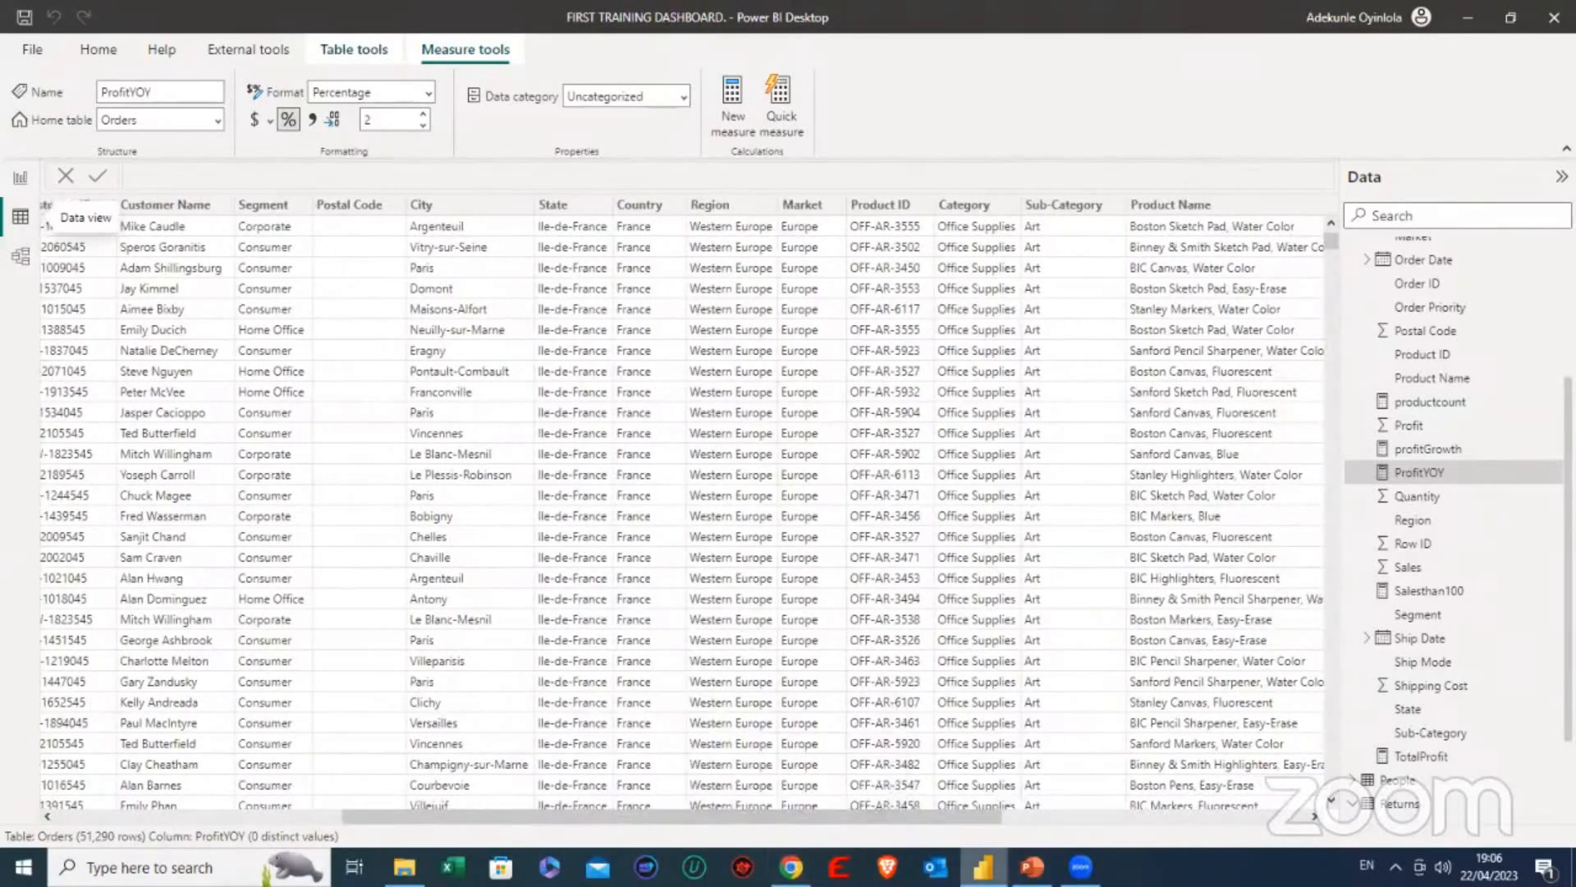
pyautogui.moveTo(983, 866)
# - Return to the PowerPoint contents slide and handwrite "Date" and "Country" beneath Orders, with the number 2 below them
pyautogui.click(1032, 866)
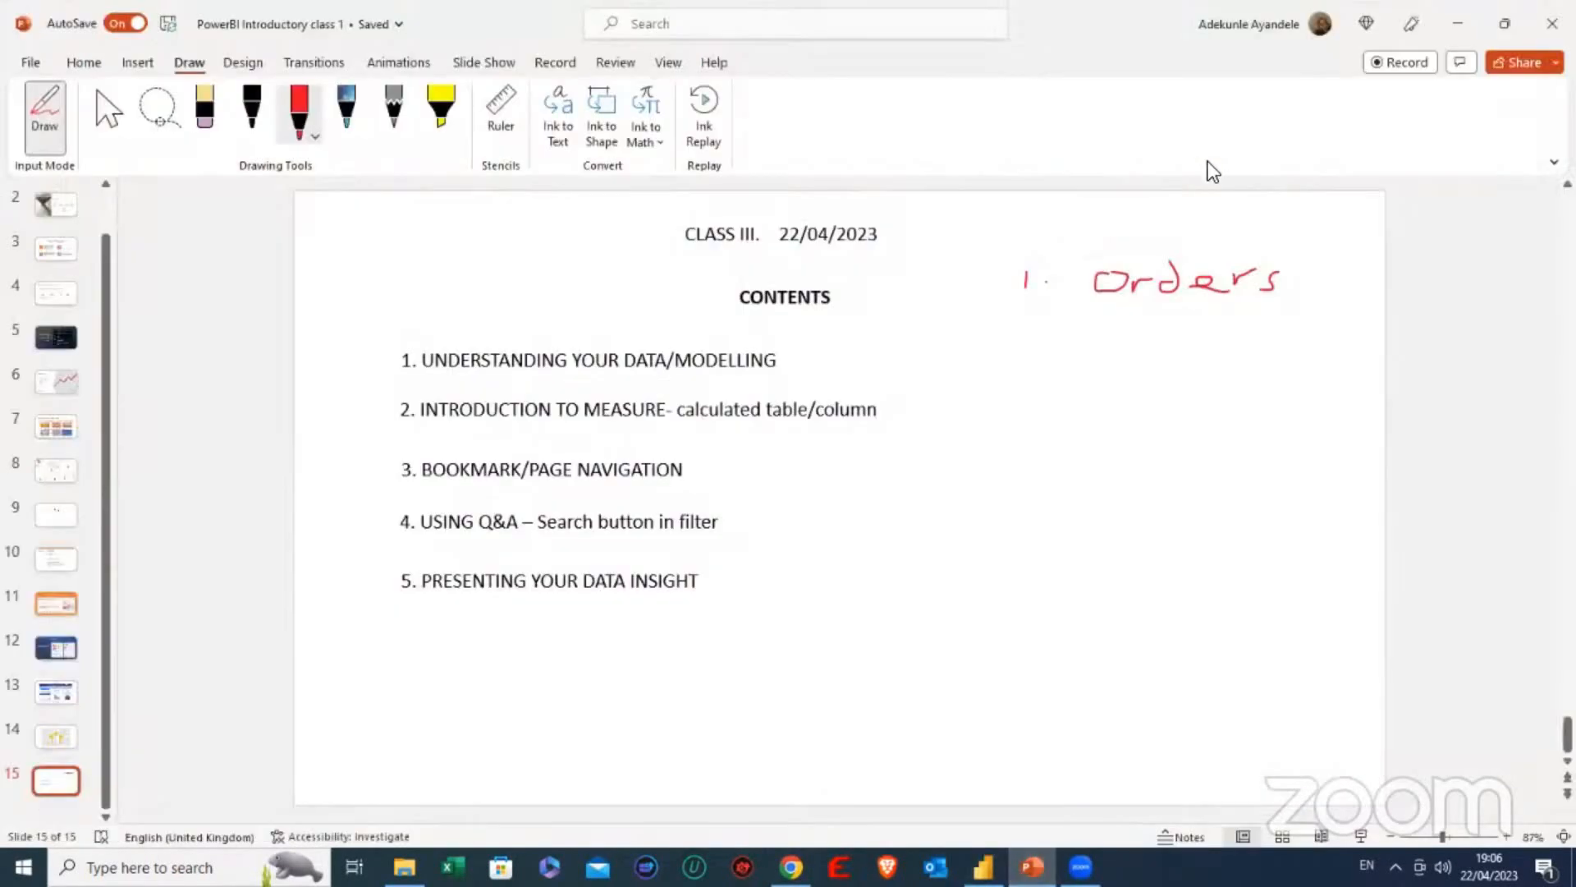
pyautogui.moveTo(1065, 307)
pyautogui.mouseDown()
pyautogui.moveTo(1059, 331)
pyautogui.moveTo(1159, 317)
pyautogui.moveTo(1182, 331)
pyautogui.mouseUp()
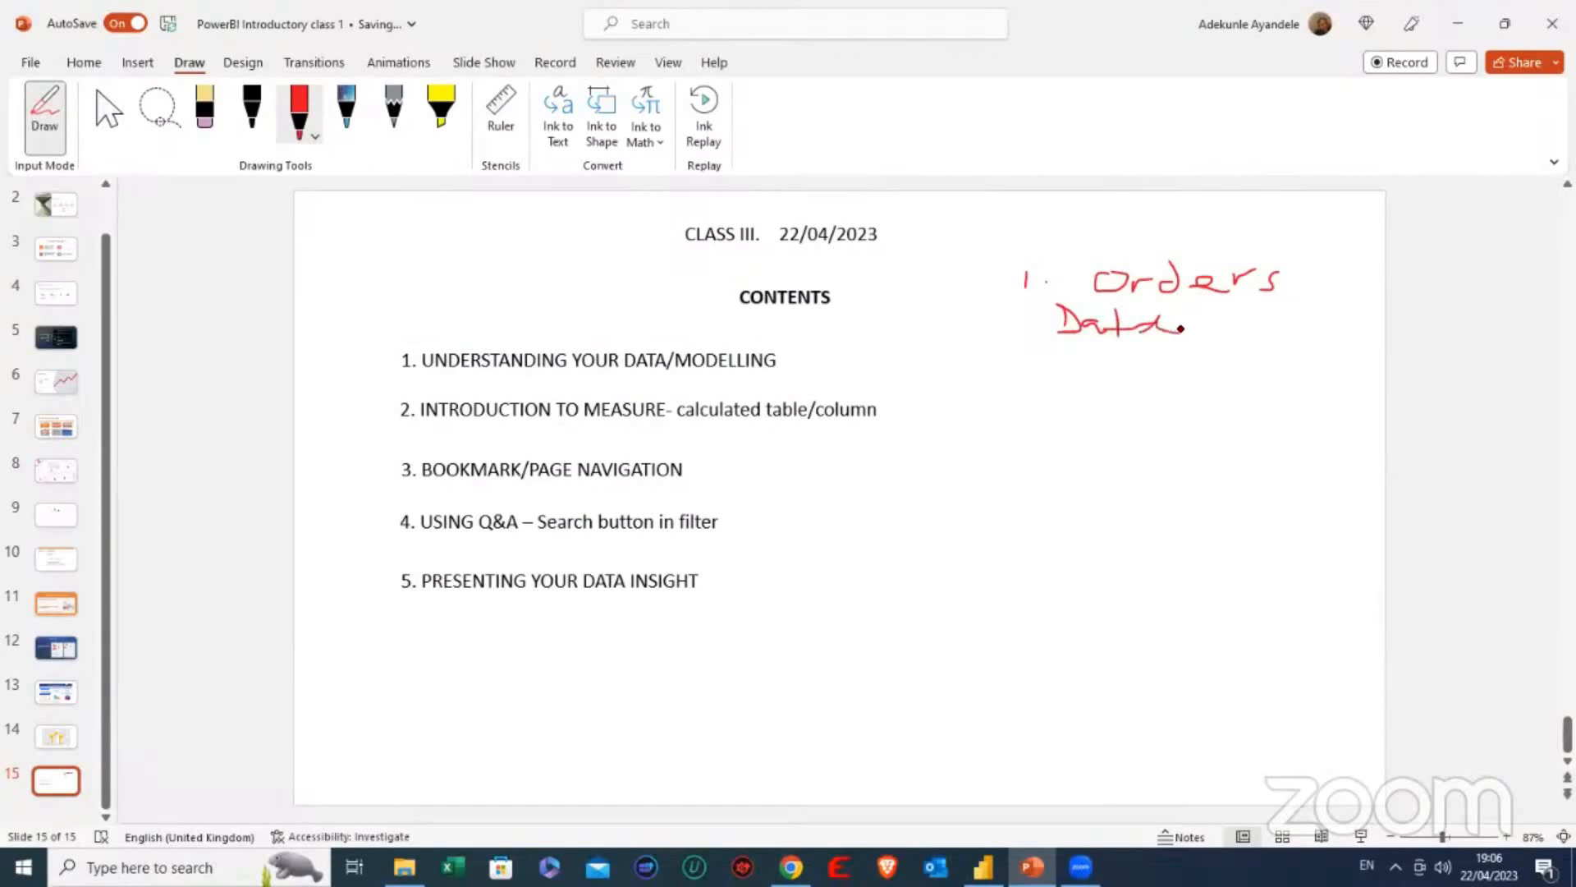
pyautogui.moveTo(1074, 345); pyautogui.dragTo(1228, 361)
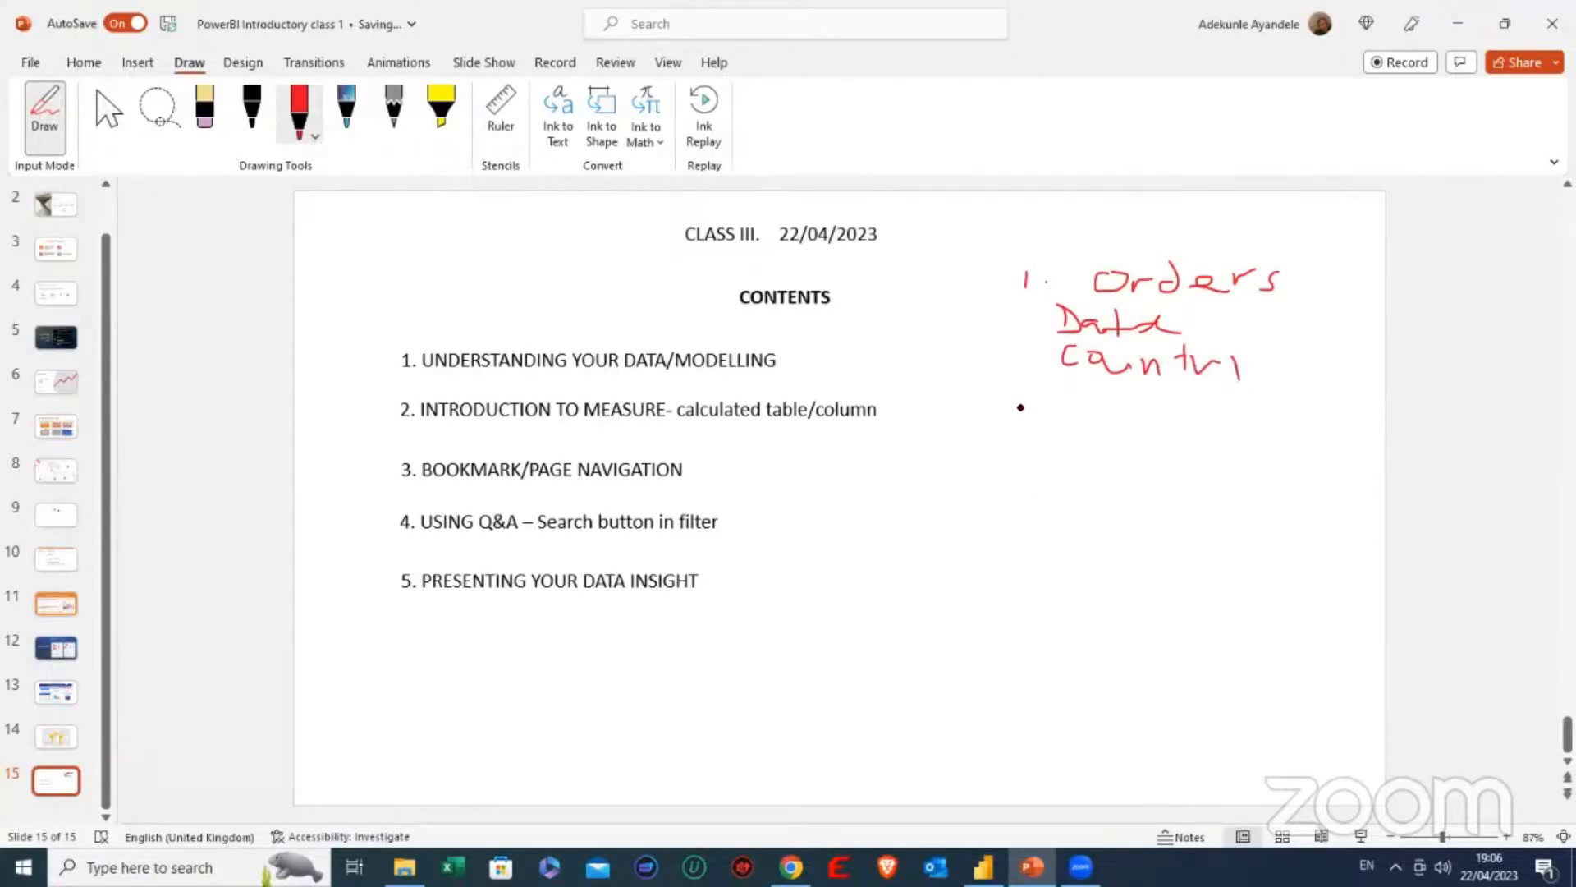
pyautogui.moveTo(1031, 397); pyautogui.dragTo(1049, 428)
# - Check the Orders table's sales columns in Power BI and handwrite "Sales" with "Date", "Country" and "Product" beneath it as item 2 on the PowerPoint slide
pyautogui.click(984, 867)
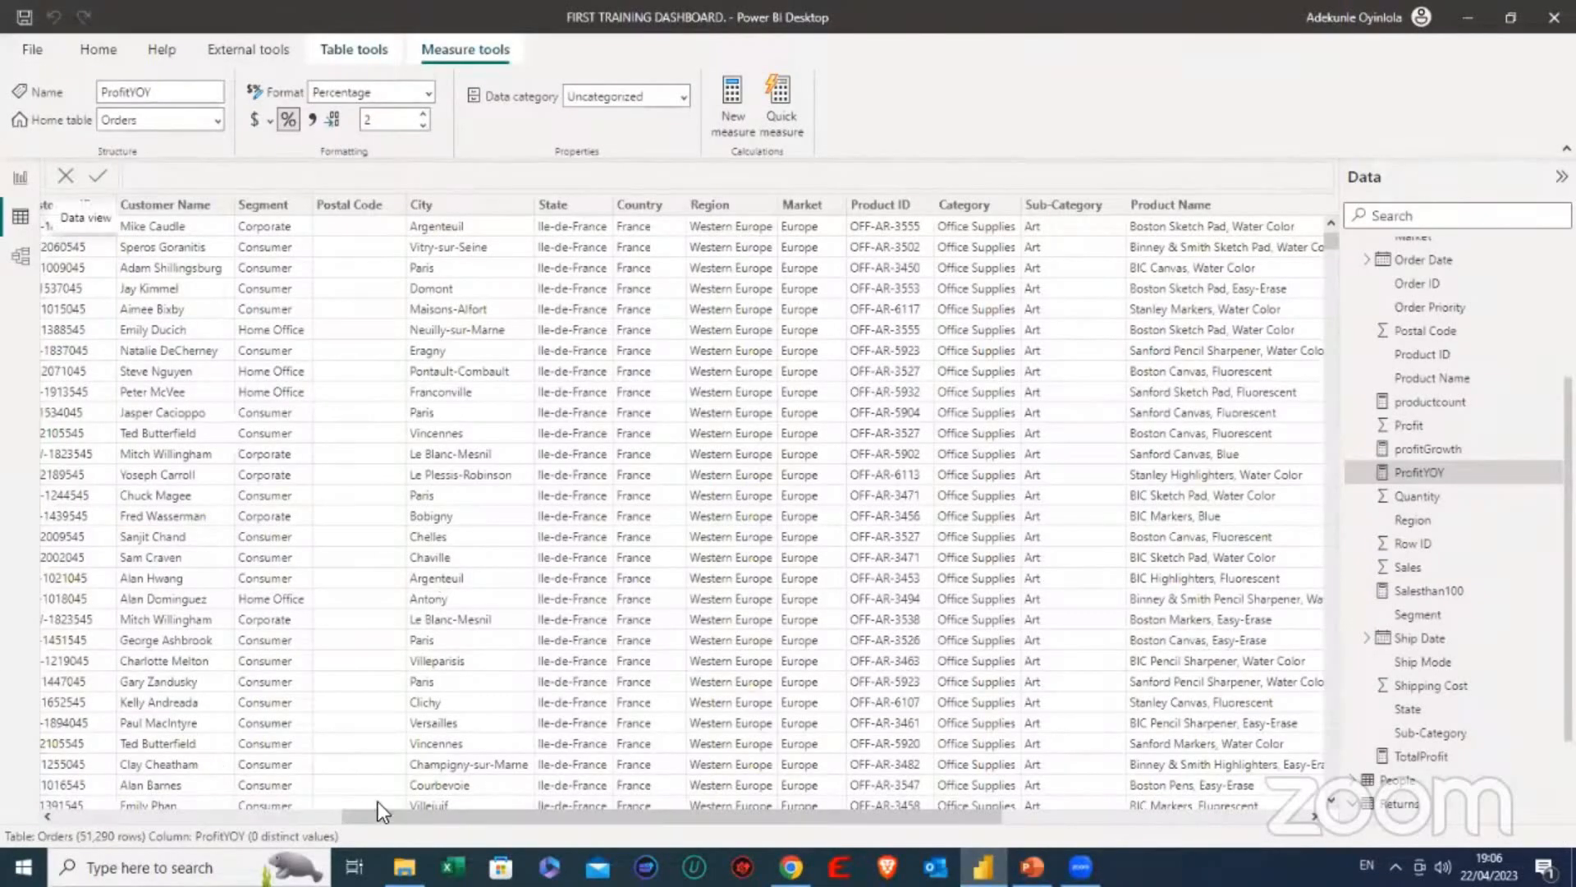
pyautogui.moveTo(471, 816); pyautogui.dragTo(735, 821)
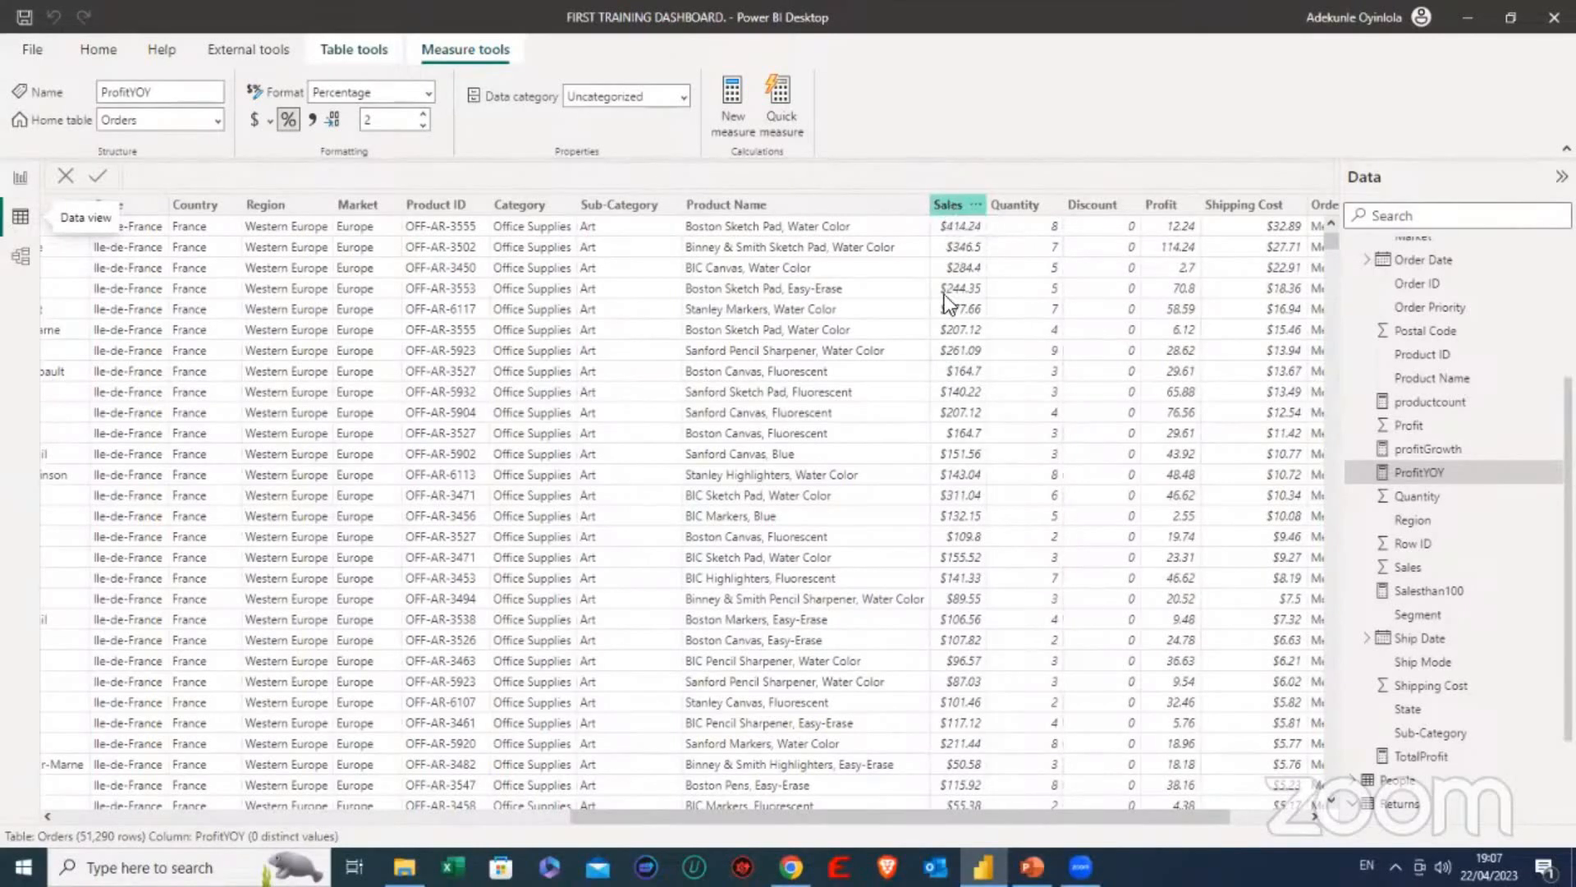
pyautogui.click(1032, 866)
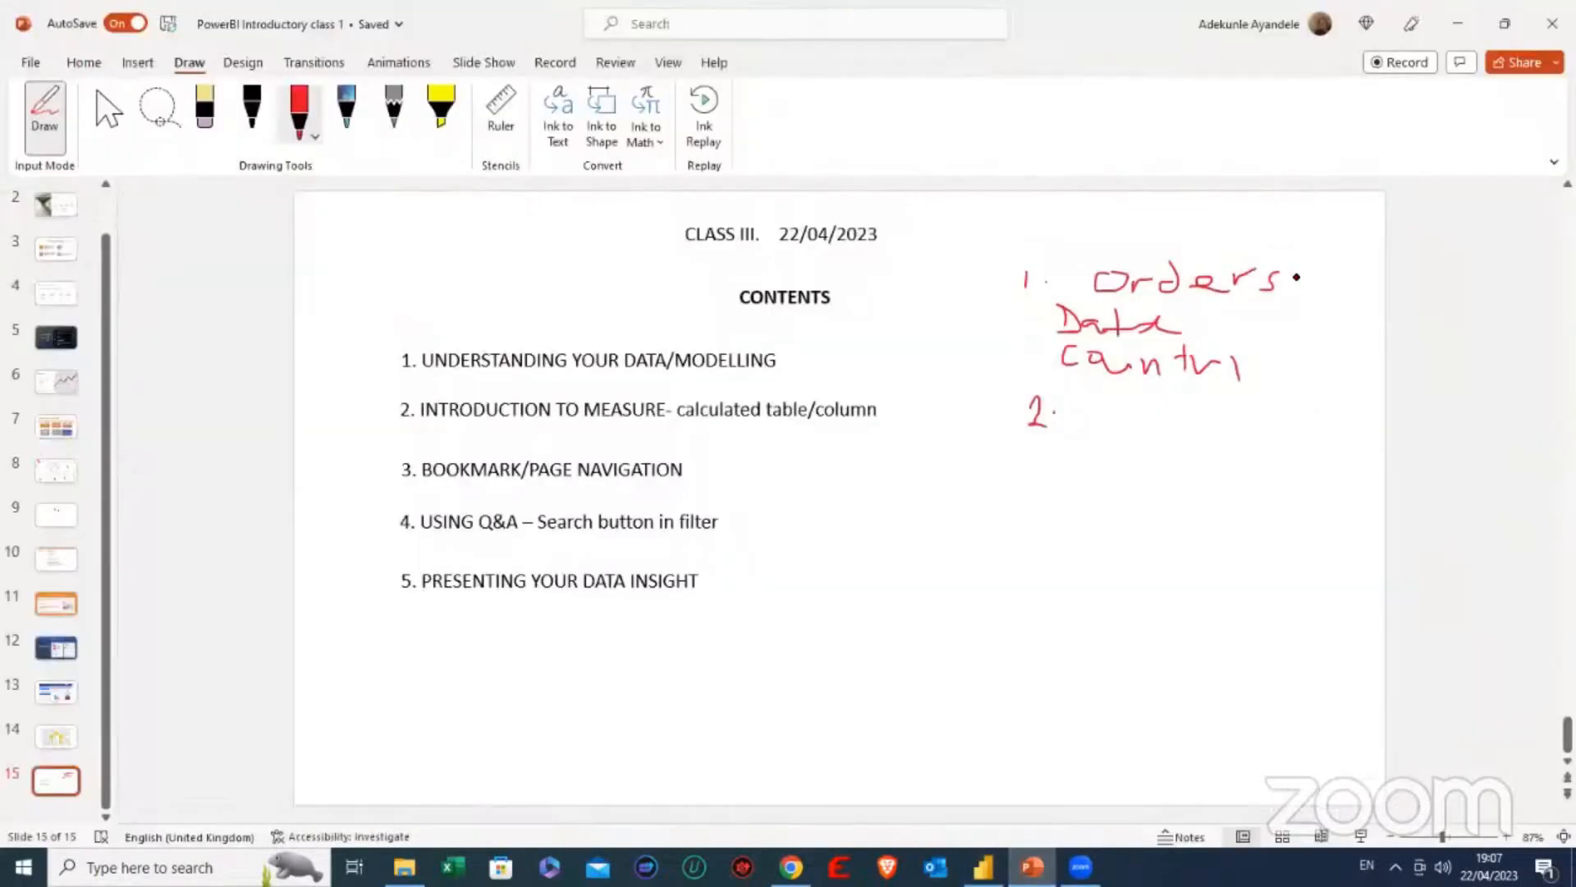
pyautogui.moveTo(1097, 390)
pyautogui.mouseDown()
pyautogui.moveTo(1094, 424)
pyautogui.moveTo(1212, 441)
pyautogui.mouseUp()
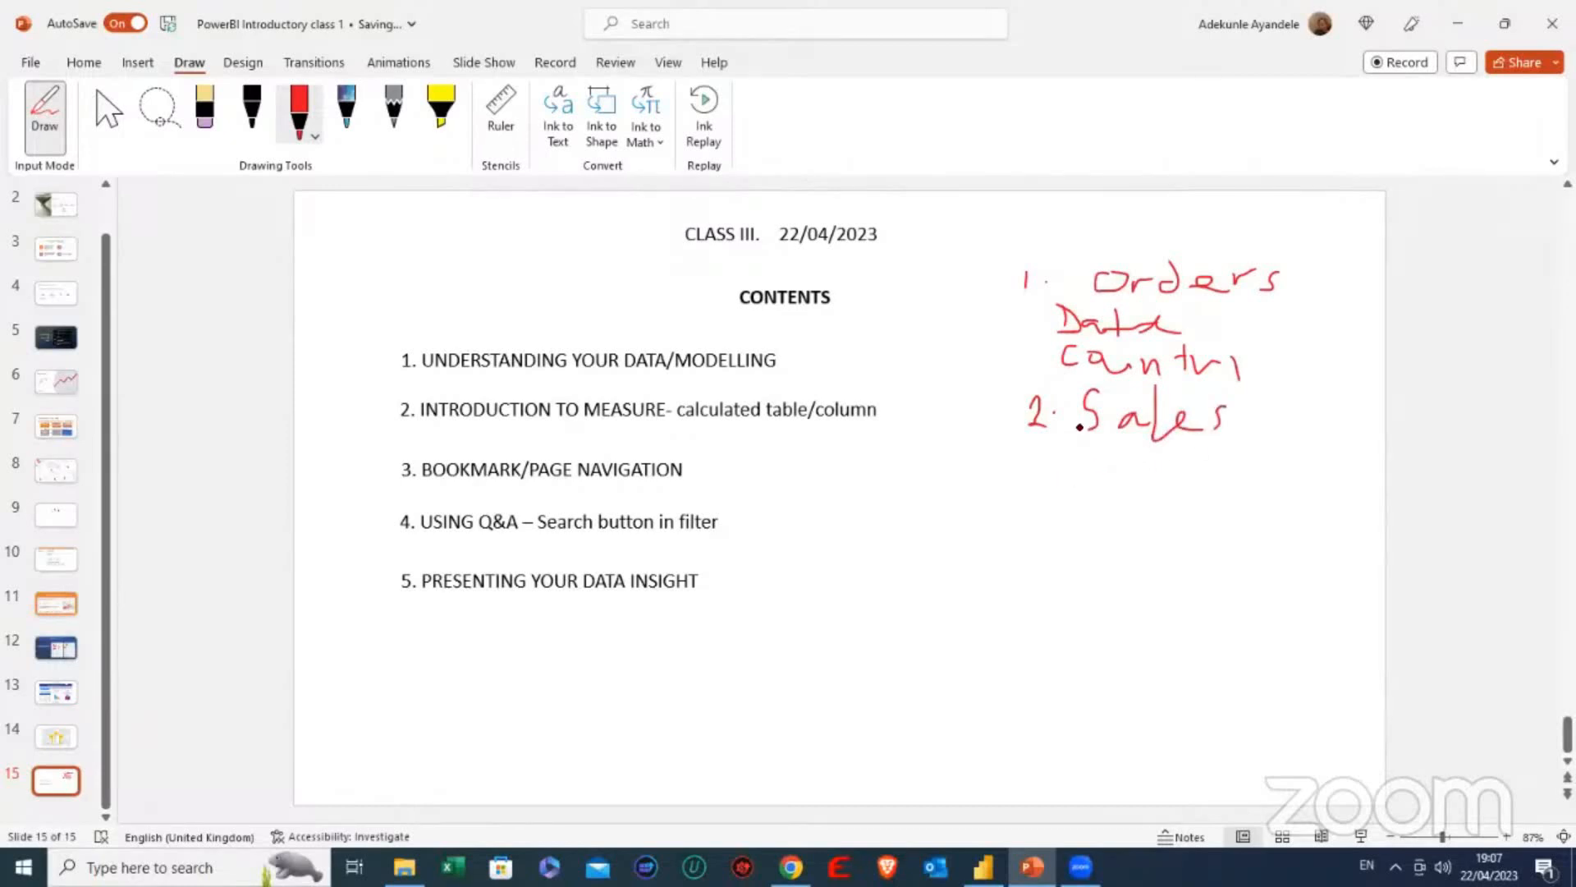
pyautogui.moveTo(1089, 439)
pyautogui.mouseDown()
pyautogui.moveTo(1082, 464)
pyautogui.moveTo(1137, 468)
pyautogui.moveTo(1171, 449)
pyautogui.moveTo(1114, 490)
pyautogui.moveTo(1180, 496)
pyautogui.moveTo(1195, 470)
pyautogui.mouseUp()
pyautogui.moveTo(1200, 483)
pyautogui.mouseDown()
pyautogui.moveTo(1214, 466)
pyautogui.moveTo(1235, 476)
pyautogui.moveTo(1231, 511)
pyautogui.mouseUp()
pyautogui.moveTo(1108, 493)
pyautogui.mouseDown()
pyautogui.moveTo(1110, 511)
pyautogui.moveTo(1212, 523)
pyautogui.moveTo(1292, 455)
pyautogui.moveTo(1282, 529)
pyautogui.moveTo(1301, 493)
pyautogui.mouseUp()
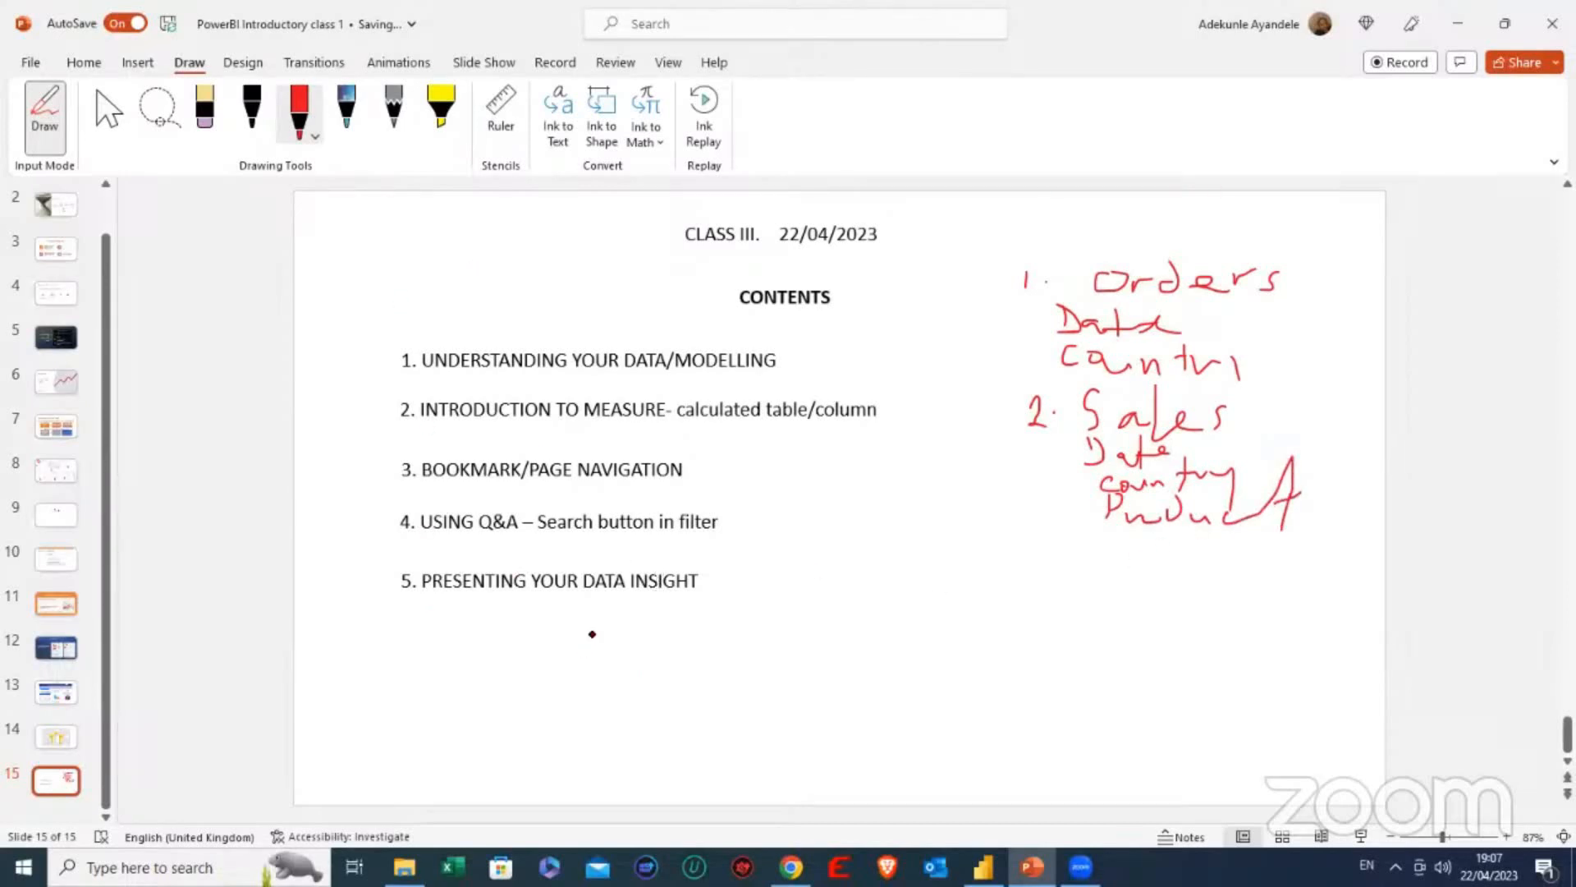
# - Check the profit and remaining Orders columns in Power BI and handwrite "3. Profit" below the list on the PowerPoint slide
pyautogui.moveTo(983, 867)
pyautogui.click(995, 780)
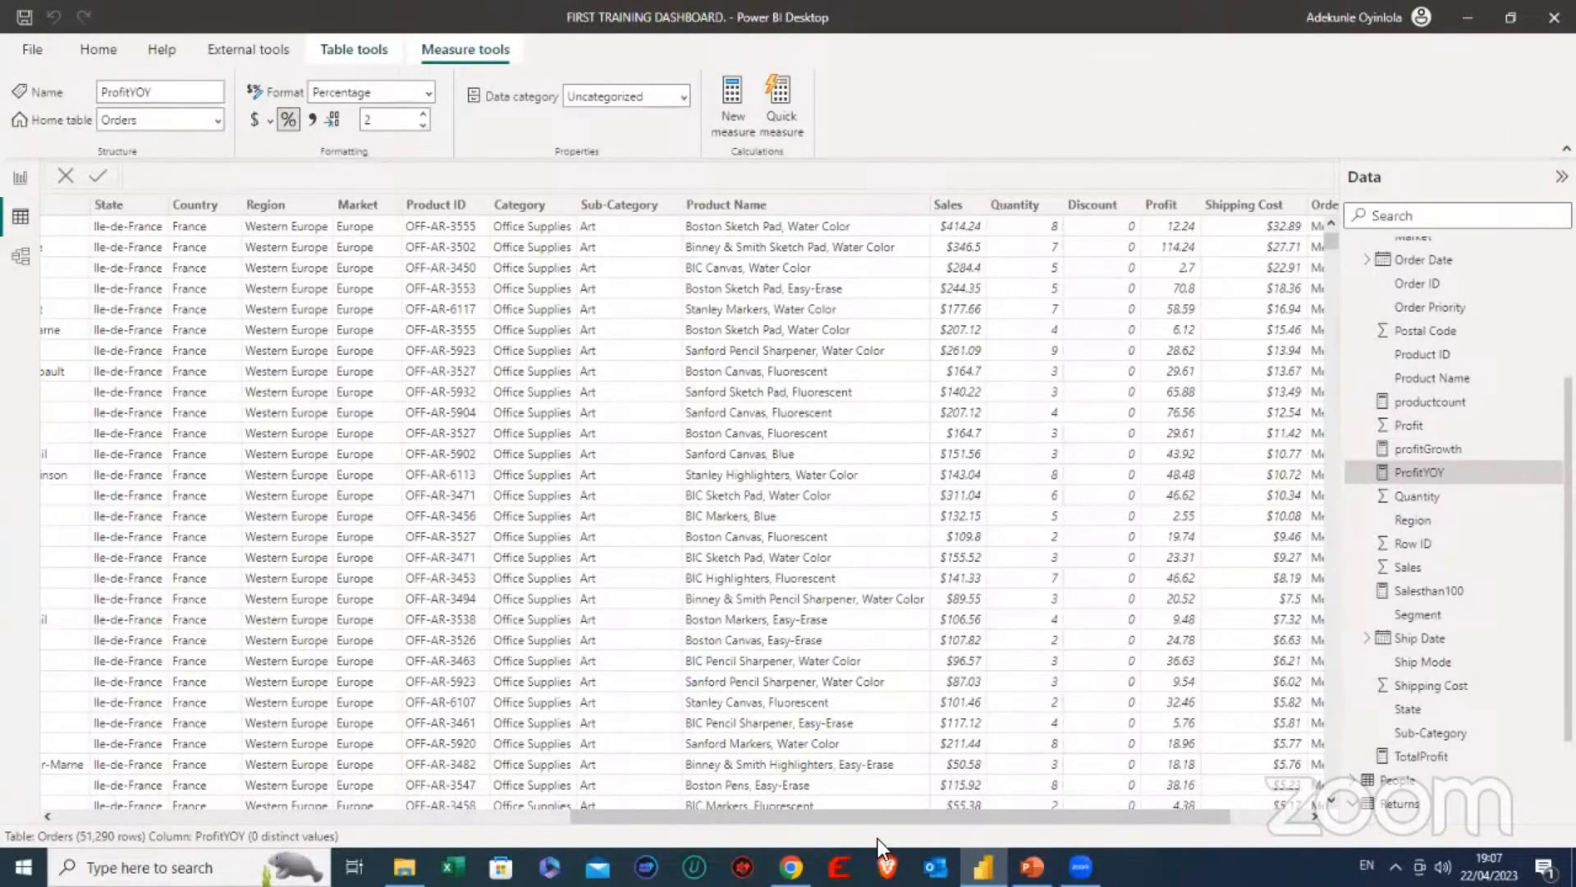
pyautogui.moveTo(890, 816); pyautogui.dragTo(1018, 810)
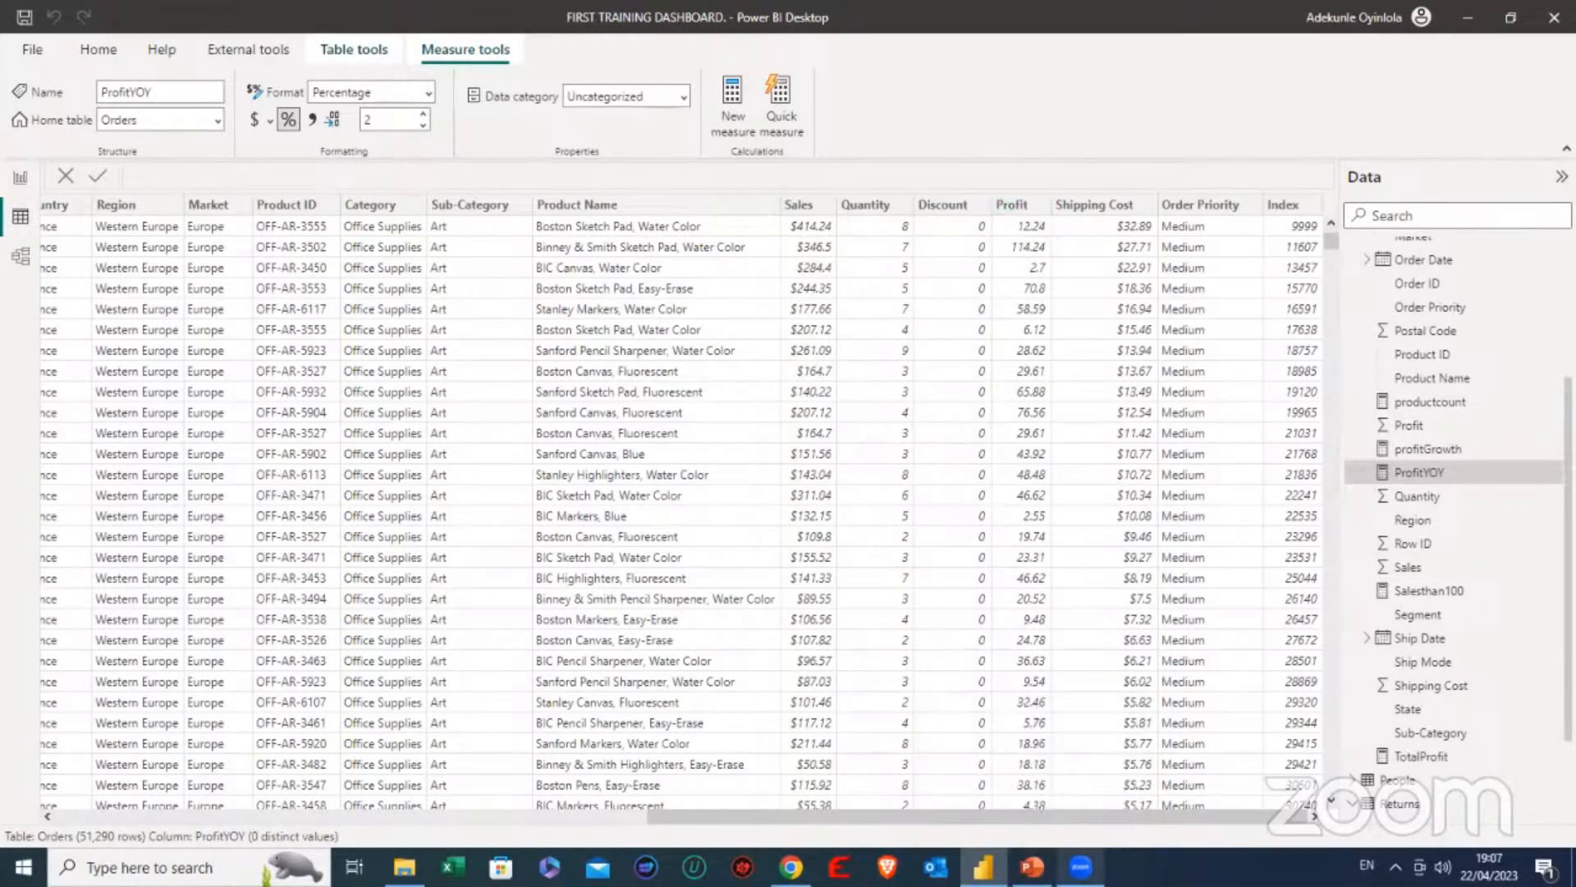
pyautogui.click(1077, 762)
pyautogui.moveTo(1040, 533)
pyautogui.mouseDown()
pyautogui.moveTo(1056, 569)
pyautogui.moveTo(1145, 562)
pyautogui.moveTo(1156, 578)
pyautogui.moveTo(1194, 559)
pyautogui.moveTo(1248, 595)
pyautogui.moveTo(1295, 548)
pyautogui.moveTo(1291, 585)
pyautogui.moveTo(1319, 558)
pyautogui.mouseUp()
pyautogui.click(1075, 552)
pyautogui.click(1273, 547)
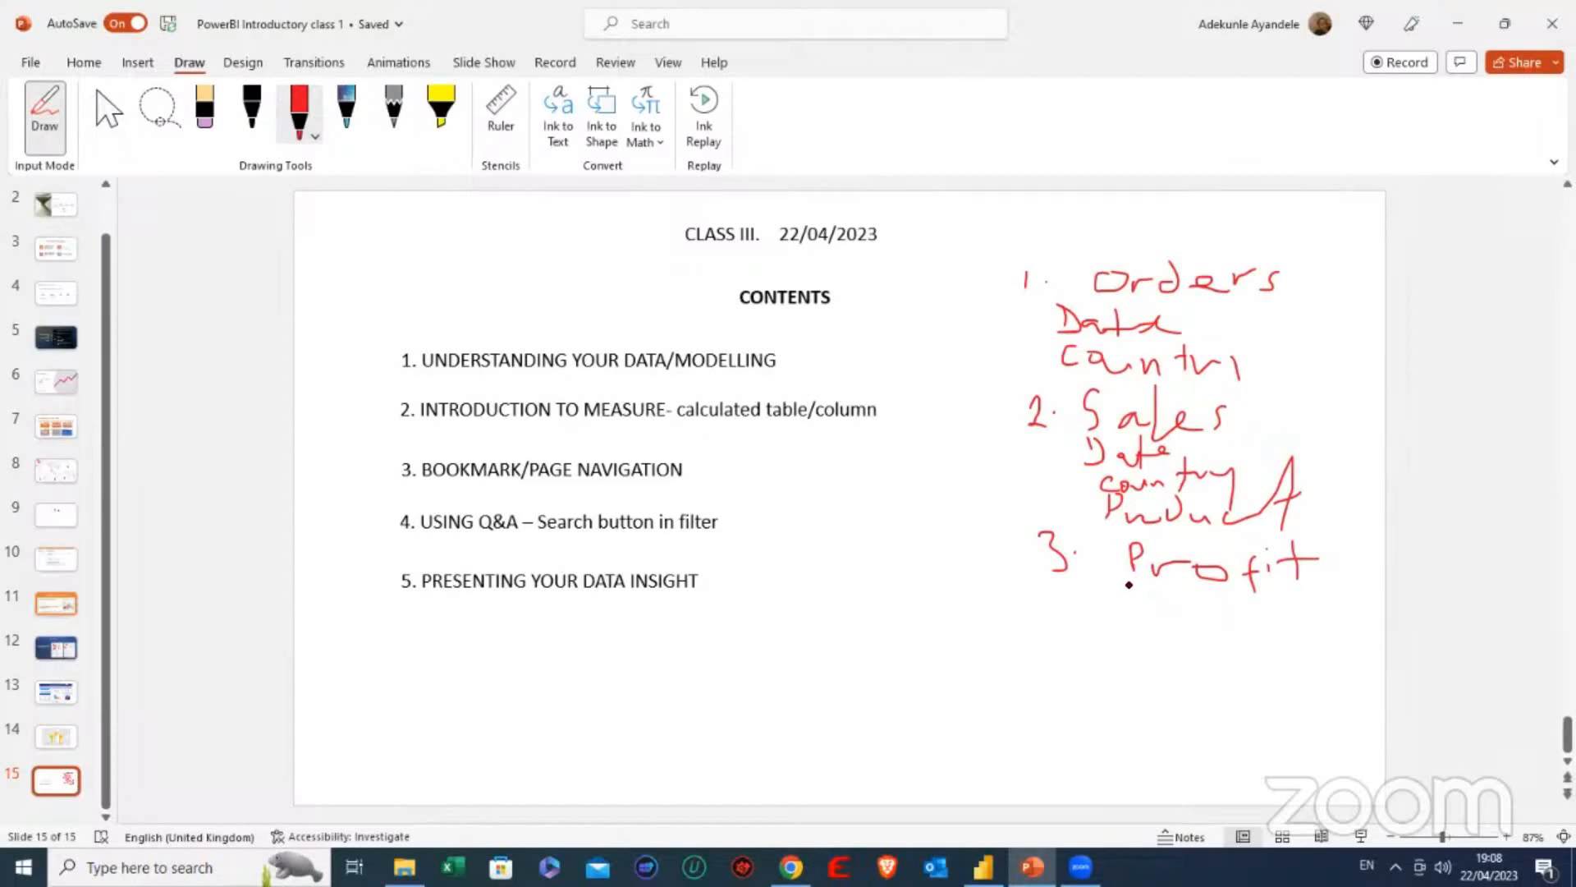
# - Handwrite "Year", "Country" and "Product" beneath Profit and add the number 4 below the list
pyautogui.moveTo(1132, 580); pyautogui.dragTo(1140, 580)
pyautogui.moveTo(1151, 573); pyautogui.dragTo(1146, 617)
pyautogui.moveTo(1166, 598); pyautogui.dragTo(1238, 597)
pyautogui.moveTo(1163, 606)
pyautogui.mouseDown()
pyautogui.moveTo(1183, 624)
pyautogui.moveTo(1286, 630)
pyautogui.mouseUp()
pyautogui.moveTo(1297, 612); pyautogui.dragTo(1299, 628)
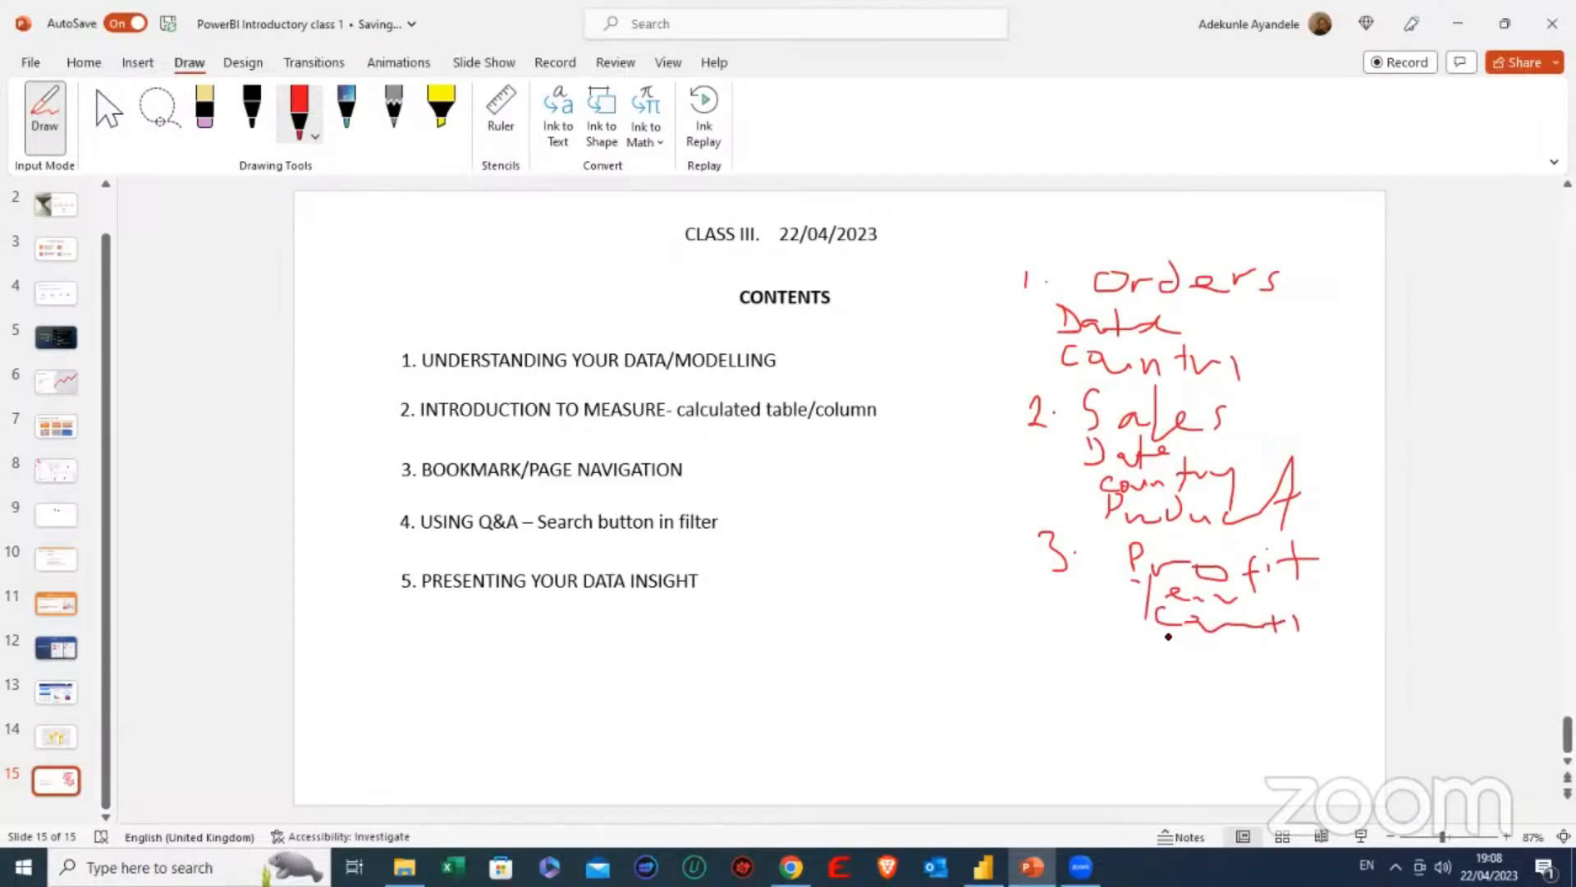
pyautogui.moveTo(1165, 658)
pyautogui.mouseDown()
pyautogui.moveTo(1172, 632)
pyautogui.moveTo(1184, 657)
pyautogui.moveTo(1230, 661)
pyautogui.moveTo(1307, 638)
pyautogui.mouseUp()
pyautogui.moveTo(1055, 654); pyautogui.dragTo(1072, 686)
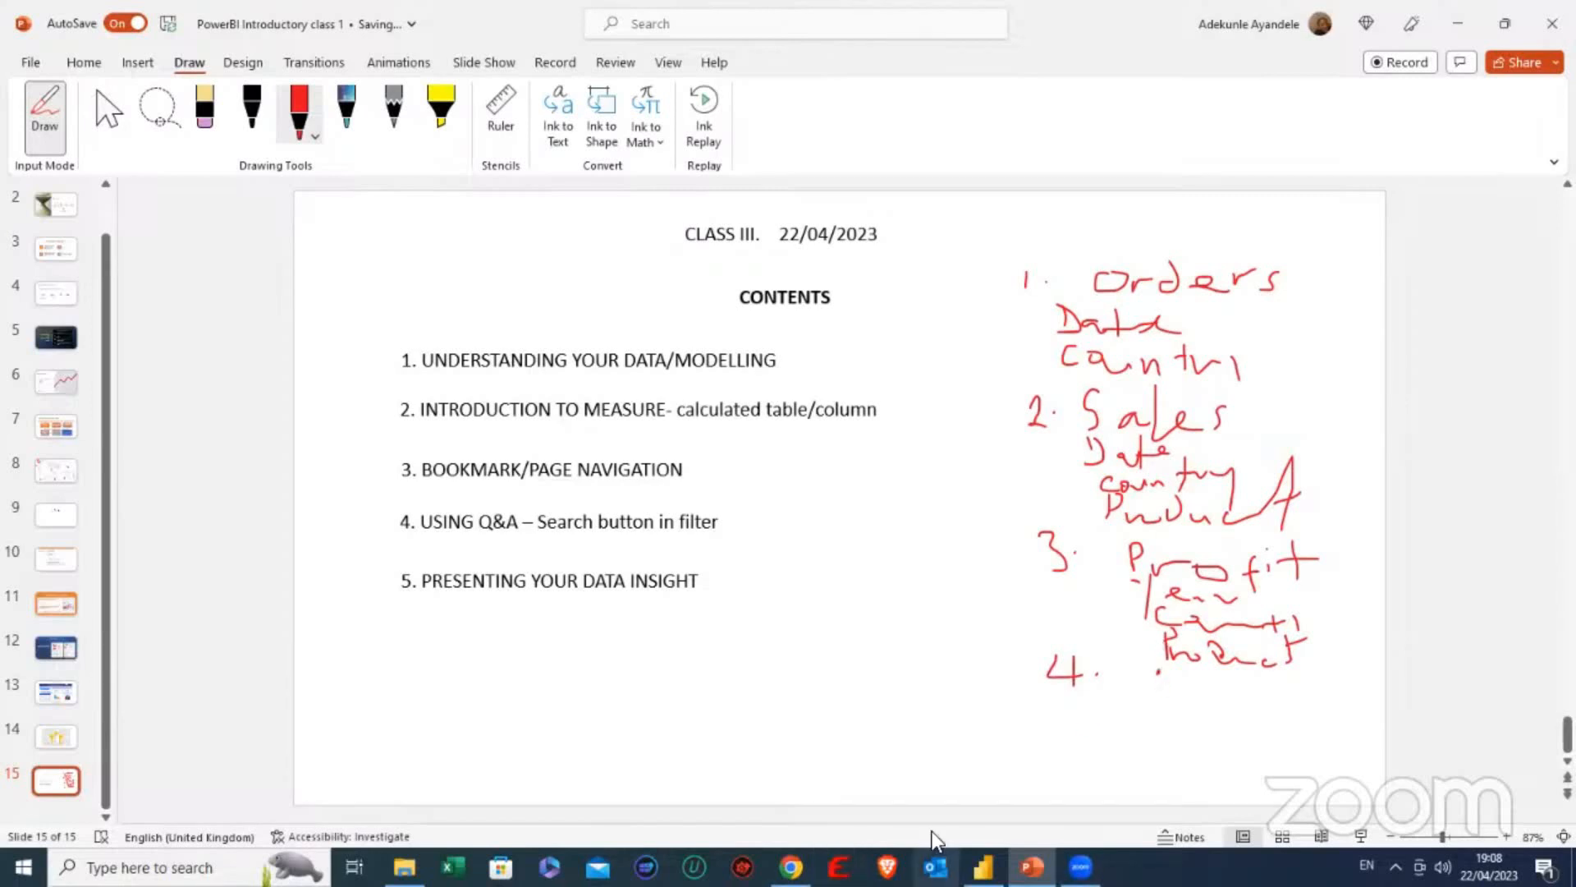
# - Recheck the Orders columns in Power BI and handwrite "Discount", "Shipping" and "Return" as item 4 on the PowerPoint slide
pyautogui.moveTo(1032, 867)
pyautogui.click(1002, 813)
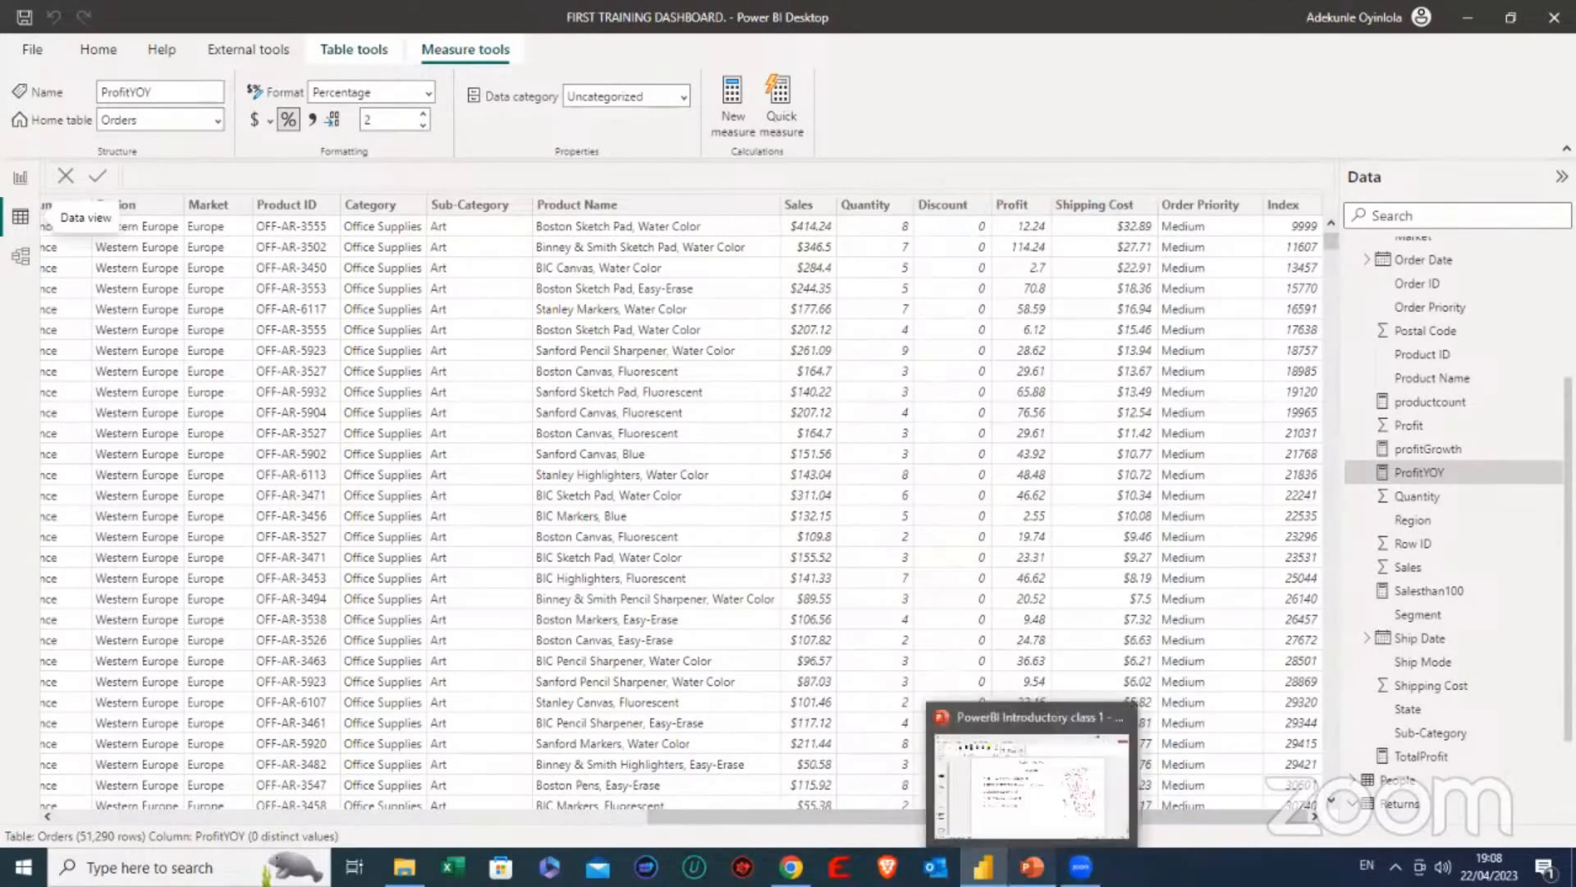
pyautogui.click(1032, 866)
pyautogui.moveTo(1134, 670)
pyautogui.mouseDown()
pyautogui.moveTo(1146, 690)
pyautogui.moveTo(1235, 697)
pyautogui.moveTo(1358, 674)
pyautogui.mouseUp()
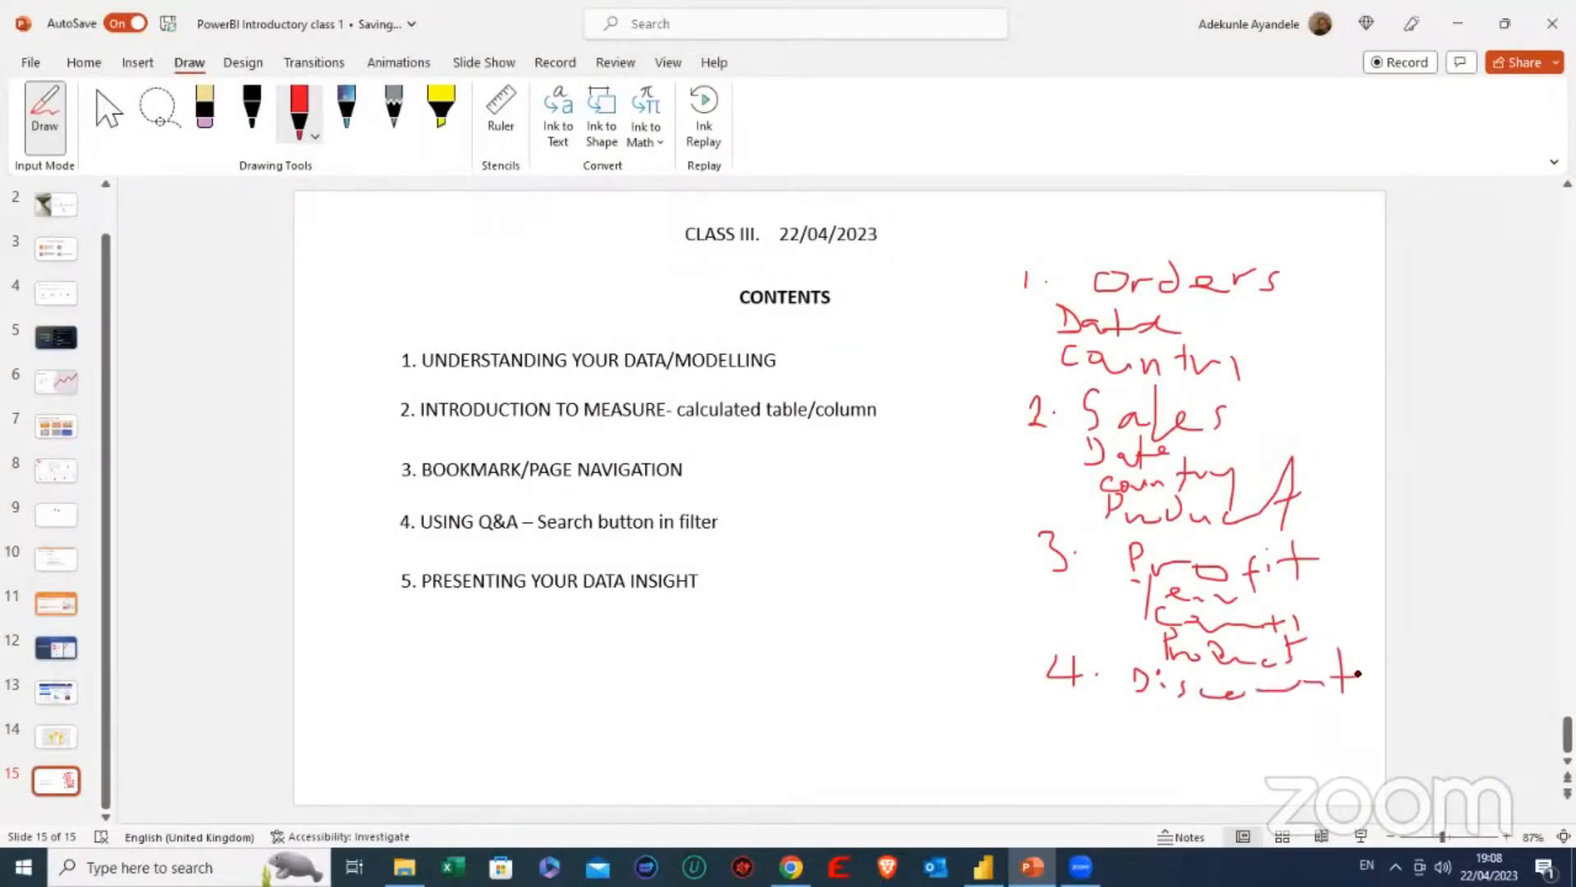
pyautogui.moveTo(1139, 701)
pyautogui.mouseDown()
pyautogui.moveTo(1149, 724)
pyautogui.moveTo(1199, 718)
pyautogui.moveTo(1223, 739)
pyautogui.moveTo(1289, 719)
pyautogui.moveTo(1311, 732)
pyautogui.moveTo(1318, 714)
pyautogui.mouseUp()
pyautogui.moveTo(1168, 733)
pyautogui.mouseDown()
pyautogui.moveTo(1170, 757)
pyautogui.moveTo(1216, 765)
pyautogui.moveTo(1244, 761)
pyautogui.moveTo(1237, 739)
pyautogui.moveTo(1264, 755)
pyautogui.moveTo(1347, 746)
pyautogui.mouseUp()
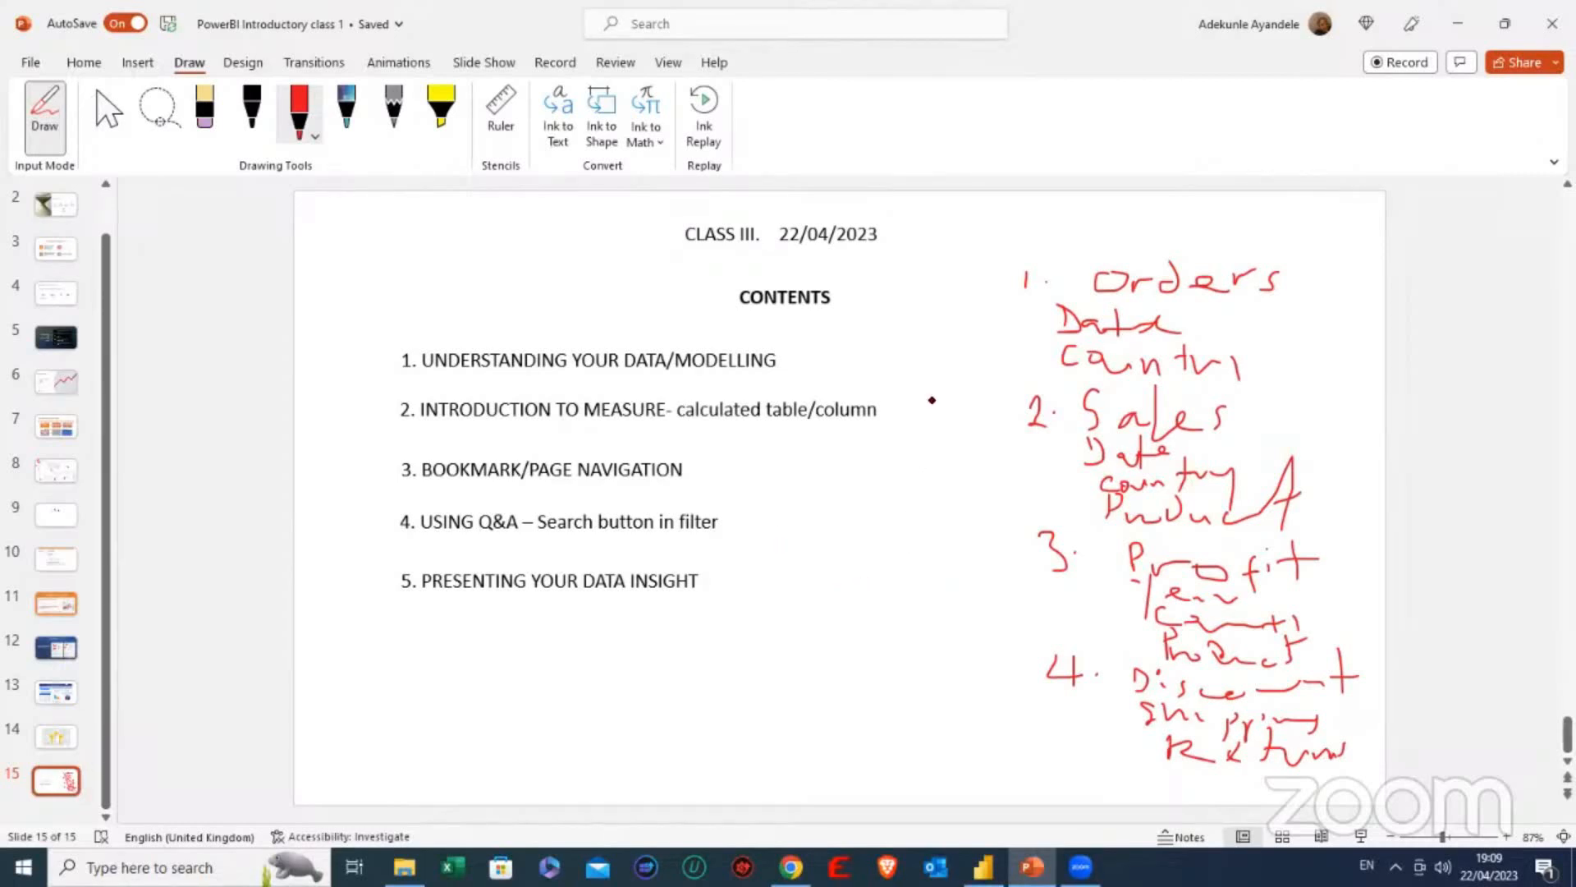
# - Draw a red bracket along the left of the handwritten list and handwrite "Product" outside it, then put the pen away
pyautogui.moveTo(1080, 232)
pyautogui.mouseDown()
pyautogui.moveTo(996, 228)
pyautogui.moveTo(1013, 341)
pyautogui.moveTo(993, 545)
pyautogui.moveTo(1003, 654)
pyautogui.mouseUp()
pyautogui.moveTo(1001, 710)
pyautogui.mouseDown()
pyautogui.moveTo(1125, 751)
pyautogui.moveTo(1157, 729)
pyautogui.mouseUp()
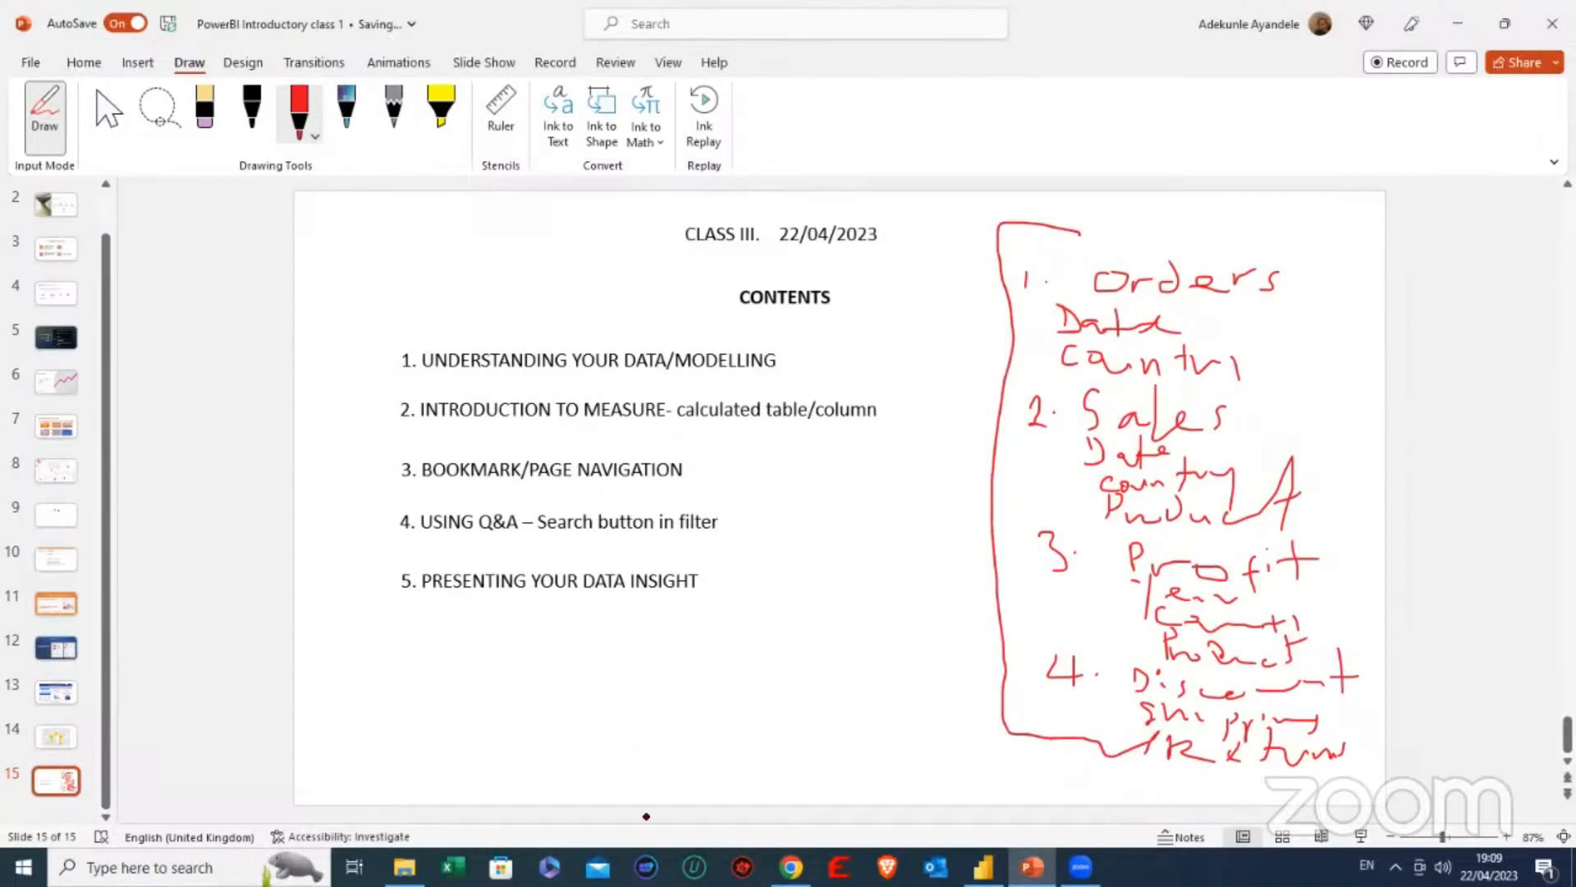
pyautogui.click(983, 867)
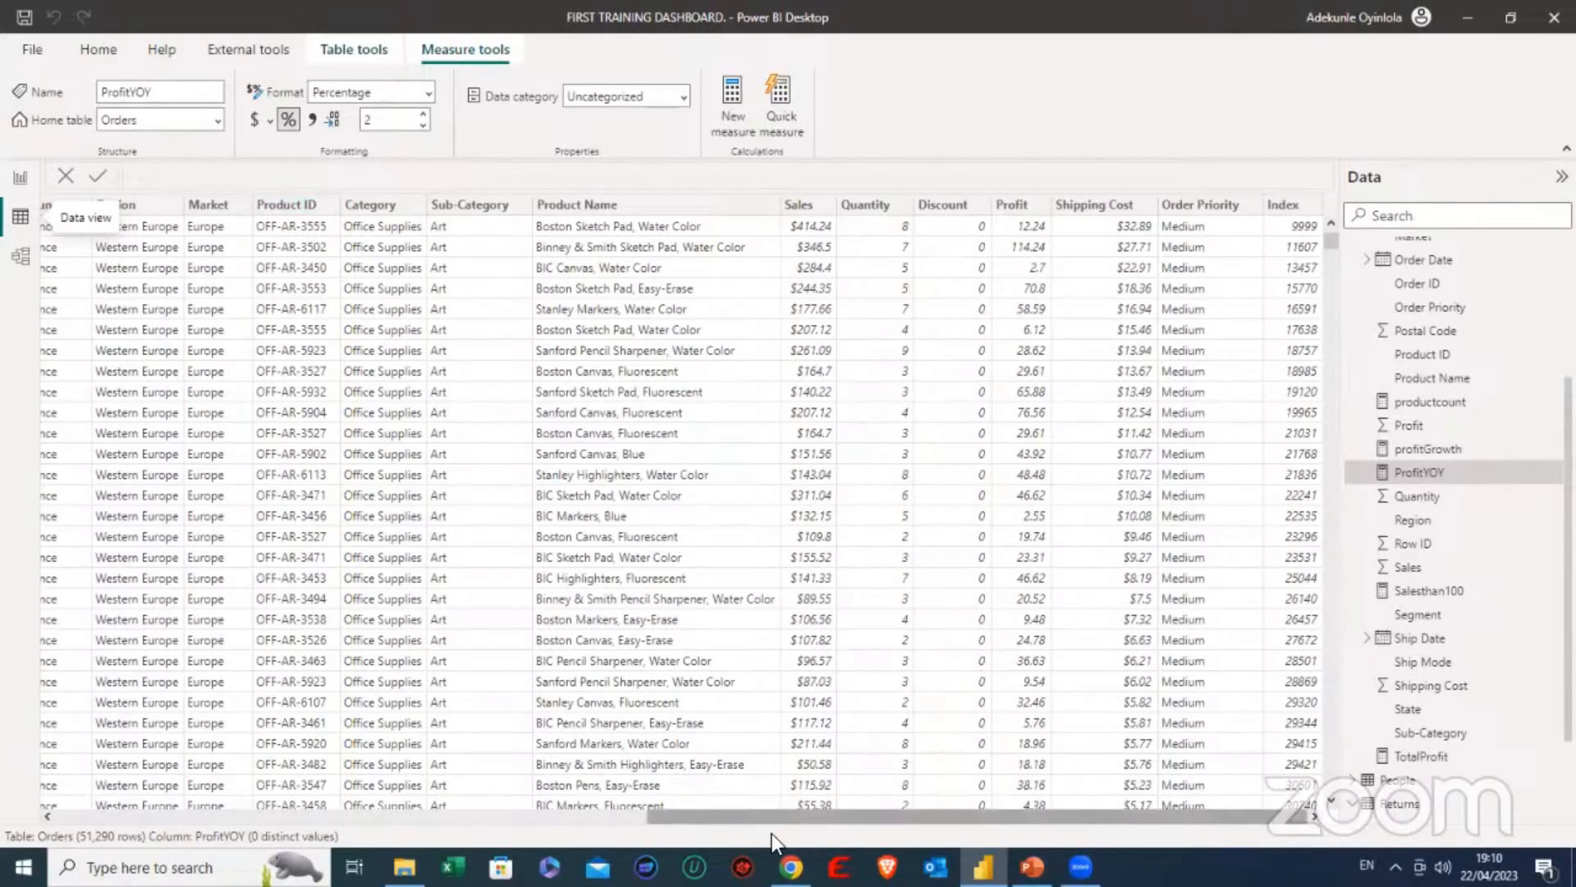
pyautogui.click(1032, 866)
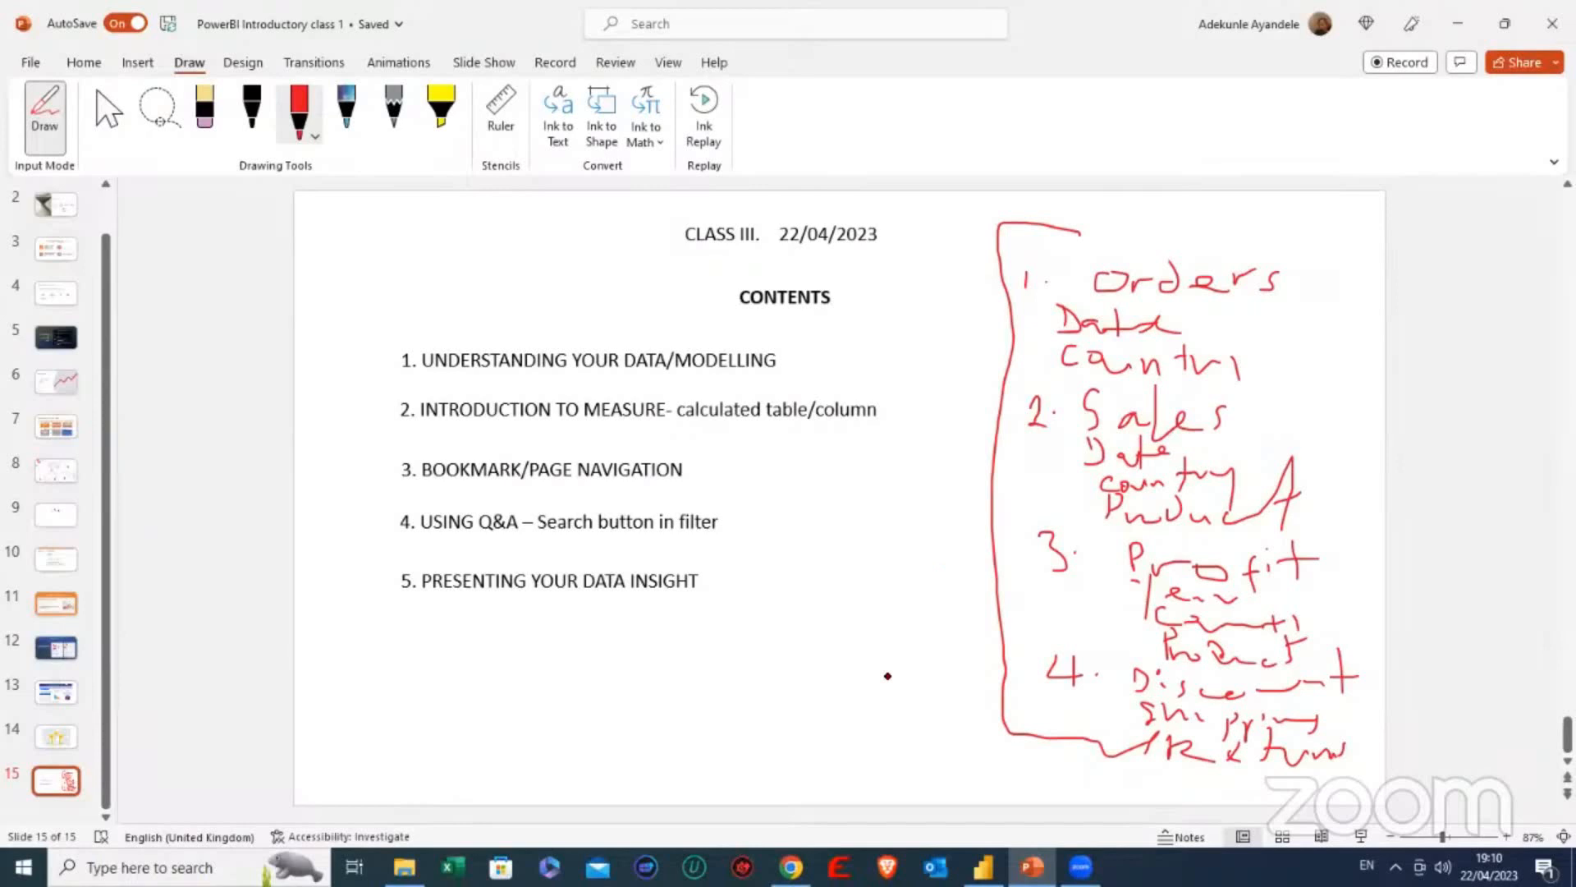
pyautogui.moveTo(786, 620)
pyautogui.mouseDown()
pyautogui.moveTo(799, 653)
pyautogui.moveTo(794, 627)
pyautogui.moveTo(808, 651)
pyautogui.moveTo(887, 644)
pyautogui.moveTo(873, 621)
pyautogui.moveTo(984, 649)
pyautogui.moveTo(1069, 615)
pyautogui.mouseUp()
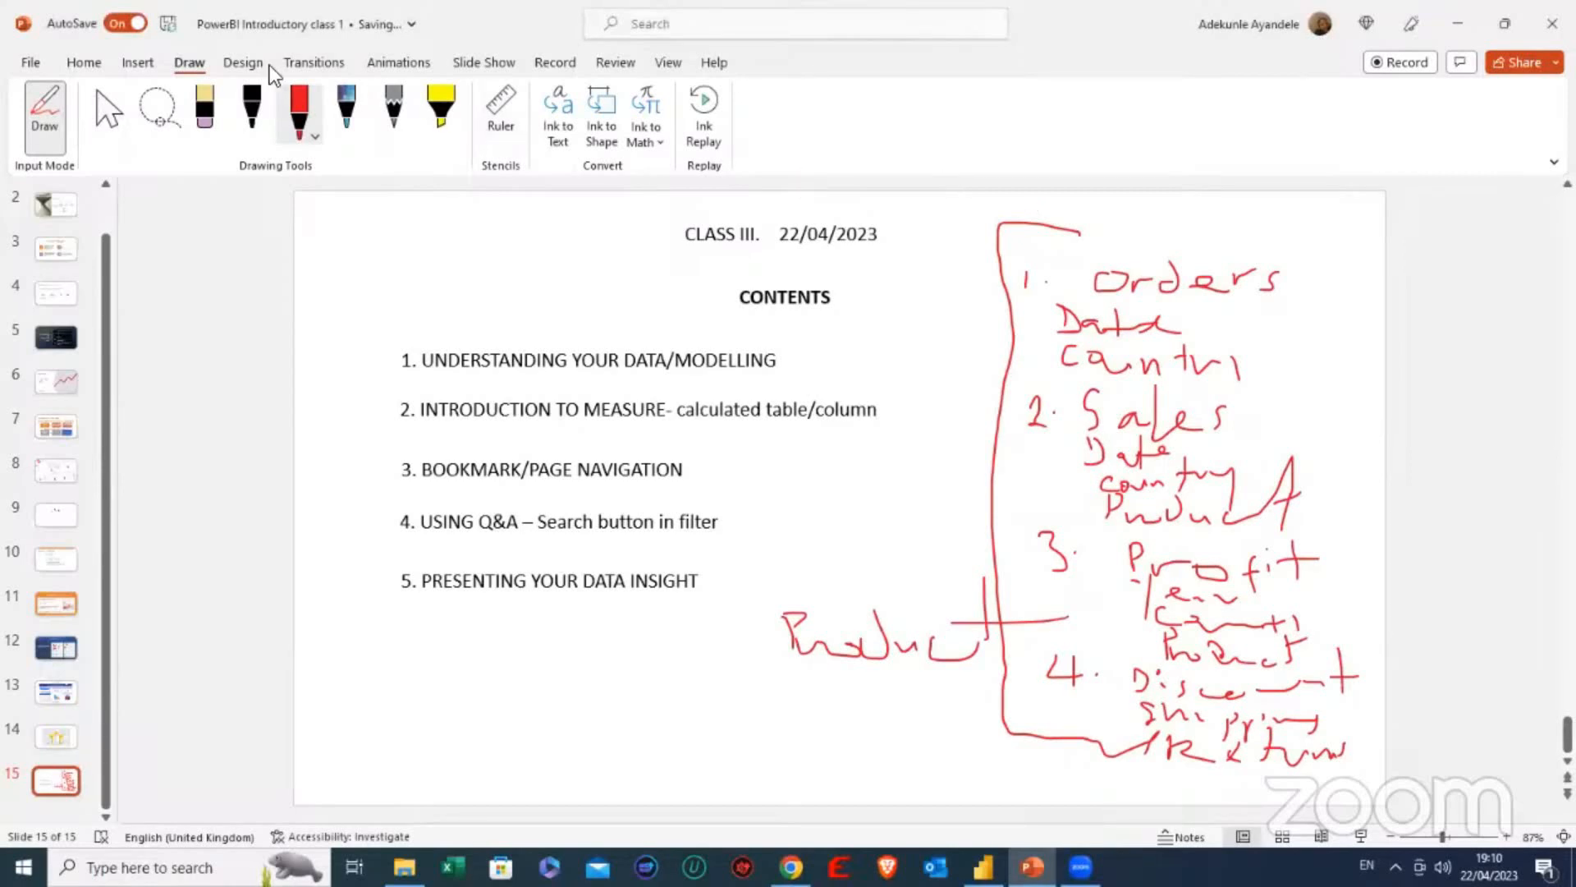
pyautogui.click(292, 100)
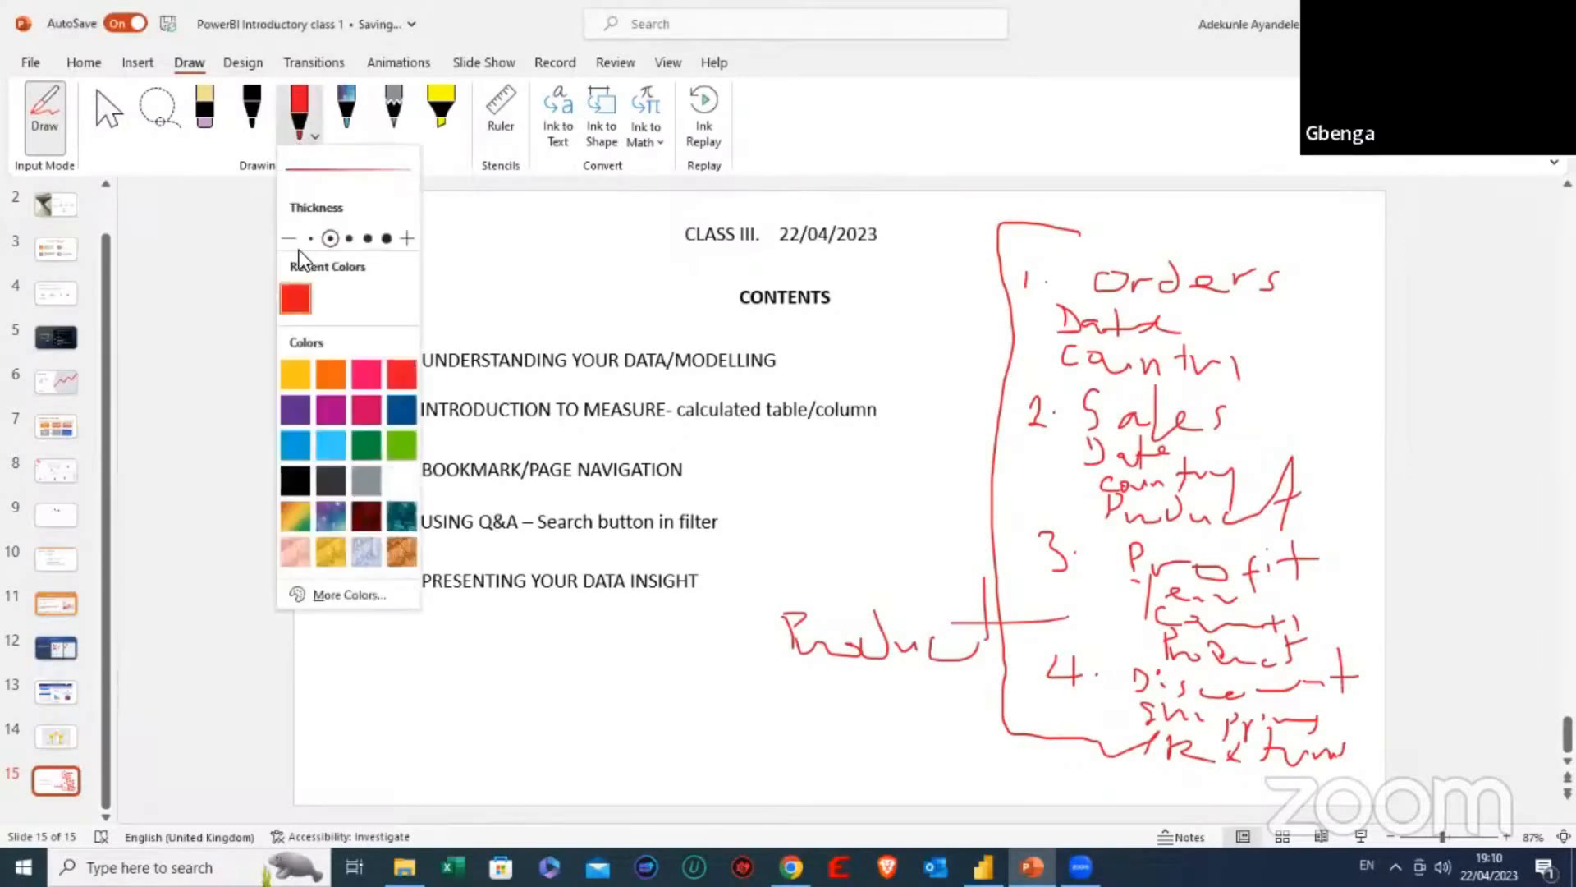
pyautogui.click(108, 113)
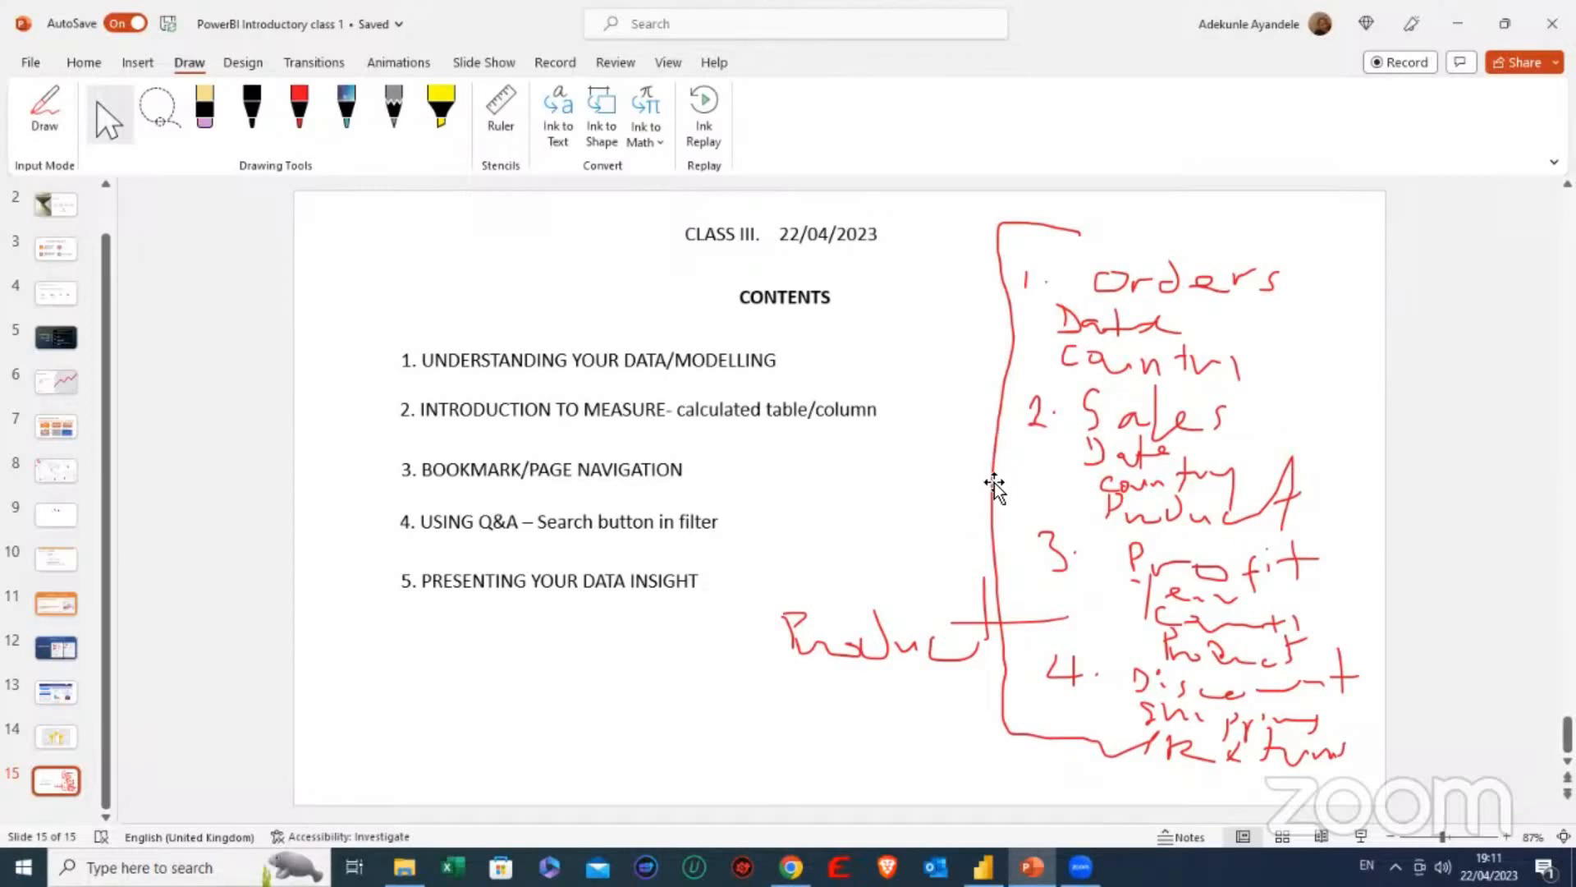
# - Switch to the Power BI report and highlight the 2015 data point in the Profit, YOY profit growth chart on the Order returns page
pyautogui.moveTo(983, 866)
pyautogui.click(977, 833)
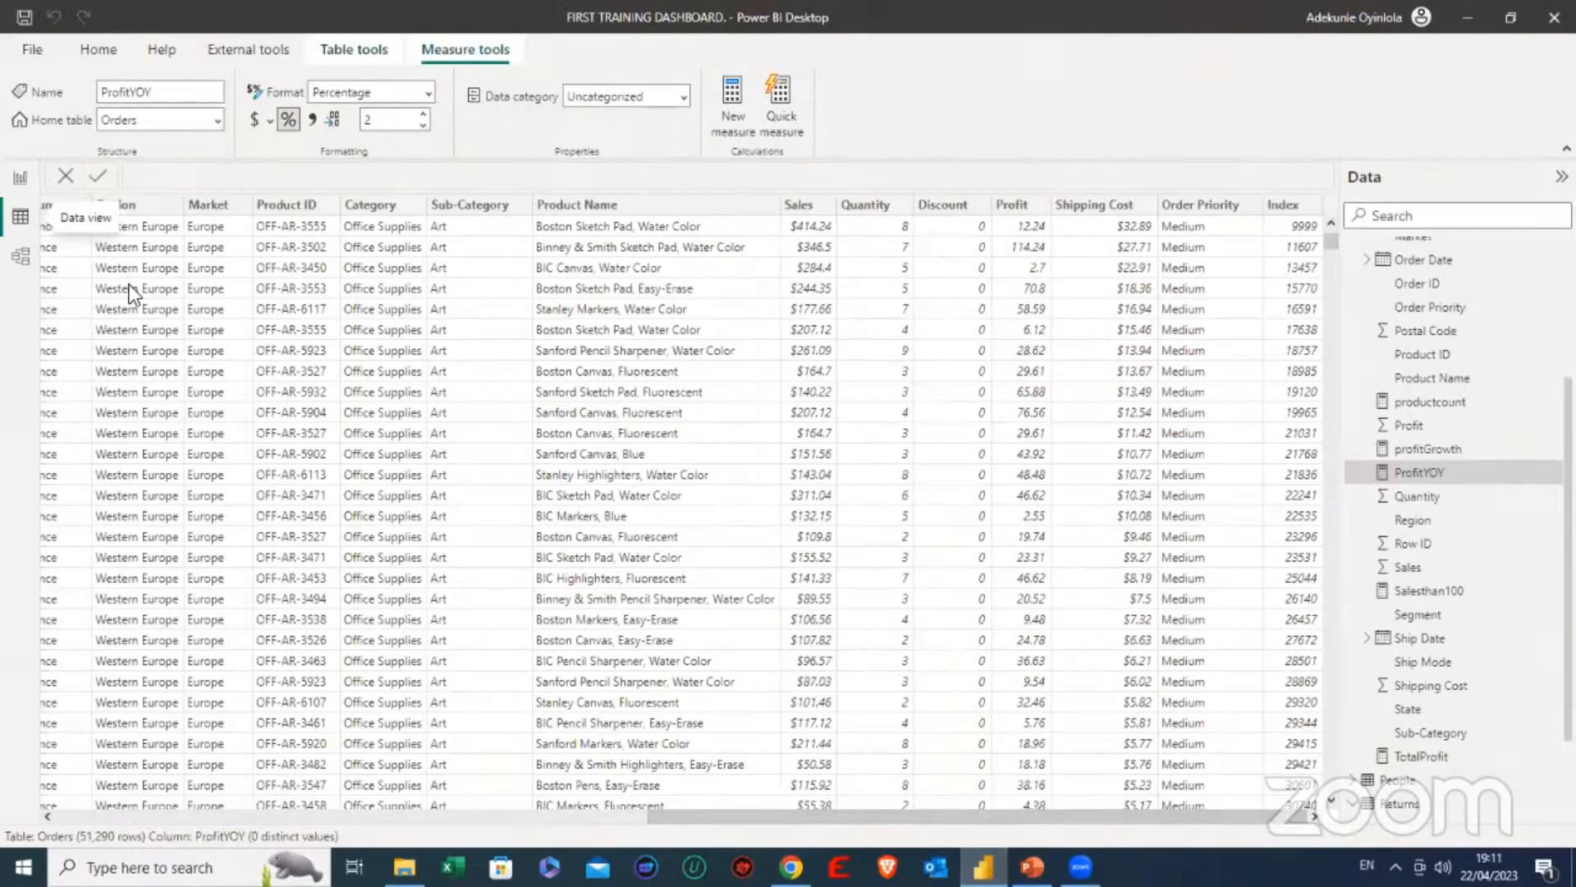
pyautogui.click(18, 181)
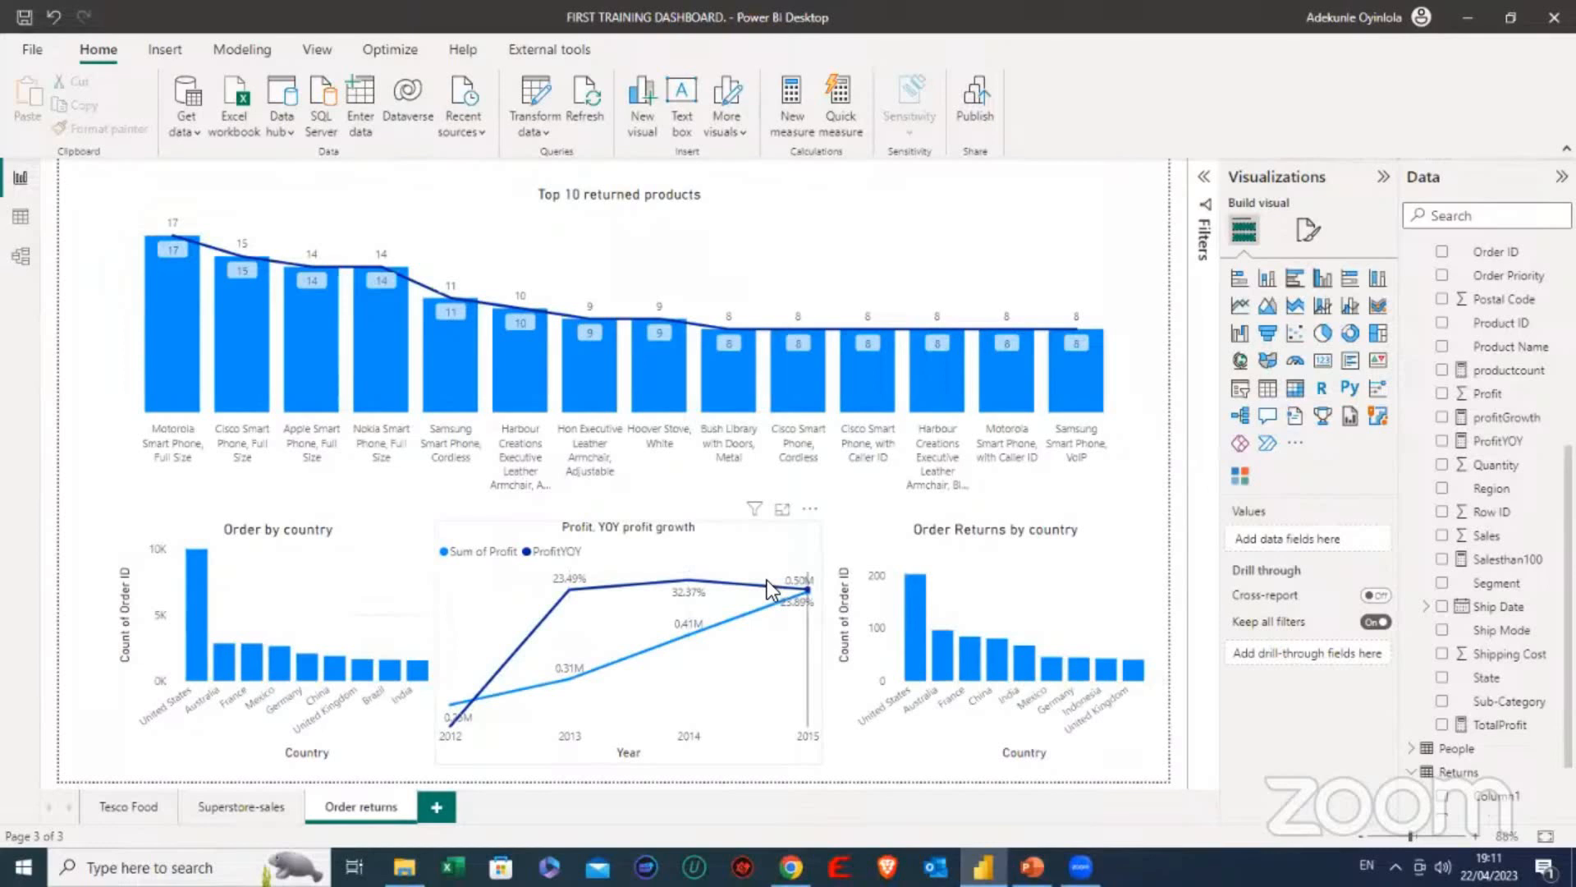
pyautogui.moveTo(764, 579)
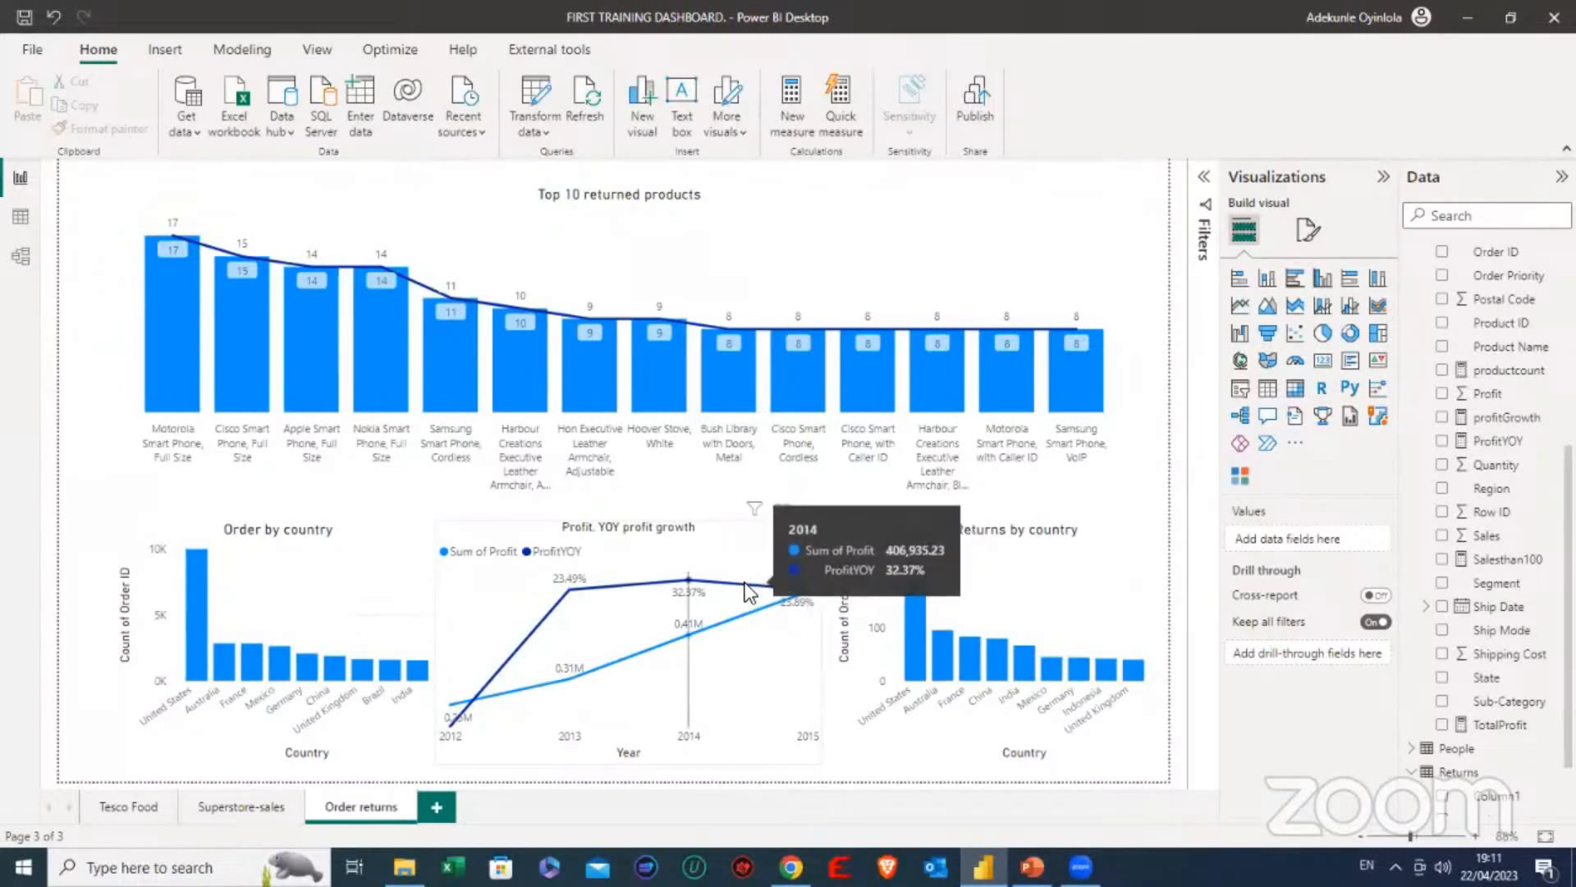
pyautogui.click(752, 583)
pyautogui.click(807, 589)
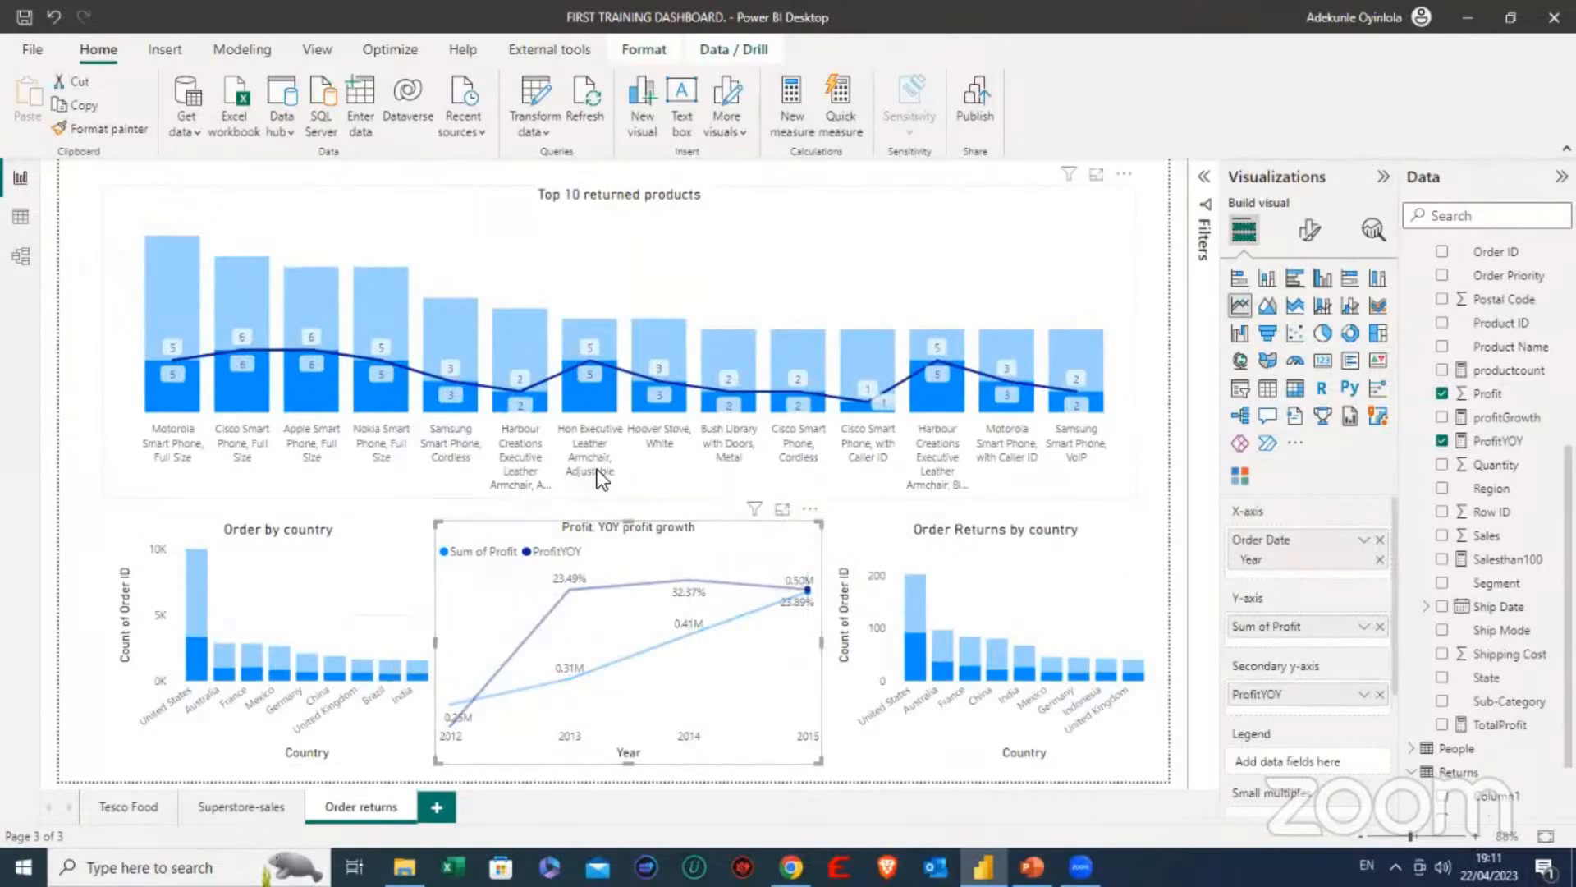
# - Return to the PowerPoint contents slide and point out the word "MODELLING" in the first contents item
pyautogui.moveTo(984, 867)
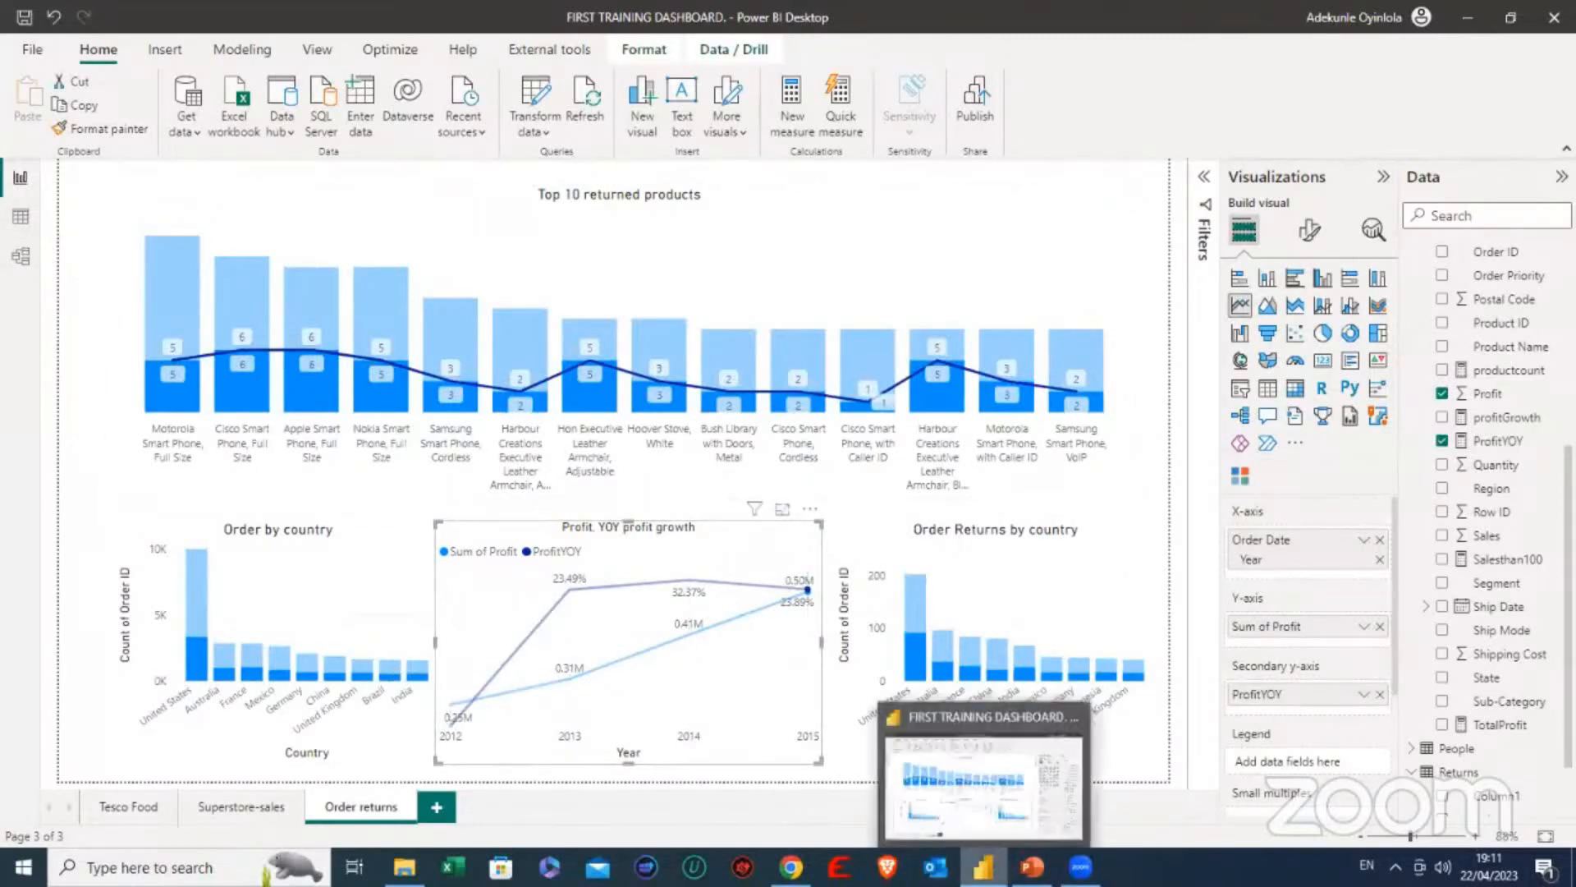
pyautogui.click(1032, 867)
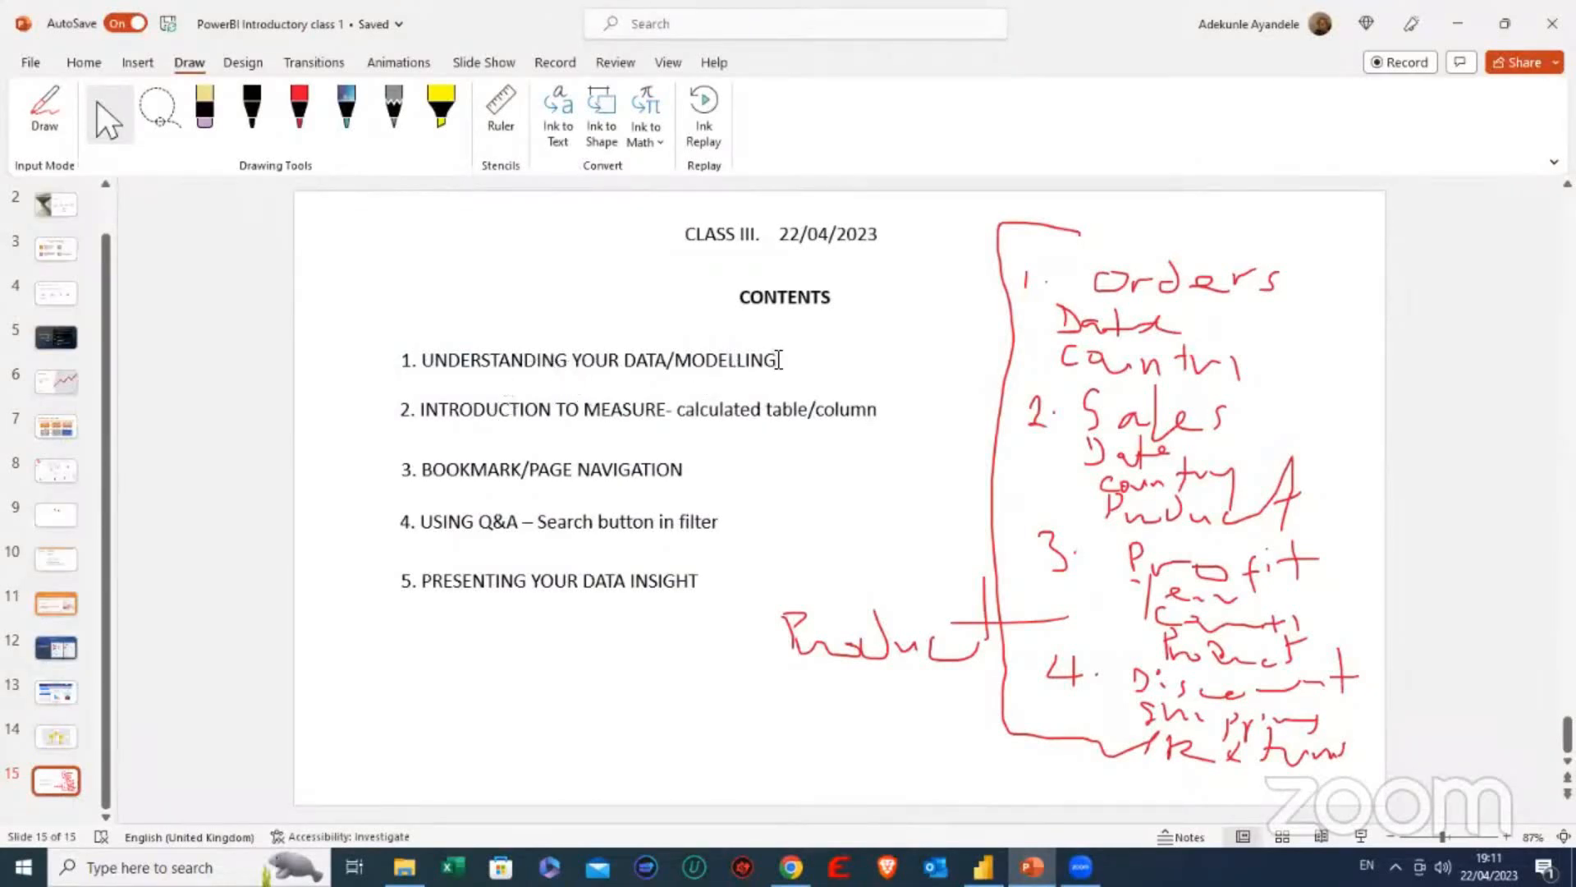
pyautogui.click(779, 360)
pyautogui.doubleClick(723, 360)
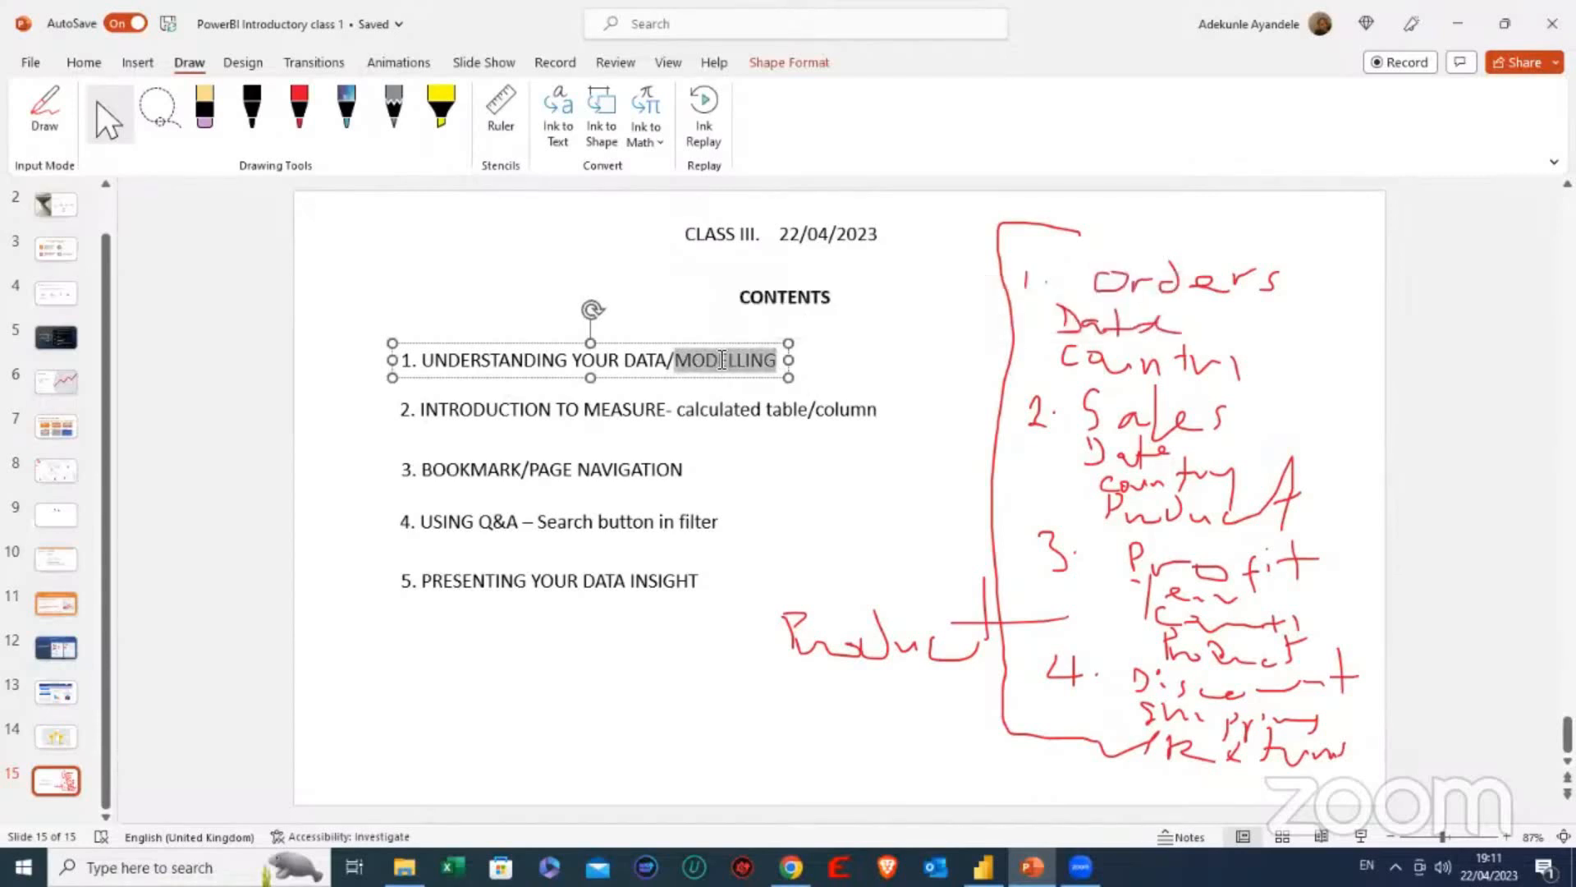
pyautogui.click(723, 360)
pyautogui.click(809, 368)
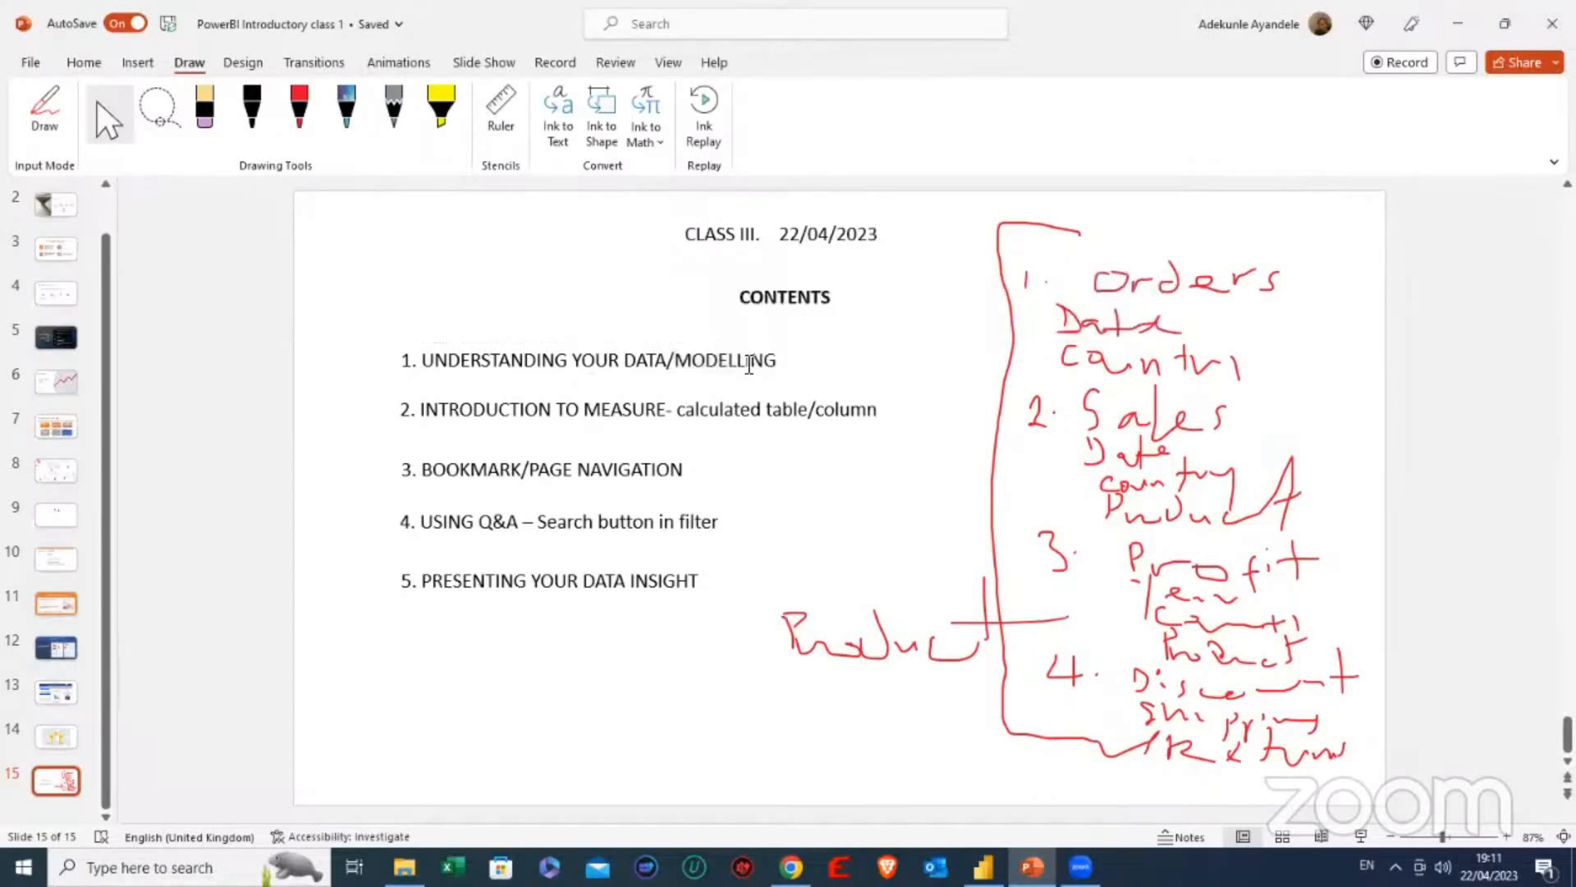
pyautogui.click(748, 360)
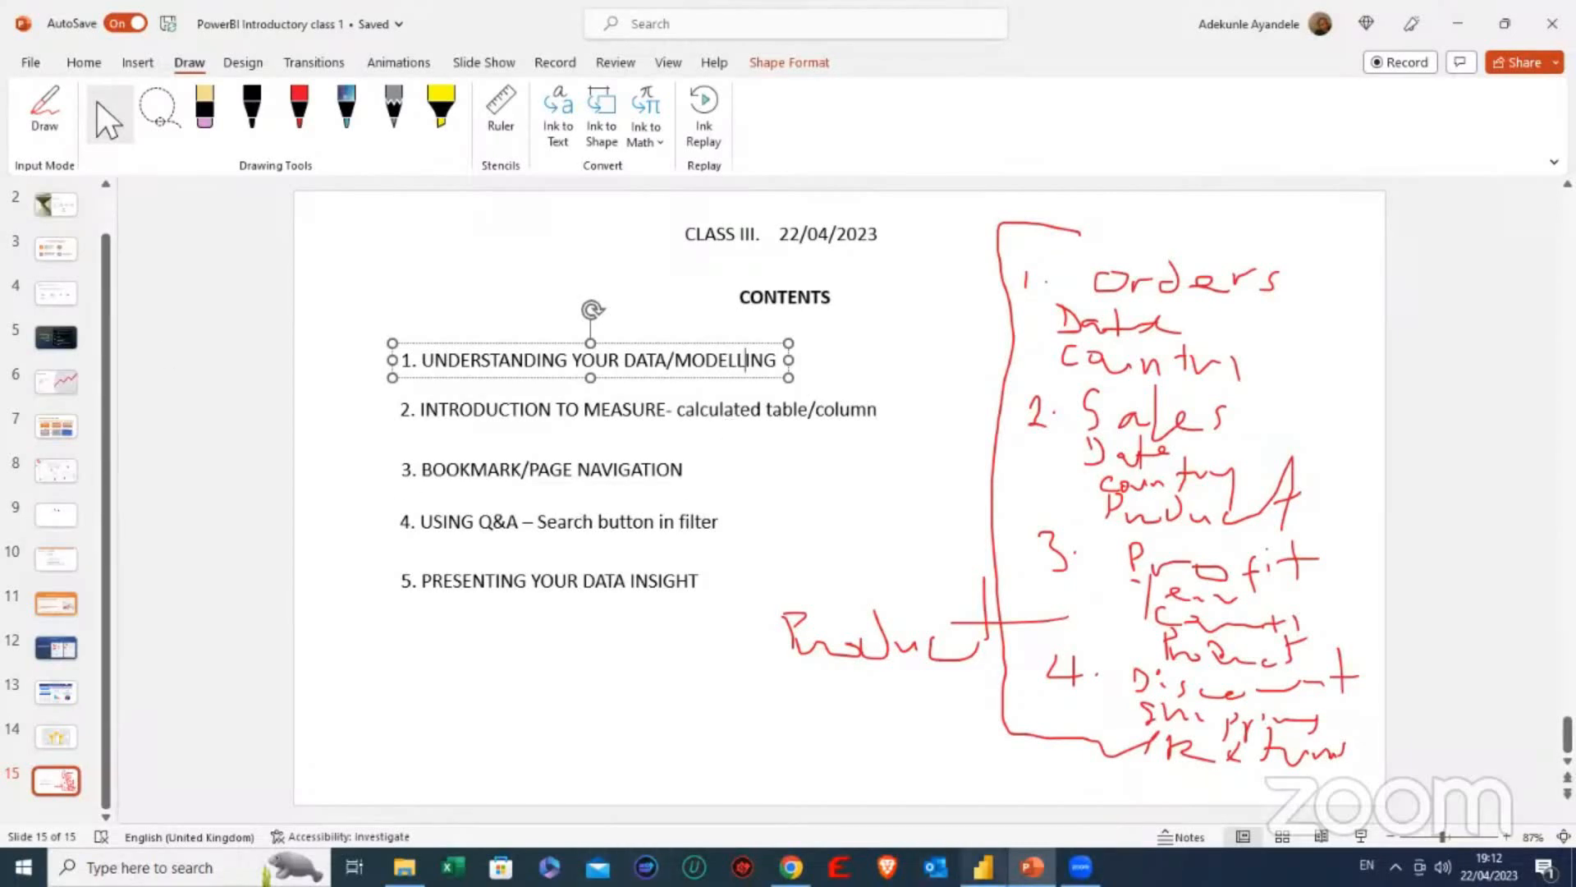
# - Switch to Power BI, look over the Orders table data and display the rows of the Returns table
pyautogui.click(983, 867)
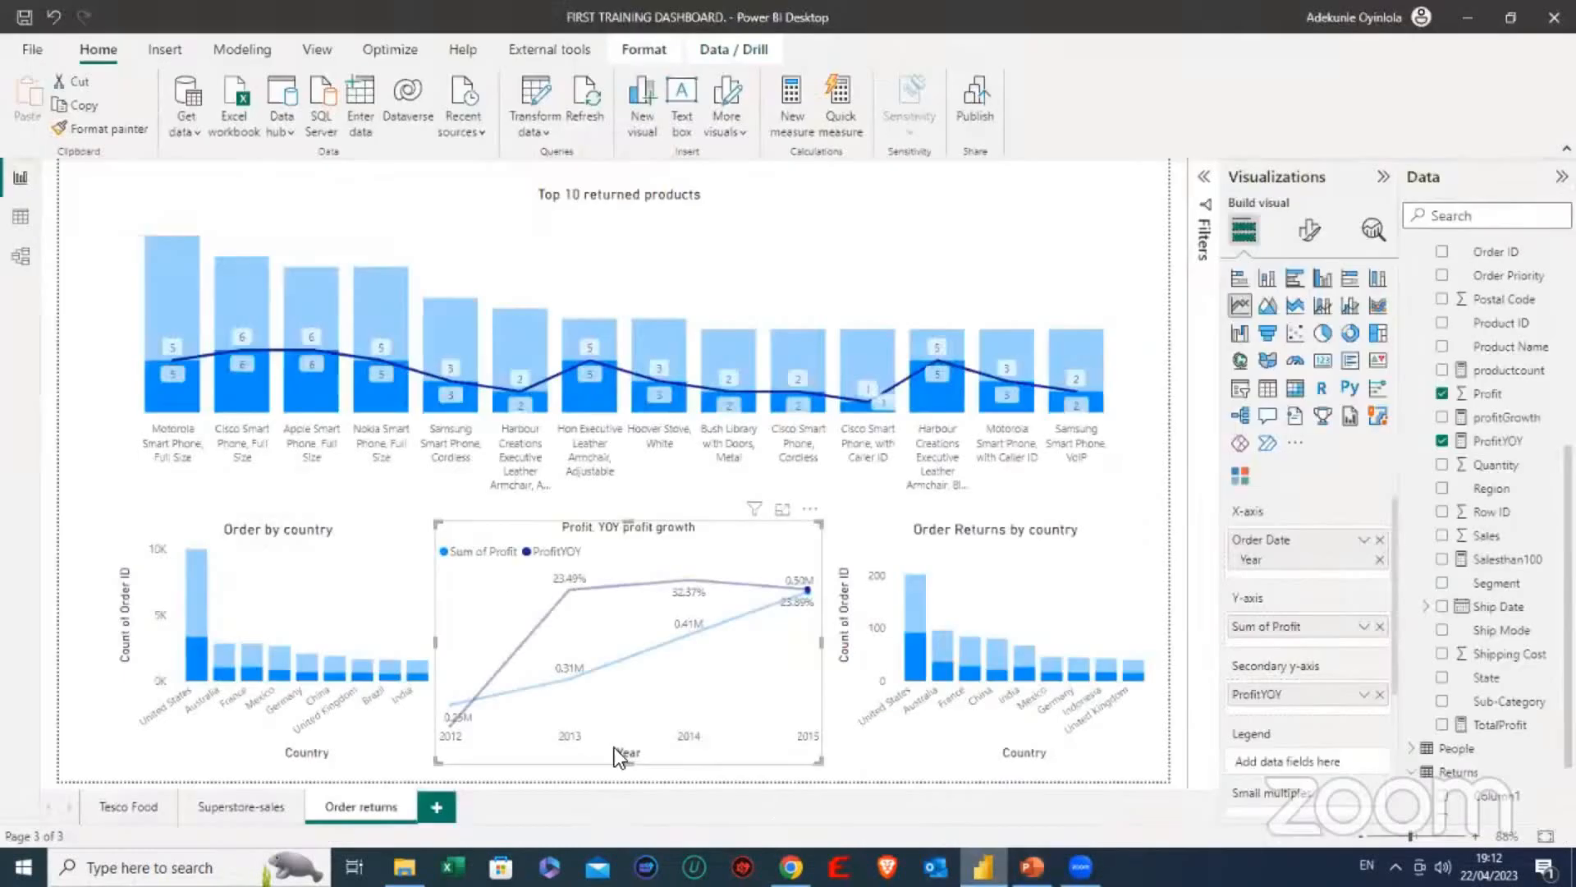
pyautogui.click(33, 223)
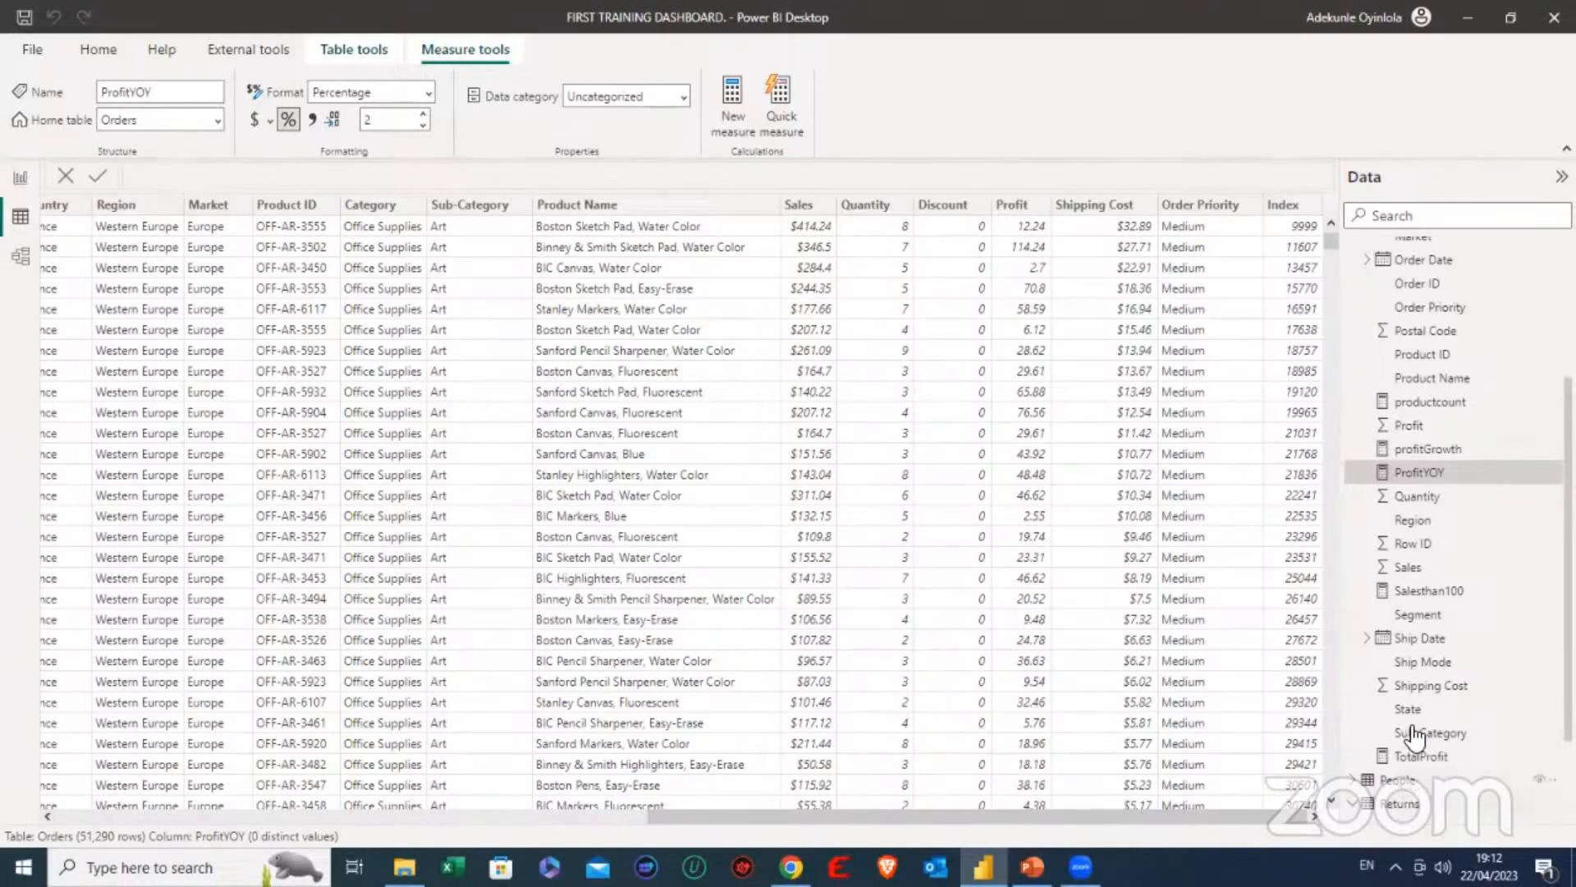
pyautogui.scroll(-2, 1413, 735)
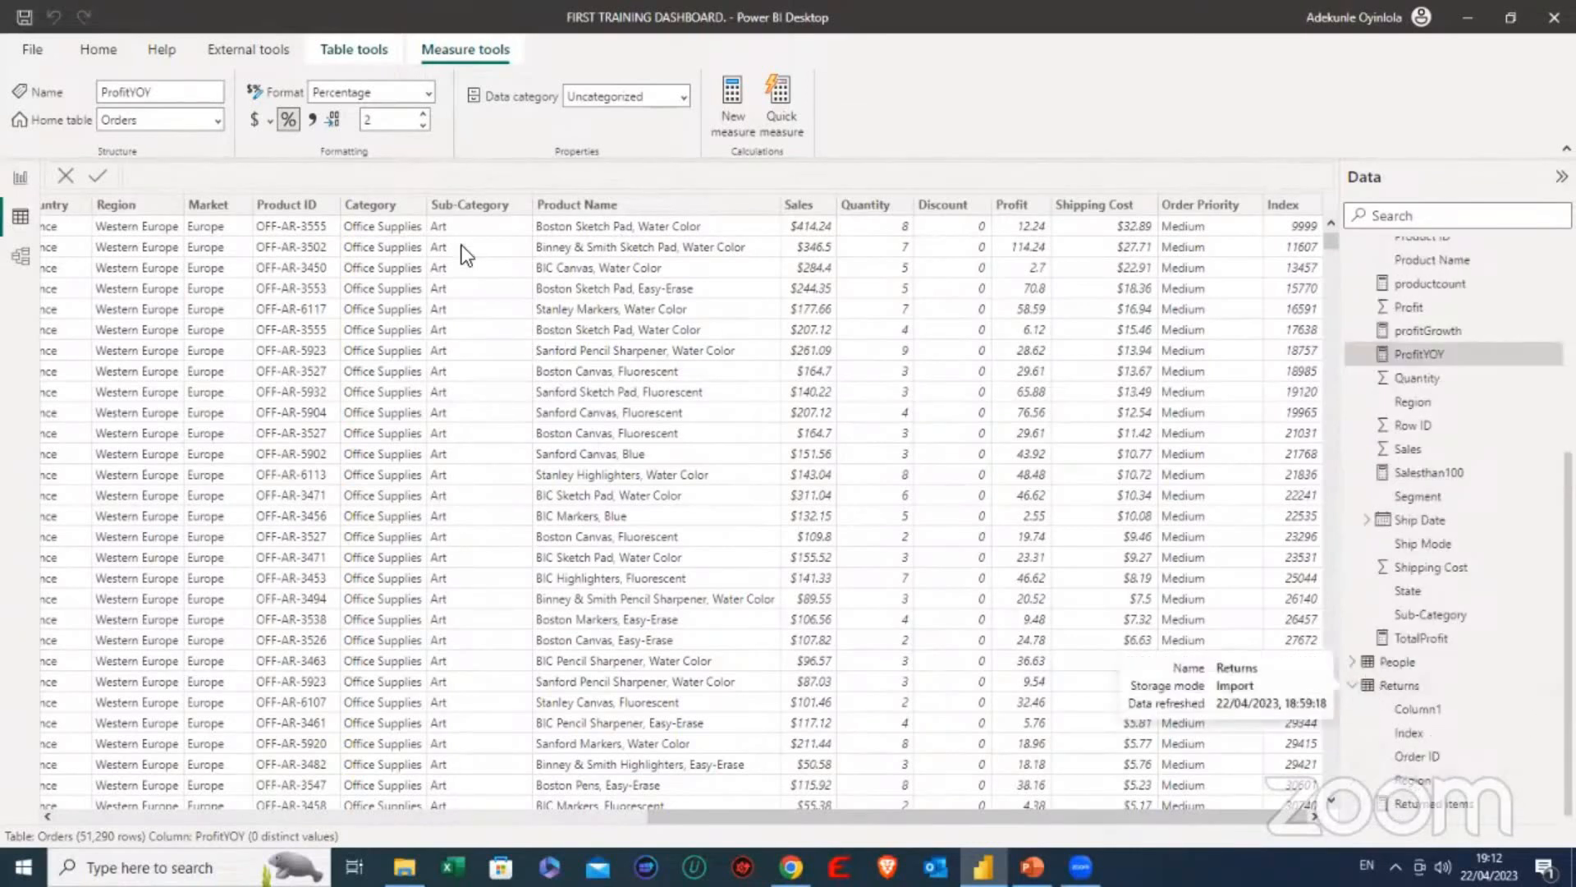
pyautogui.click(1398, 688)
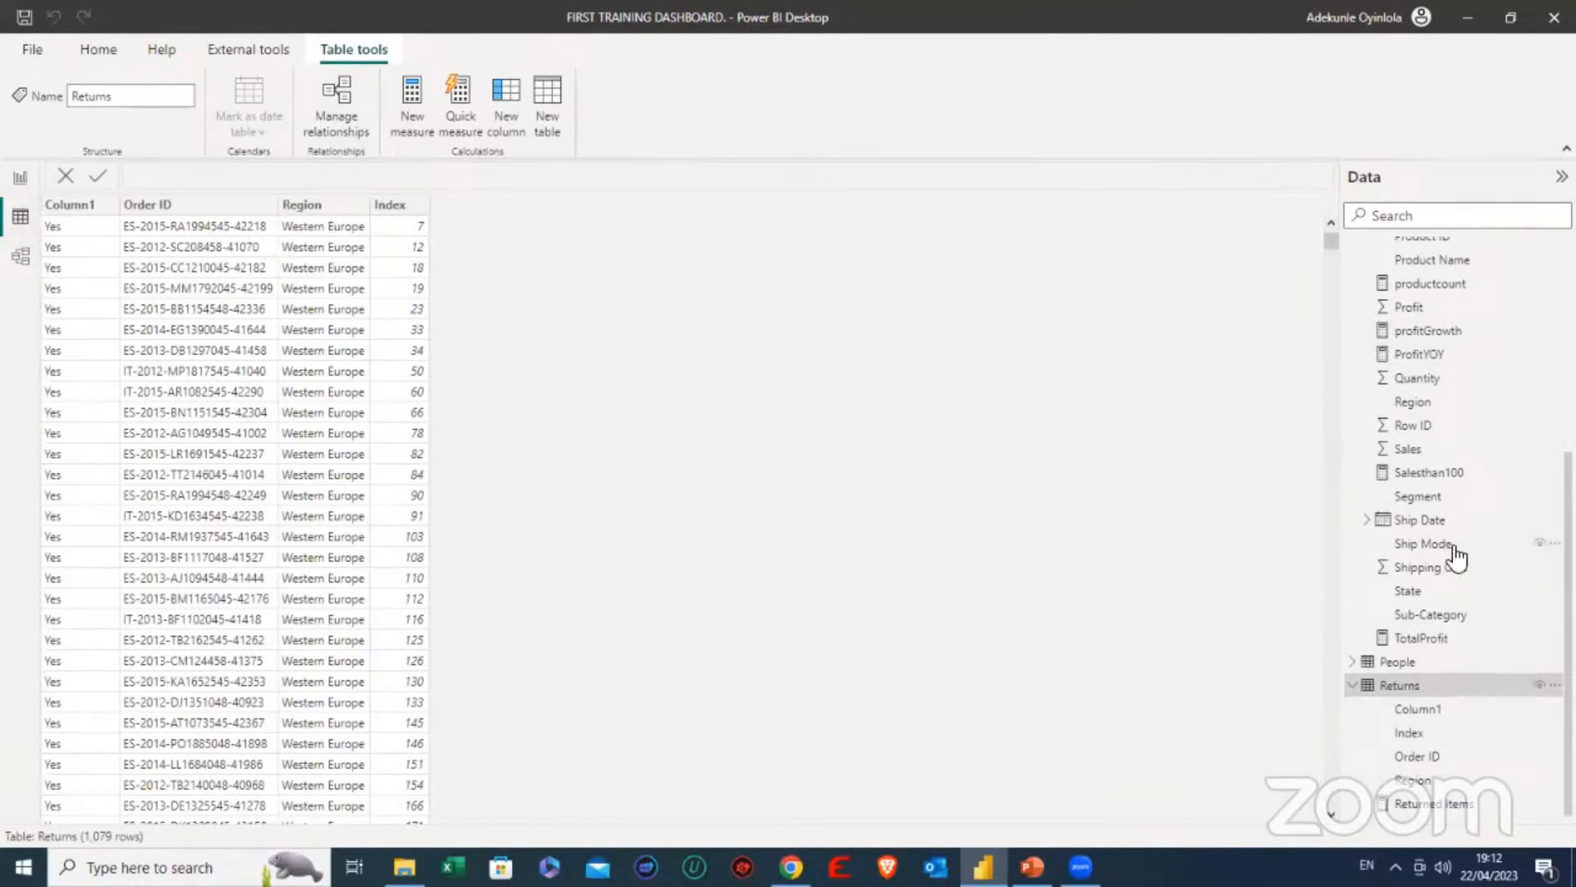
# - Examine the Product Name column in the Orders table, then go back to the Returns table to compare its columns
pyautogui.scroll(2, 1454, 542)
pyautogui.scroll(3, 1462, 517)
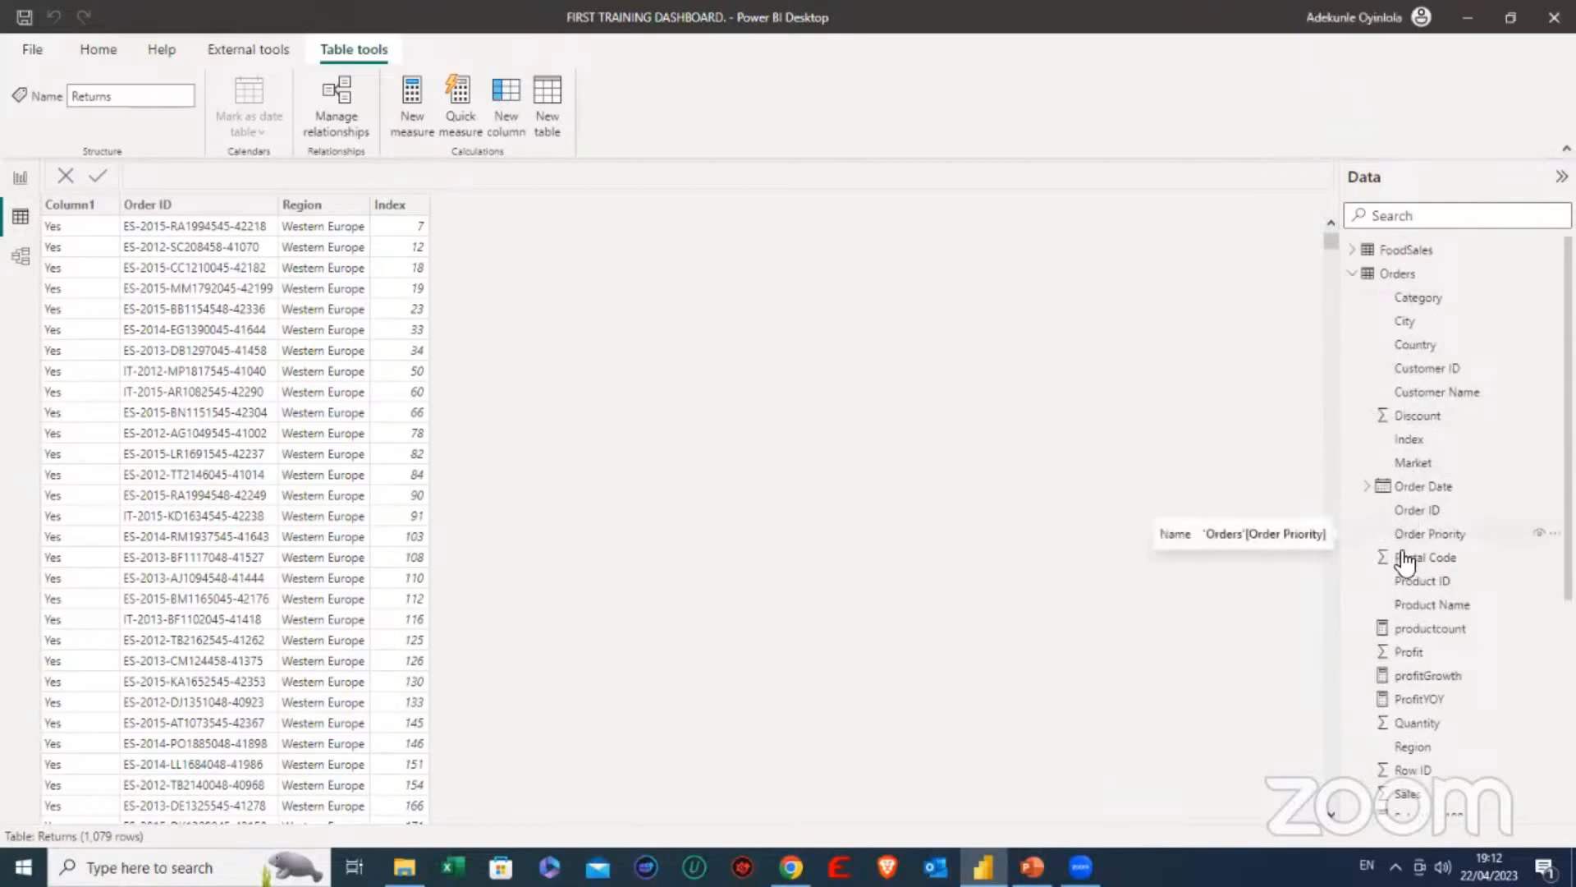
pyautogui.scroll(-1, 1428, 714)
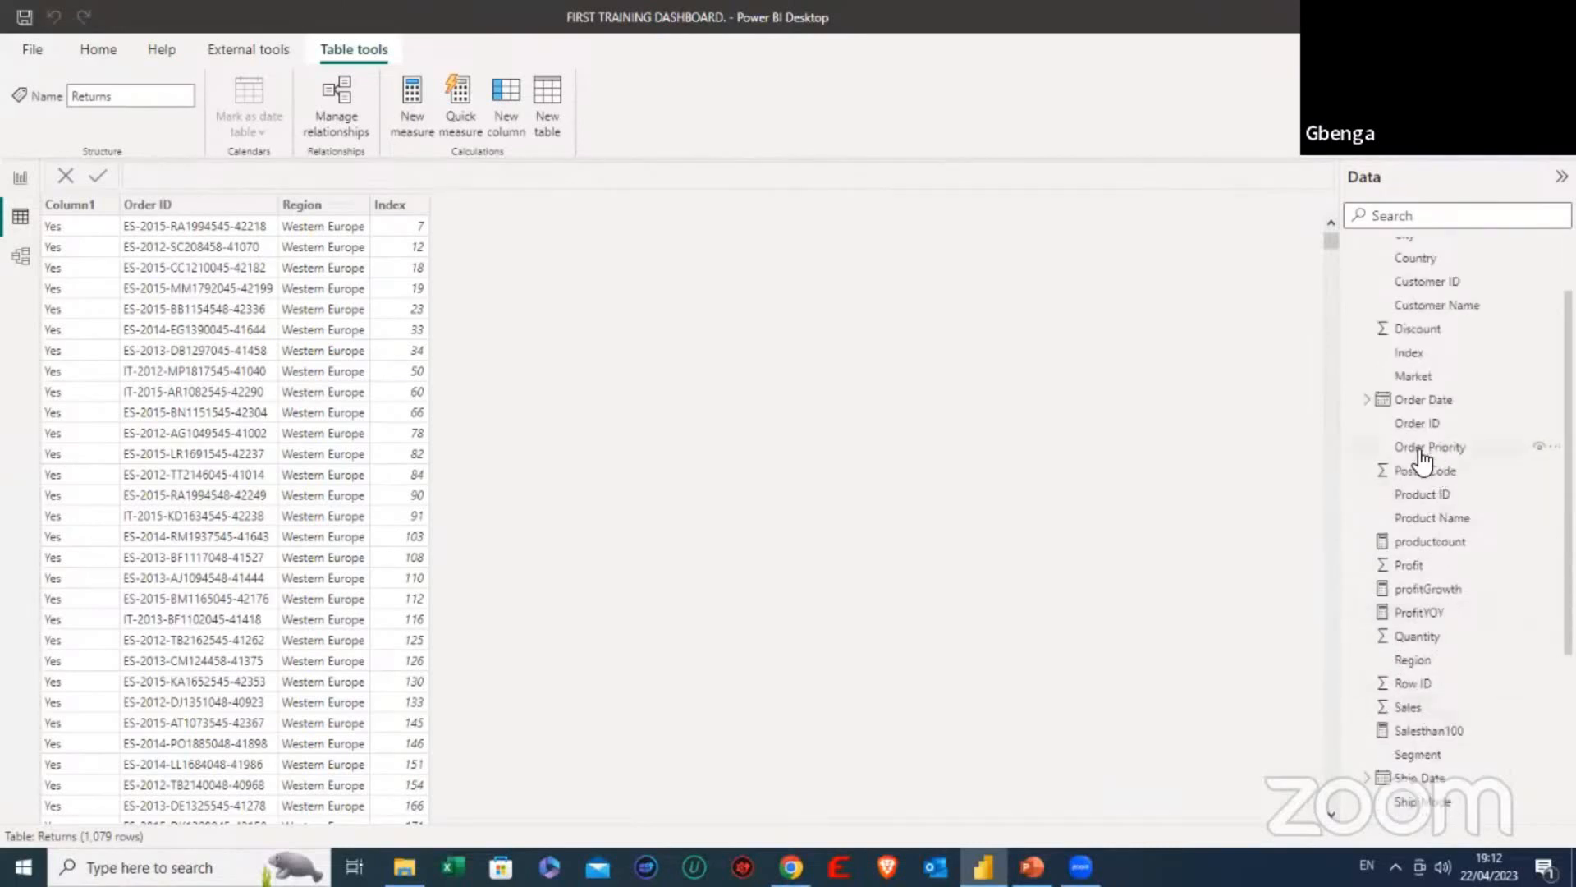
pyautogui.click(1427, 518)
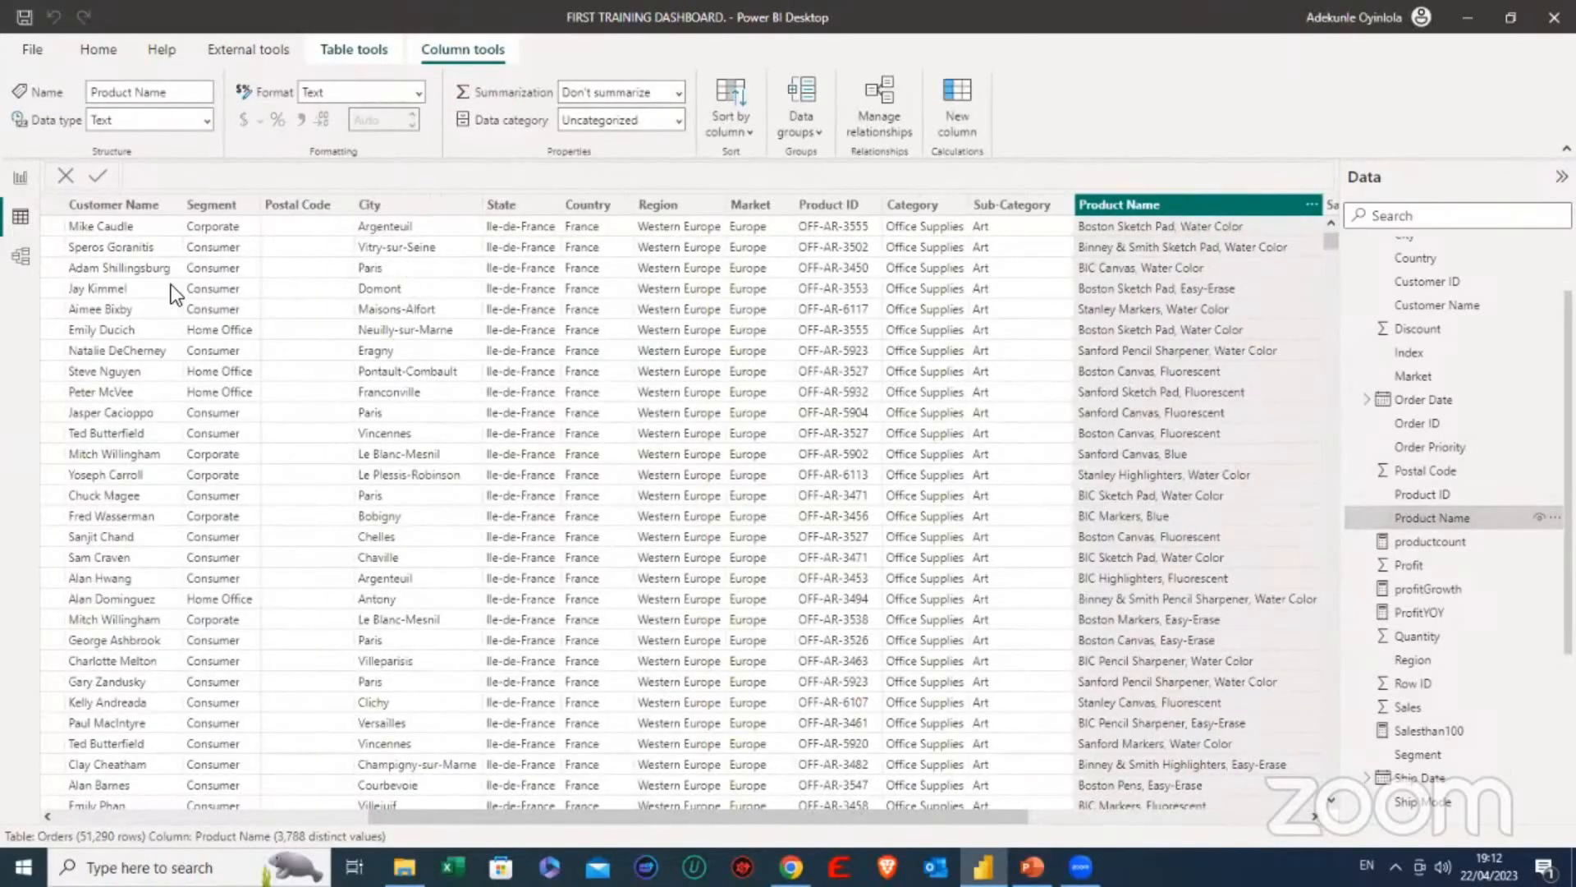
pyautogui.scroll(-3, 1482, 756)
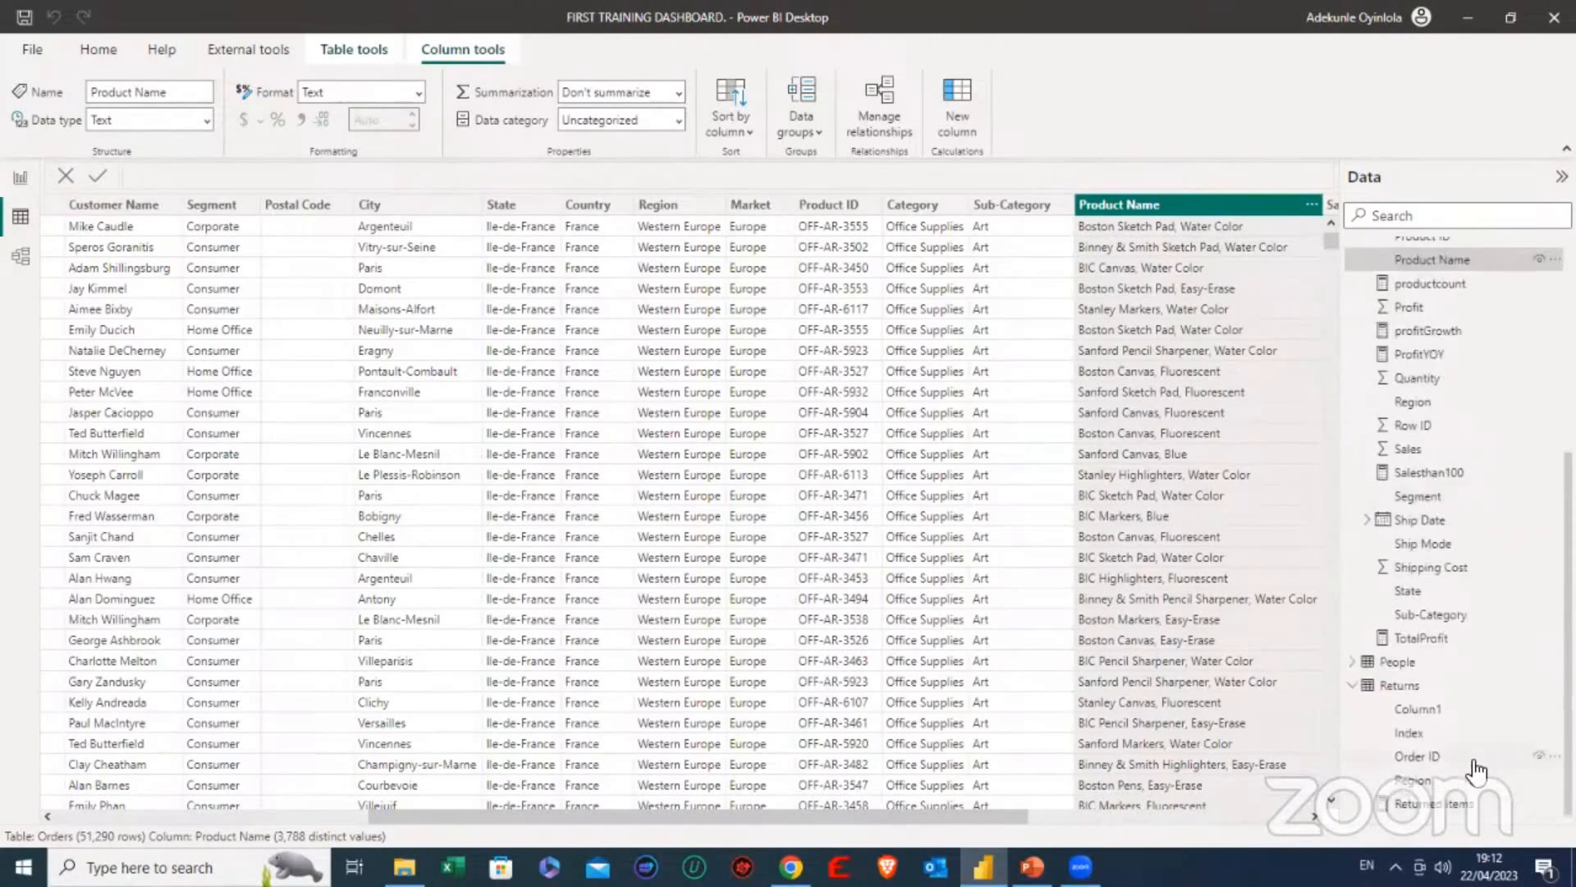
pyautogui.click(1400, 684)
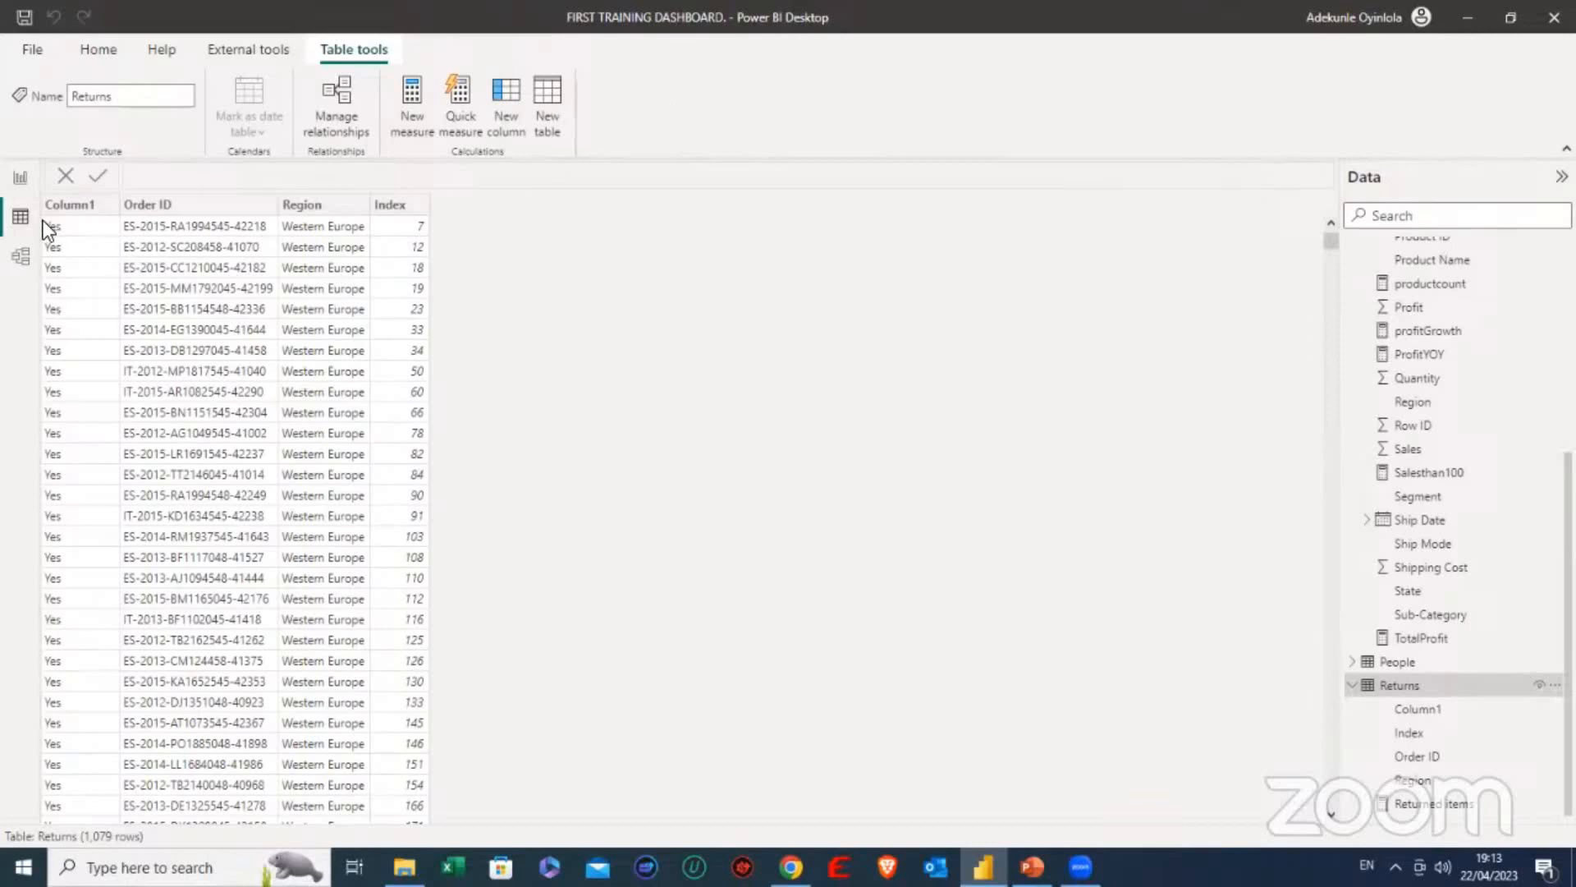
# - Go back to the report view, then switch to the PowerPoint contents slide and point out item 2, the introduction to measures
pyautogui.click(20, 178)
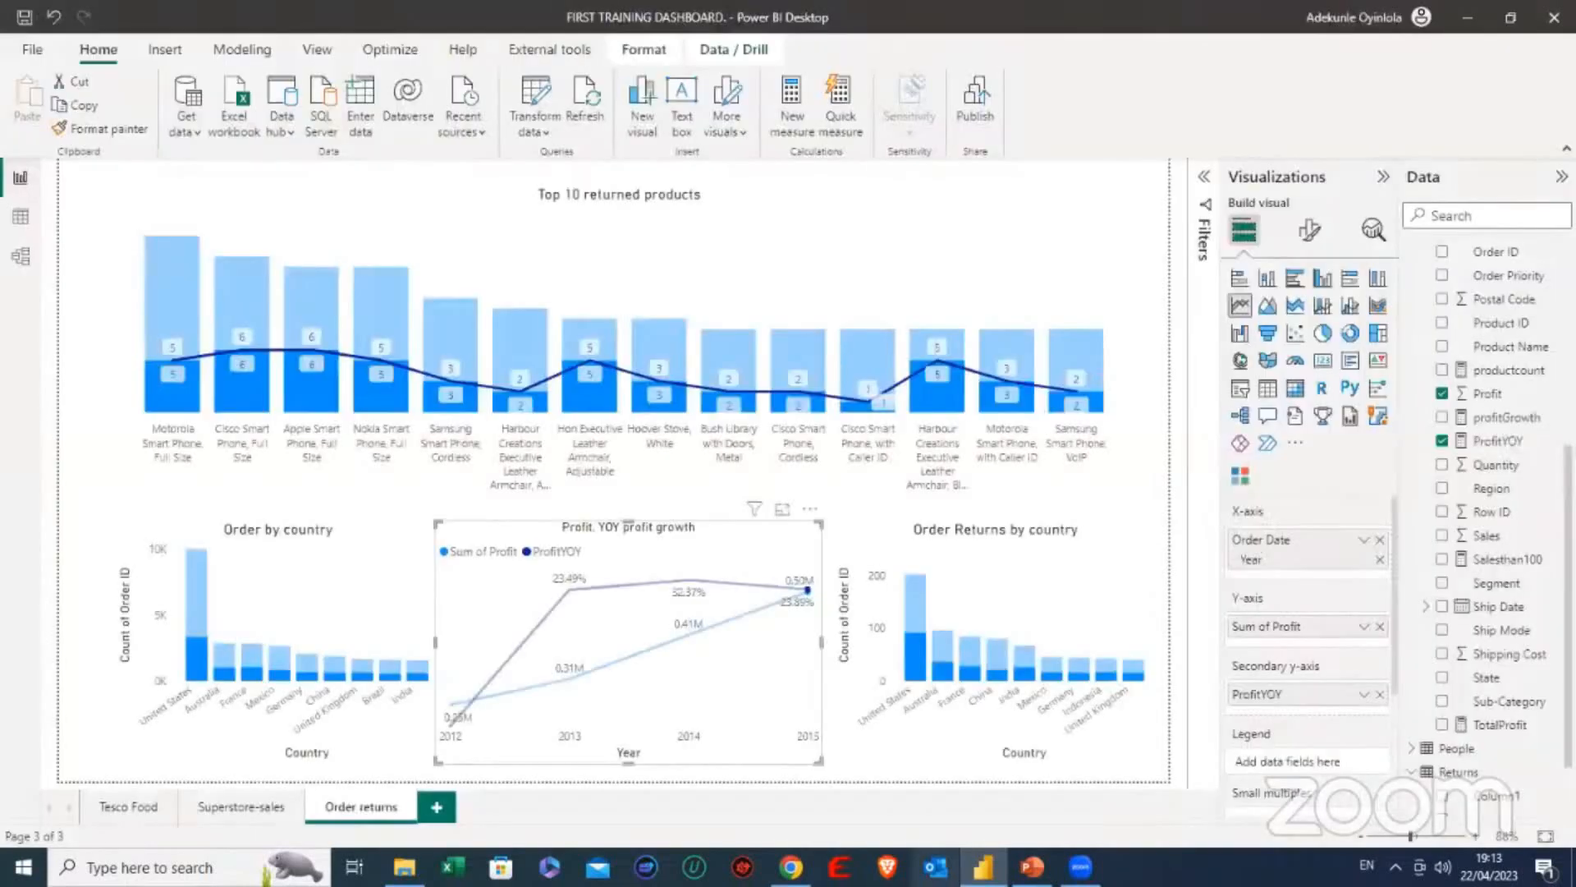
pyautogui.click(1032, 867)
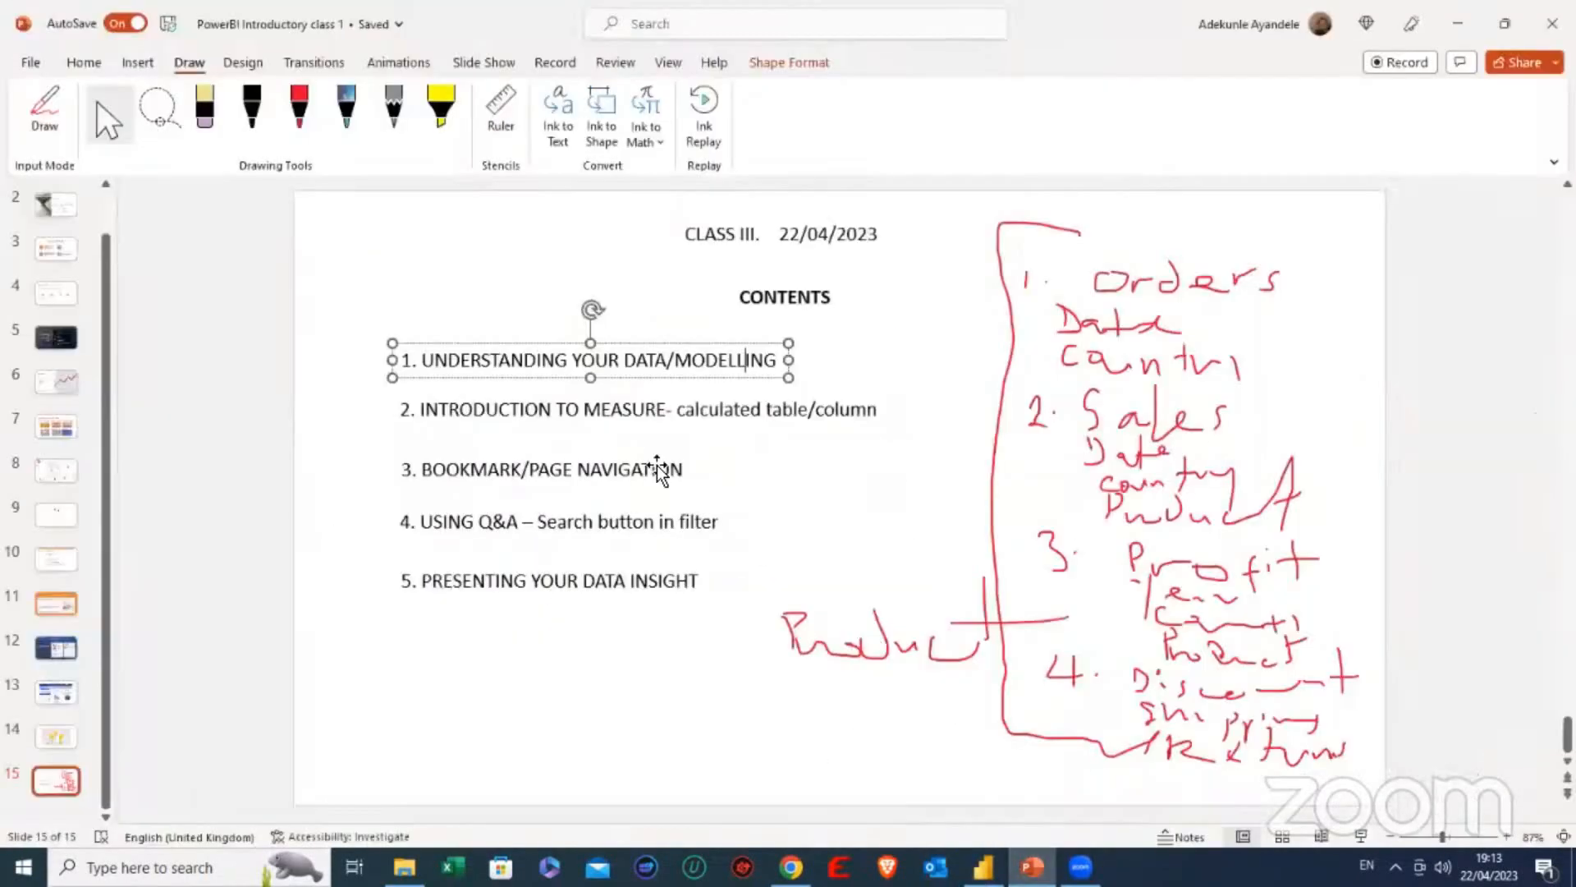
pyautogui.click(647, 413)
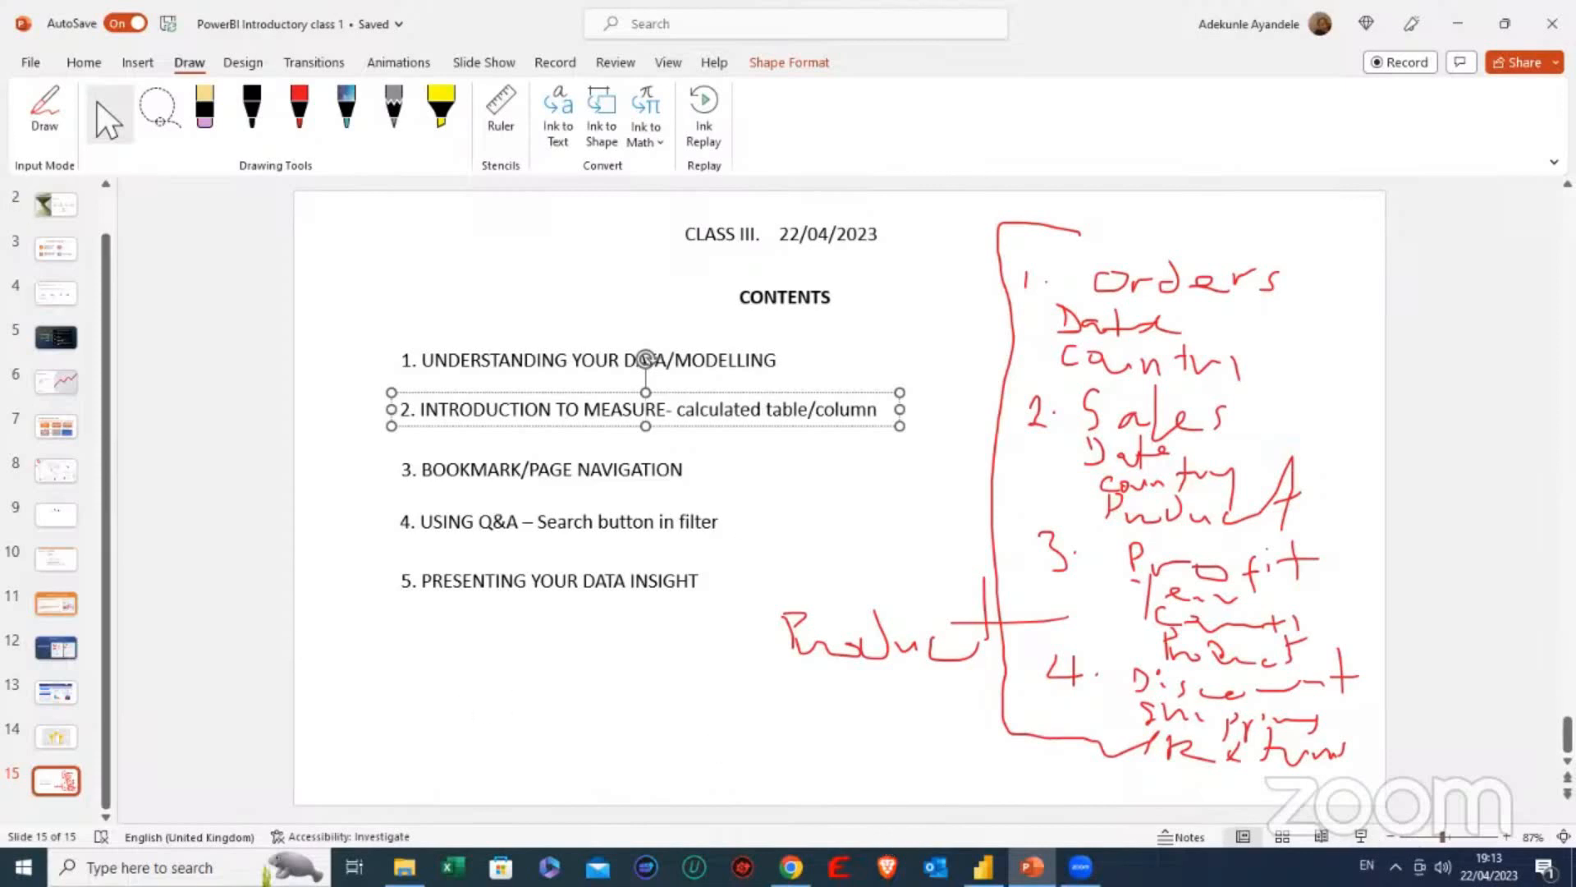
# - Switch to Power BI and show the data rows of the Returns table again
pyautogui.click(983, 867)
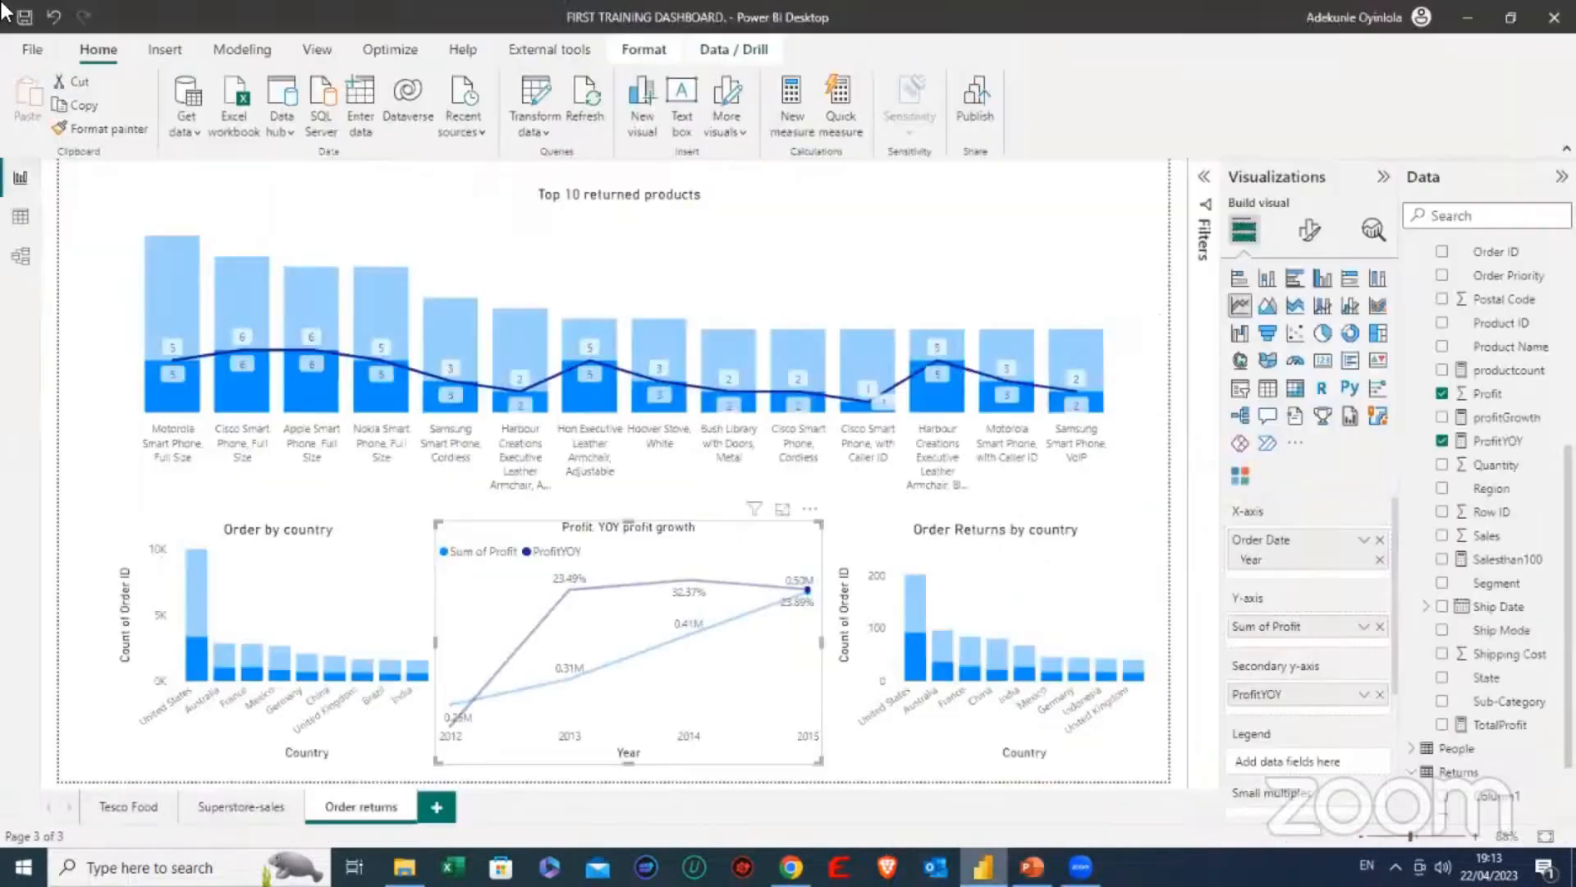
pyautogui.click(21, 216)
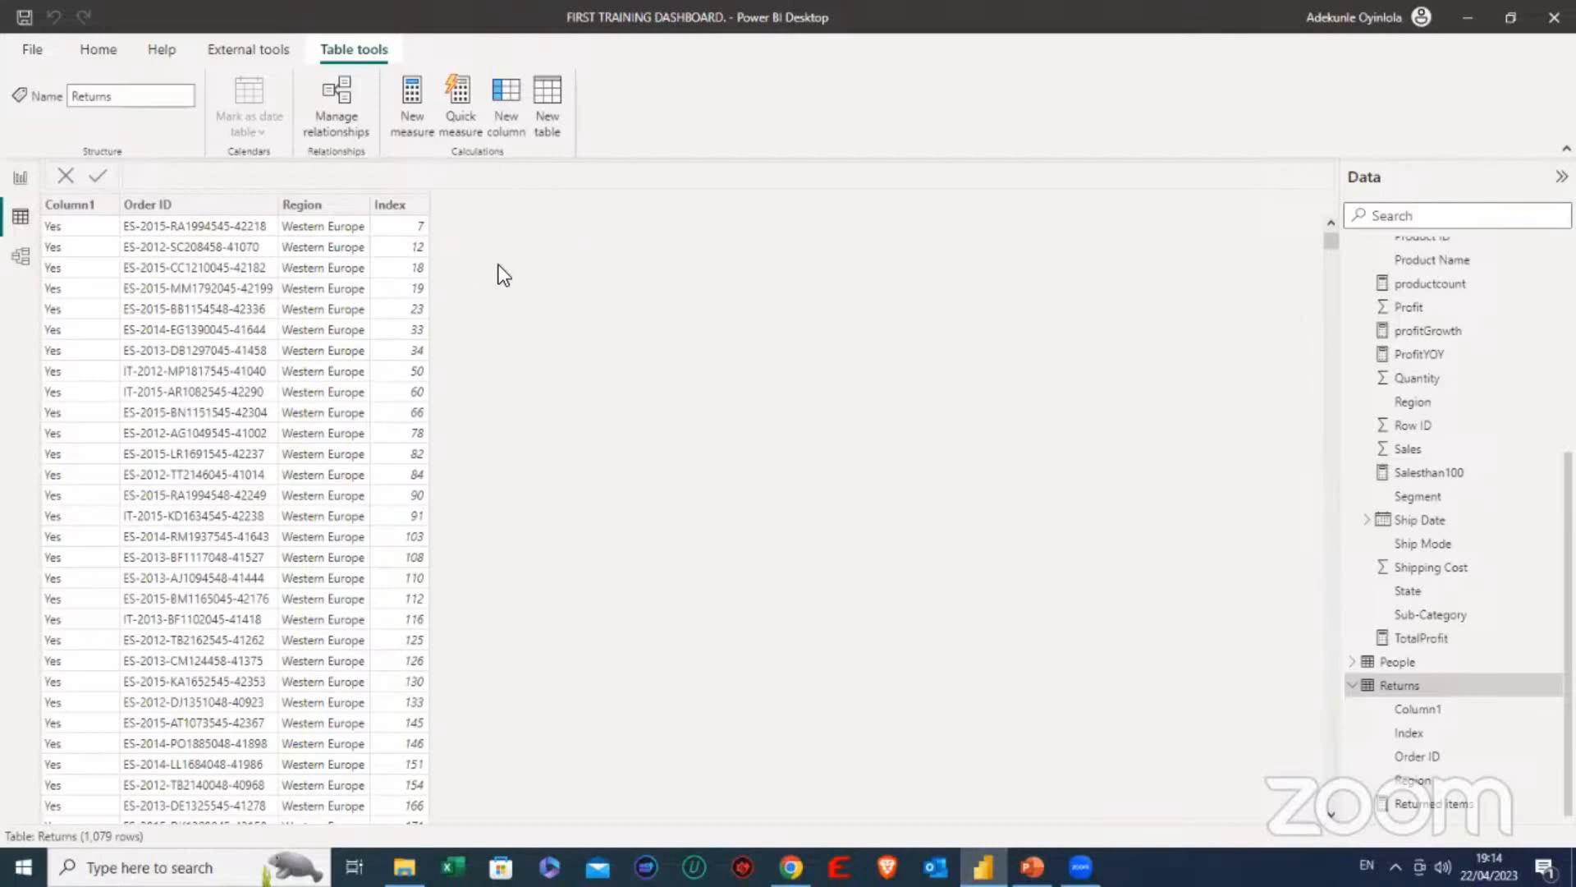
# - Highlight the Motorola Smart Phone bar in the Top 10 returned products chart, clear the highlight and return to the table data
pyautogui.click(21, 181)
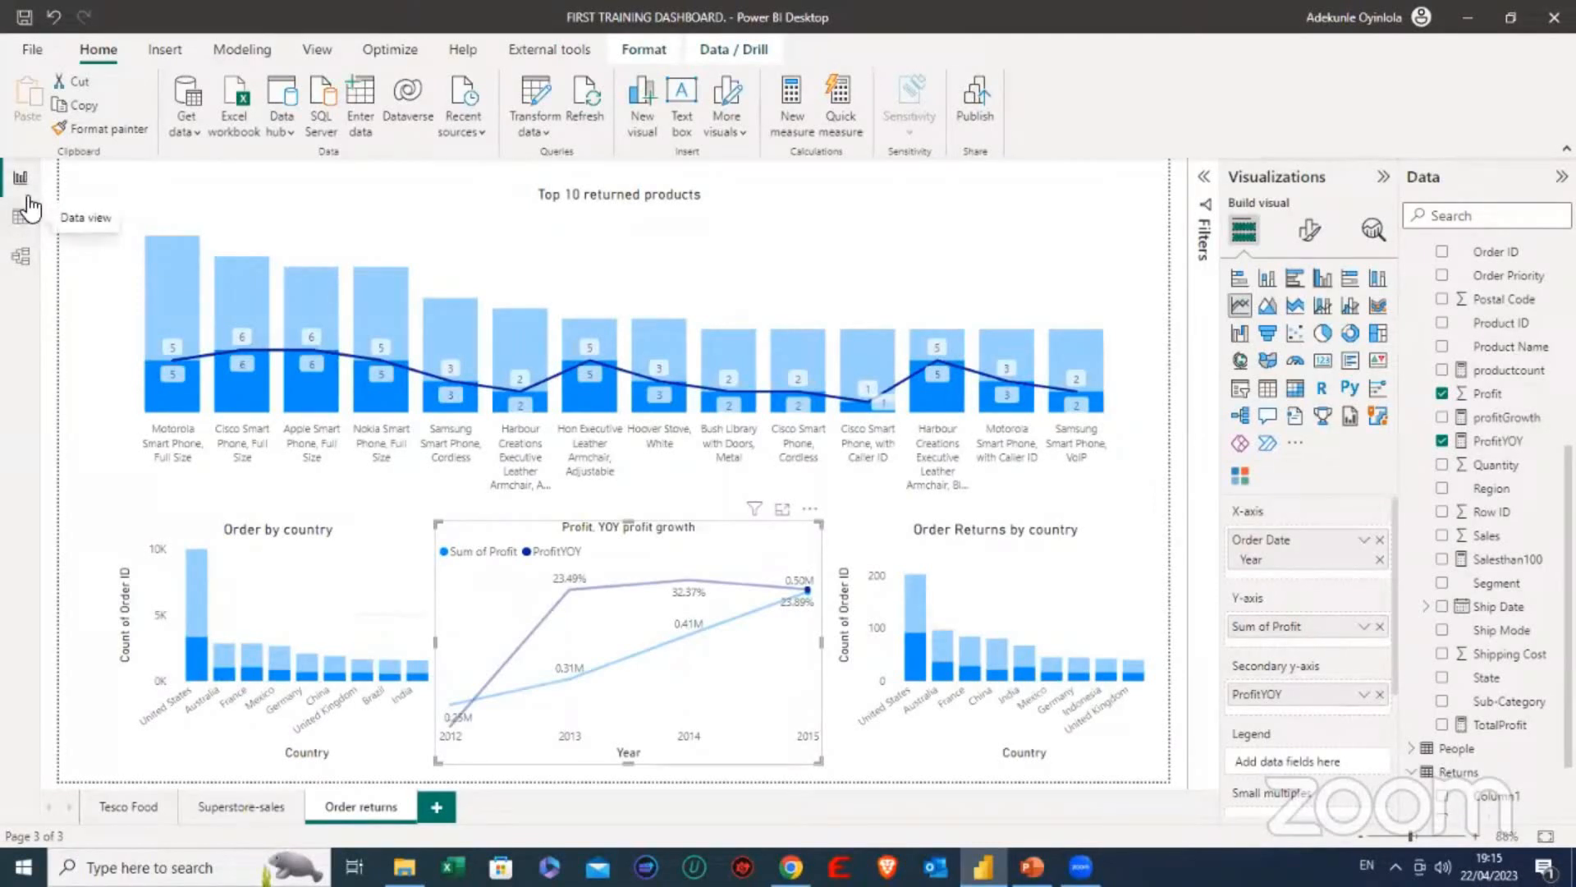
pyautogui.click(174, 383)
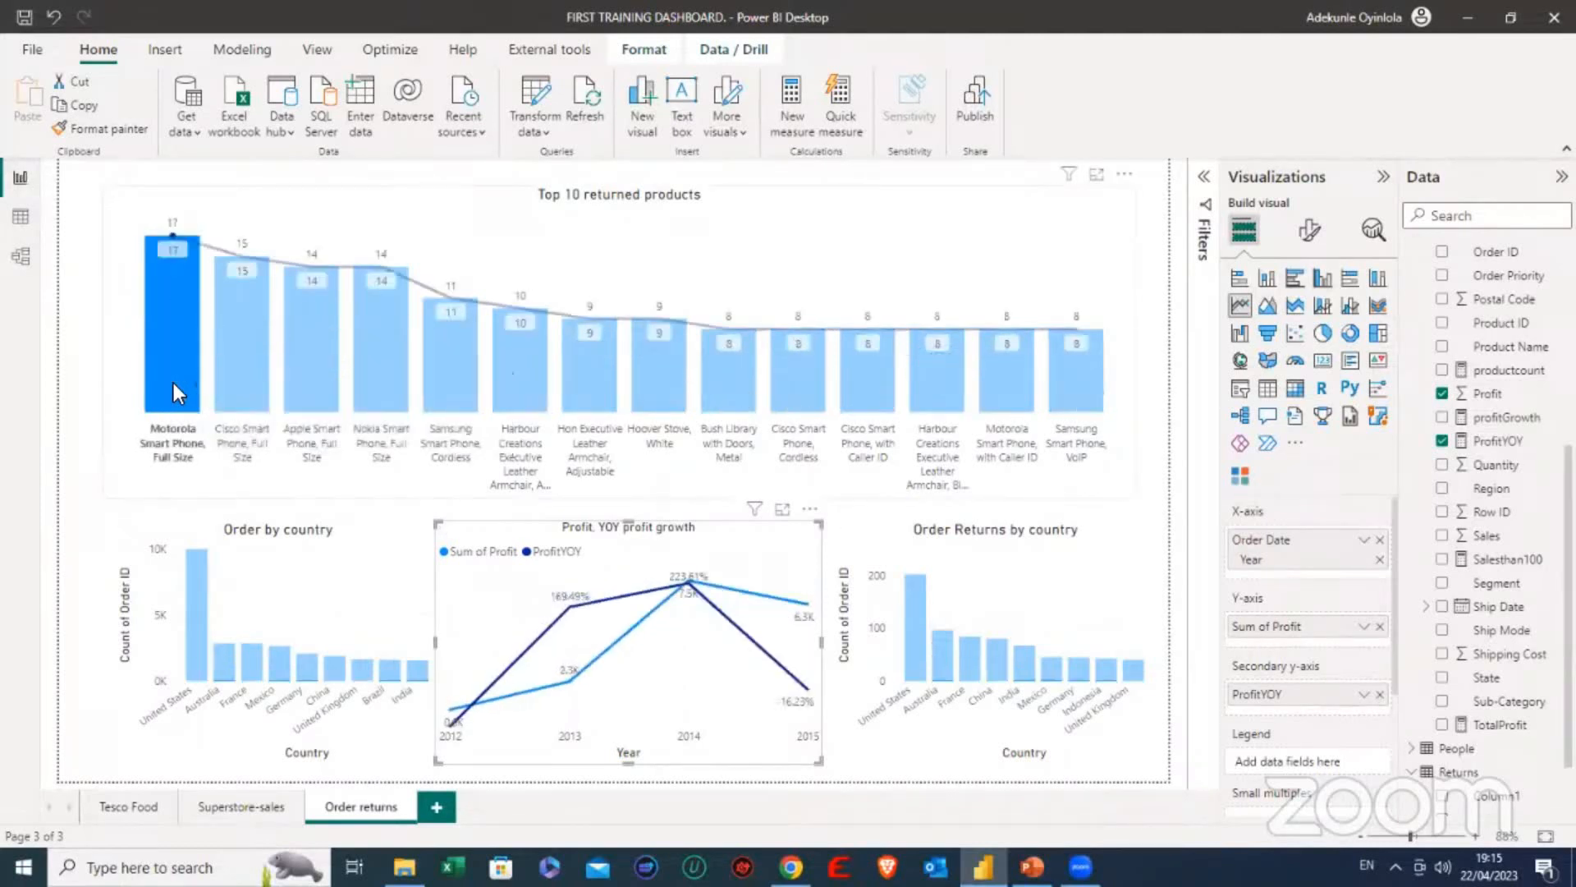
pyautogui.click(174, 383)
pyautogui.click(23, 218)
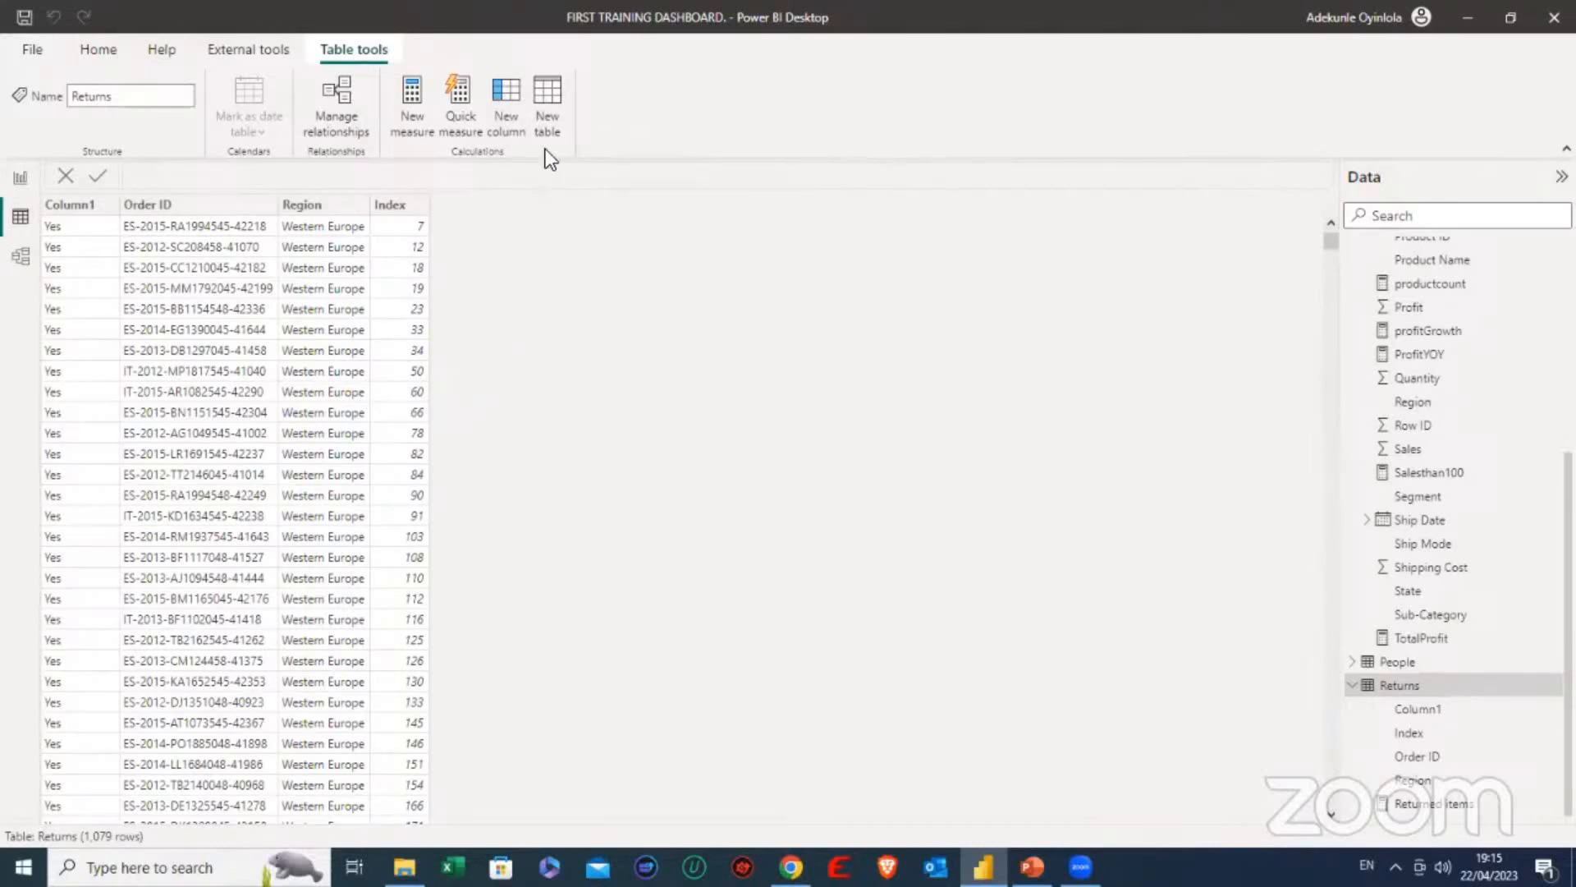
# - Start a new calculated table and name it Date
pyautogui.click(550, 102)
pyautogui.click(550, 102)
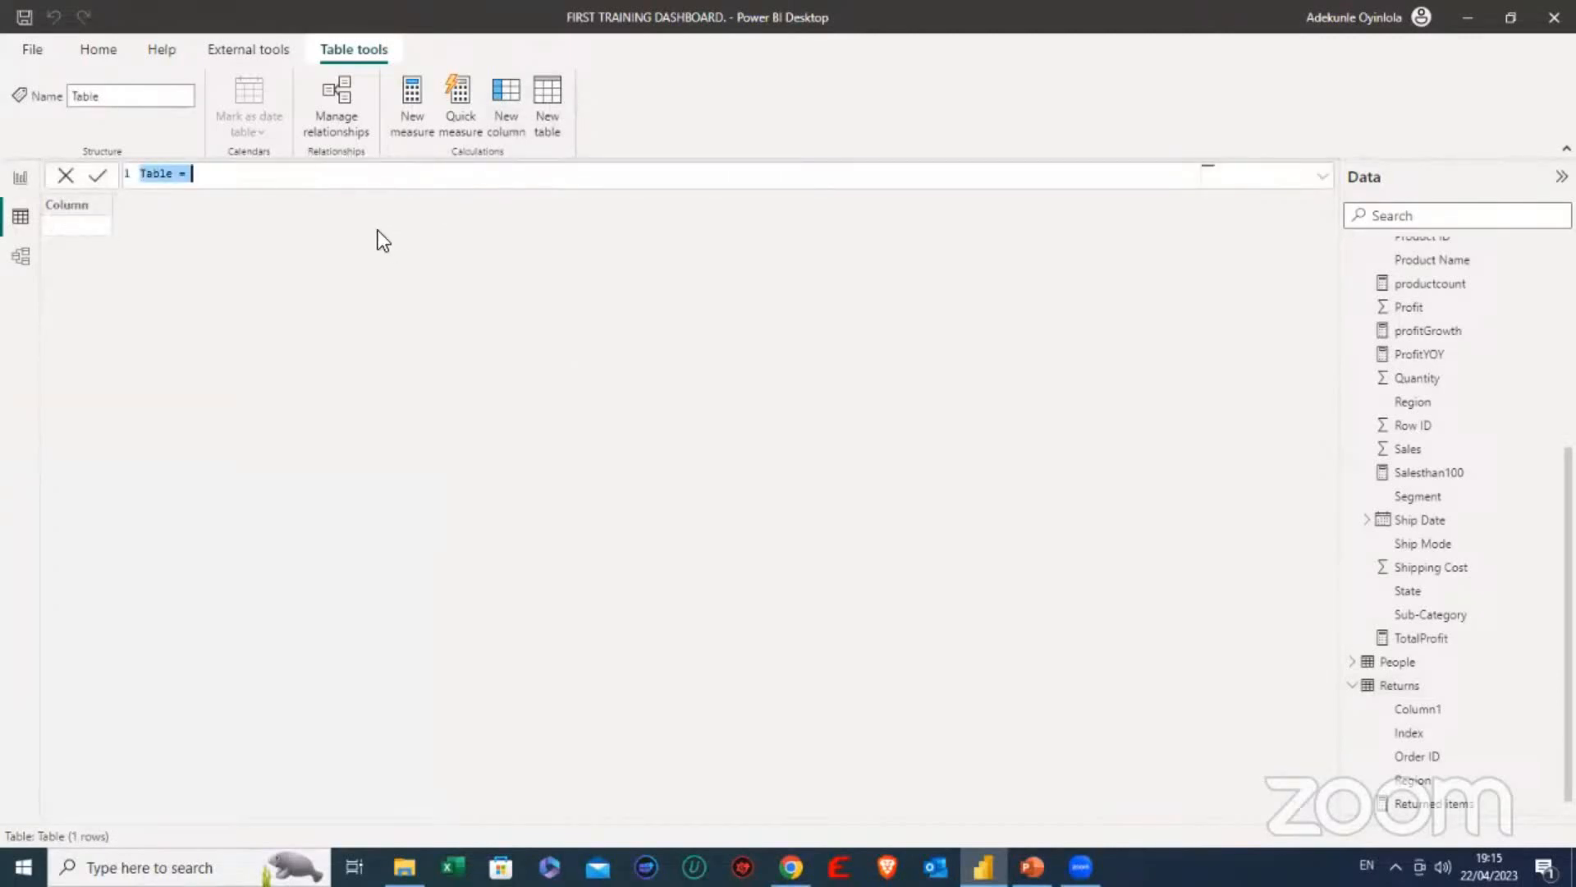
pyautogui.click(177, 176)
pyautogui.press('BackSpace')
pyautogui.press('BackSpace')
pyautogui.press('BackSpace')
pyautogui.press('BackSpace')
pyautogui.press('BackSpace')
pyautogui.write('Date')
pyautogui.press('Right')
pyautogui.press('Right')
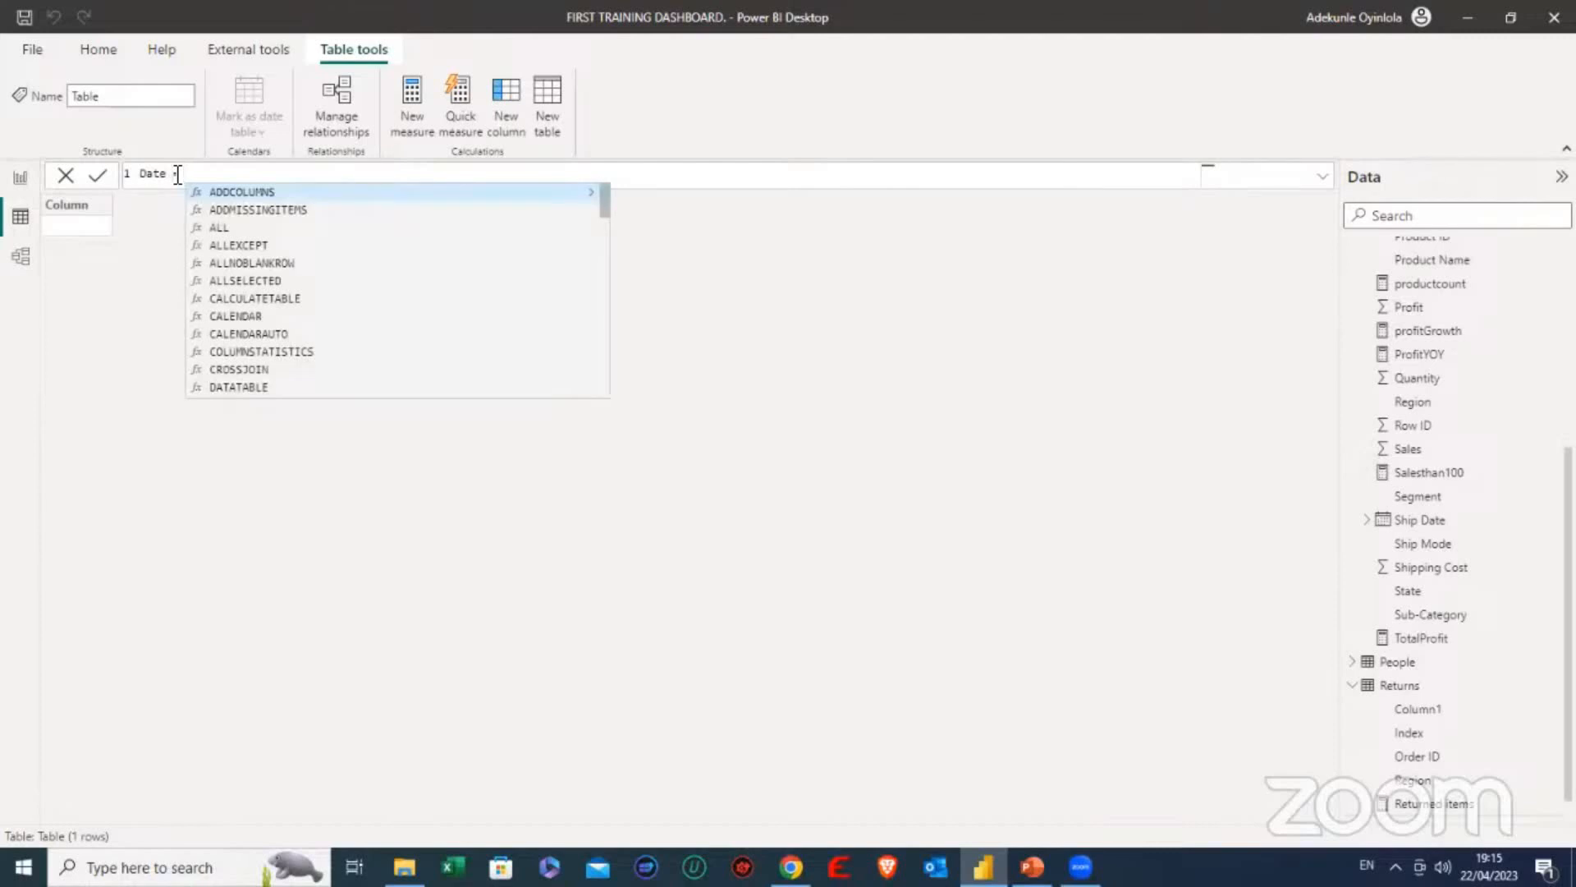
# - Define the Date table with the CALENDARAUTO( ) function and commit the formula
pyautogui.write('au')
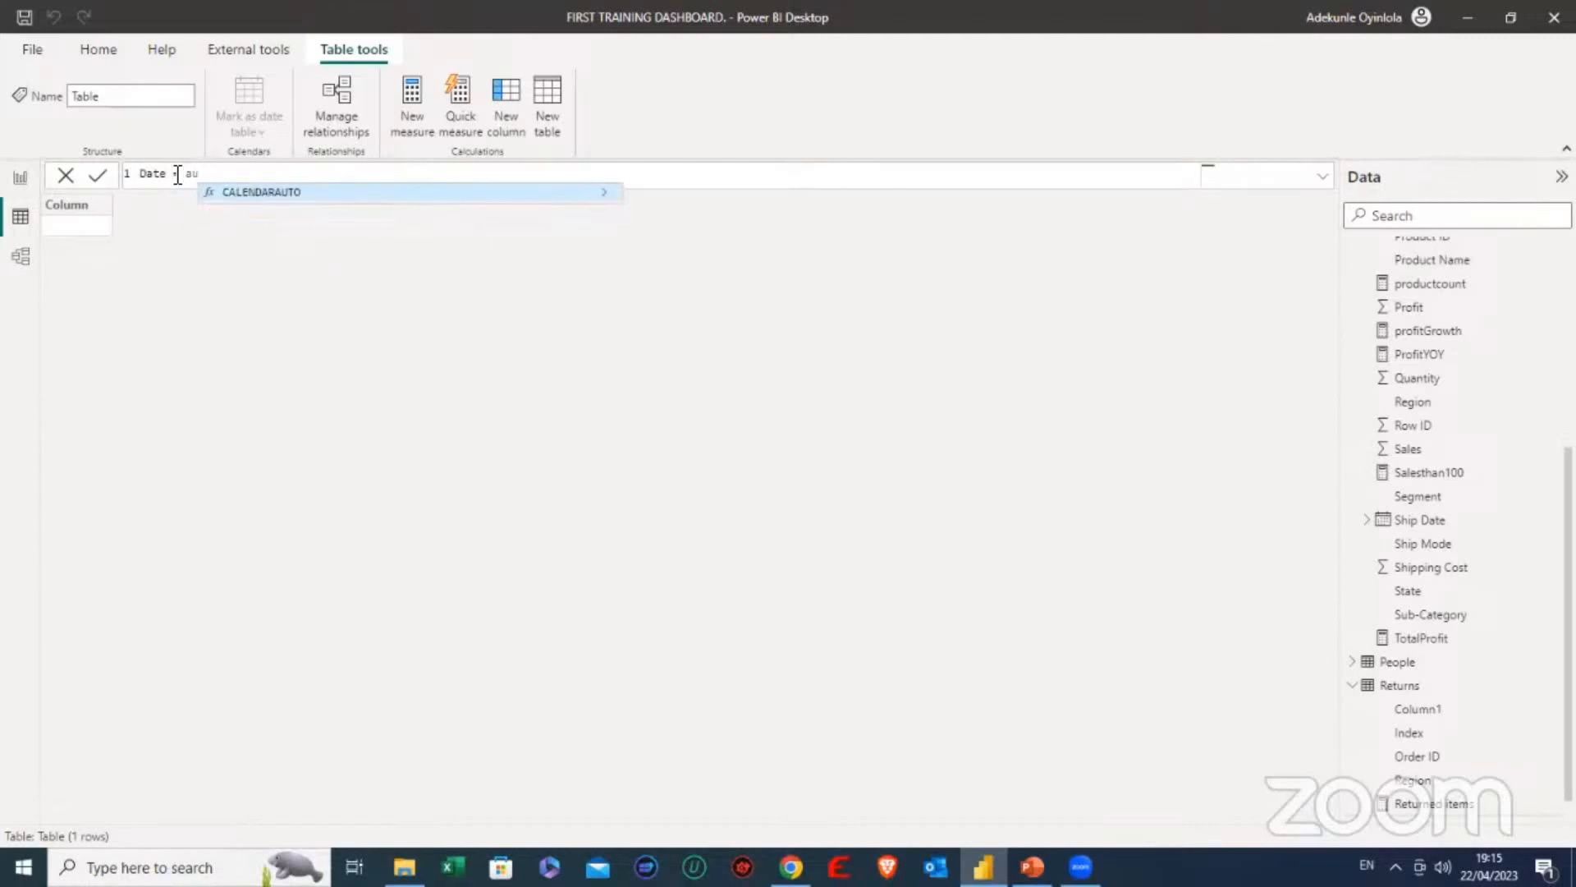
pyautogui.press('BackSpace')
pyautogui.press('BackSpace')
pyautogui.write('calen')
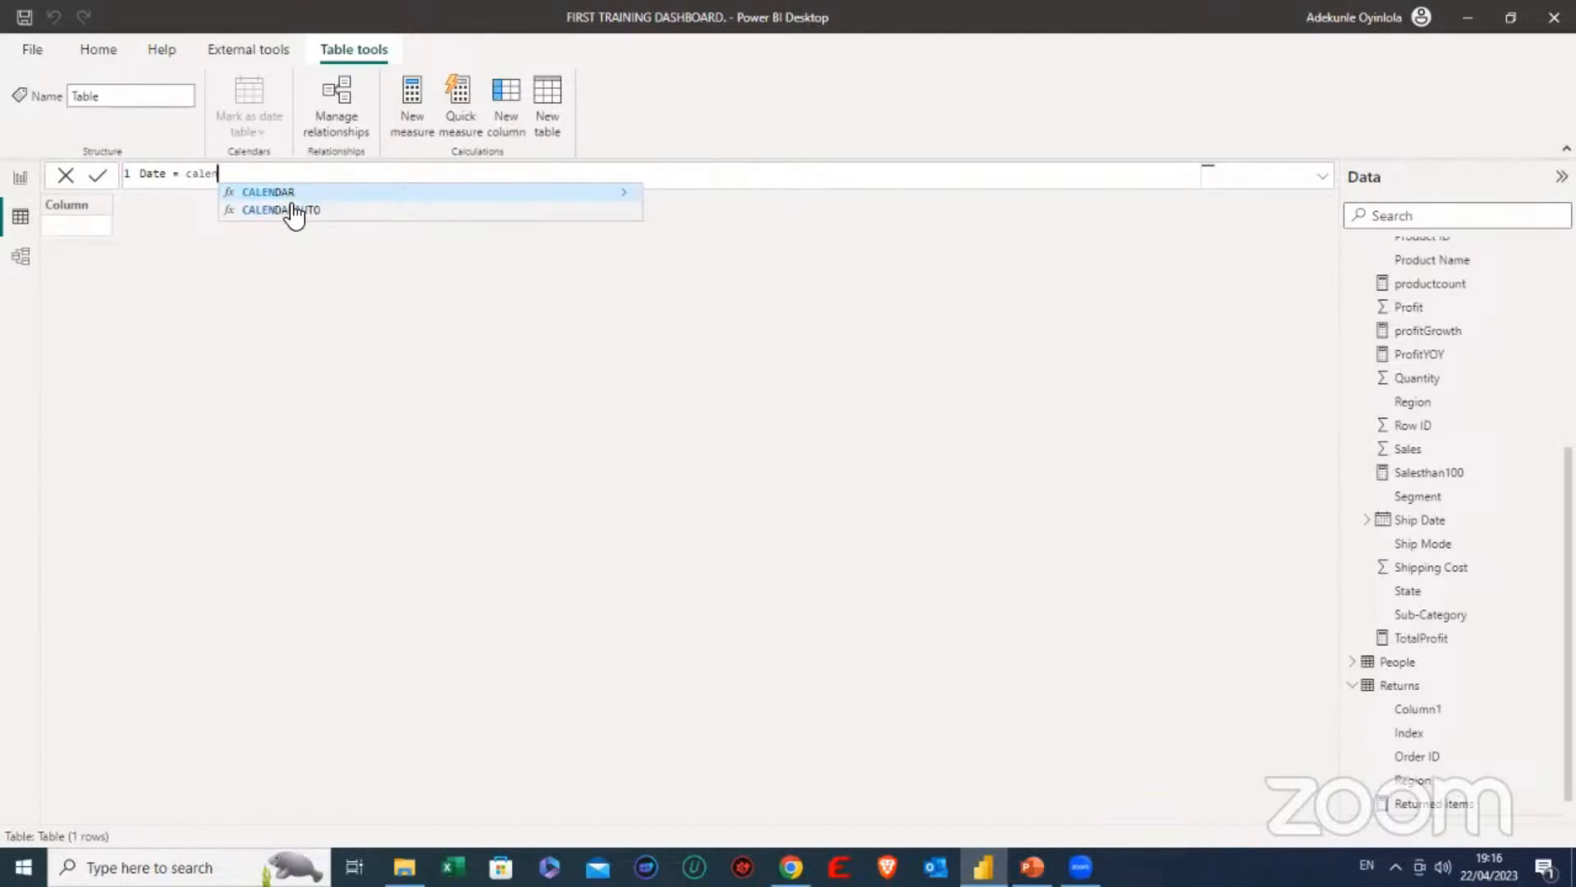
pyautogui.click(293, 210)
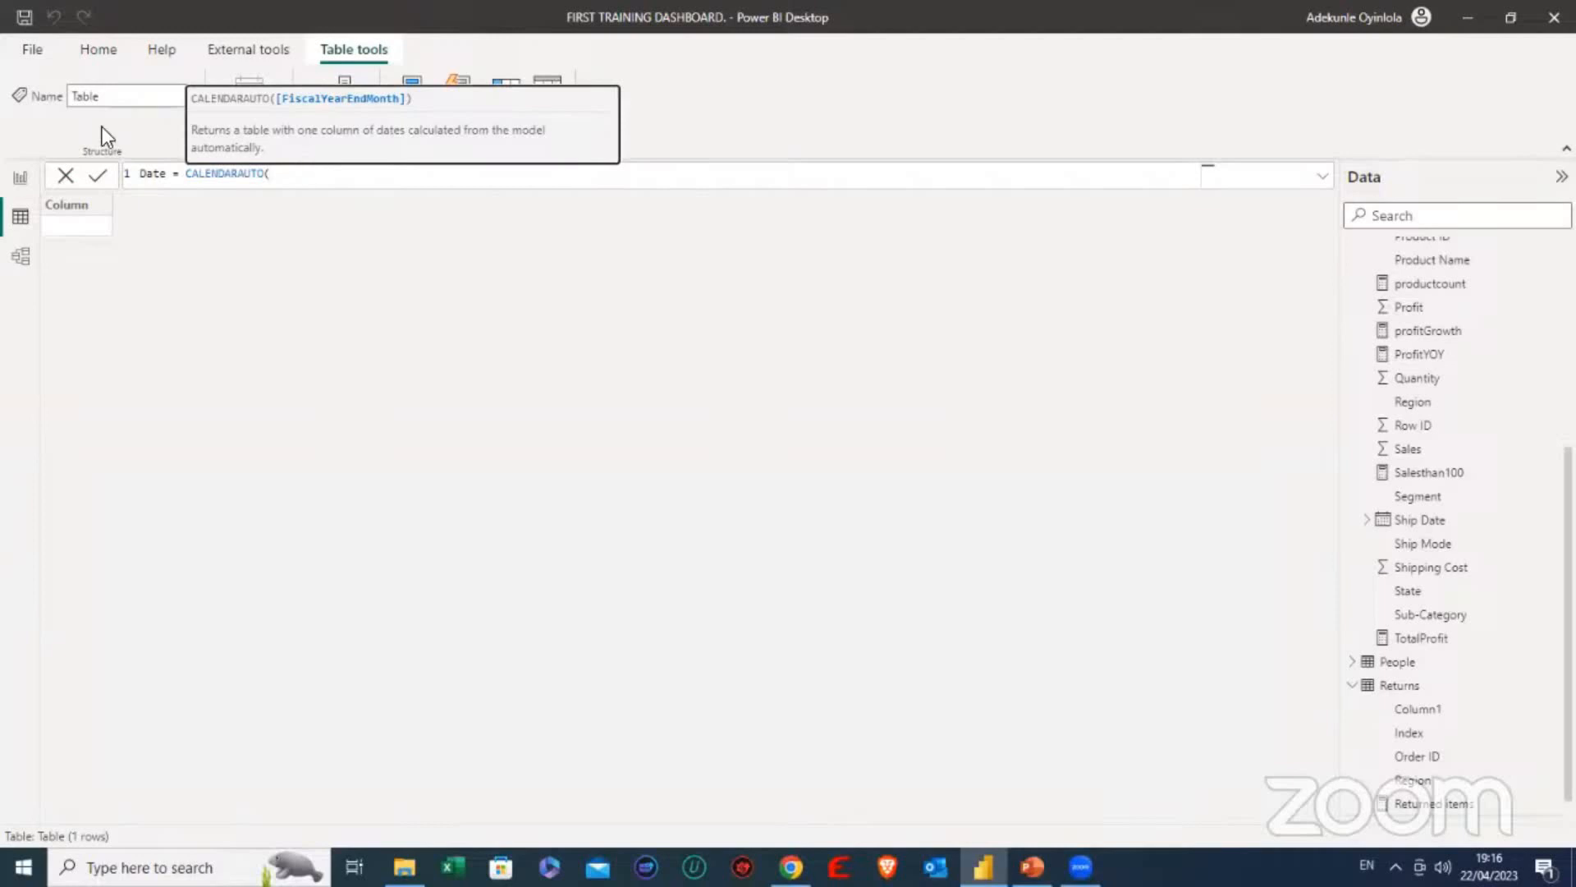
pyautogui.click(283, 176)
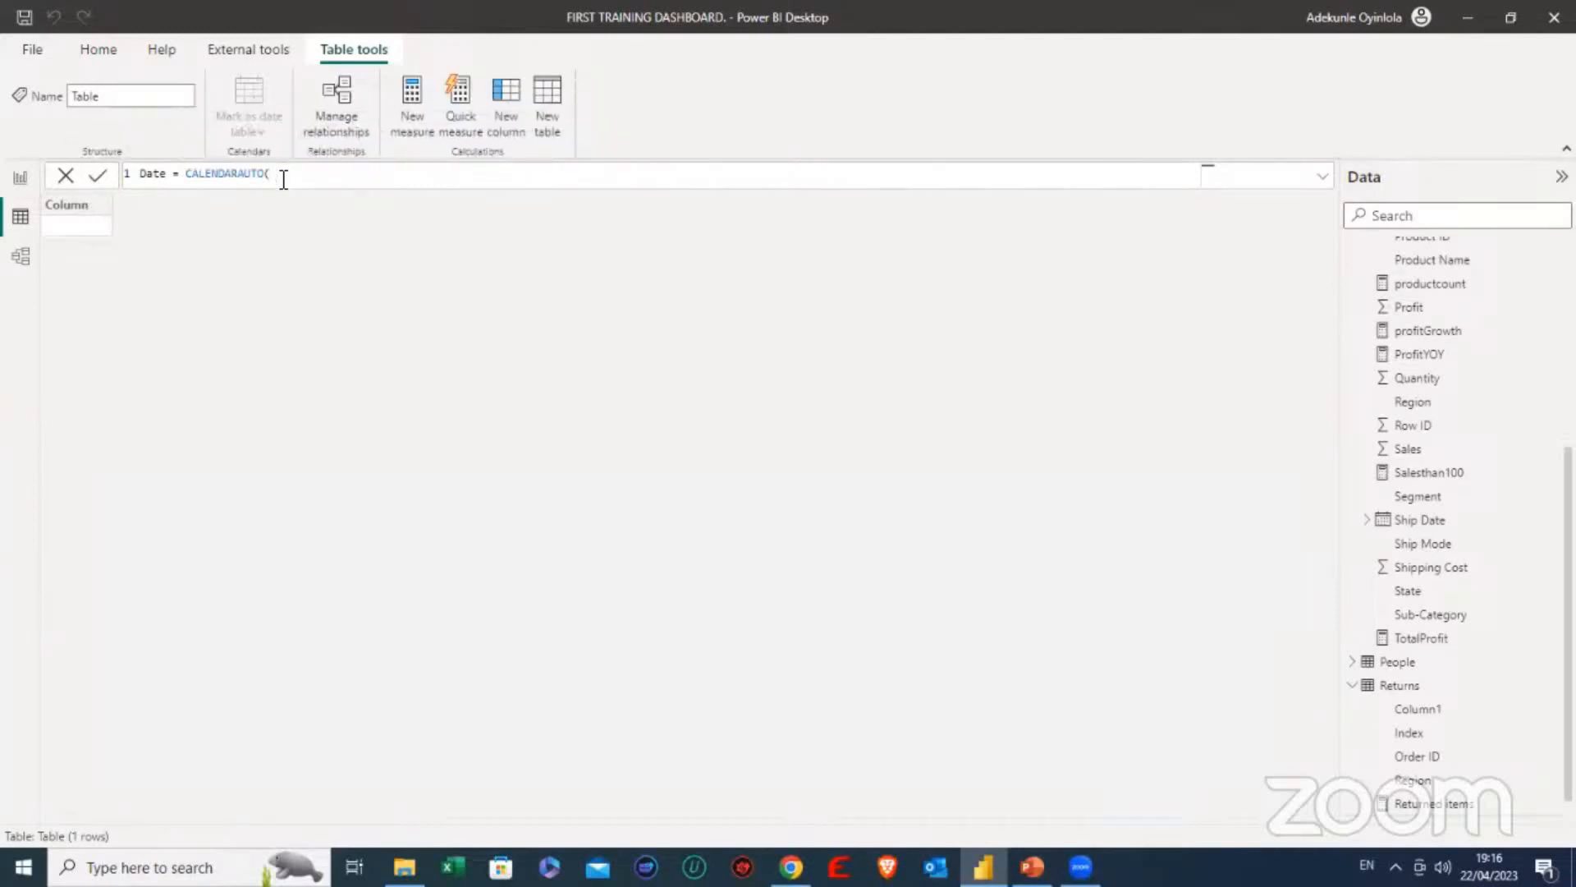
pyautogui.write(')')
pyautogui.press('Return')
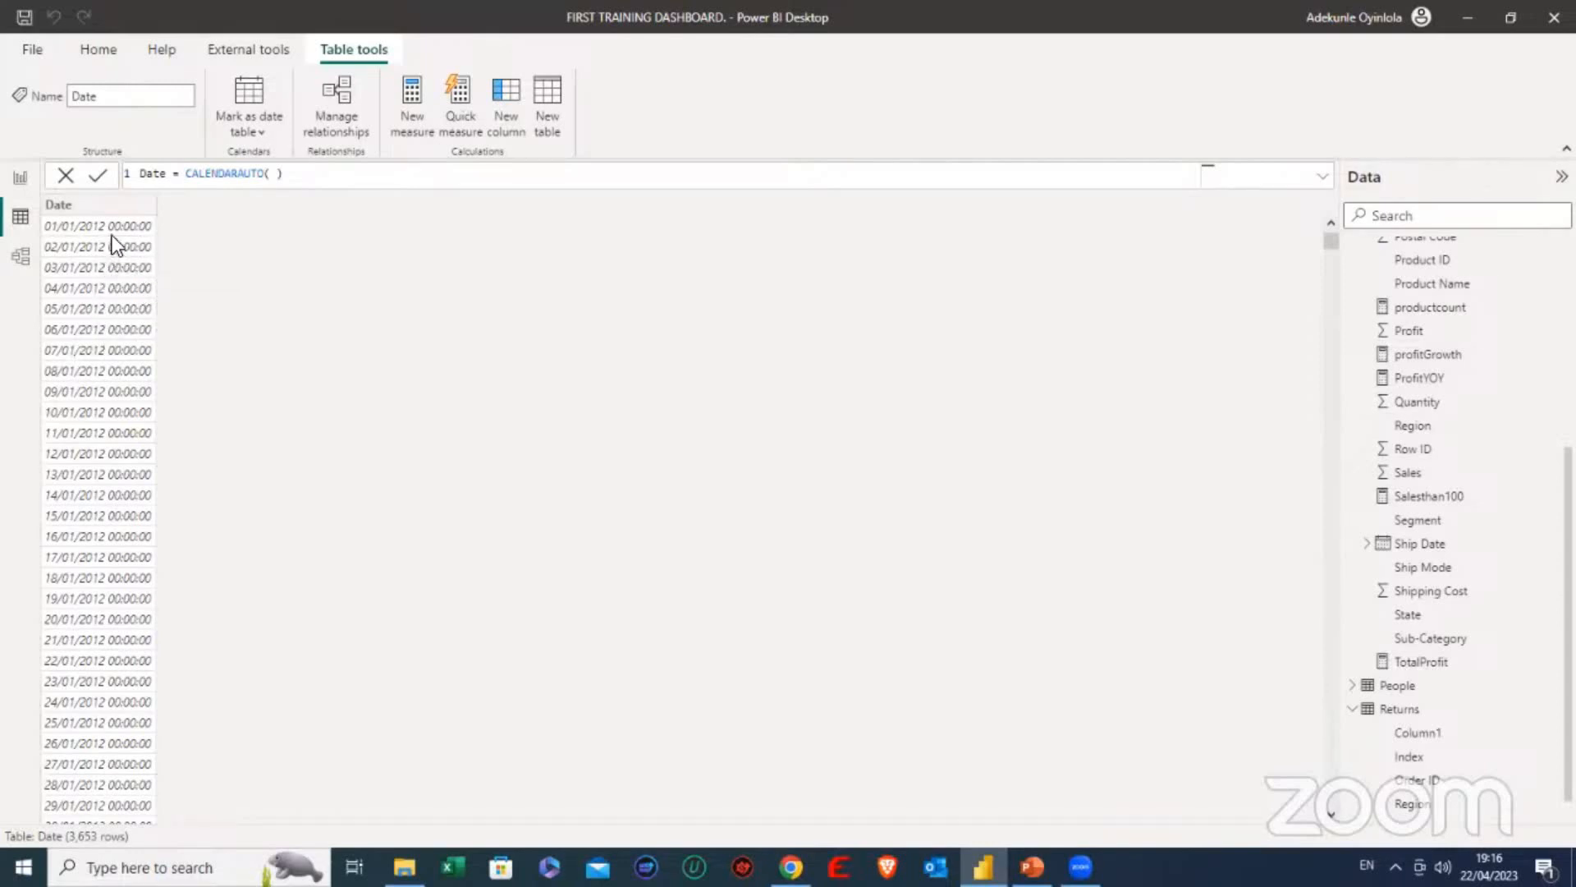
# - Look through the generated dates, then start a calculated column named year in the Date table, beginning its formula with dat
pyautogui.scroll(-15, 110, 299)
pyautogui.scroll(-3, 107, 333)
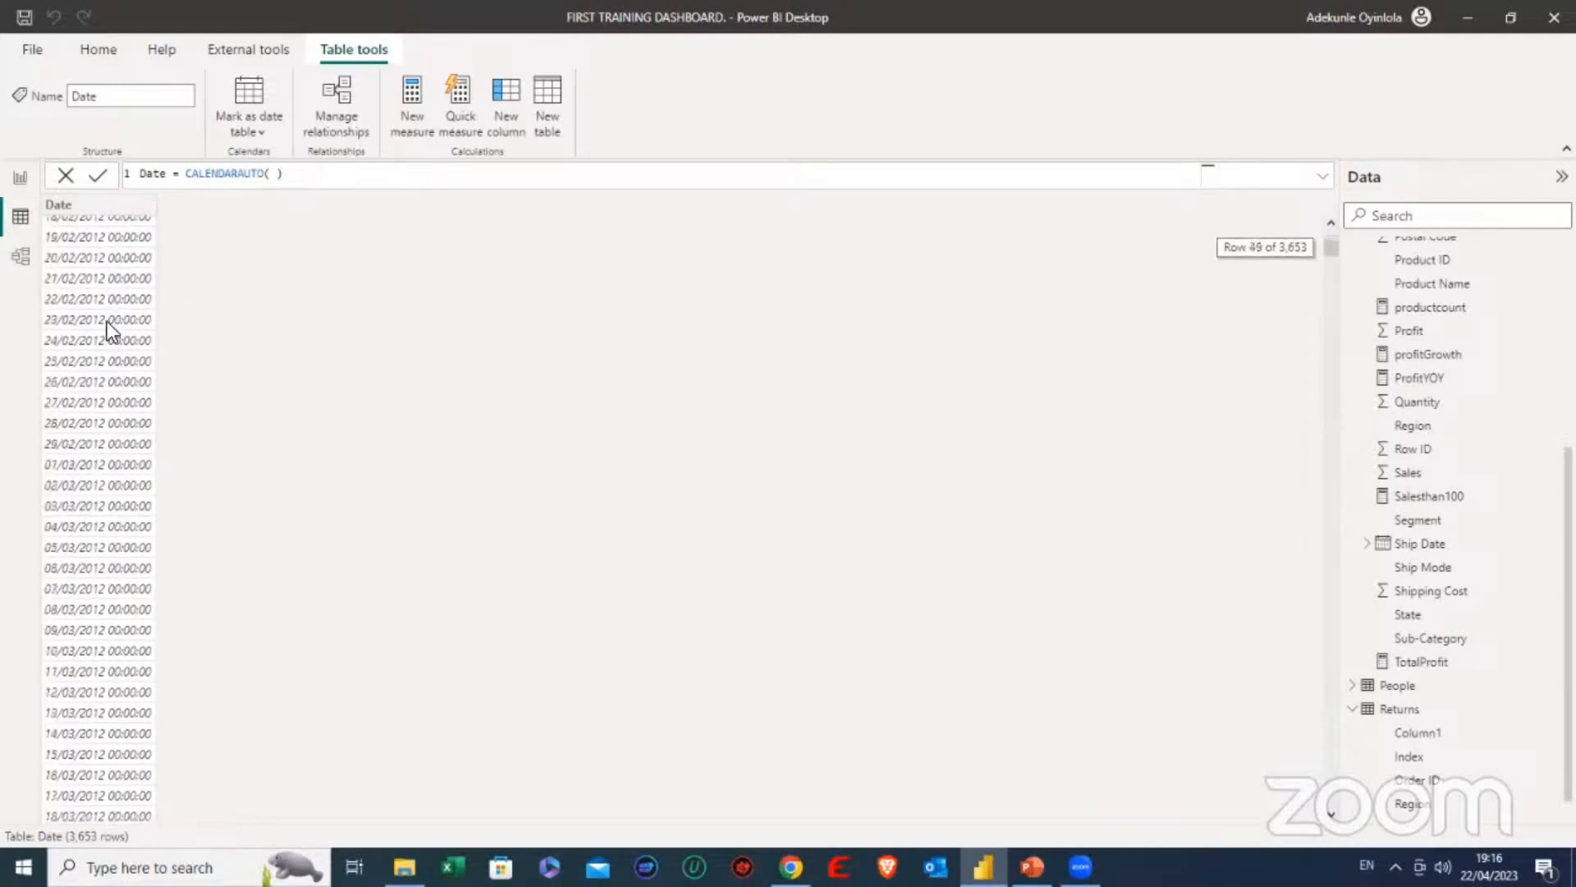
pyautogui.scroll(-3, 105, 354)
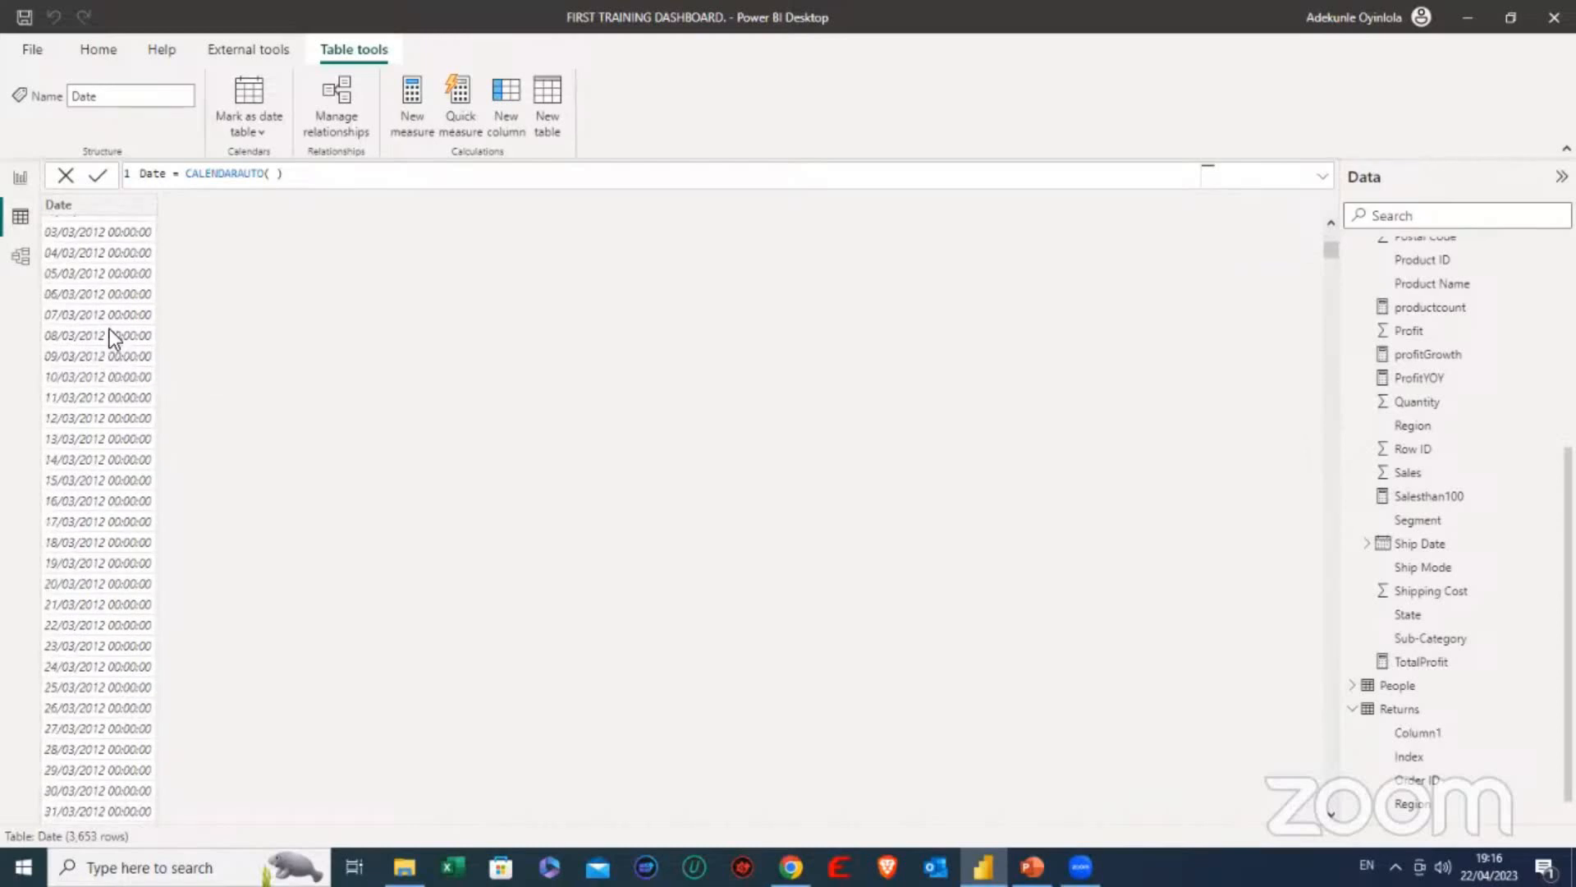
pyautogui.scroll(18, 110, 328)
pyautogui.scroll(3, 120, 261)
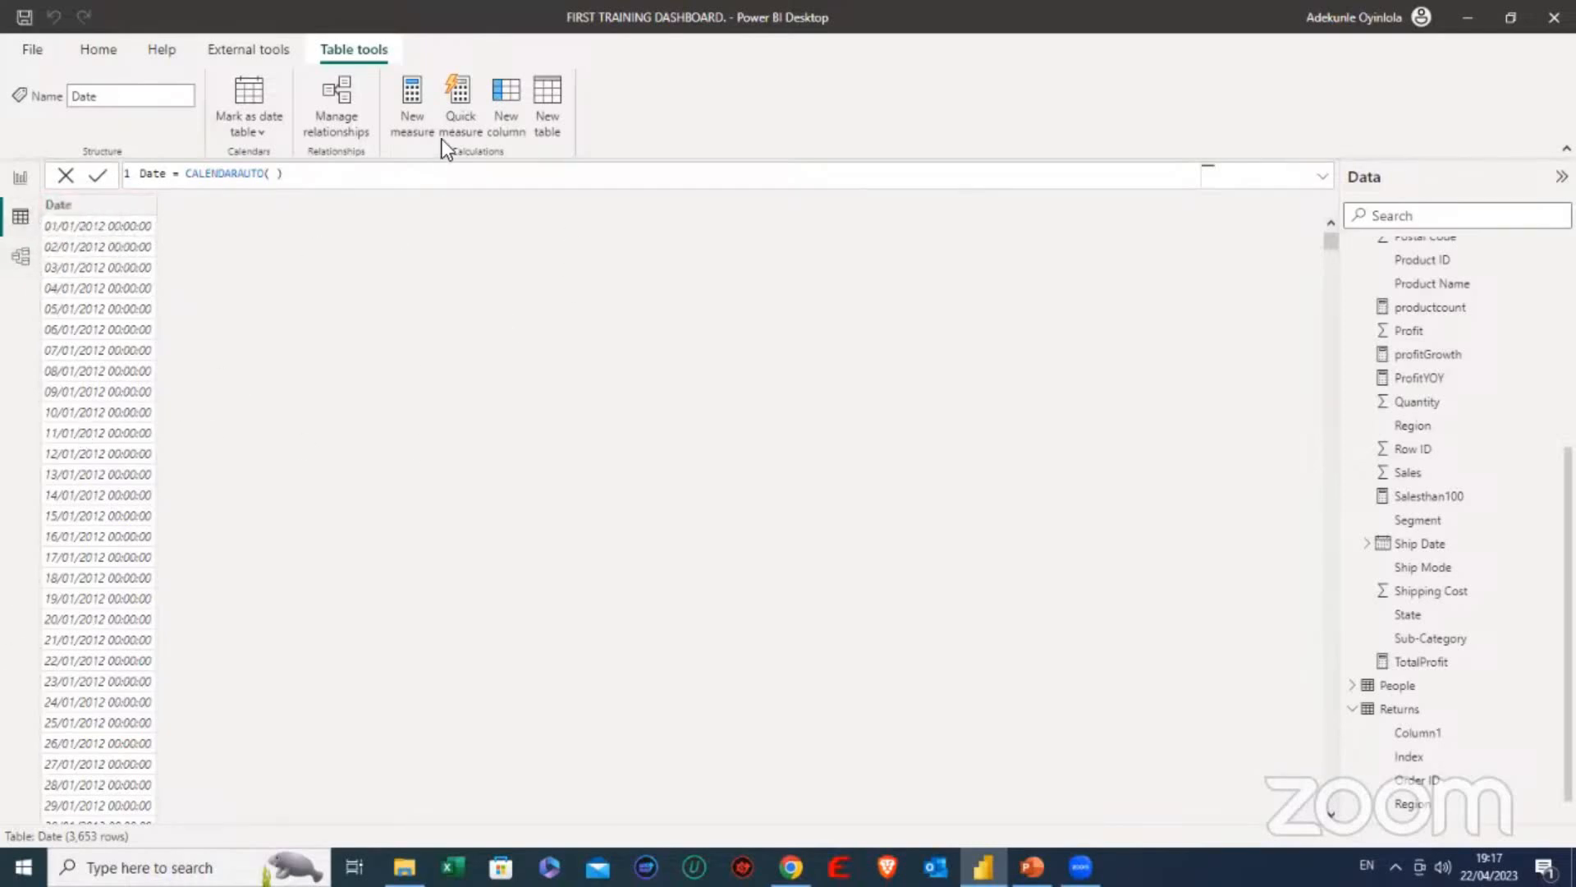
pyautogui.click(506, 92)
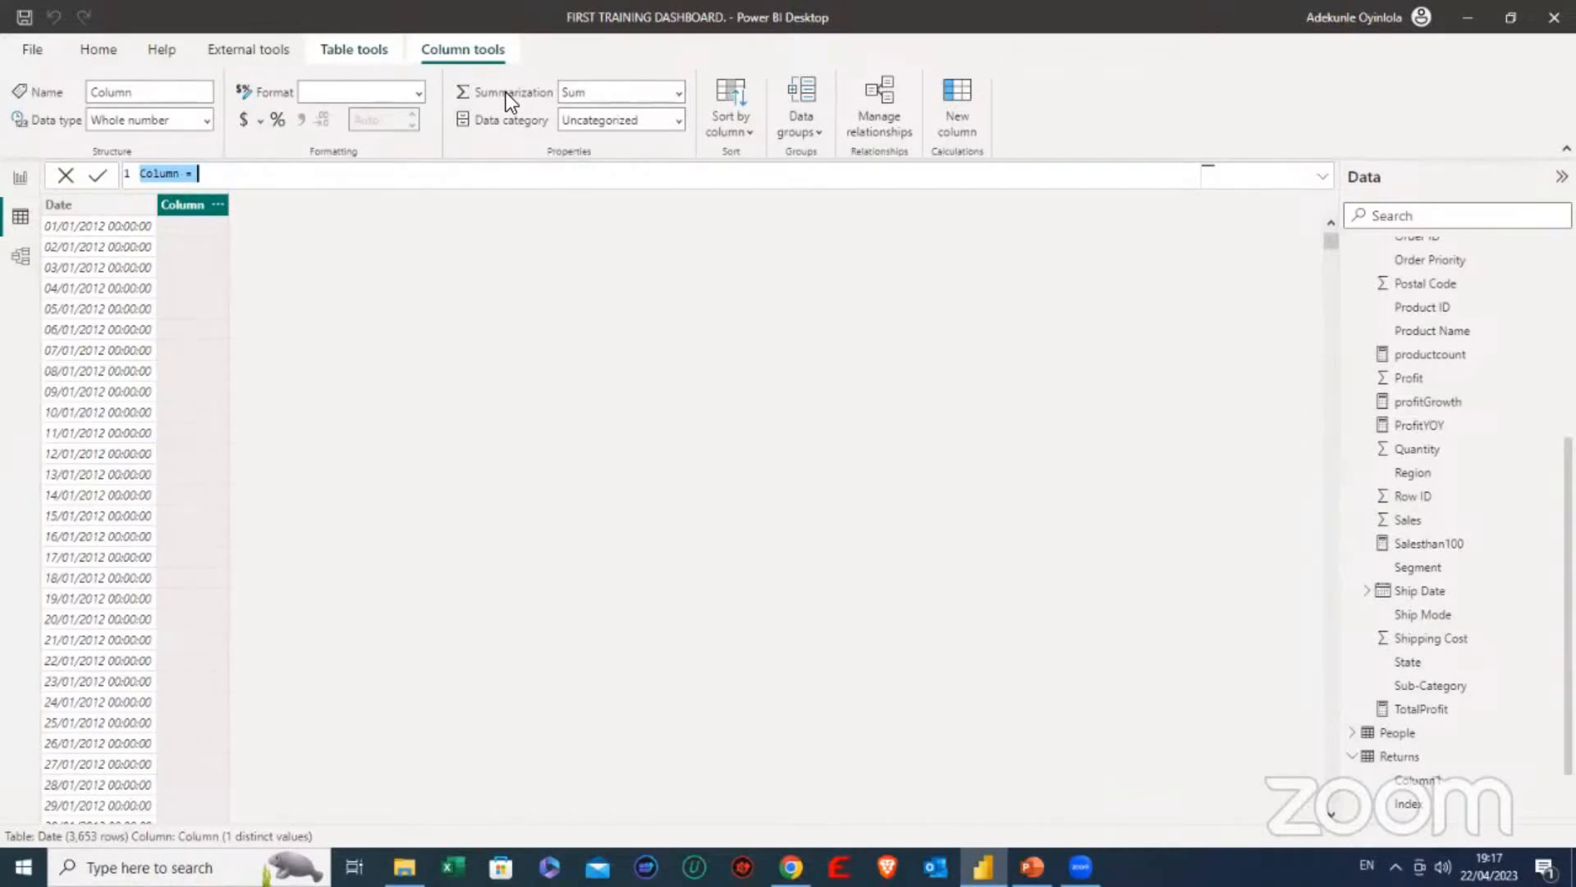
pyautogui.press('Home')
pyautogui.press('Right')
pyautogui.press('Right')
pyautogui.hotkey('shift', 'Right')
pyautogui.hotkey('shift', 'Right')
pyautogui.hotkey('shift', 'Right')
pyautogui.hotkey('shift', 'Right')
pyautogui.press('BackSpace')
pyautogui.press('BackSpace')
pyautogui.press('BackSpace')
pyautogui.press('BackSpace')
pyautogui.press('BackSpace')
pyautogui.press('BackSpace')
pyautogui.write('year')
pyautogui.press('Right')
pyautogui.press('Right')
pyautogui.write('dat')
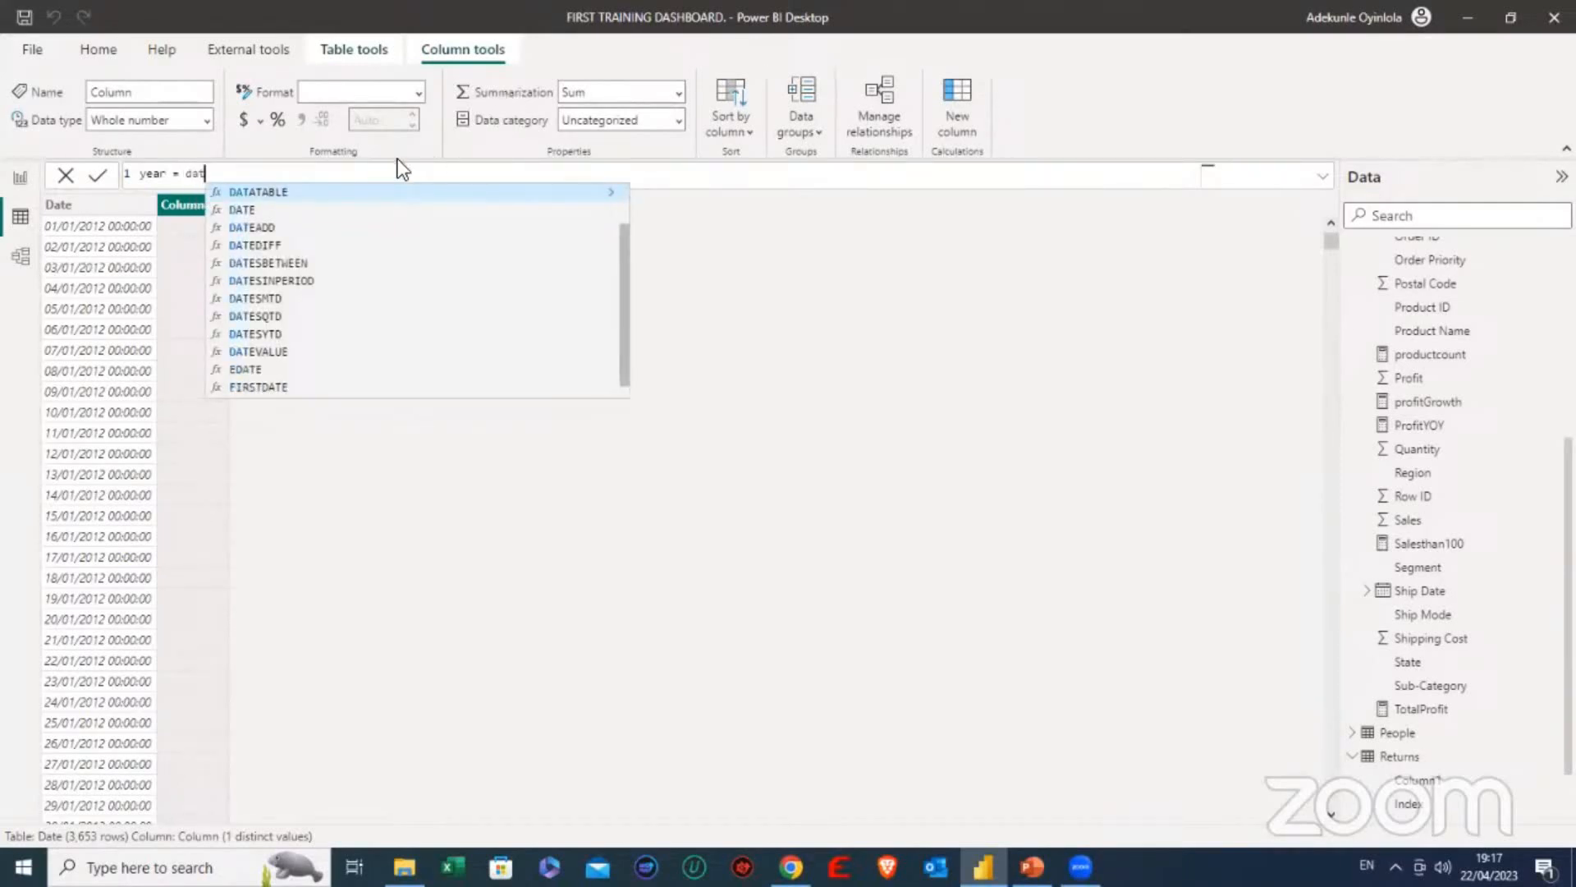
pyautogui.click(269, 231)
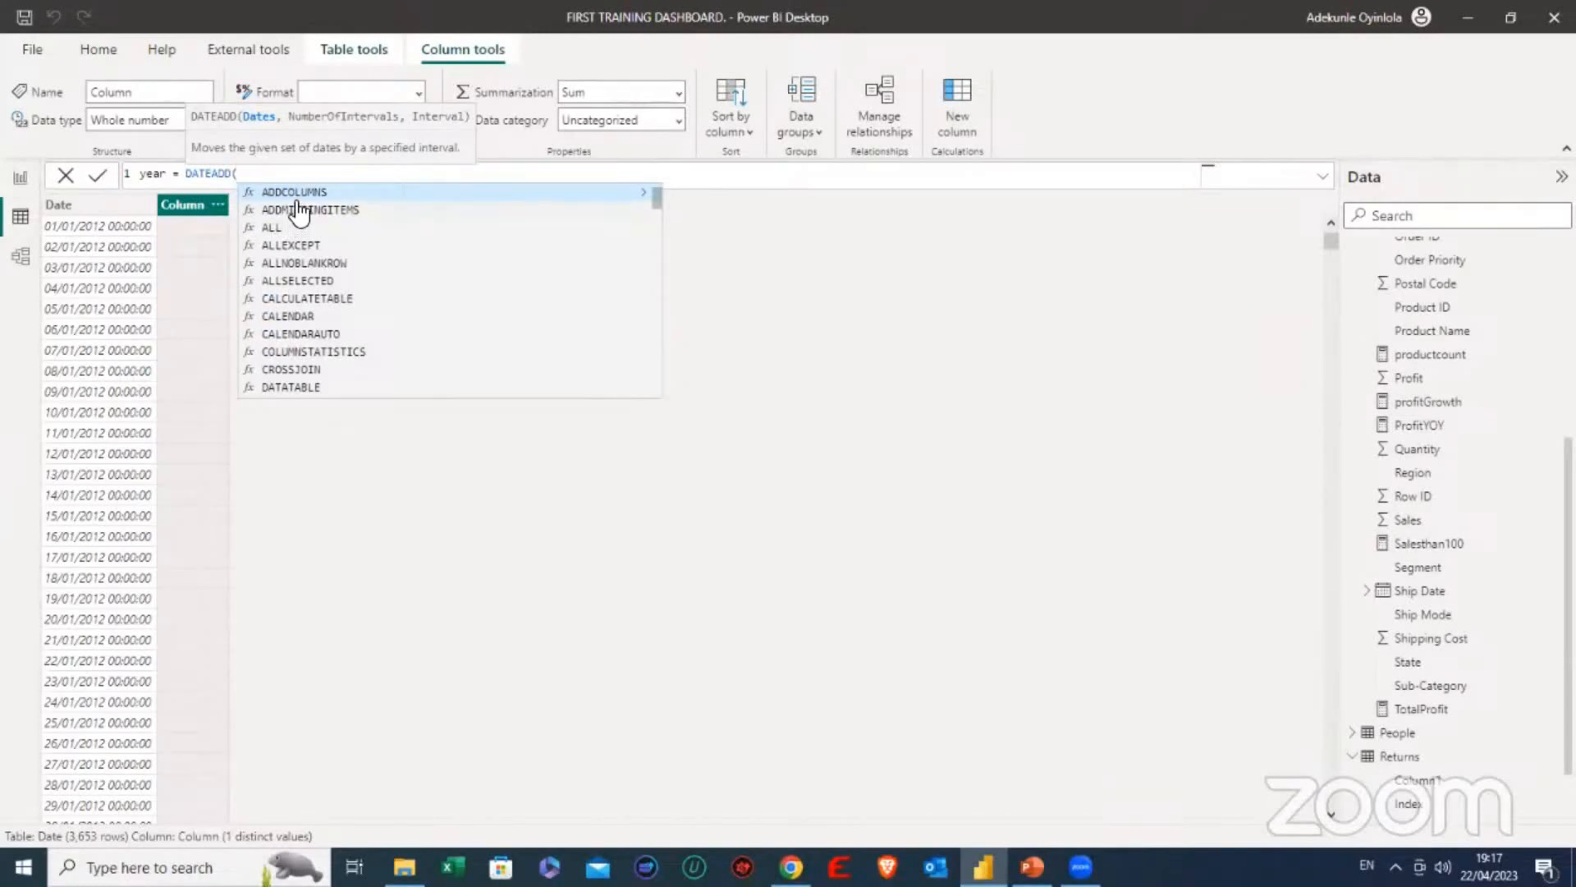
pyautogui.write('y')
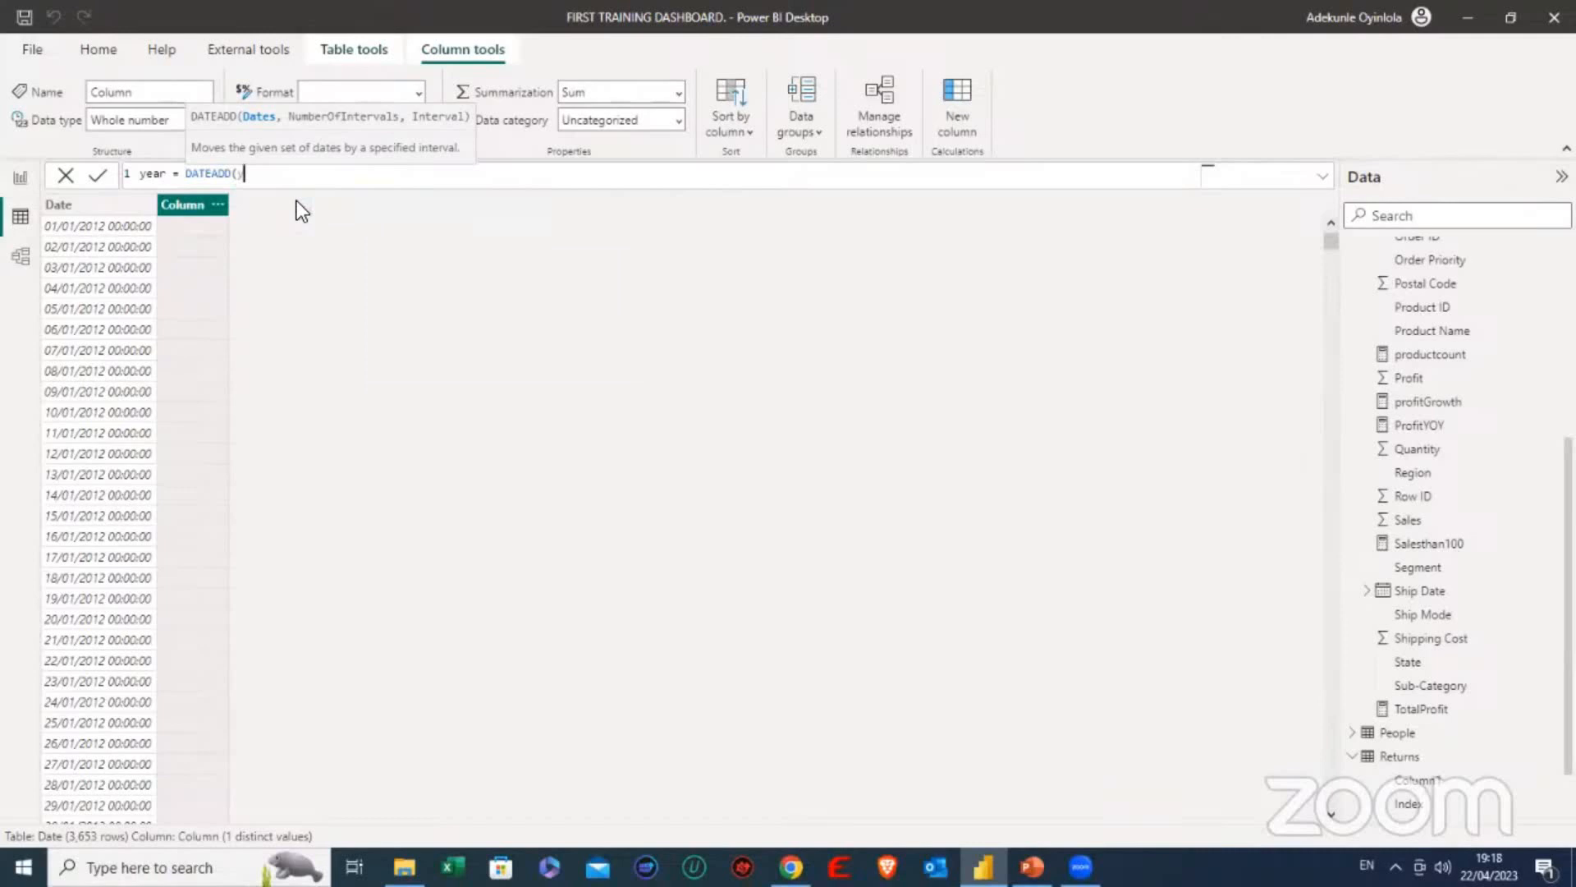
pyautogui.write('ea')
pyautogui.press('BackSpace')
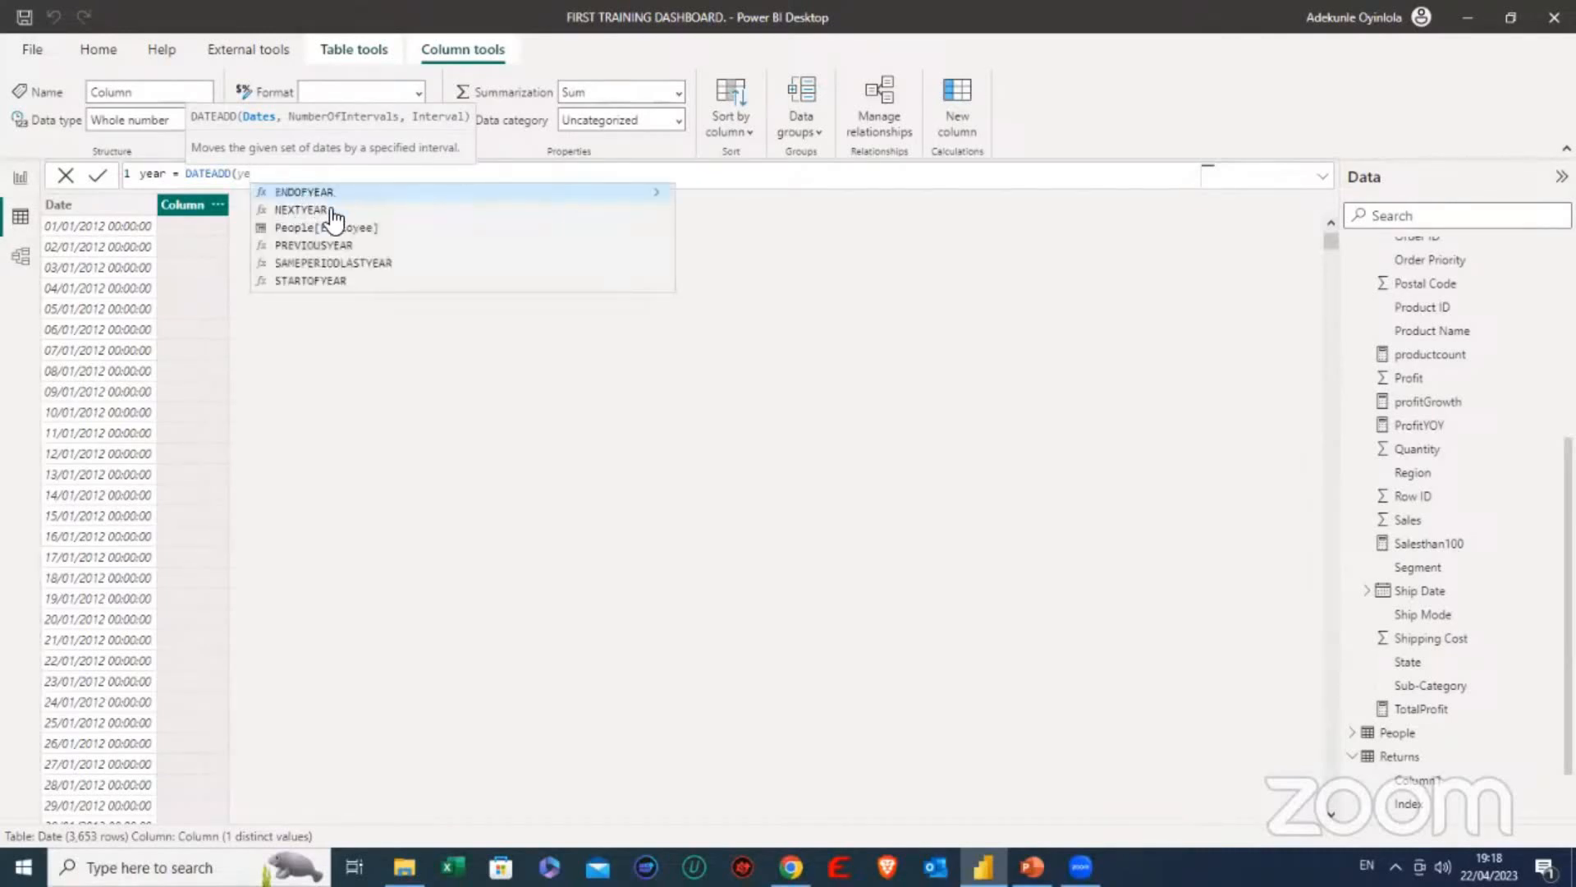
pyautogui.click(326, 282)
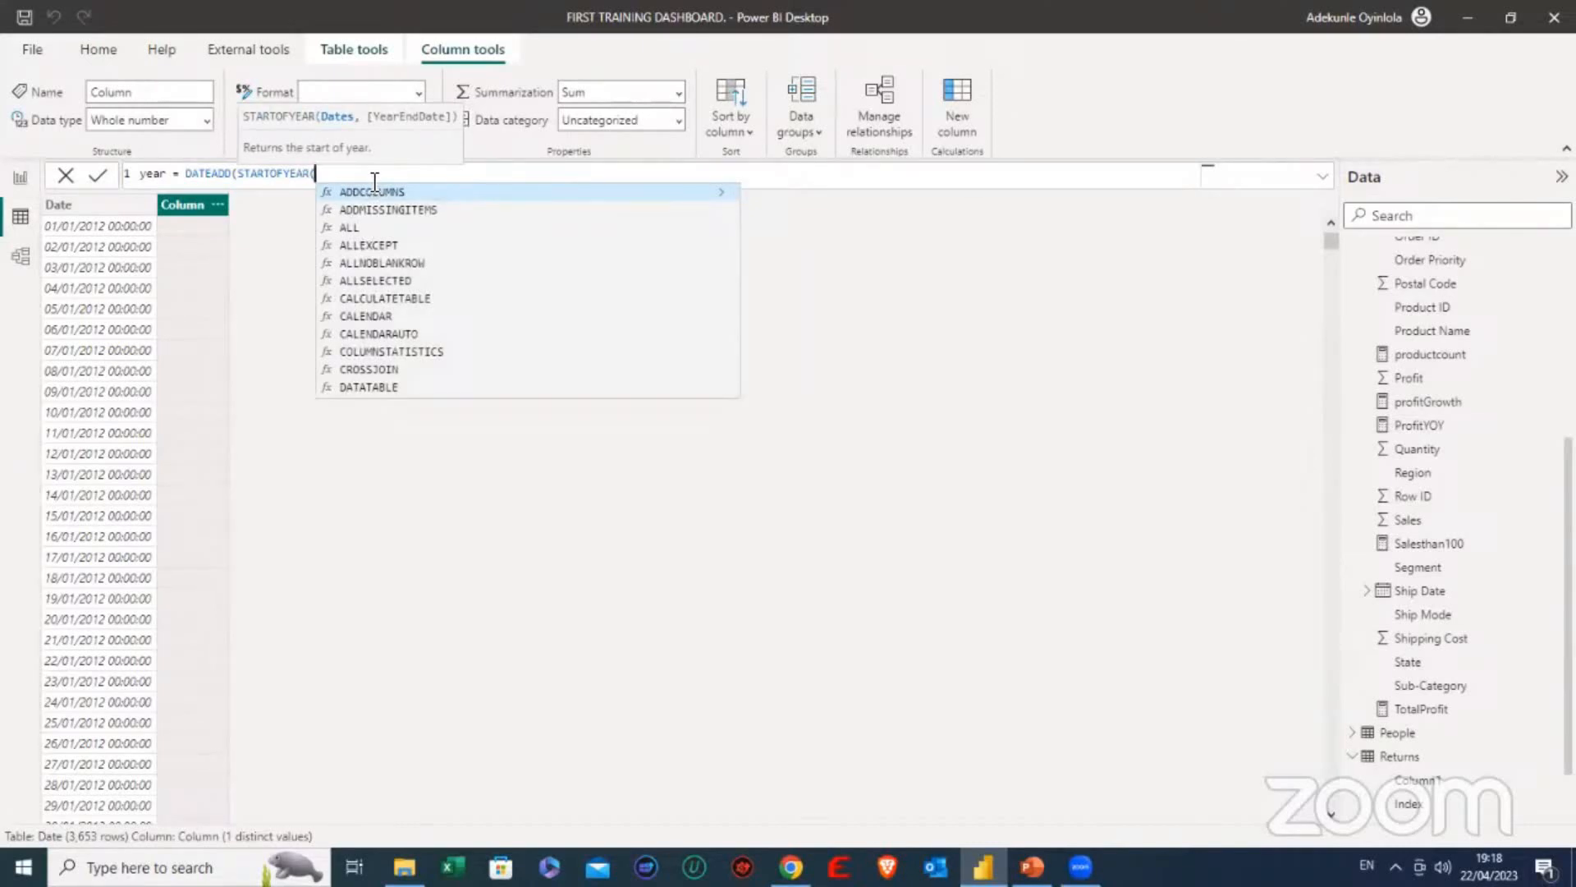
pyautogui.write('12')
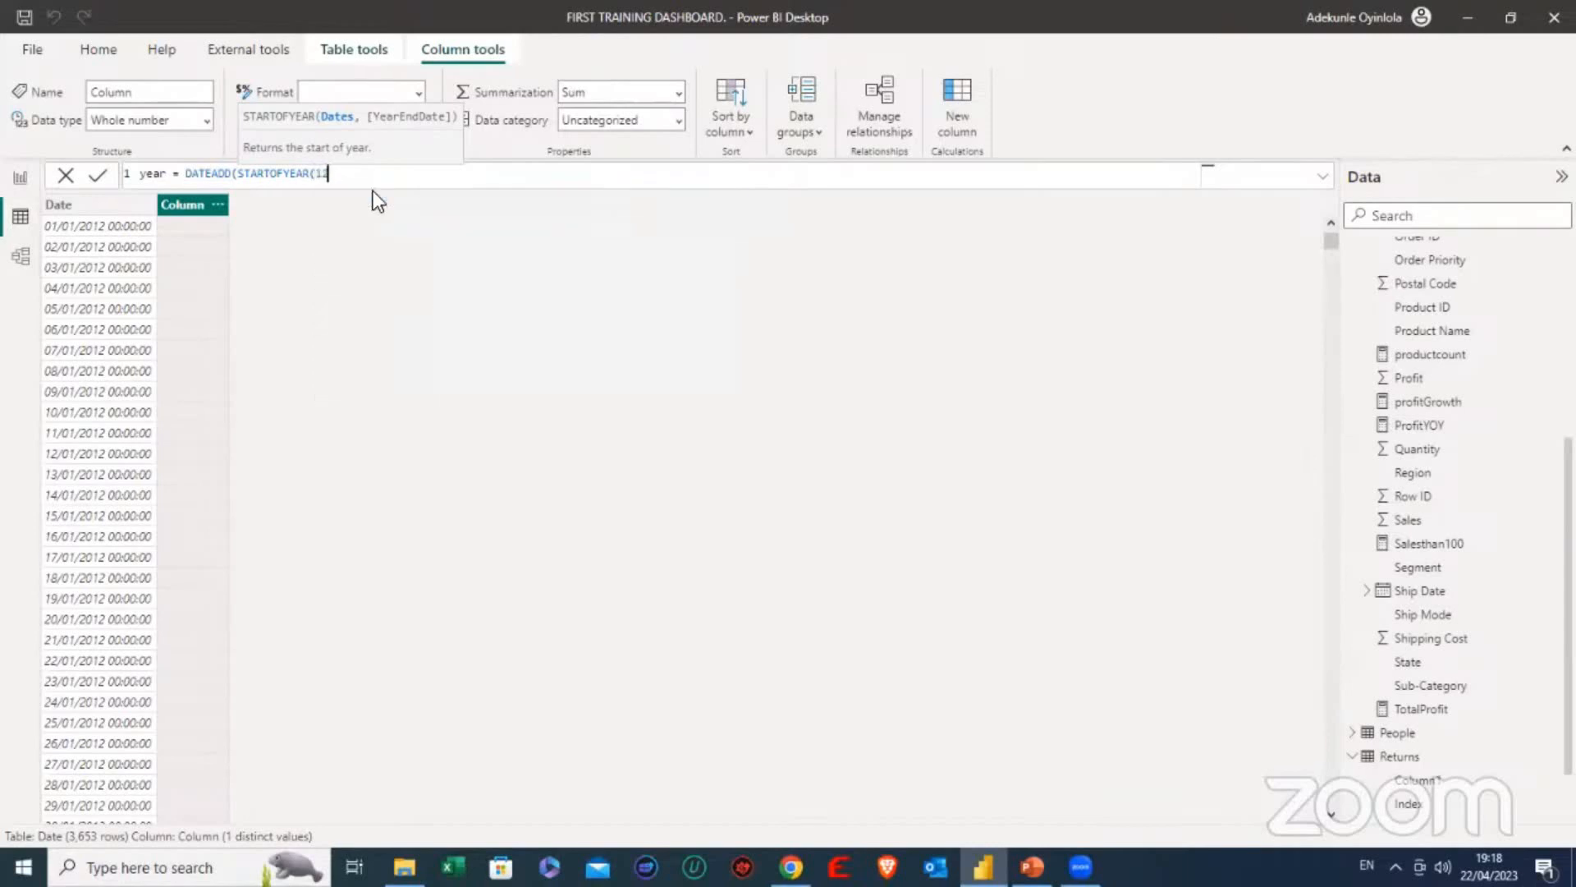
pyautogui.press('BackSpace')
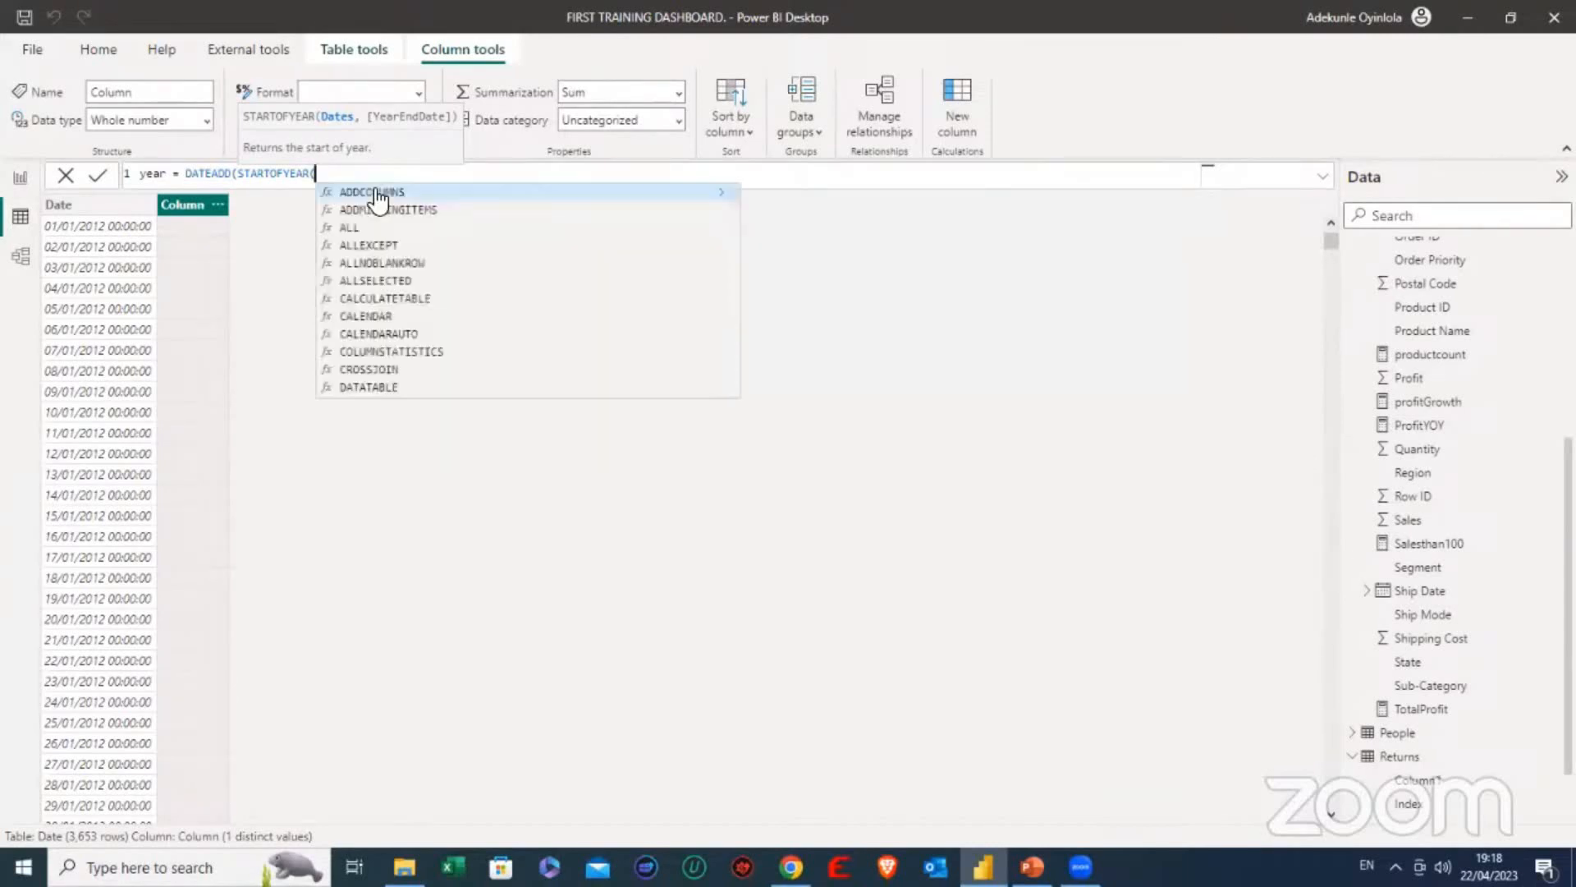
pyautogui.click(458, 192)
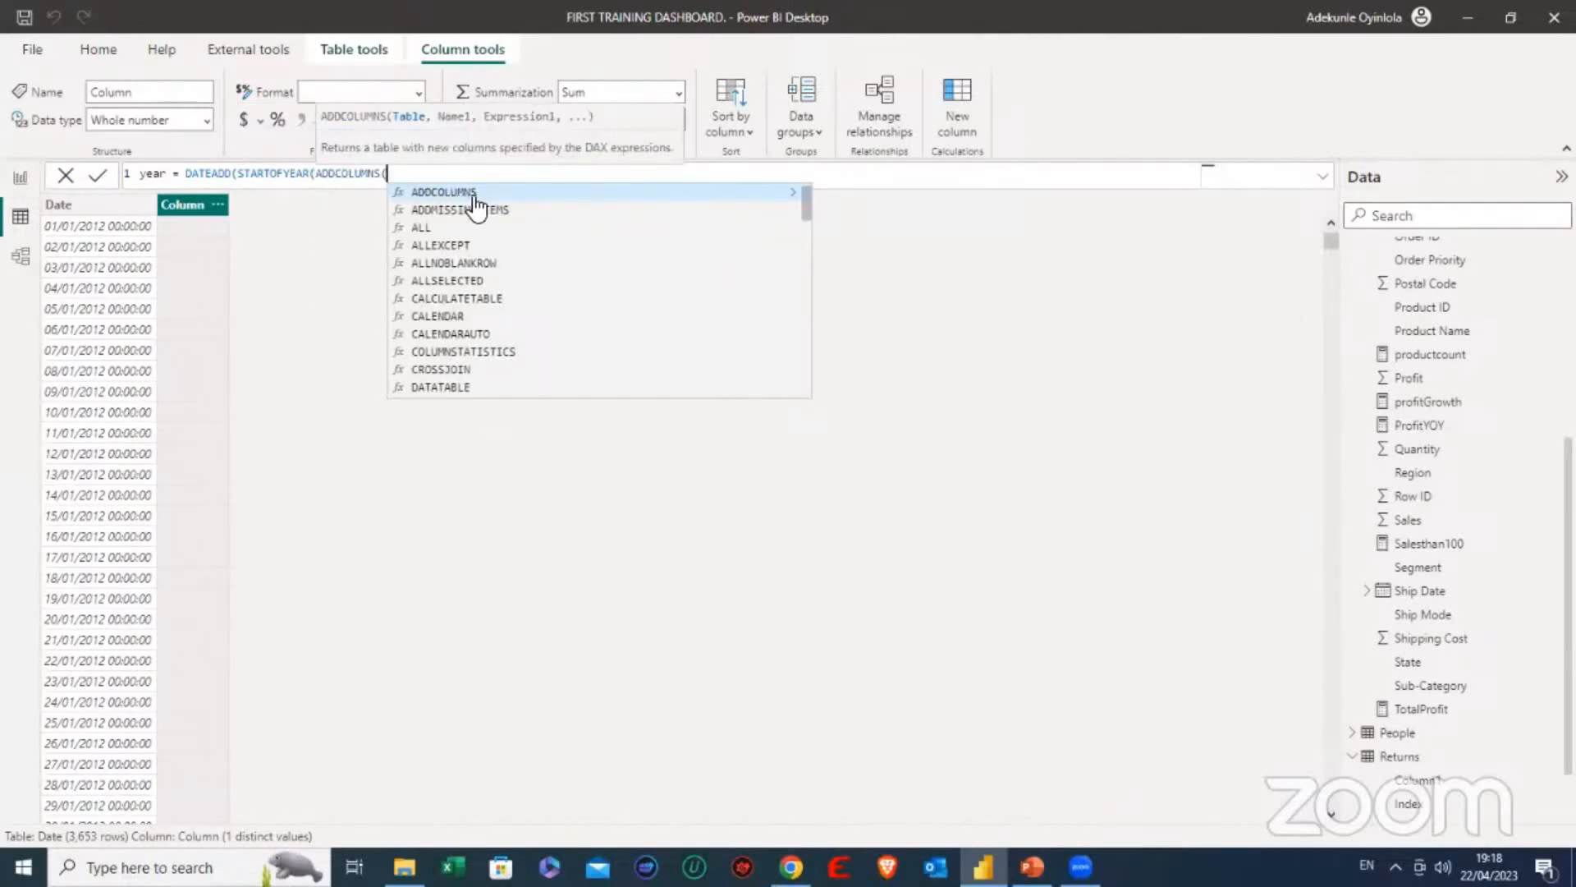
pyautogui.press('BackSpace')
pyautogui.press('BackSpace')
pyautogui.press('BackSpace')
pyautogui.press('BackSpace')
pyautogui.press('BackSpace')
pyautogui.press('BackSpace')
pyautogui.press('BackSpace')
pyautogui.press('BackSpace')
pyautogui.press('BackSpace')
pyautogui.press('BackSpace')
pyautogui.press('BackSpace')
pyautogui.press('BackSpace')
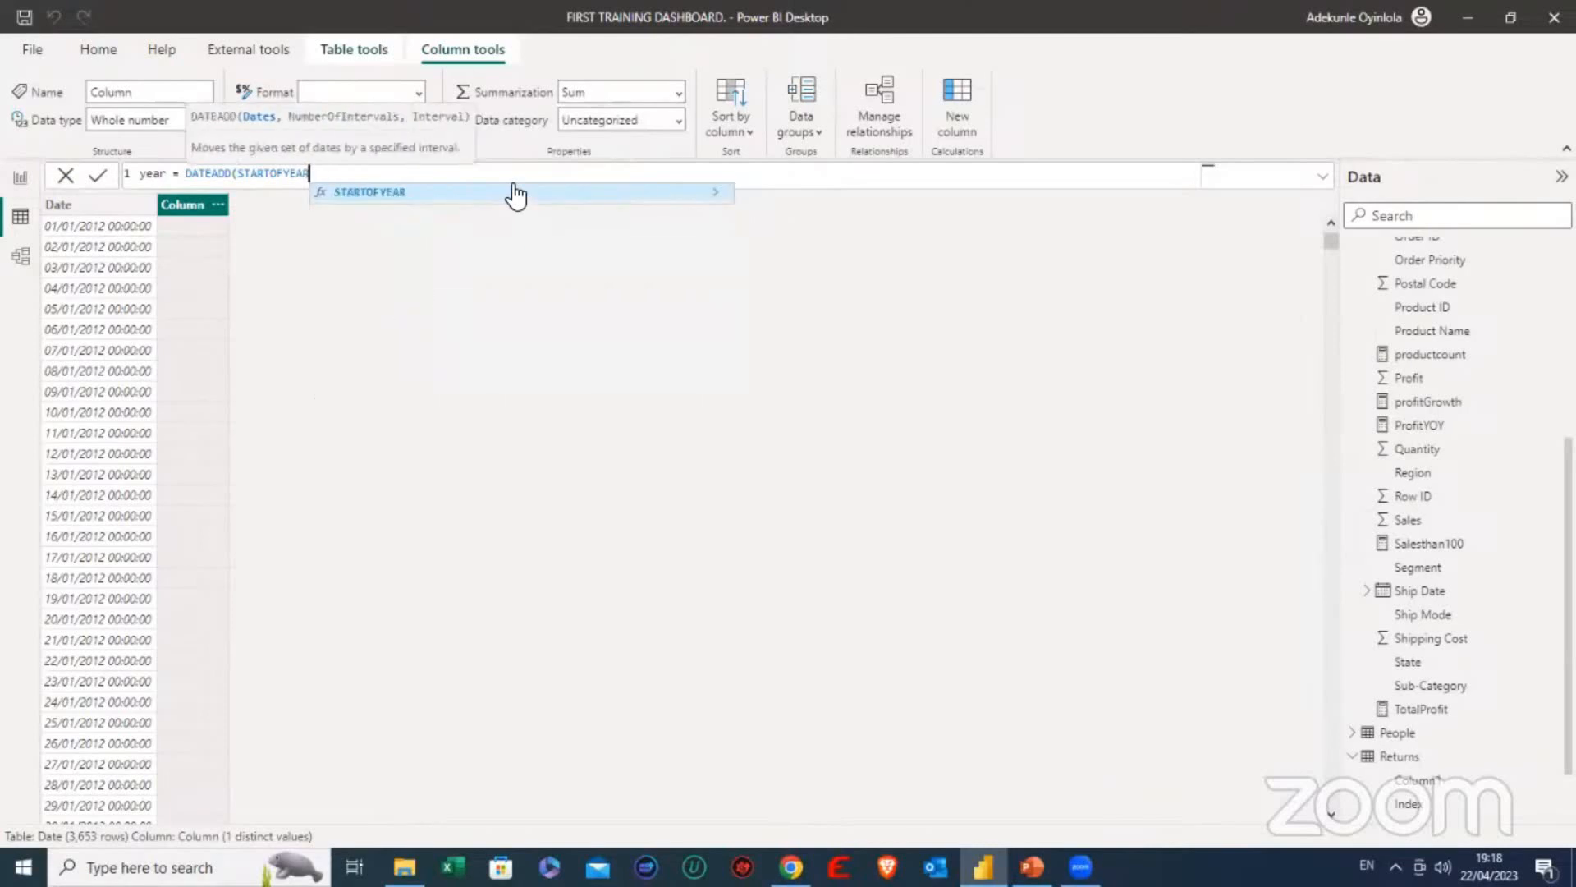
pyautogui.press('BackSpace')
pyautogui.press('BackSpace')
pyautogui.press('BackSpace')
pyautogui.press('BackSpace')
pyautogui.press('BackSpace')
pyautogui.press('BackSpace')
pyautogui.press('BackSpace')
pyautogui.press('BackSpace')
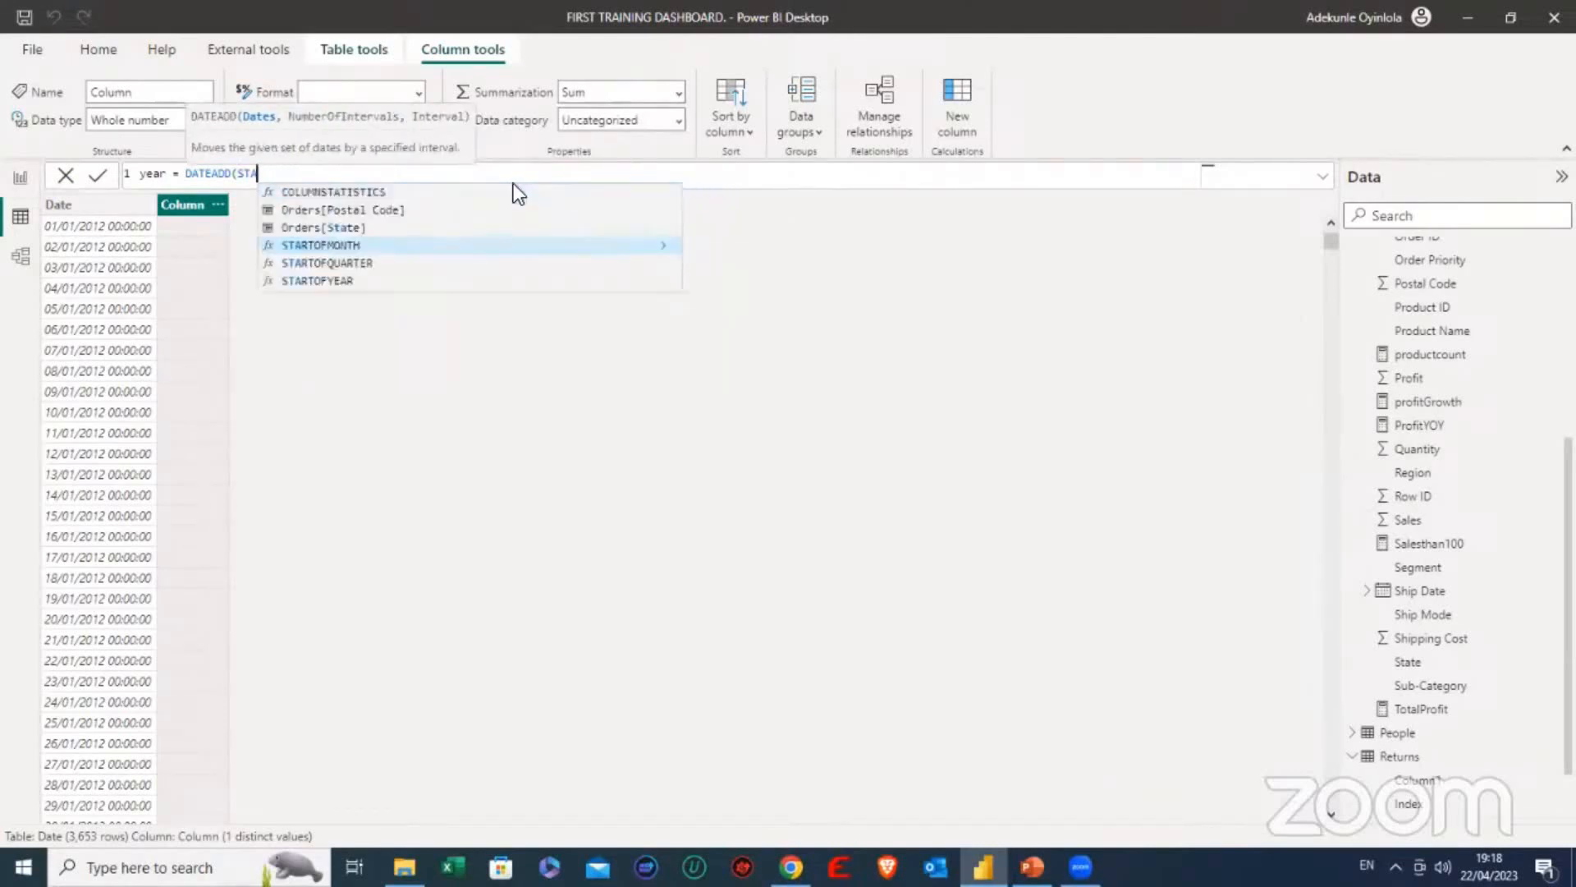
pyautogui.press('BackSpace')
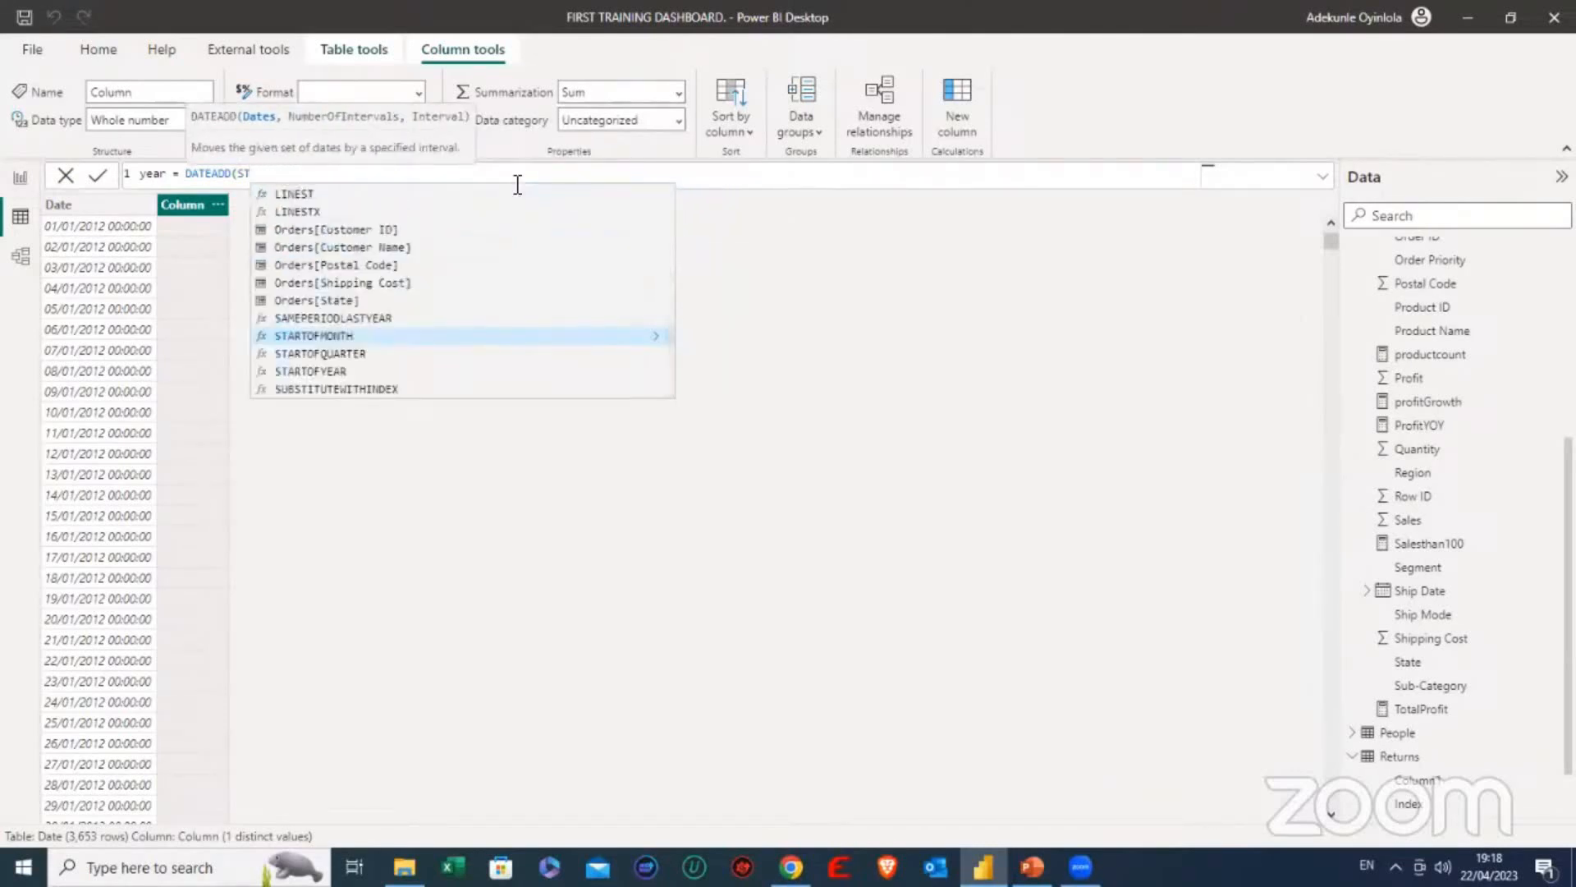
pyautogui.press('BackSpace')
pyautogui.press('BackSpace')
pyautogui.press('BackSpace')
pyautogui.press('BackSpace')
pyautogui.press('BackSpace')
pyautogui.press('BackSpace')
pyautogui.press('BackSpace')
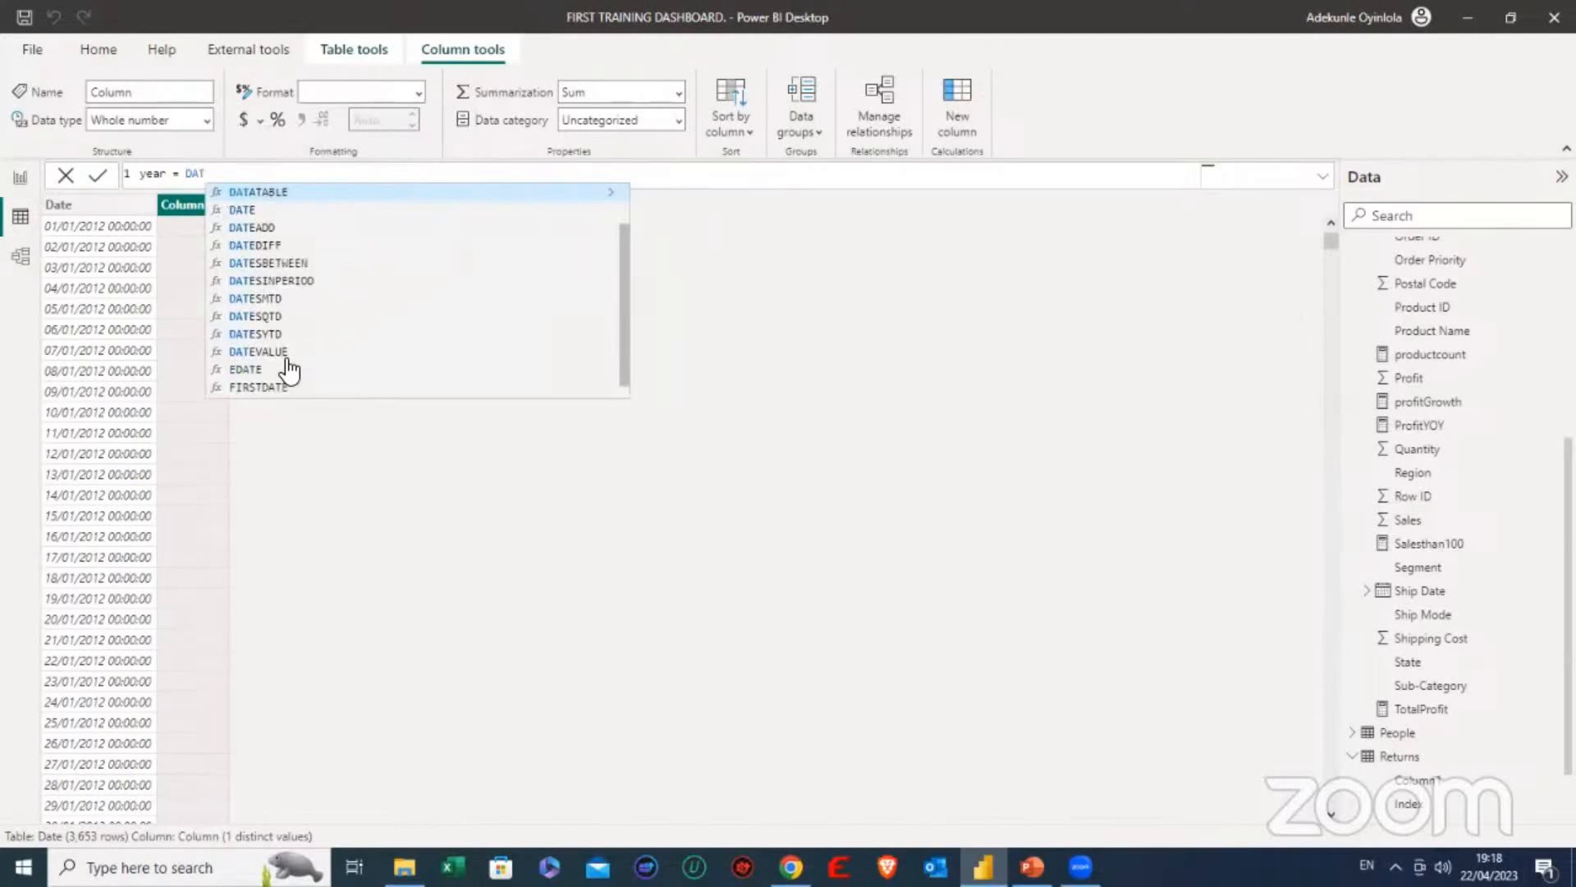
# - Define the year column with the formula DATE(2012,01,01) and commit it
pyautogui.scroll(-1, 287, 369)
pyautogui.scroll(2, 320, 277)
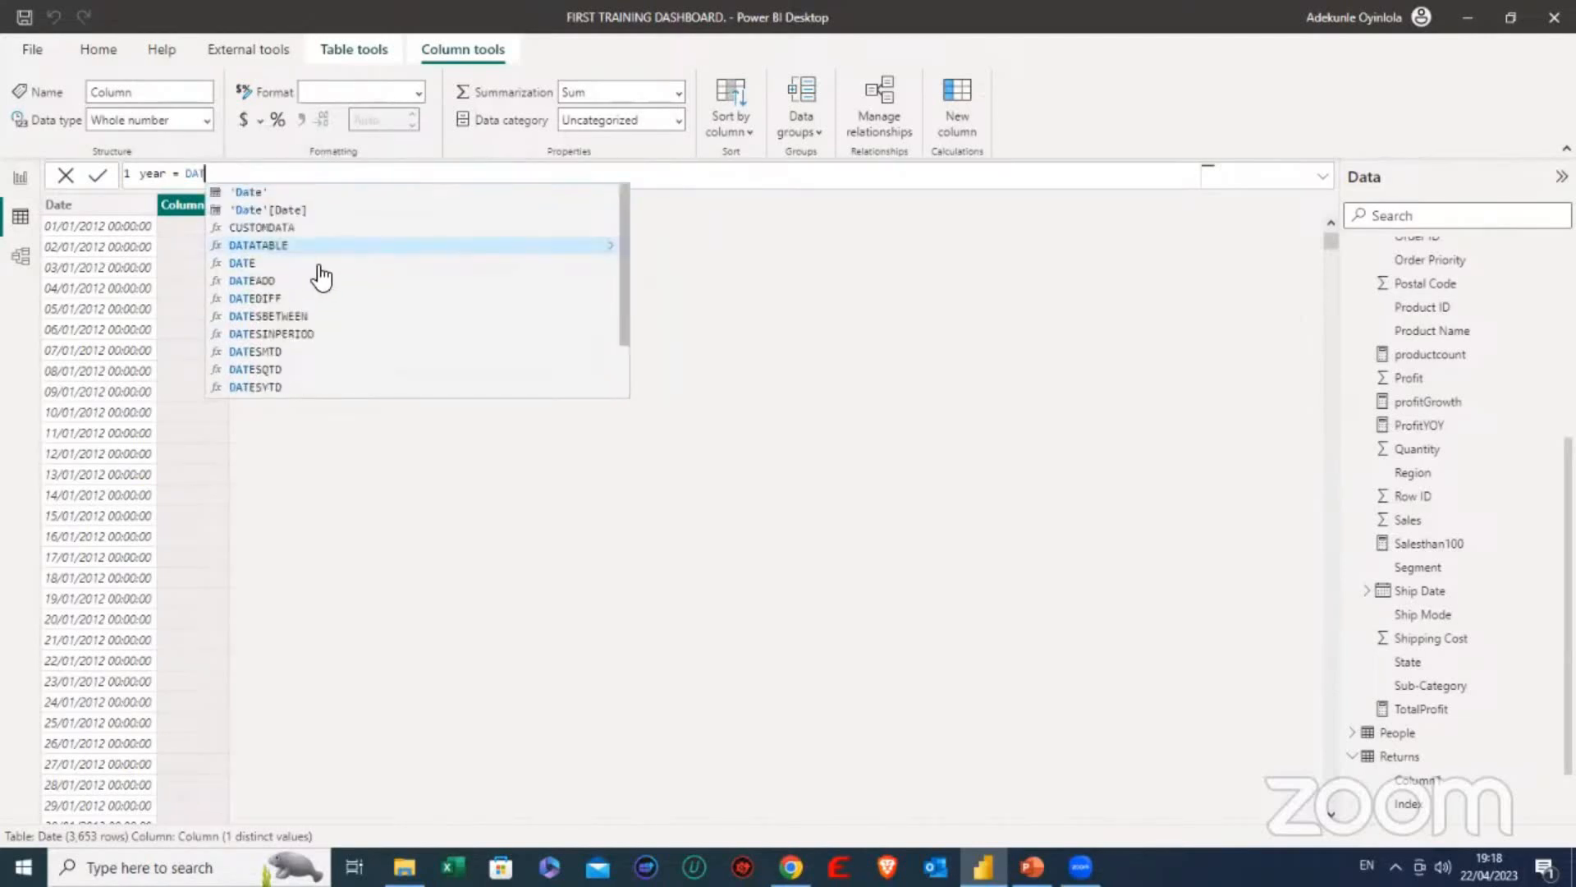
pyautogui.click(271, 263)
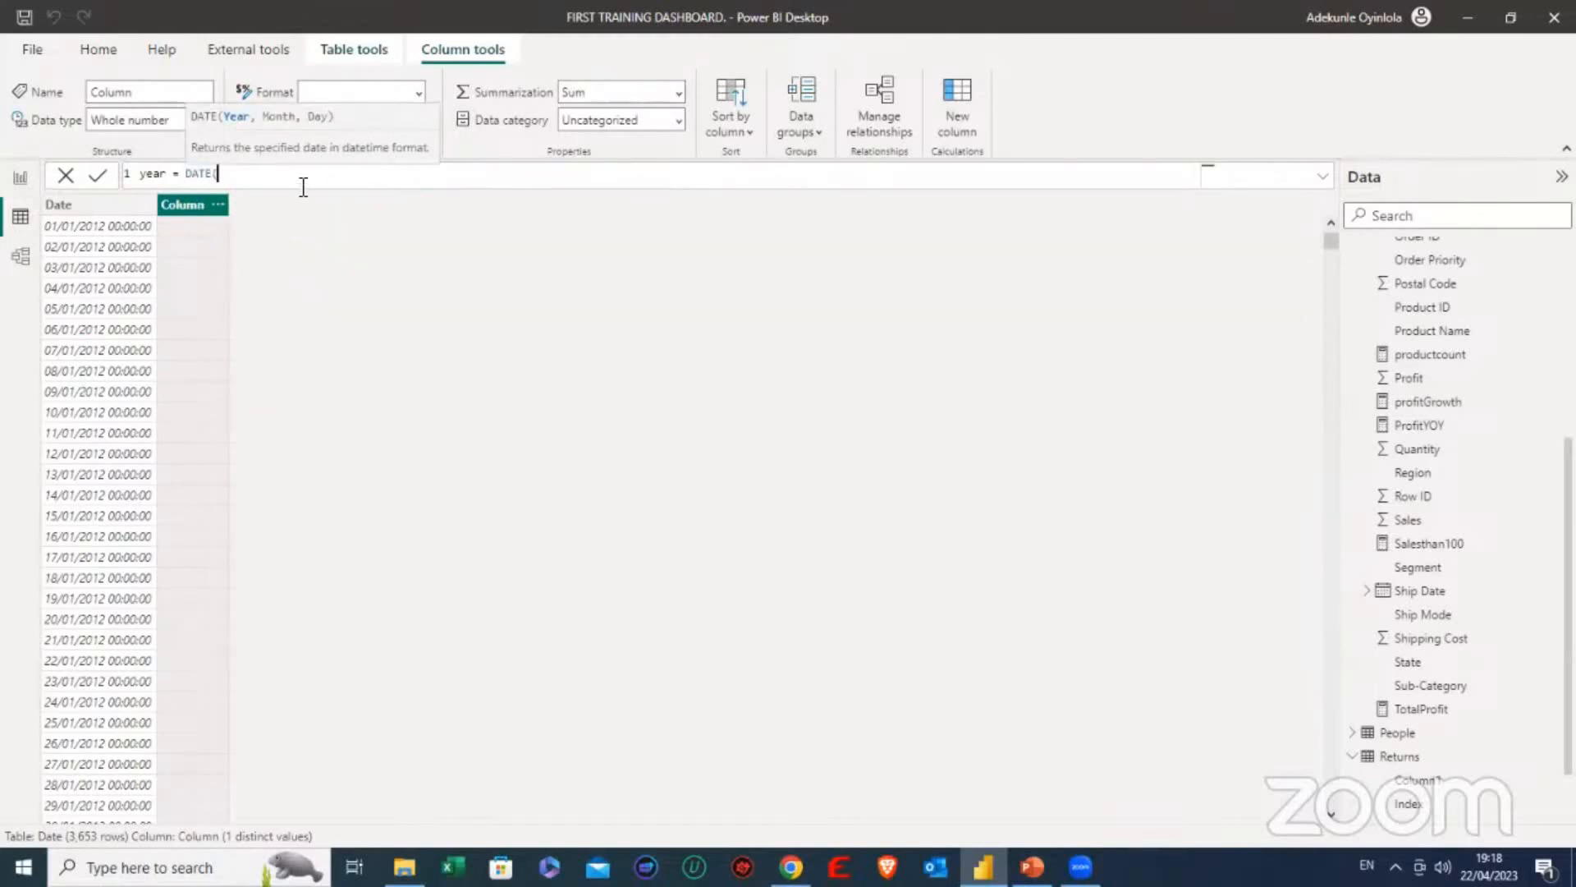
pyautogui.write('1')
pyautogui.write('012')
pyautogui.write(',')
pyautogui.write('0')
pyautogui.write('1')
pyautogui.write(',')
pyautogui.write('01')
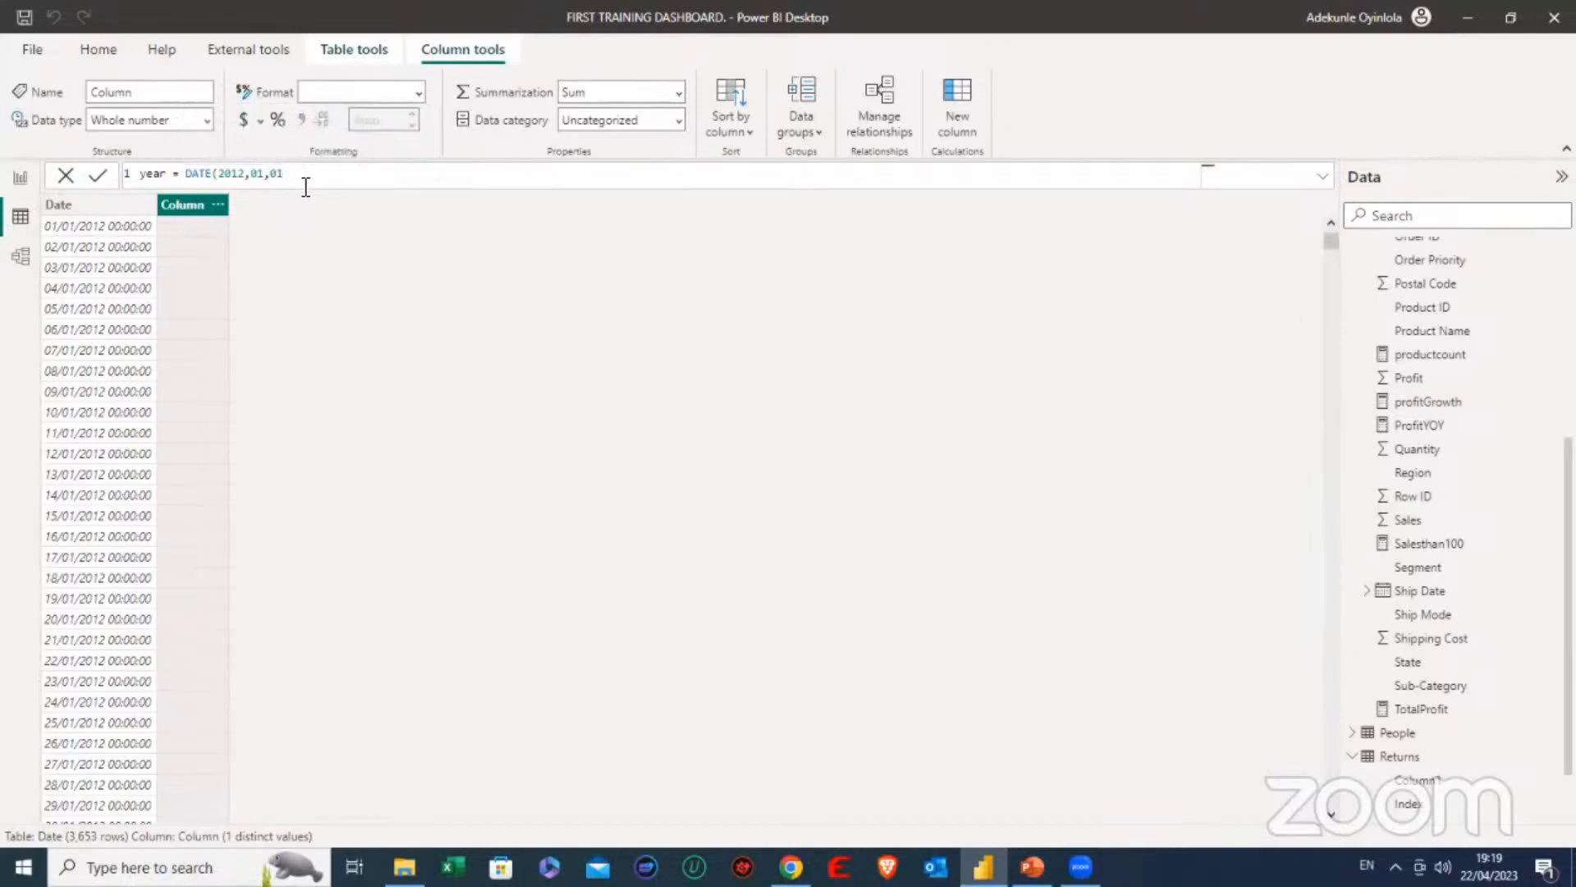
pyautogui.write(')')
pyautogui.press('Return')
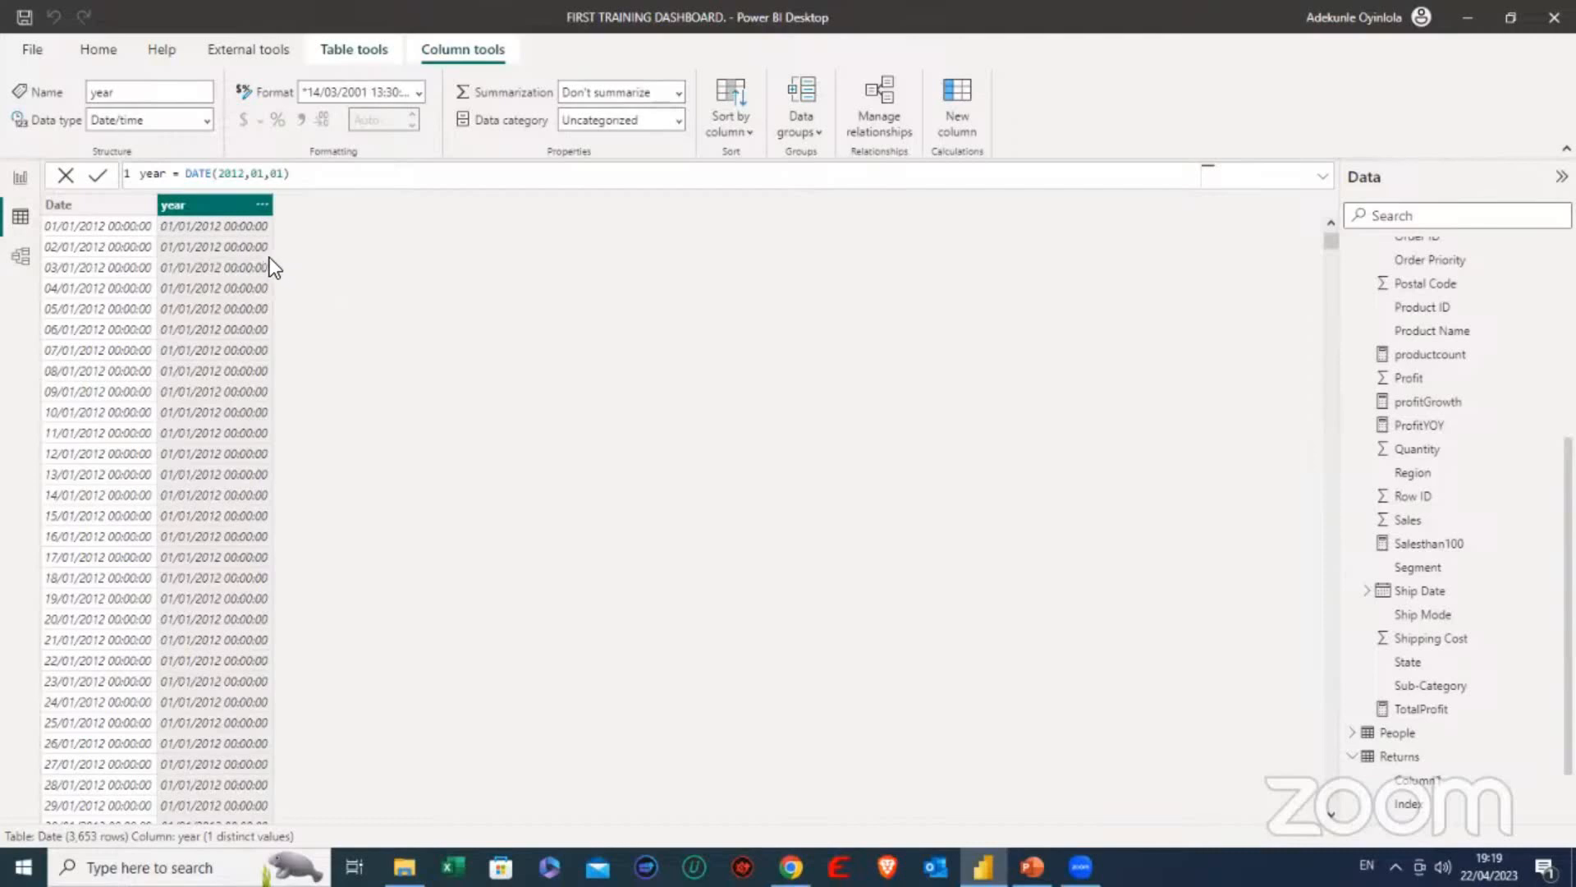
# - Return to the report view, add a new blank report page and bring the Date table's fields into view
pyautogui.click(21, 178)
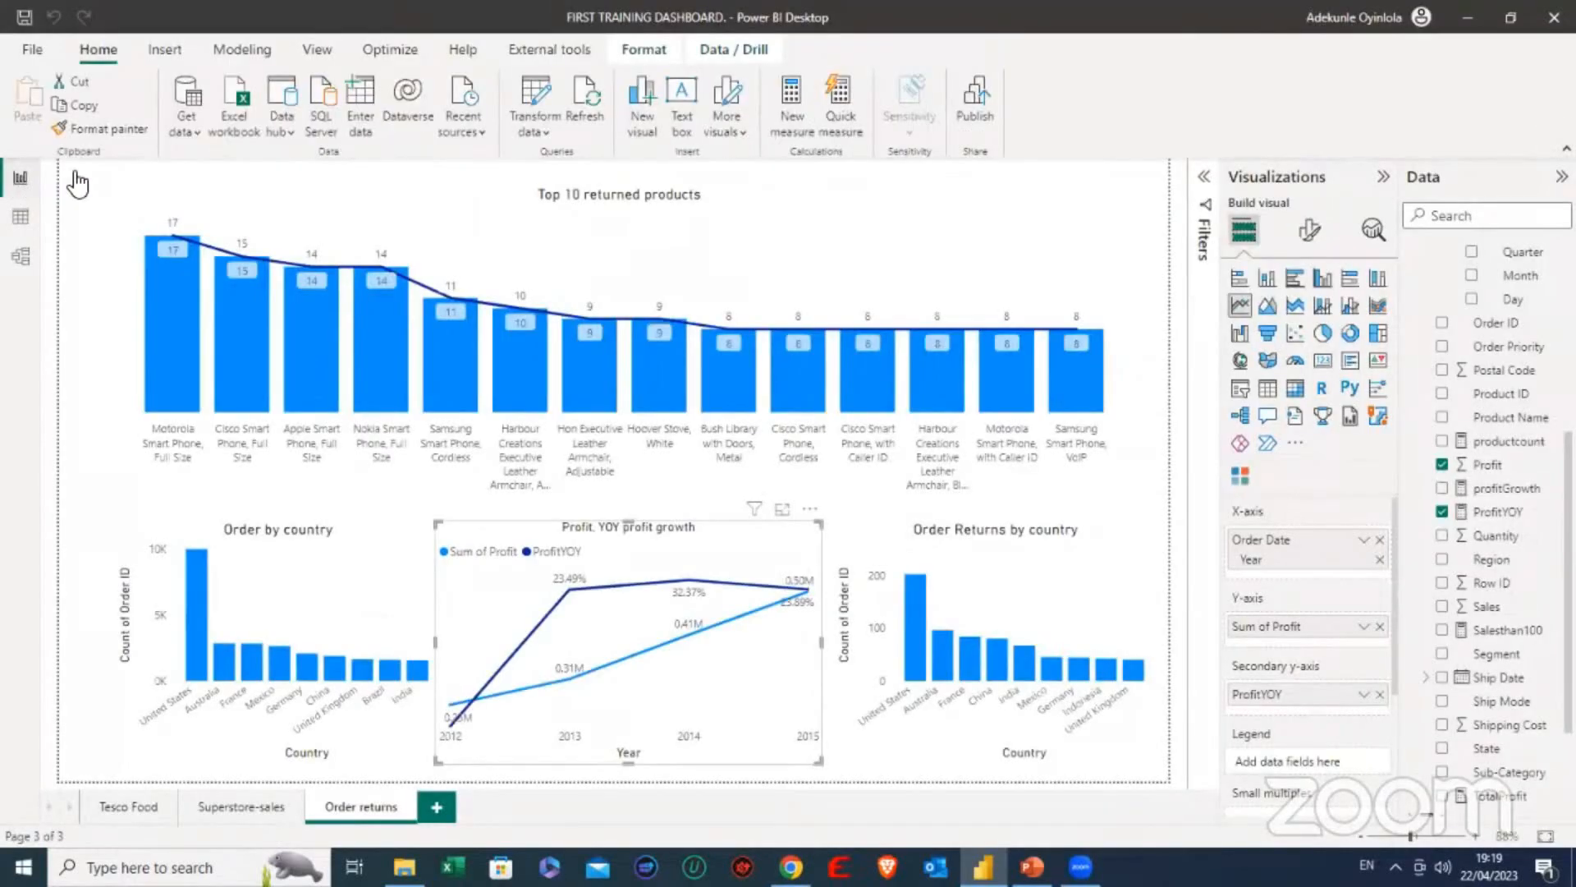
pyautogui.click(664, 236)
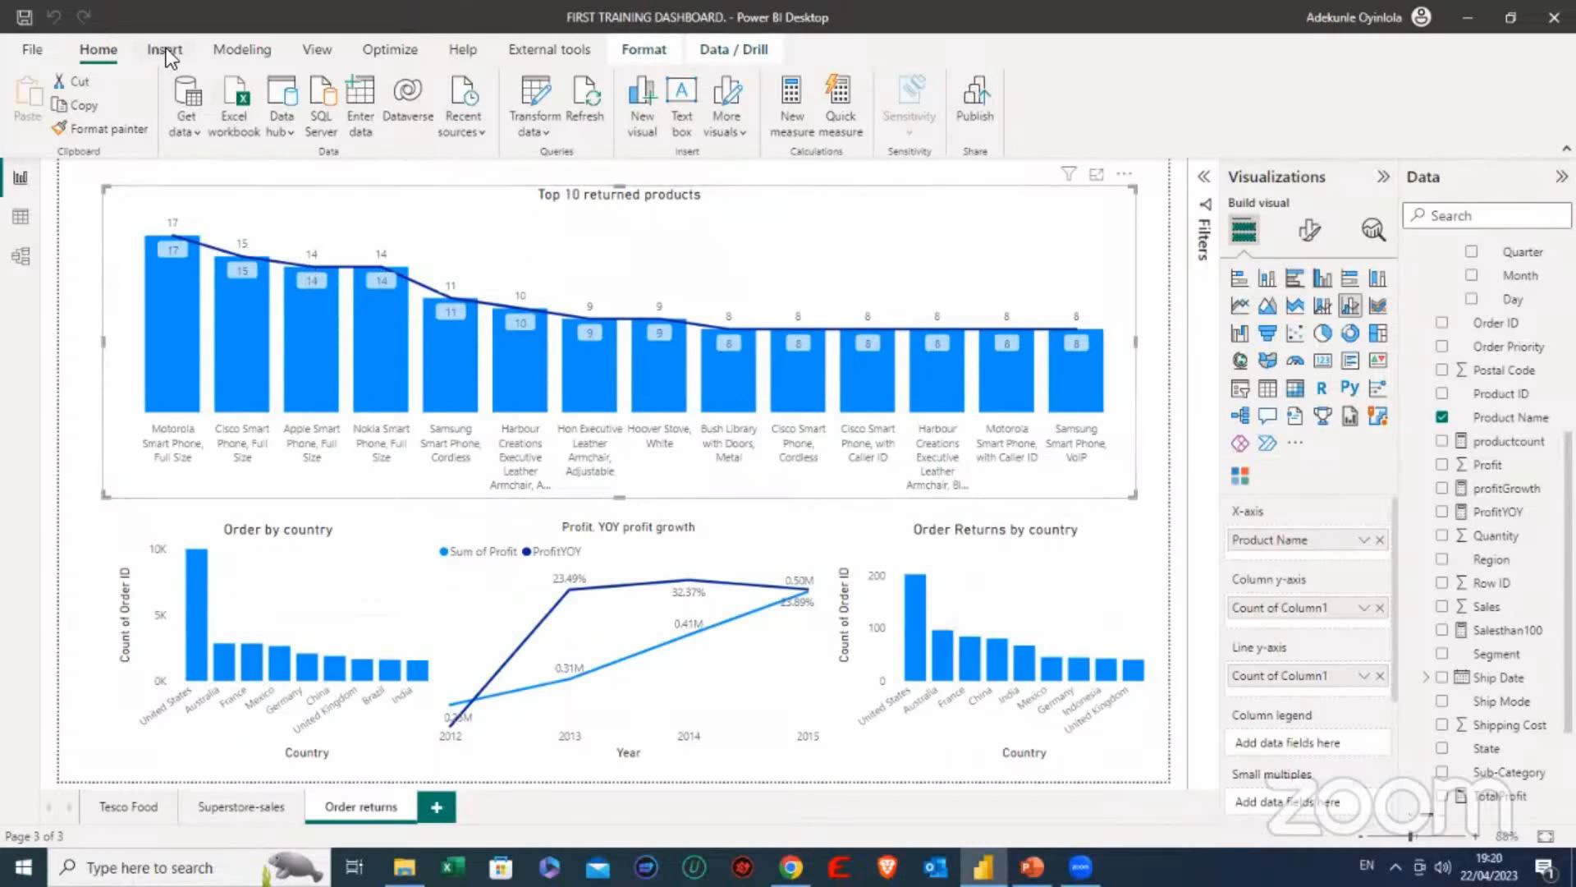
pyautogui.click(87, 276)
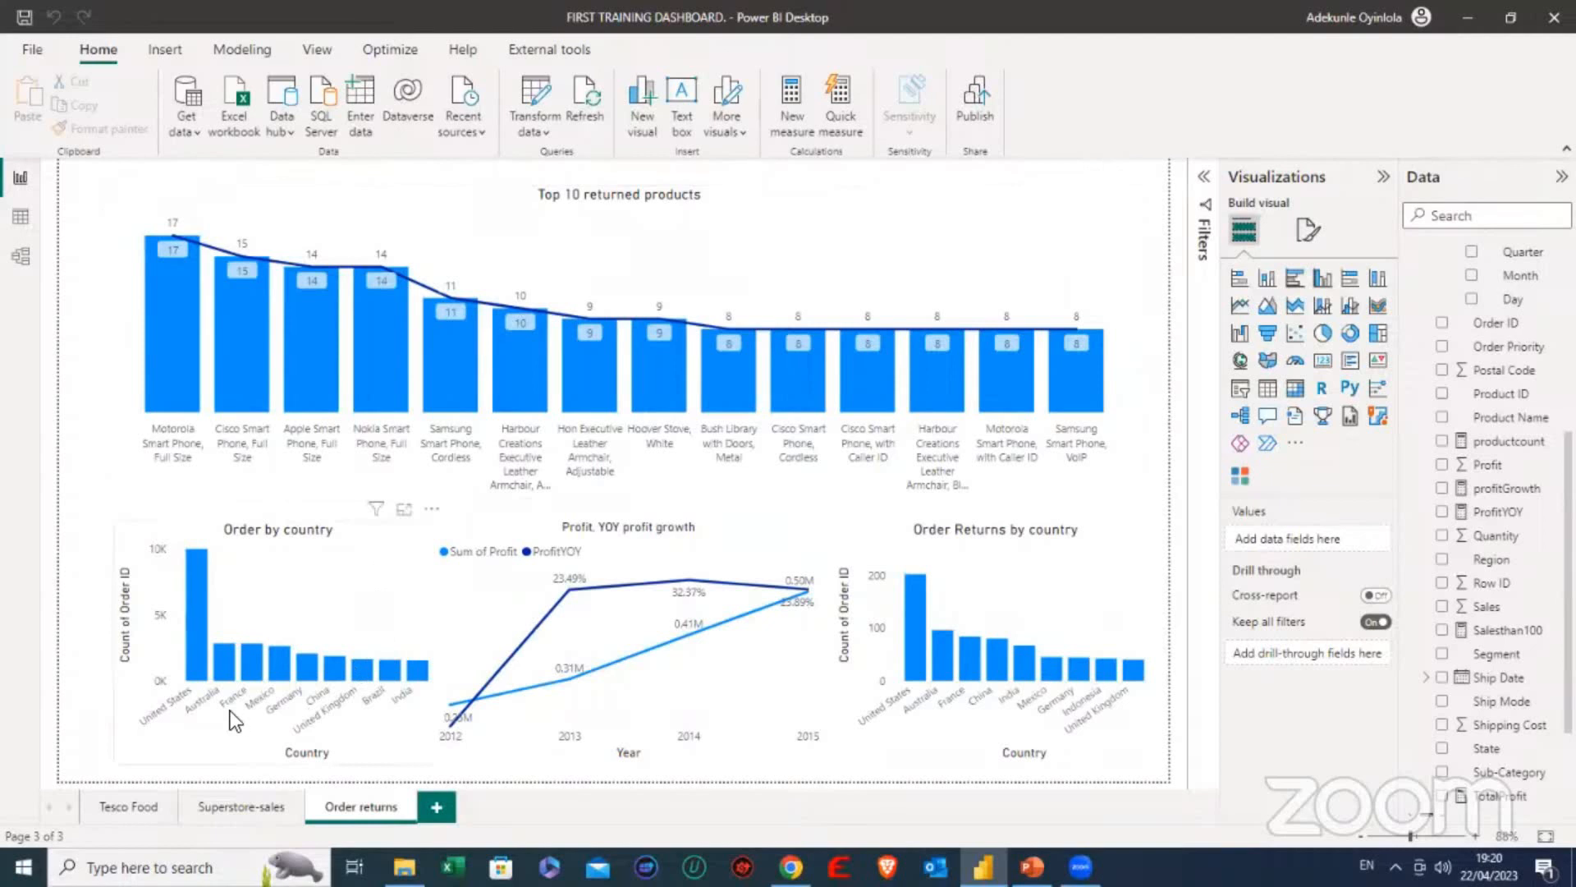
pyautogui.click(440, 811)
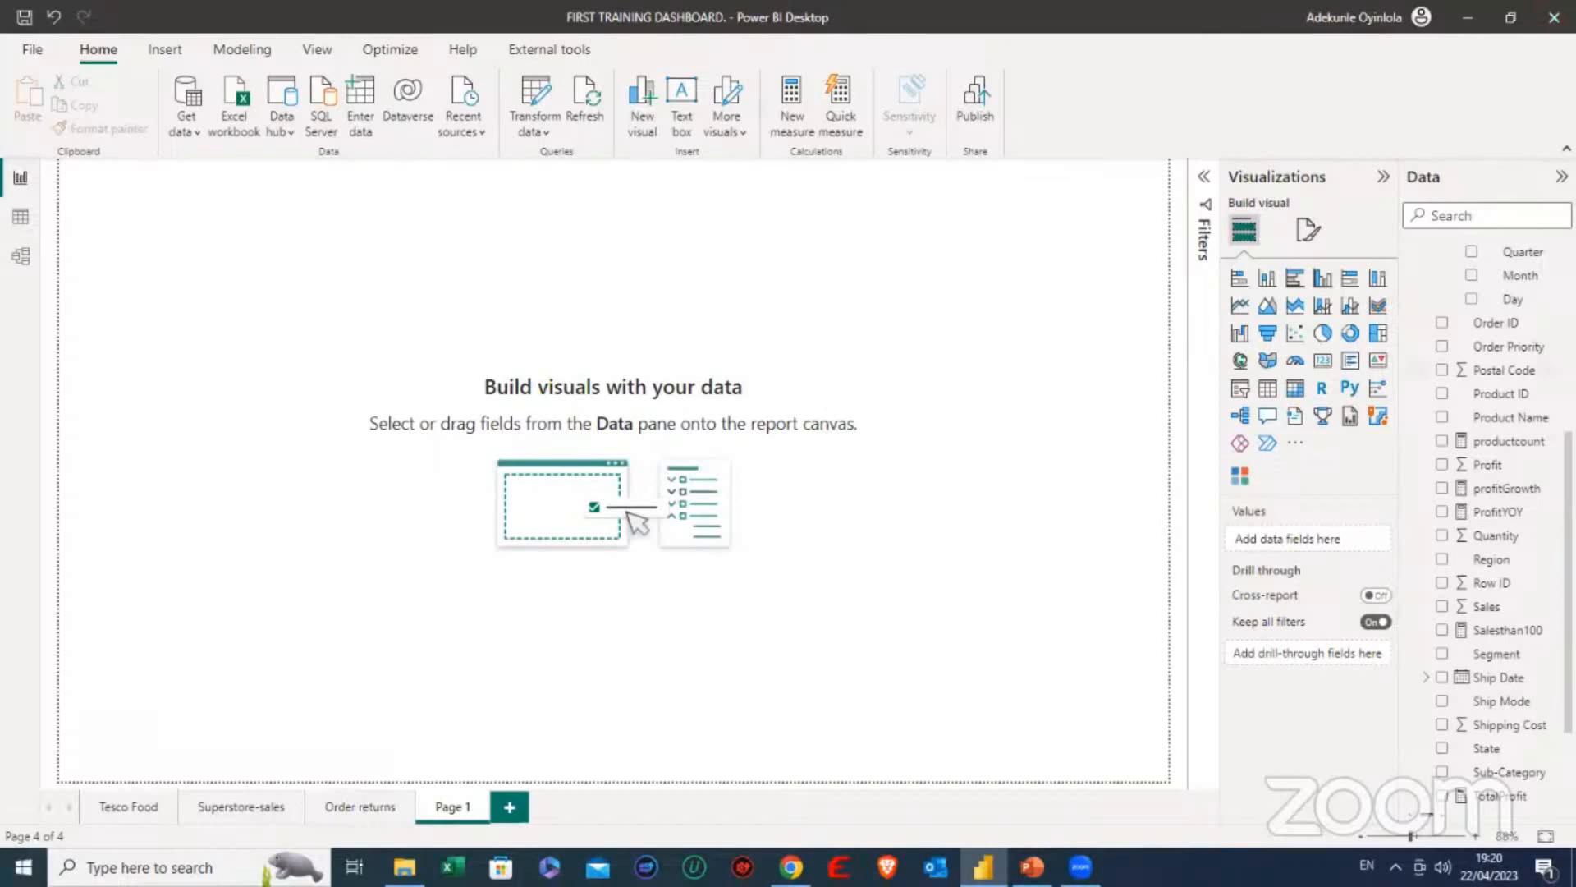
pyautogui.scroll(5, 1511, 312)
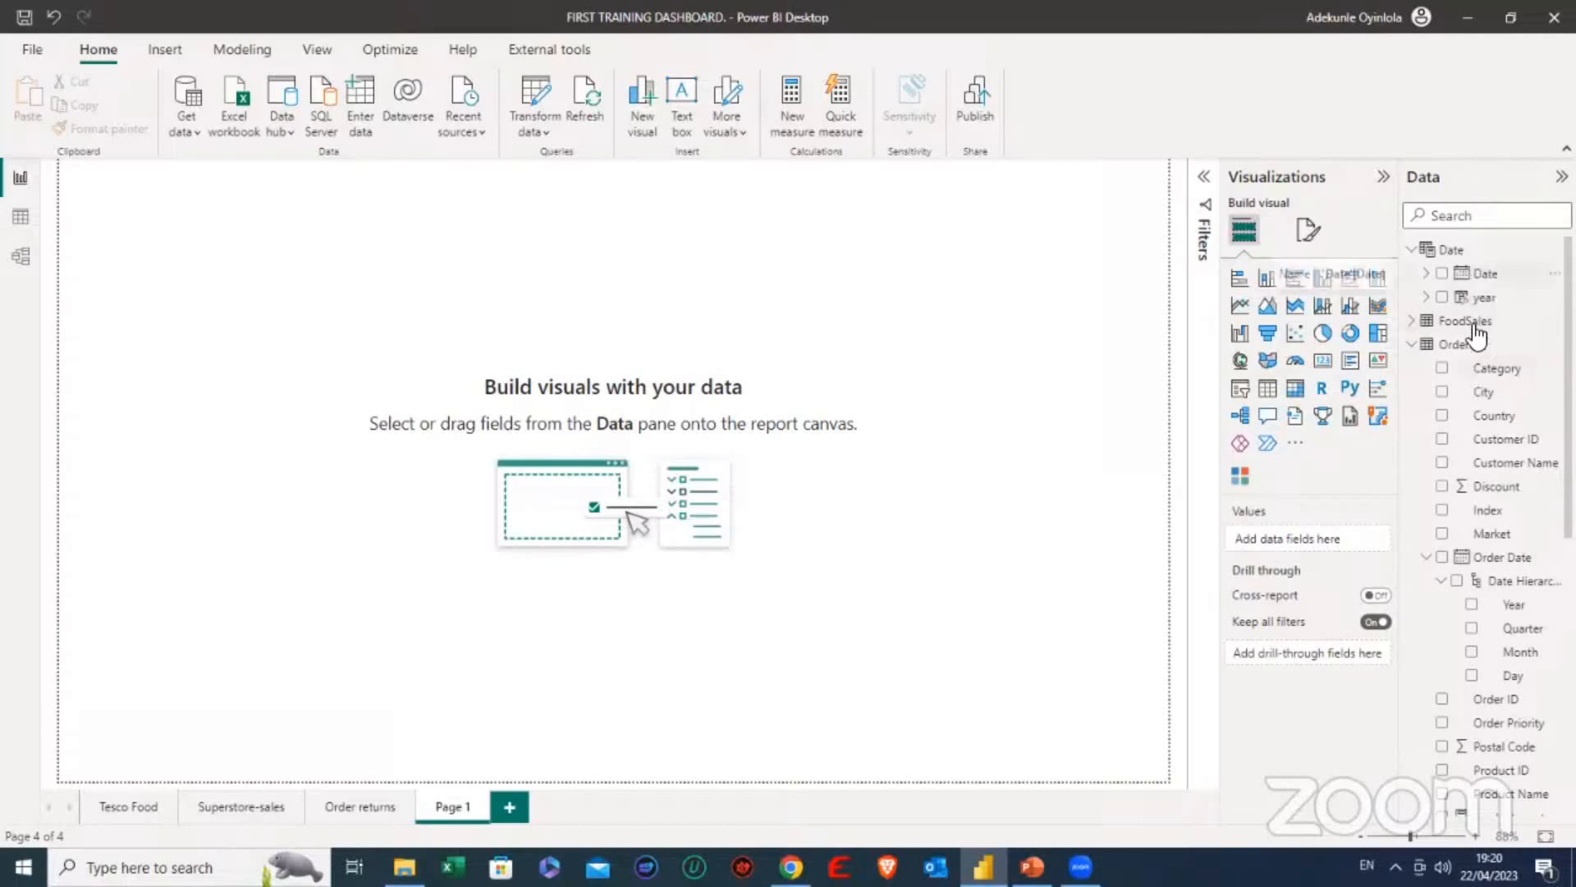
# - Review the Date table's formula, dismiss the formula bar and collapse the Date table's field list
pyautogui.scroll(-2, 1493, 385)
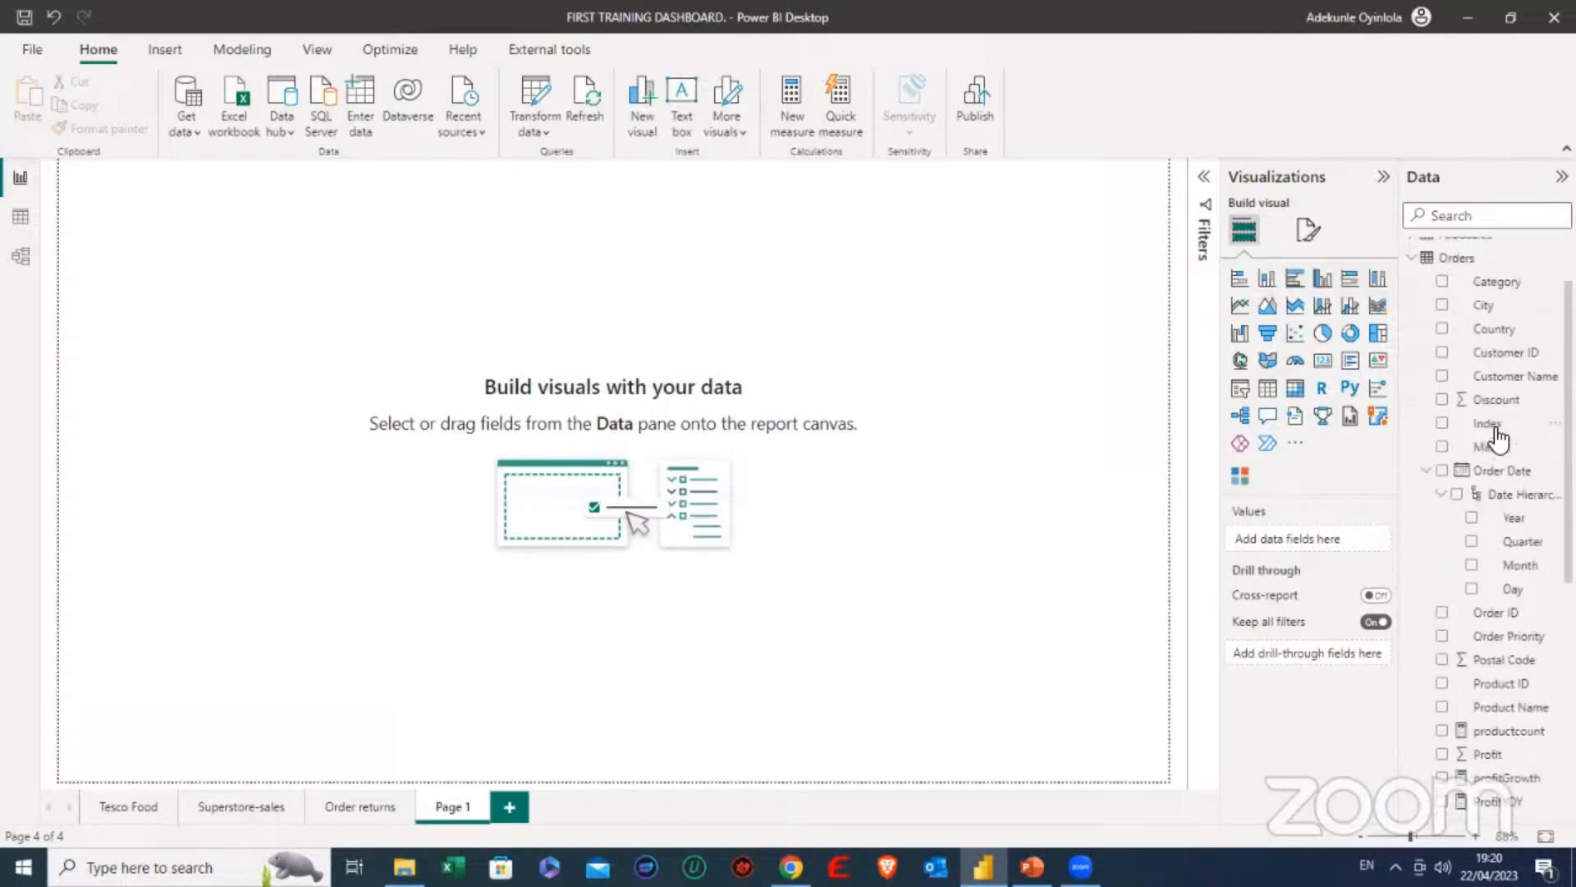
pyautogui.scroll(2, 1469, 423)
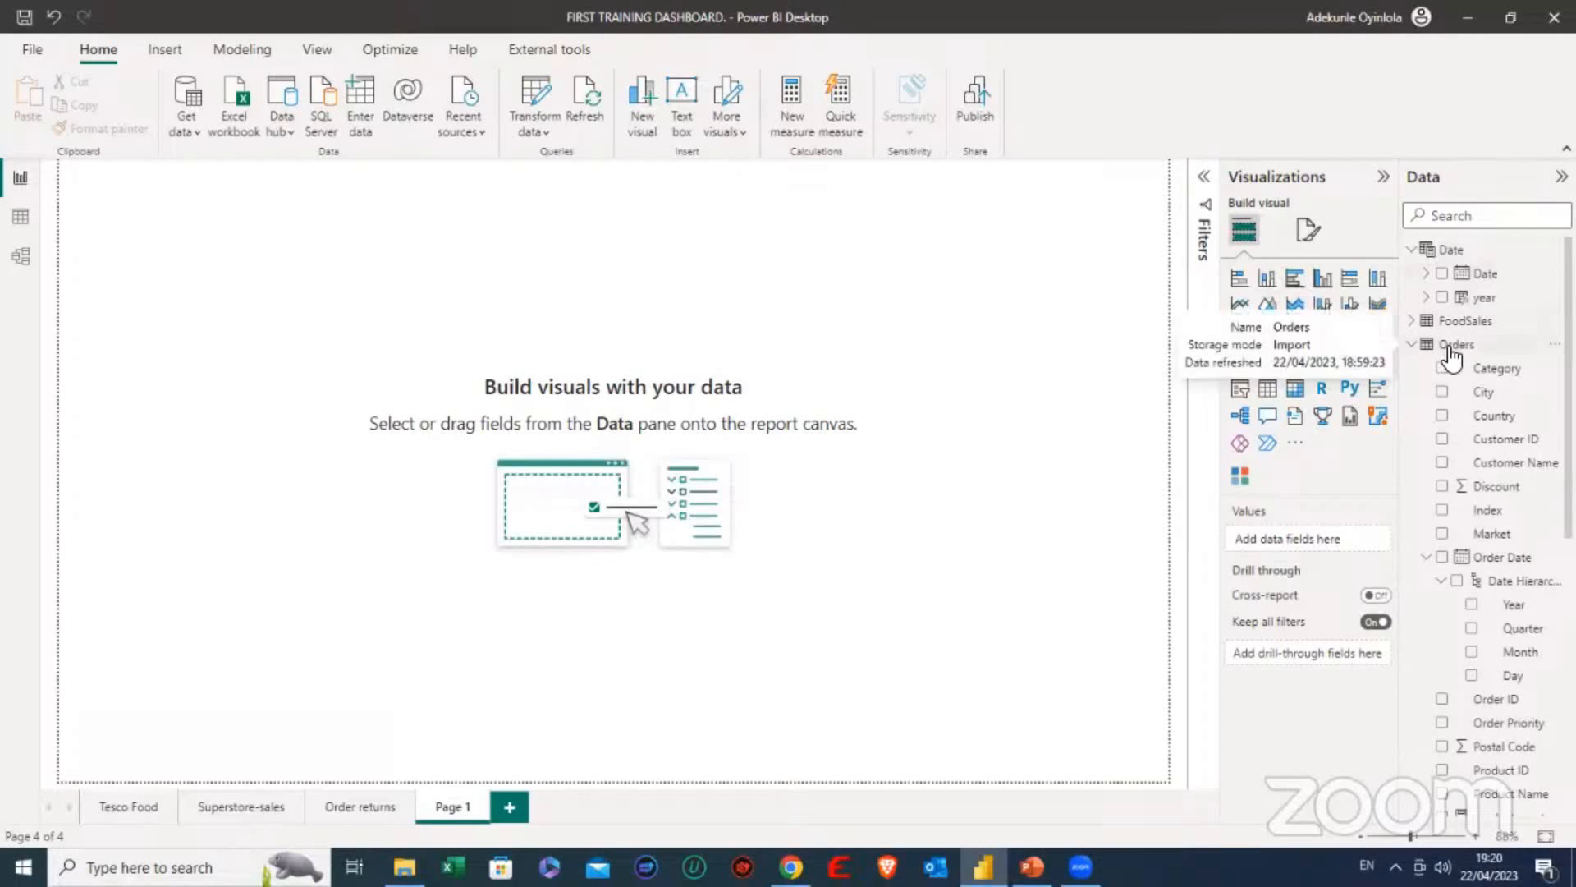
pyautogui.click(1438, 261)
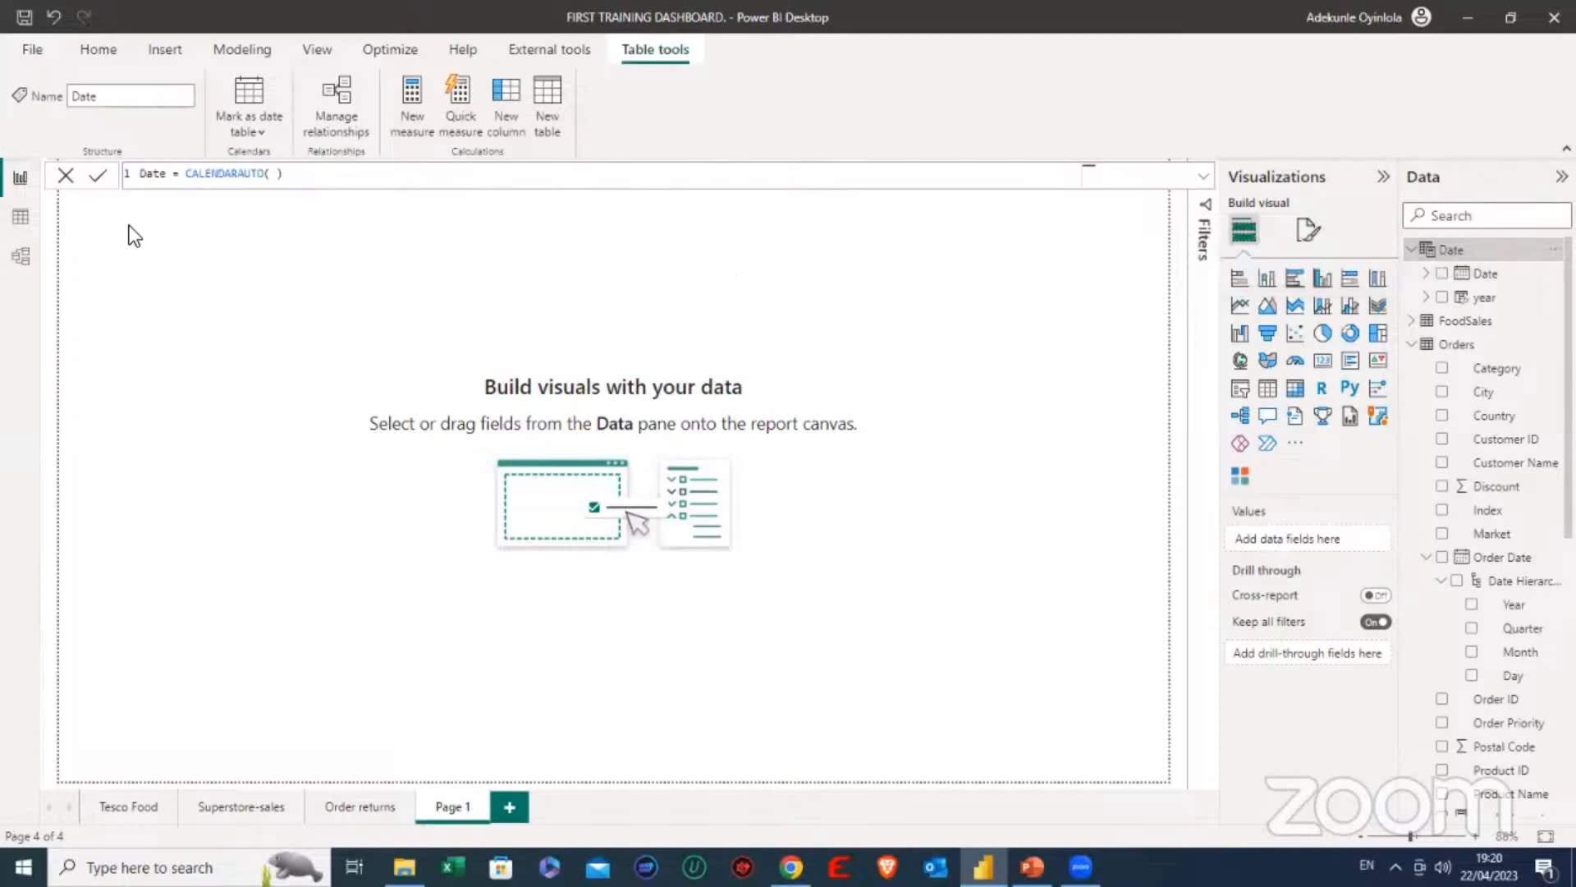
pyautogui.click(66, 175)
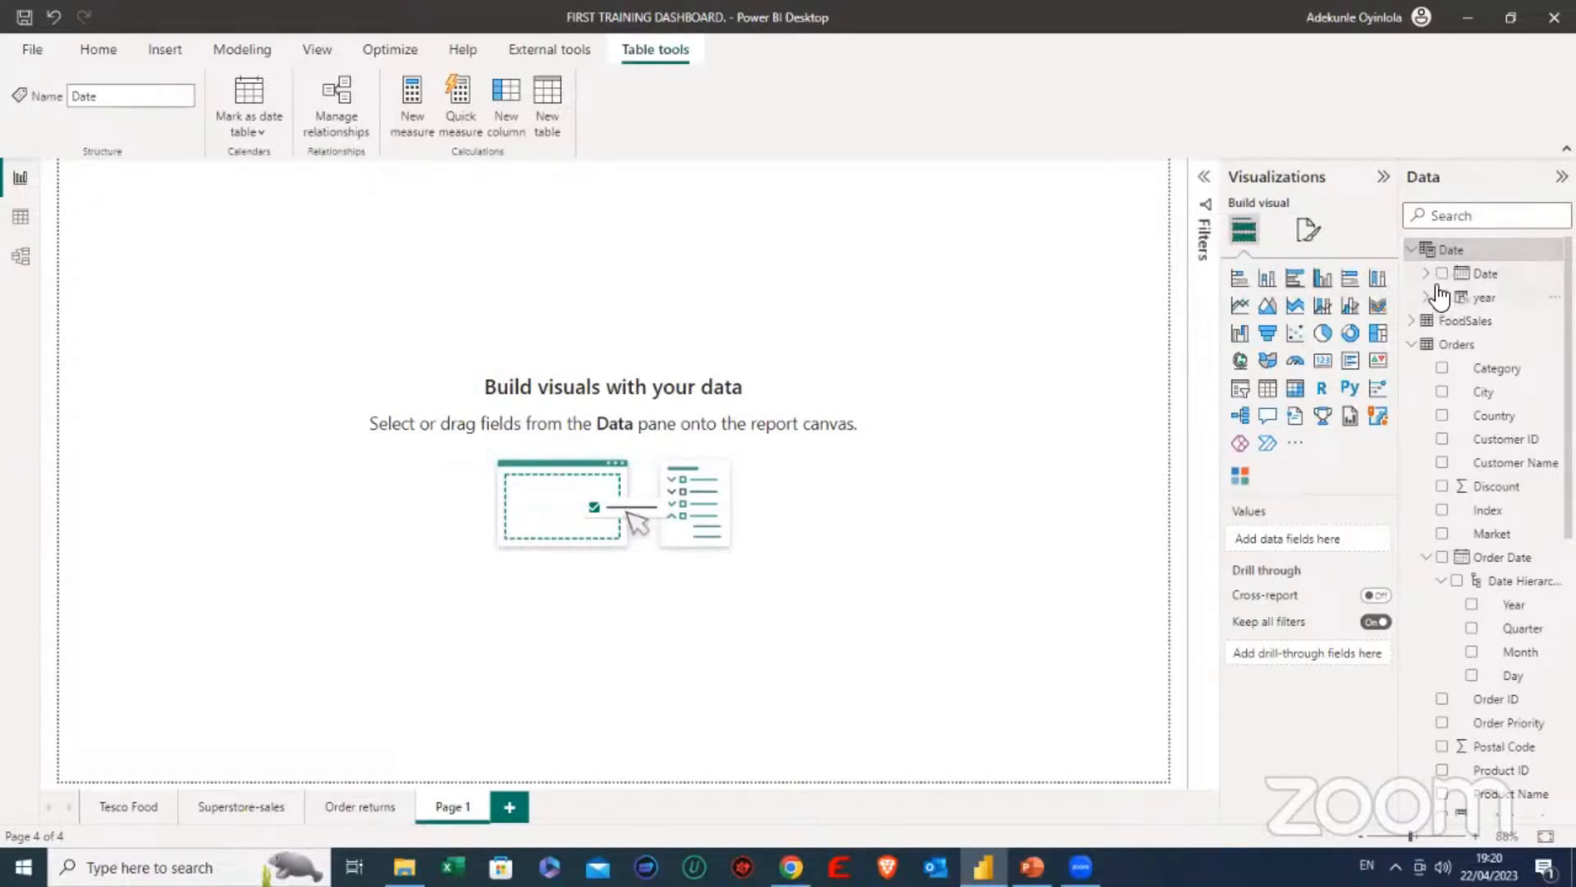
pyautogui.click(1412, 250)
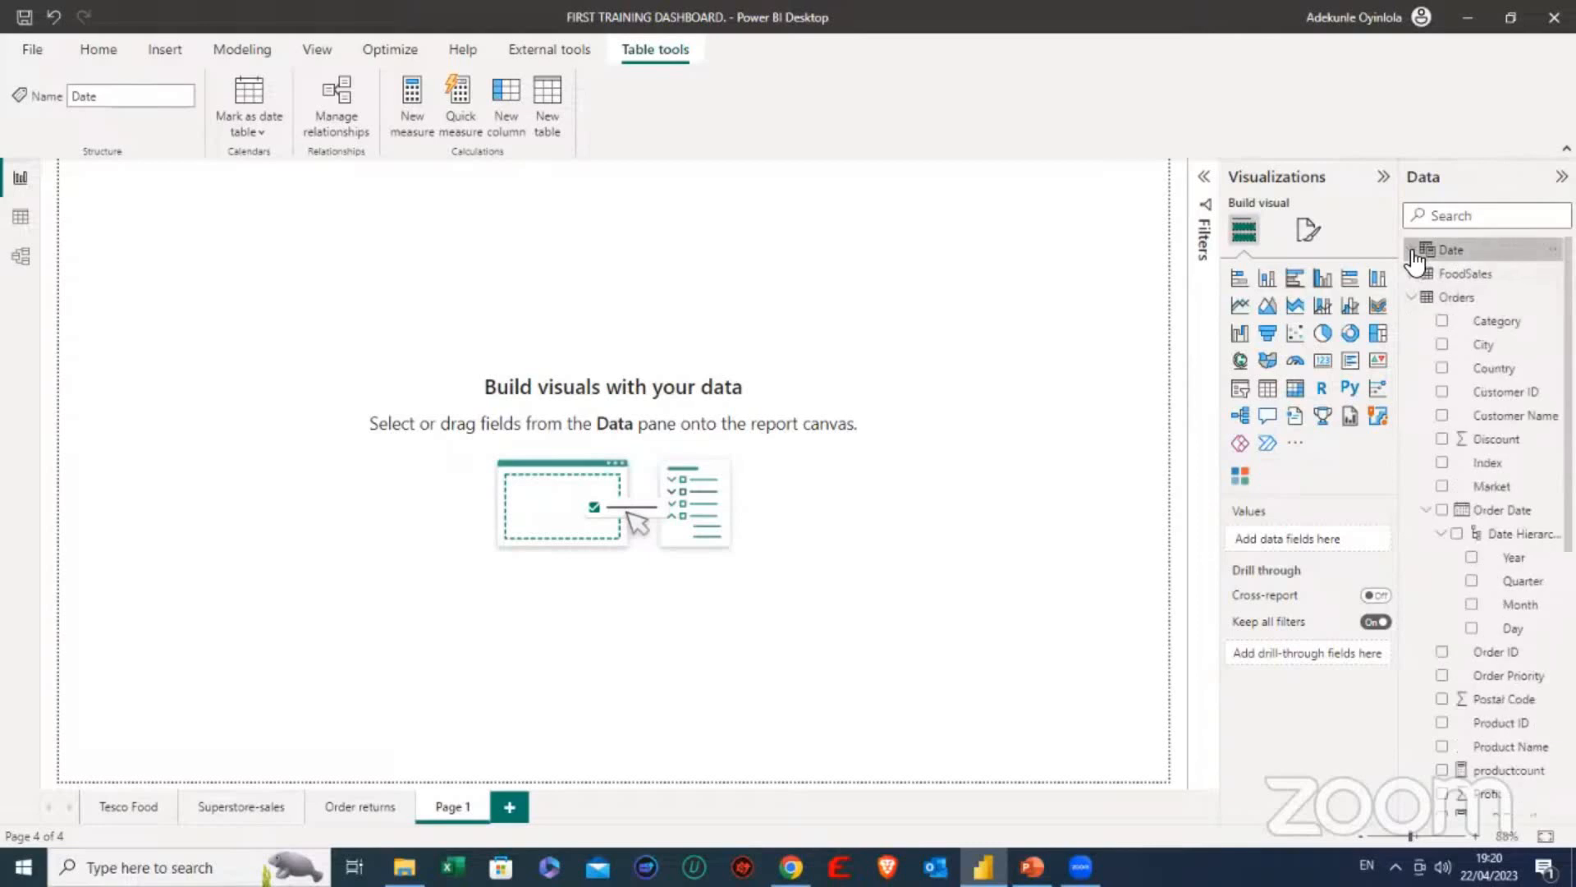
# - Add a new measure to the Orders table
pyautogui.click(1443, 302)
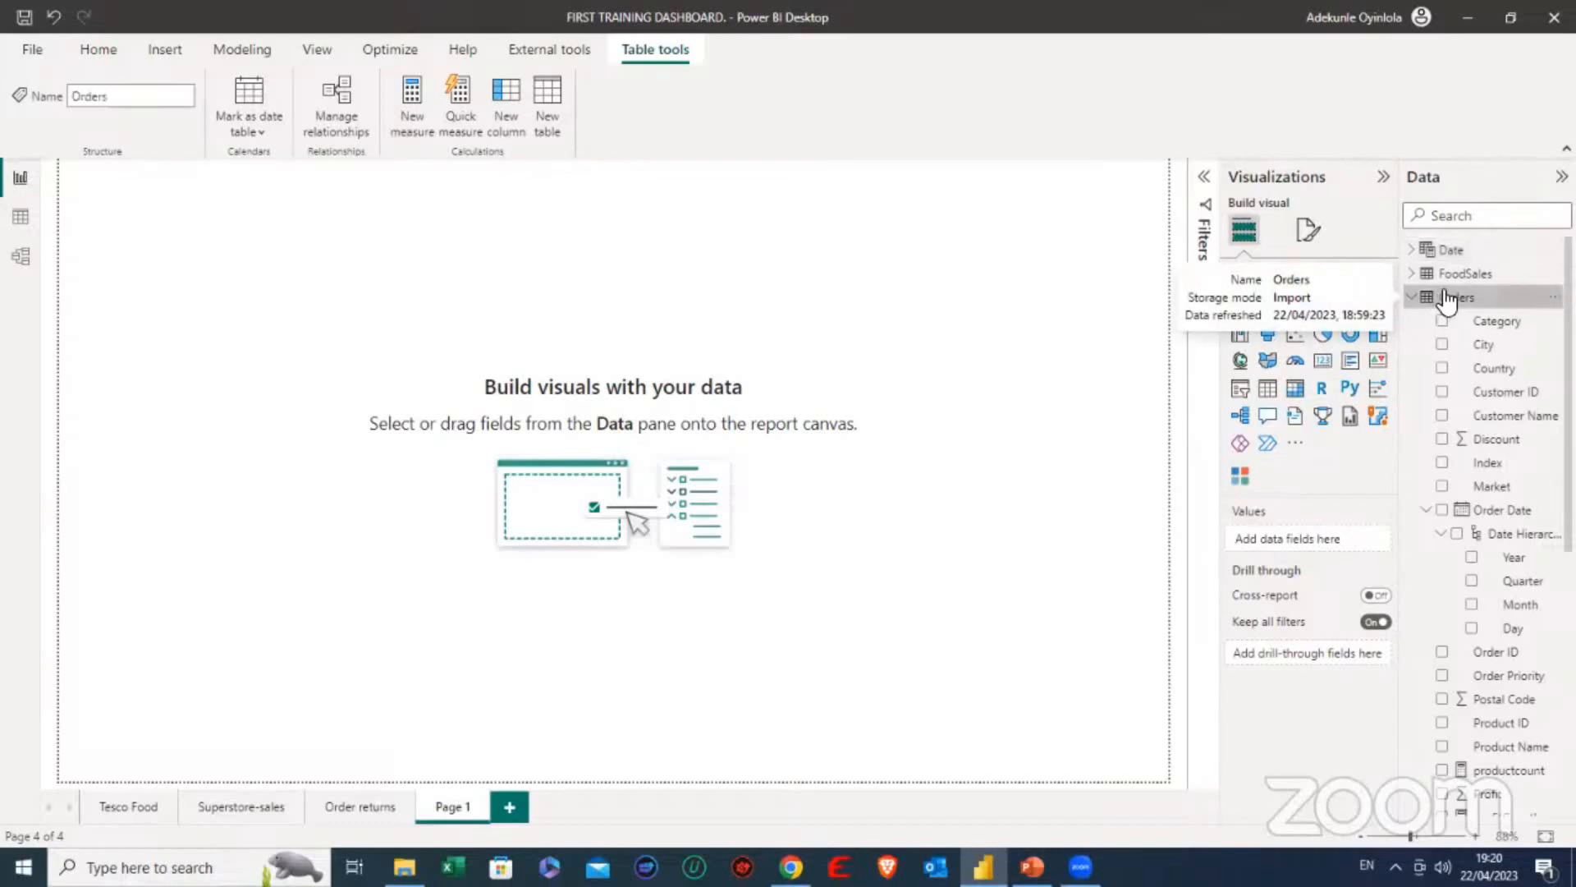
pyautogui.rightClick(1449, 301)
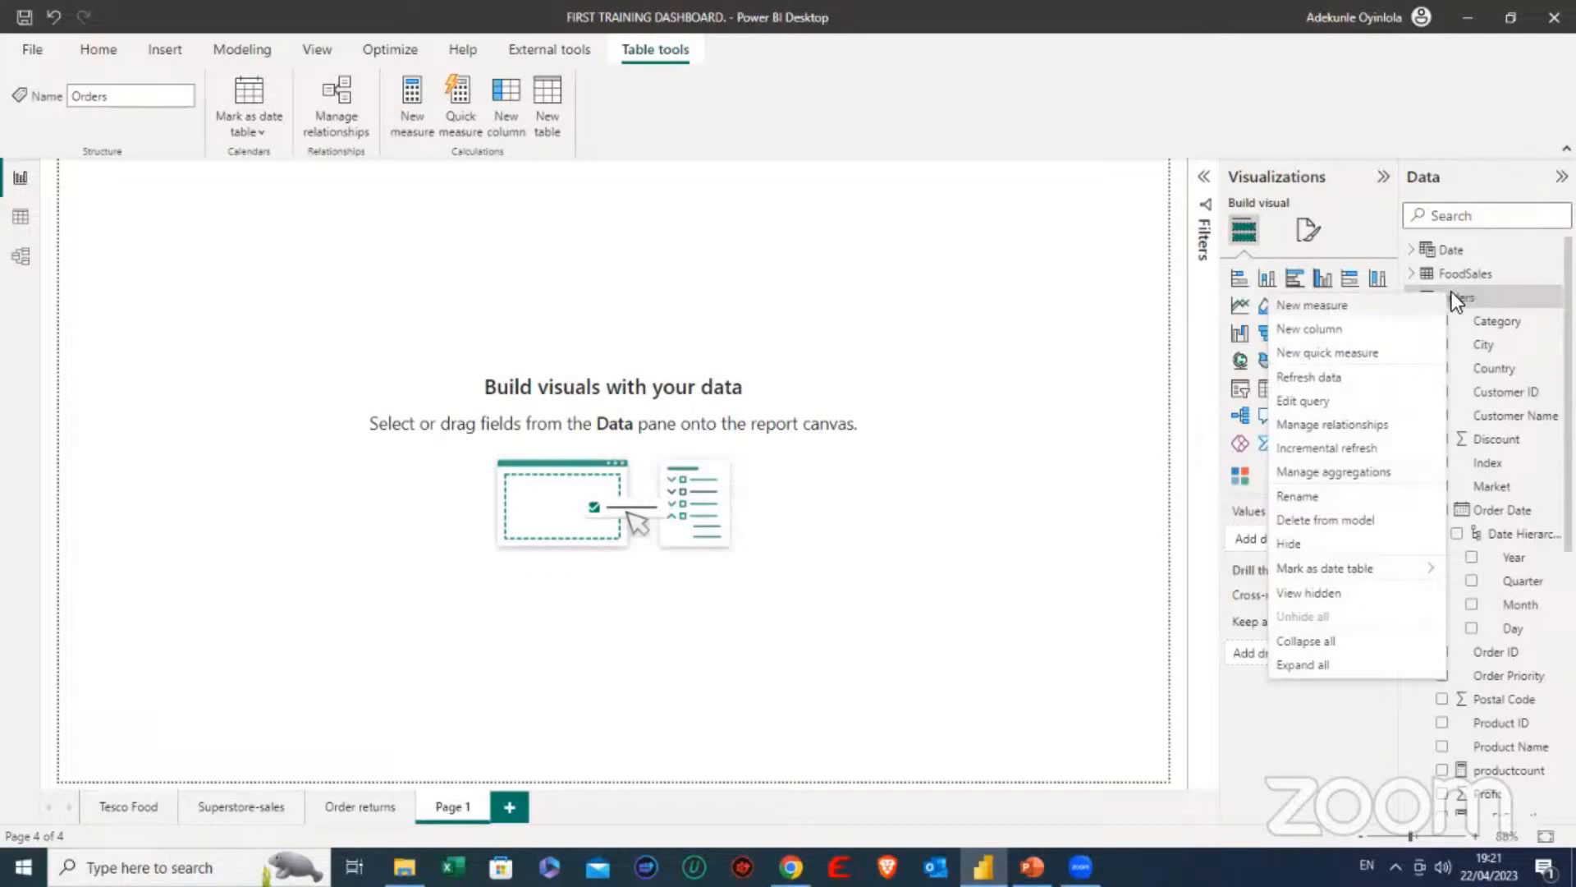
pyautogui.click(1500, 293)
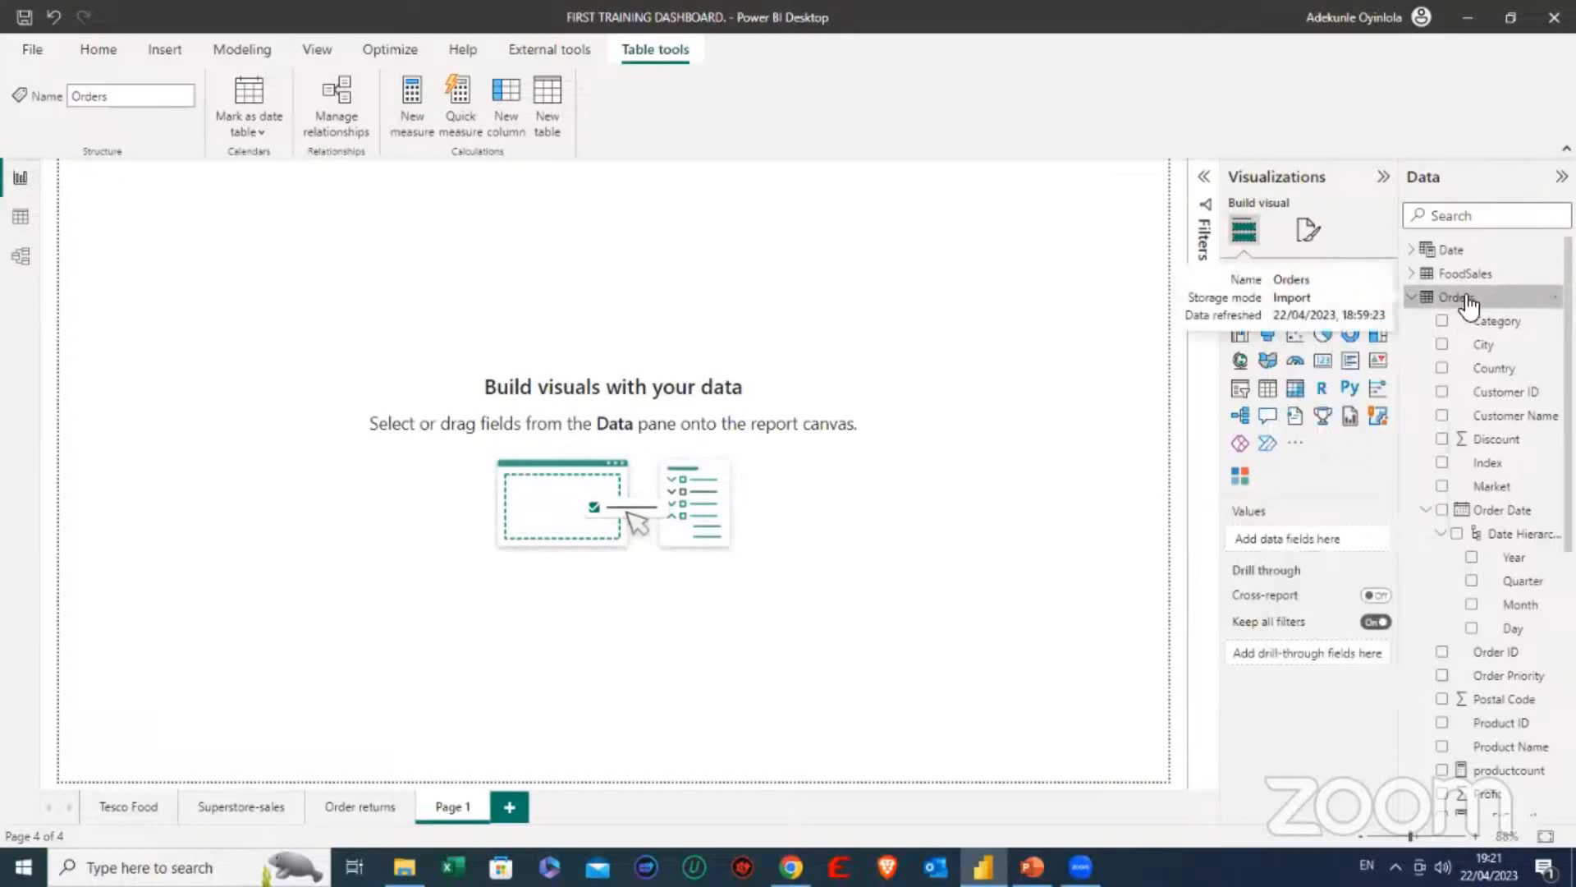
pyautogui.rightClick(1471, 293)
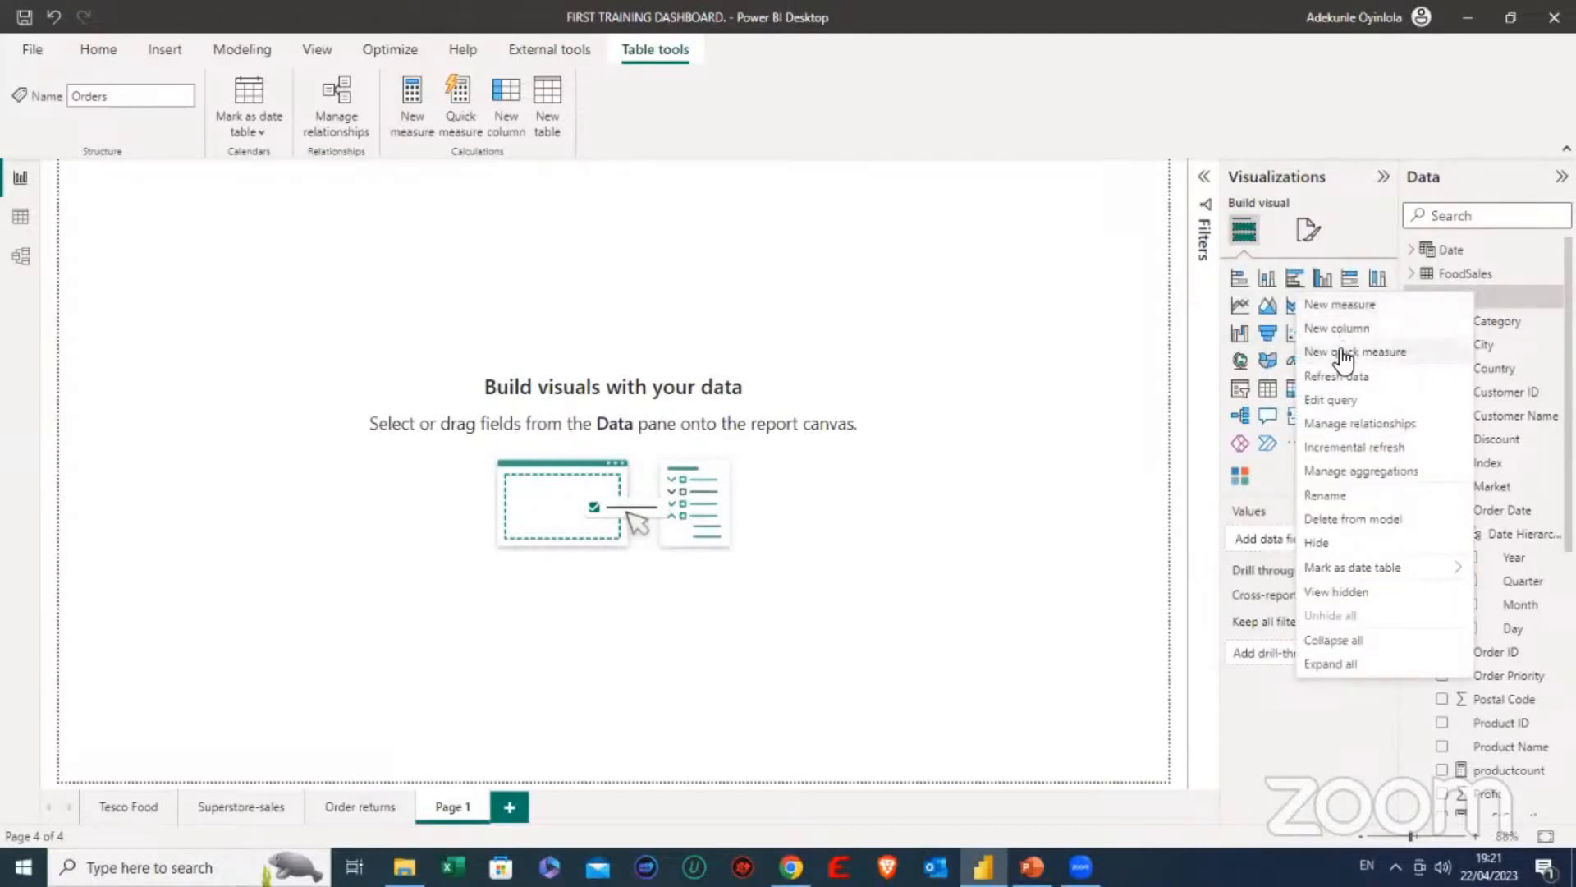
pyautogui.click(1354, 305)
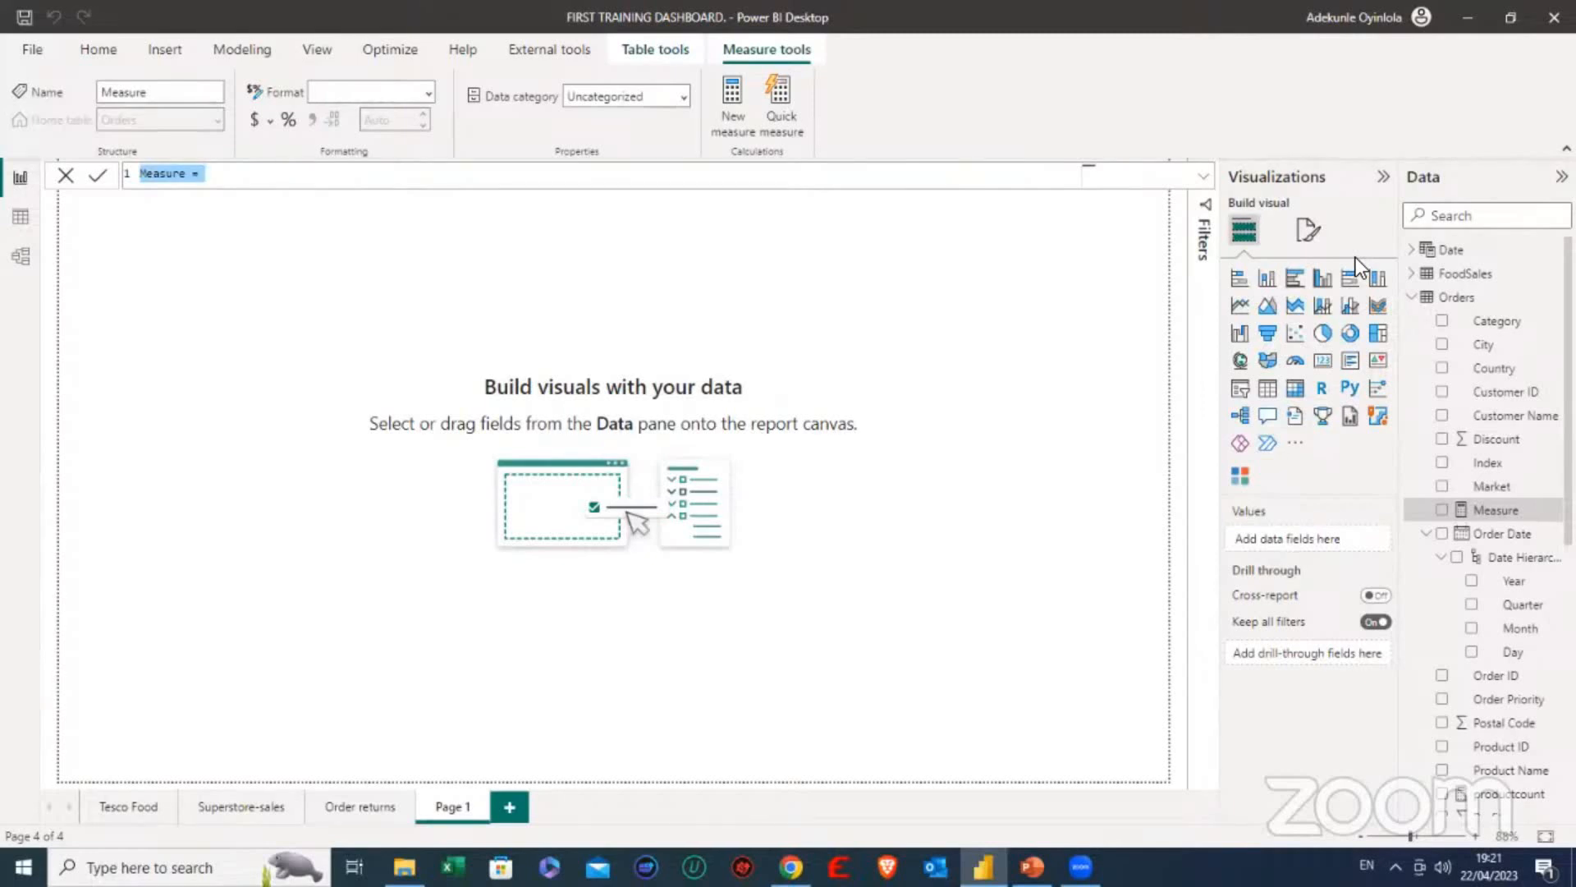
# - Begin the new measure's definition with the name SAles_Average followed by an equals sign
pyautogui.write('SAles')
pyautogui.write('=')
pyautogui.press('BackSpace')
pyautogui.write('Average =')
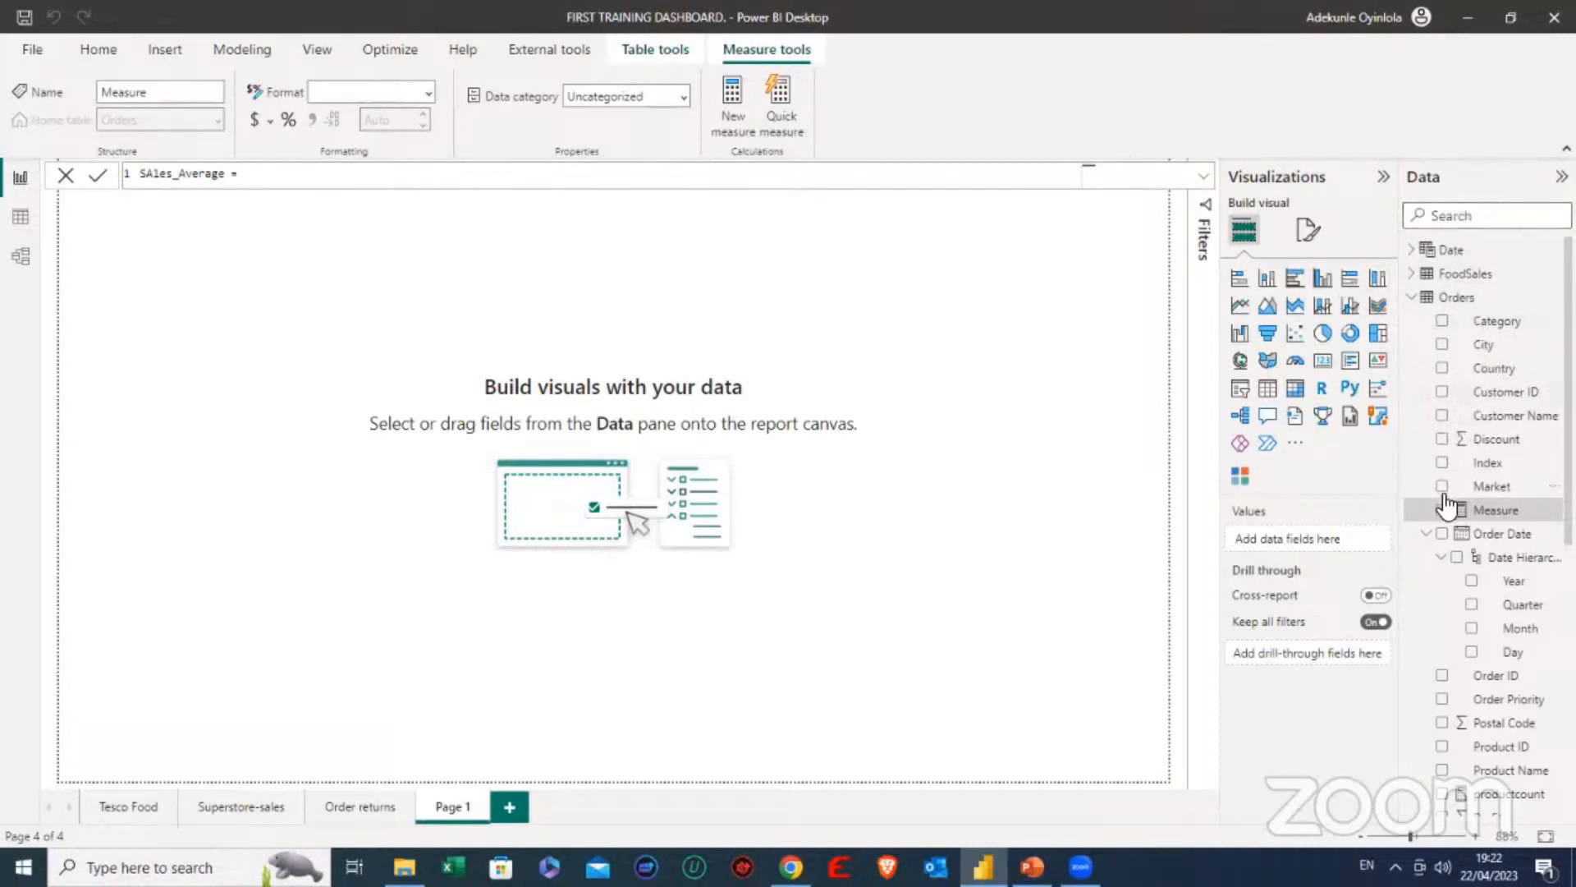
pyautogui.rightClick(1461, 297)
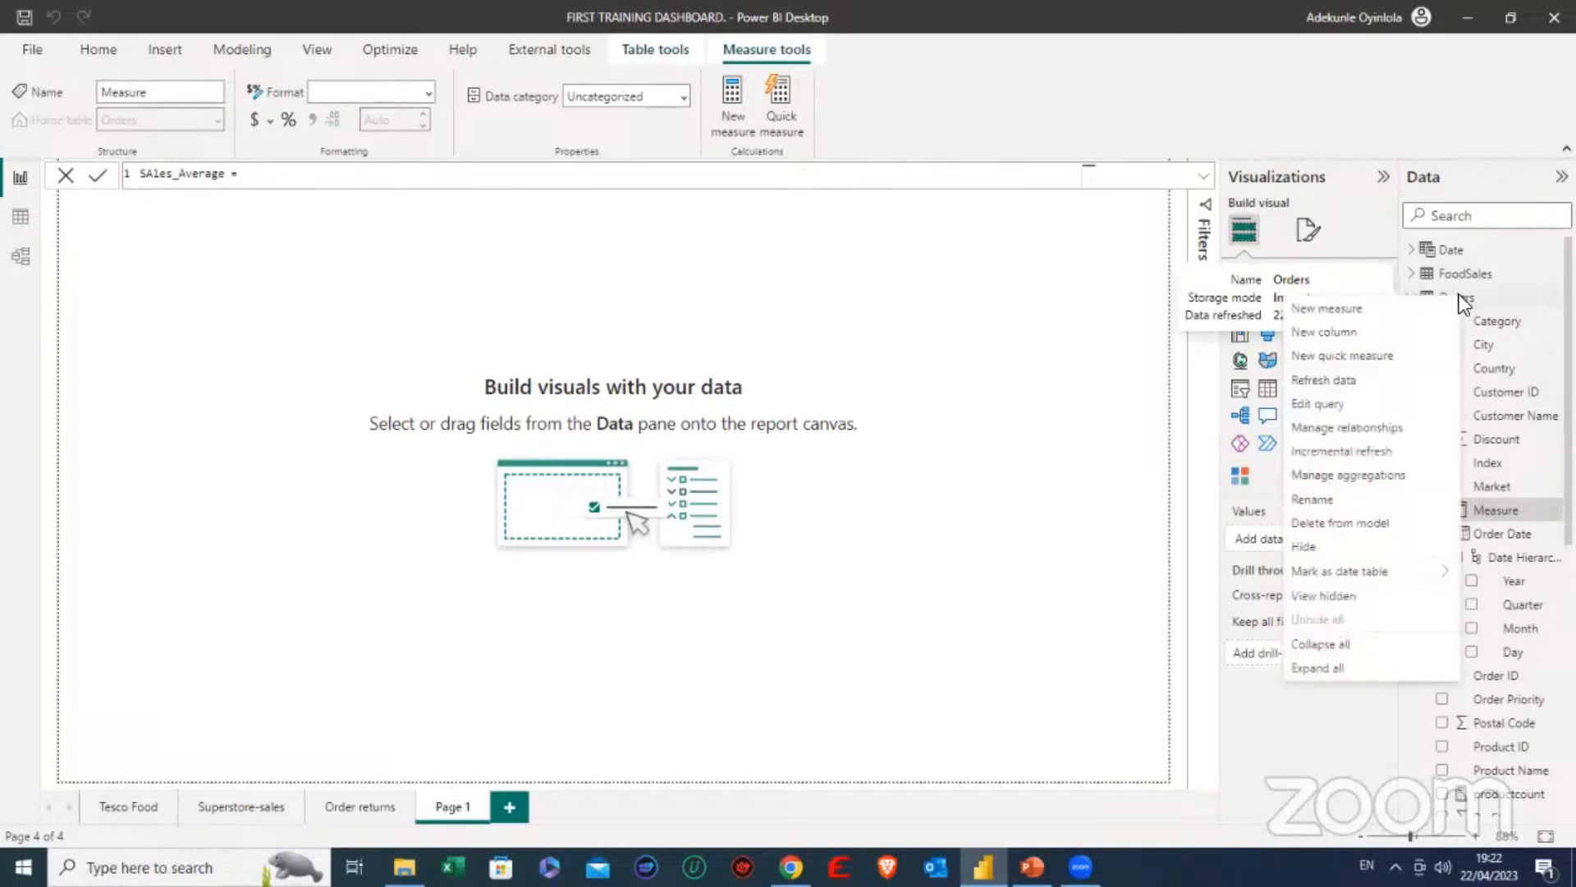
pyautogui.click(1341, 311)
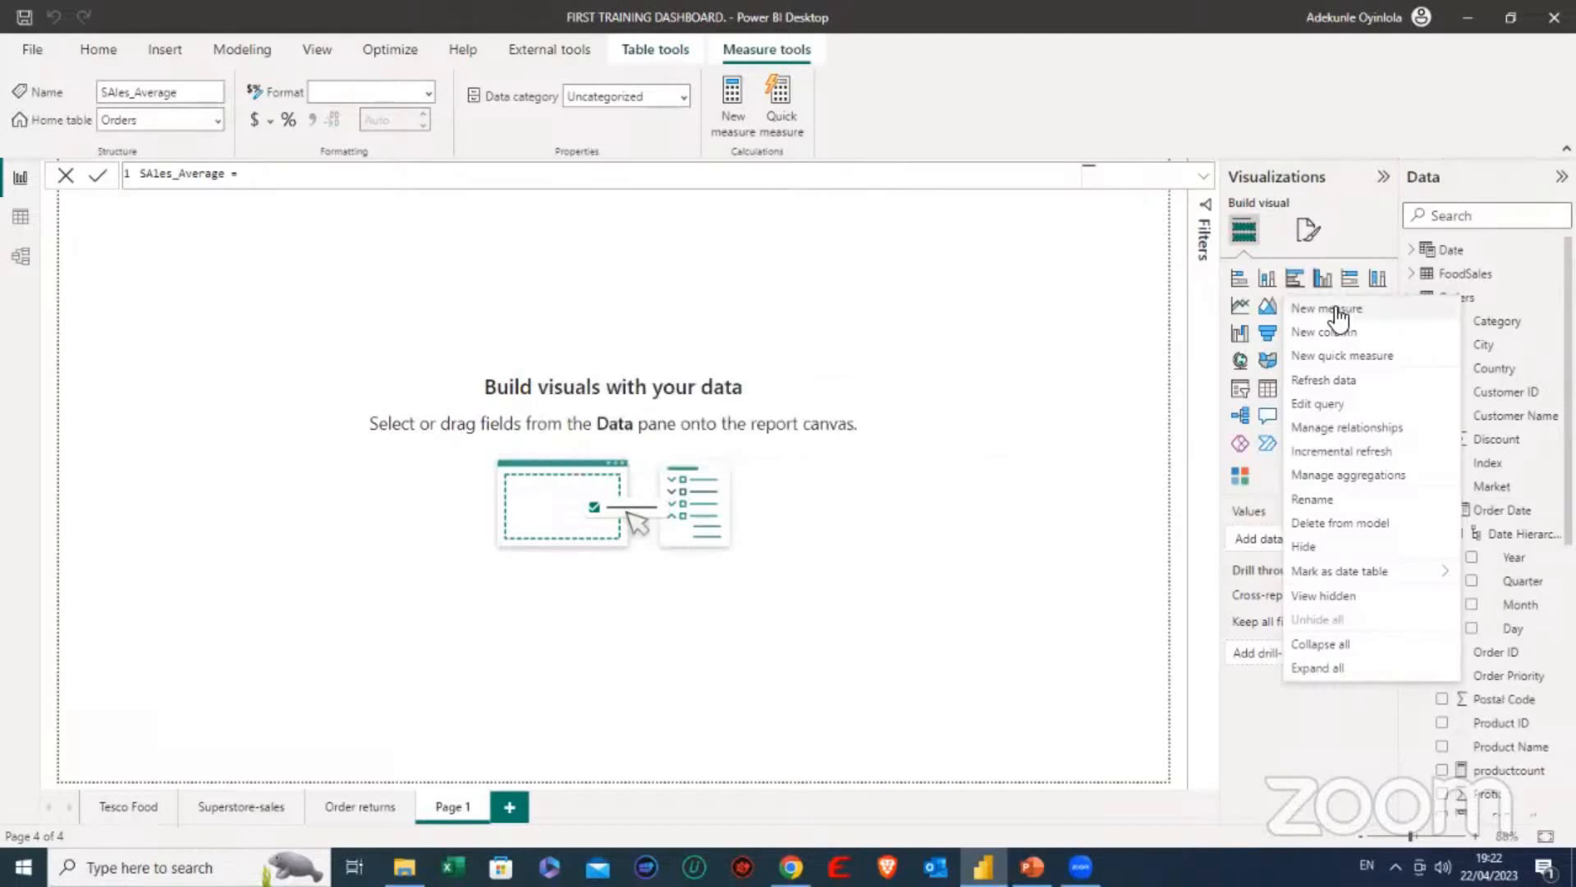
# - Correct the measure's name in the formula to Sales_Average, followed by an equals sign
pyautogui.click(251, 172)
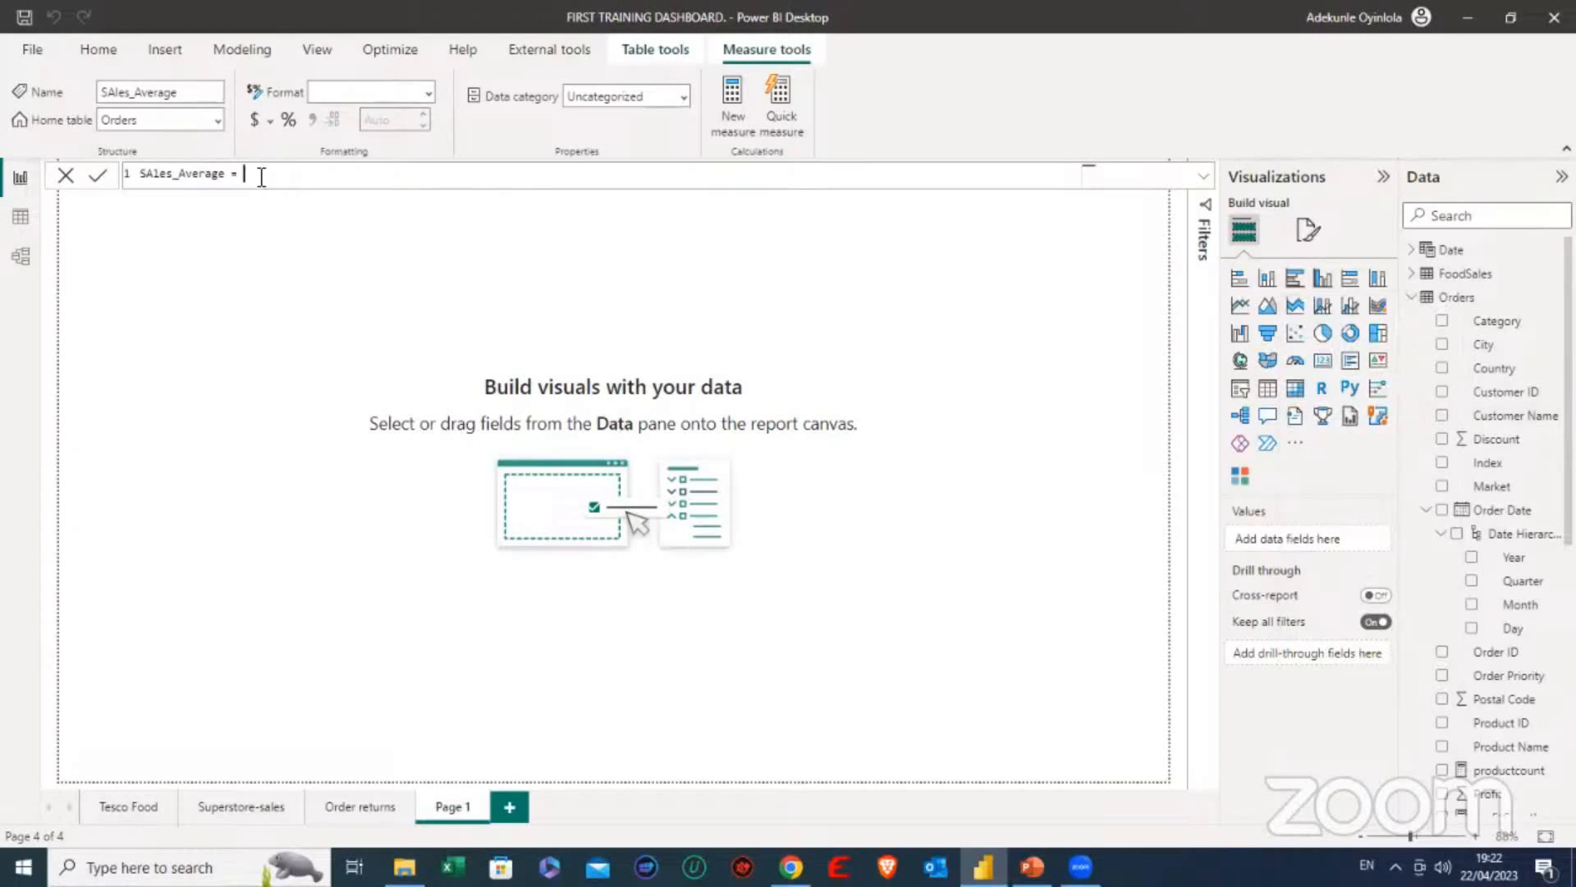
pyautogui.press('BackSpace')
pyautogui.press('BackSpace')
pyautogui.press('BackSpace')
pyautogui.press('BackSpace')
pyautogui.press('BackSpace')
pyautogui.press('BackSpace')
pyautogui.press('BackSpace')
pyautogui.press('BackSpace')
pyautogui.press('BackSpace')
pyautogui.press('BackSpace')
pyautogui.press('BackSpace')
pyautogui.press('BackSpace')
pyautogui.press('BackSpace')
pyautogui.press('BackSpace')
pyautogui.press('BackSpace')
pyautogui.press('BackSpace')
pyautogui.write('Sales_Average = ave')
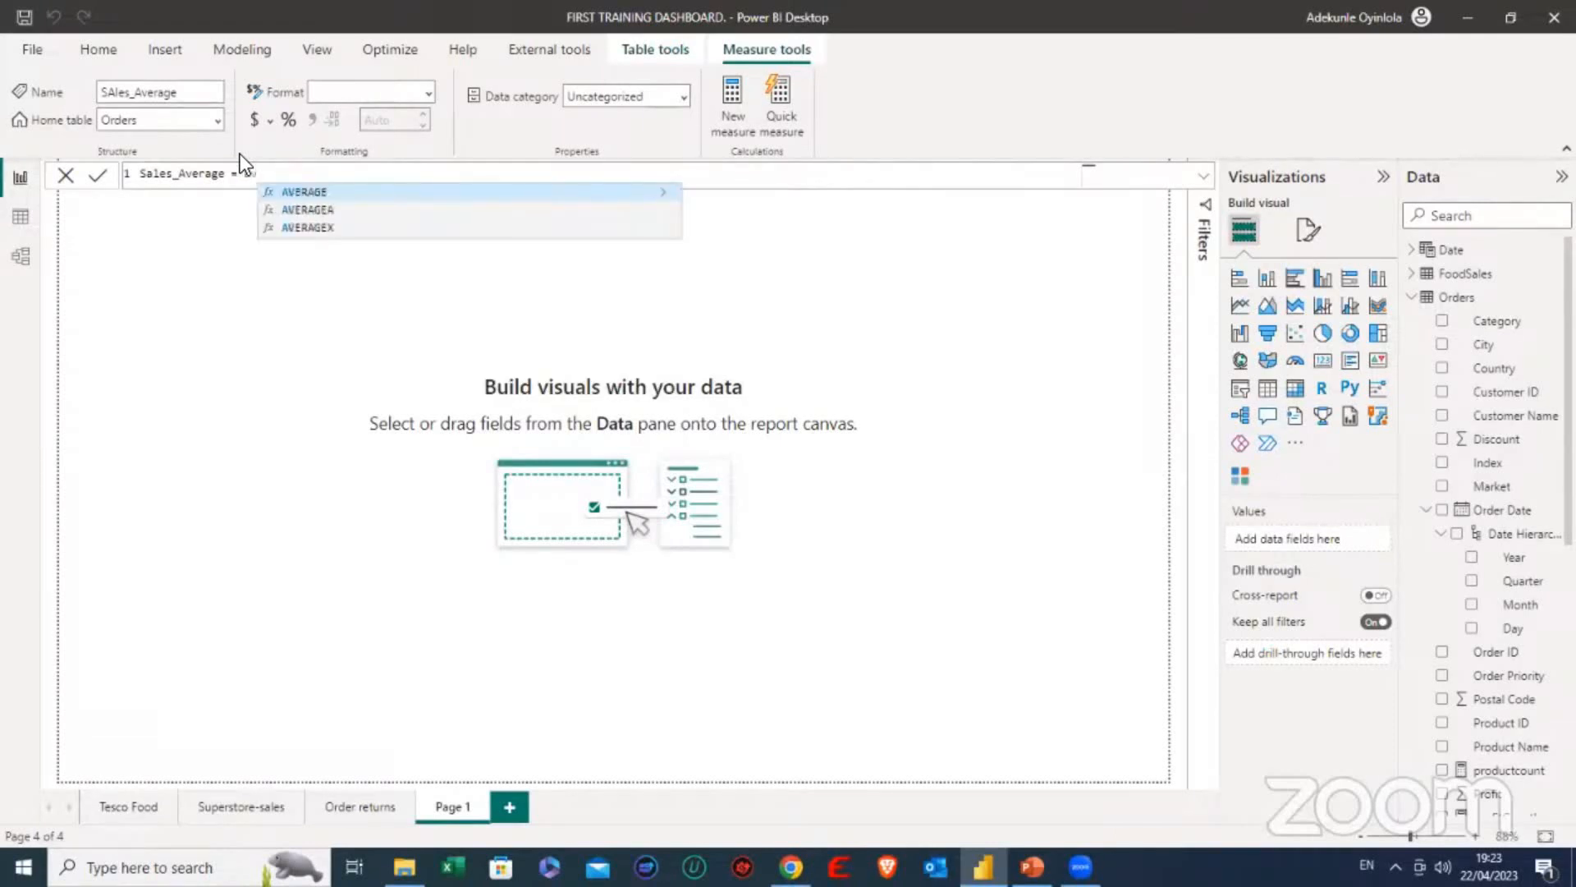
# - Define the Sales_Average measure with the formula AVERAGE(Orders[Sales]) and commit it
pyautogui.click(382, 194)
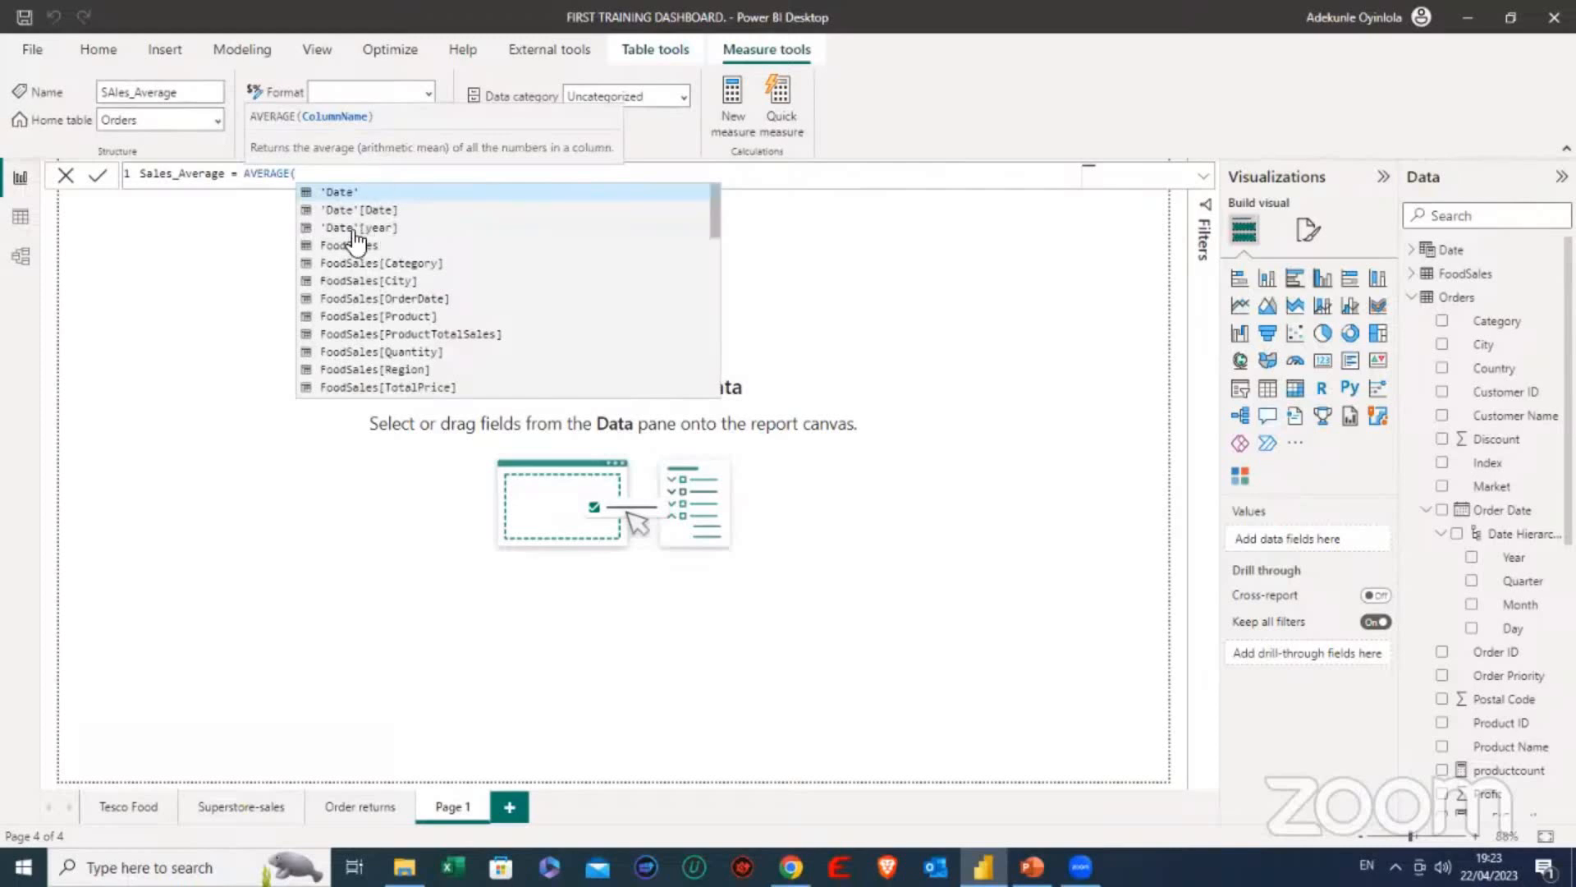
pyautogui.scroll(-1, 357, 254)
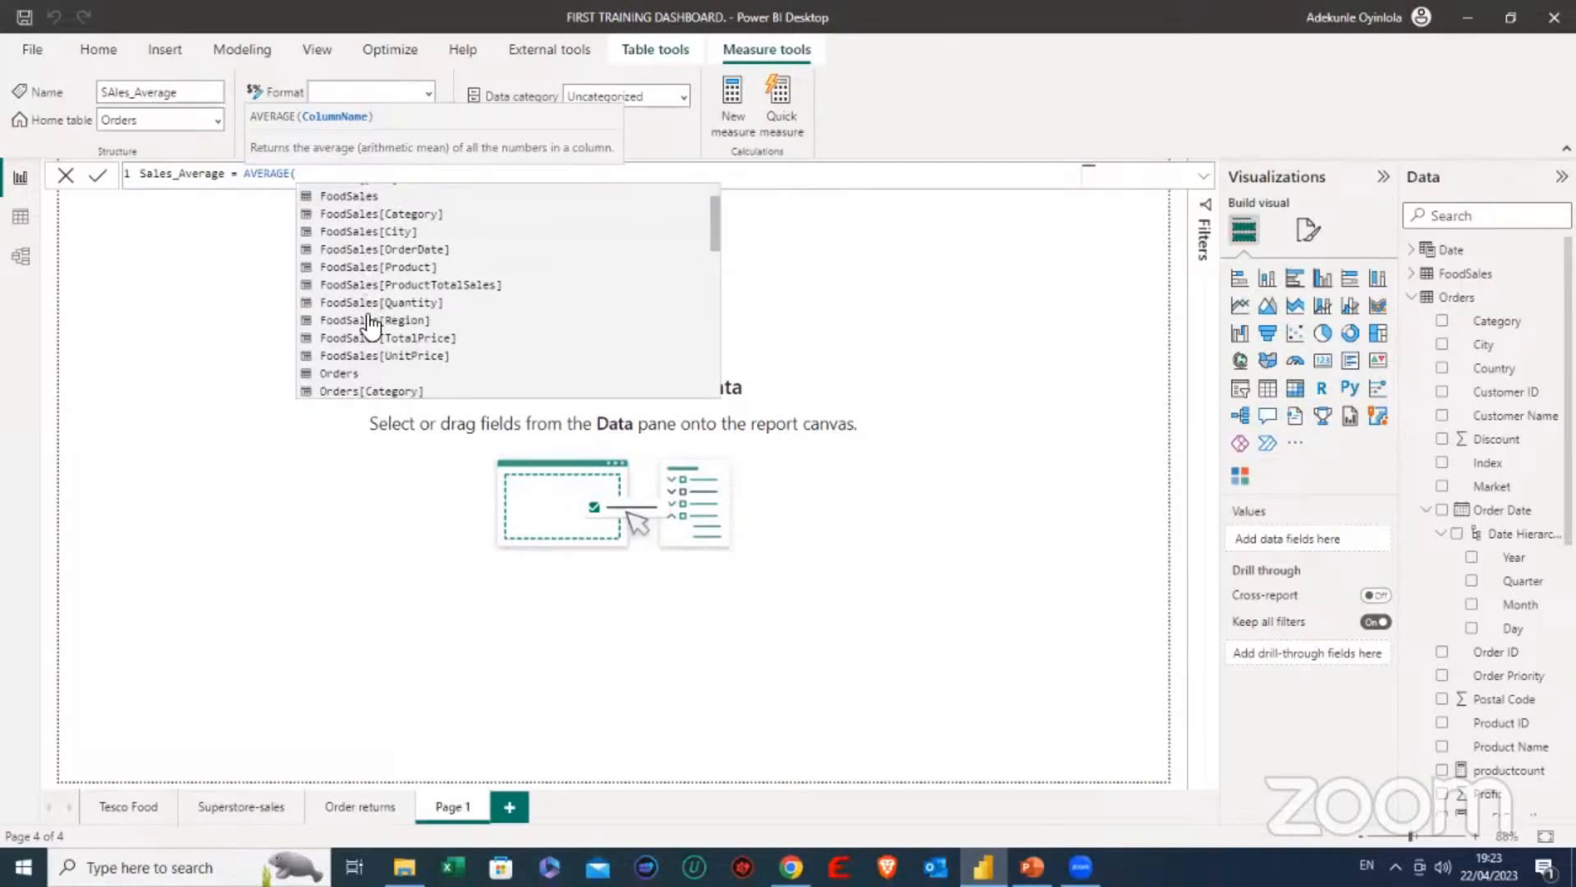
pyautogui.scroll(-1, 371, 325)
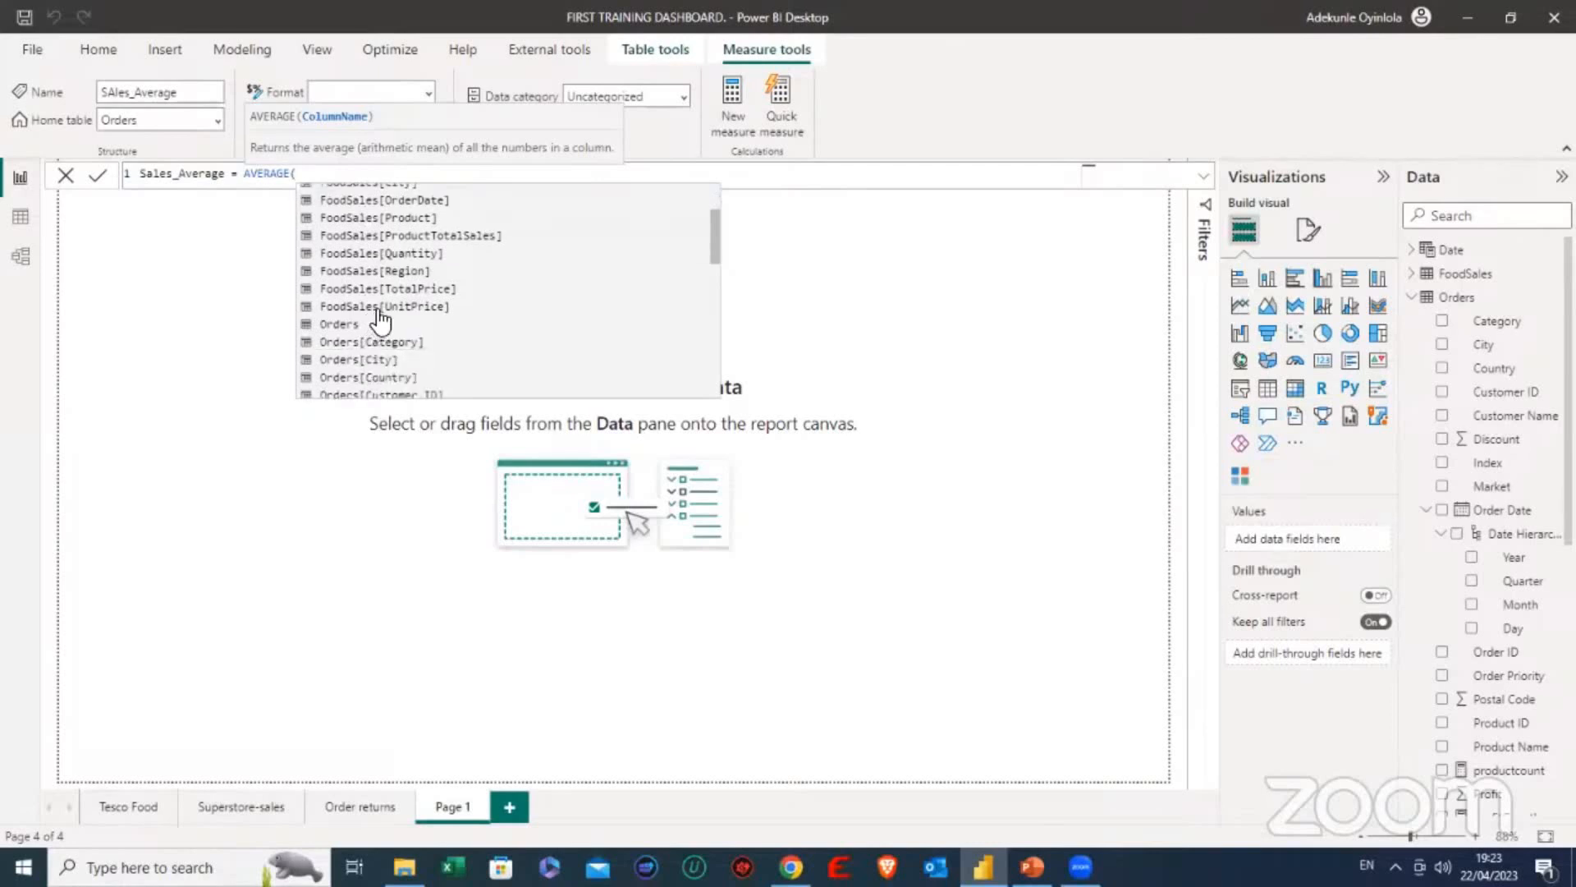
pyautogui.scroll(-1, 377, 320)
pyautogui.scroll(-1, 377, 320)
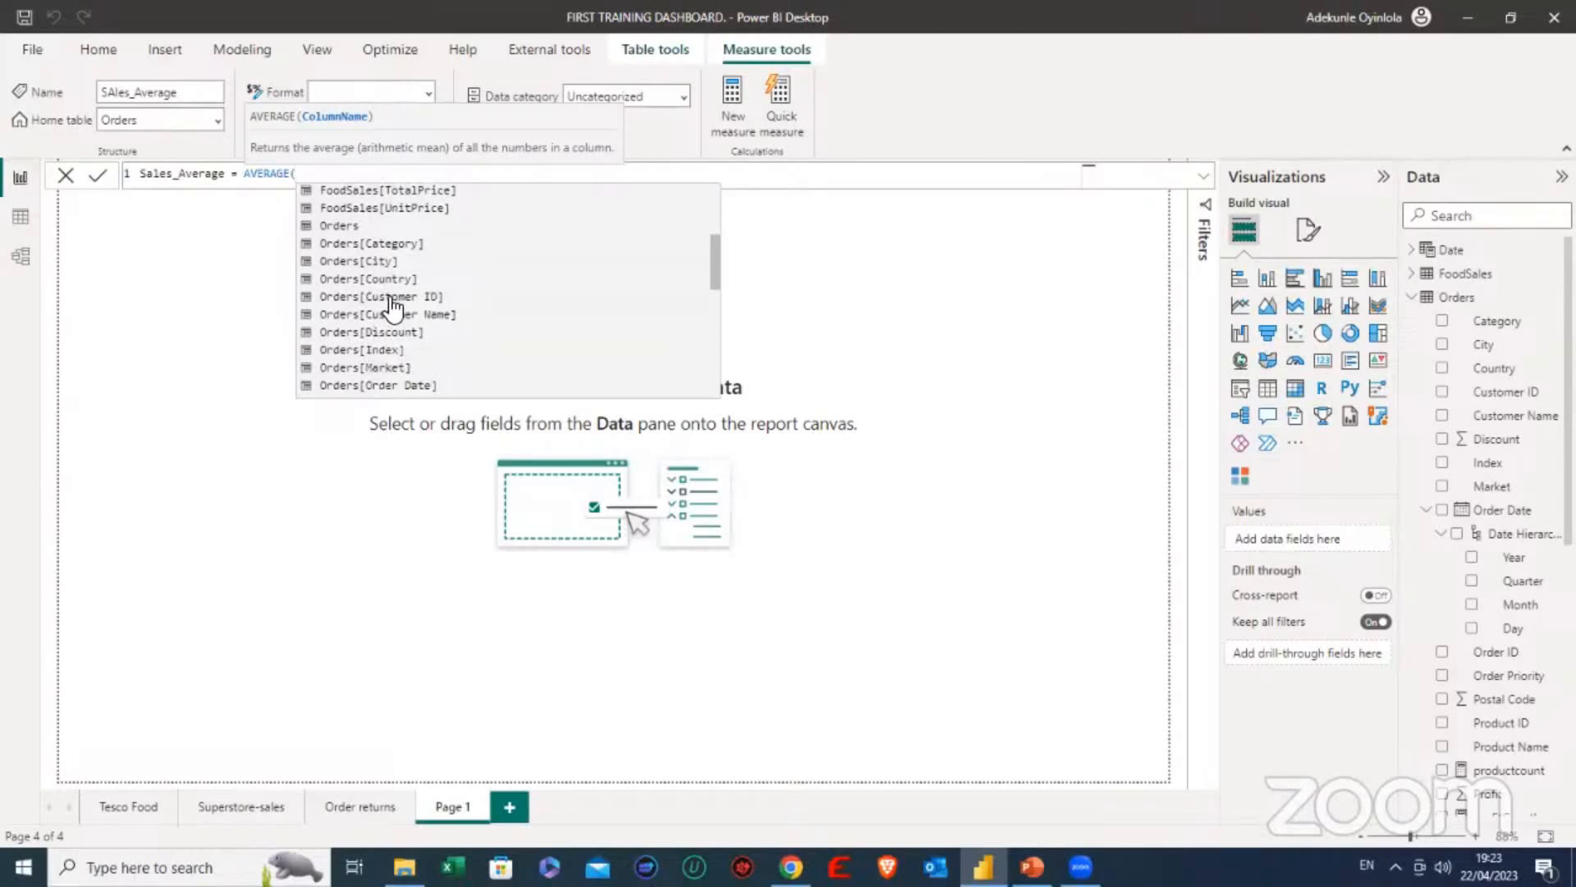
pyautogui.write('sales')
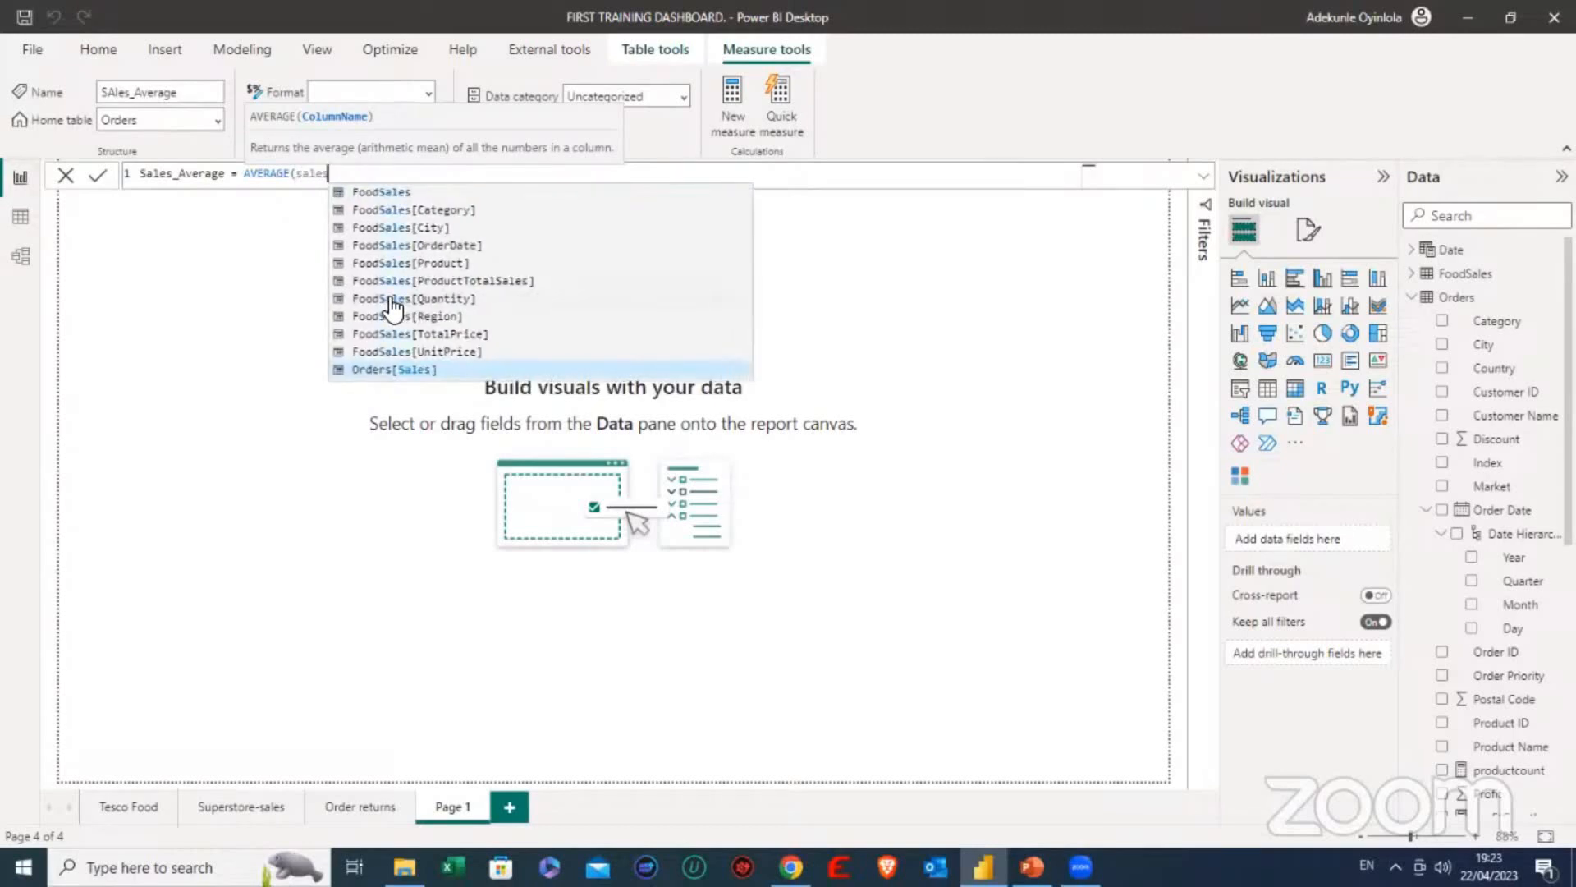
pyautogui.click(410, 371)
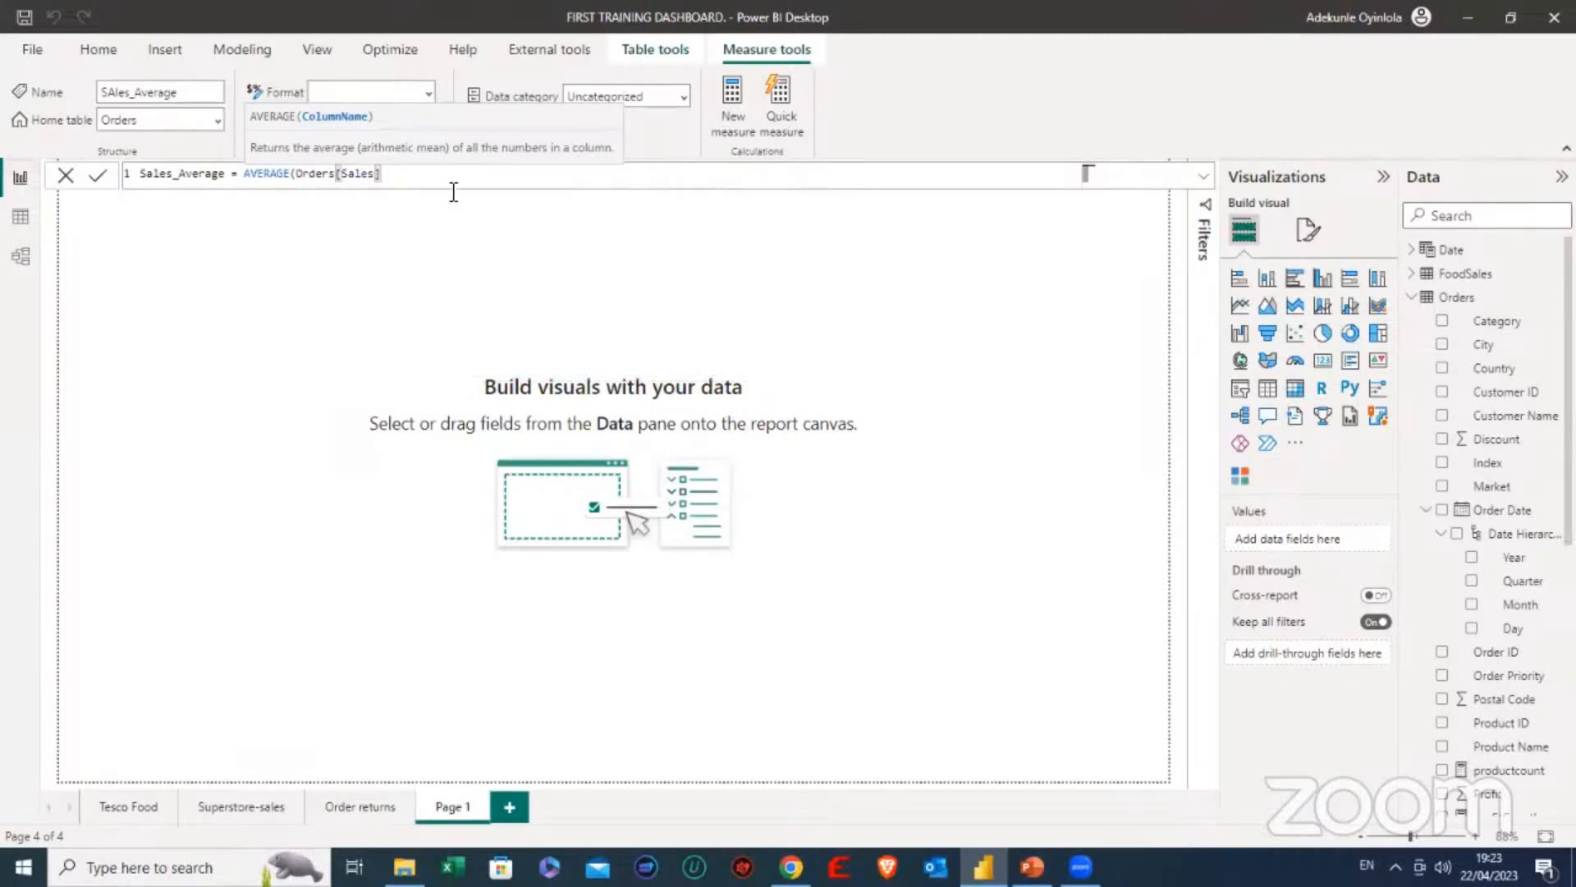
pyautogui.write(')')
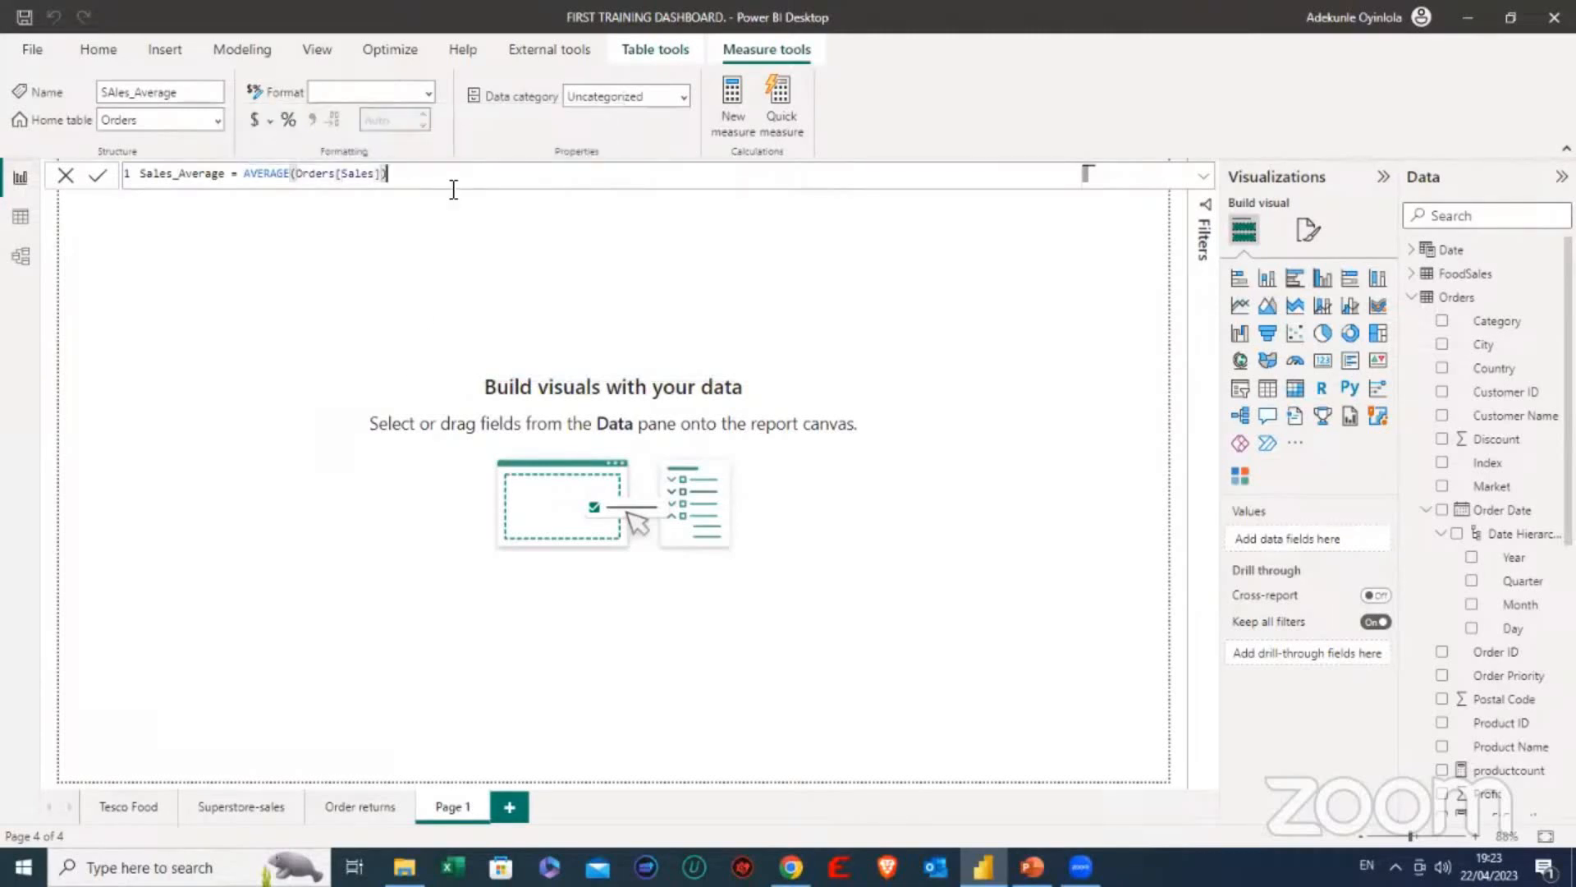
pyautogui.press('Return')
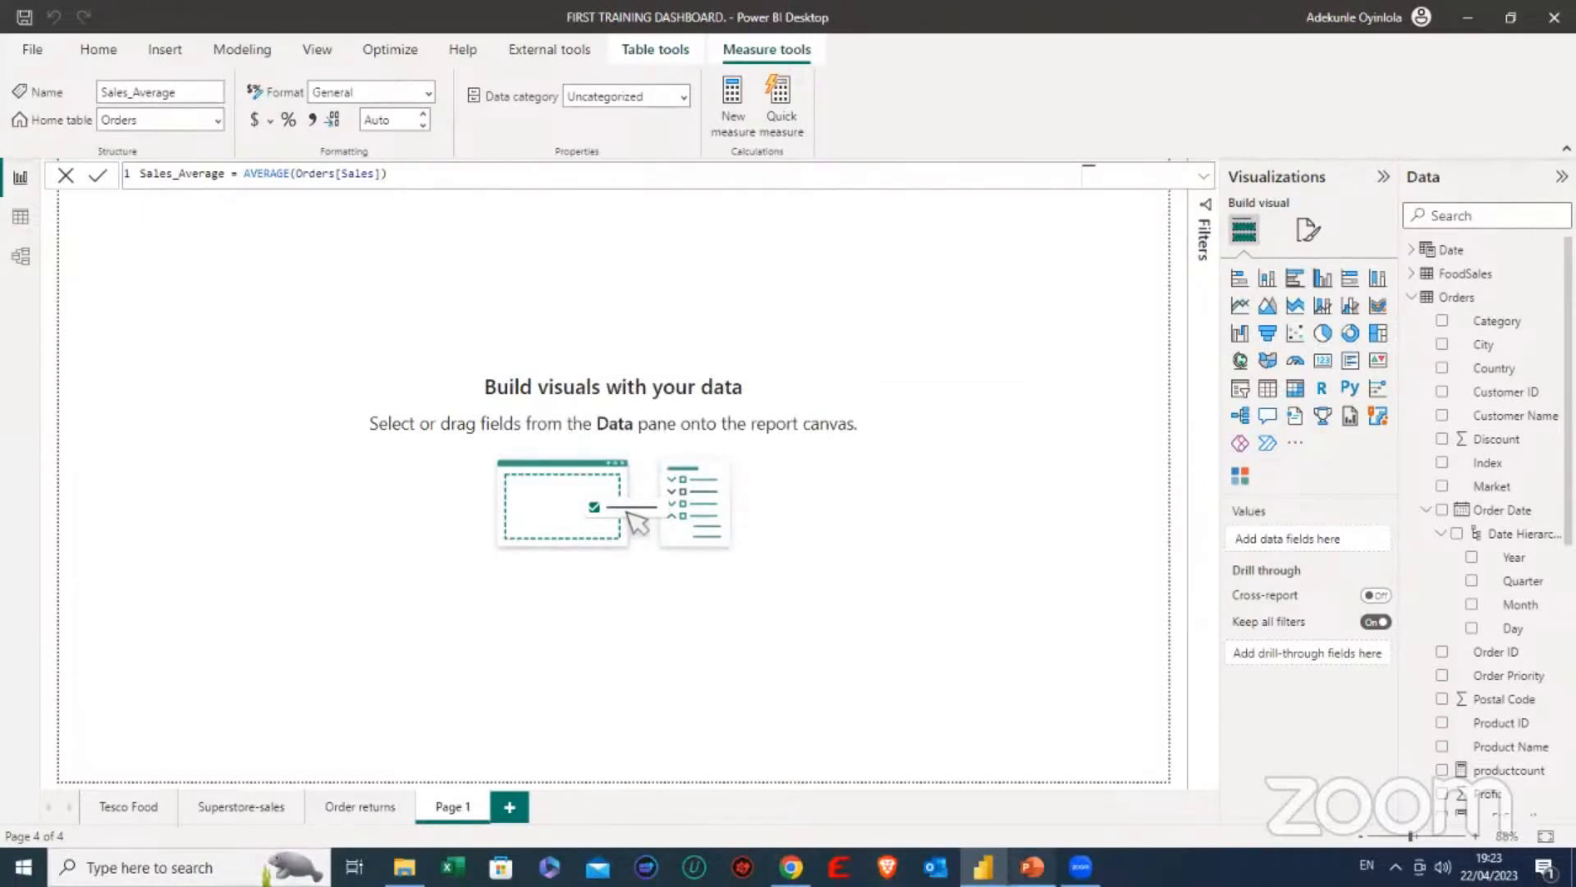
# - Check the class contents slide in PowerPoint, return to Power BI and show the Order returns page without the formula bar
pyautogui.click(1032, 867)
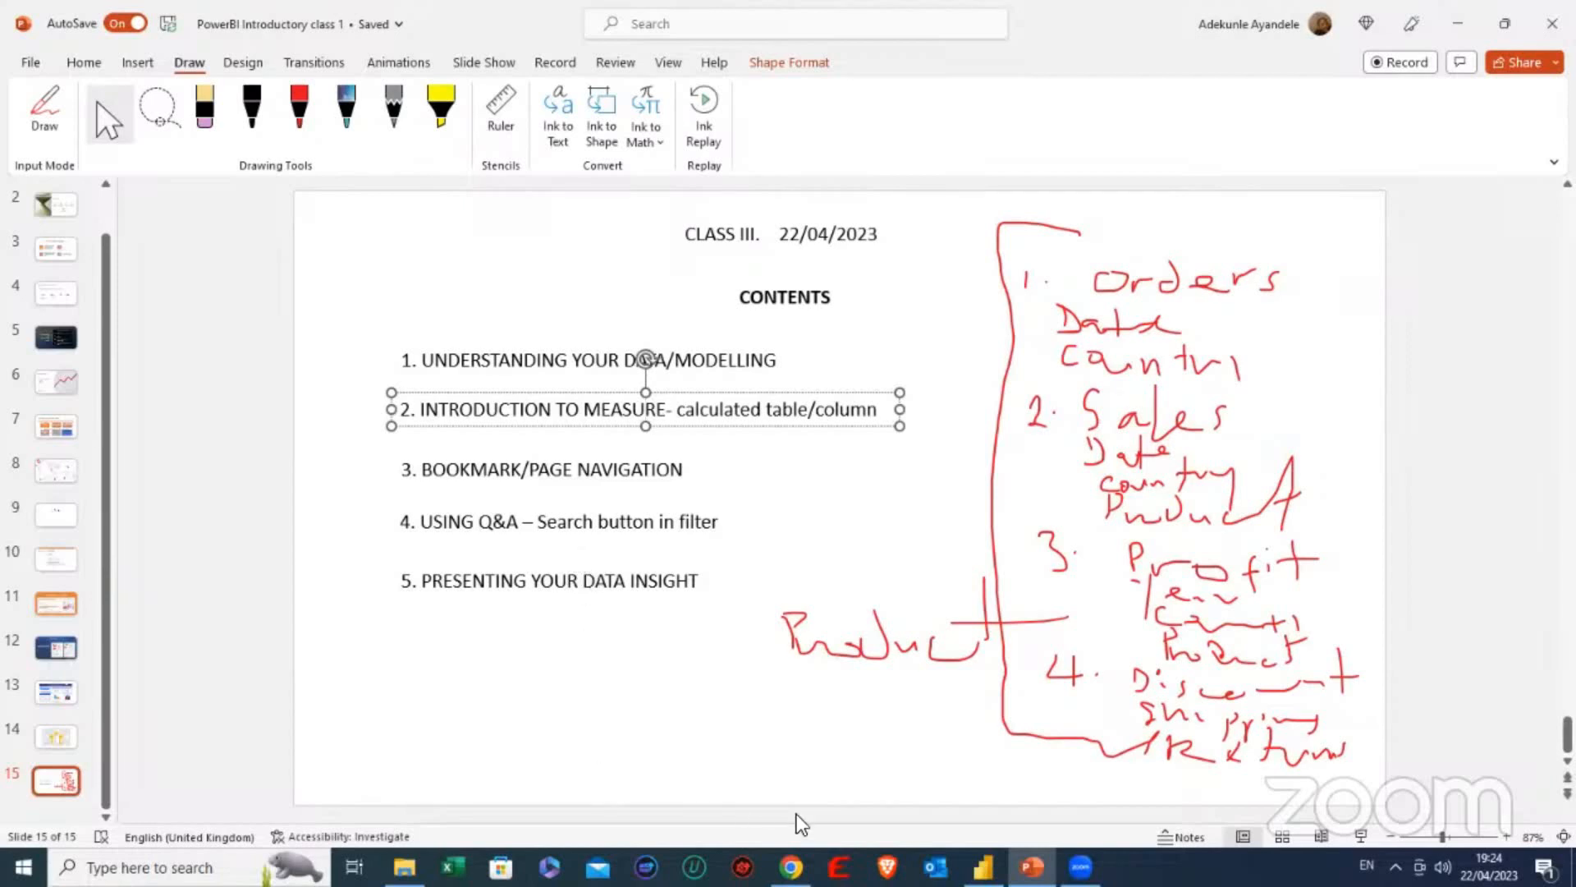
pyautogui.click(984, 867)
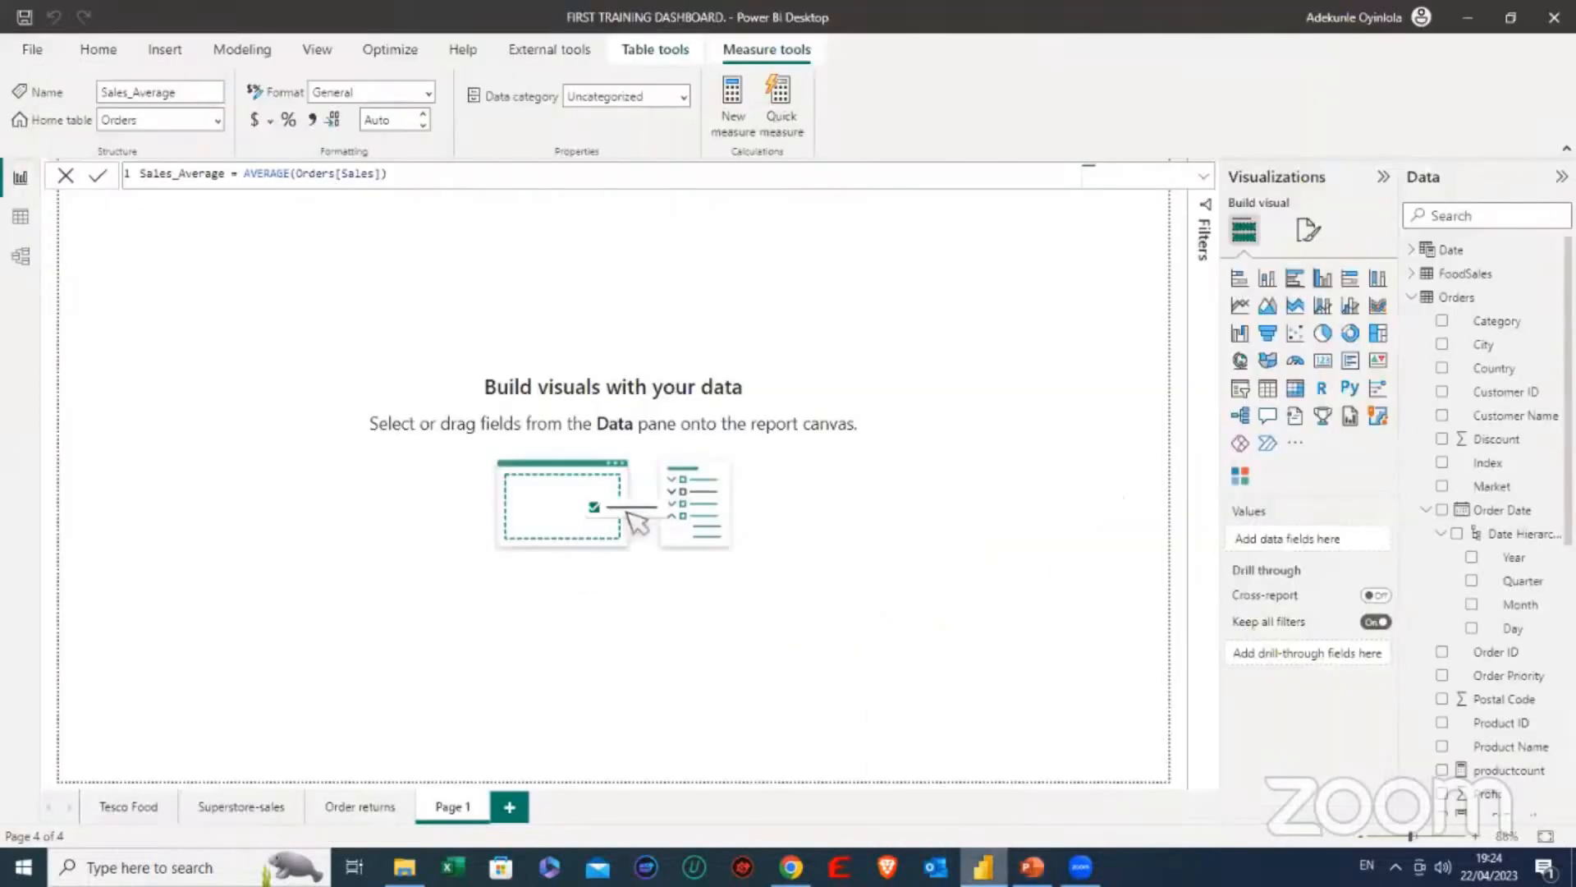
pyautogui.click(347, 806)
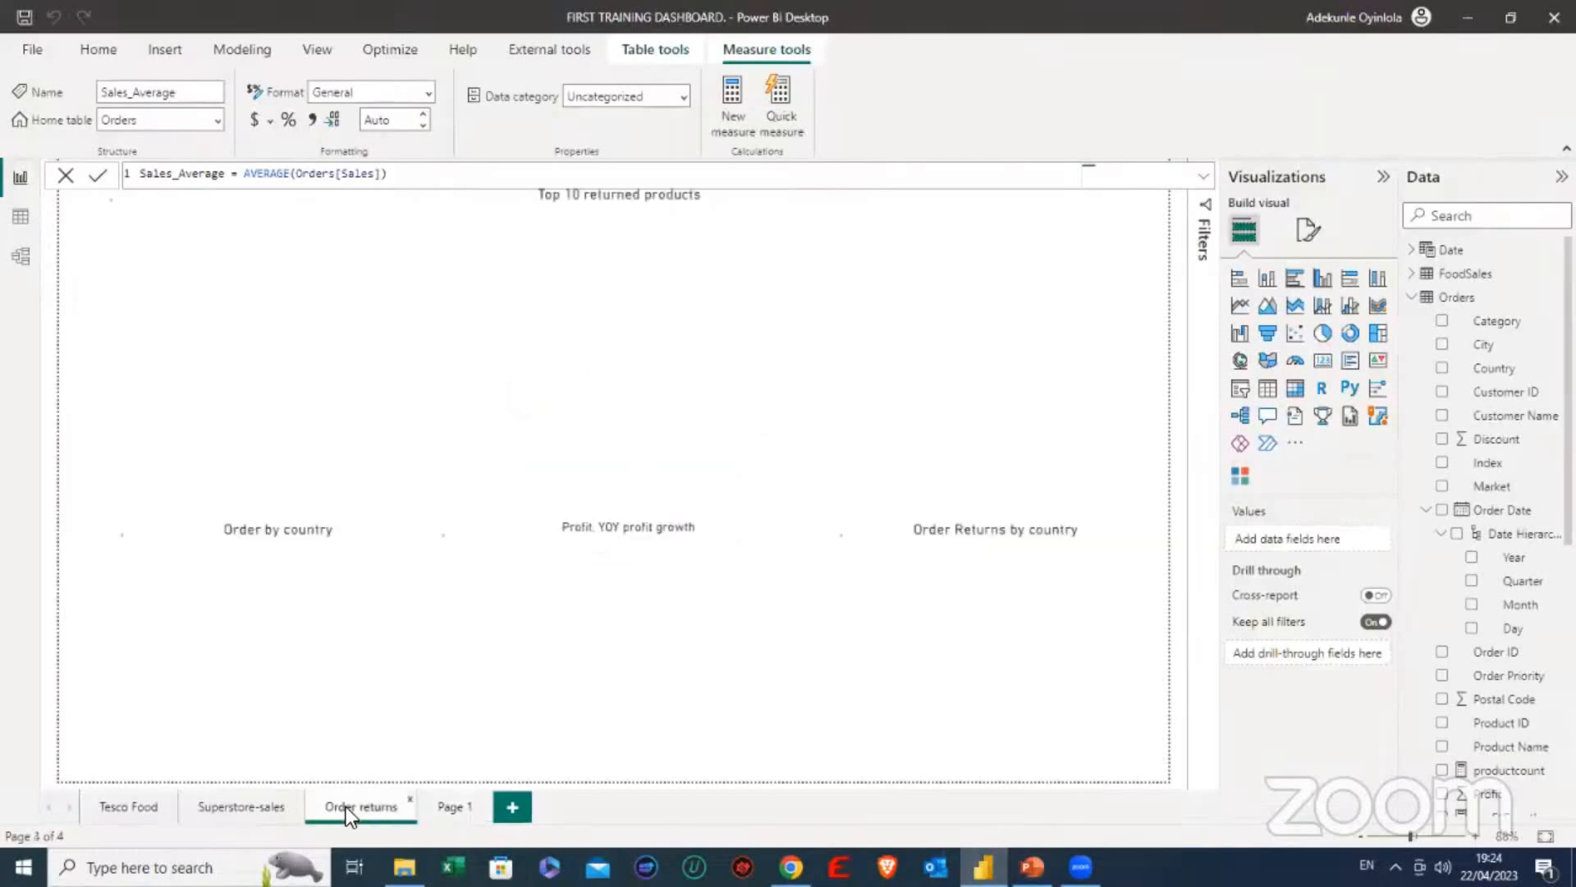
pyautogui.click(65, 175)
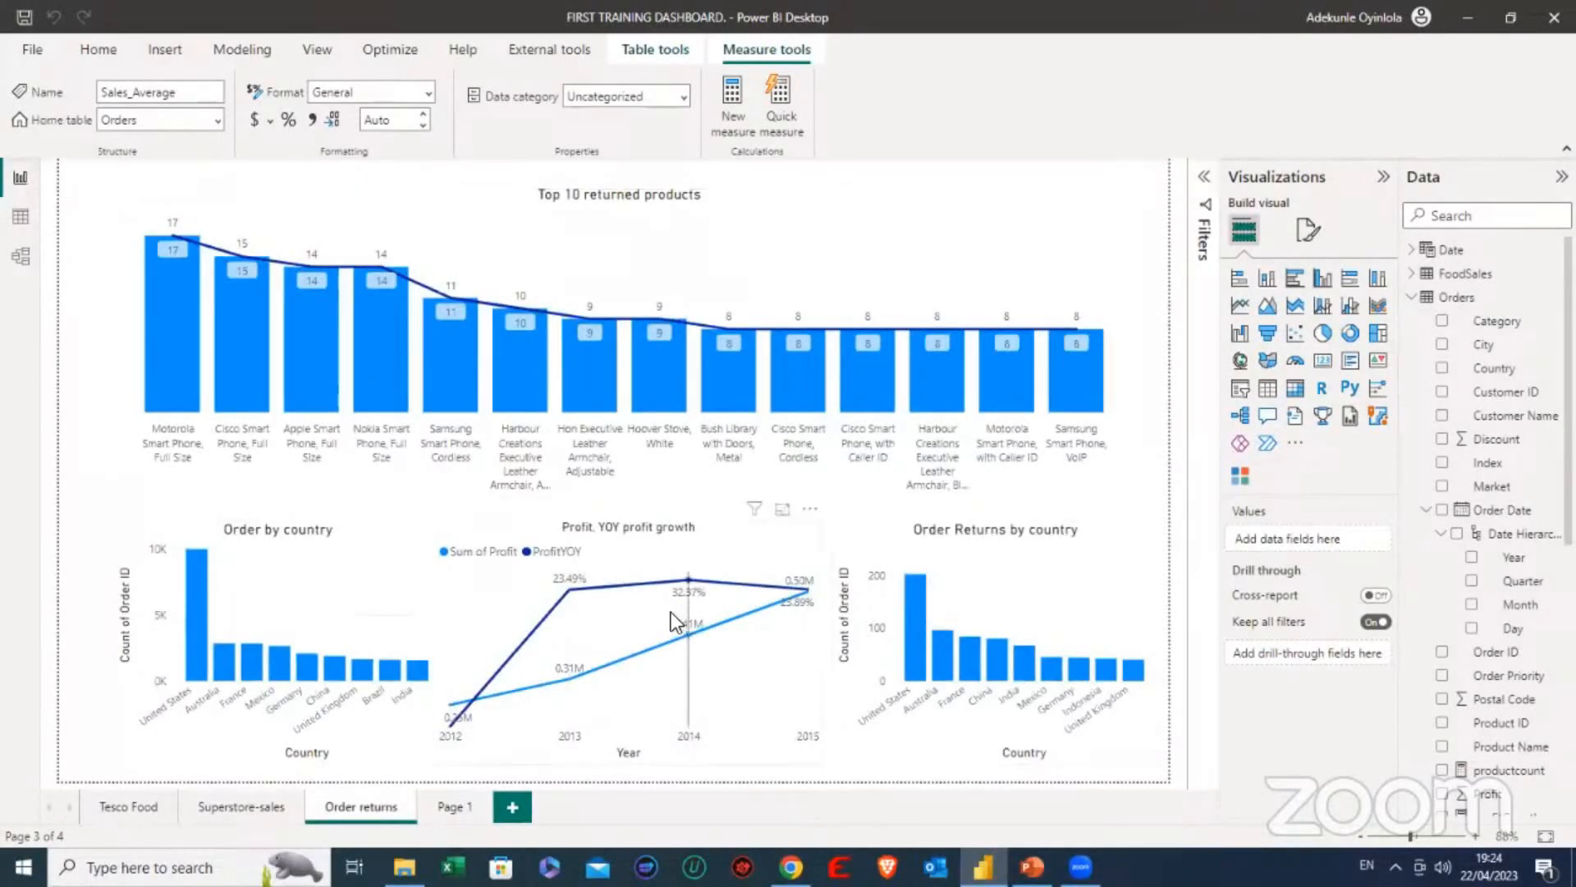
# - Select the Profit, YOY profit growth chart and inspect the formula of the TotalProfit measure in the Orders table
pyautogui.click(744, 555)
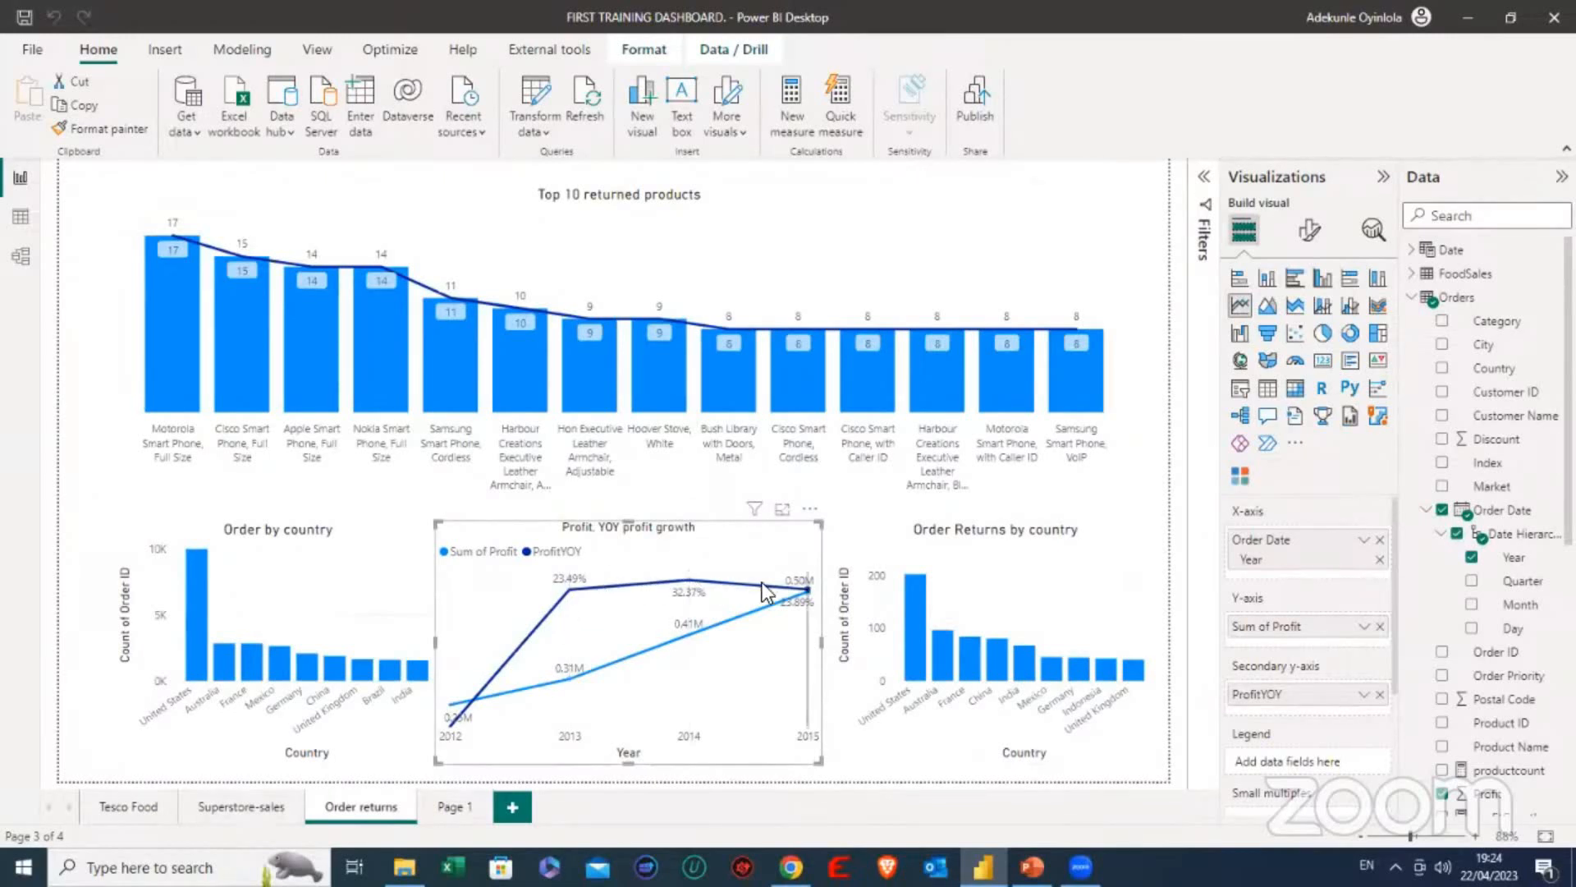
pyautogui.moveTo(764, 591)
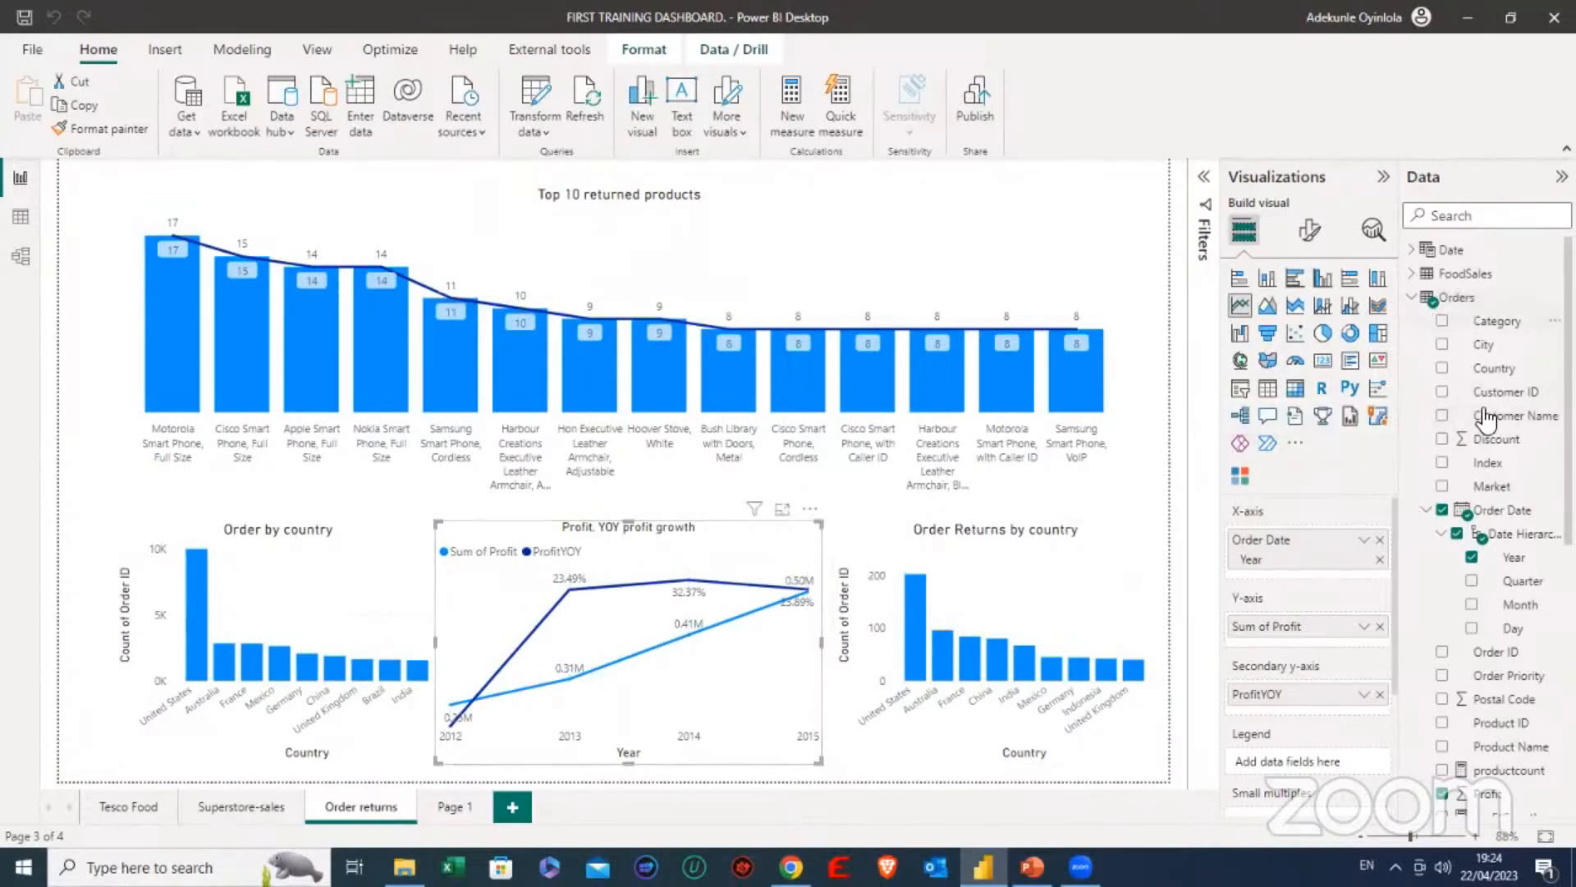
pyautogui.scroll(-3, 1499, 590)
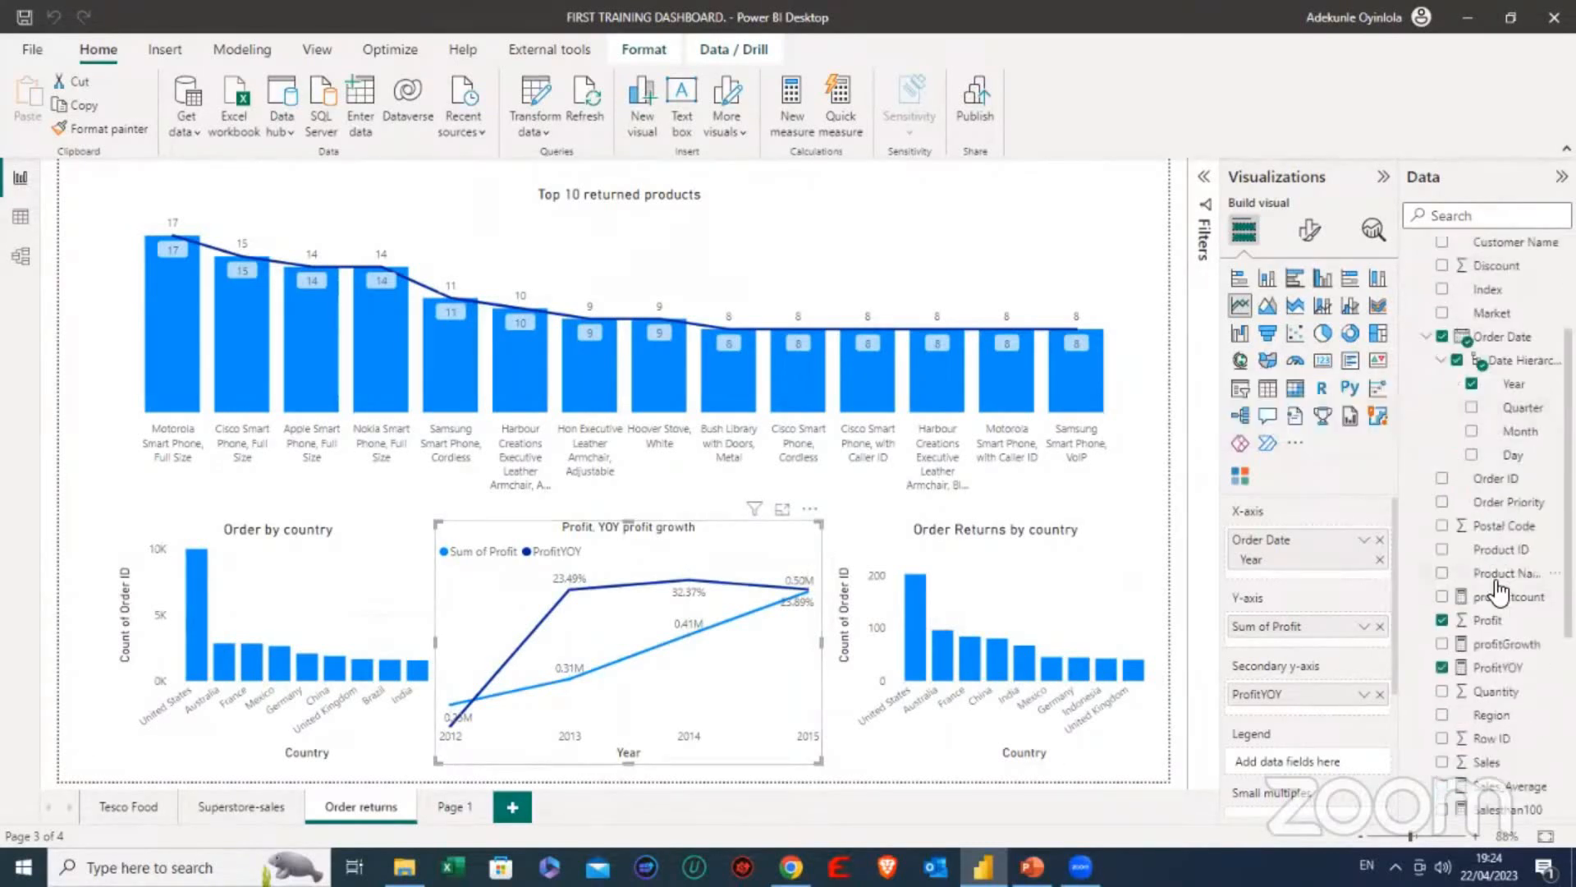
pyautogui.scroll(-2, 1496, 590)
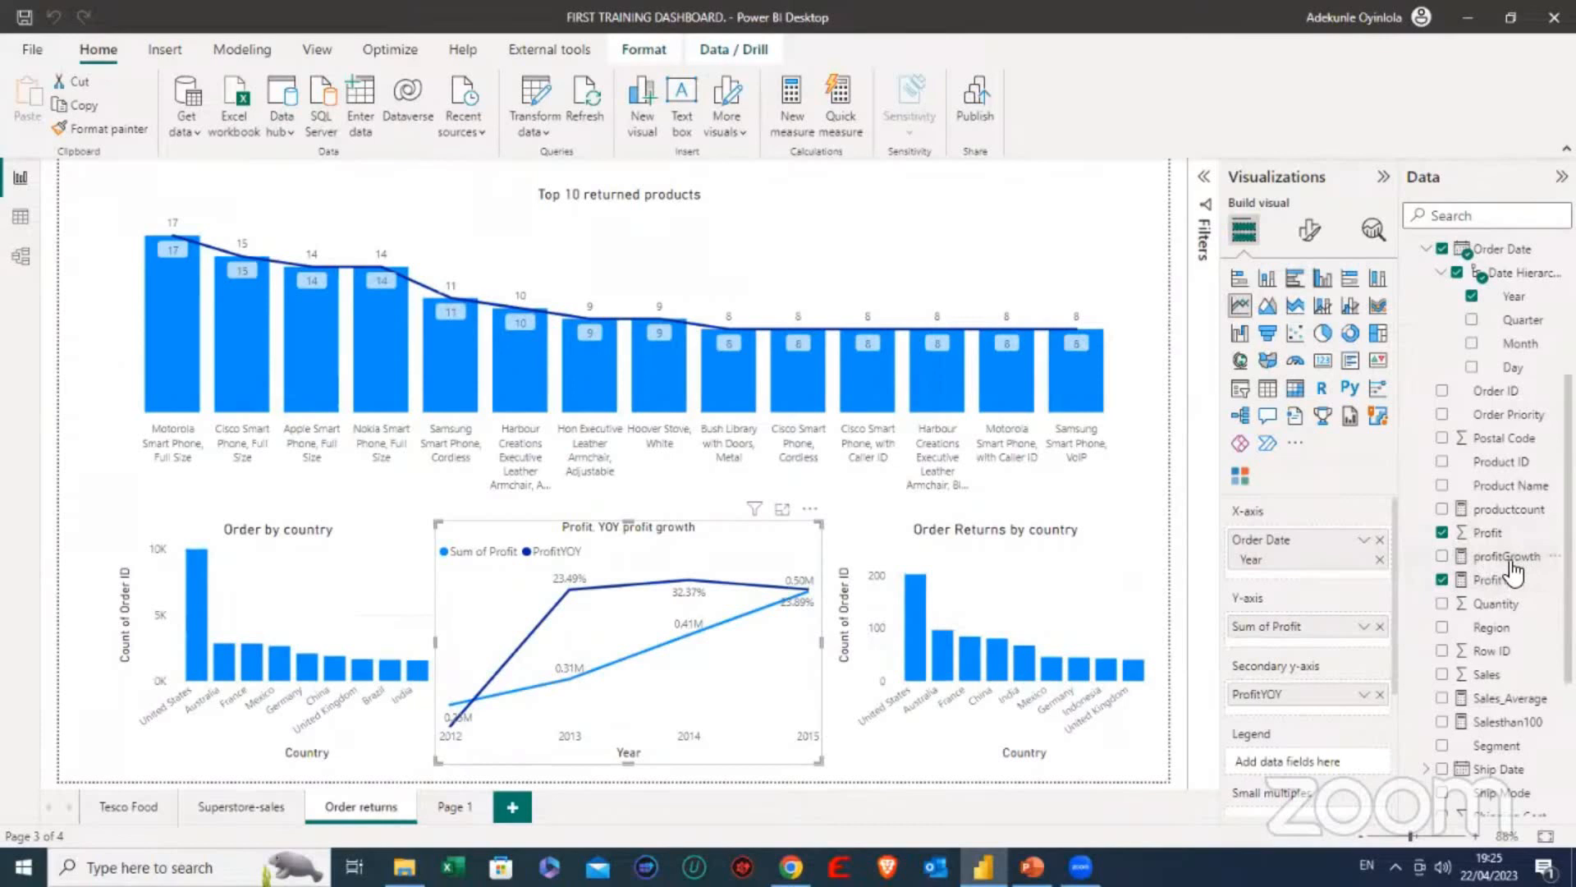
pyautogui.scroll(-3, 1510, 579)
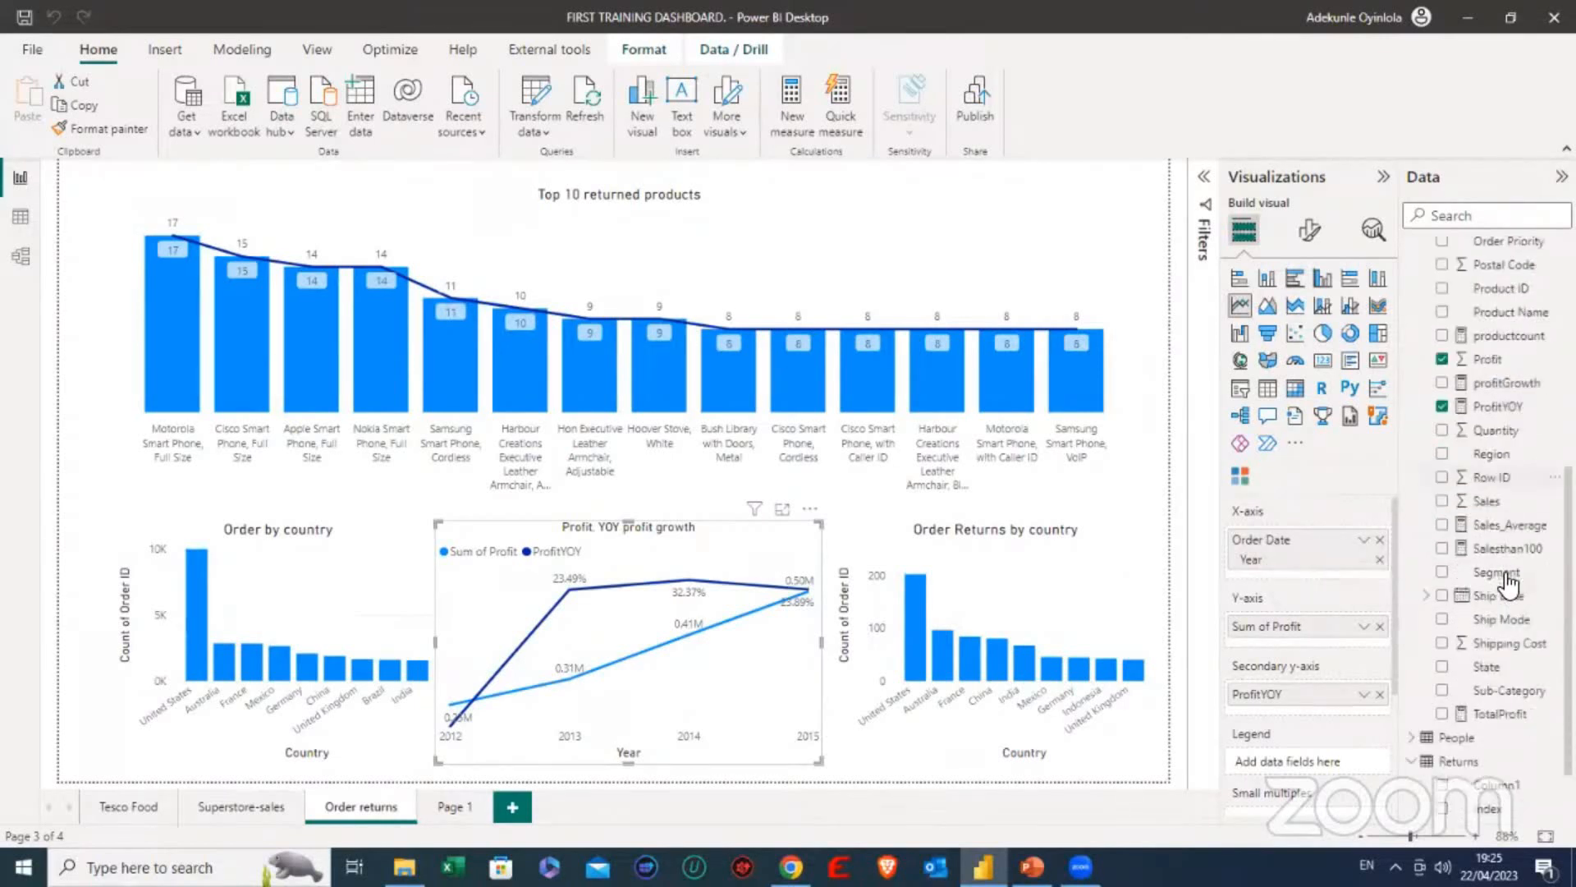
pyautogui.scroll(-1, 1508, 583)
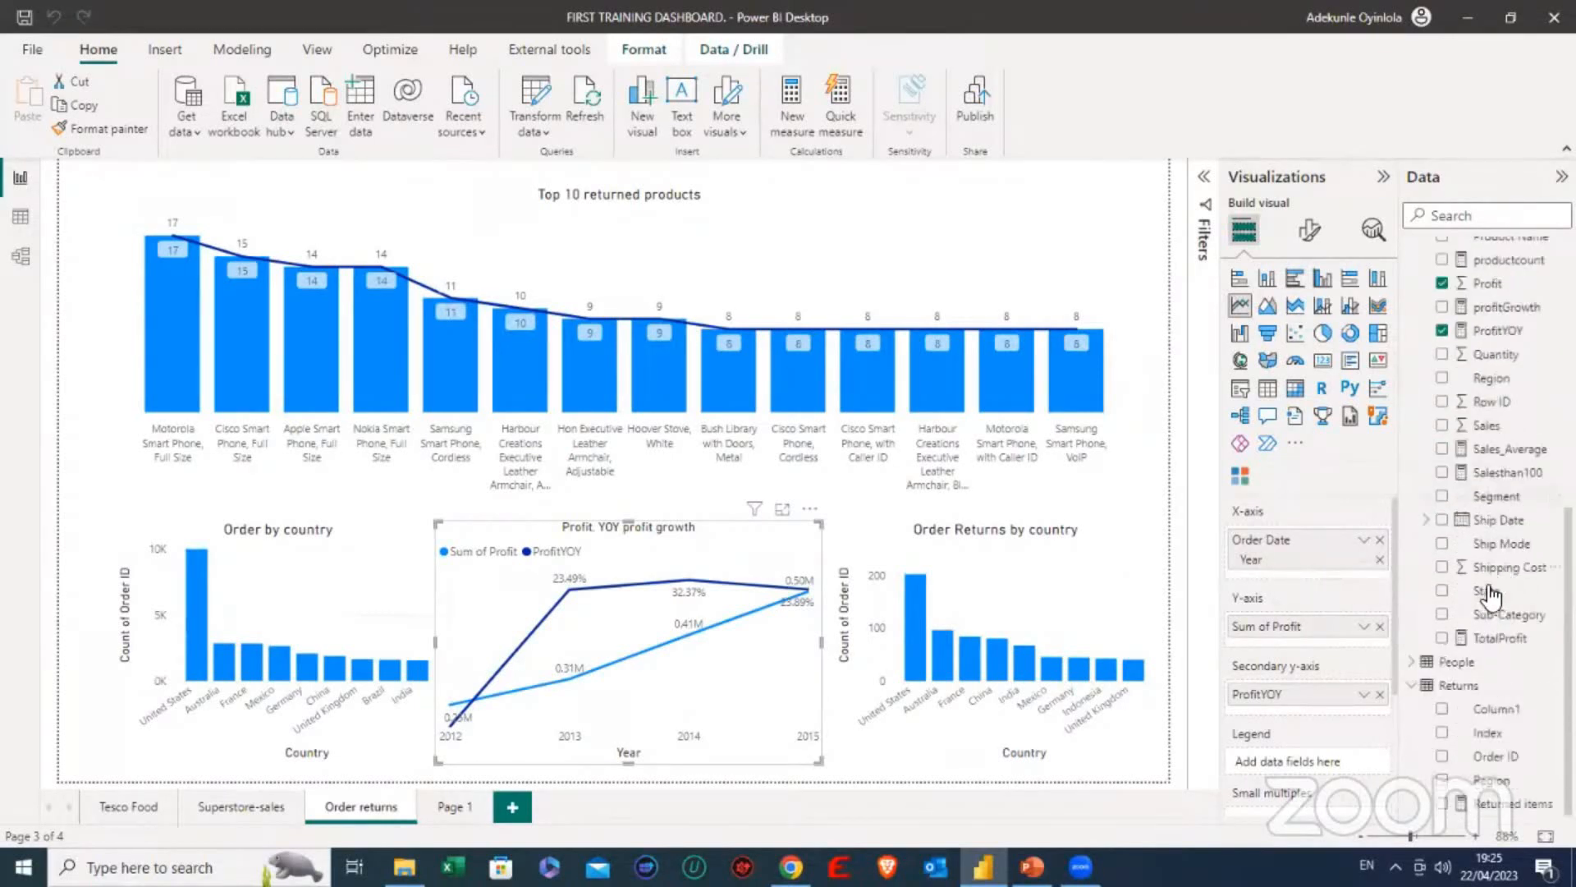
pyautogui.click(1494, 639)
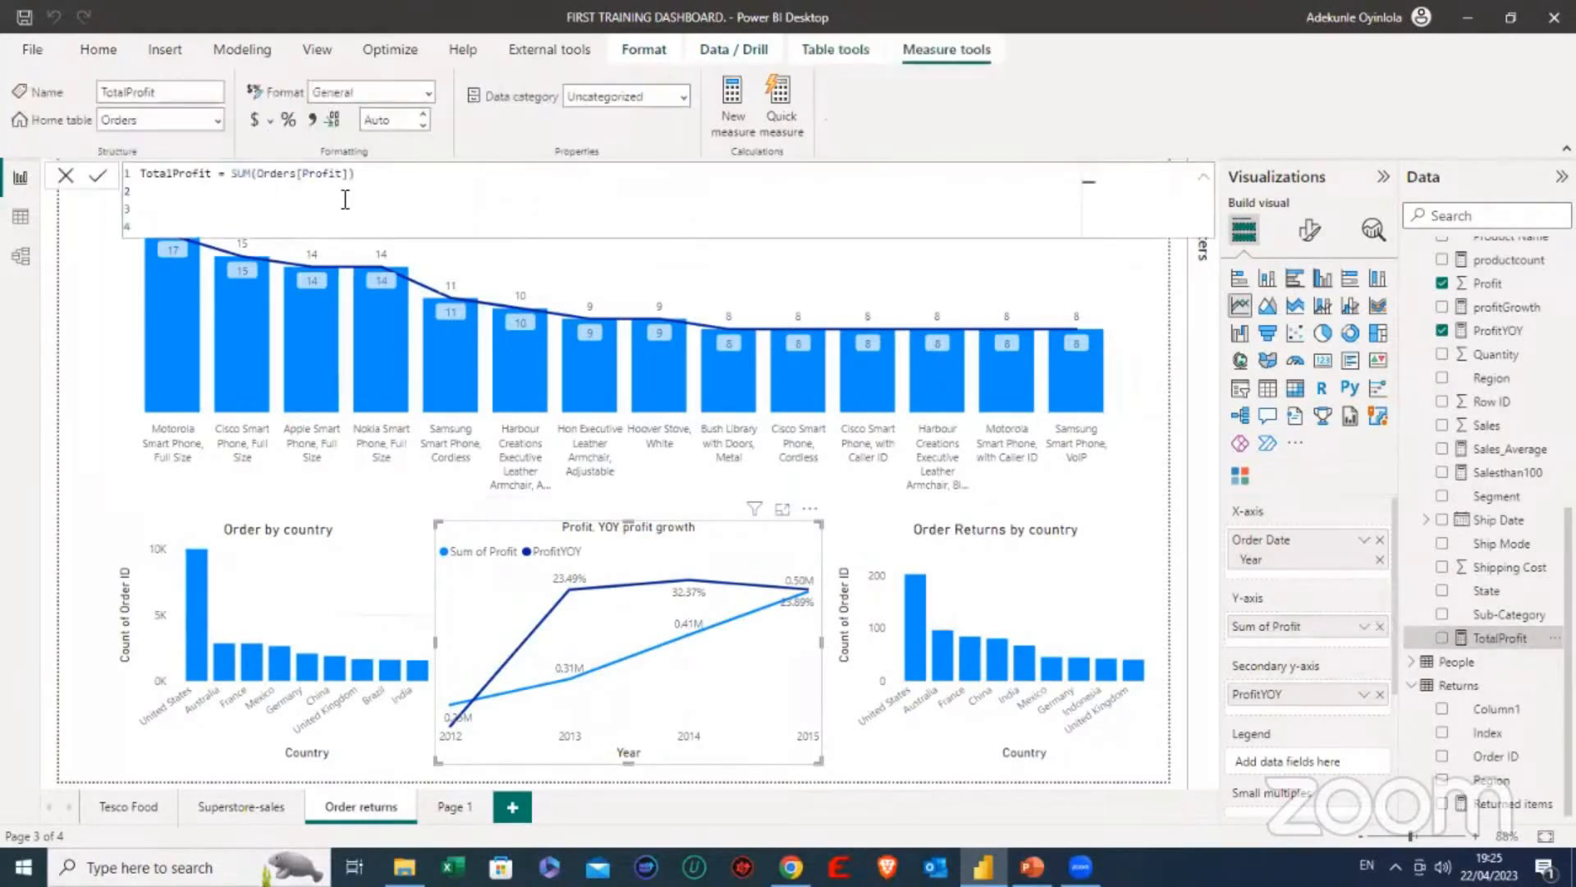
pyautogui.click(65, 176)
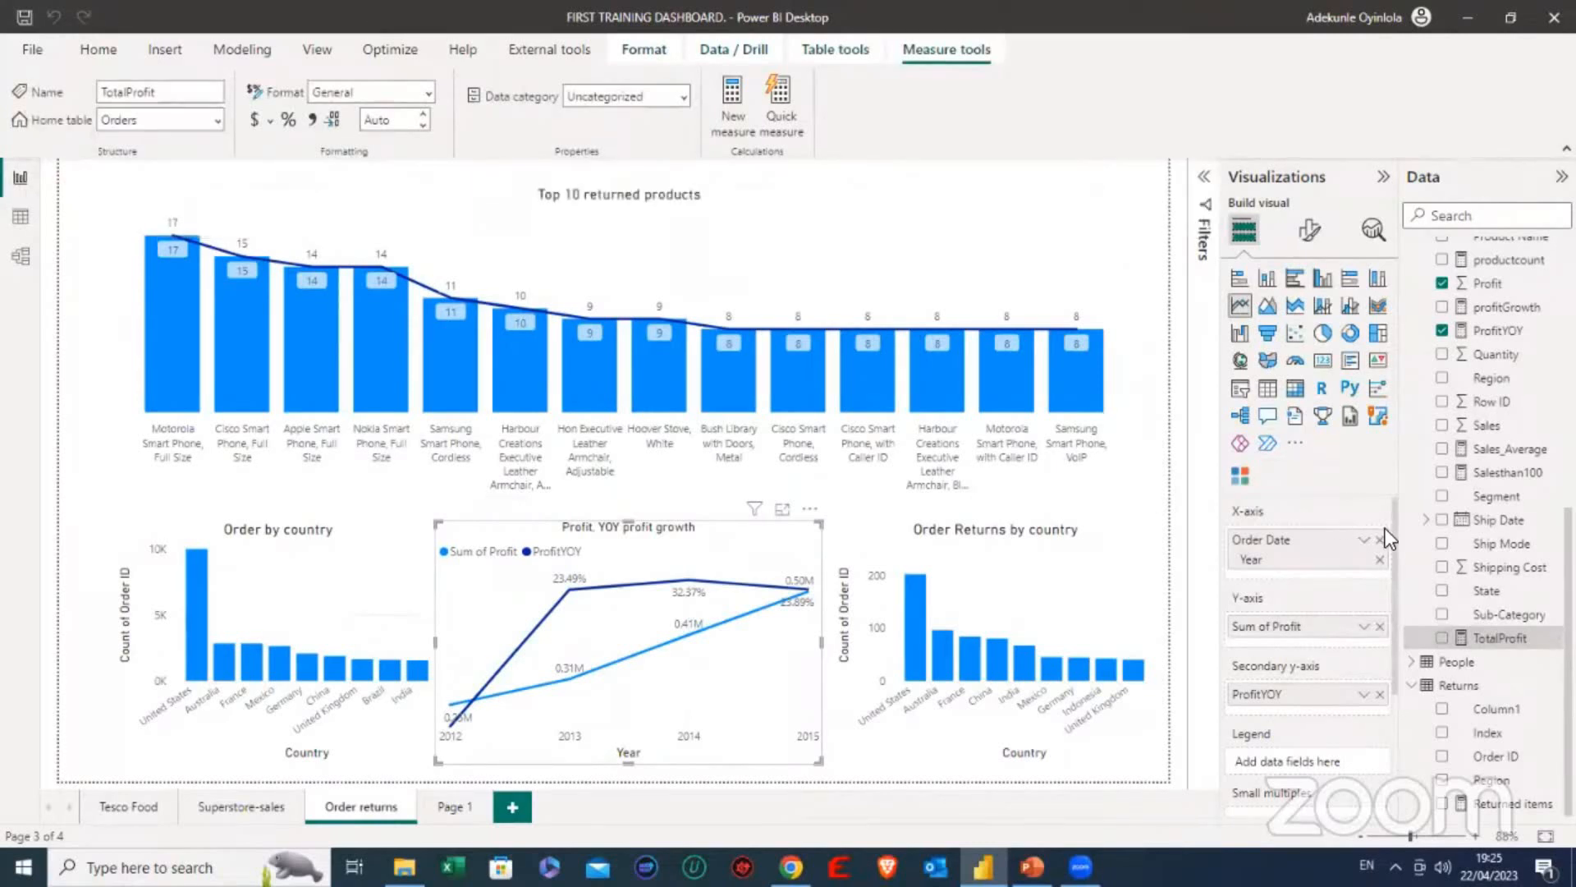
# - Inspect the formula of the profitGrowth measure in the Orders table and close the formula bar without editing
pyautogui.scroll(2, 1494, 559)
pyautogui.scroll(2, 1505, 550)
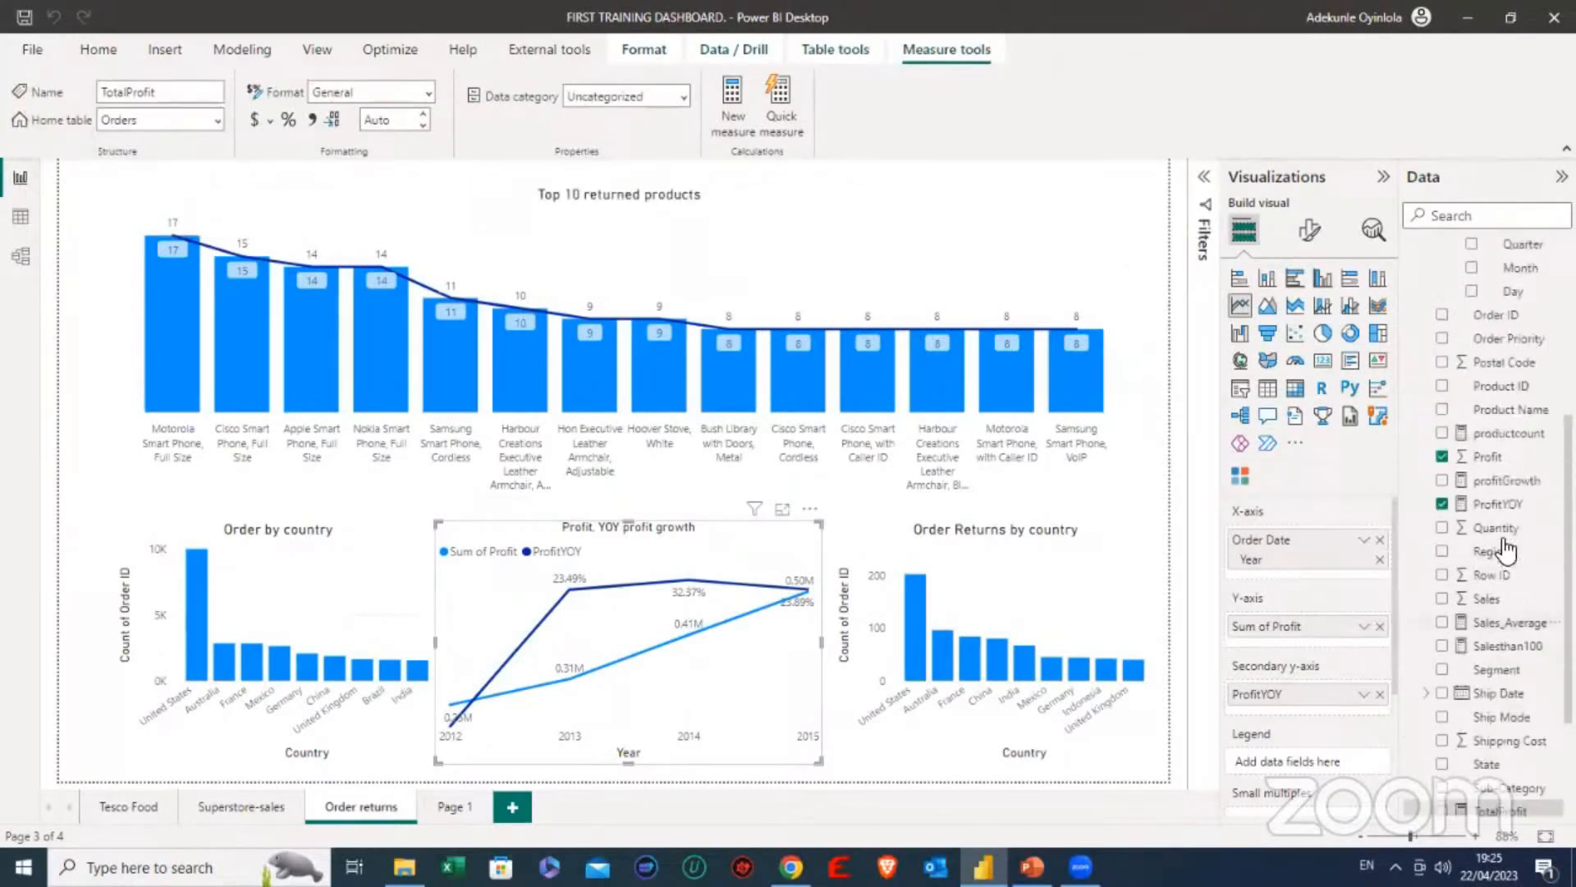
pyautogui.click(1501, 486)
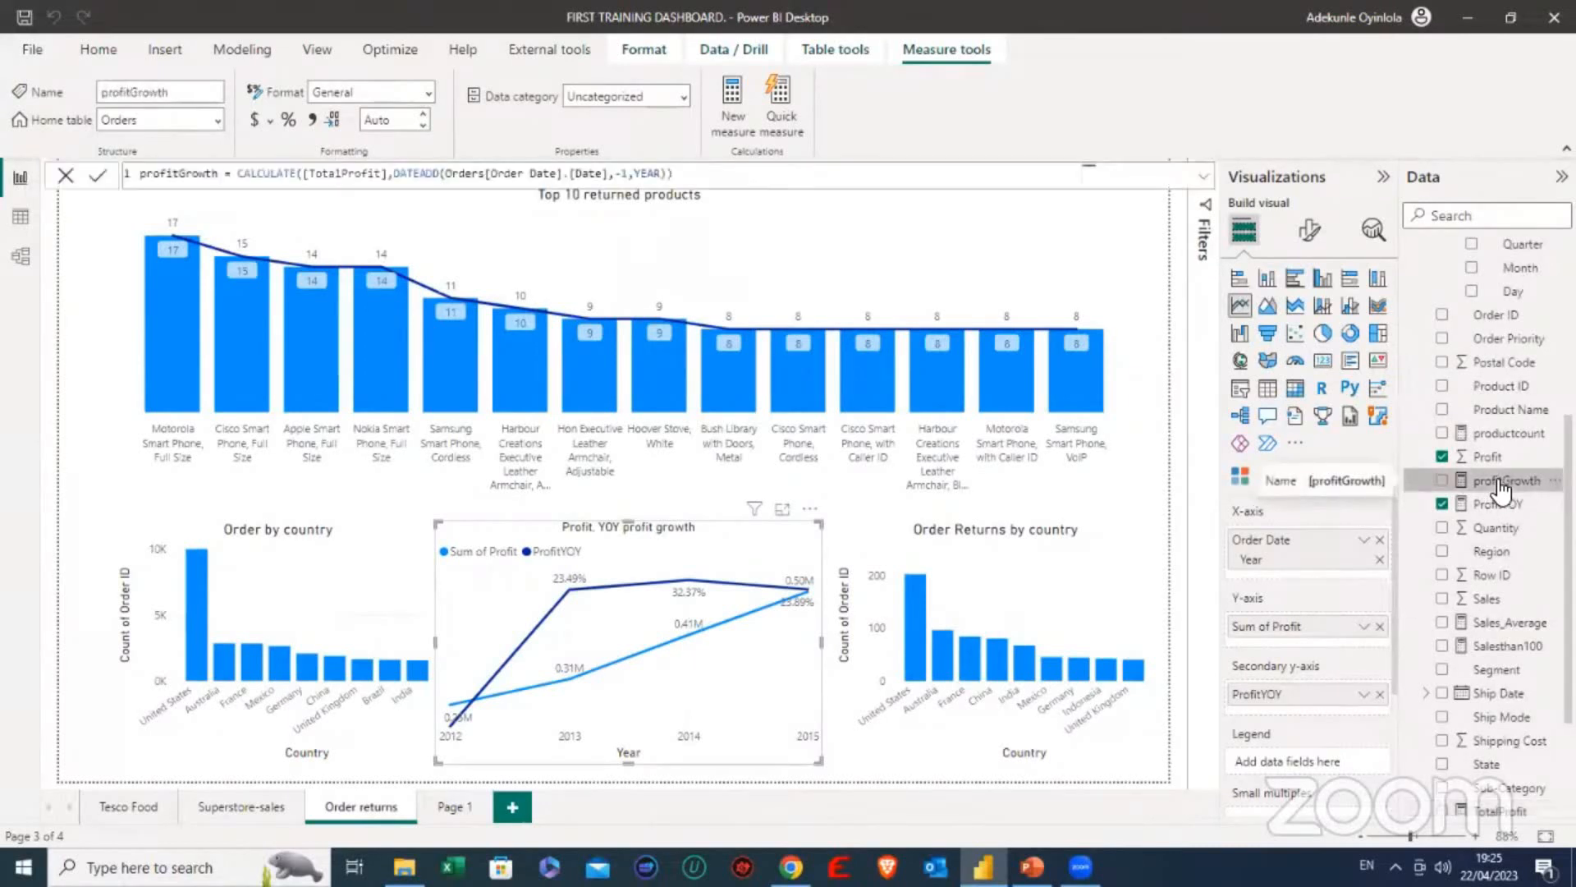
pyautogui.click(62, 180)
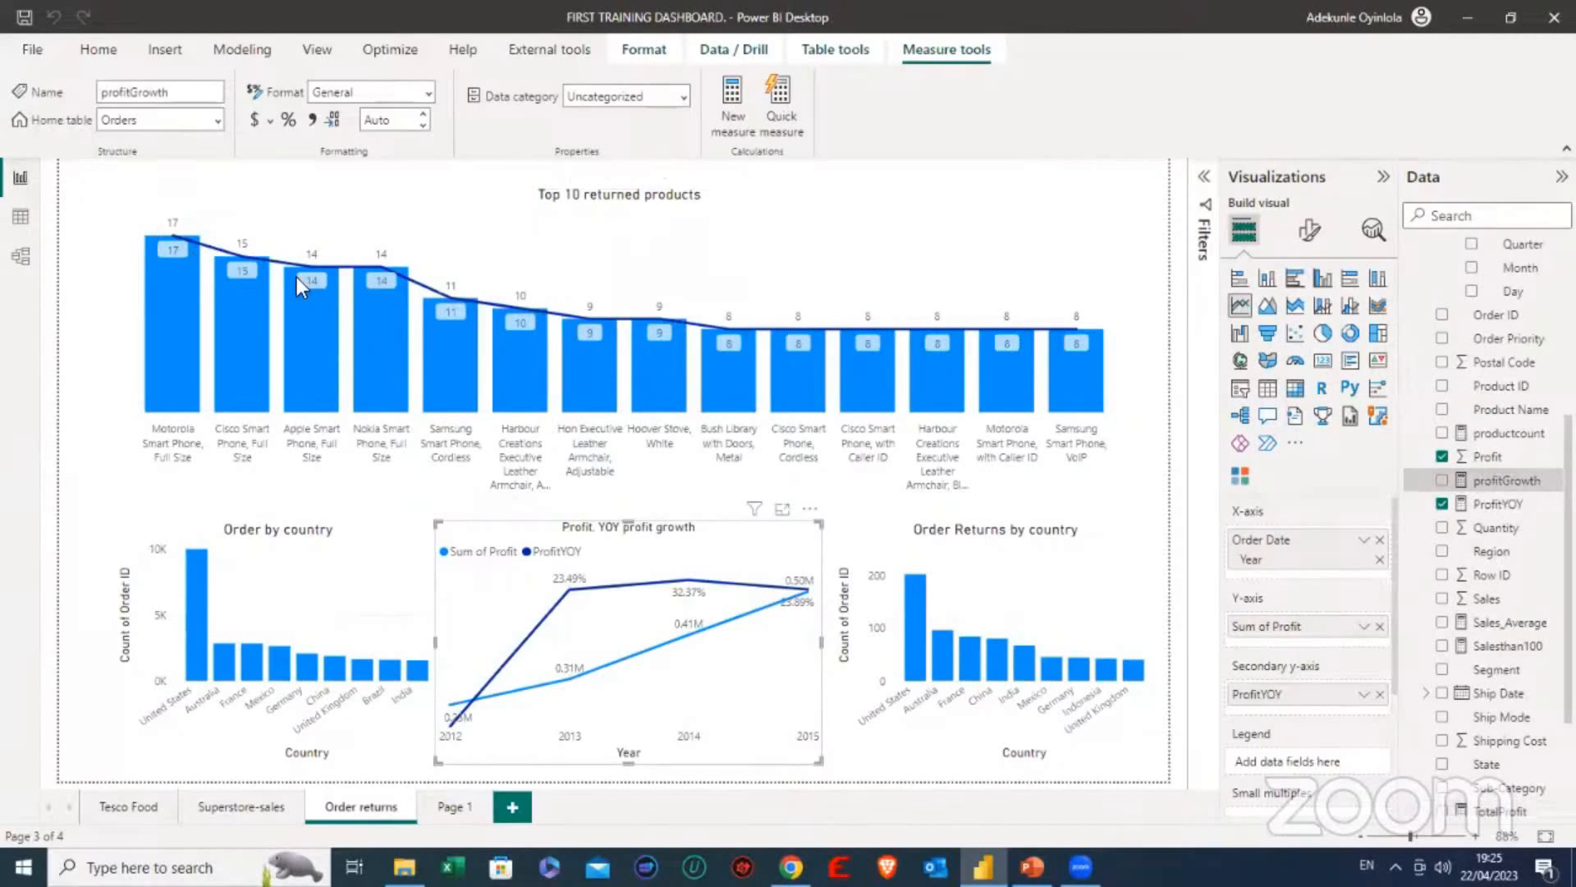
# - Examine the formula of the ProfitYOY measure, including its CALCULATE part, and leave it without editing
pyautogui.click(1486, 504)
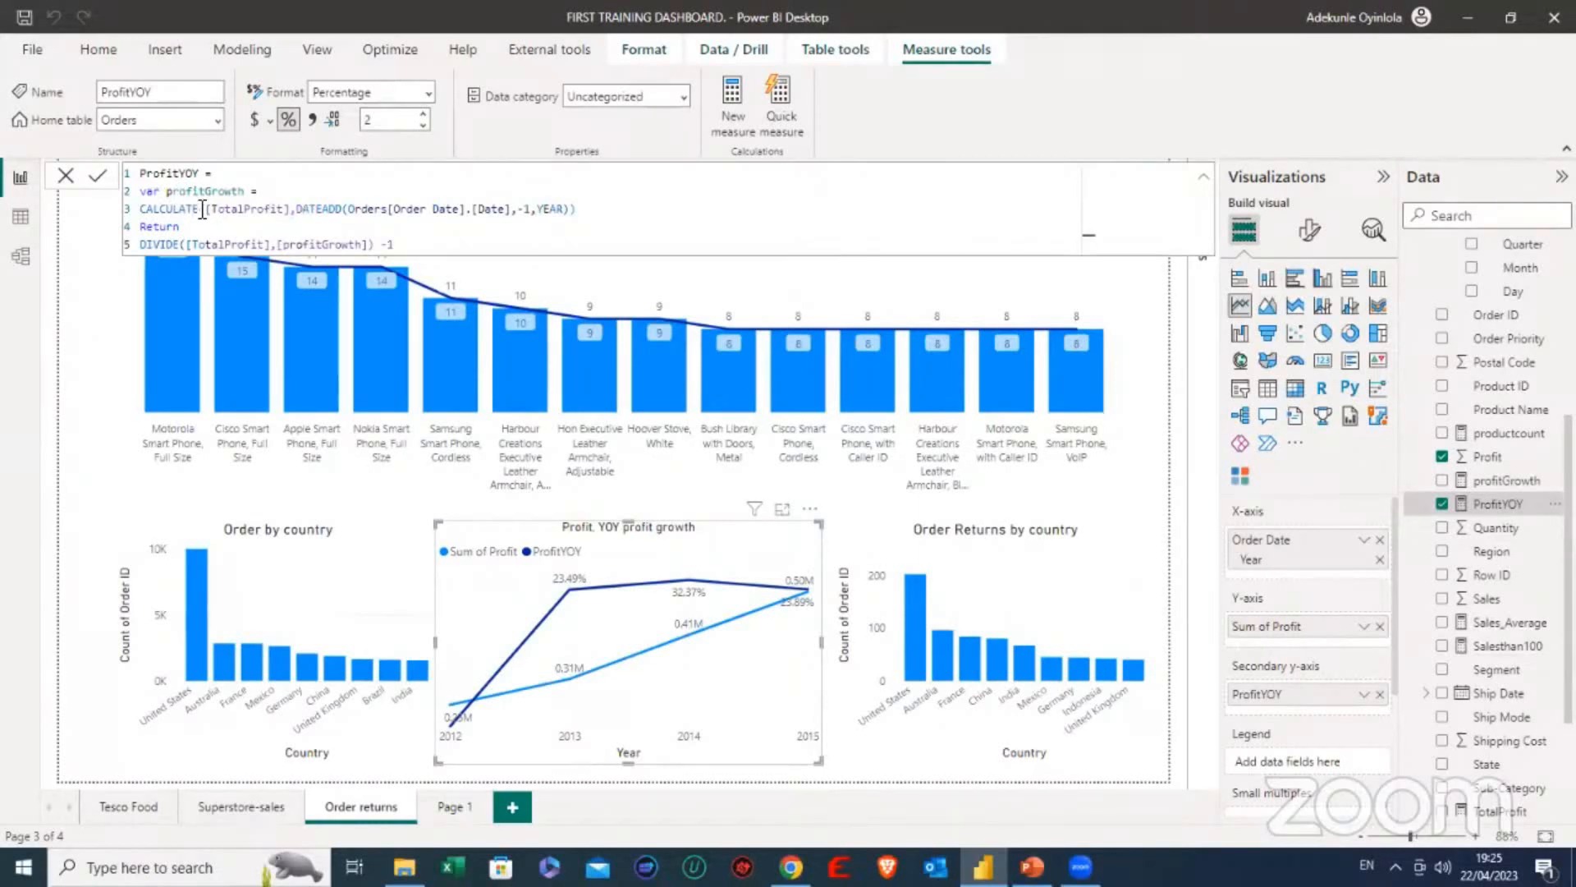
pyautogui.moveTo(203, 208); pyautogui.dragTo(151, 208)
pyautogui.moveTo(192, 206); pyautogui.dragTo(198, 208)
pyautogui.click(77, 279)
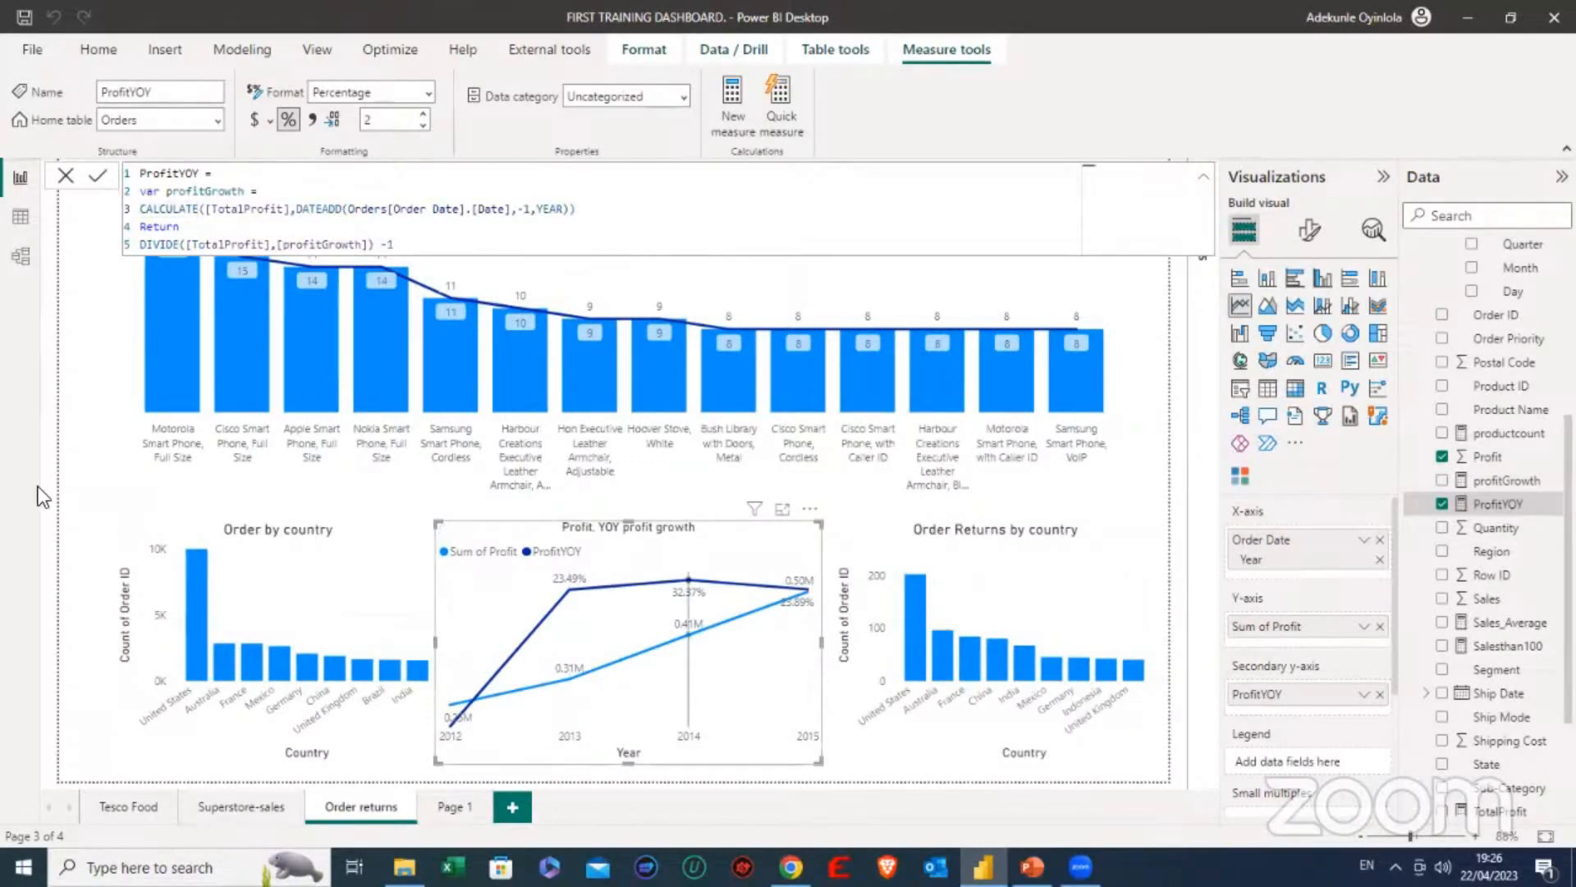
pyautogui.click(65, 176)
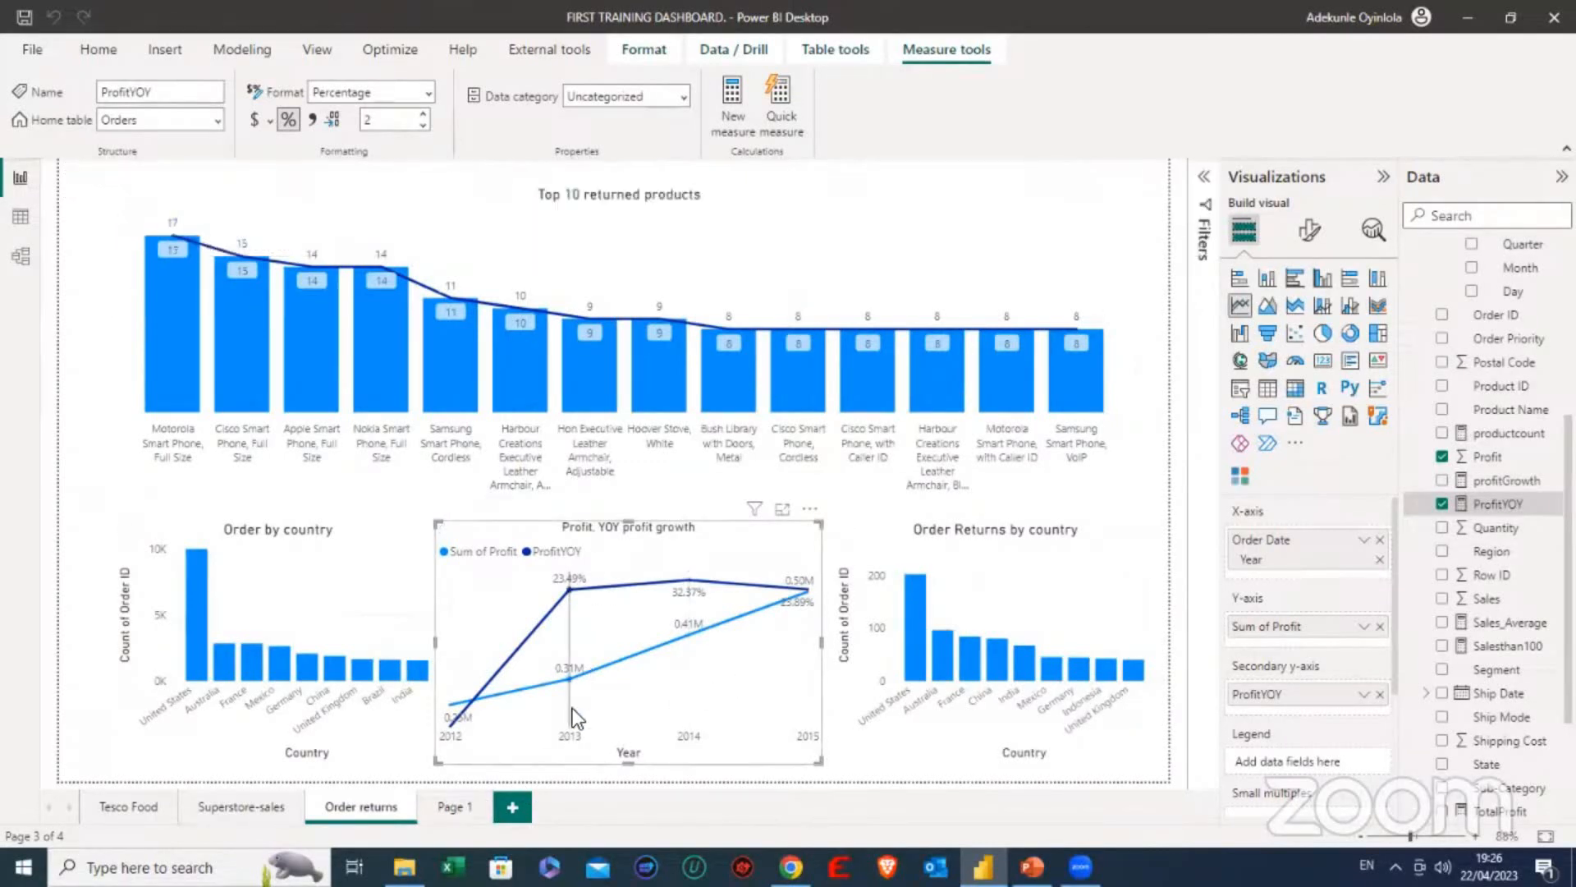
# - On the empty Page 1, insert a card near the upper edge and show the Sales_Average measure in it
pyautogui.click(475, 805)
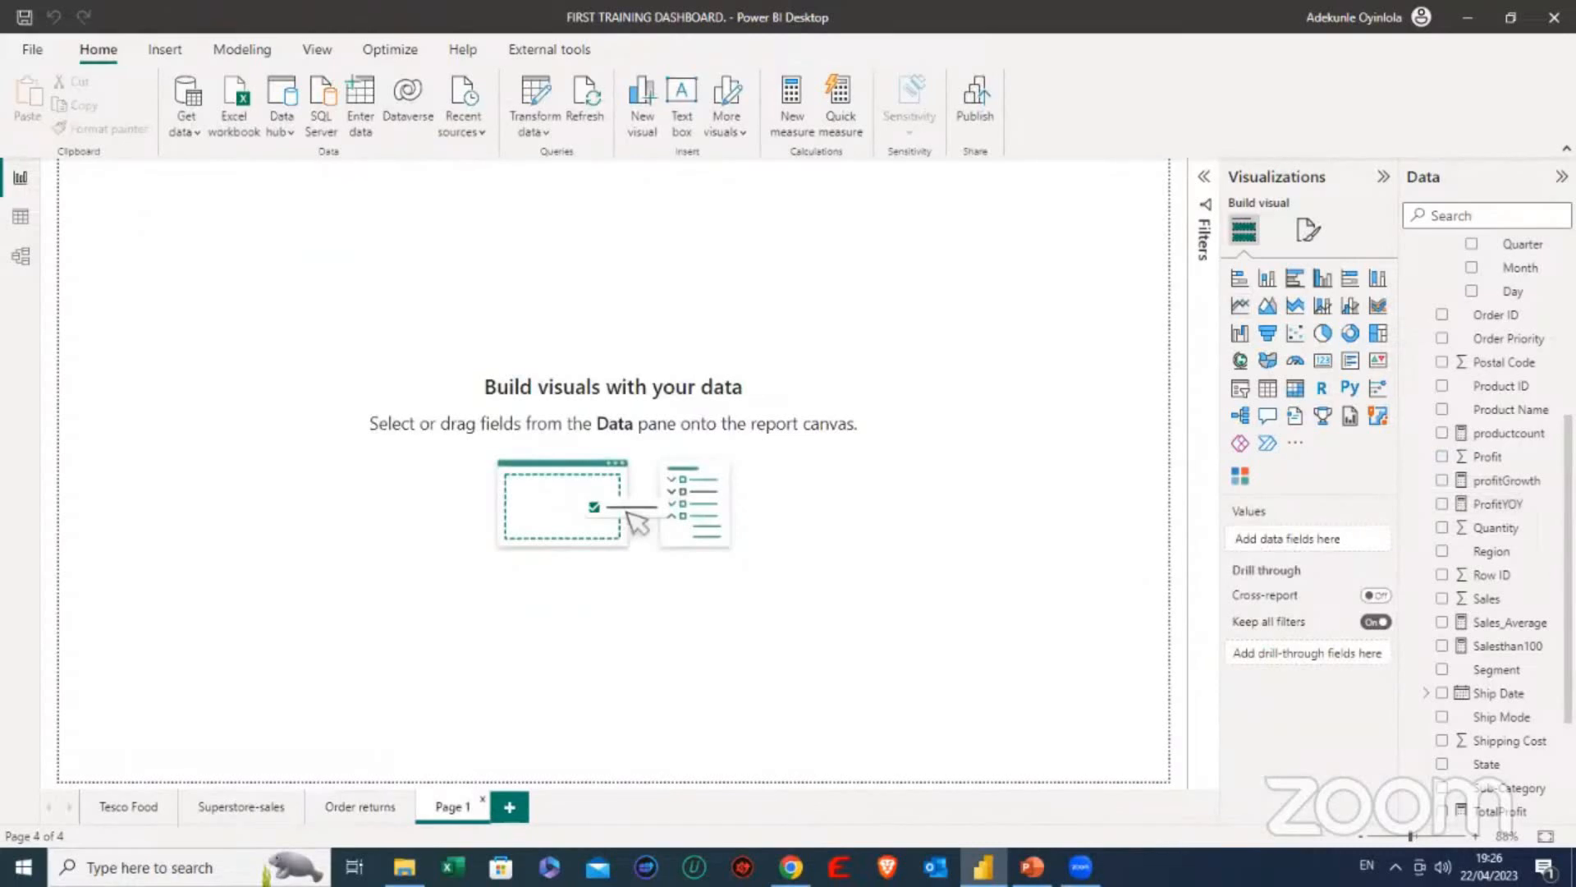
pyautogui.scroll(1, 1487, 372)
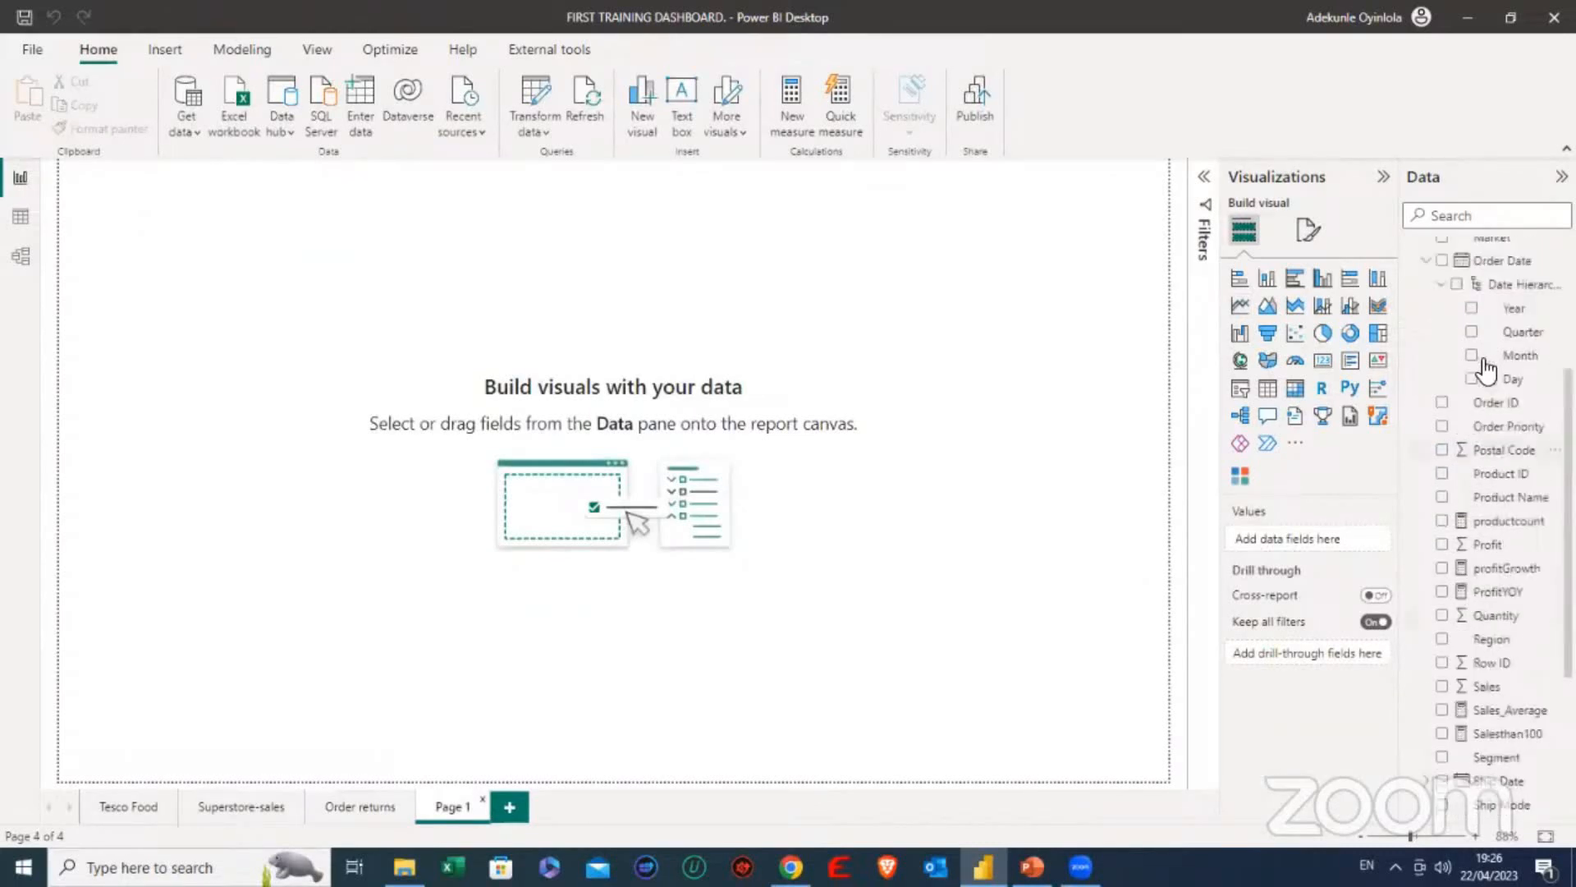
pyautogui.scroll(1, 1487, 371)
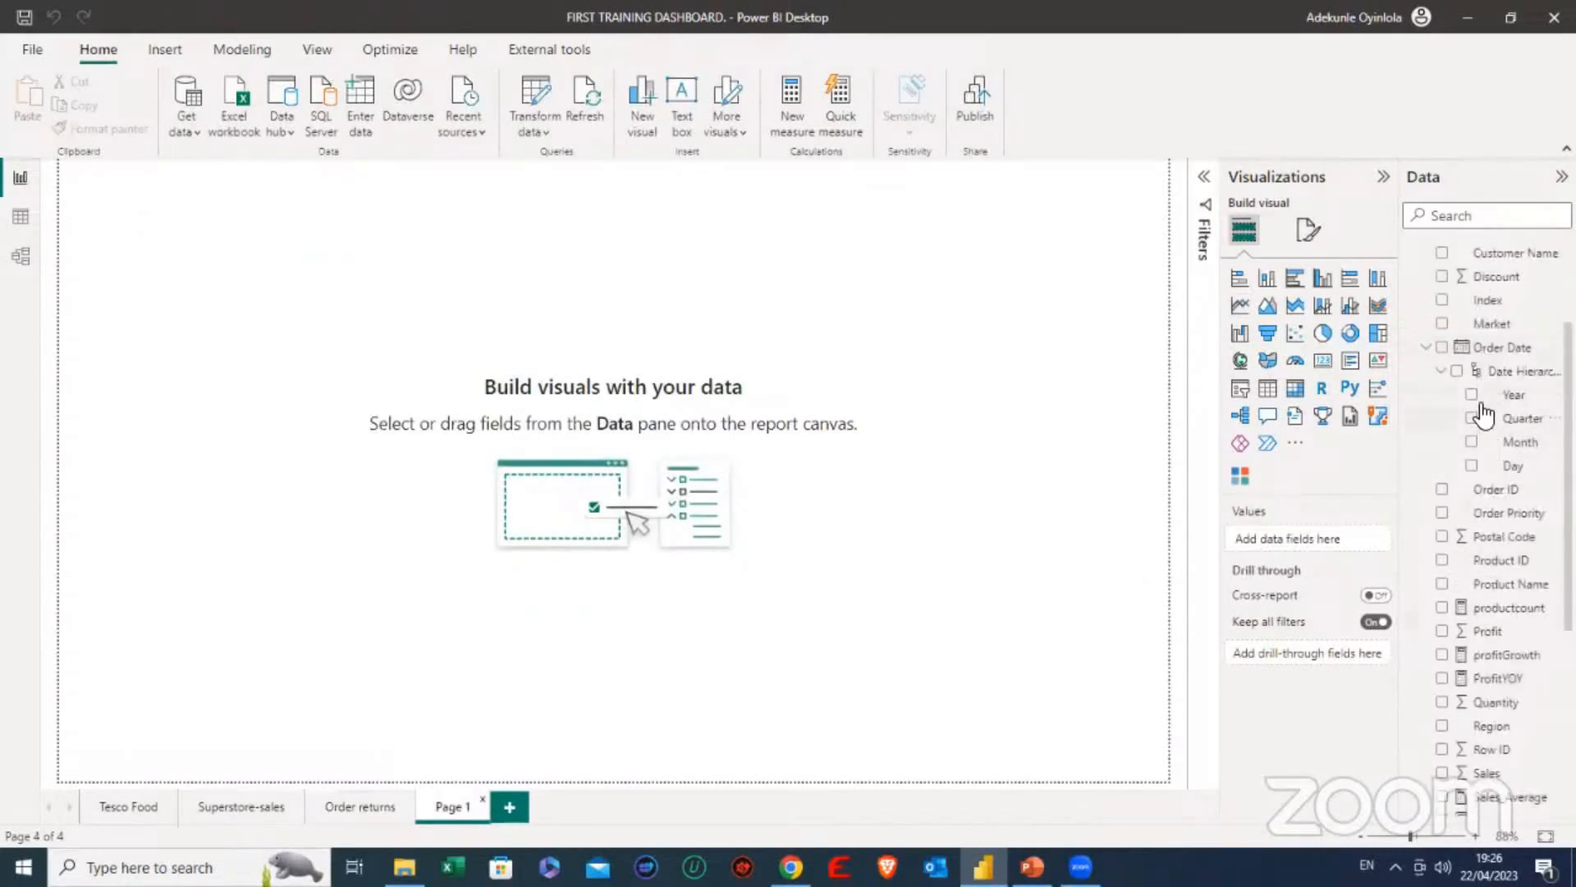
pyautogui.scroll(3, 1478, 394)
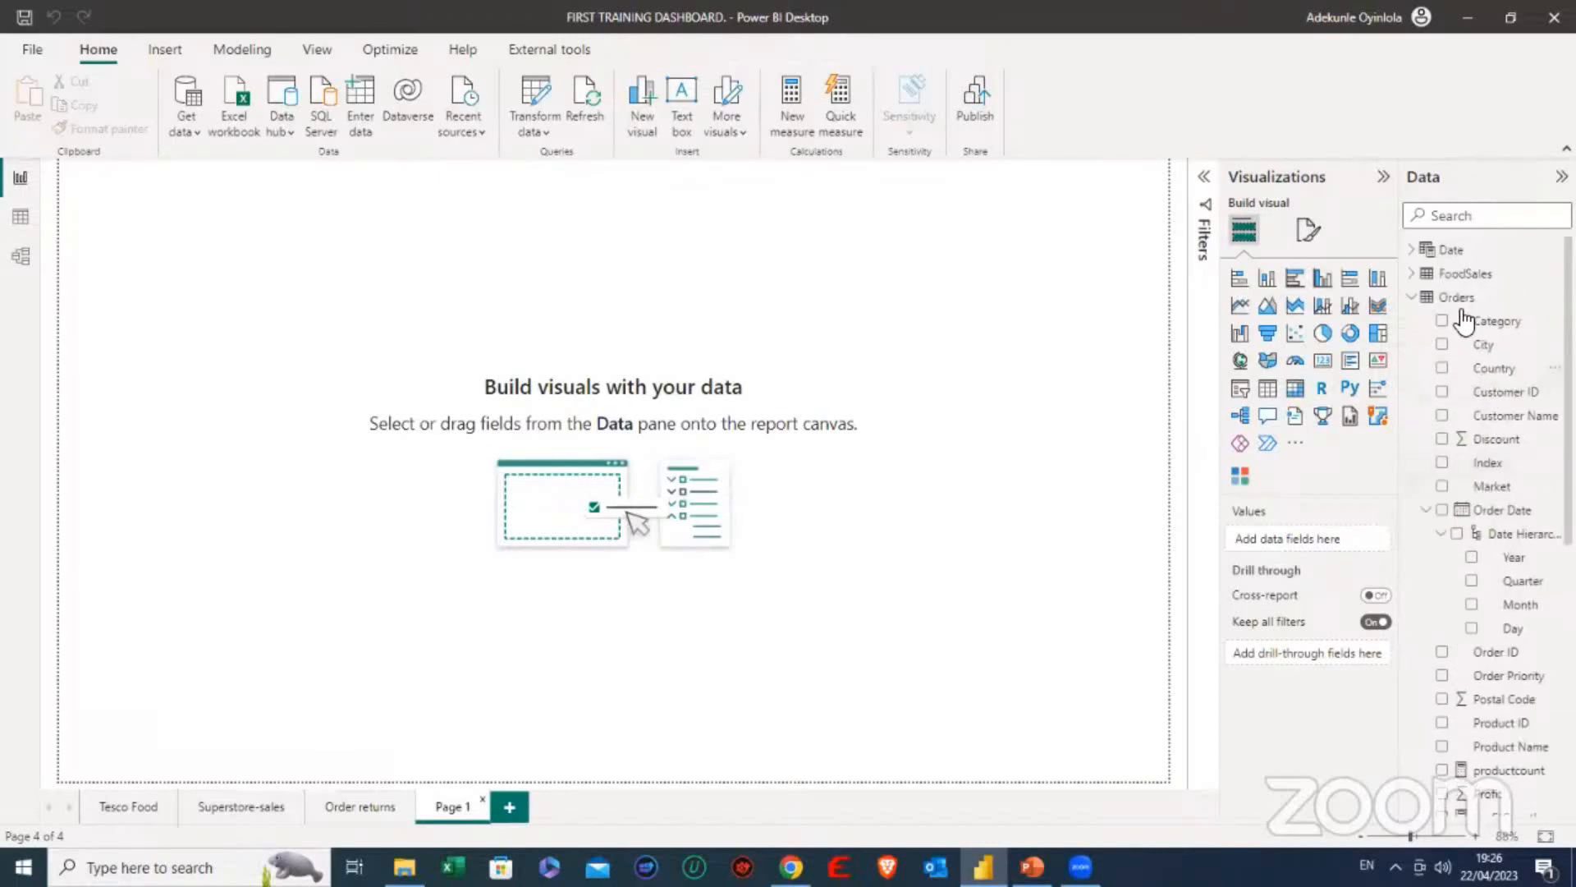
pyautogui.scroll(-2, 1474, 345)
pyautogui.scroll(-1, 1476, 365)
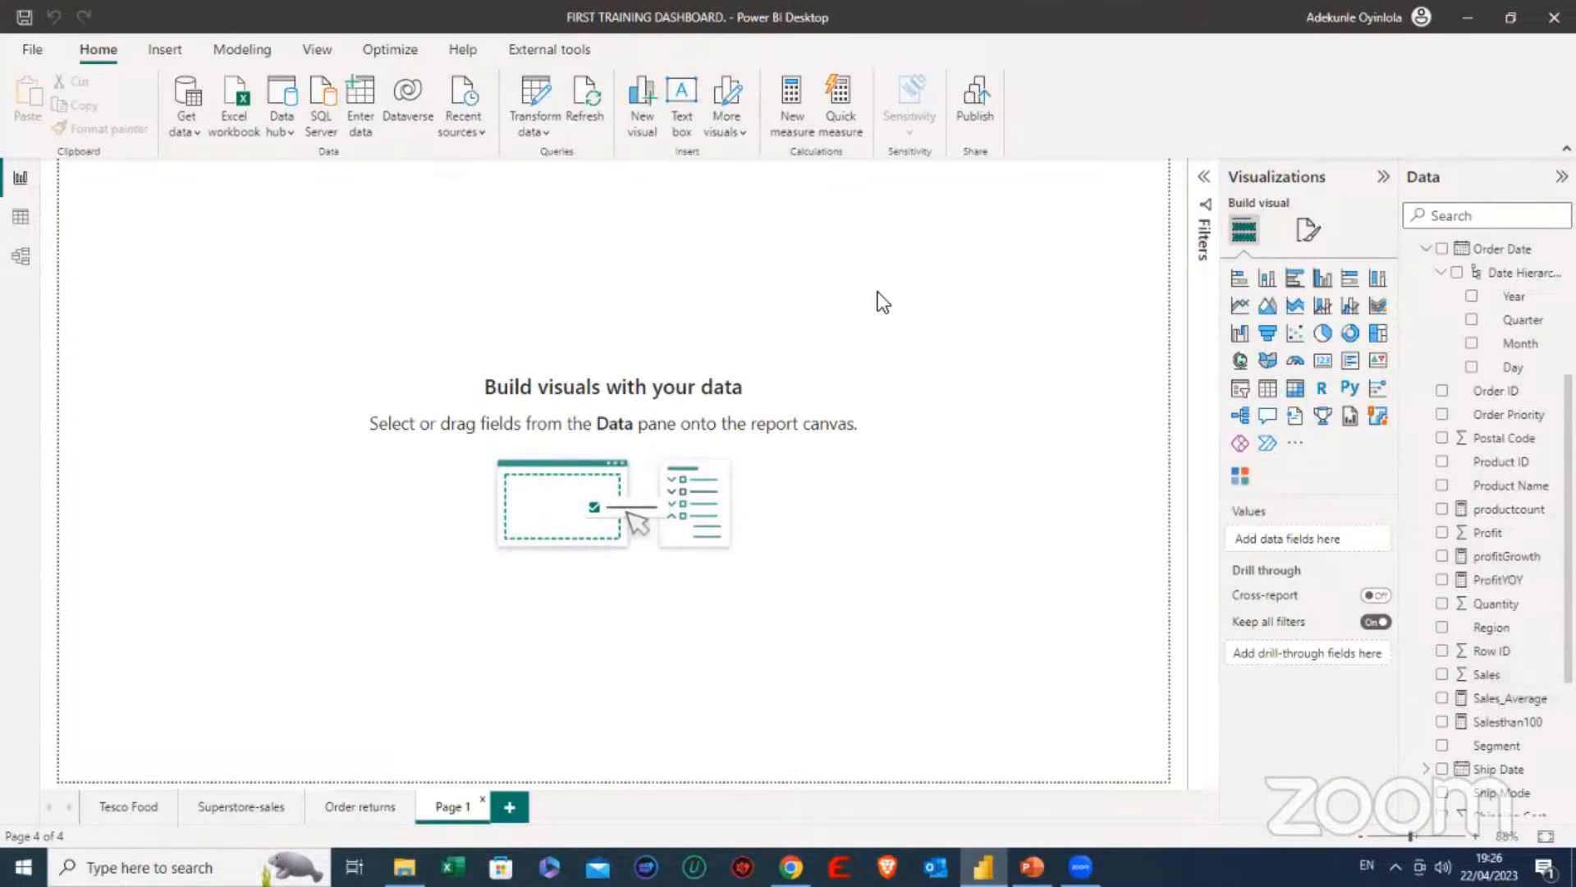
pyautogui.click(1324, 365)
pyautogui.moveTo(236, 282); pyautogui.dragTo(578, 275)
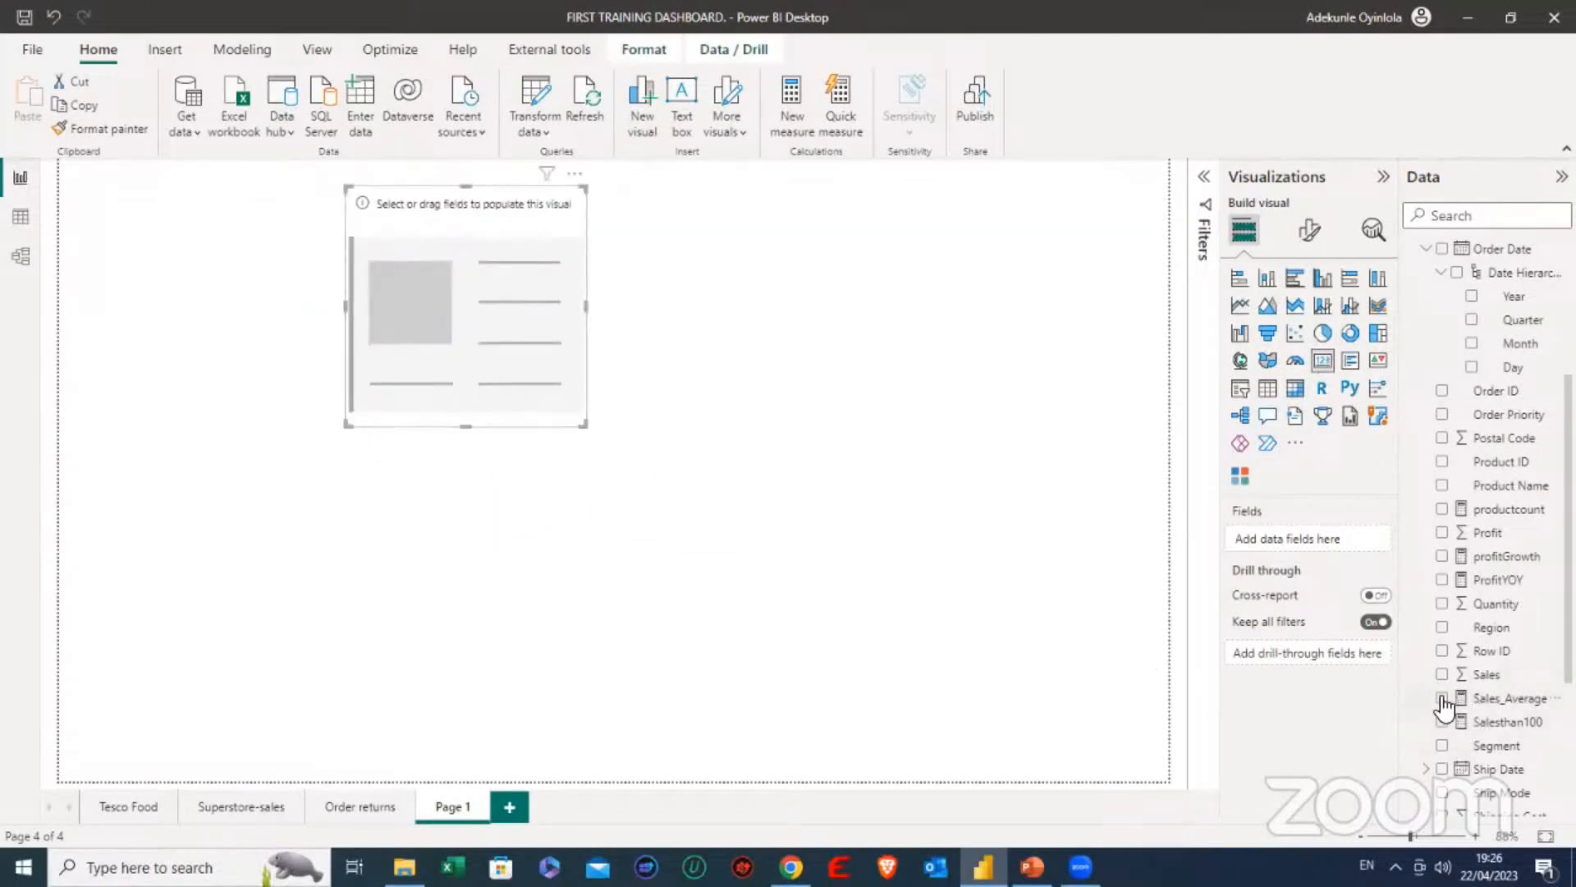
pyautogui.click(1442, 698)
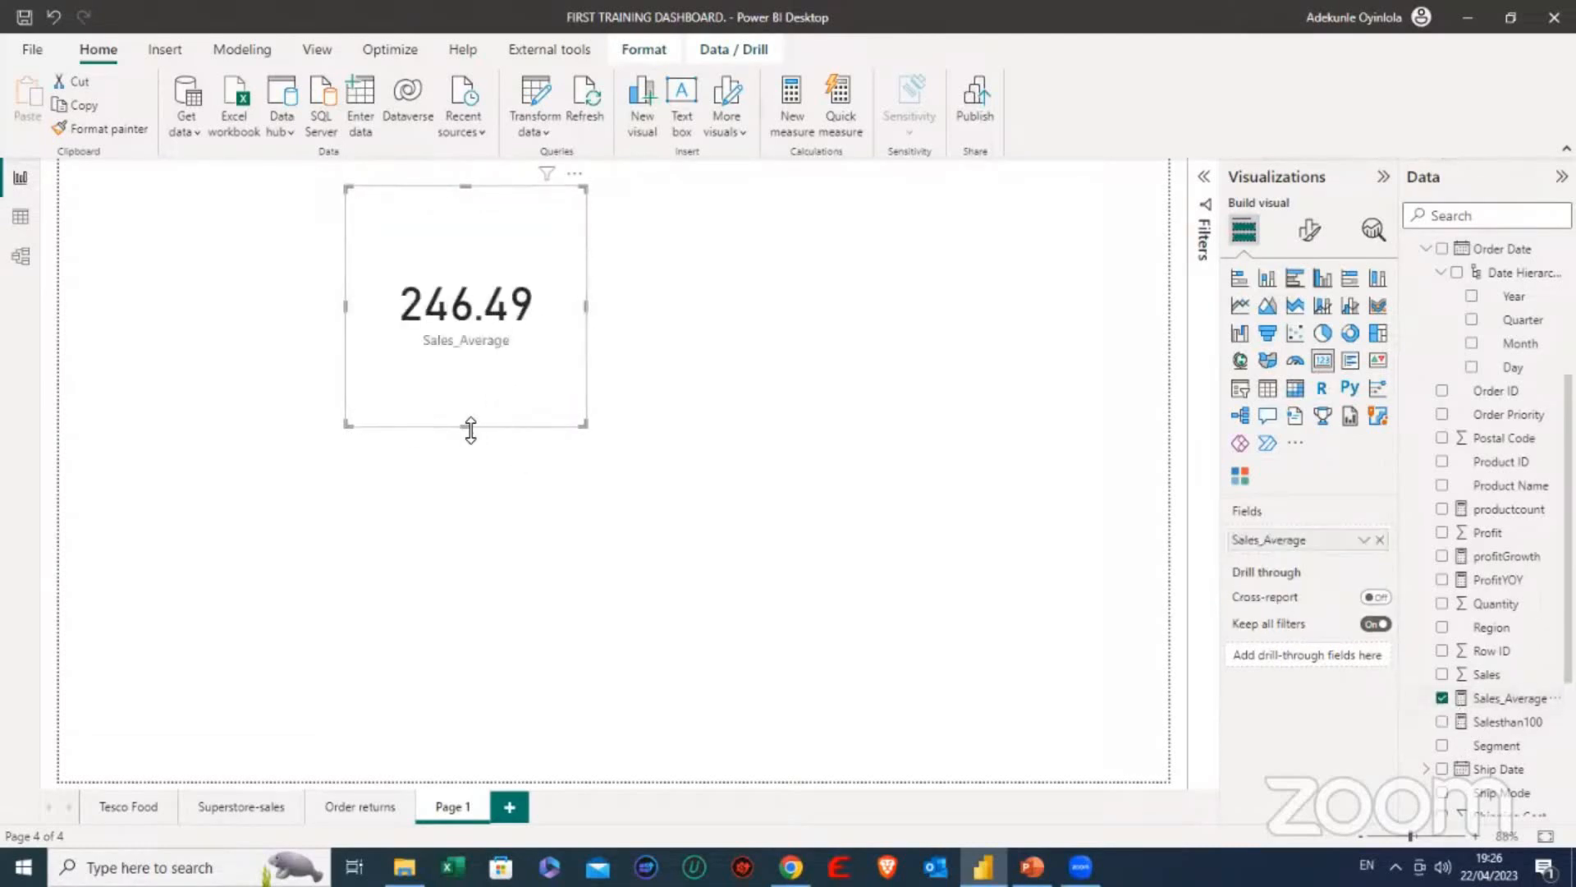
# - Reduce the Sales_Average card's height, shift it slightly toward the page's left edge and deselect it
pyautogui.moveTo(461, 420); pyautogui.dragTo(475, 361)
pyautogui.moveTo(529, 303); pyautogui.dragTo(461, 315)
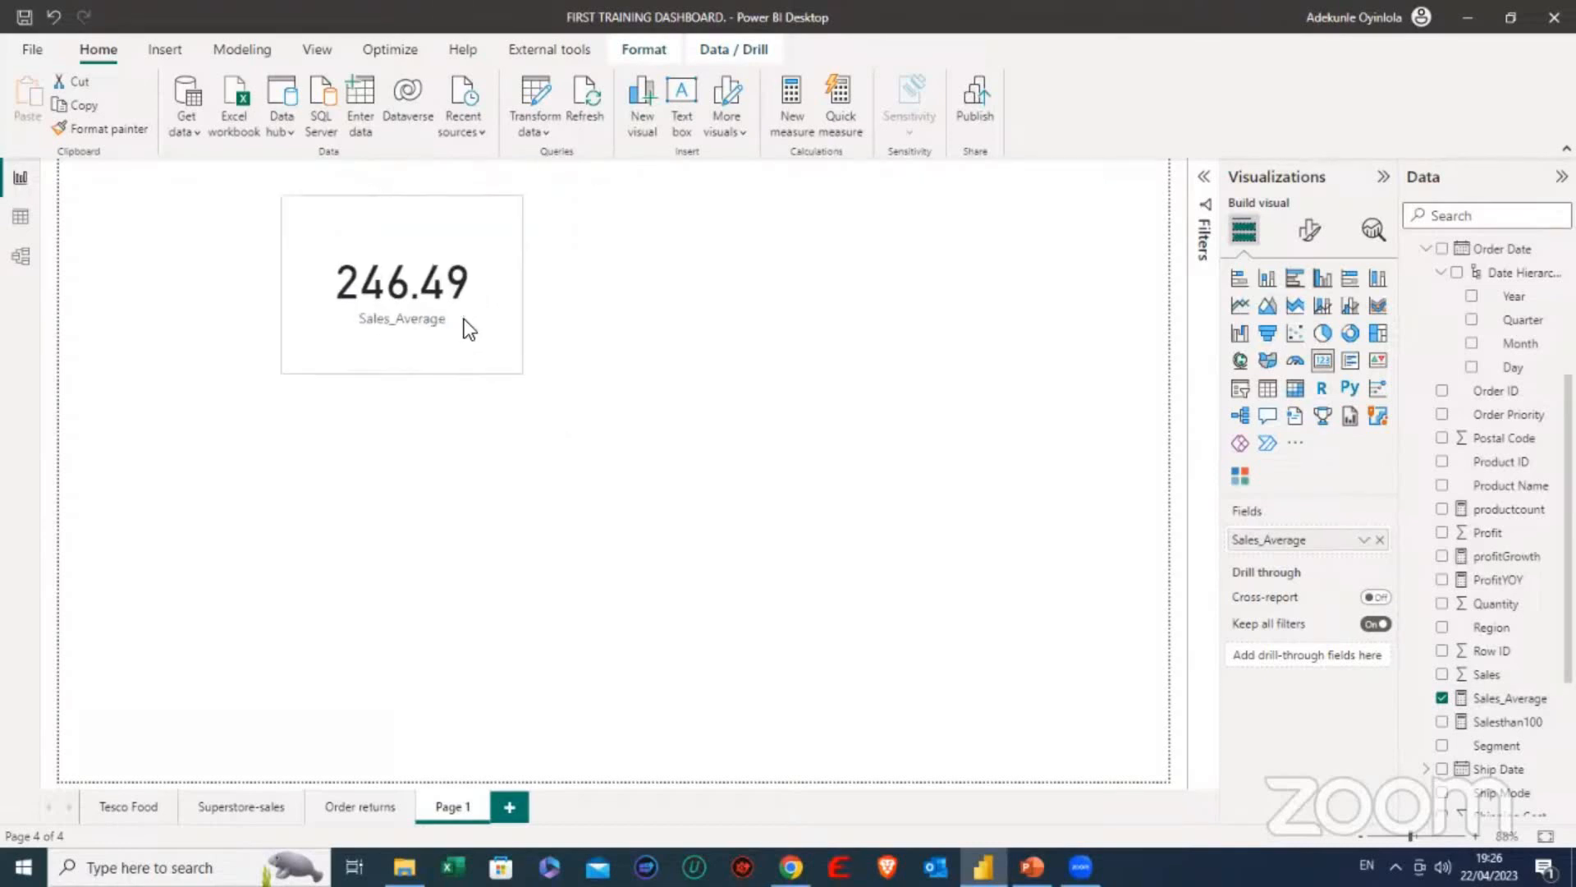
pyautogui.click(757, 345)
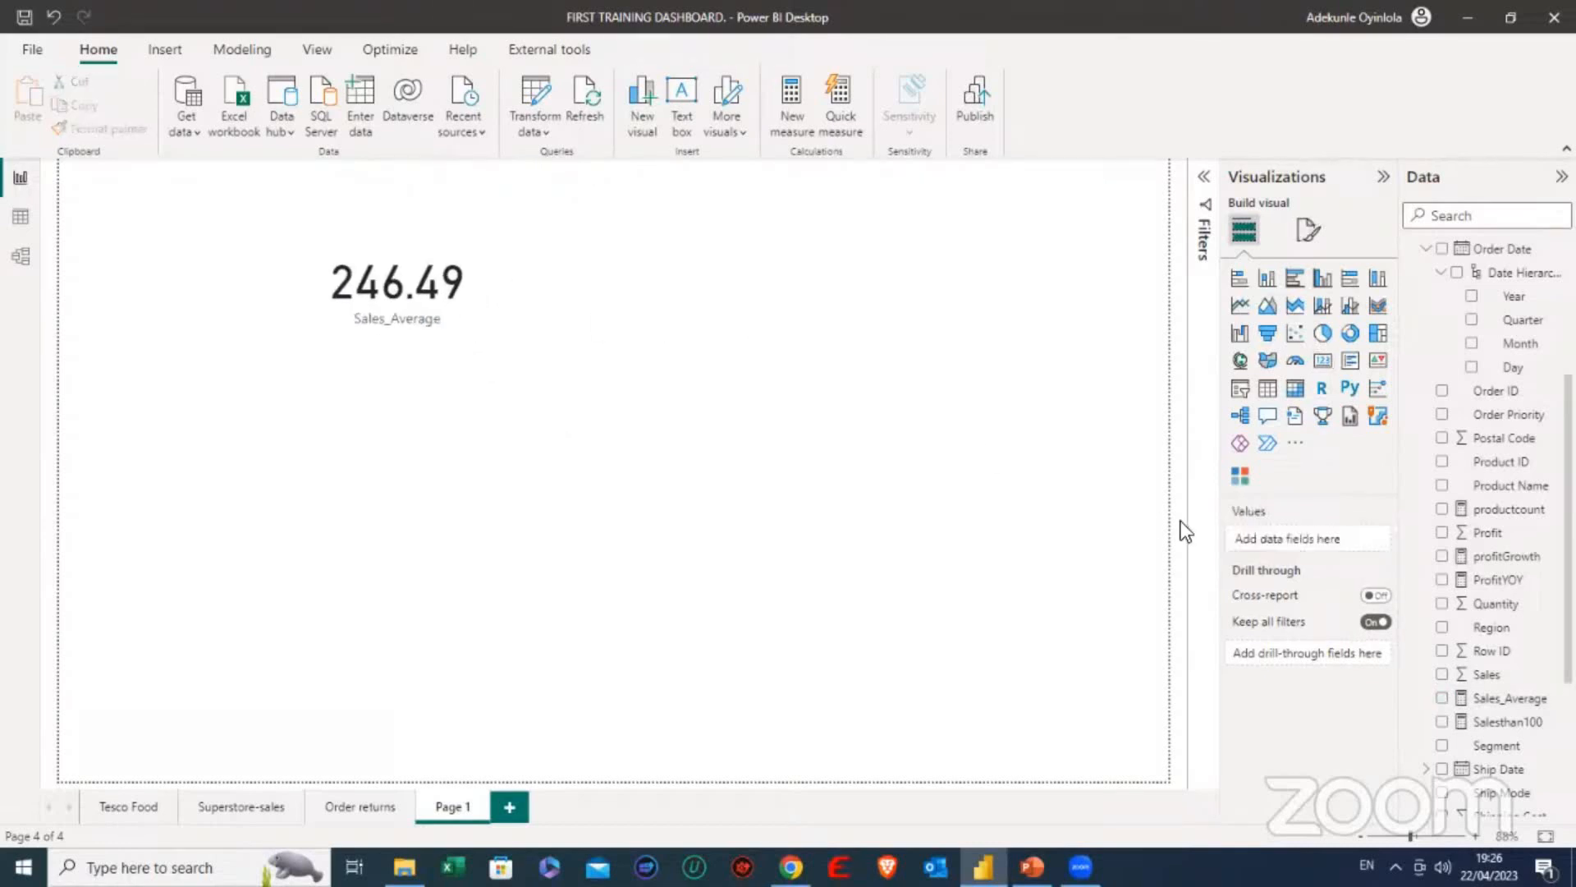
# - Add a shorter second card to the right of the Sales_Average card, showing the Sales field summarized as Average
pyautogui.click(1324, 361)
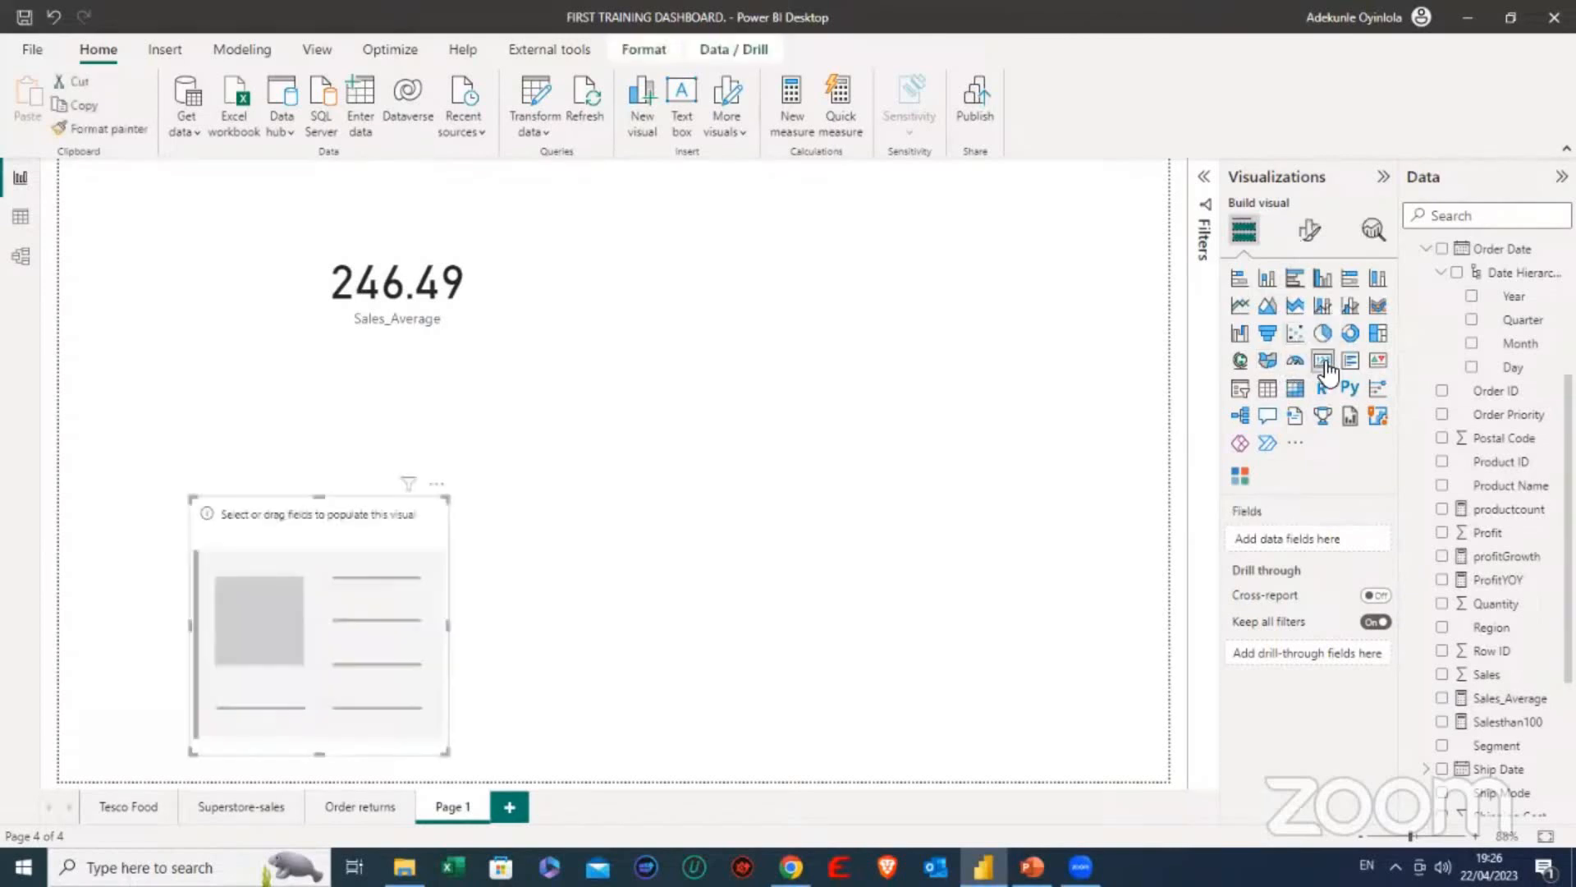
pyautogui.moveTo(322, 751); pyautogui.dragTo(355, 621)
pyautogui.moveTo(397, 529); pyautogui.dragTo(804, 399)
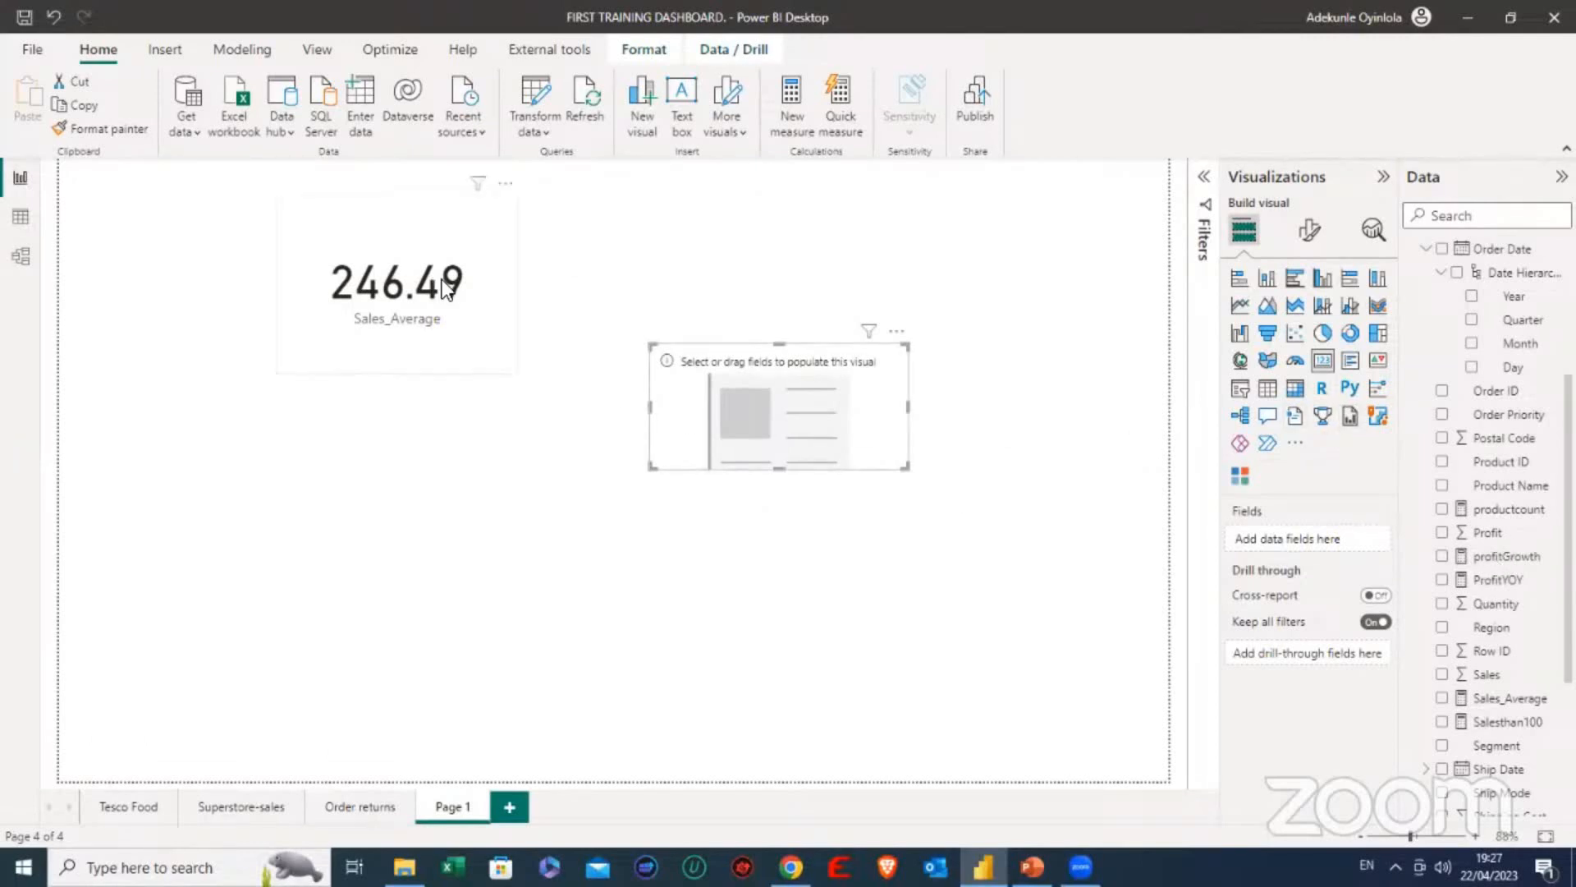
pyautogui.click(1443, 675)
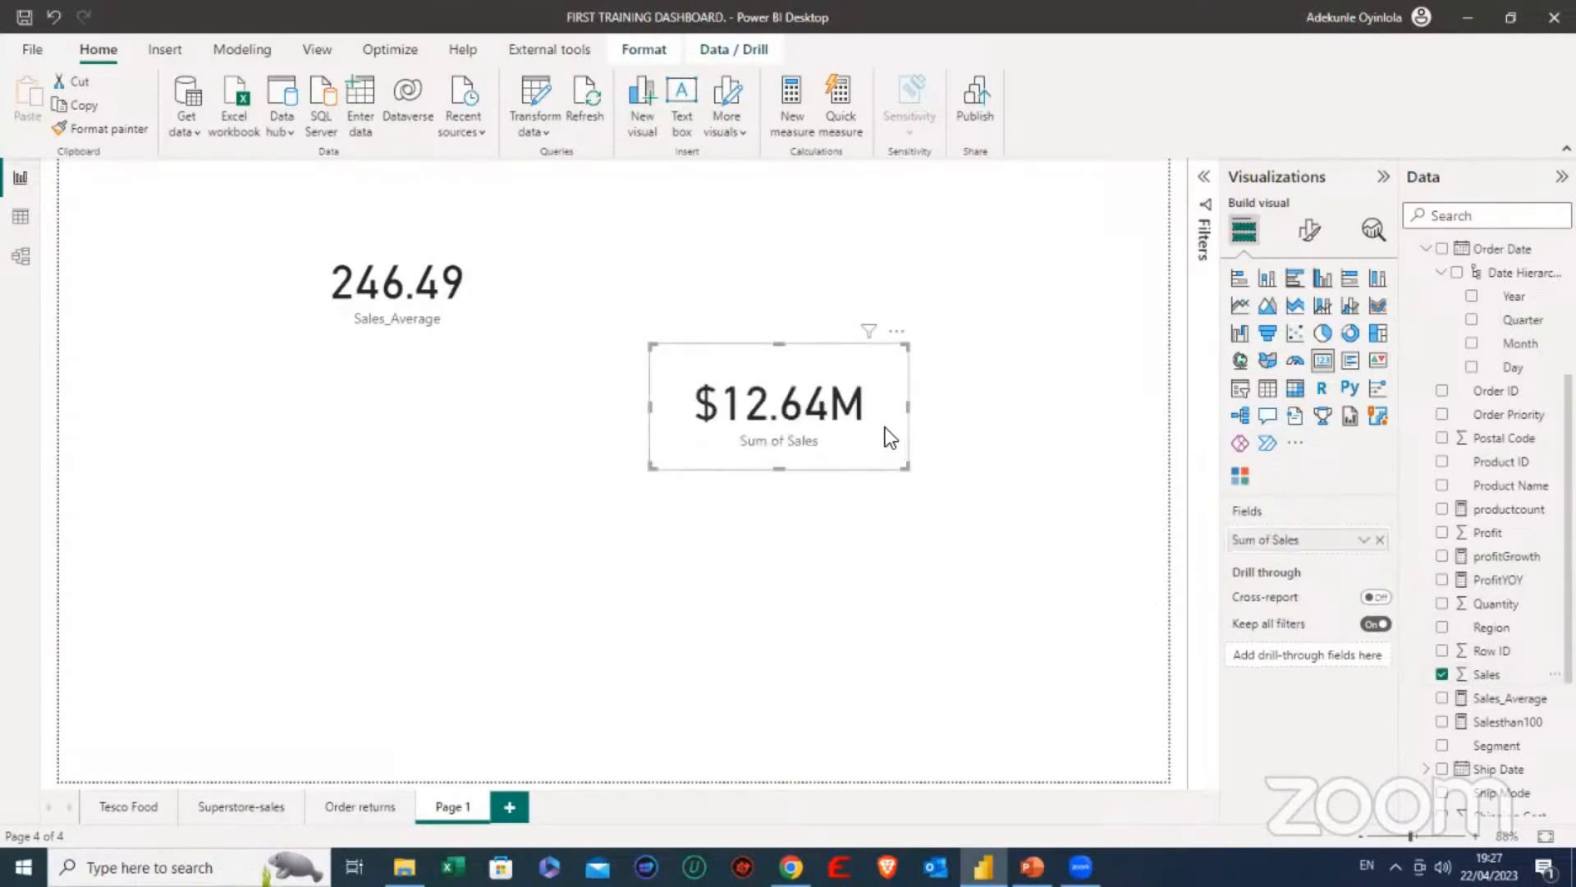
pyautogui.click(1364, 539)
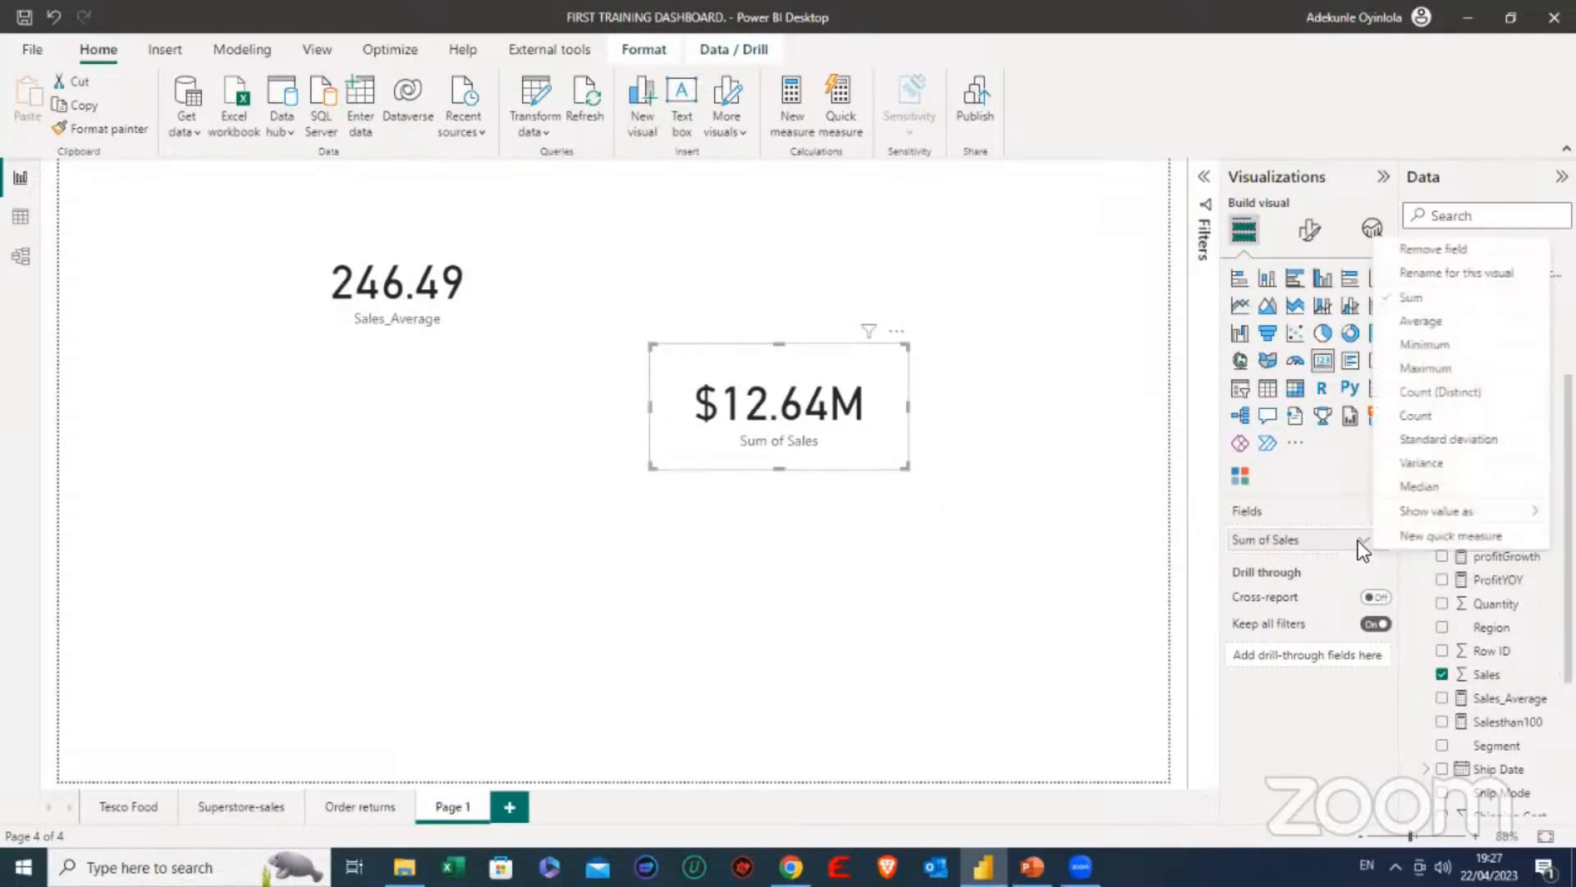
pyautogui.click(1407, 322)
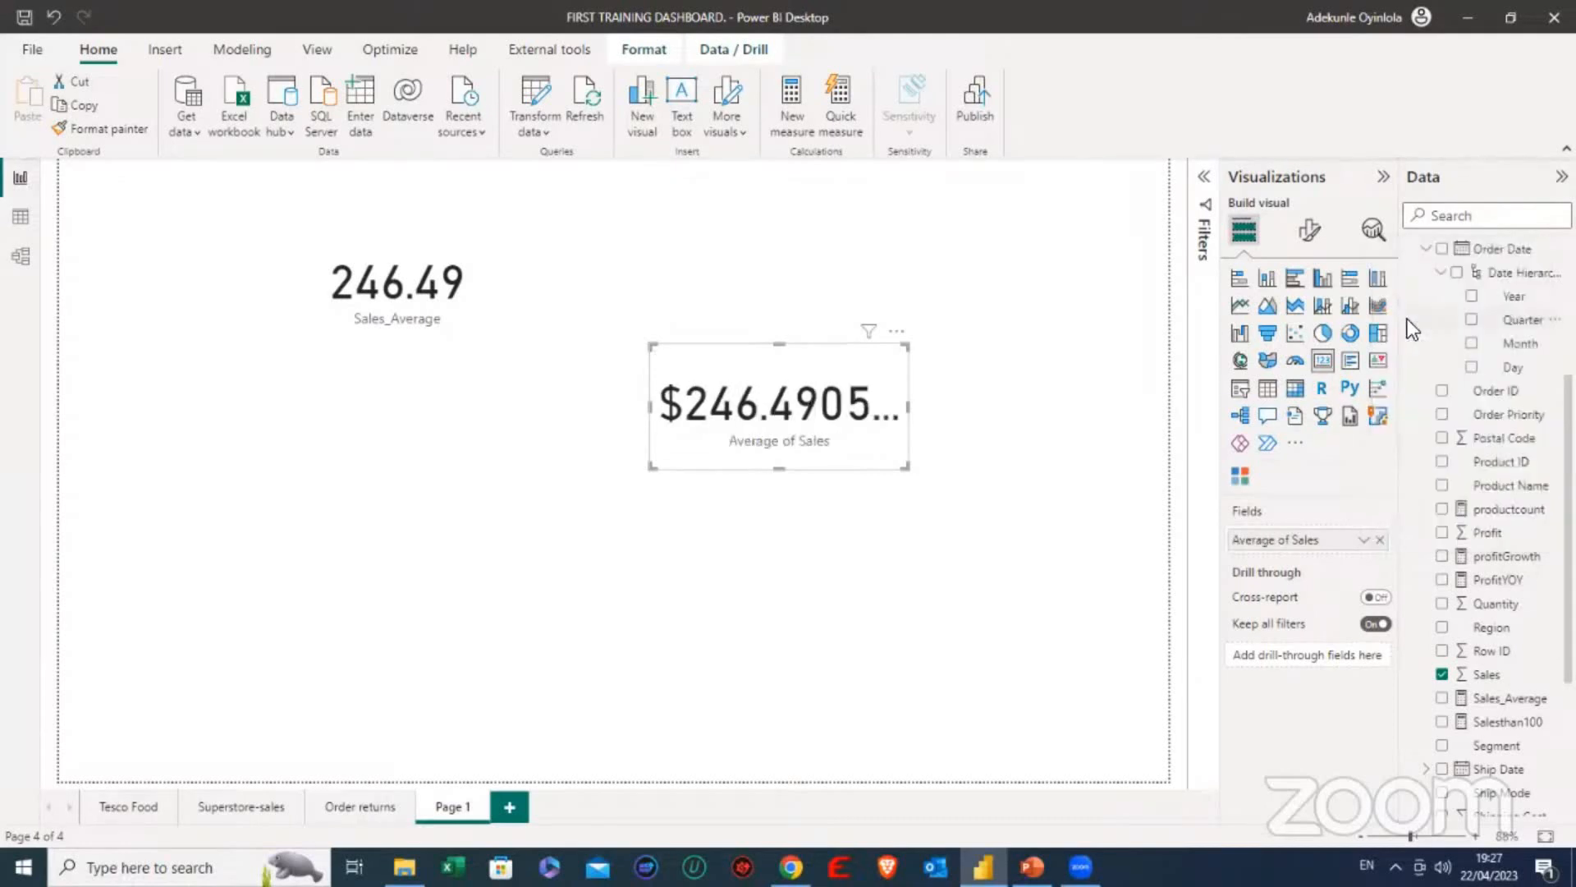
# - Move the Average of Sales card up and place the Sales_Average card directly beneath it for comparison
pyautogui.click(486, 294)
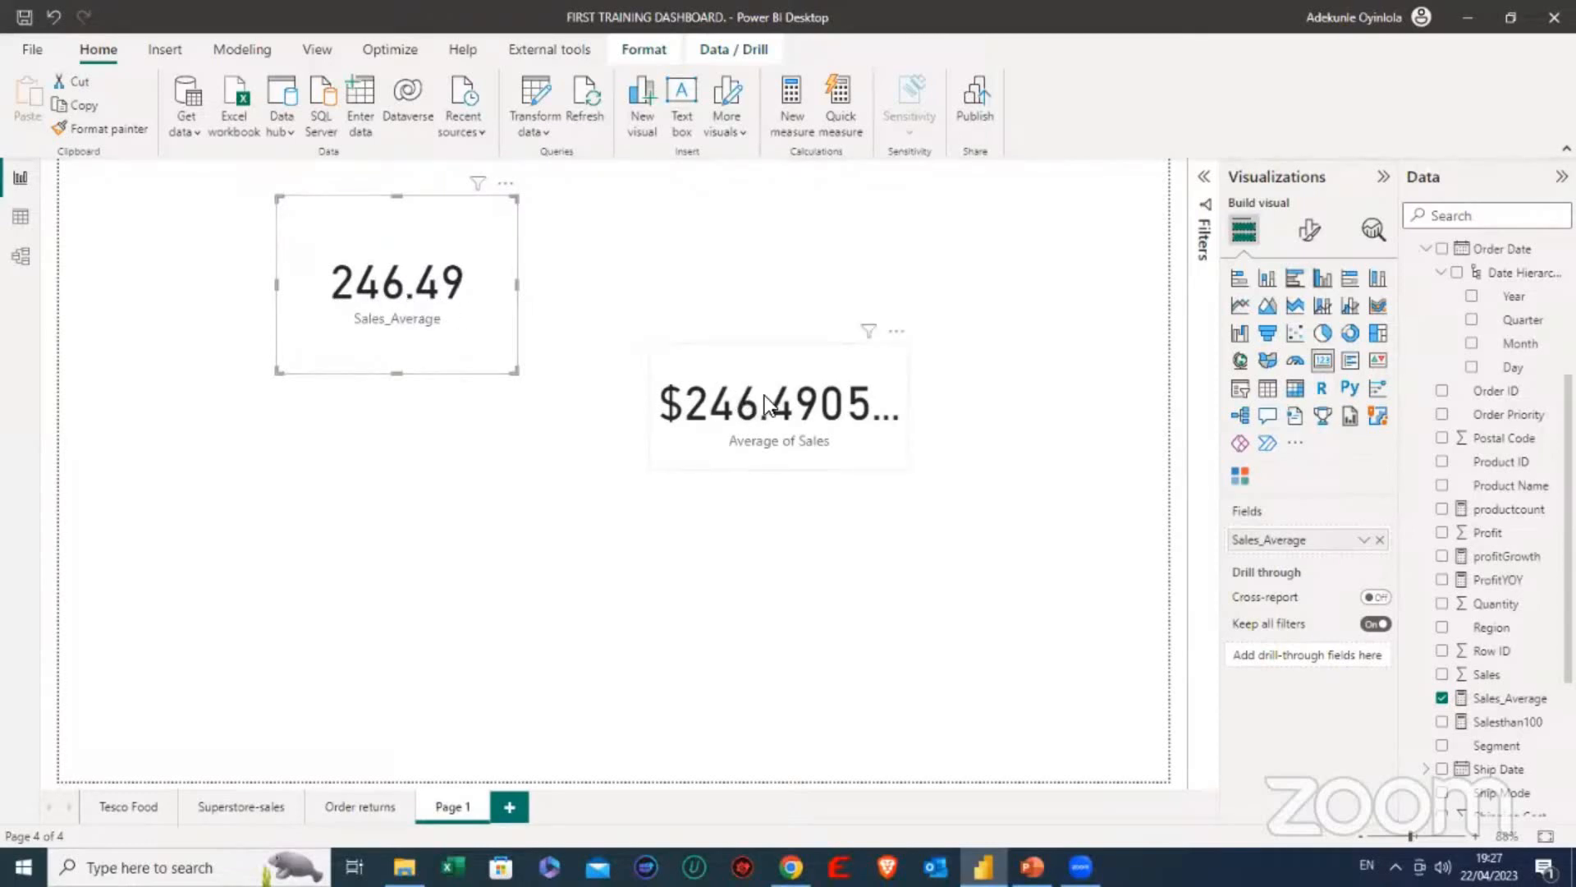
pyautogui.moveTo(781, 408); pyautogui.dragTo(885, 290)
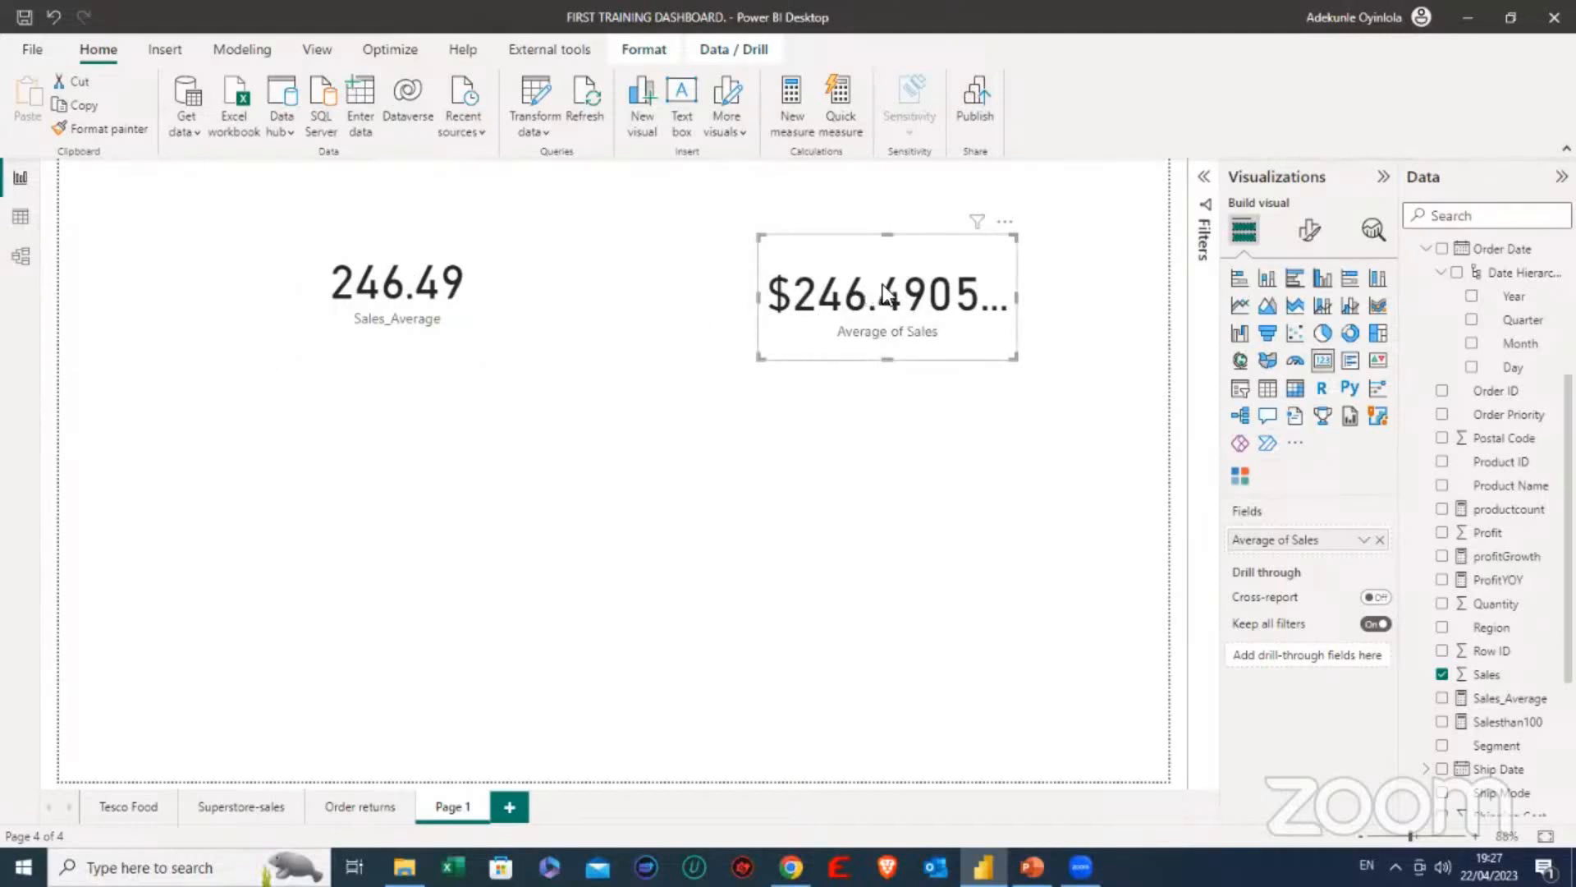
pyautogui.click(445, 261)
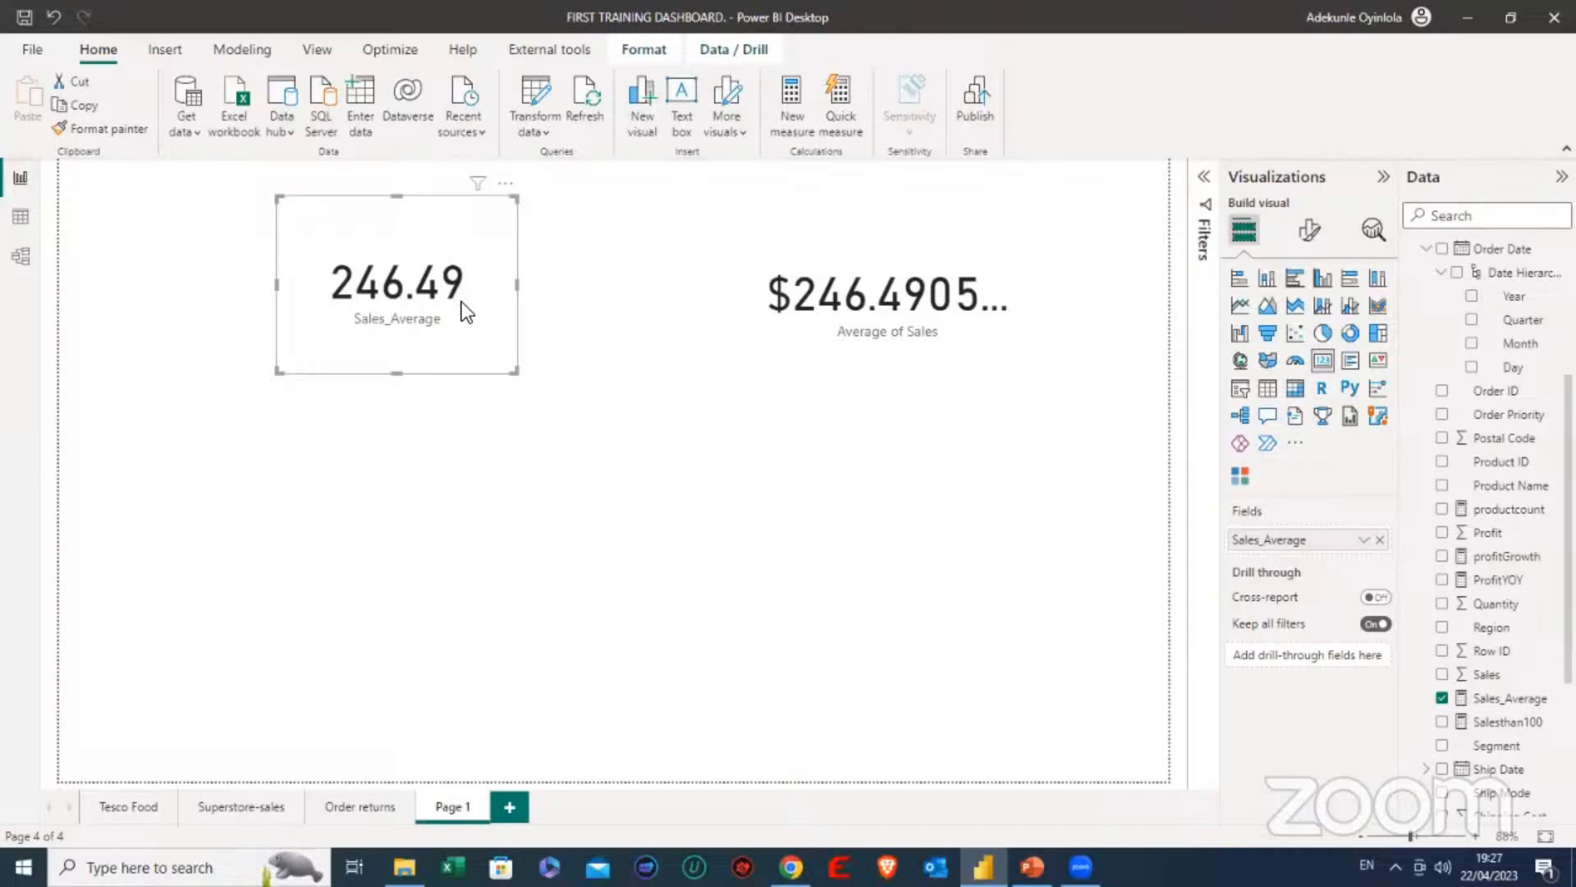
pyautogui.moveTo(466, 312); pyautogui.dragTo(991, 505)
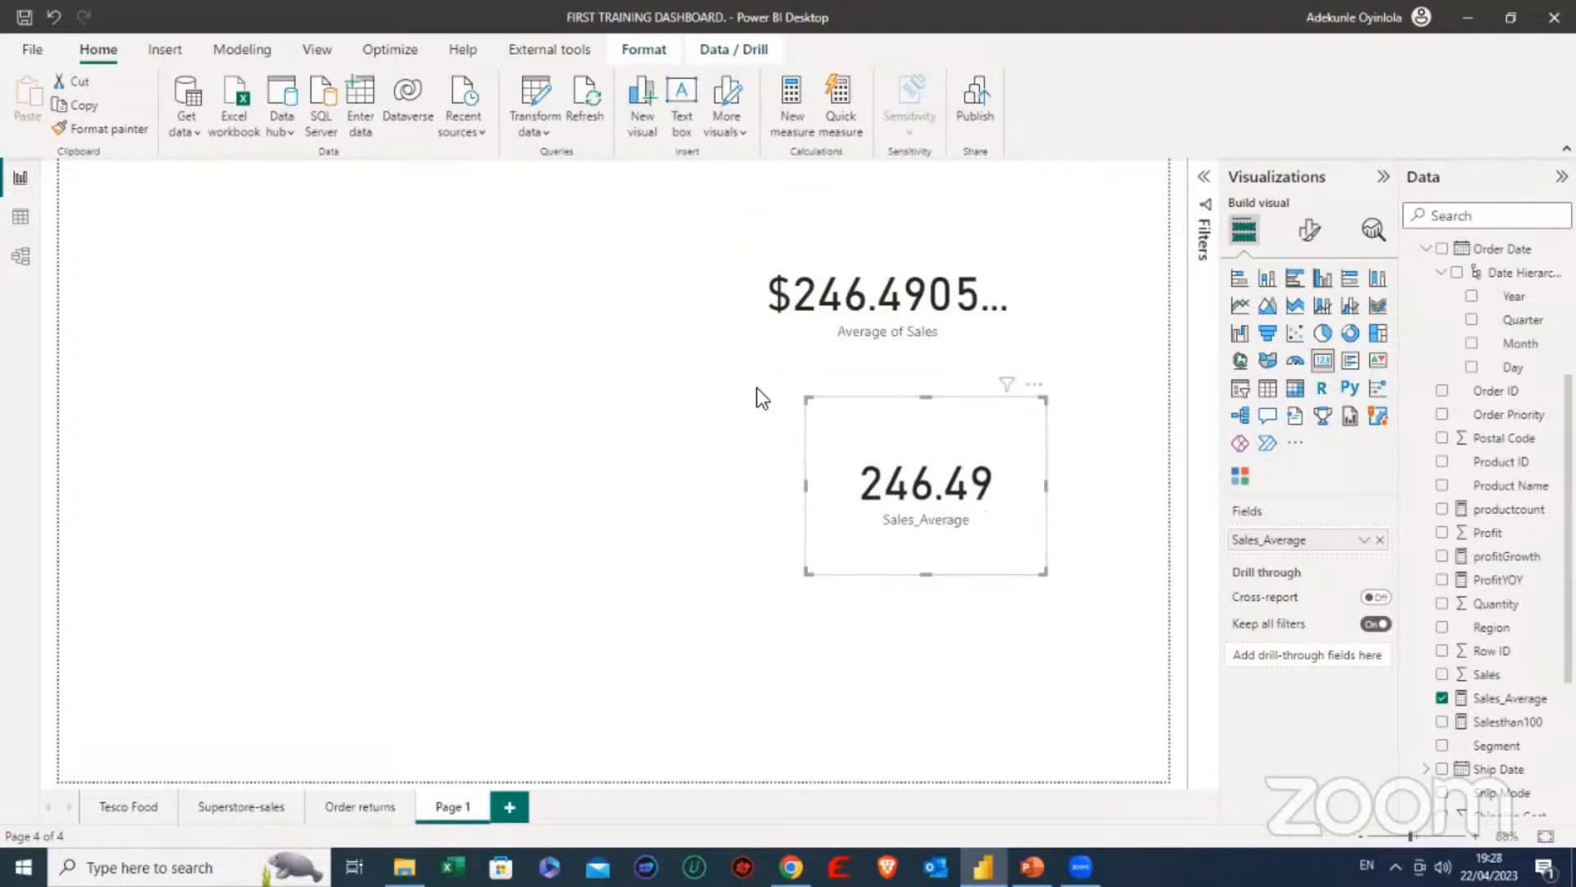
# - Look through the Orders table's columns in the data view and return to the report page
pyautogui.click(22, 217)
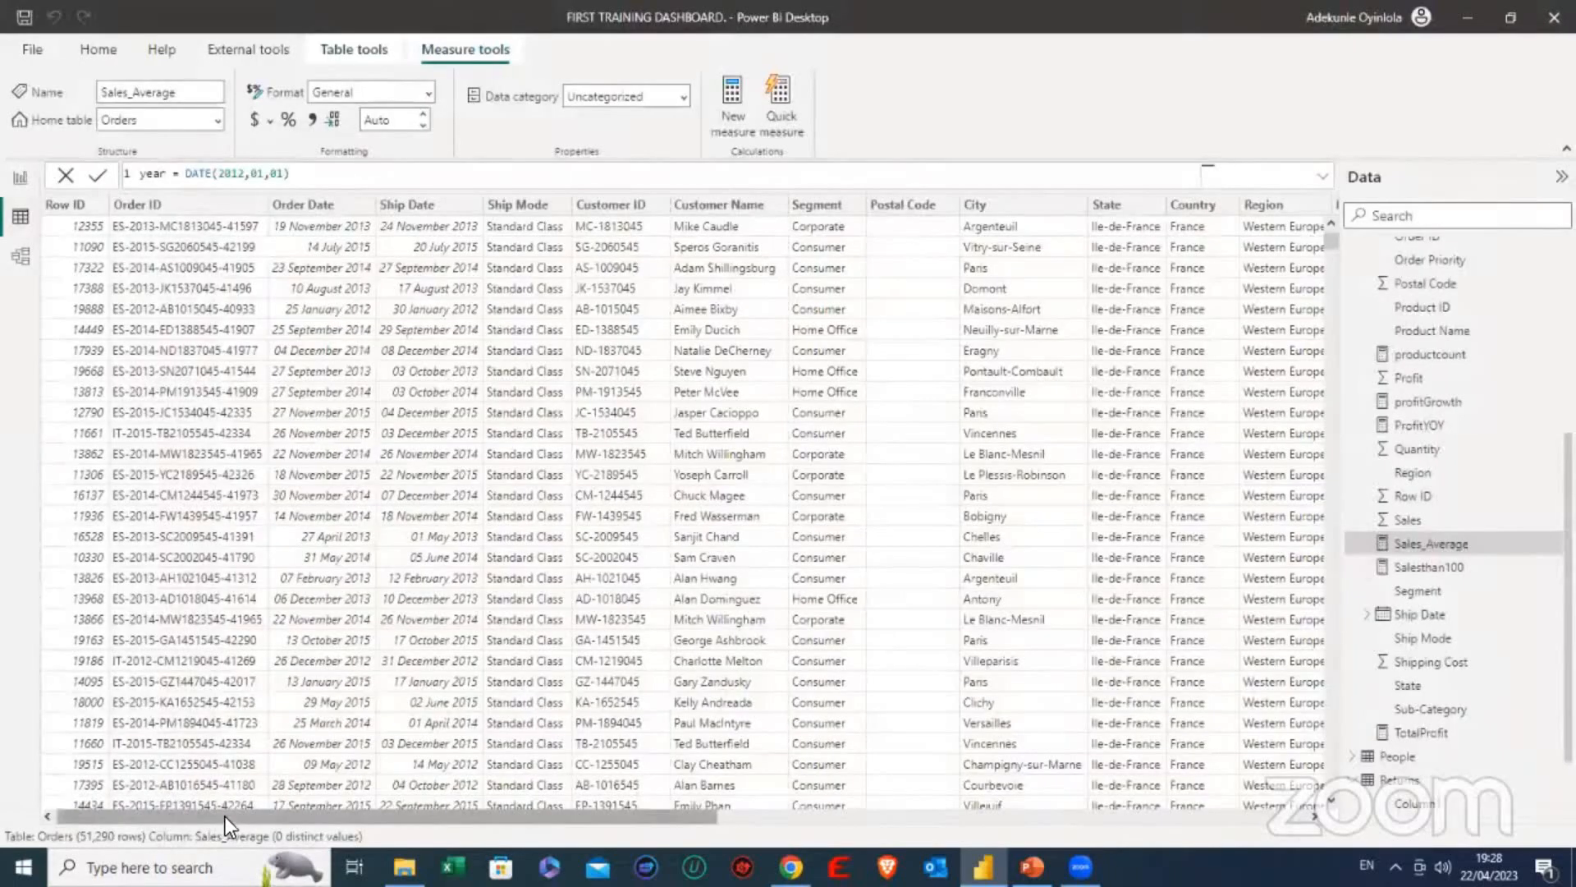
pyautogui.moveTo(225, 816); pyautogui.dragTo(821, 816)
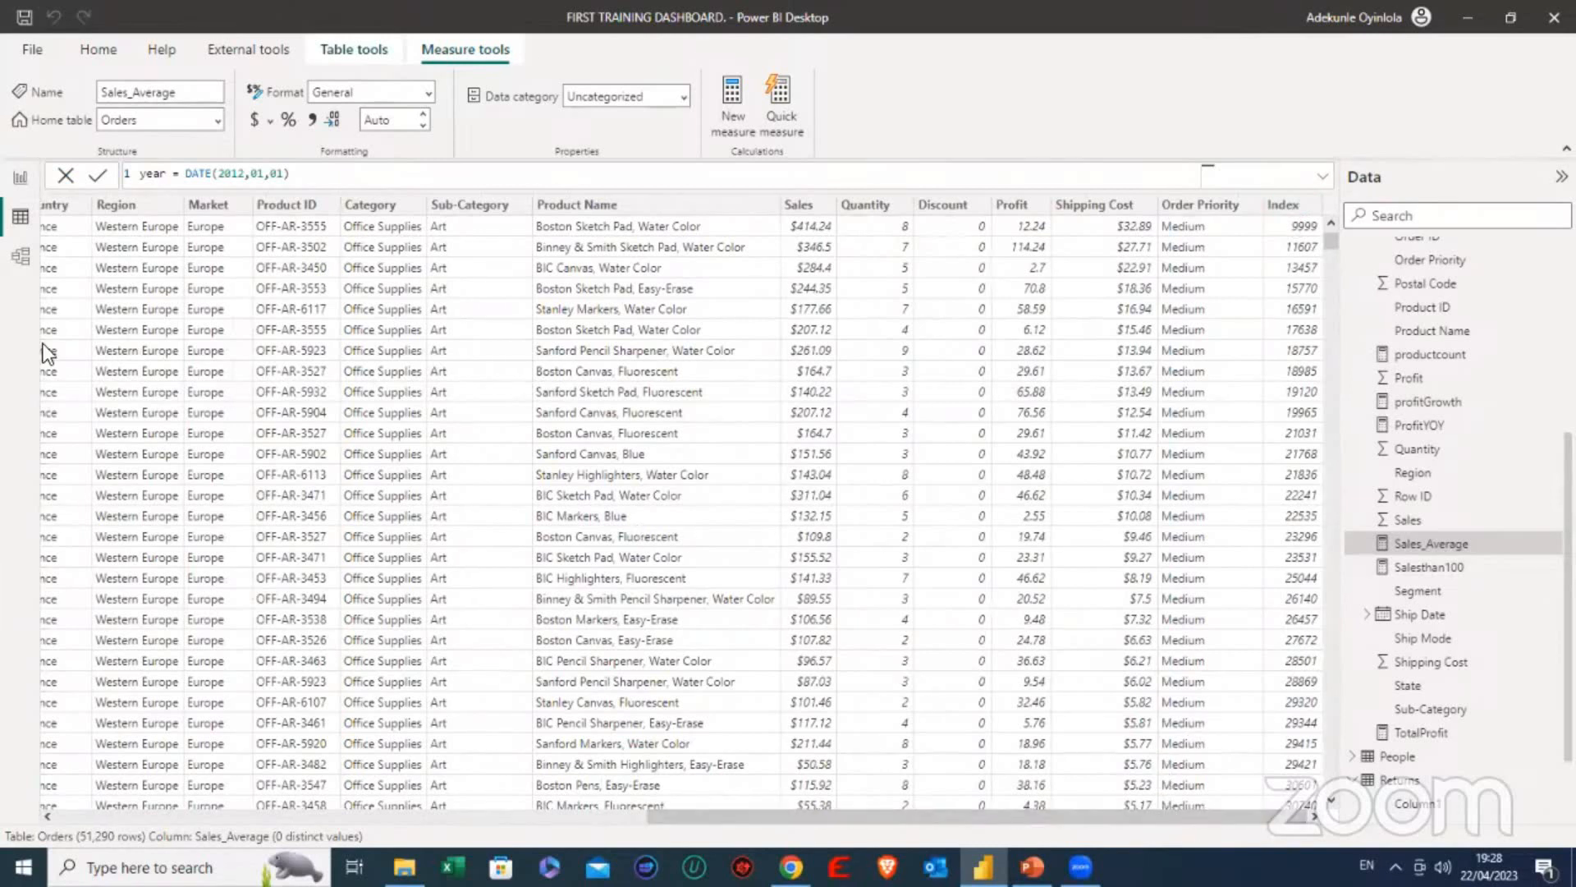
pyautogui.click(21, 178)
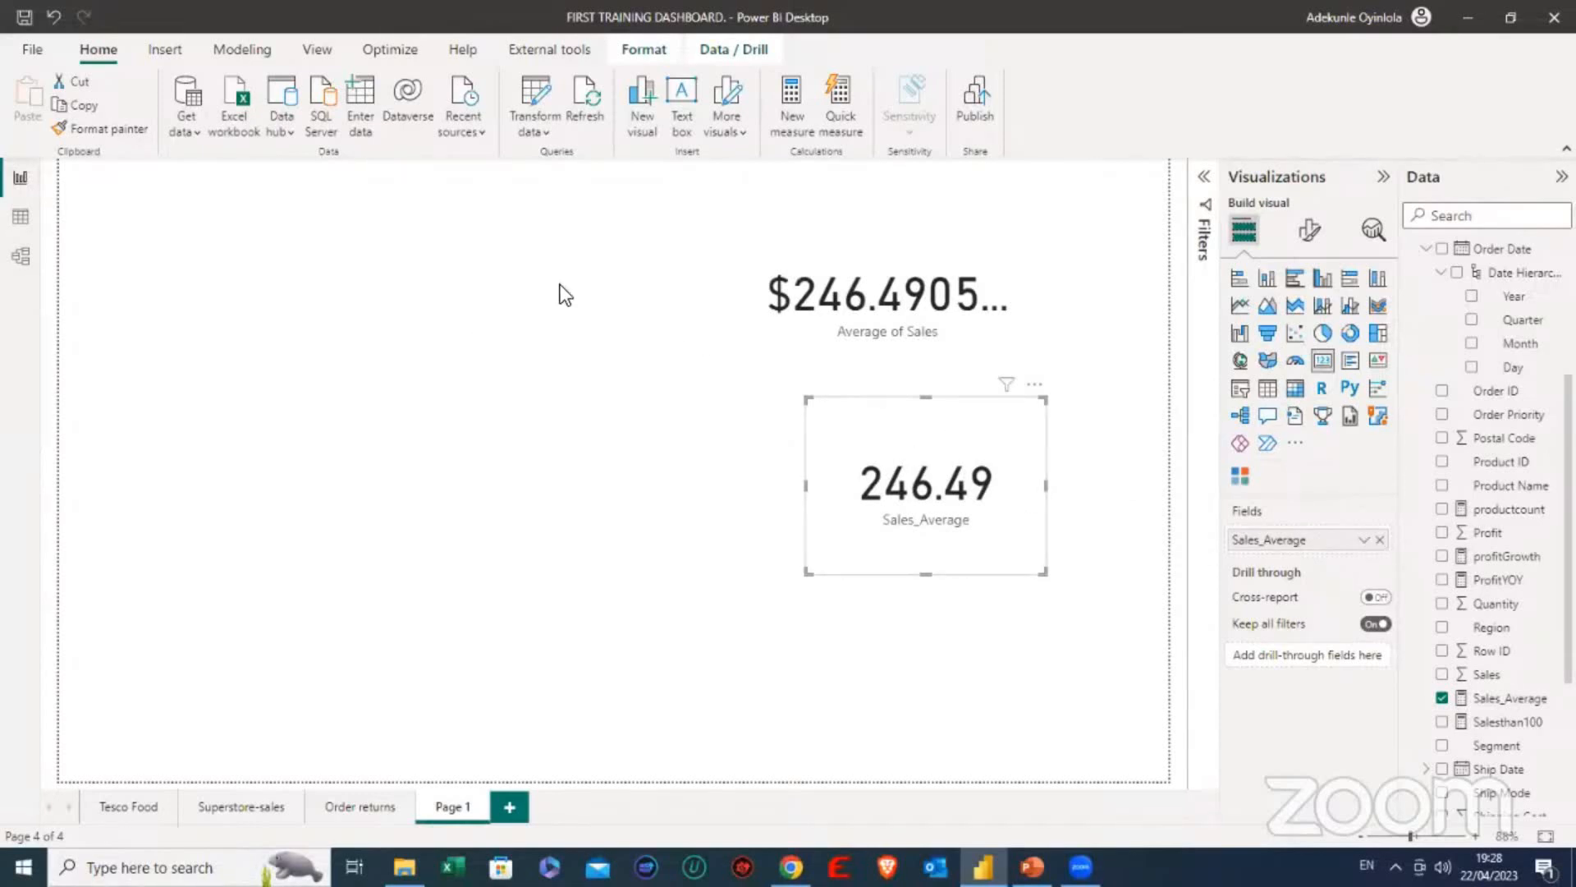
# - Create a new measure in the Orders table and replace its default name with Europe + America, followed by an equals sign
pyautogui.scroll(3, 1501, 521)
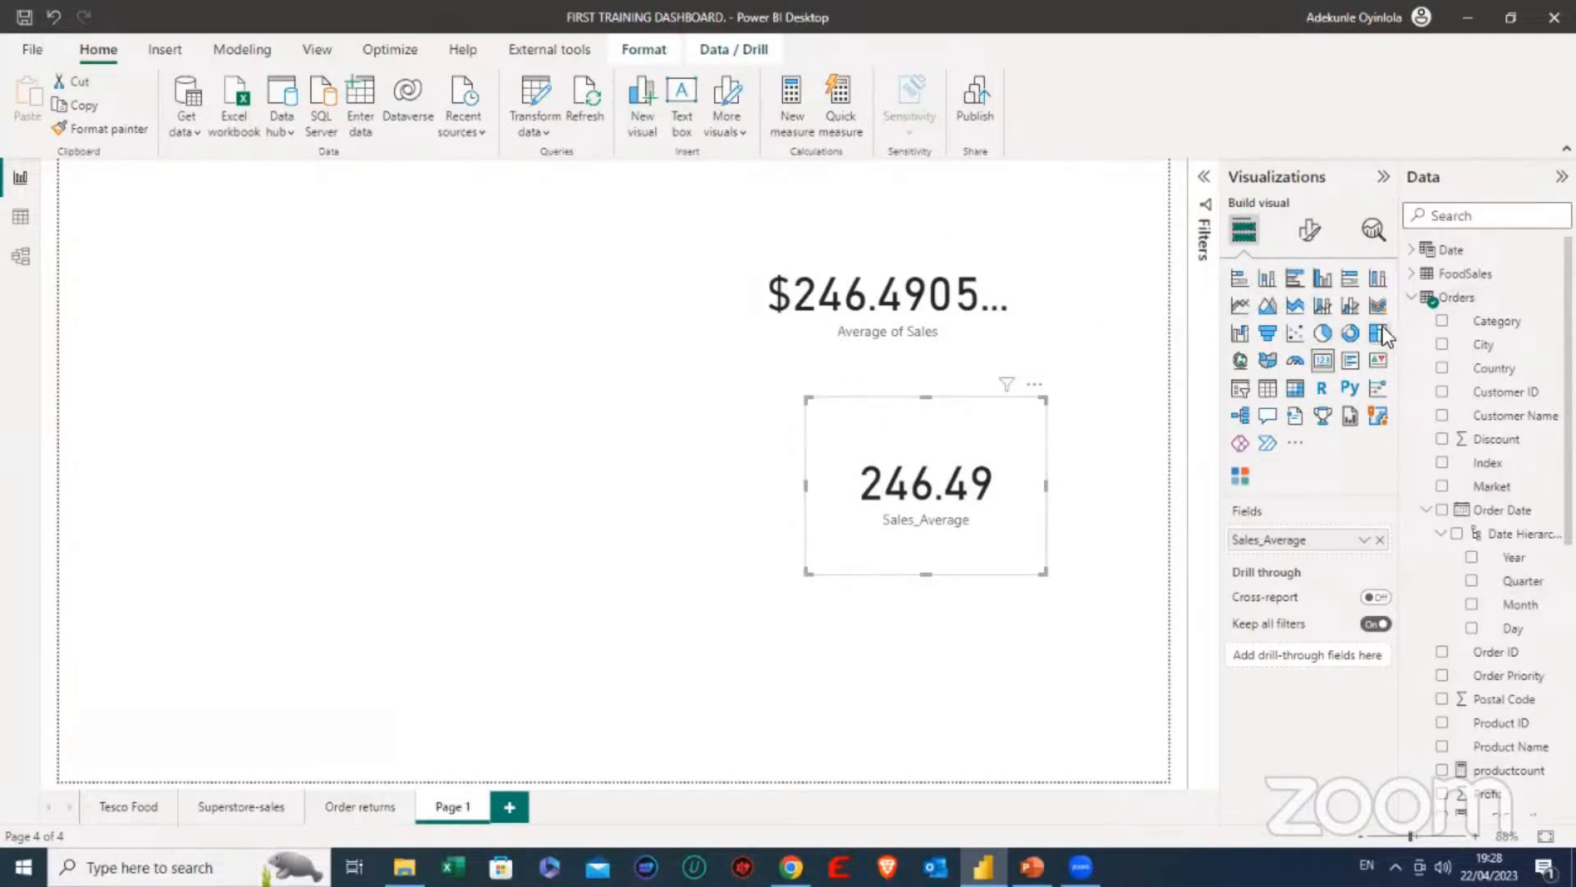
pyautogui.rightClick(1458, 306)
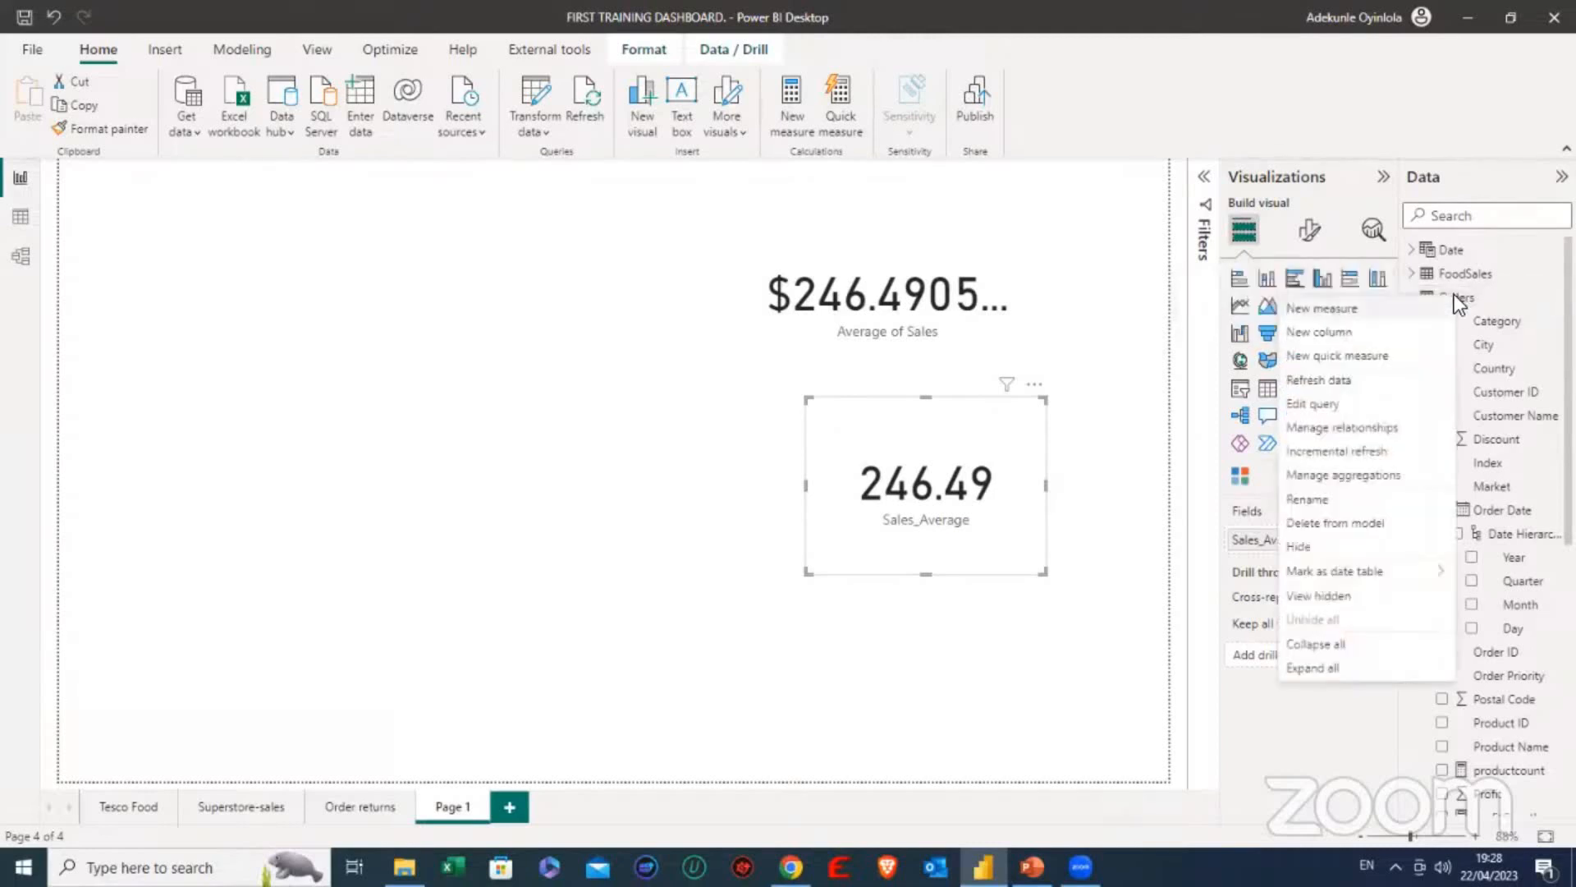
pyautogui.click(1351, 309)
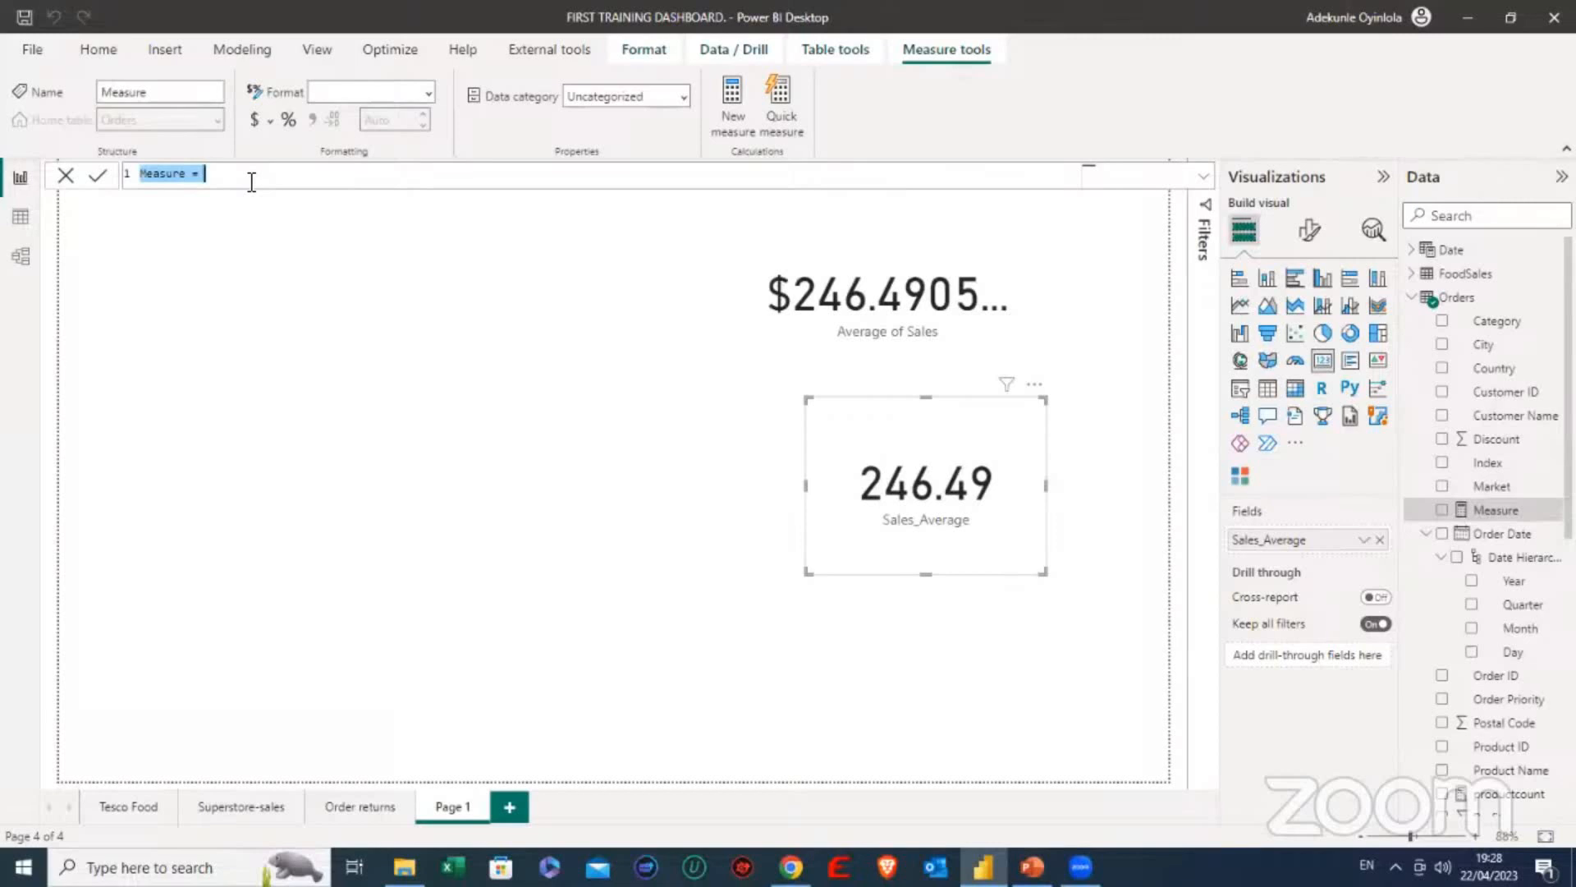
pyautogui.write('S')
pyautogui.write('urope')
pyautogui.write(' +')
pyautogui.write(' Americ')
pyautogui.write('a -')
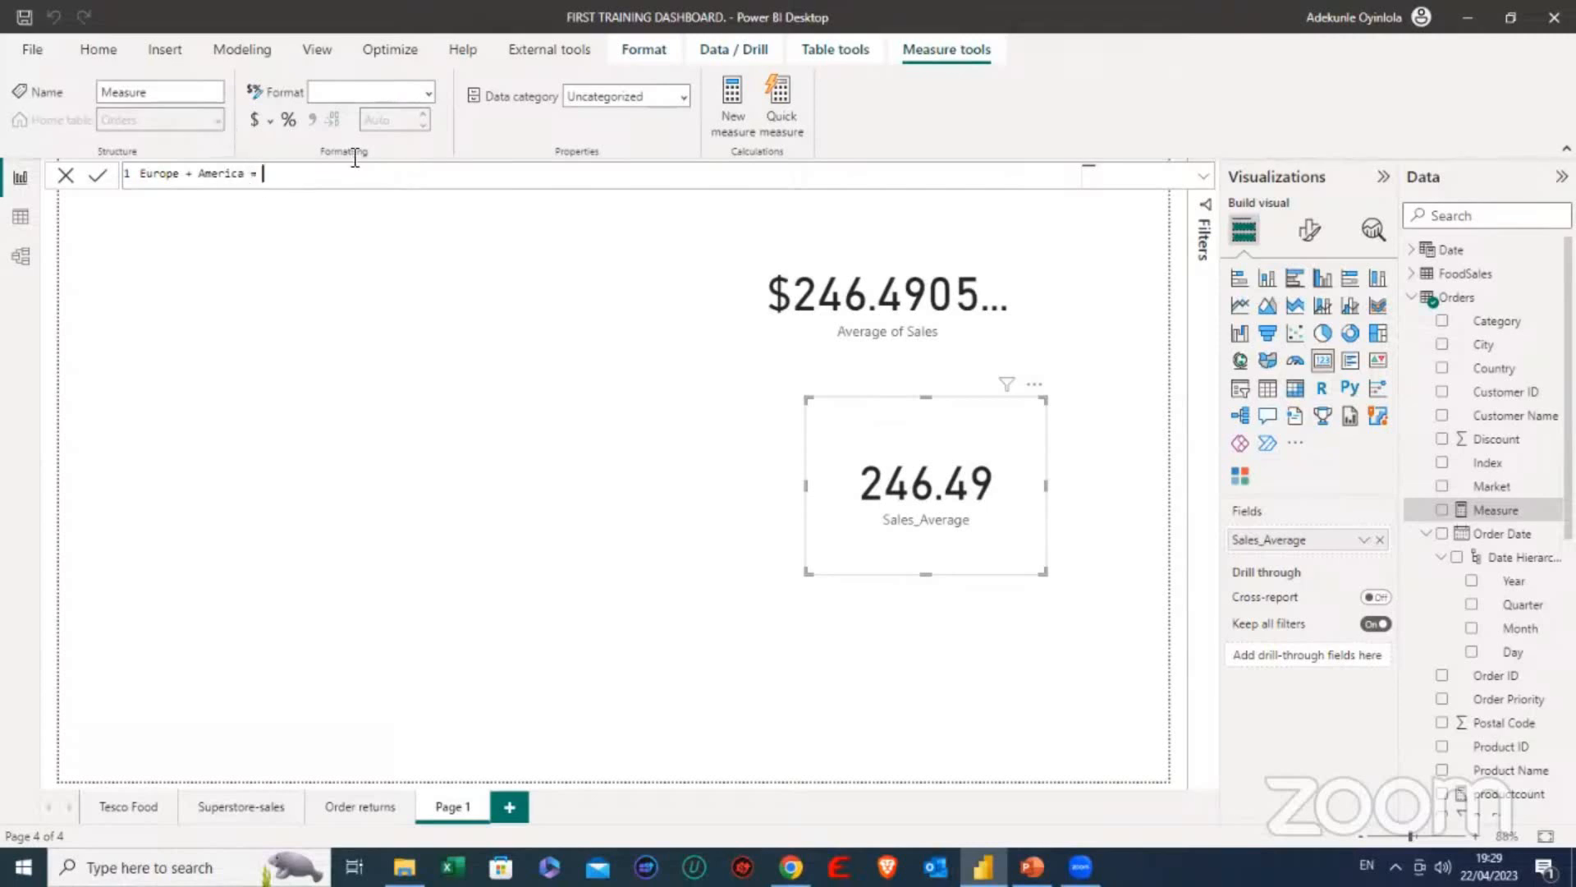
pyautogui.write(' sum')
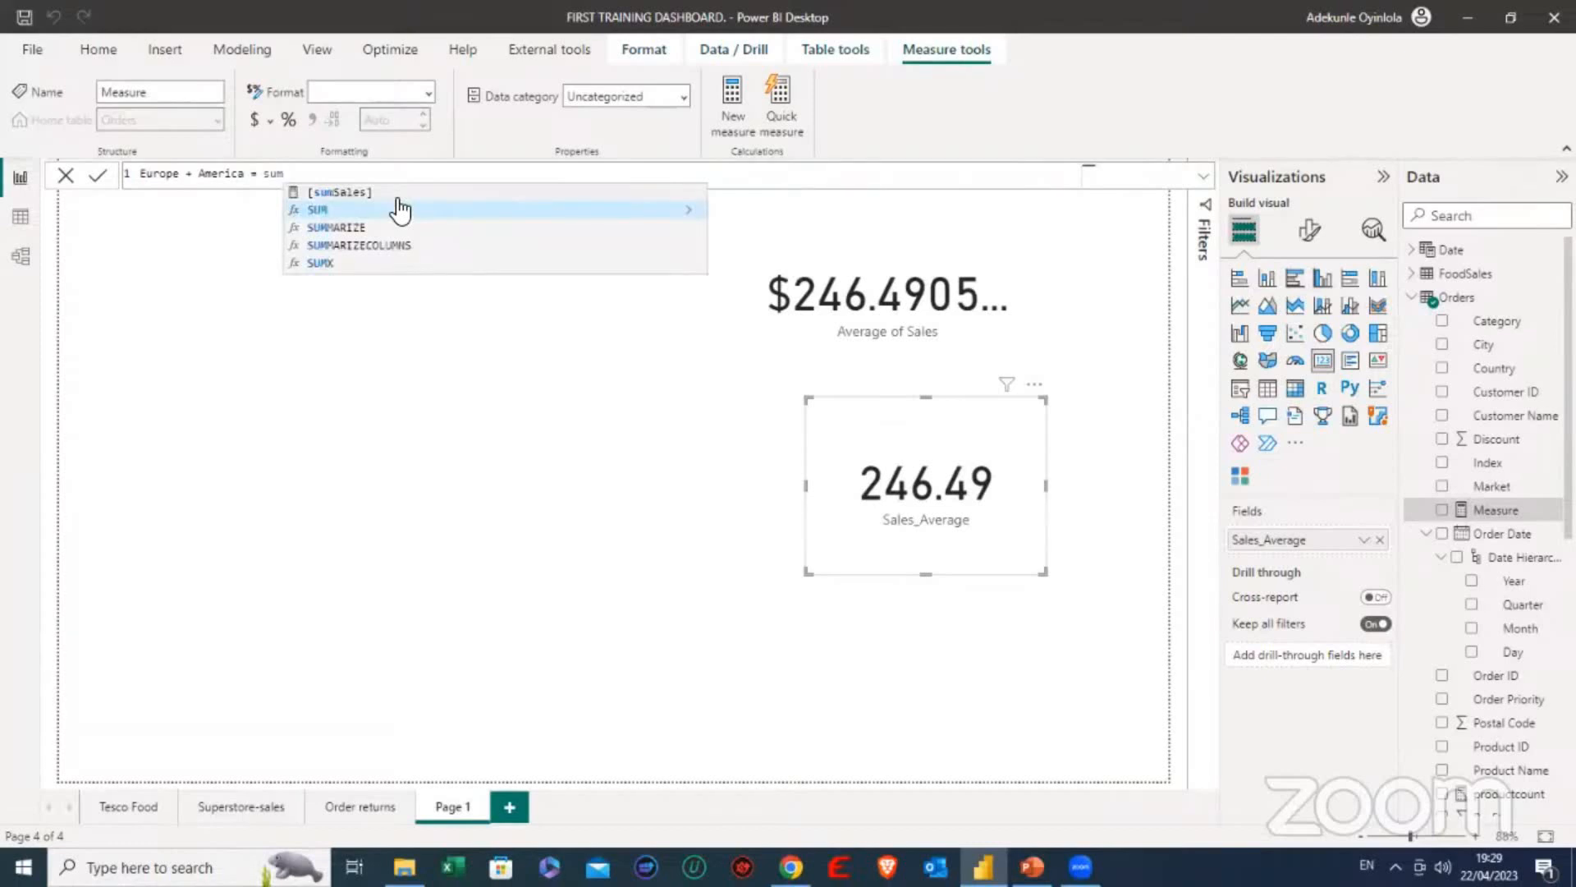
pyautogui.click(400, 210)
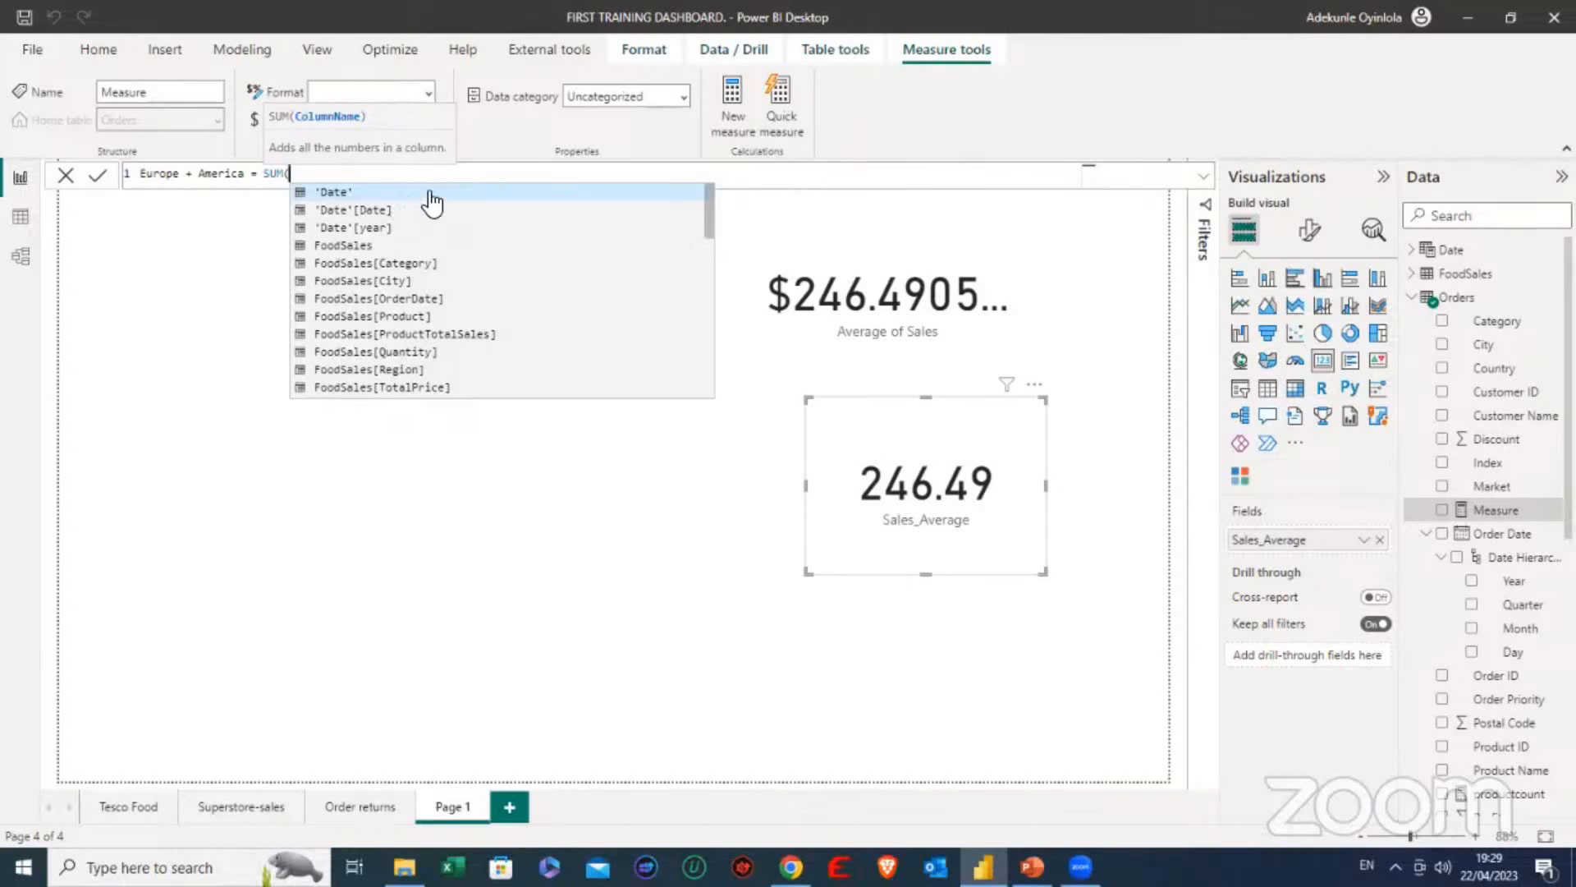
pyautogui.scroll(-2, 447, 374)
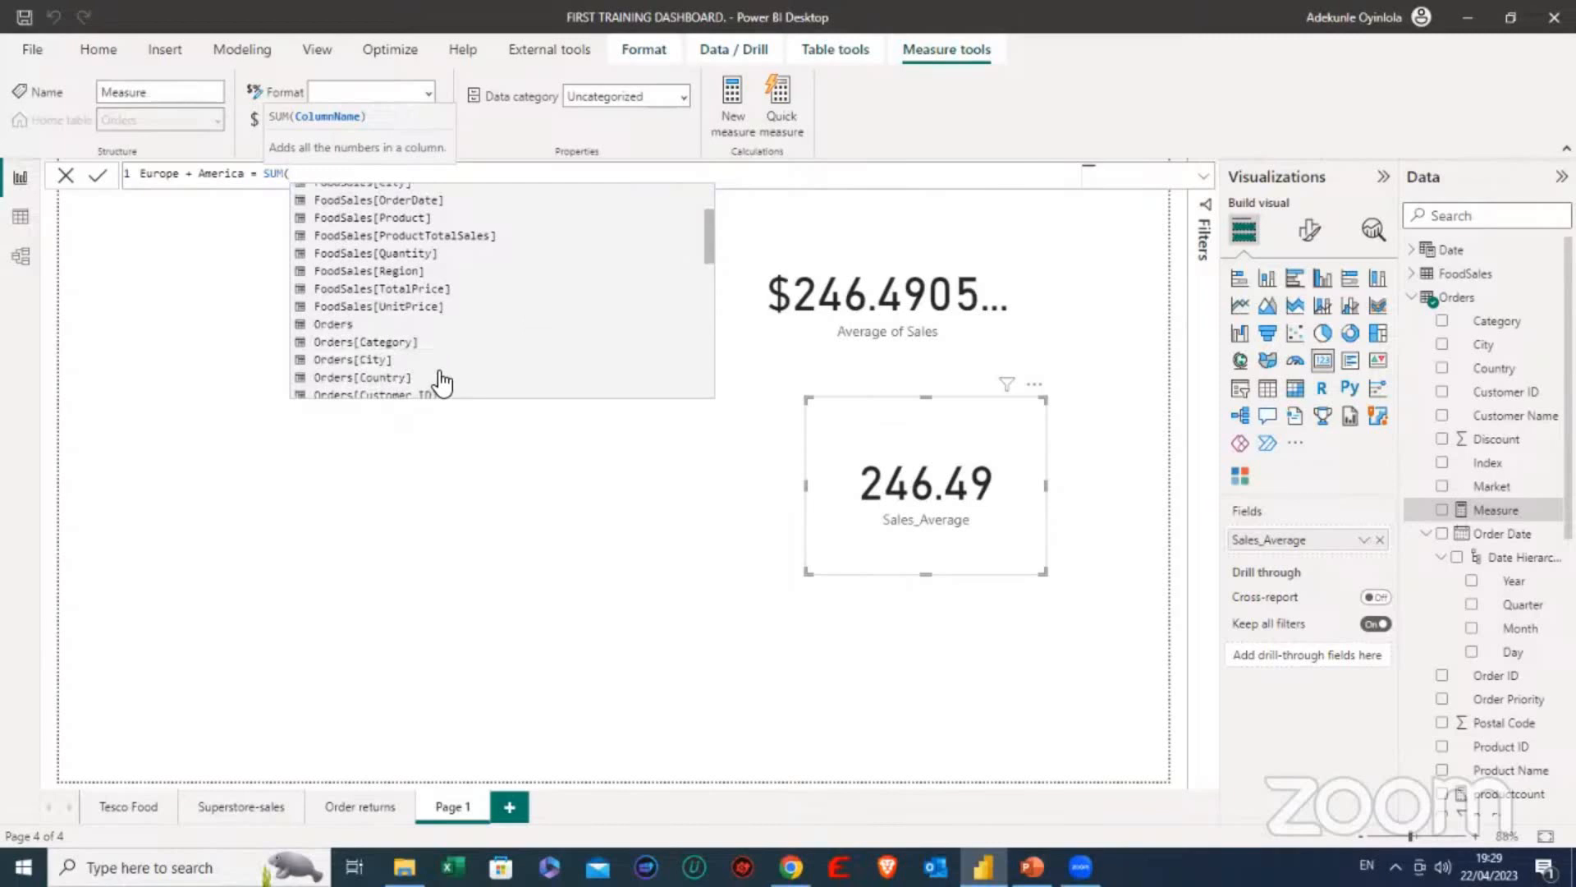
pyautogui.scroll(-1, 448, 365)
pyautogui.scroll(-2, 447, 359)
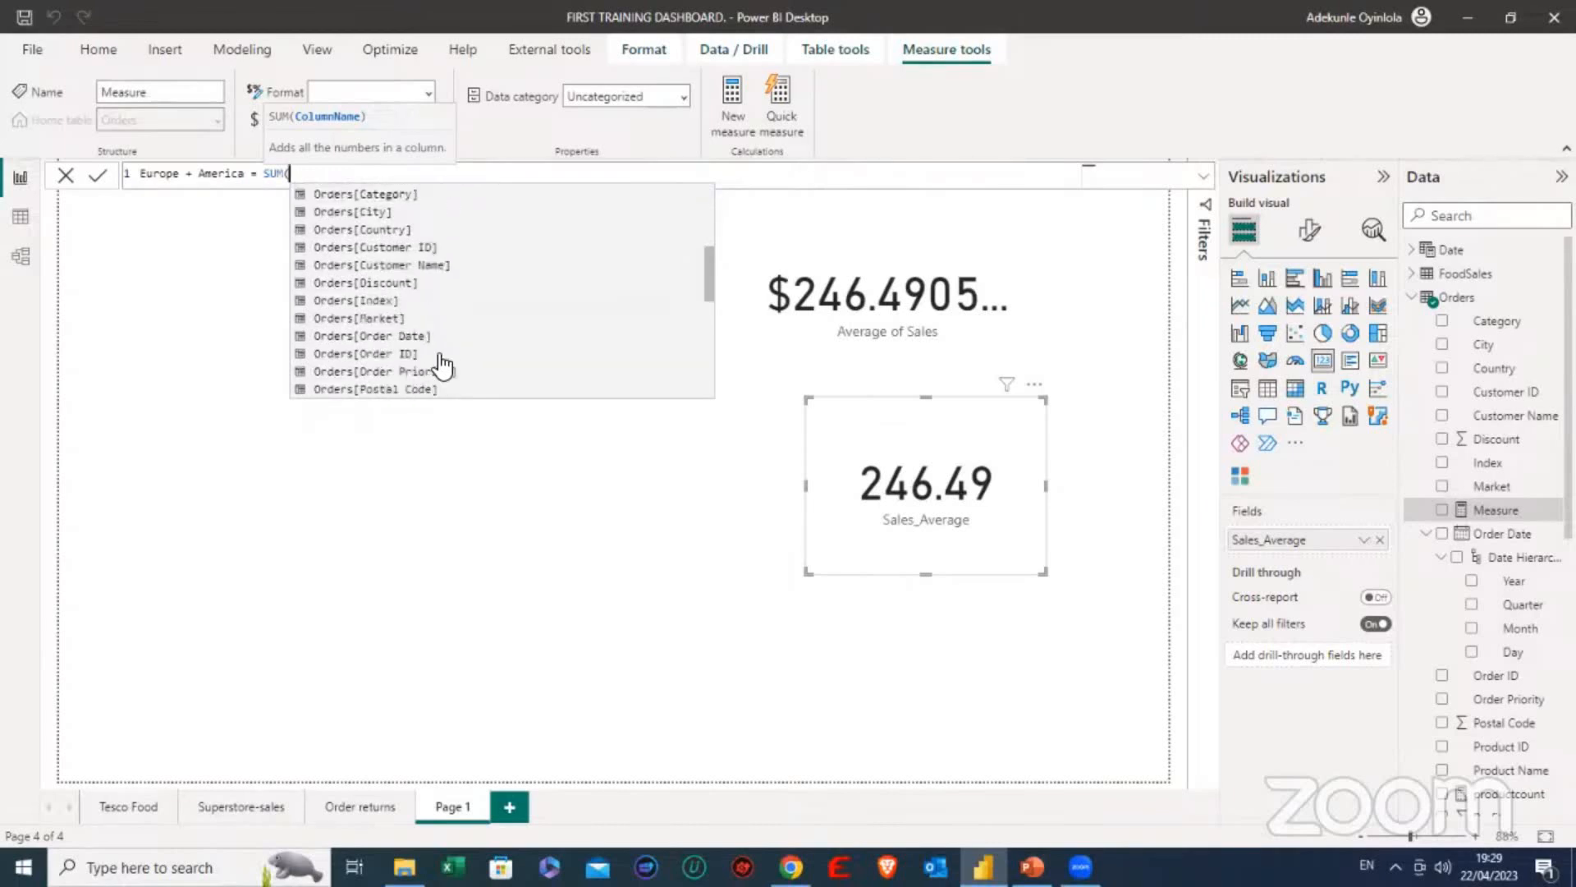
pyautogui.scroll(-1, 433, 355)
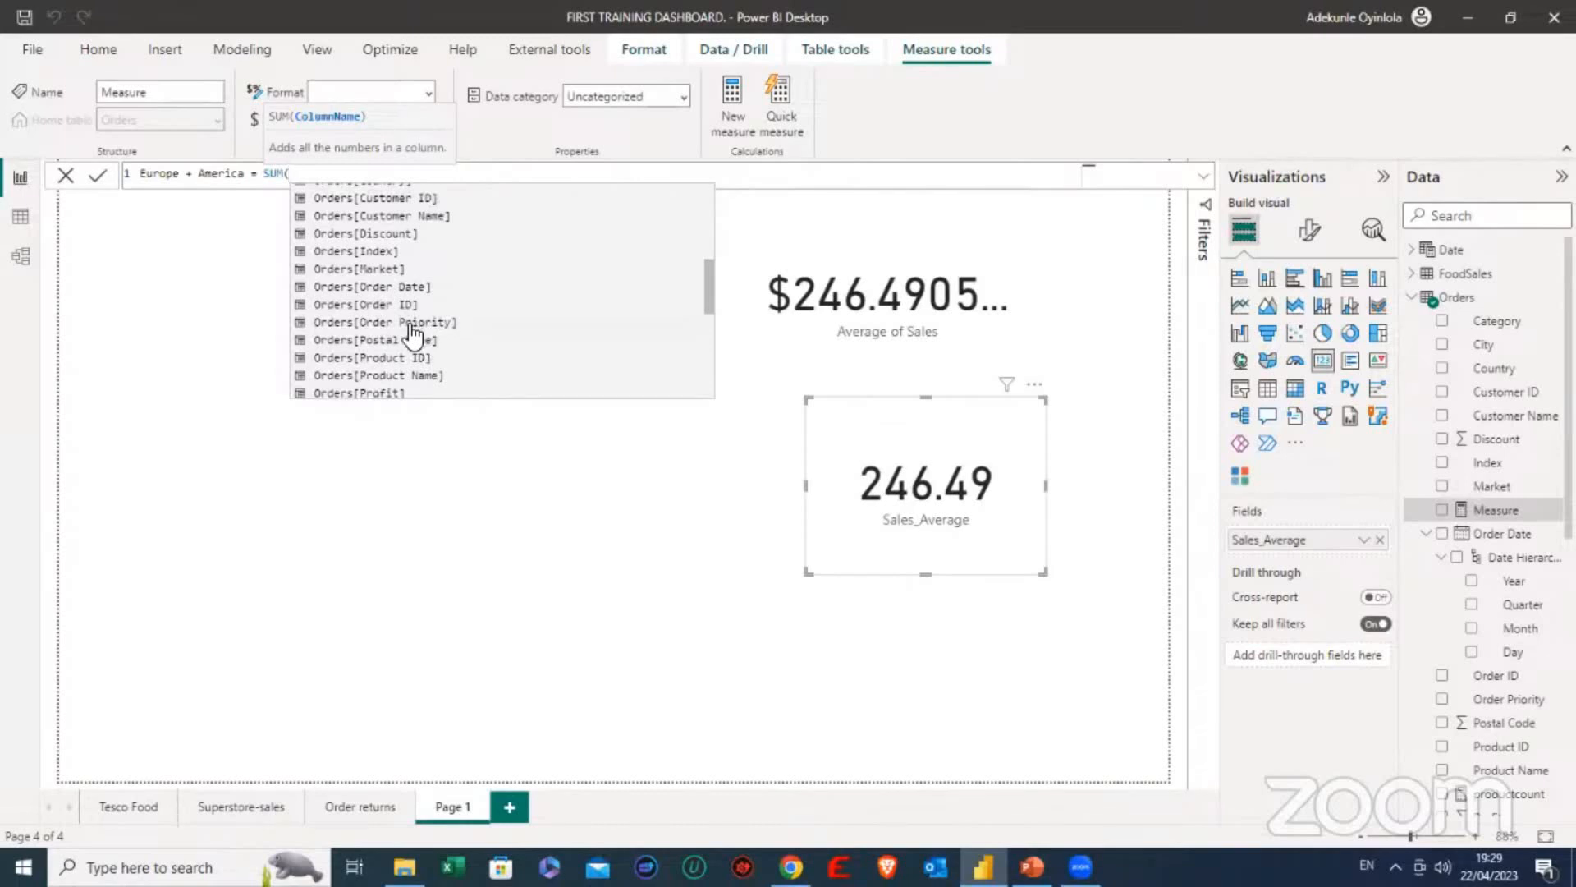
pyautogui.scroll(-1, 407, 345)
pyautogui.scroll(-2, 406, 345)
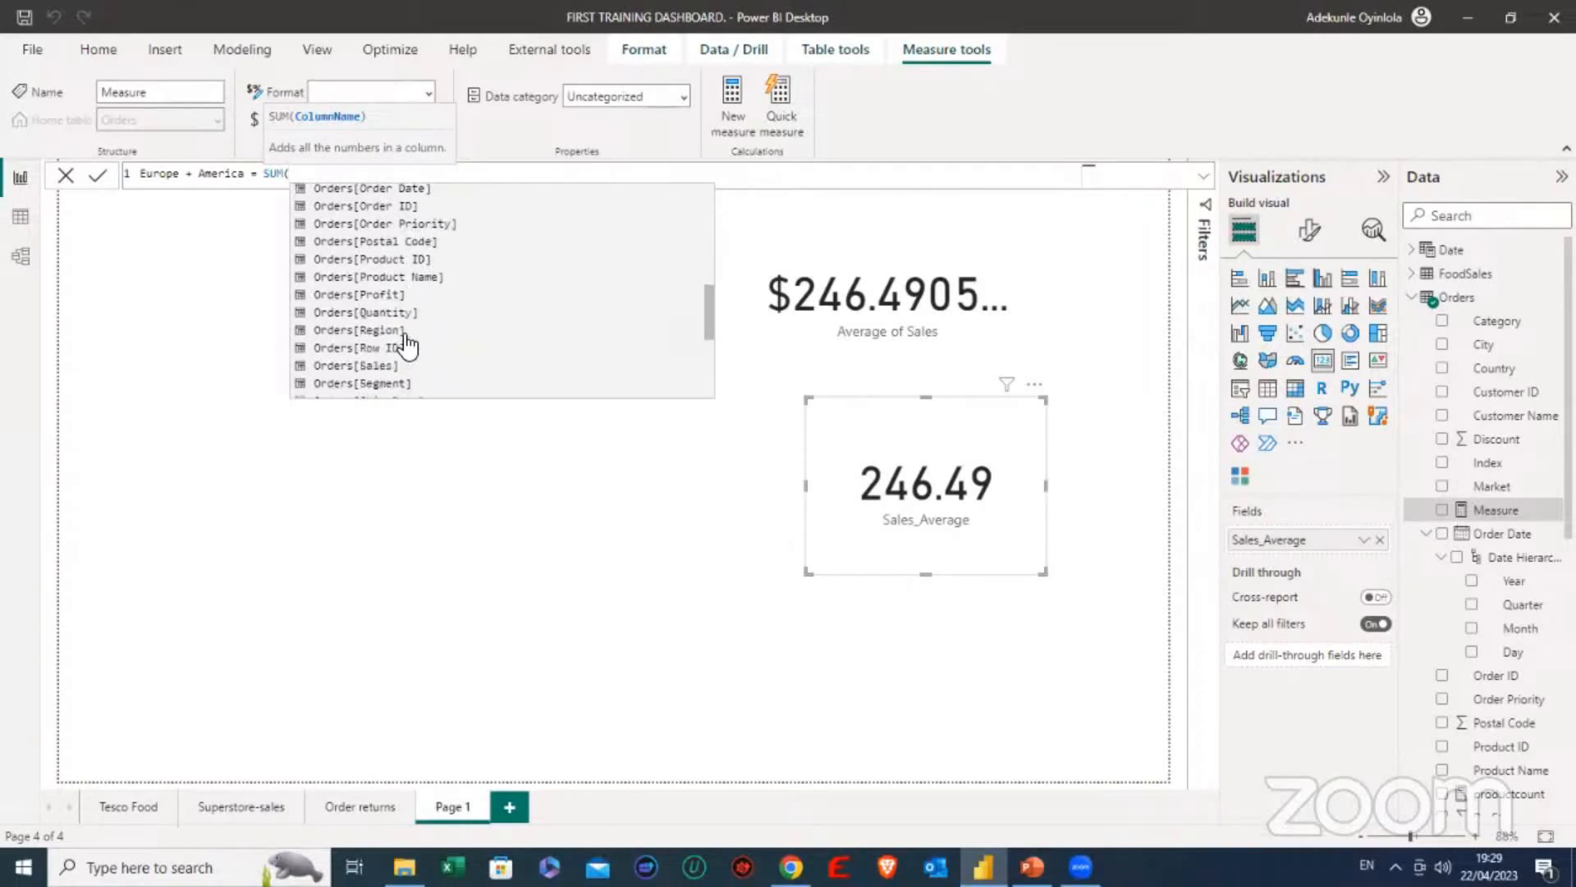
pyautogui.scroll(-1, 402, 361)
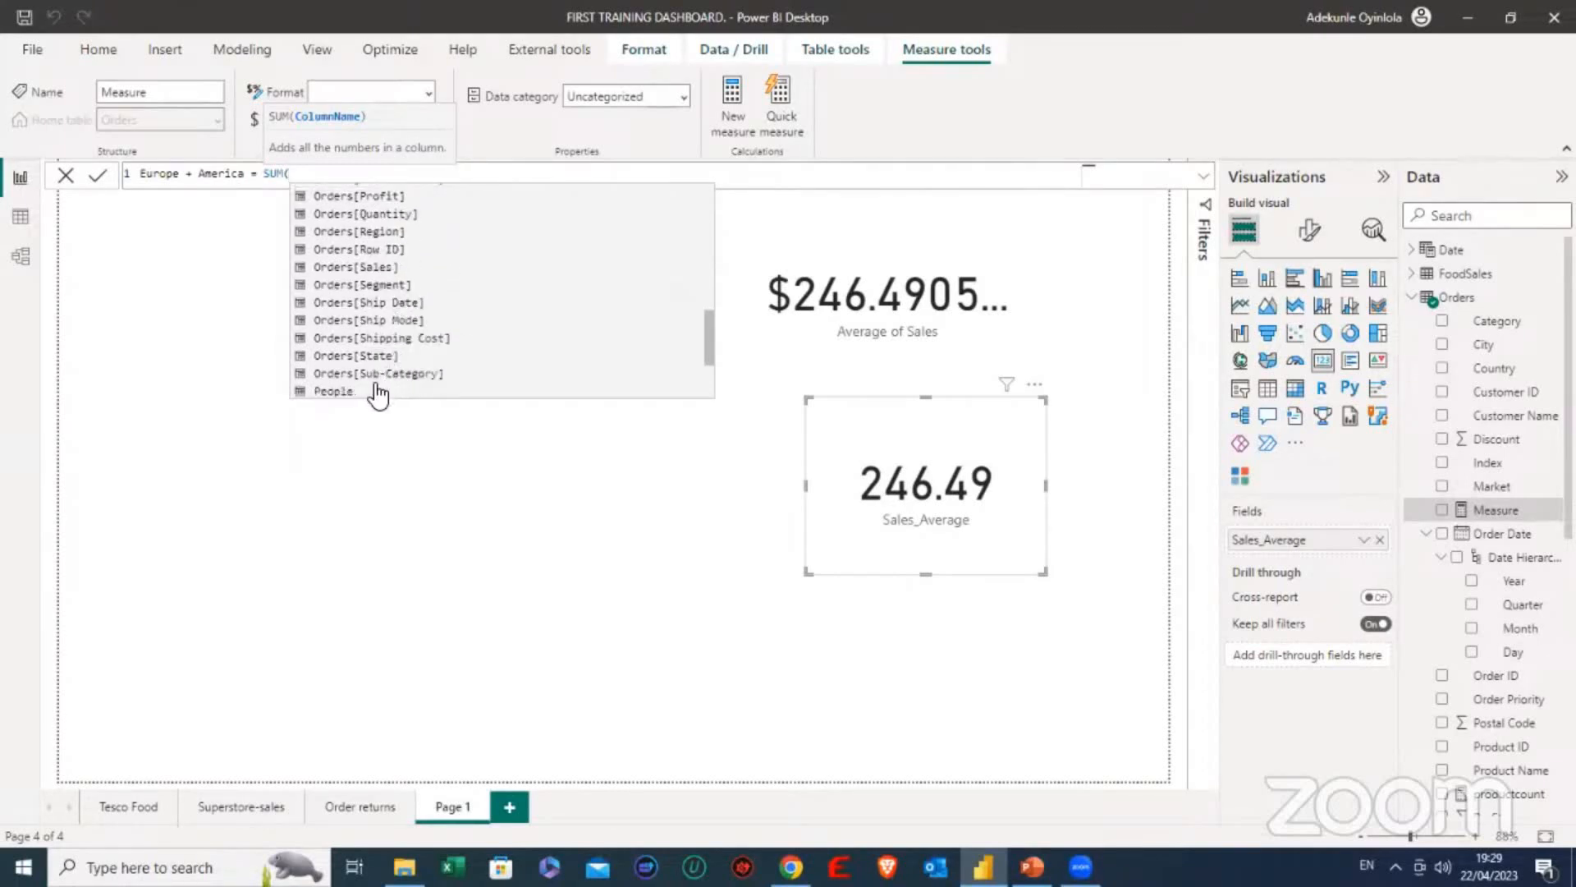
pyautogui.scroll(-3, 394, 361)
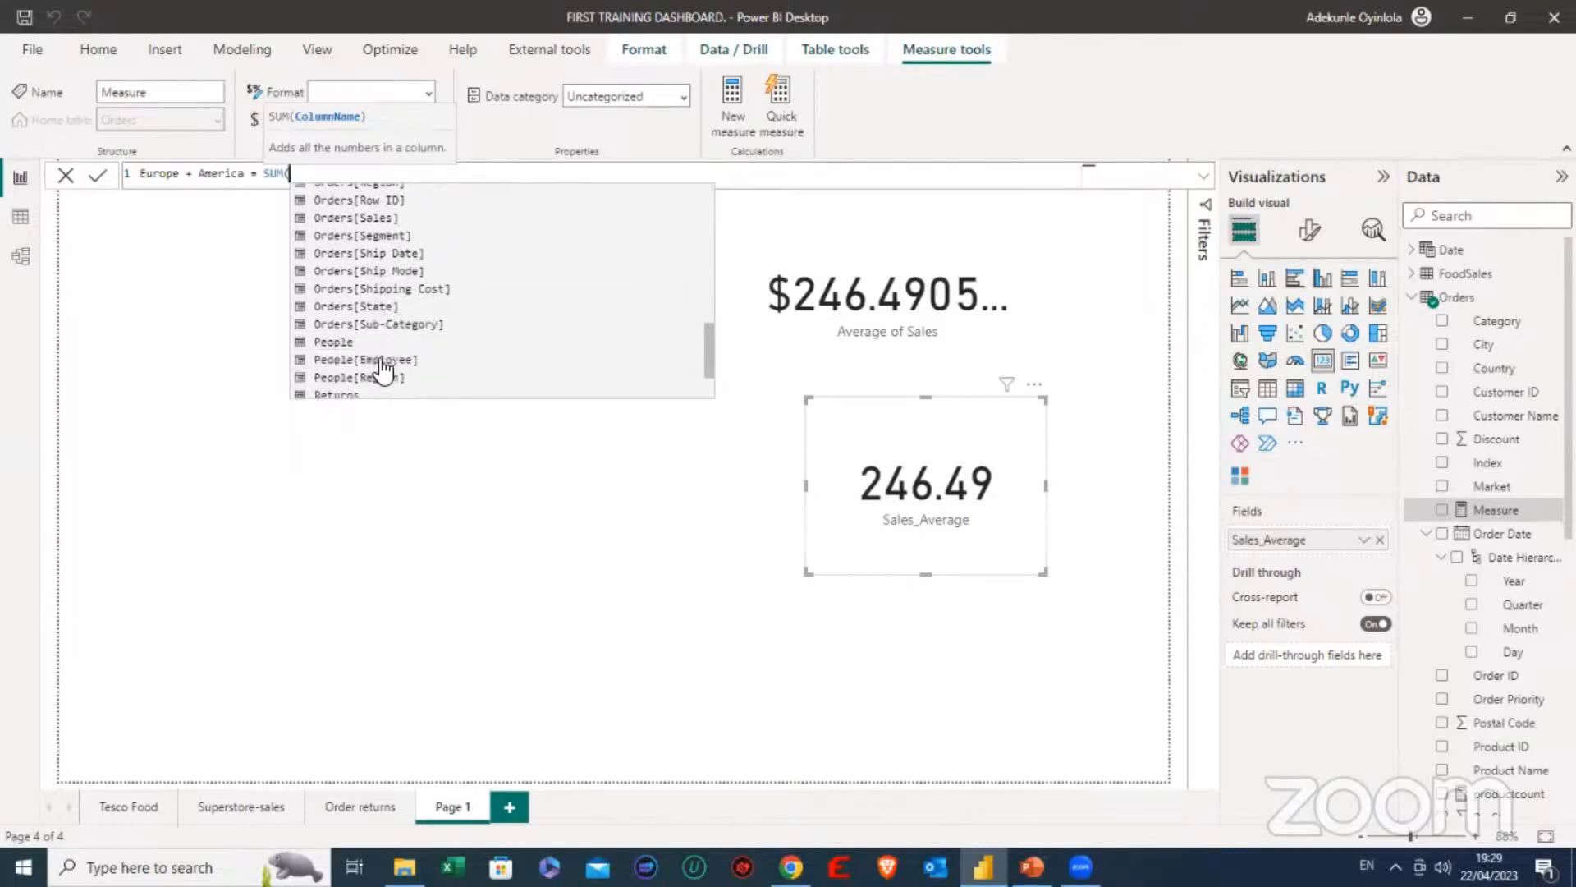
pyautogui.scroll(2, 406, 333)
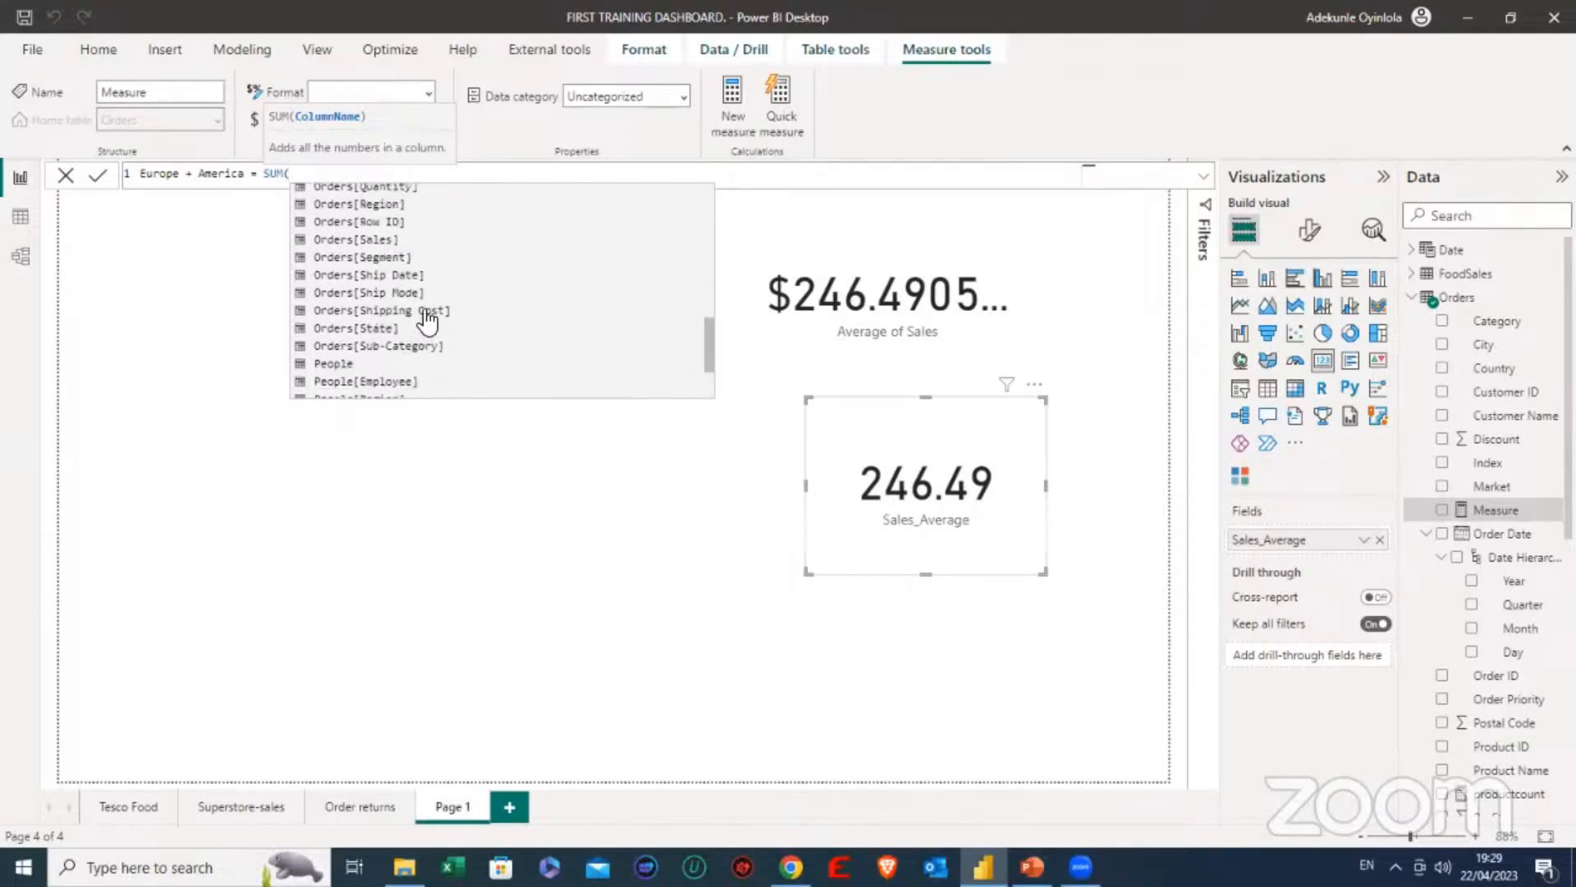
pyautogui.press('BackSpace')
pyautogui.press('BackSpace')
pyautogui.press('BackSpace')
pyautogui.press('BackSpace')
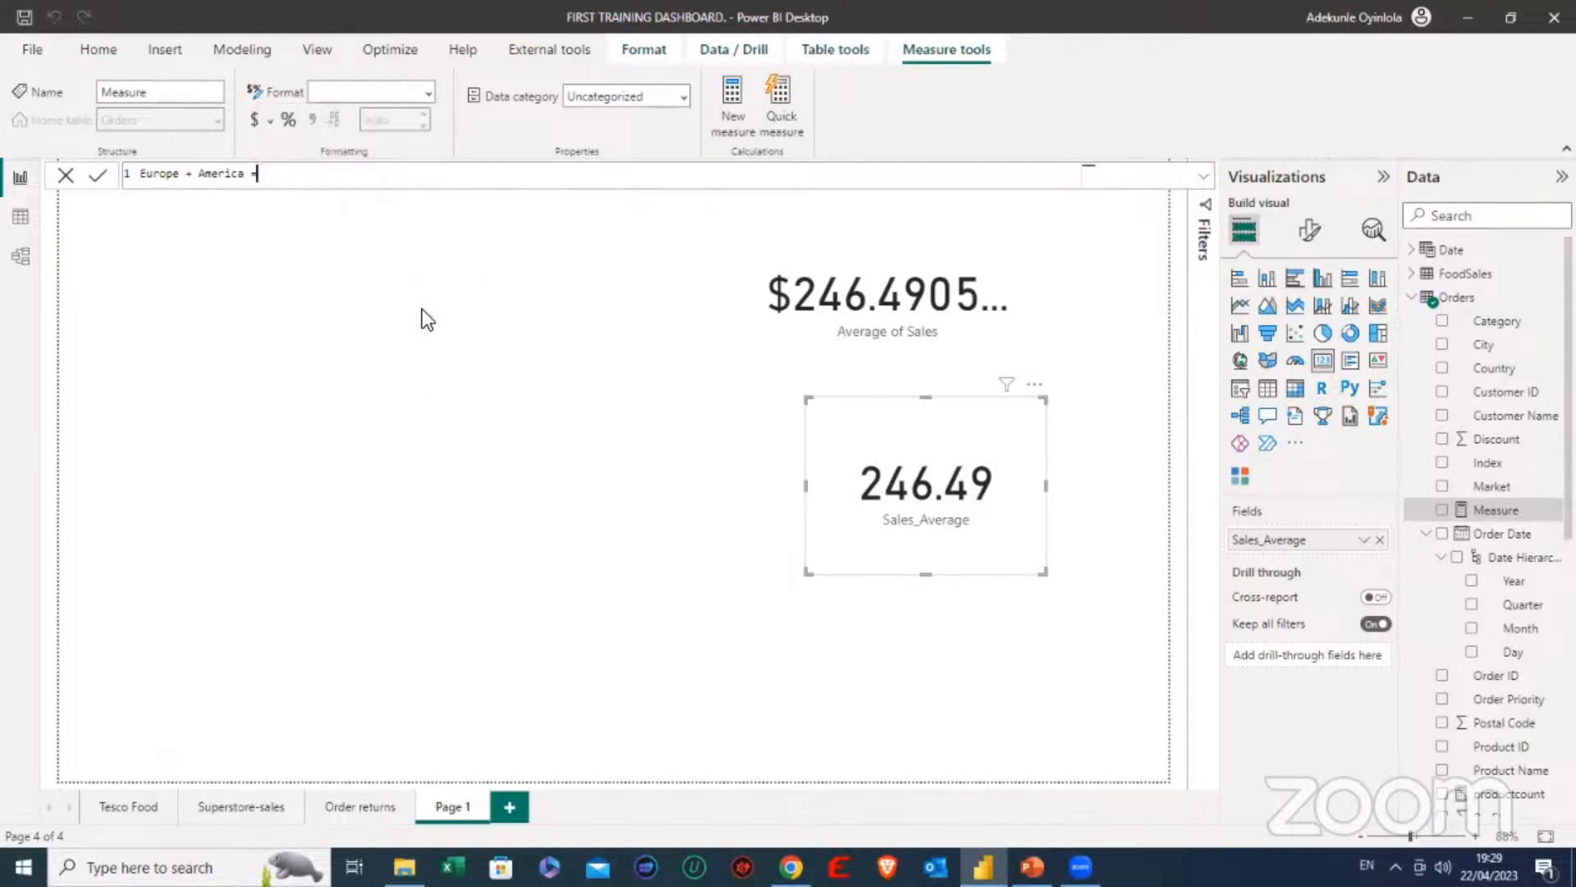
# - Start the measure's formula with CALCULATE and the expression SUM(Orders[Sales]), closing the SUM parenthesis
pyautogui.write('cal')
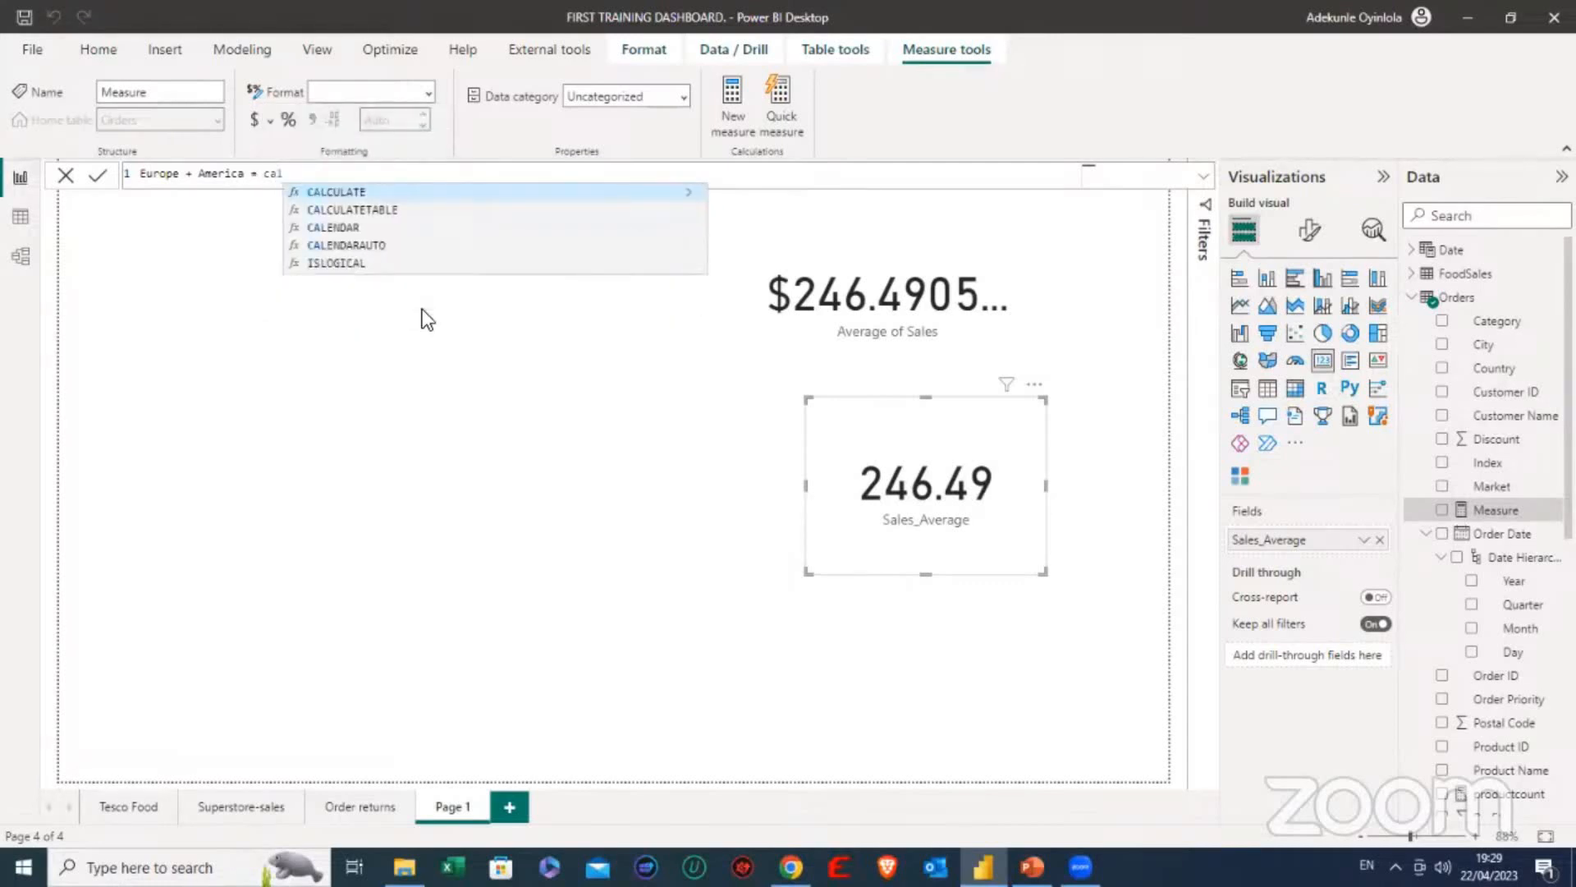
pyautogui.press('Tab')
pyautogui.write('sum')
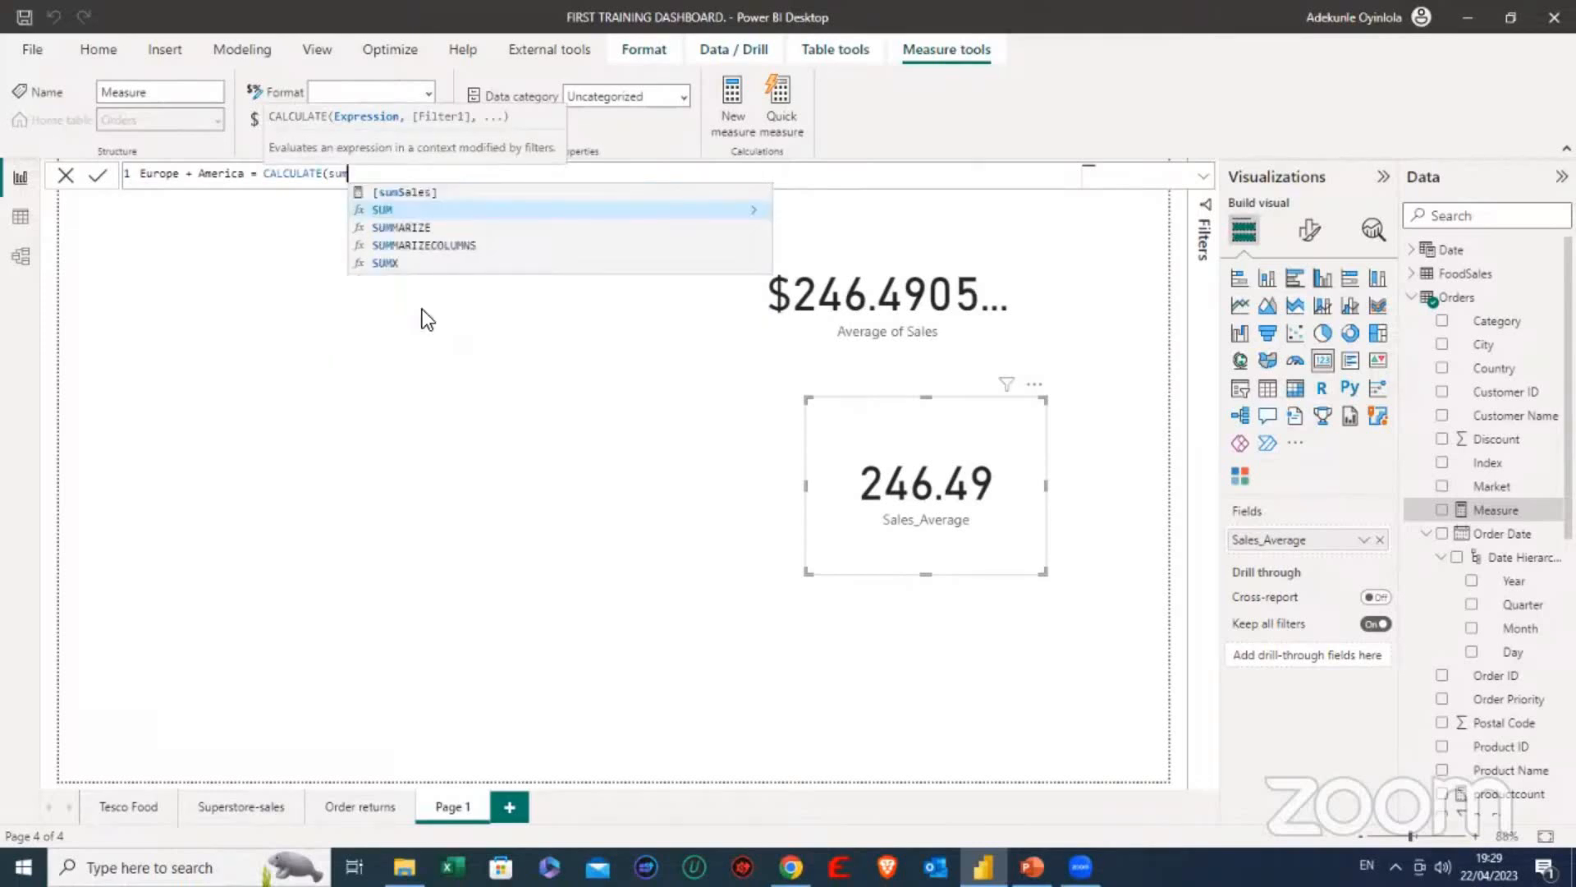
pyautogui.press('Tab')
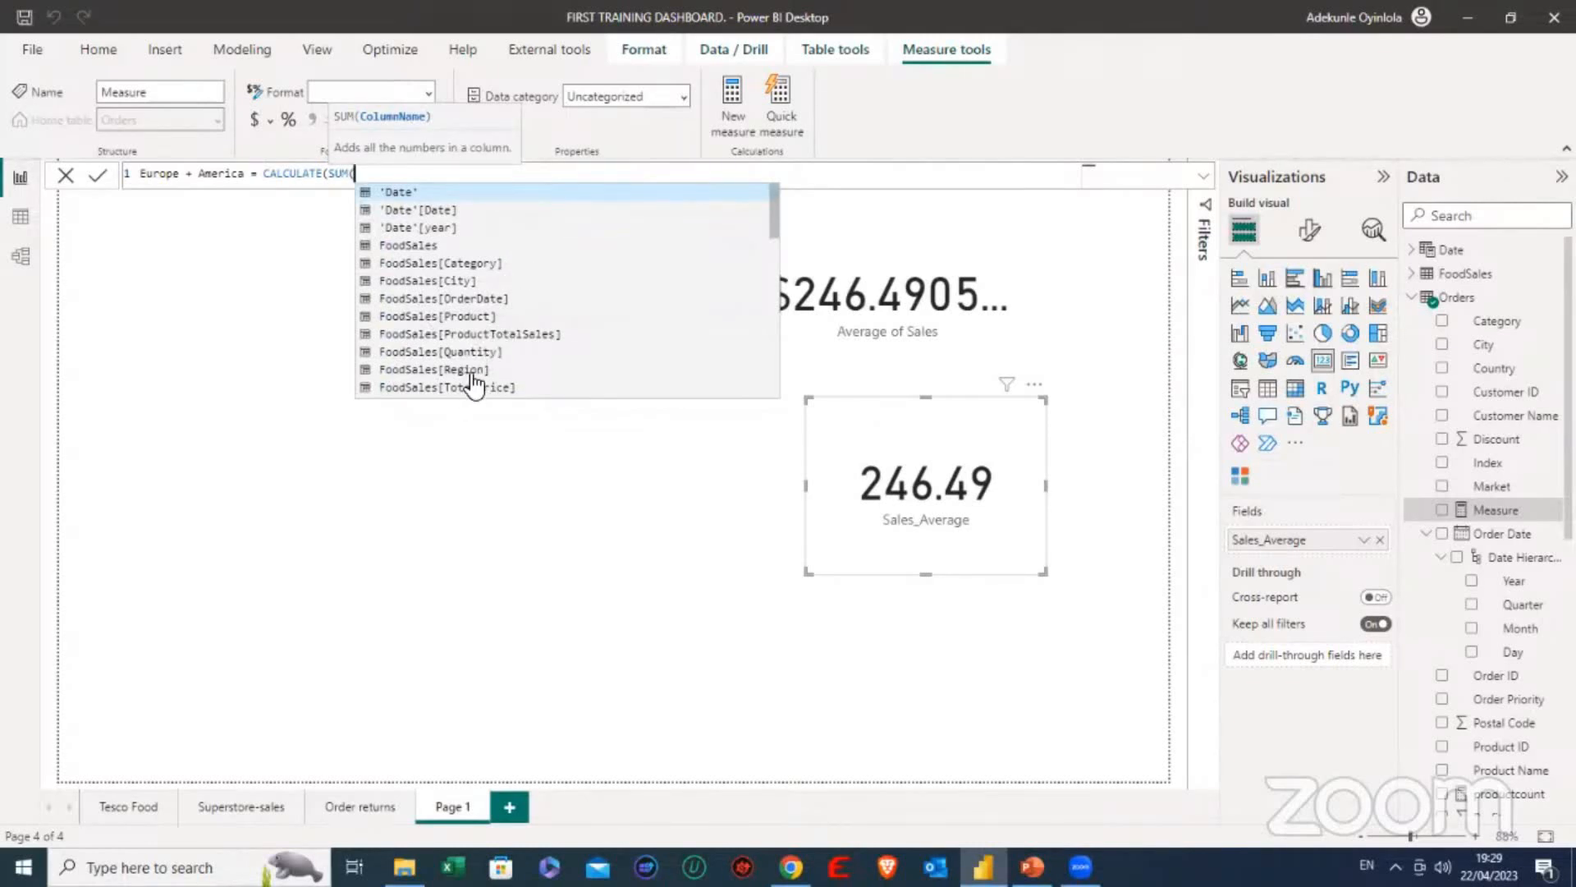
pyautogui.scroll(-1, 476, 365)
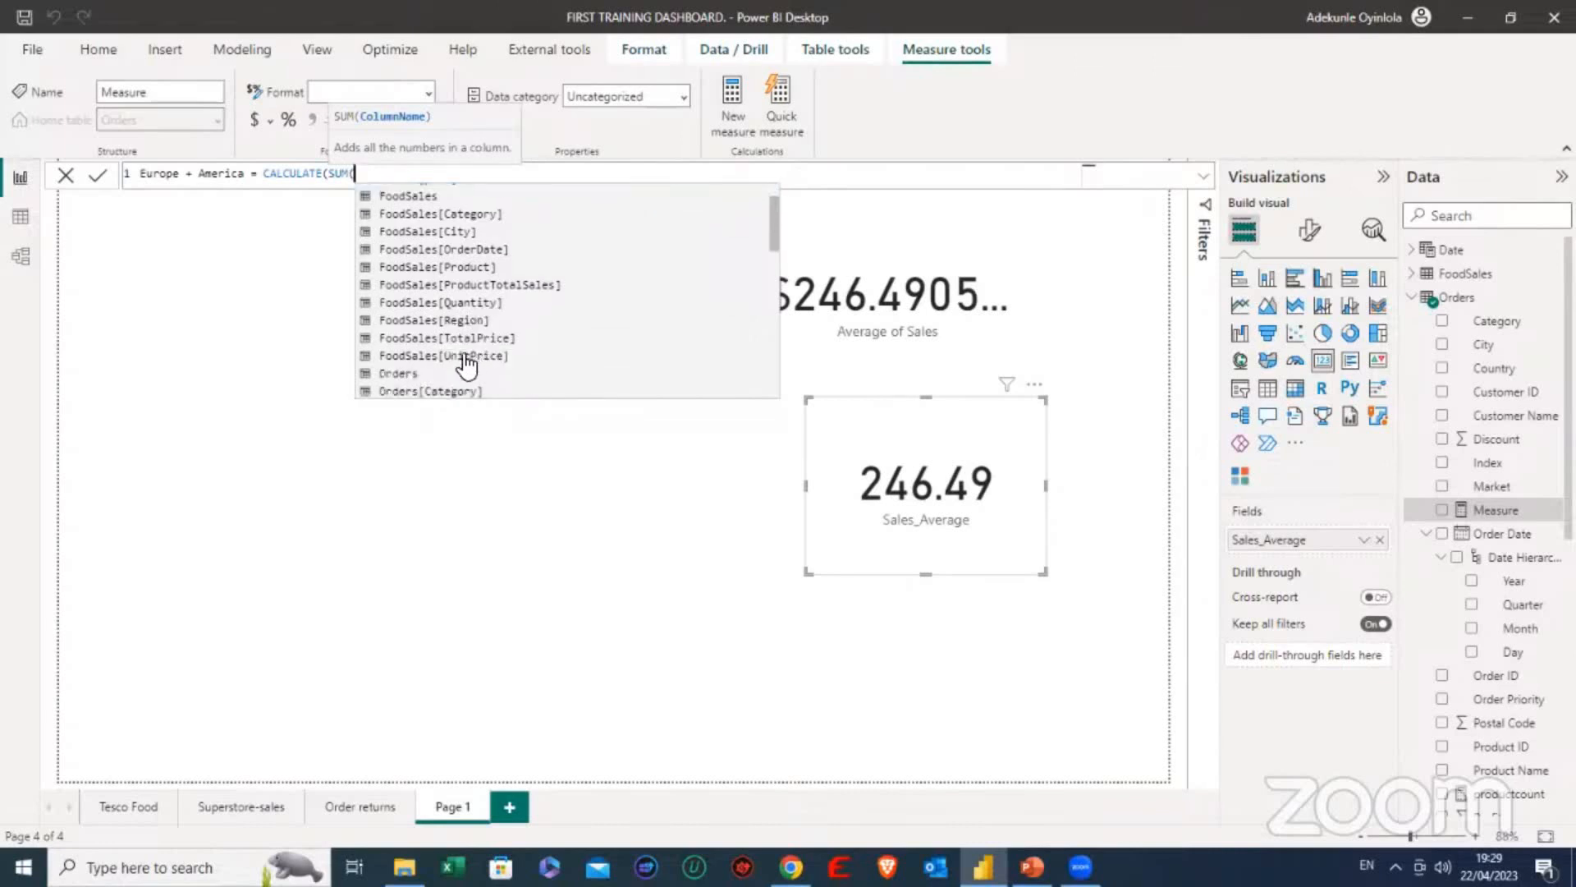
pyautogui.scroll(-1, 452, 378)
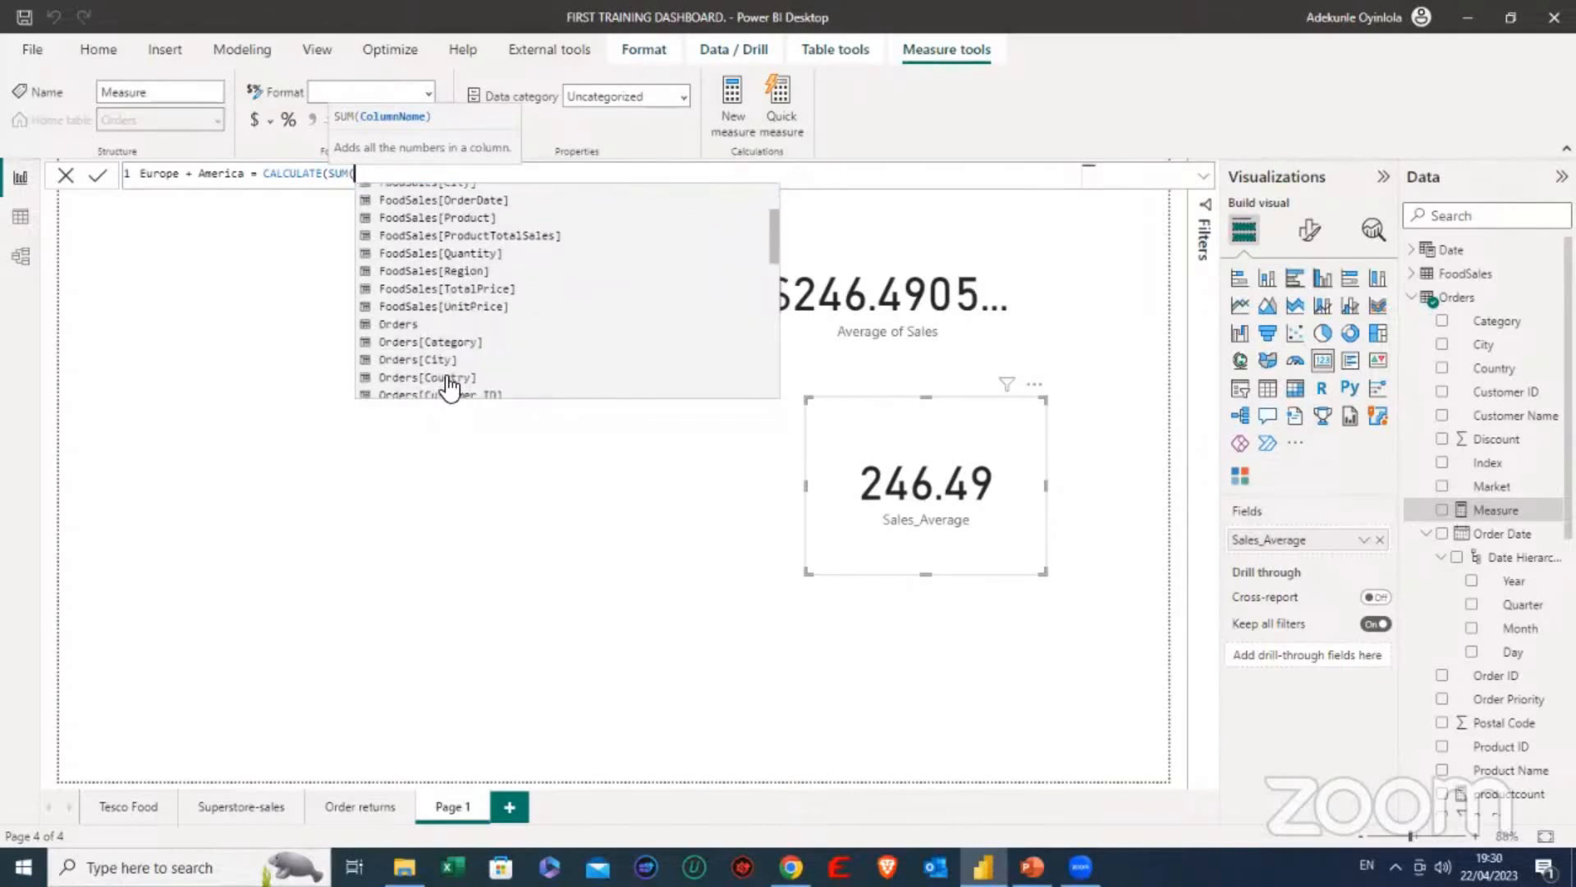
pyautogui.write('sa')
pyautogui.click(445, 367)
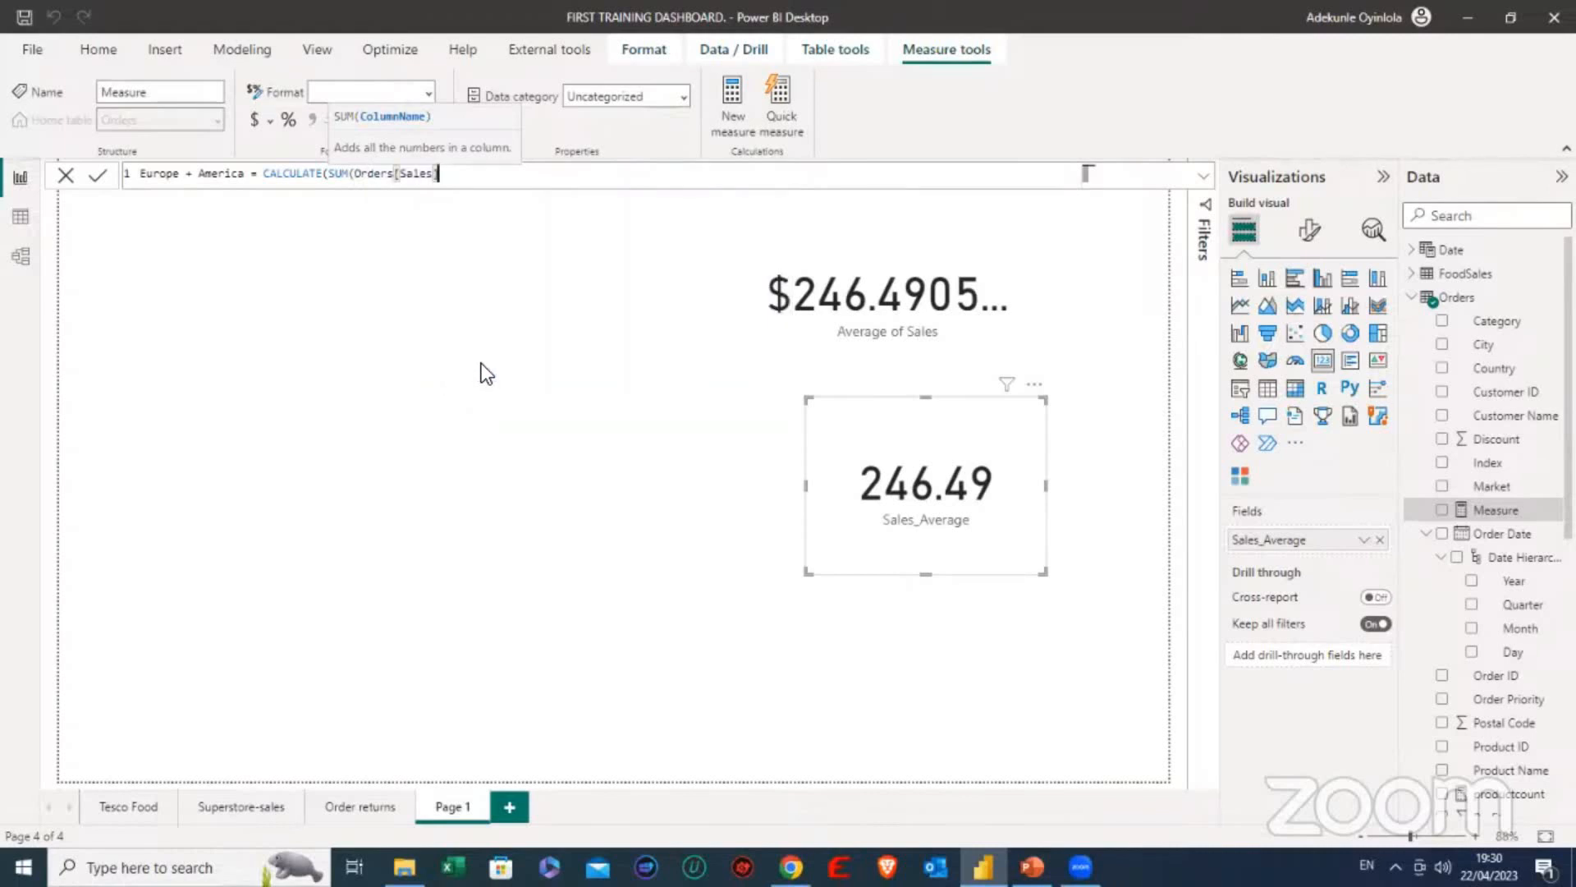
pyautogui.write(',')
pyautogui.press('BackSpace')
pyautogui.write(',')
pyautogui.press('BackSpace')
pyautogui.write(')')
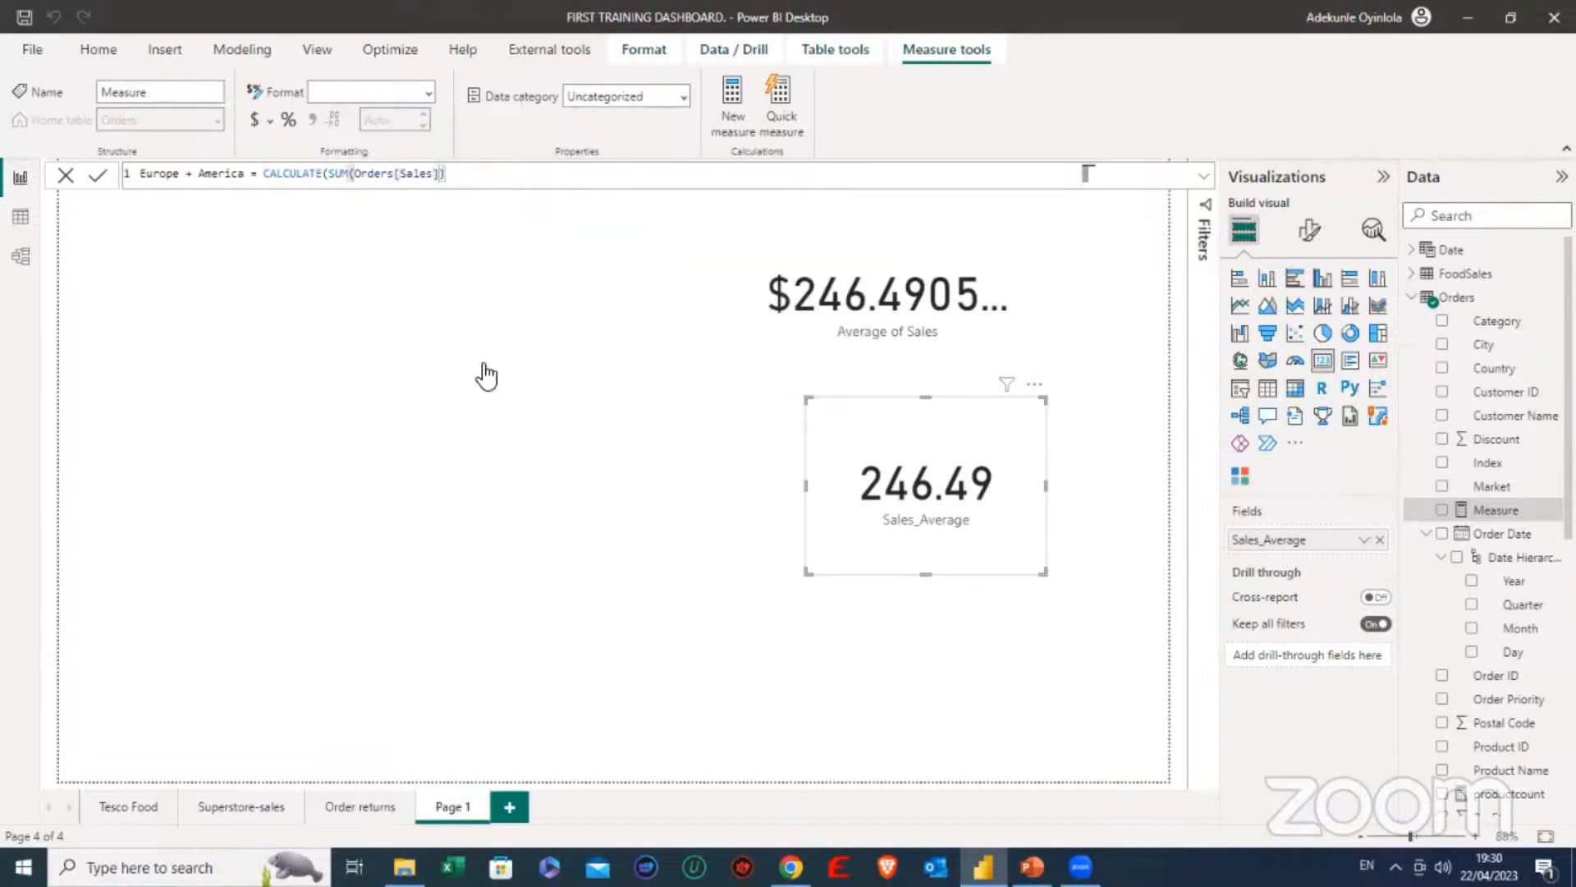
pyautogui.write(',')
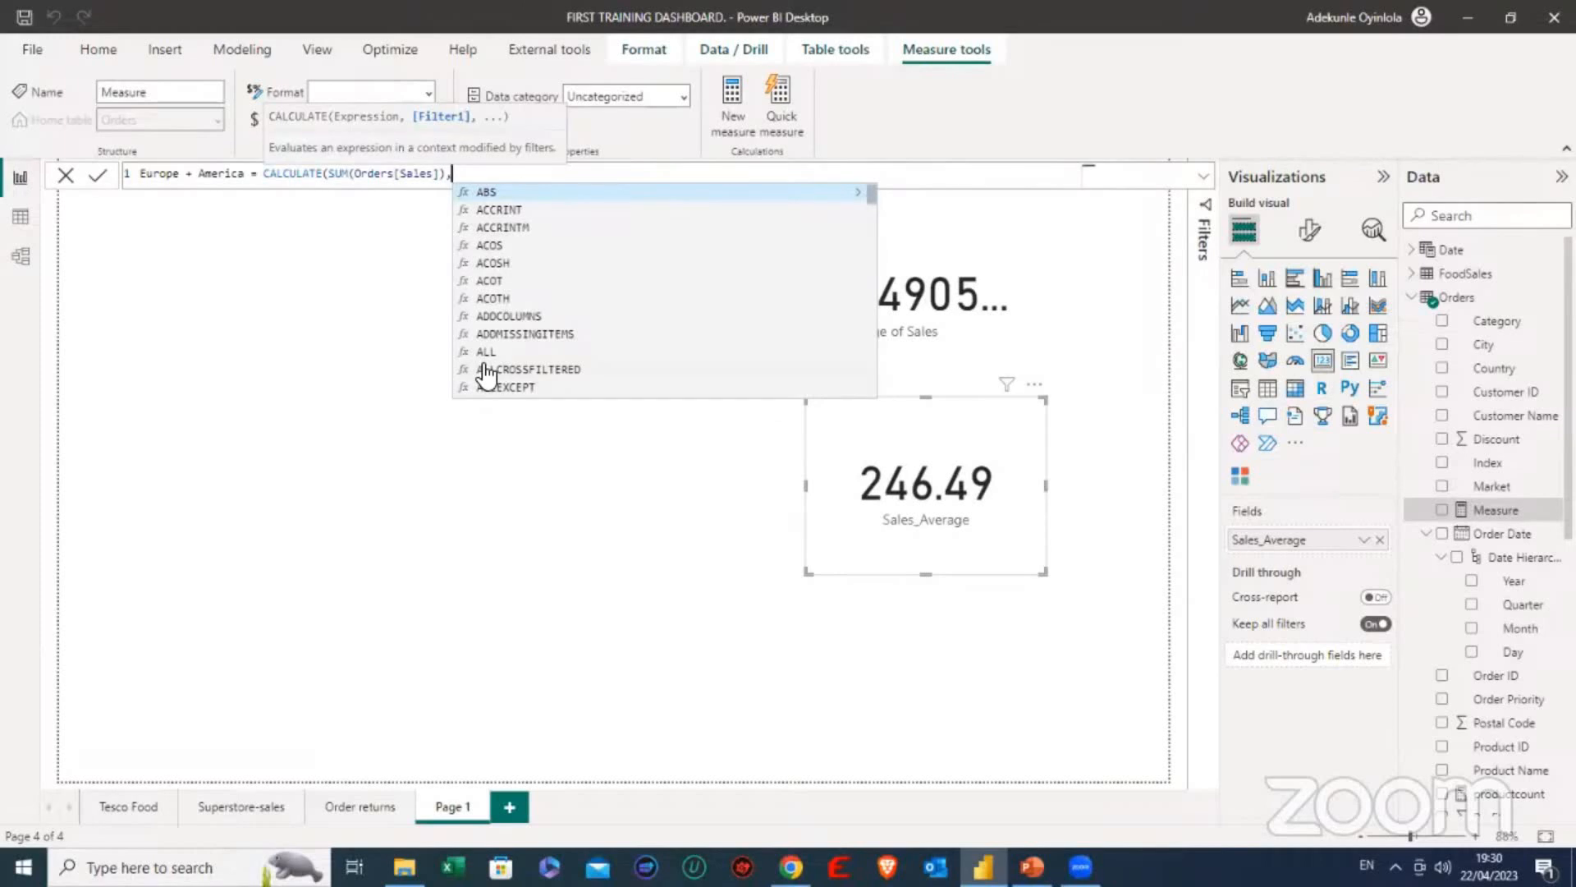
# - Add Orders[Country] as the filter argument of CALCULATE, followed by an equals sign
pyautogui.write('co')
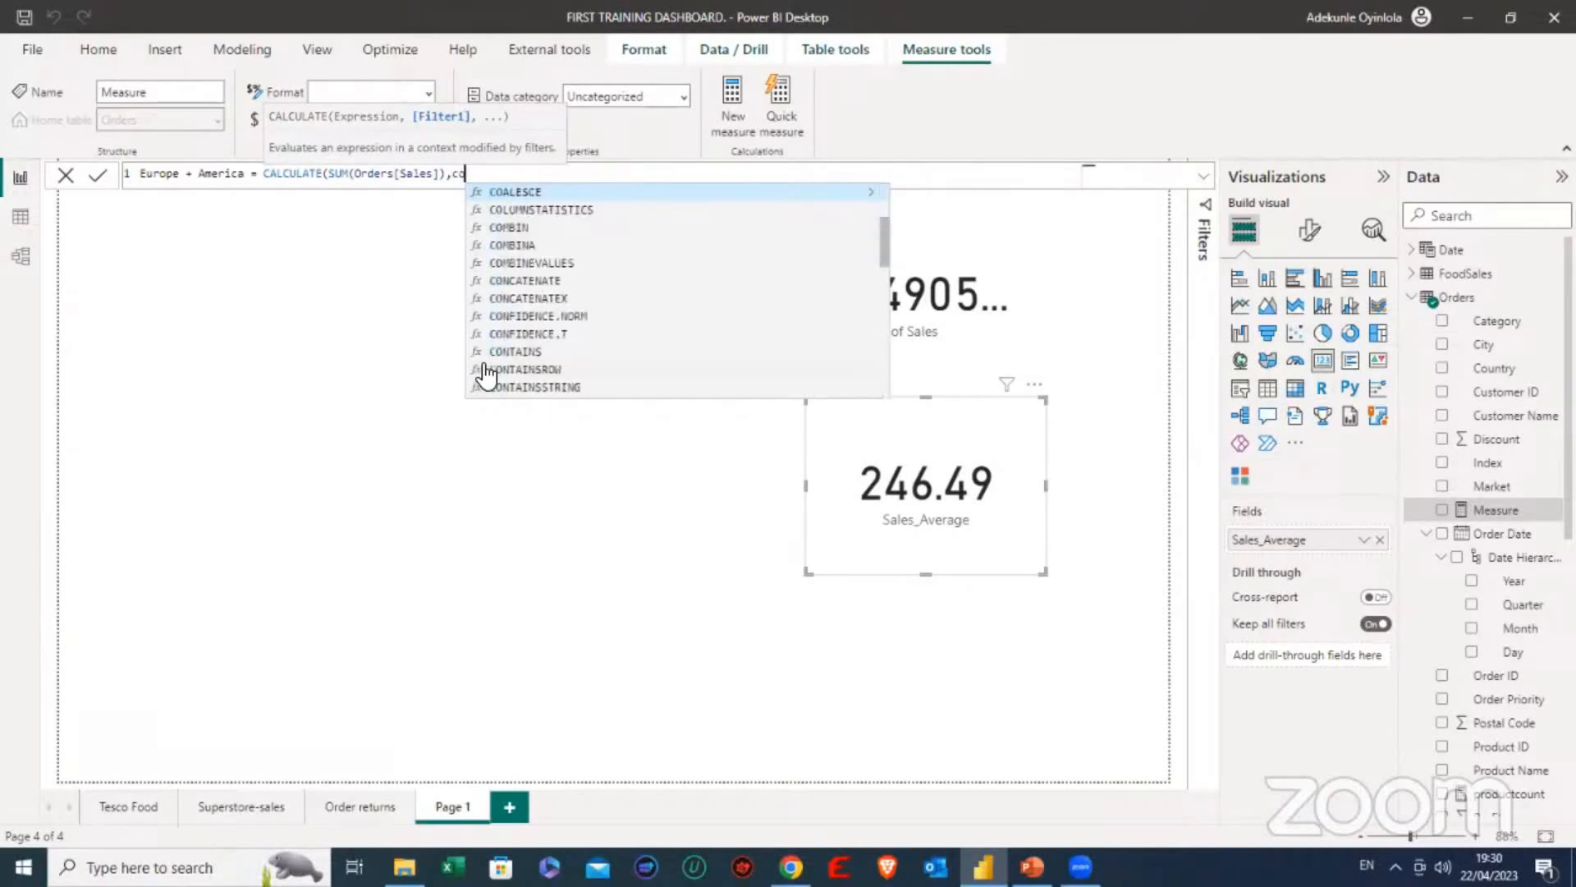
pyautogui.write('untry')
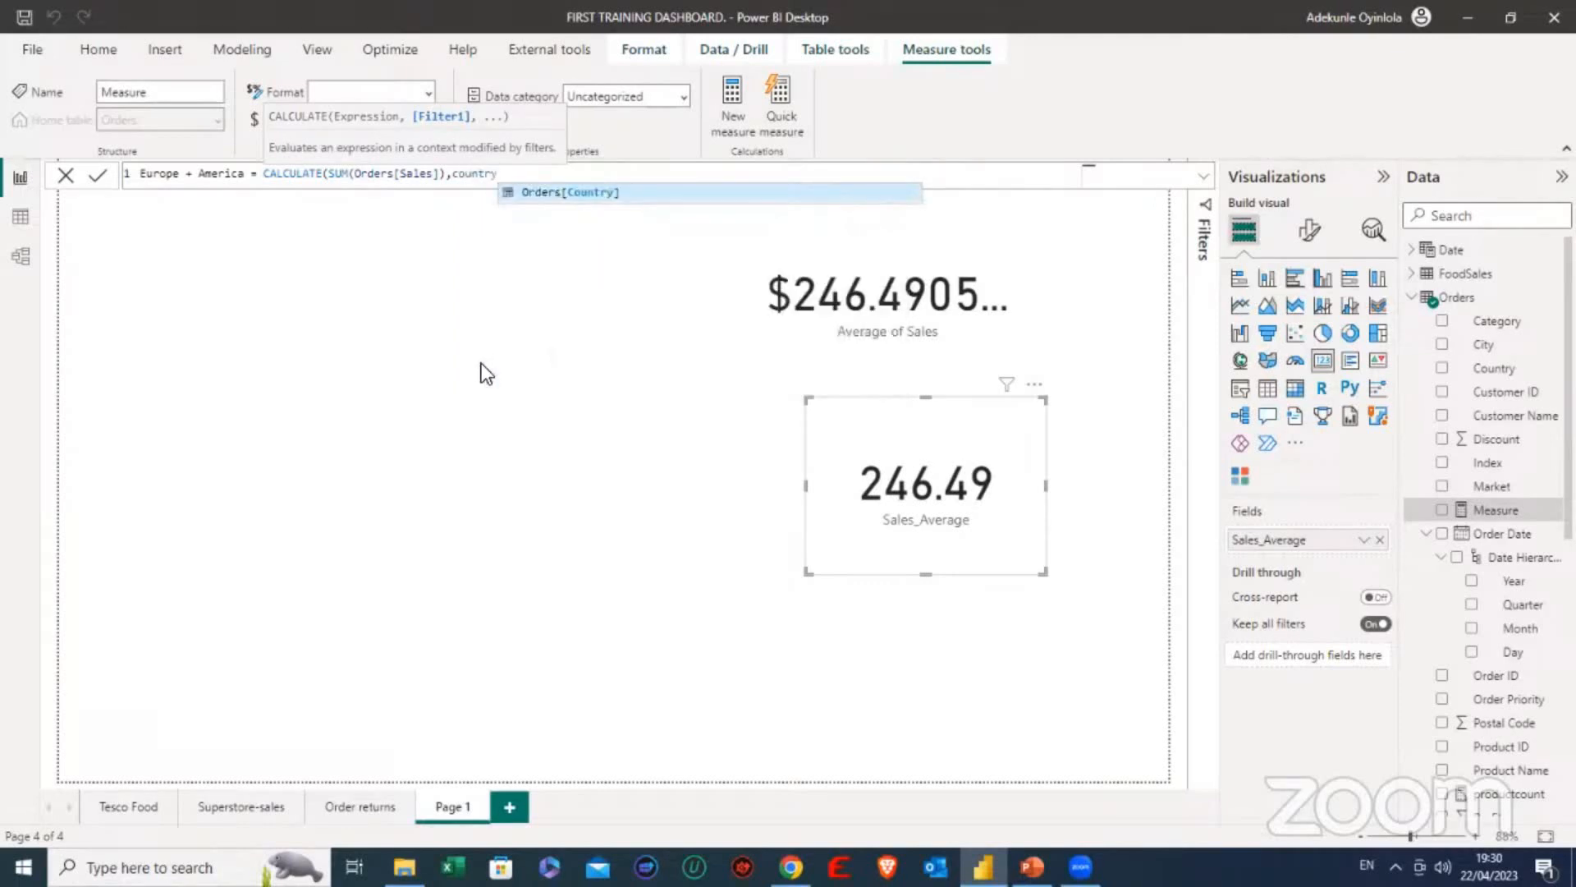
pyautogui.click(621, 197)
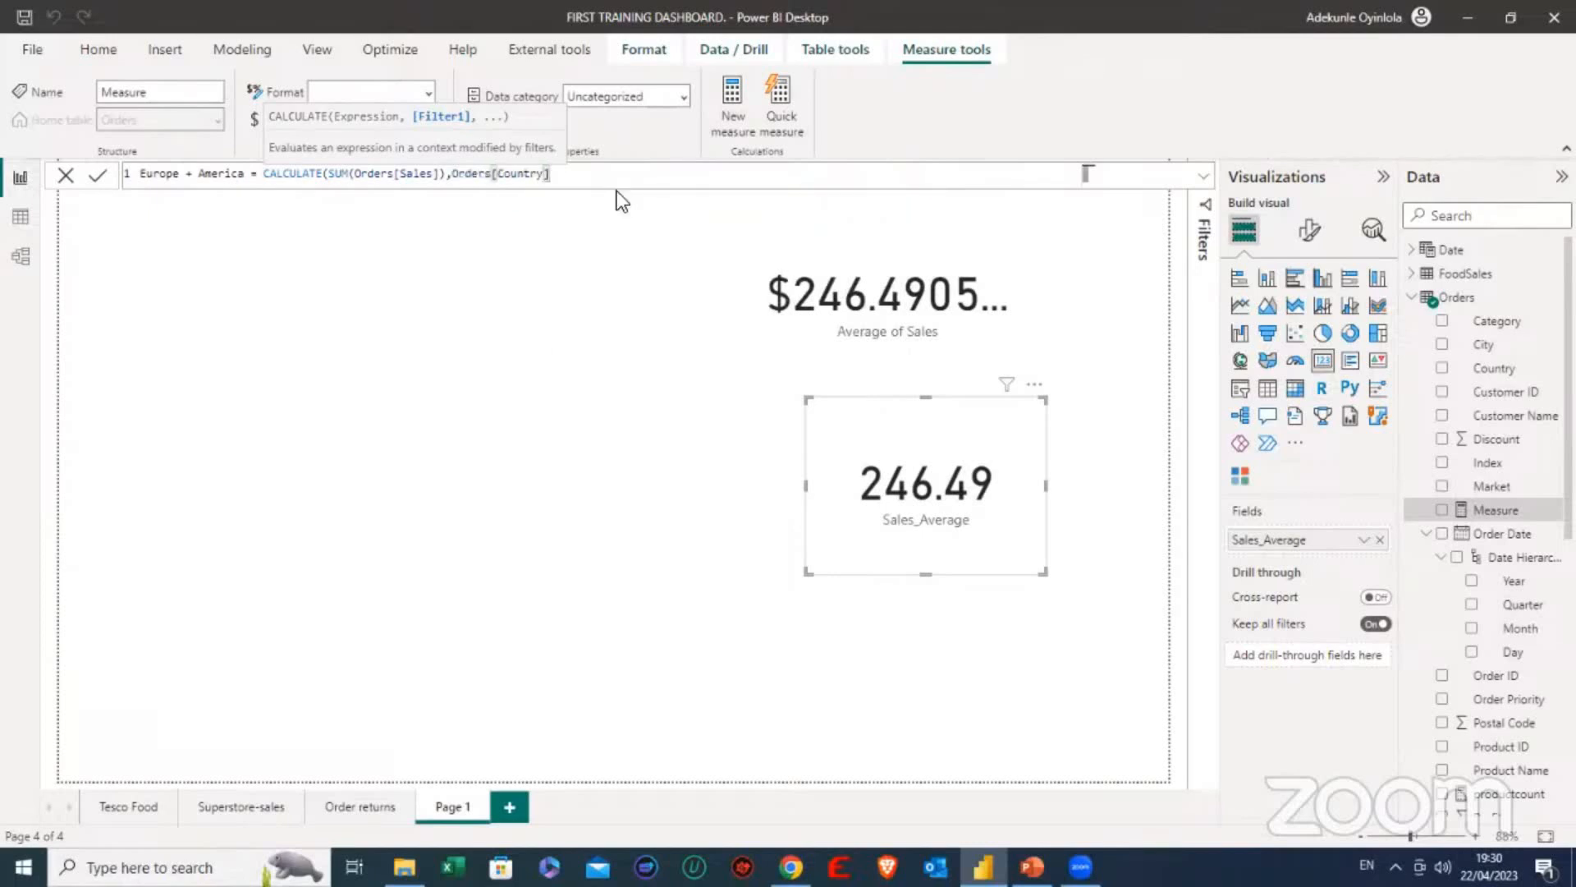
pyautogui.write('= A')
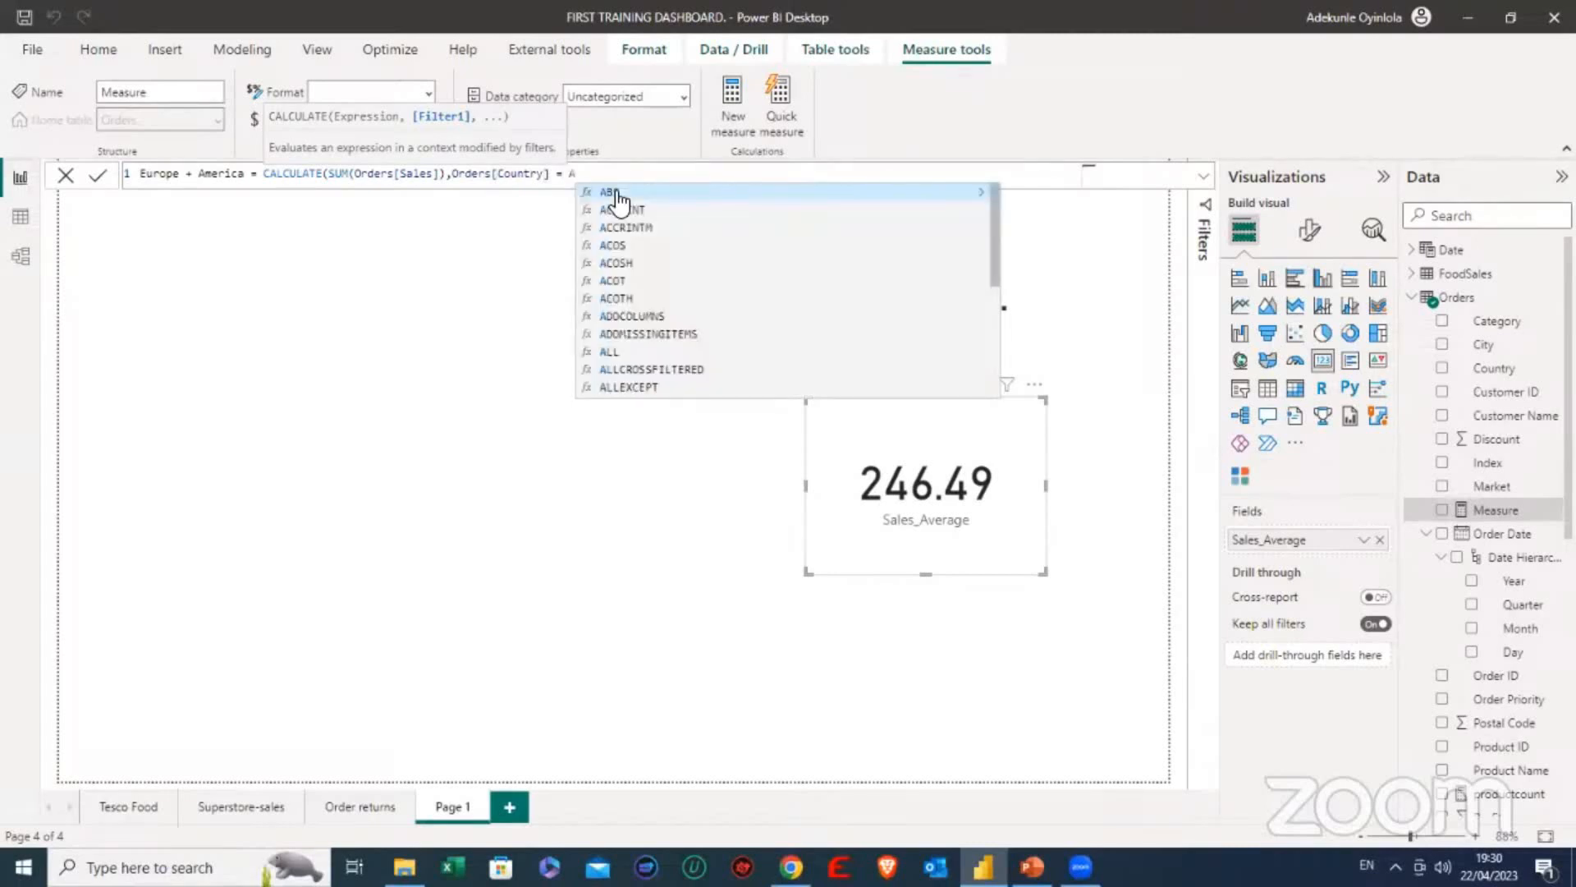
pyautogui.write('mer')
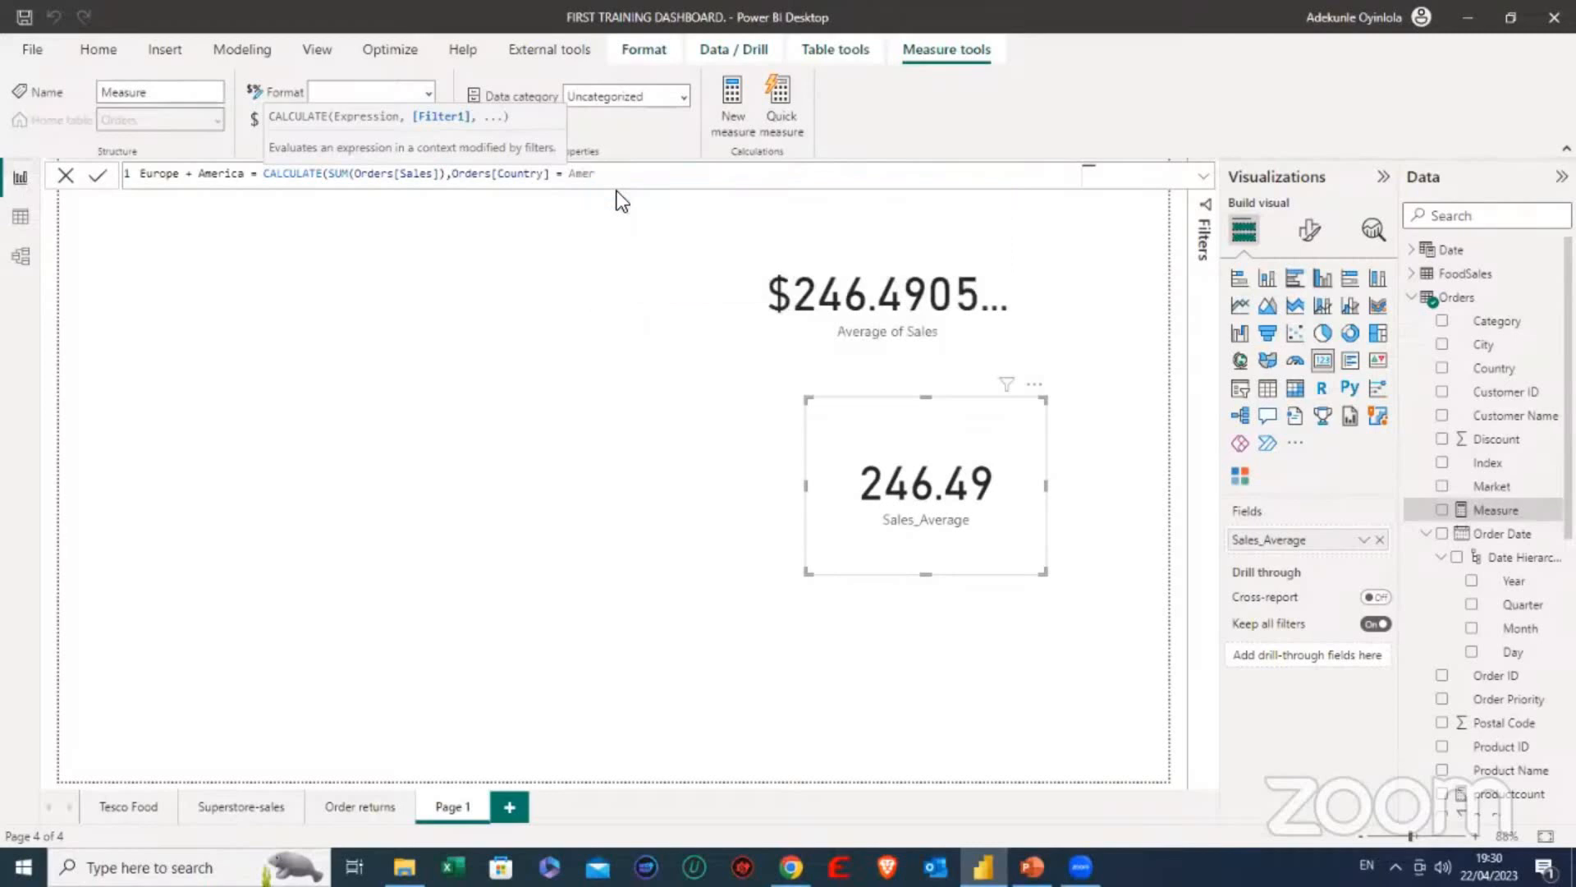
pyautogui.press('BackSpace')
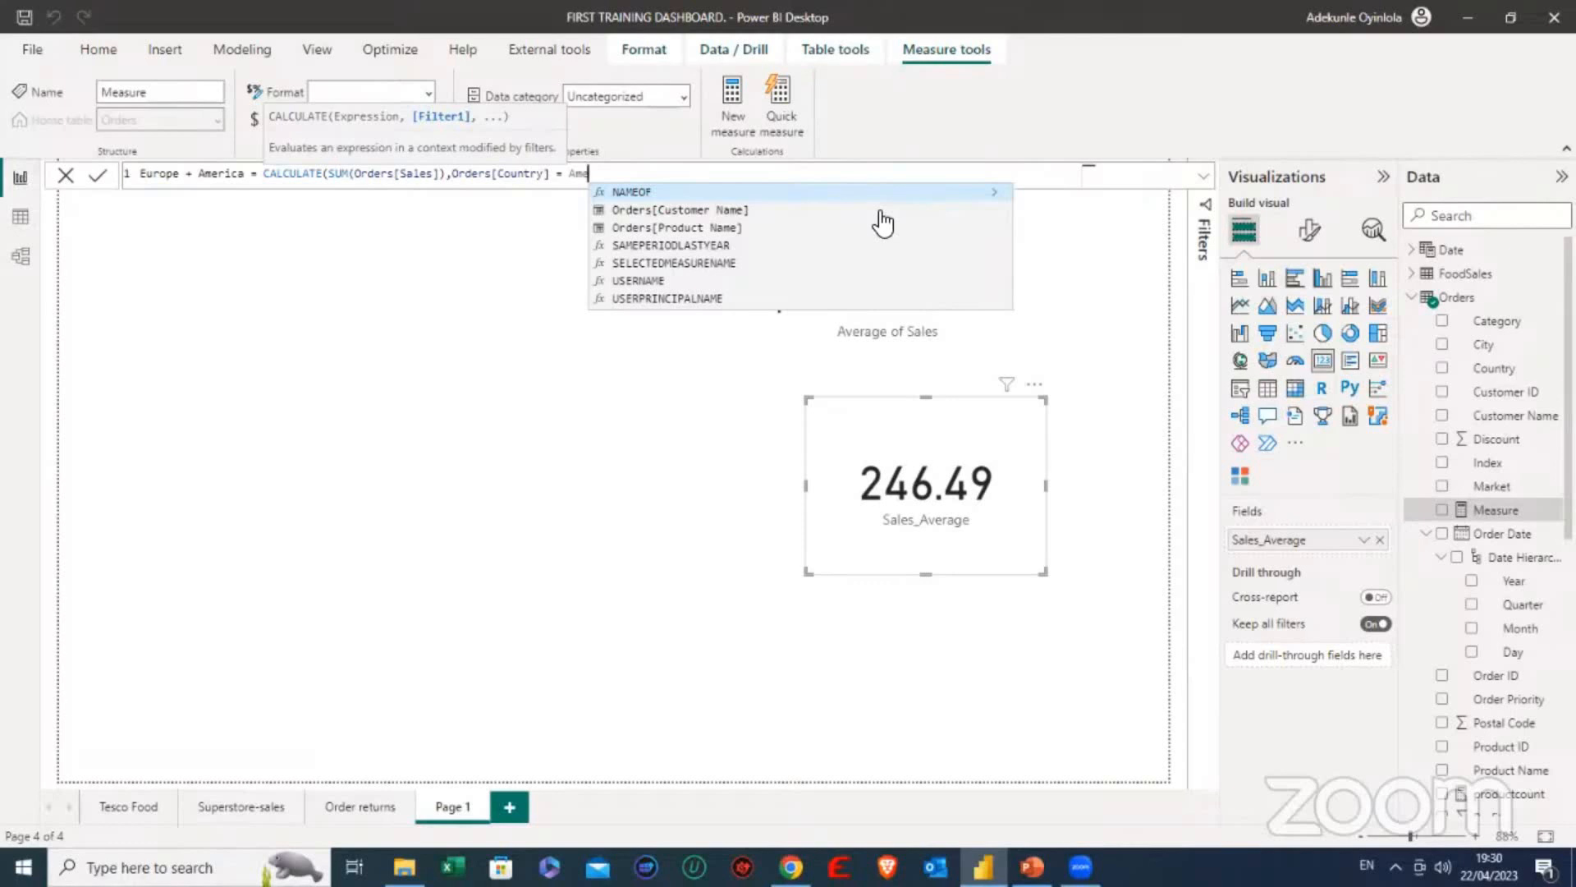
pyautogui.press('BackSpace')
pyautogui.press('BackSpace')
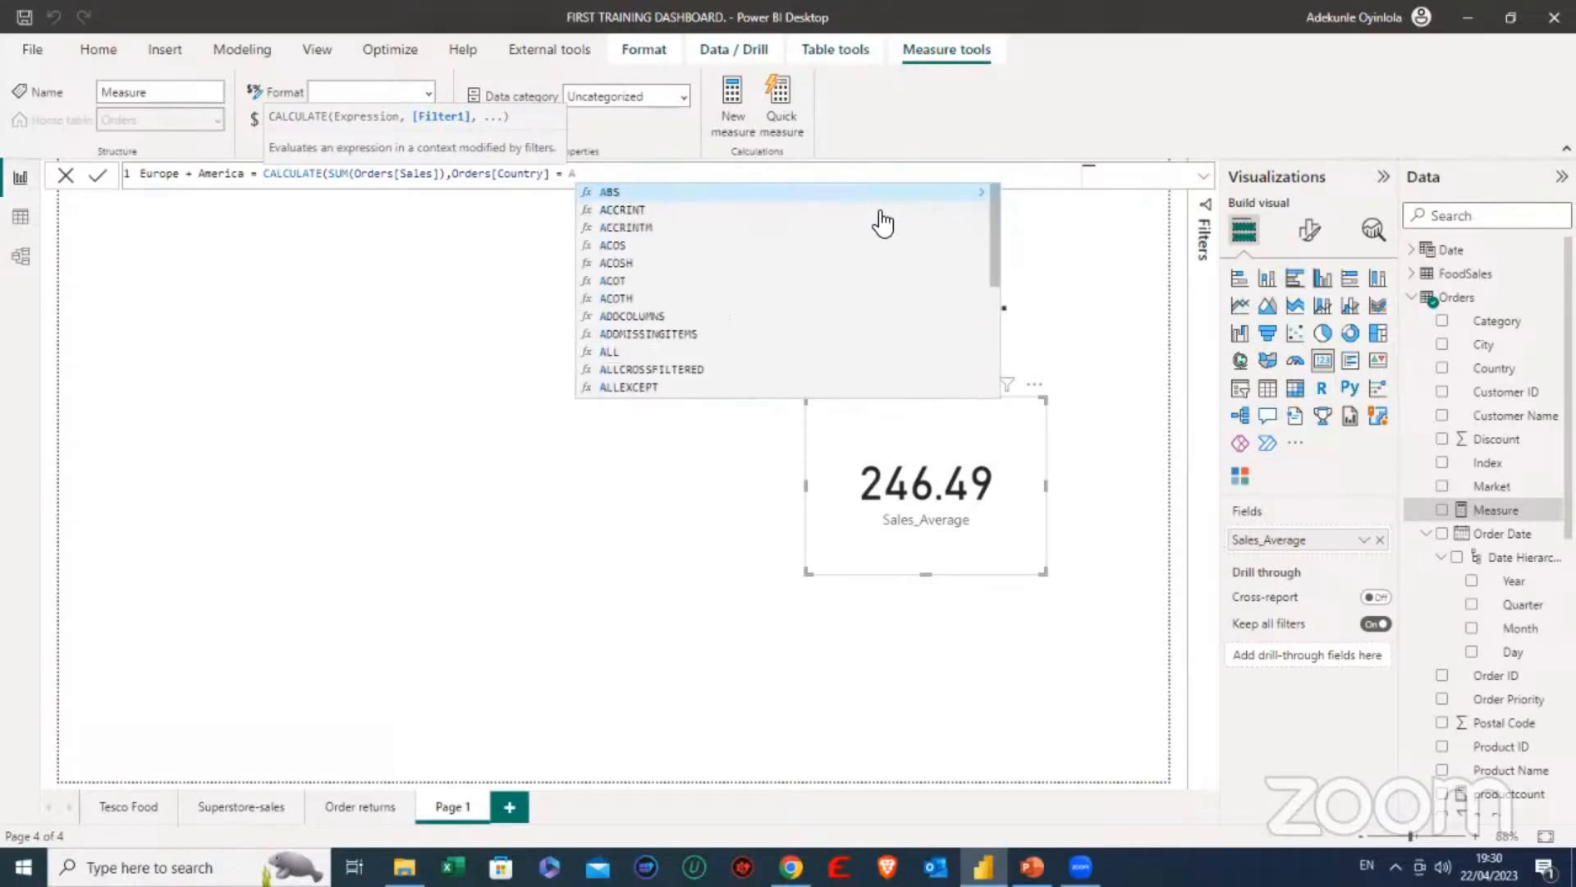
pyautogui.press('BackSpace')
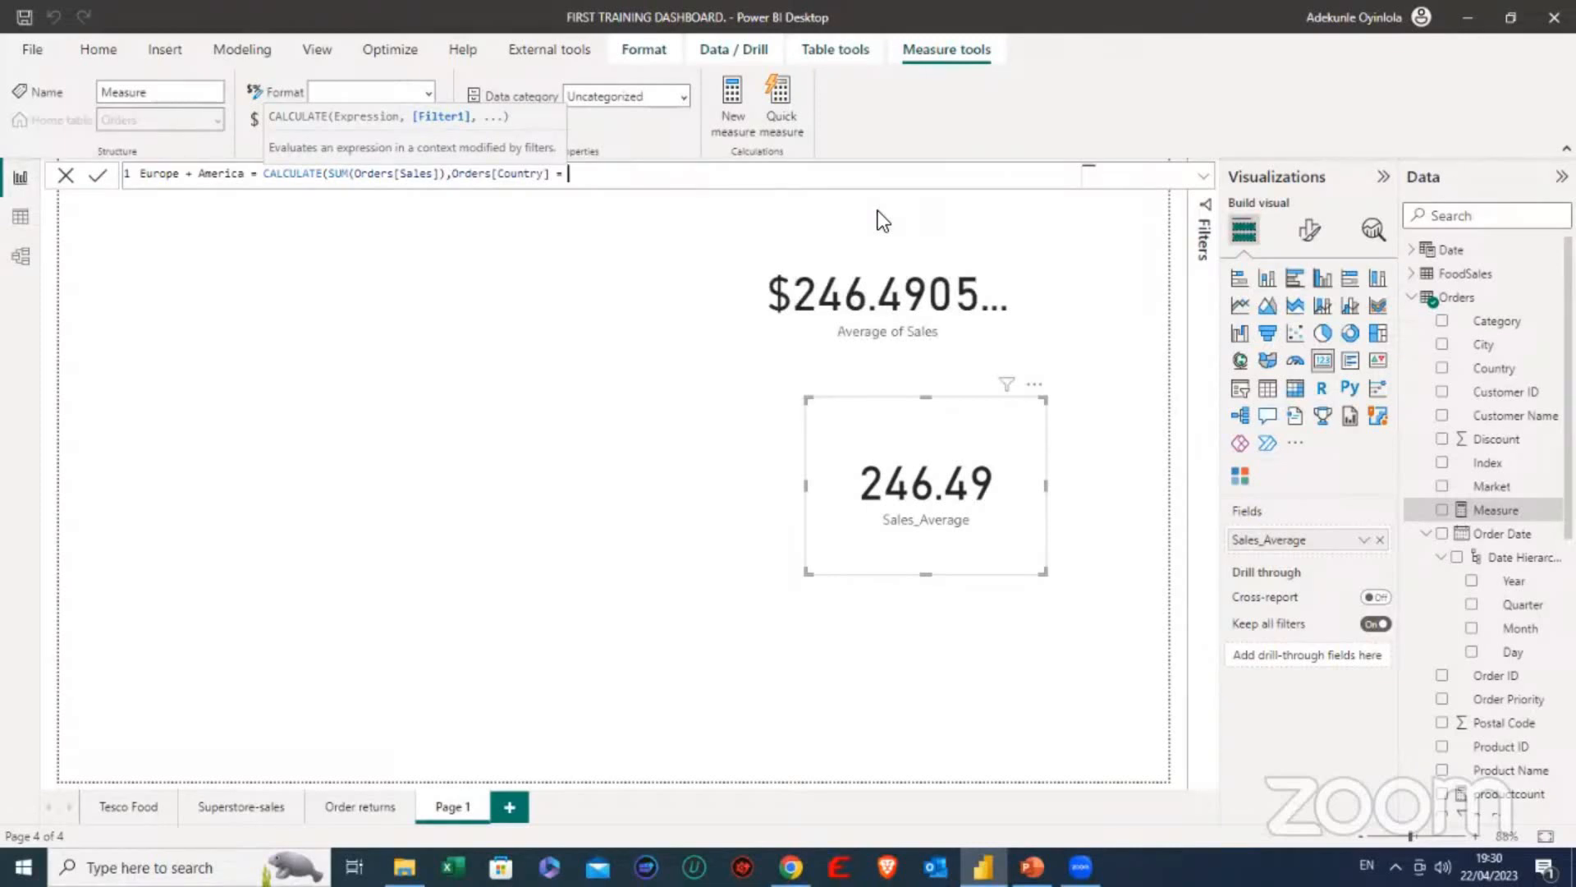
pyautogui.write('""')
pyautogui.write('A')
pyautogui.write('me')
pyautogui.press('BackSpace')
pyautogui.press('BackSpace')
# - Complete the country filter with "India", close the CALCULATE parenthesis and commit the measure
pyautogui.write('"India')
pyautogui.press('Right')
pyautogui.write(')')
pyautogui.press('BackSpace')
pyautogui.write(')')
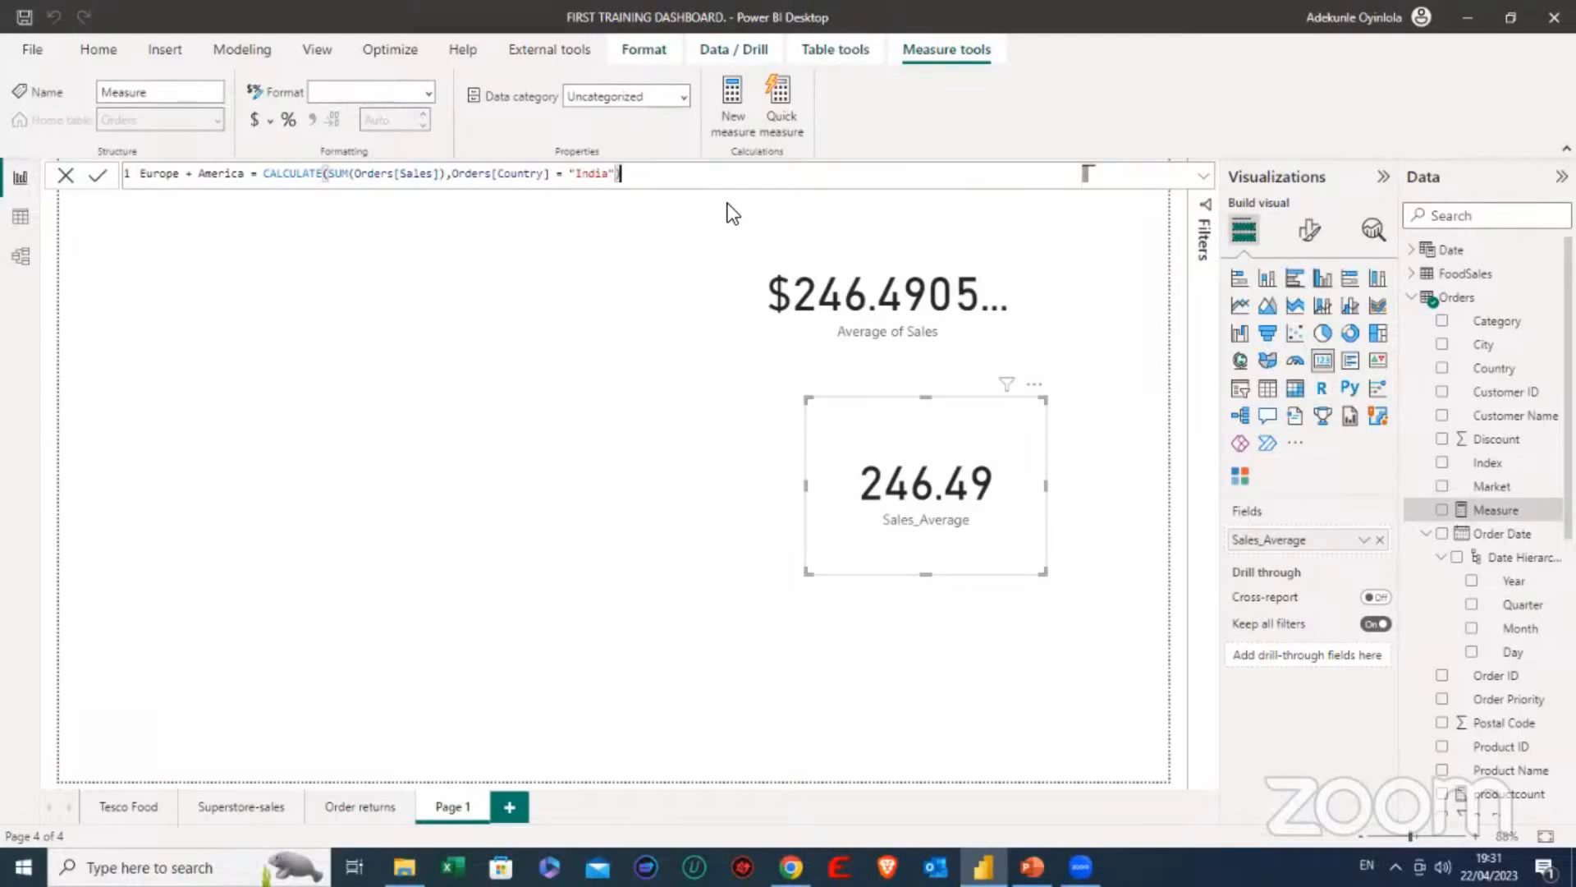
pyautogui.press('Return')
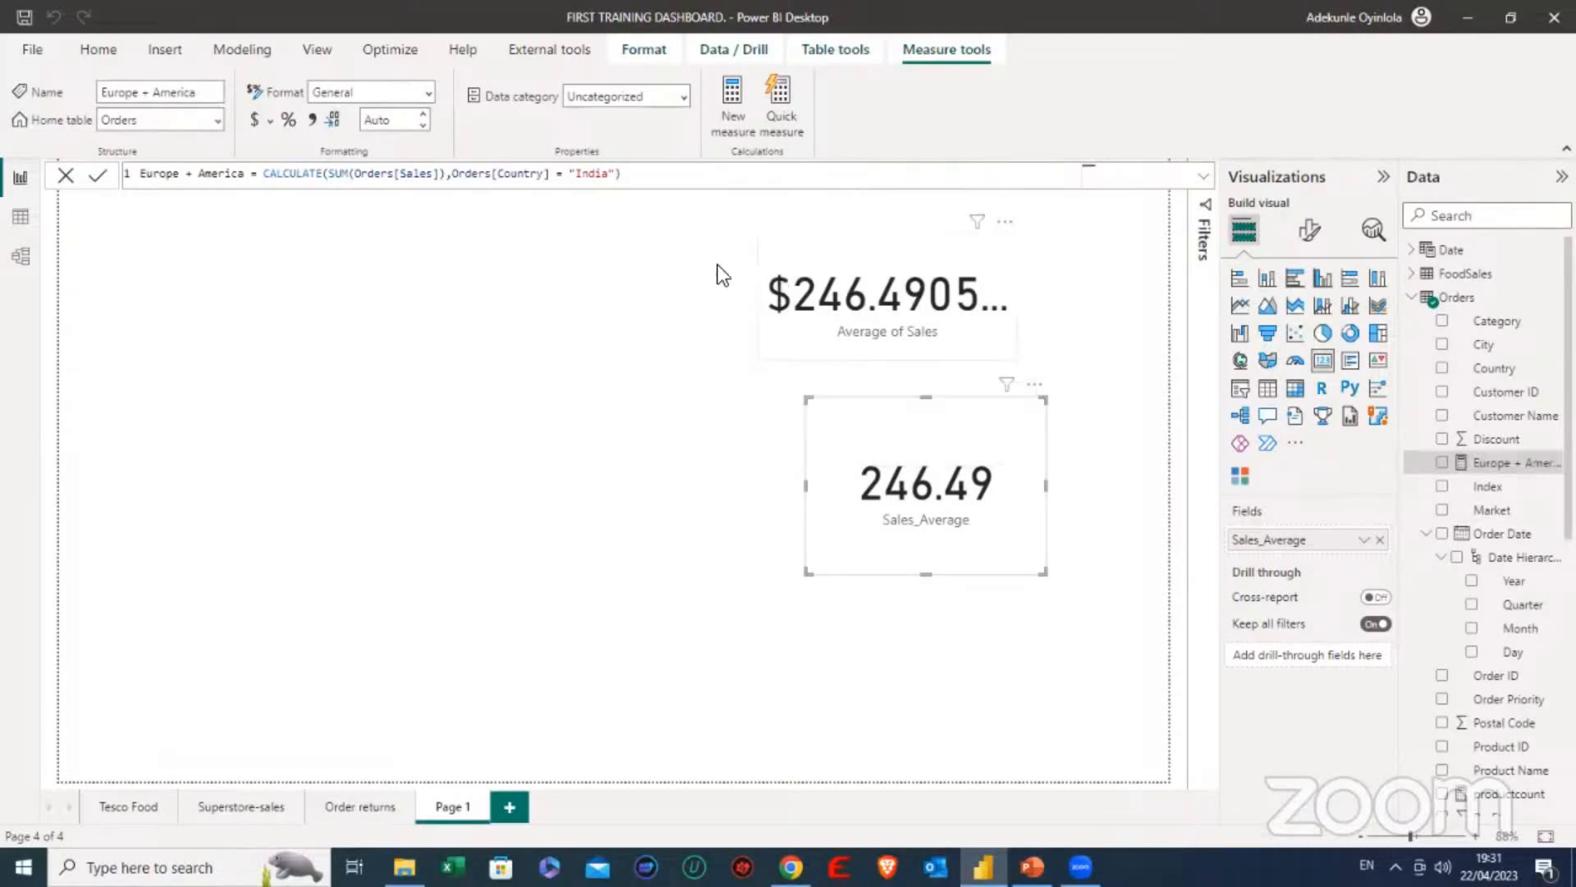
# - Rename the Europe + America measure to Sum of salesIndia in its formula and commit it
pyautogui.click(249, 177)
pyautogui.press('BackSpace')
pyautogui.press('BackSpace')
pyautogui.press('BackSpace')
pyautogui.press('BackSpace')
pyautogui.press('BackSpace')
pyautogui.press('BackSpace')
pyautogui.press('BackSpace')
pyautogui.press('BackSpace')
pyautogui.press('BackSpace')
pyautogui.press('BackSpace')
pyautogui.press('BackSpace')
pyautogui.press('BackSpace')
pyautogui.press('BackSpace')
pyautogui.press('BackSpace')
pyautogui.press('BackSpace')
pyautogui.press('BackSpace')
pyautogui.write('S')
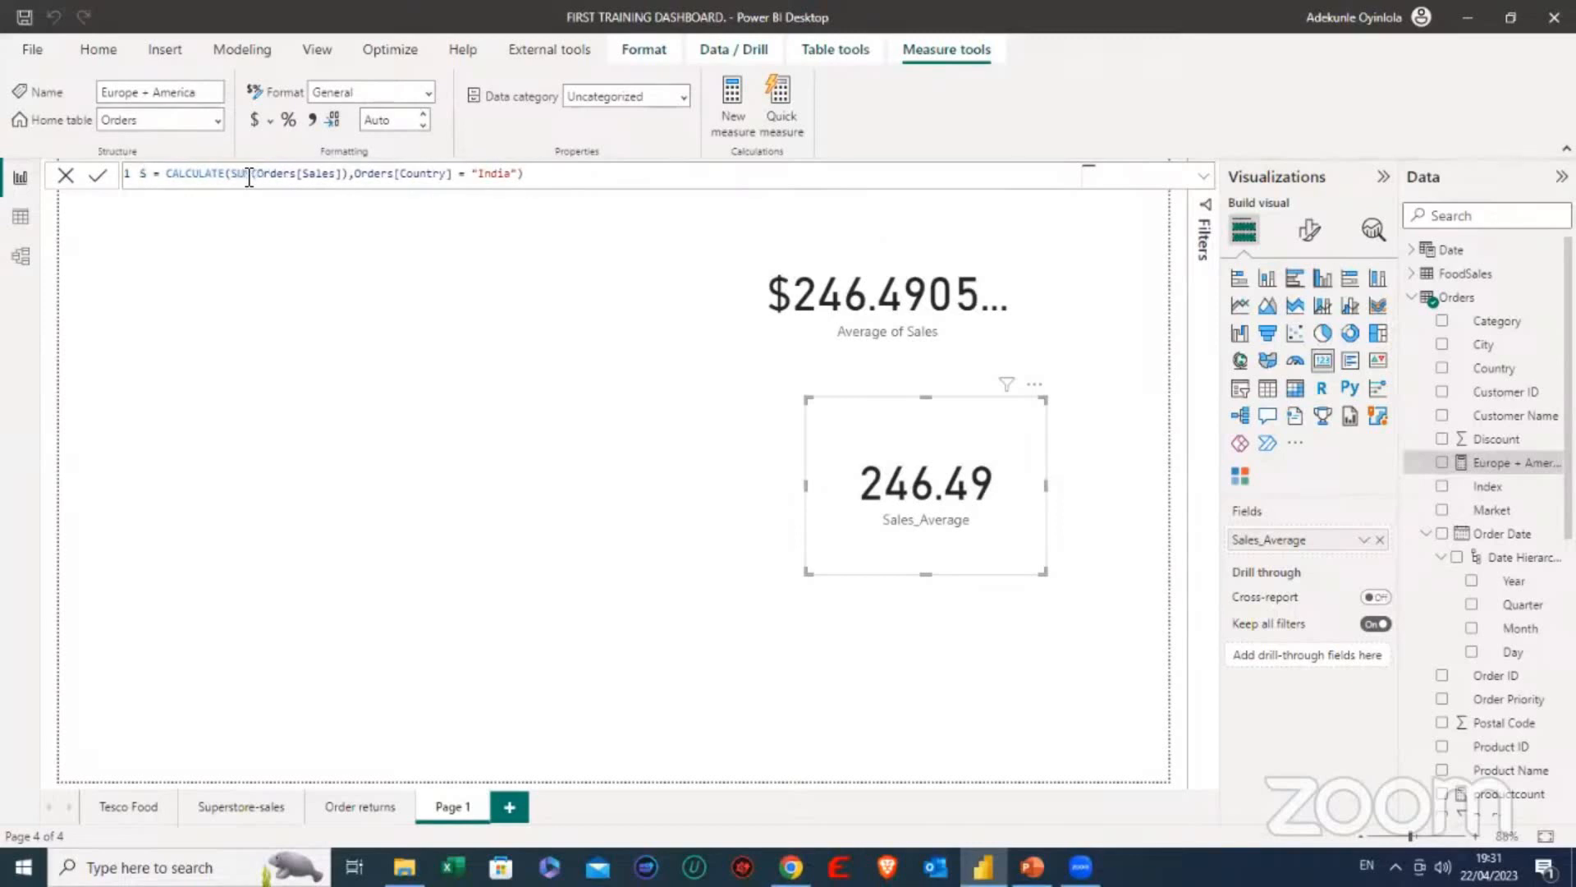
pyautogui.write('um of ')
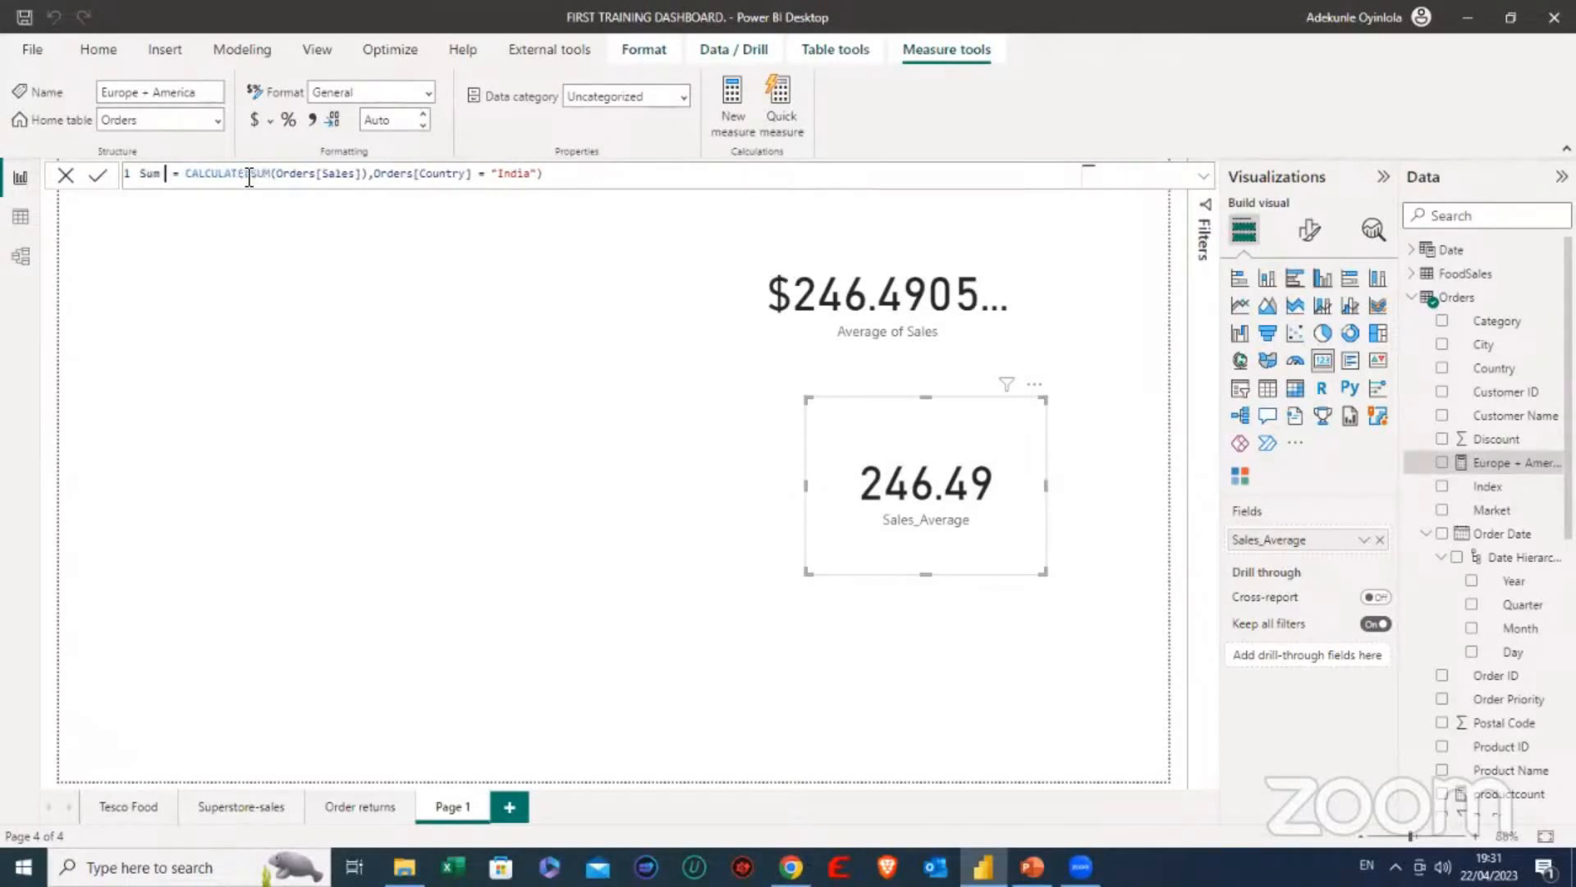
pyautogui.write('sales')
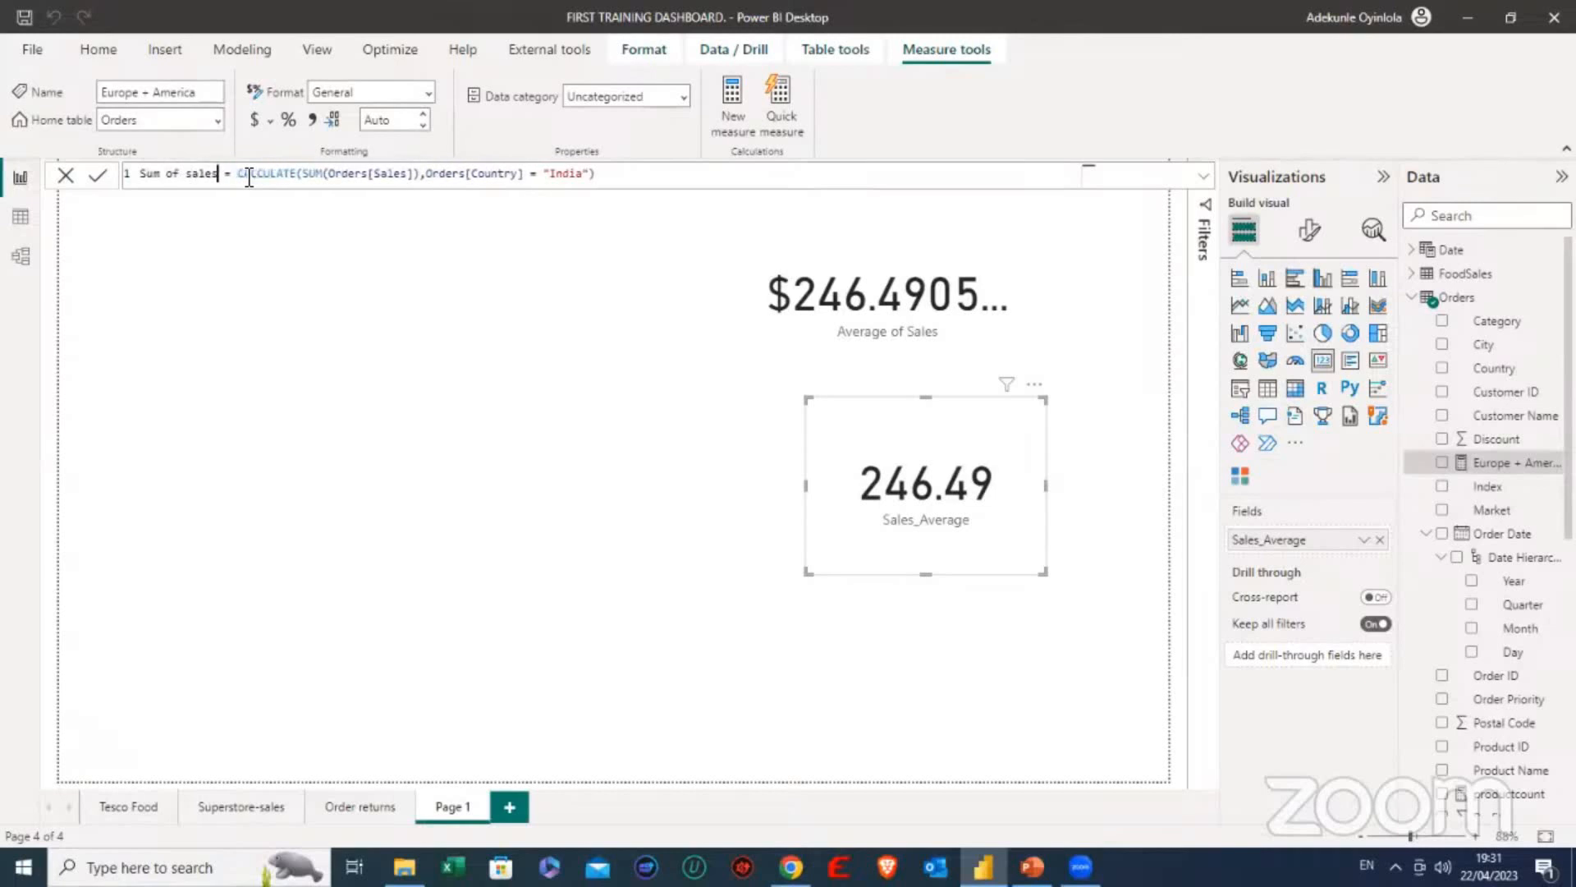
pyautogui.write('India')
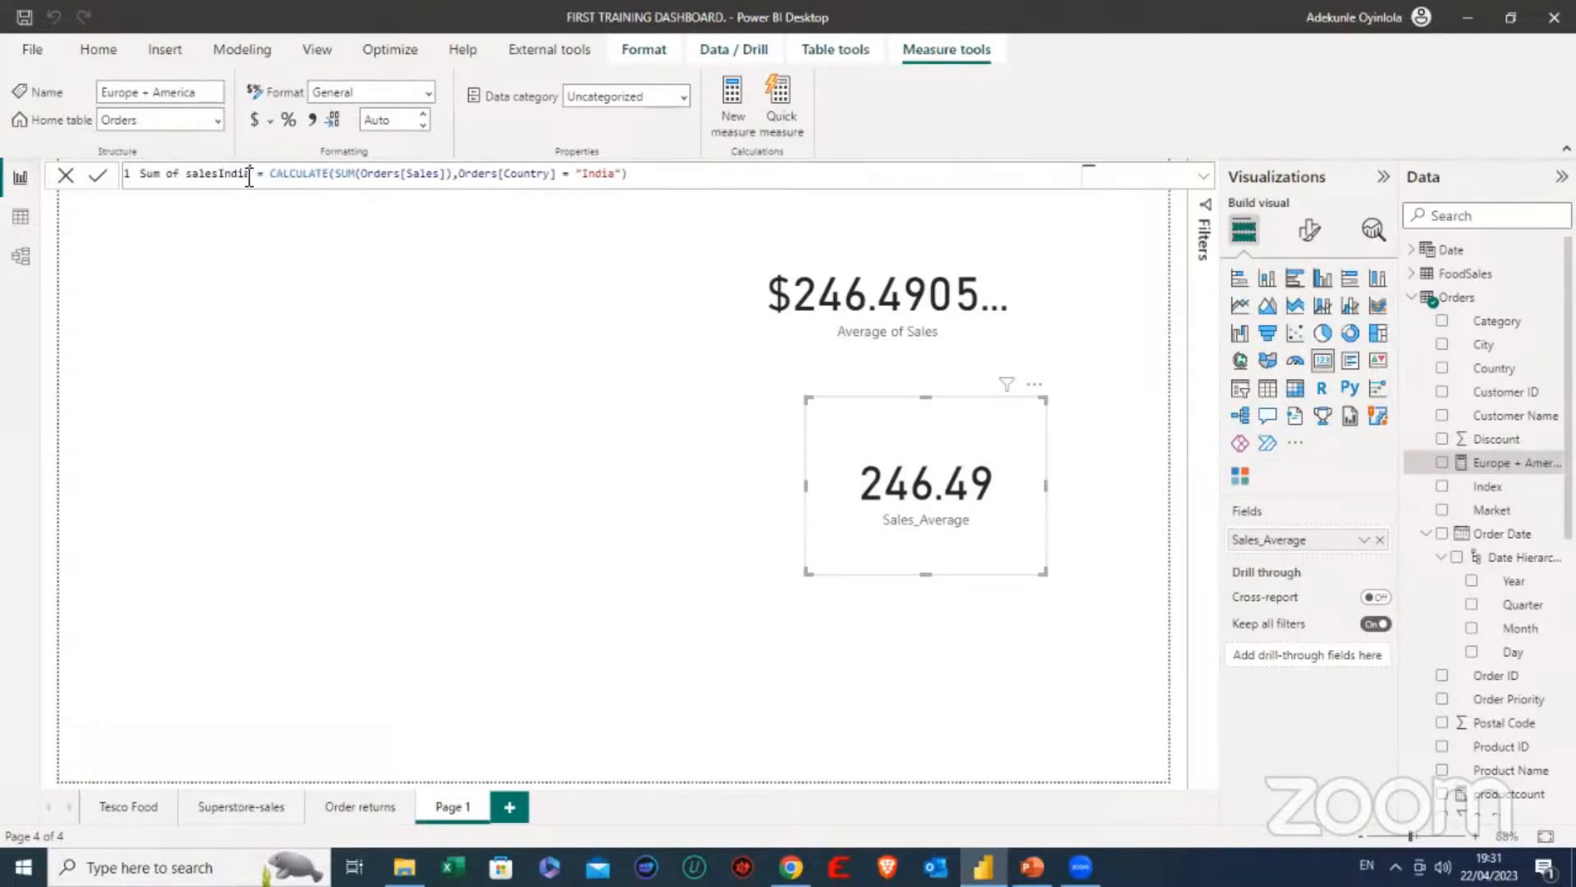
pyautogui.press('Return')
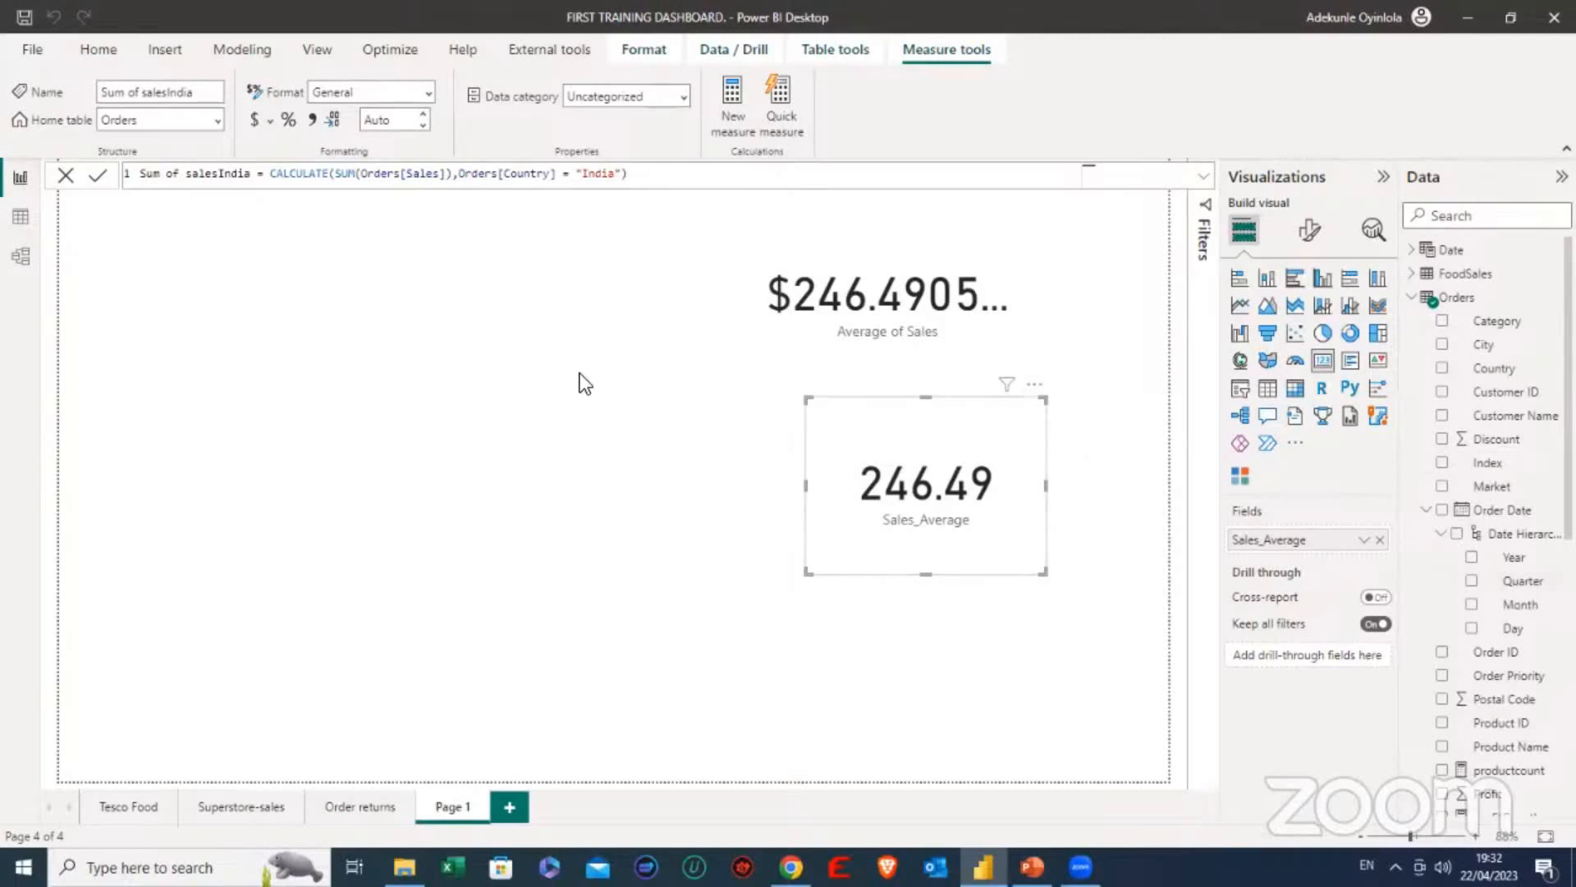
# - Add a card showing the Sum of salesIndia measure in the empty area of the page and reduce its height slightly
pyautogui.click(647, 396)
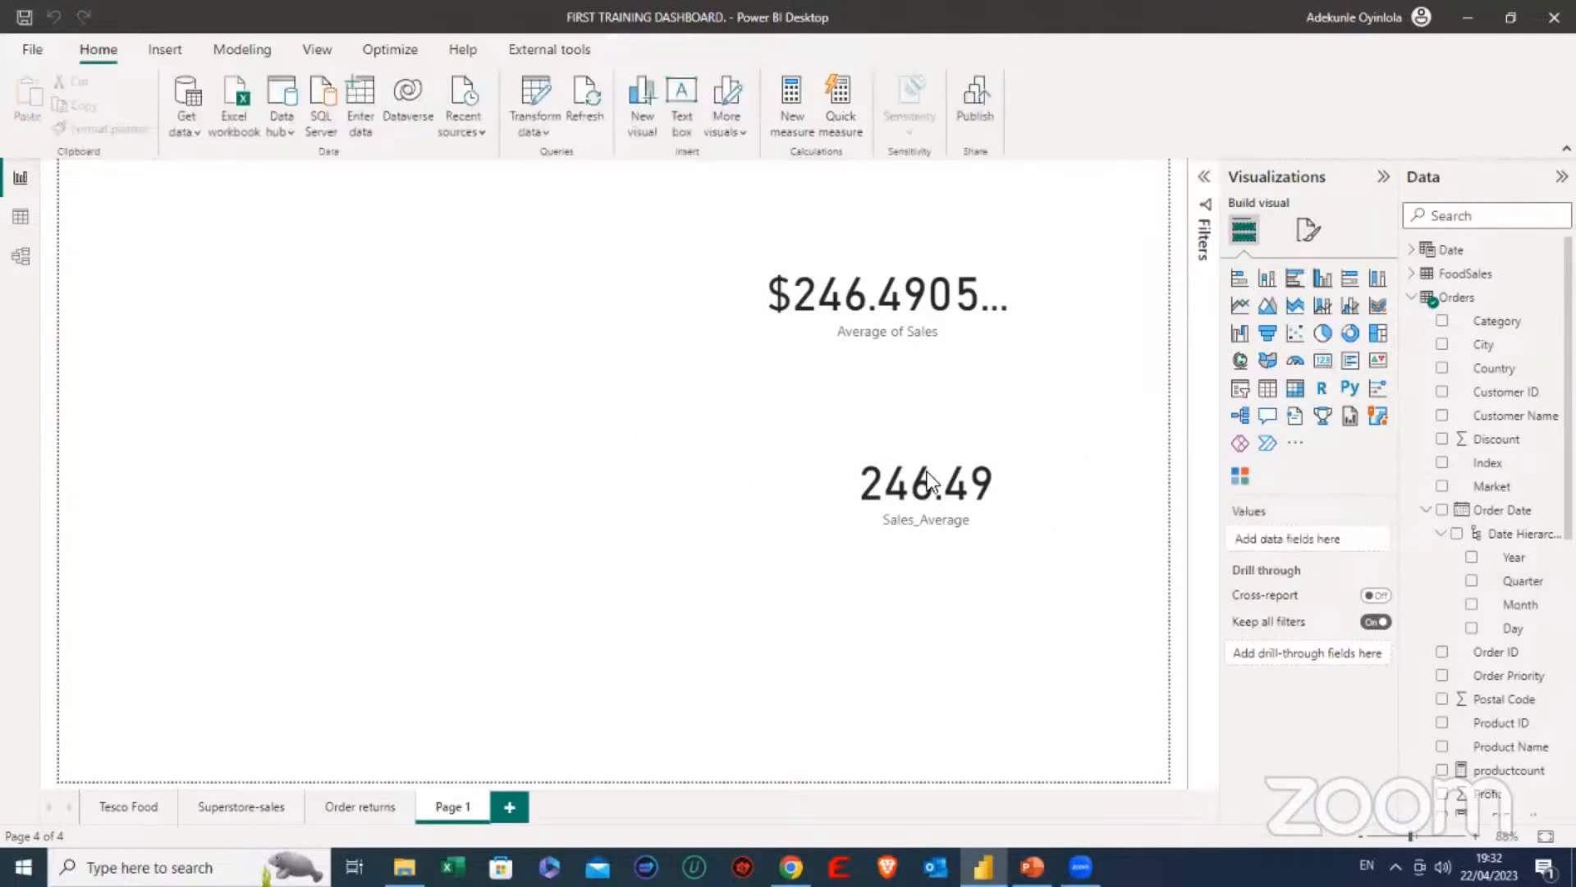
pyautogui.click(1322, 366)
pyautogui.moveTo(220, 263); pyautogui.dragTo(369, 310)
pyautogui.scroll(-5, 1488, 630)
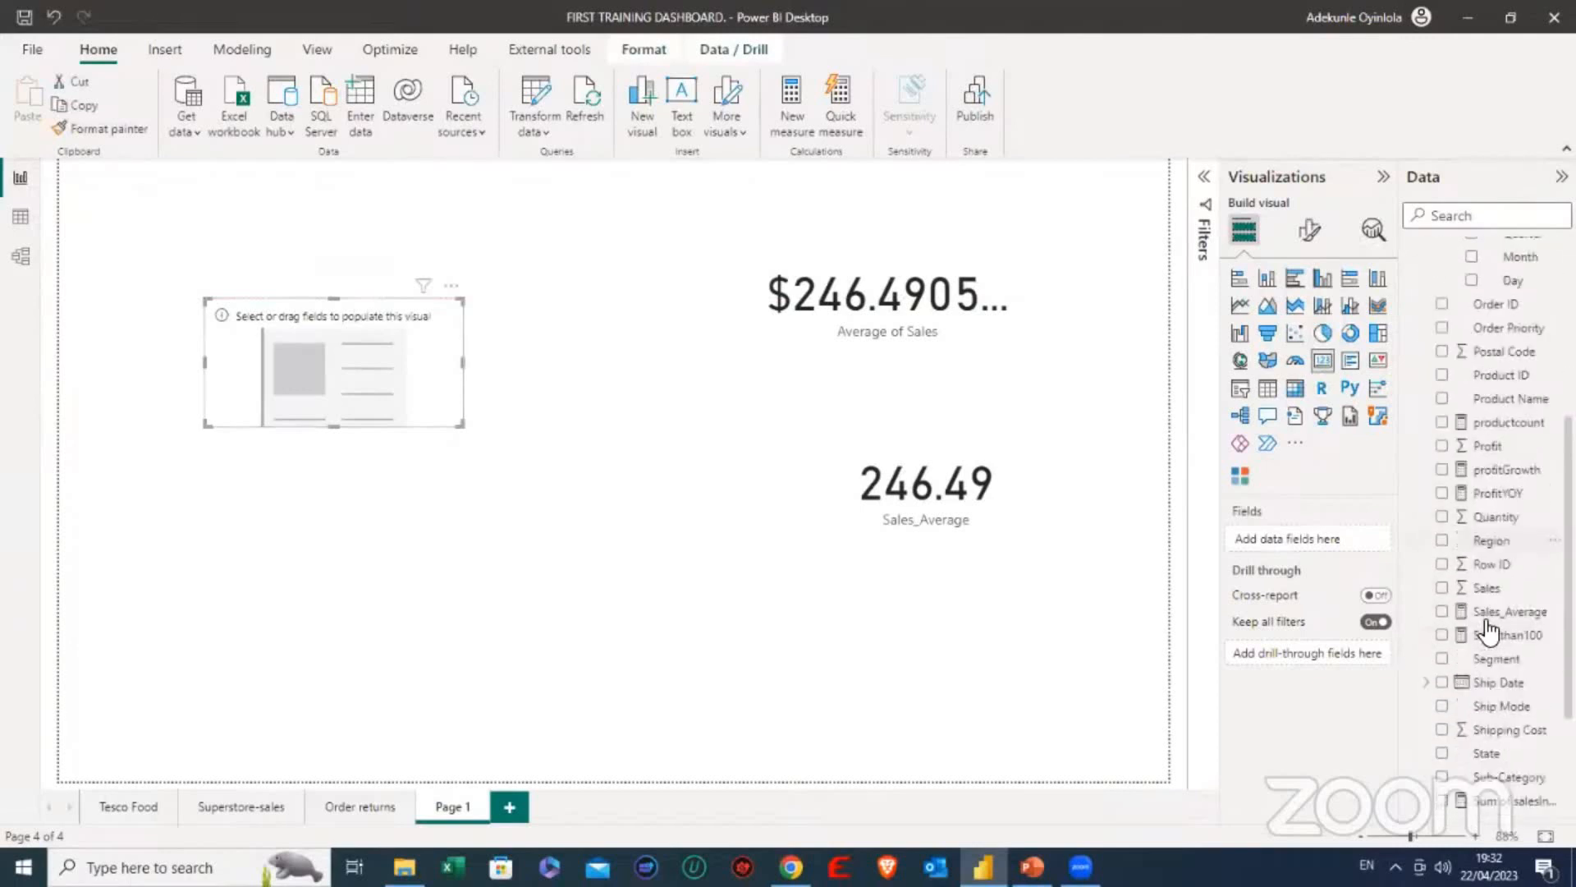
pyautogui.scroll(-2, 1493, 632)
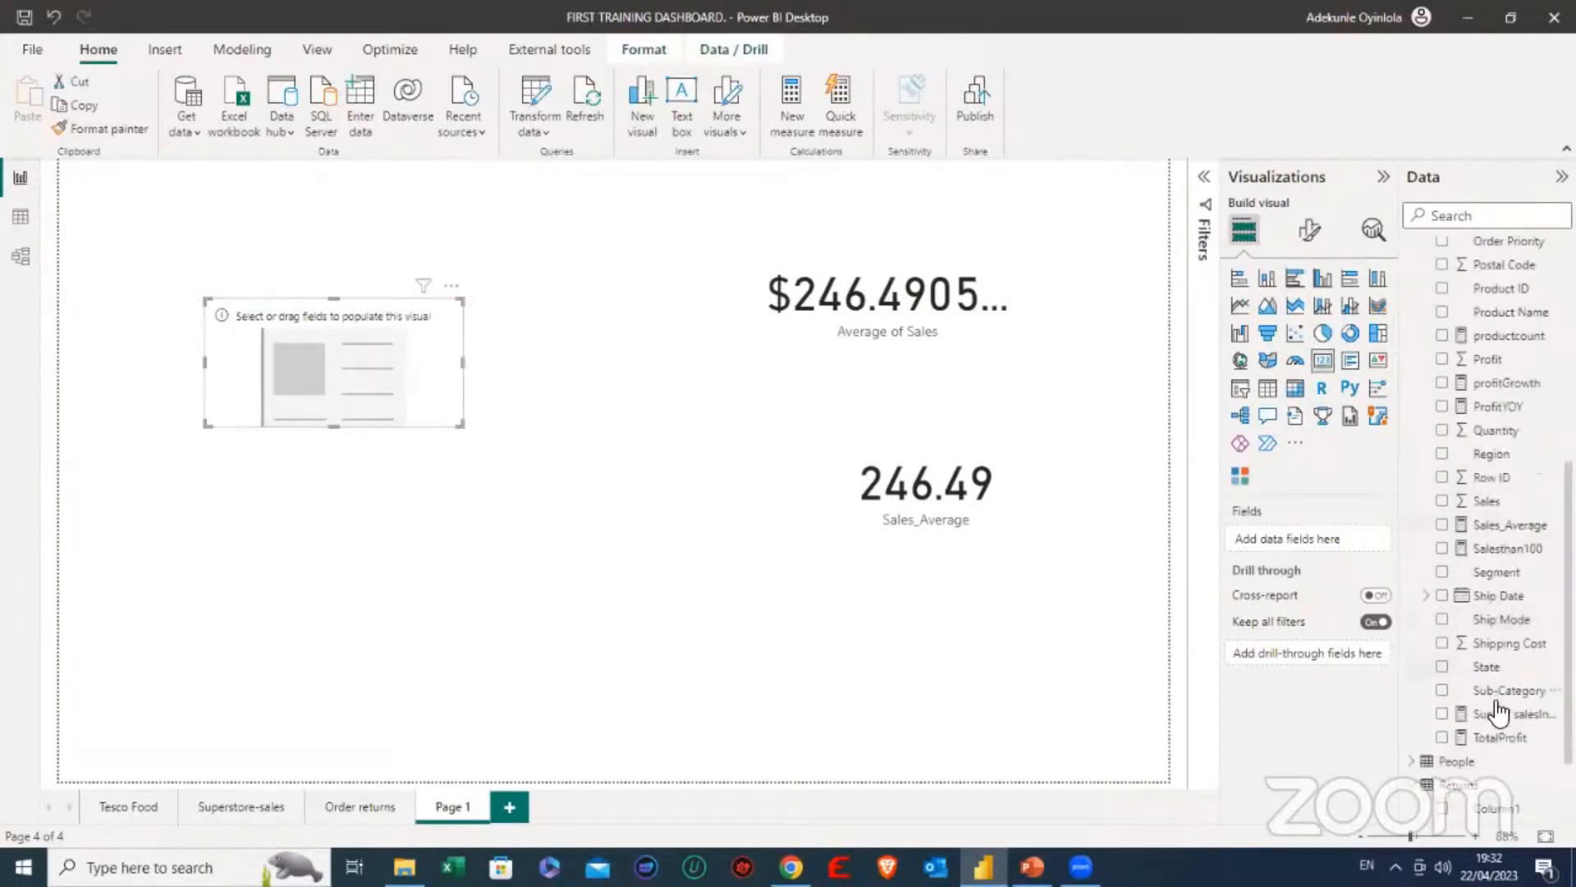
pyautogui.click(1443, 713)
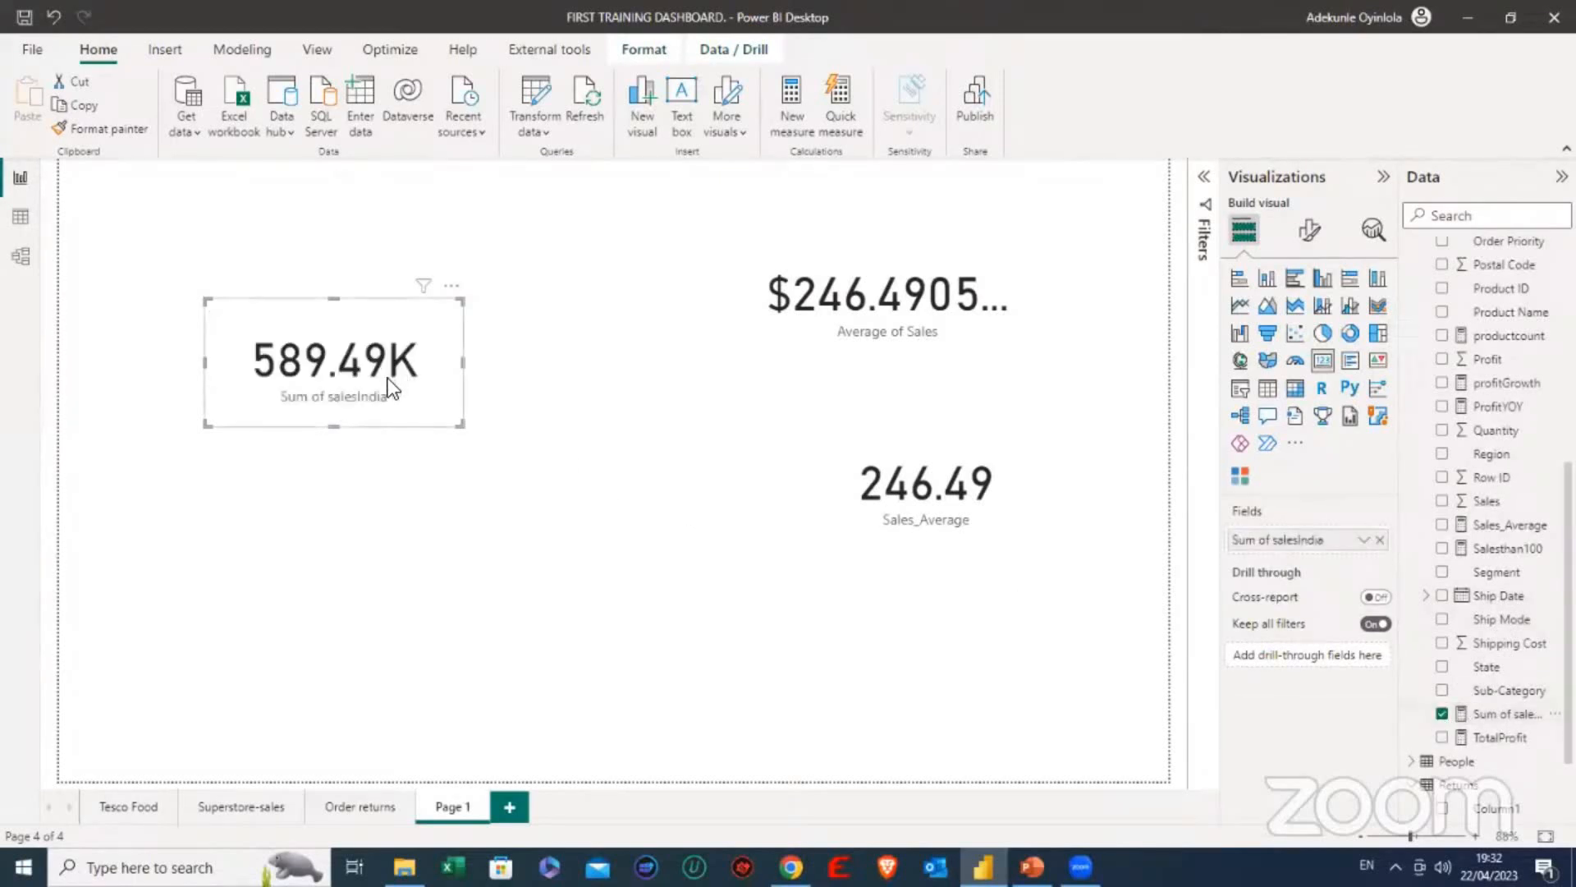
pyautogui.moveTo(331, 429); pyautogui.dragTo(339, 413)
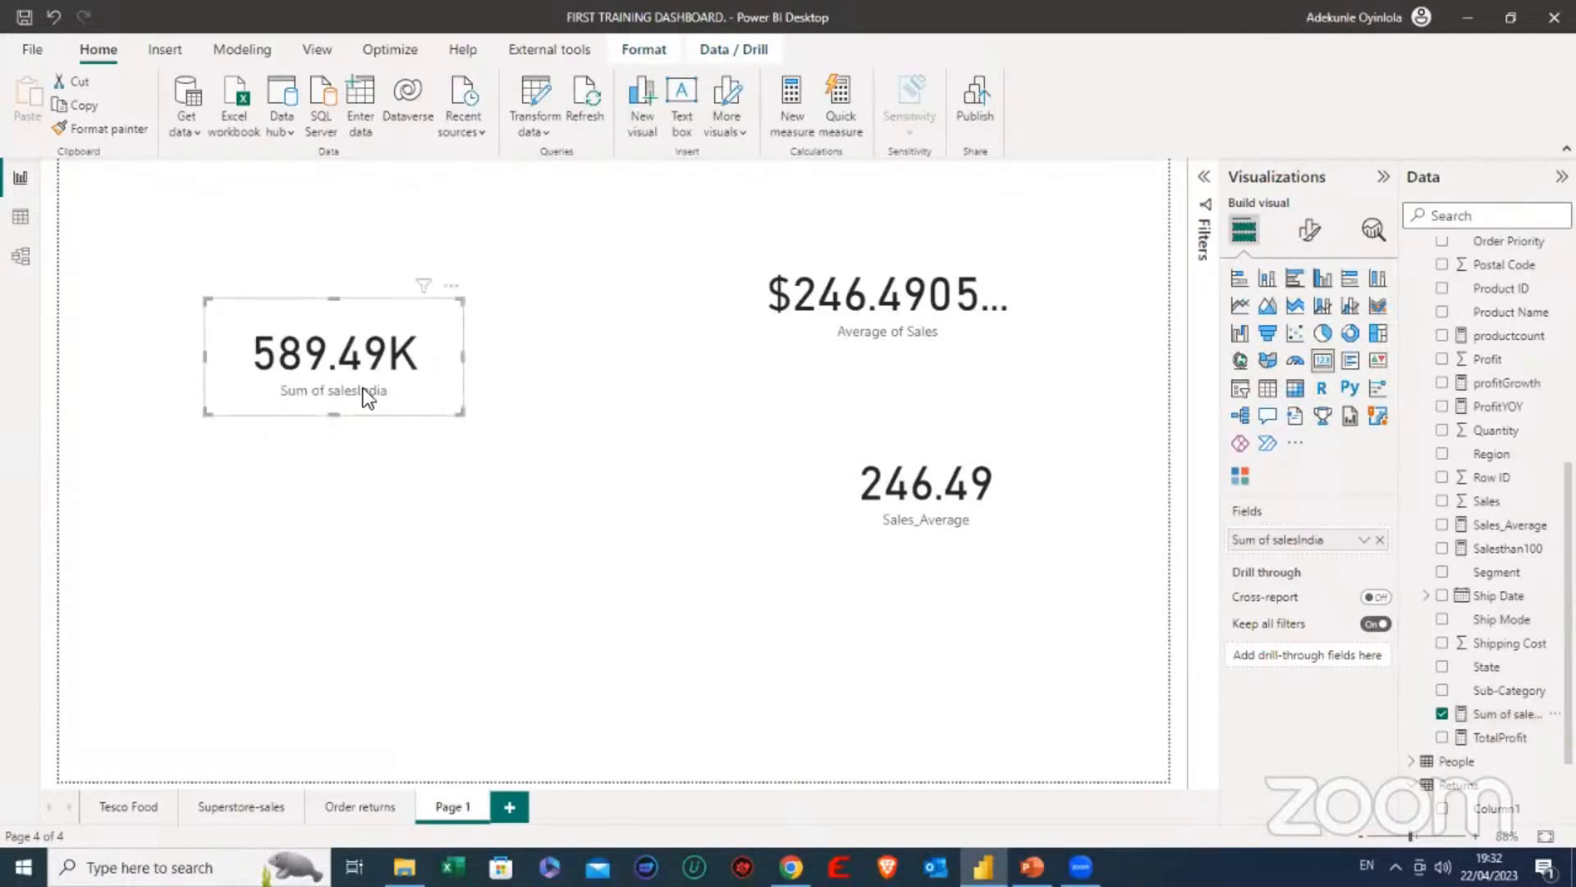
# - Look over the Order returns and Superstore-sales pages and return to Page 1
pyautogui.click(361, 808)
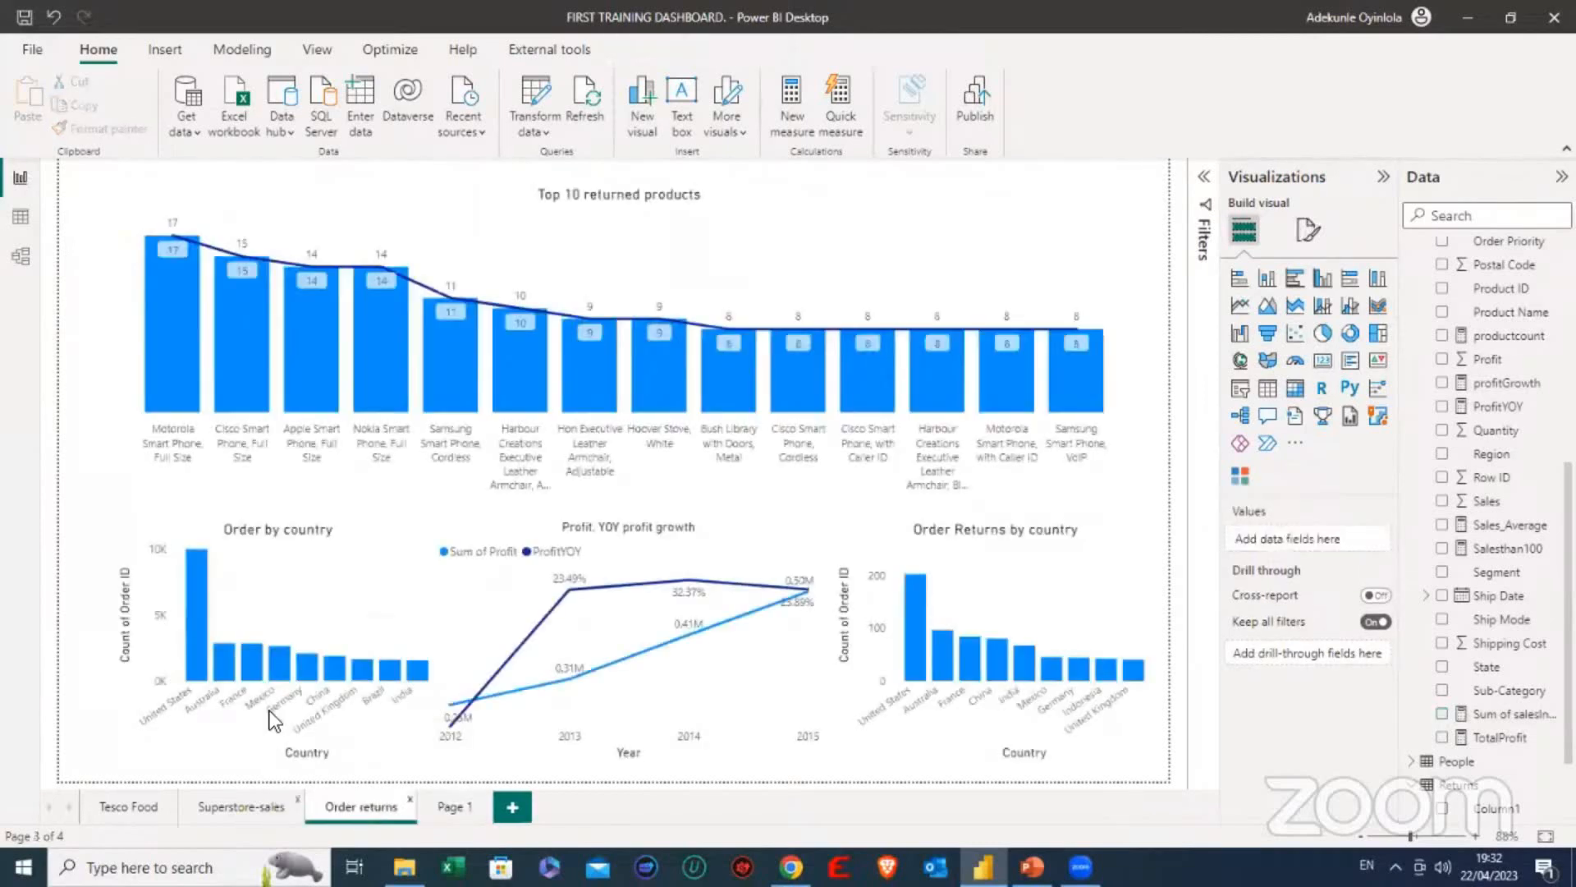
pyautogui.click(225, 805)
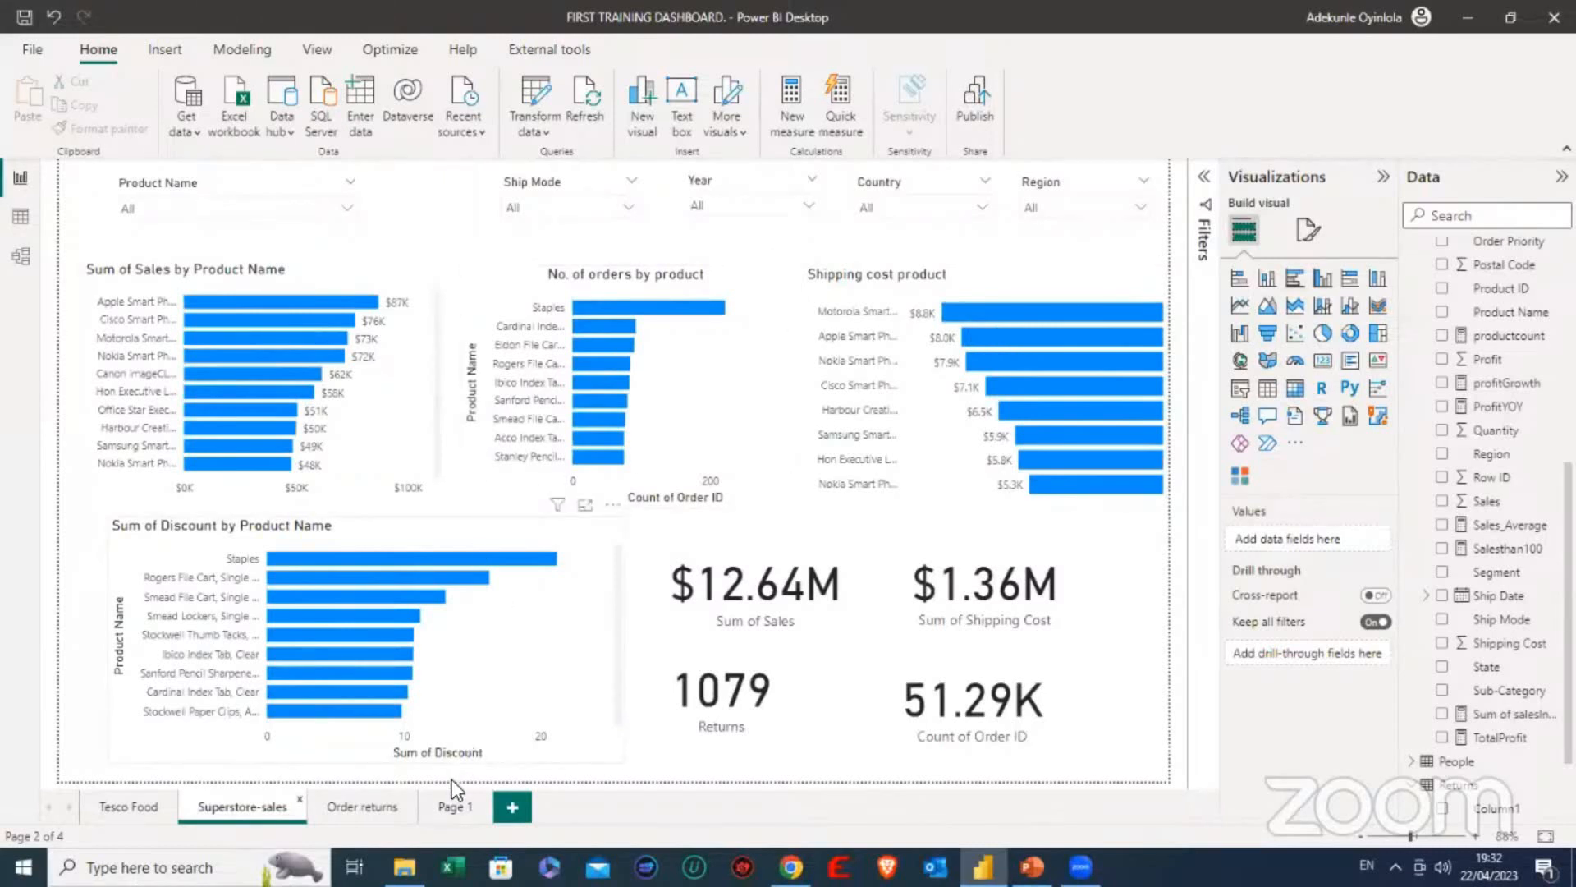
pyautogui.click(381, 805)
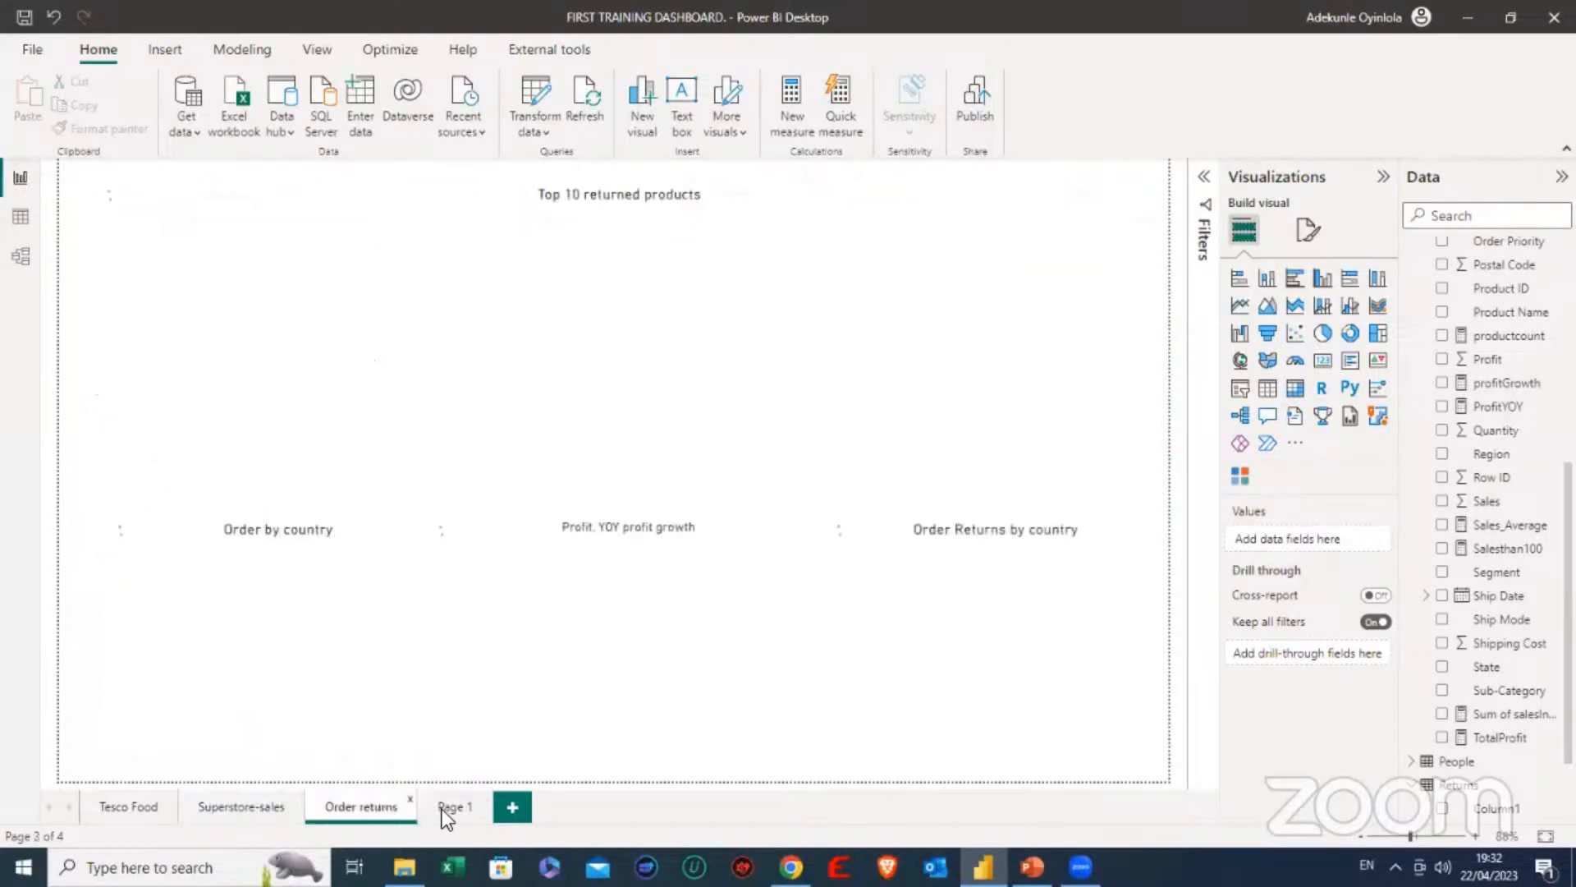
pyautogui.click(450, 809)
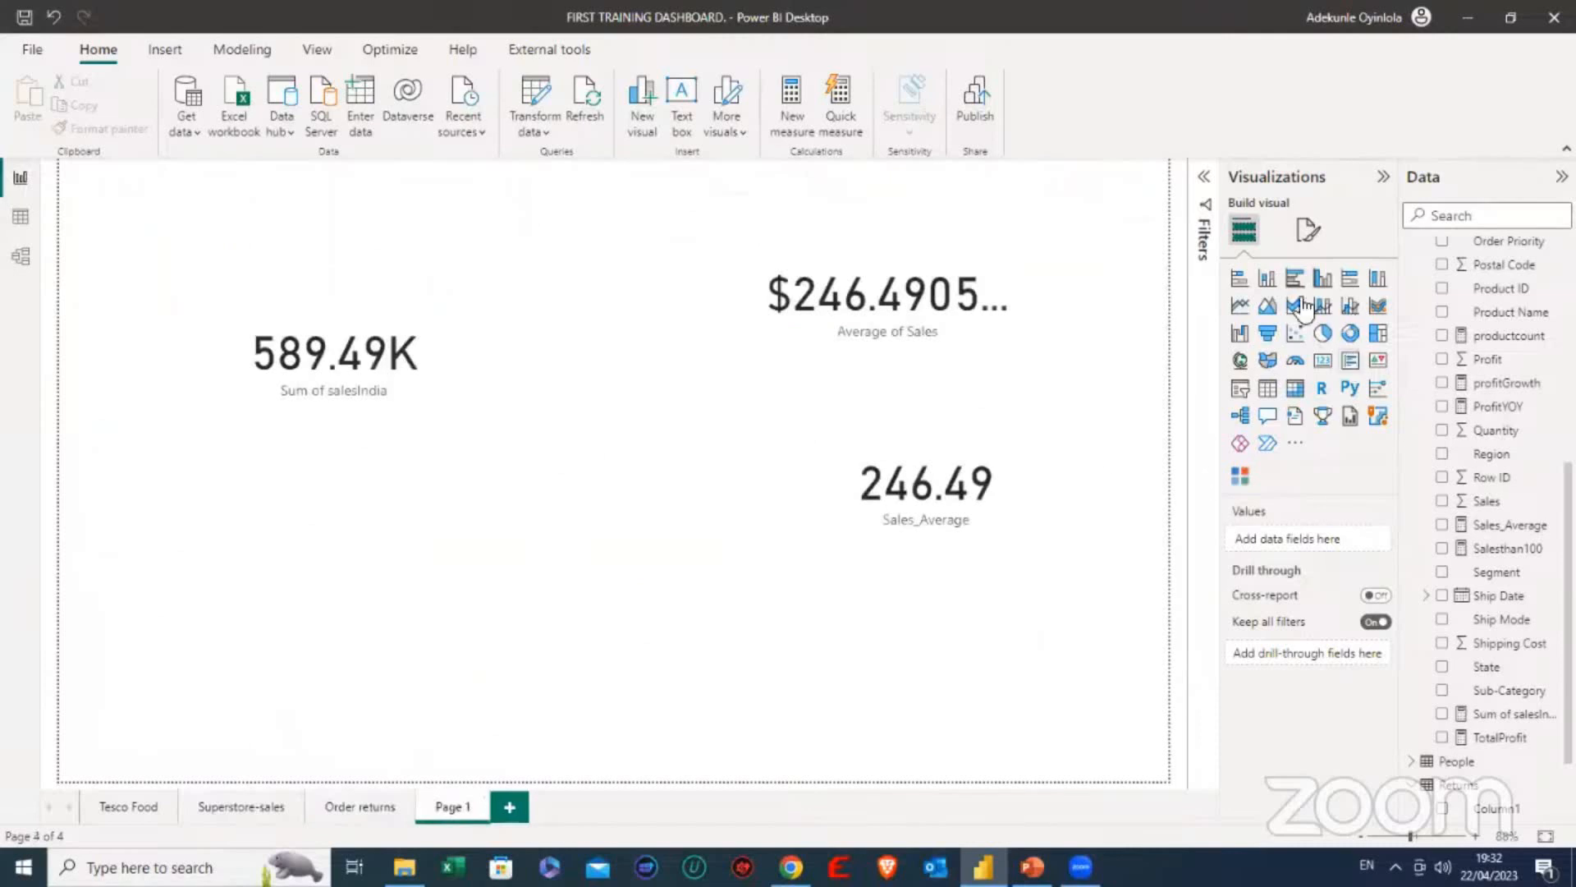
# - Insert a clustered column chart on Page 1 and move the Sum of salesIndia card towards the average cards to make room for it
pyautogui.click(1330, 289)
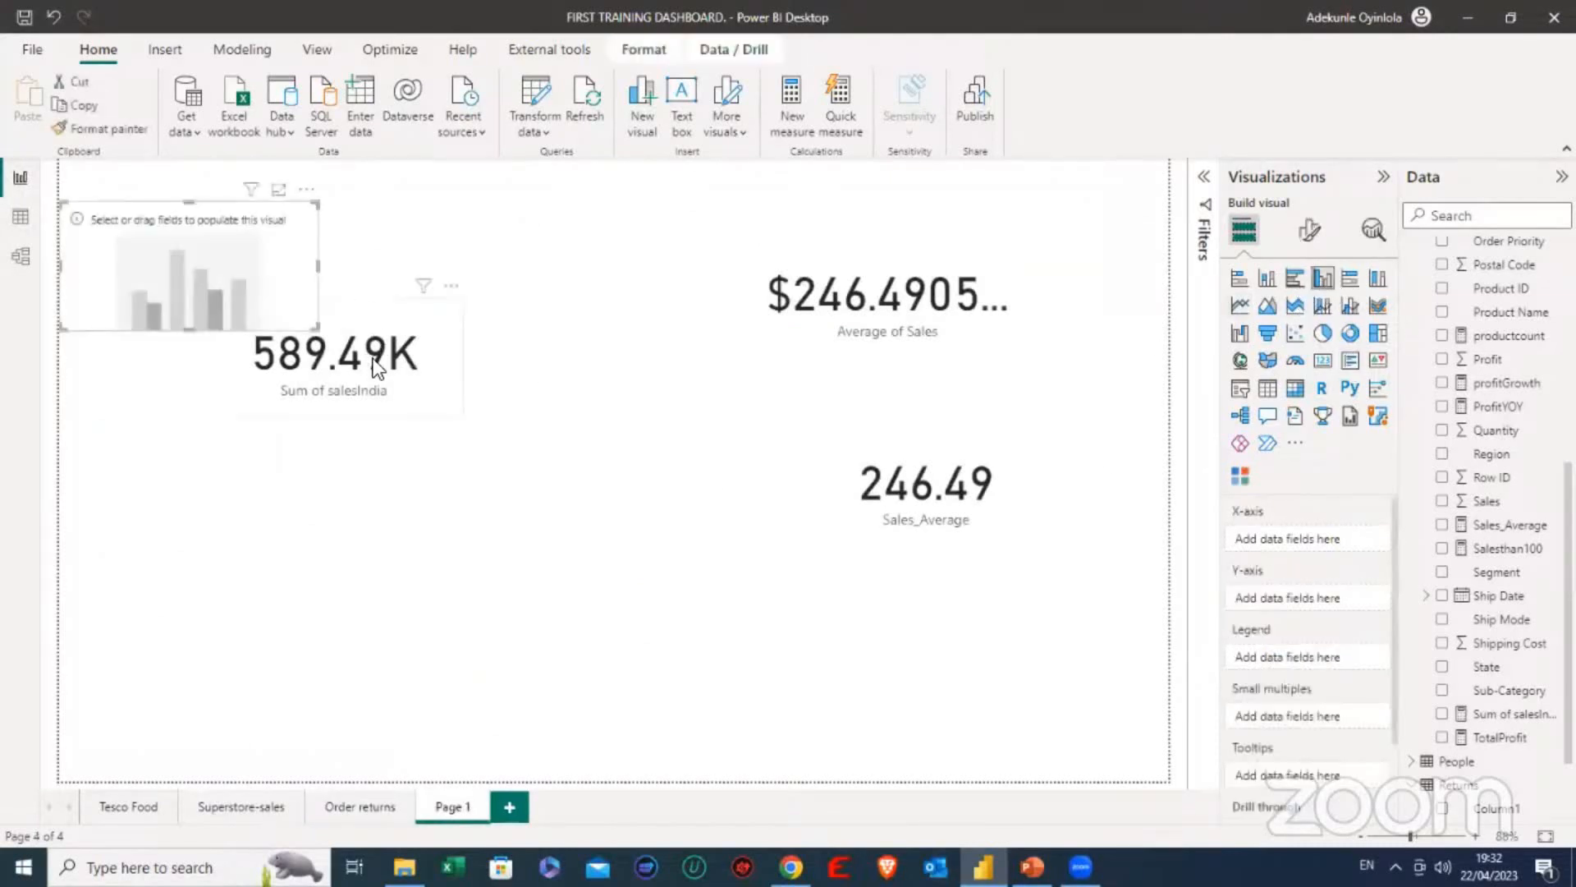
pyautogui.moveTo(377, 366); pyautogui.dragTo(518, 389)
pyautogui.moveTo(194, 324); pyautogui.dragTo(317, 468)
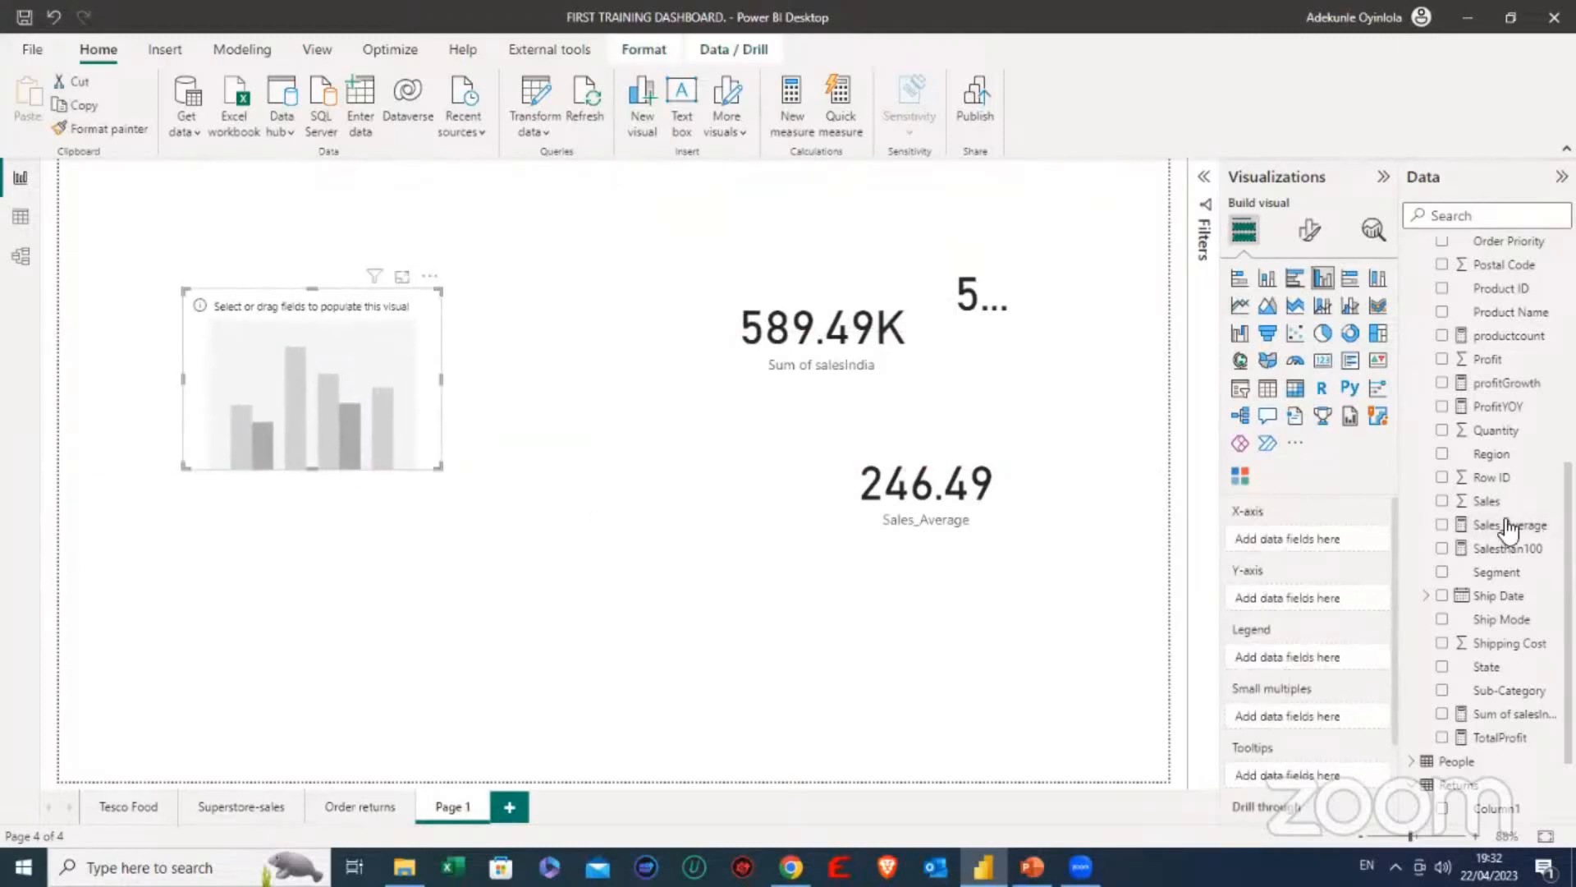
# - Plot Sales by Country from the Orders table in the clustered column chart
pyautogui.click(1442, 501)
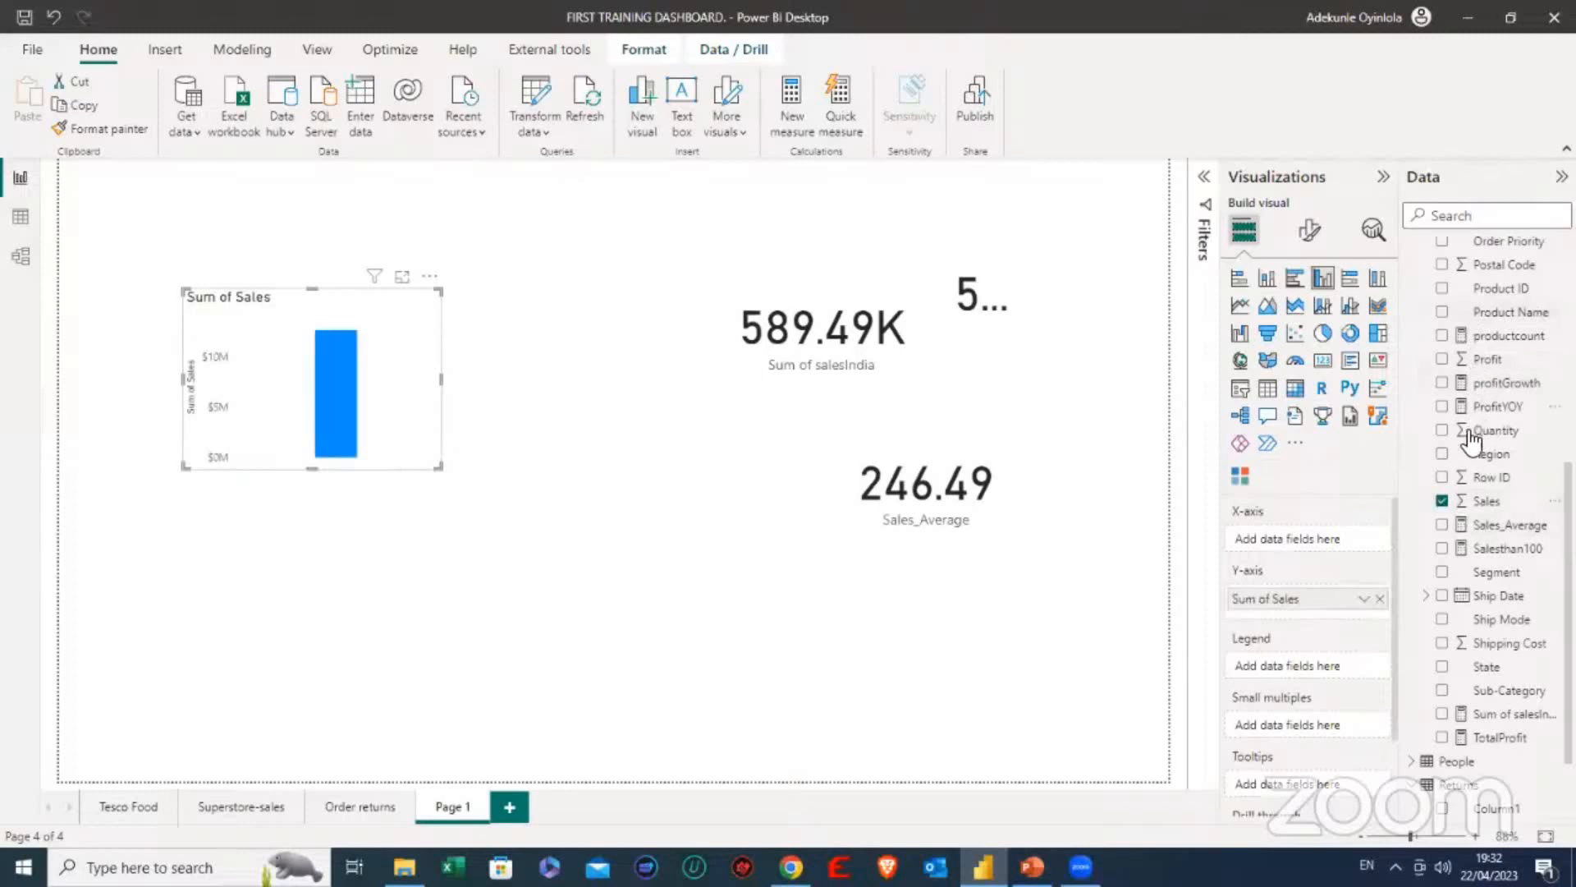
pyautogui.scroll(1, 1471, 448)
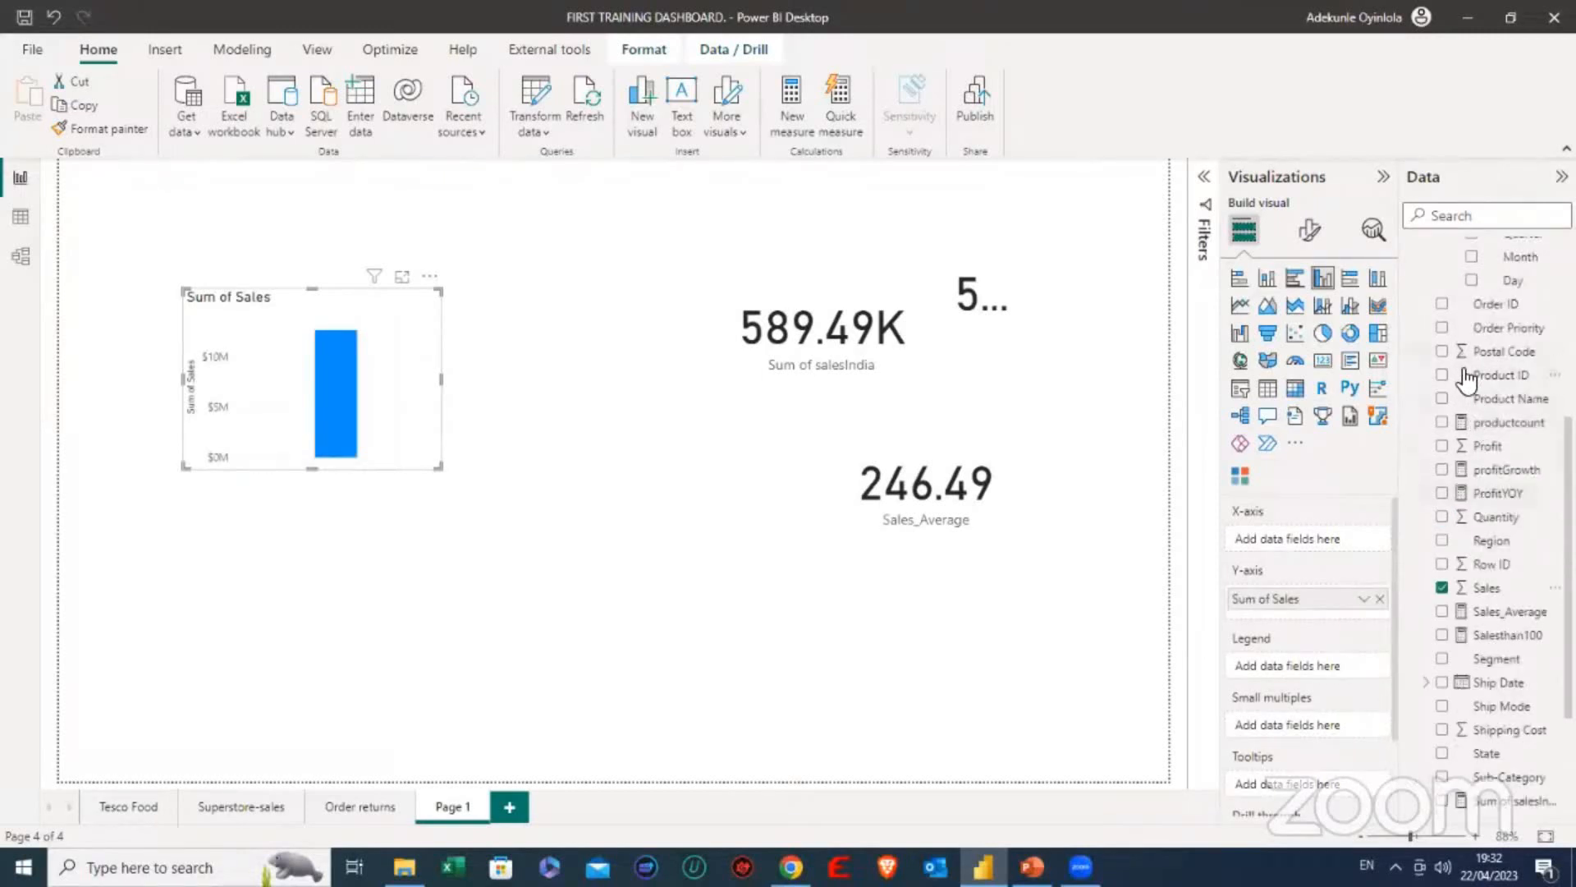
pyautogui.scroll(1, 1467, 376)
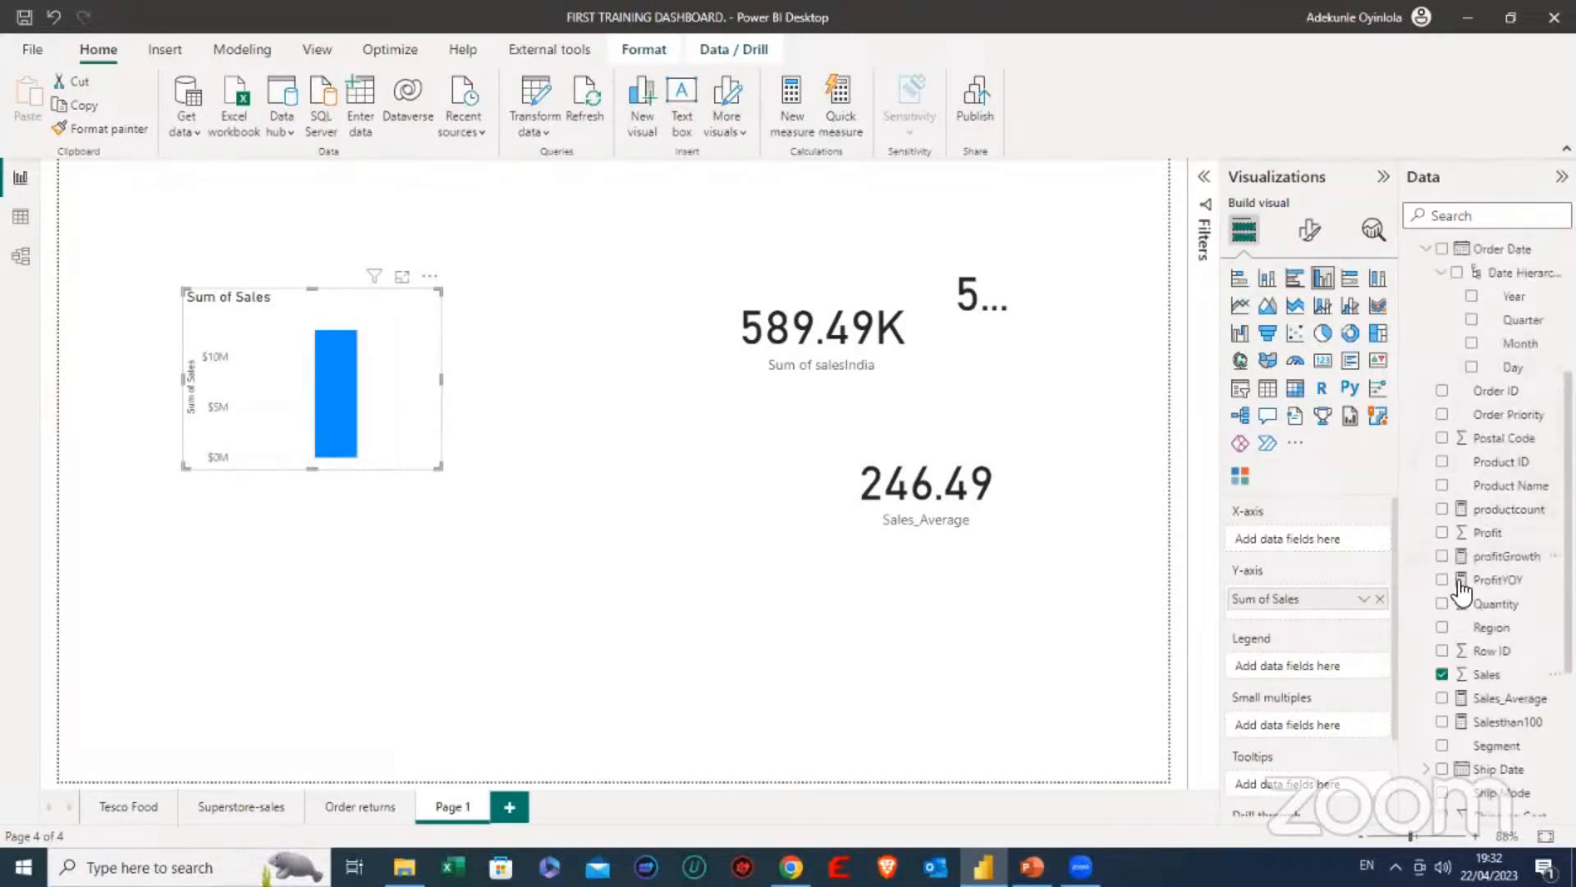
pyautogui.scroll(-2, 1463, 655)
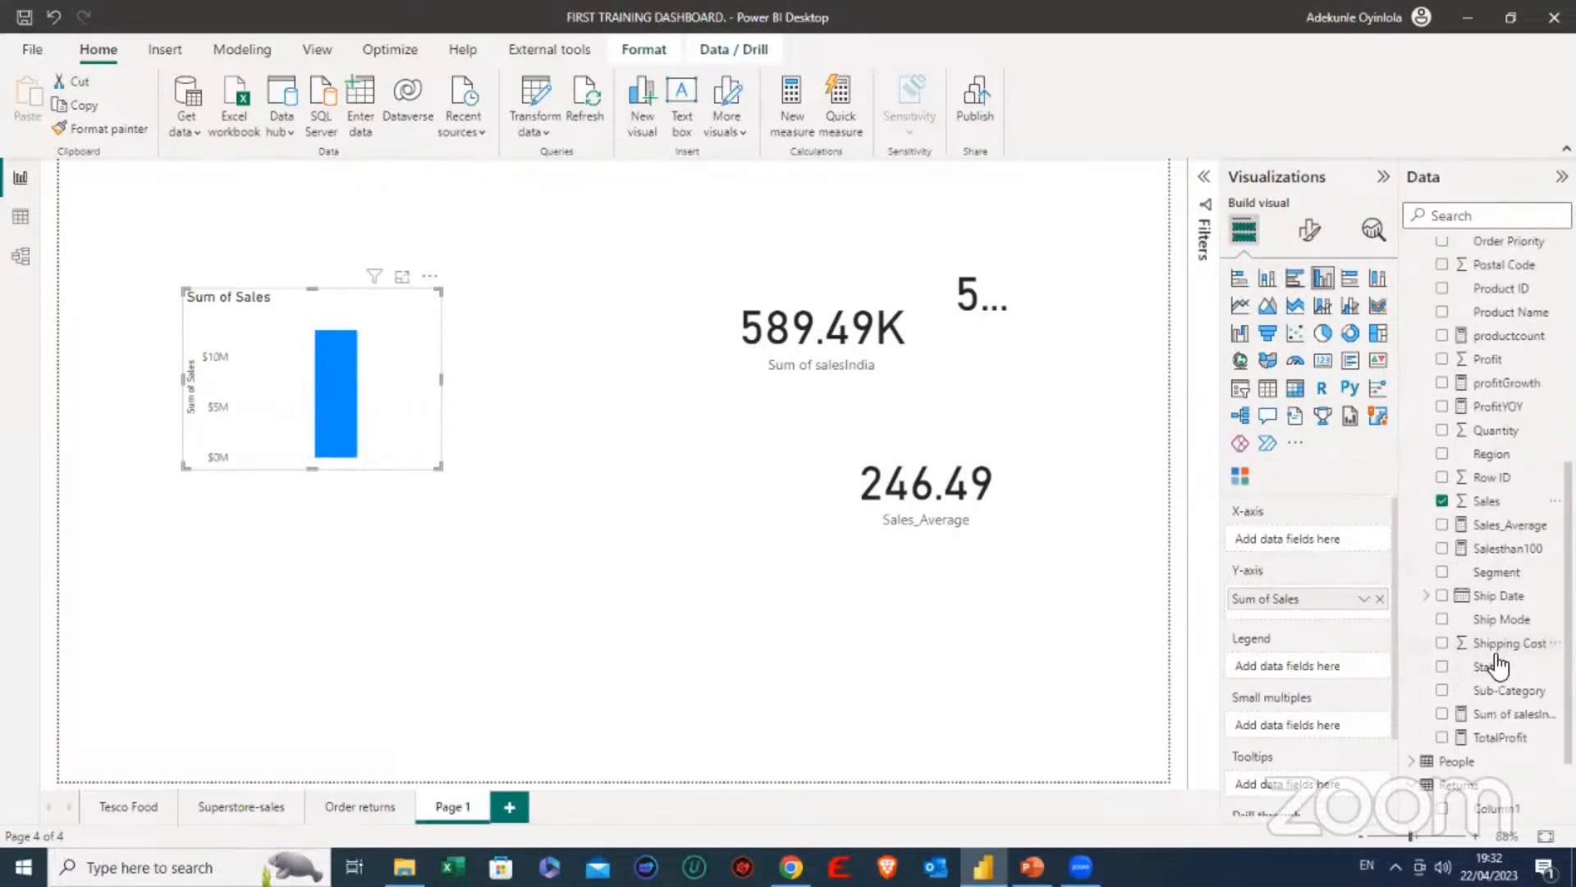
pyautogui.scroll(3, 1495, 526)
pyautogui.scroll(2, 1494, 478)
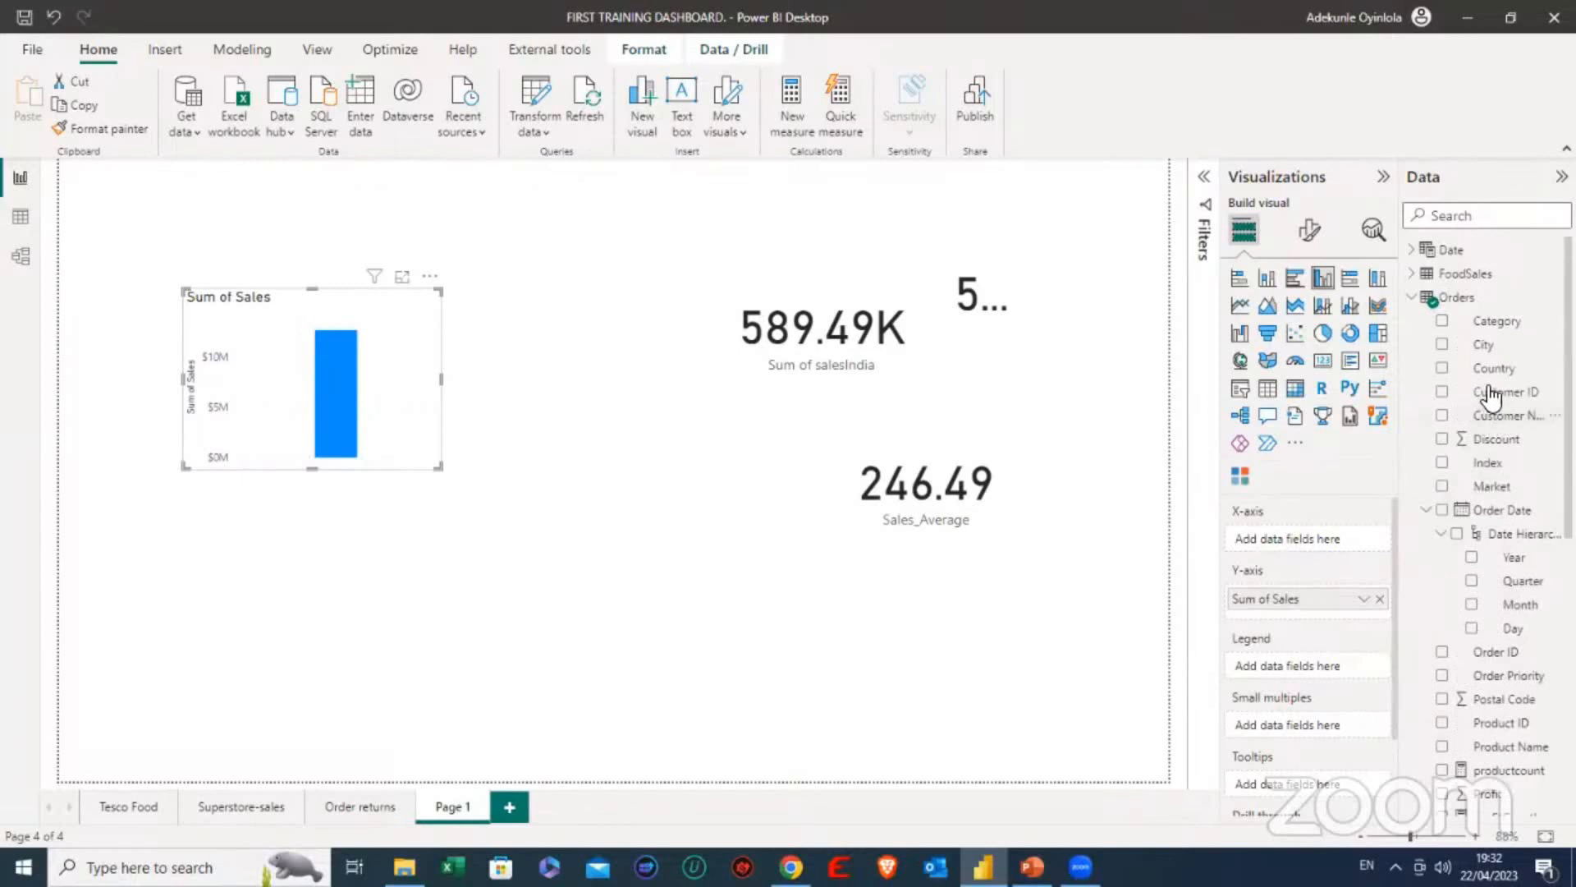
pyautogui.click(1442, 367)
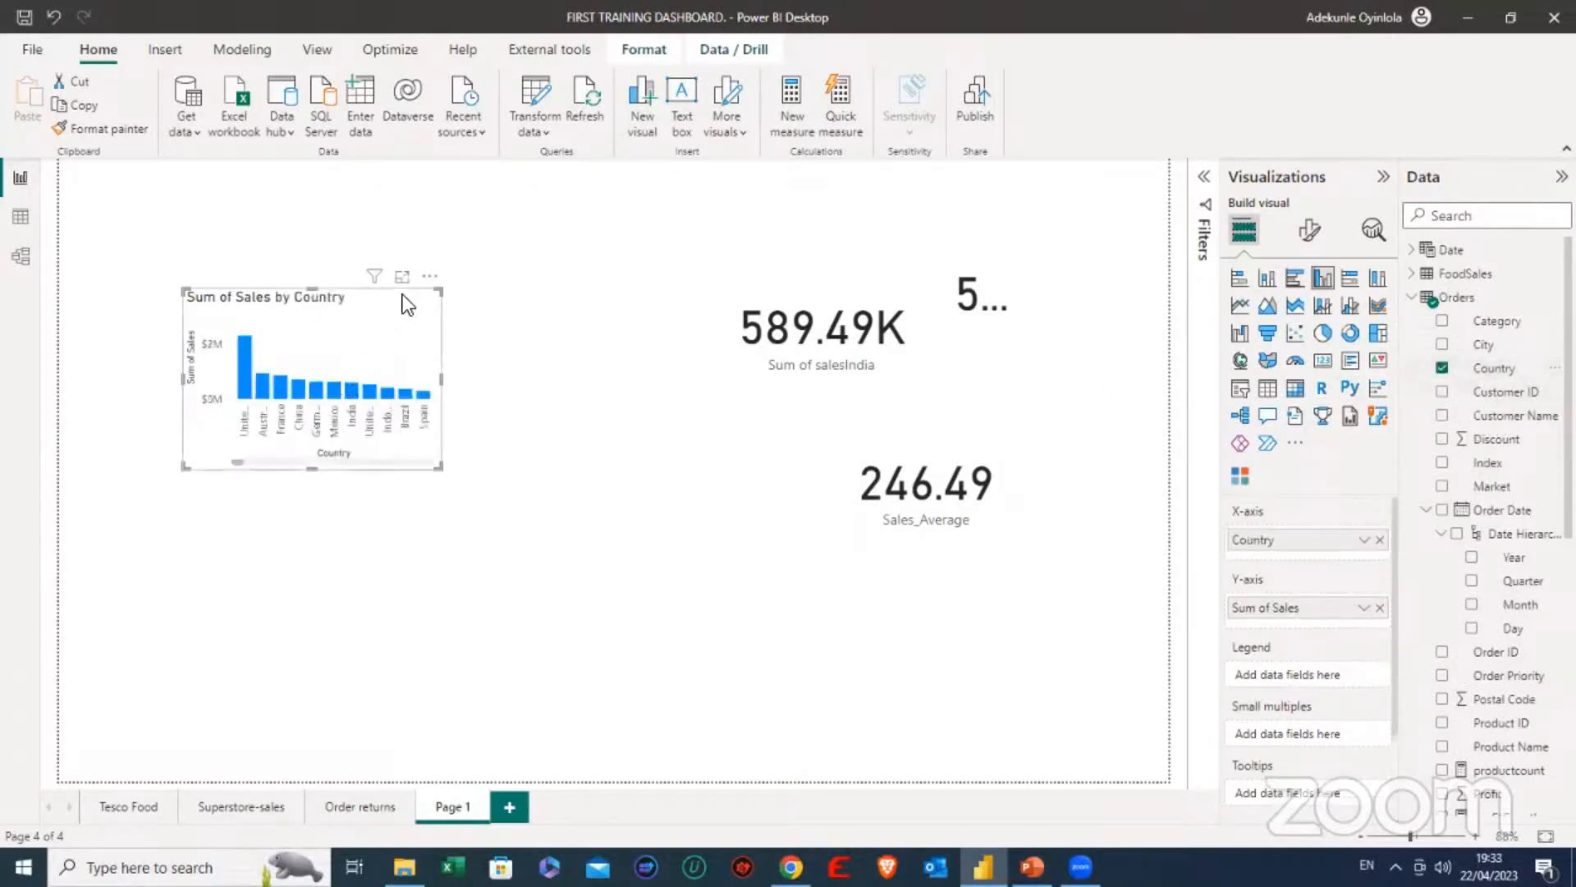
# - Add a compact slicer between the chart and the cards with Orders Country as its field
pyautogui.click(661, 396)
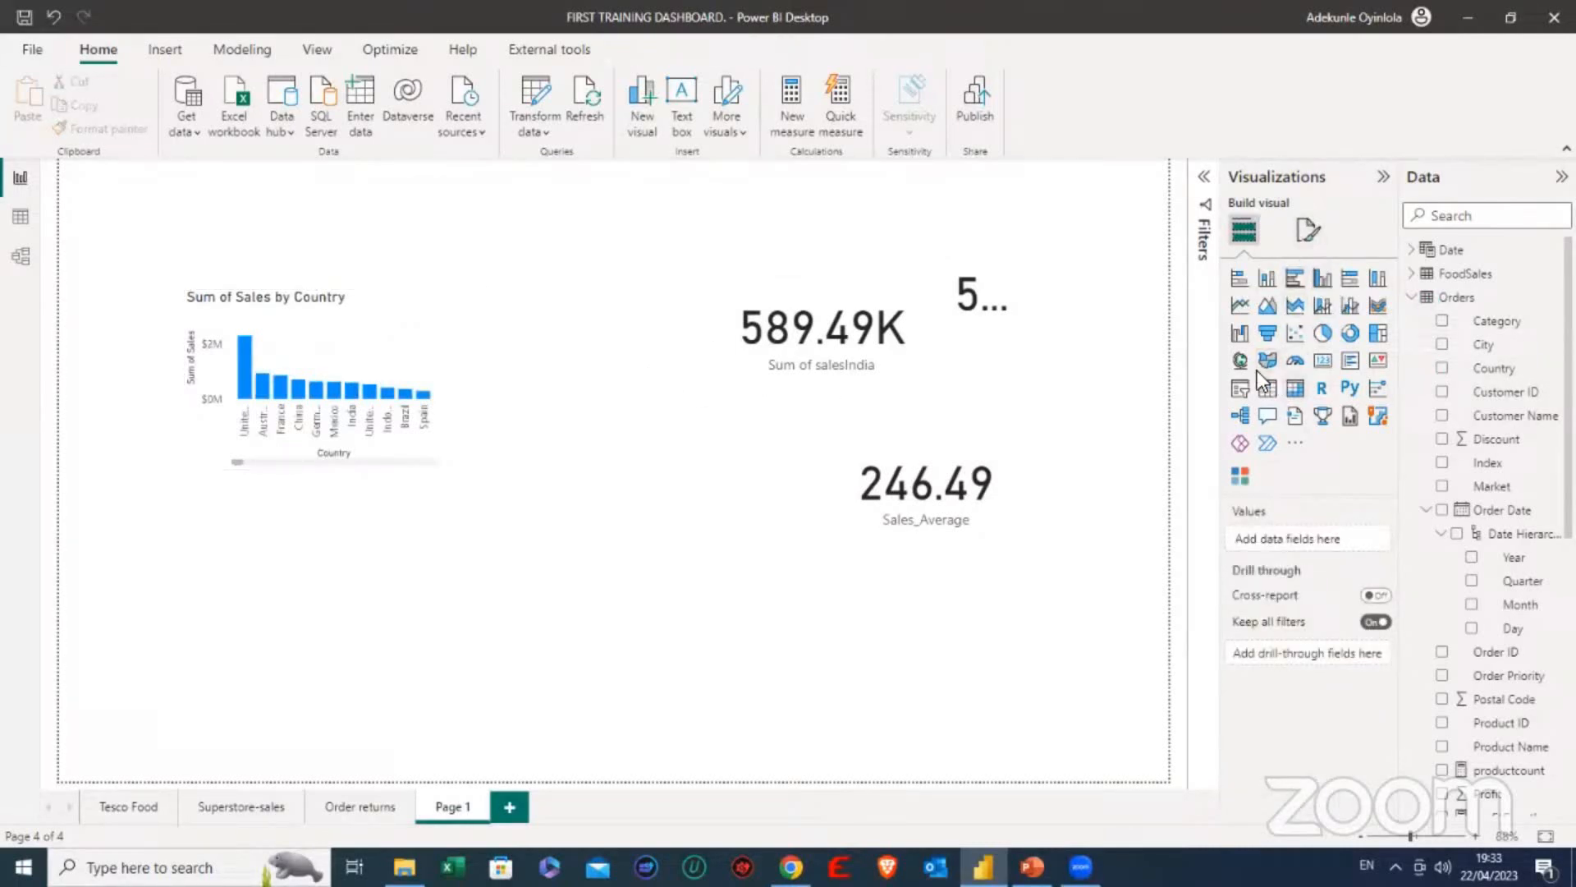
pyautogui.click(1239, 388)
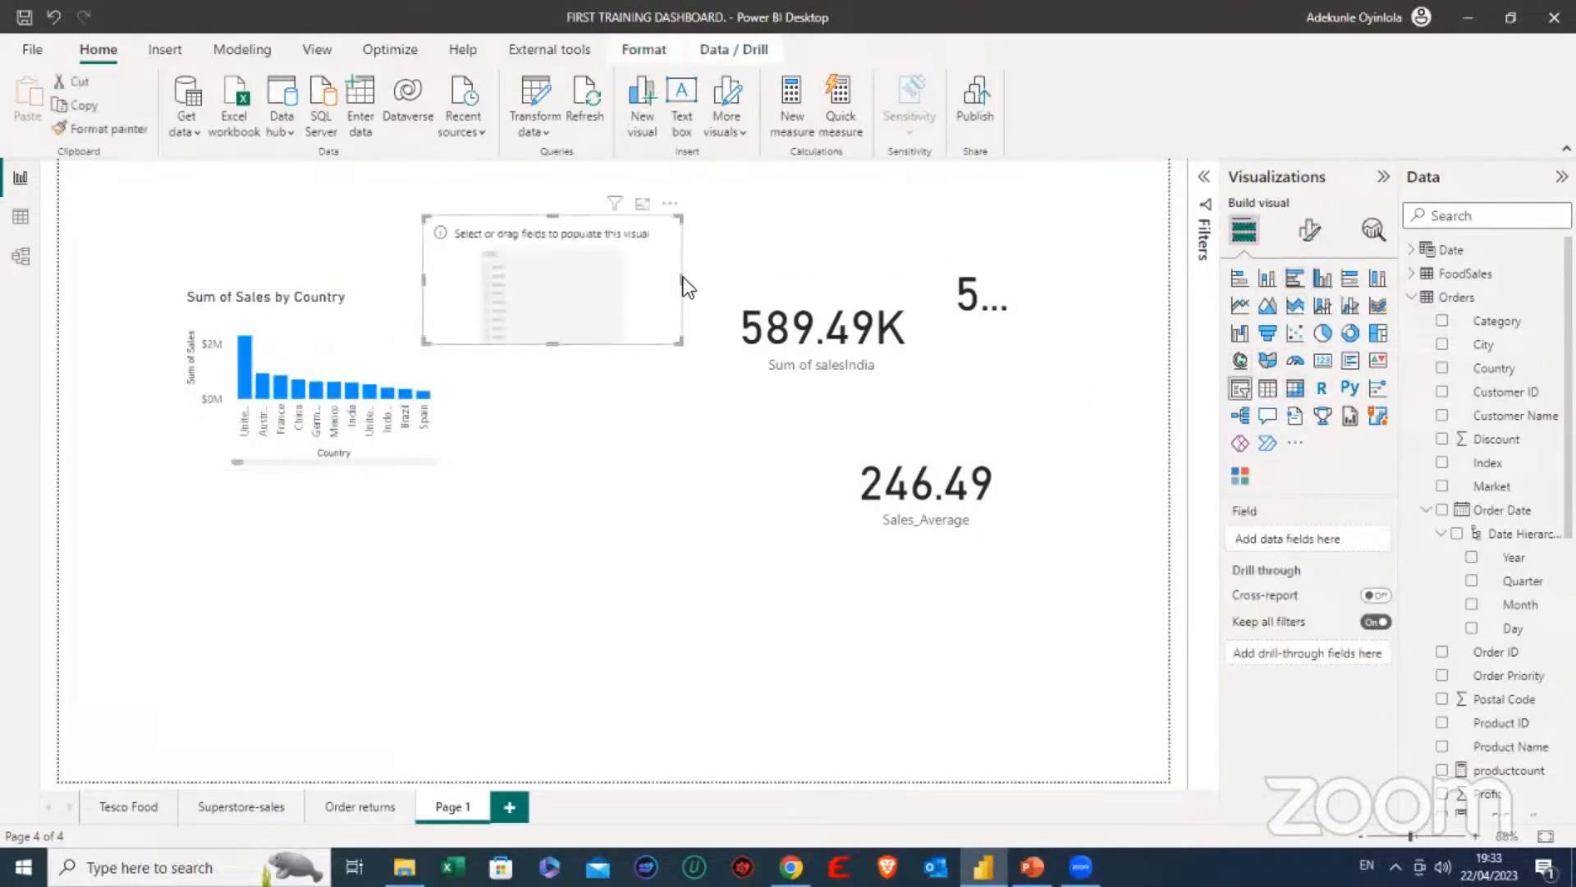
pyautogui.moveTo(686, 278); pyautogui.dragTo(612, 279)
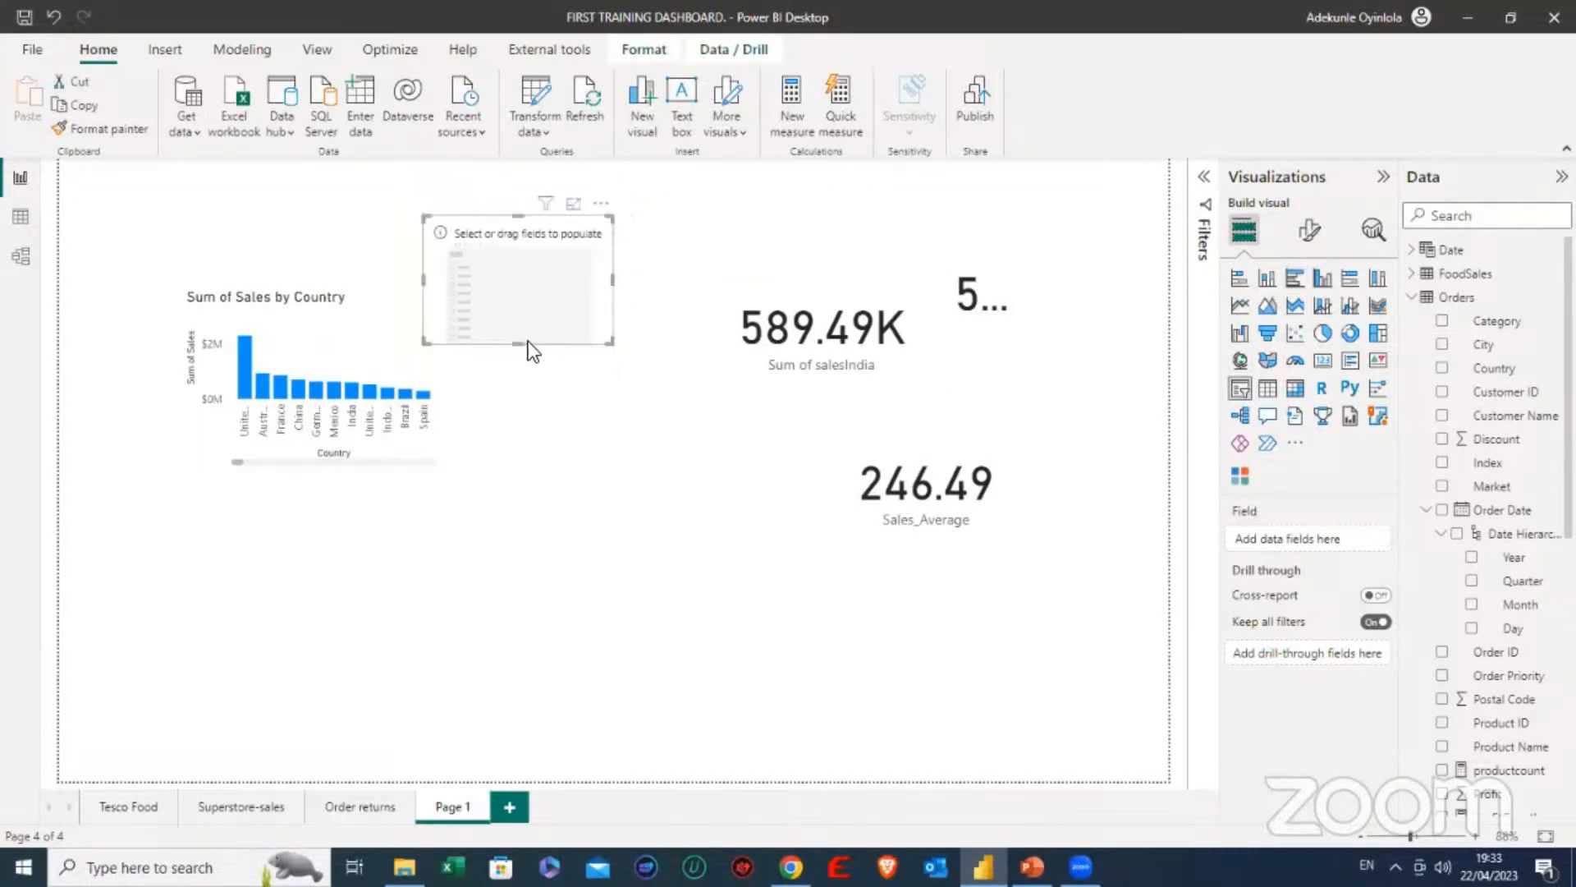
pyautogui.moveTo(529, 344); pyautogui.dragTo(624, 250)
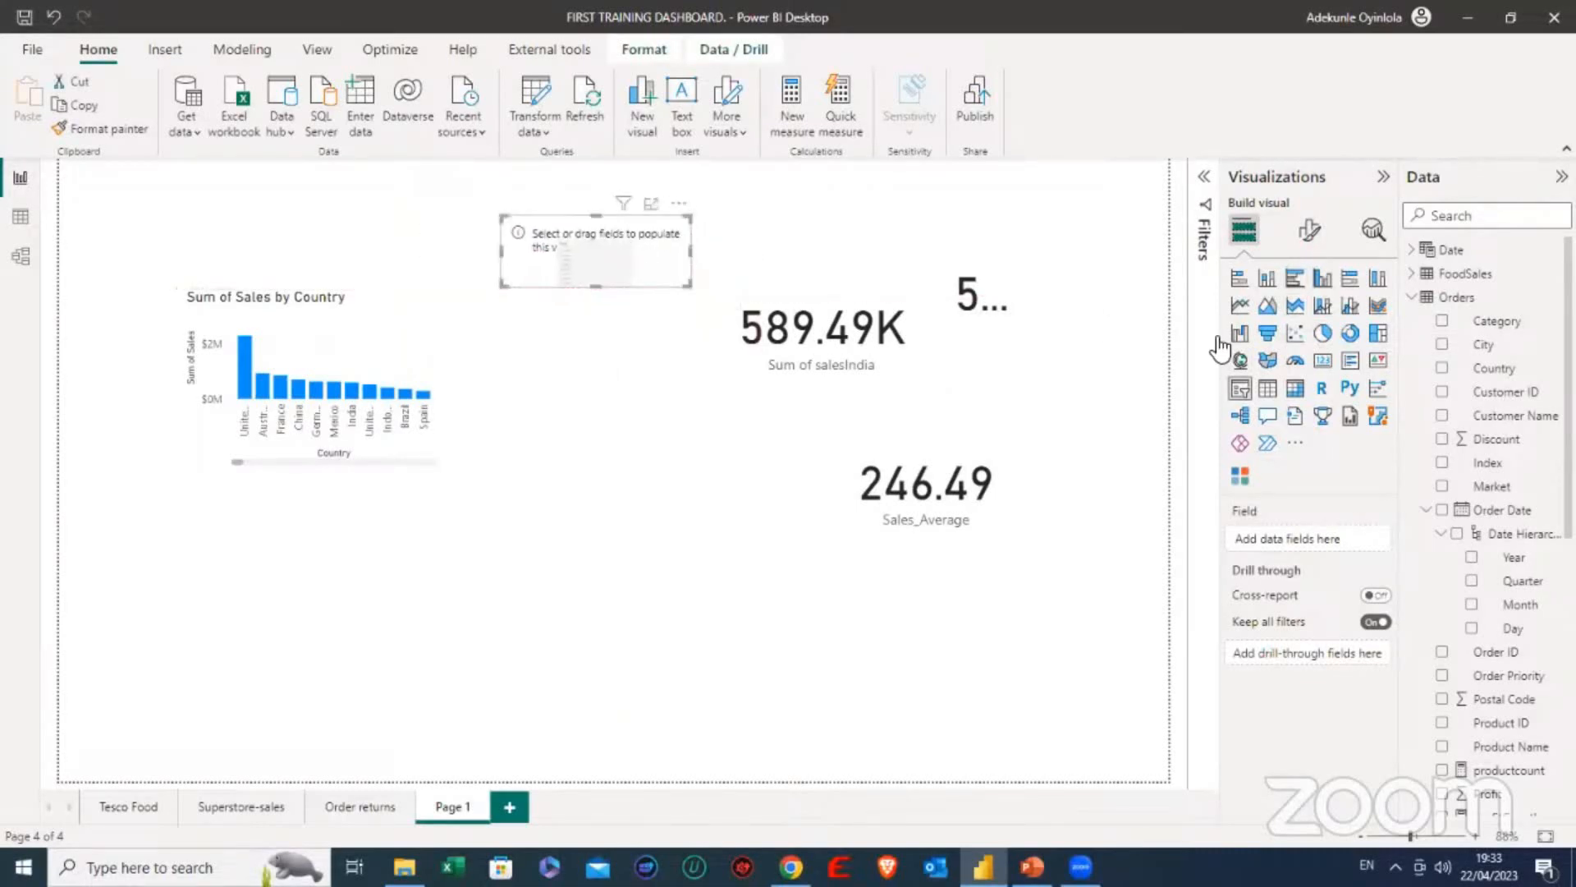
pyautogui.click(1443, 369)
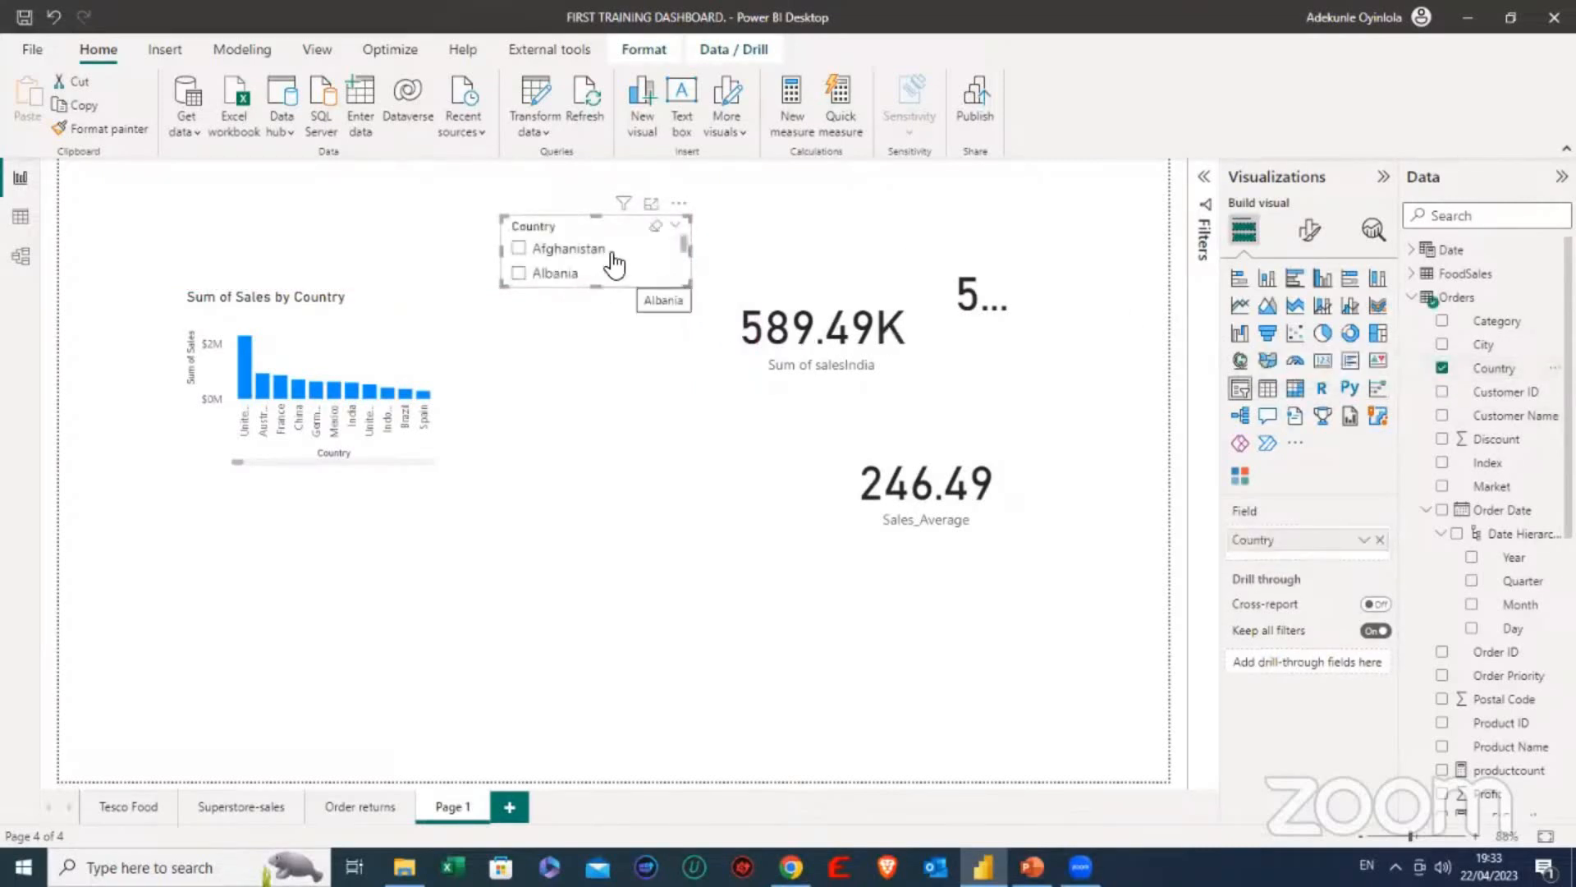
# - Enable searching in the Country slicer, search it for India and filter the page to India
pyautogui.scroll(-1, 584, 261)
pyautogui.scroll(-4, 586, 263)
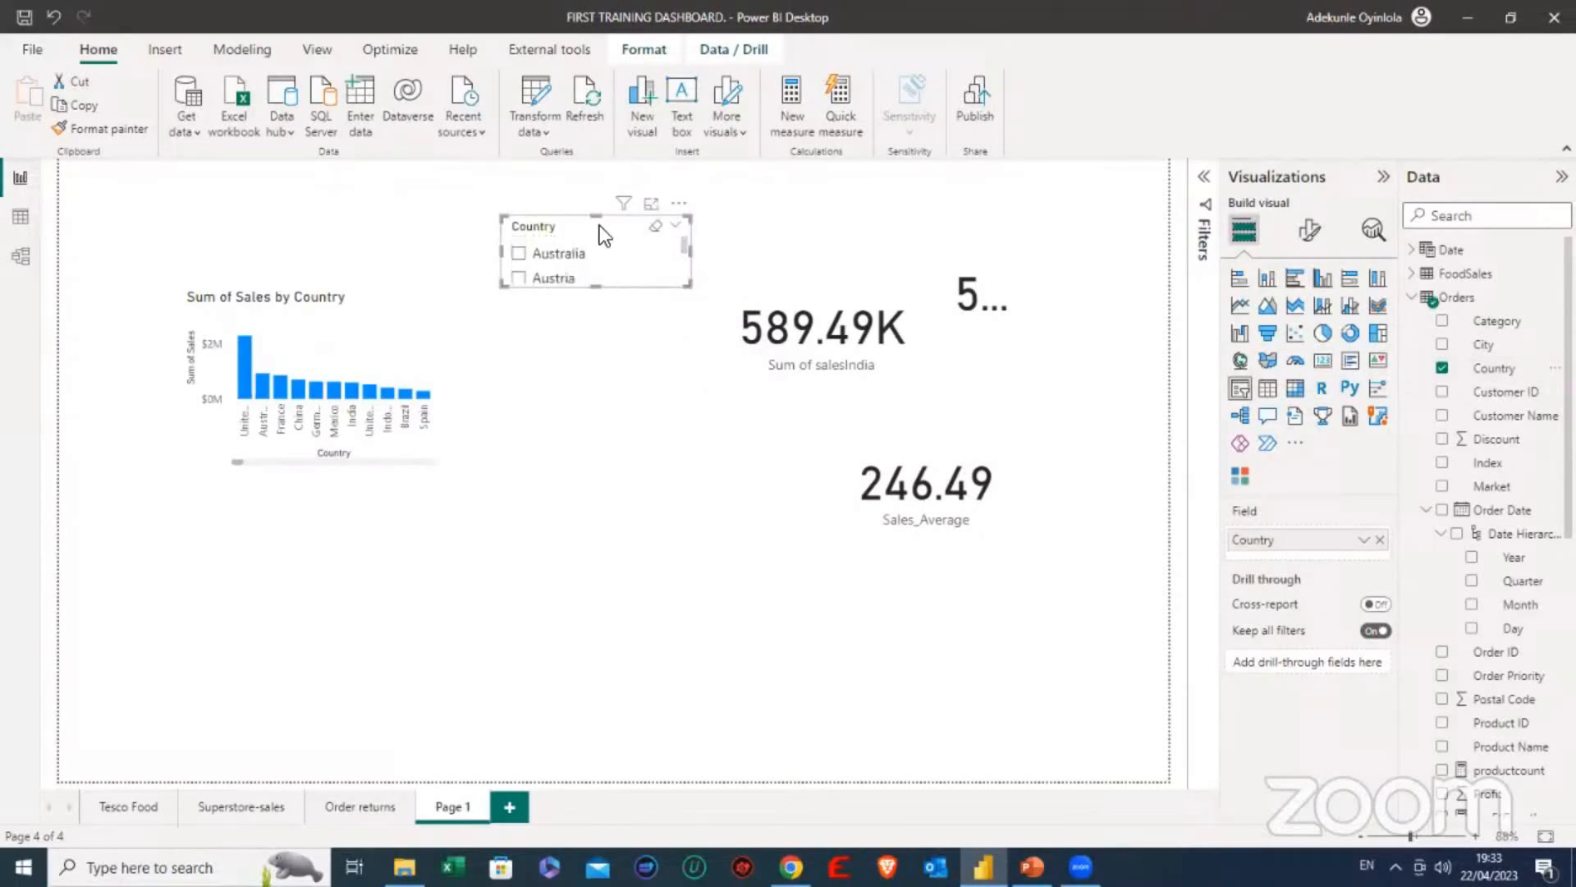
pyautogui.click(678, 207)
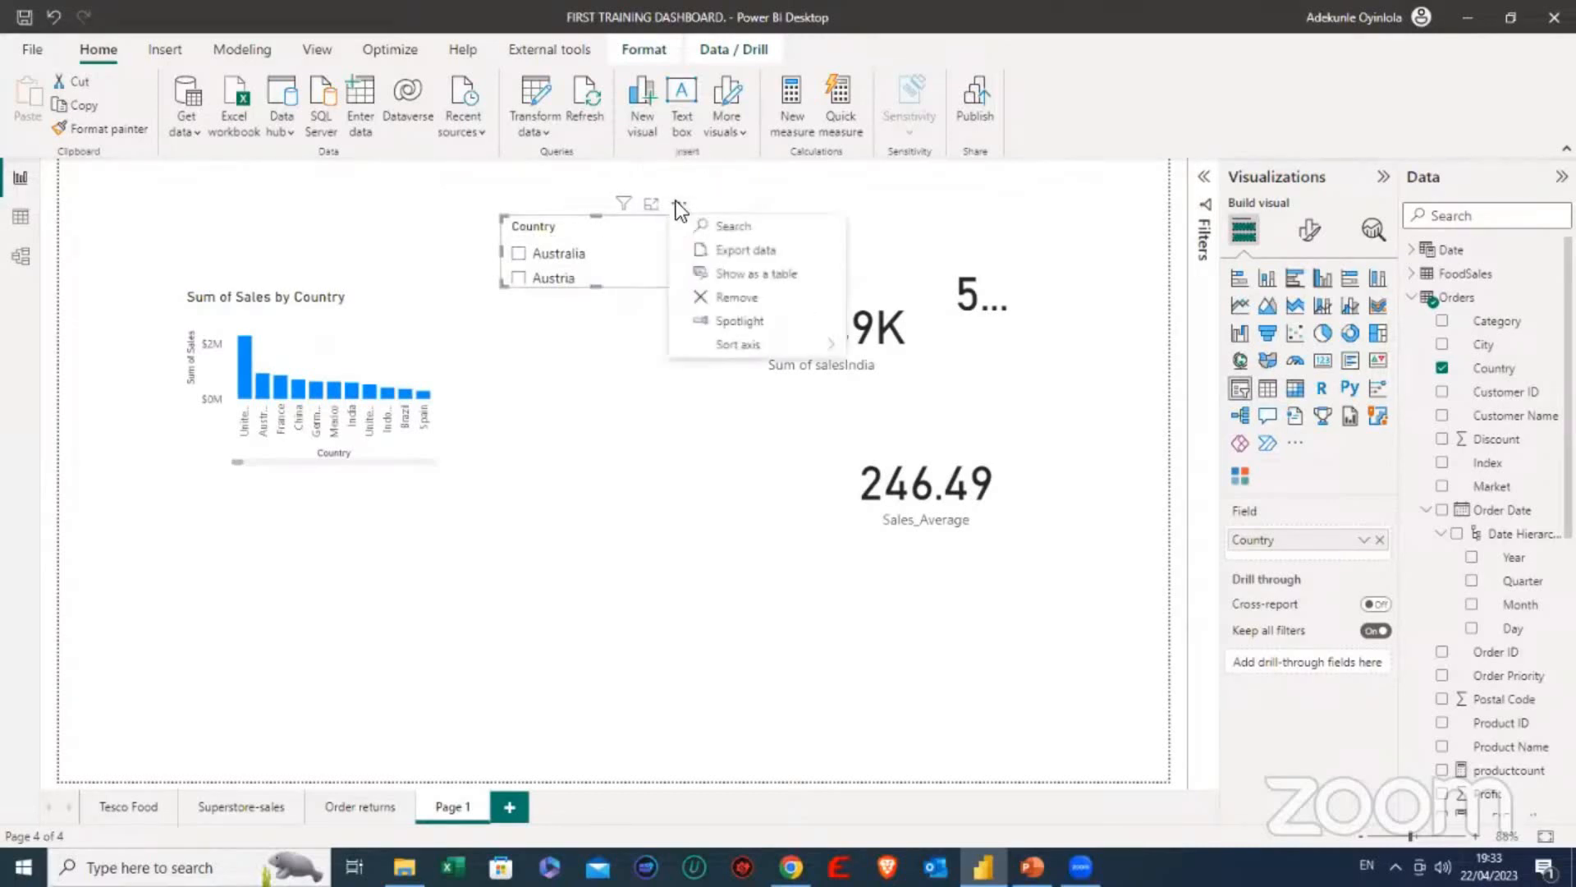
pyautogui.click(741, 232)
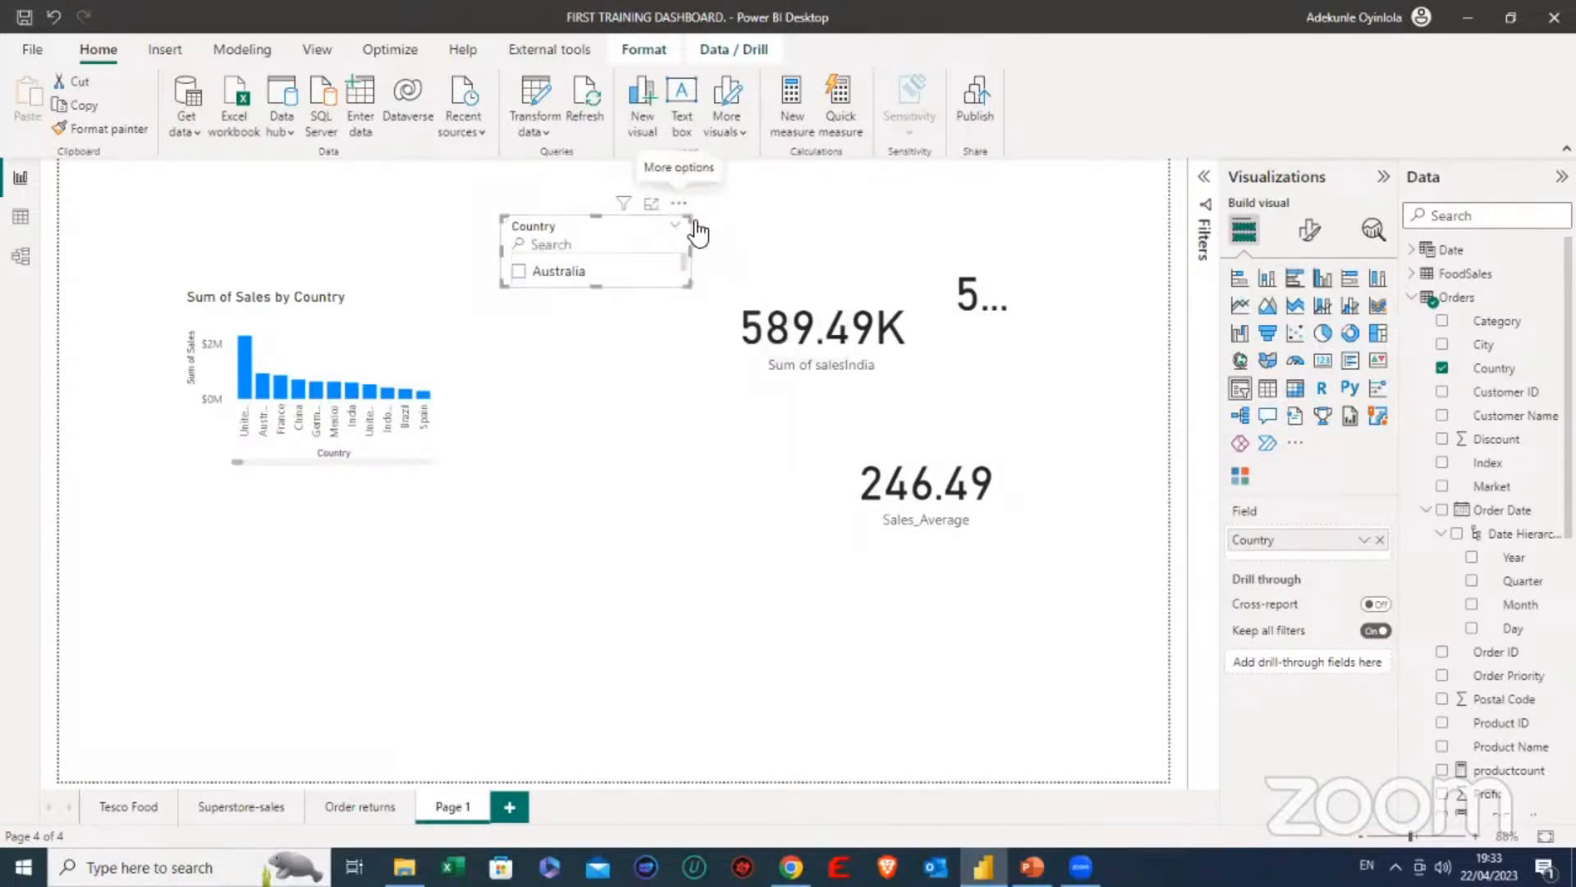
pyautogui.click(612, 244)
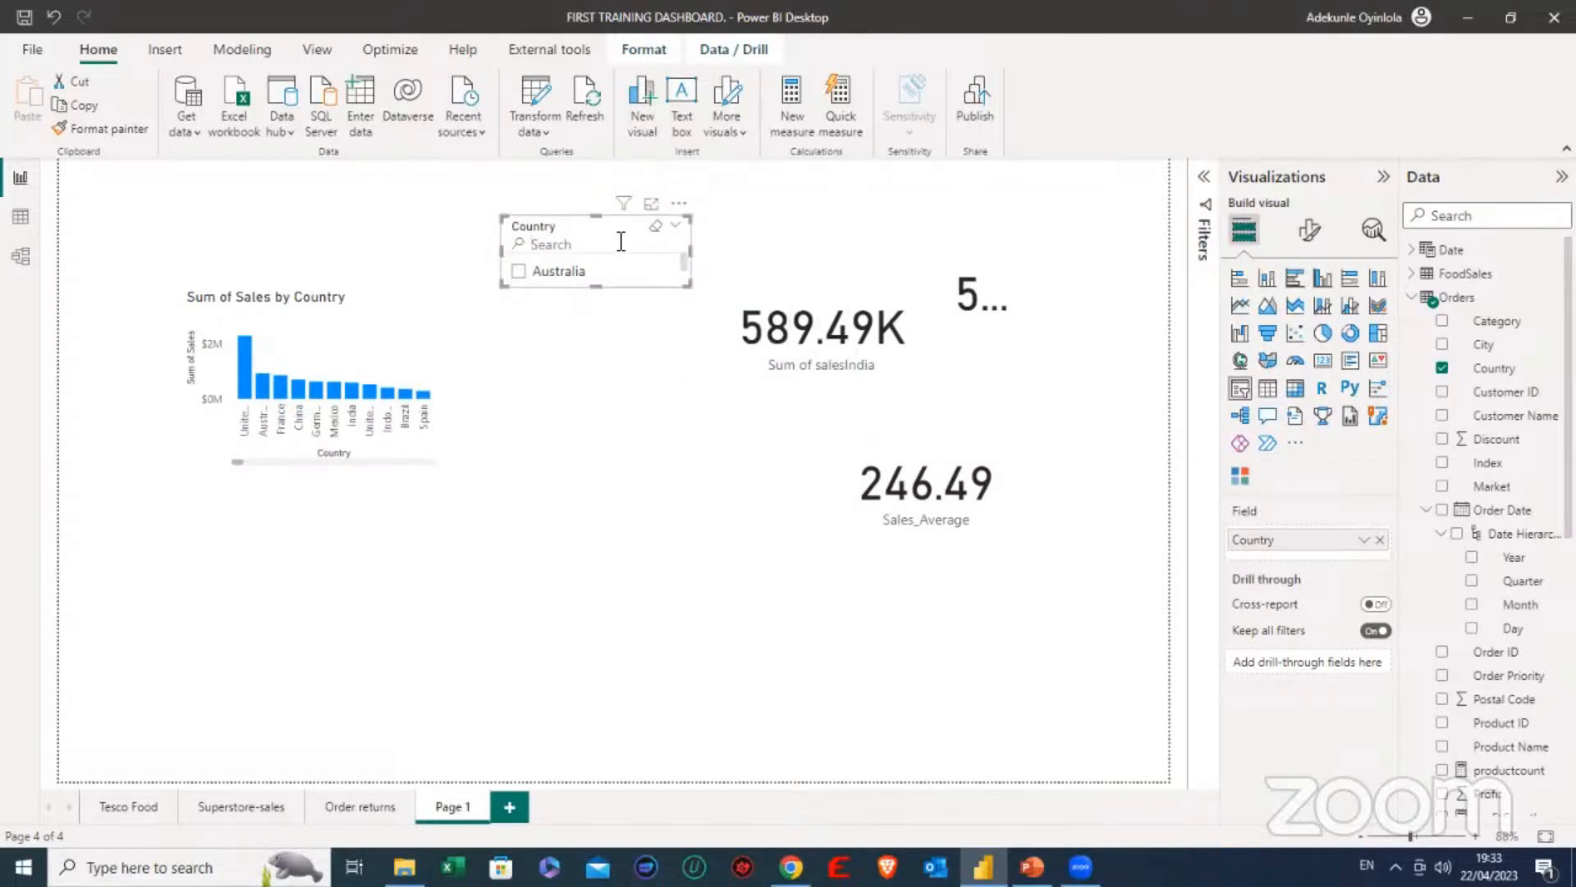
pyautogui.write('India')
pyautogui.click(521, 267)
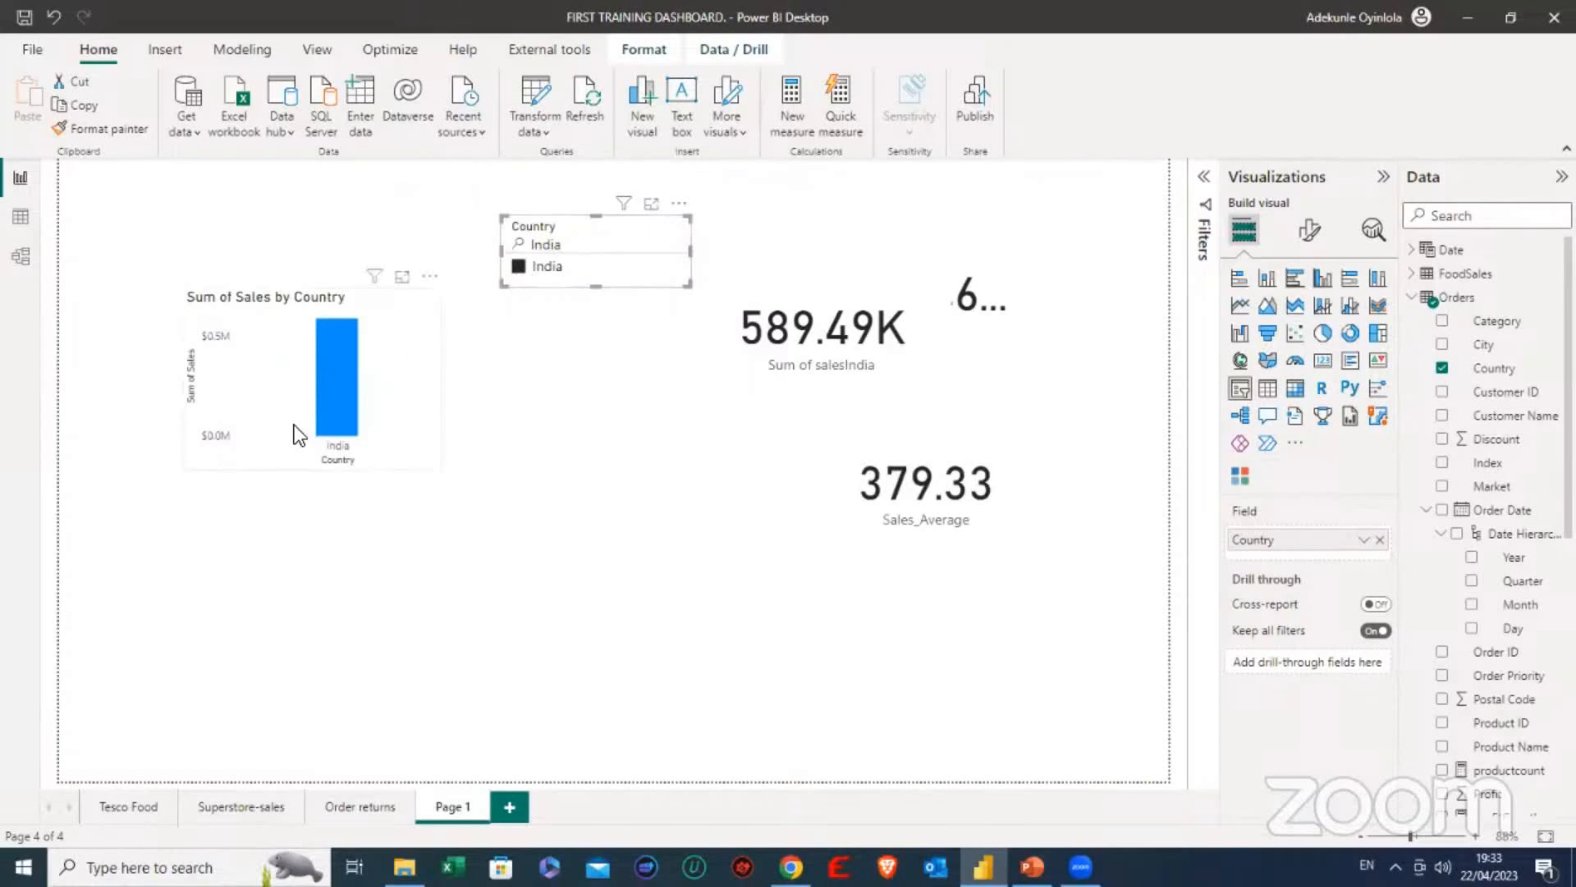
# - Move the Sum of salesIndia card clear of the Average of Sales card and clear the India selection in the Country slicer
pyautogui.moveTo(346, 399)
pyautogui.click(761, 321)
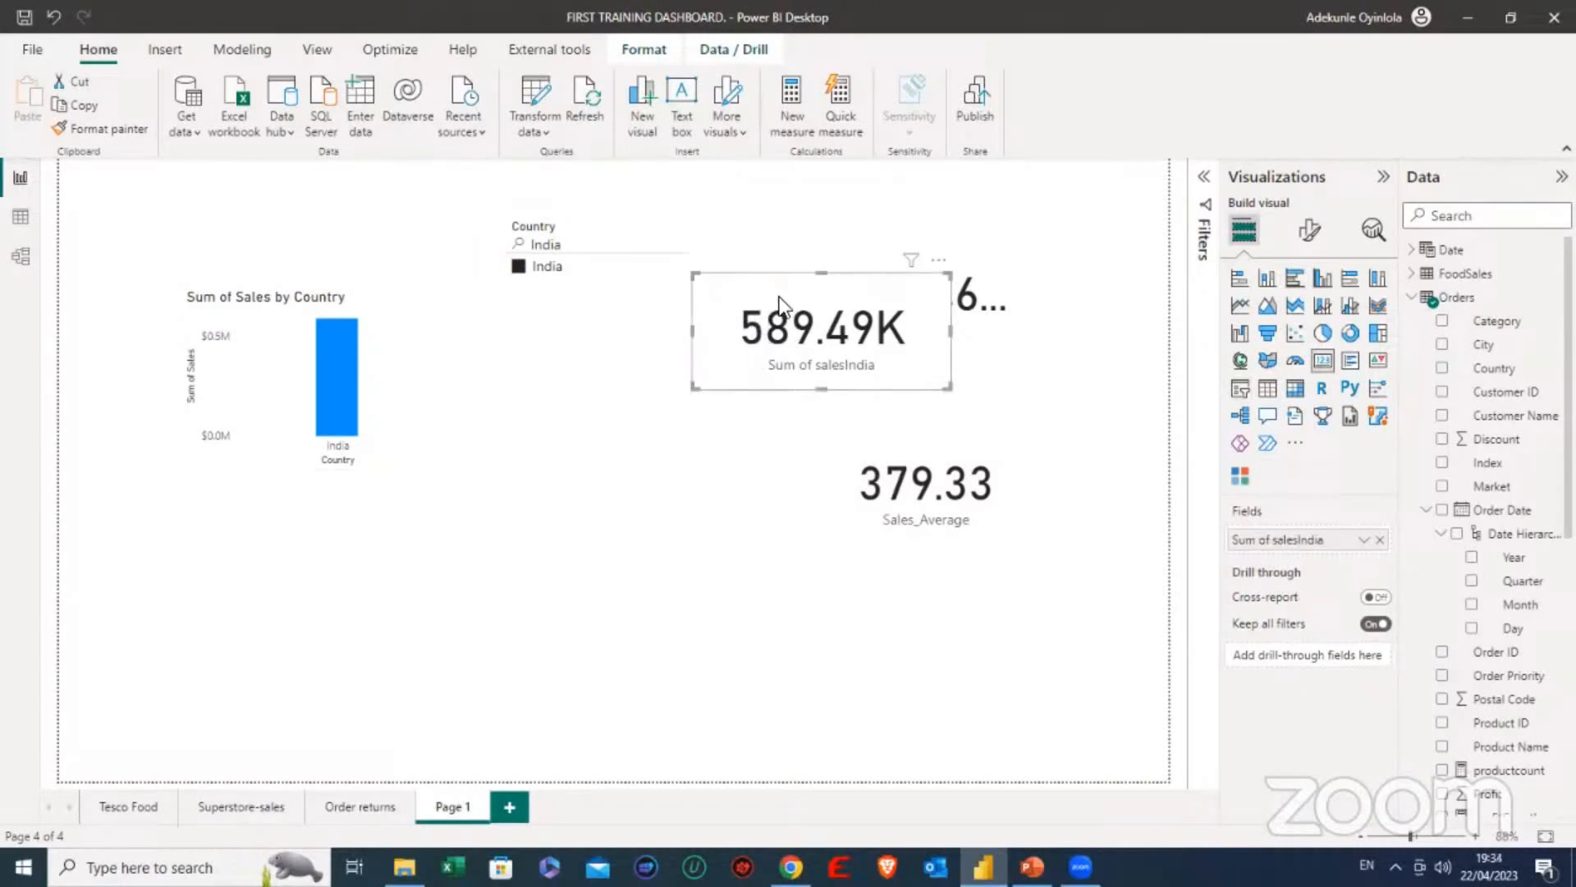
pyautogui.moveTo(780, 308); pyautogui.dragTo(639, 393)
pyautogui.click(654, 548)
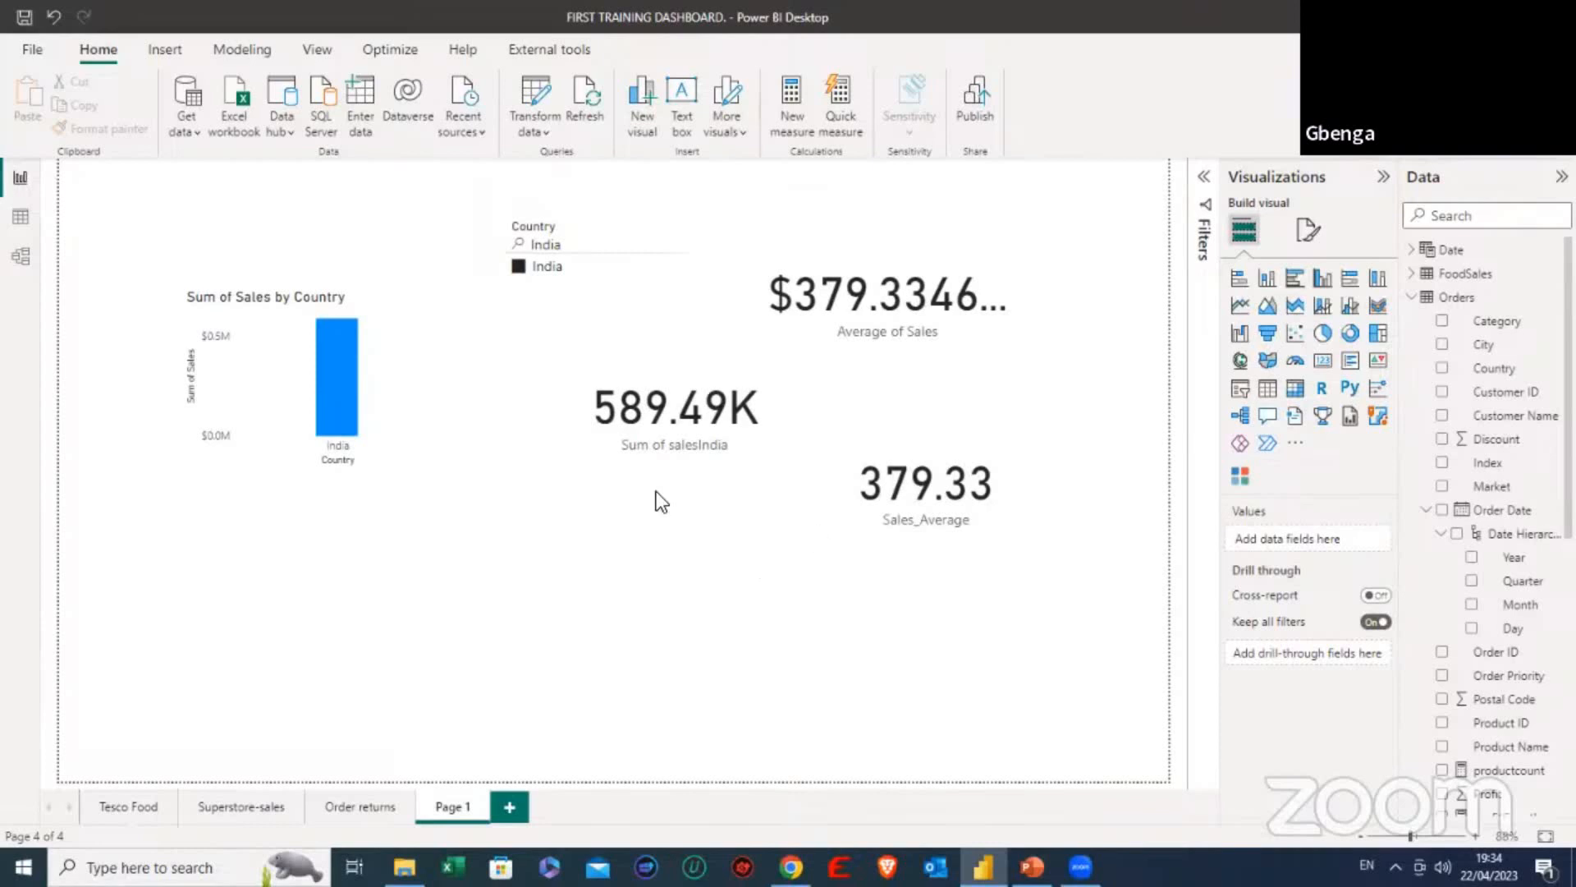
pyautogui.click(519, 266)
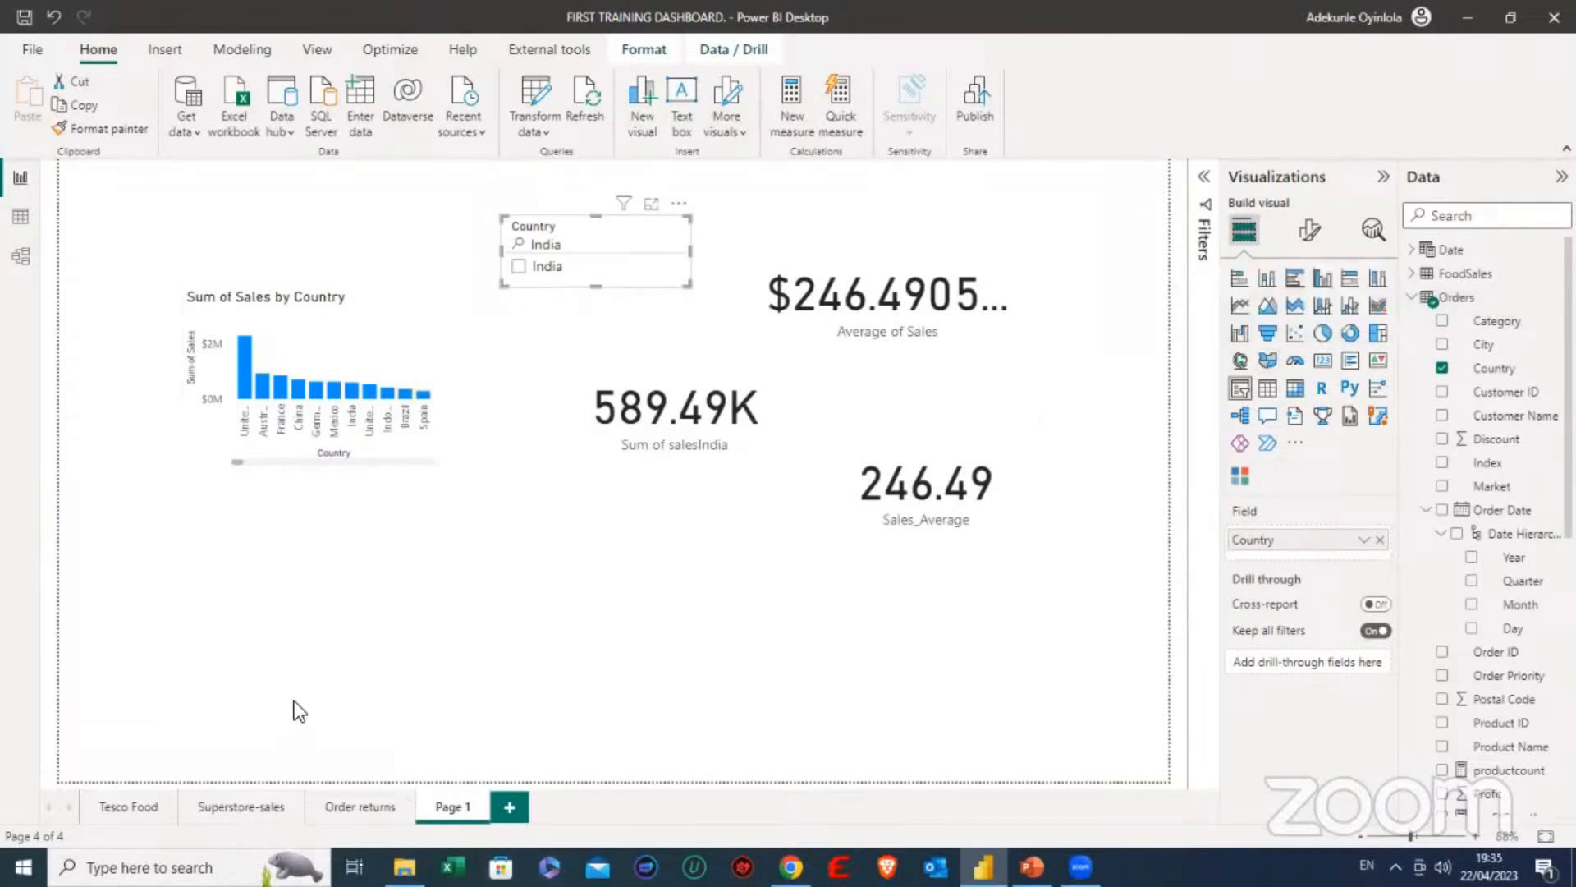
# - Review the visuals on the Superstore-sales and Order returns pages, ending back on Page 1
pyautogui.click(233, 805)
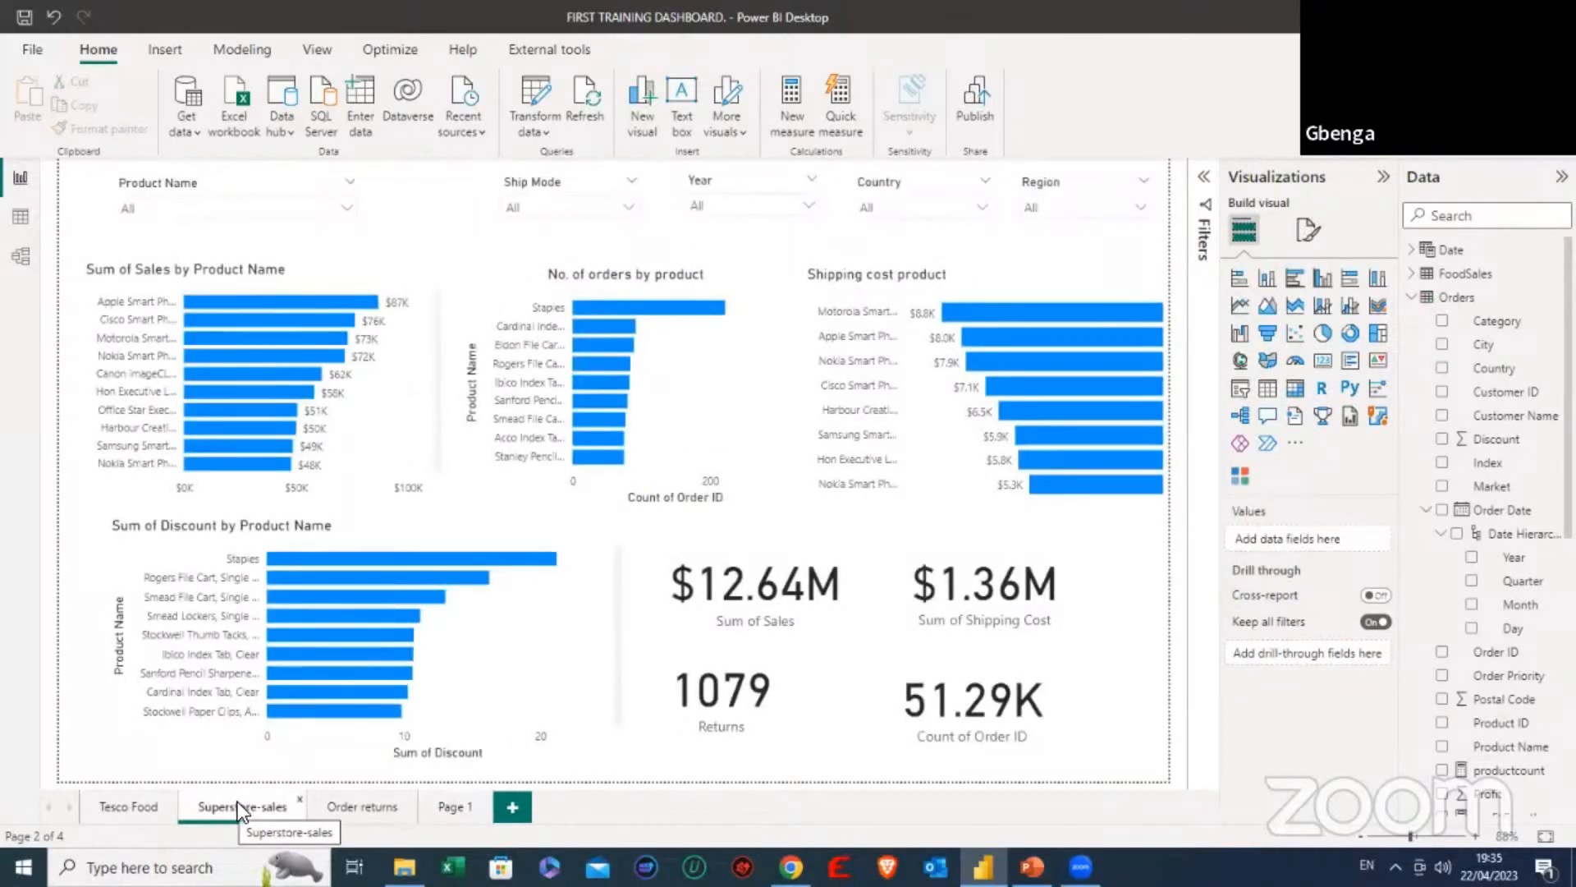
pyautogui.click(361, 803)
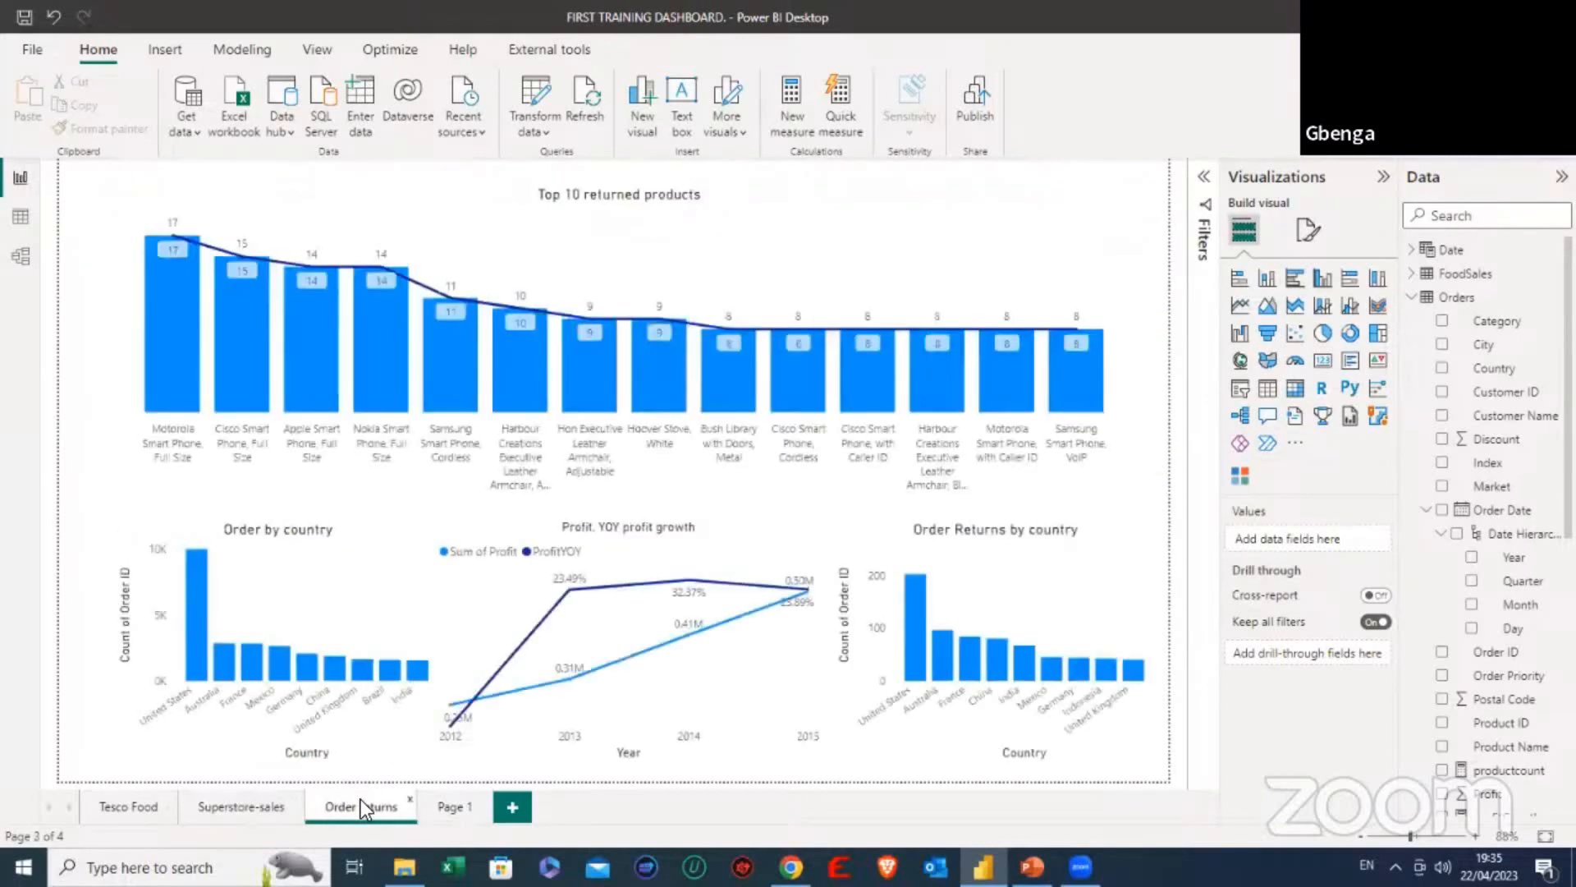
pyautogui.click(446, 804)
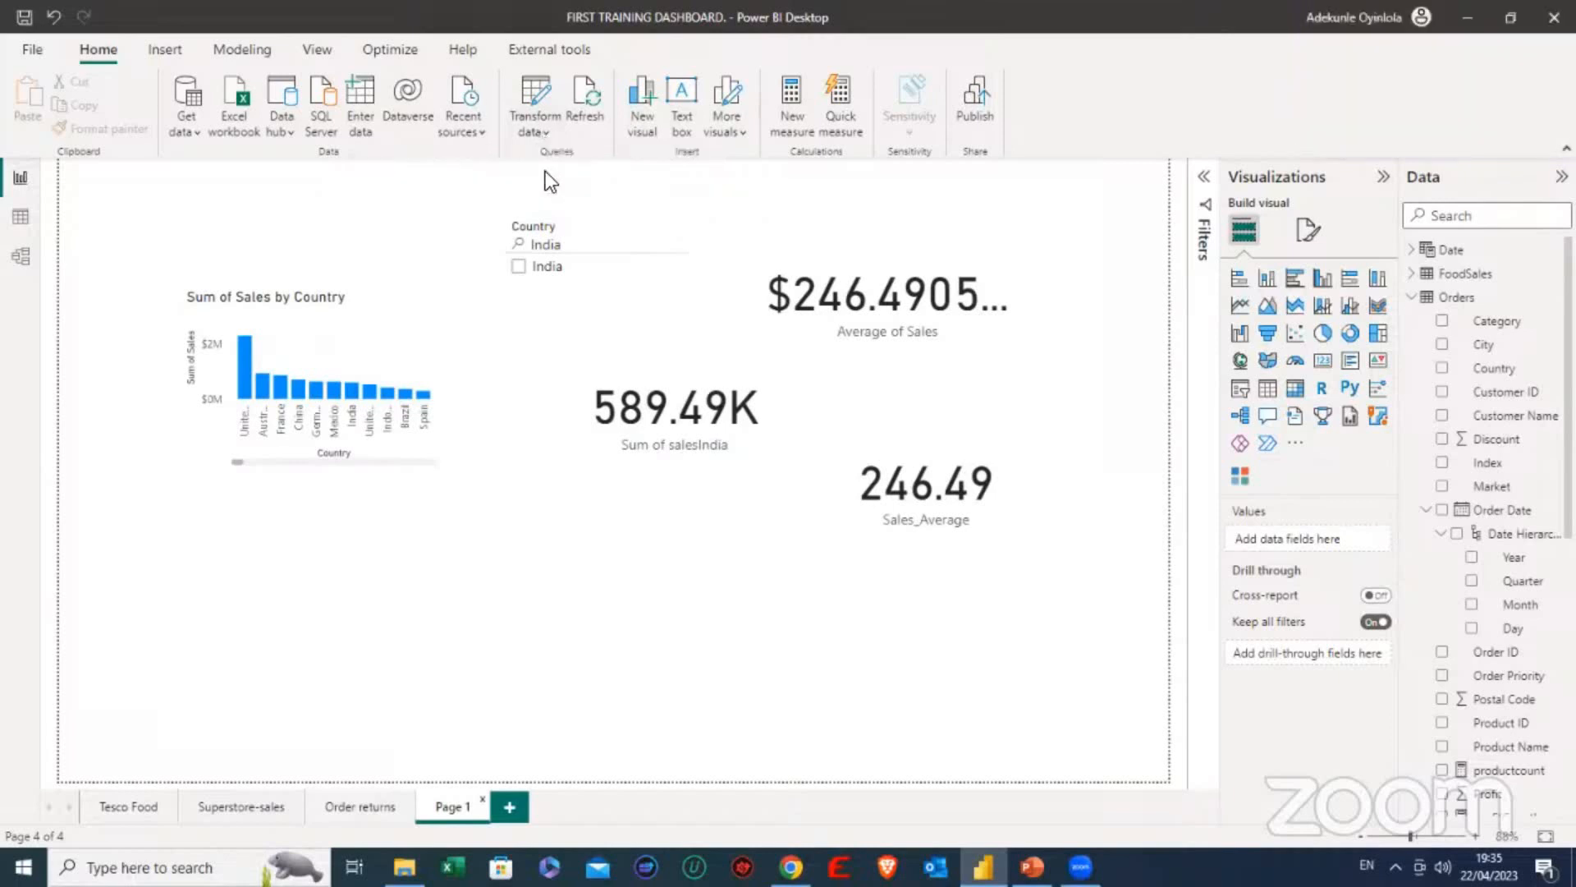
# - Open the report's queries in the Power Query Editor
pyautogui.click(548, 128)
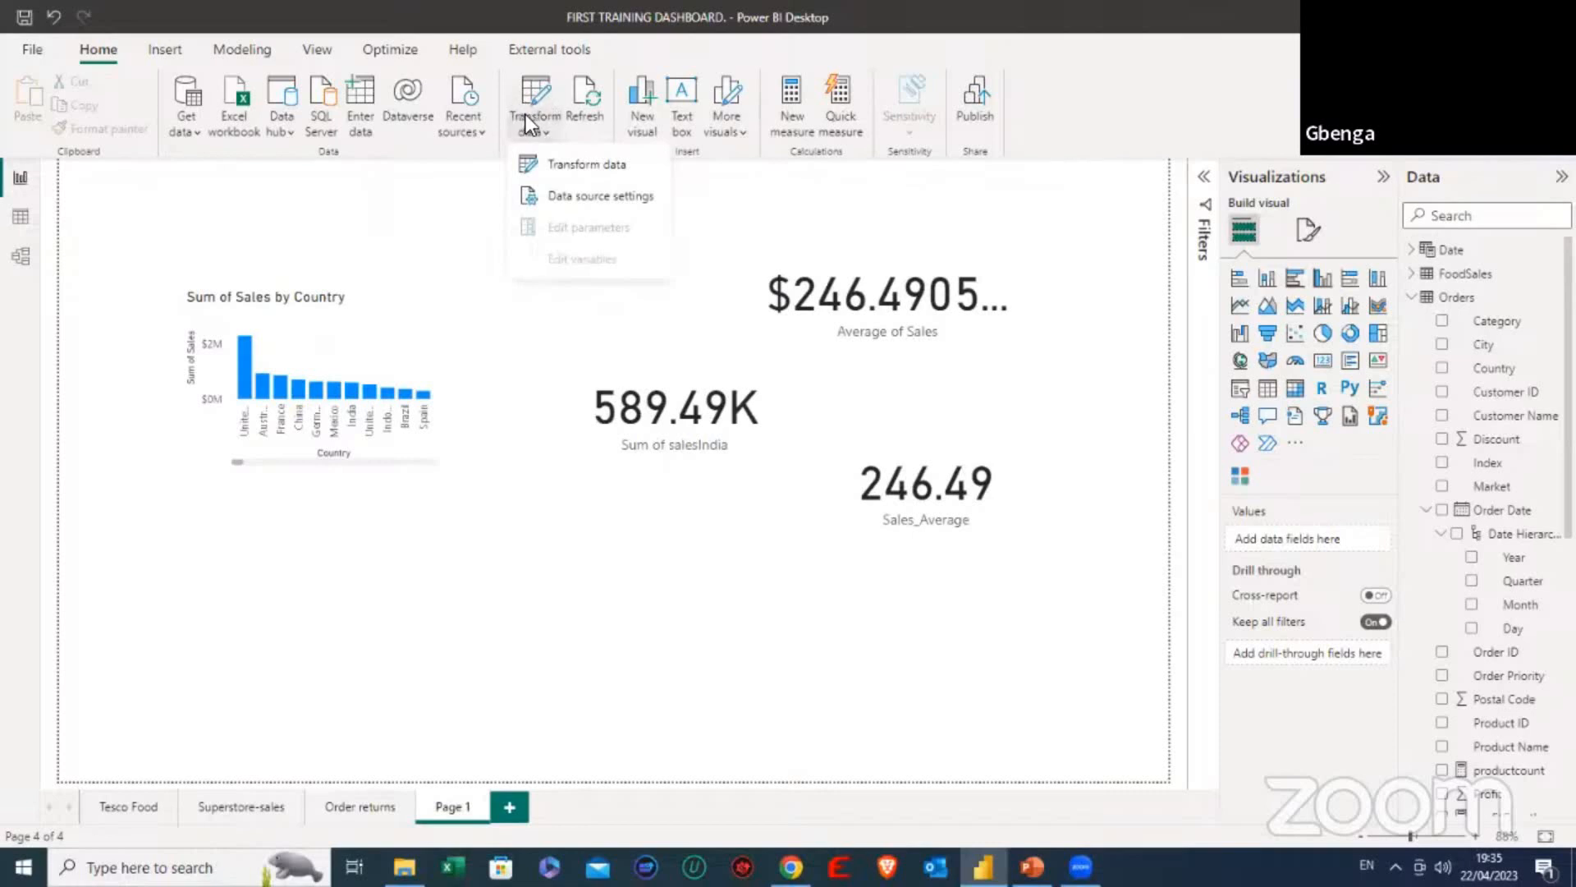
pyautogui.click(572, 165)
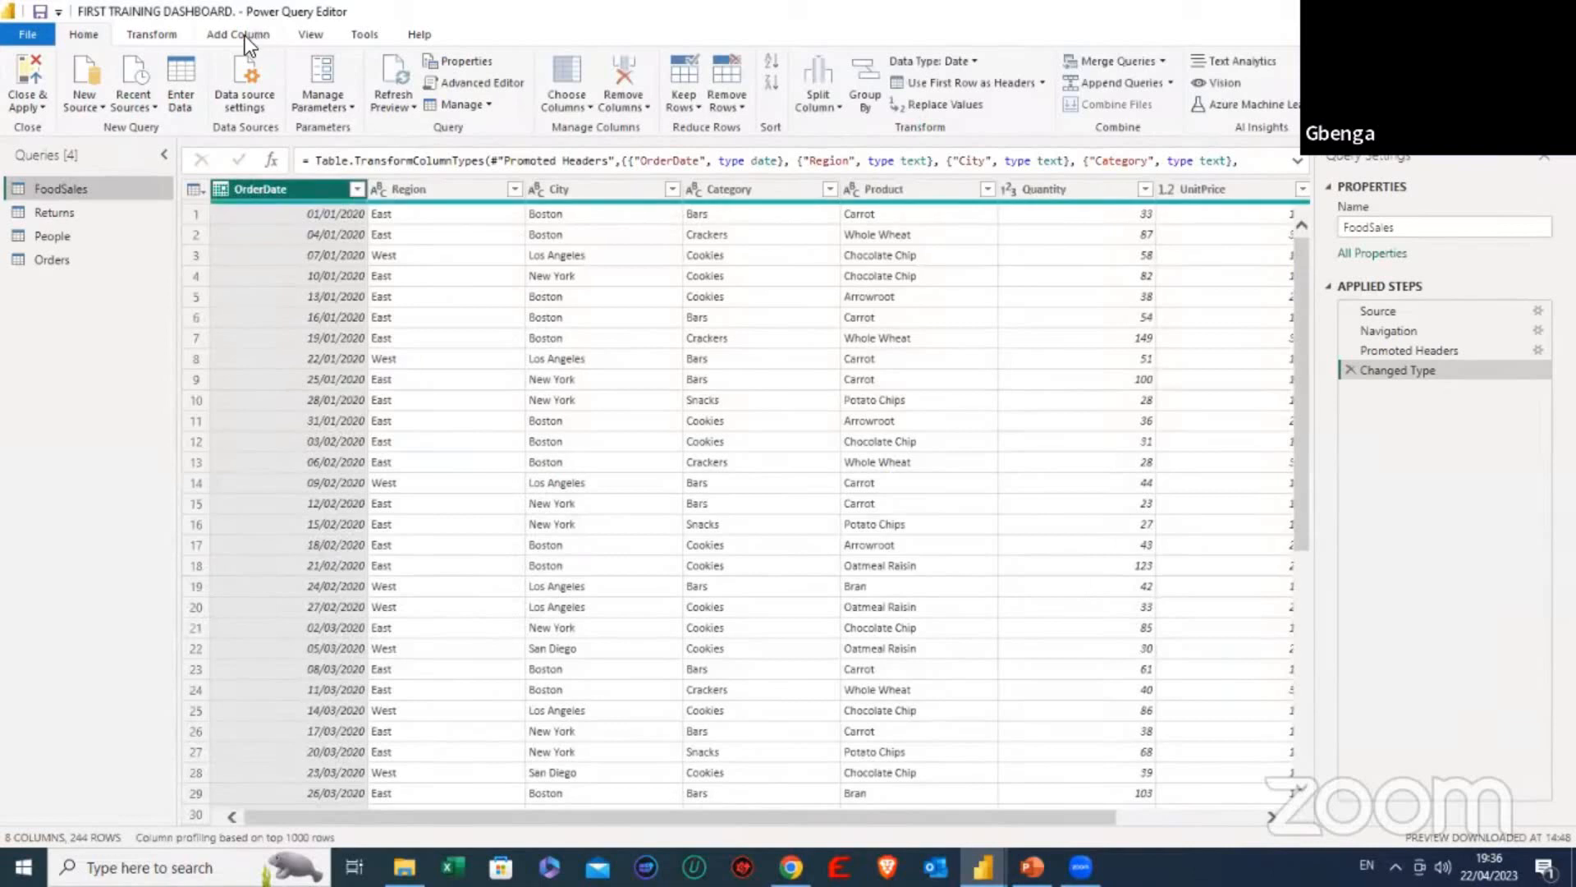
# - Add an index column starting from 1 to the FoodSales query
pyautogui.click(246, 36)
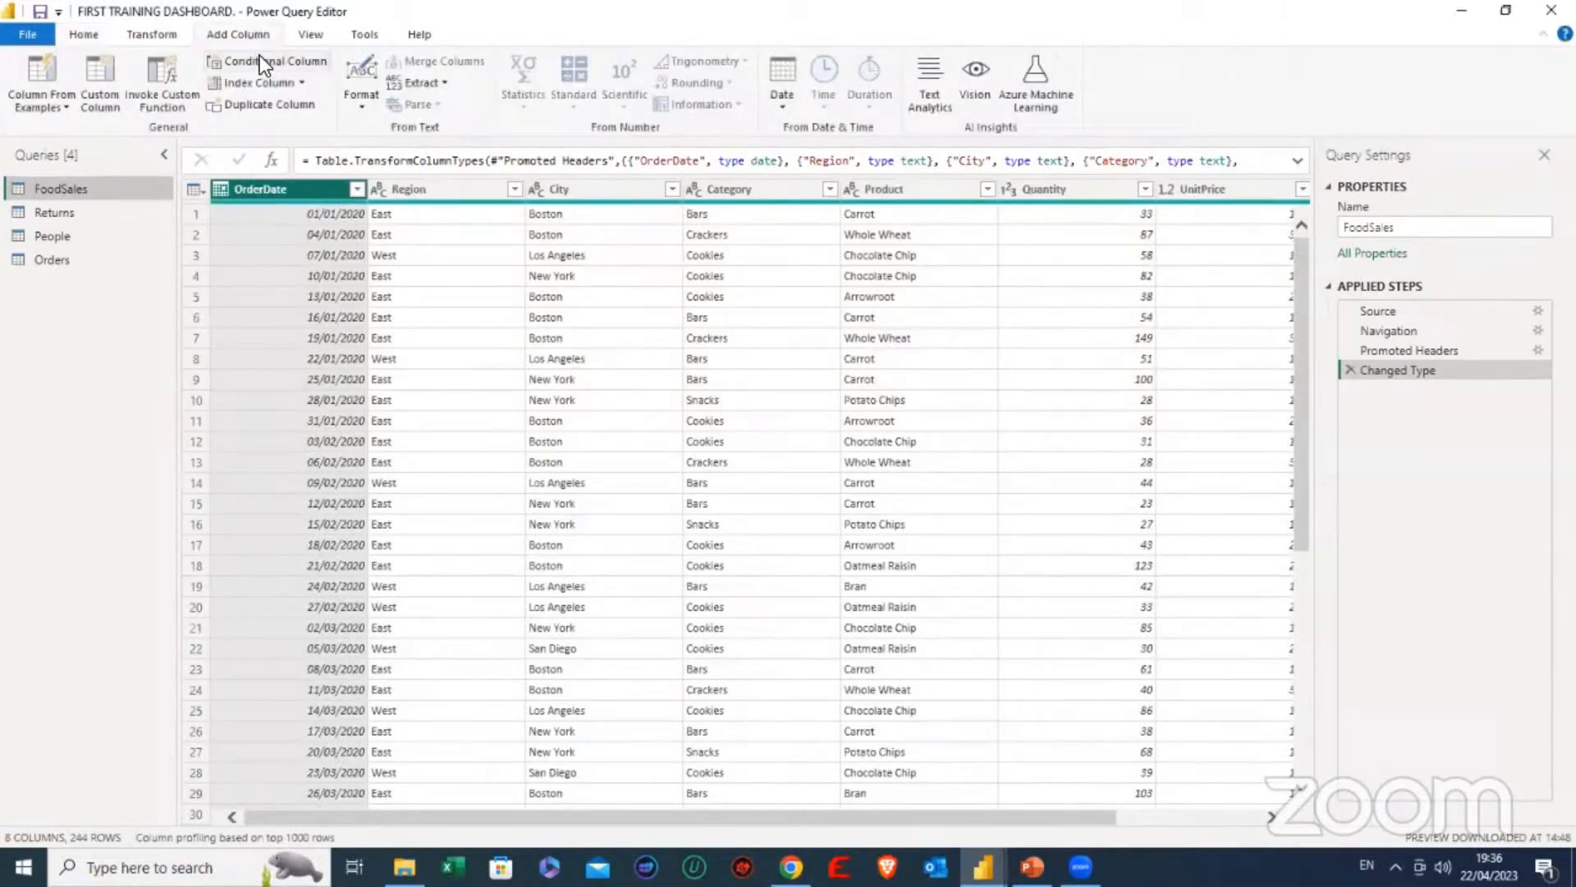
pyautogui.click(302, 82)
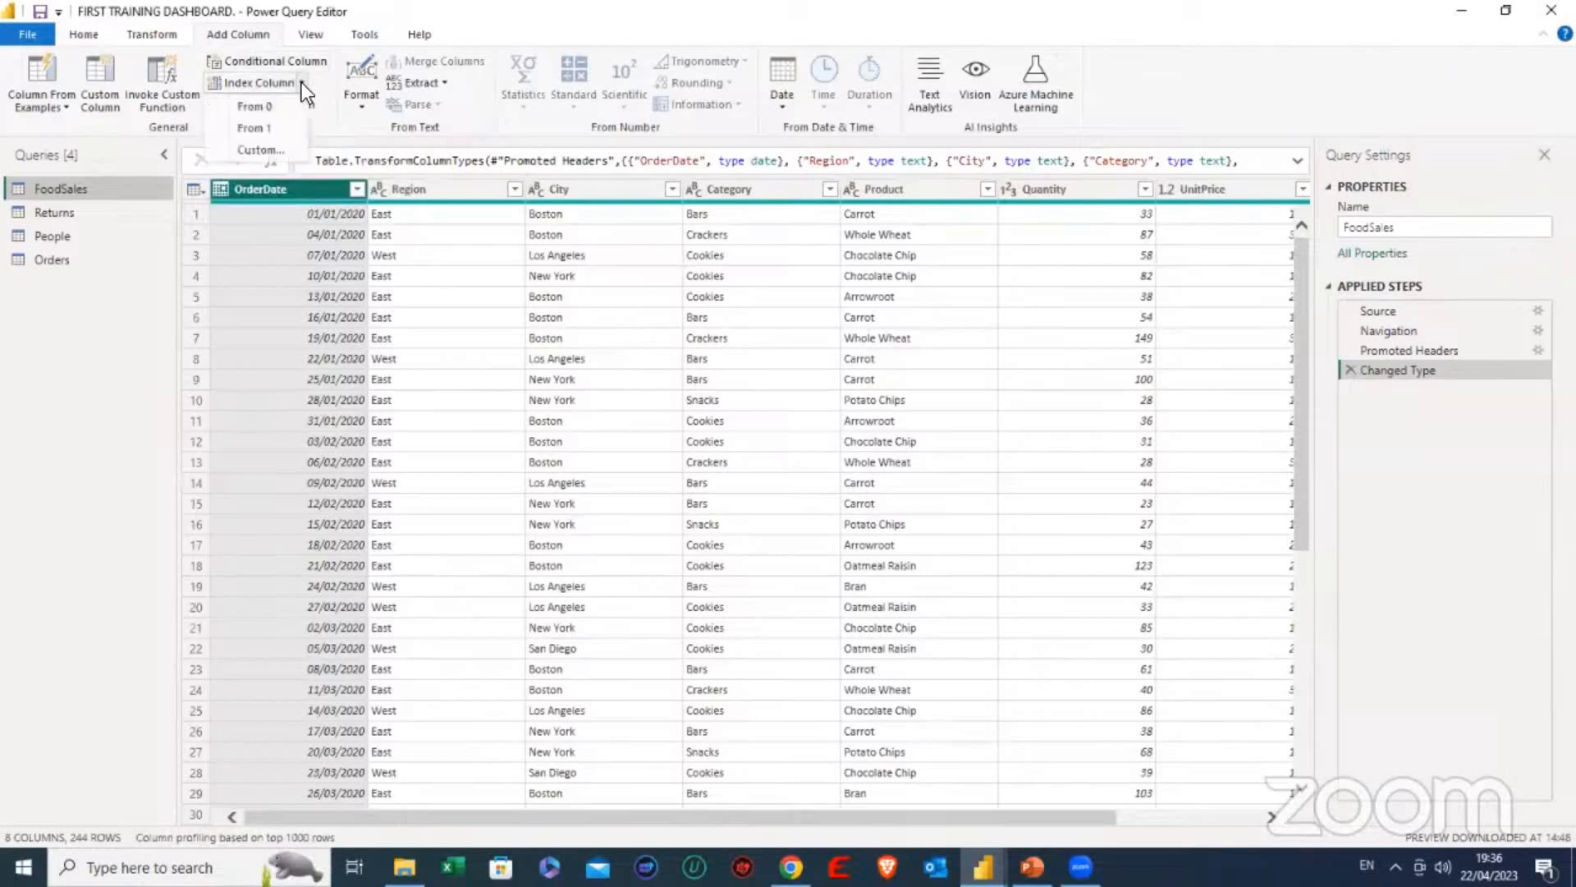
pyautogui.click(269, 127)
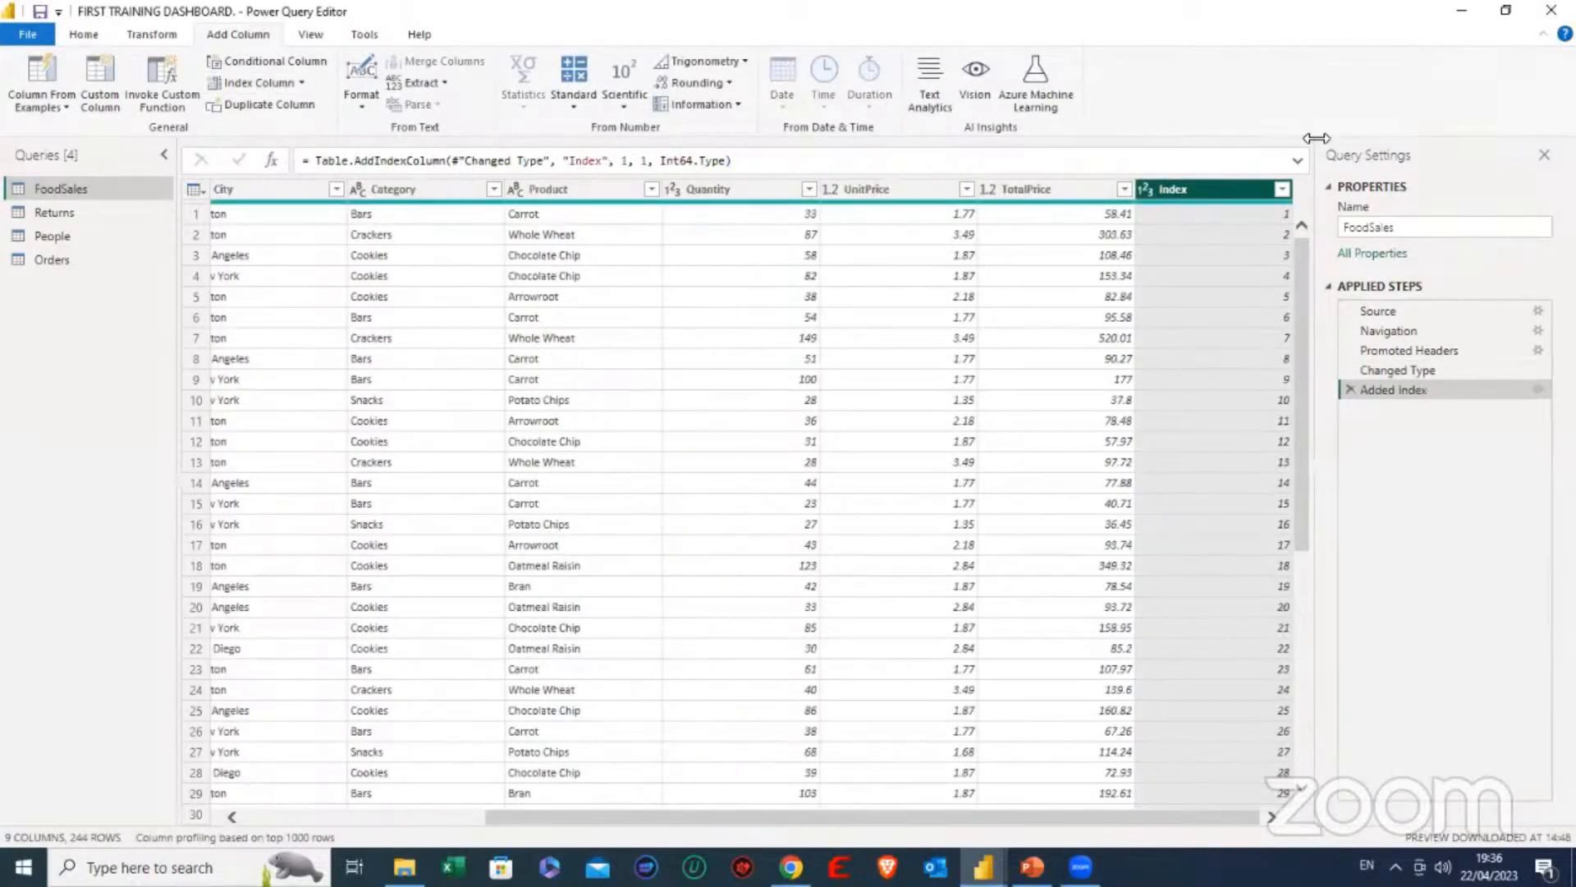
# - Look at the options for closing and applying the query changes, and delete the Added Index step from FoodSales
pyautogui.click(91, 35)
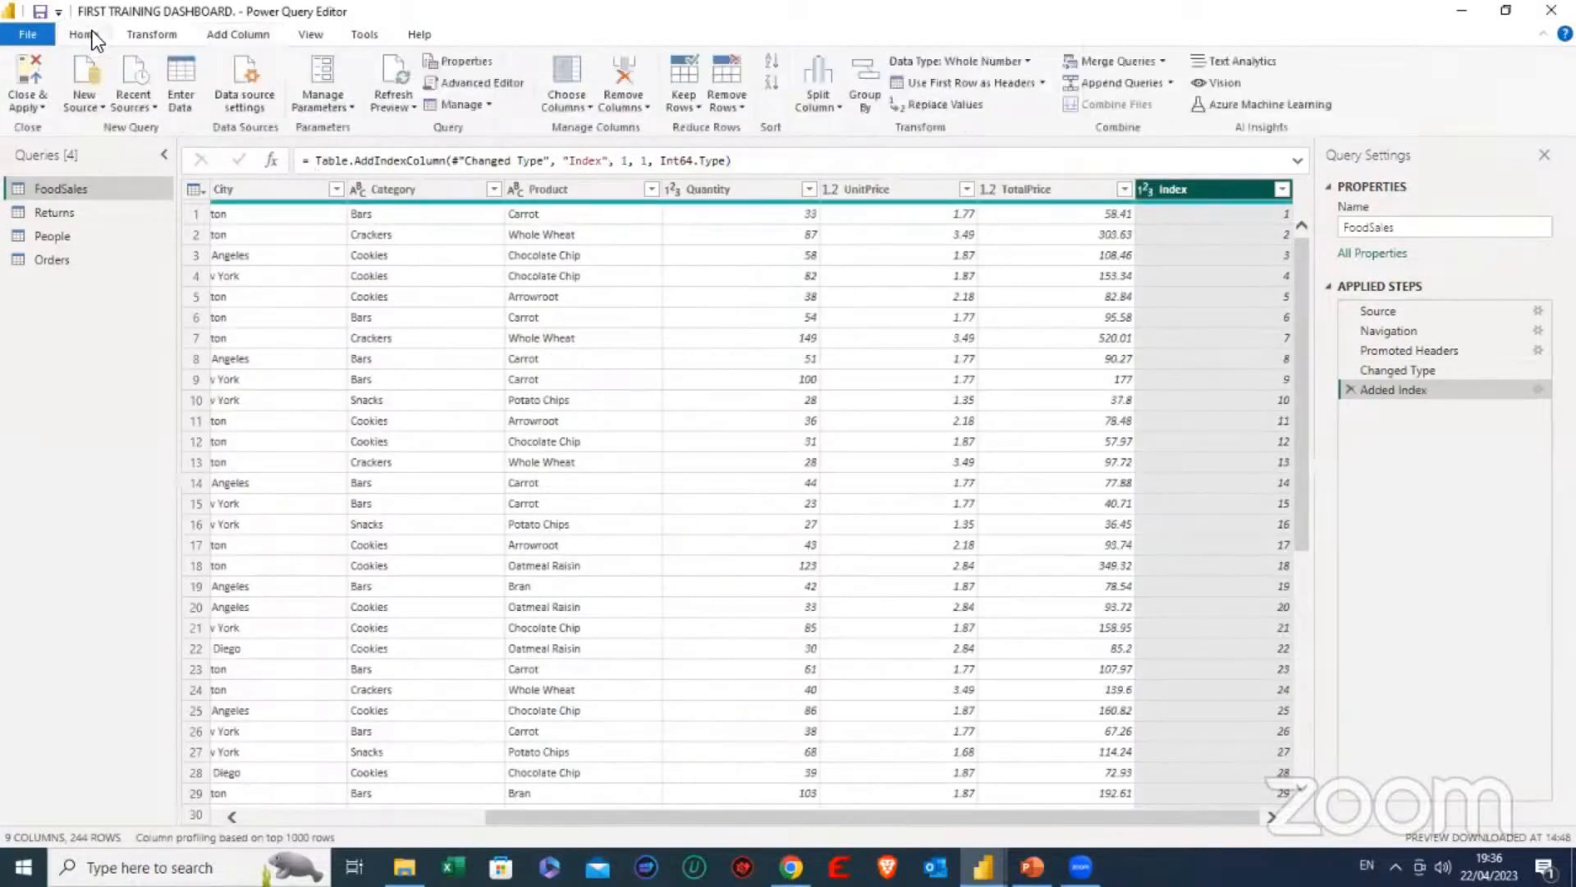
pyautogui.click(38, 105)
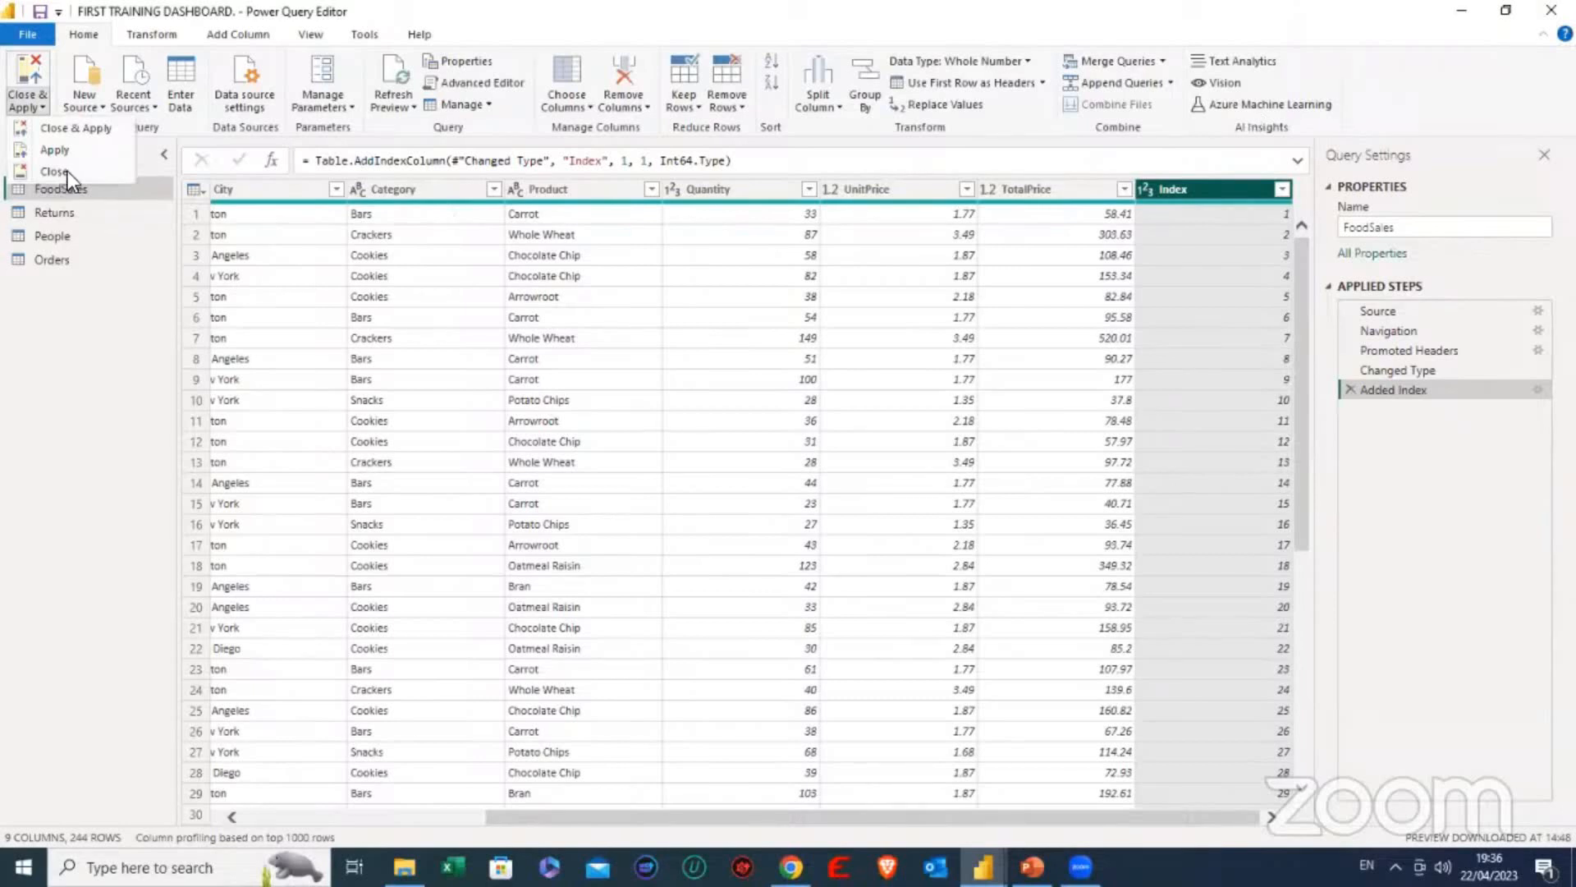
pyautogui.click(1351, 443)
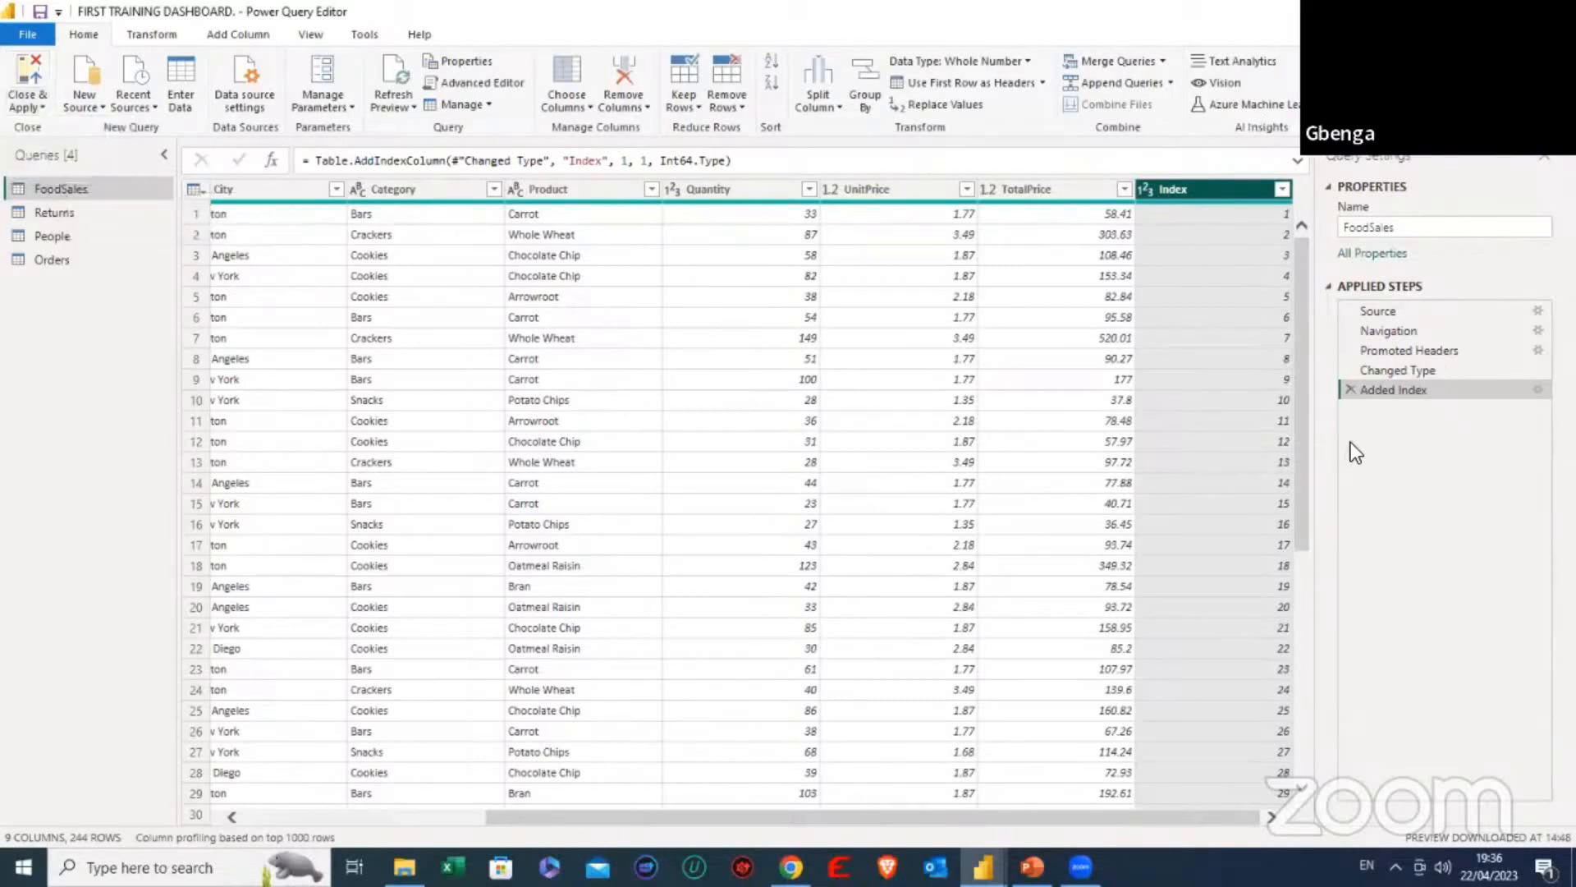
pyautogui.click(1351, 390)
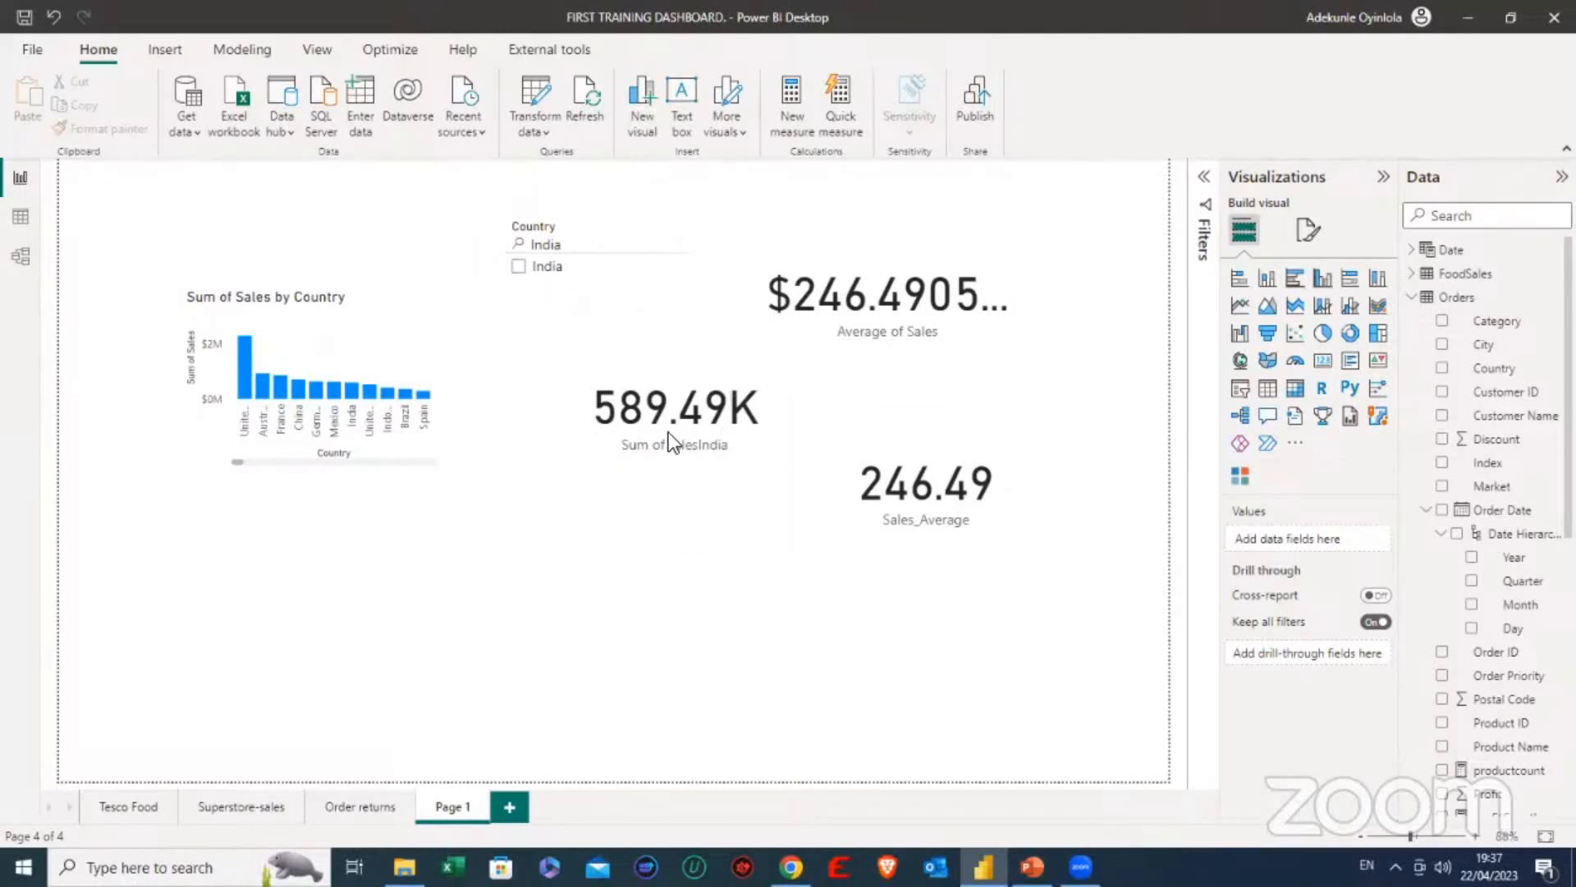
# - Inspect the Sales_Average and Average of Sales cards on Page 1 to see which field the latter uses
pyautogui.click(909, 475)
pyautogui.click(942, 321)
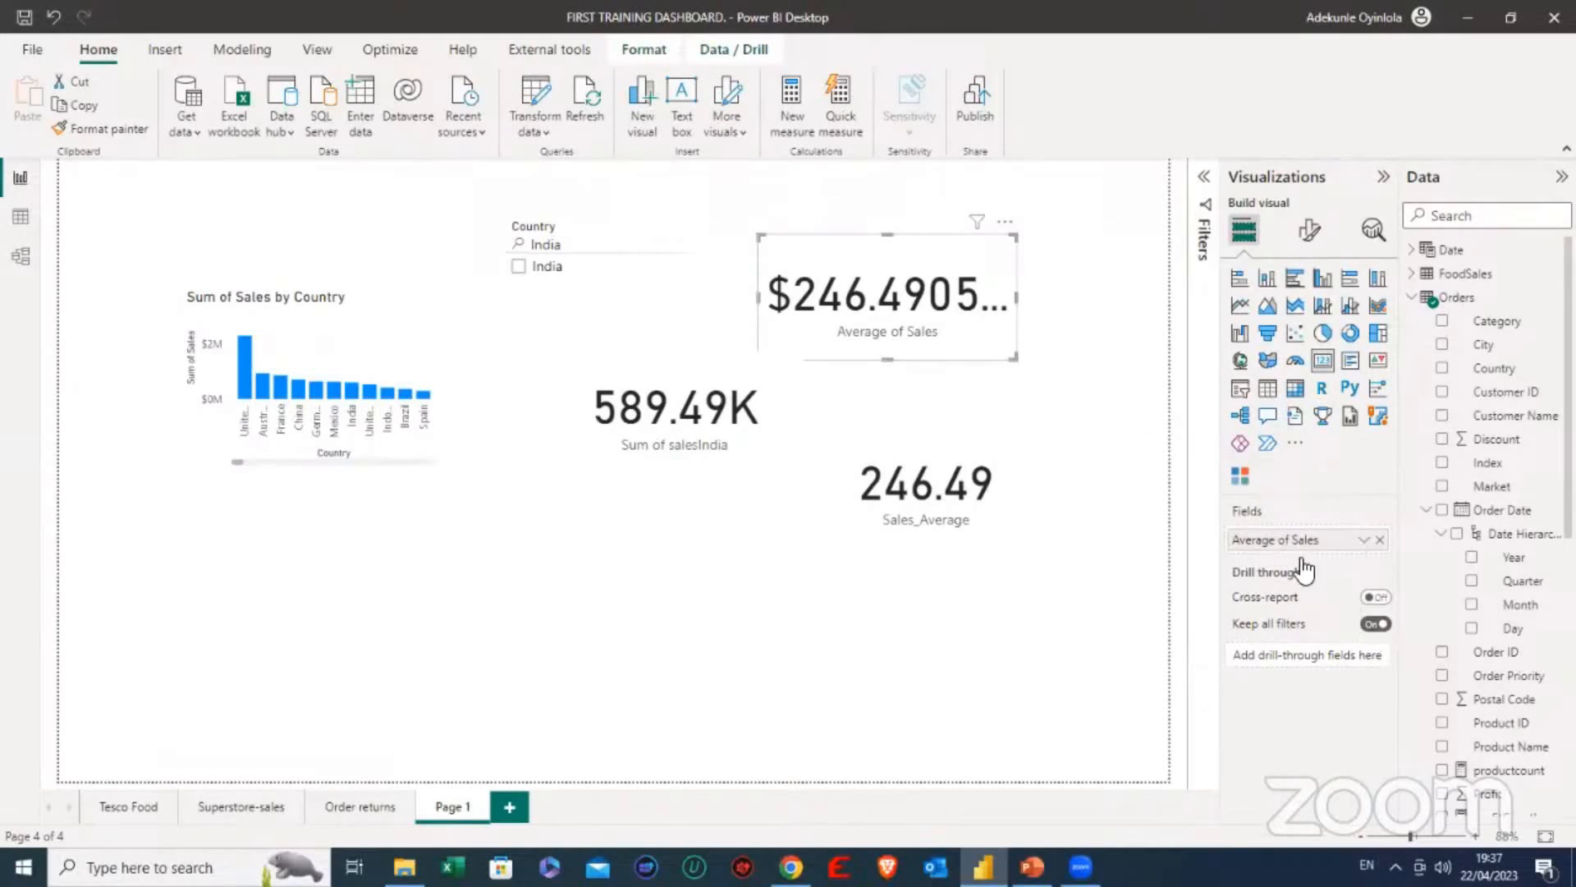
pyautogui.click(653, 608)
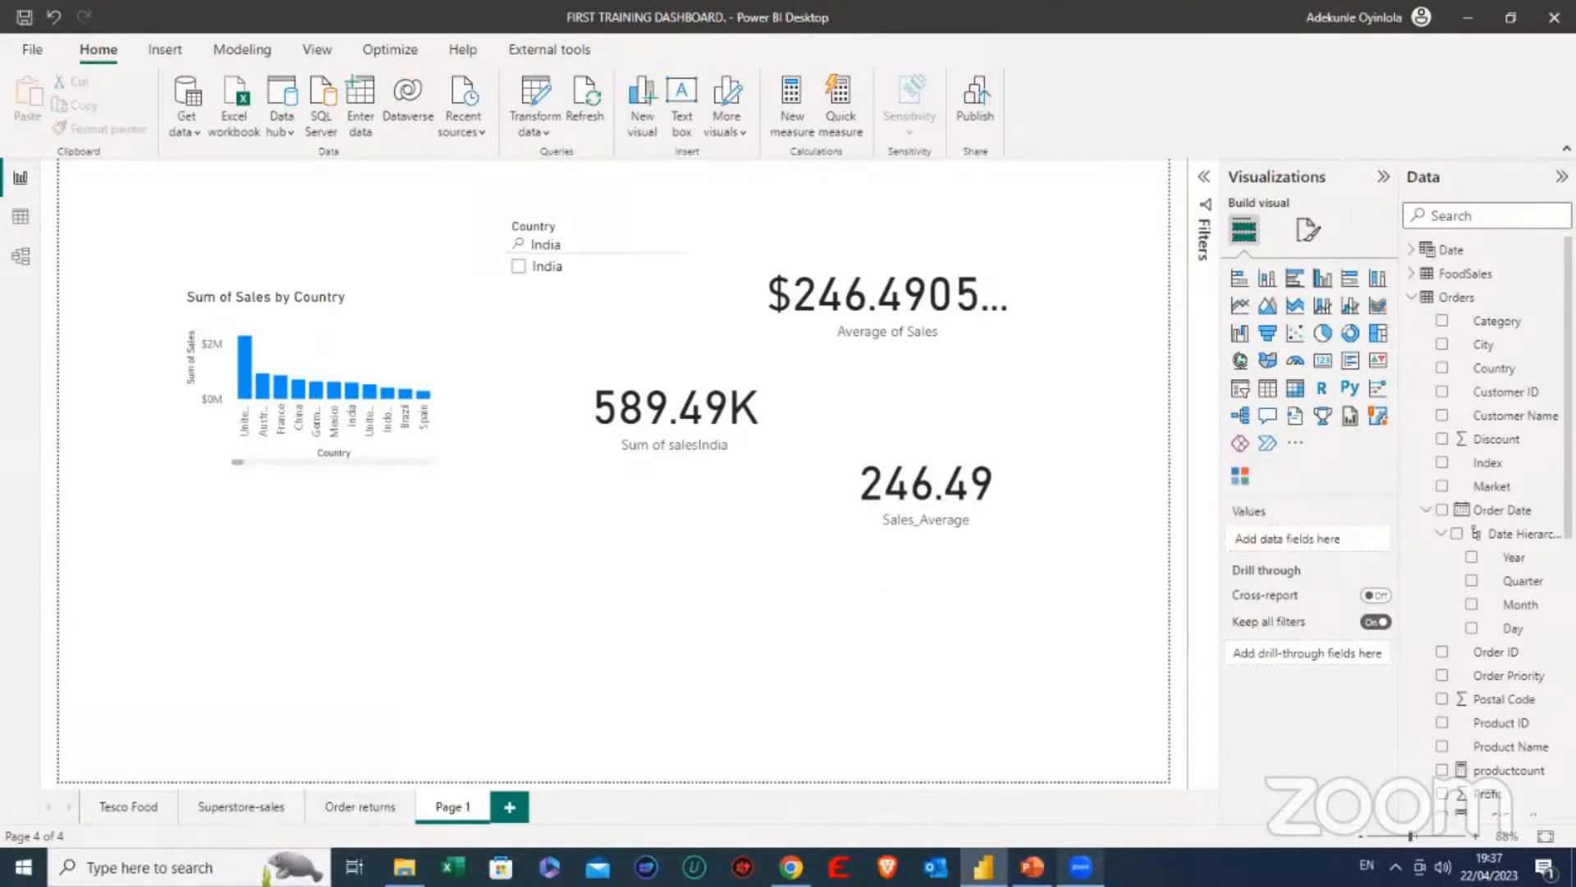
# - Switch to PowerPoint to review the bookmark/page navigation and Q&A items on the class contents slide, and return to Power BI
pyautogui.moveTo(1032, 867)
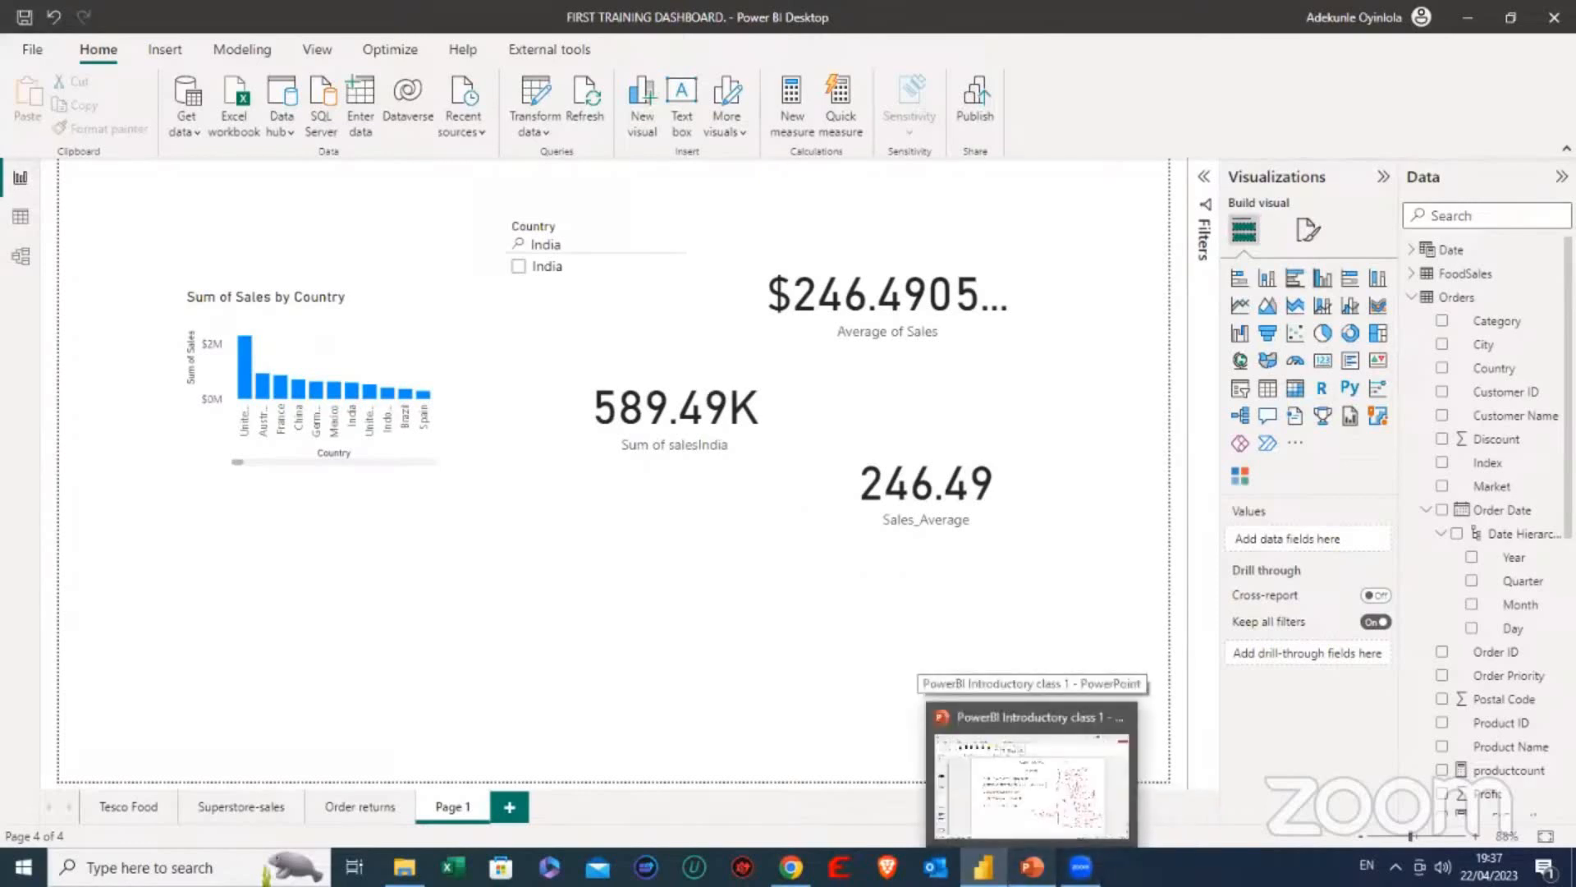
pyautogui.click(1032, 780)
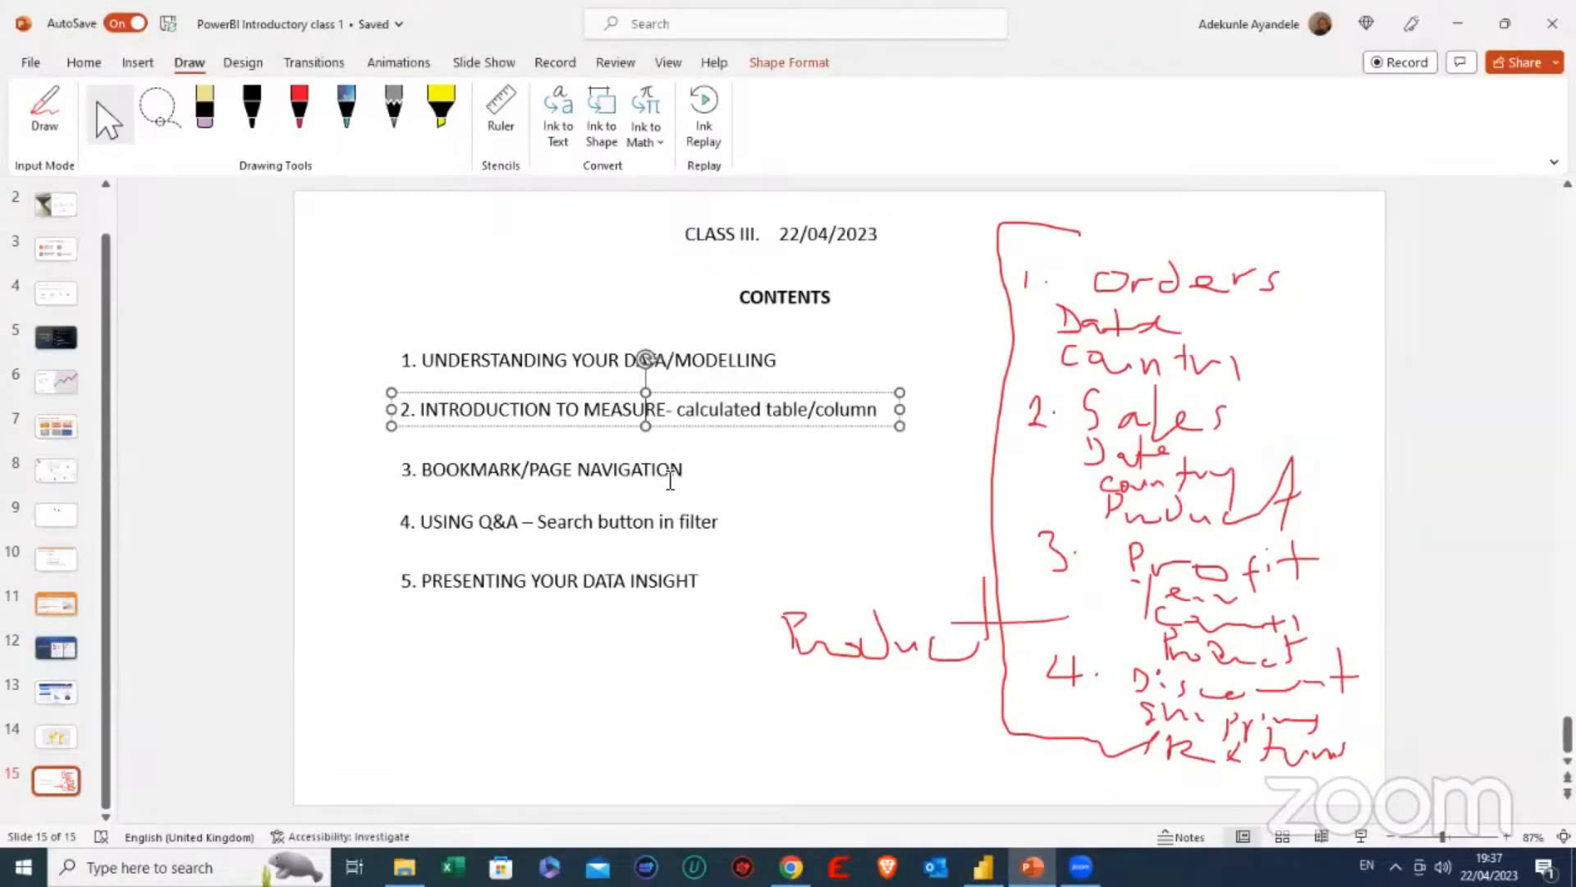
pyautogui.click(674, 478)
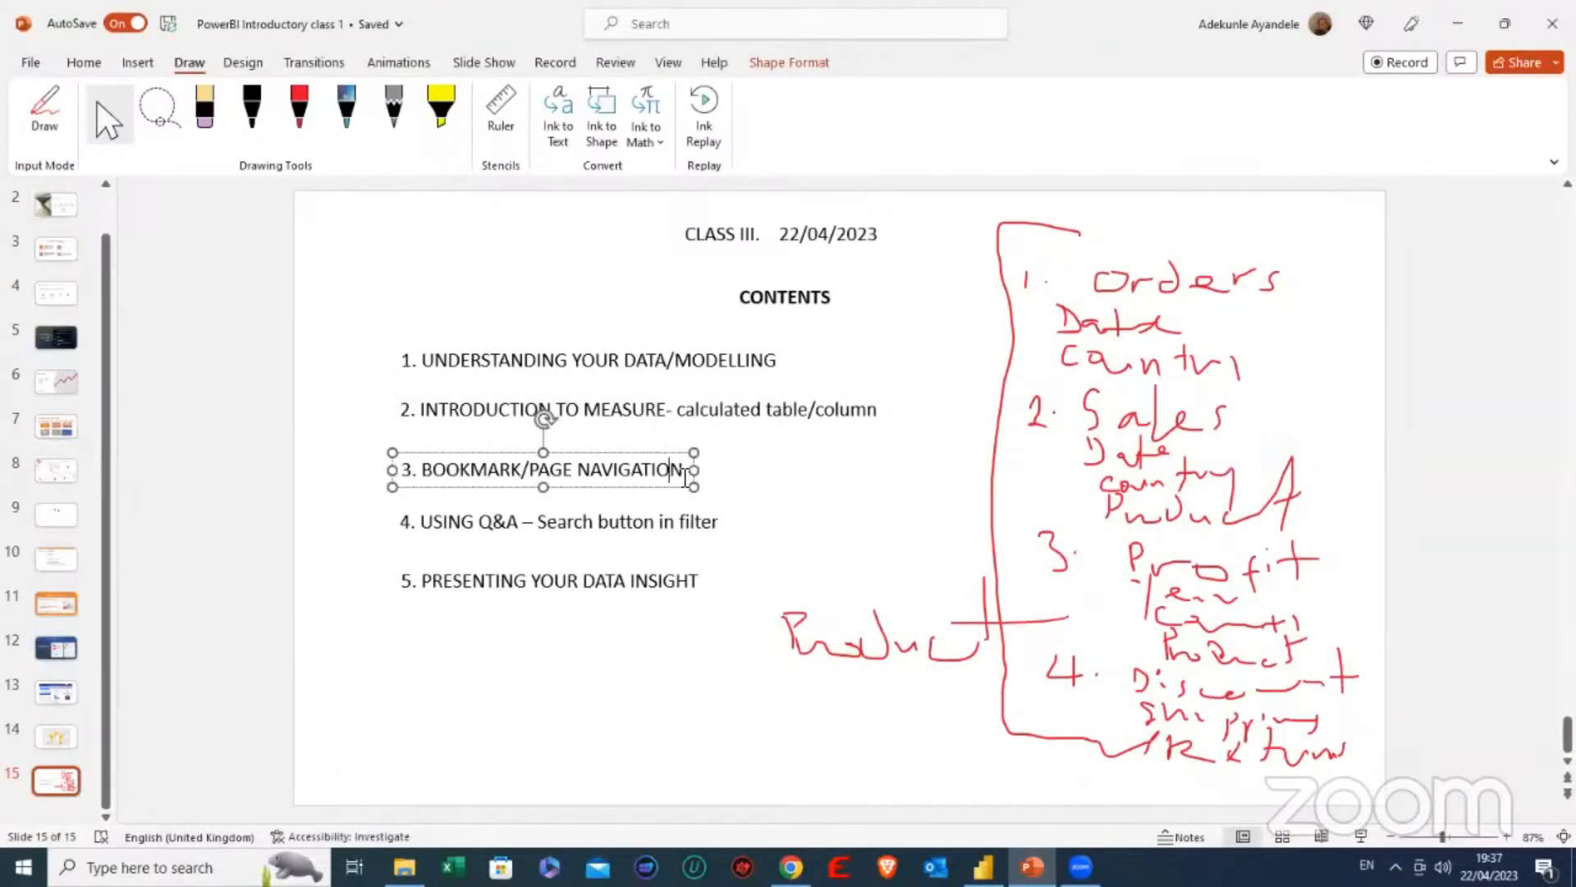
pyautogui.click(666, 522)
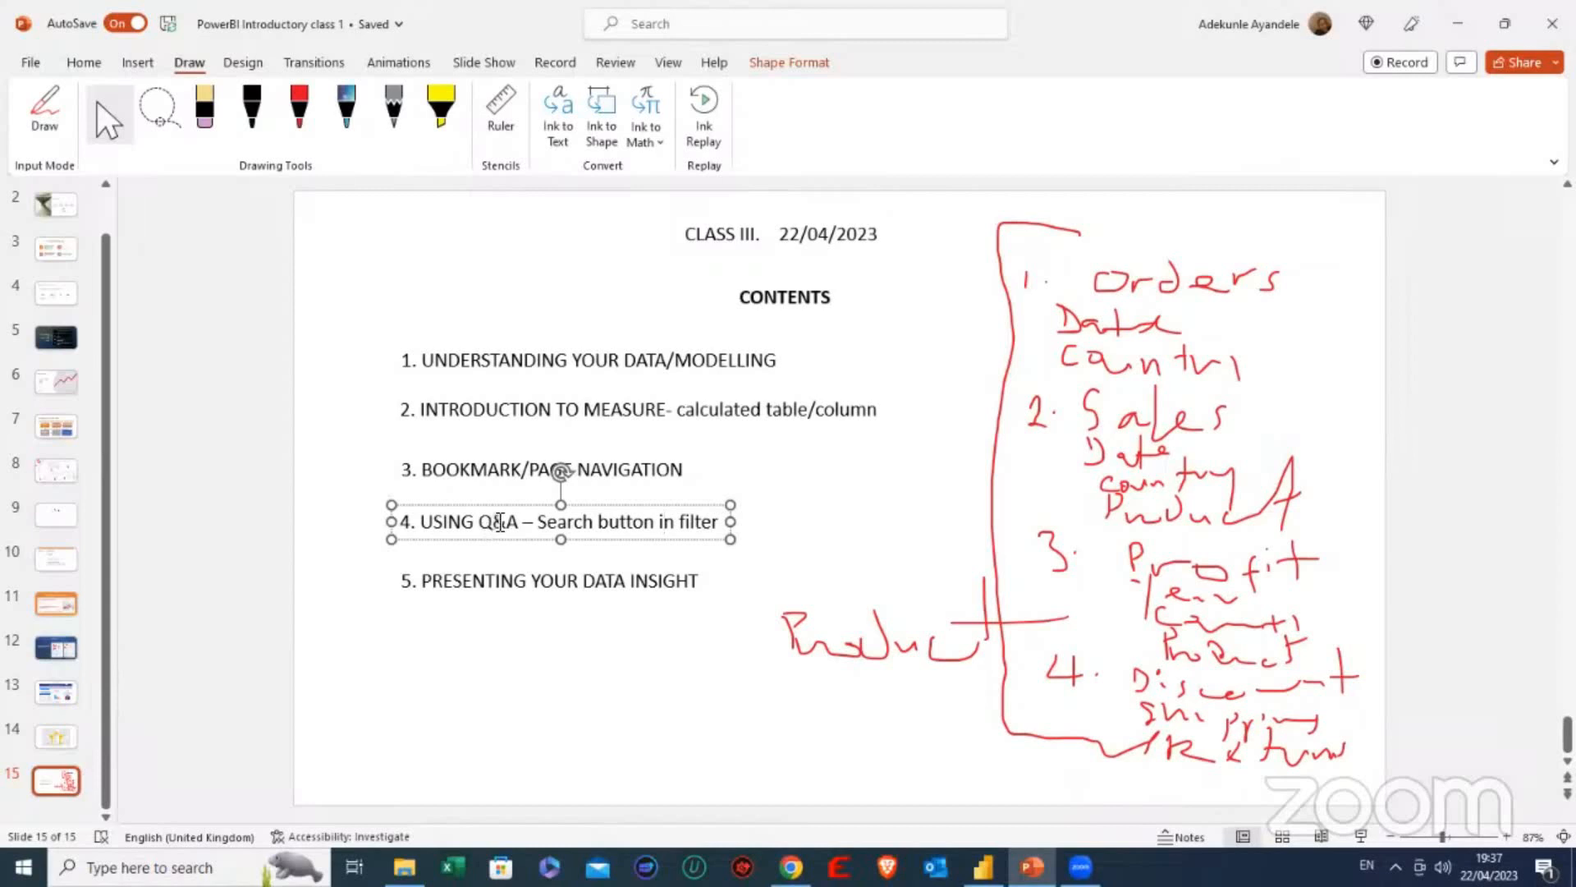
pyautogui.click(984, 867)
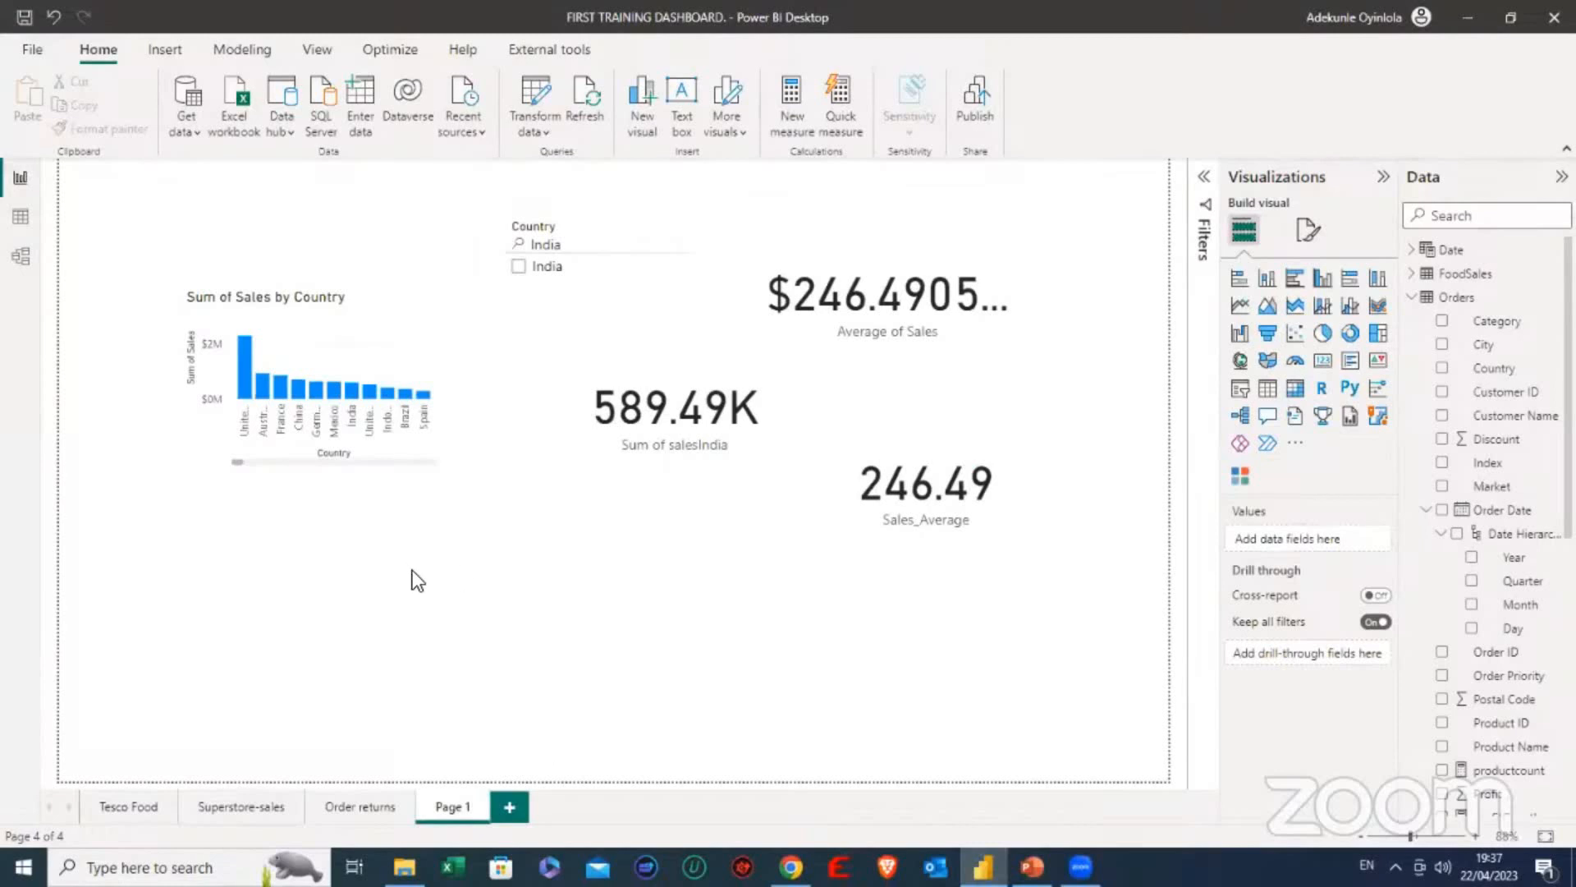
# - Add a Q&A visual below the Sum of Sales by Country chart, ask "what is total sales in India" and make the visual taller
pyautogui.doubleClick(445, 529)
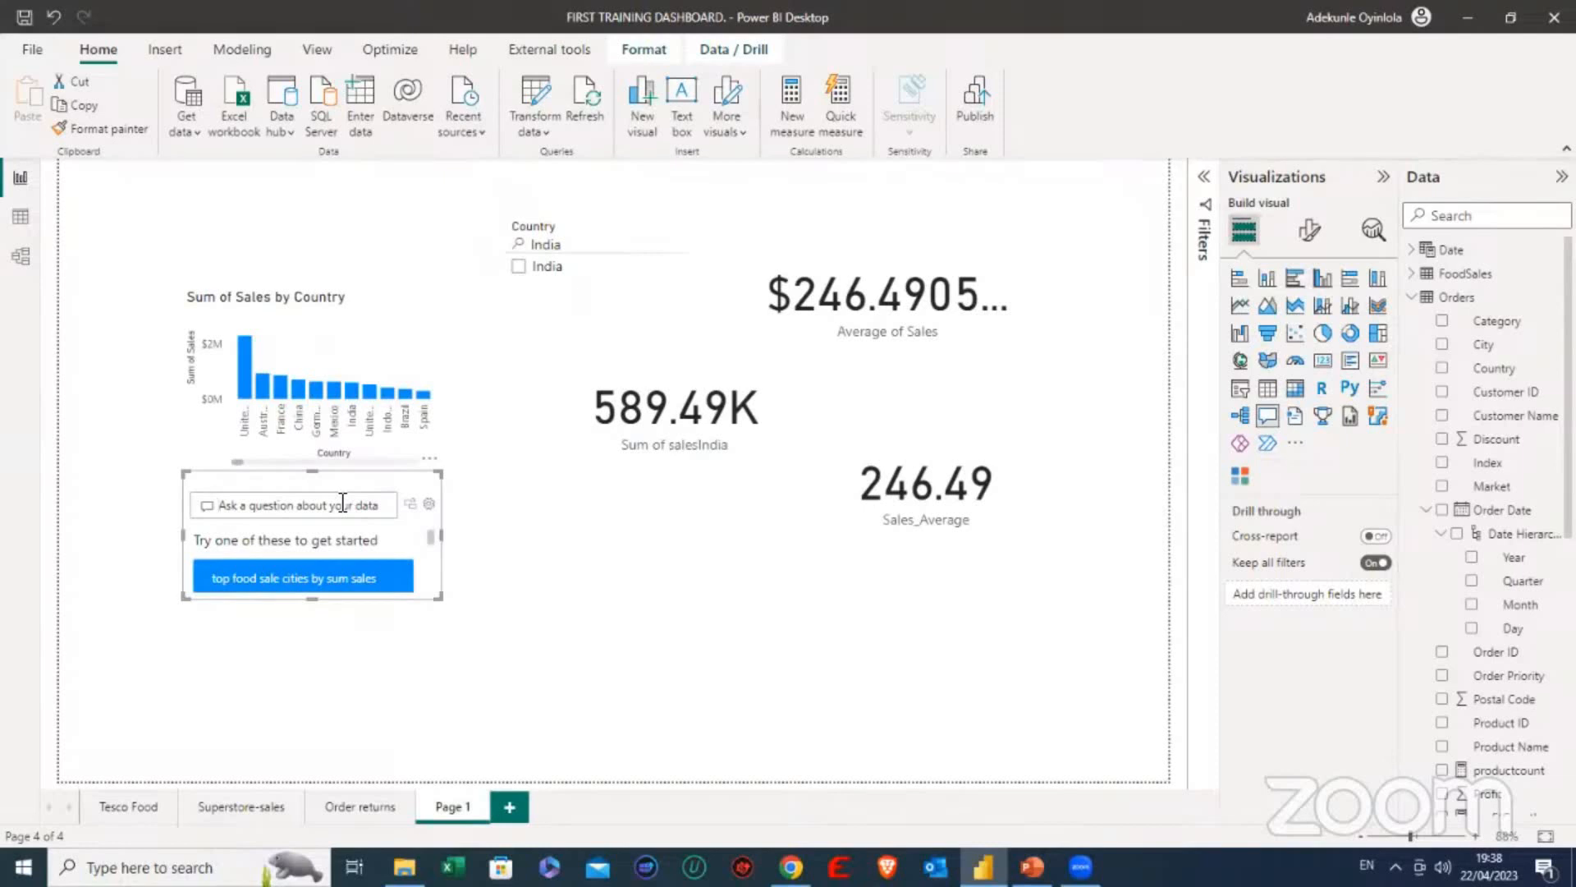
pyautogui.write('what is total sales in India')
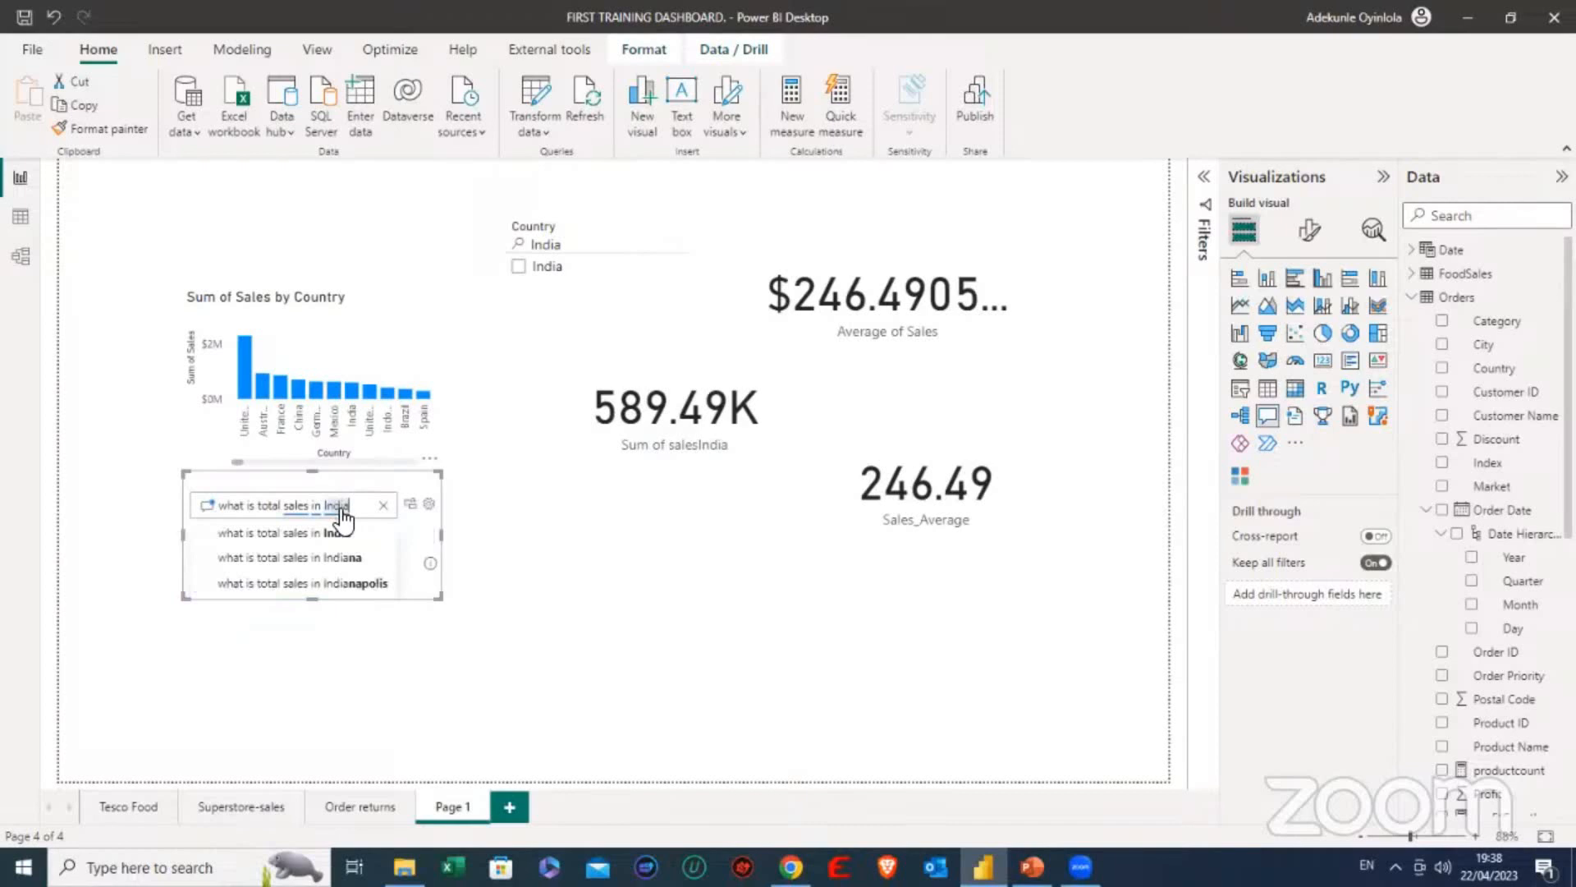
pyautogui.press('Return')
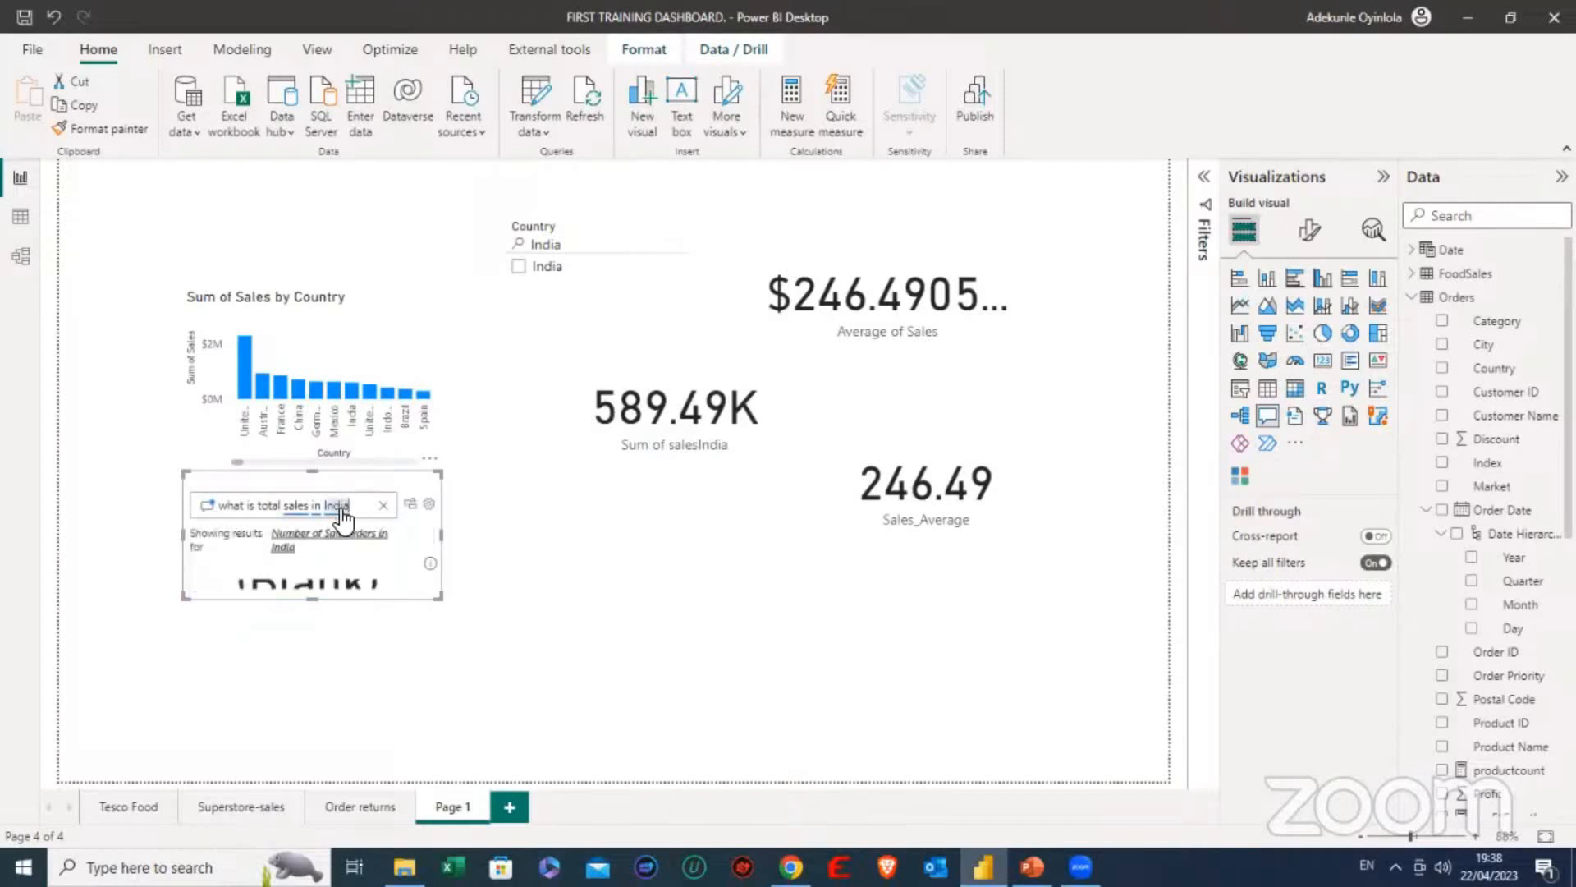
pyautogui.moveTo(310, 601); pyautogui.dragTo(319, 694)
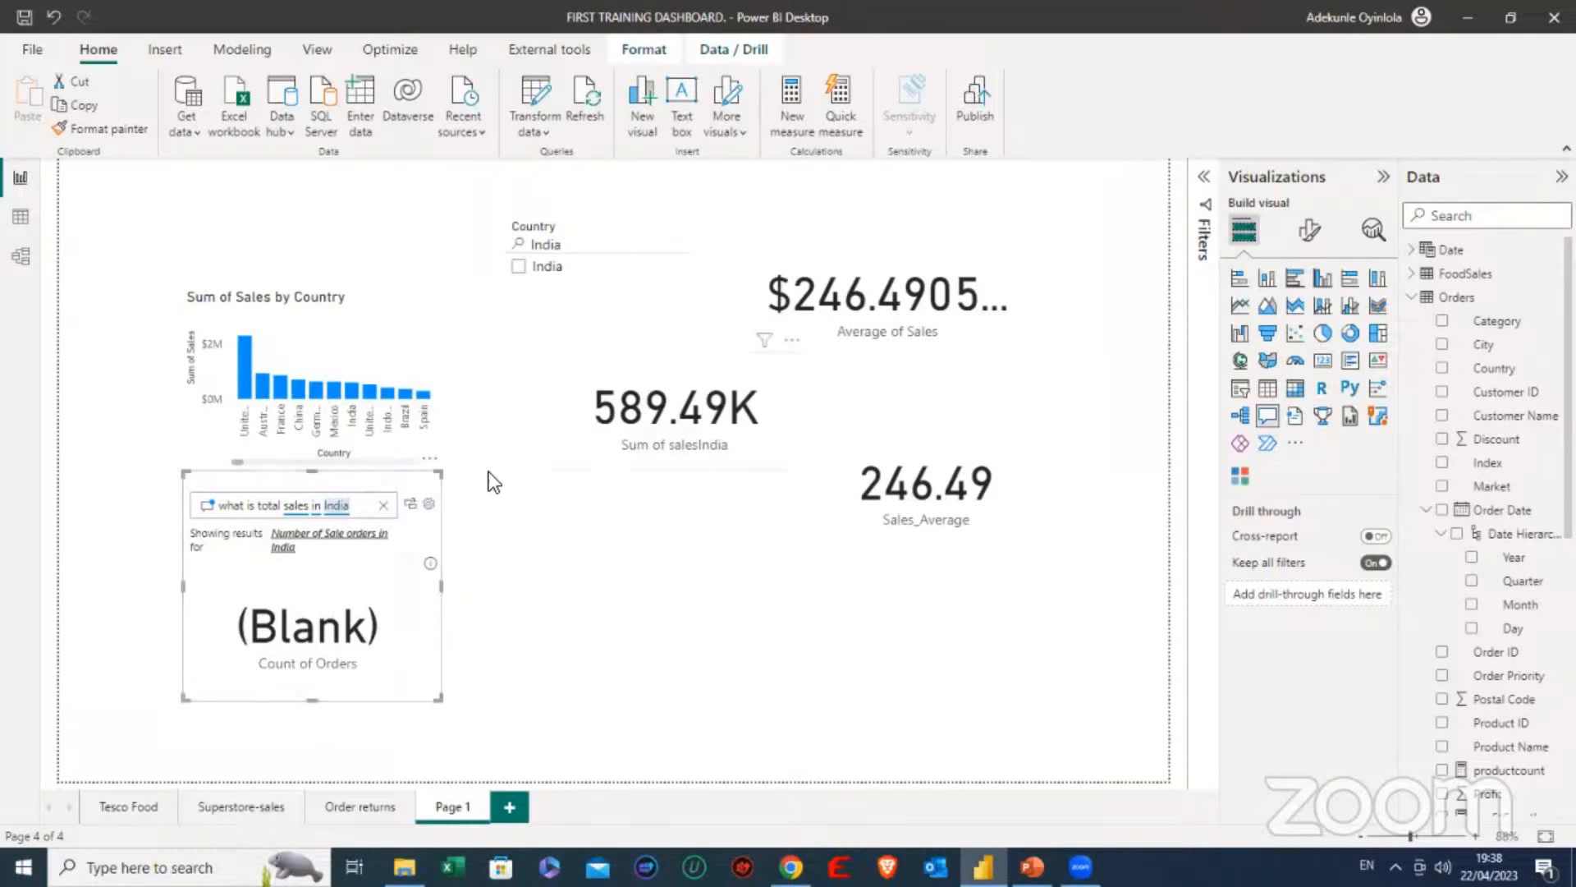
# - Try rewording the Q&A question to "what is sum of sales in India" and undo the rewording
pyautogui.click(281, 506)
pyautogui.press('BackSpace')
pyautogui.press('BackSpace')
pyautogui.press('BackSpace')
pyautogui.press('BackSpace')
pyautogui.press('BackSpace')
pyautogui.write('sum of')
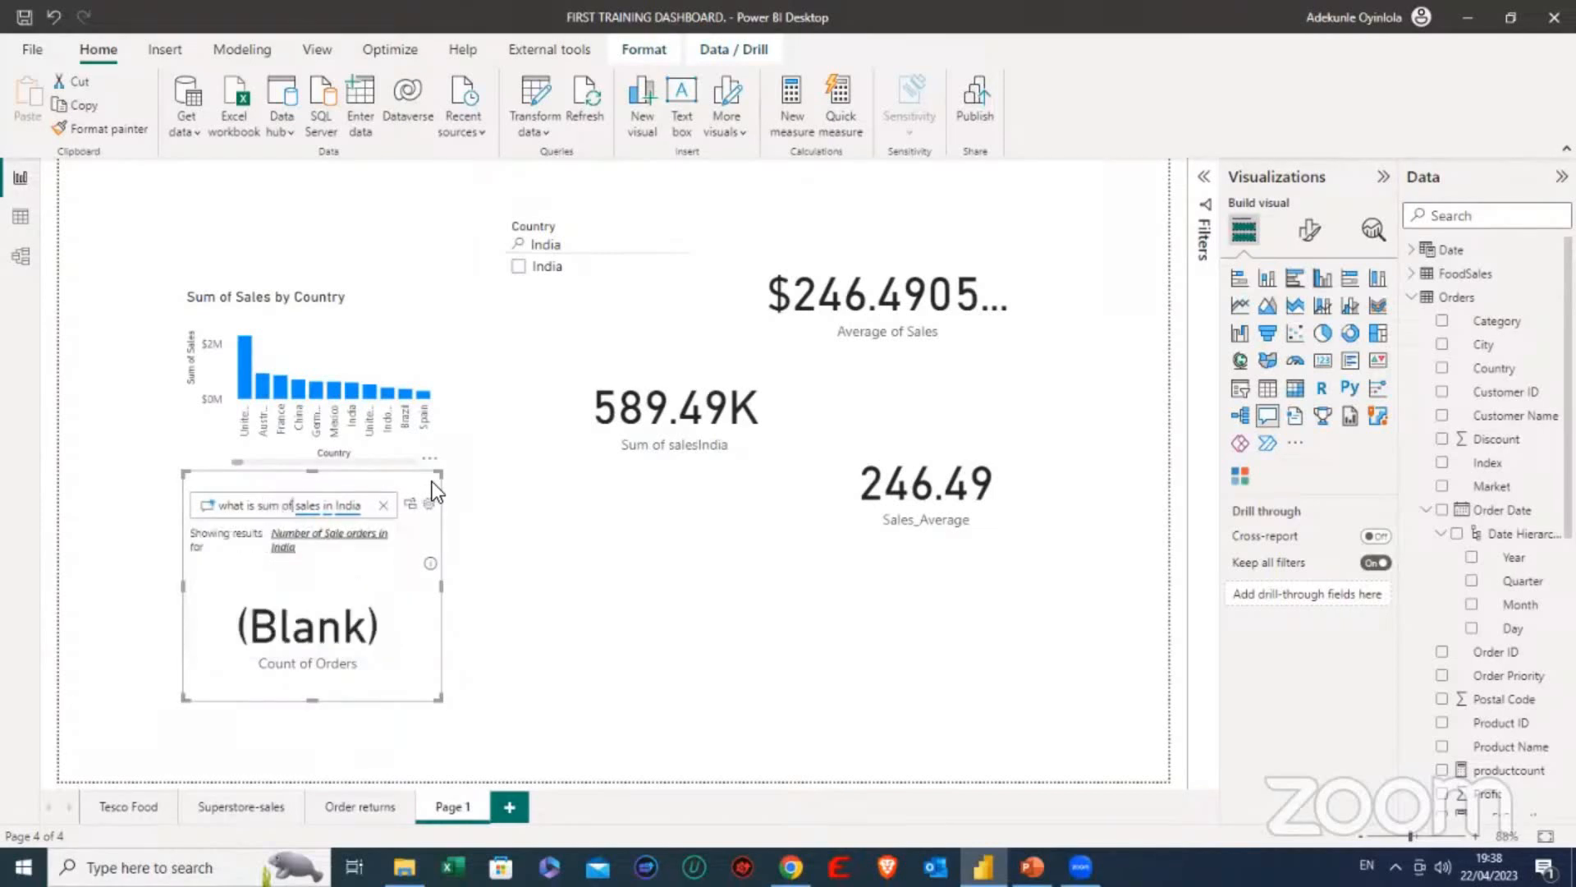
pyautogui.hotkey('ctrl', 'z')
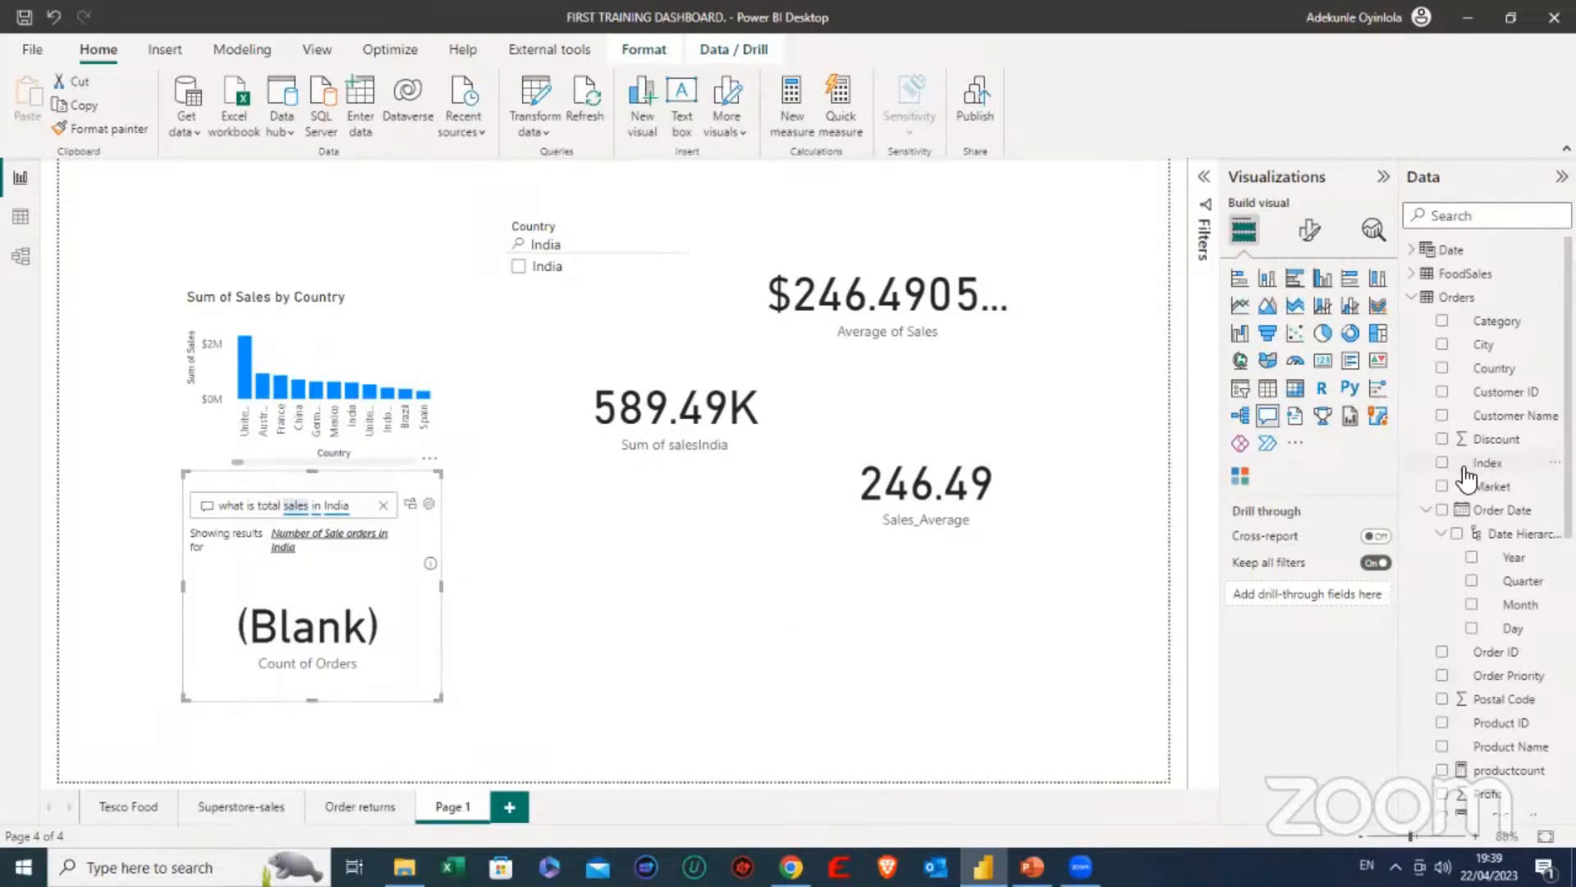
# - Check the Orders fields and change the Q&A question to "what is total sales in France"
pyautogui.scroll(-1, 1469, 370)
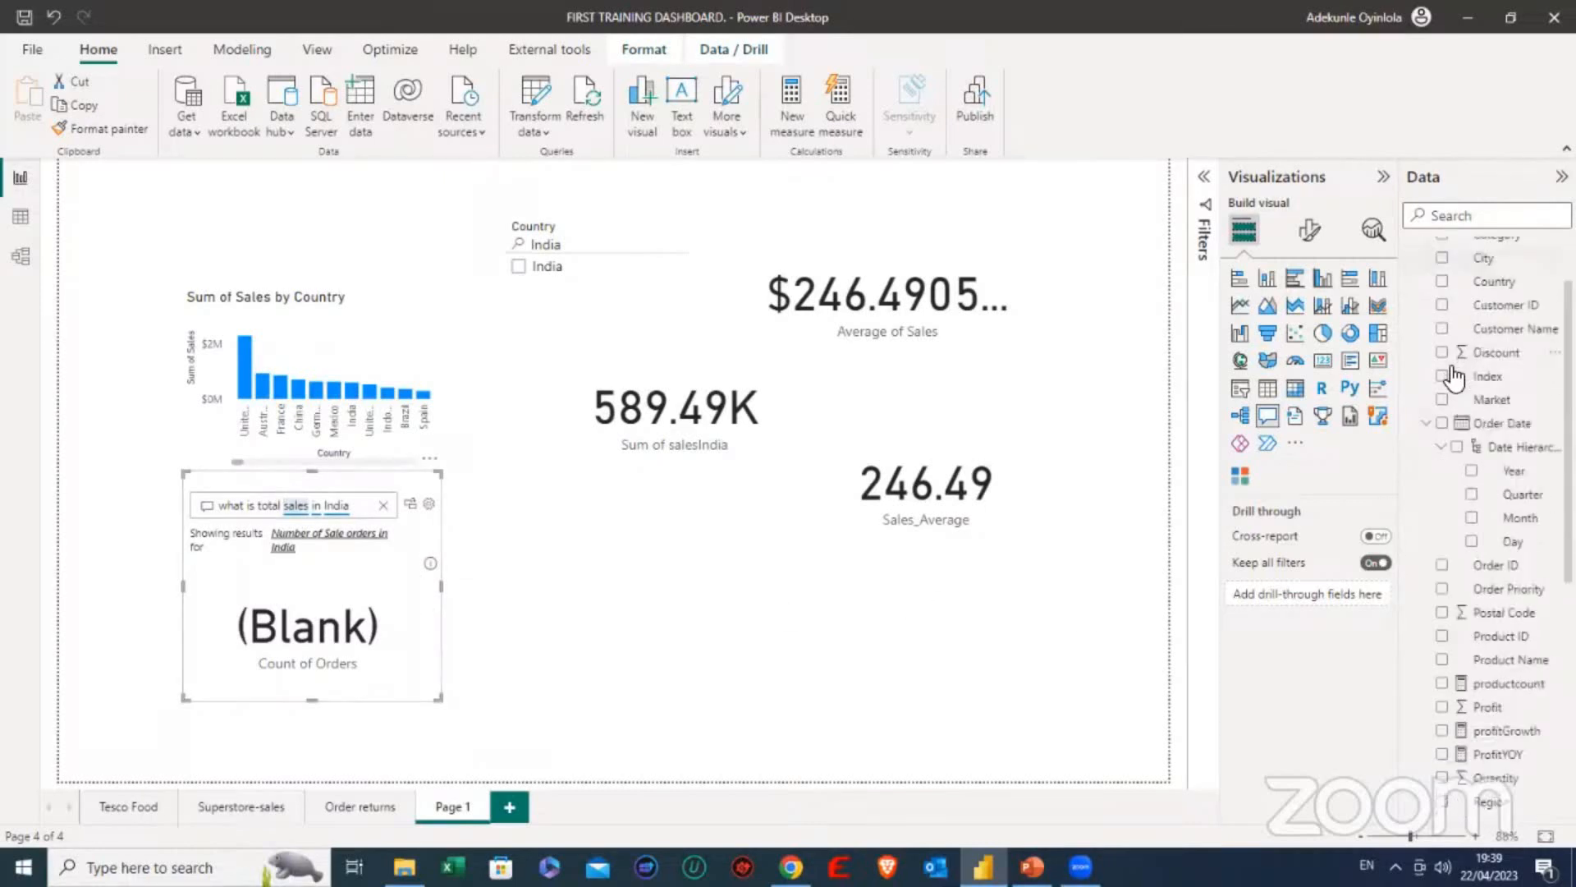
pyautogui.scroll(-4, 1475, 476)
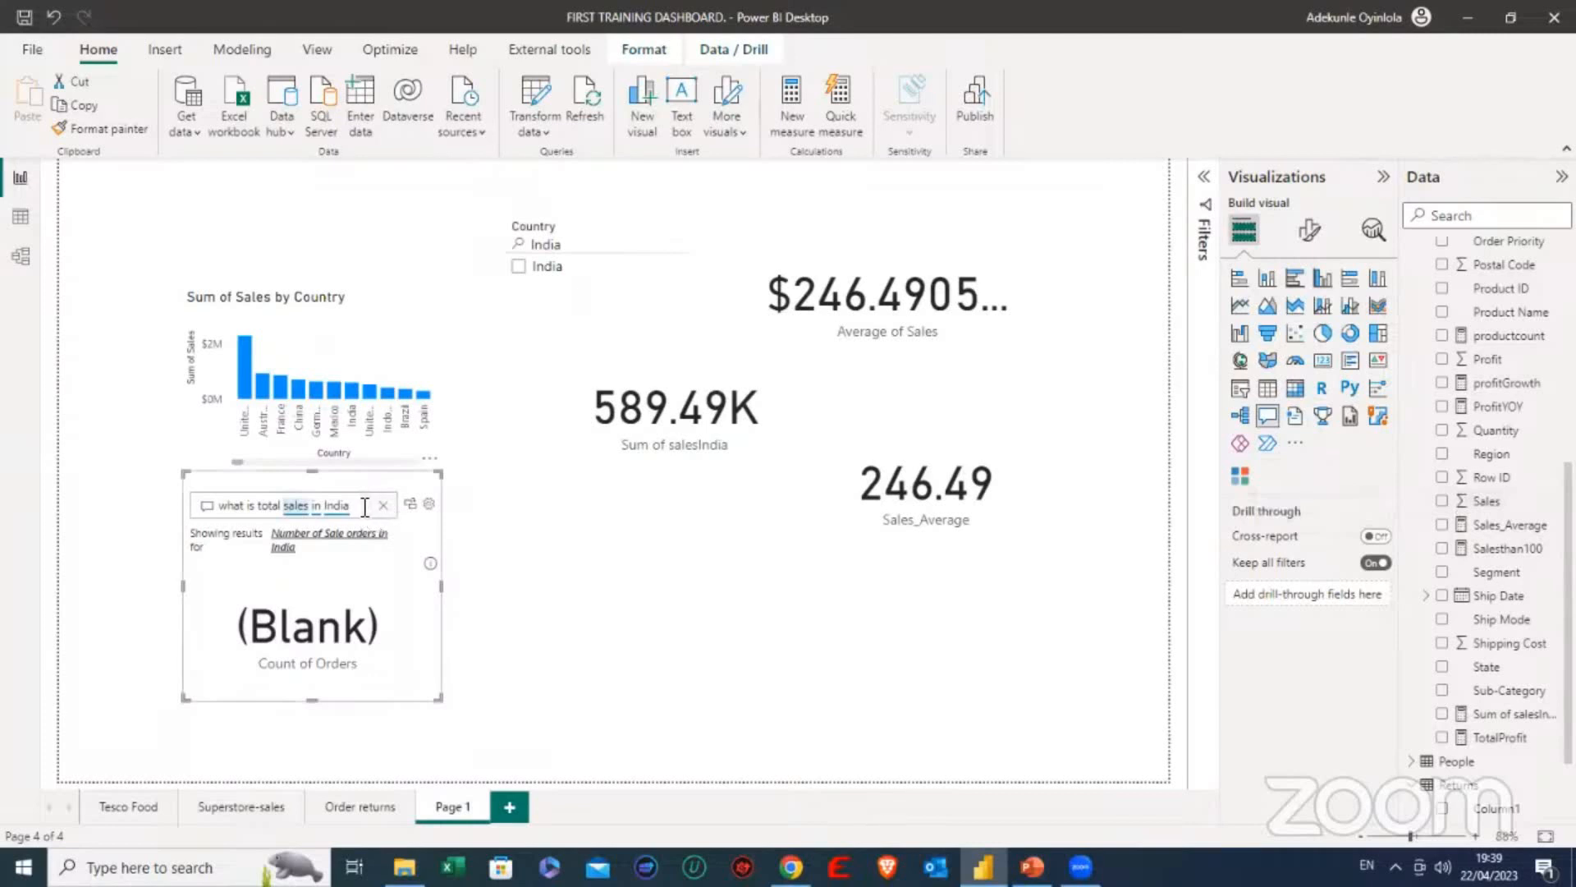
pyautogui.press('BackSpace')
pyautogui.press('BackSpace')
pyautogui.press('BackSpace')
pyautogui.press('BackSpace')
pyautogui.press('BackSpace')
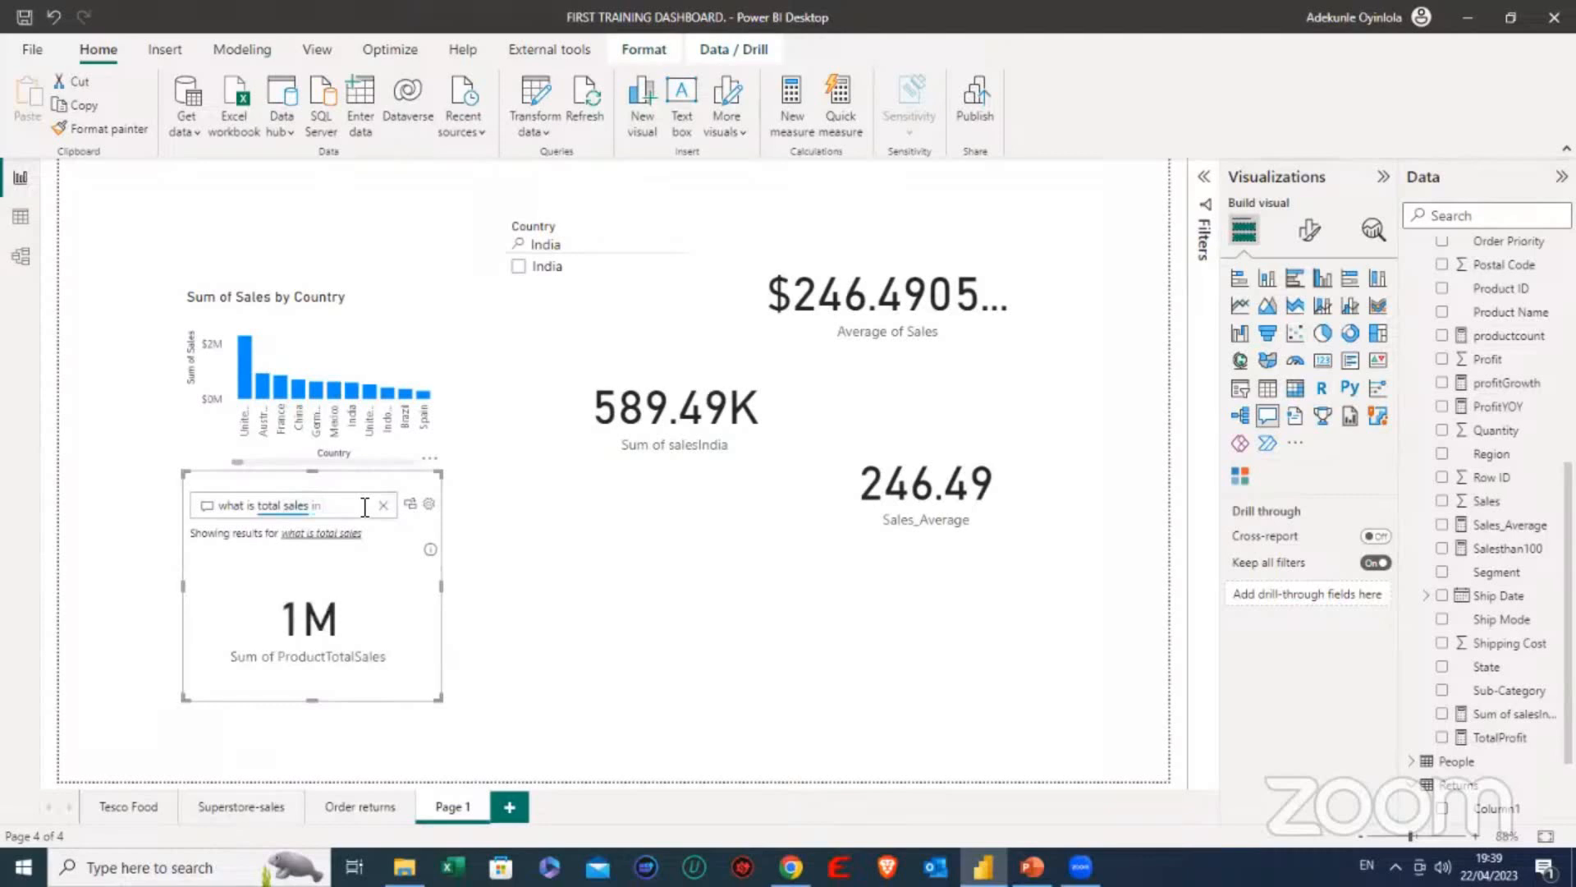
pyautogui.write('France')
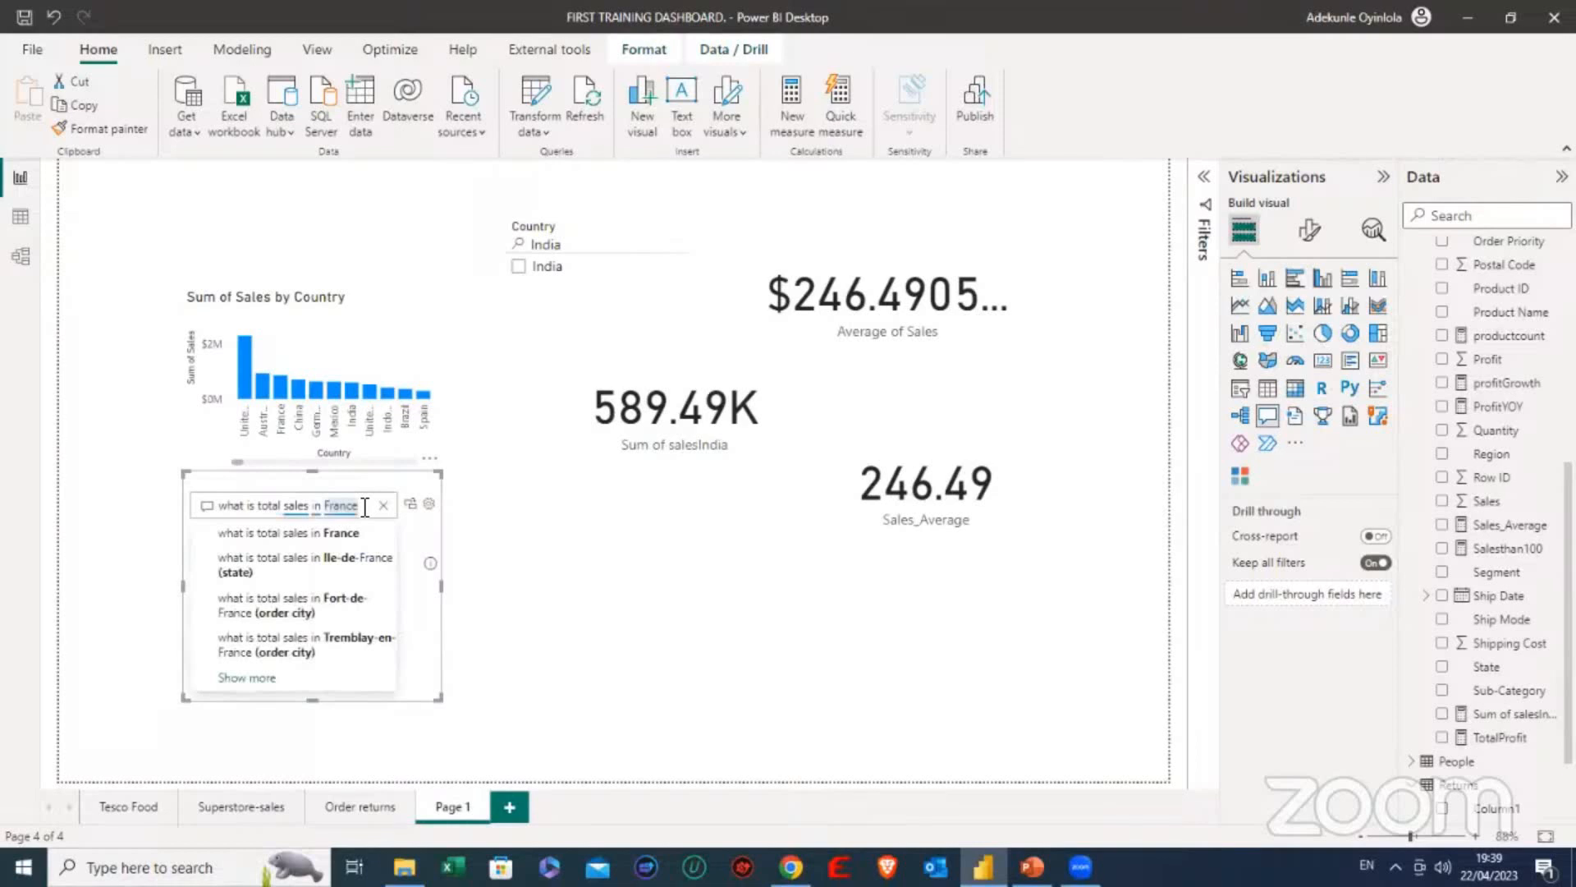
pyautogui.click(321, 544)
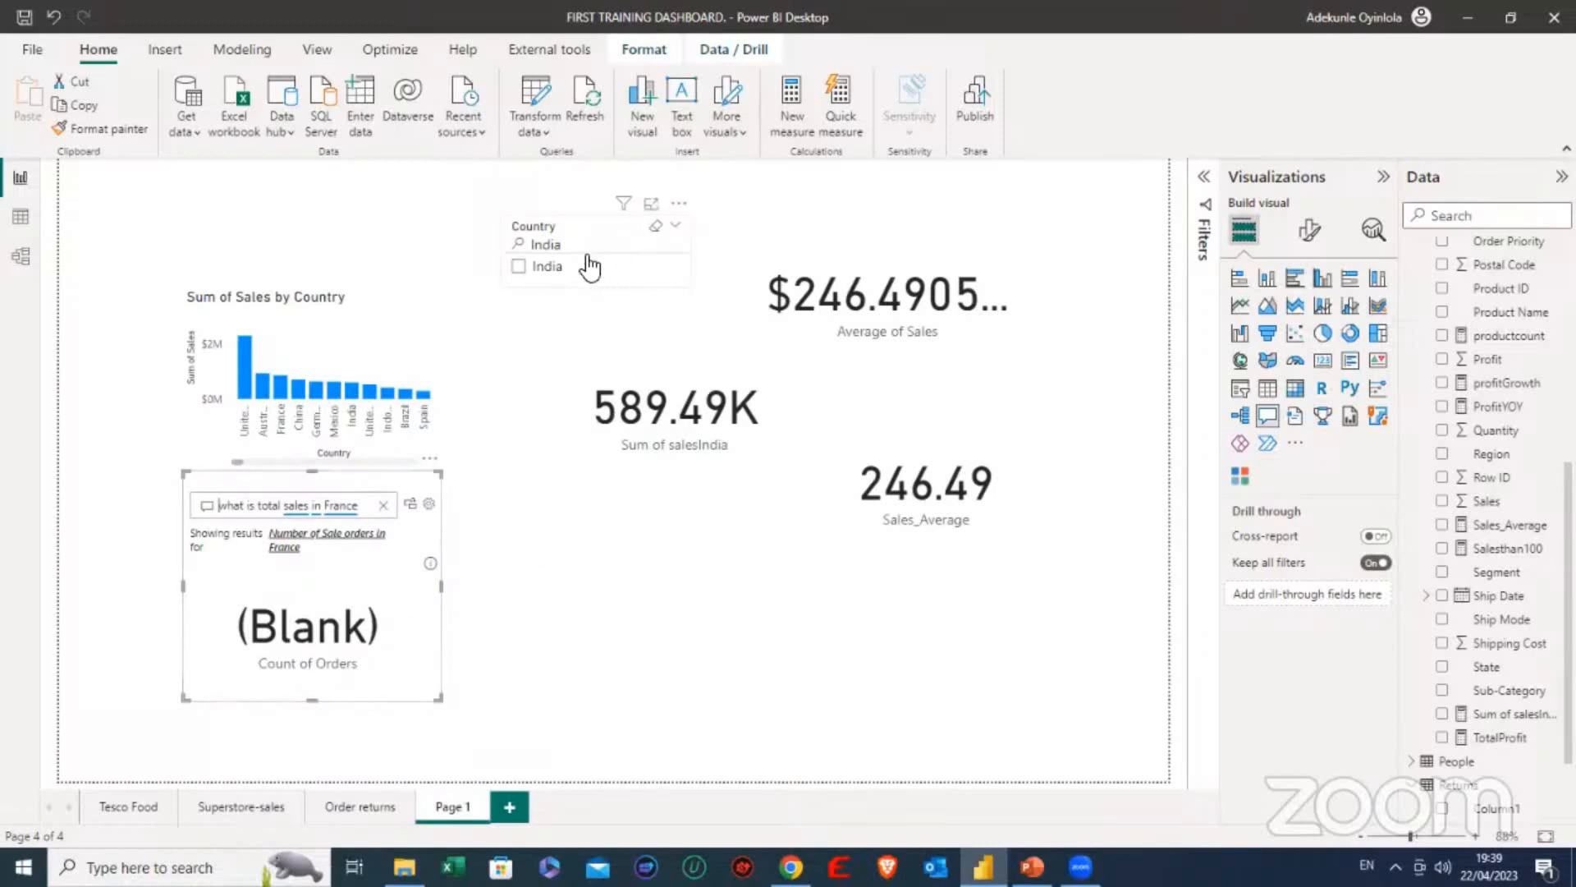
# - Clear the India search from the Country slicer and reselect the question in the Q&A visual
pyautogui.click(659, 229)
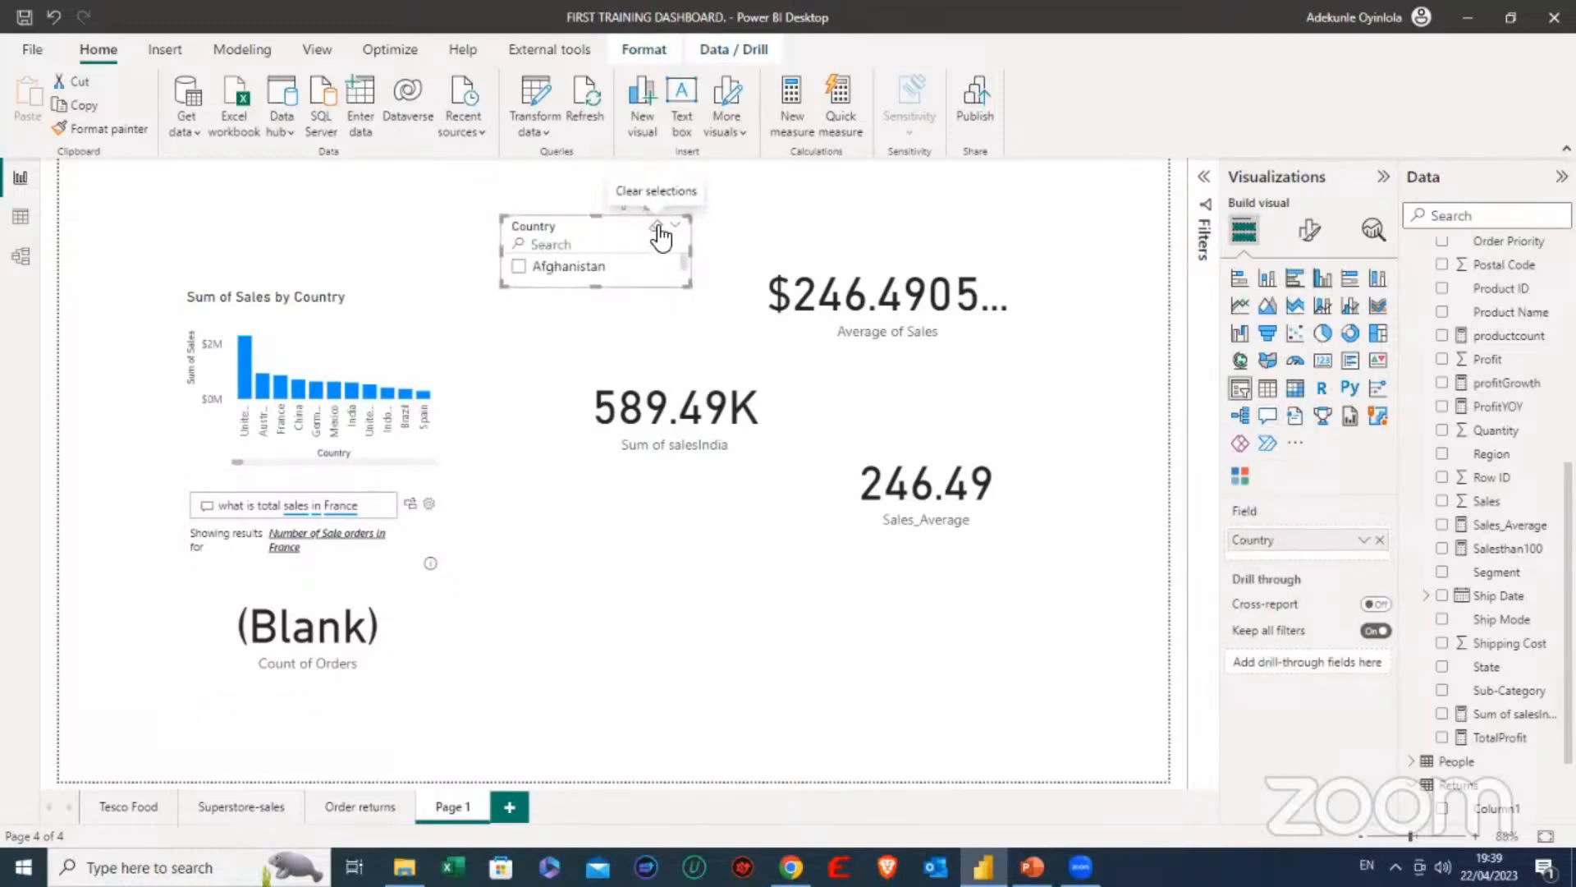
pyautogui.click(393, 567)
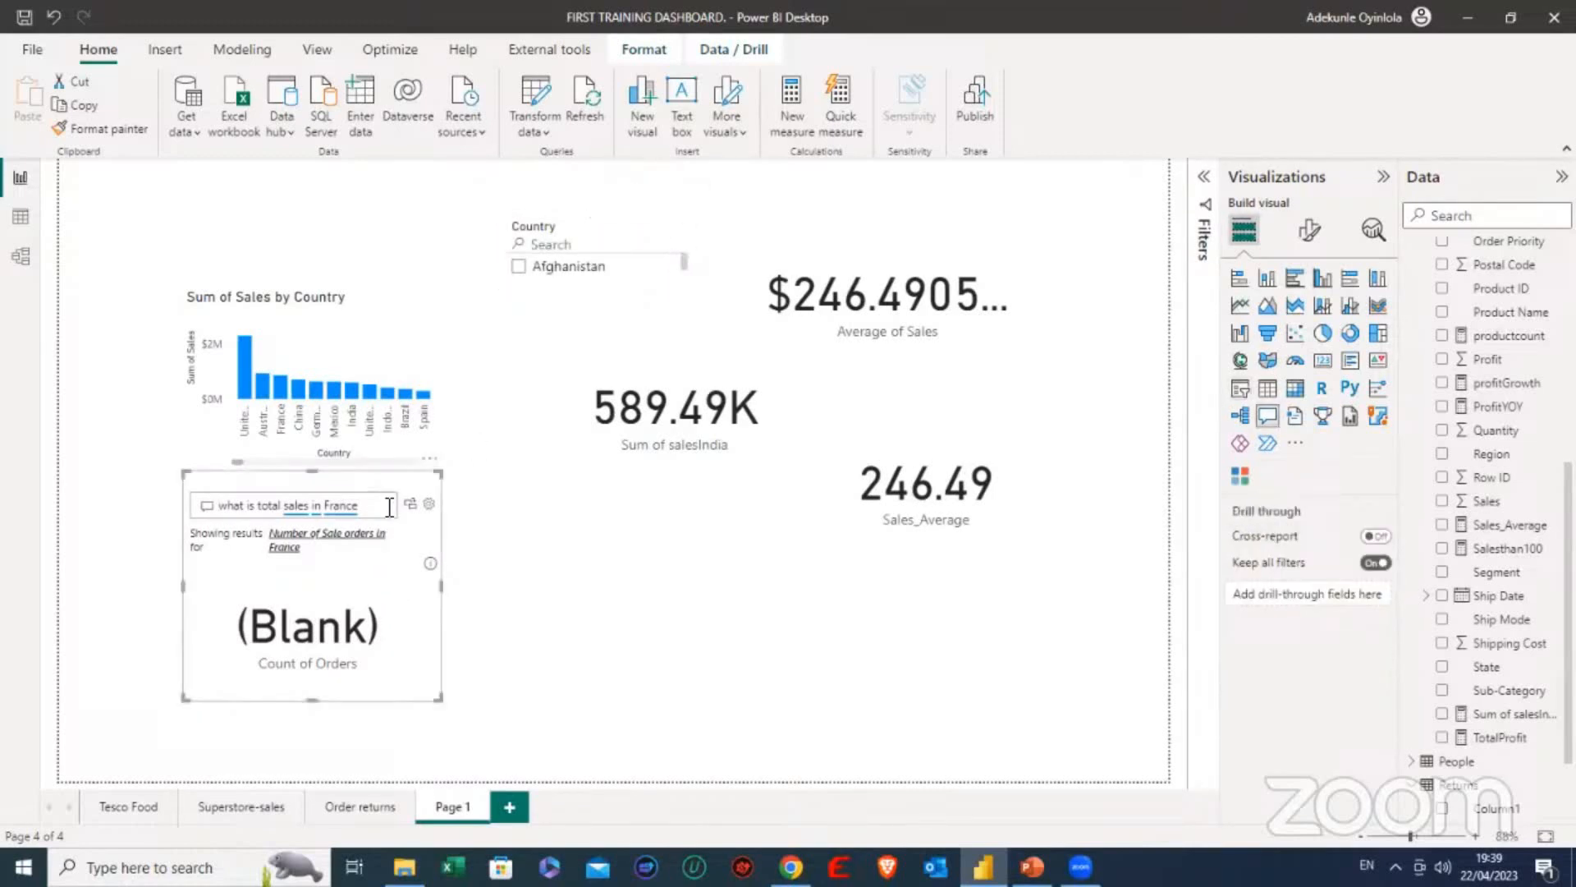
pyautogui.doubleClick(368, 507)
# - Look over the Order returns and Superstore-sales pages, and return to Page 1 to browse the countries in the slicer
pyautogui.click(363, 806)
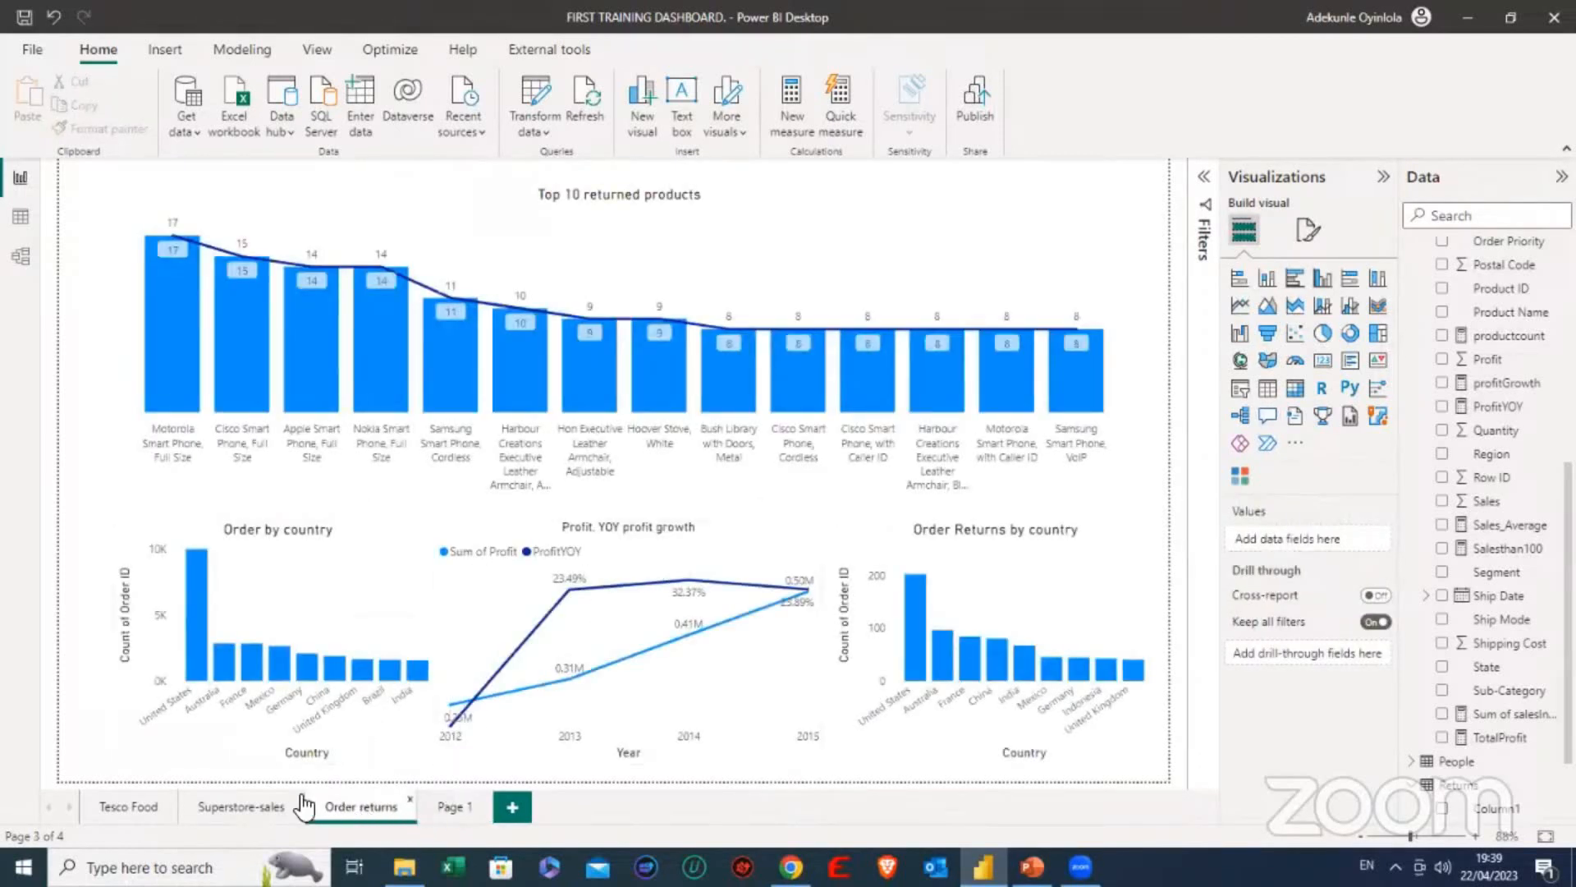
pyautogui.click(240, 806)
pyautogui.click(456, 806)
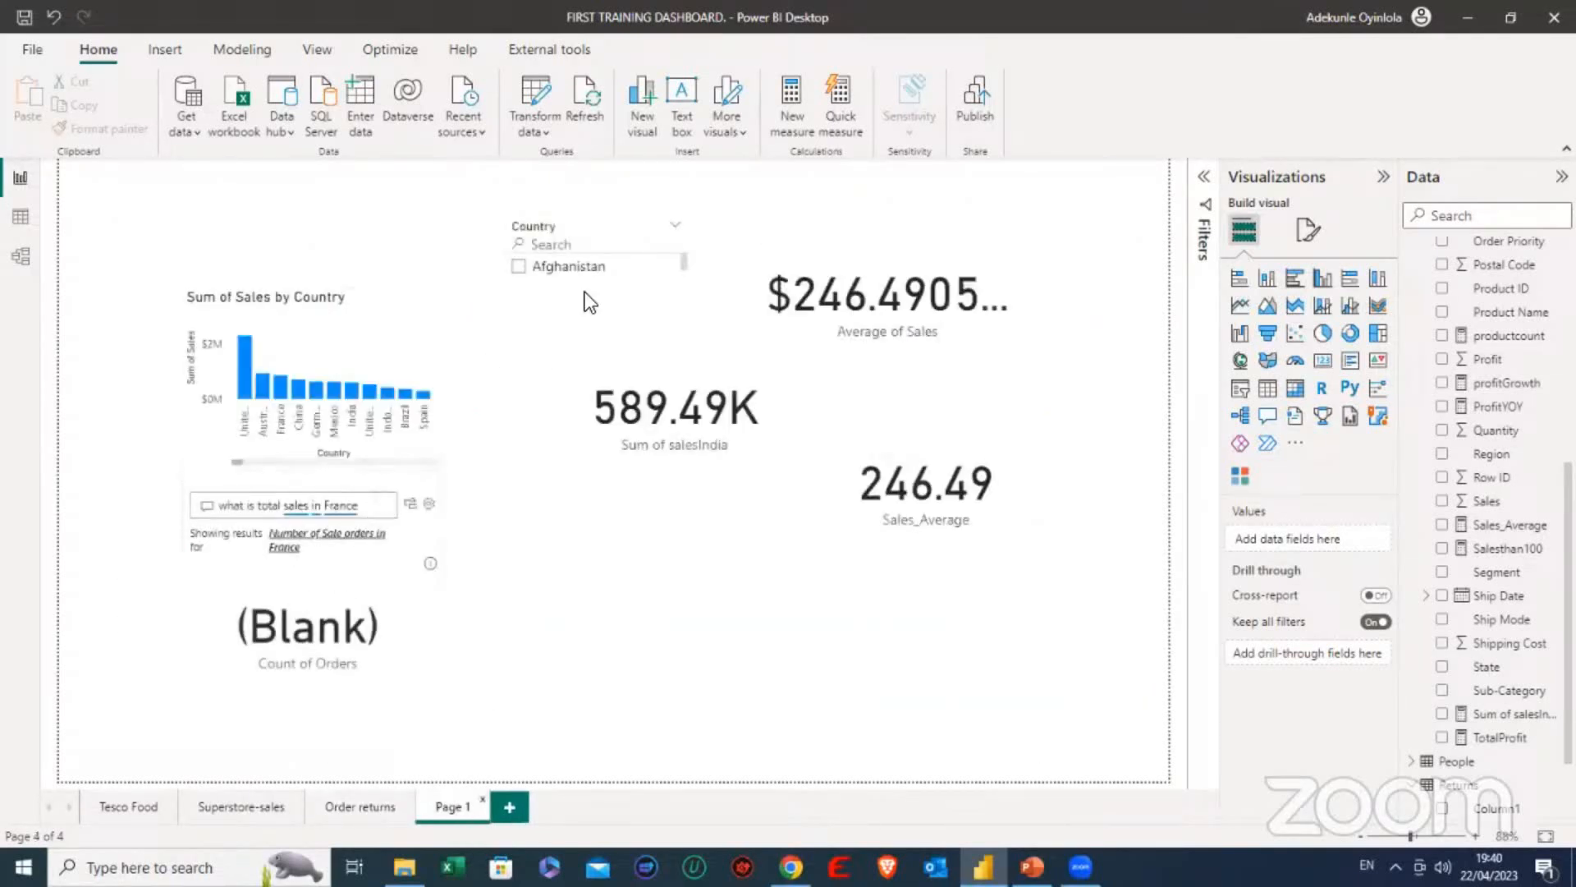
pyautogui.scroll(-1, 608, 269)
# - Replace the Q&A question with the suggested "what is the total sale"
pyautogui.click(382, 510)
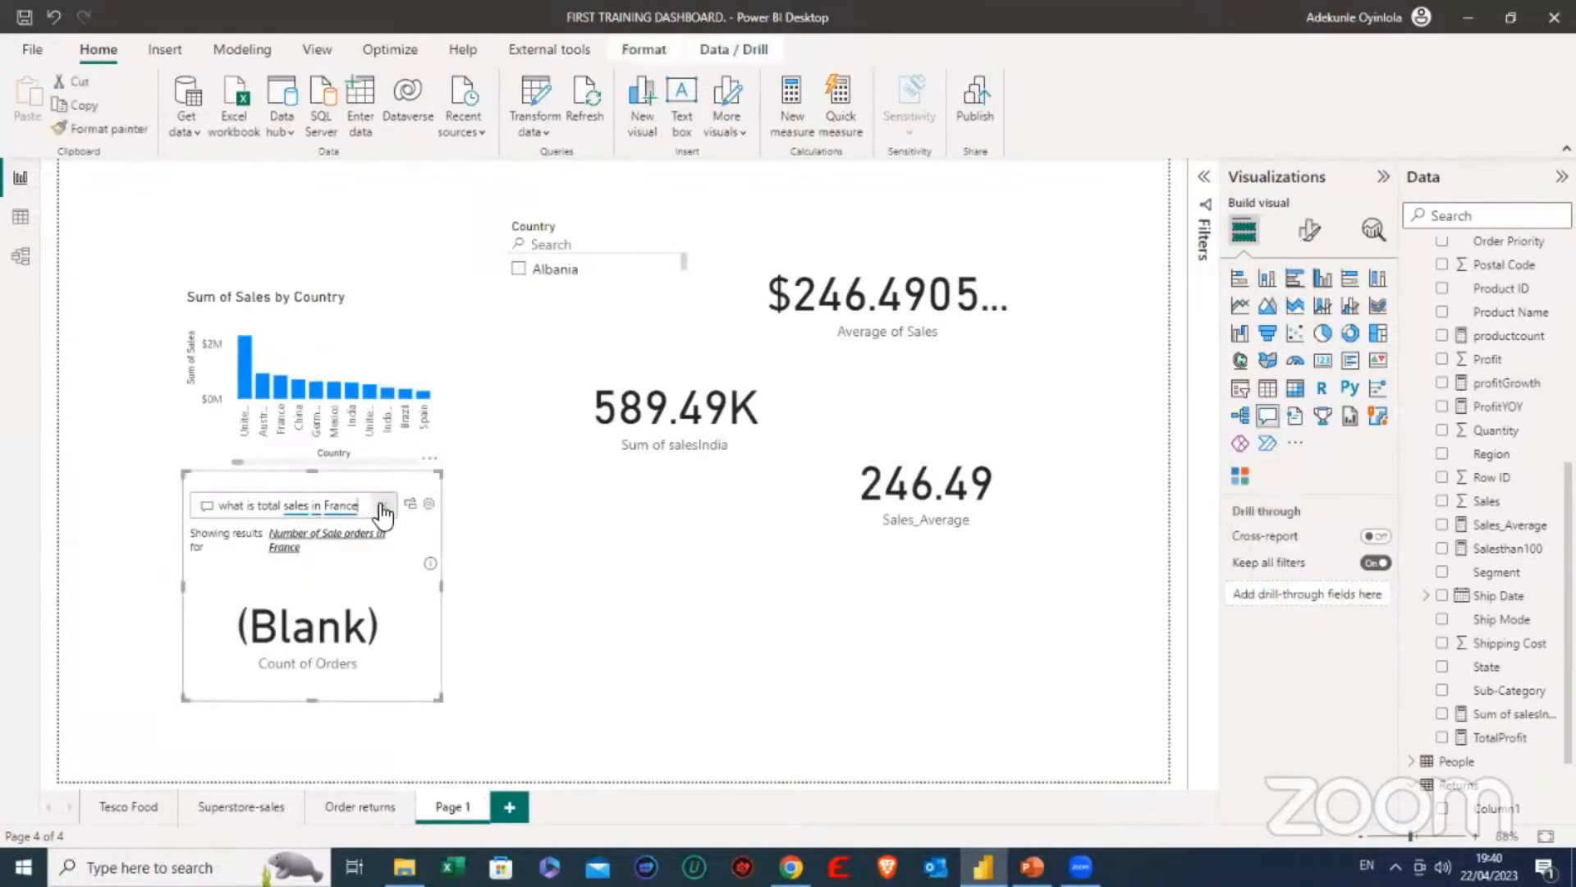
pyautogui.press('BackSpace')
pyautogui.press('BackSpace')
pyautogui.press('BackSpace')
pyautogui.press('BackSpace')
pyautogui.press('BackSpace')
pyautogui.press('BackSpace')
pyautogui.press('BackSpace')
pyautogui.press('BackSpace')
pyautogui.press('BackSpace')
pyautogui.press('BackSpace')
pyautogui.press('BackSpace')
pyautogui.press('BackSpace')
pyautogui.press('BackSpace')
pyautogui.press('BackSpace')
pyautogui.press('BackSpace')
pyautogui.press('BackSpace')
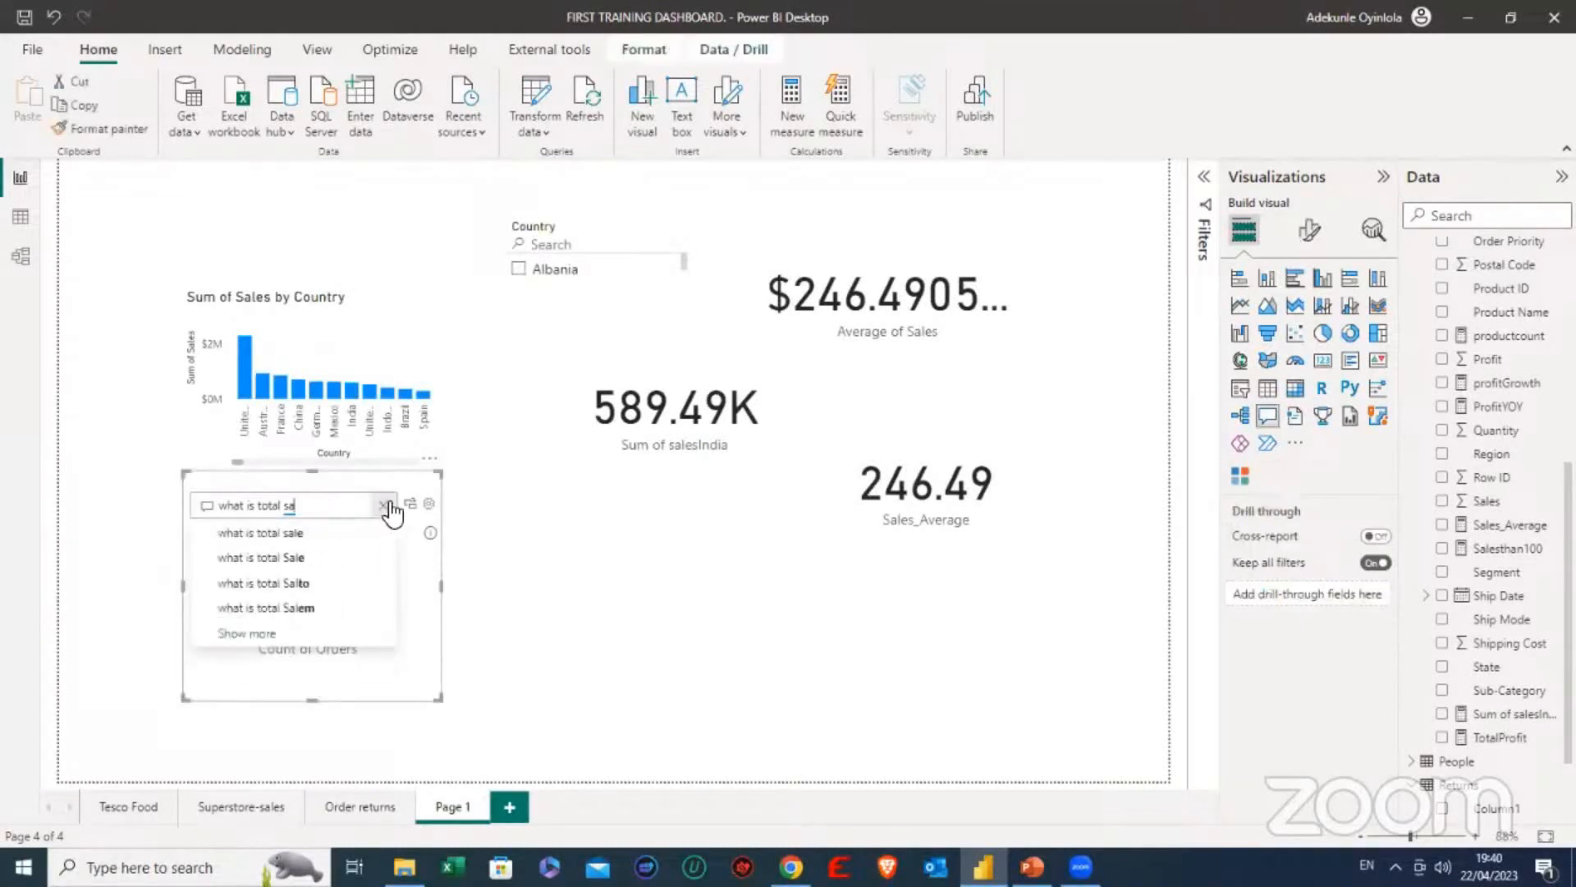
pyautogui.press('BackSpace')
pyautogui.press('BackSpace')
pyautogui.press('BackSpace')
pyautogui.press('BackSpace')
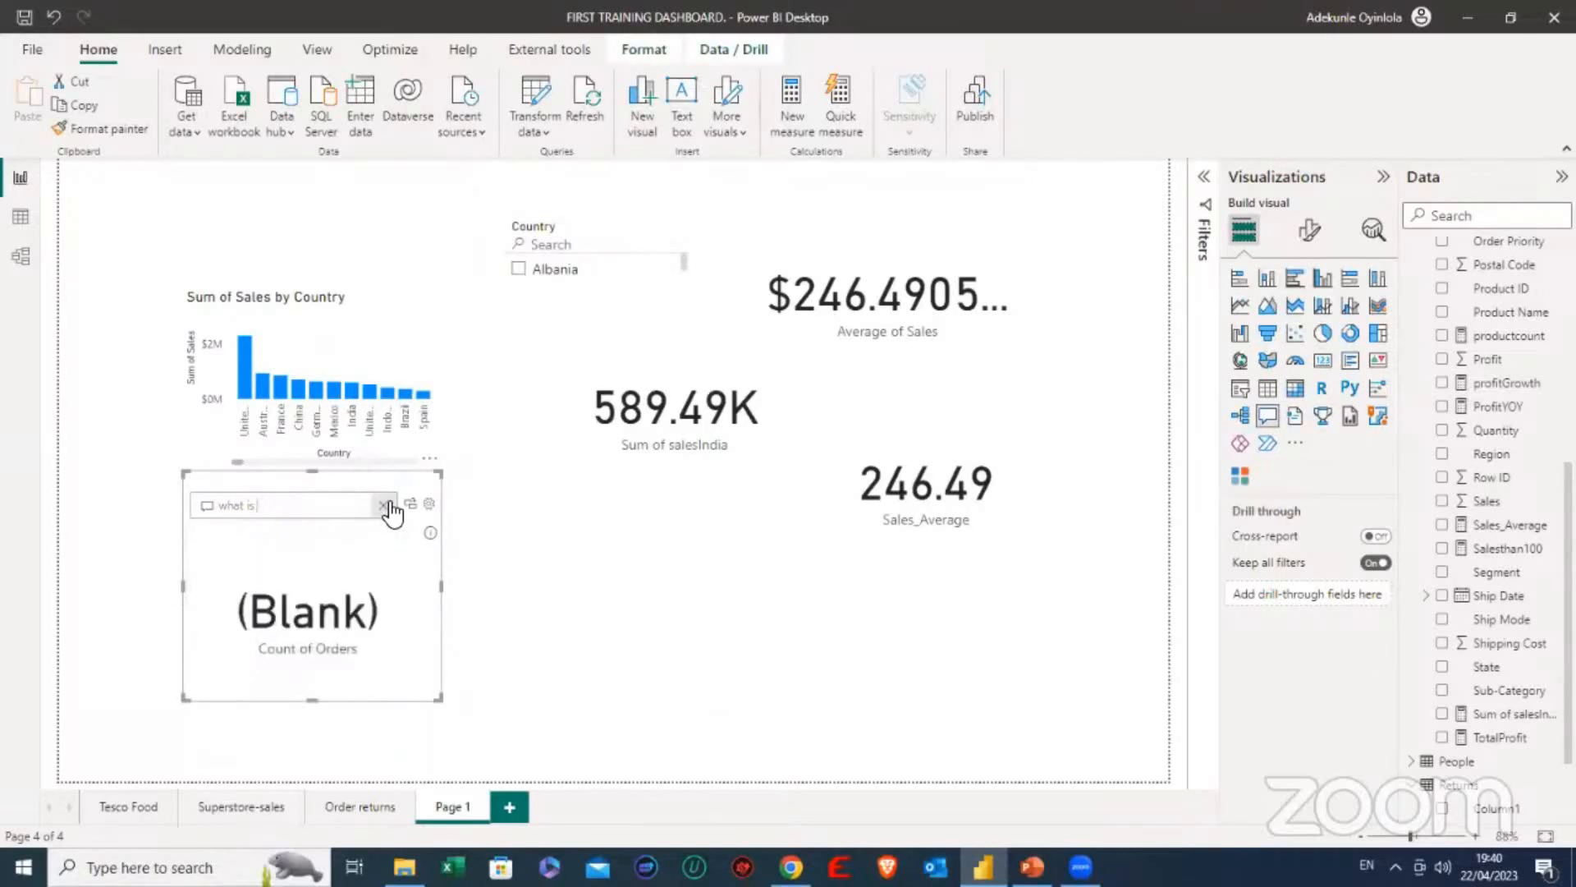
pyautogui.write('the t')
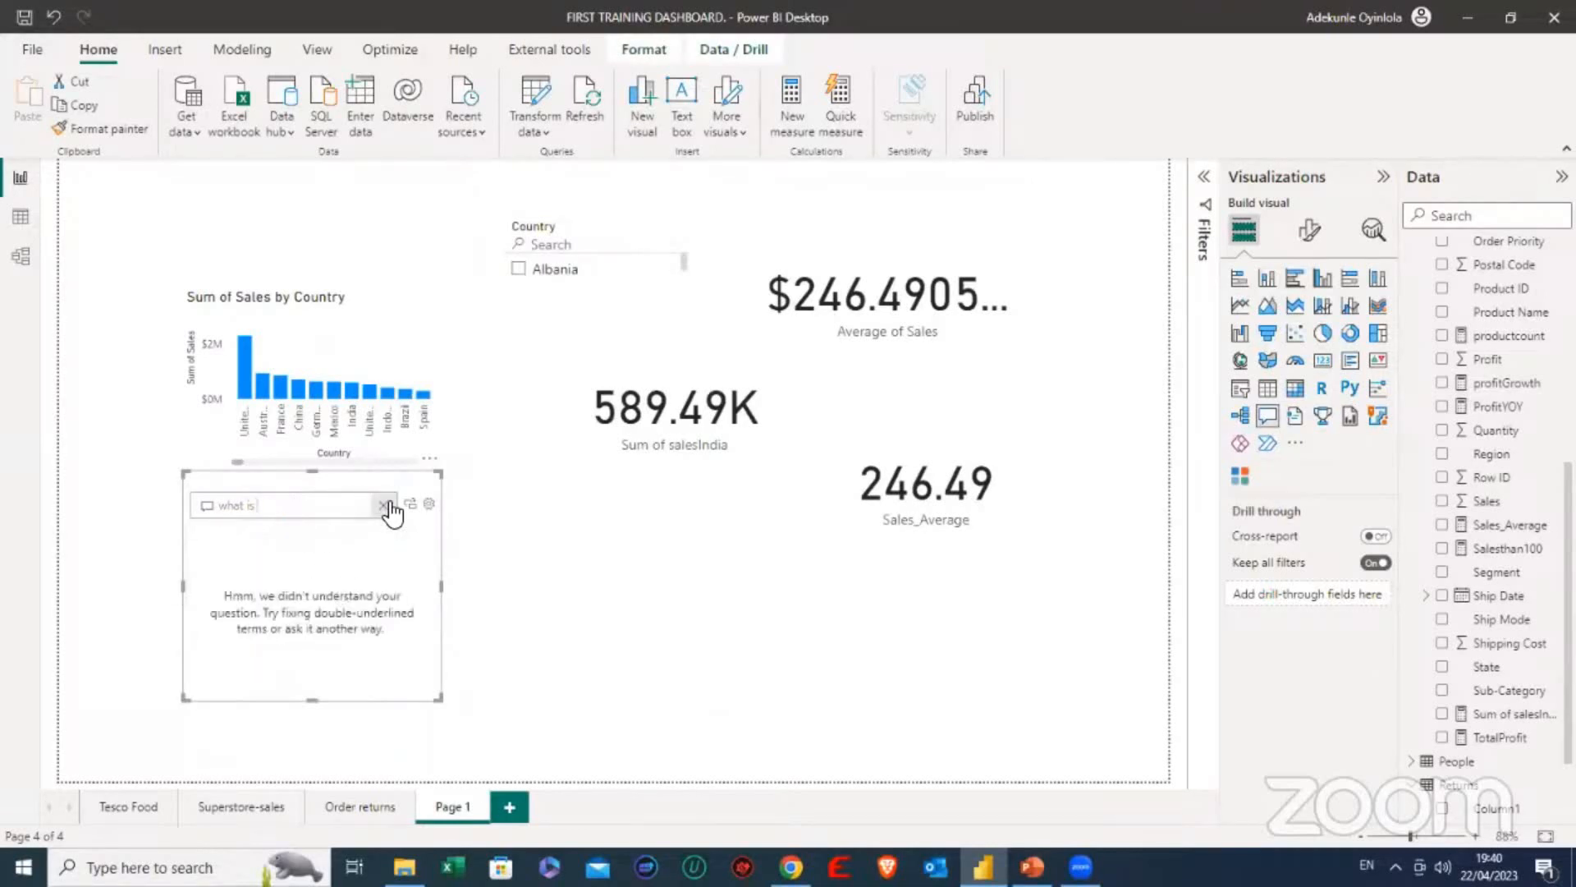
pyautogui.write('otal')
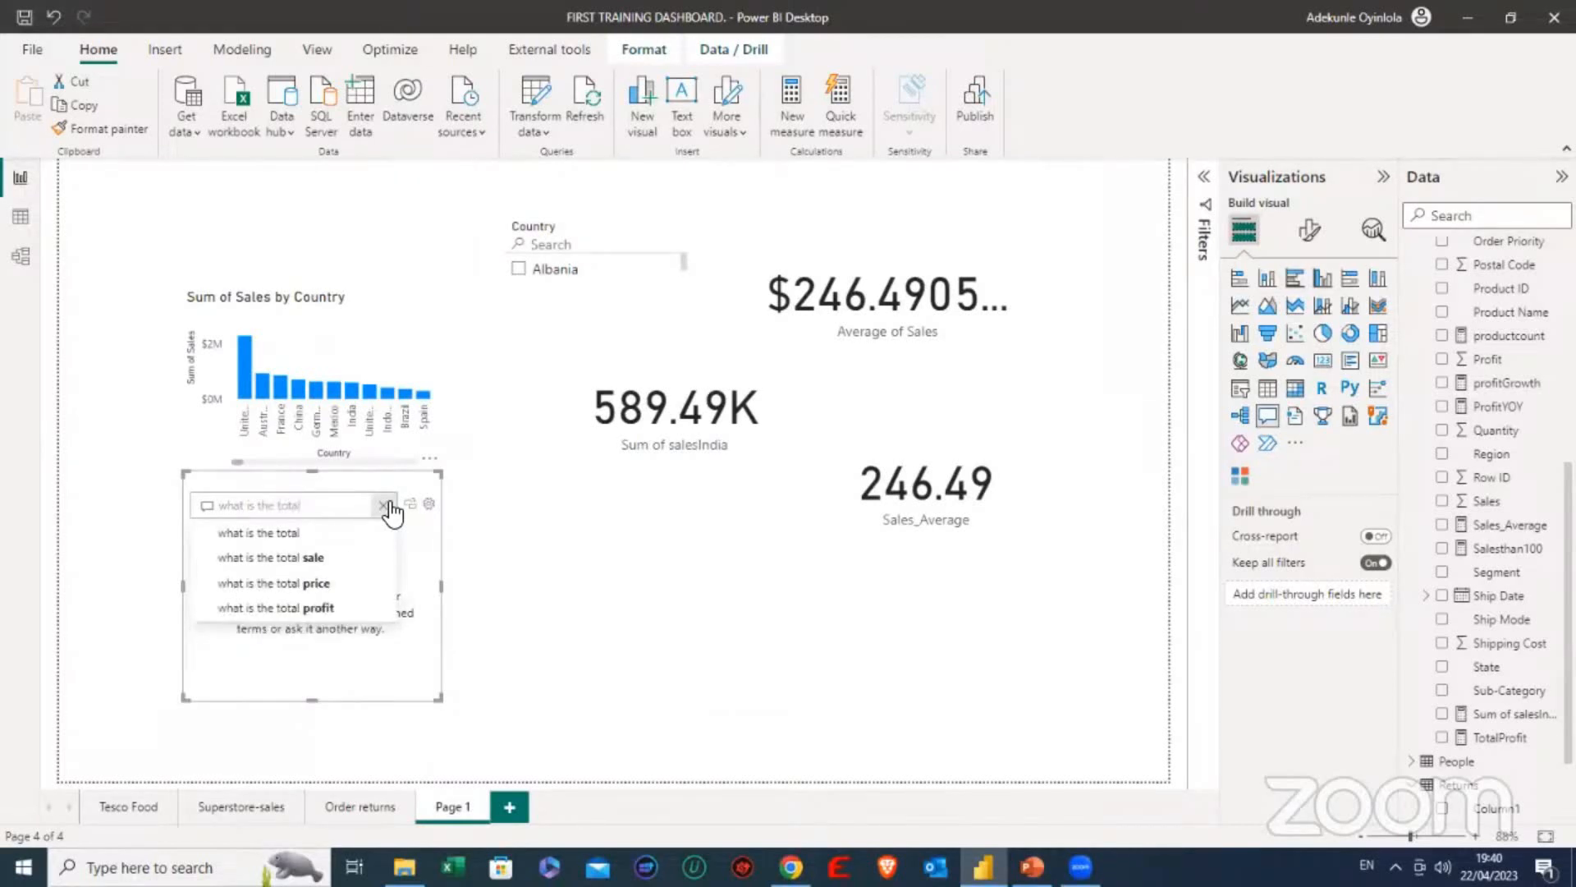
pyautogui.click(304, 555)
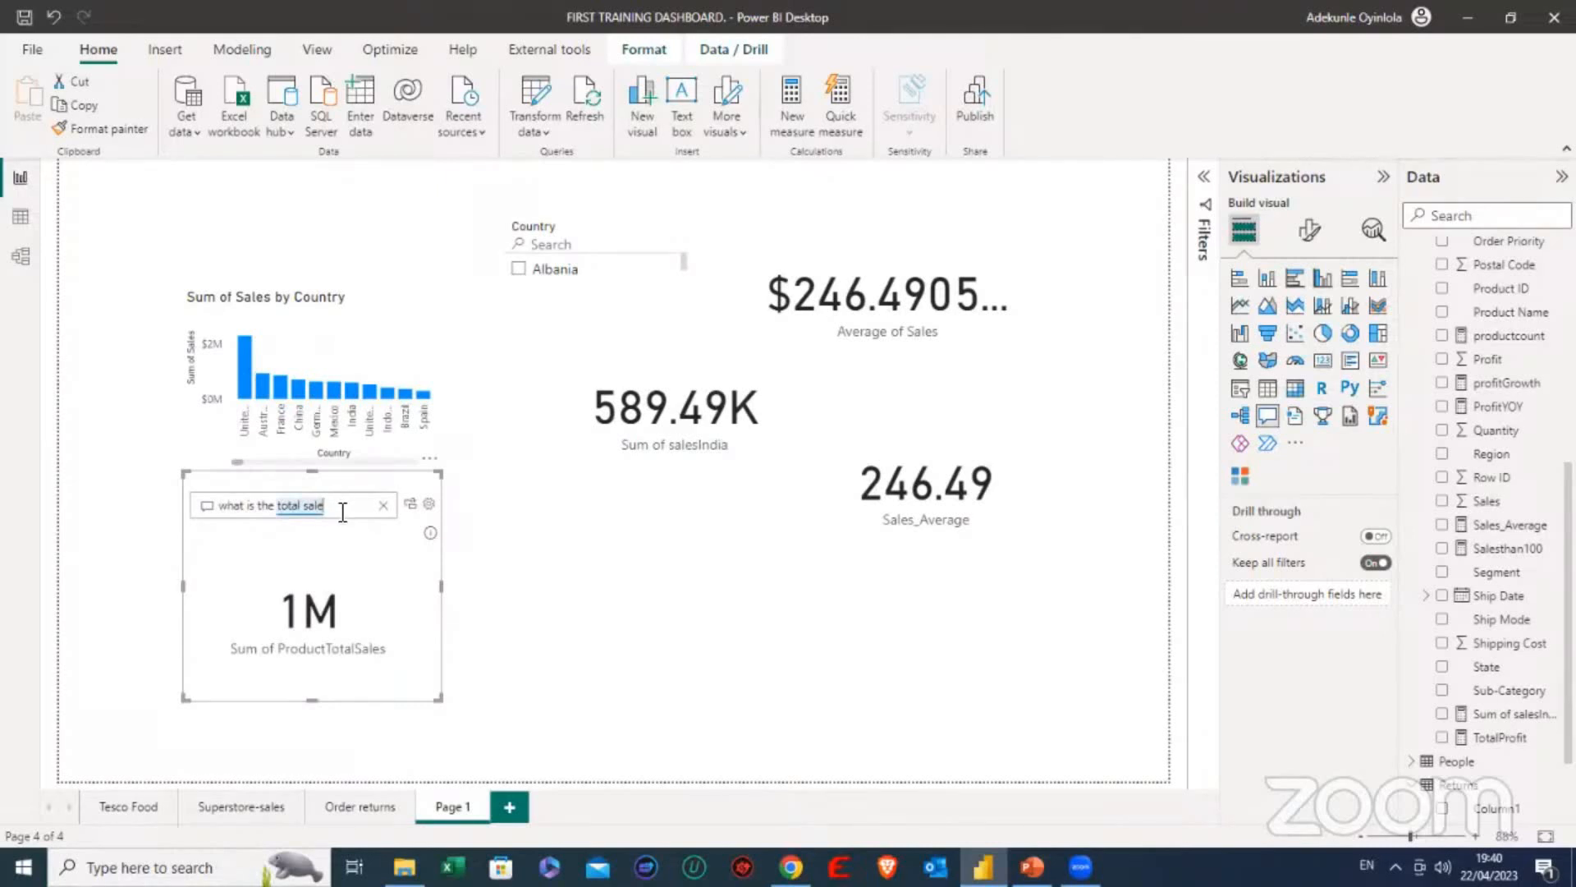
# - Extend the Q&A question to the suggested "what is the total sale in France"
pyautogui.write('in')
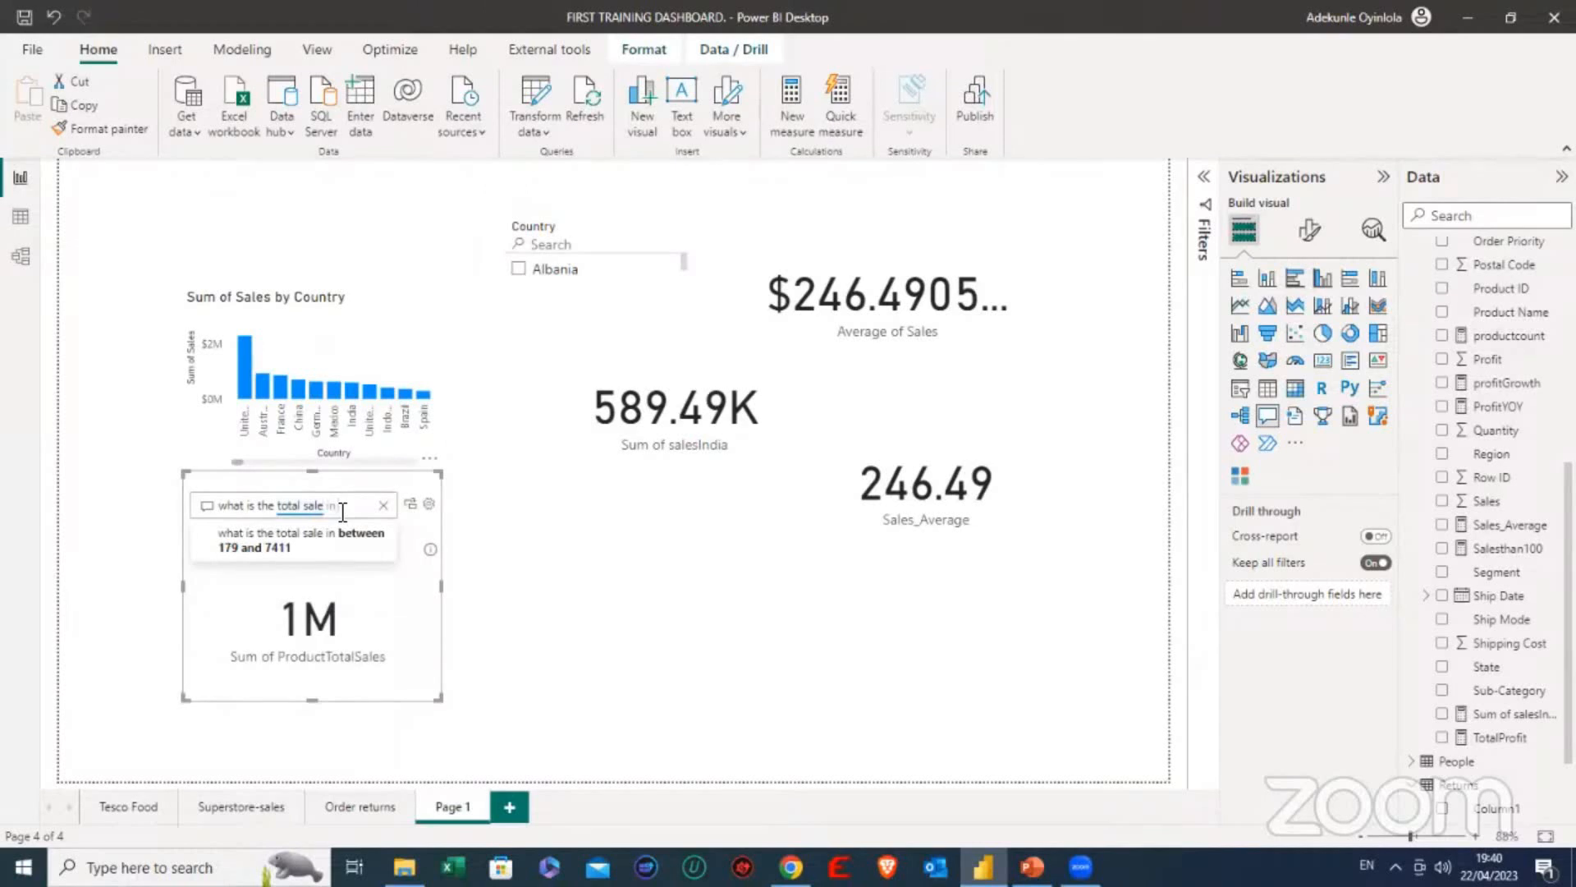
pyautogui.write(' fr')
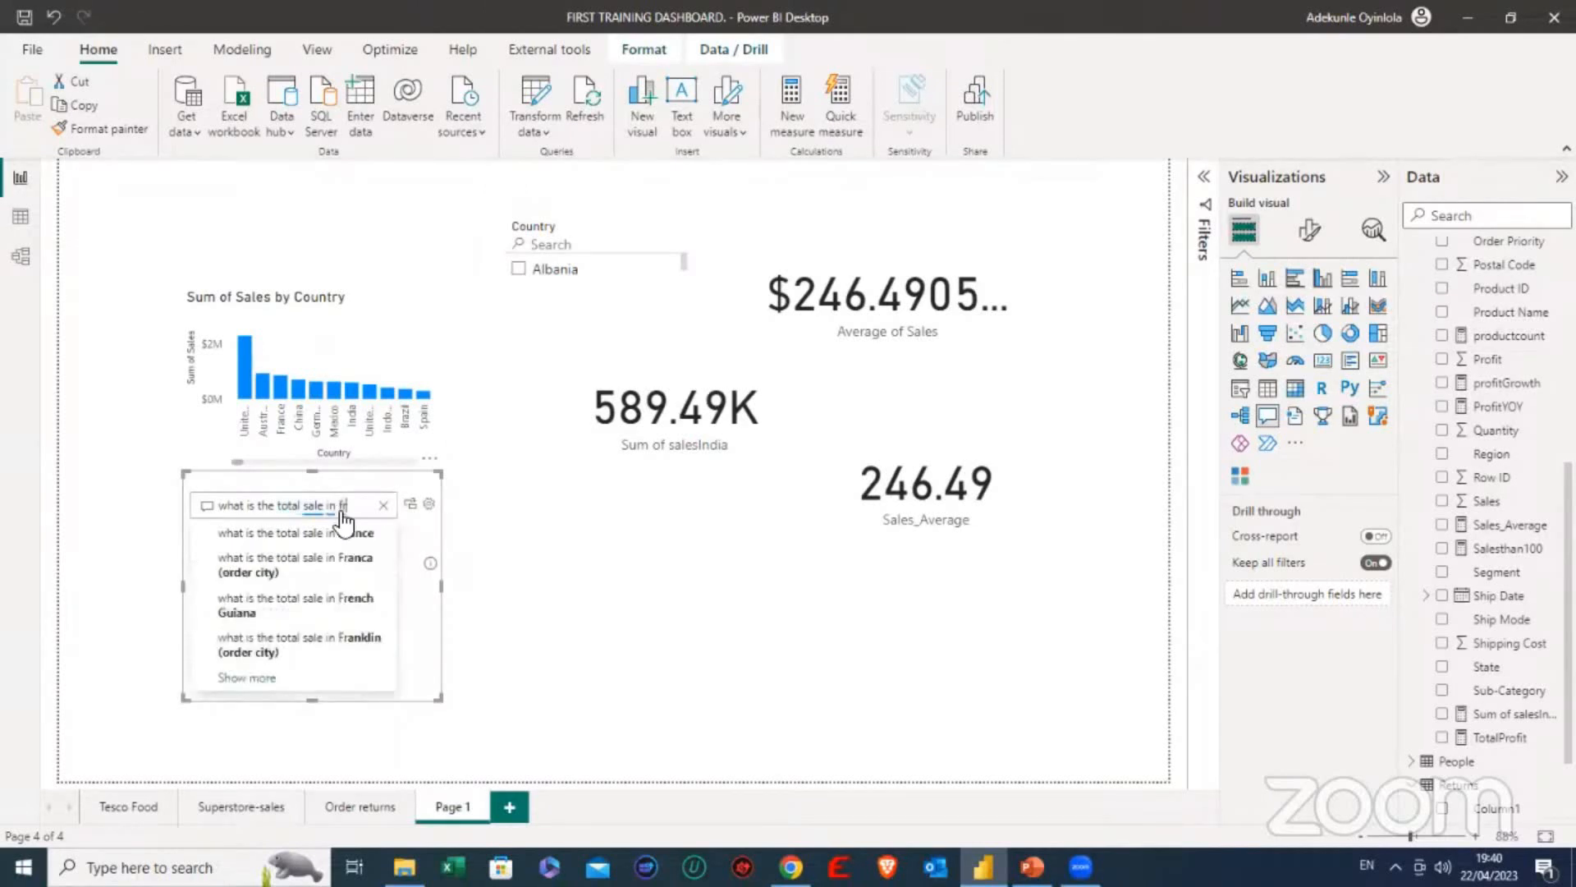
pyautogui.click(339, 532)
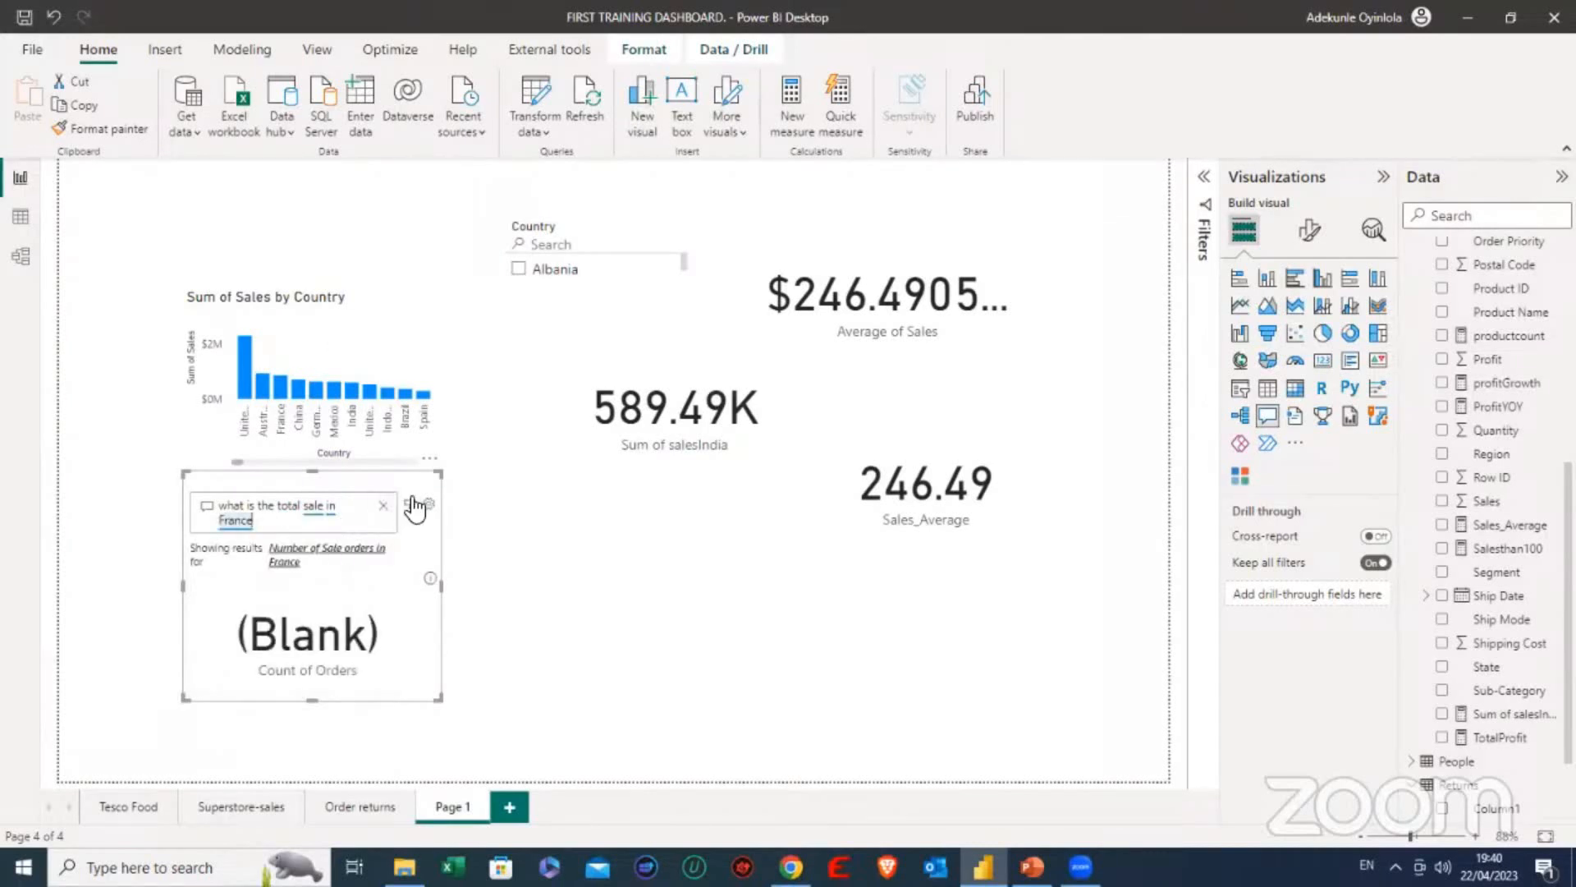
# - Clear the Q&A question and ask the suggested "what is the sum sales by food sale category" instead
pyautogui.click(383, 507)
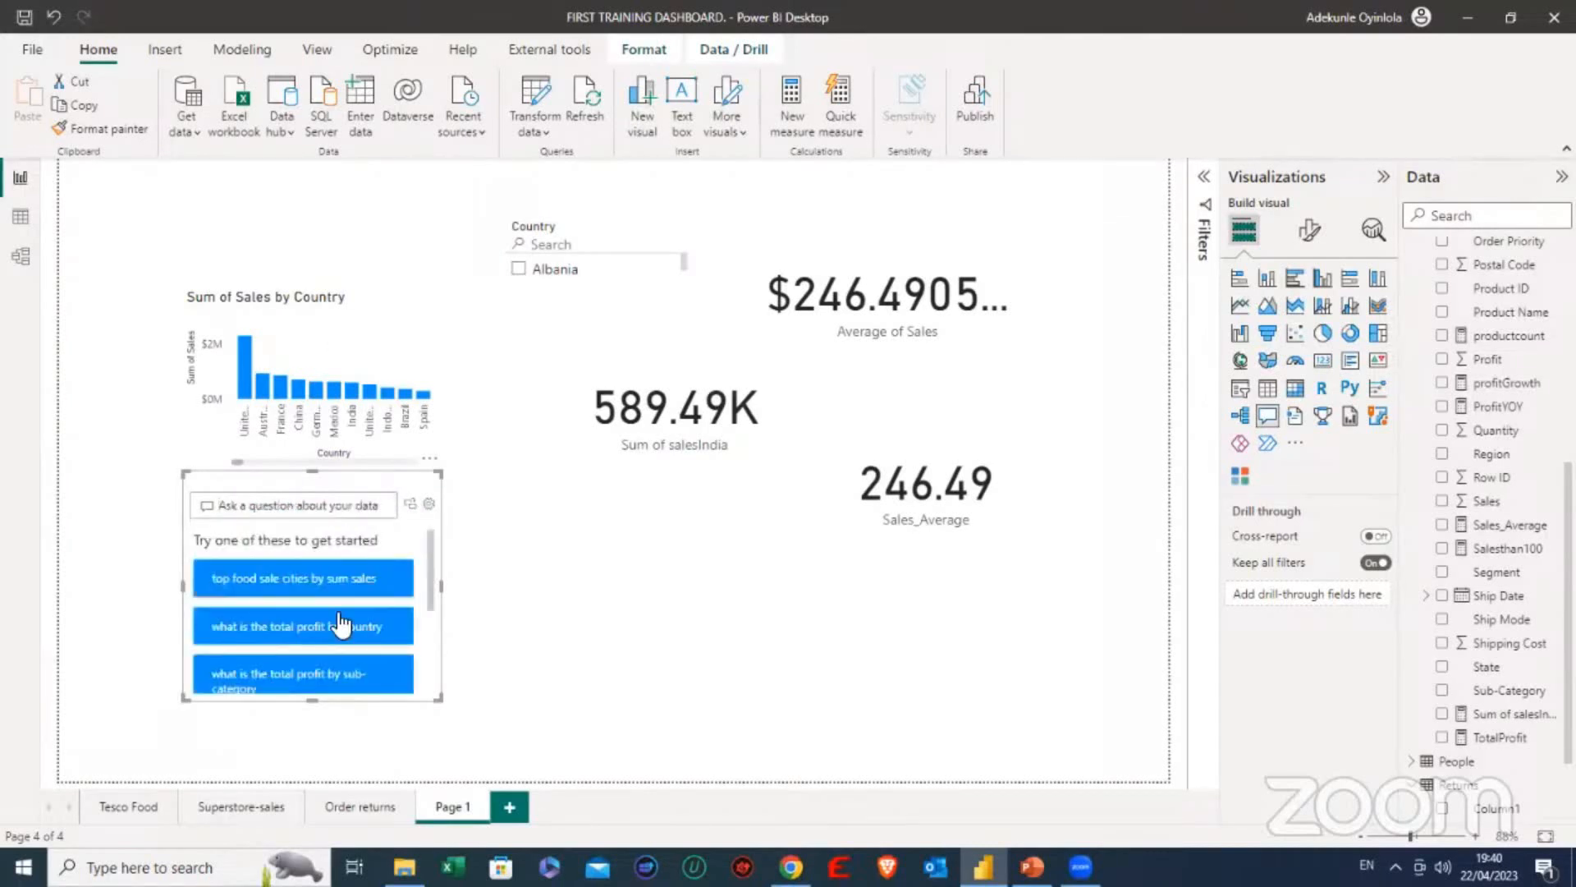
pyautogui.scroll(-3, 381, 606)
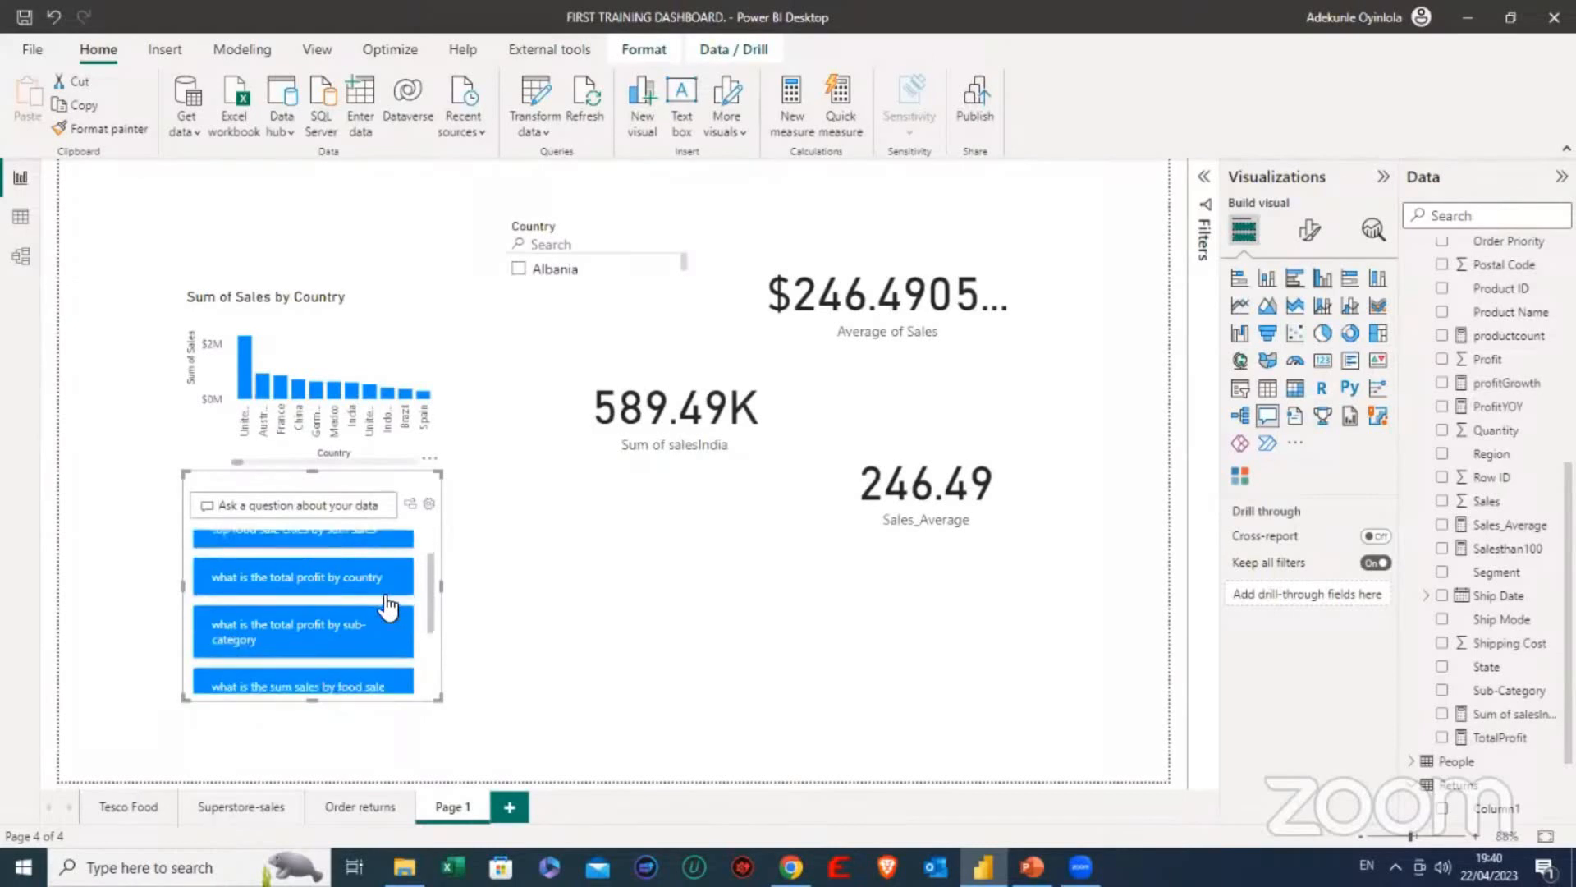
pyautogui.scroll(-1, 387, 608)
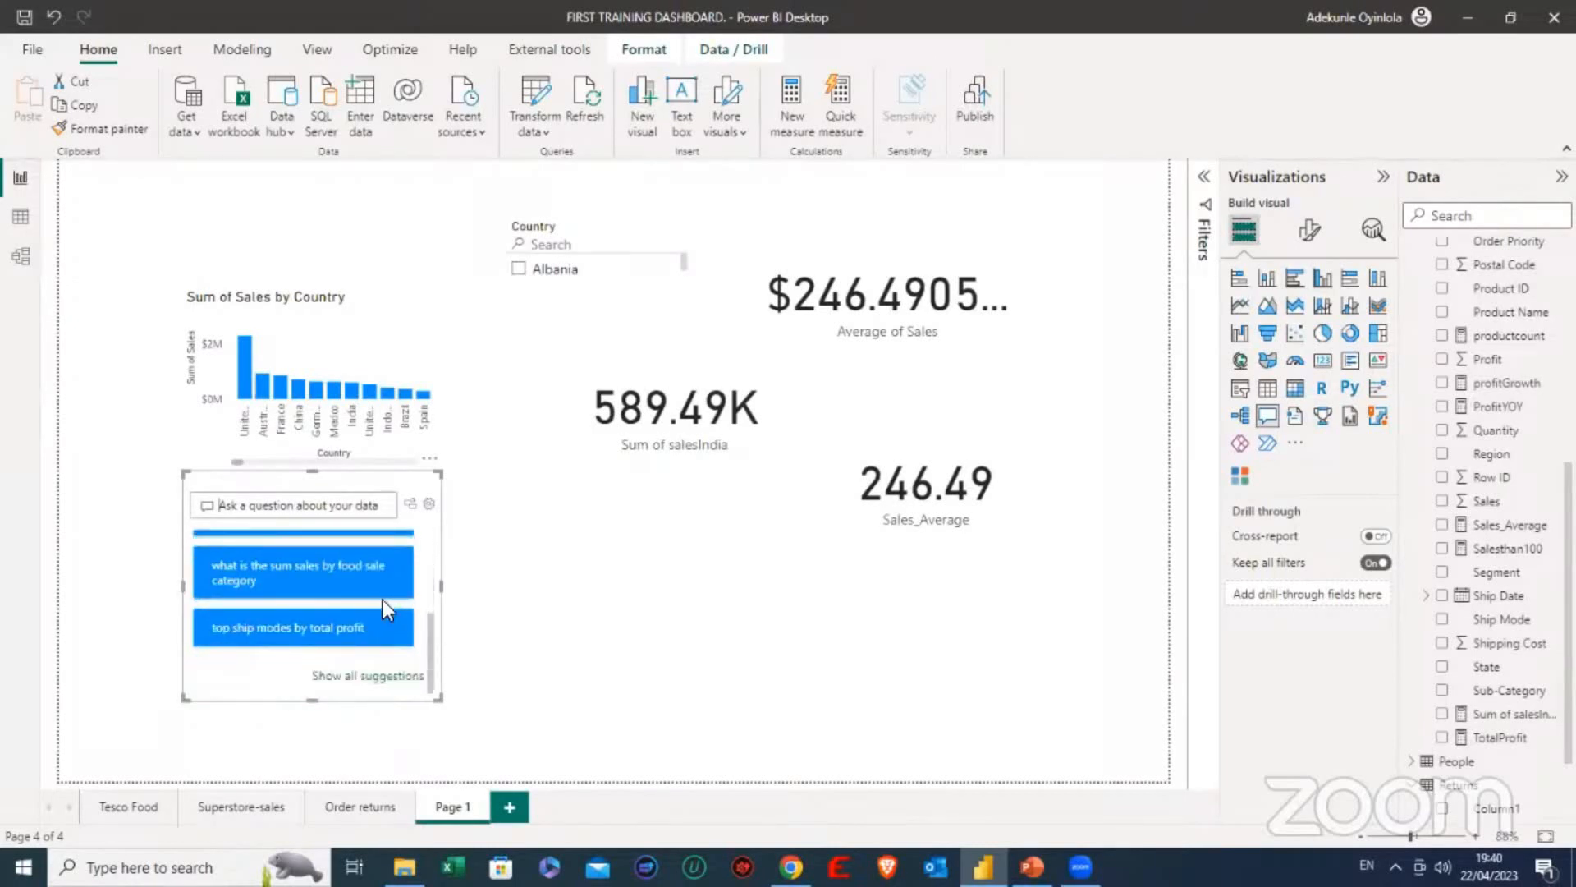
pyautogui.scroll(1, 382, 601)
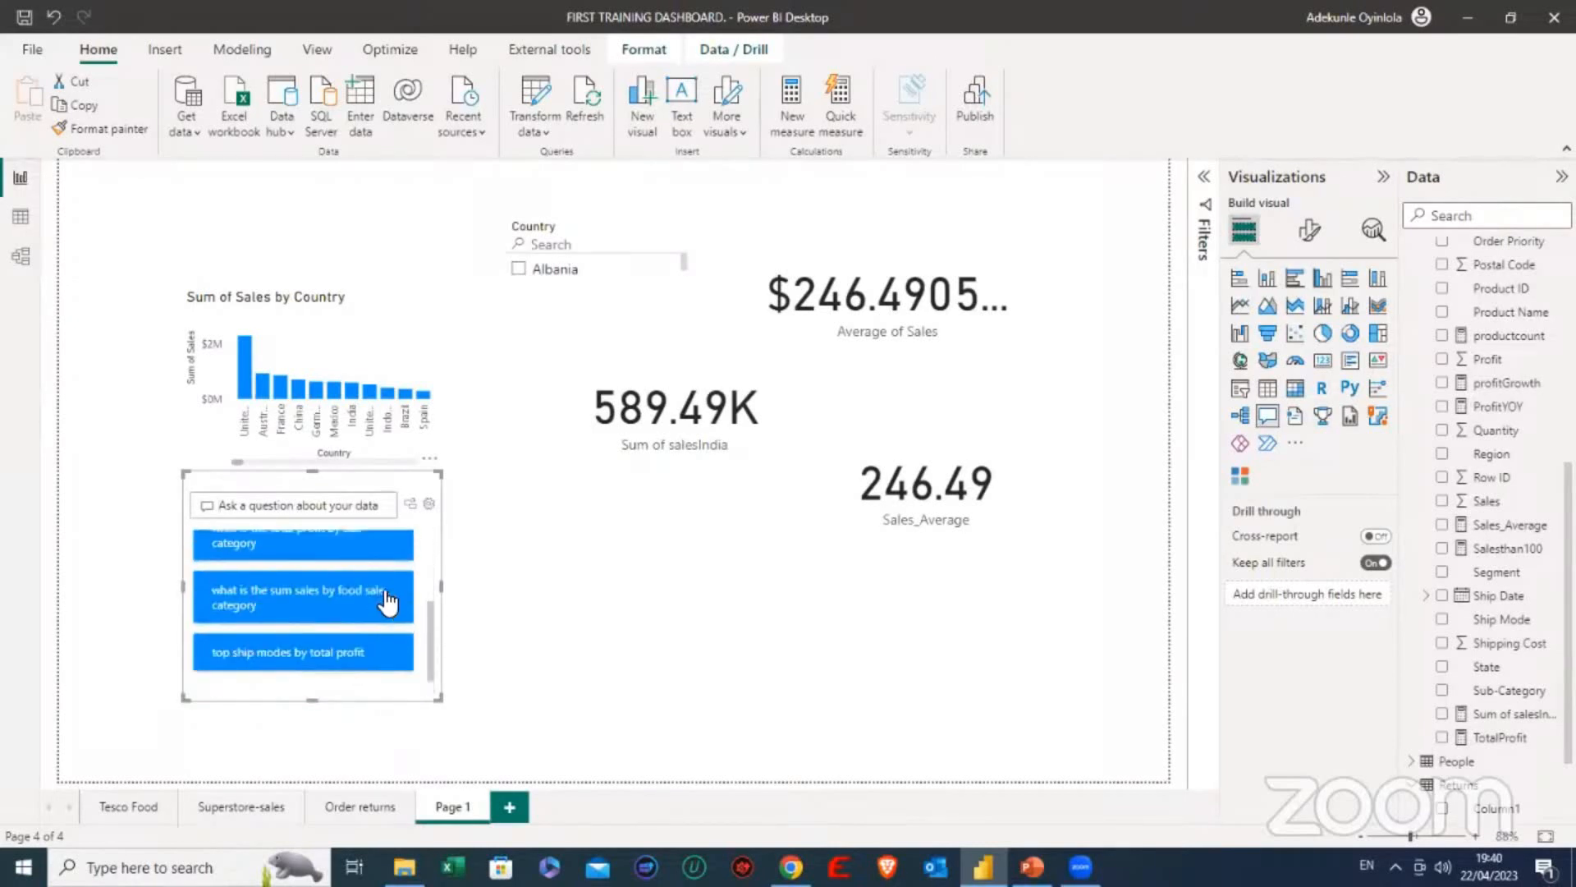
pyautogui.click(306, 591)
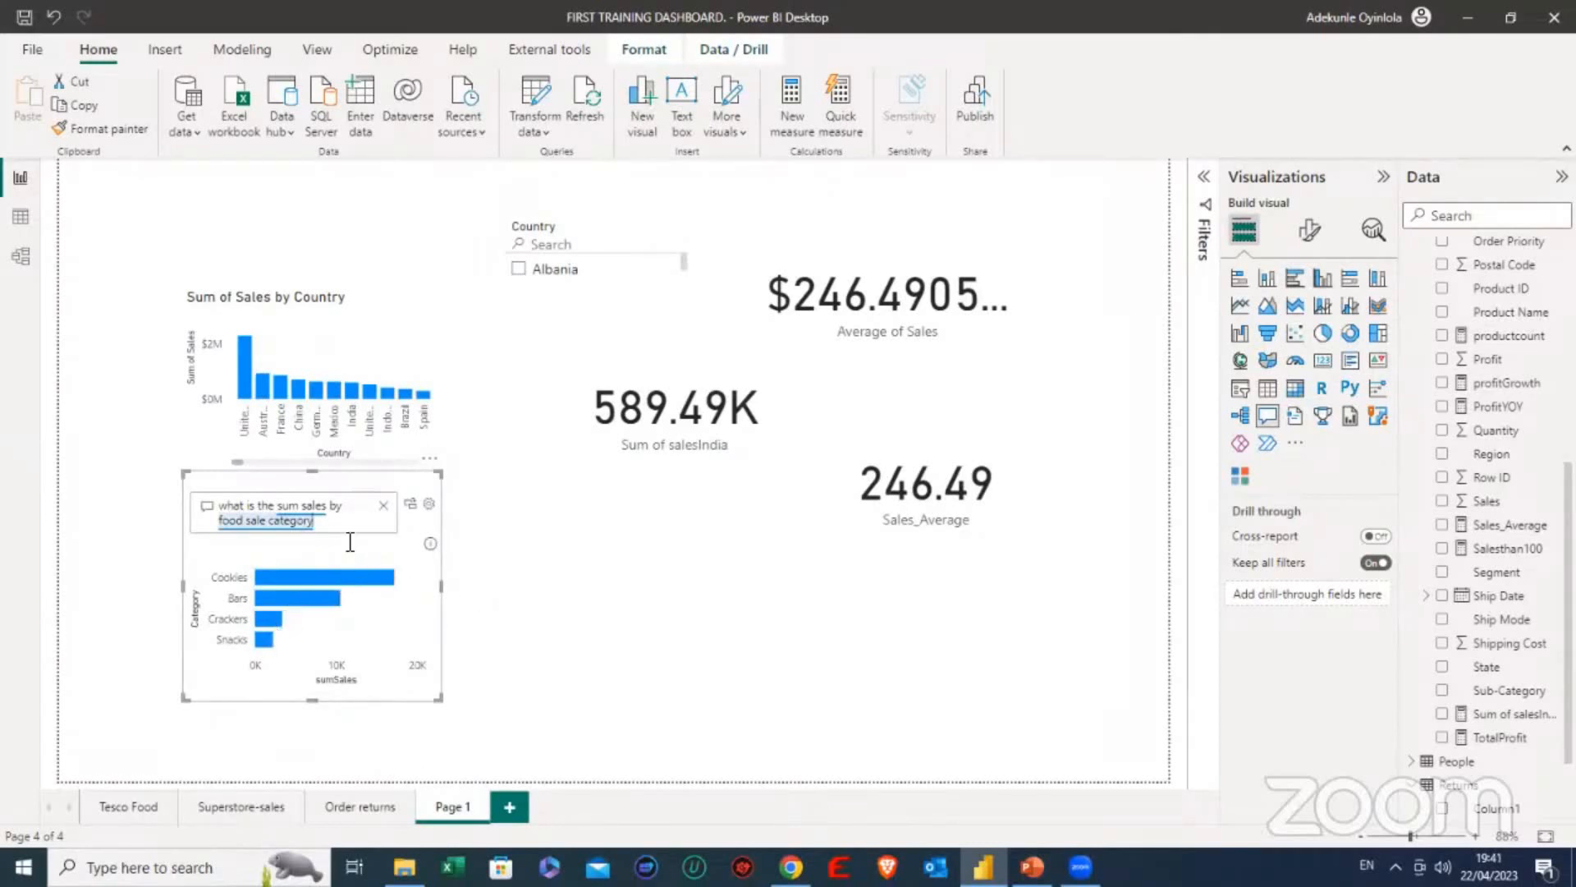
# - Replace the Q&A question with the suggested "what is the total profit by sub-category"
pyautogui.click(383, 504)
pyautogui.scroll(-2, 327, 567)
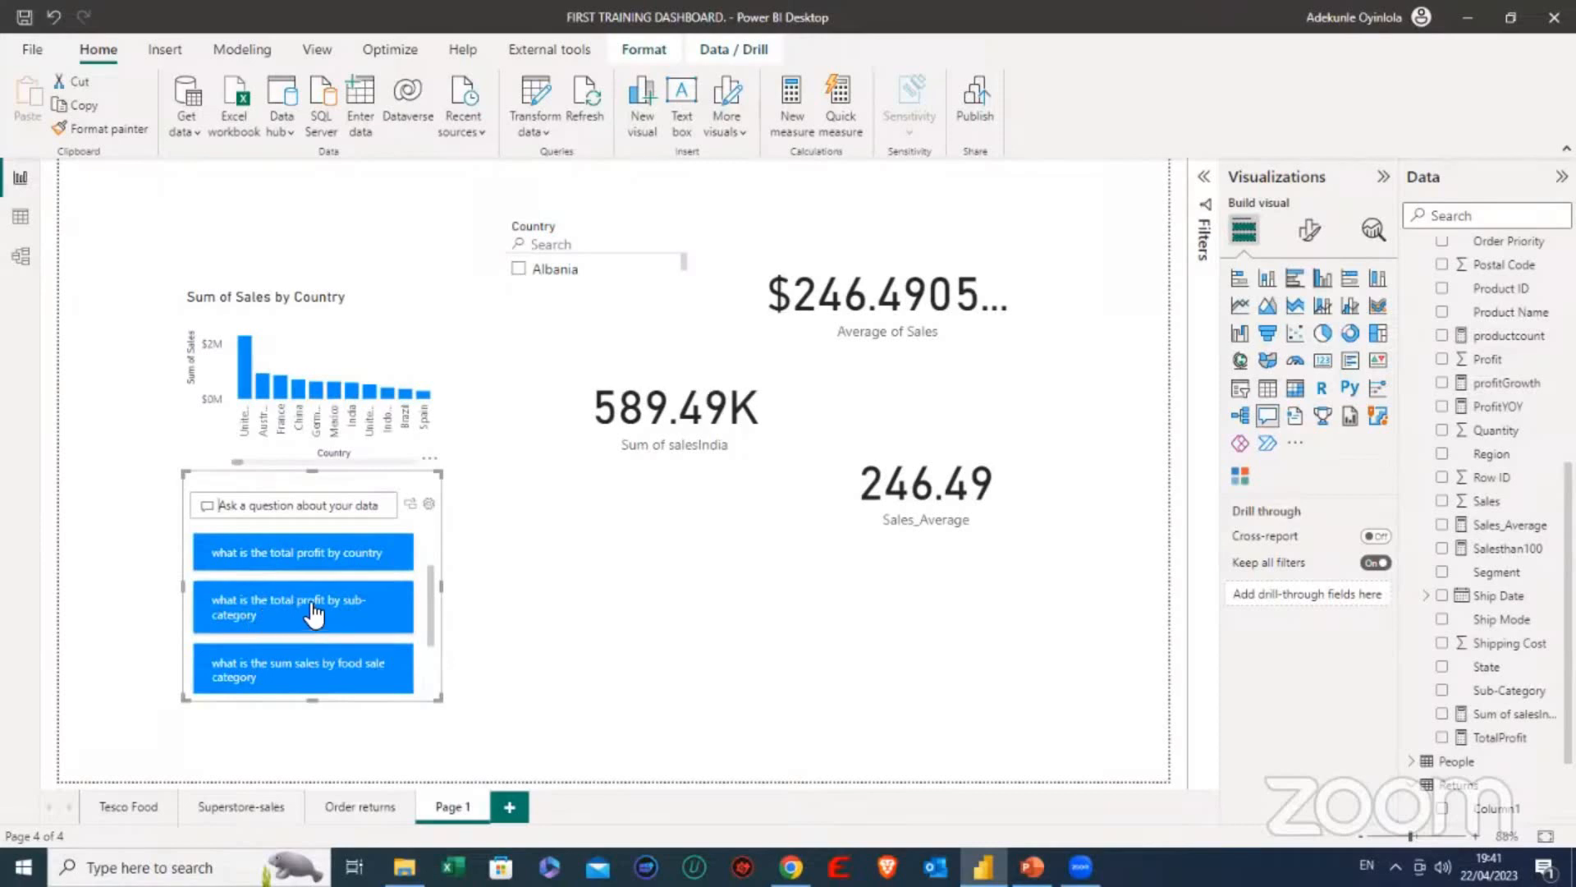
pyautogui.click(326, 612)
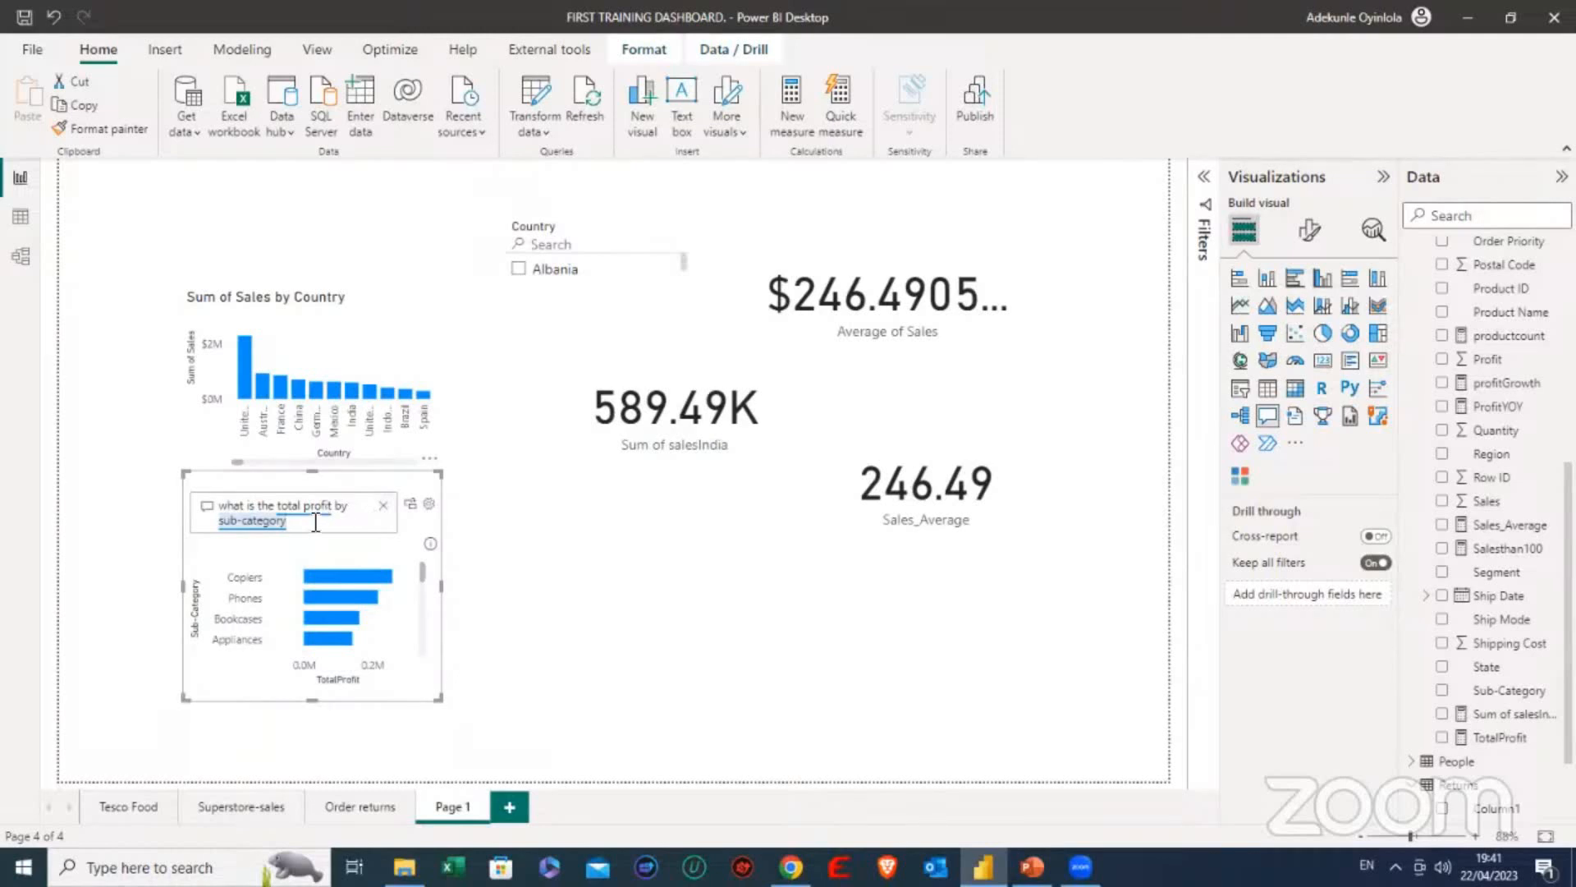
# - Change the Q&A question to the suggested "what is the total profit by category"
pyautogui.press('BackSpace')
pyautogui.press('BackSpace')
pyautogui.press('BackSpace')
pyautogui.press('BackSpace')
pyautogui.press('BackSpace')
pyautogui.press('BackSpace')
pyautogui.press('BackSpace')
pyautogui.press('BackSpace')
pyautogui.press('BackSpace')
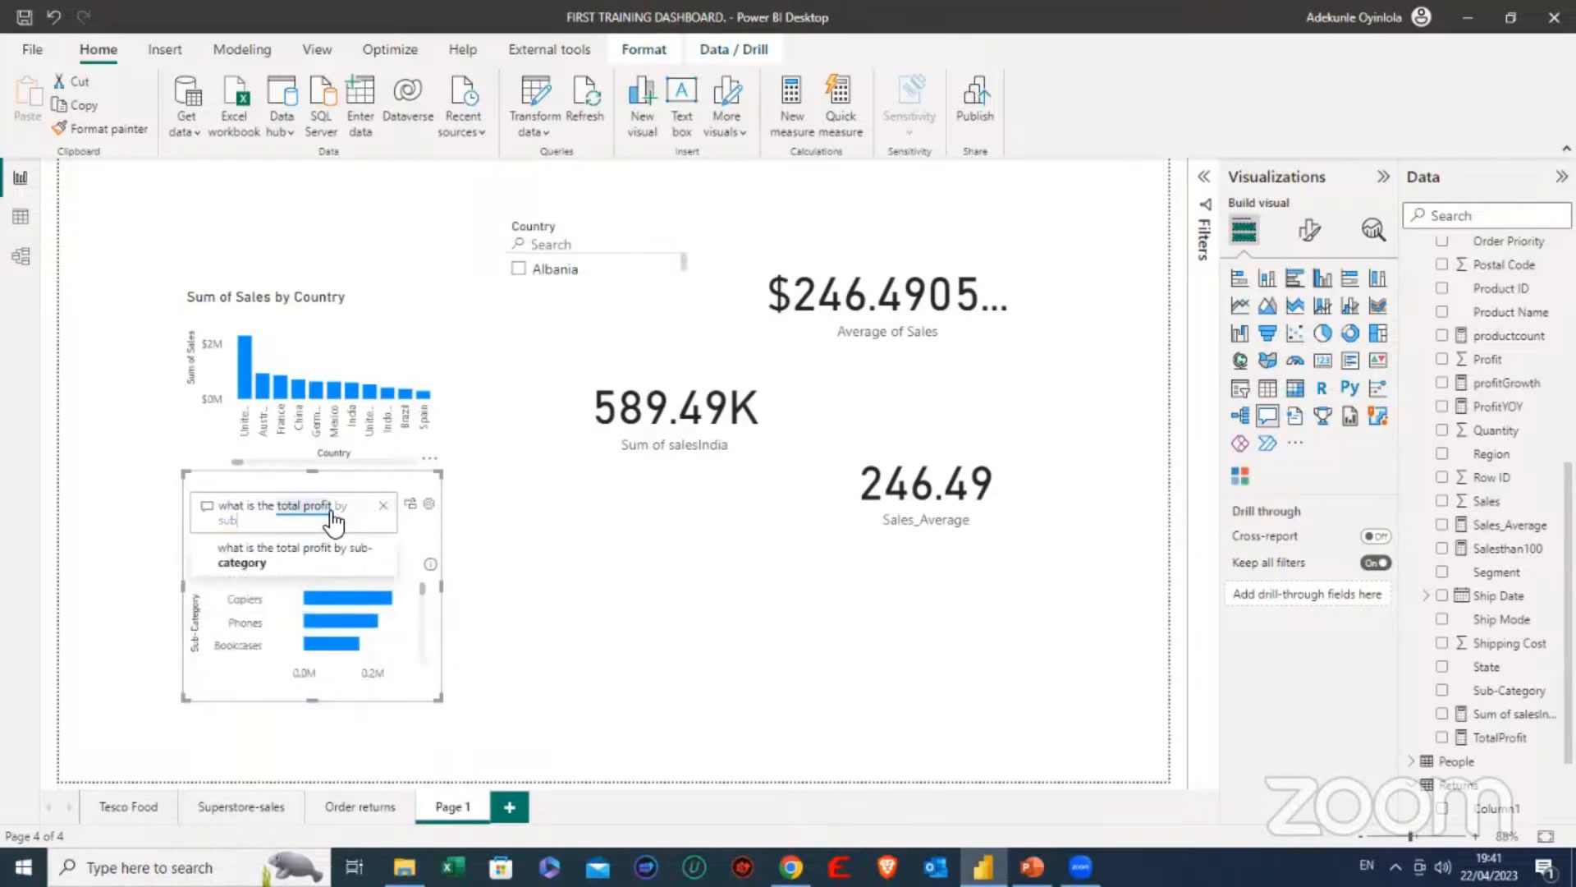
pyautogui.press('BackSpace')
pyautogui.press('BackSpace')
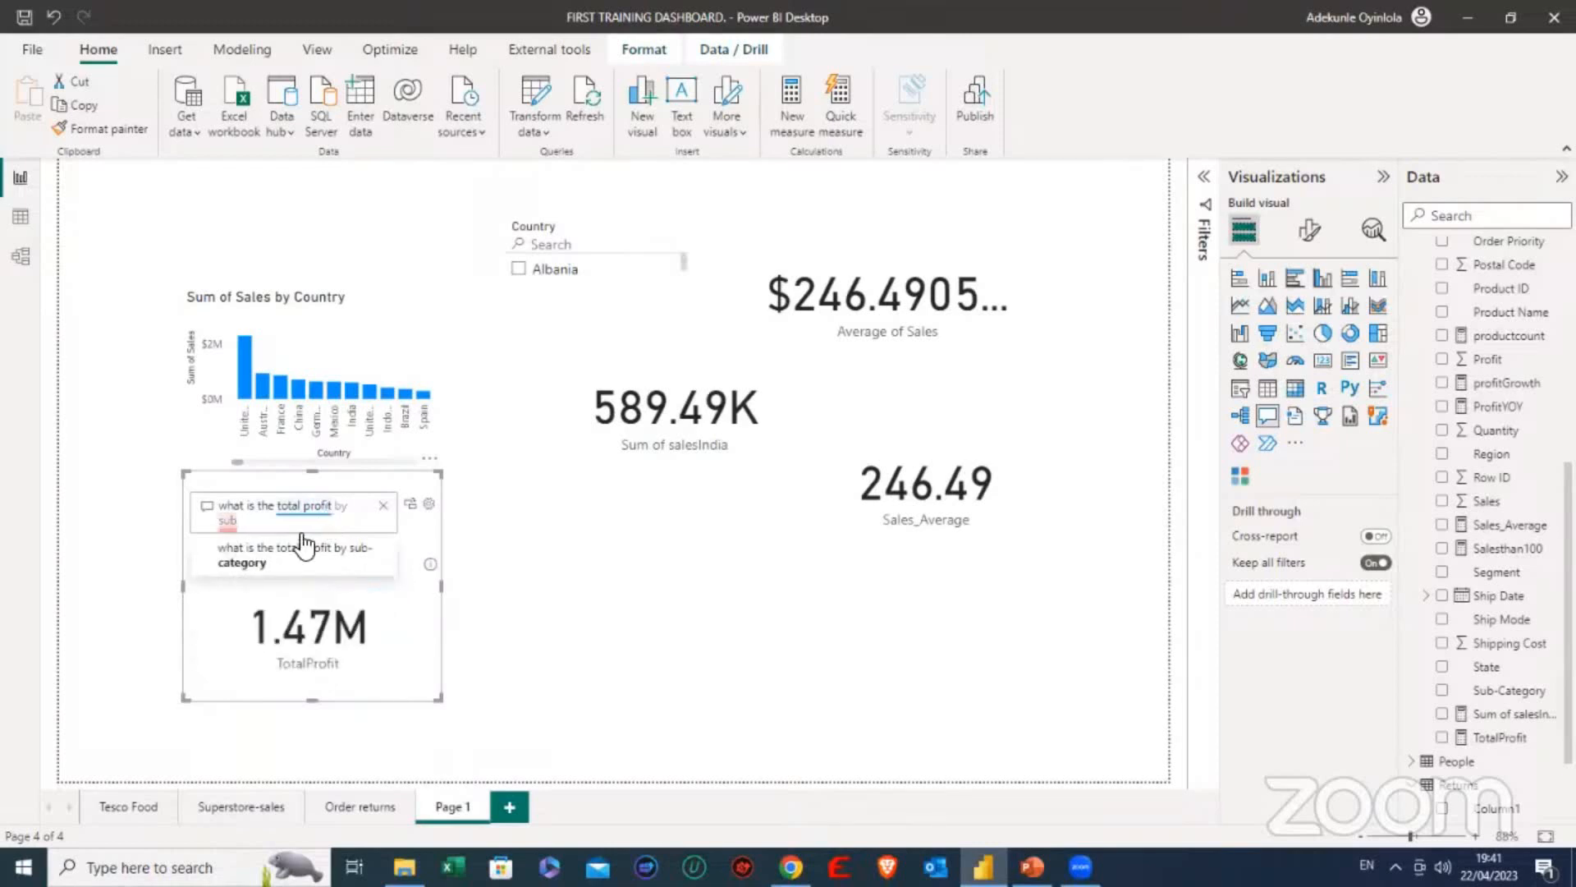
pyautogui.press('BackSpace')
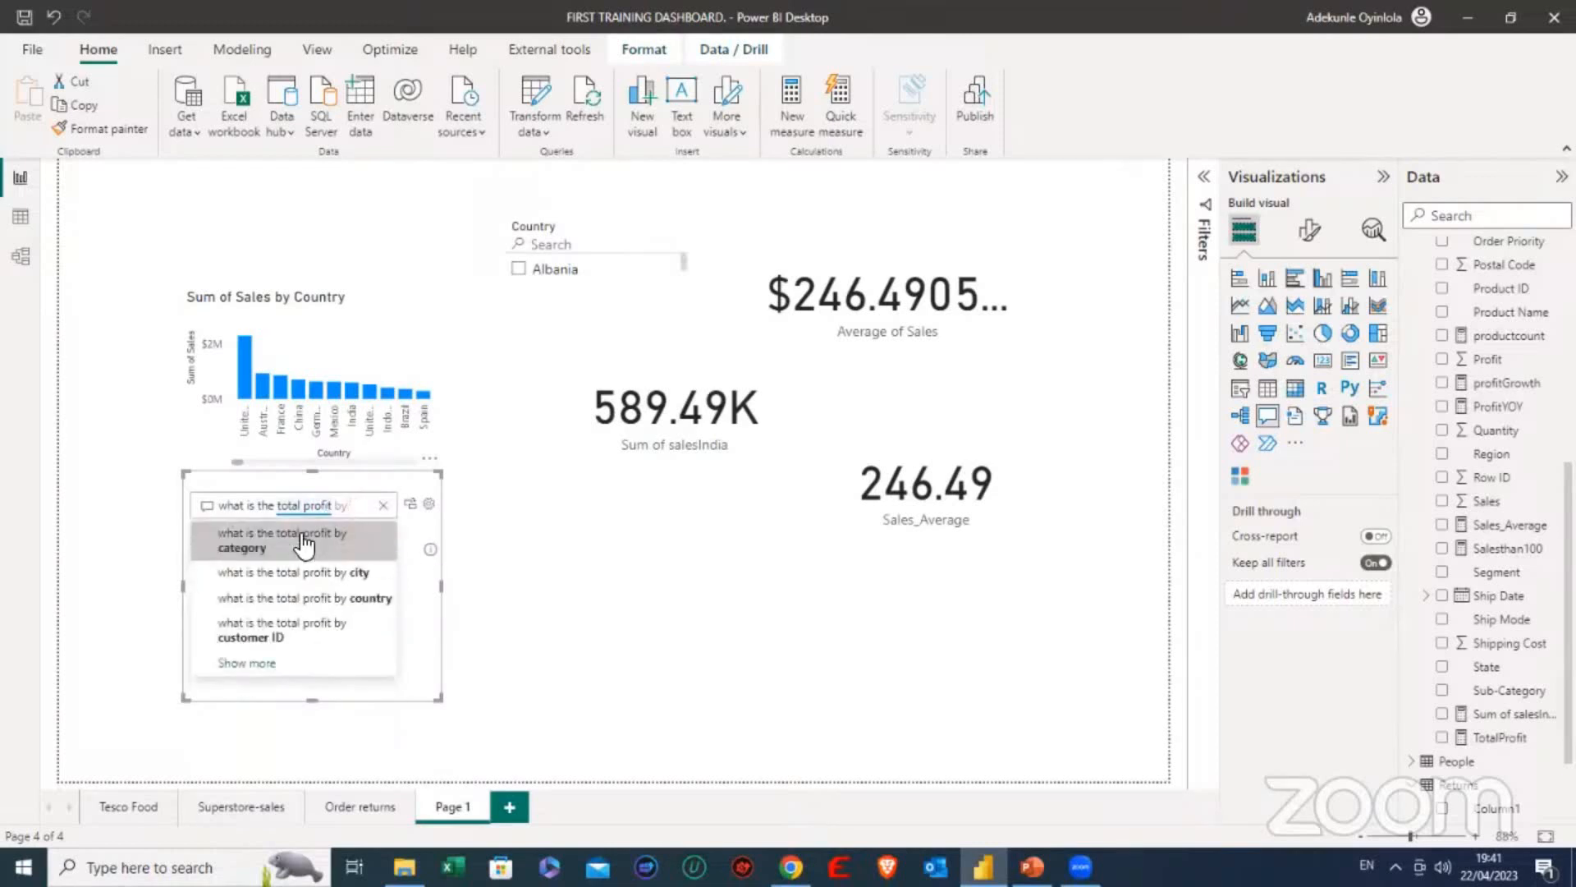
pyautogui.click(304, 542)
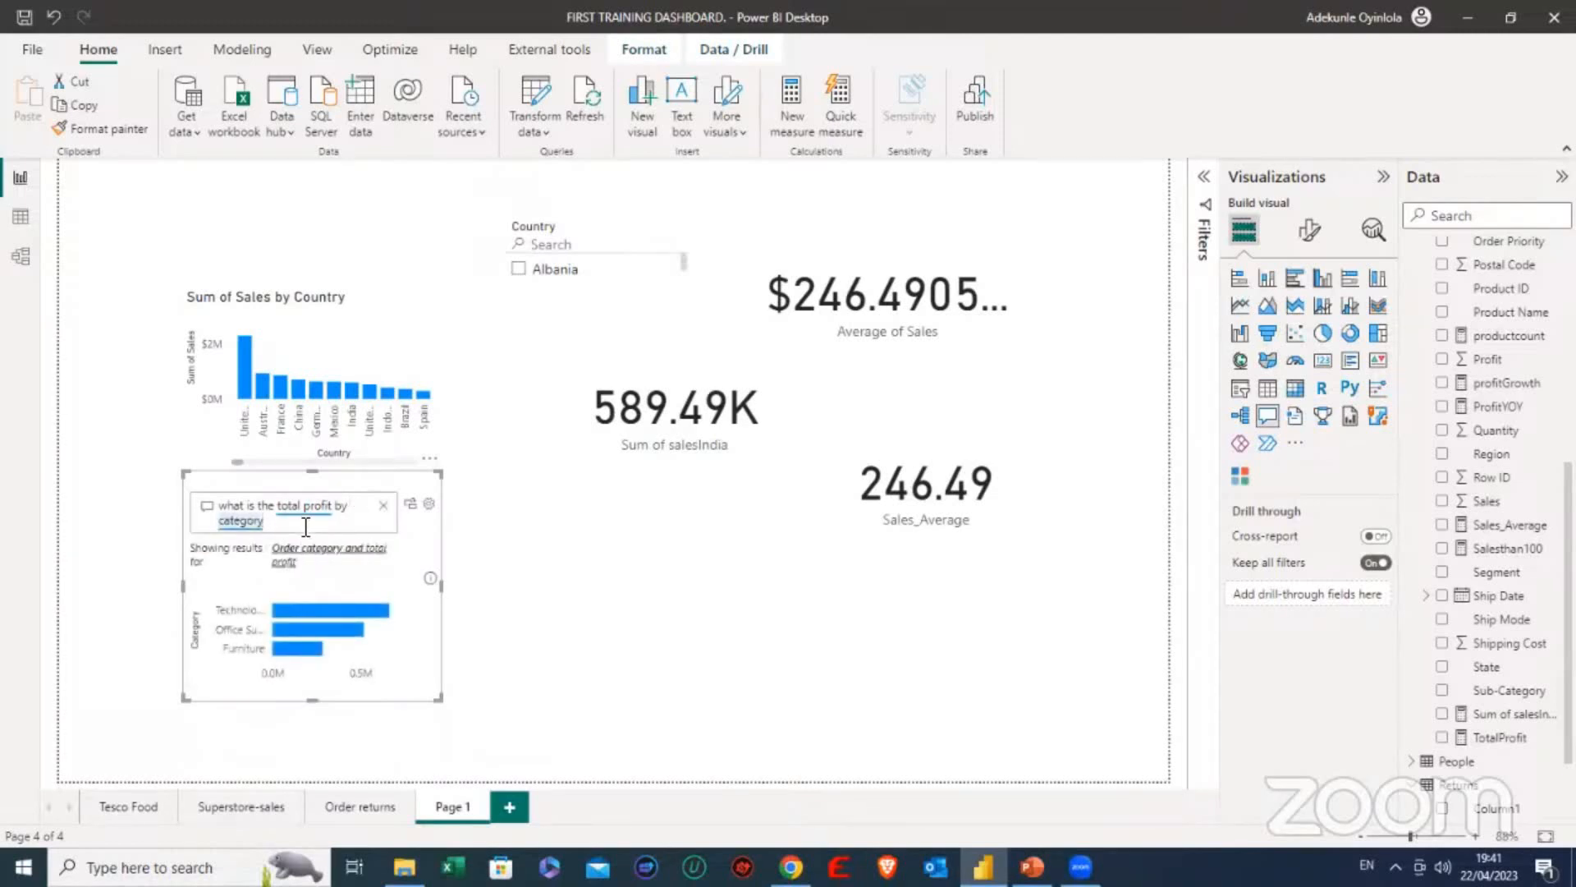
# - Extend the Q&A question to the suggested "what is the total profit by category in France" and inspect the resulting chart
pyautogui.write('in ')
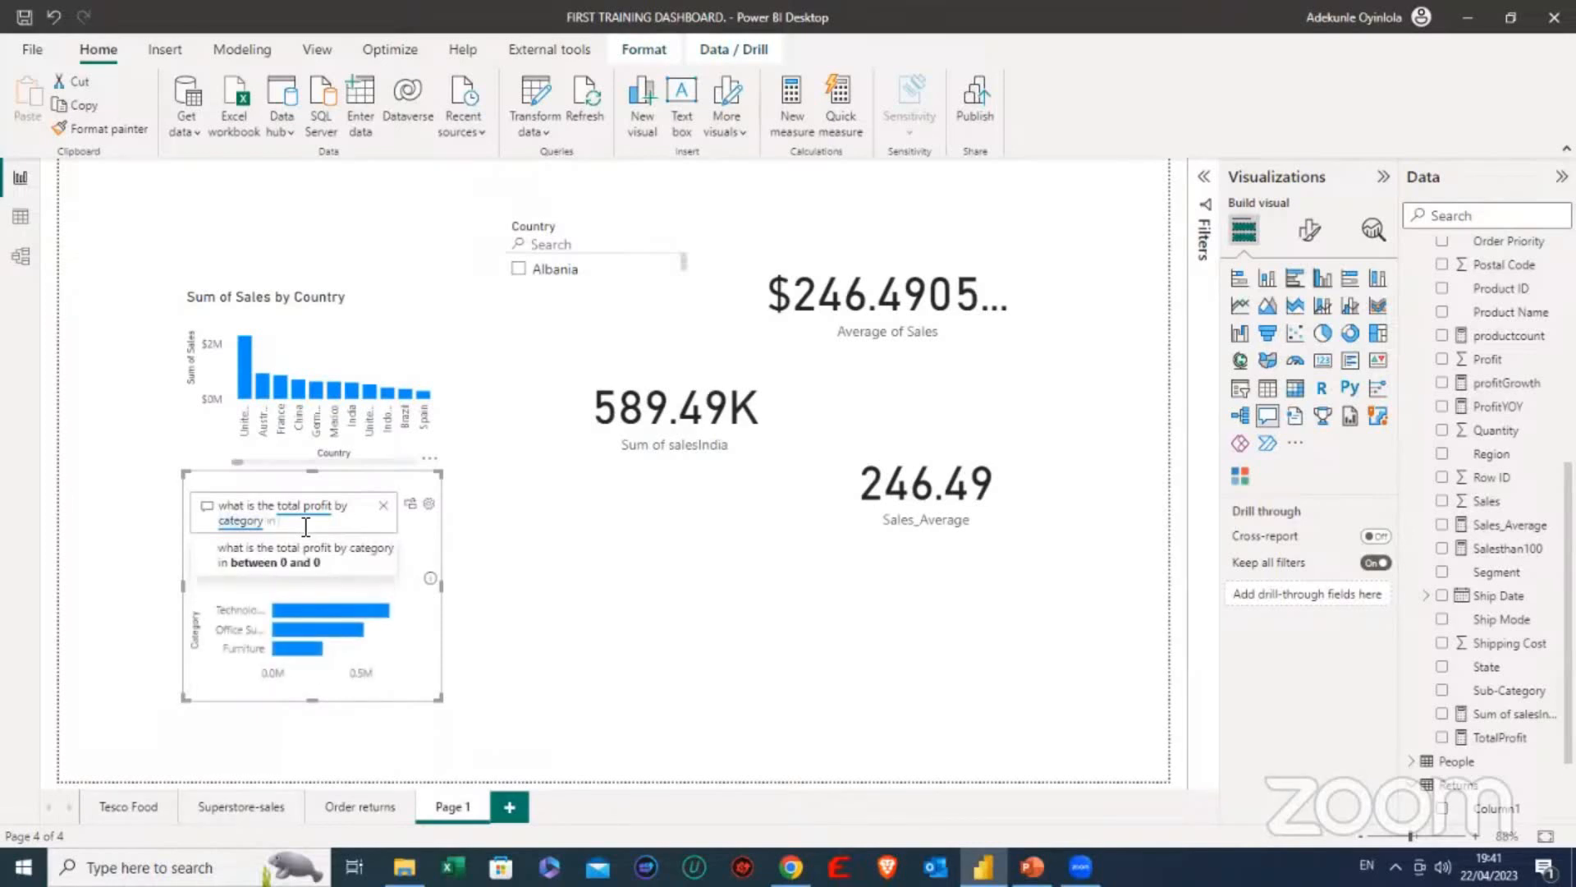
pyautogui.write('Fra')
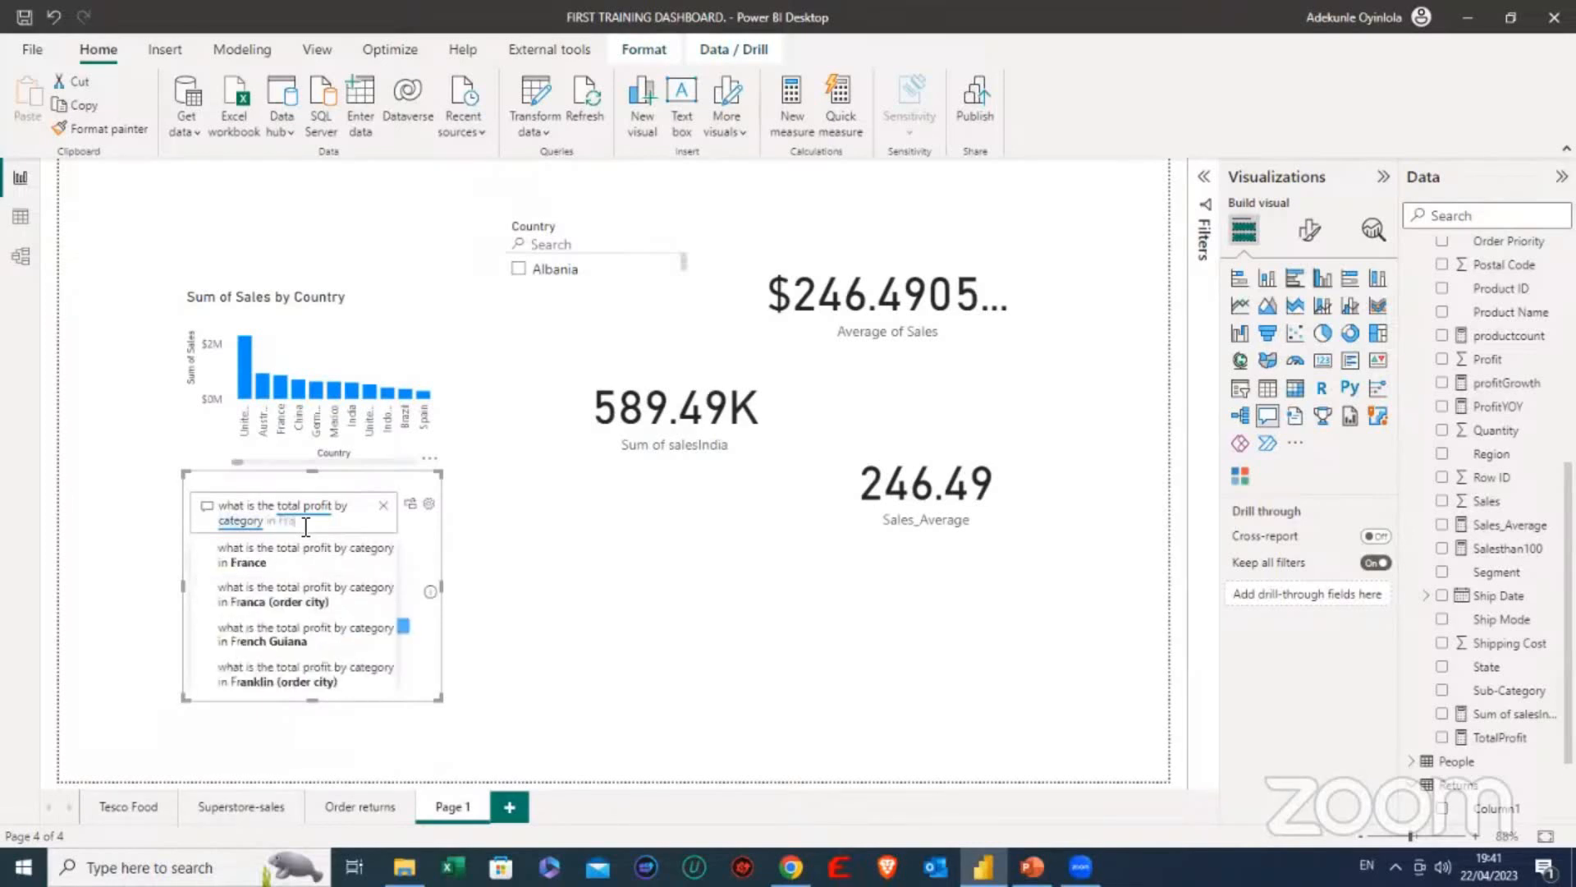
pyautogui.click(284, 562)
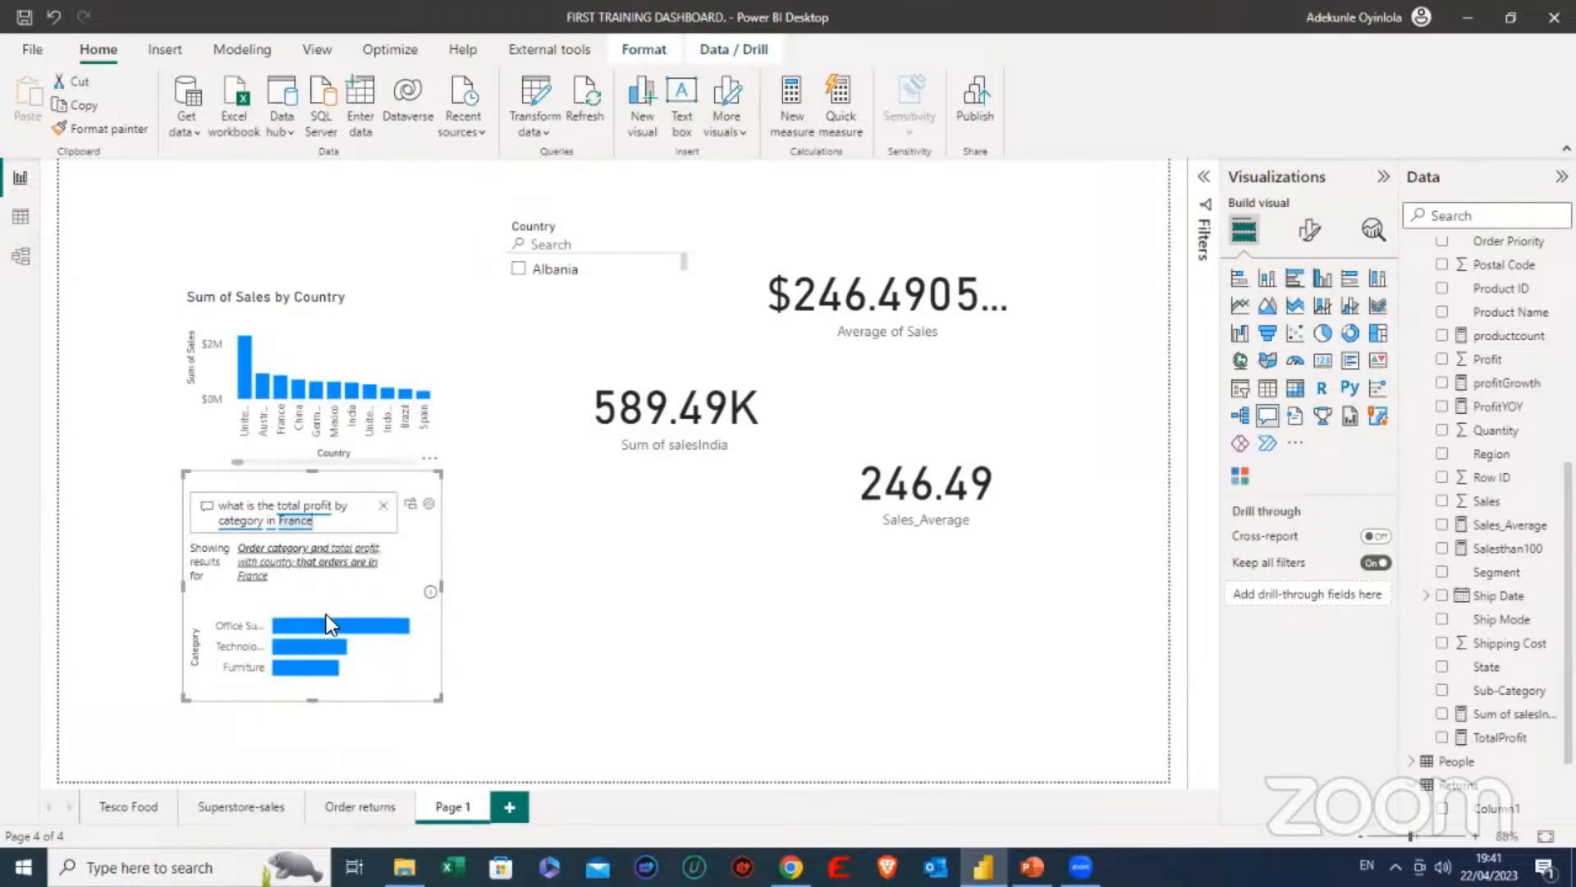
pyautogui.moveTo(317, 627)
# - Change the country in the Q&A question from France to the suggested India and inspect the category bars
pyautogui.press('BackSpace')
pyautogui.press('BackSpace')
pyautogui.press('BackSpace')
pyautogui.press('BackSpace')
pyautogui.press('BackSpace')
pyautogui.press('BackSpace')
pyautogui.write('In')
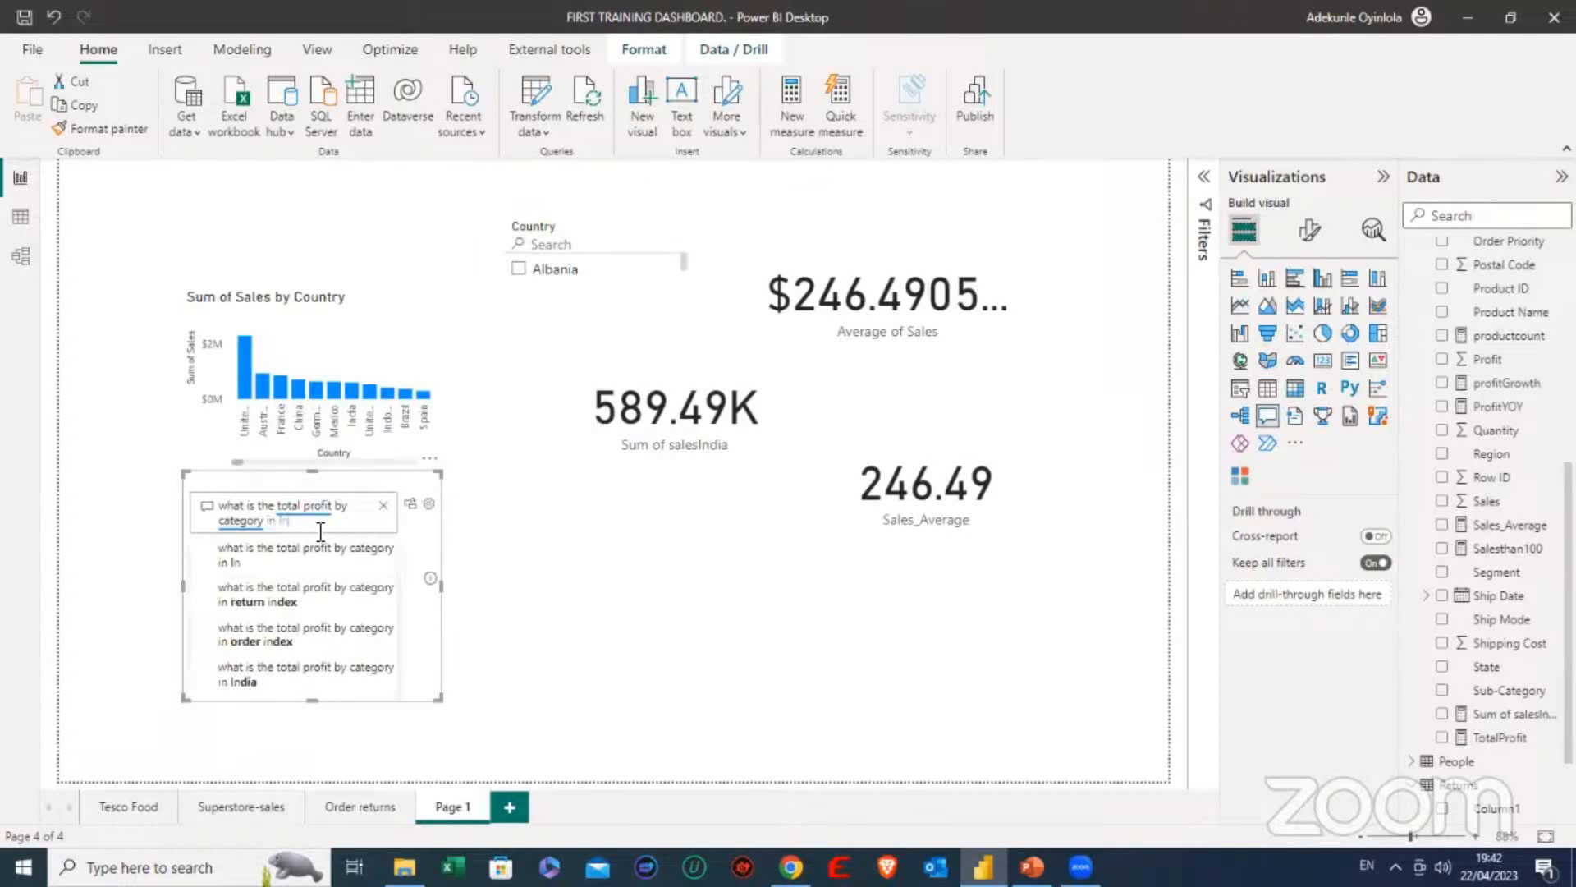
pyautogui.write('dia')
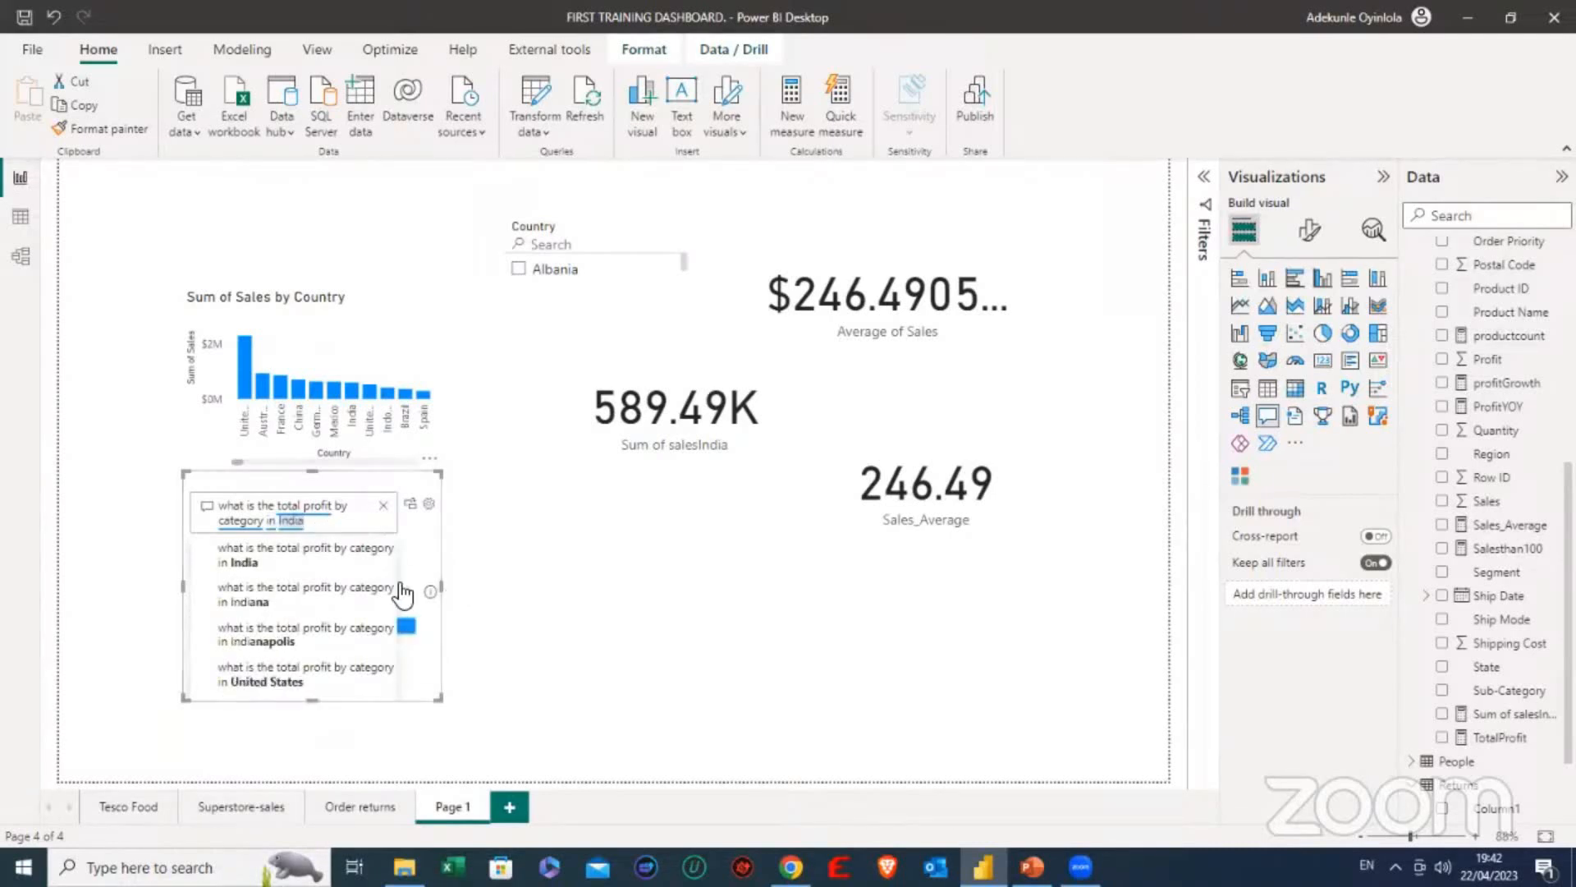
pyautogui.click(329, 563)
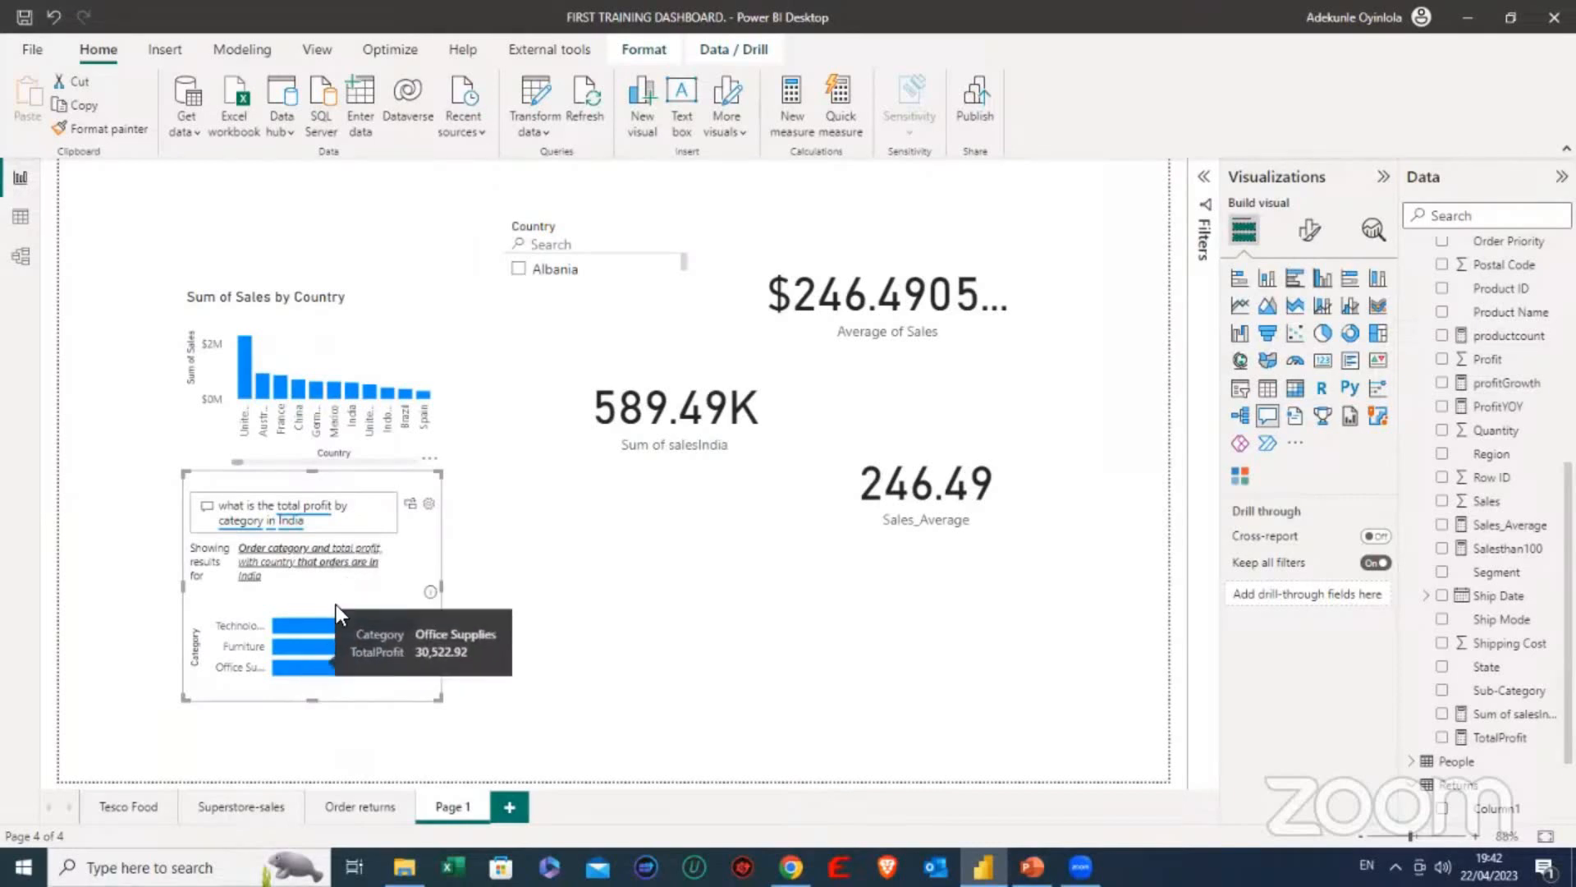
pyautogui.moveTo(295, 673)
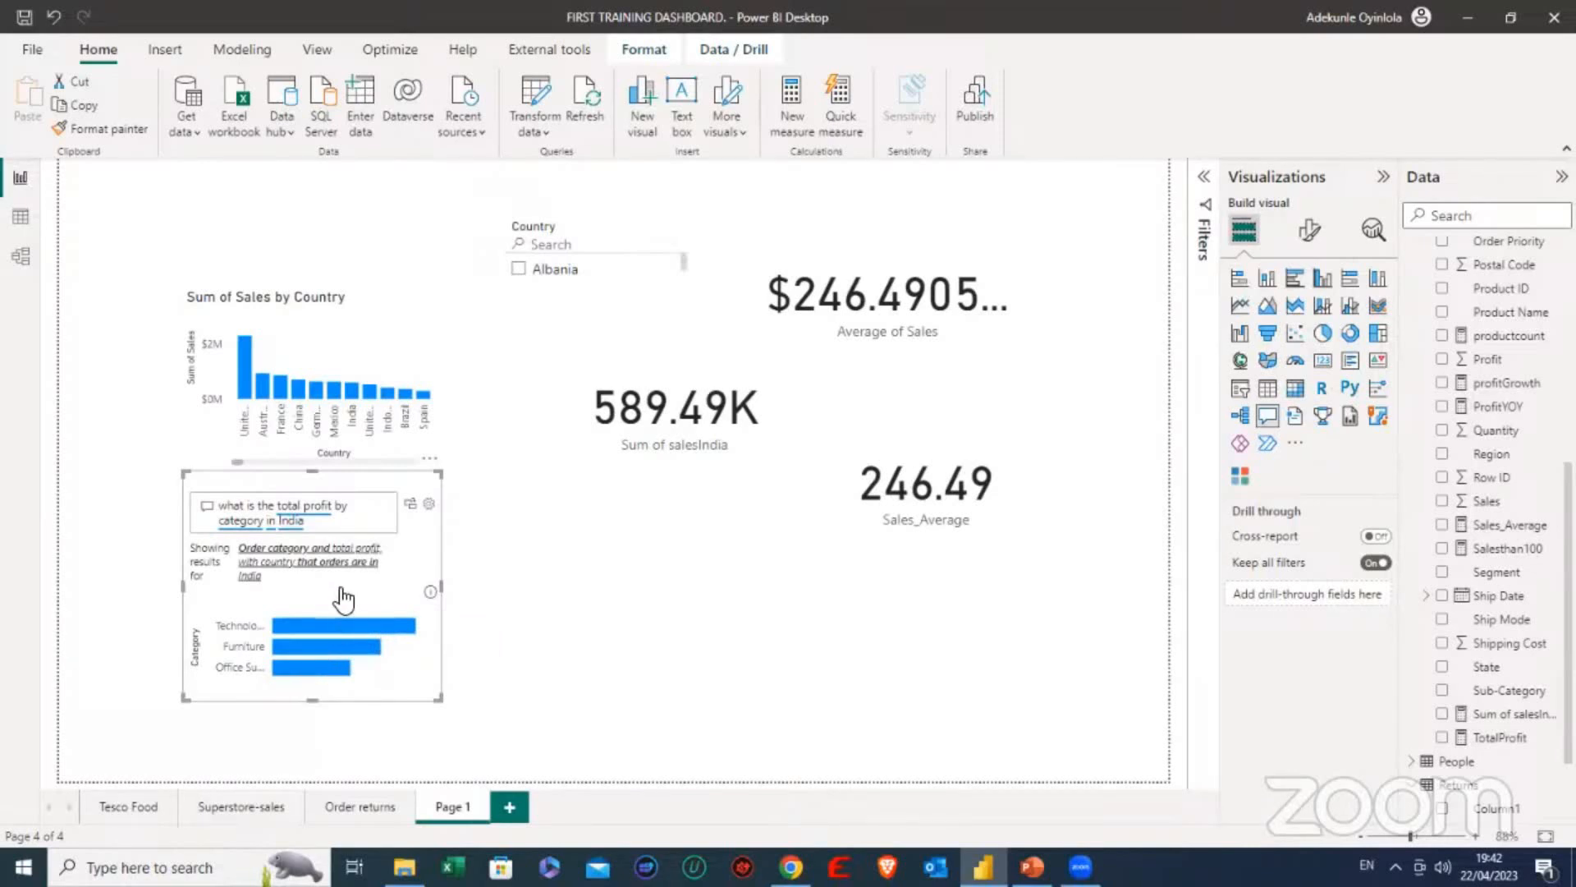
# - Remove India from the end of the Q&A question
pyautogui.click(318, 526)
pyautogui.press('BackSpace')
pyautogui.press('BackSpace')
pyautogui.press('BackSpace')
pyautogui.press('BackSpace')
pyautogui.press('BackSpace')
pyautogui.write('Amer')
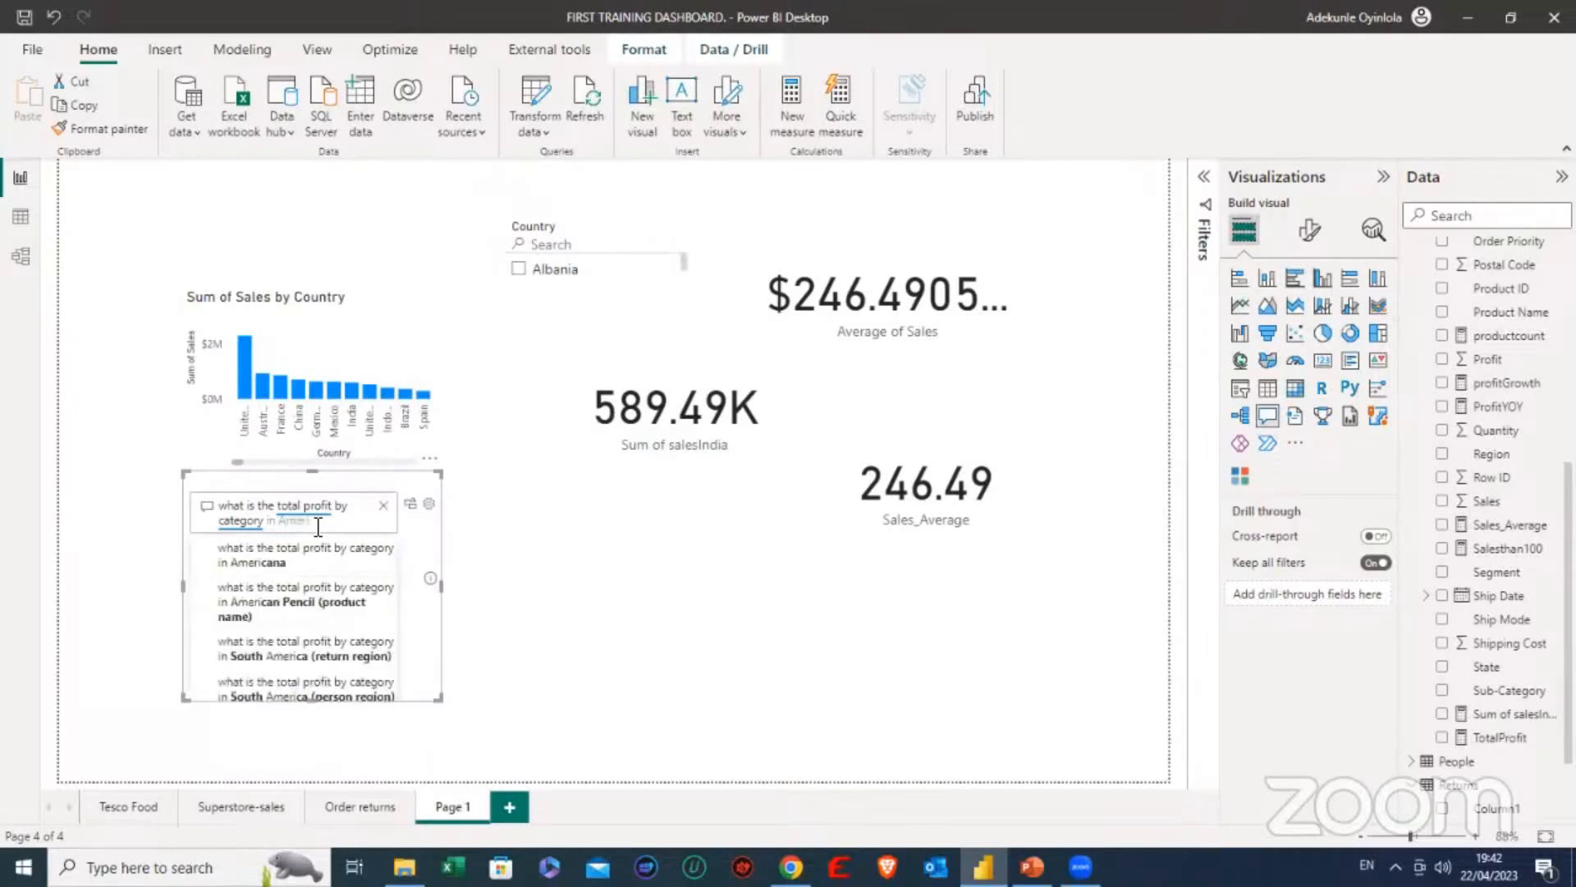
pyautogui.write('i')
pyautogui.write('ca')
pyautogui.press('BackSpace')
pyautogui.press('BackSpace')
pyautogui.press('BackSpace')
pyautogui.press('BackSpace')
pyautogui.press('BackSpace')
pyautogui.press('BackSpace')
pyautogui.press('BackSpace')
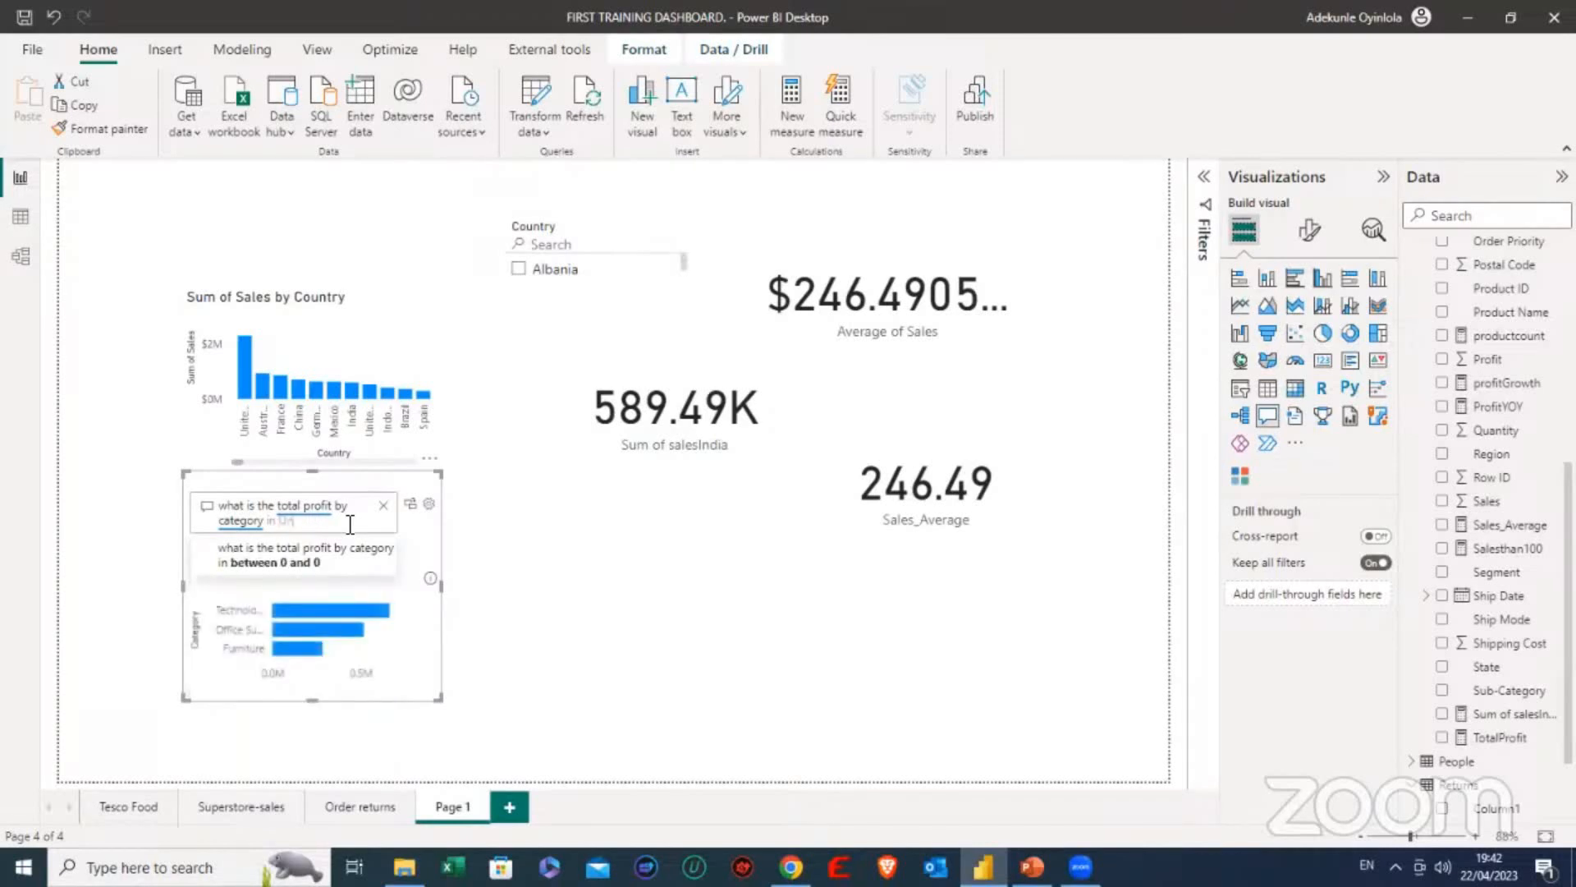
# - Complete the Q&A question as the suggested "what is the total profit by category in United States"
pyautogui.write('United')
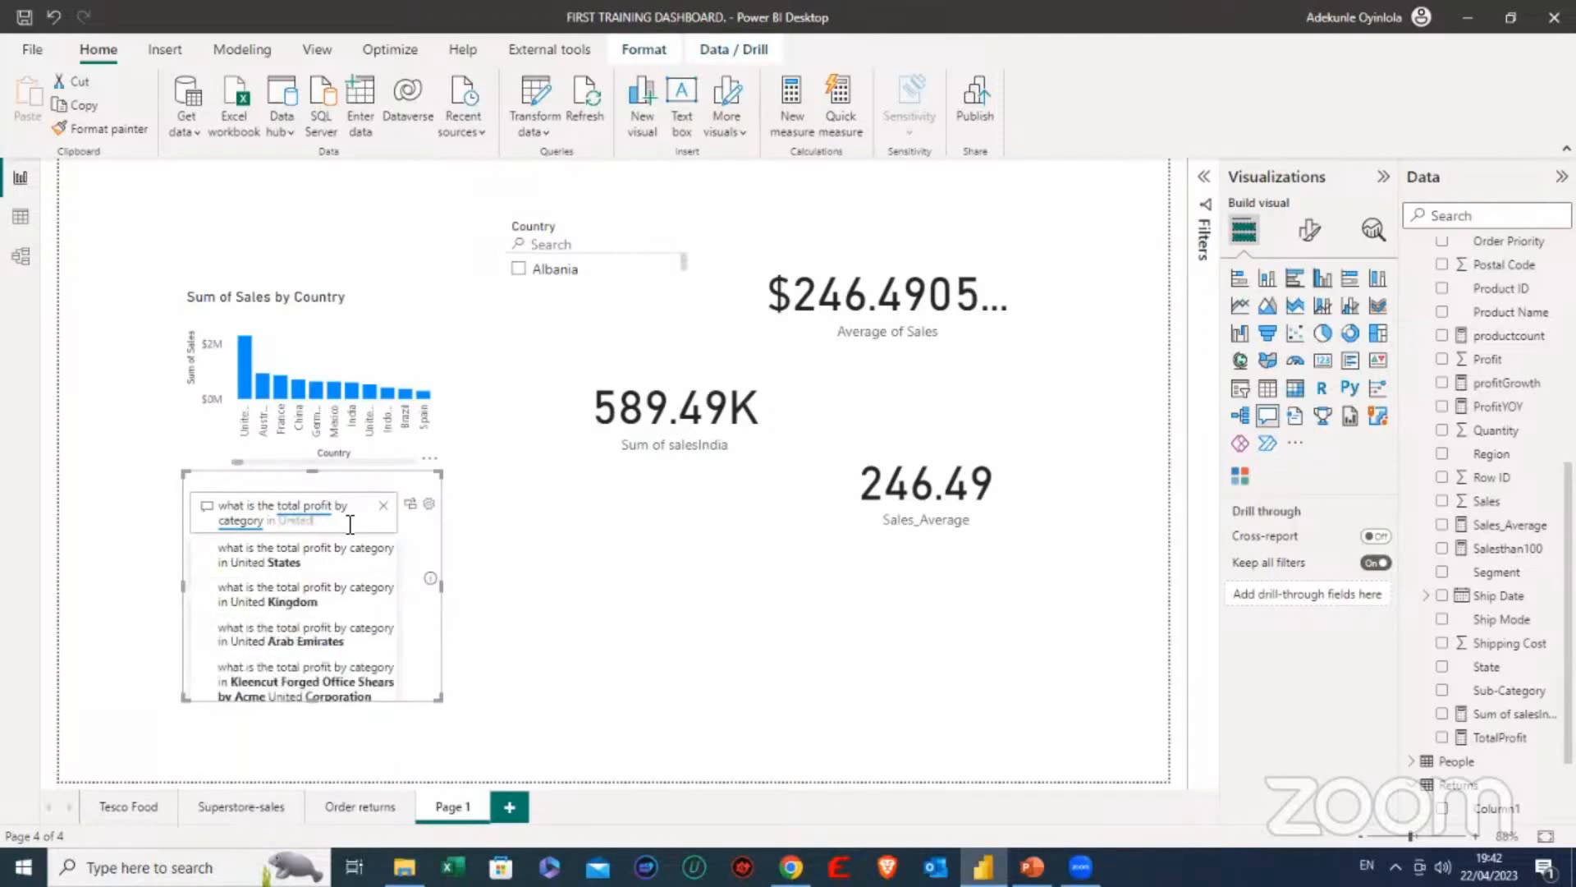
pyautogui.click(265, 565)
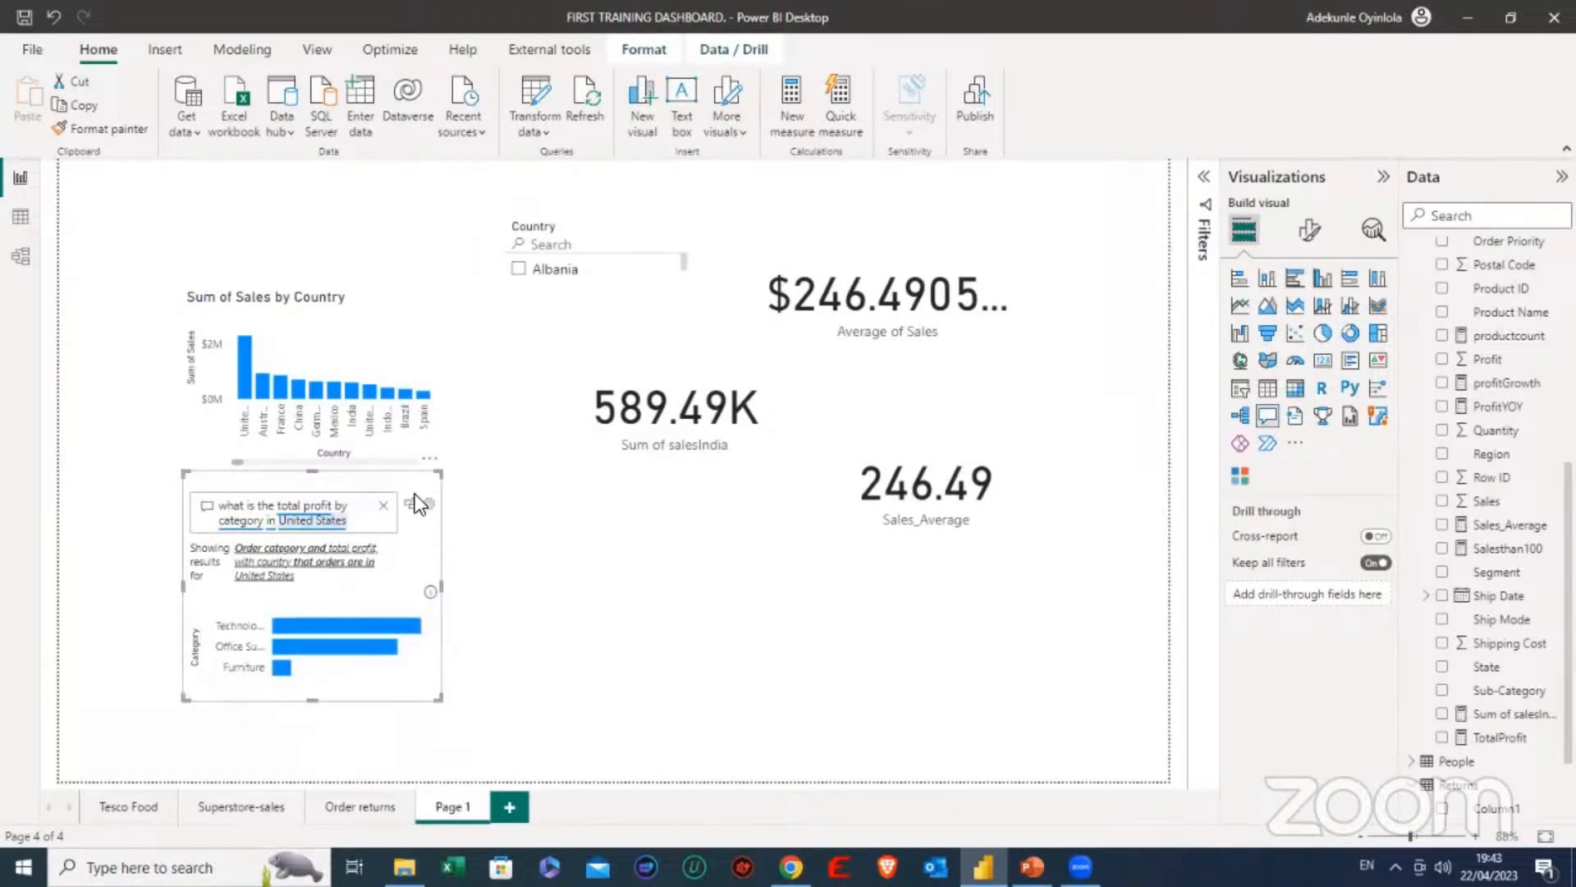
# - Remove the Q&A visual from Page 1
pyautogui.click(430, 461)
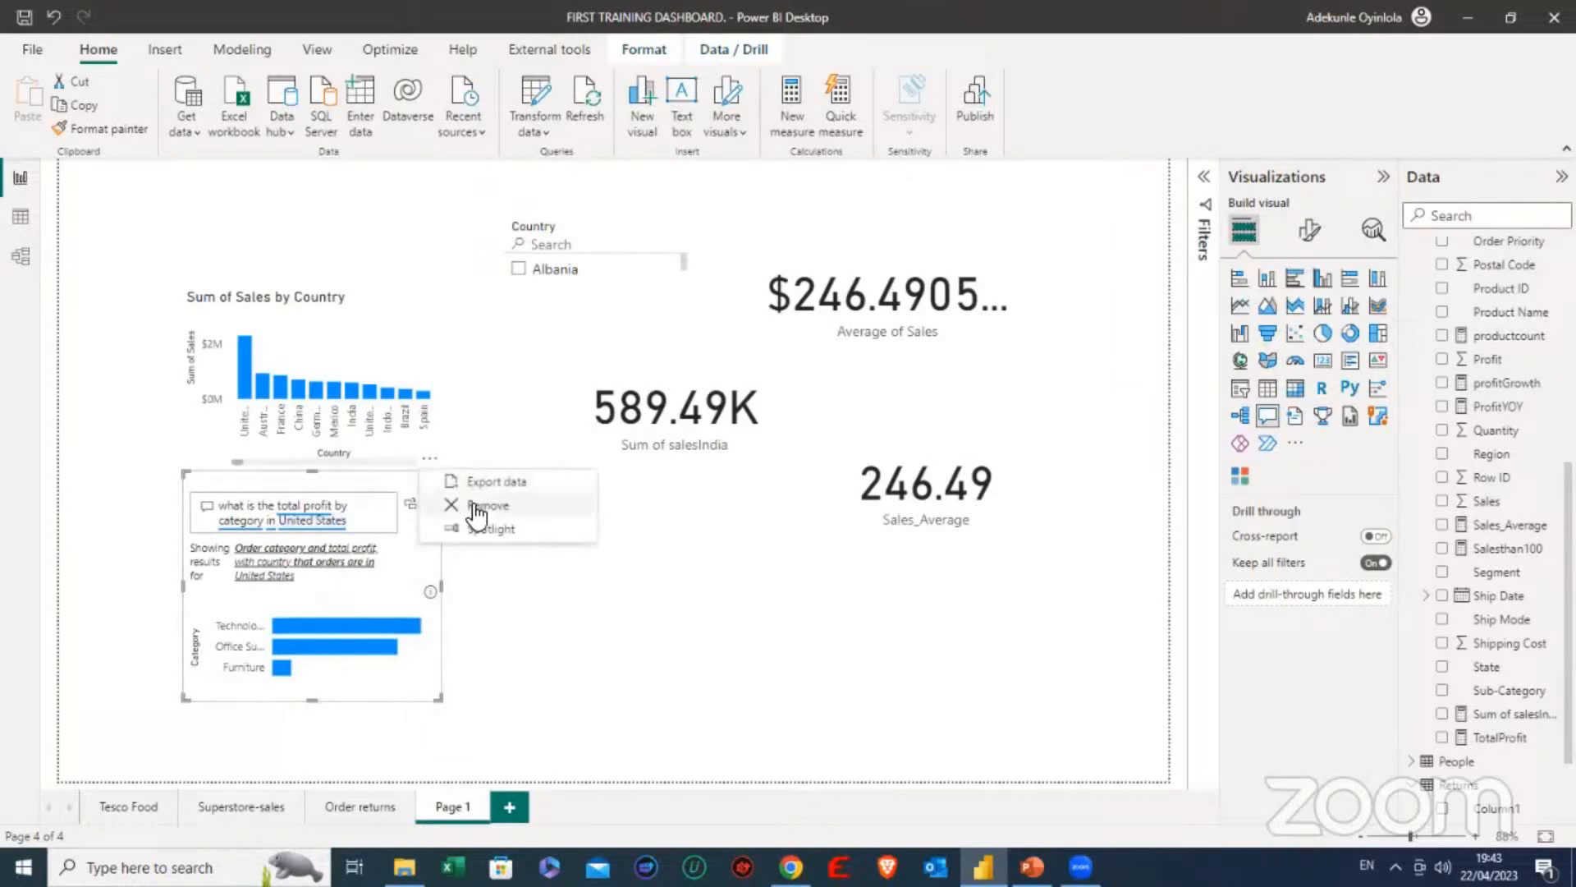
pyautogui.click(482, 506)
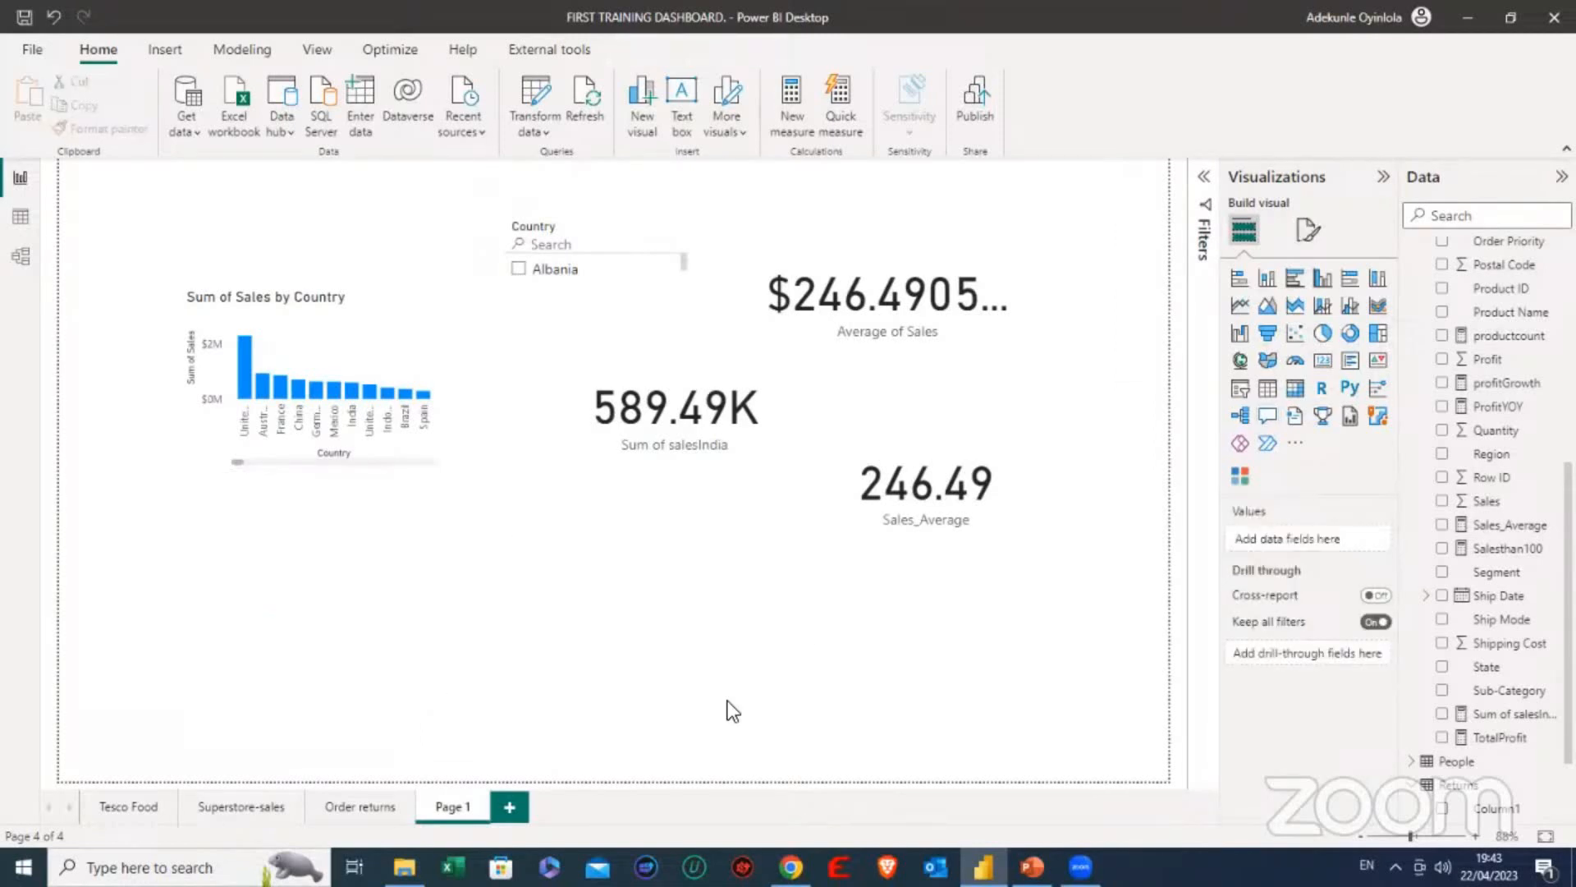
# - Switch to PowerPoint to check the "BOOKMARK/PAGE NAVIGATION" item in the class contents, and return to Power BI
pyautogui.click(1032, 867)
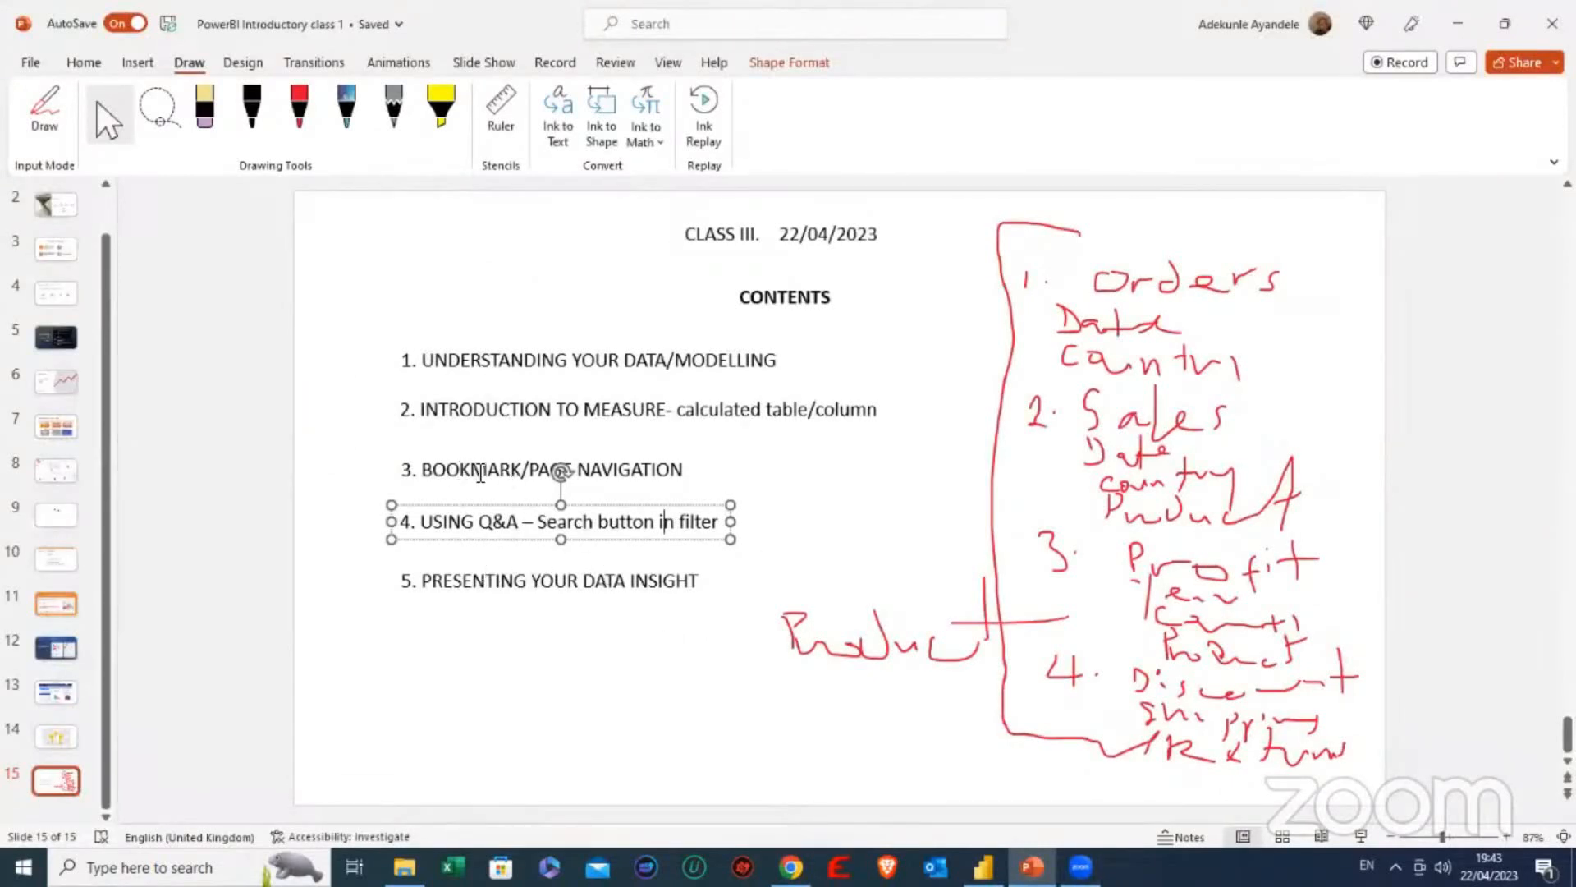
pyautogui.click(481, 473)
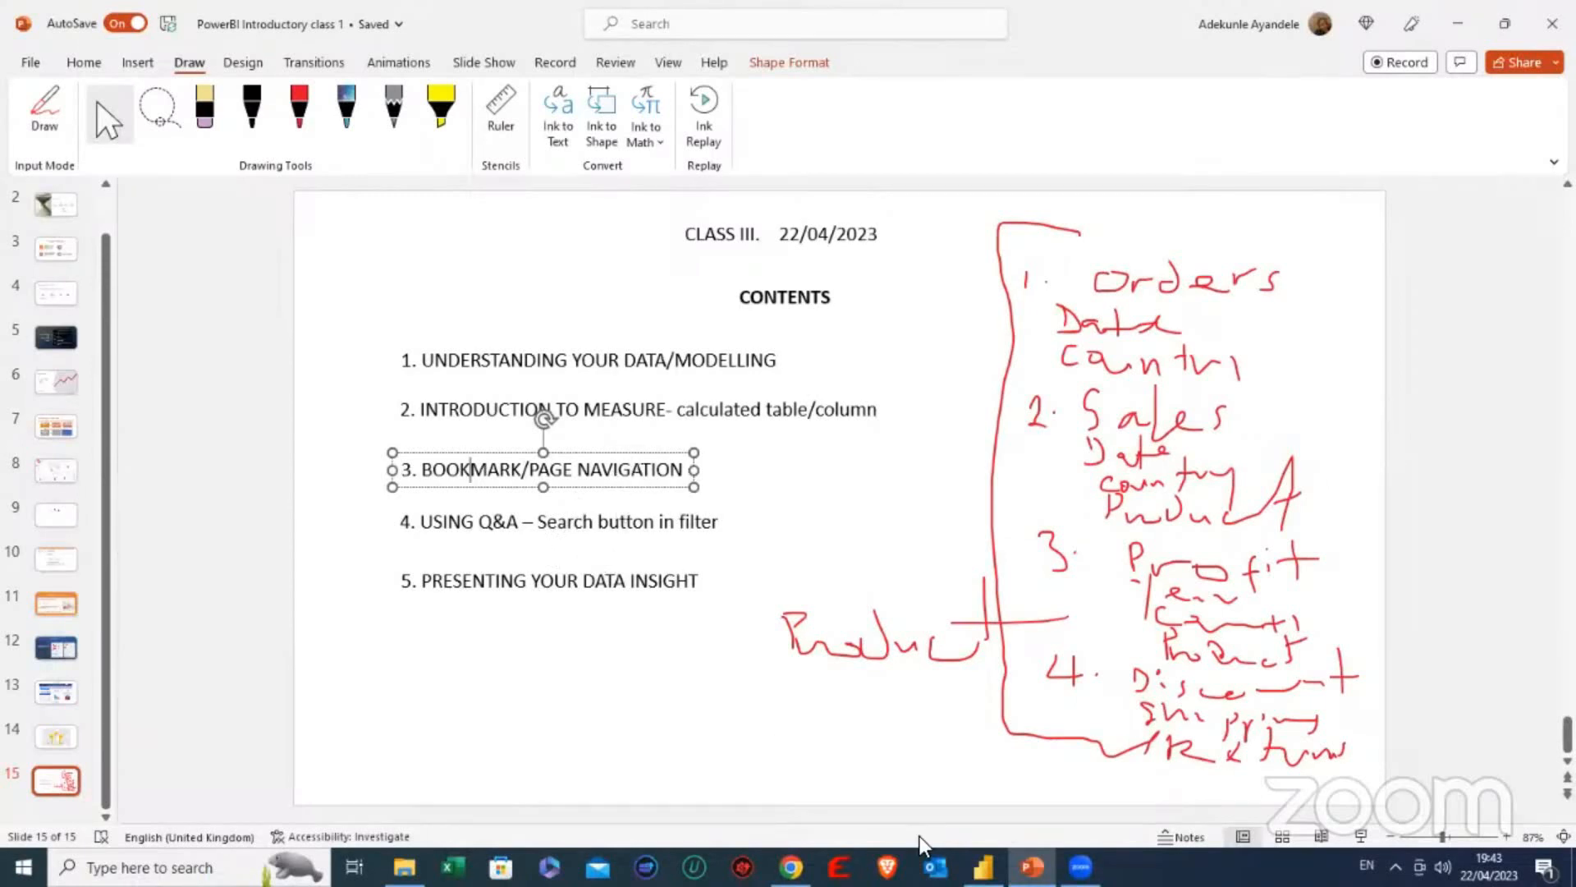
pyautogui.click(983, 867)
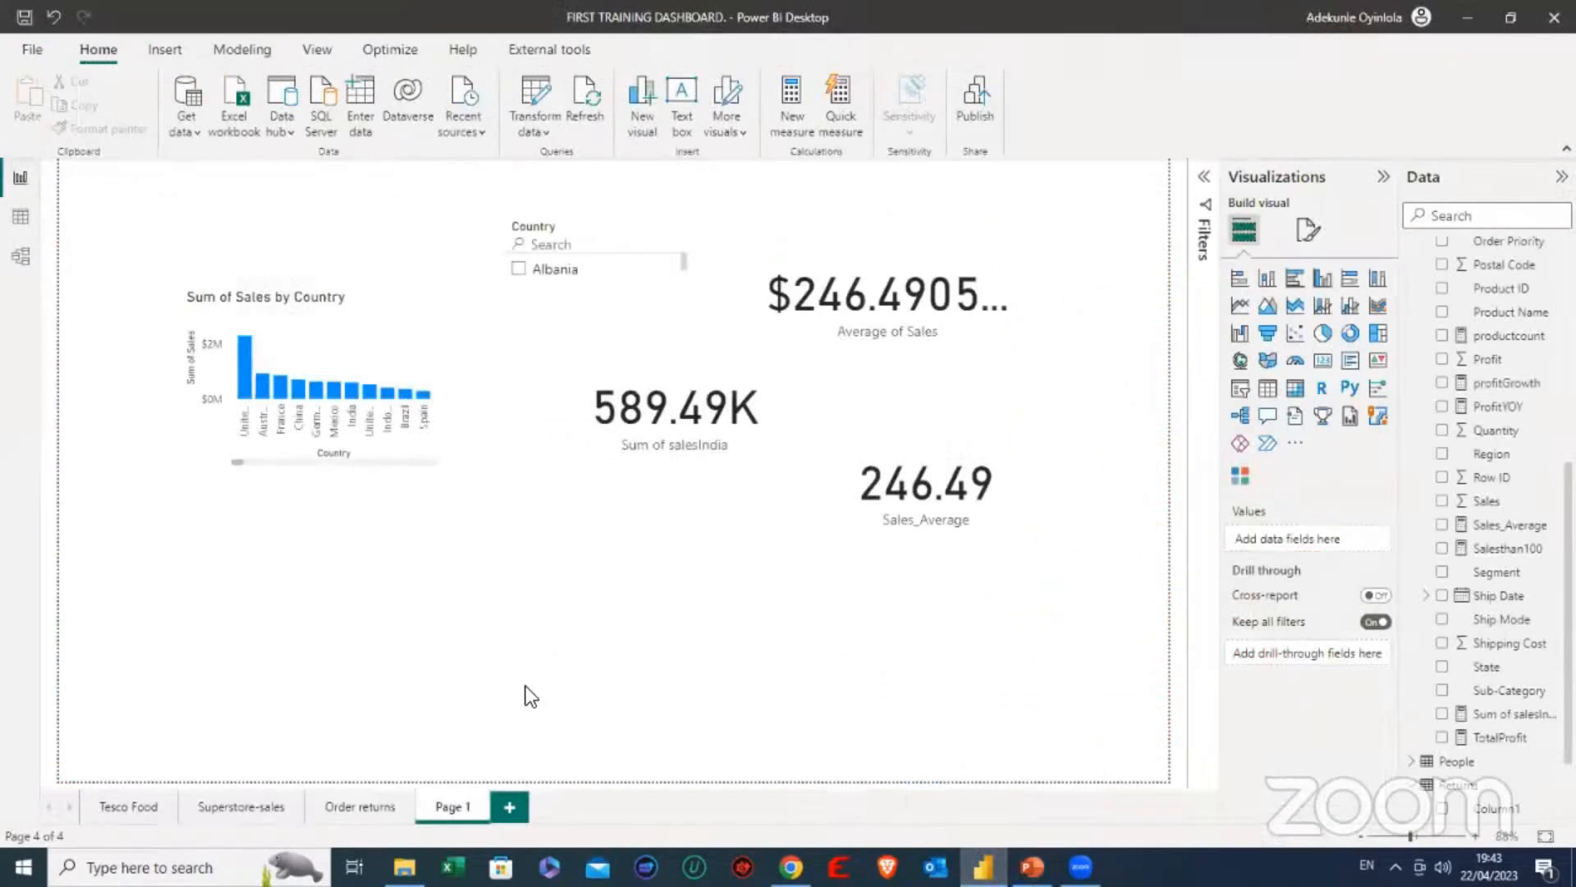
# - Open the Tesco Food page and view its Top 4 sales and Bottom 5 sales charts through the bookmark buttons
pyautogui.click(135, 798)
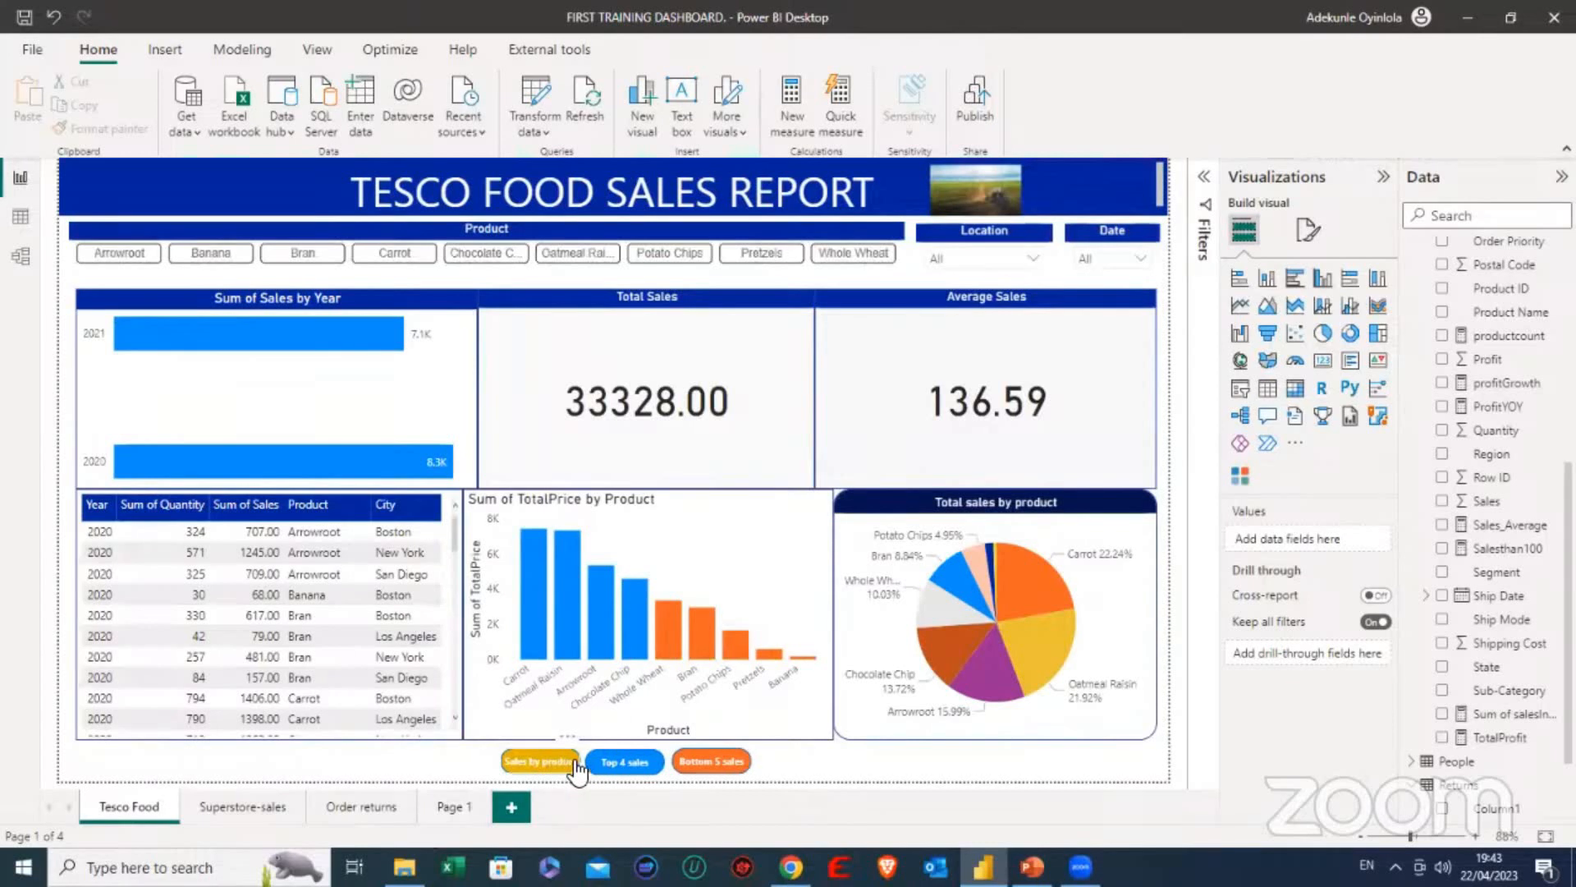
pyautogui.keyDown('ctrl'); pyautogui.click(627, 765); pyautogui.keyUp('ctrl')
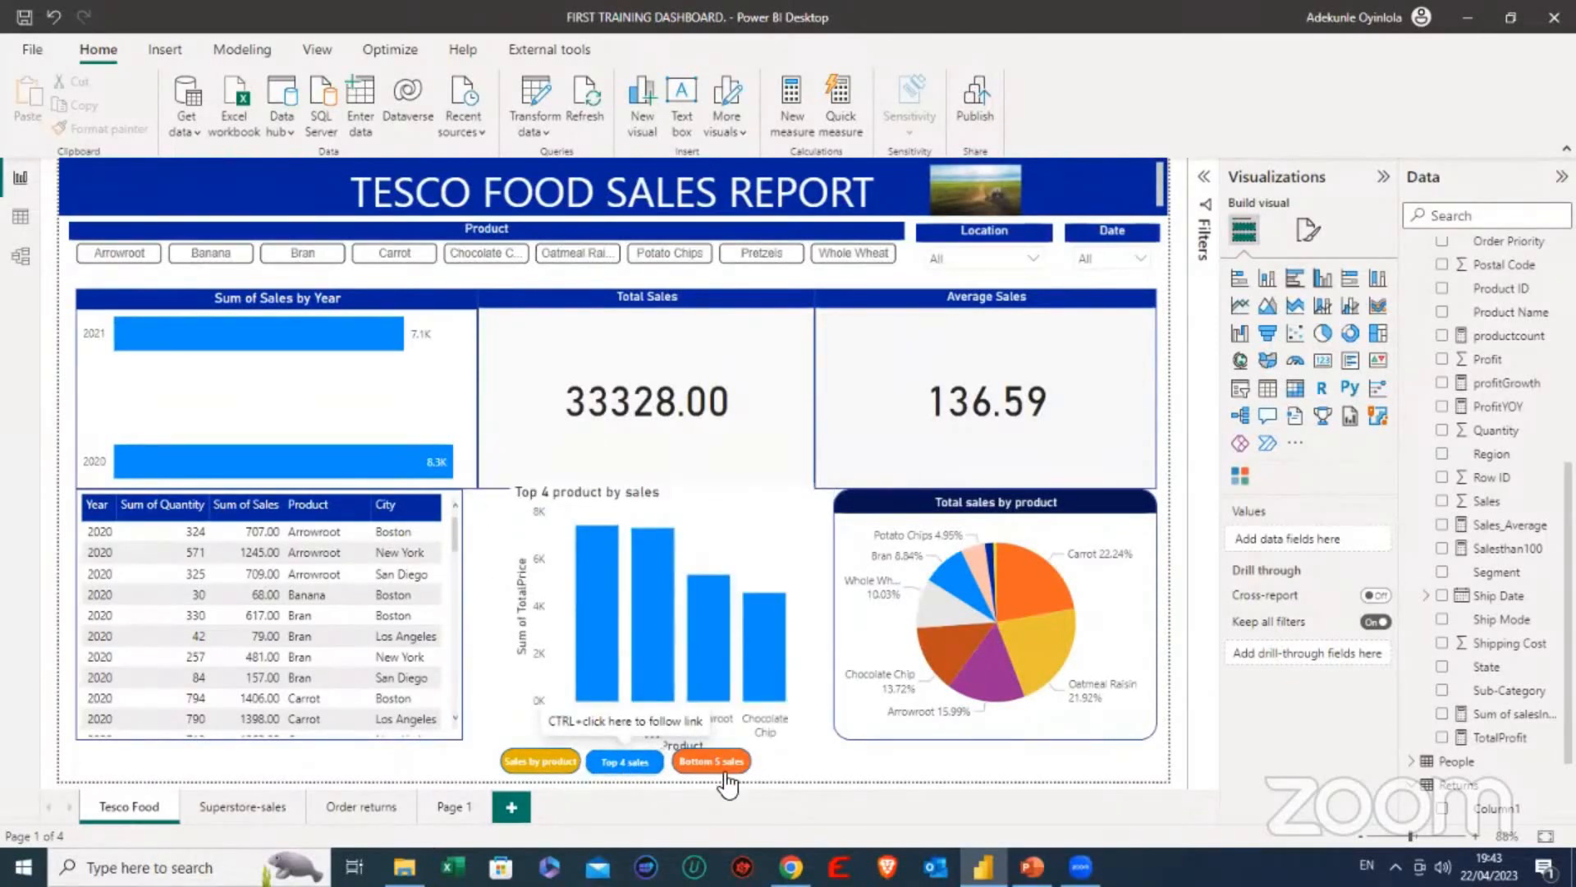
pyautogui.keyDown('ctrl'); pyautogui.click(716, 768); pyautogui.keyUp('ctrl')
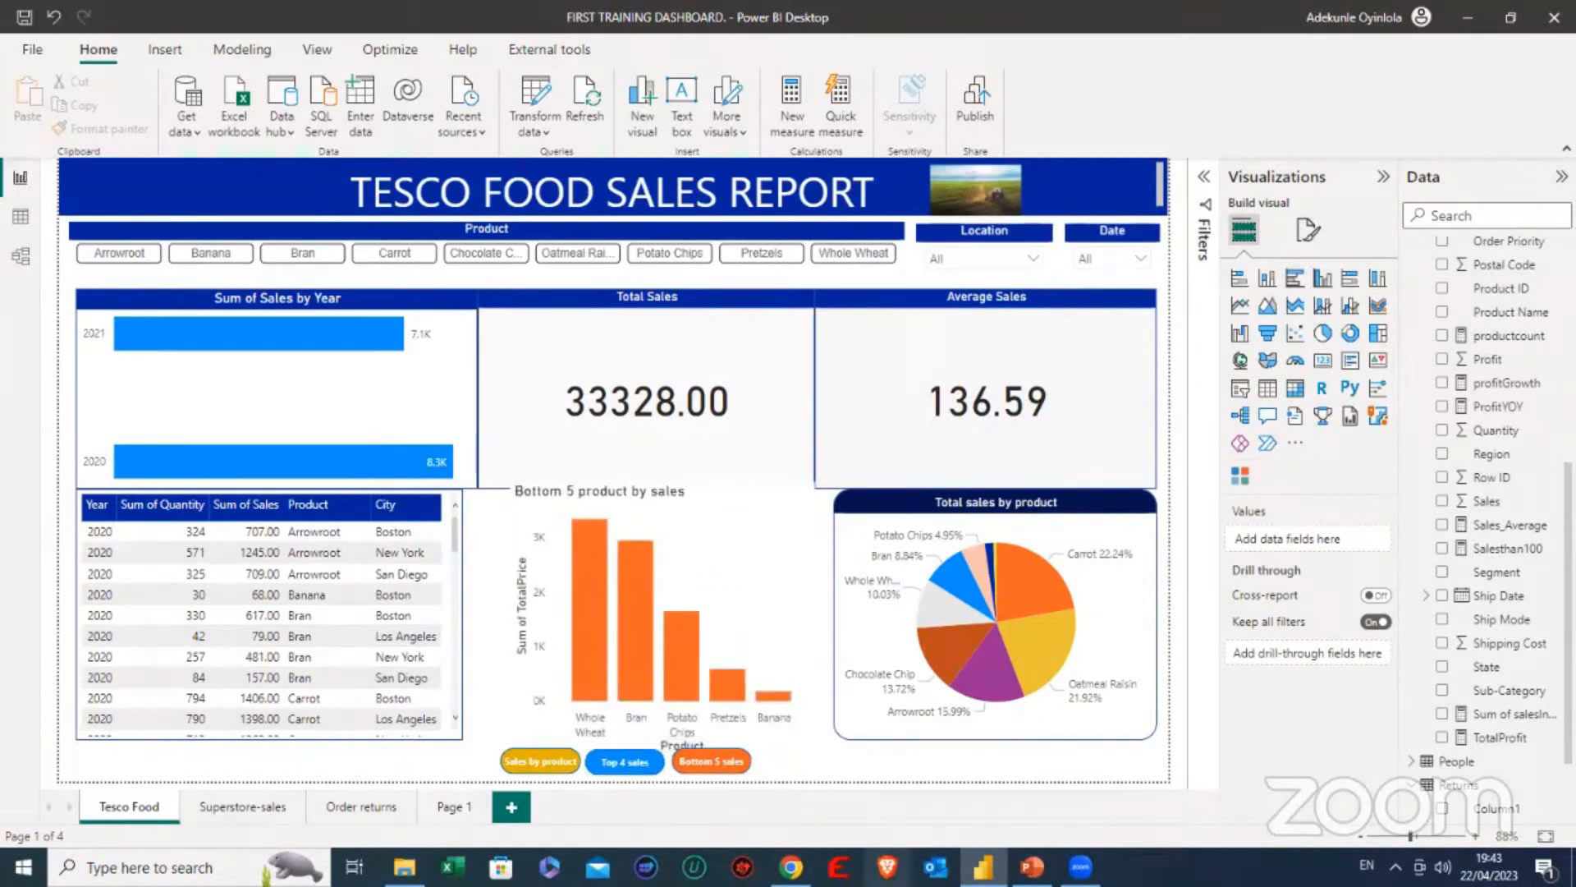
# - Review the other report pages: Page 1, Order returns and Superstore-sales
pyautogui.click(450, 806)
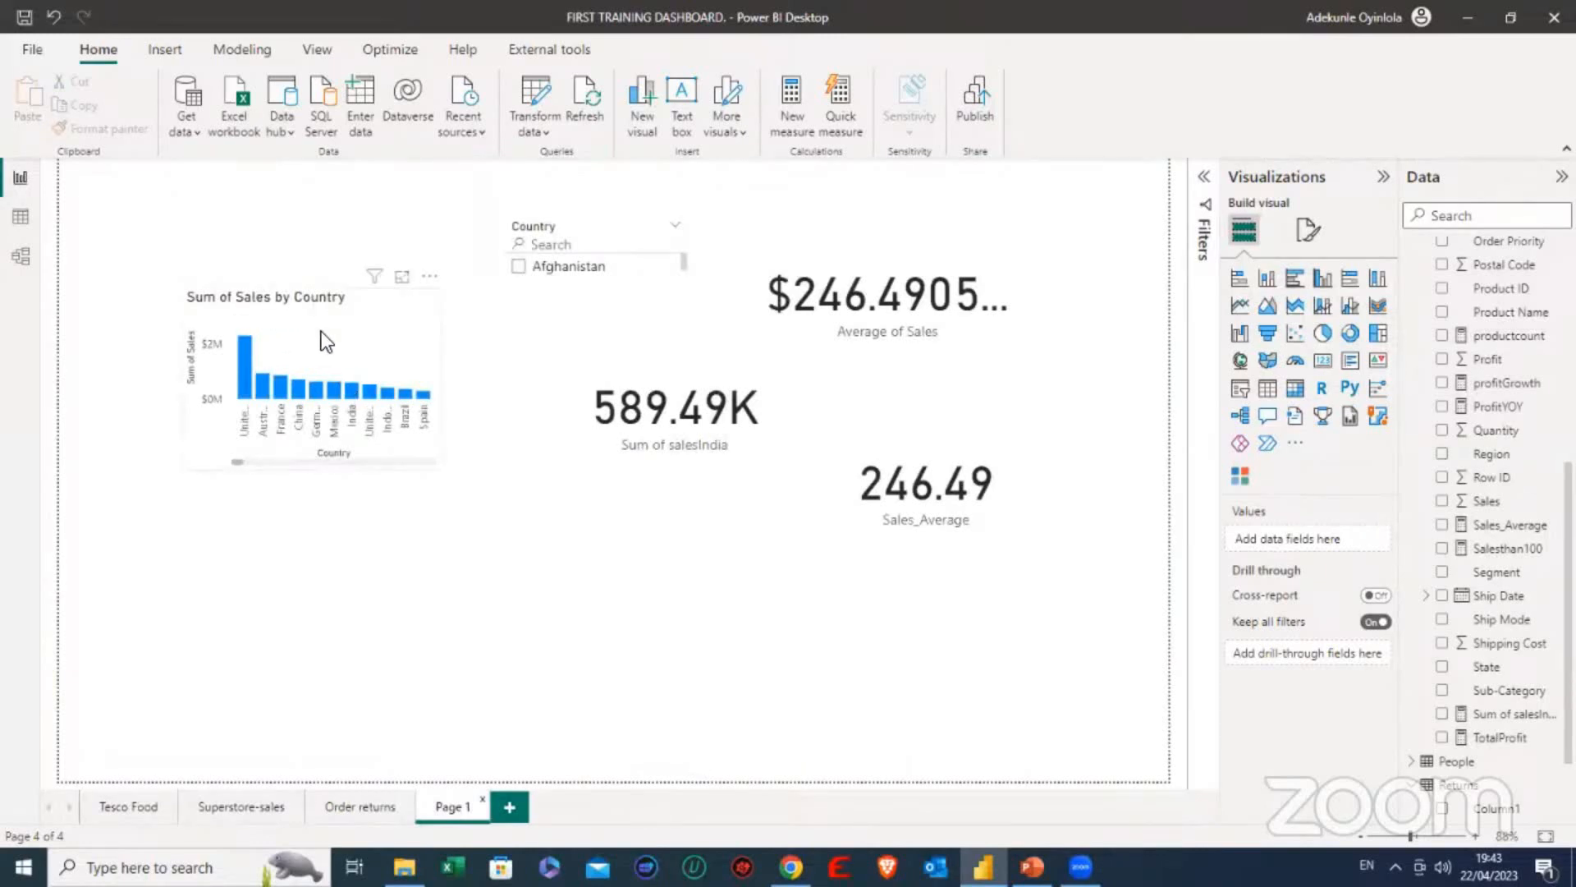
pyautogui.click(202, 424)
pyautogui.click(330, 528)
pyautogui.click(359, 807)
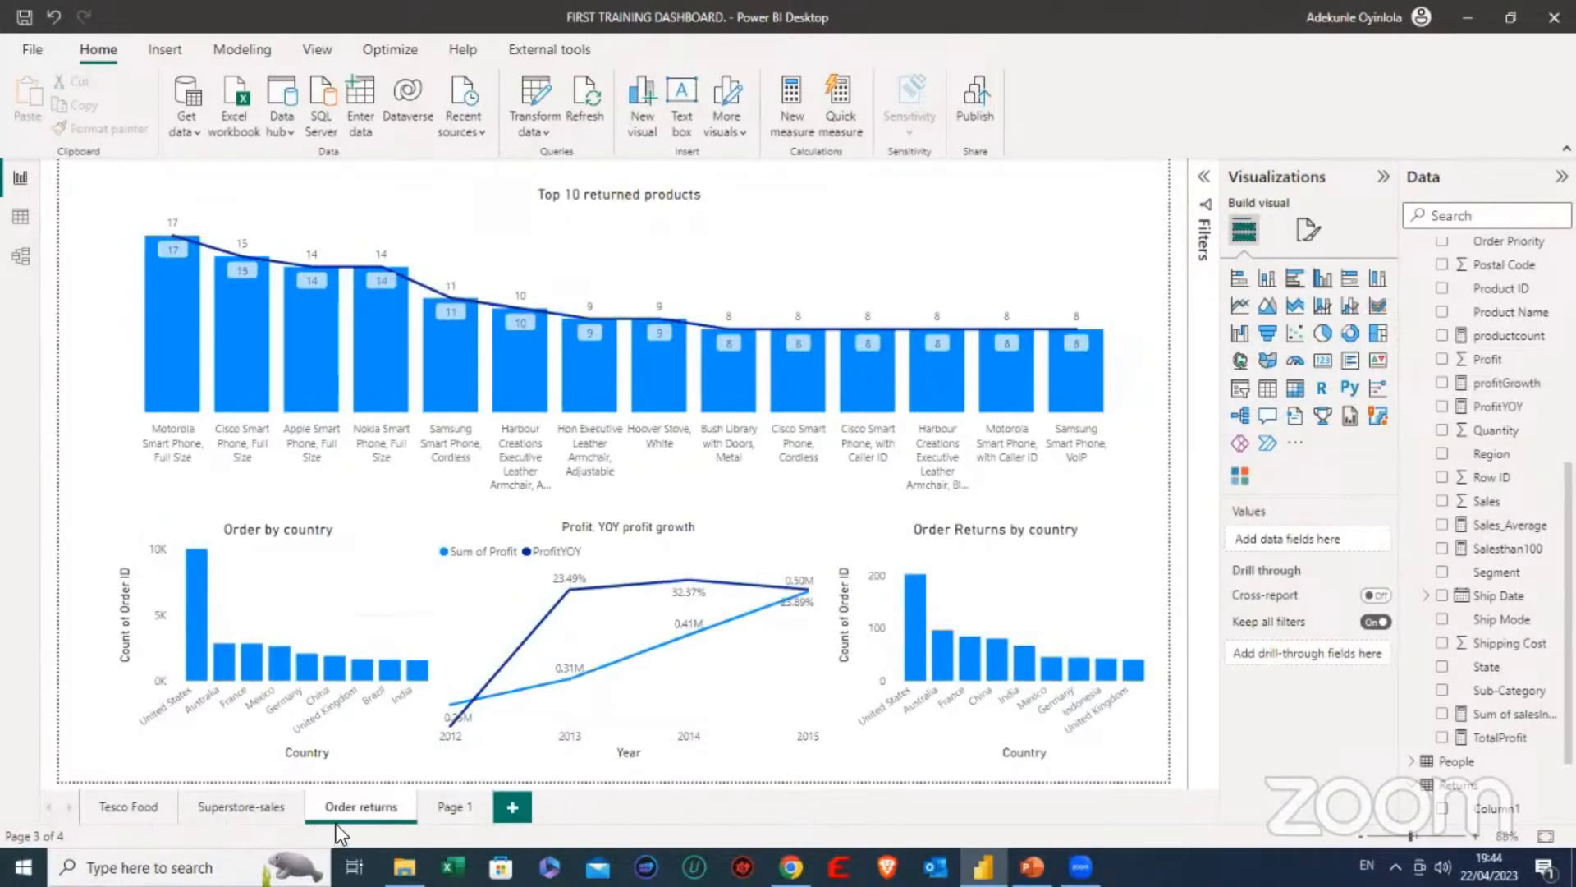
pyautogui.click(236, 807)
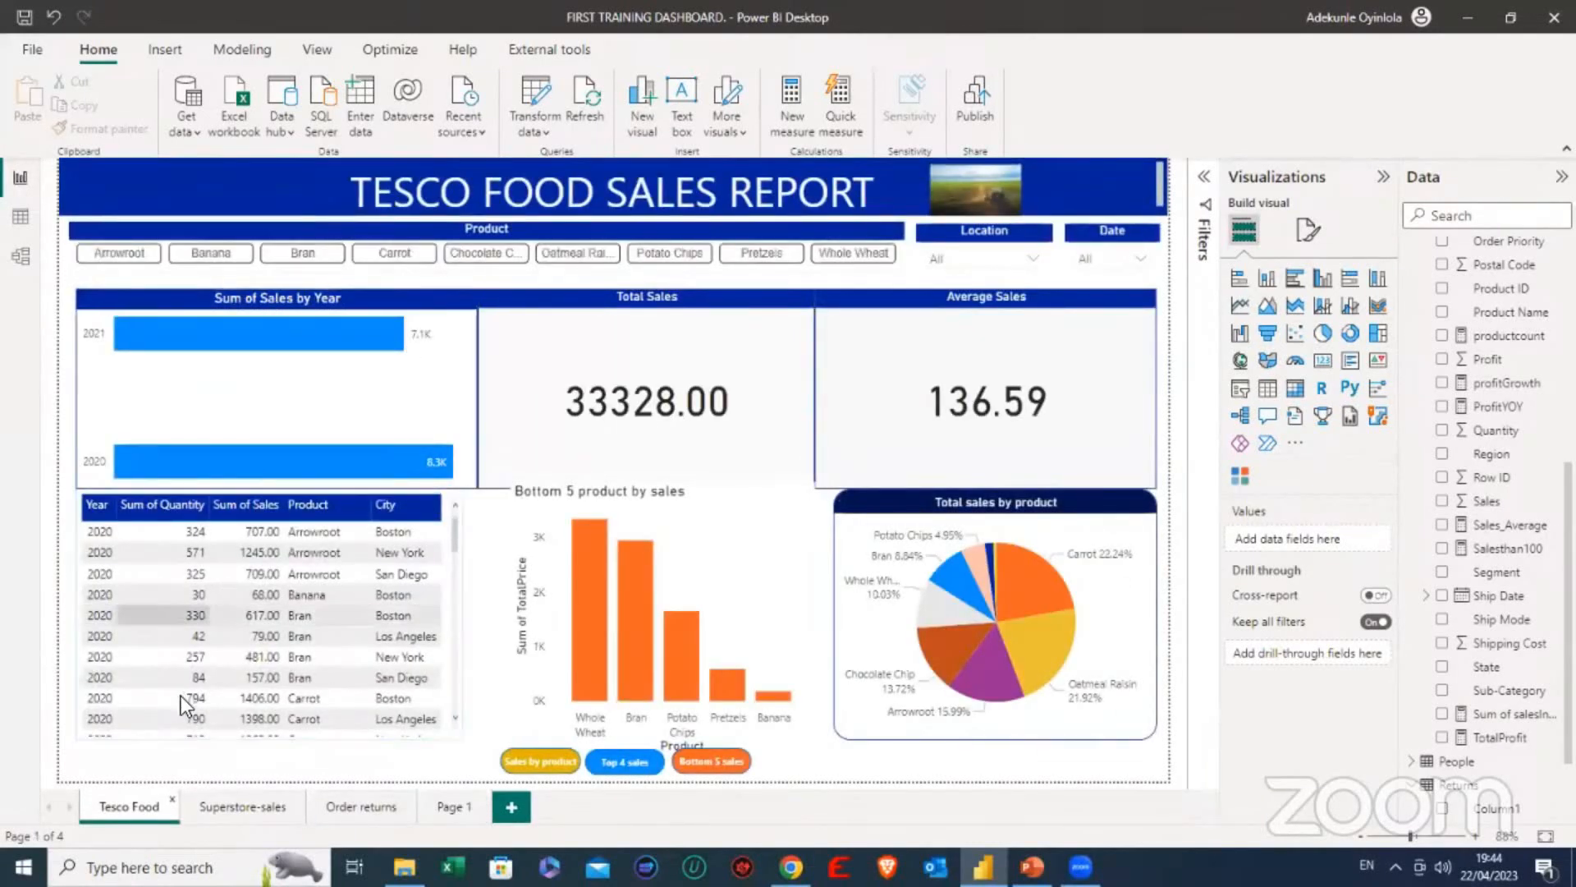
# - Add a new report page and place it before the Tesco Food page
pyautogui.click(513, 809)
pyautogui.moveTo(445, 810); pyautogui.dragTo(127, 806)
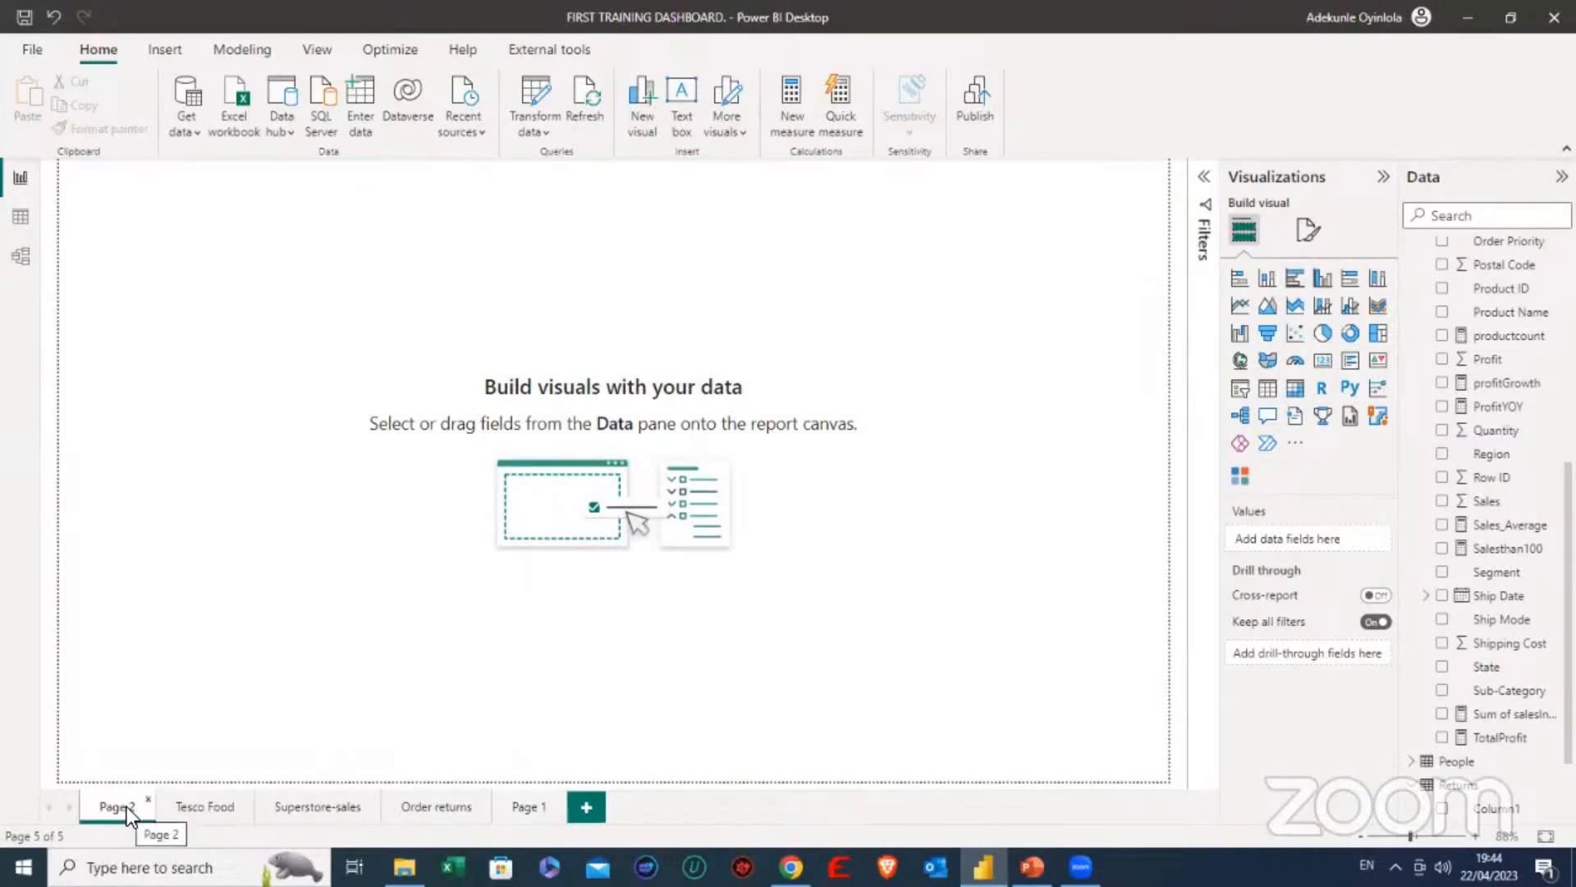
# - Rename the new first page as Homepage
pyautogui.rightClick(131, 801)
pyautogui.click(200, 734)
pyautogui.write('Home')
pyautogui.write('pag')
pyautogui.write('e')
pyautogui.press('Return')
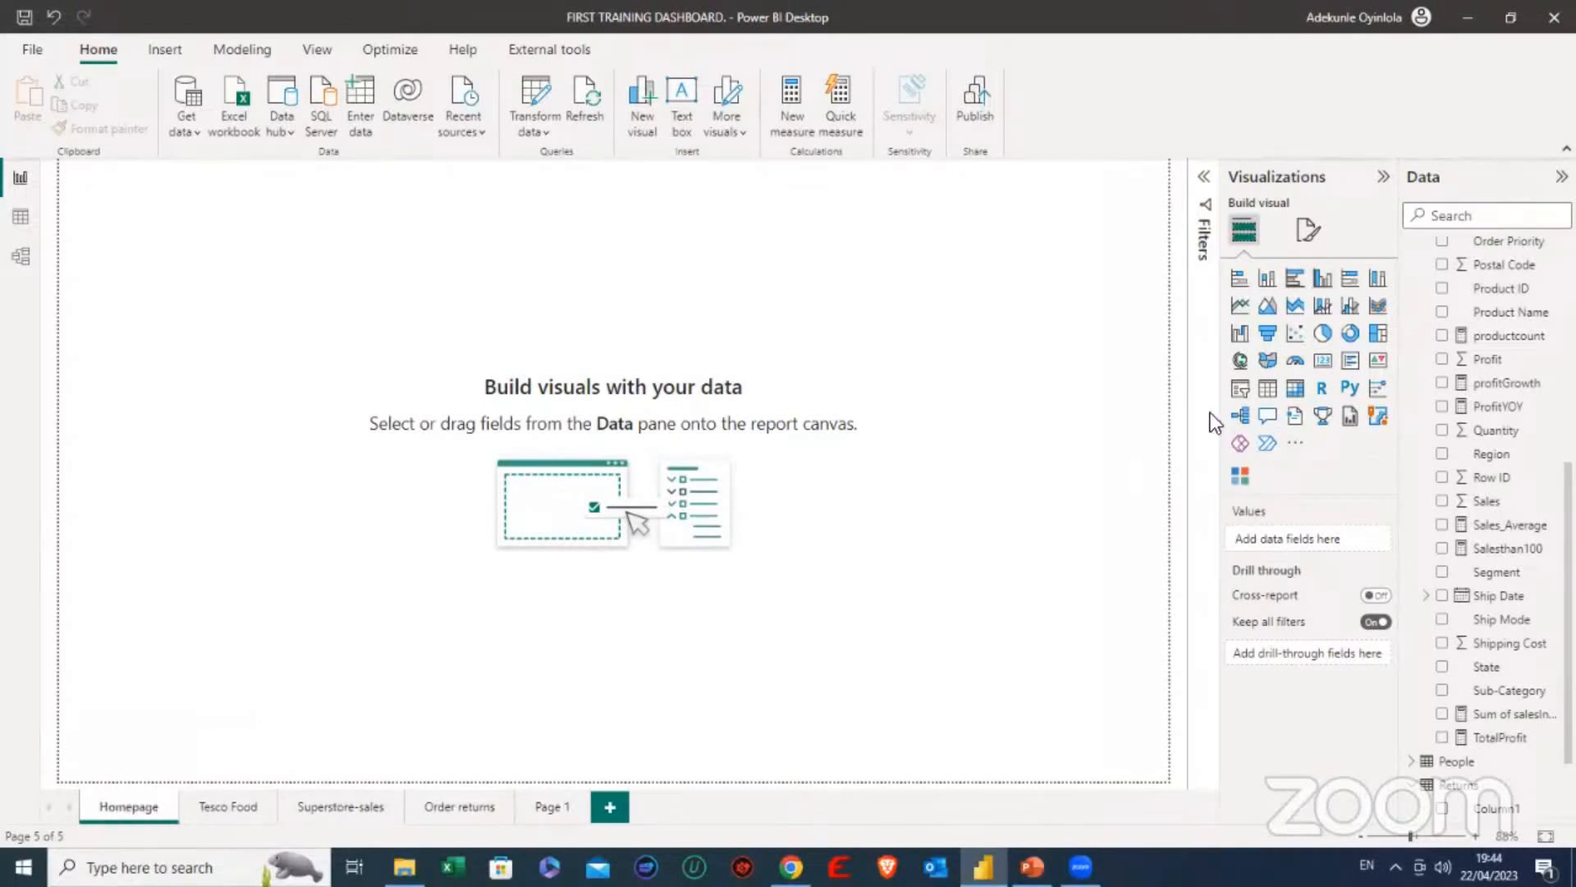
# - Set Screenshot (138) from the Screenshots folder as the Homepage's canvas background image, with 0% transparency
pyautogui.click(1307, 230)
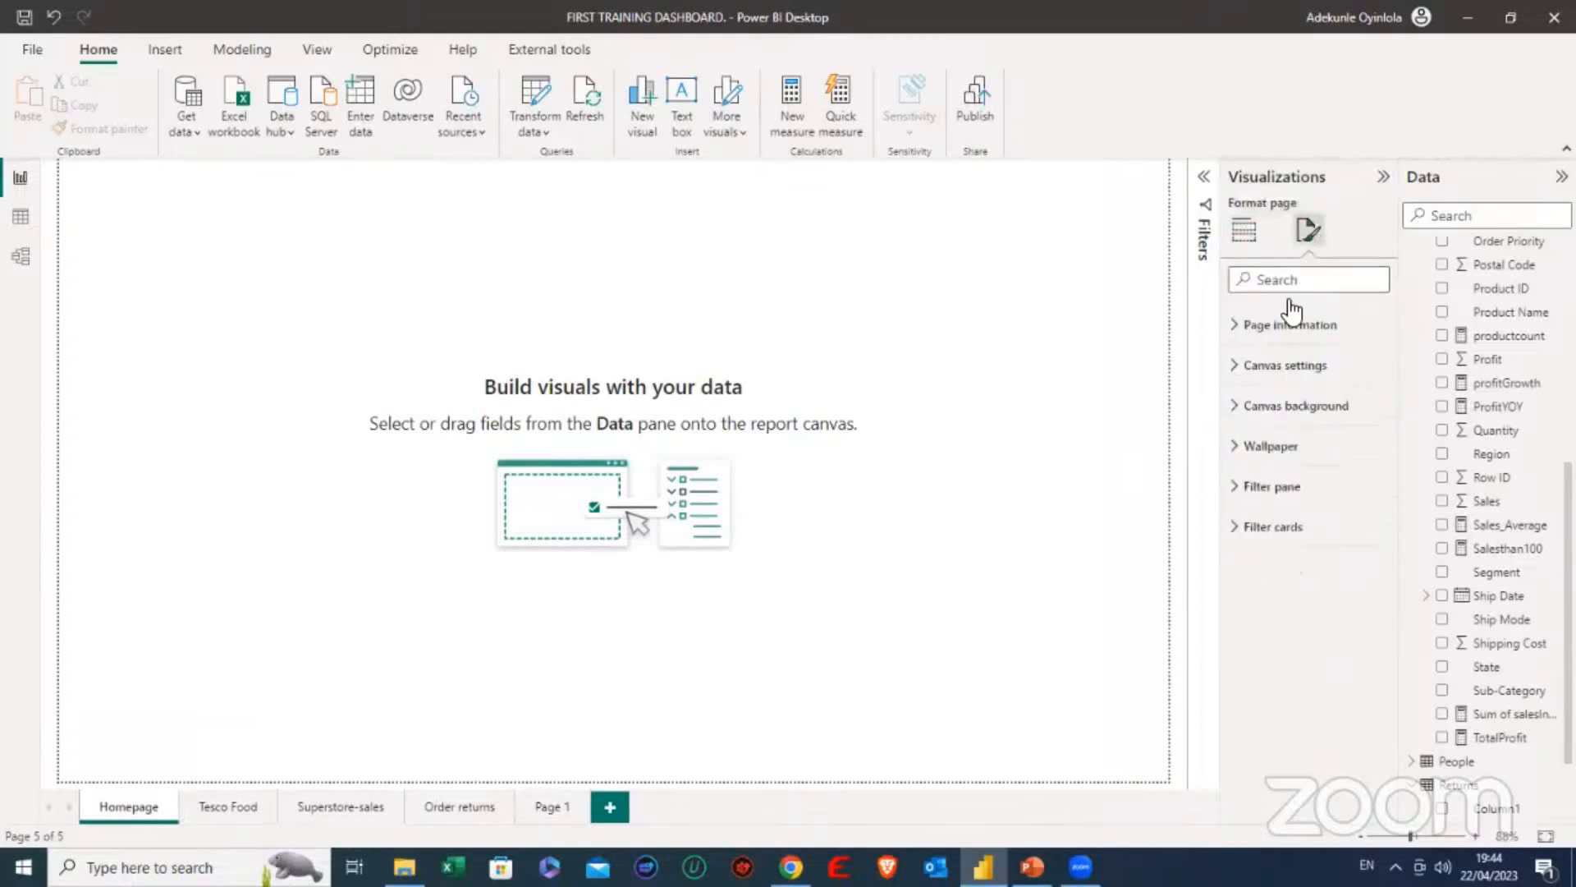
pyautogui.click(1246, 406)
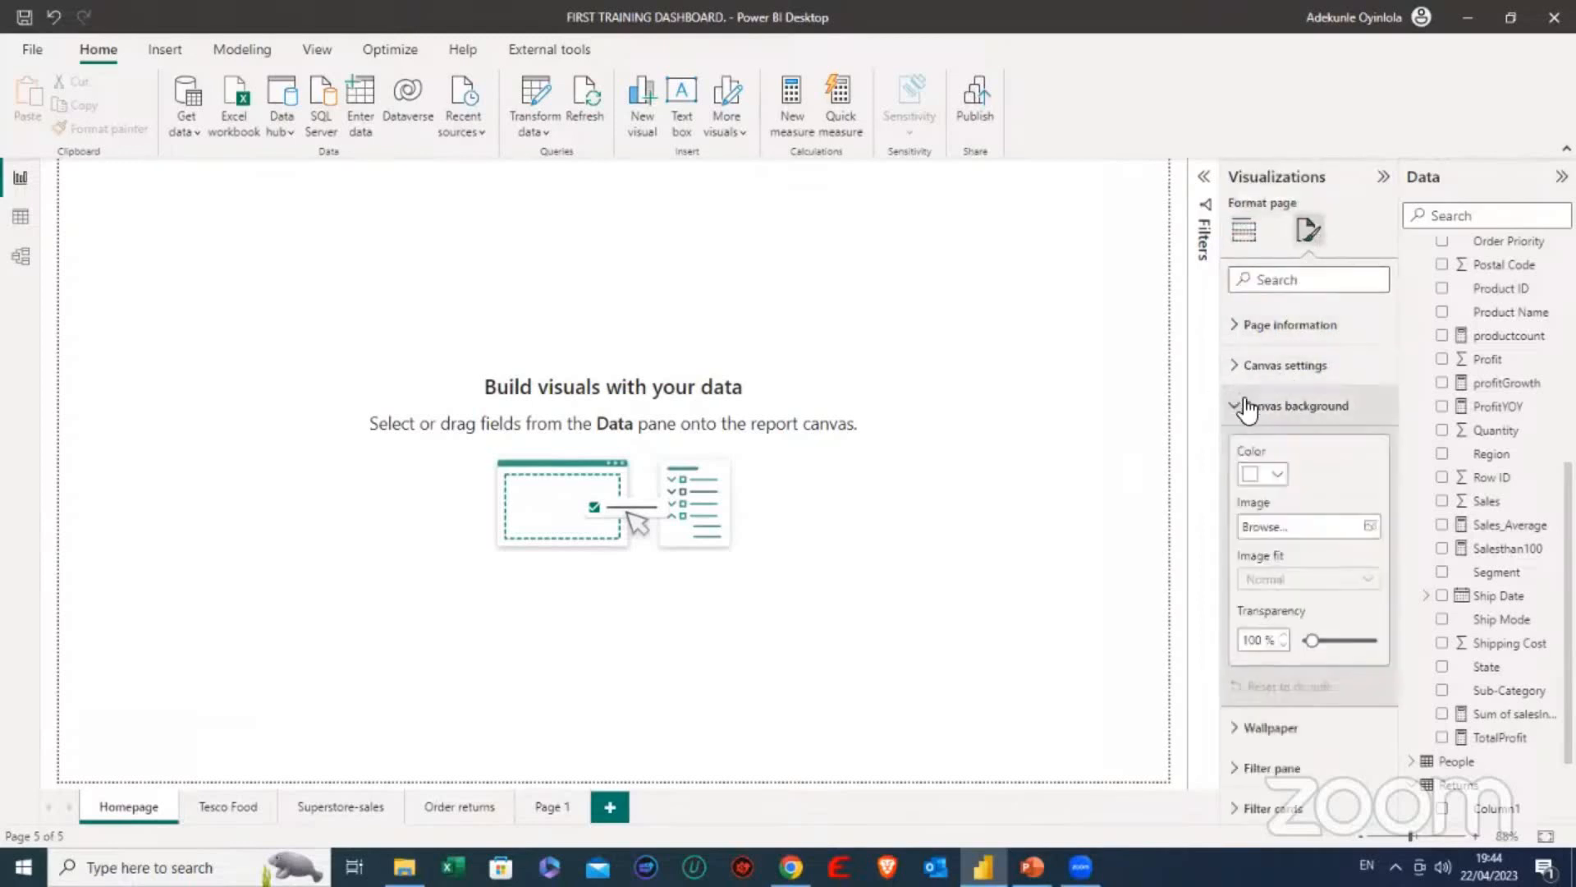
pyautogui.click(1369, 526)
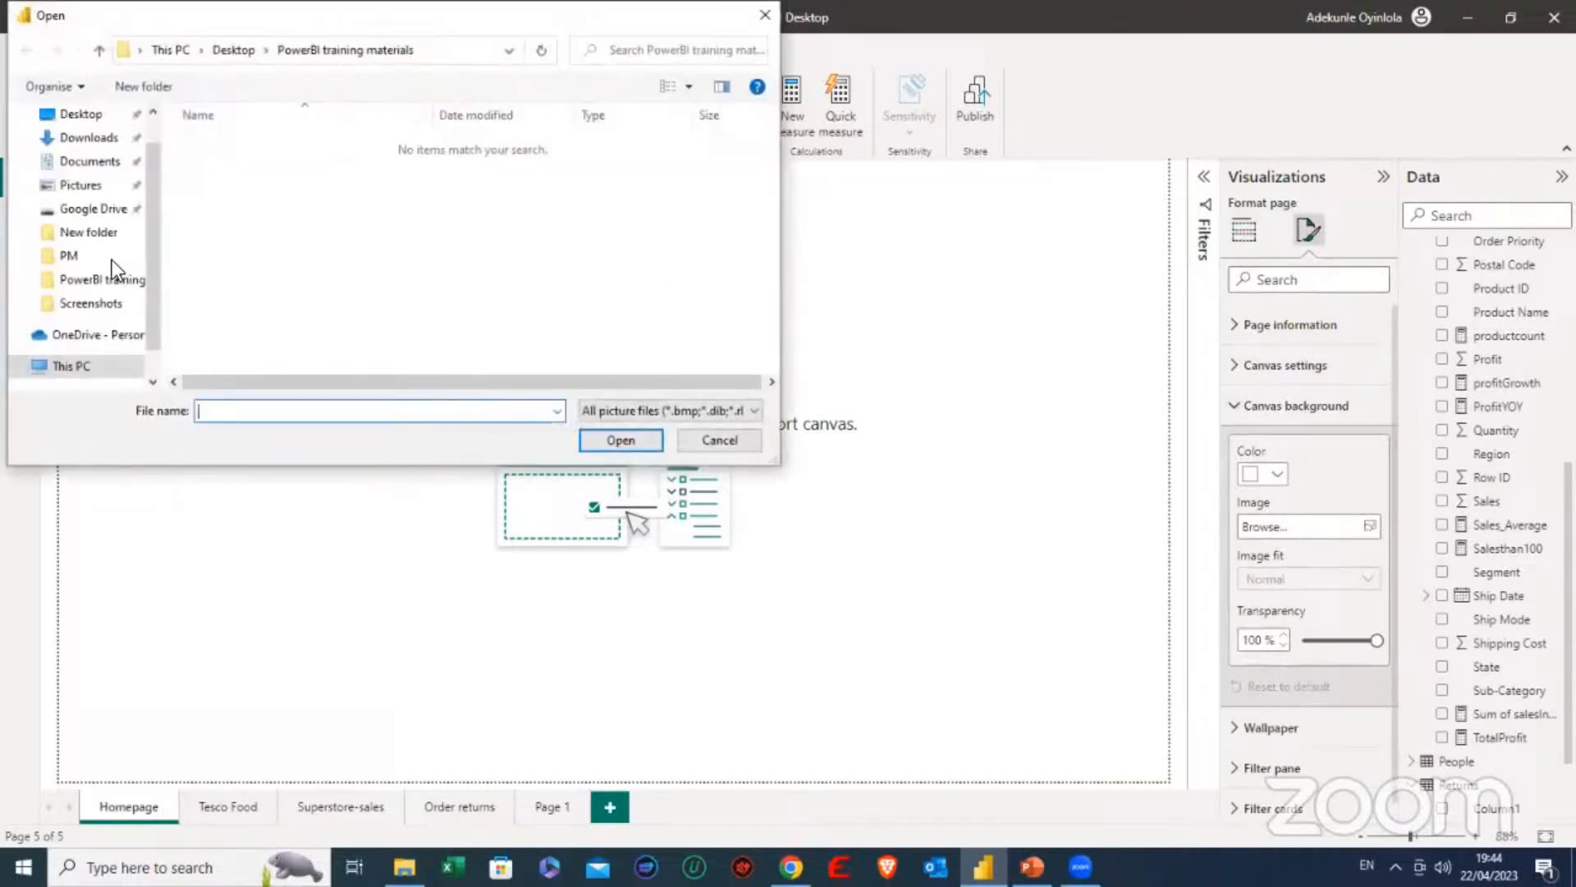
pyautogui.click(91, 304)
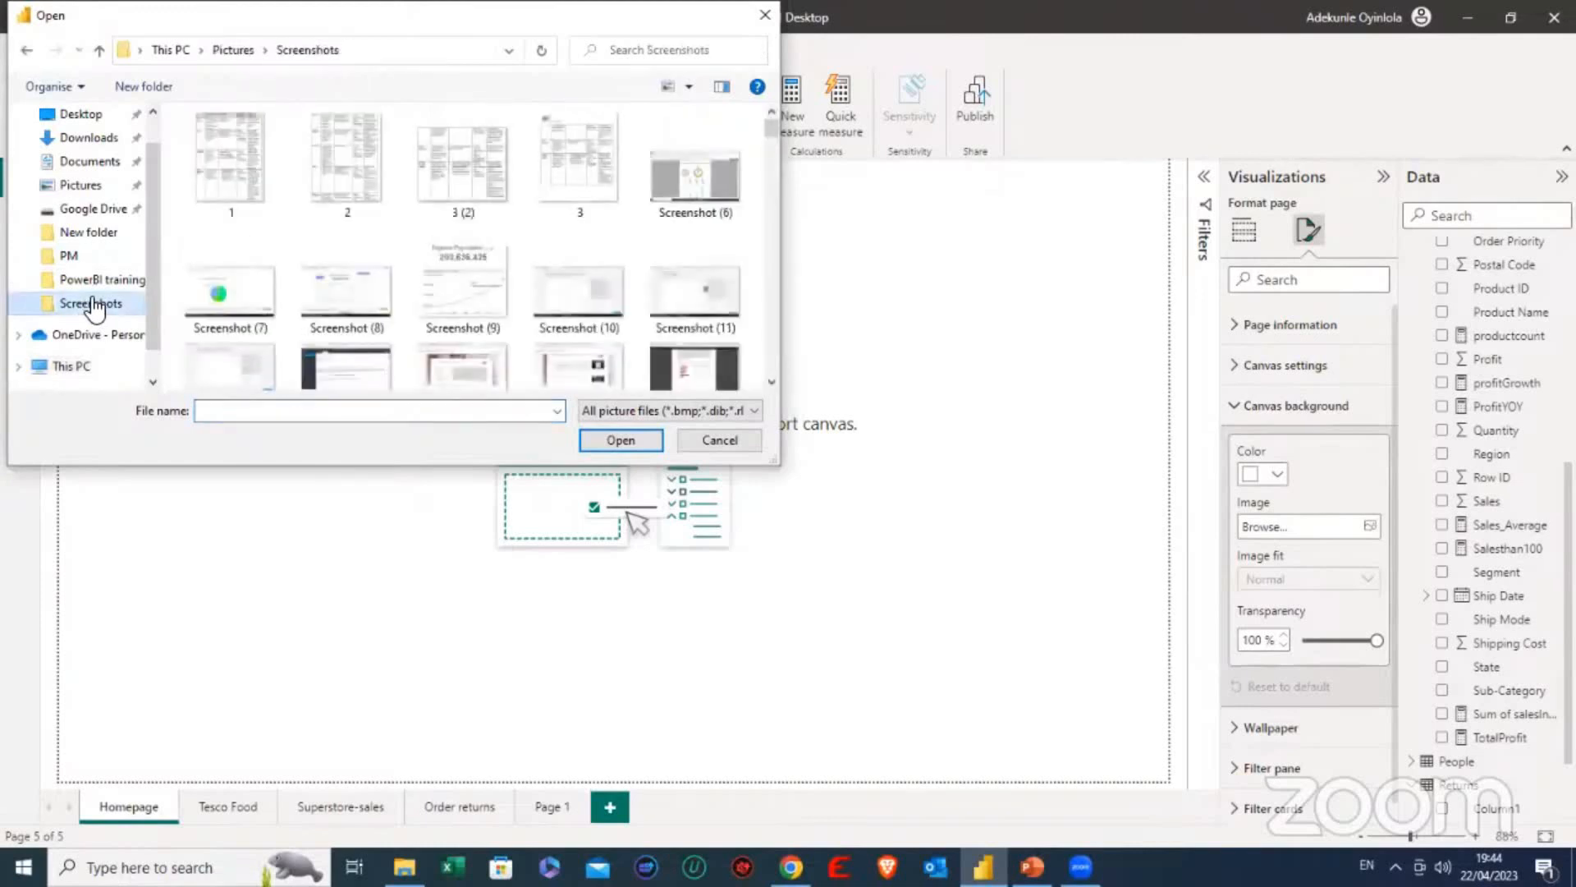
pyautogui.scroll(-3, 422, 262)
pyautogui.scroll(-6, 427, 262)
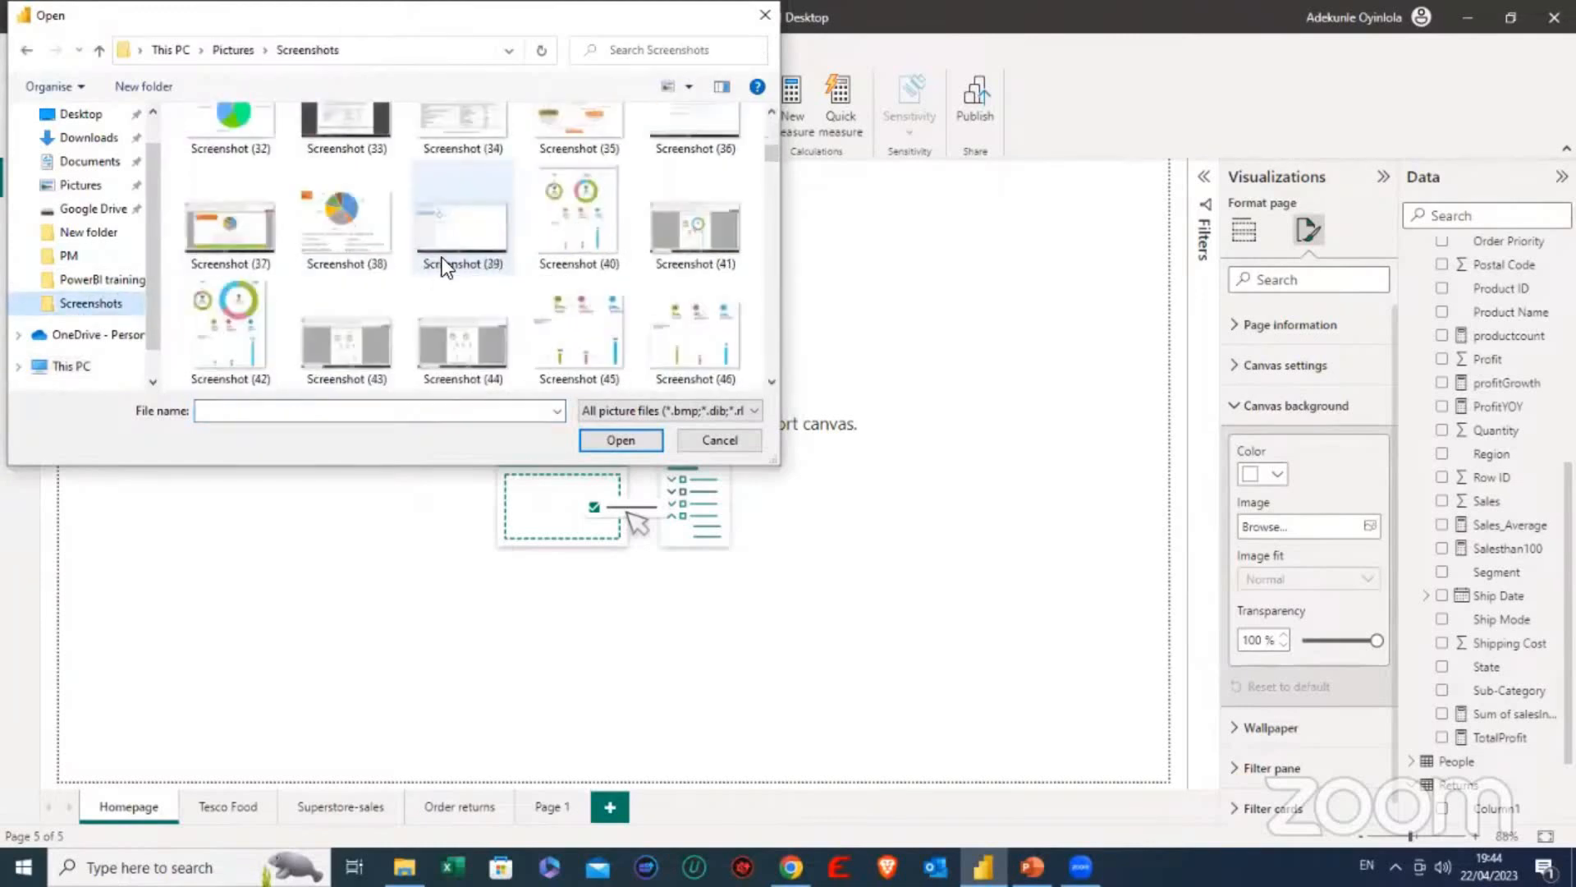
pyautogui.scroll(-7, 445, 260)
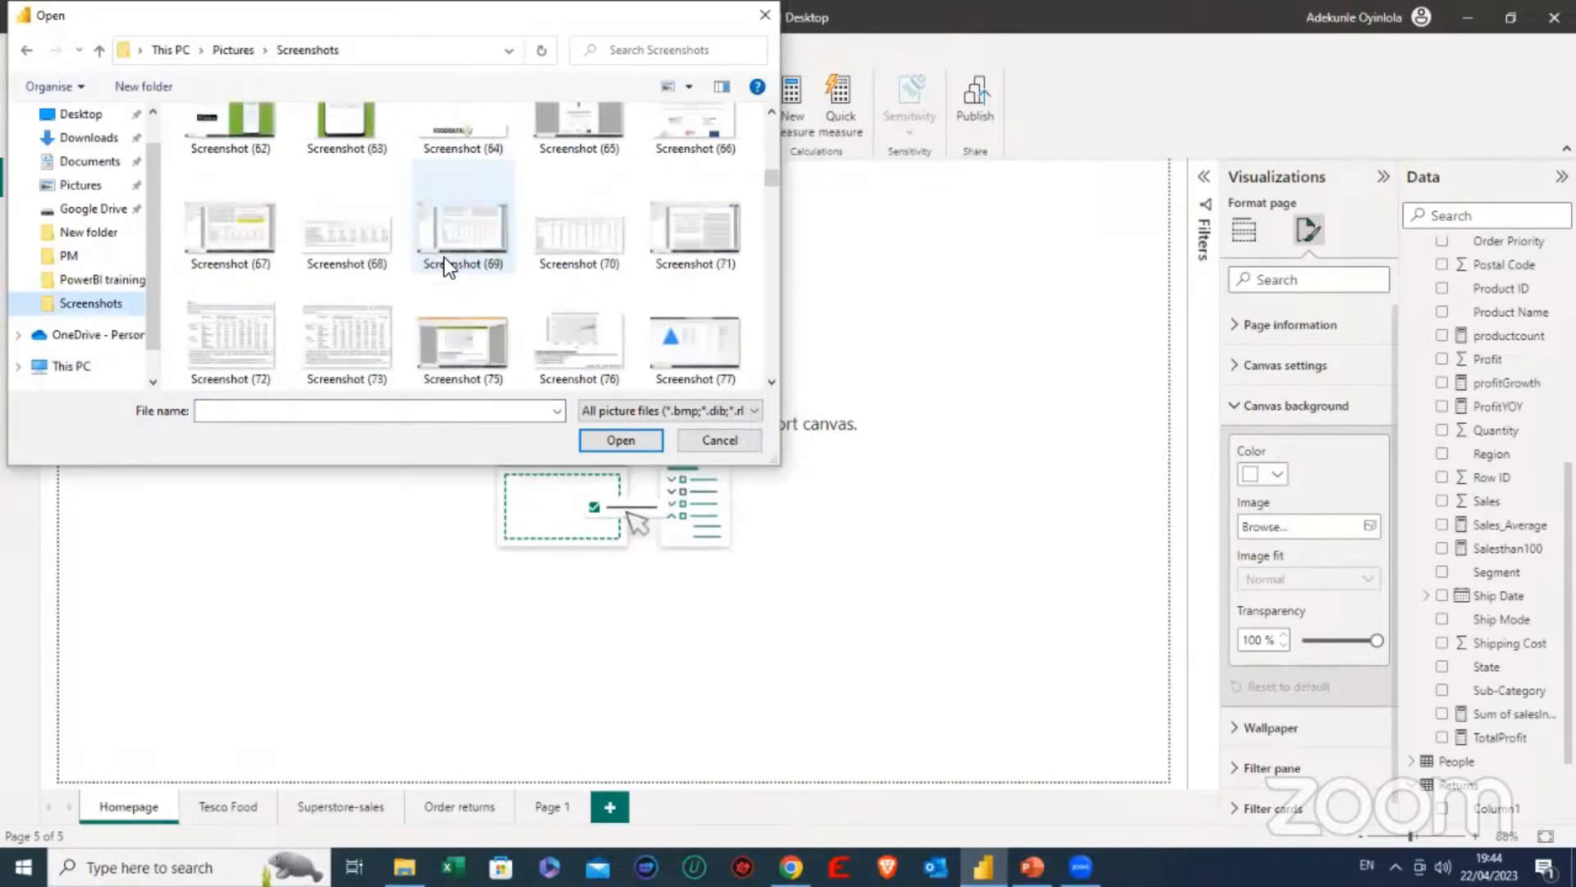
pyautogui.scroll(-3, 445, 258)
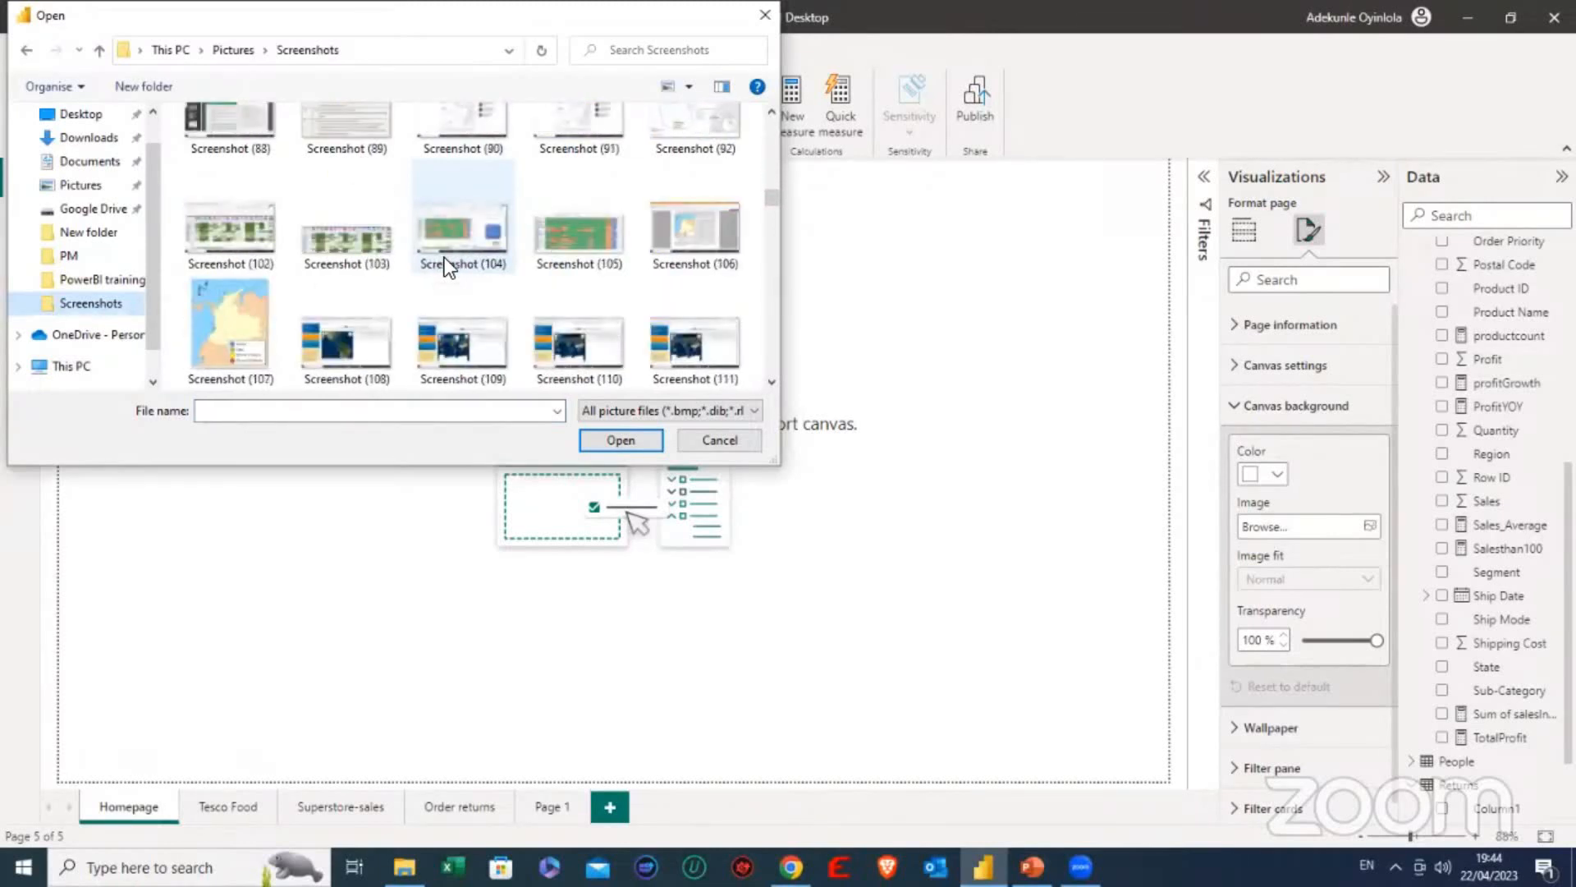
pyautogui.scroll(-1, 445, 257)
pyautogui.scroll(-2, 445, 258)
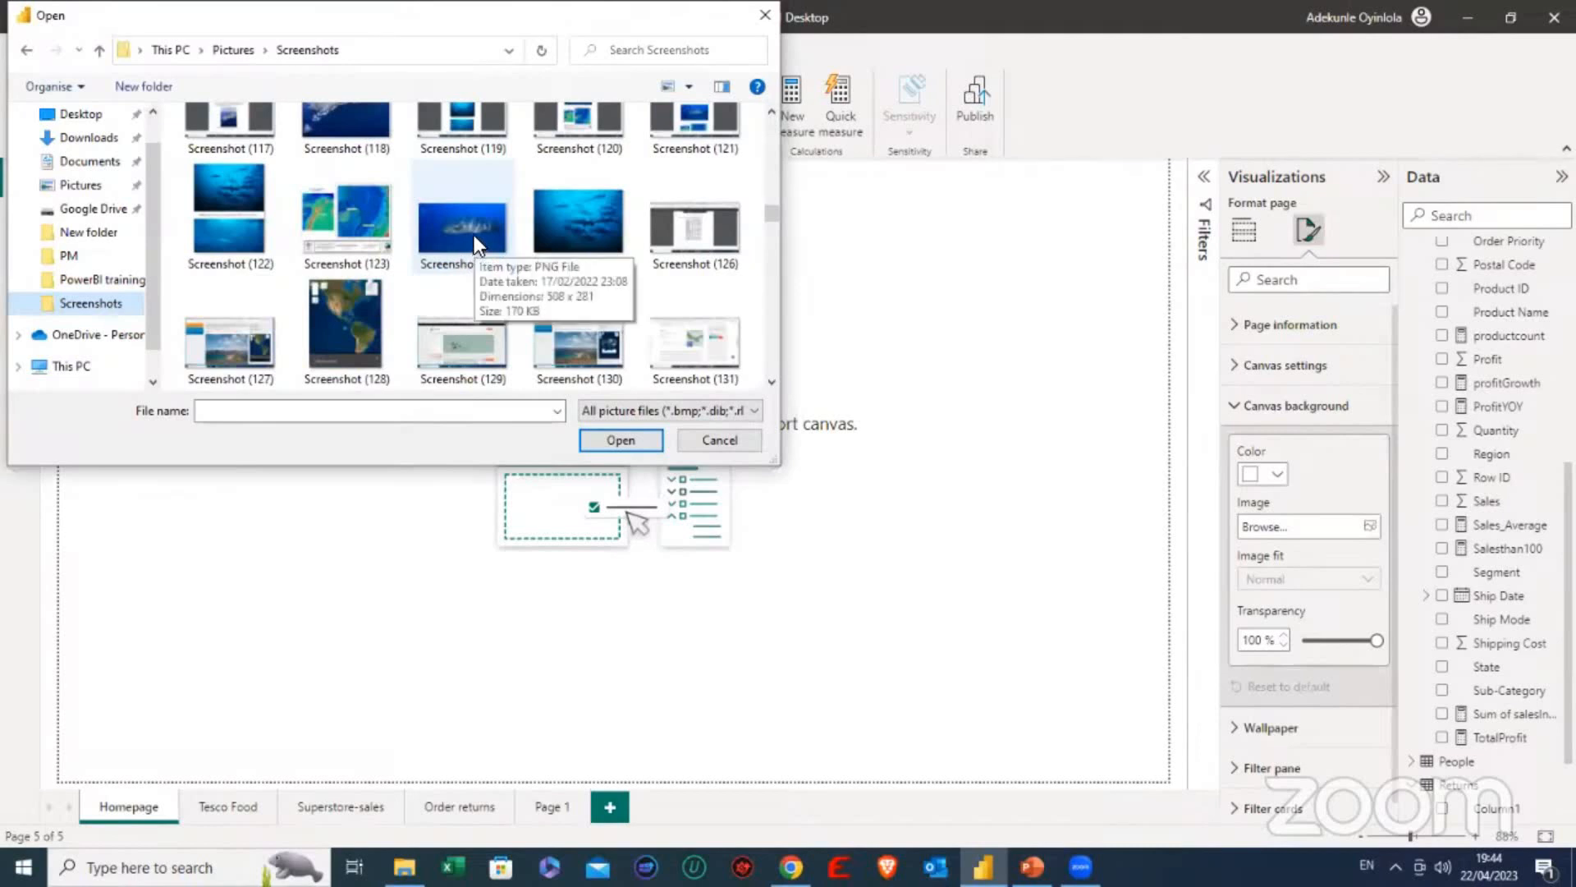
pyautogui.scroll(-3, 476, 248)
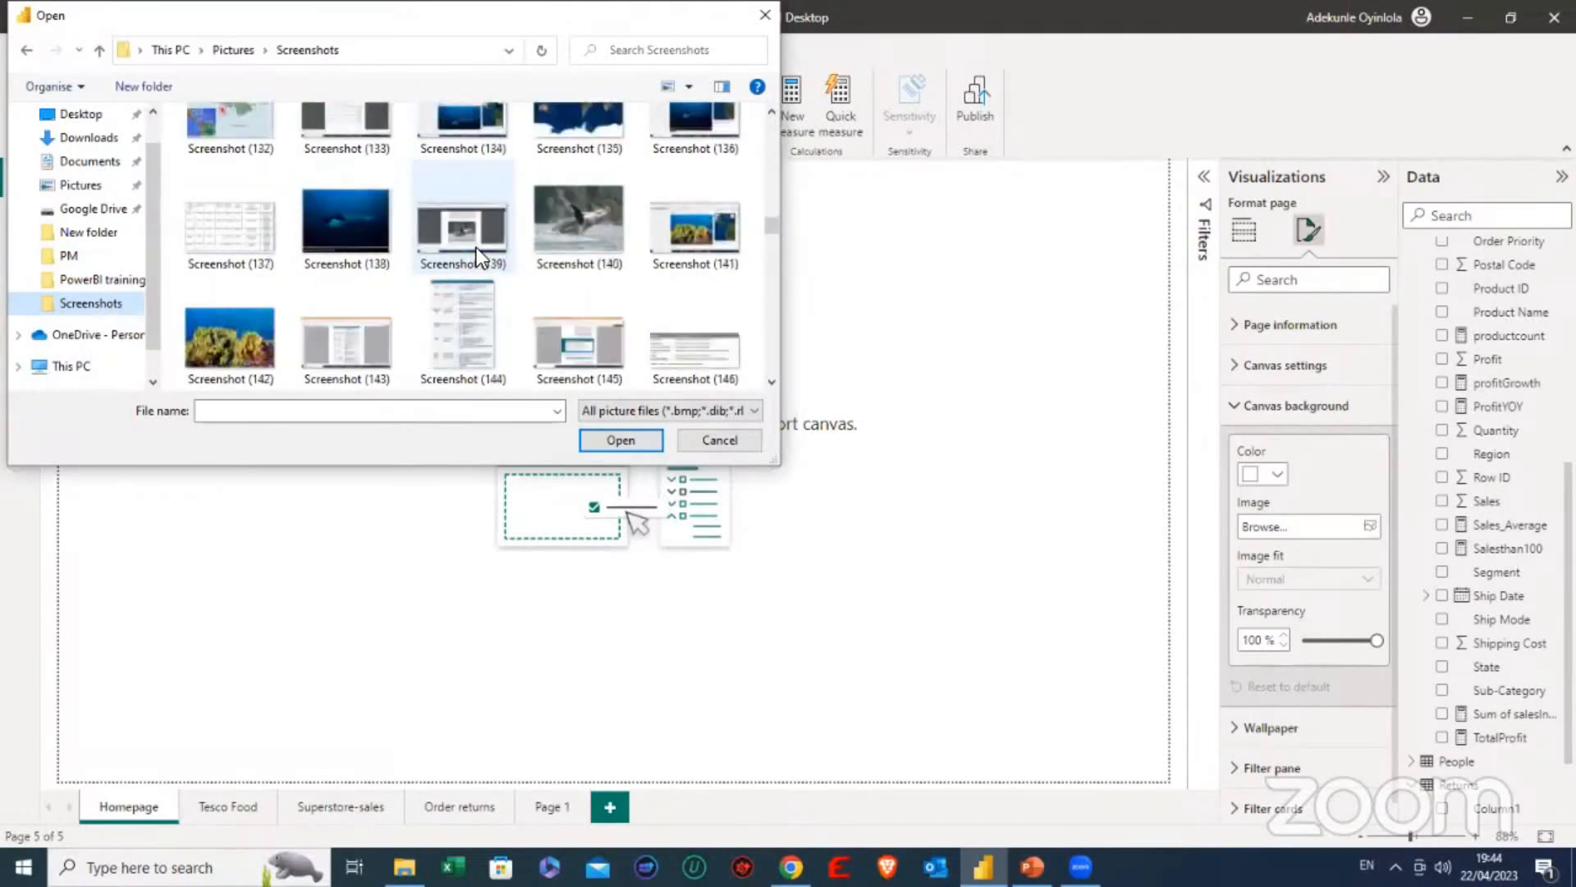
pyautogui.click(337, 220)
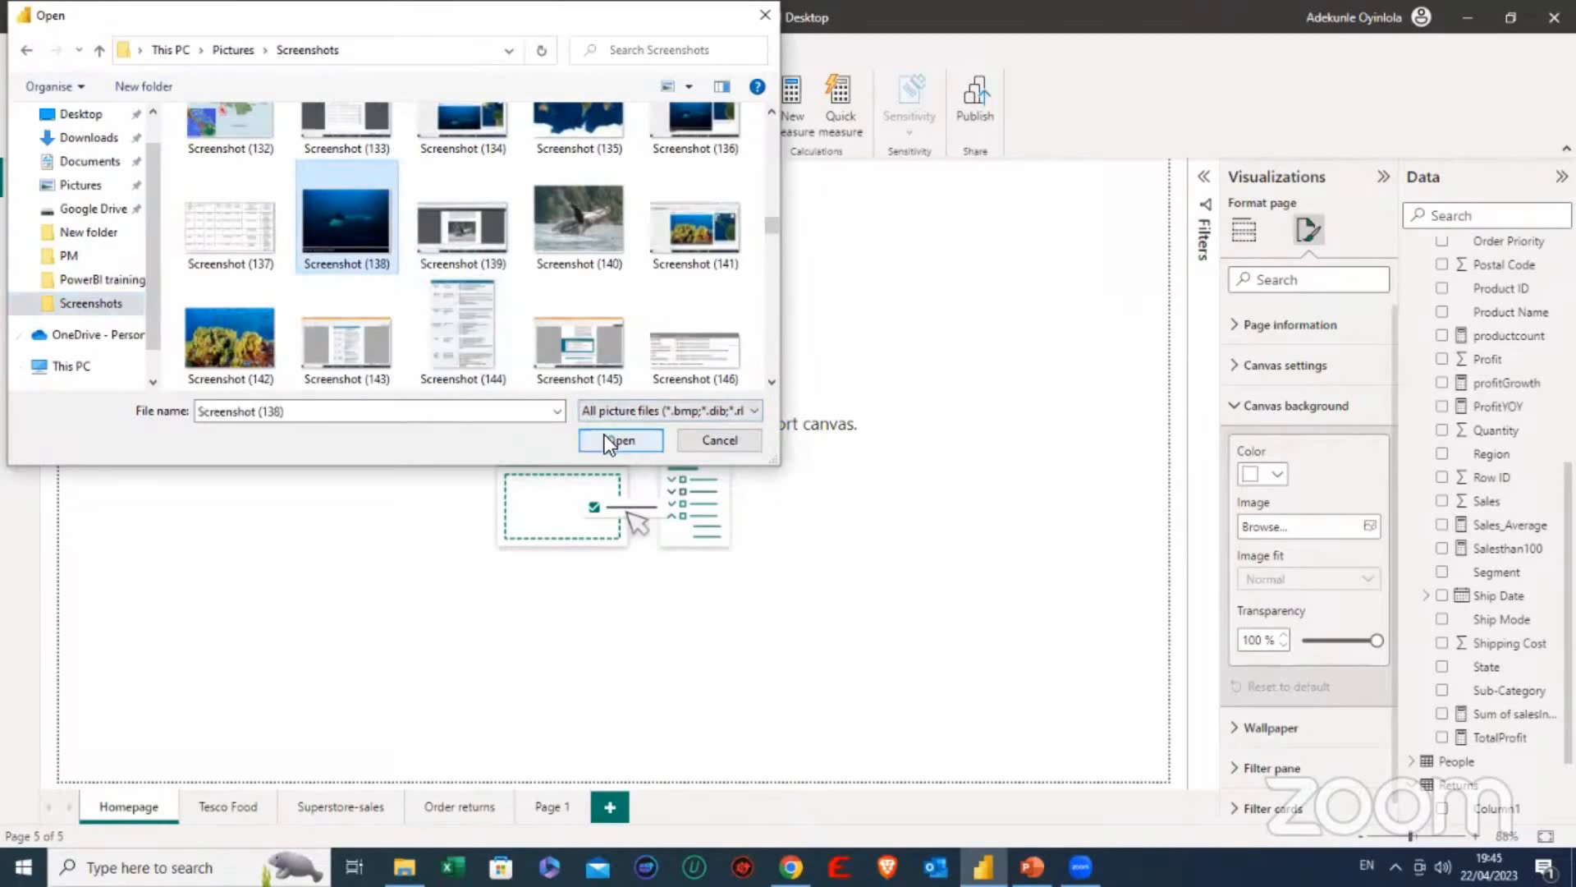
pyautogui.click(606, 440)
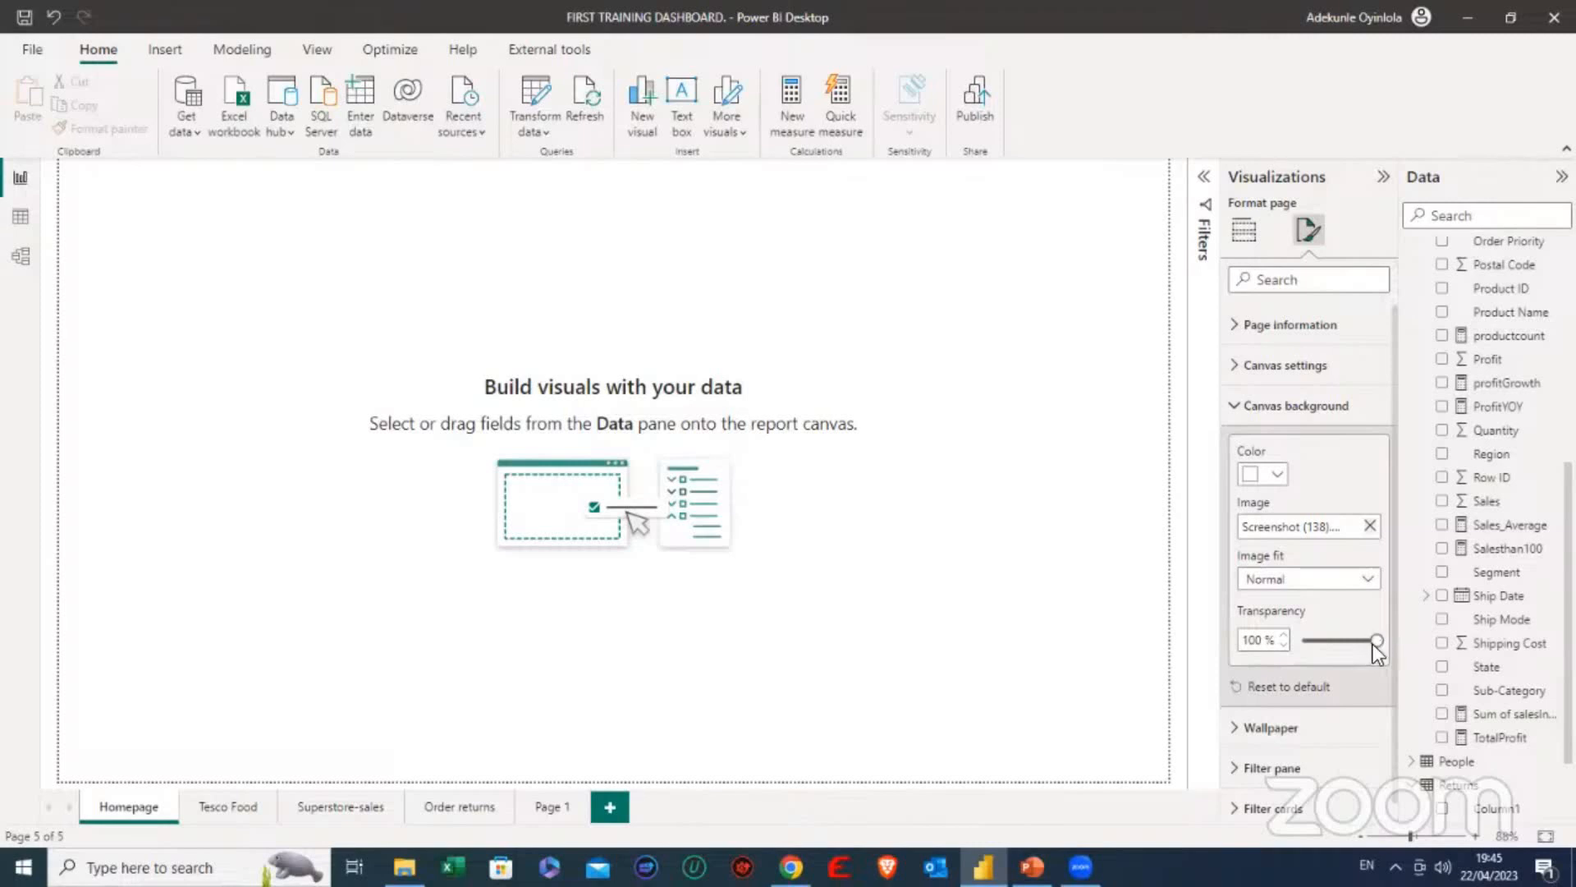
pyautogui.moveTo(1375, 644); pyautogui.dragTo(1289, 633)
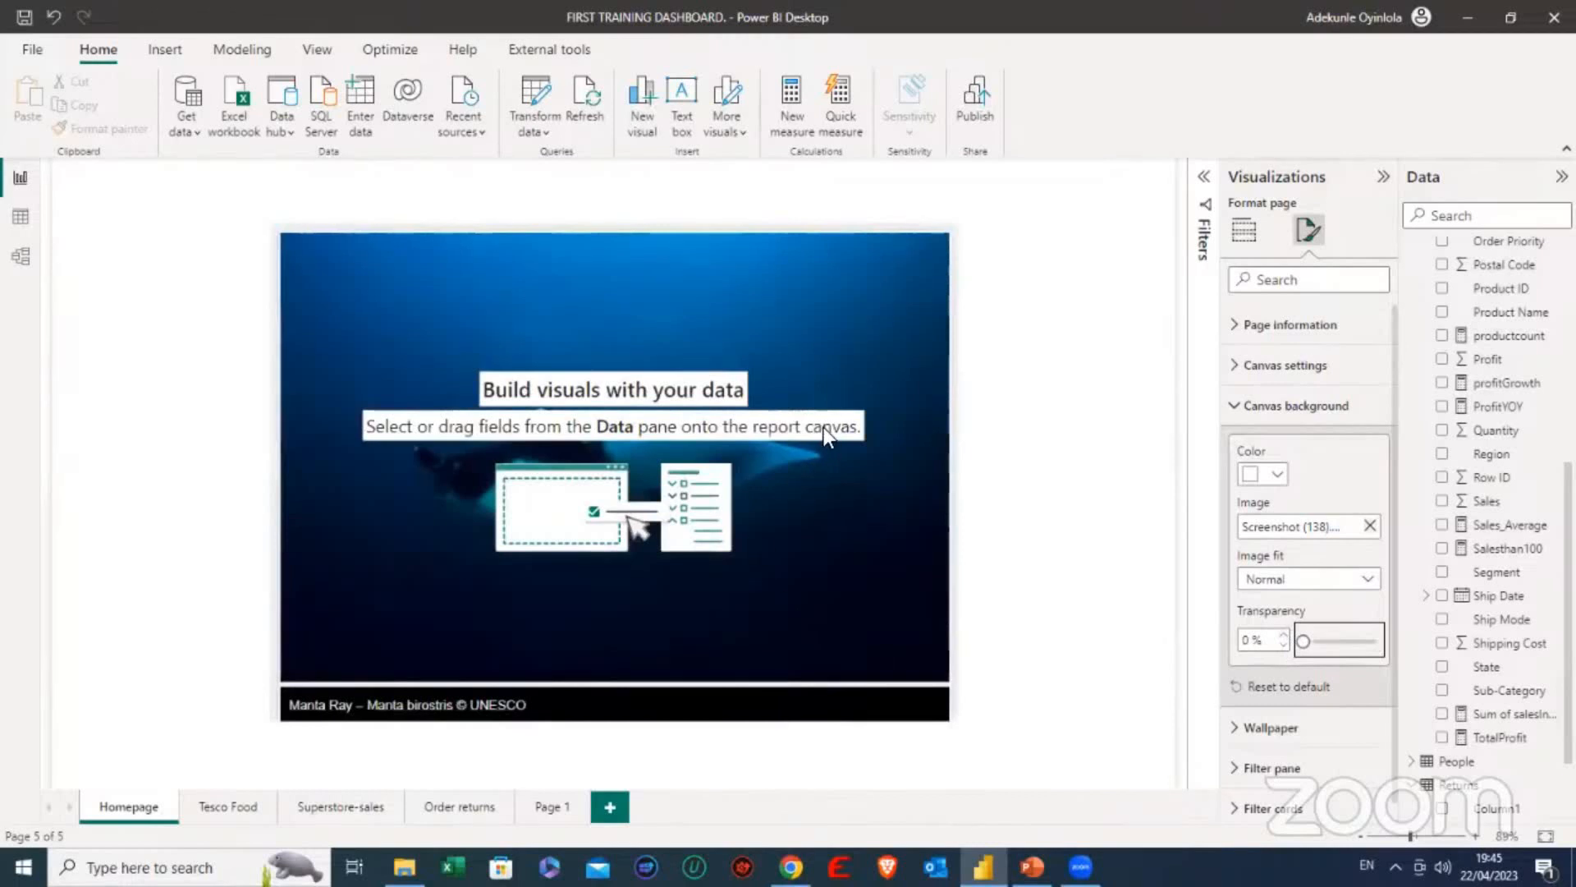
# - Change the Homepage's canvas type to Custom and set its height to 723 px
pyautogui.click(1237, 406)
pyautogui.click(1239, 363)
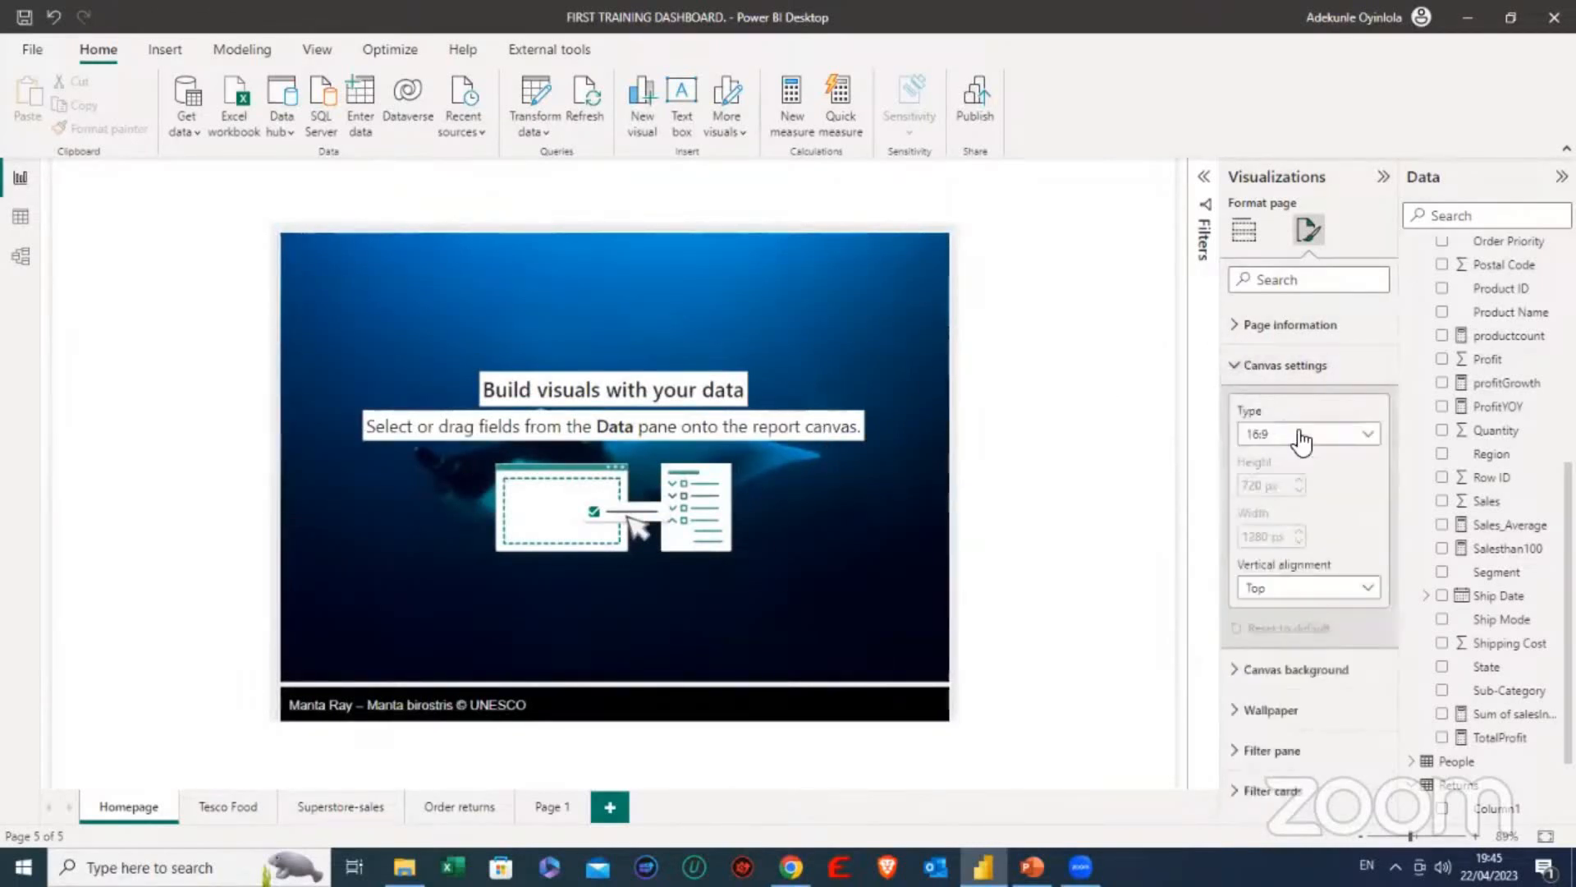
pyautogui.click(1331, 436)
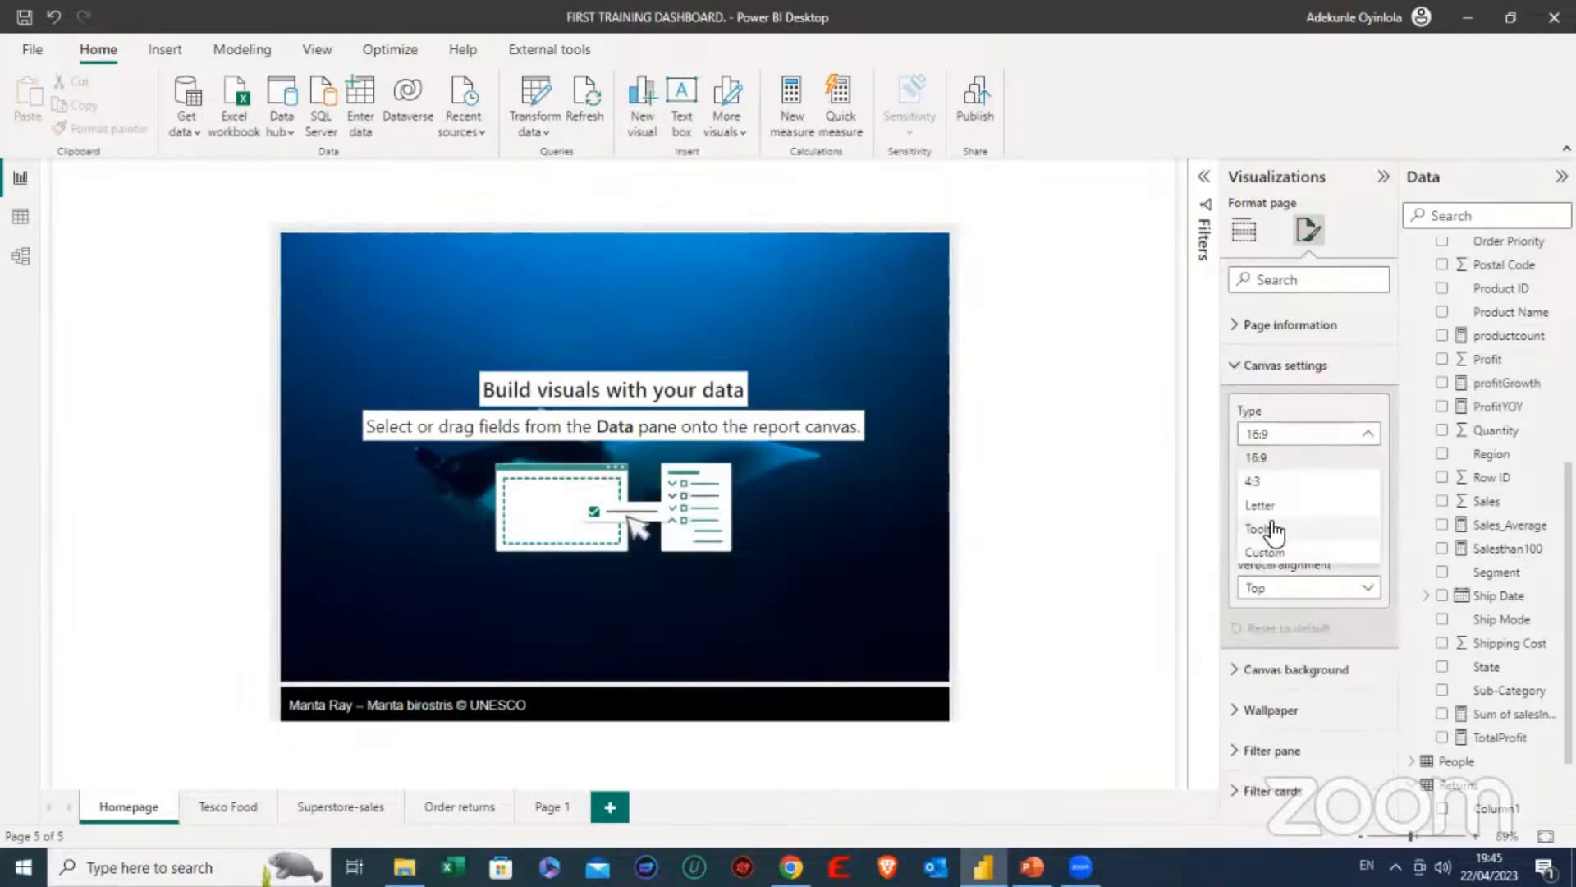
pyautogui.click(1264, 548)
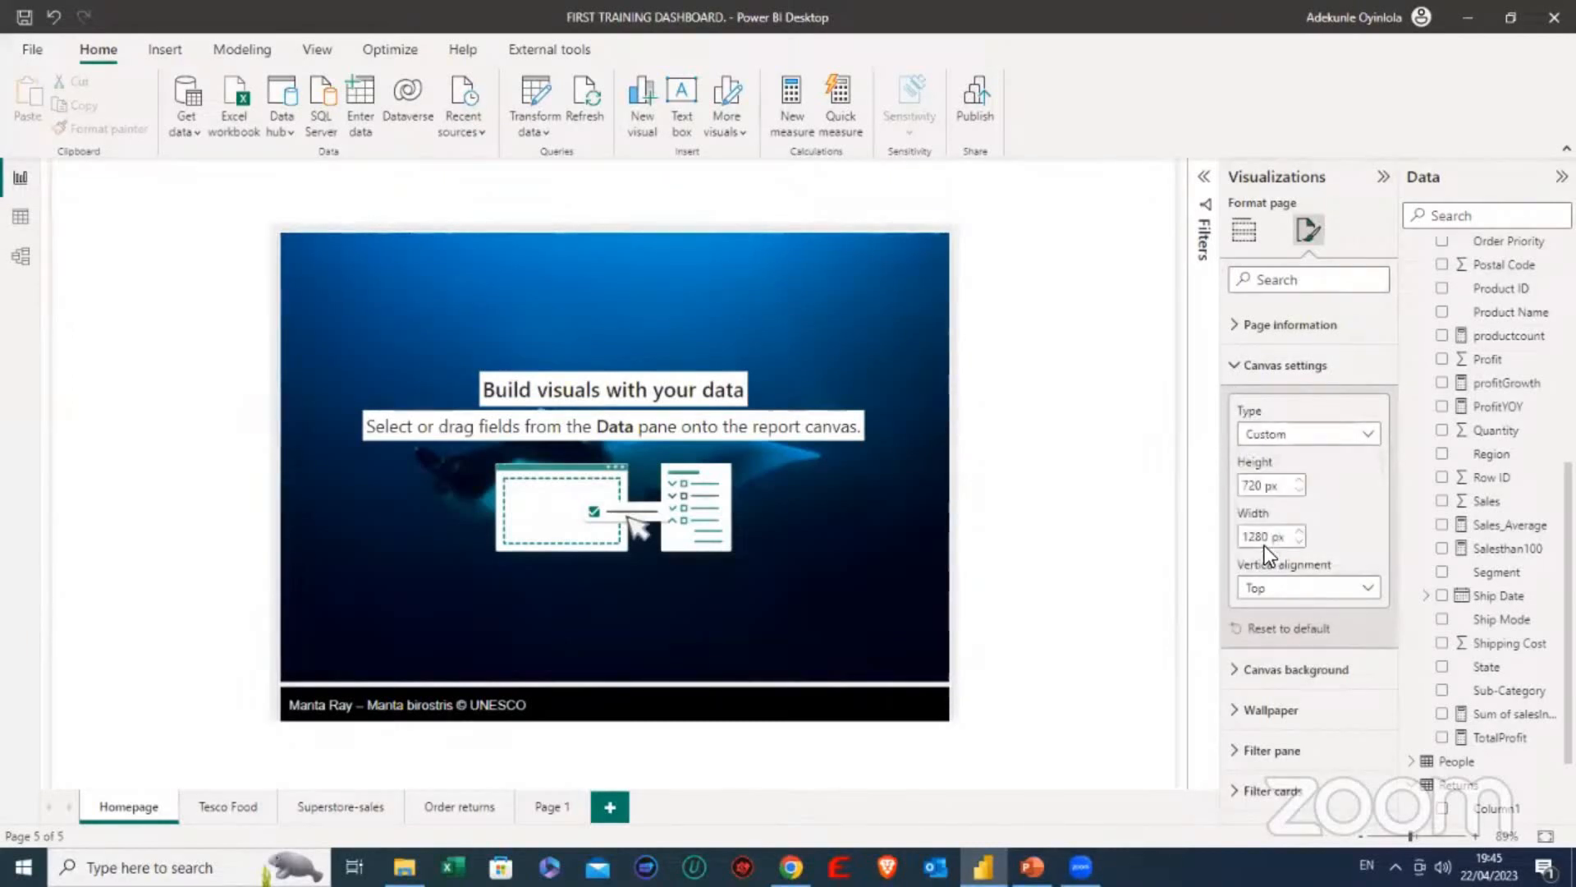
pyautogui.click(1299, 481)
pyautogui.click(1300, 482)
pyautogui.click(1300, 481)
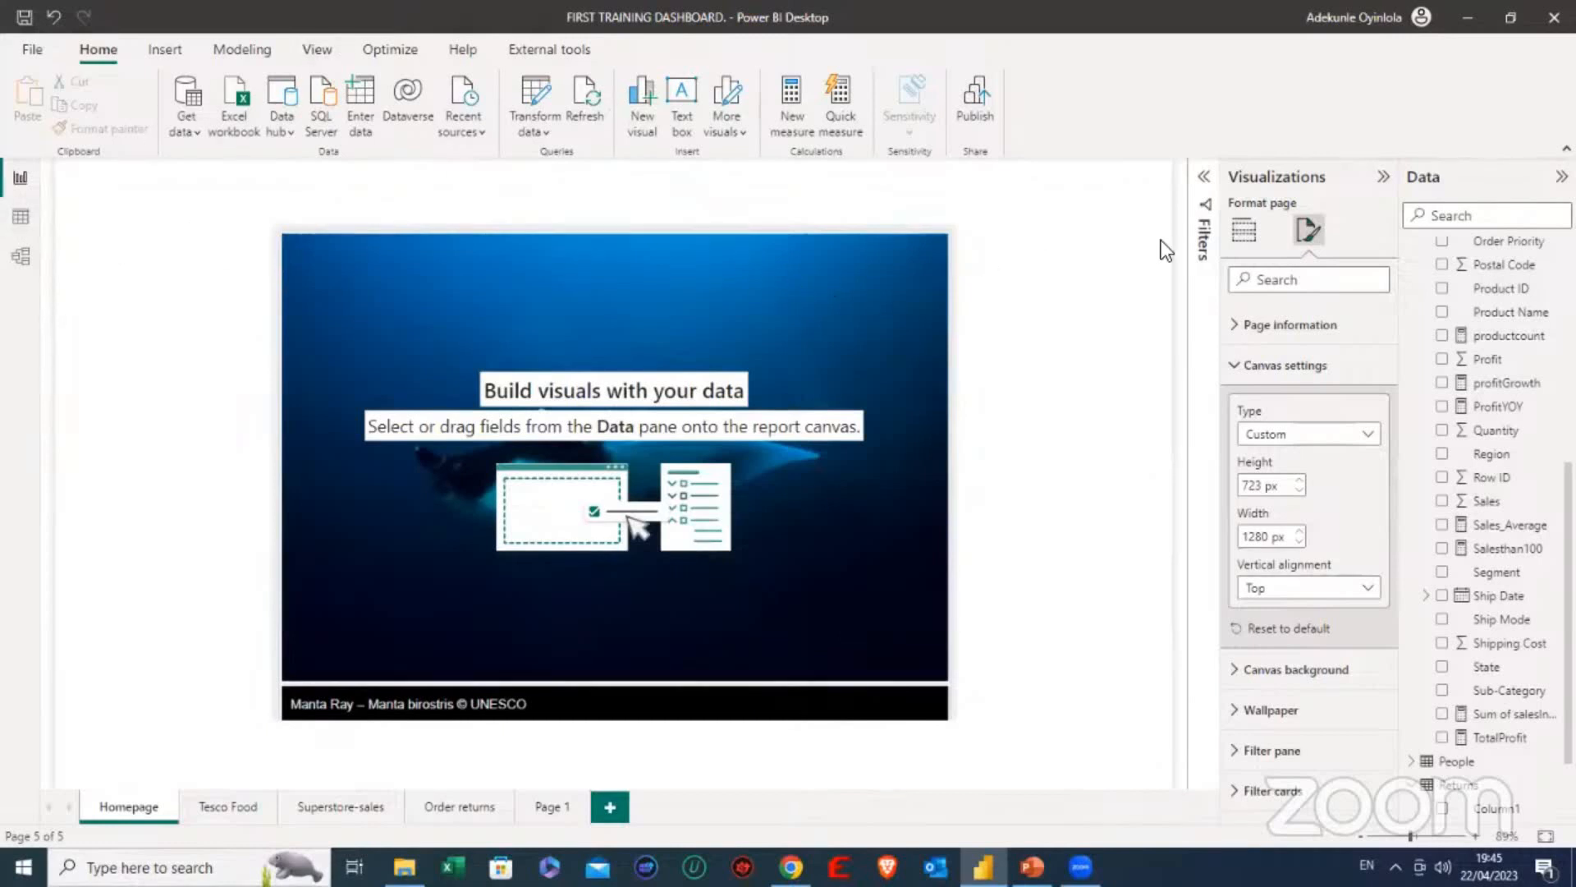
pyautogui.click(1240, 373)
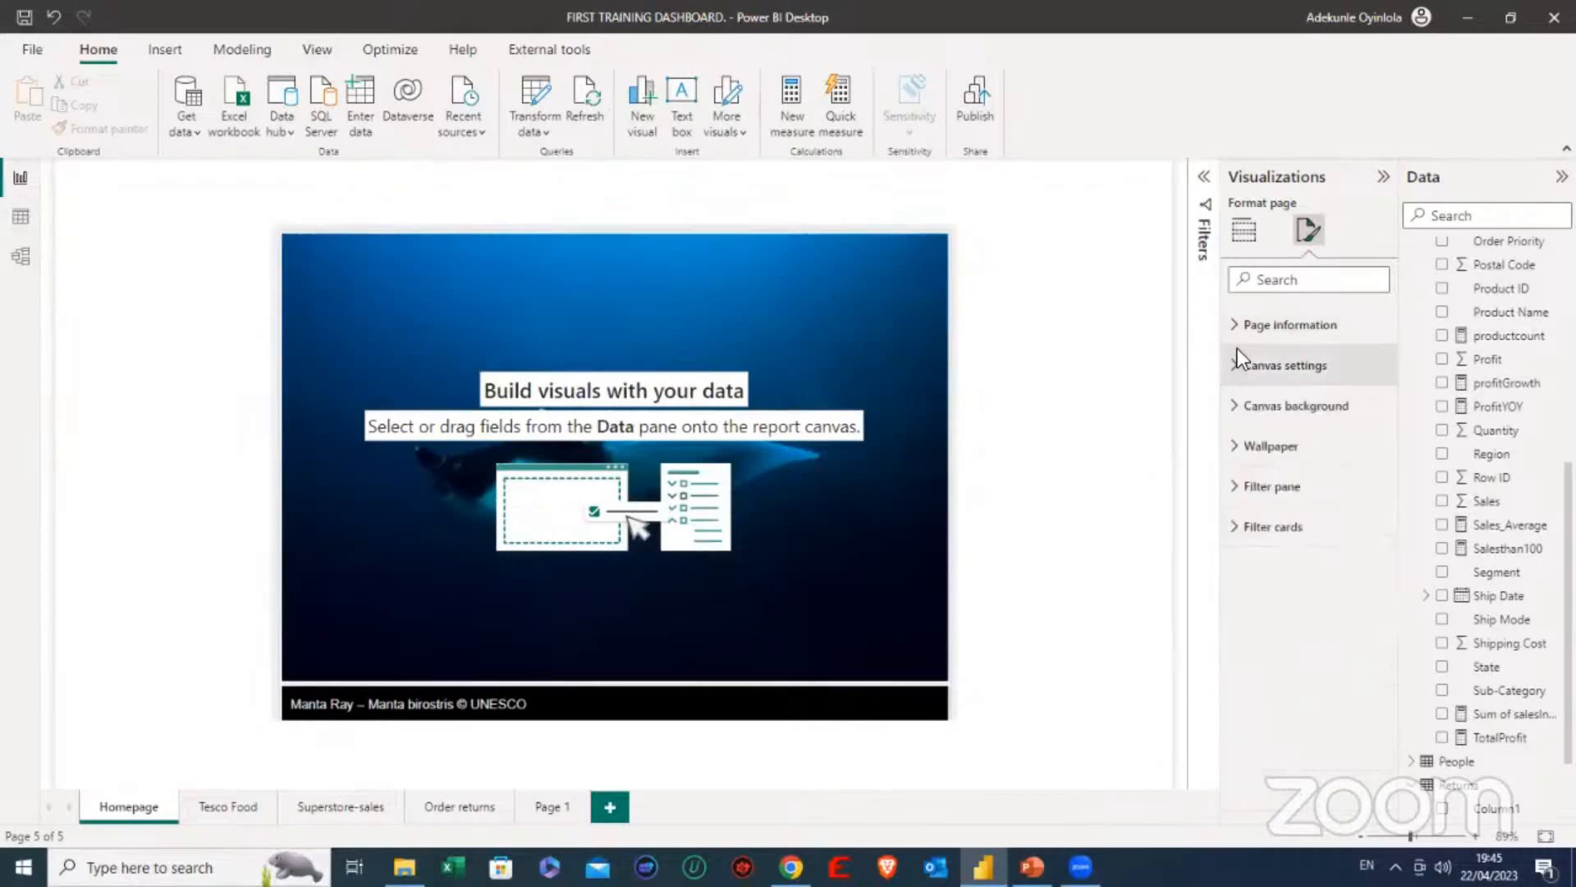
# - Replace the Homepage's canvas background image with hbp n from the Pictures folder
pyautogui.click(1238, 405)
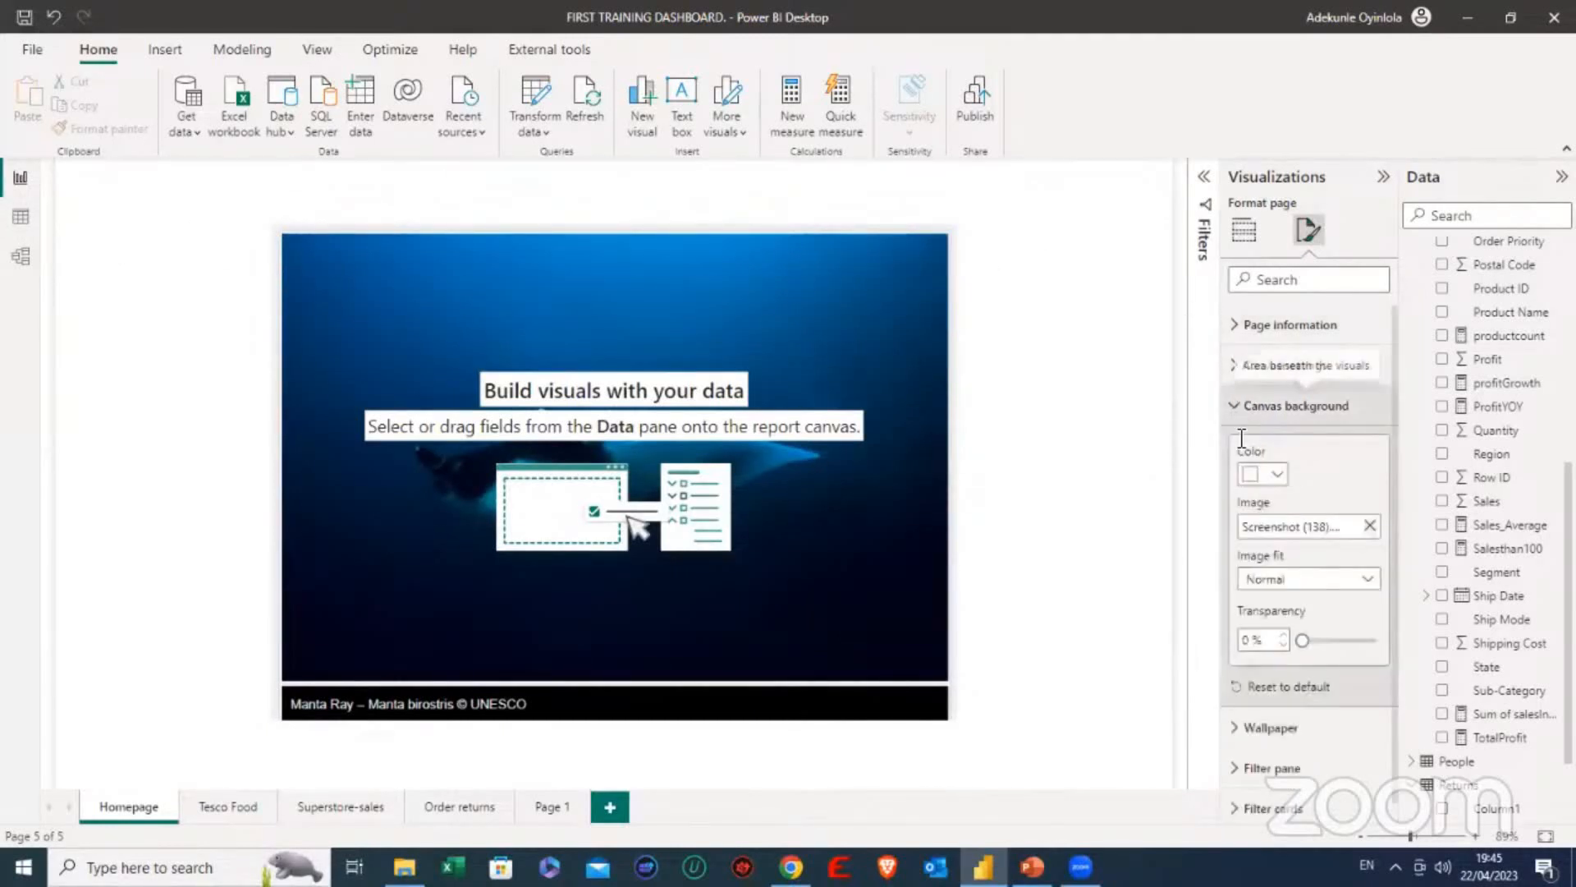
pyautogui.click(1369, 525)
pyautogui.click(1350, 530)
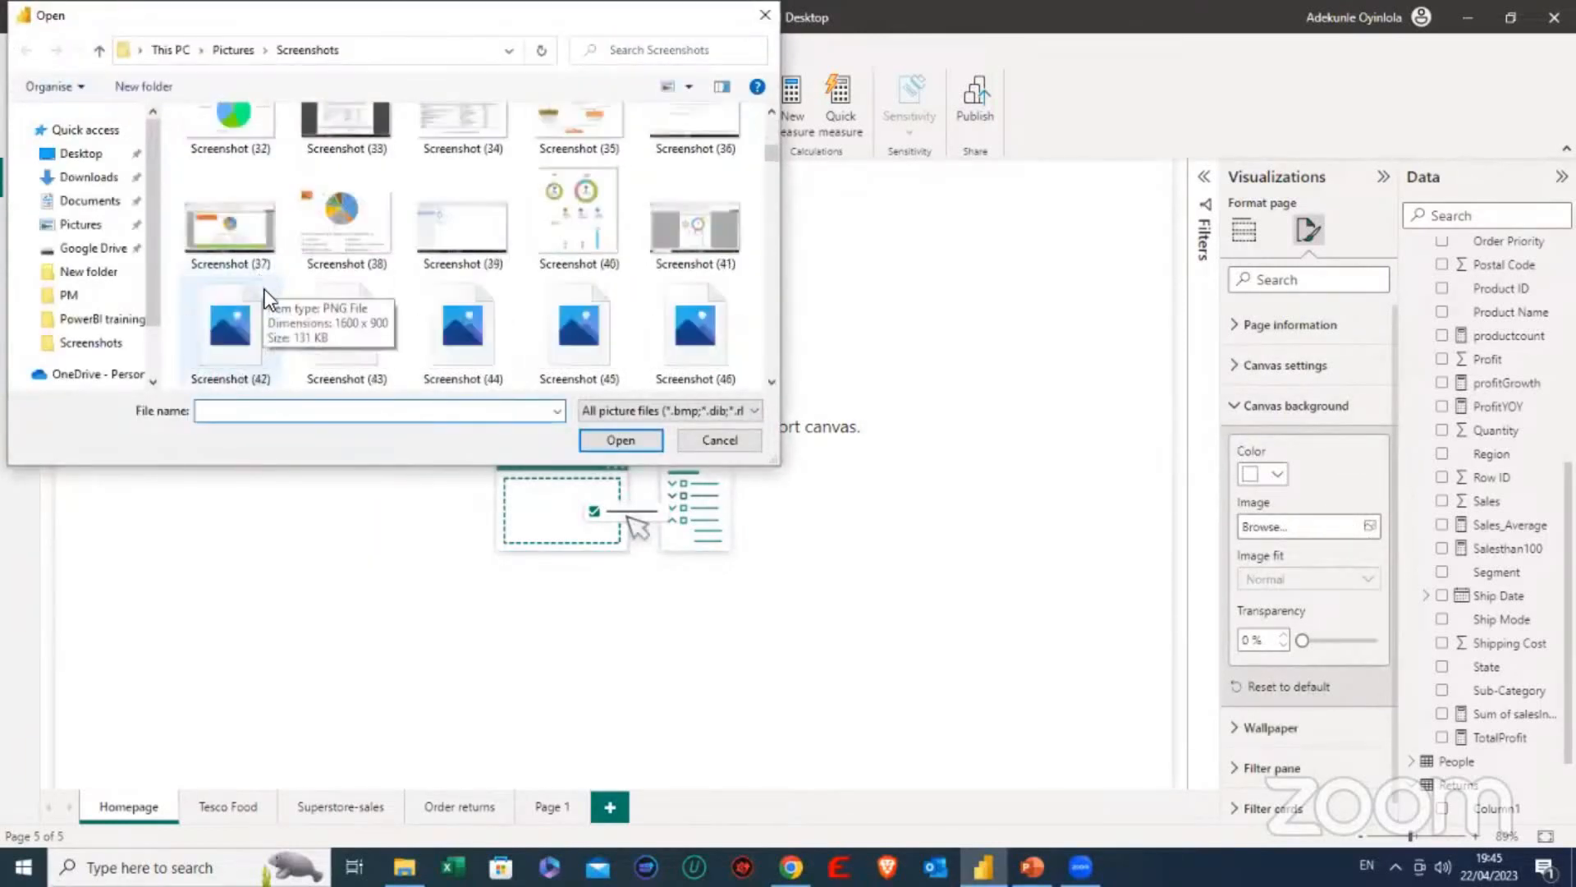
pyautogui.scroll(-5, 264, 286)
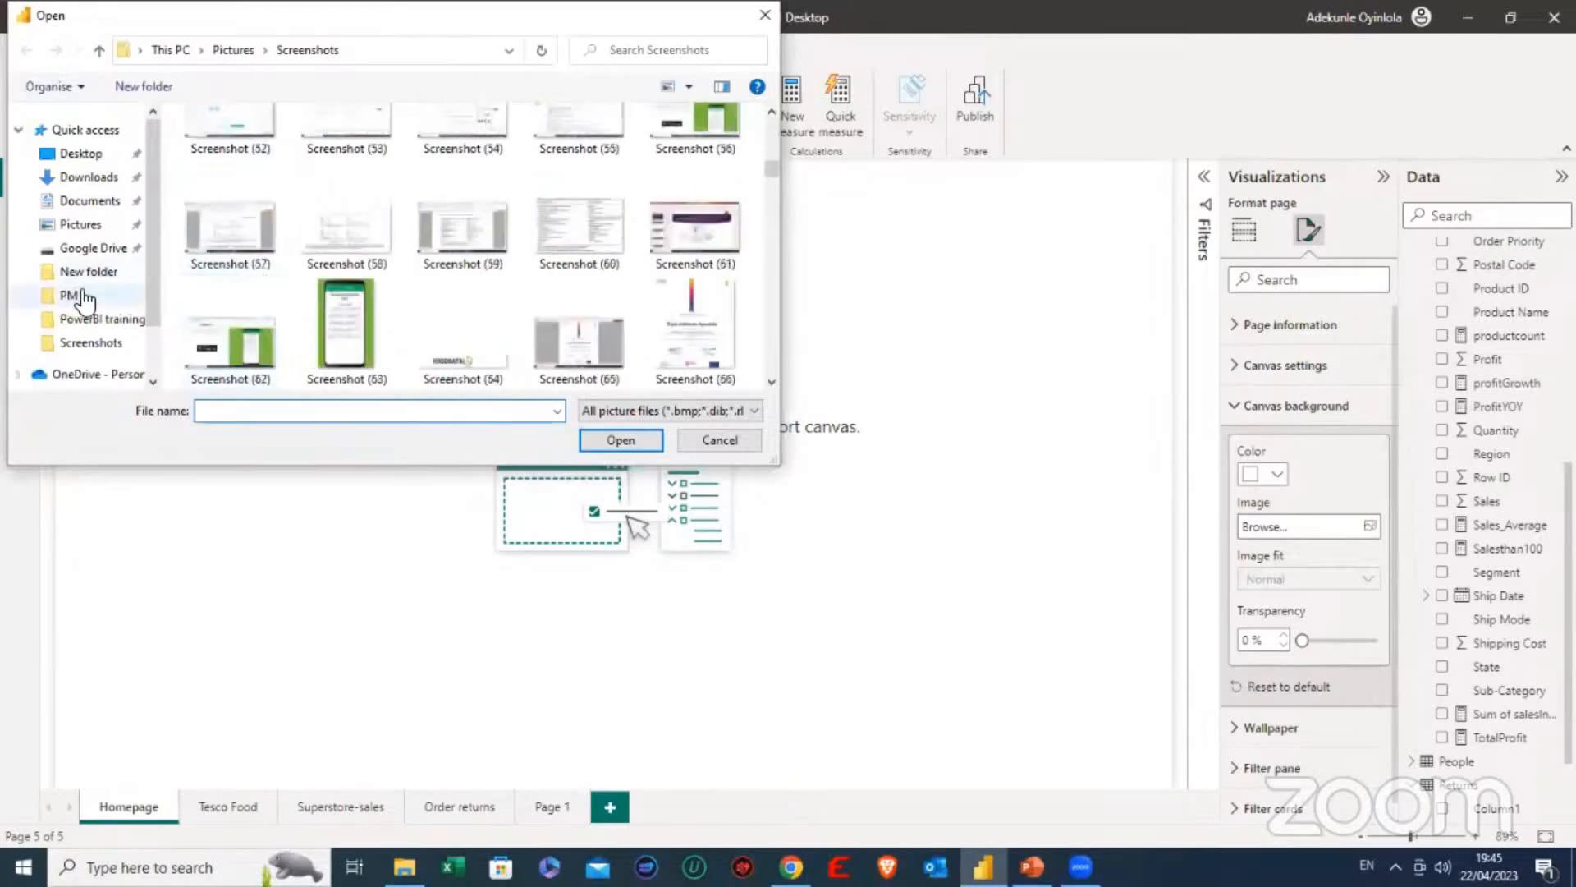
pyautogui.scroll(-2, 99, 308)
pyautogui.scroll(2, 91, 235)
pyautogui.click(95, 228)
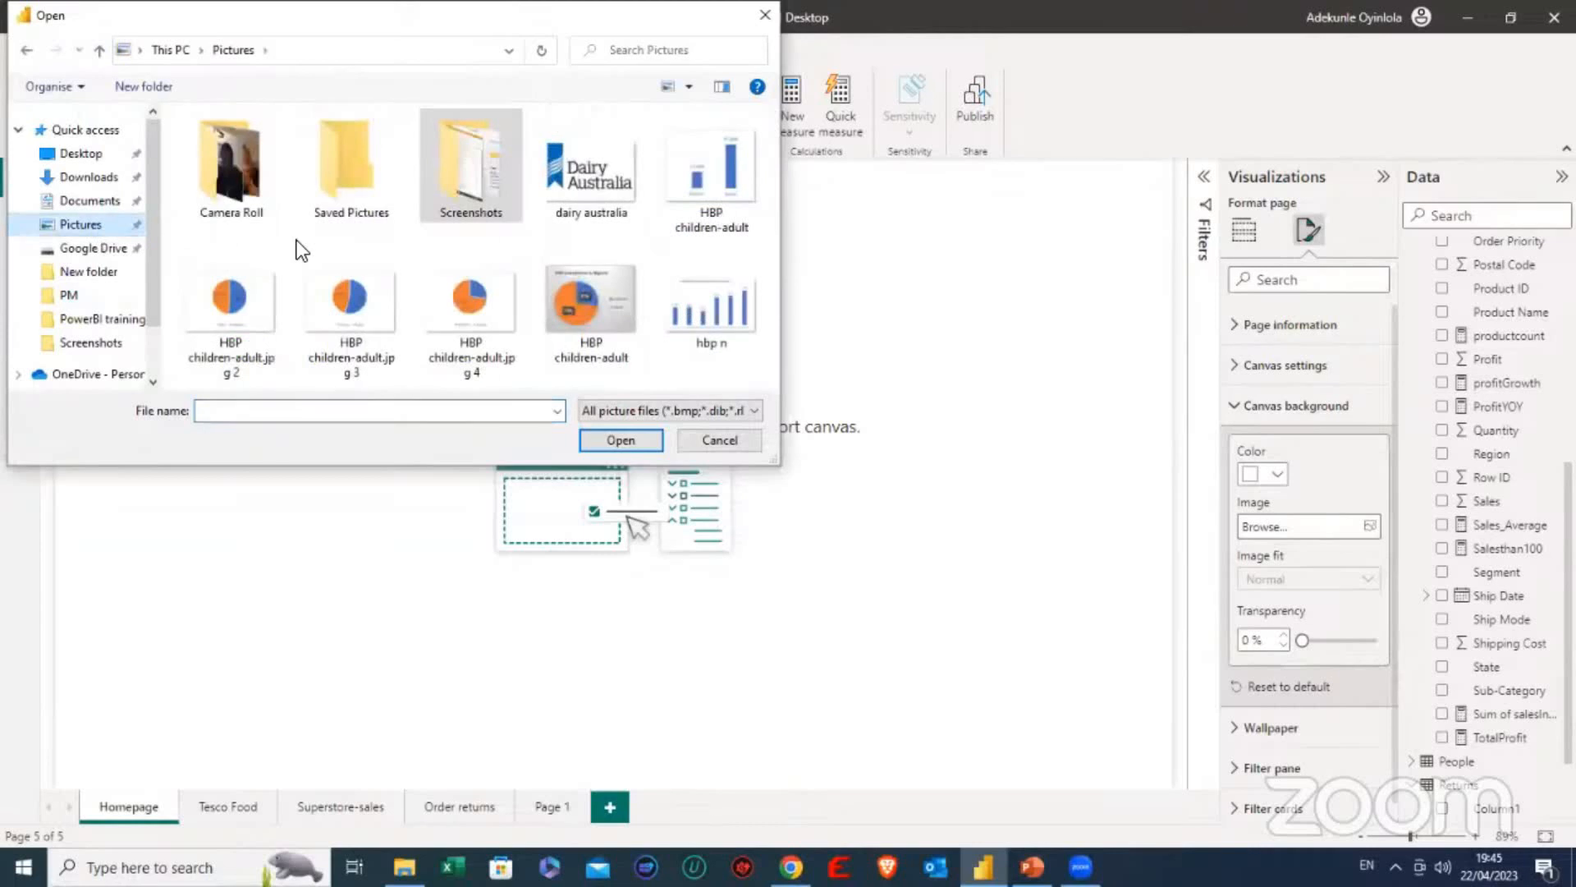
pyautogui.doubleClick(353, 205)
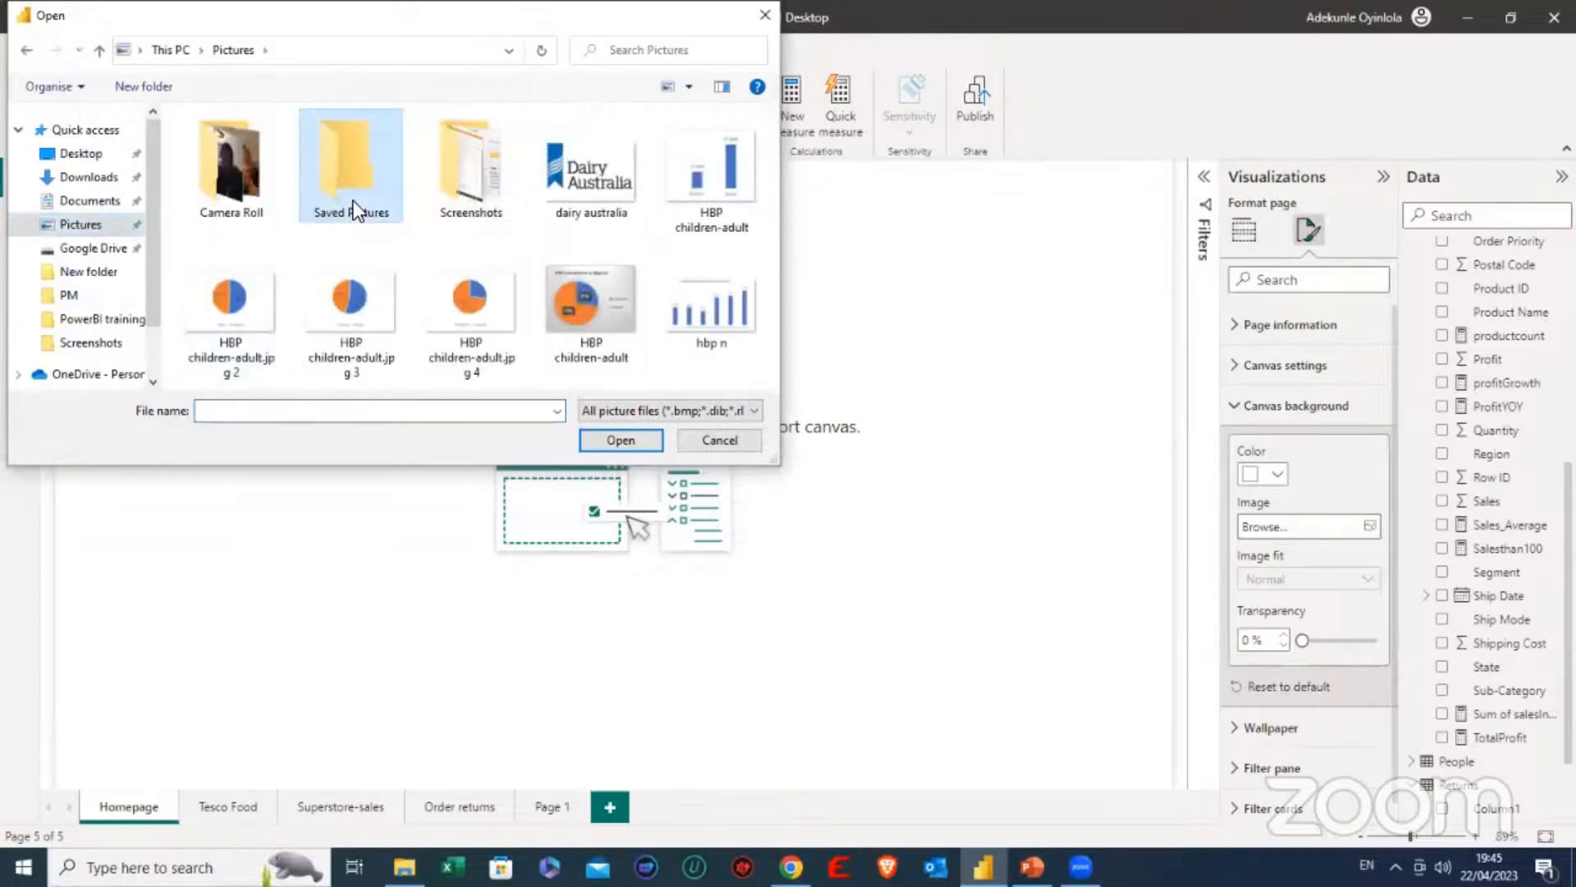
pyautogui.click(24, 50)
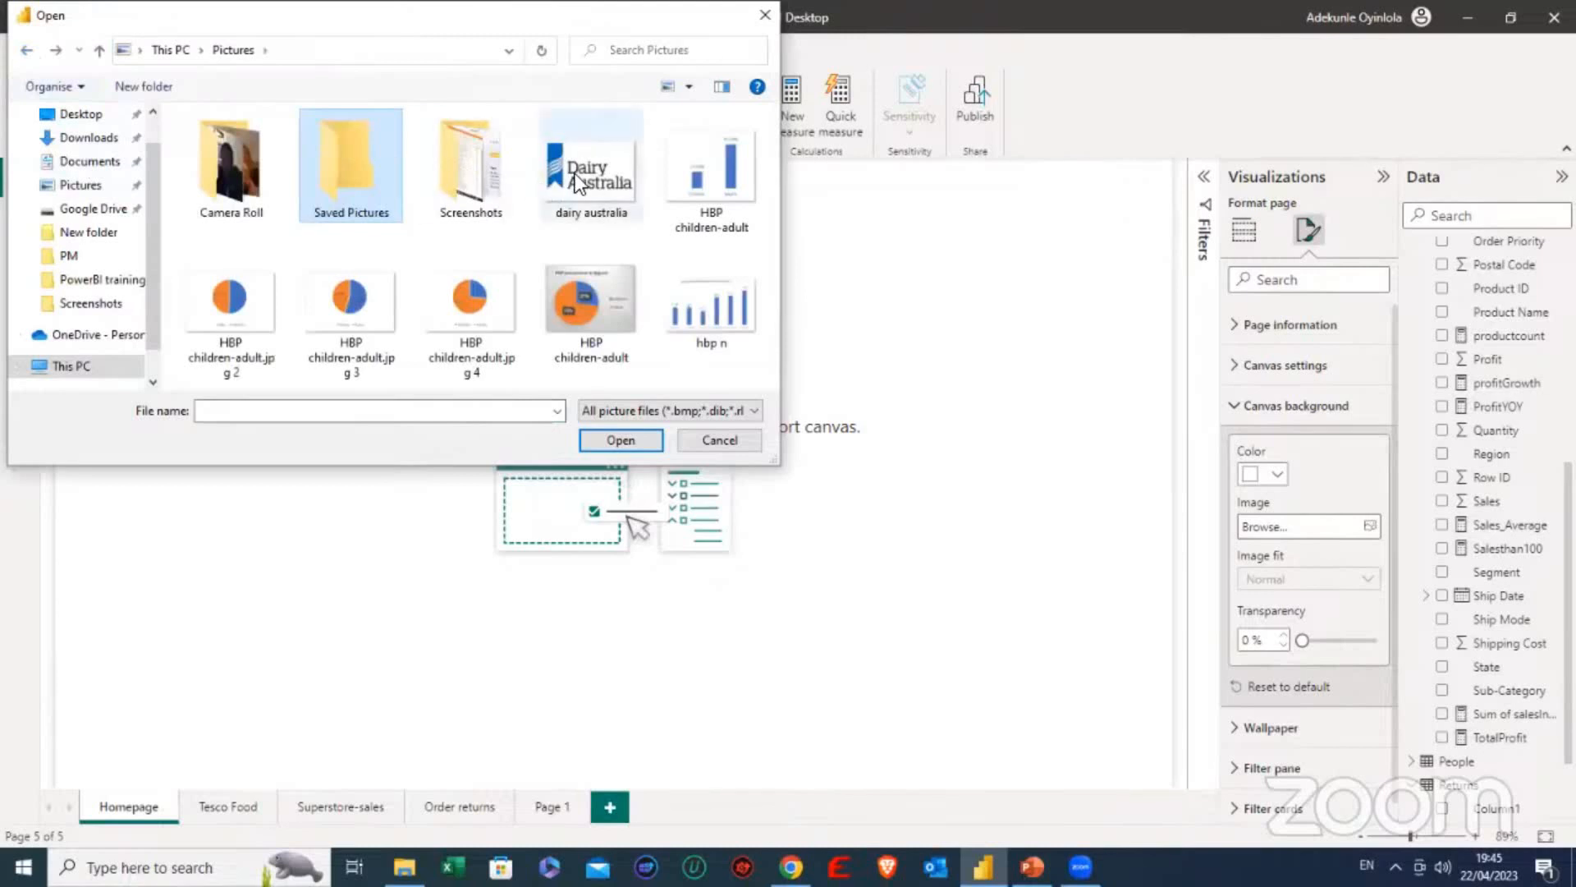
pyautogui.doubleClick(472, 181)
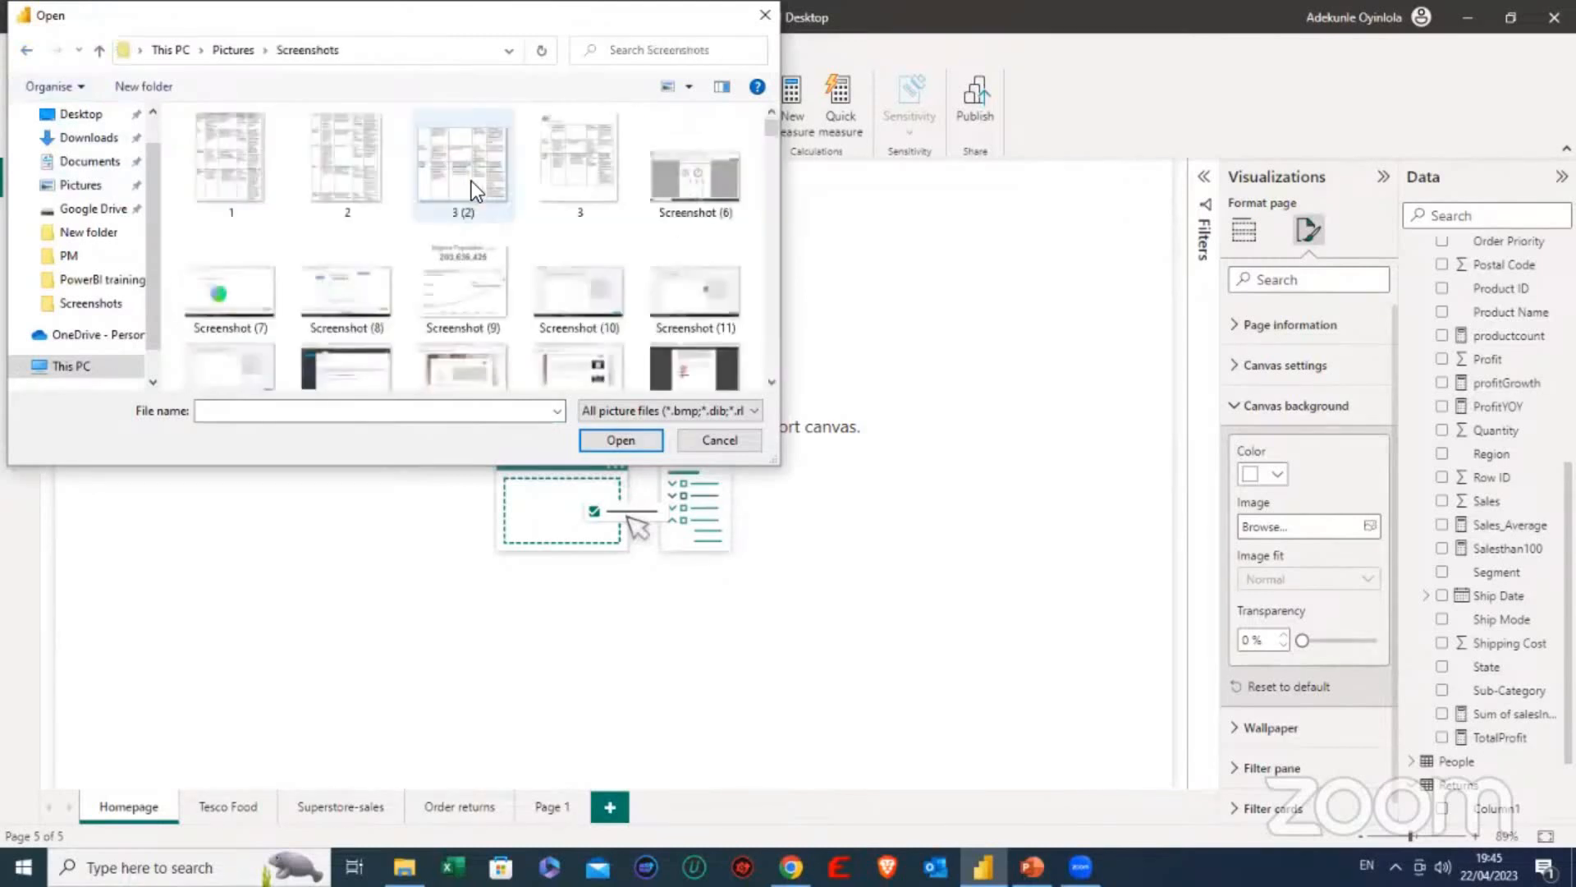
pyautogui.click(28, 51)
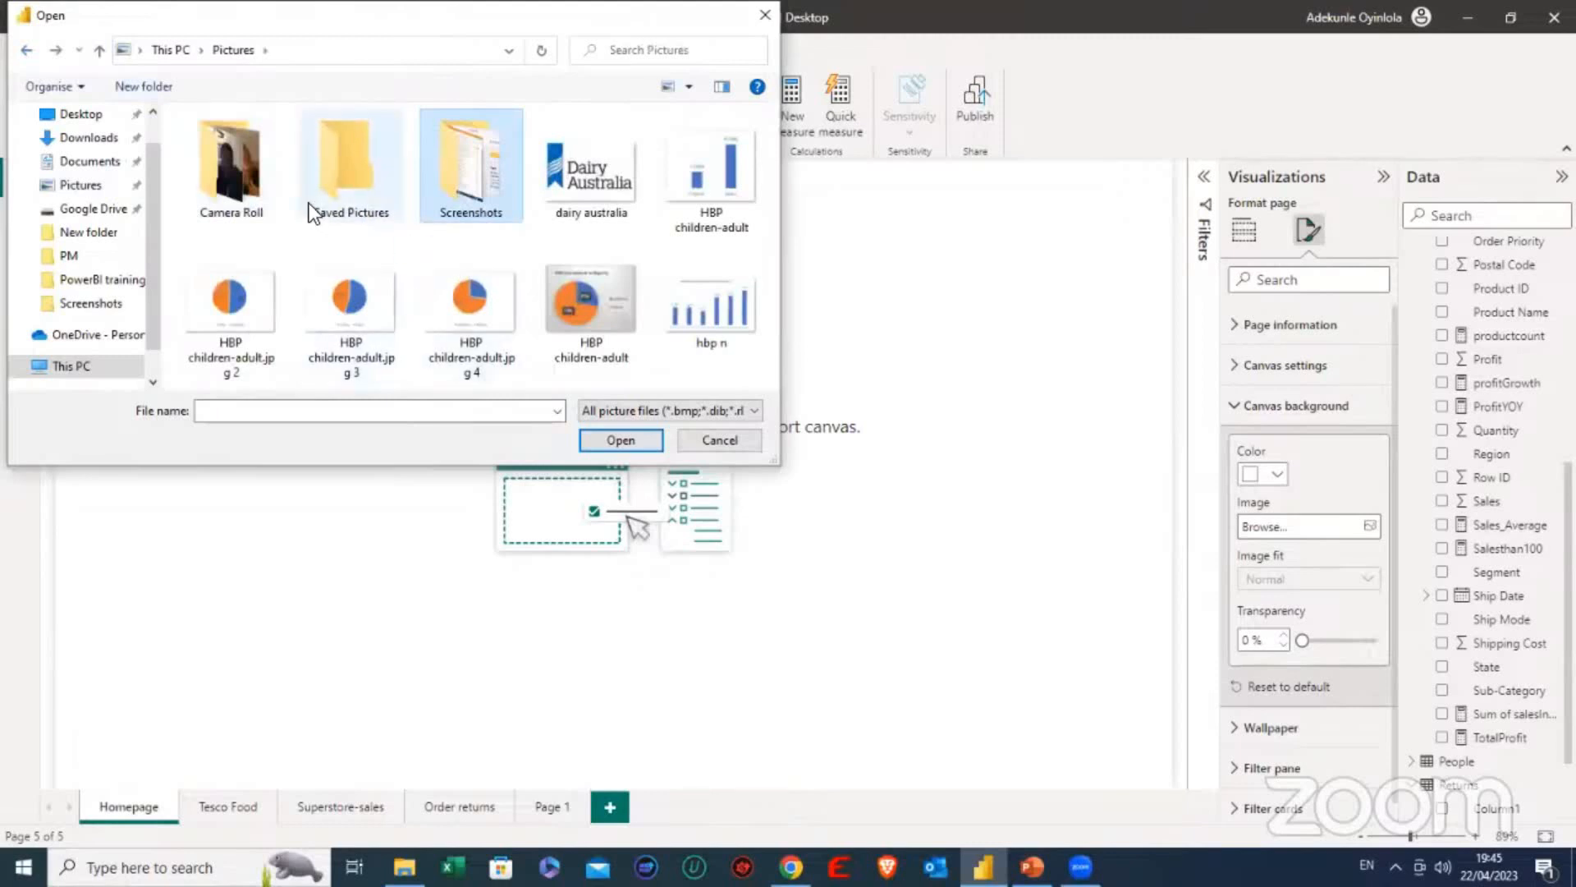
pyautogui.click(701, 317)
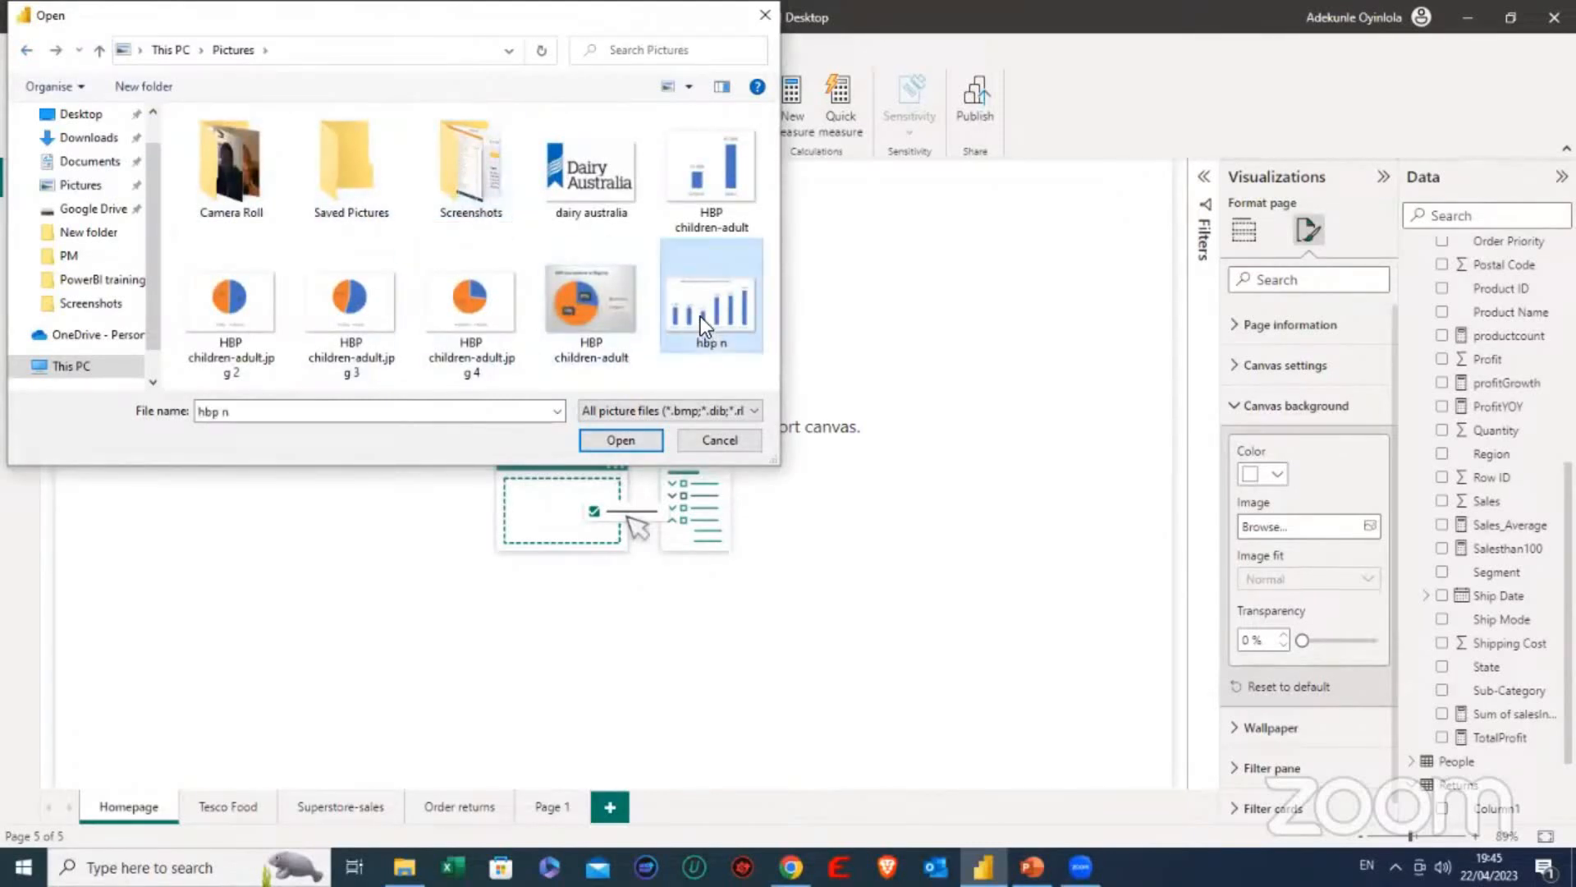
pyautogui.click(620, 441)
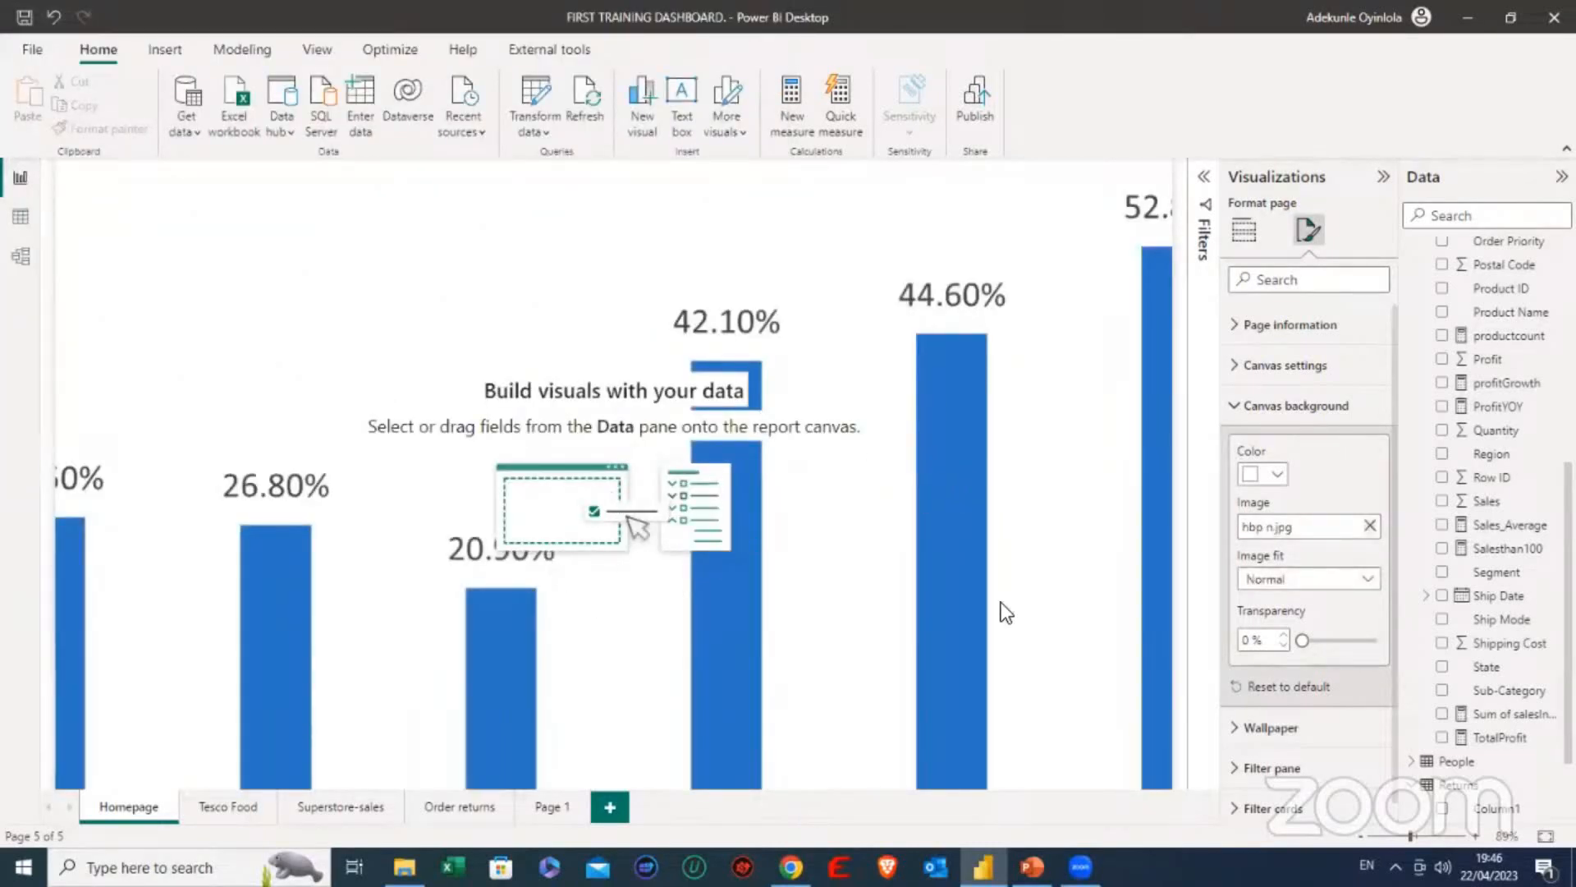
# - Remove the hbp n image from the Homepage's canvas background
pyautogui.click(545, 271)
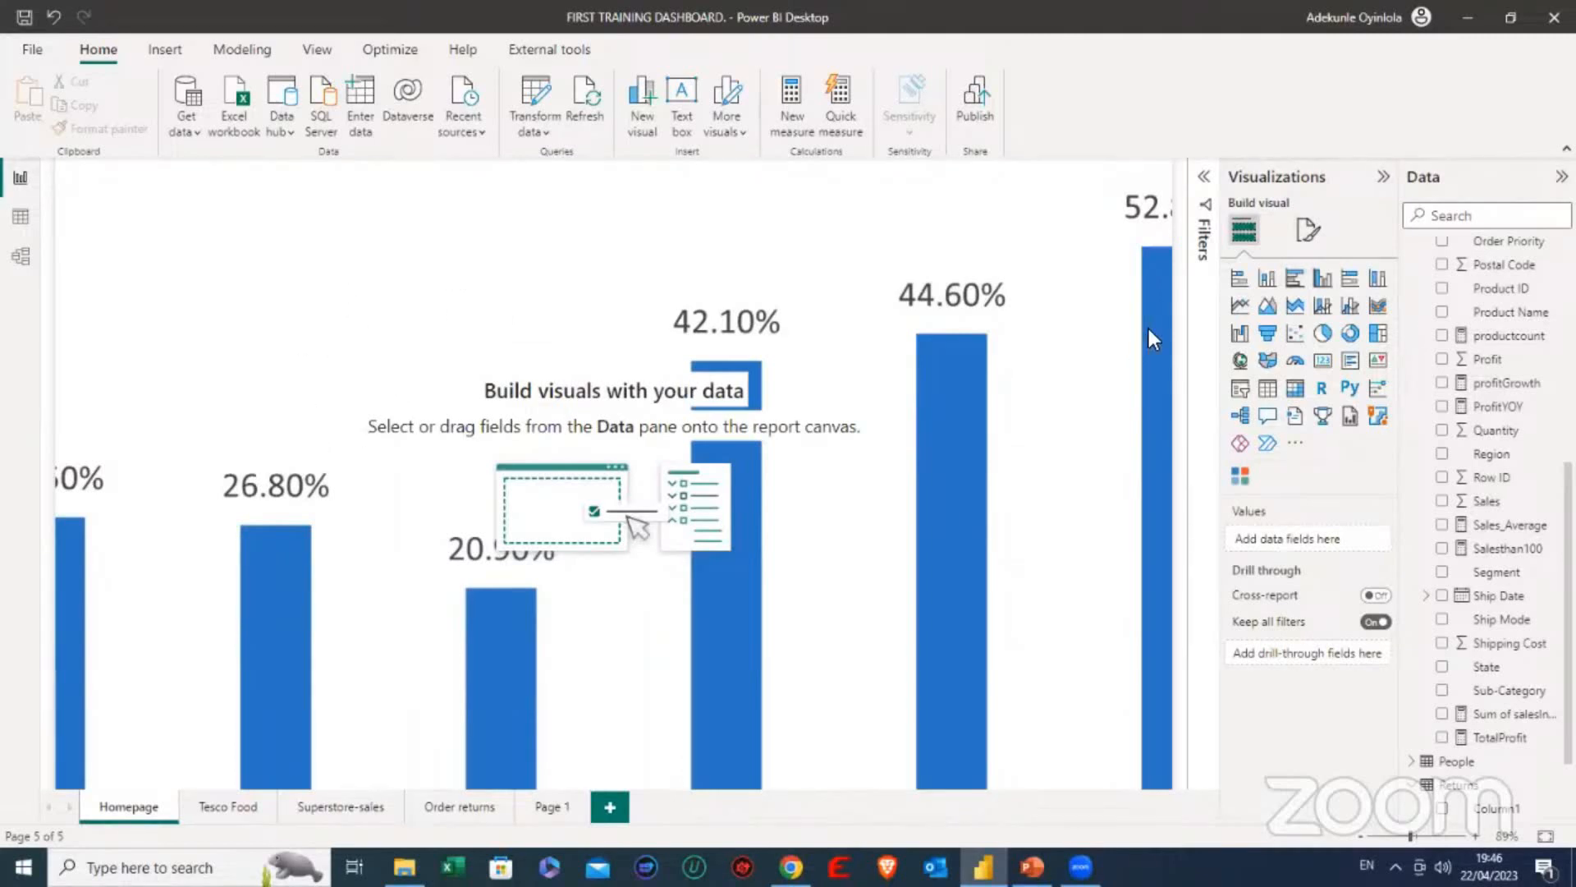
pyautogui.click(1317, 233)
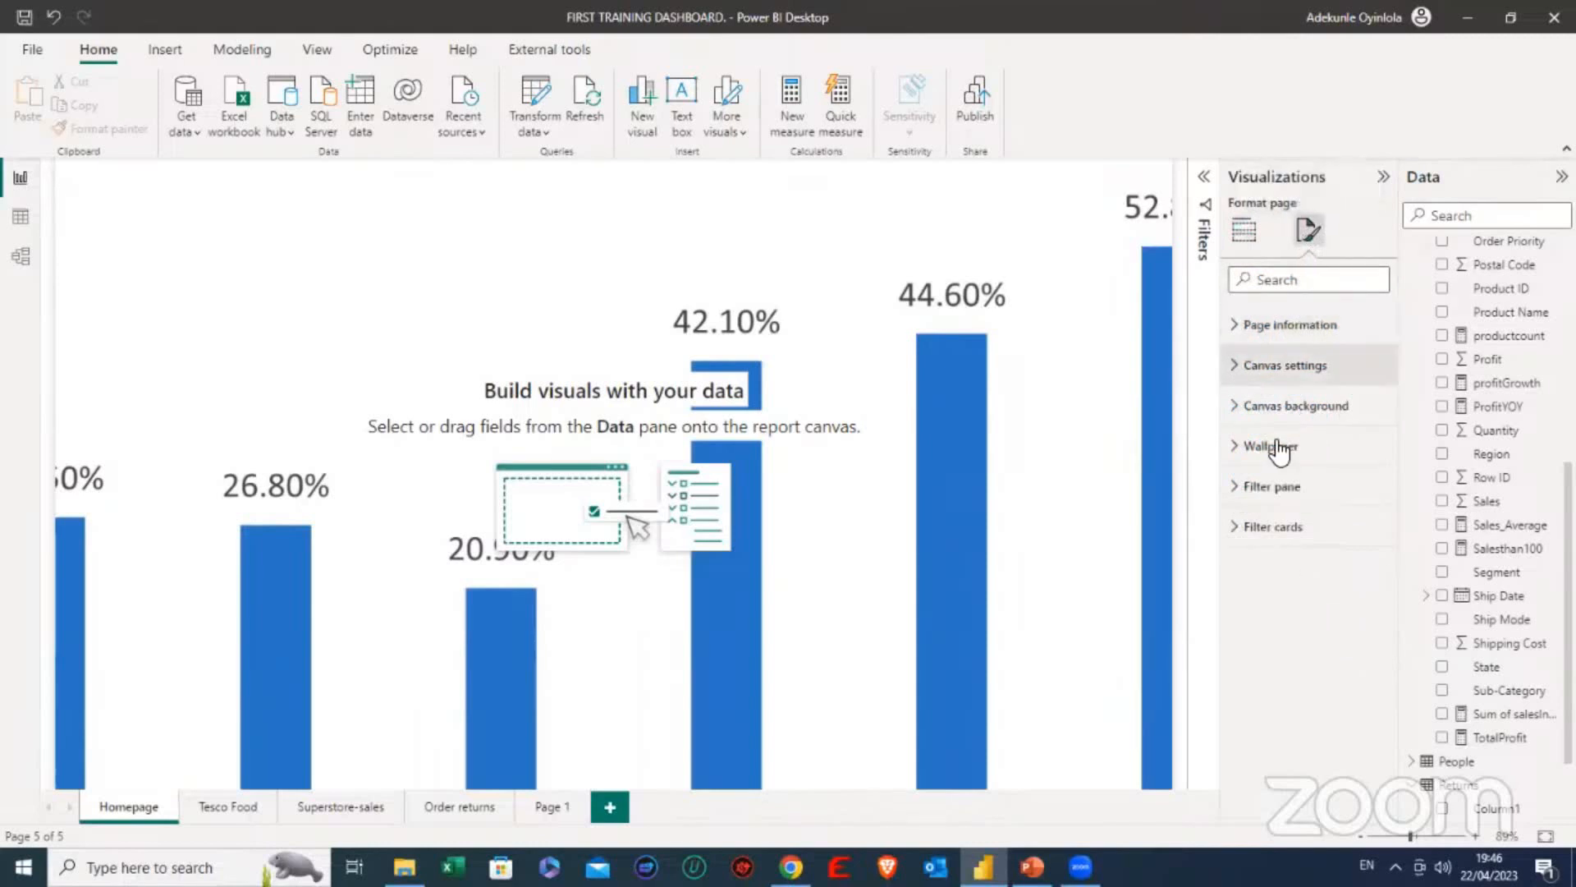
pyautogui.click(1244, 414)
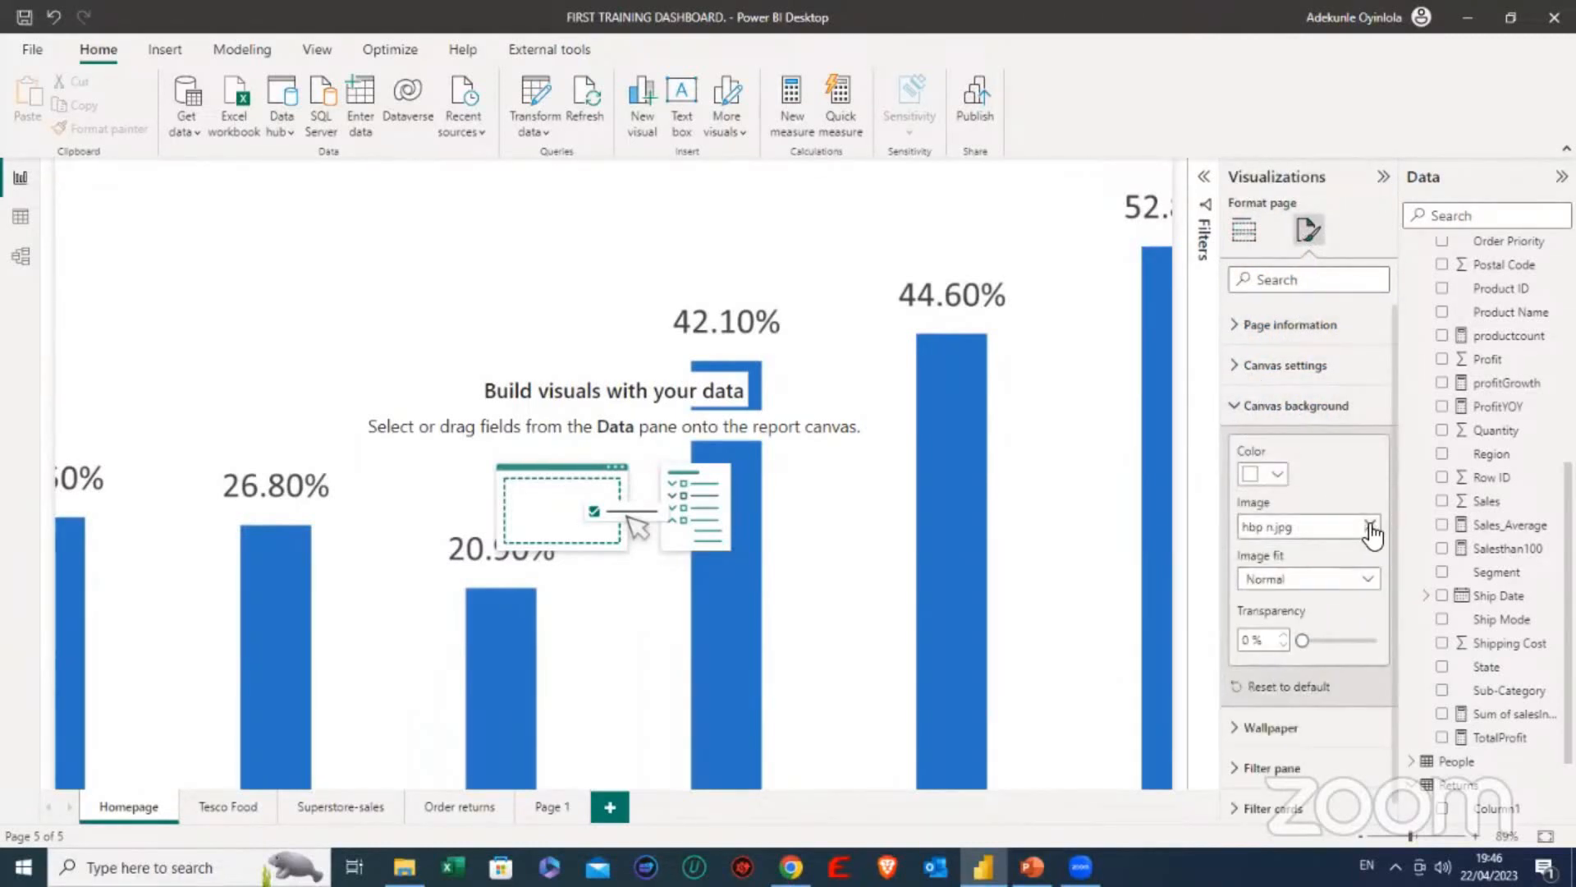
pyautogui.click(1370, 527)
# - Look through the Pictures folder and its Saved Pictures, Screenshots and Camera Roll subfolders for a replacement background image
pyautogui.click(1351, 534)
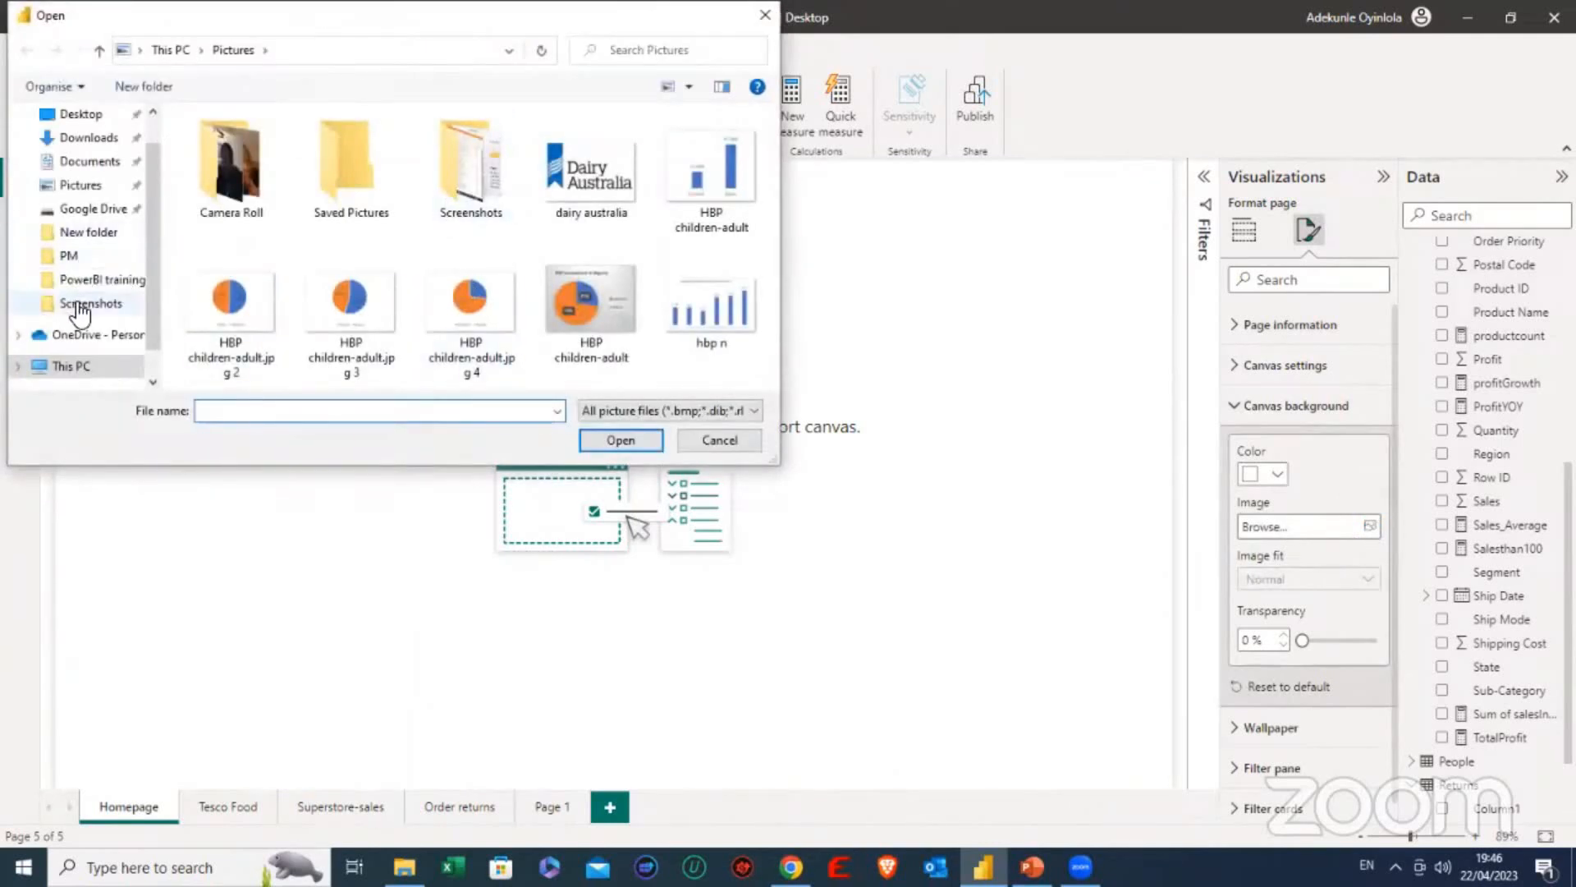
pyautogui.scroll(-1, 86, 305)
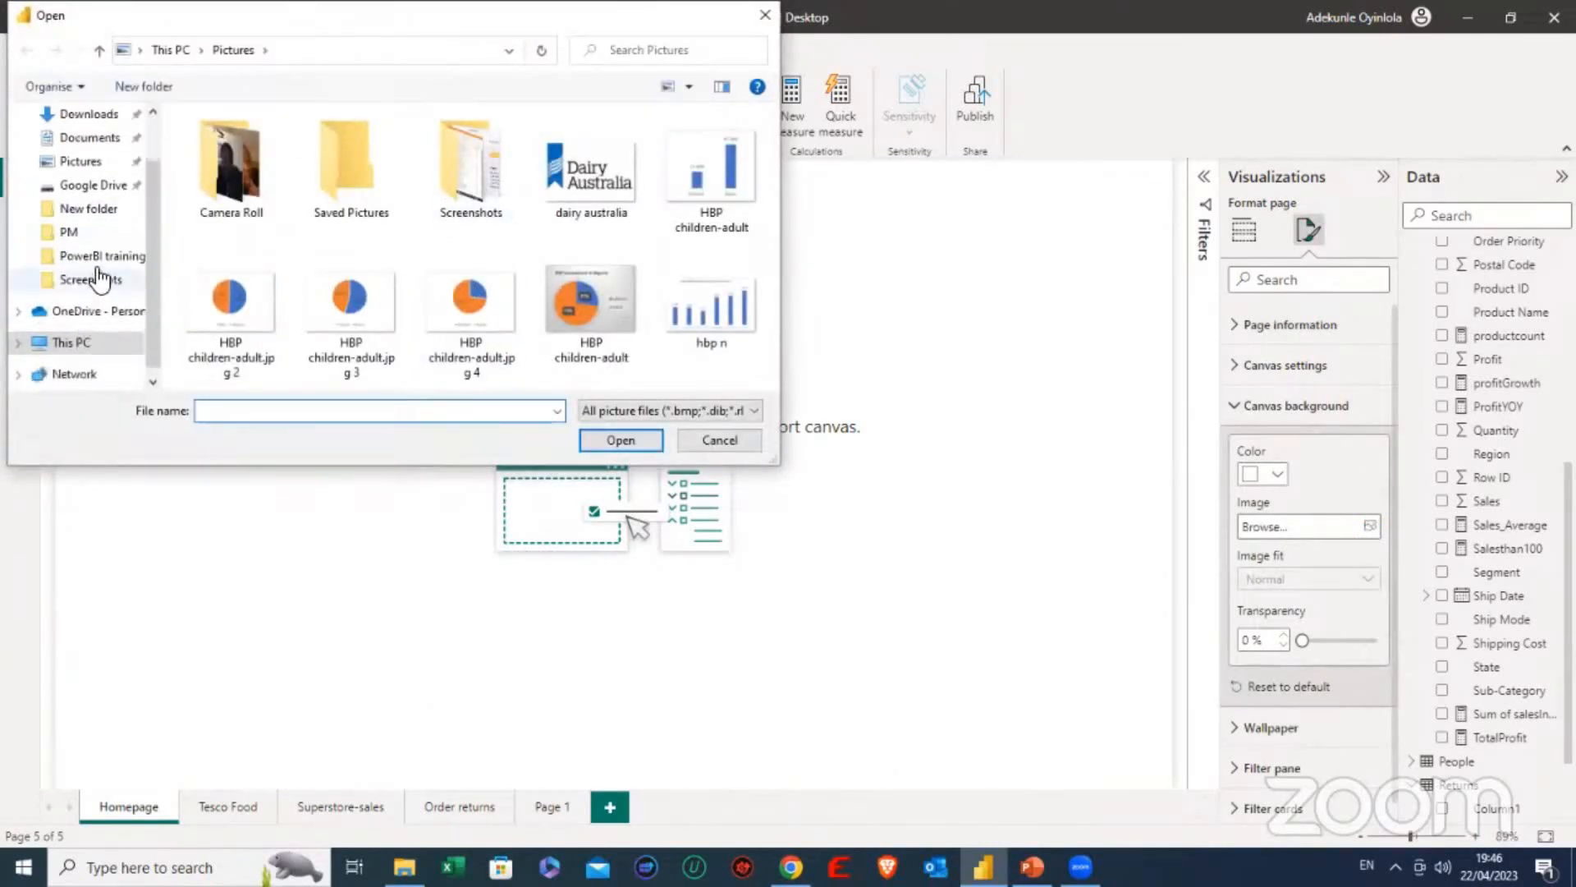
pyautogui.scroll(1, 88, 263)
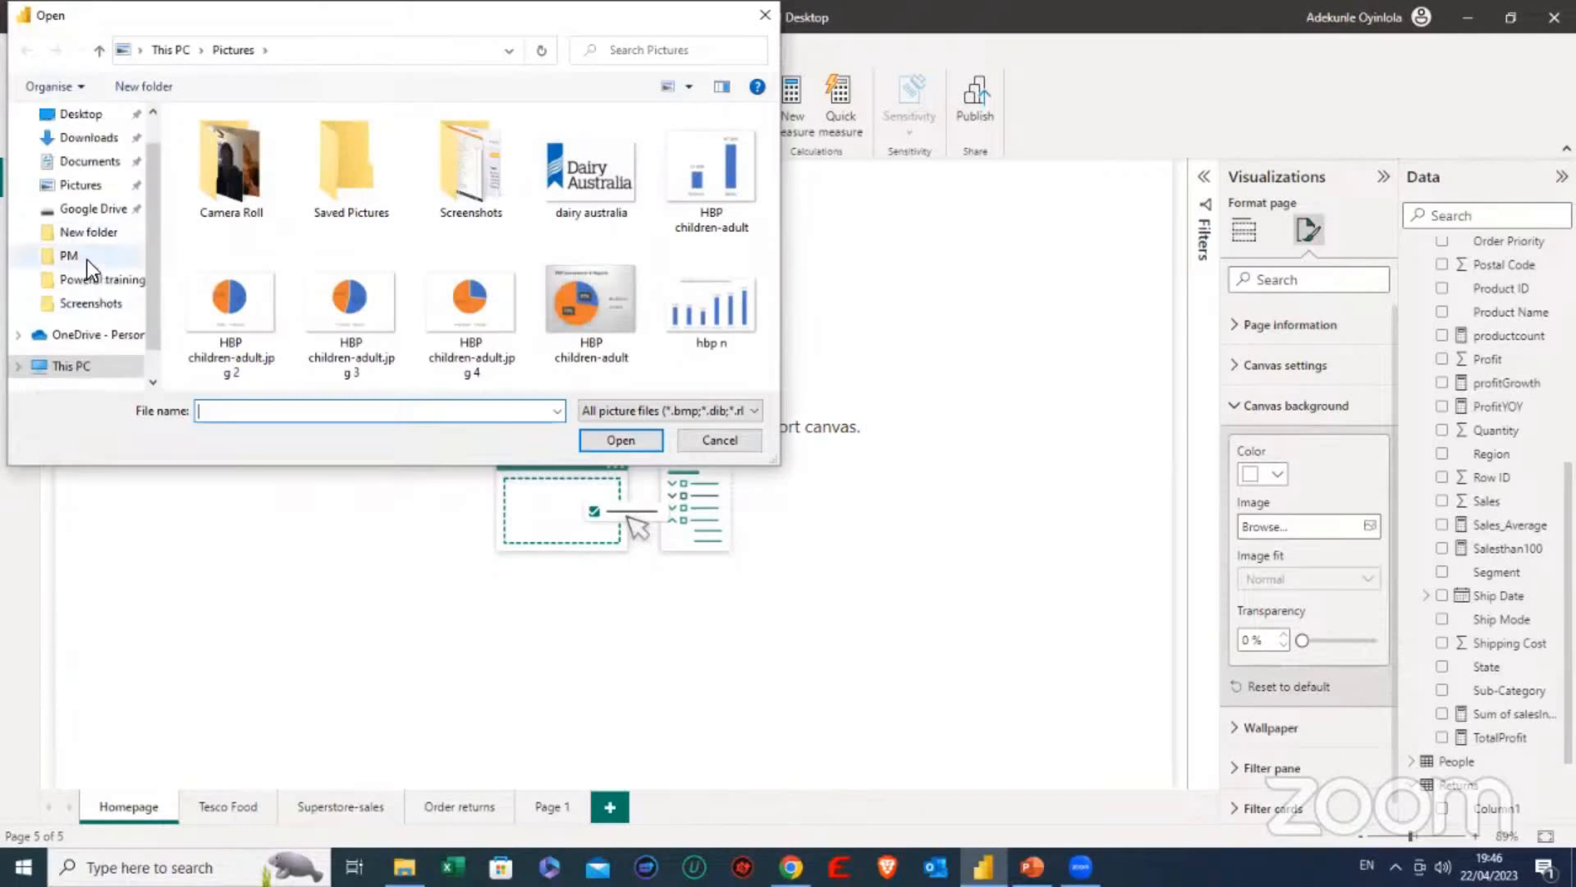
pyautogui.click(89, 192)
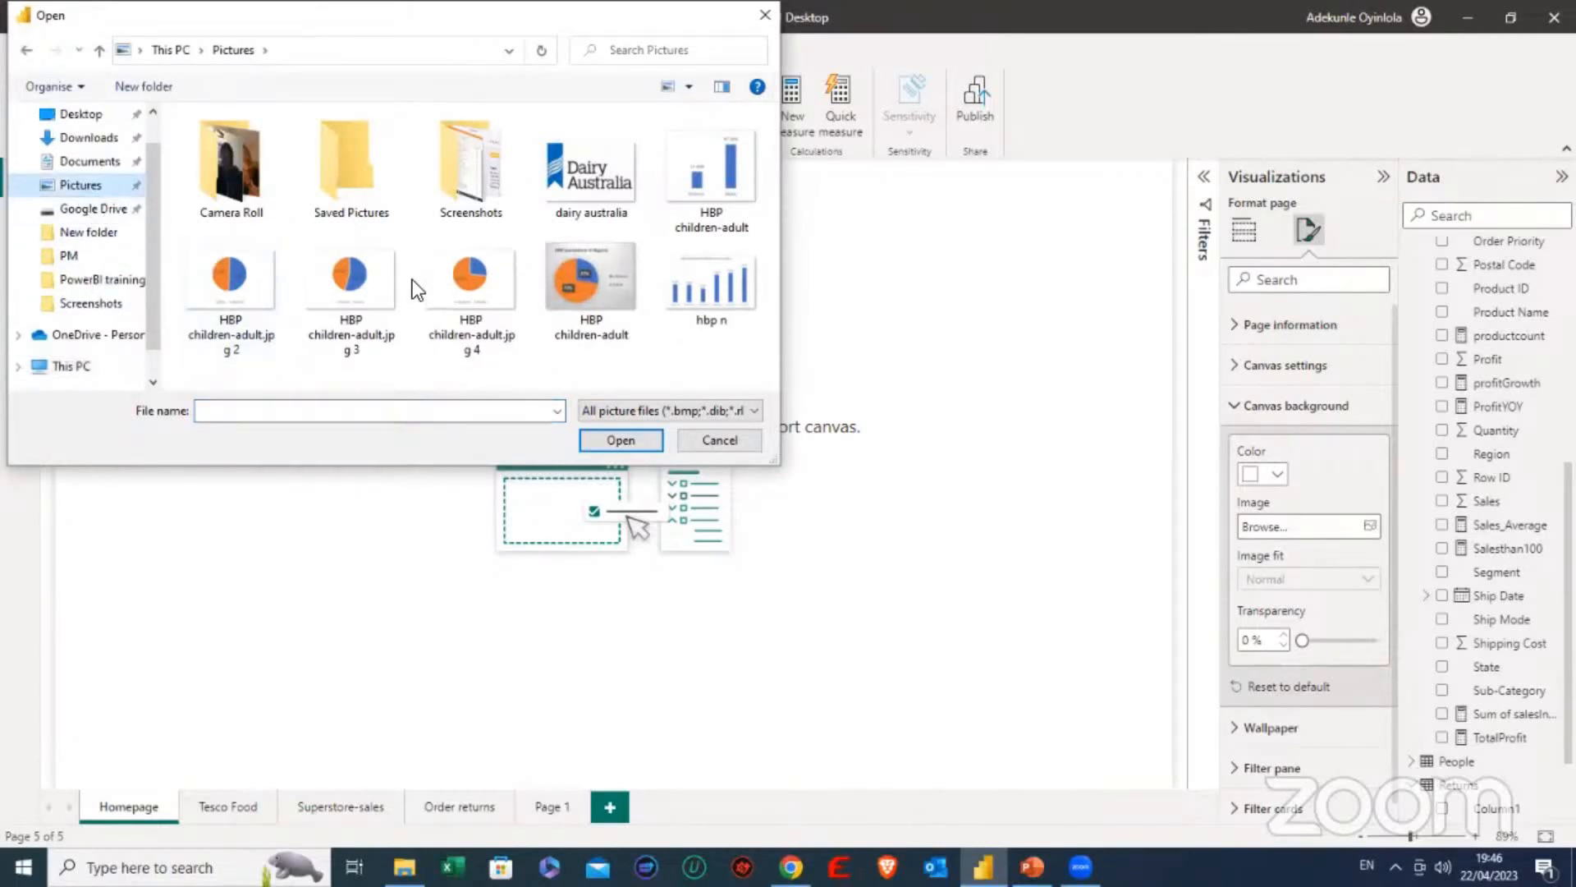
pyautogui.doubleClick(334, 187)
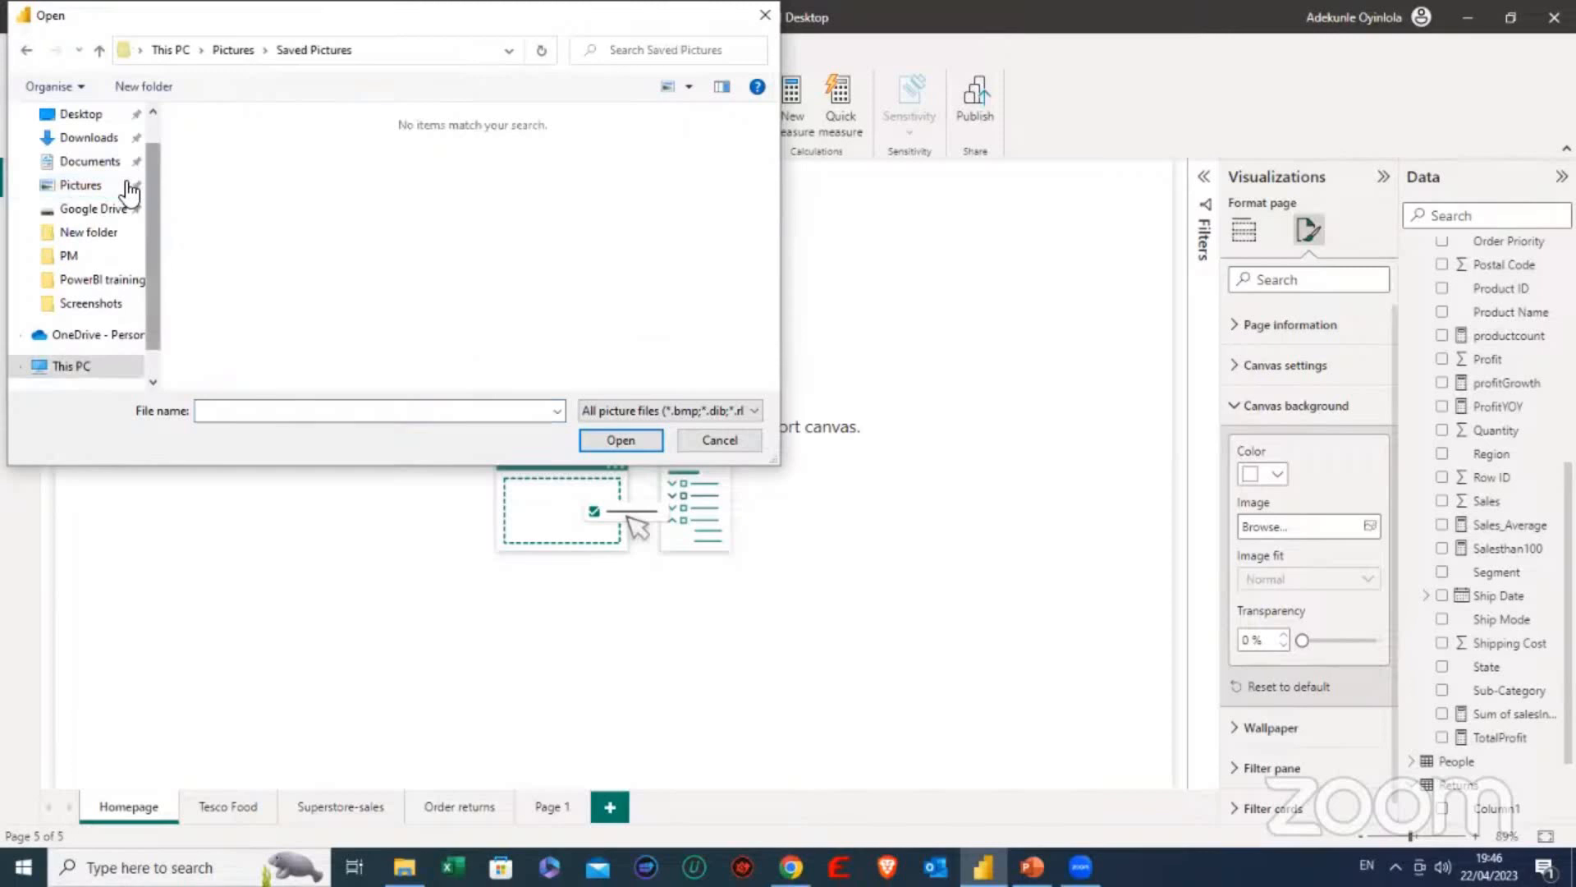
pyautogui.click(31, 53)
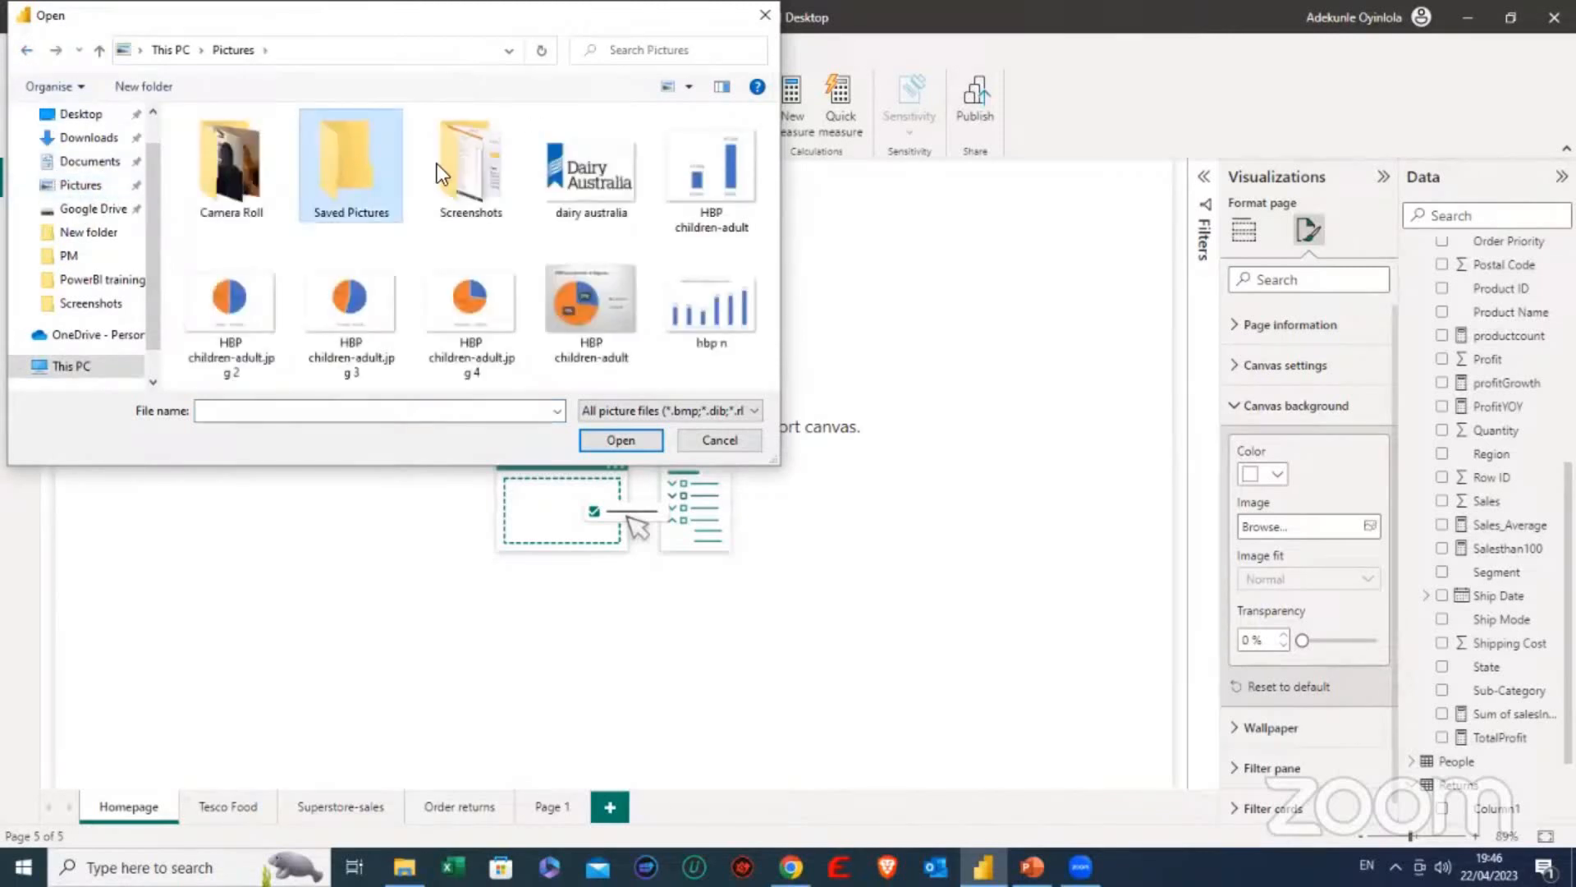
pyautogui.doubleClick(486, 166)
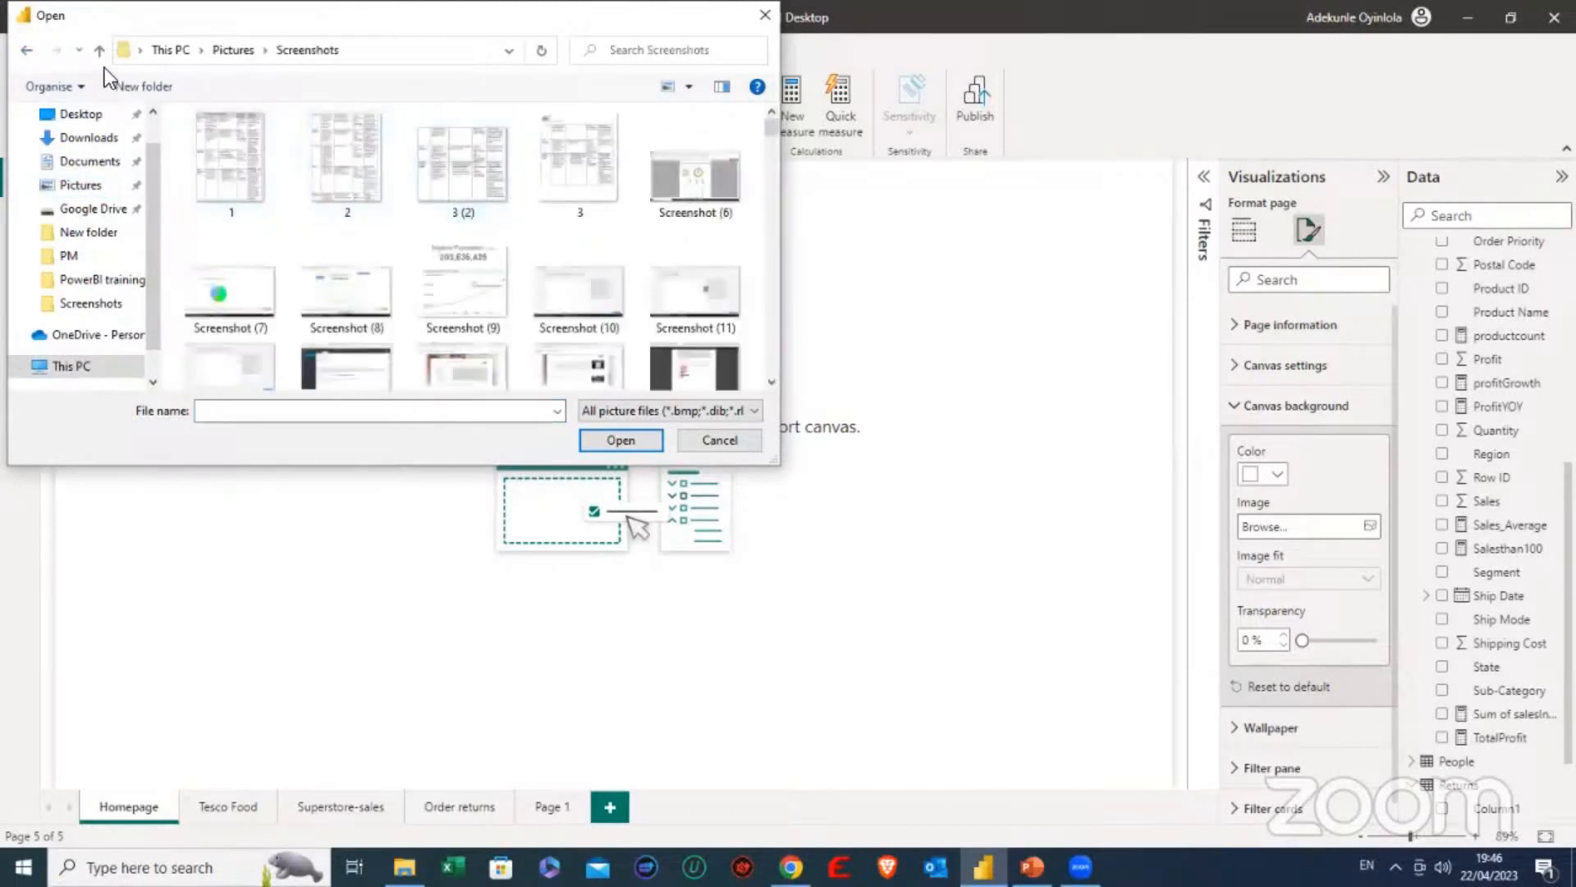
pyautogui.click(27, 50)
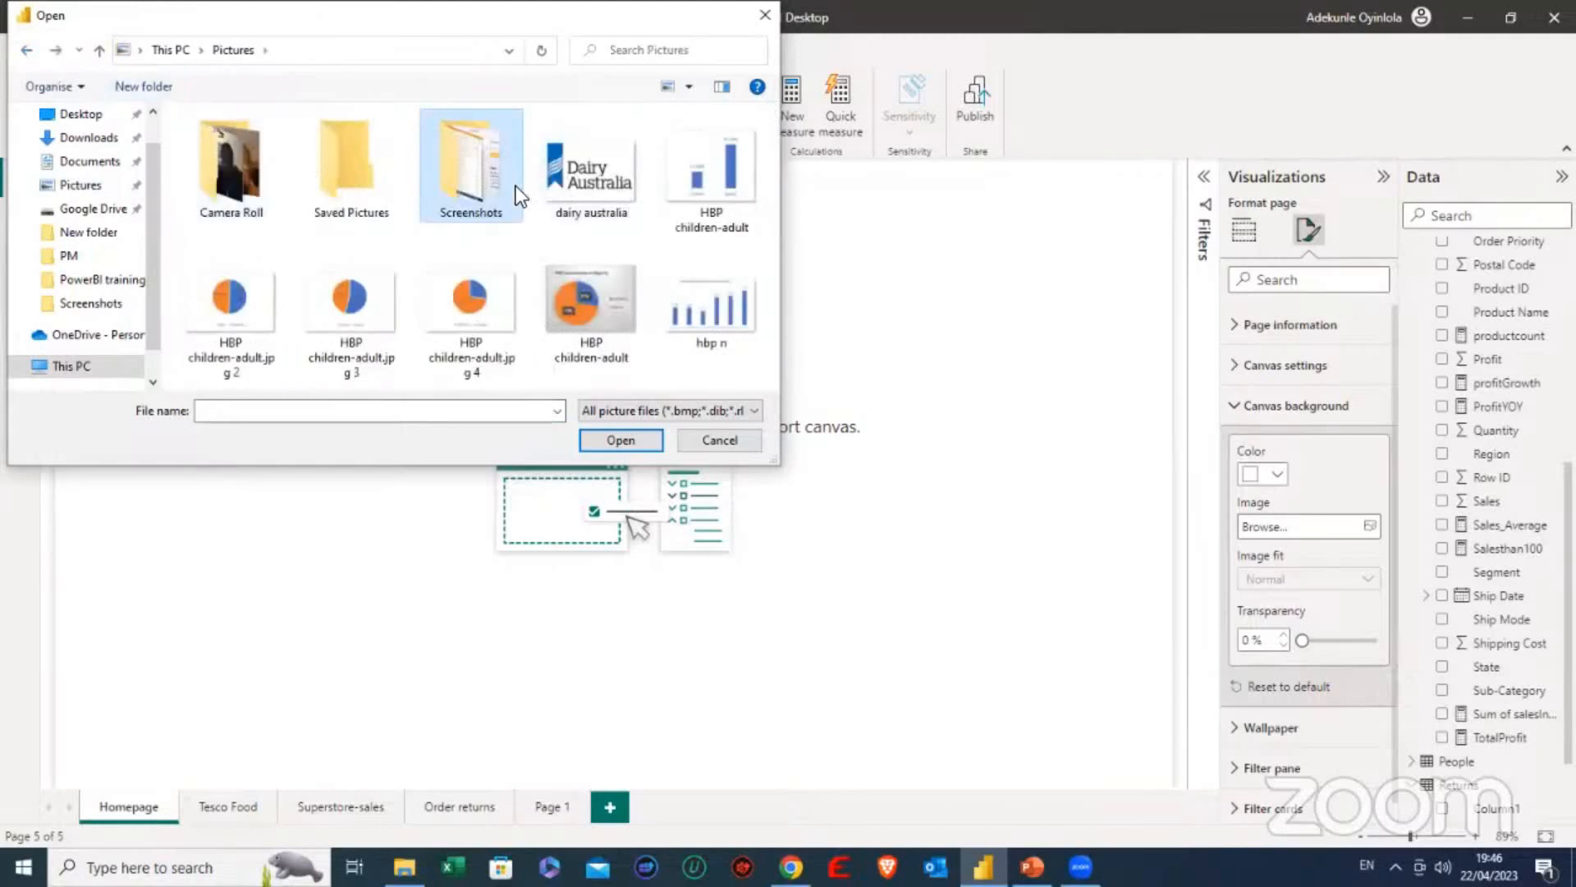
pyautogui.doubleClick(243, 179)
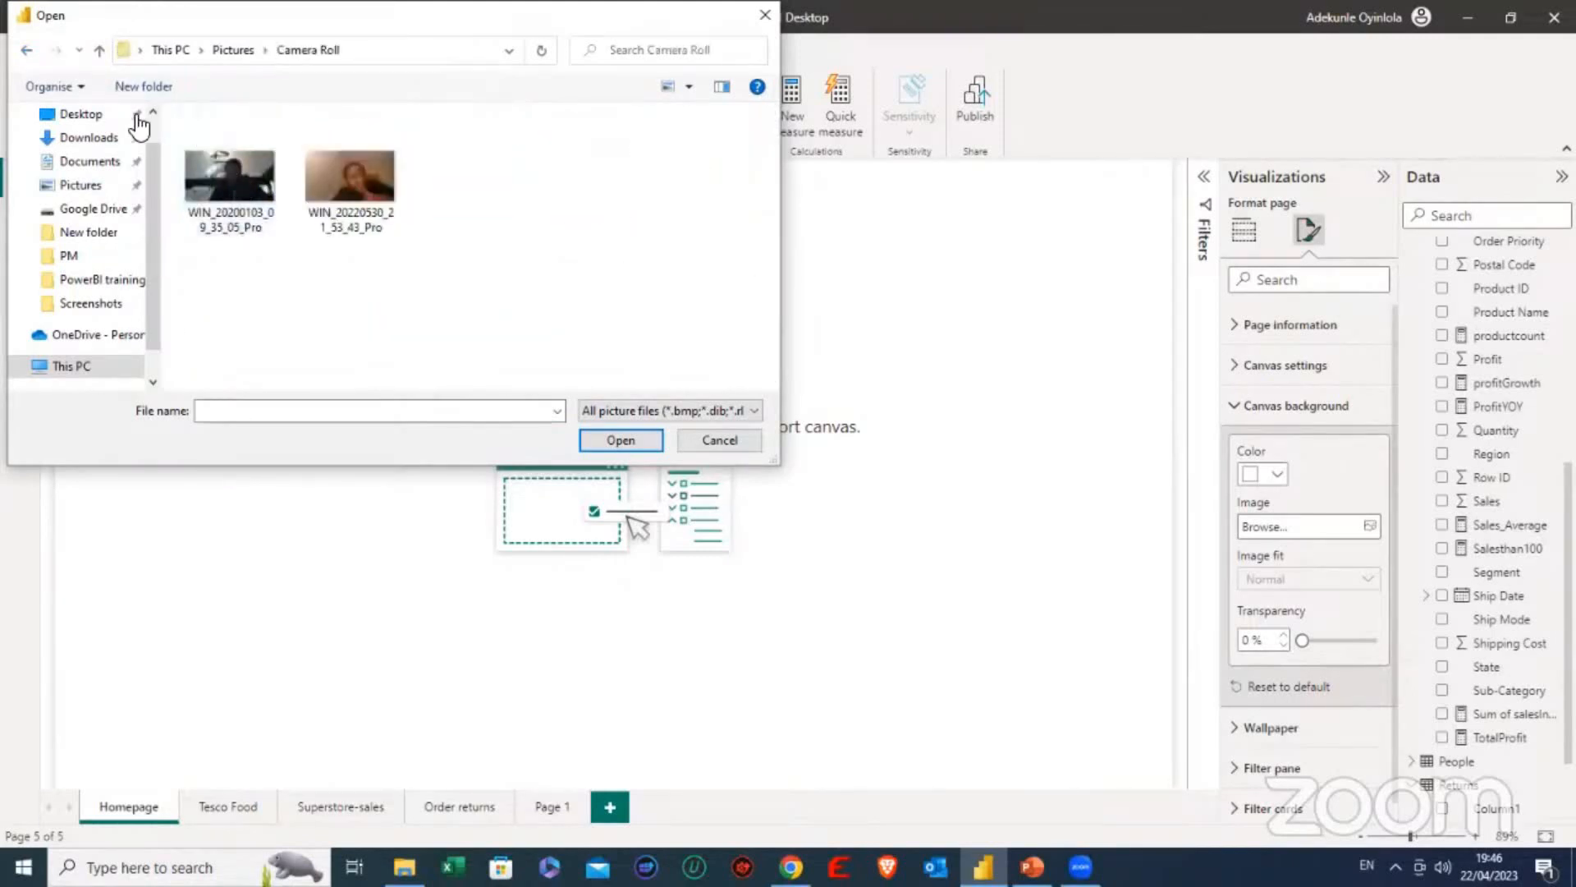
pyautogui.click(28, 50)
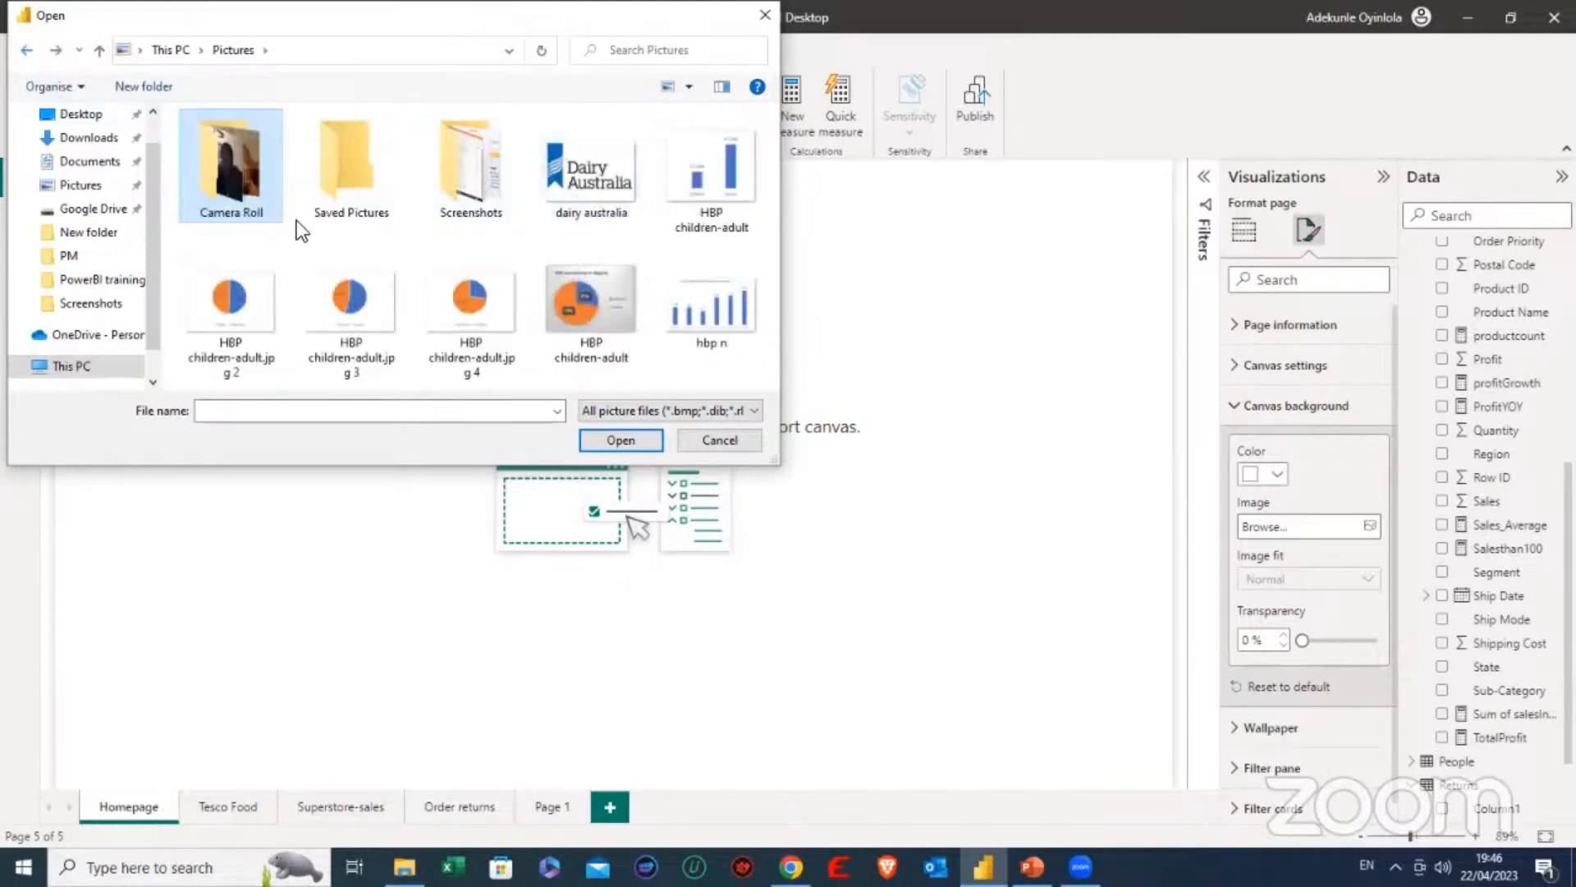
# - Set 20201013_103049 from the desktop's INTERNSHIP WARMSEN 20' folder as the Homepage's canvas background image
pyautogui.click(102, 236)
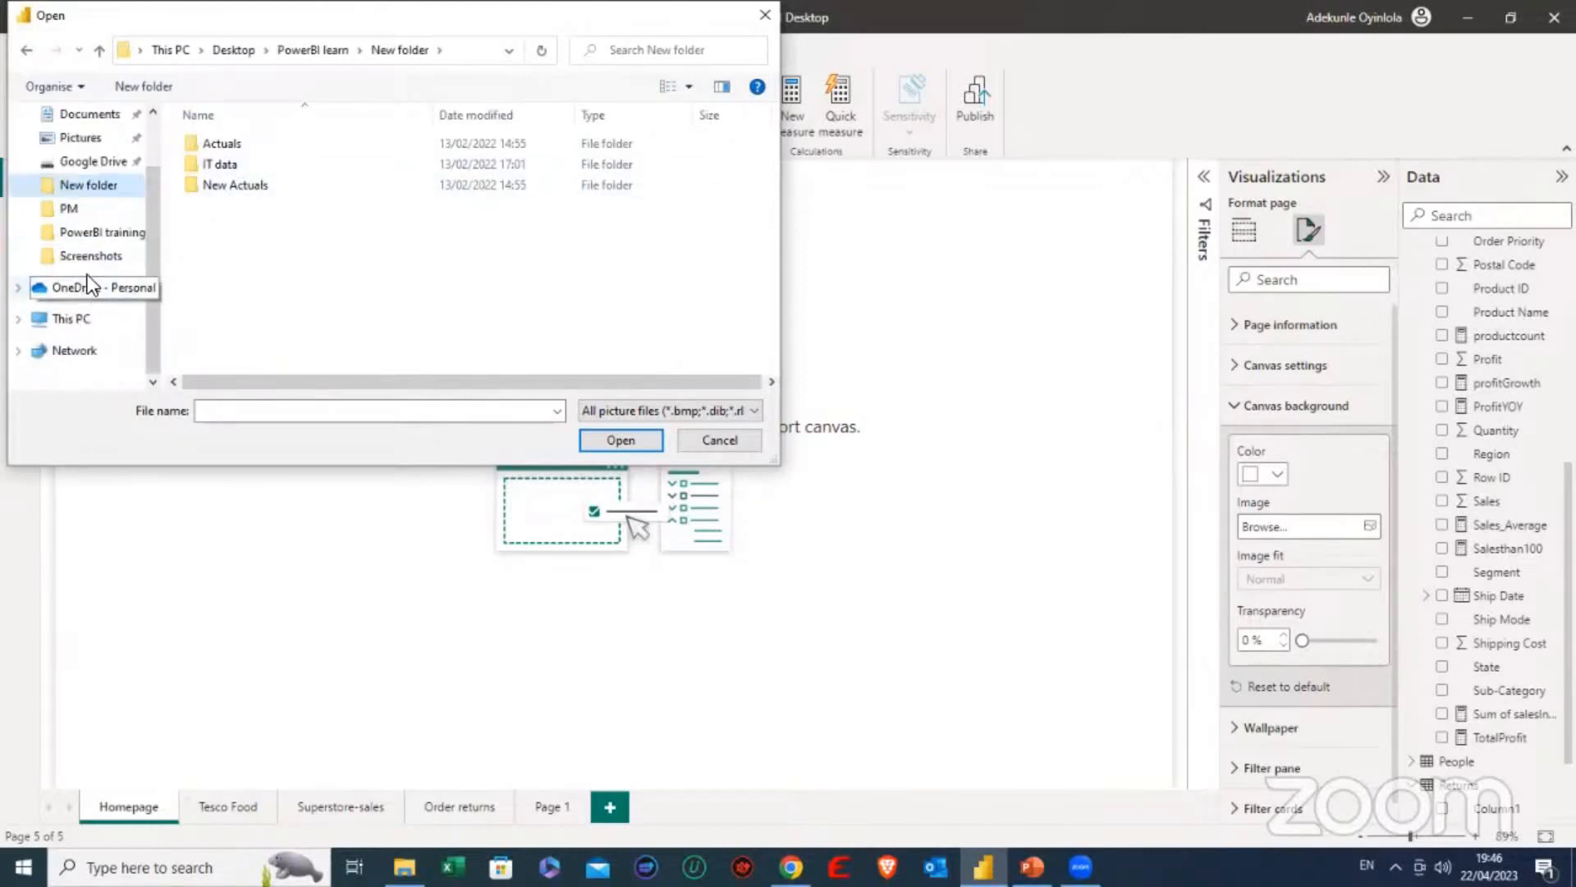
pyautogui.scroll(1, 90, 247)
pyautogui.click(79, 155)
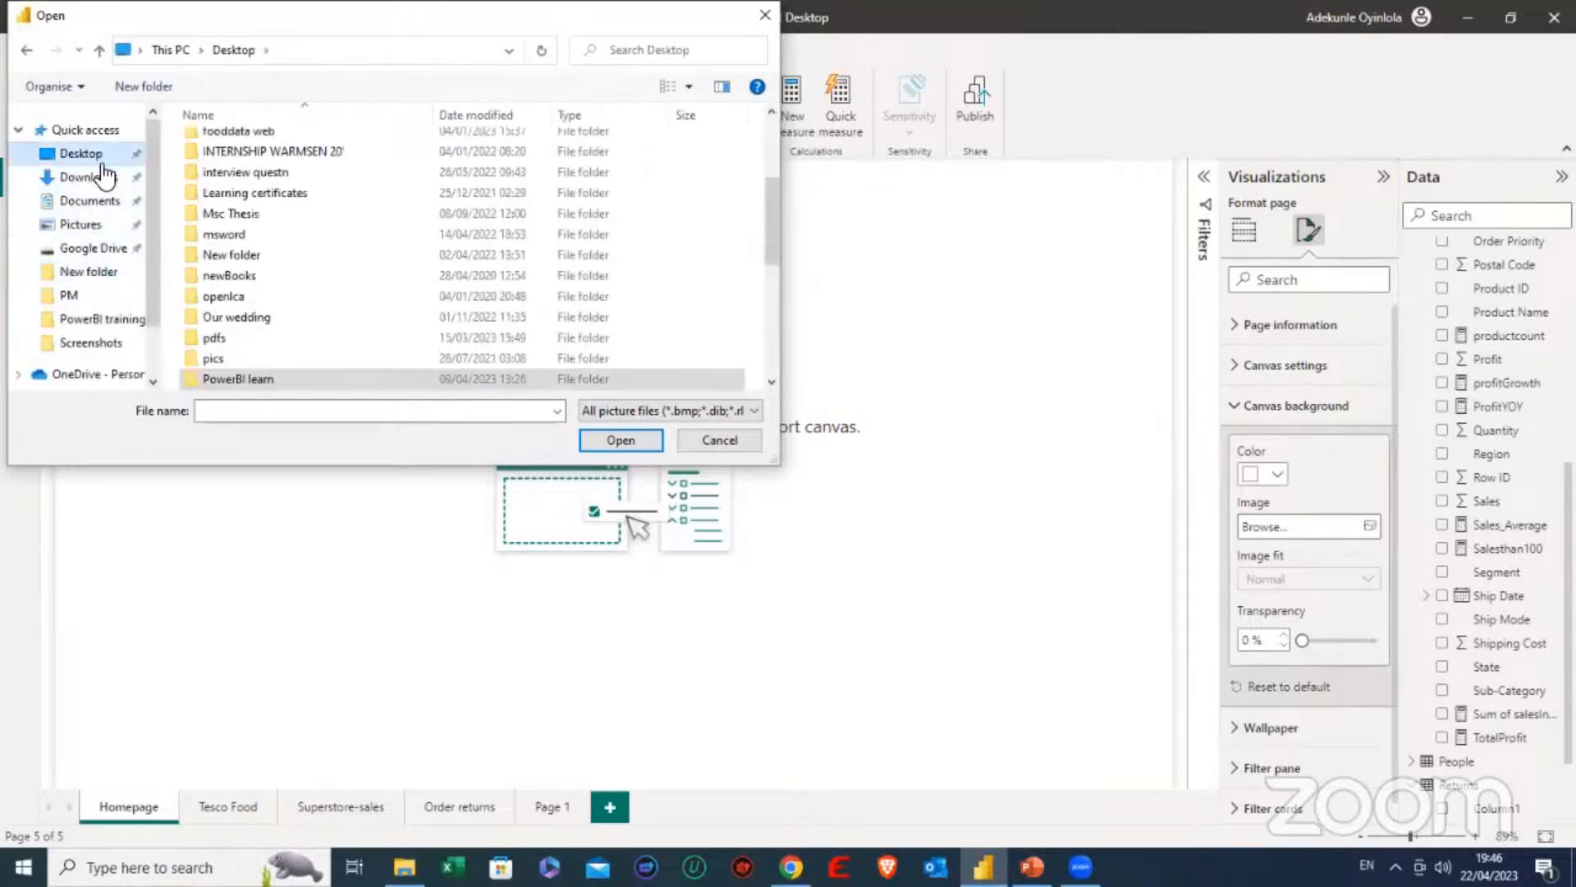
pyautogui.click(324, 151)
pyautogui.doubleClick(322, 155)
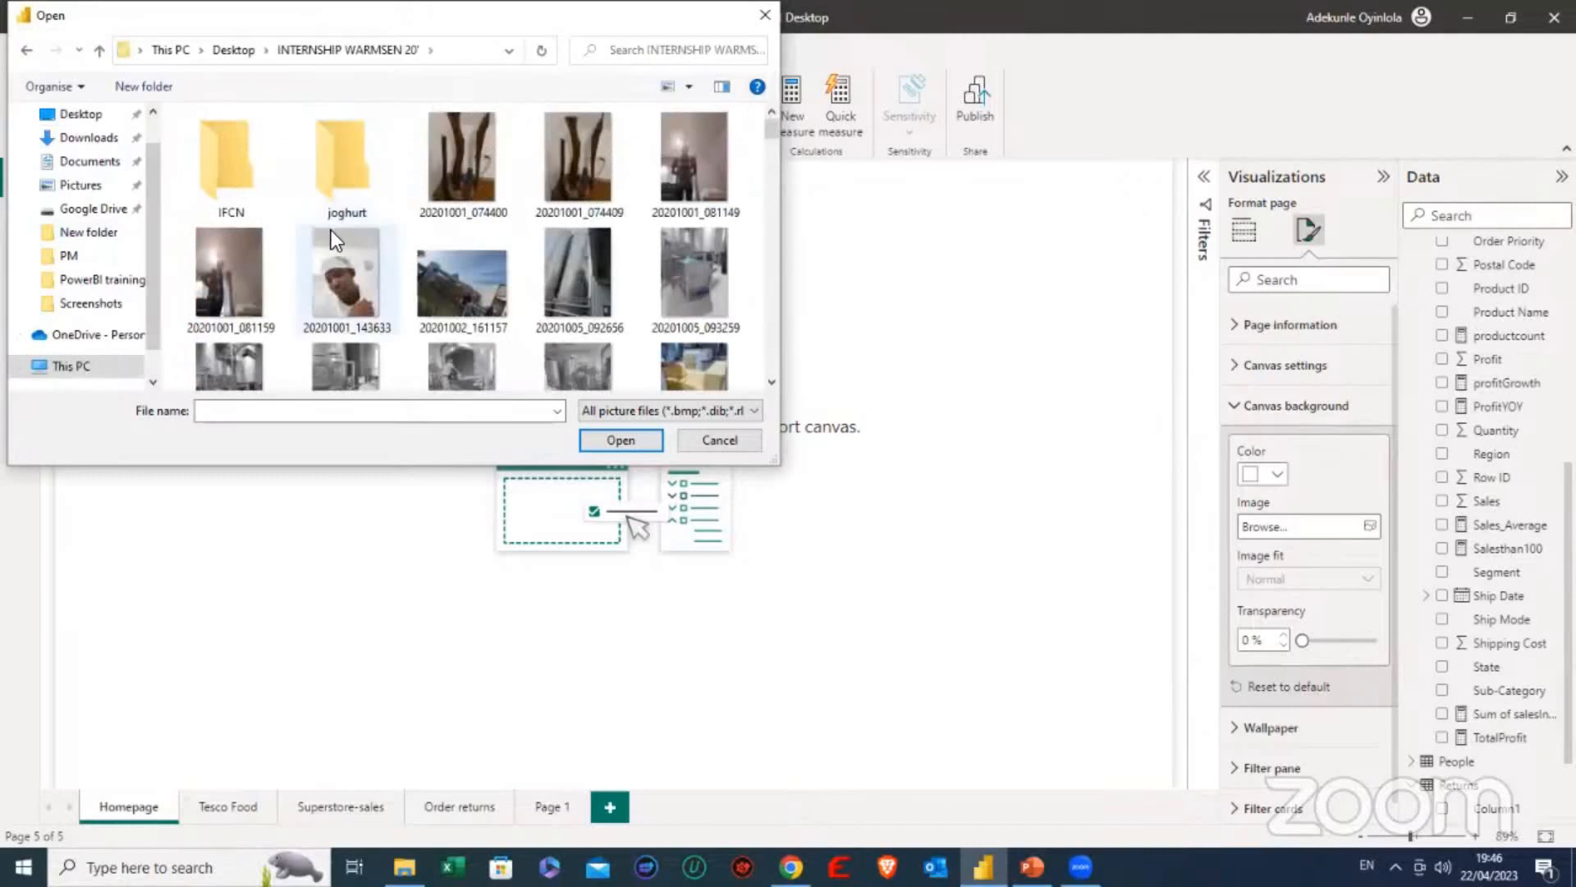
pyautogui.scroll(-1, 333, 234)
pyautogui.scroll(1, 338, 235)
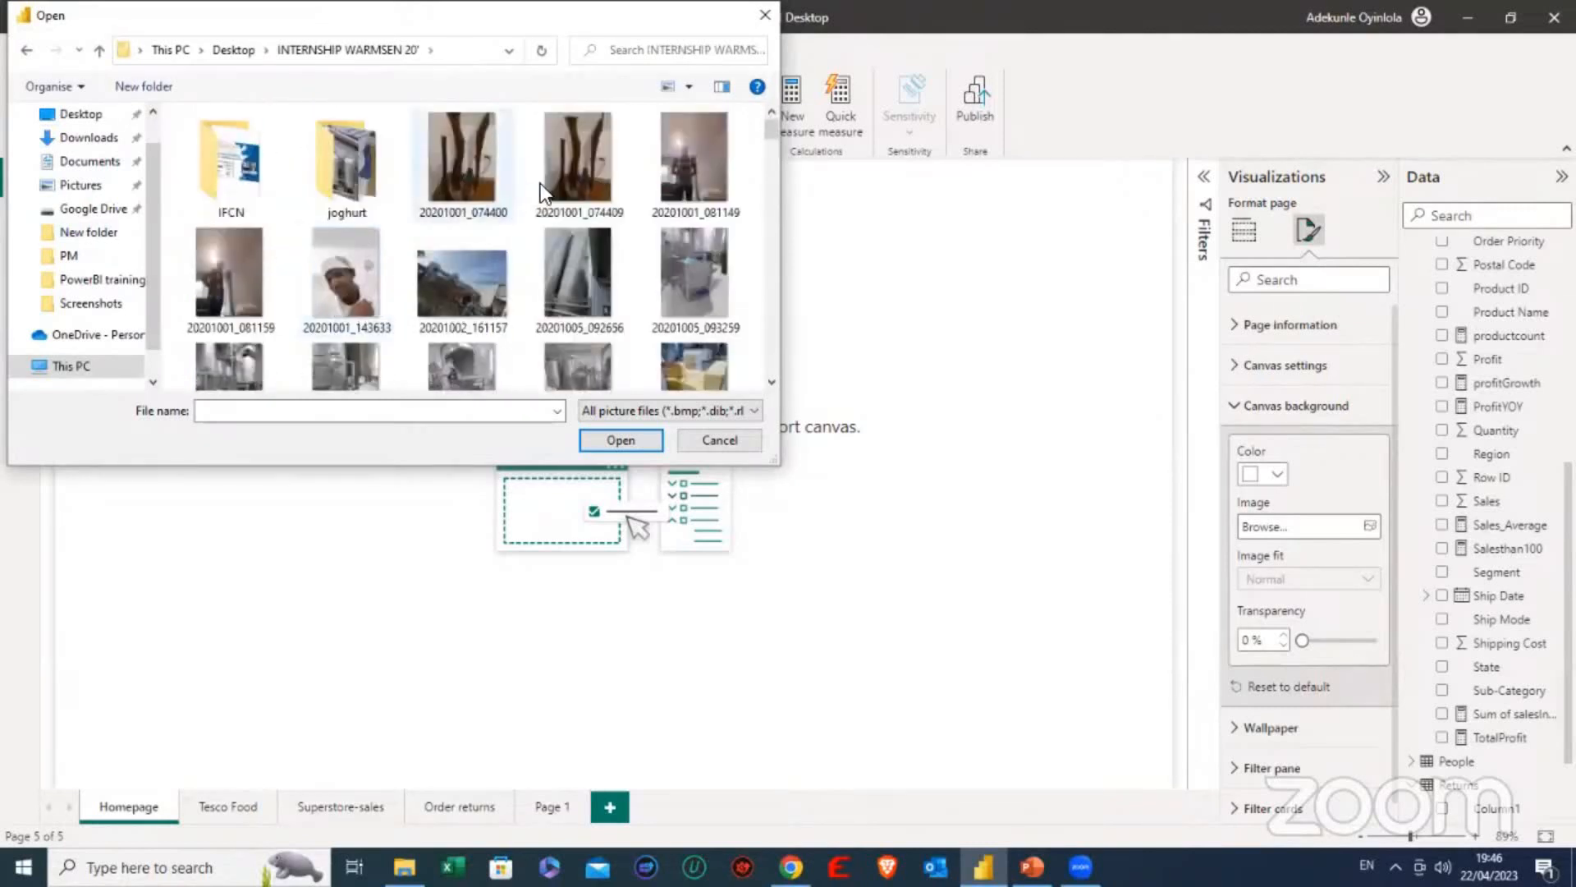
pyautogui.scroll(-1, 545, 195)
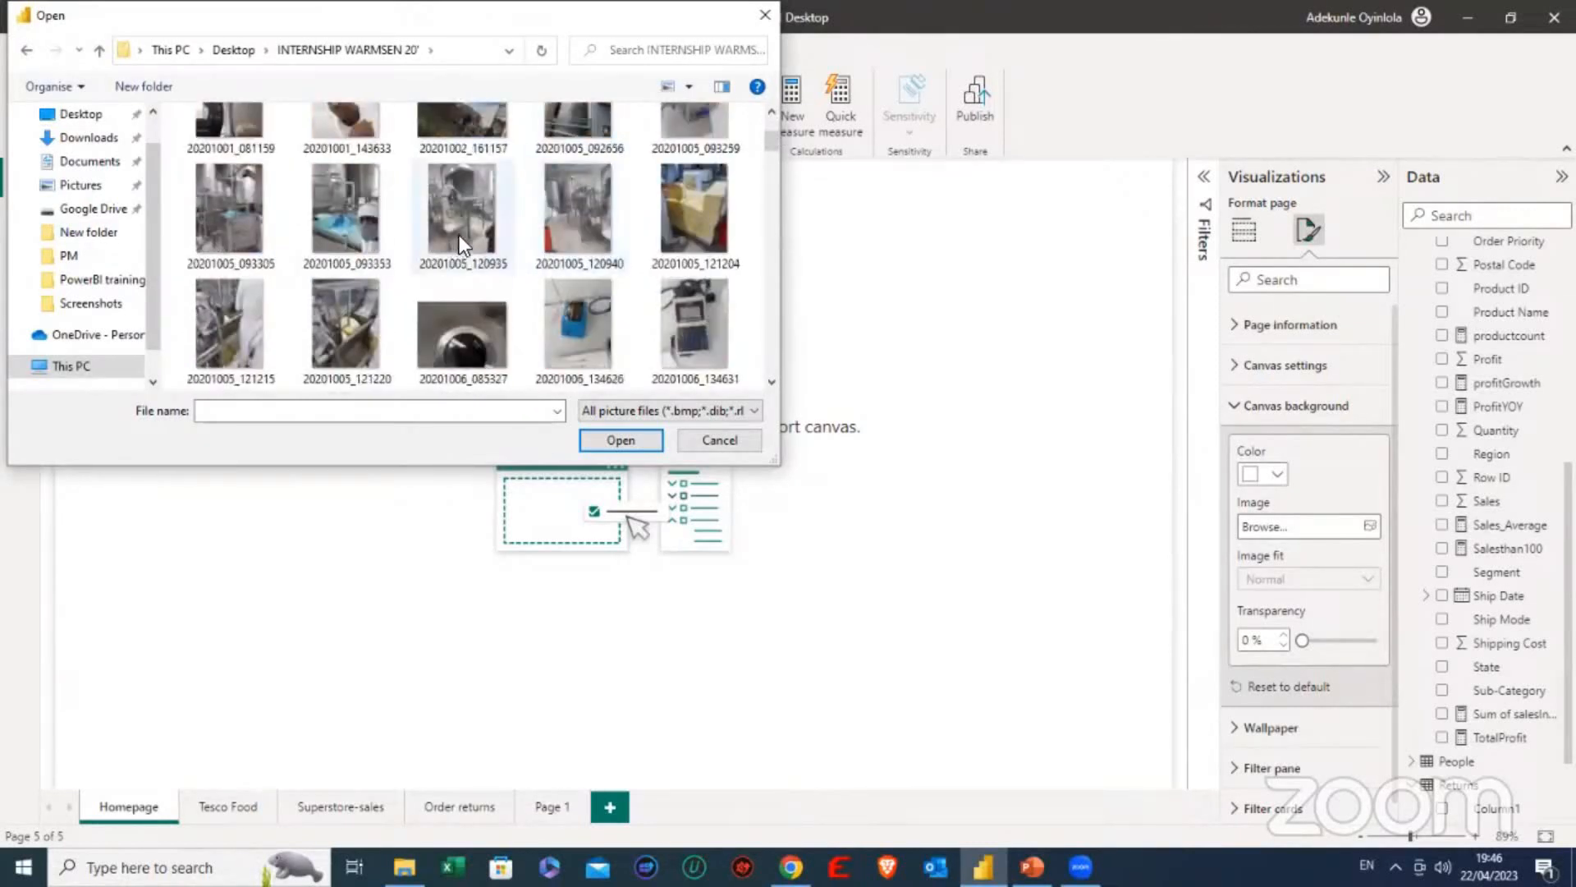
pyautogui.scroll(-2, 461, 237)
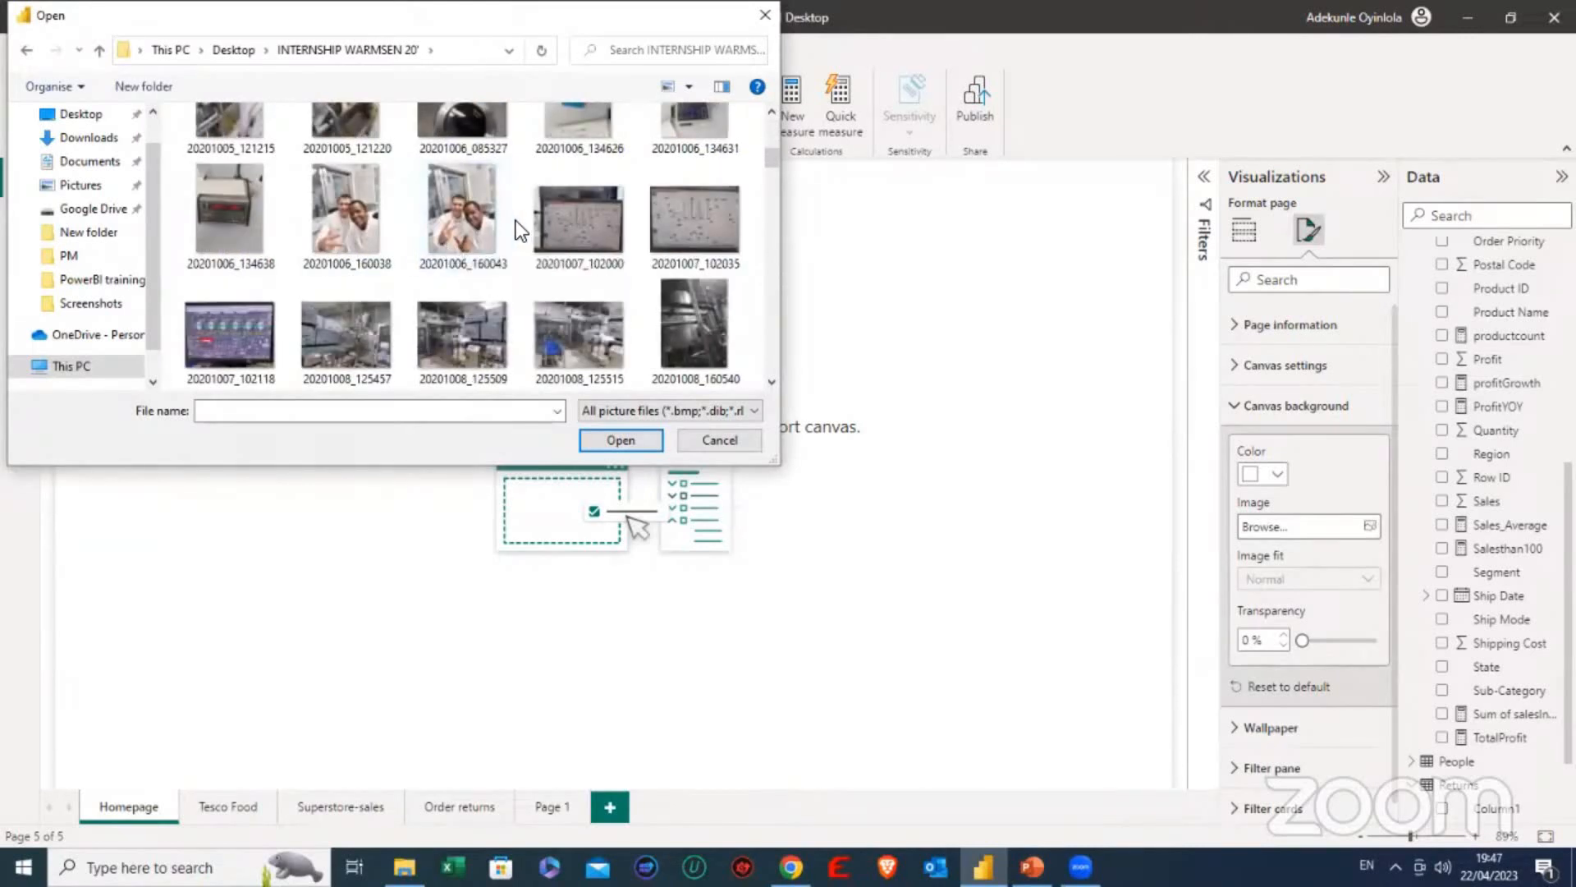
pyautogui.scroll(-2, 481, 235)
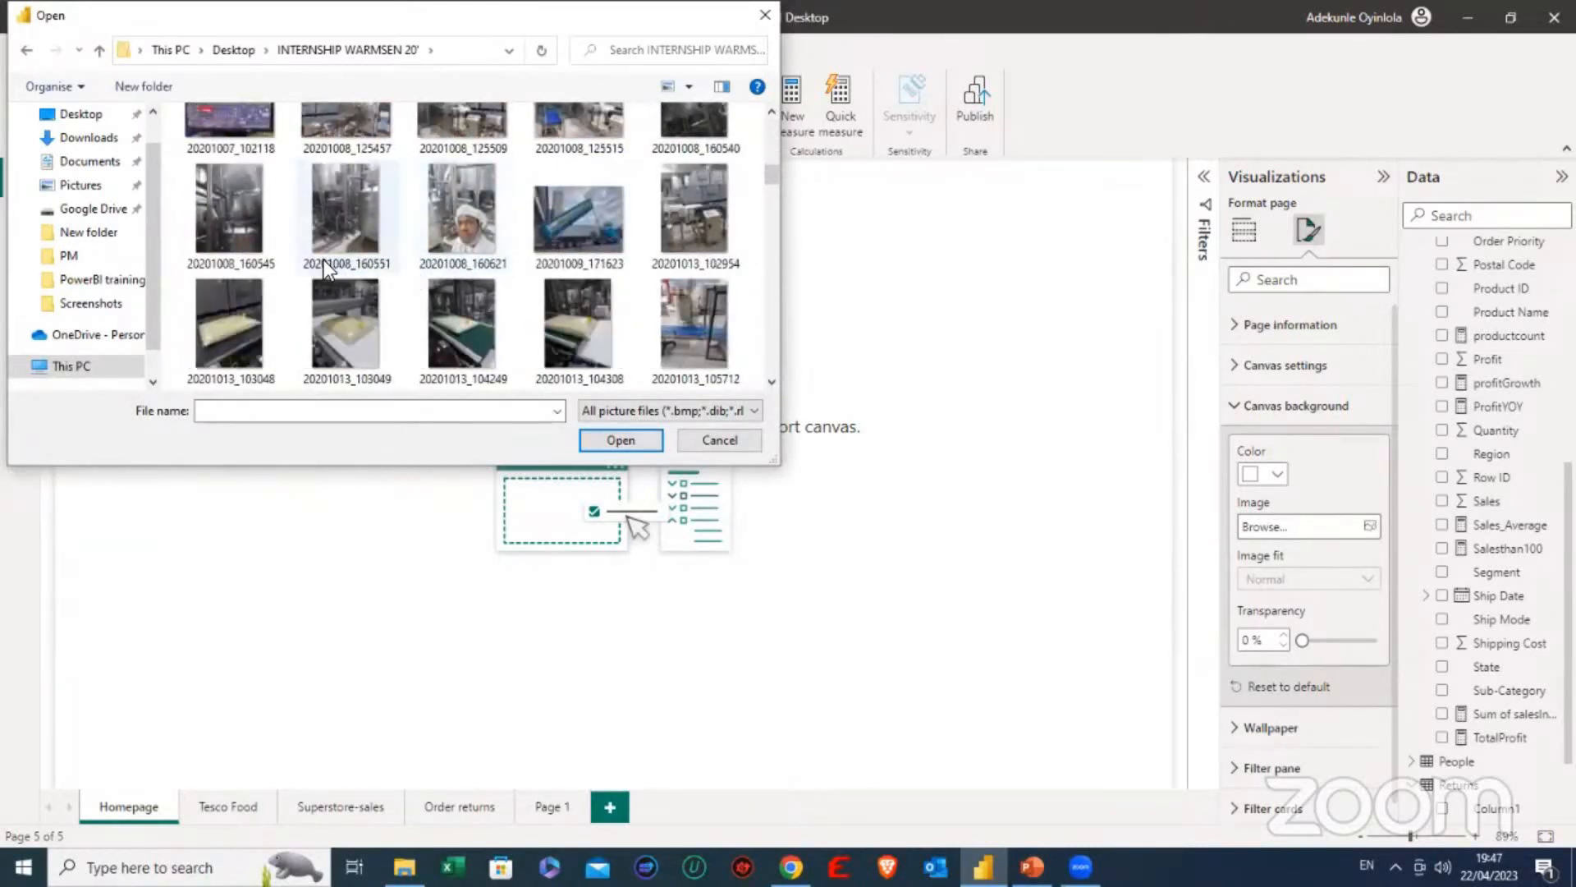
pyautogui.scroll(-1, 330, 264)
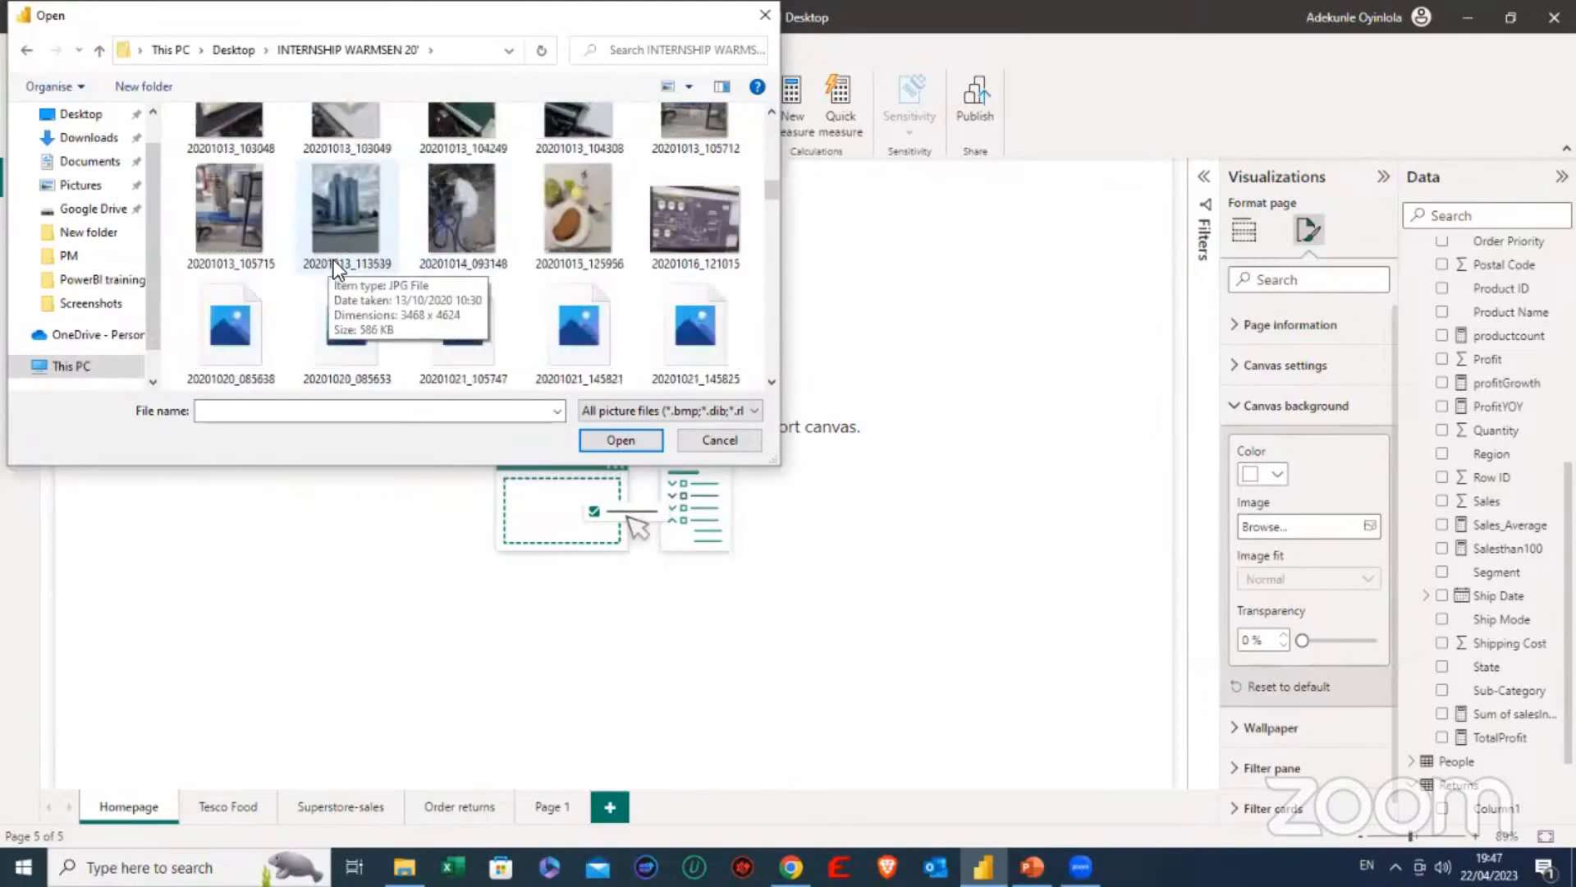
pyautogui.scroll(-1, 336, 255)
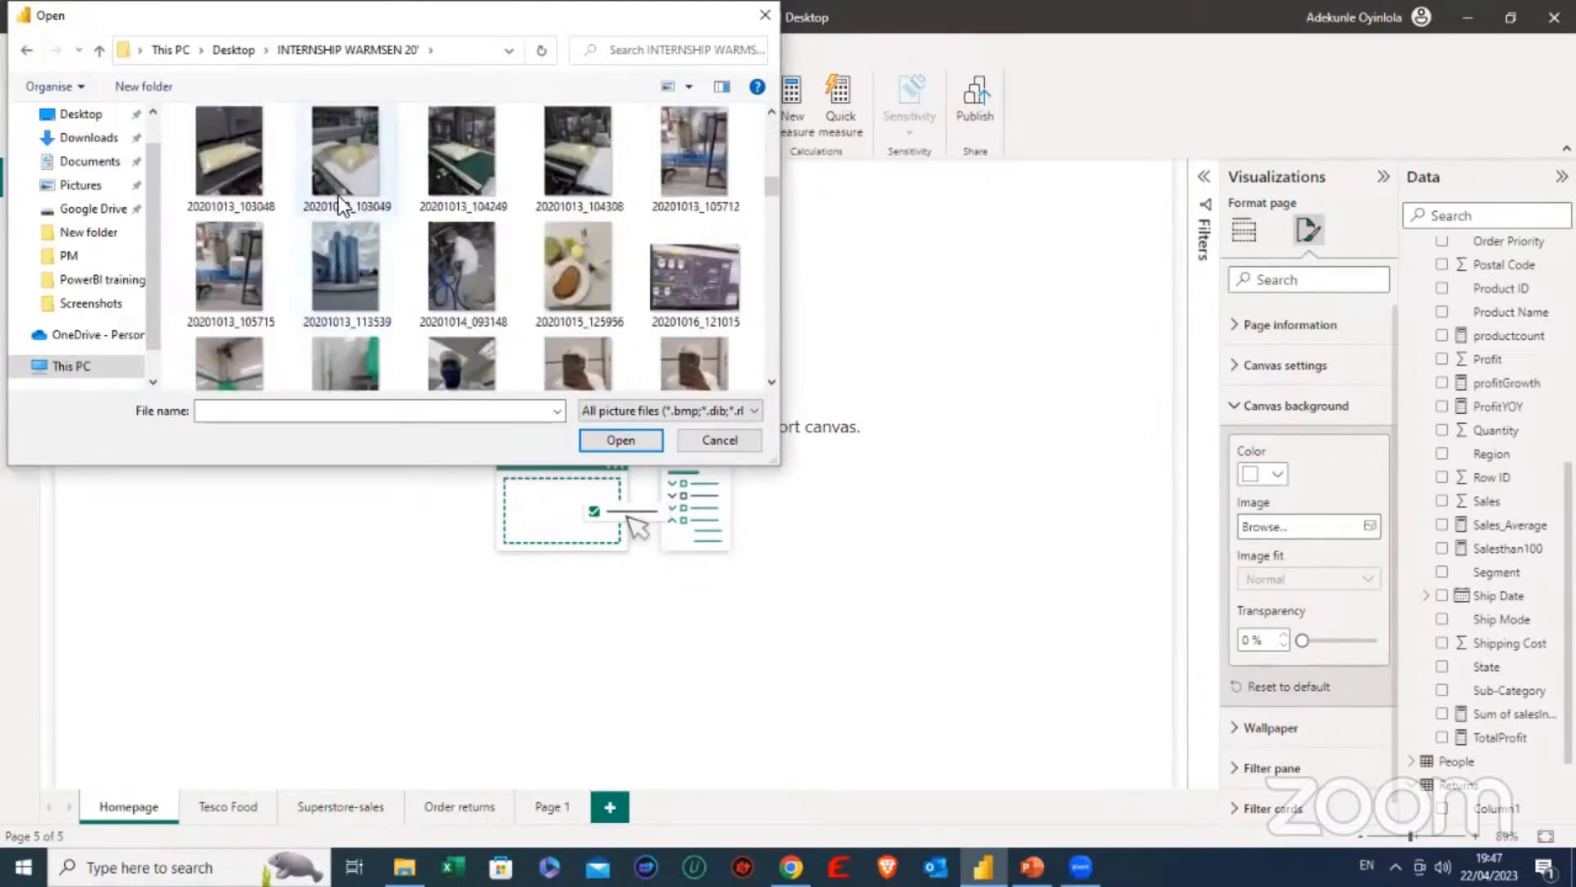
pyautogui.click(361, 194)
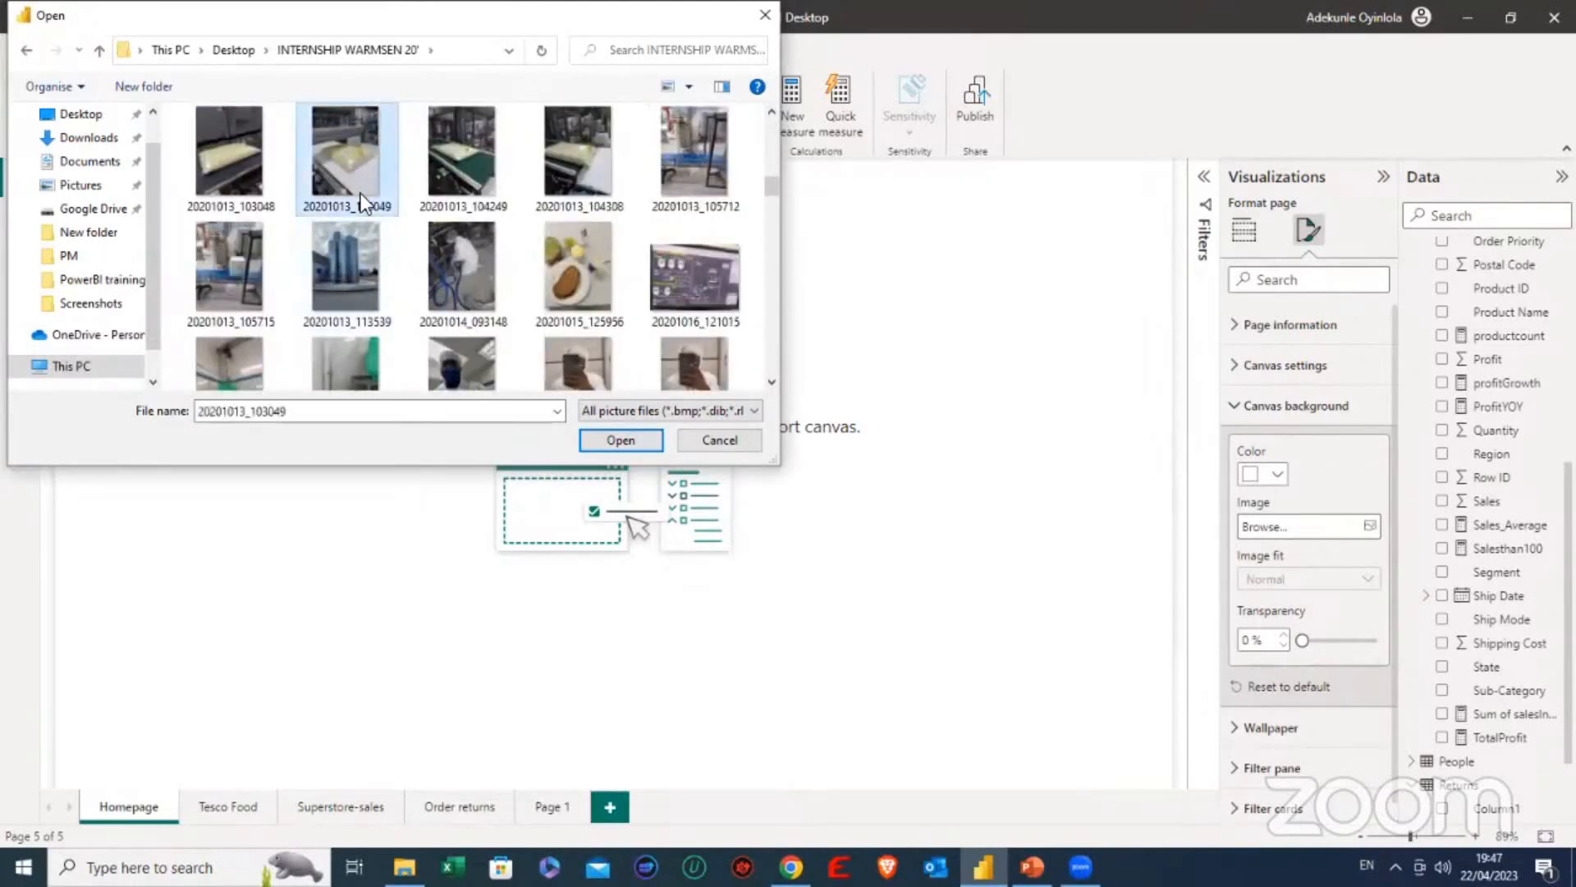
pyautogui.click(608, 438)
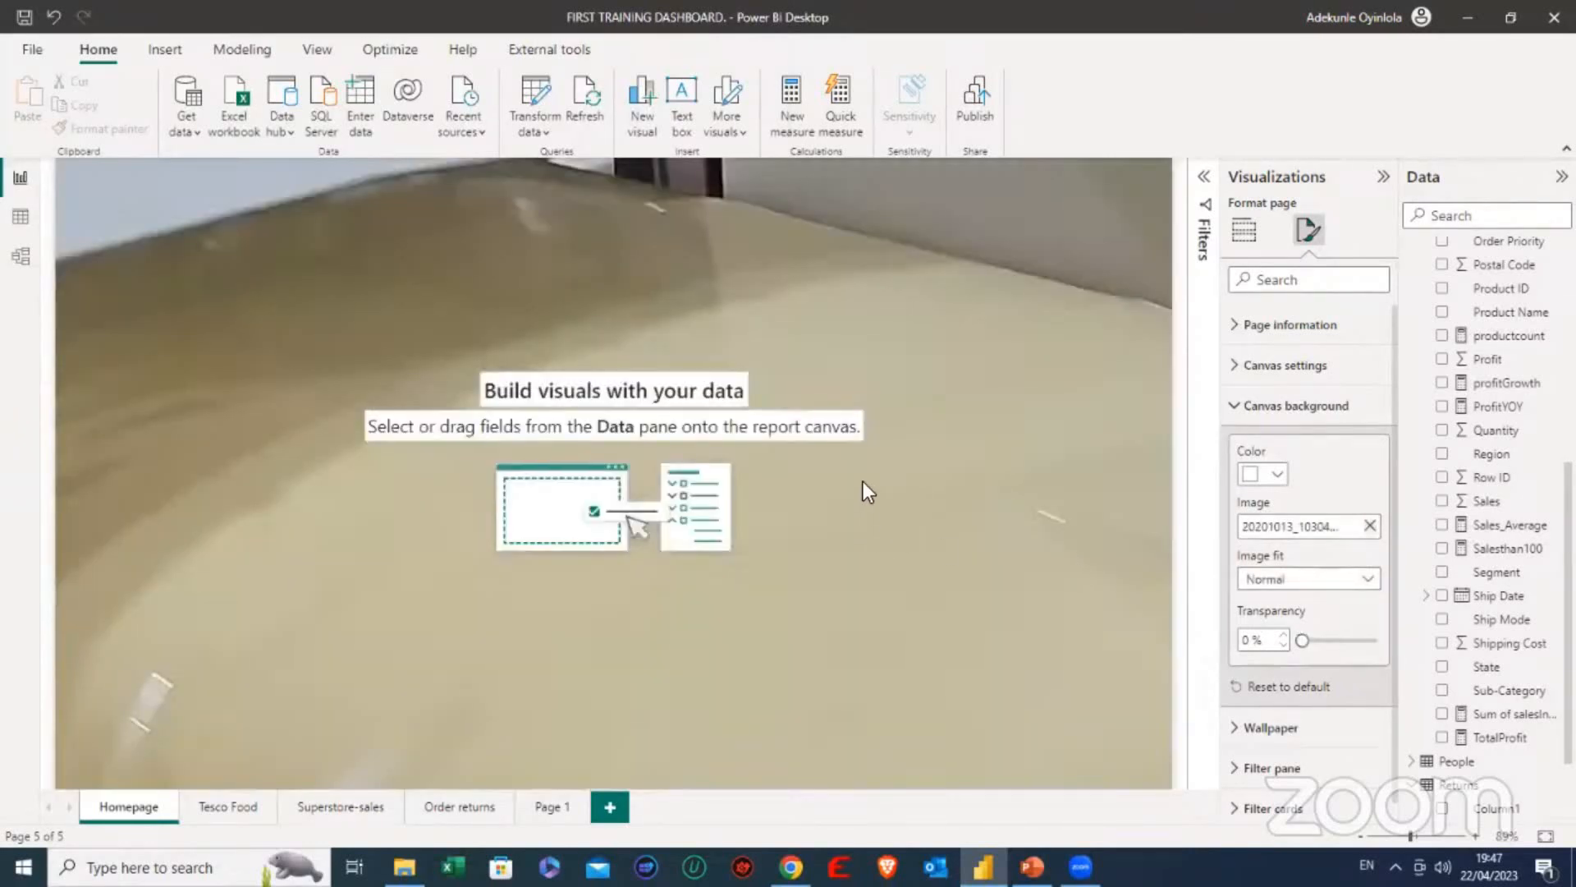
# - Set the Homepage's canvas type back to 16:9
pyautogui.click(1238, 406)
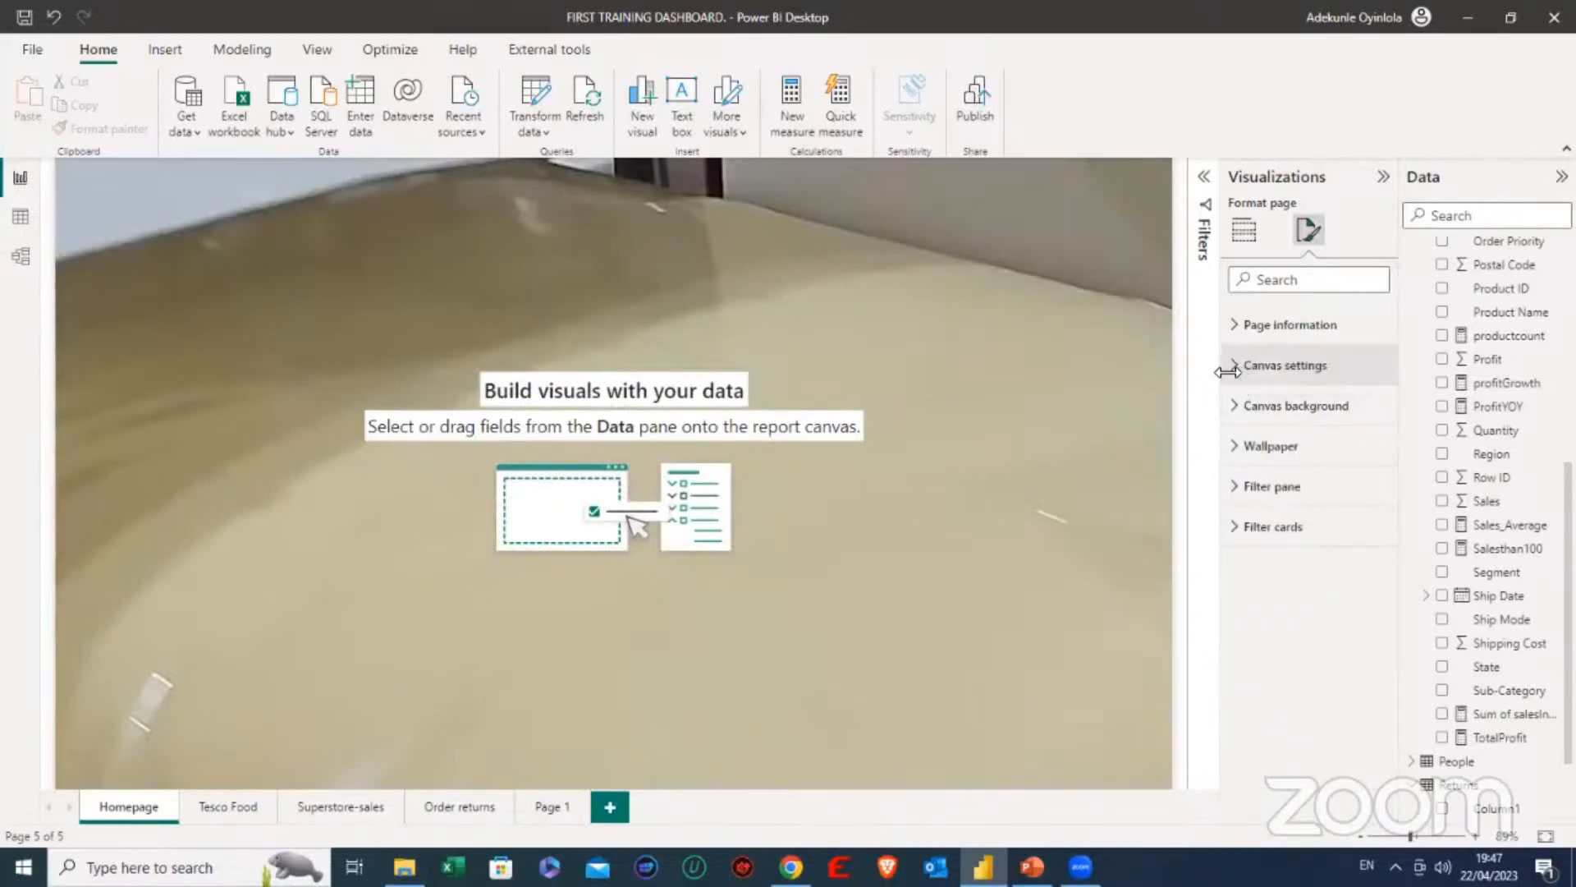
pyautogui.click(1250, 369)
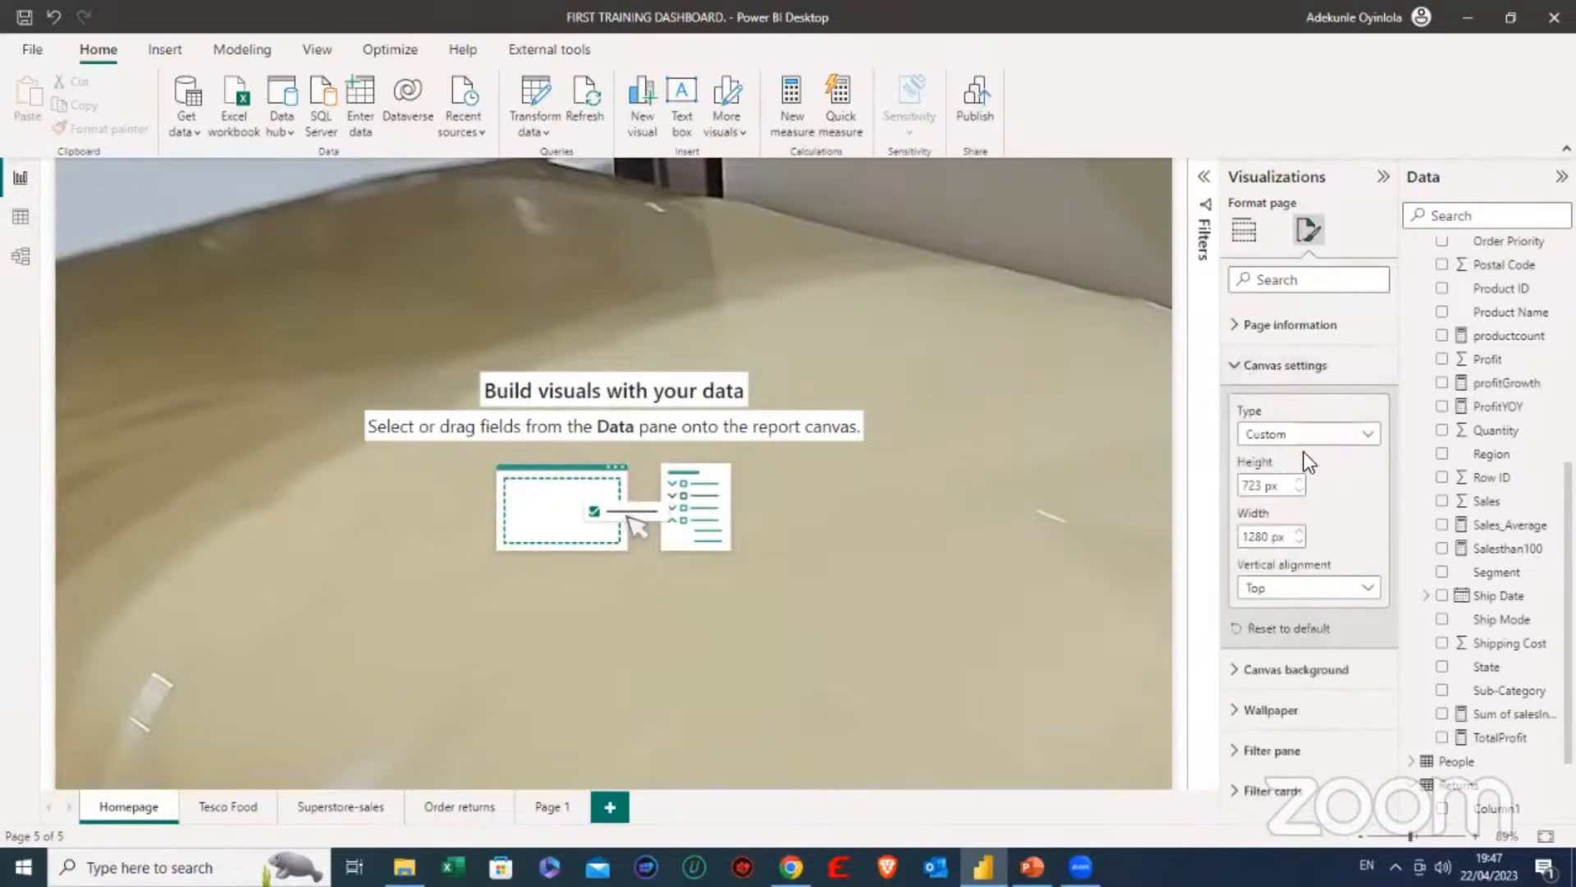
pyautogui.click(1298, 442)
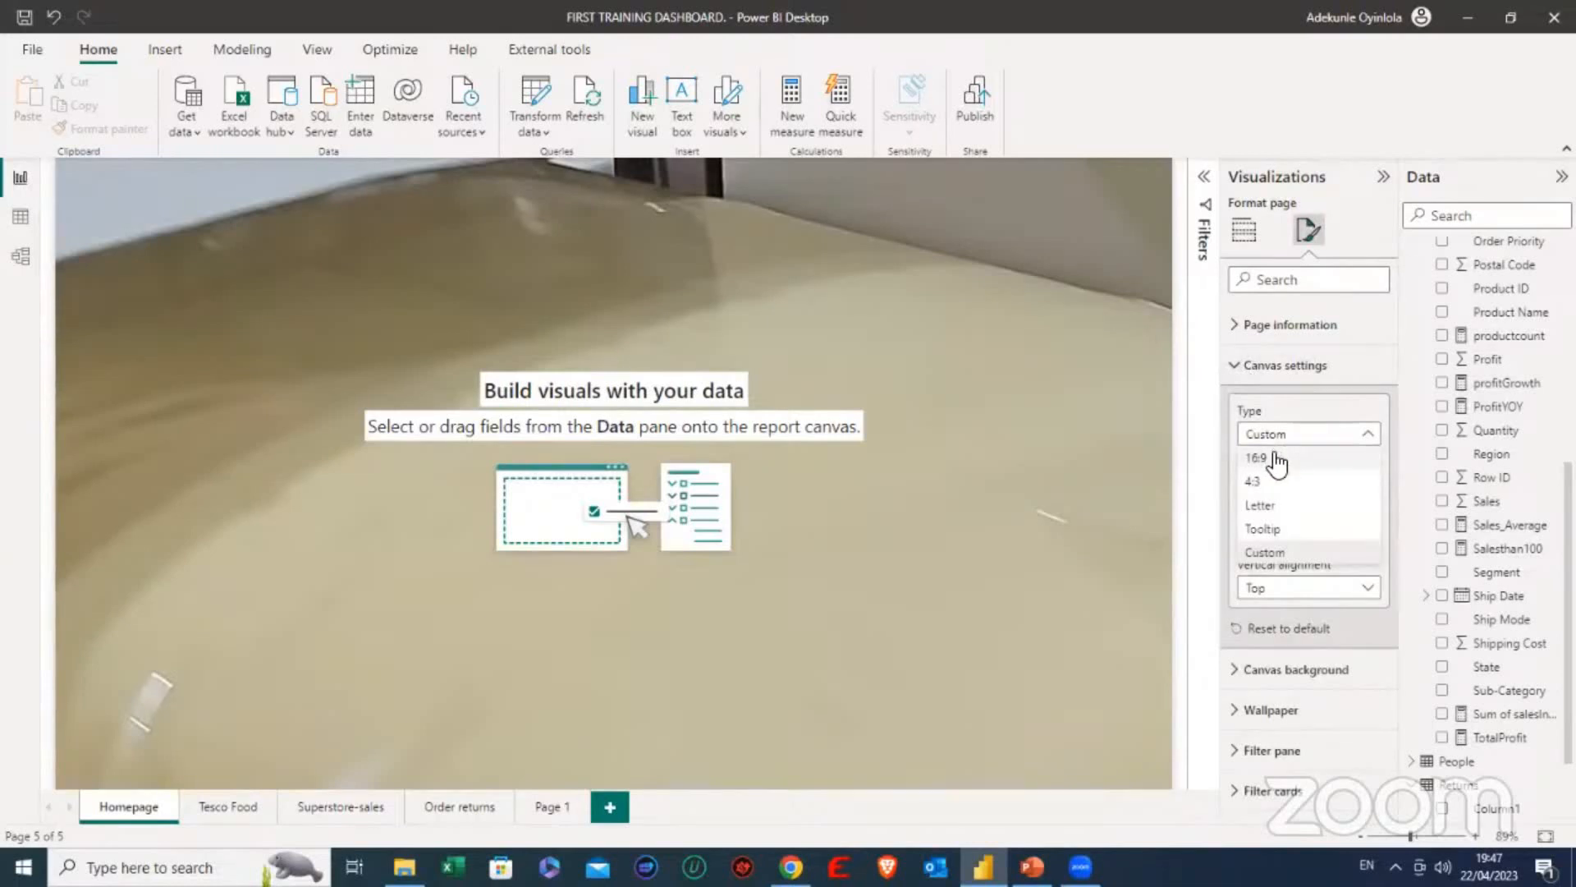
pyautogui.click(1273, 457)
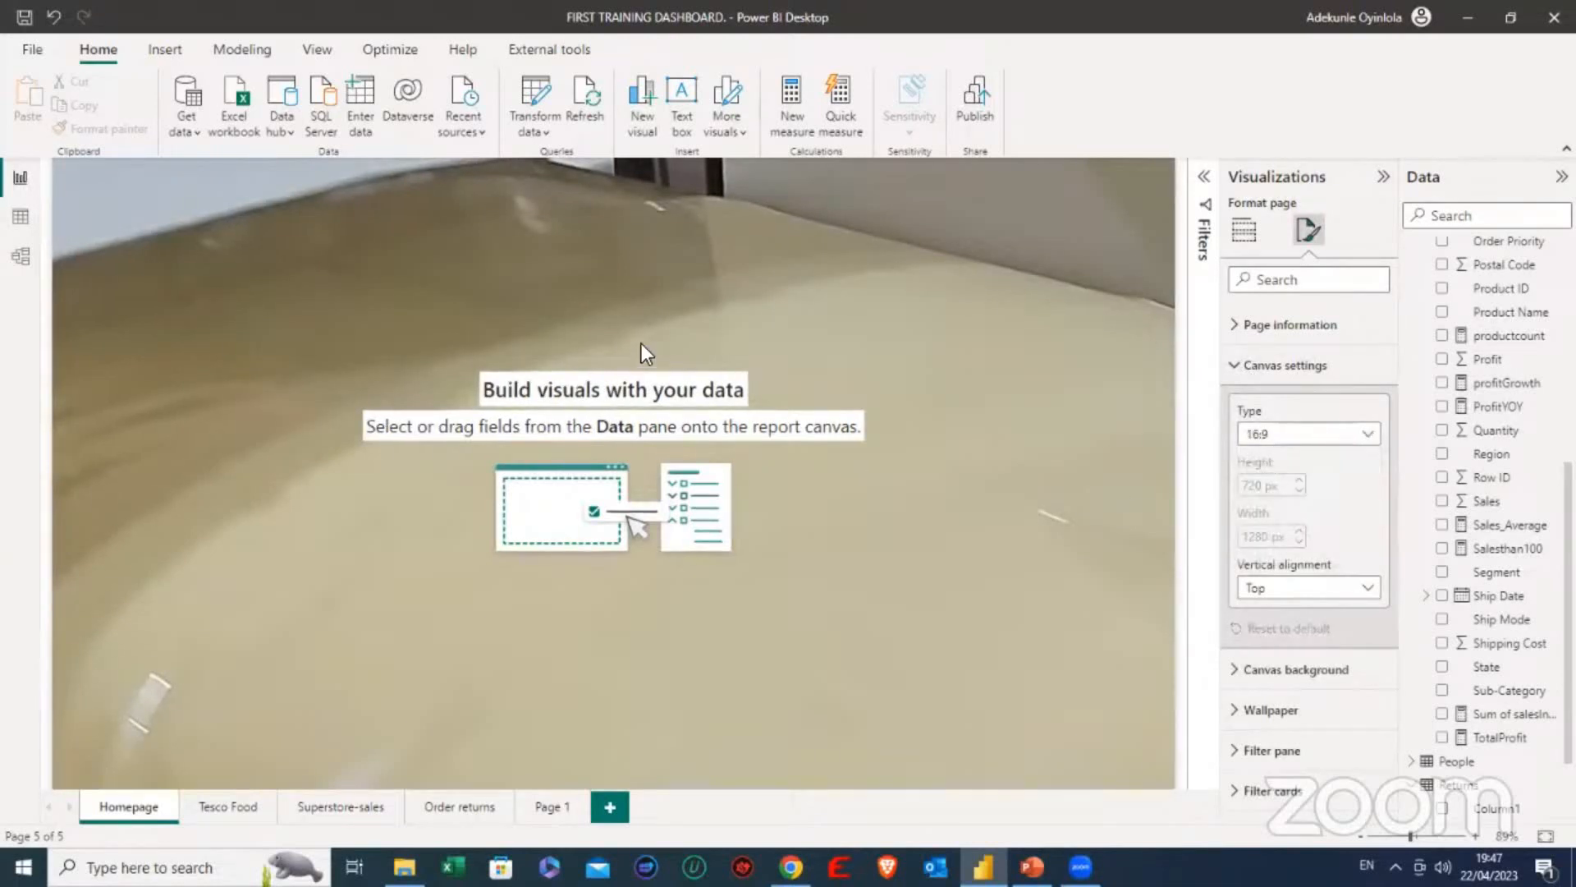
# - View the Tesco Food report page for reference and return to the Homepage
pyautogui.click(526, 240)
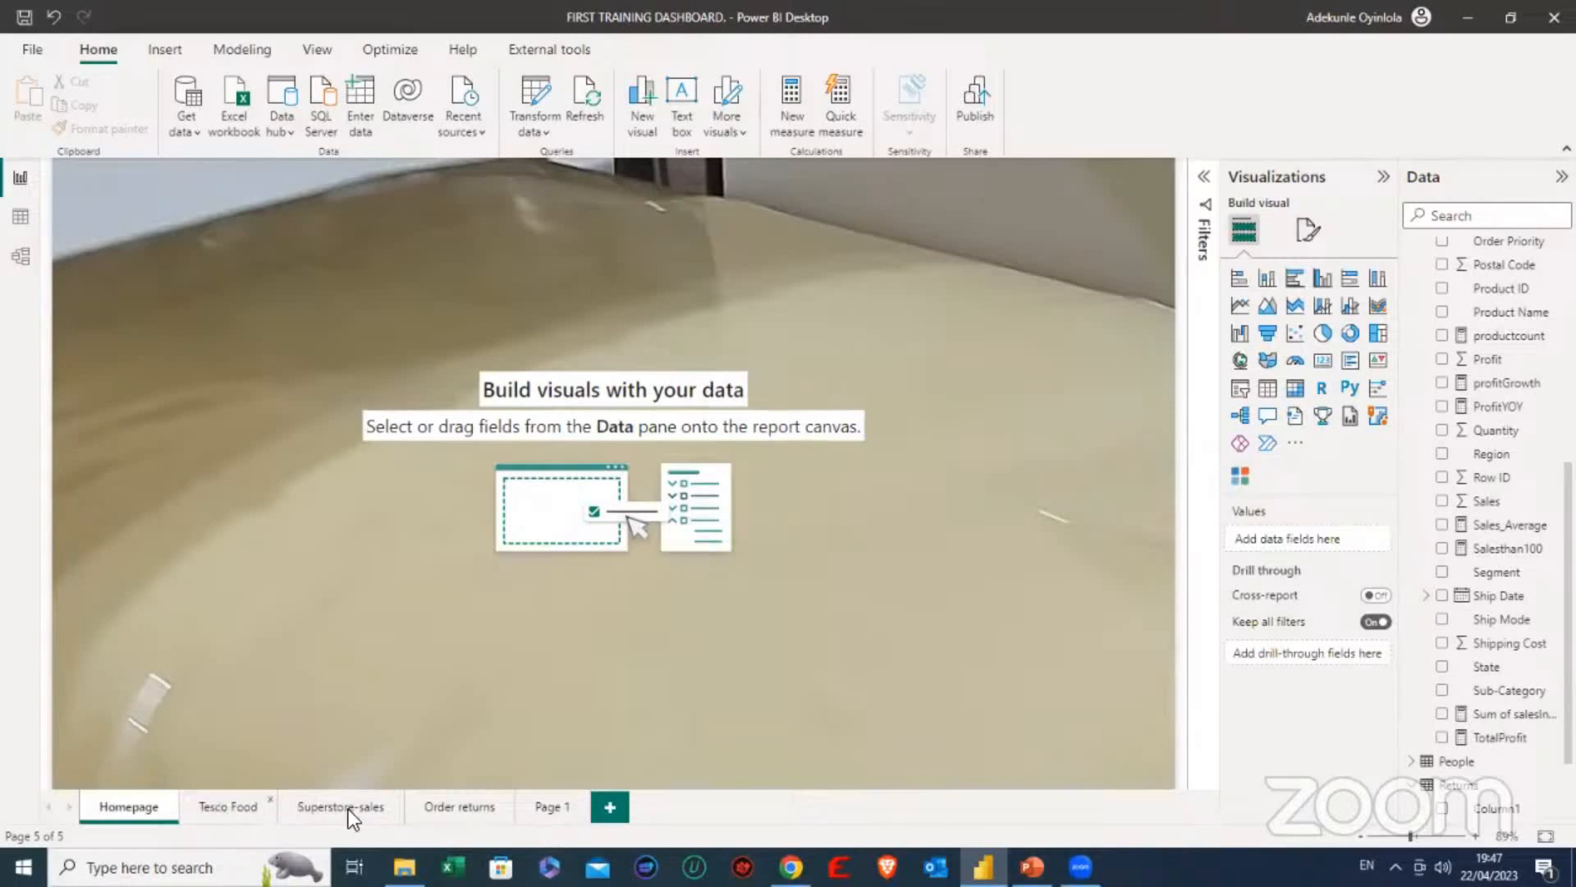
pyautogui.click(228, 806)
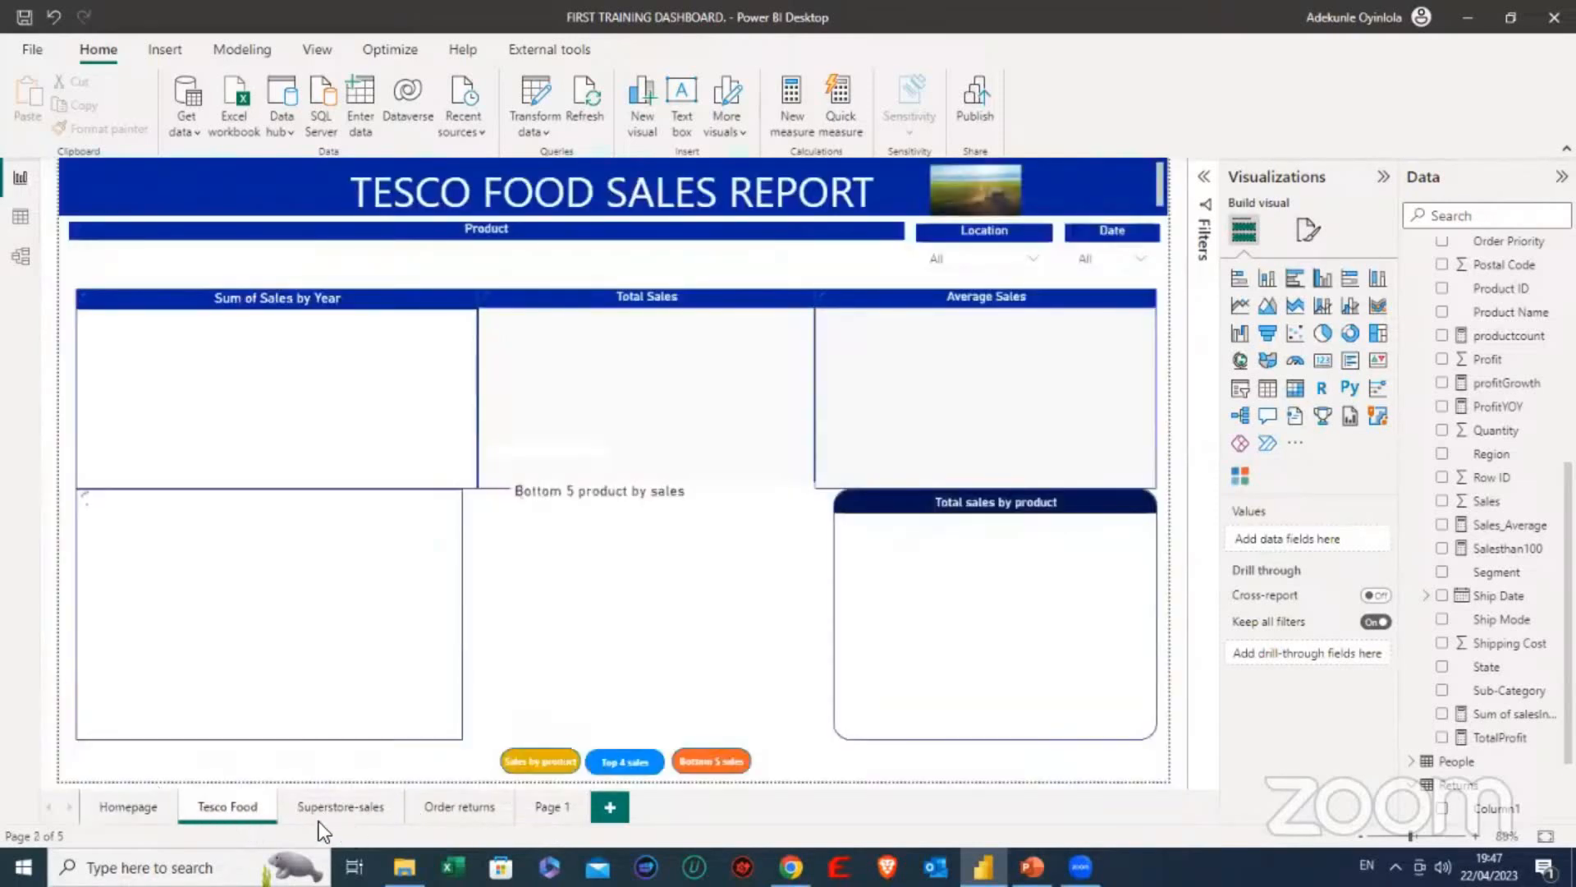
pyautogui.click(125, 810)
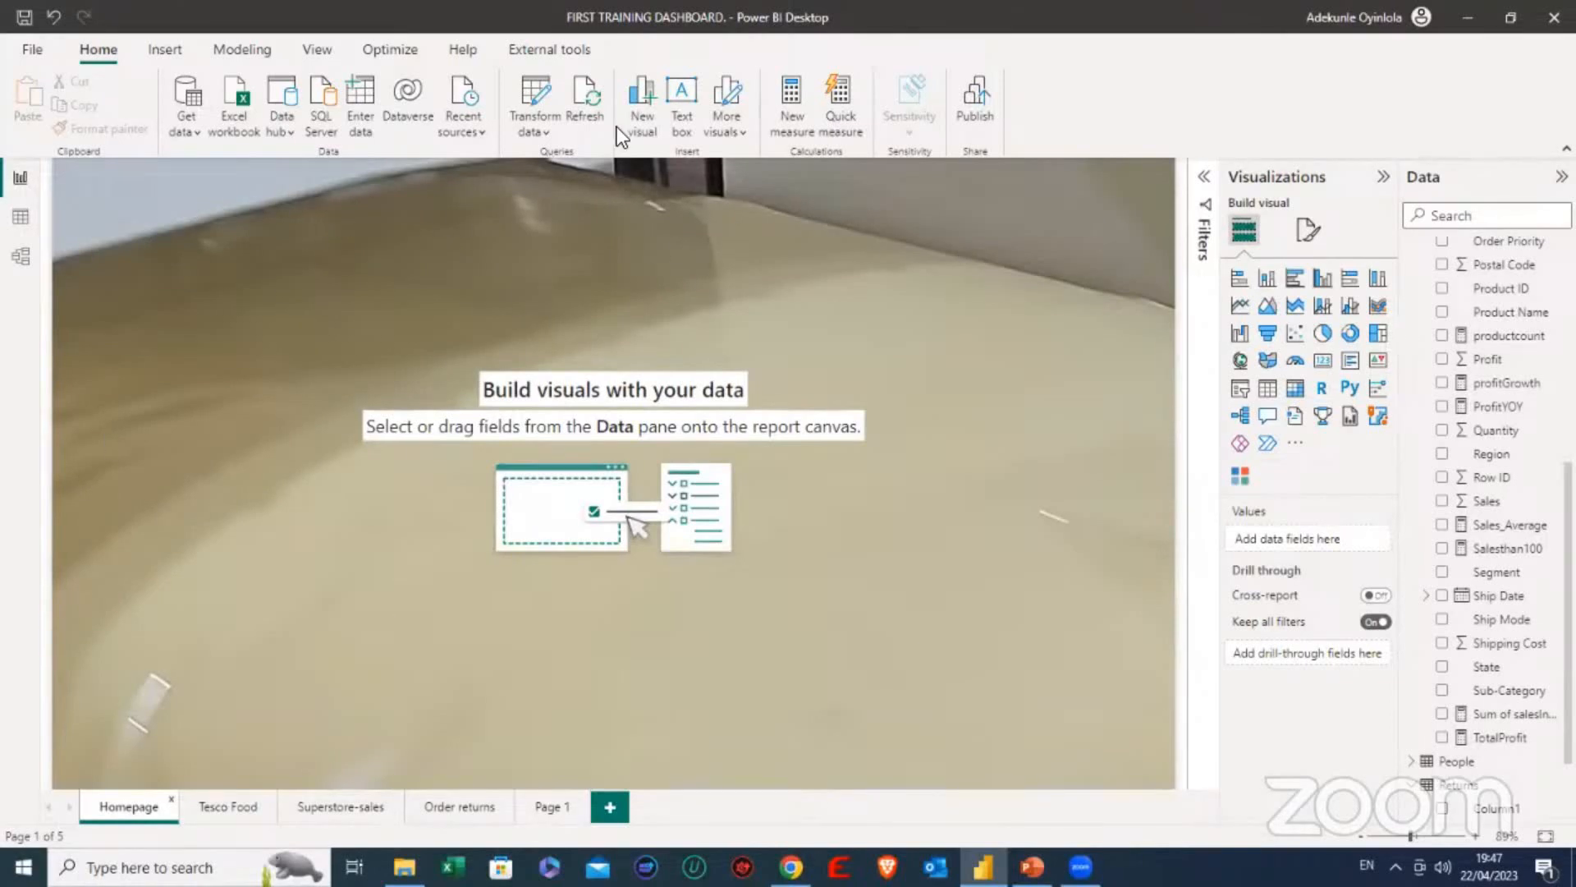
# - Insert a rectangle shape on the Homepage, reduce its height to a button-like bar and place it near the canvas's upper-left corner
pyautogui.click(169, 53)
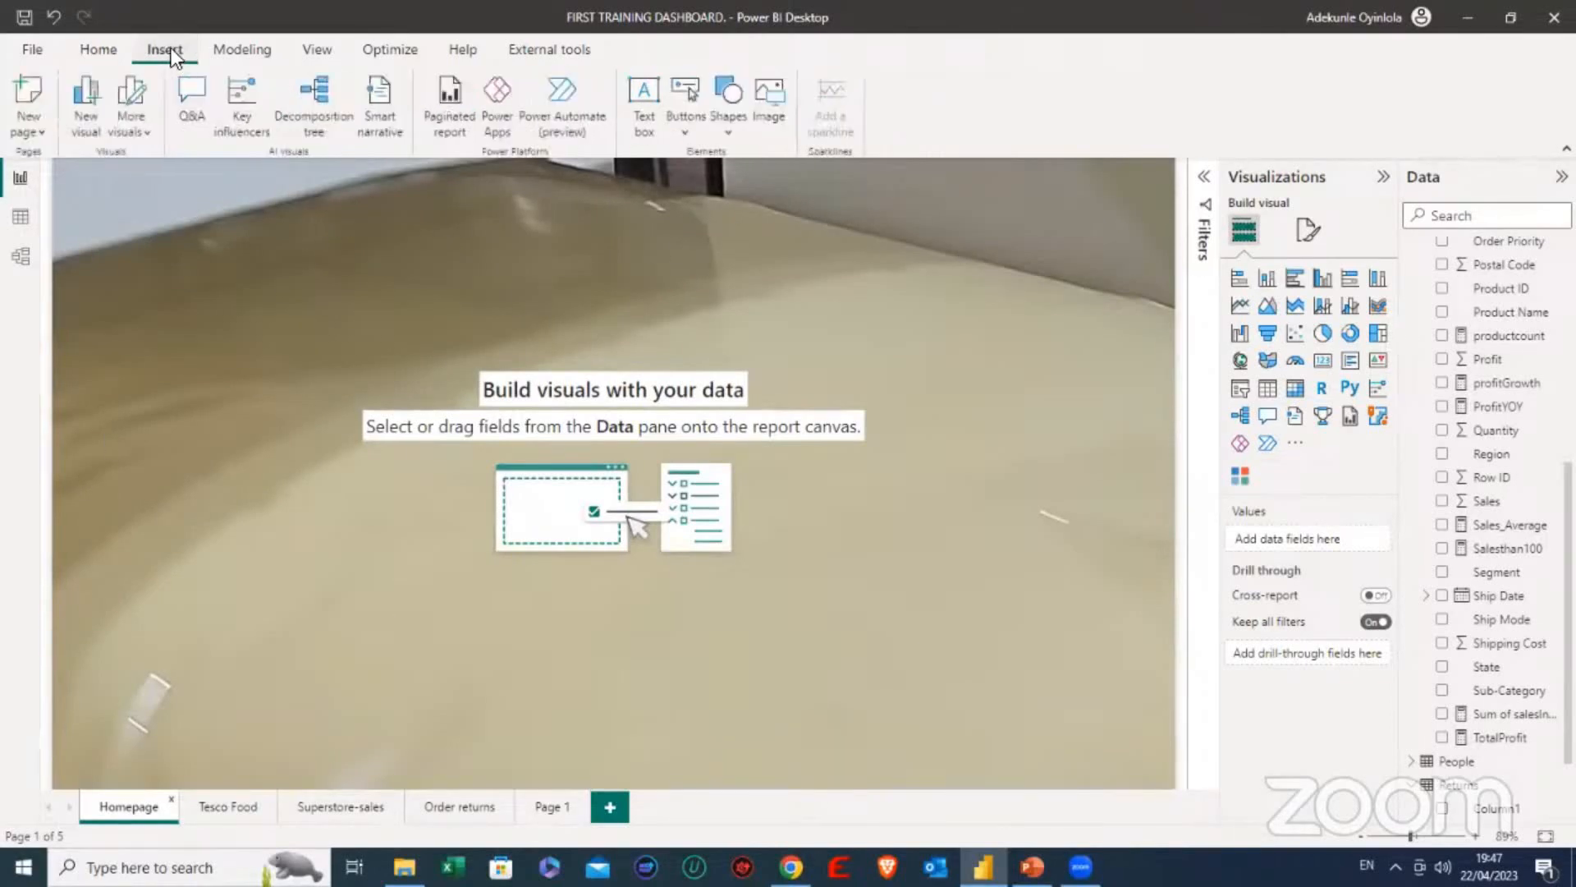
pyautogui.click(732, 128)
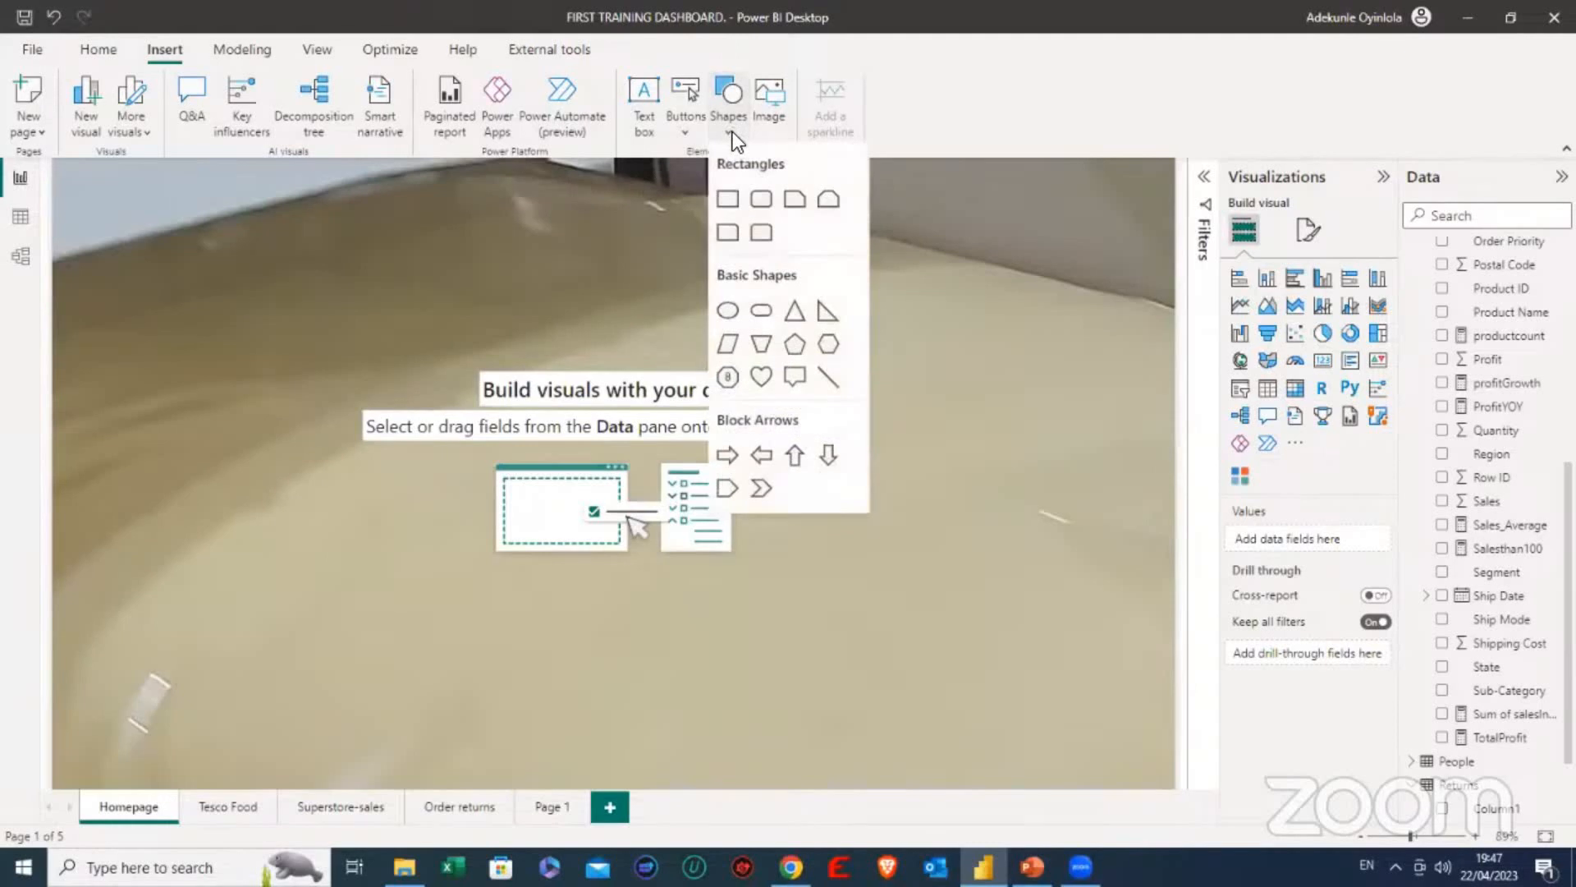
pyautogui.click(723, 200)
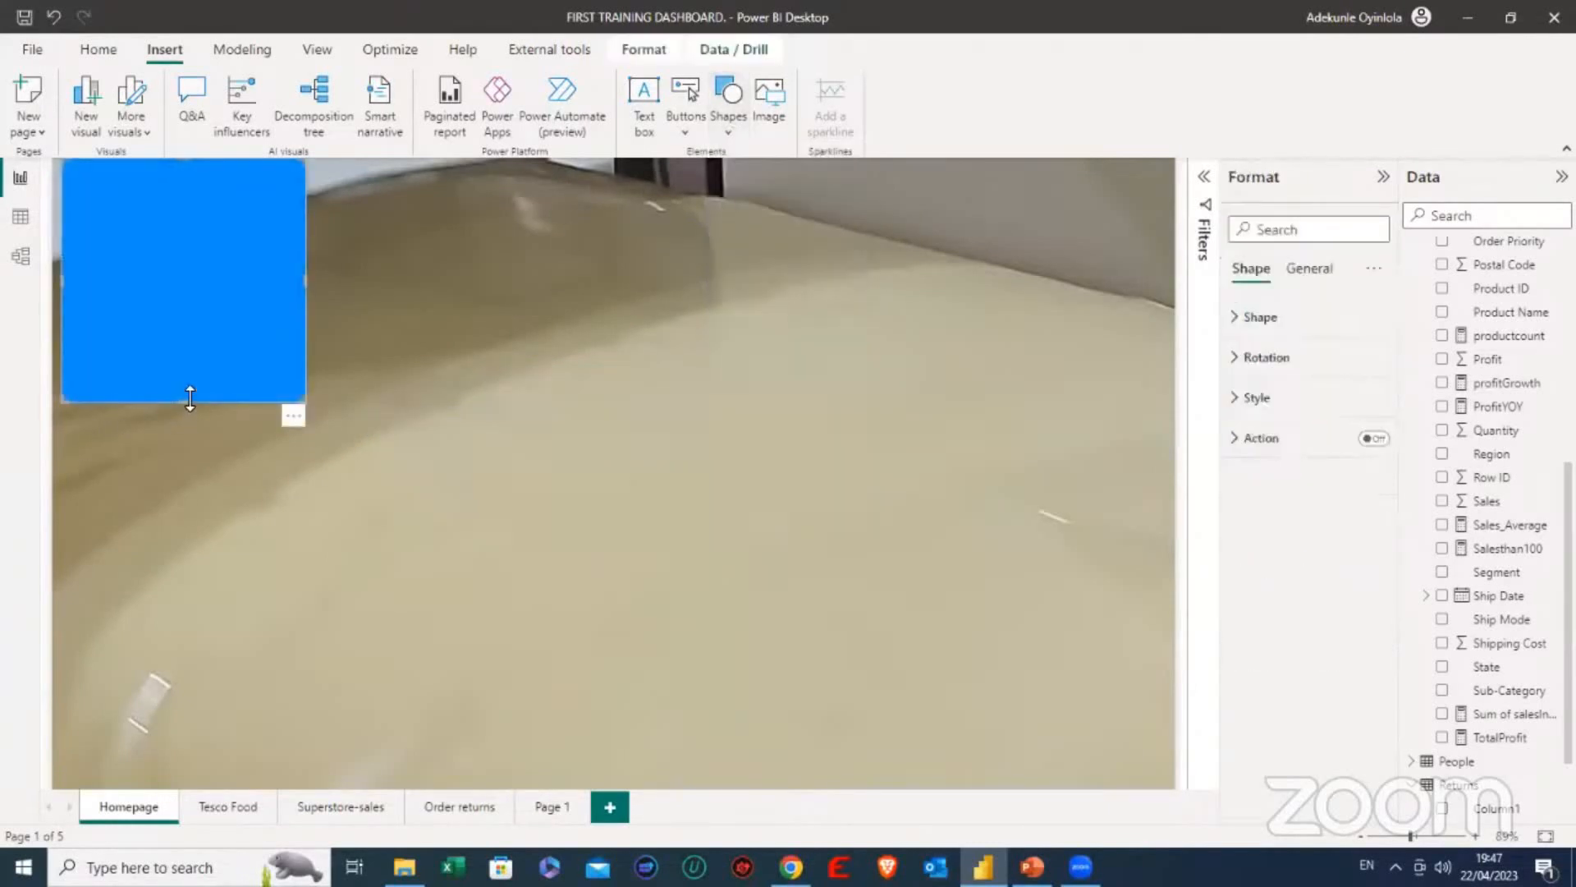
pyautogui.moveTo(189, 399); pyautogui.dragTo(238, 225)
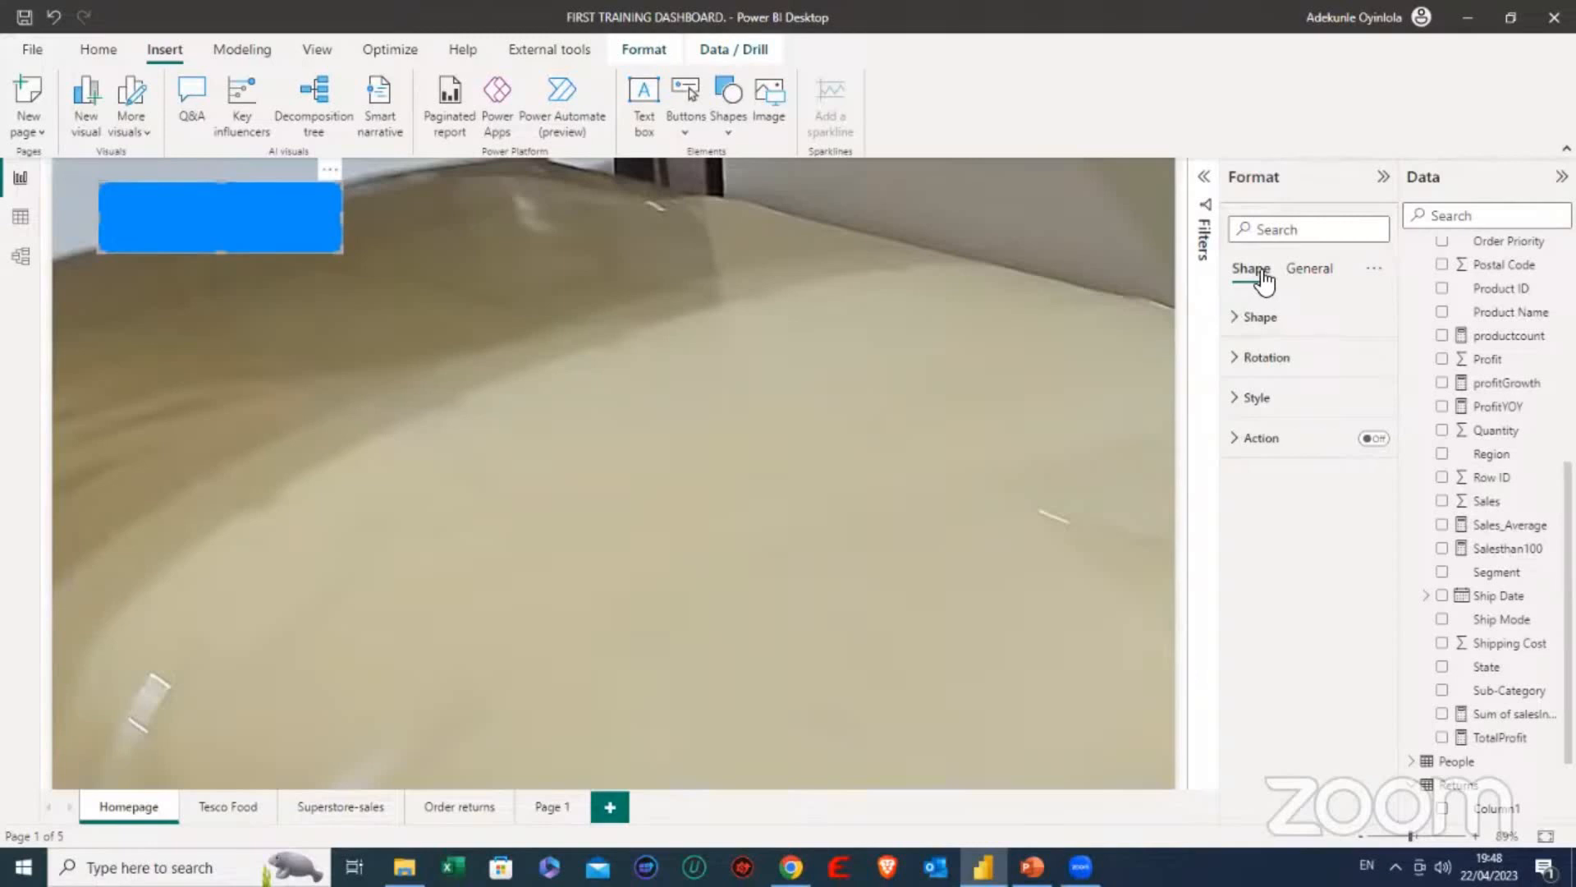
# - Change the rectangle shape's fill color from the default to orange
pyautogui.click(1241, 326)
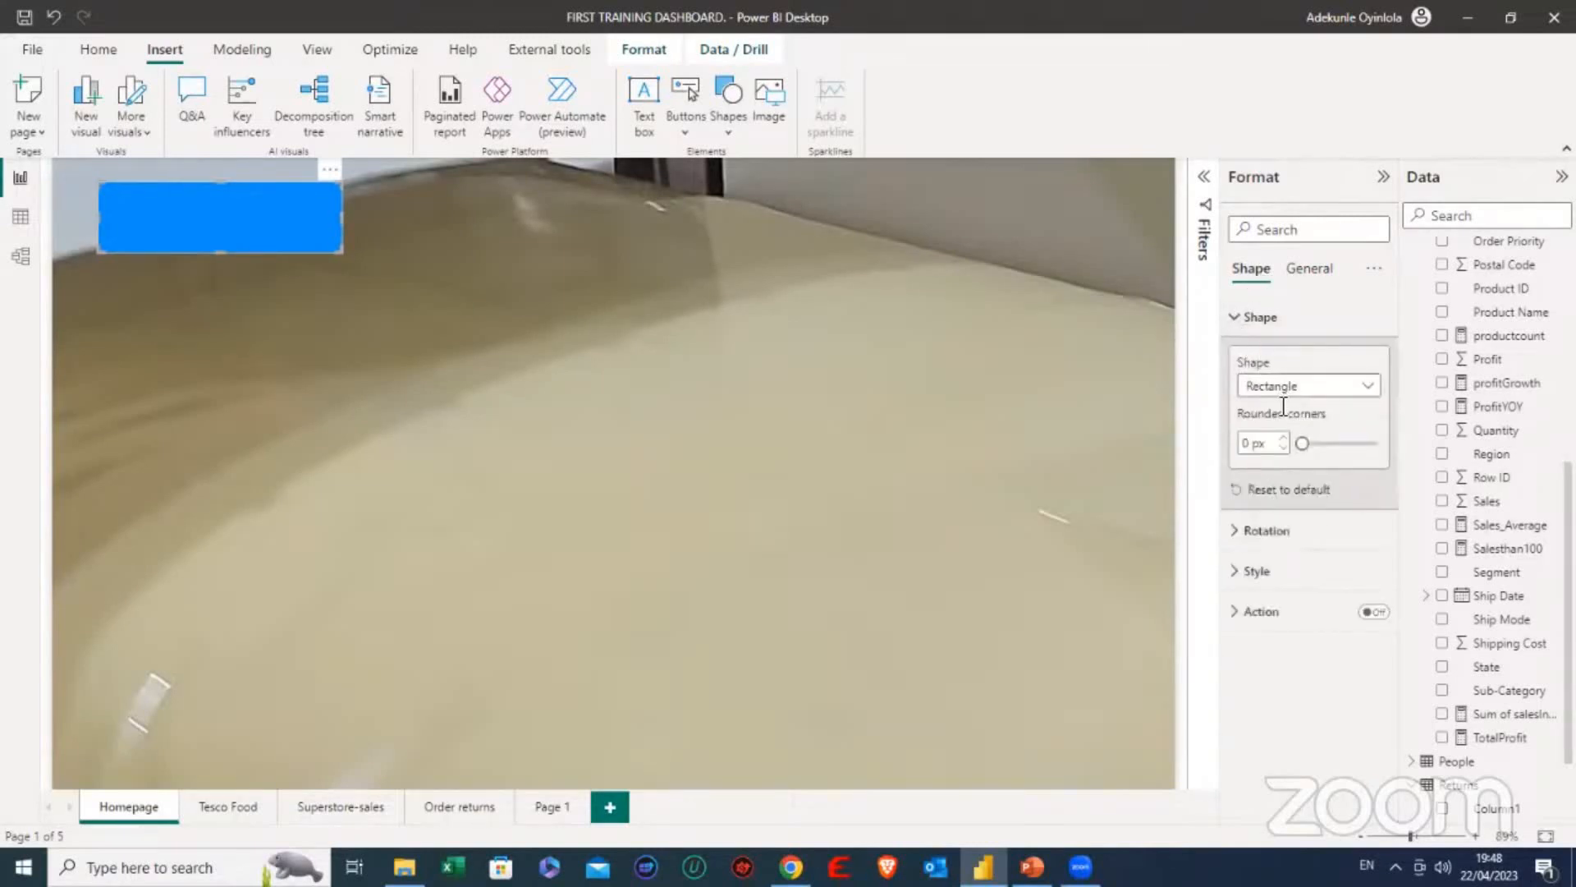
pyautogui.click(1240, 324)
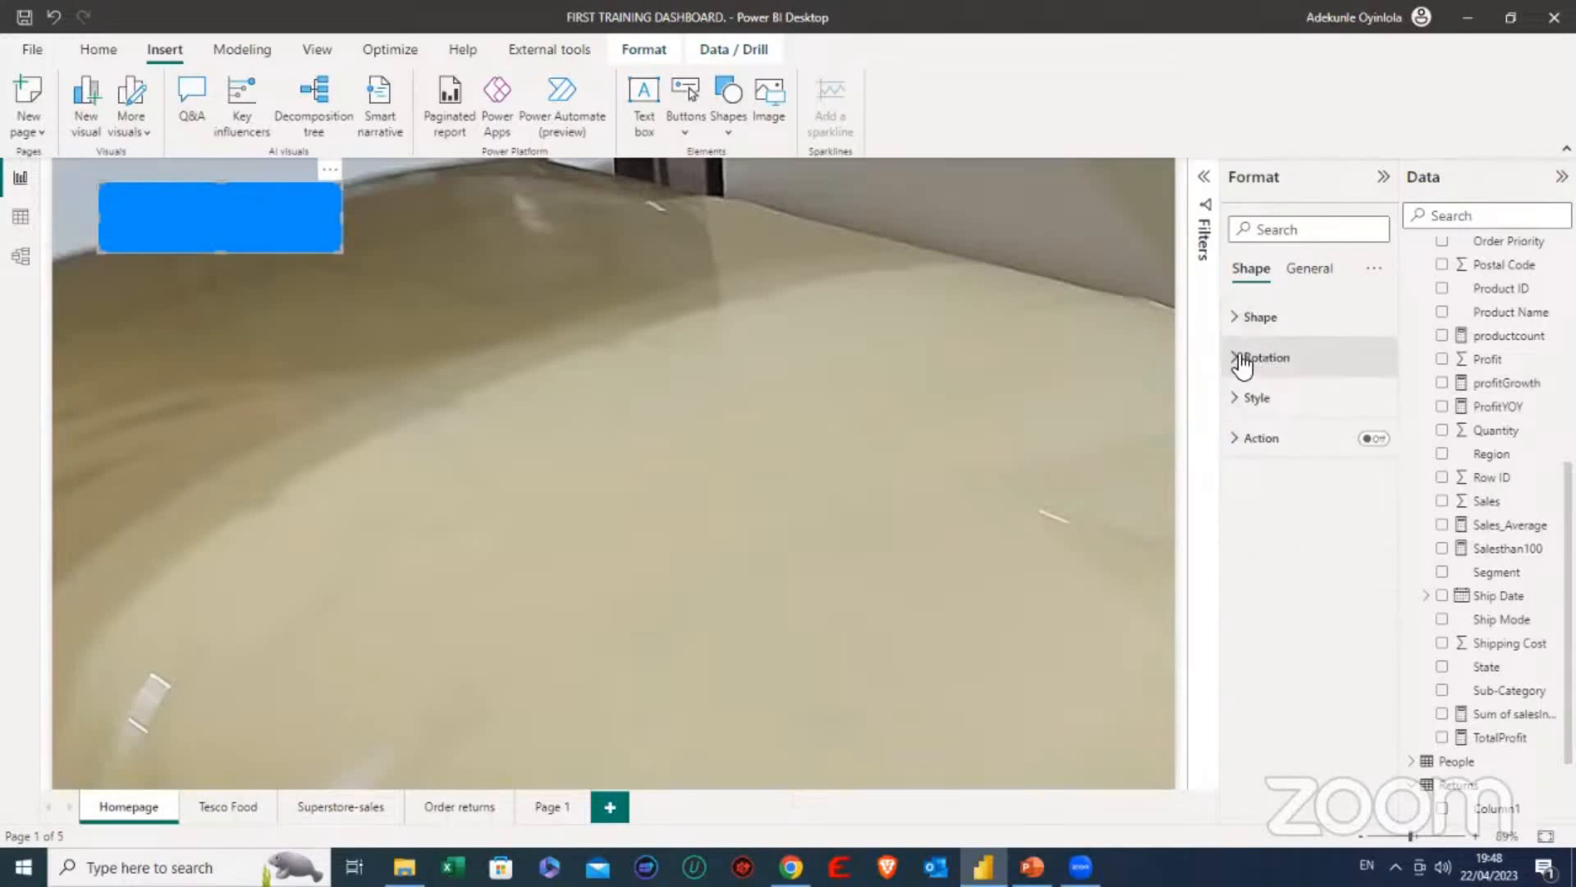
pyautogui.click(1241, 399)
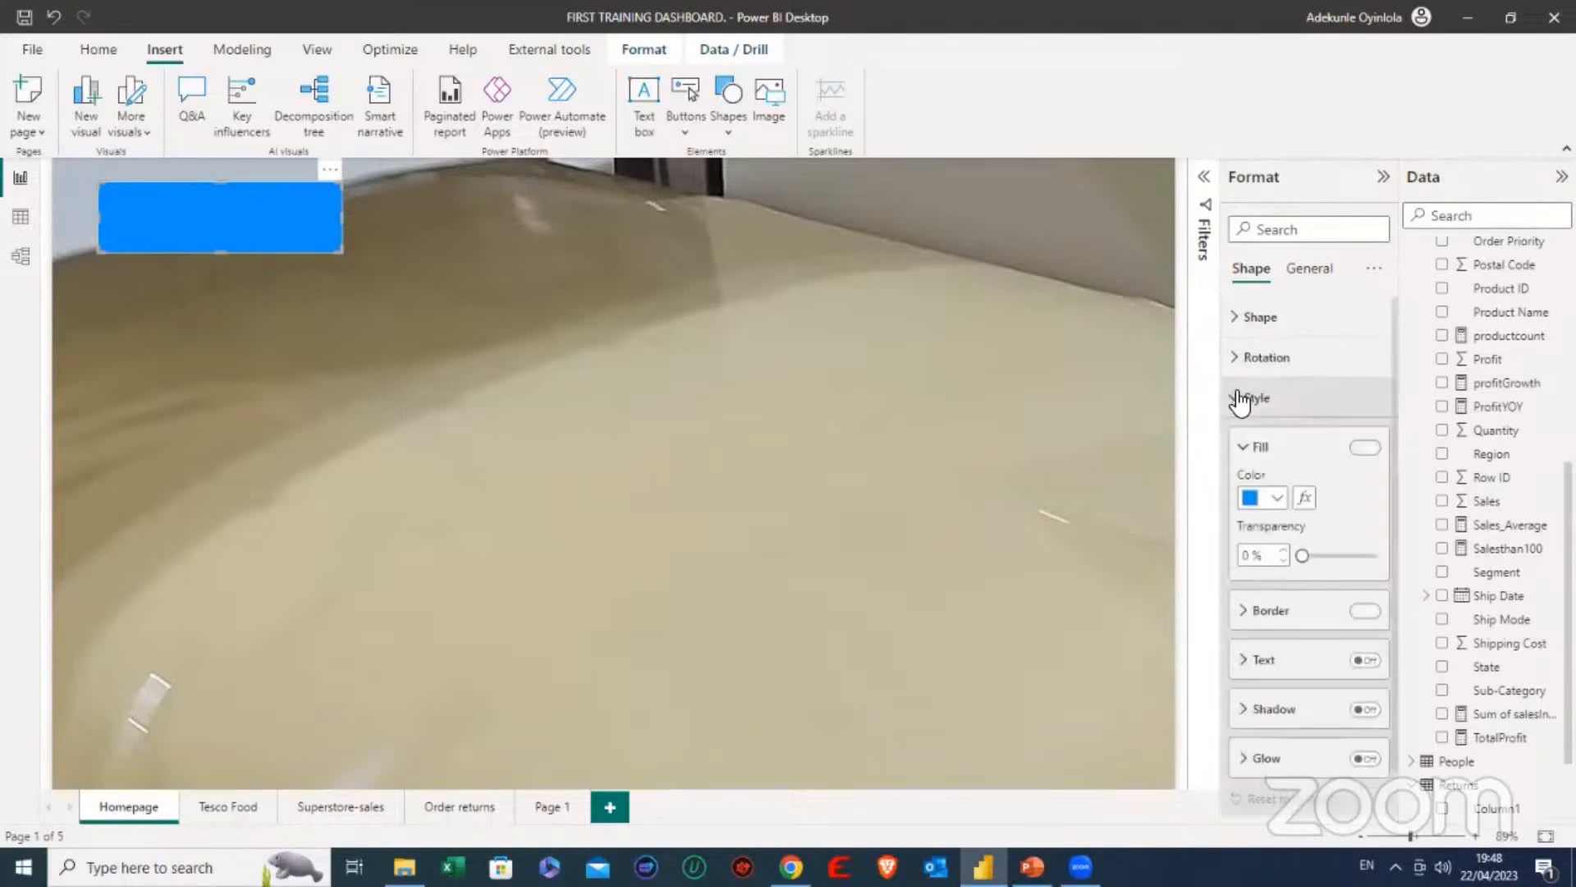
pyautogui.click(1277, 499)
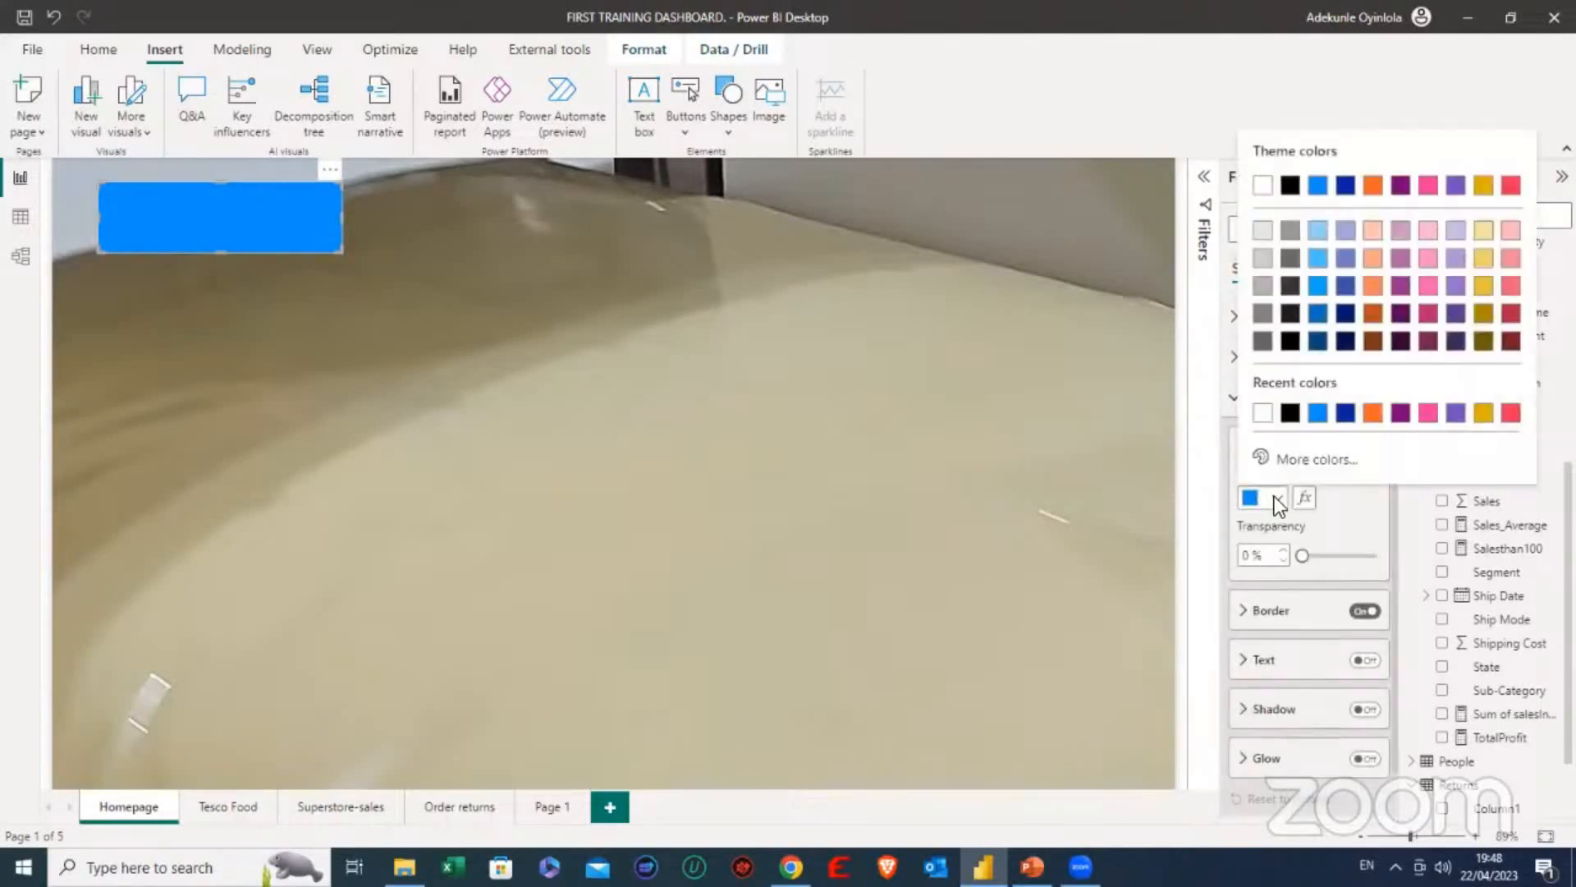
pyautogui.click(1383, 416)
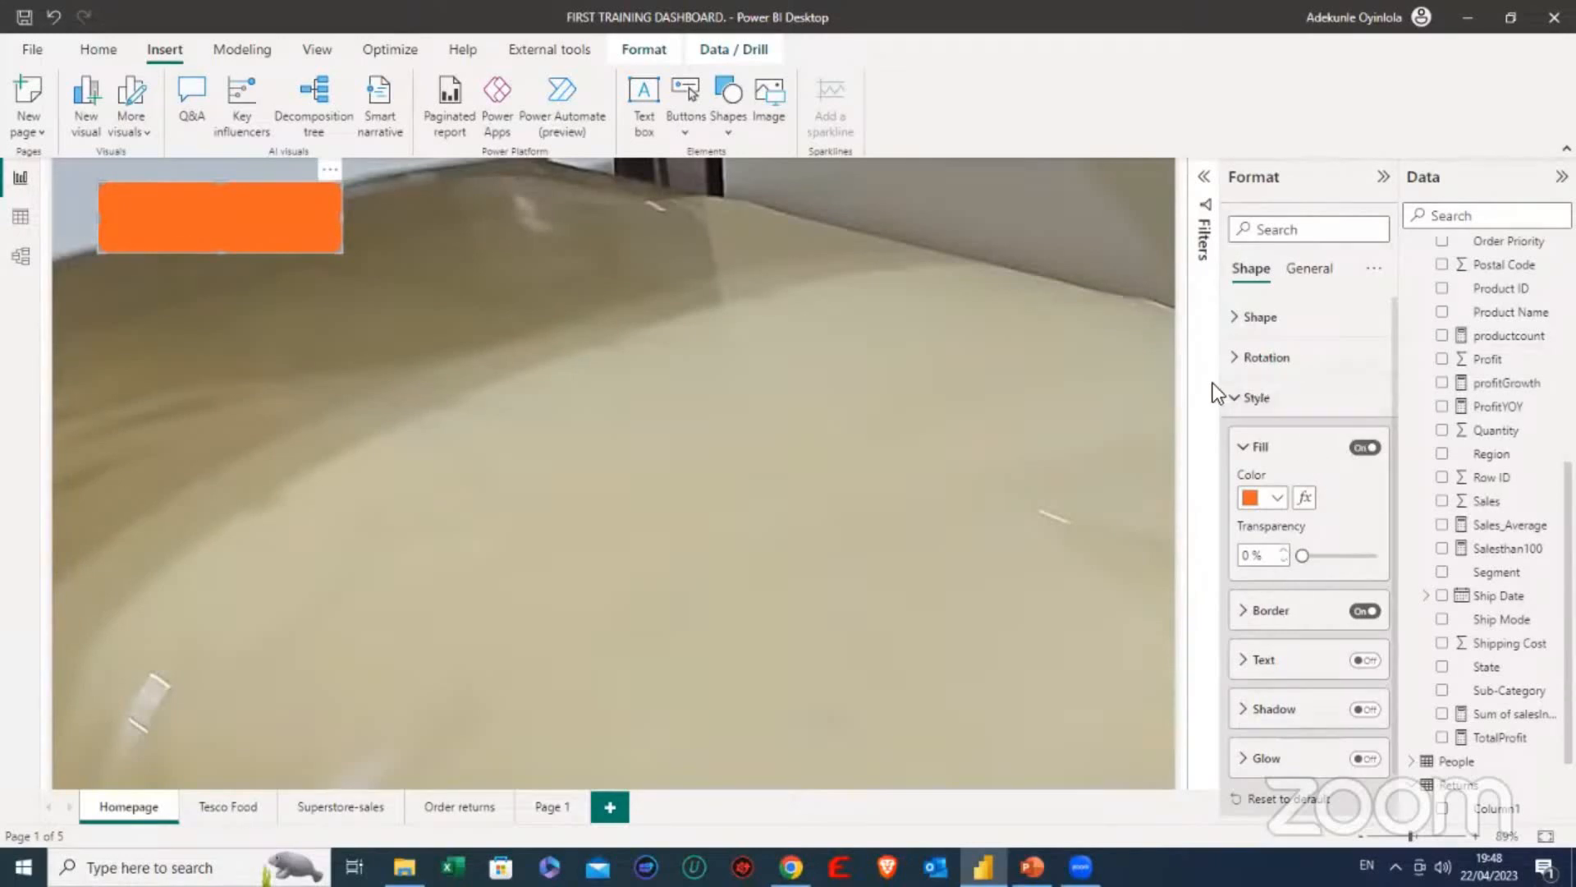
pyautogui.click(1240, 398)
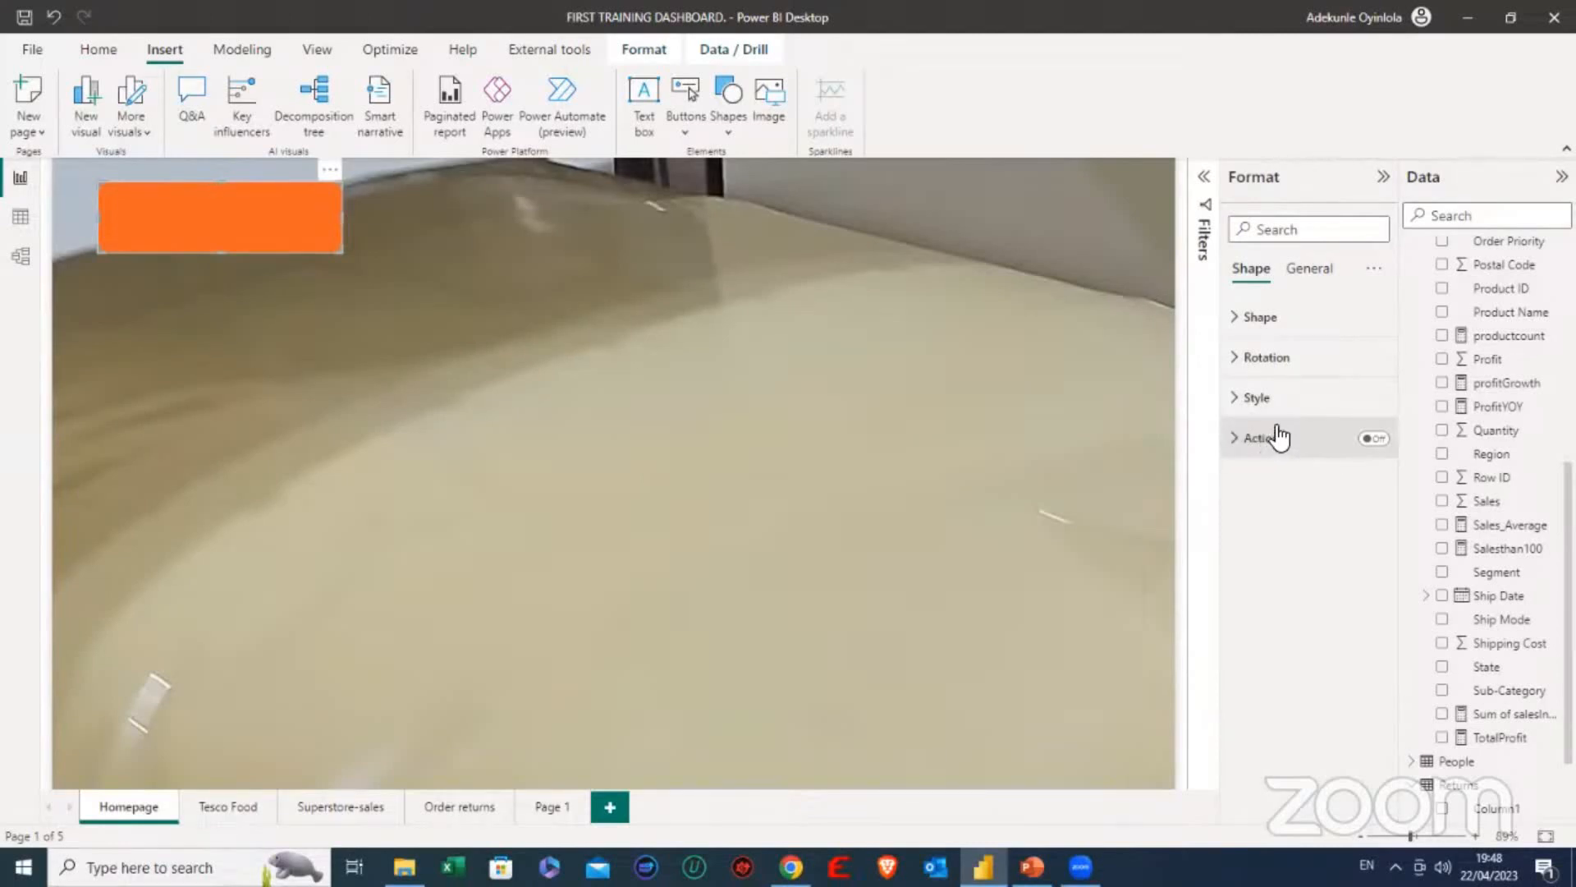
# - Turn on the rectangle's action with type Page navigation and set its destination to the Tesco Food page
pyautogui.click(1373, 439)
pyautogui.click(1247, 444)
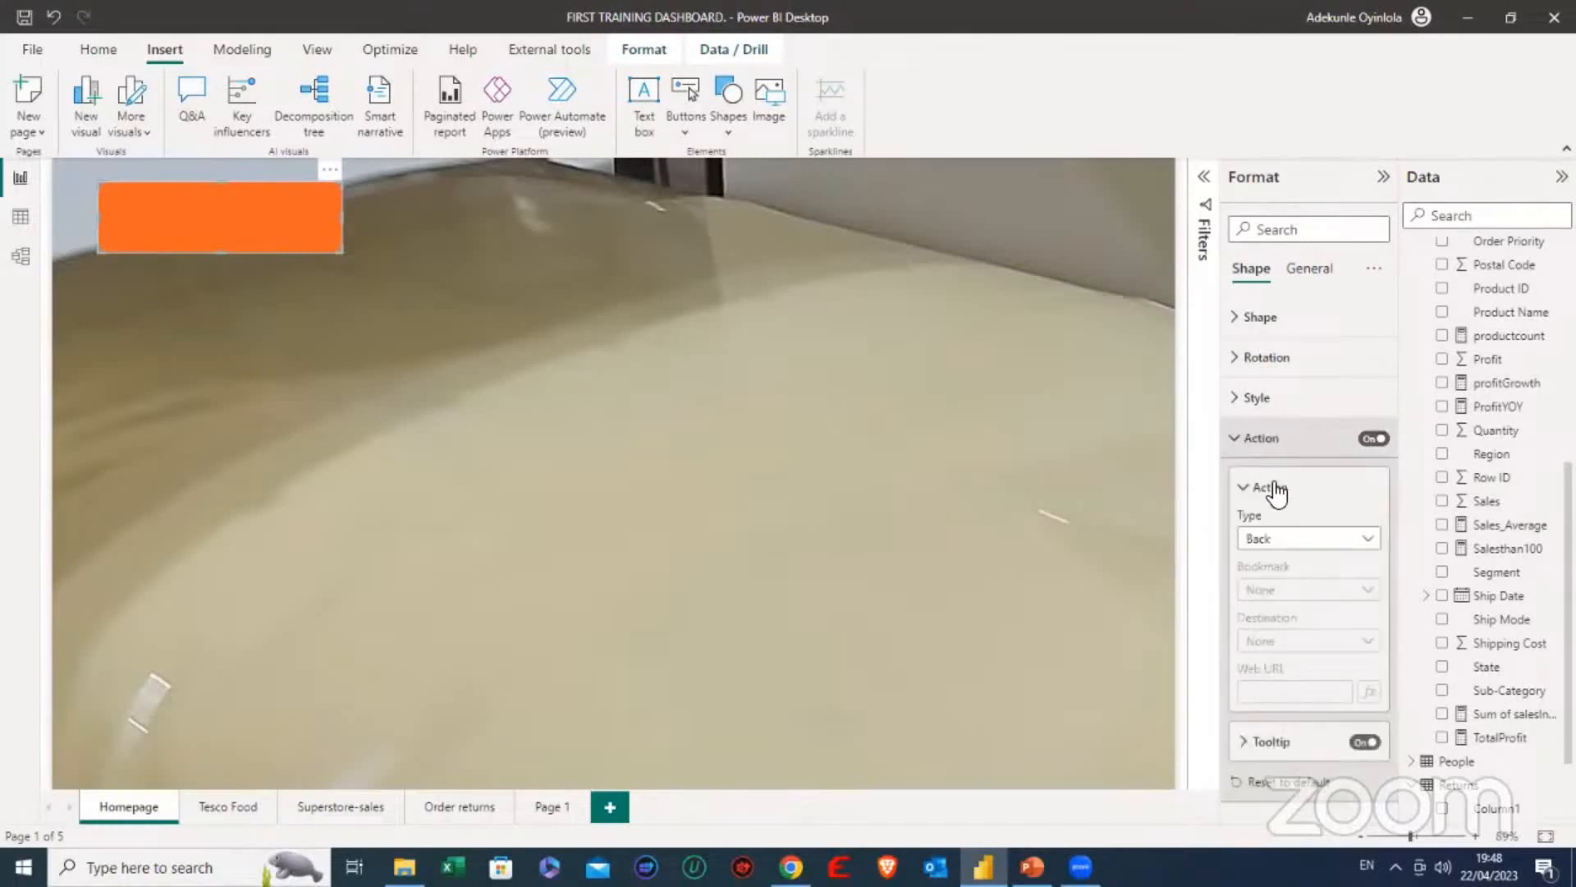
pyautogui.click(1311, 542)
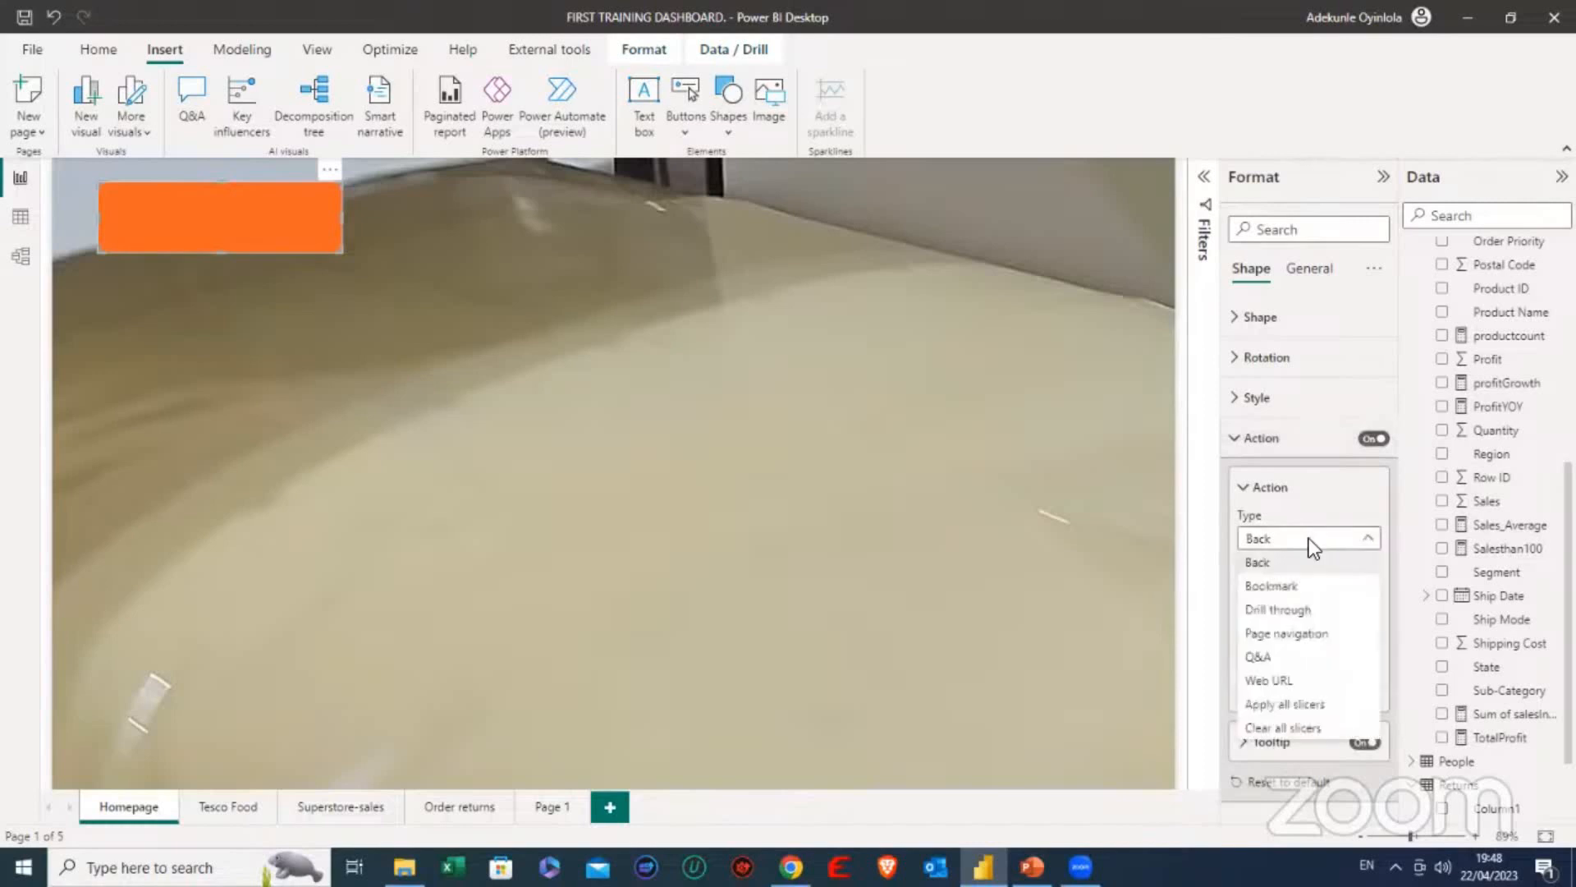
pyautogui.click(1296, 636)
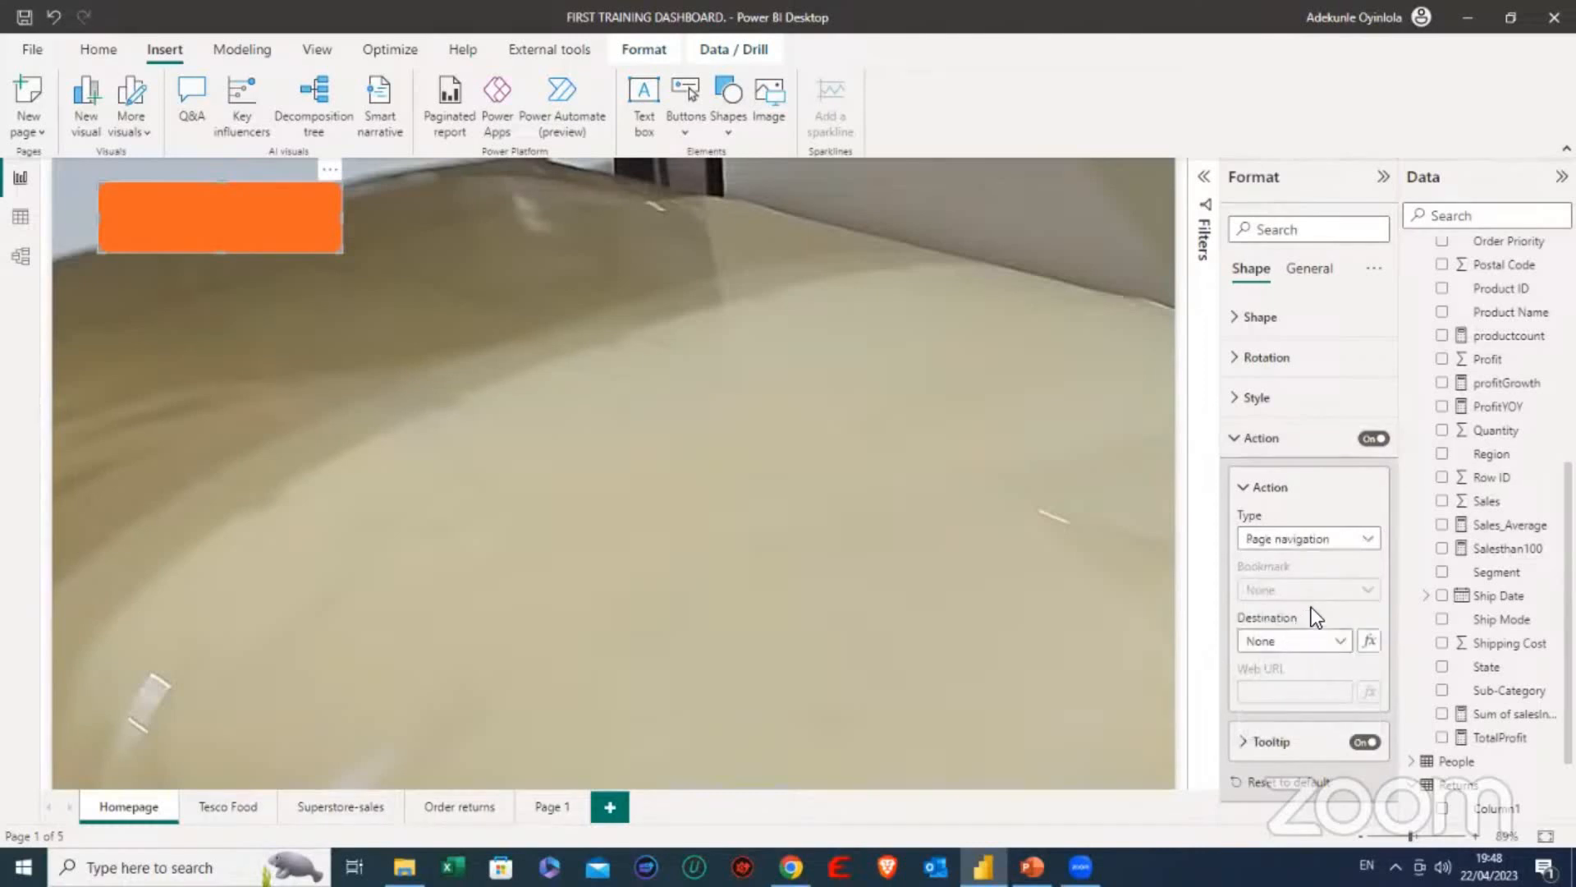
pyautogui.click(1340, 642)
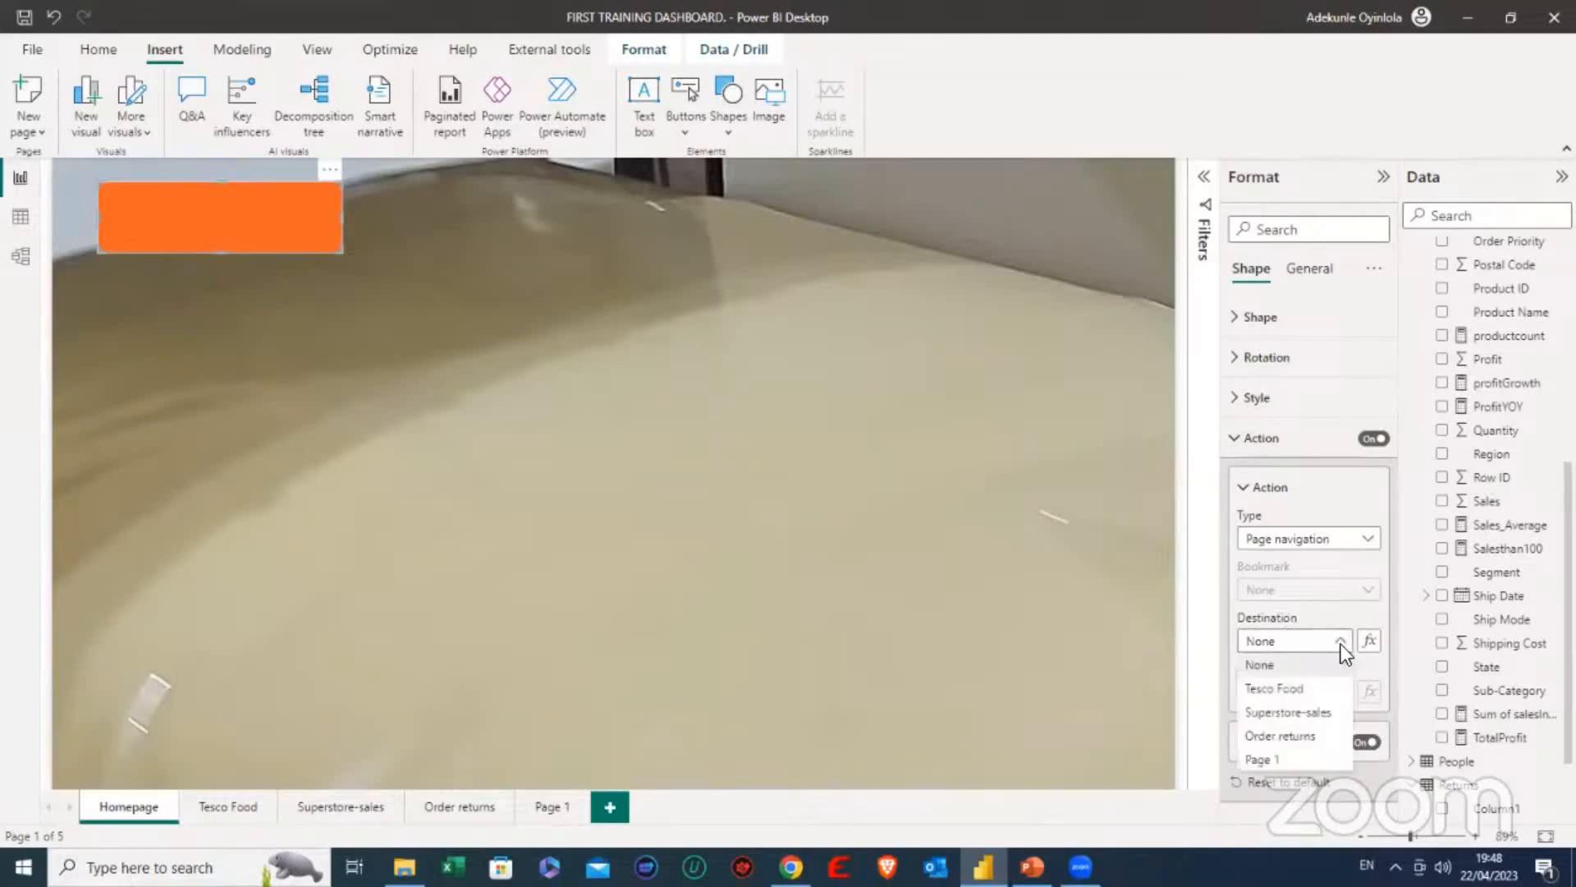
pyautogui.click(1274, 696)
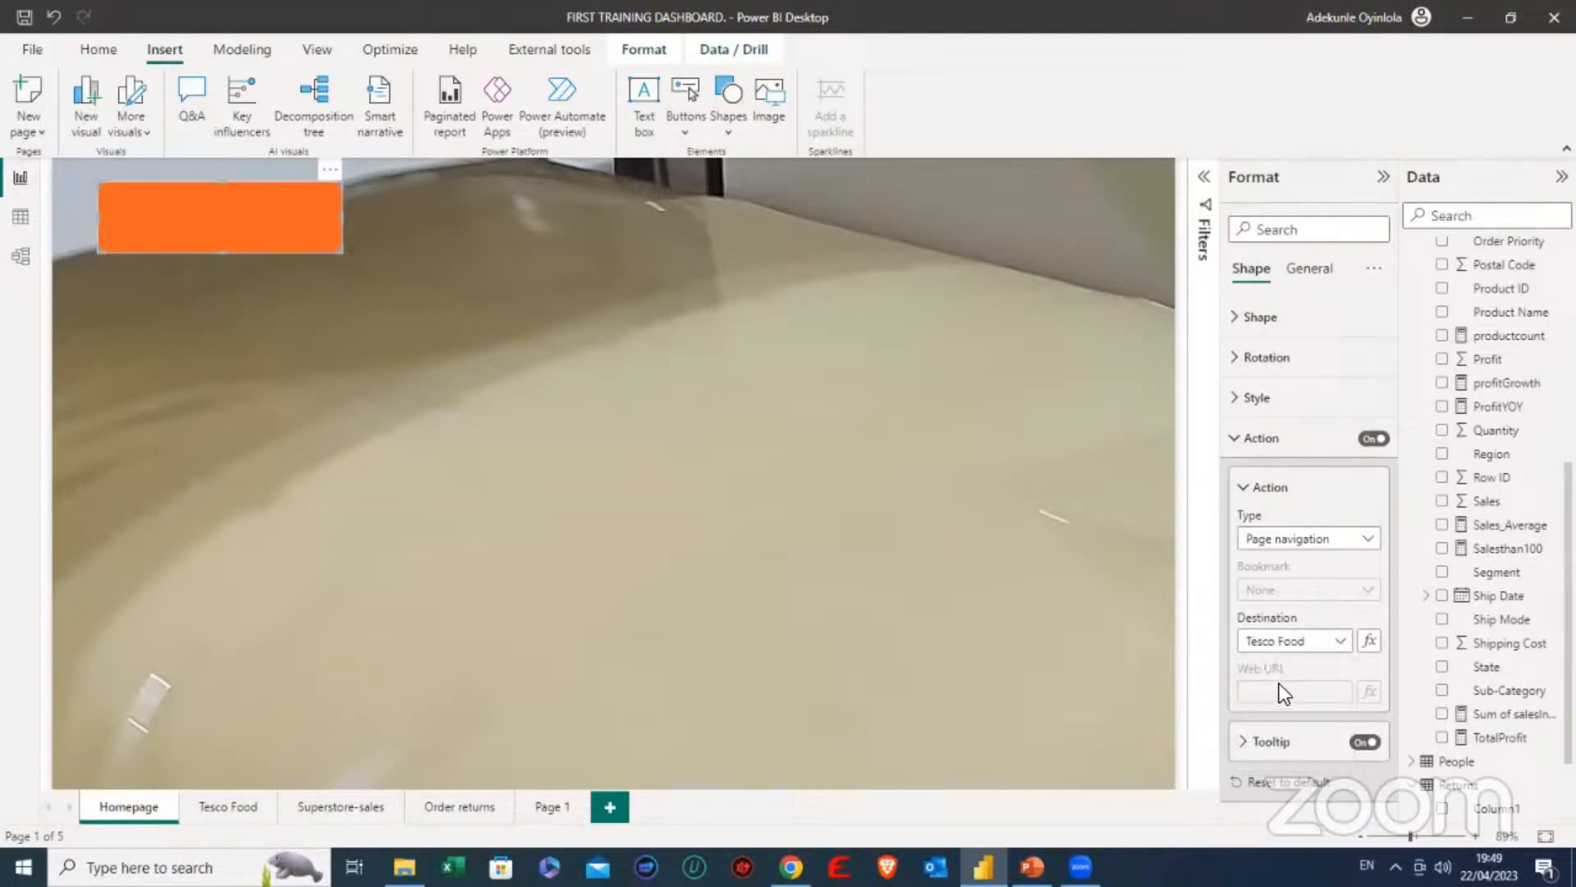
pyautogui.click(1241, 446)
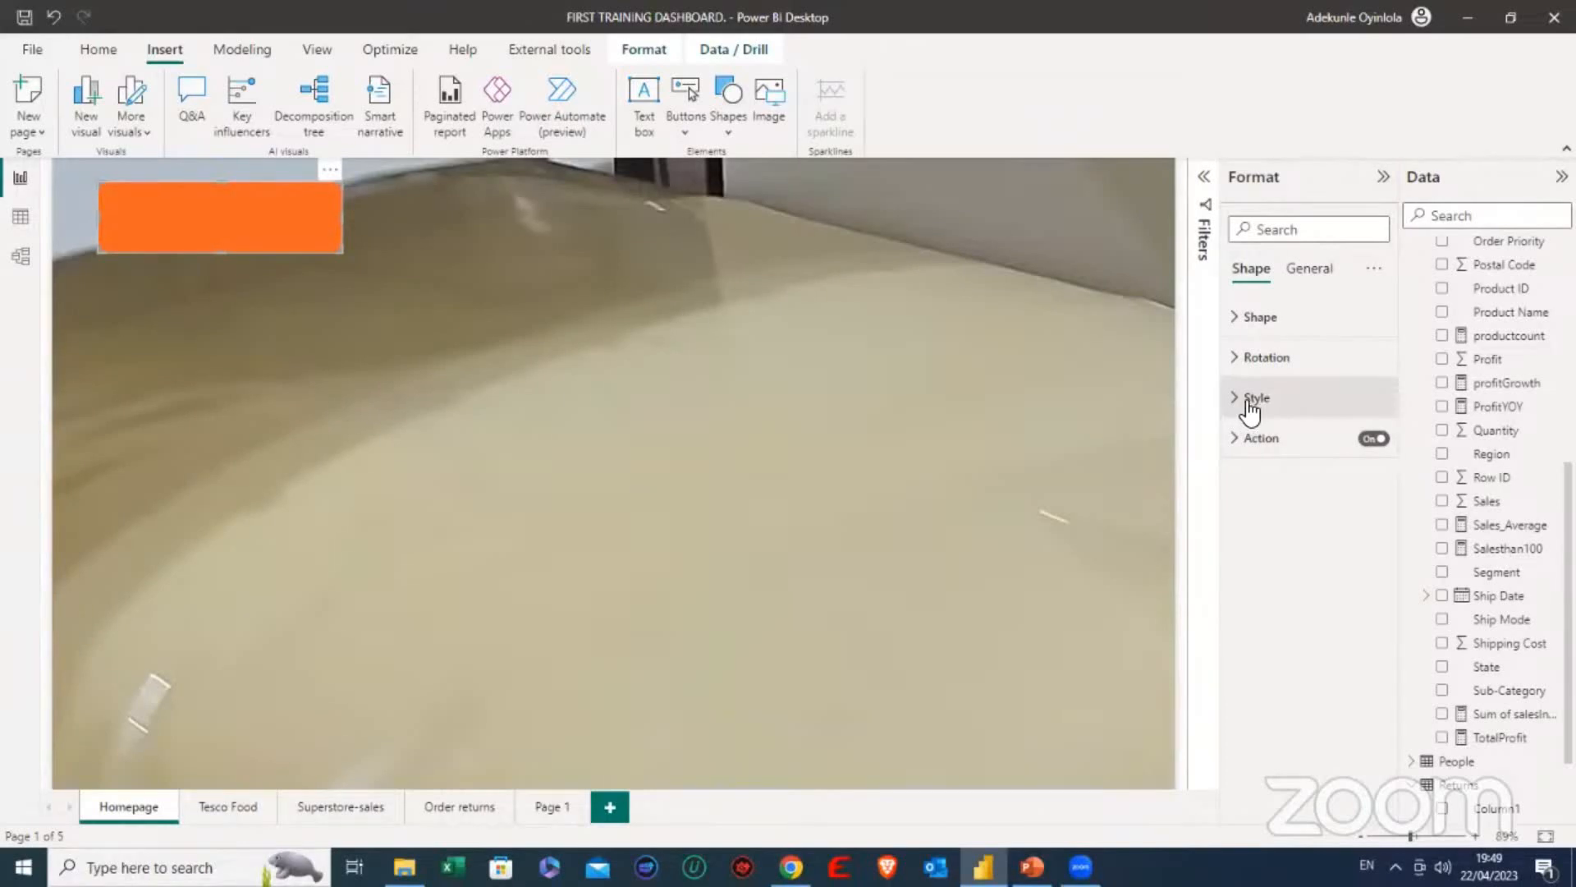
# - Turn on text for the rectangle shape and label it TESCO FOOD
pyautogui.click(1249, 402)
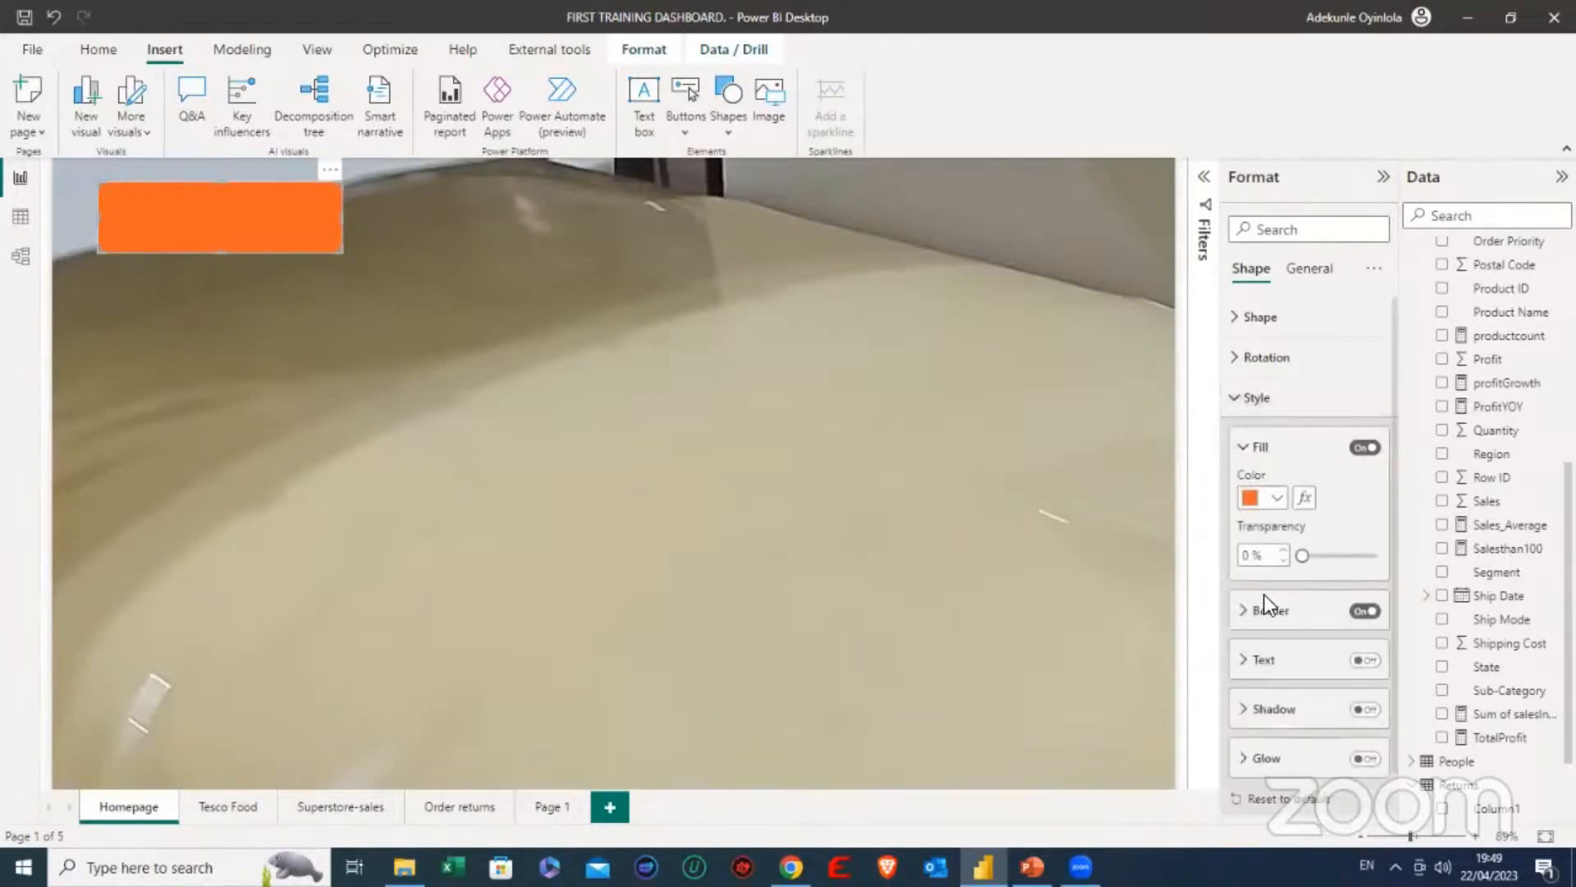
pyautogui.scroll(-1, 1269, 594)
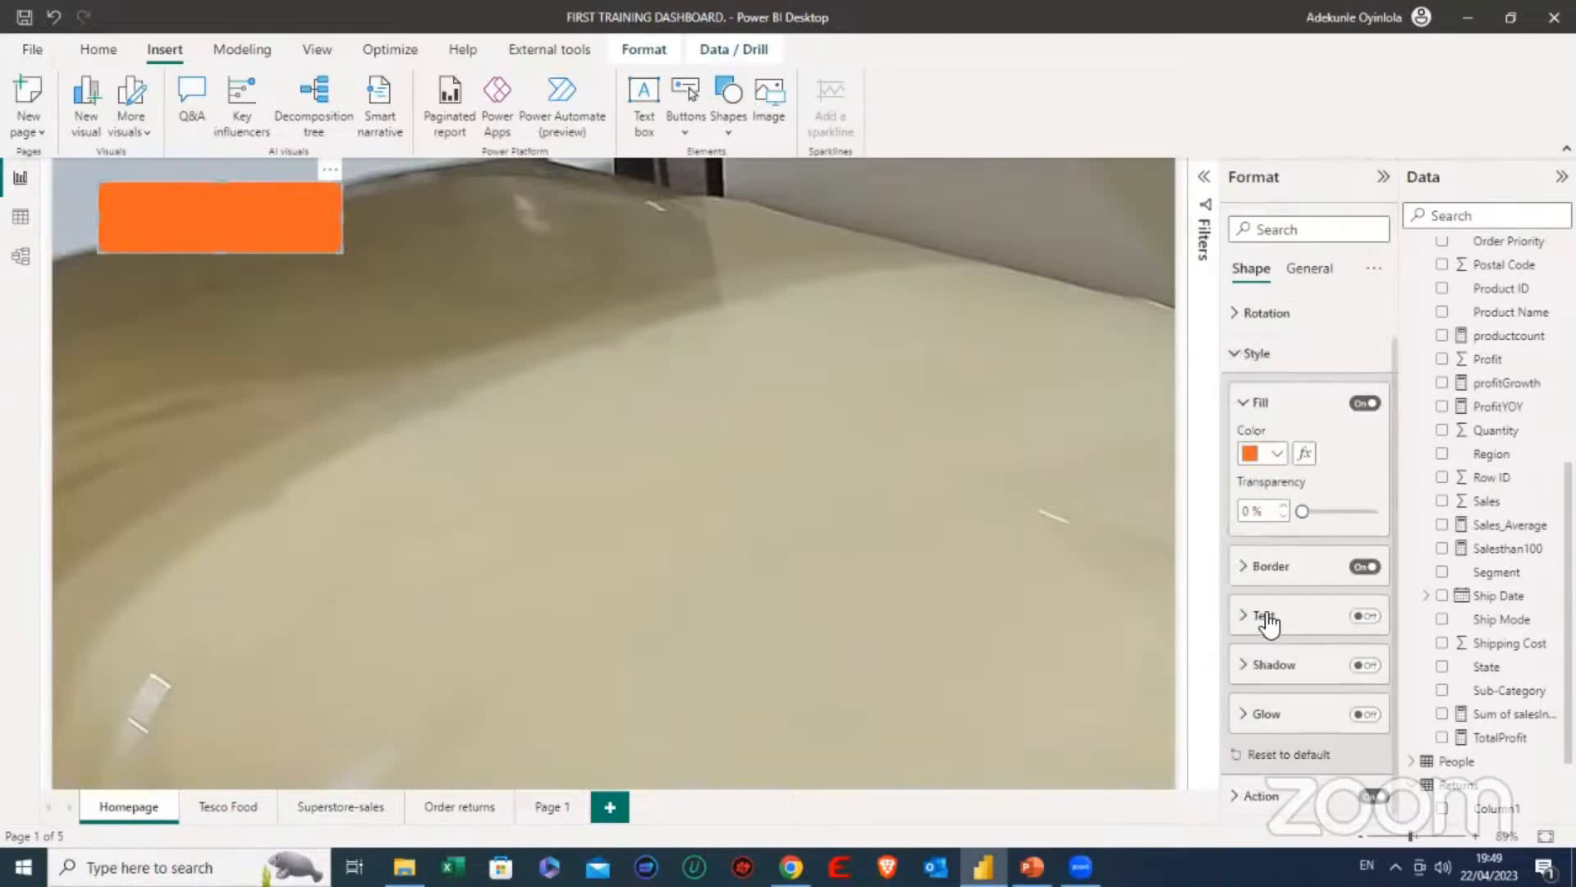
pyautogui.click(1365, 616)
pyautogui.click(1251, 620)
pyautogui.scroll(-2, 1250, 620)
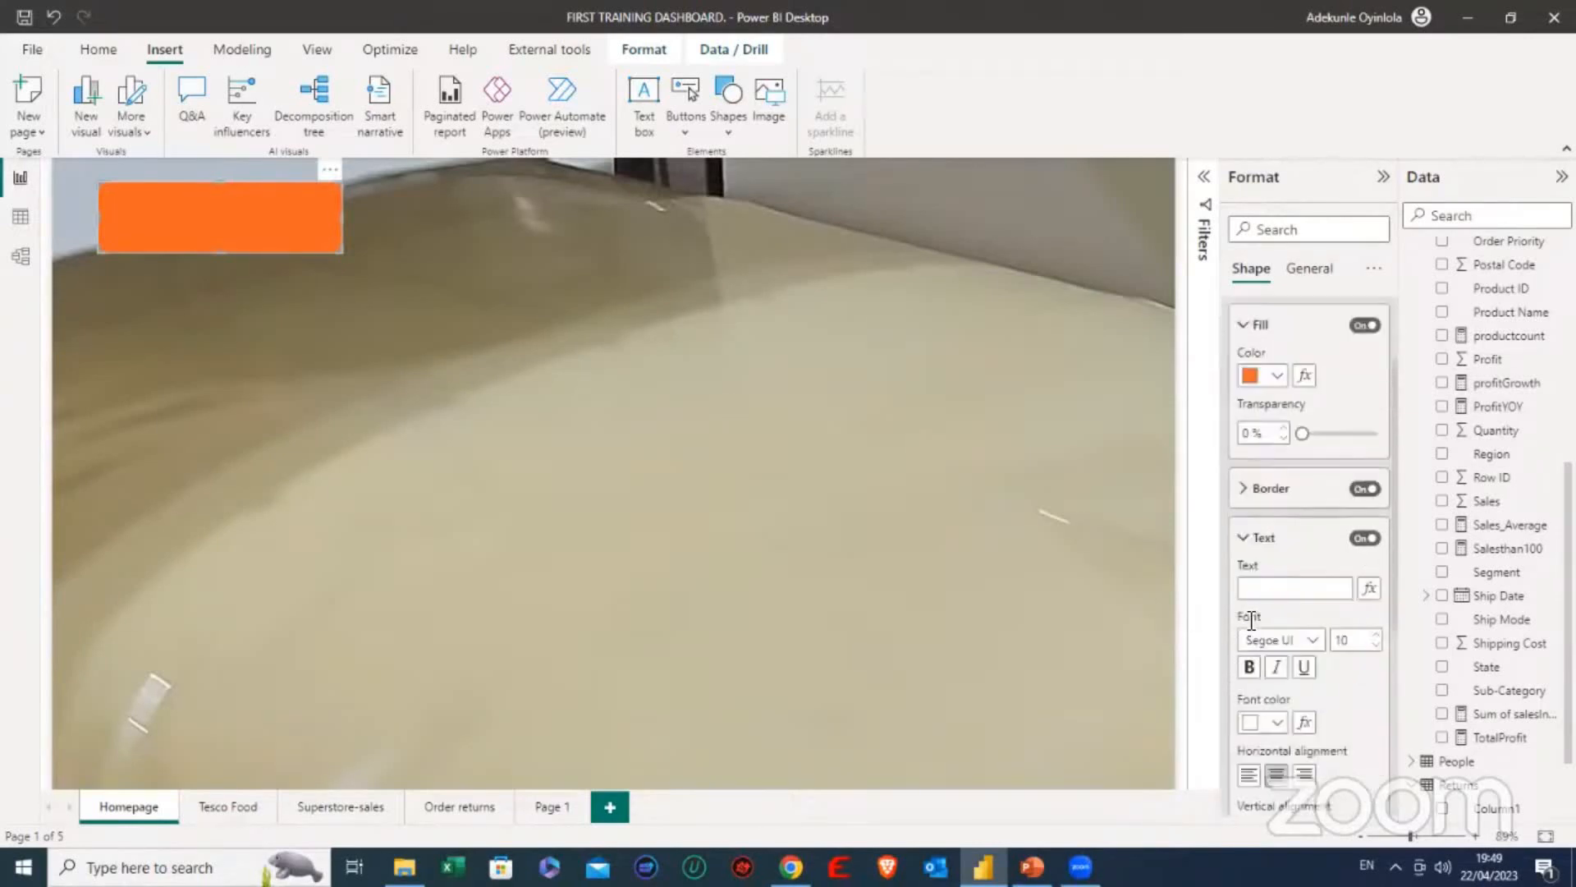
pyautogui.write('TESCO FOOD')
# - Make the TESCO FOOD label bold and set its font size to 23
pyautogui.click(1376, 635)
pyautogui.click(1376, 635)
pyautogui.click(1376, 634)
pyautogui.click(1376, 634)
pyautogui.click(1376, 635)
pyautogui.click(1376, 635)
pyautogui.click(1376, 634)
pyautogui.click(1251, 667)
pyautogui.click(1376, 635)
pyautogui.click(1376, 634)
pyautogui.click(1376, 635)
pyautogui.click(1376, 635)
pyautogui.click(1376, 634)
pyautogui.click(1376, 634)
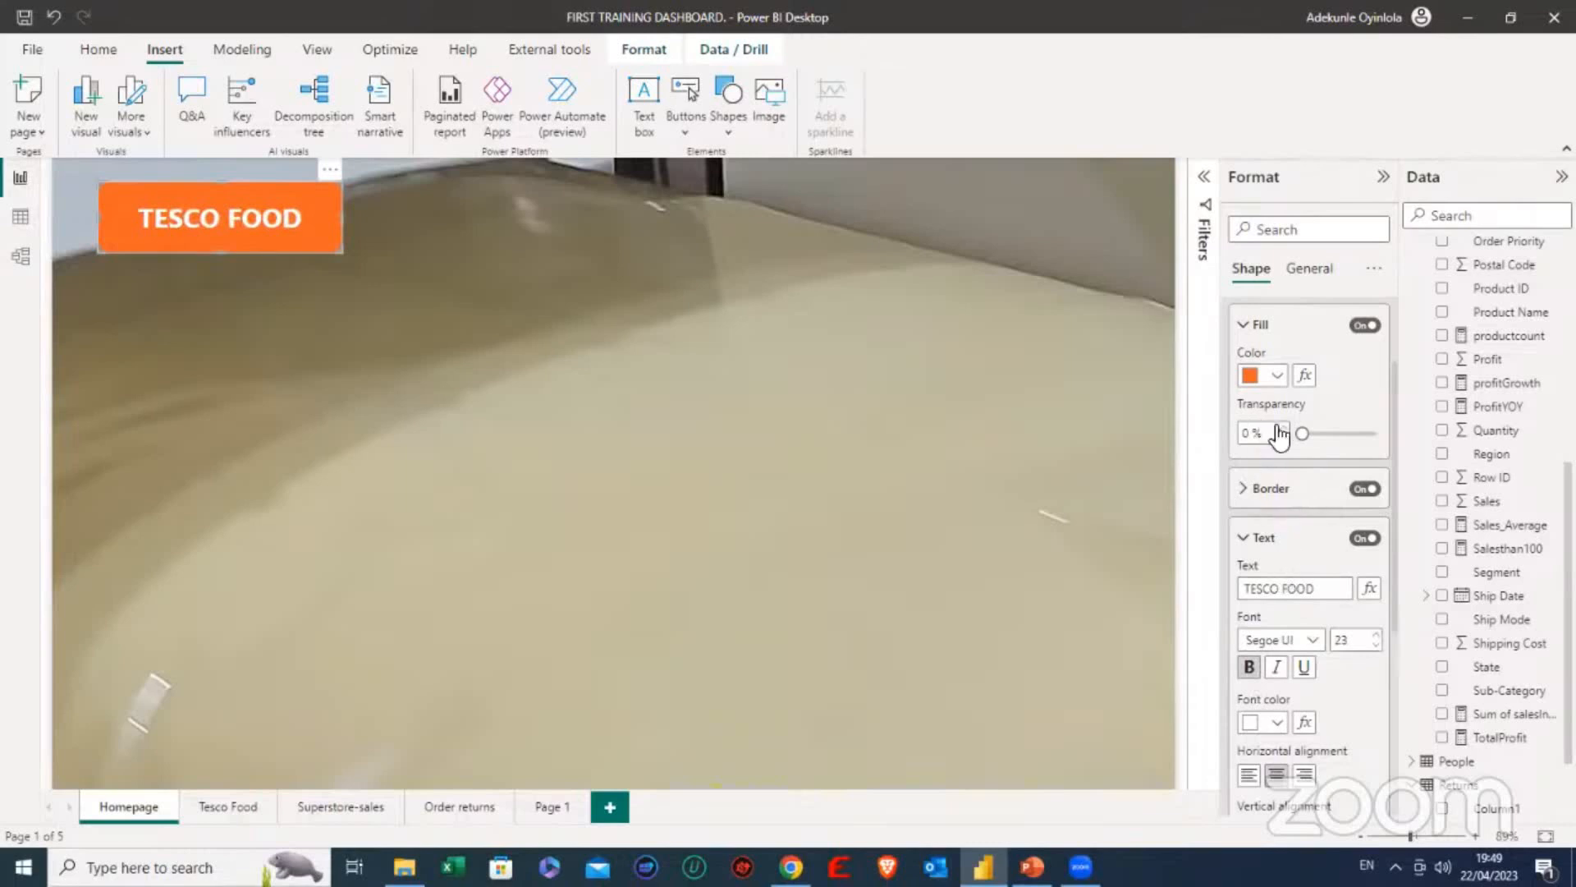
pyautogui.moveTo(1302, 434)
pyautogui.mouseDown()
pyautogui.moveTo(1324, 435)
pyautogui.moveTo(1302, 436)
pyautogui.mouseUp()
# - Test the TESCO FOOD button by following its link to the report page, and return to the Homepage
pyautogui.click(890, 492)
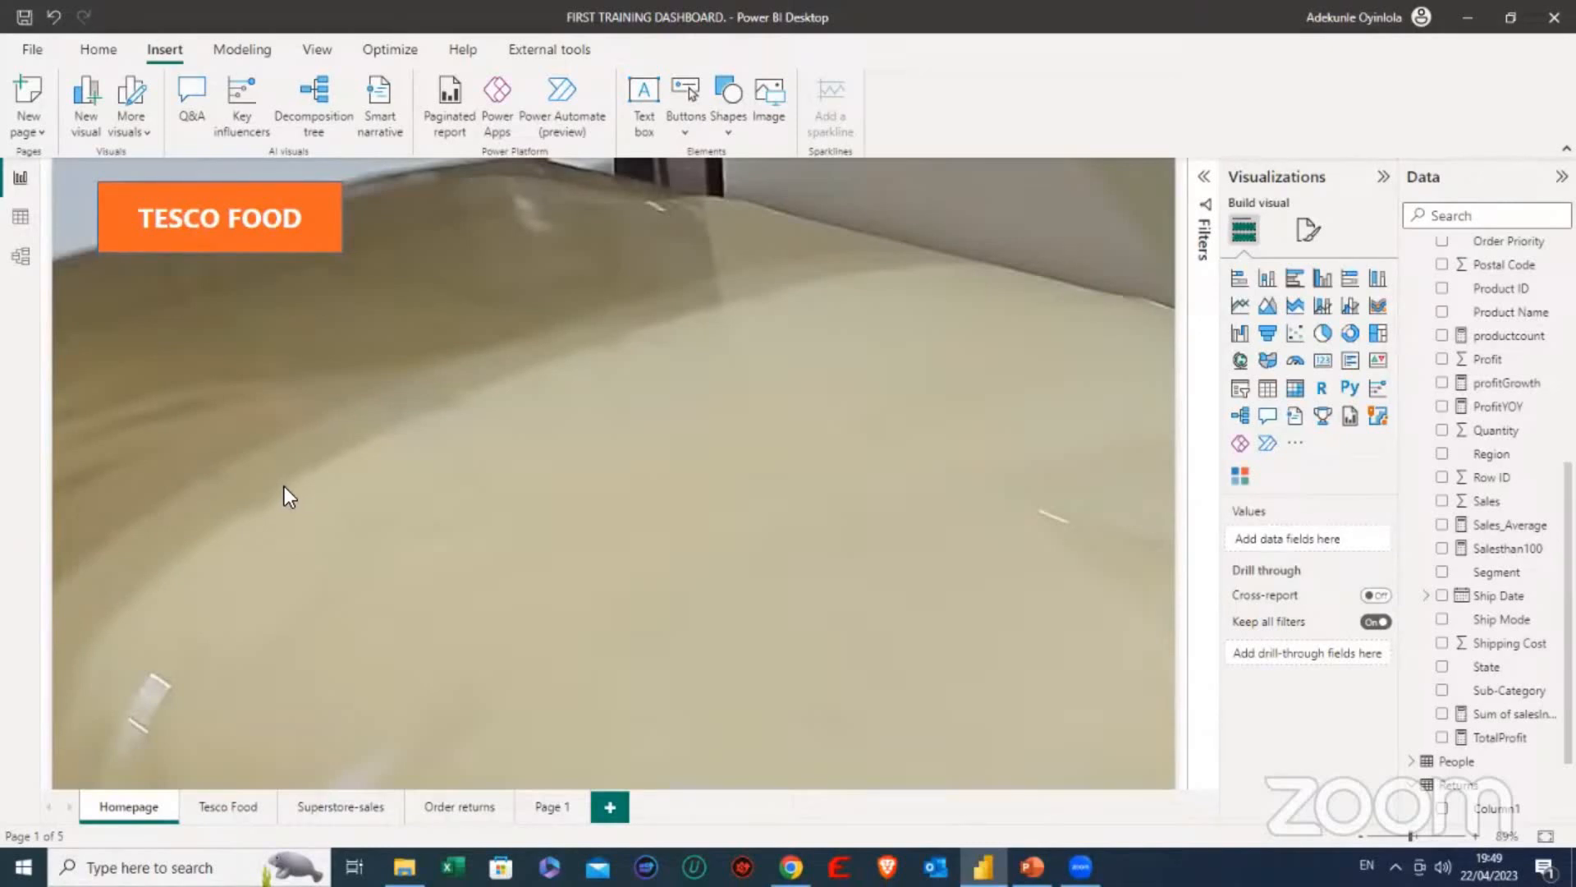
pyautogui.keyDown('ctrl'); pyautogui.click(224, 214); pyautogui.keyUp('ctrl')
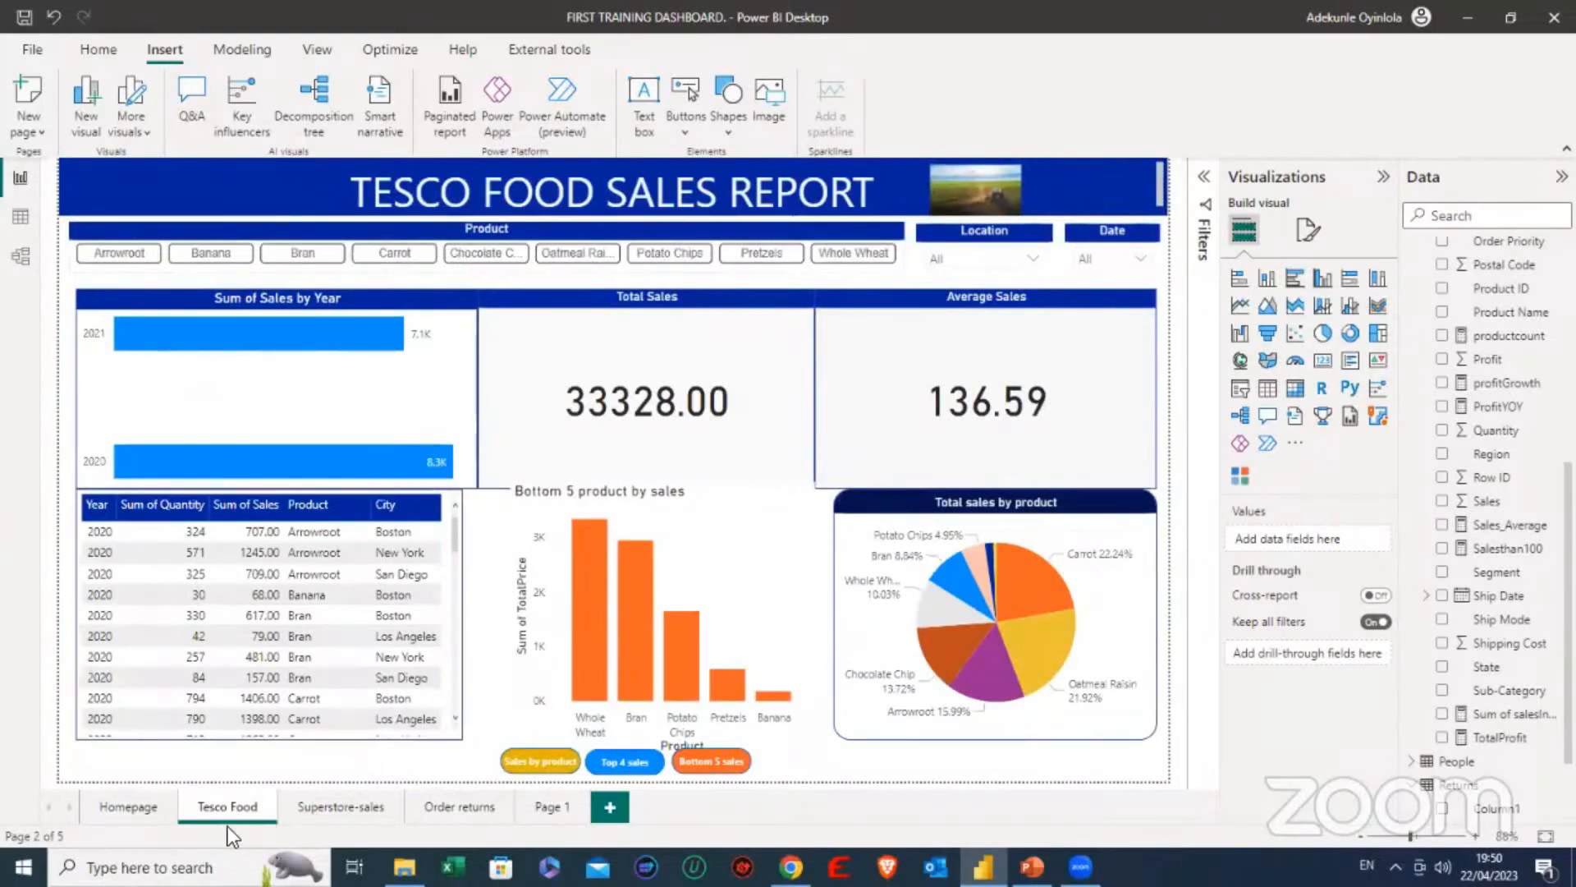
pyautogui.click(136, 809)
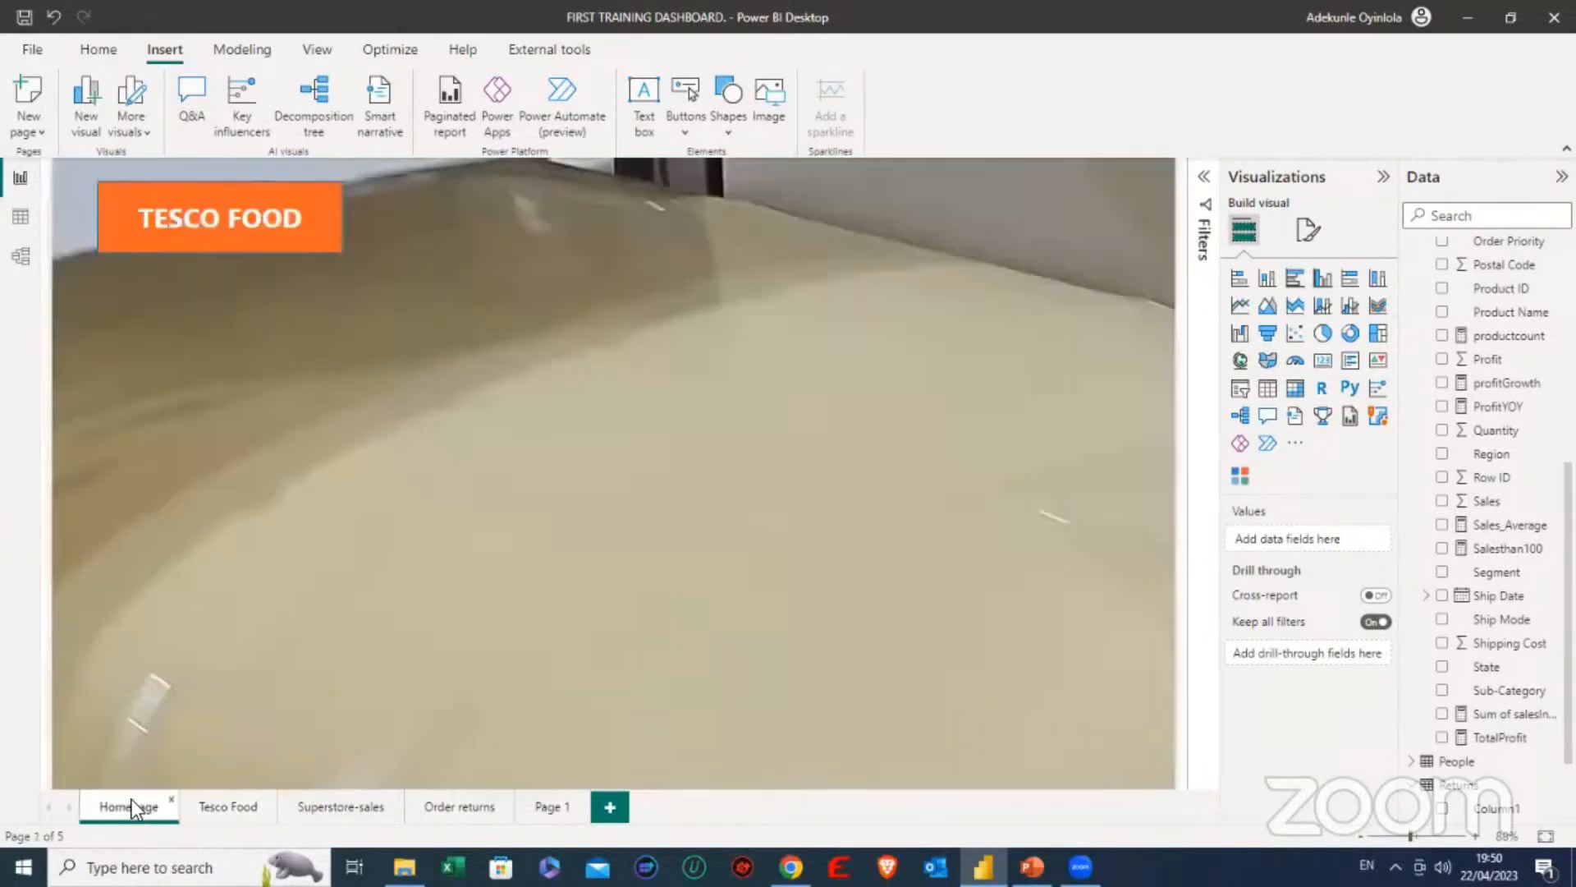
# - Duplicate the TESCO FOOD button and place the copy beside the original, aligned in the same row
pyautogui.click(324, 245)
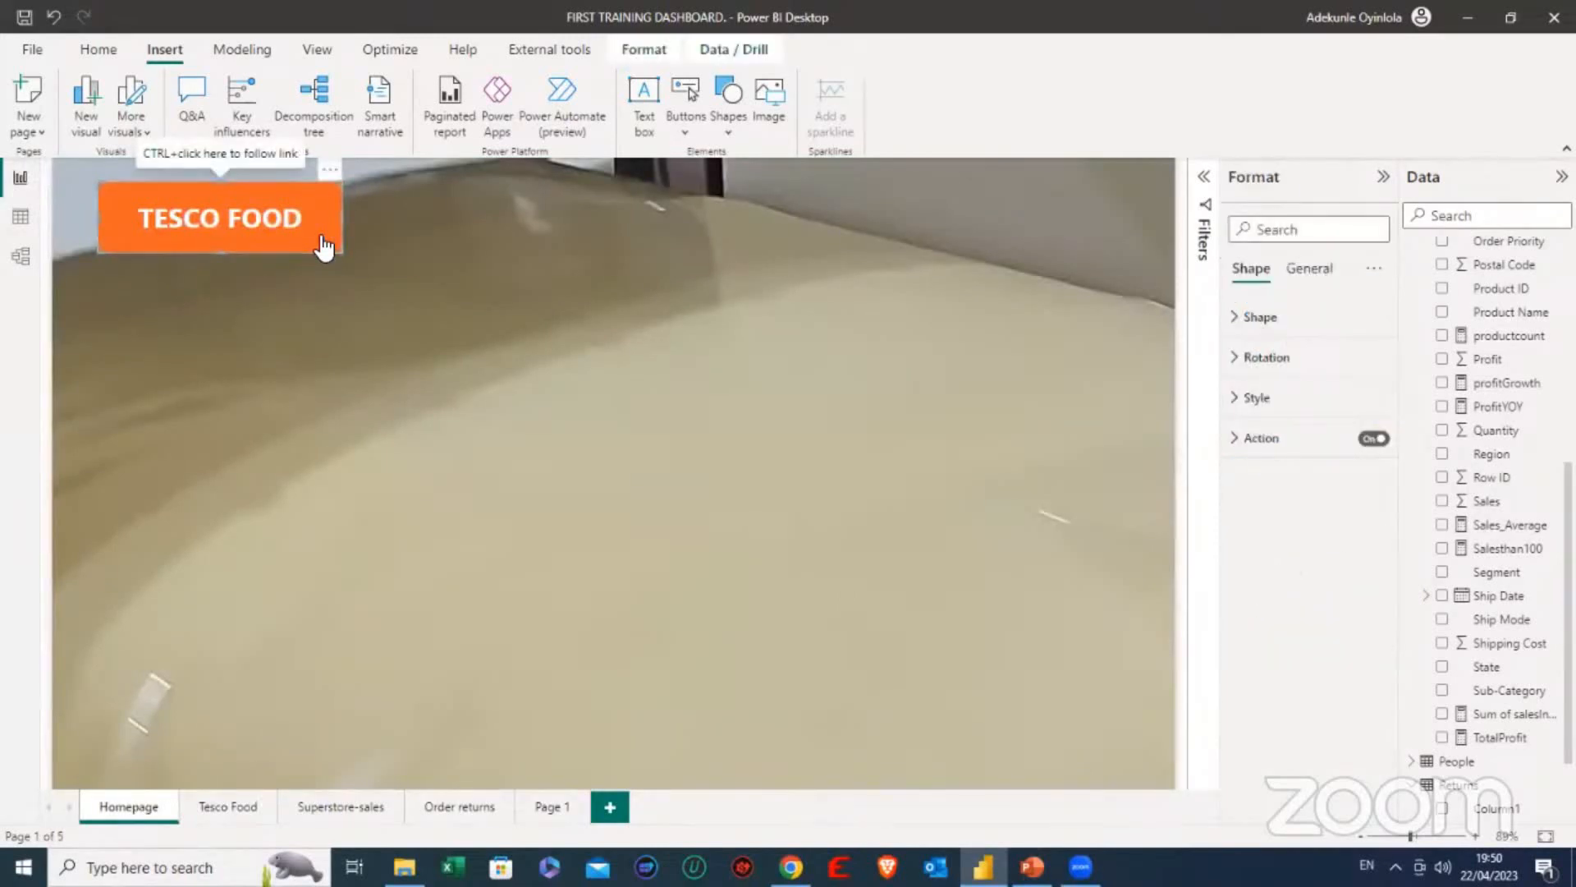
pyautogui.hotkey('ctrl', 'c')
pyautogui.hotkey('ctrl', 'v')
pyautogui.moveTo(324, 245); pyautogui.dragTo(603, 222)
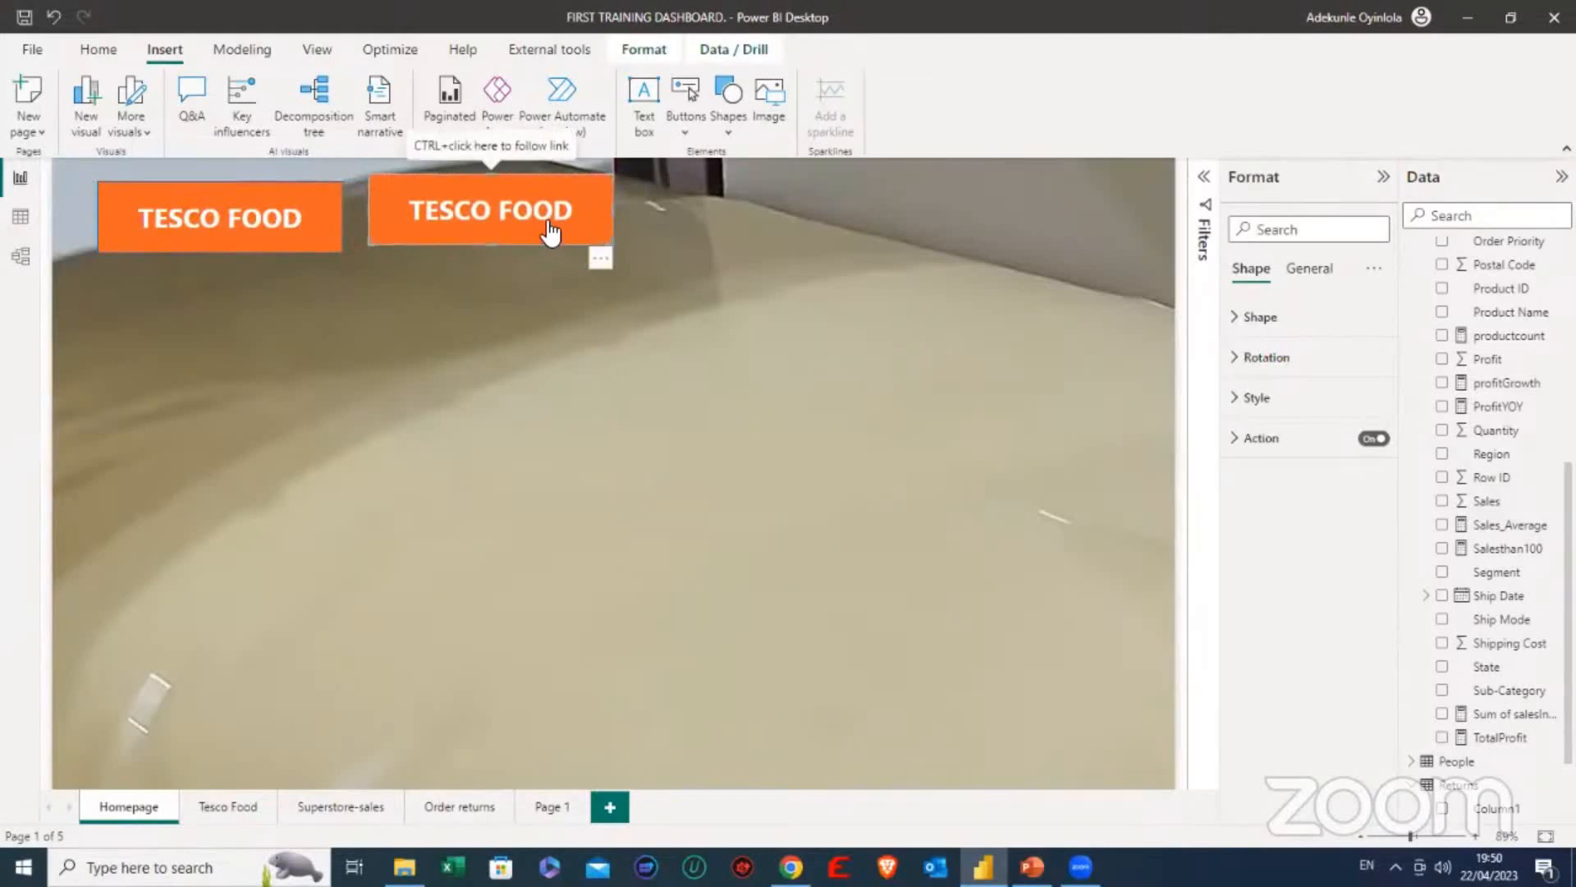
pyautogui.click(581, 306)
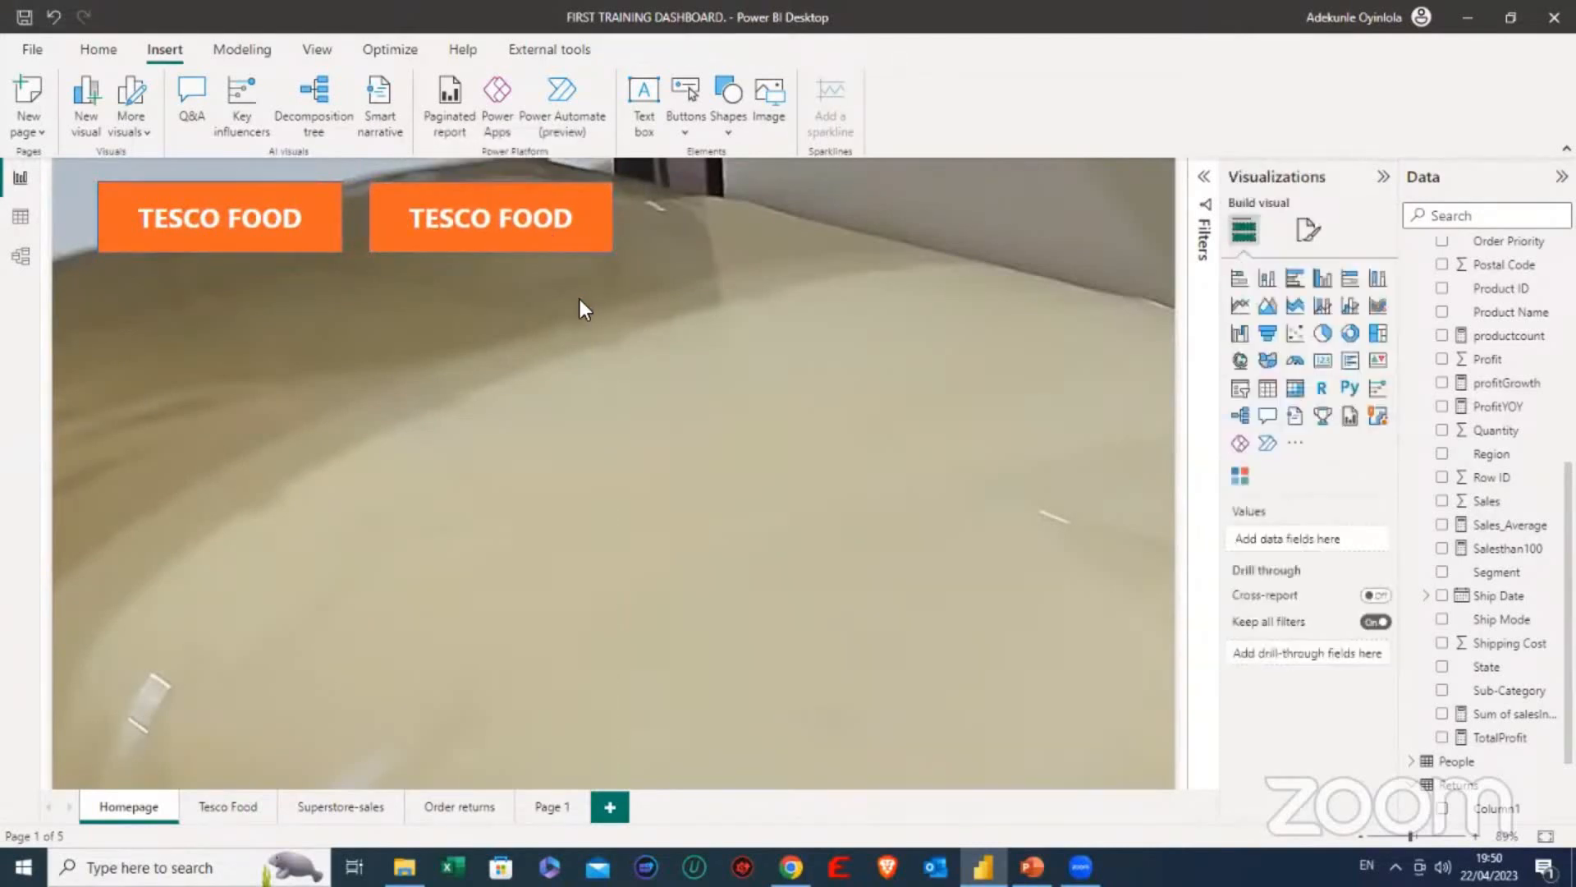
# - Paste two more copies of the TESCO FOOD button and place them in the same row to make four buttons
pyautogui.click(304, 242)
pyautogui.hotkey('ctrl', 'v')
pyautogui.moveTo(304, 242); pyautogui.dragTo(833, 234)
pyautogui.click(671, 359)
pyautogui.hotkey('ctrl', 'v')
pyautogui.moveTo(282, 230); pyautogui.dragTo(1110, 218)
# - Reposition the four TESCO FOOD buttons so they are evenly spaced across the upper edge of the canvas
pyautogui.click(289, 226)
pyautogui.moveTo(287, 219); pyautogui.dragTo(283, 222)
pyautogui.click(493, 247)
pyautogui.moveTo(492, 246)
pyautogui.mouseDown()
pyautogui.moveTo(466, 240)
pyautogui.moveTo(481, 239)
pyautogui.mouseUp()
pyautogui.click(778, 236)
pyautogui.moveTo(778, 236); pyautogui.dragTo(764, 220)
pyautogui.moveTo(996, 218); pyautogui.dragTo(975, 220)
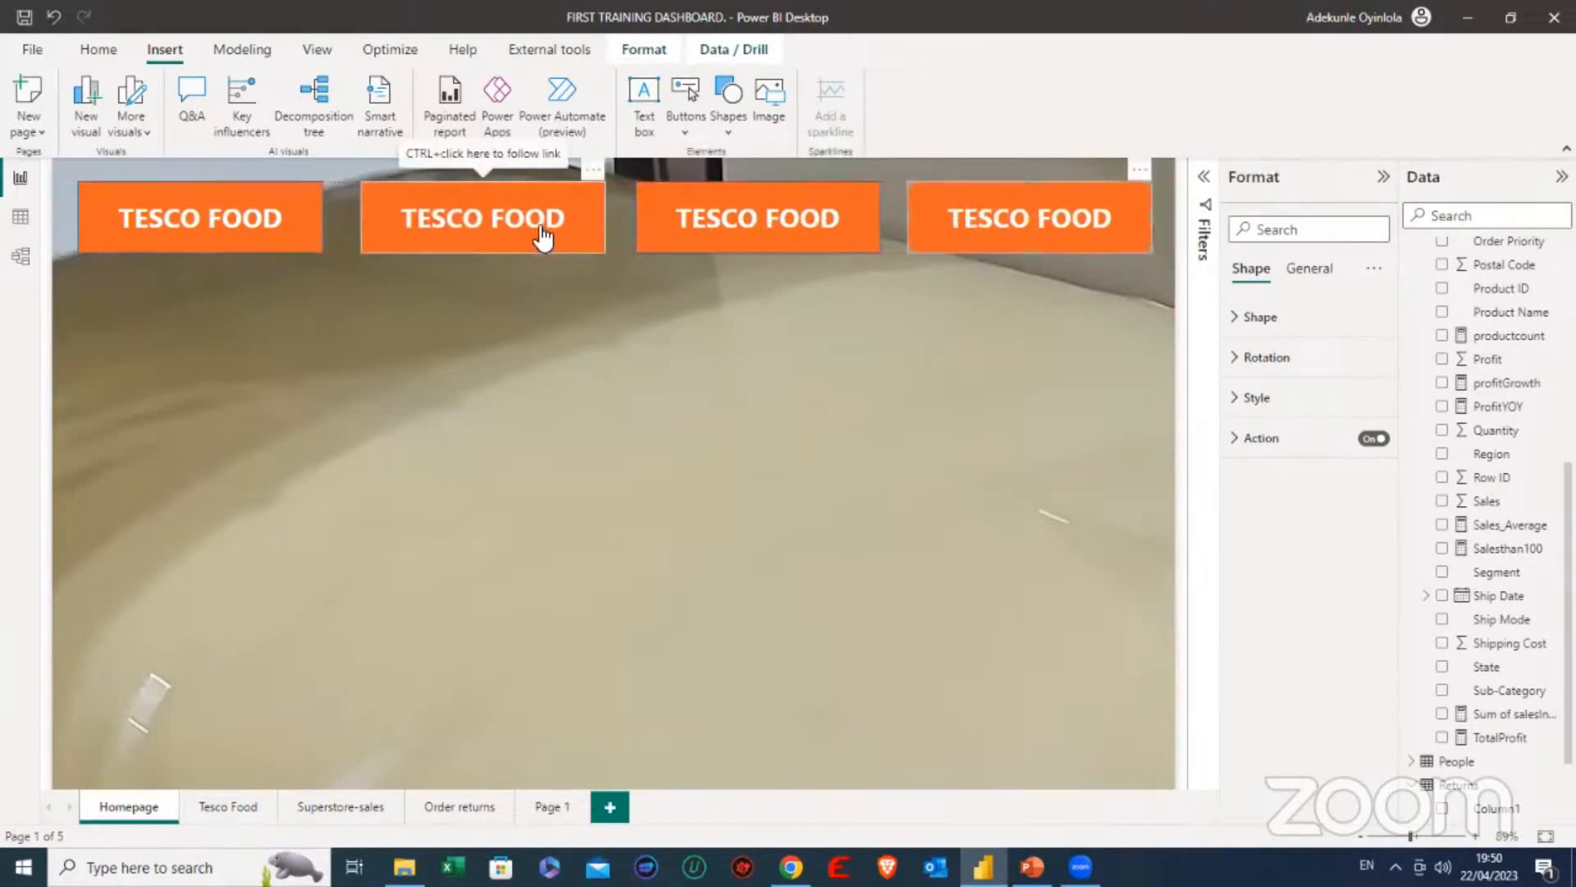
# - Set the second button's page navigation destination to Superstore-sales
pyautogui.click(1242, 444)
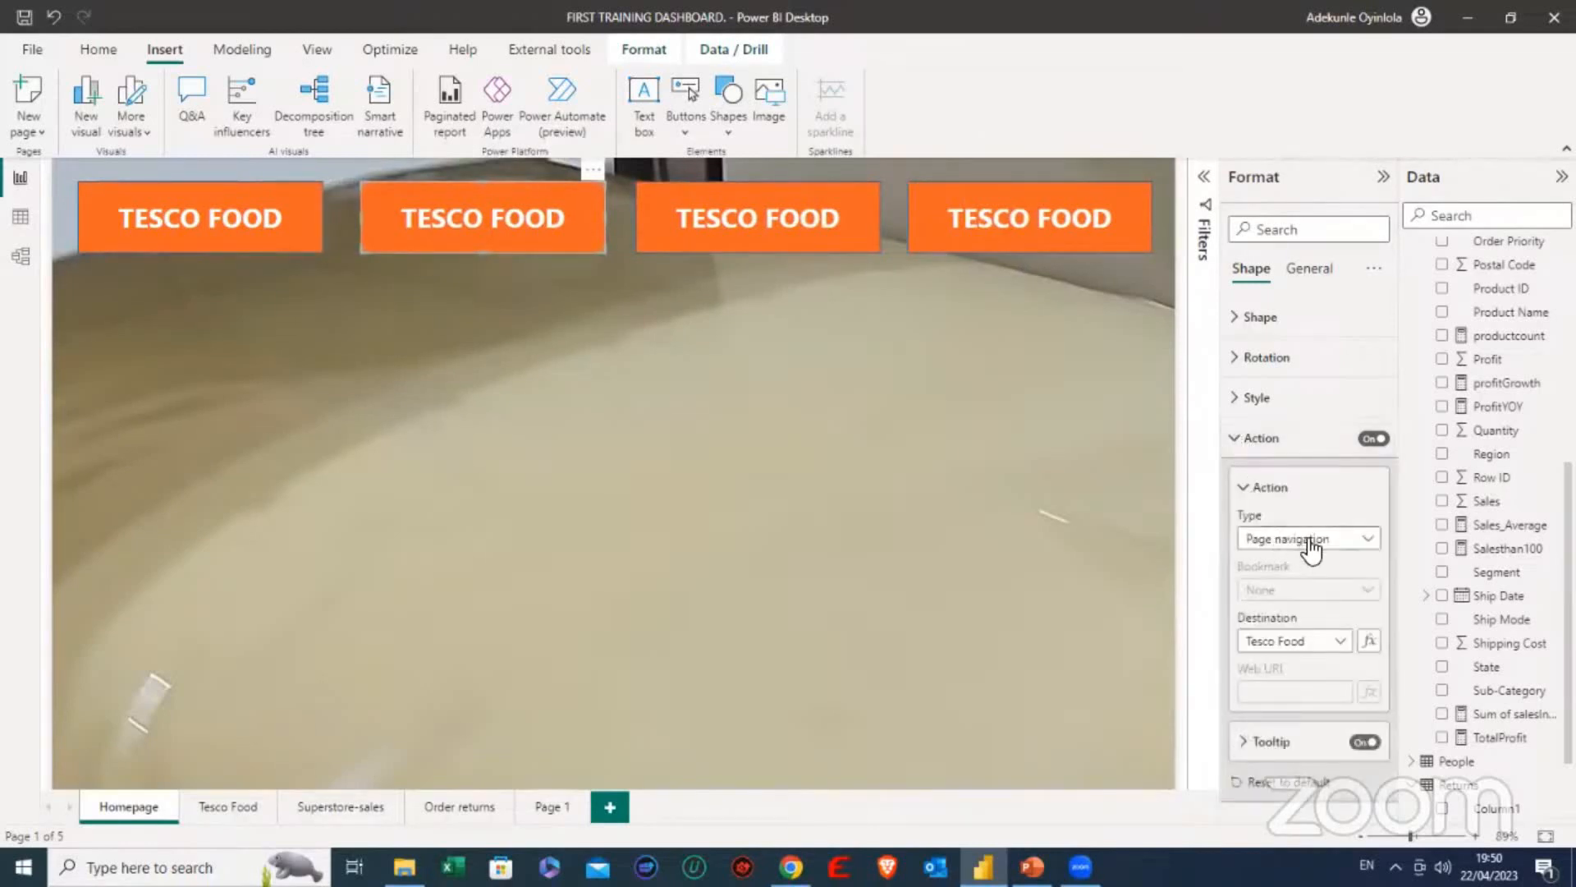
pyautogui.click(1323, 642)
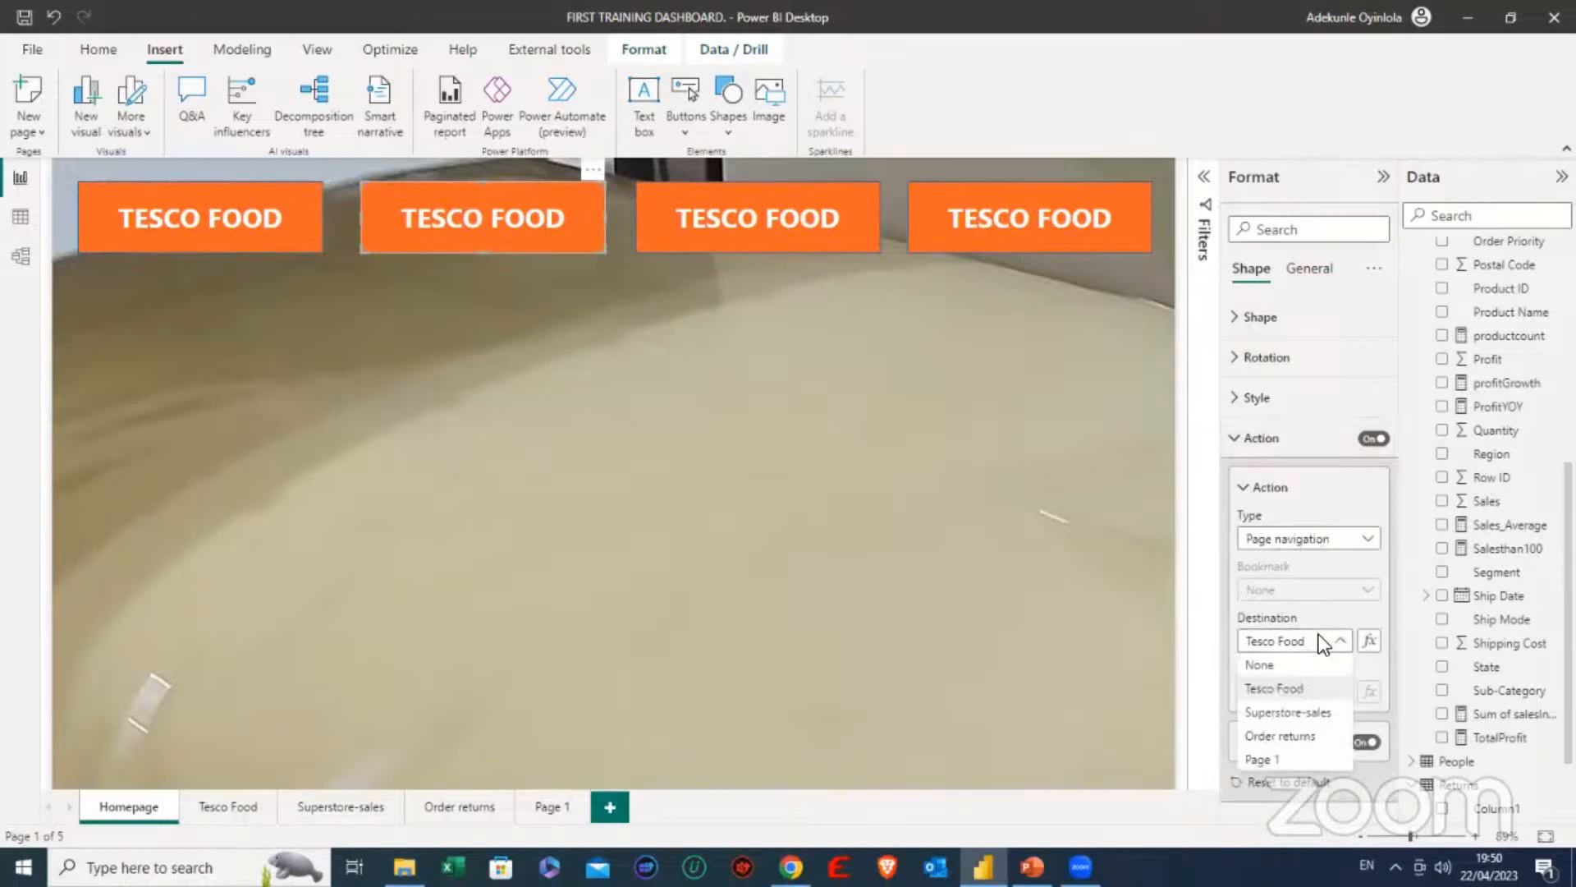
pyautogui.click(1290, 712)
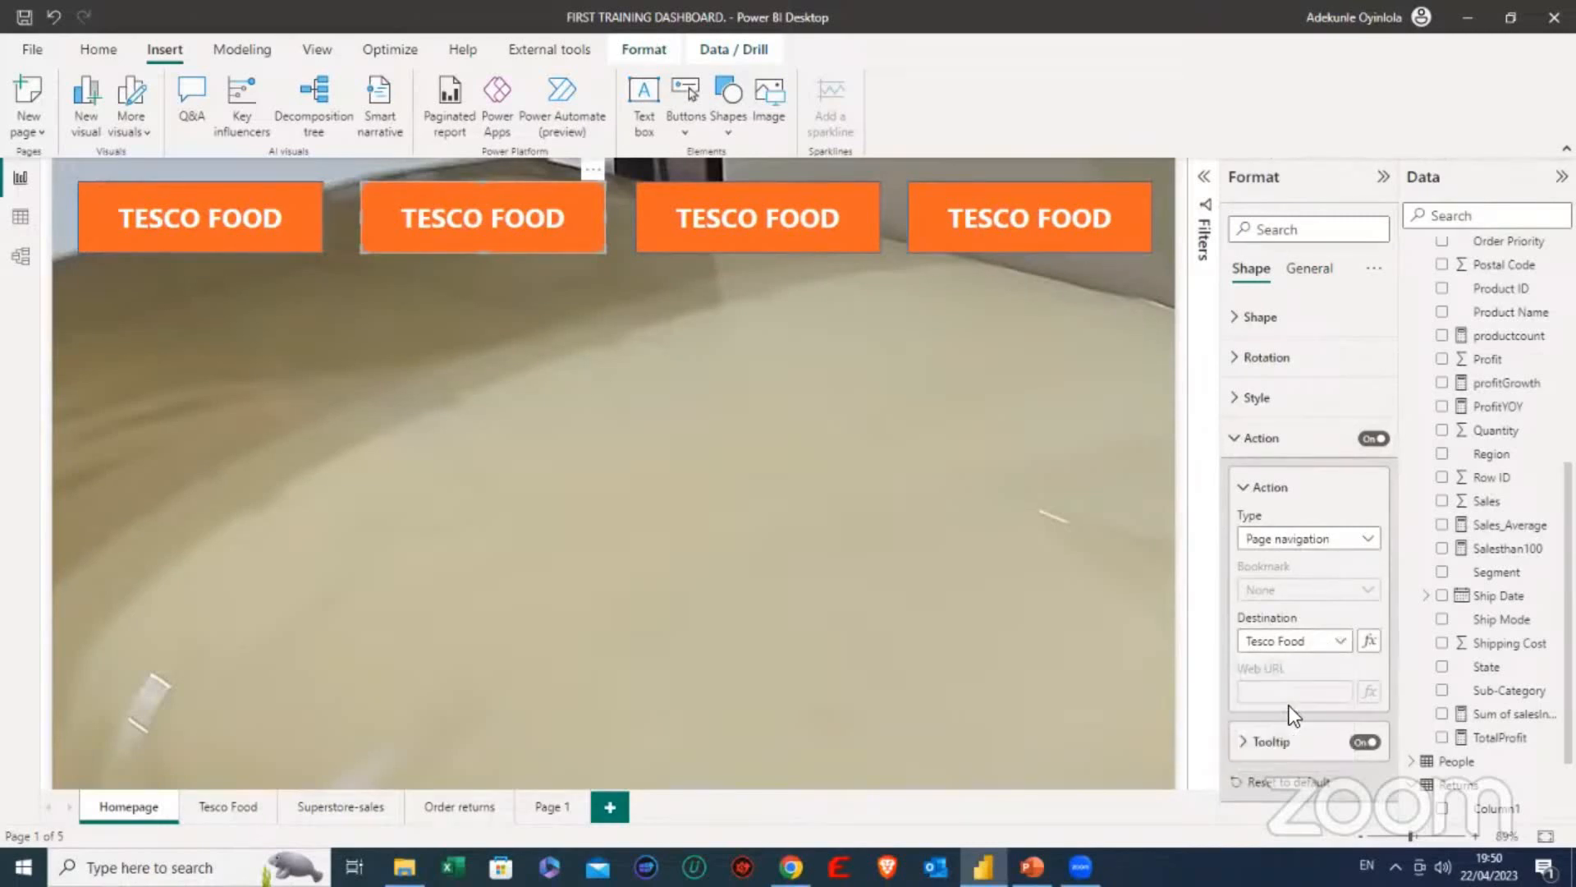
pyautogui.click(1244, 487)
# - Replace the second button's label text with SUPERSTORE
pyautogui.click(1241, 399)
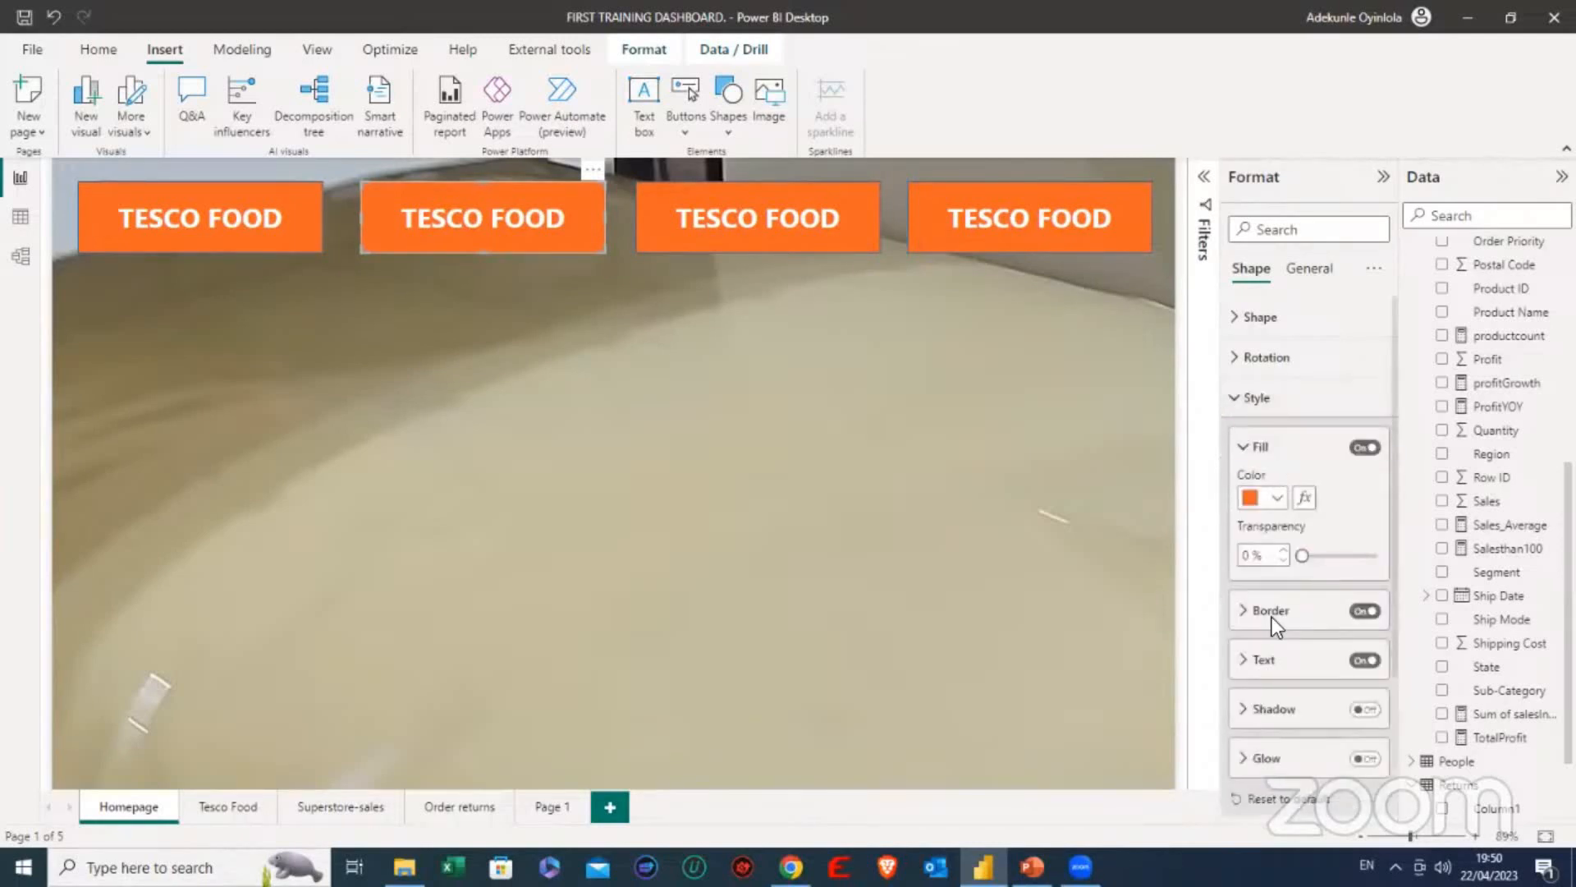
pyautogui.scroll(-1, 1268, 608)
pyautogui.click(1250, 579)
pyautogui.moveTo(1328, 632); pyautogui.dragTo(1207, 636)
pyautogui.write('sU')
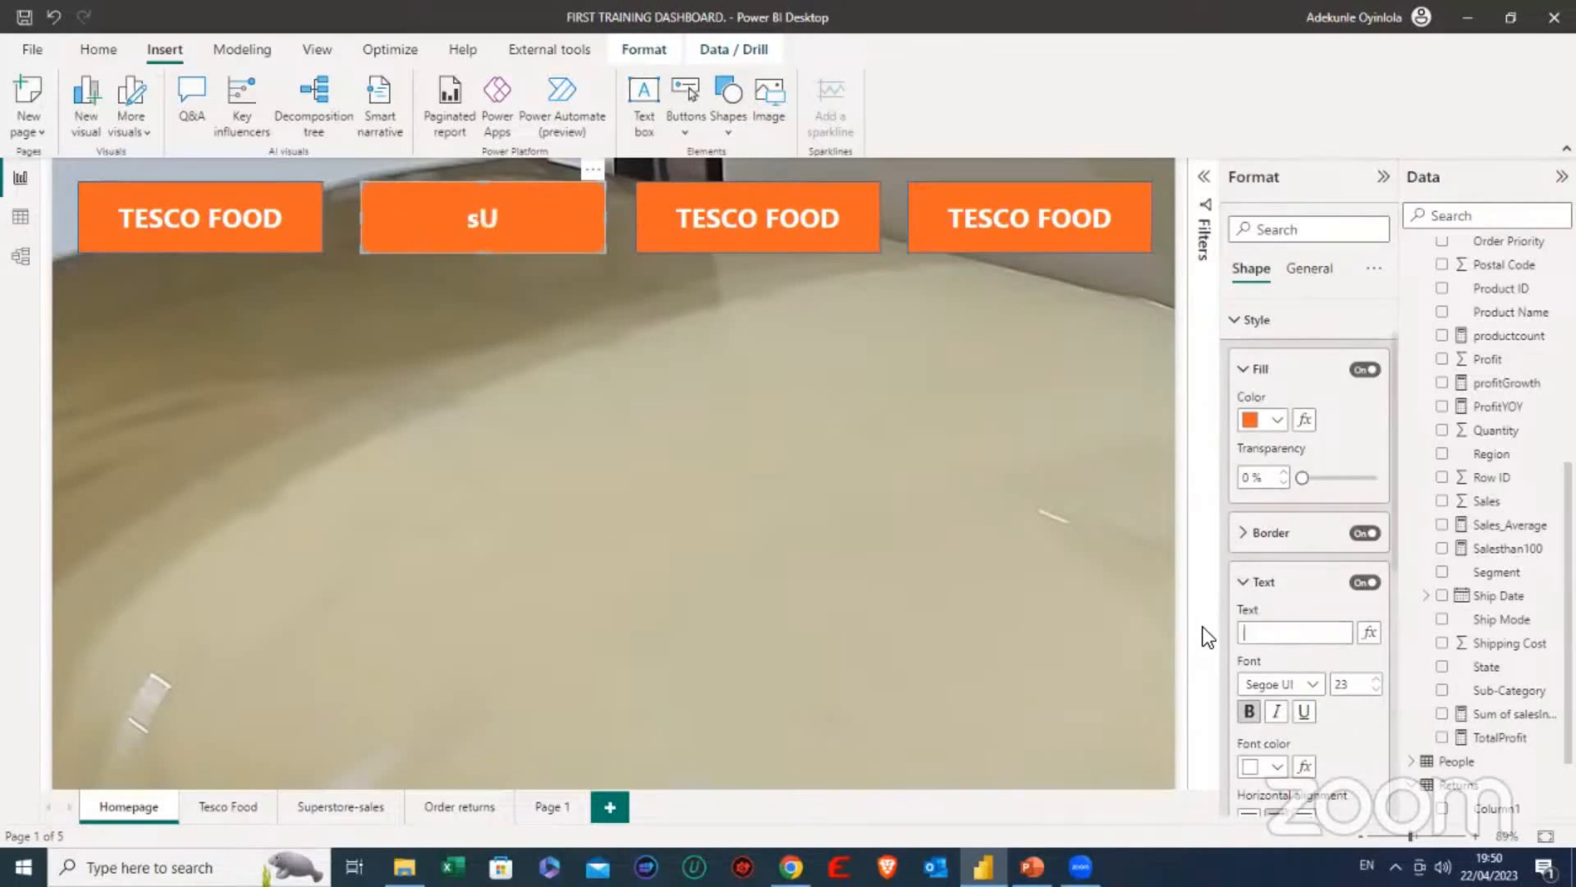
pyautogui.write('SUPERSTORE')
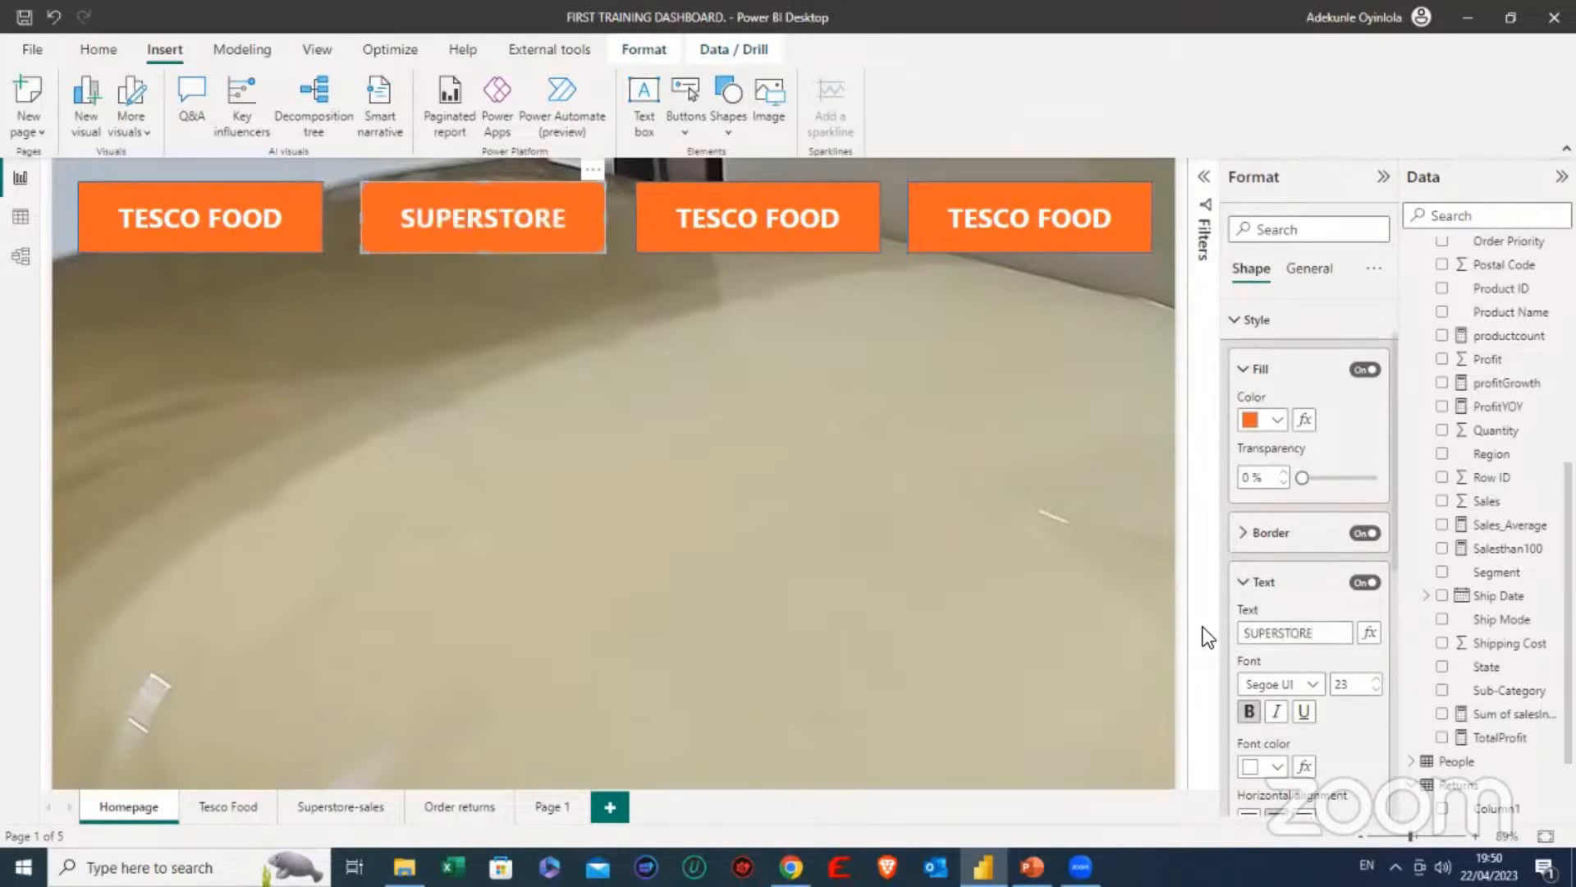
# - Test the SUPERSTORE button by following its link, and view the Order returns page
pyautogui.click(588, 284)
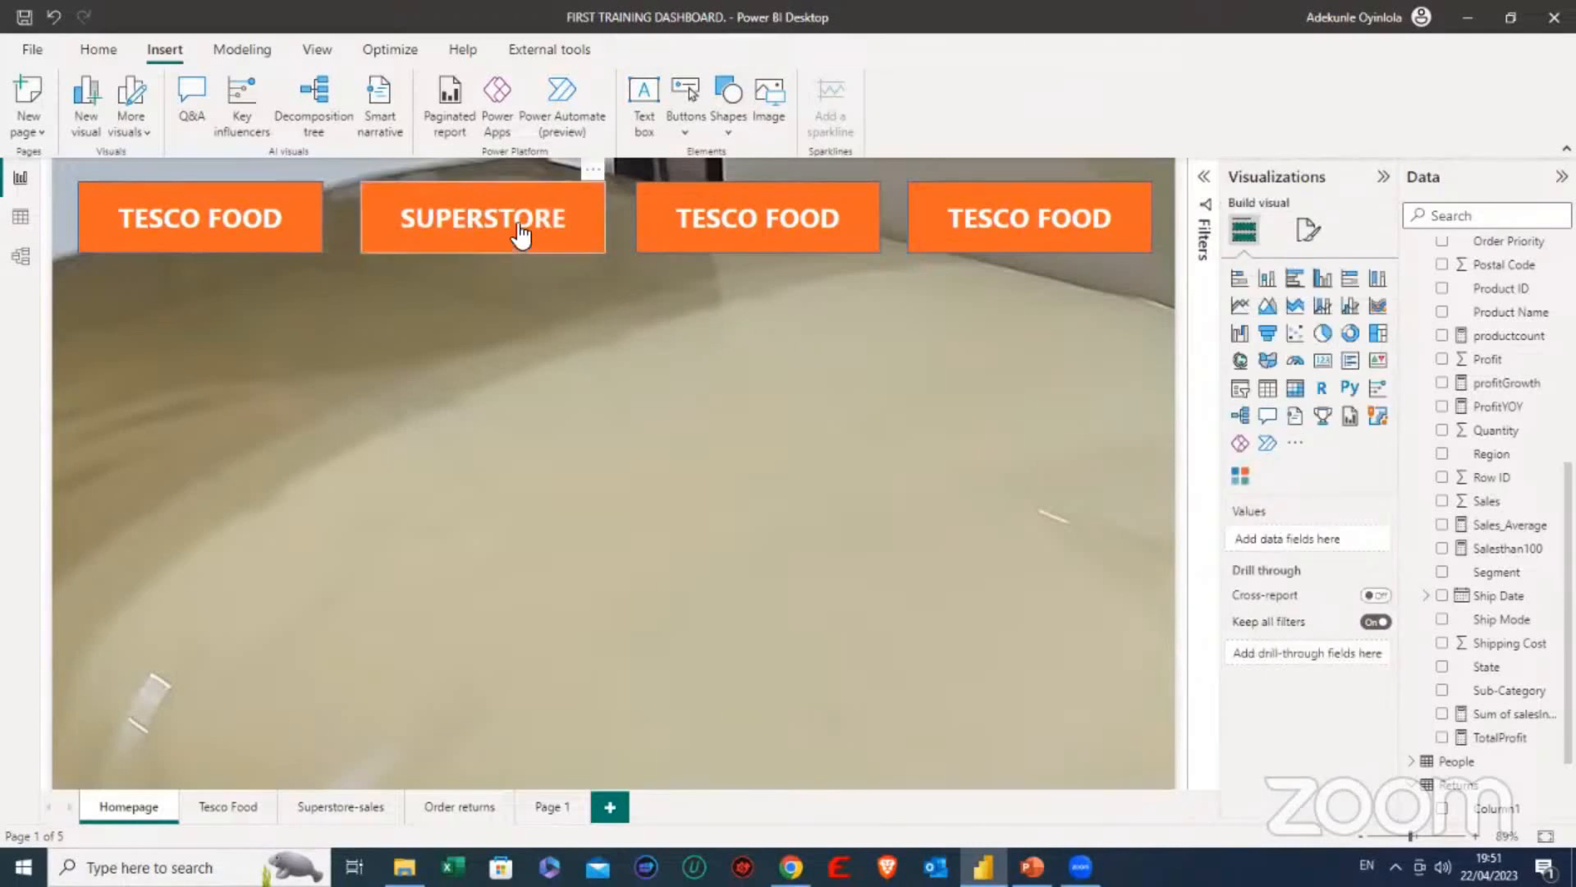
pyautogui.keyDown('ctrl'); pyautogui.click(476, 219); pyautogui.keyUp('ctrl')
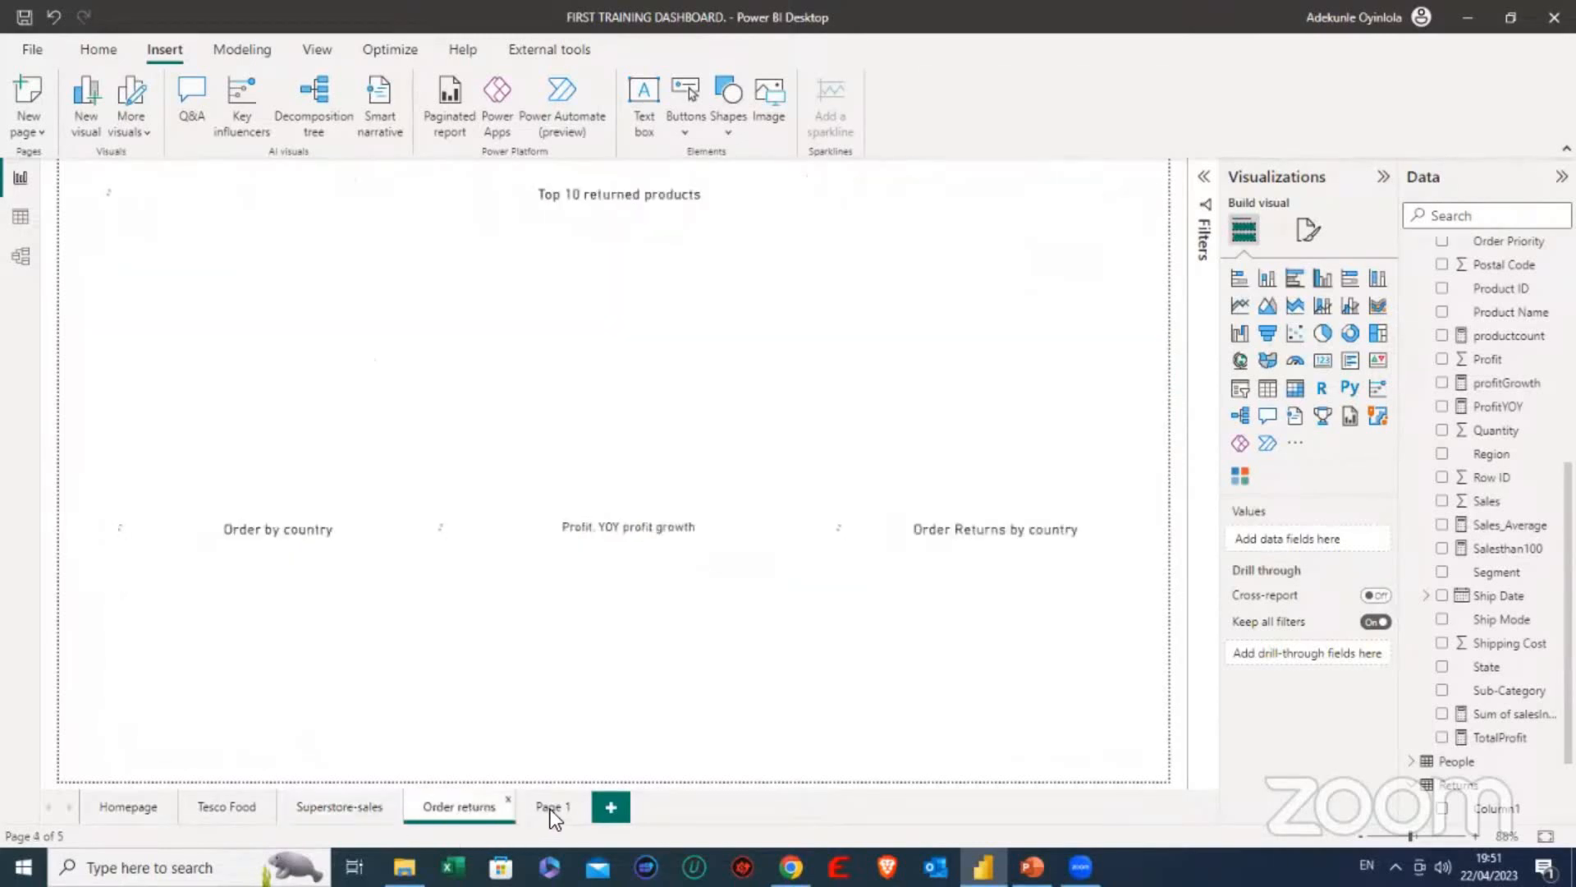
# - Open Page 1 and increase the height of the Sum of Sales by Country column chart
pyautogui.click(550, 806)
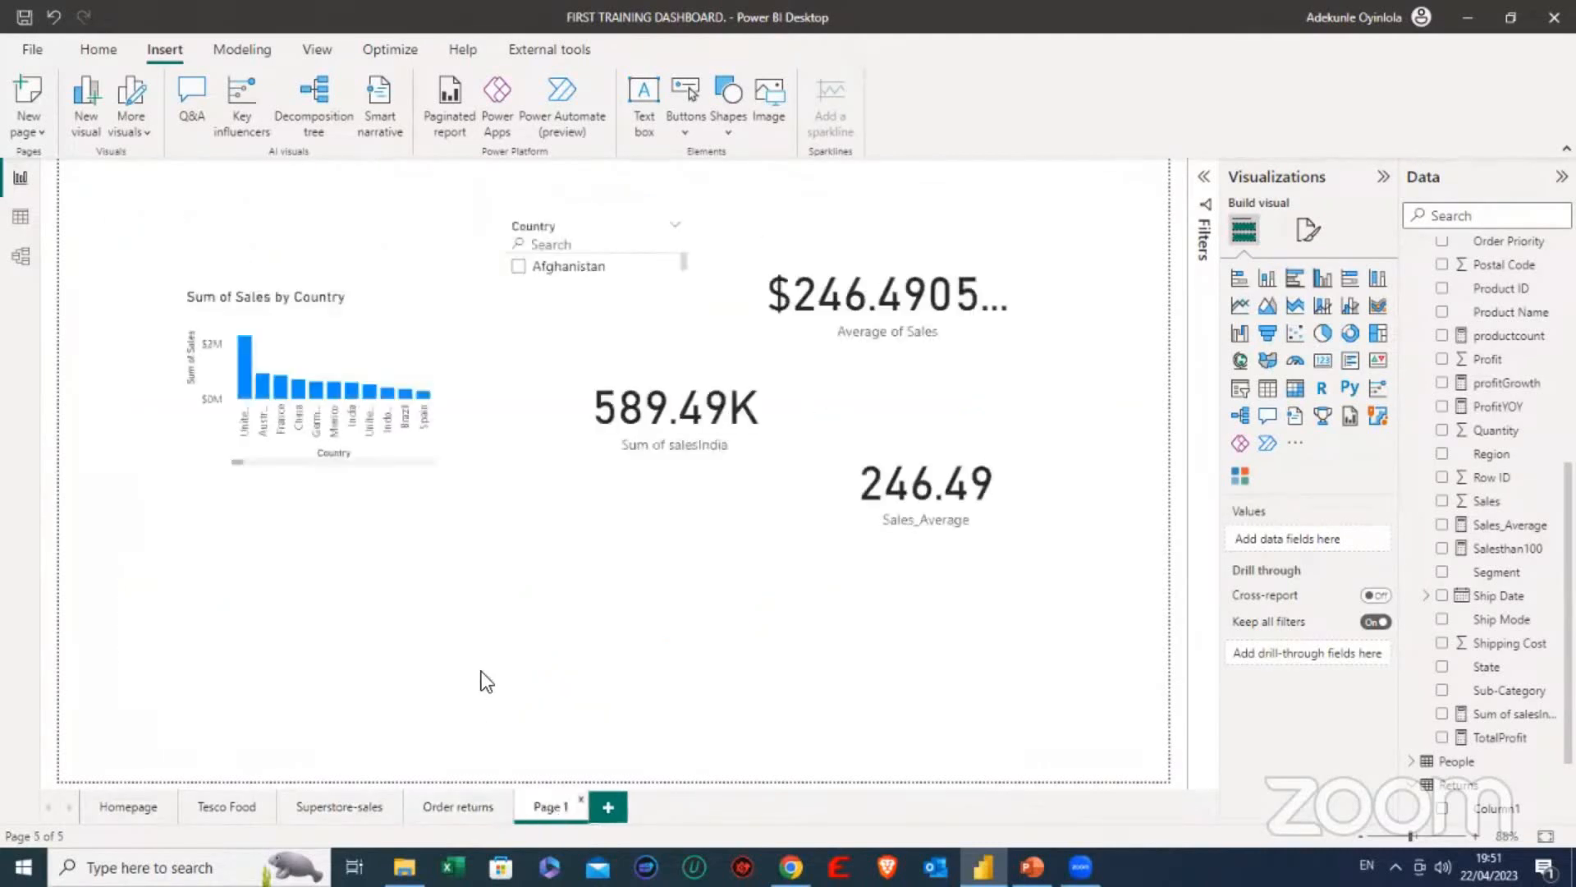
pyautogui.click(359, 328)
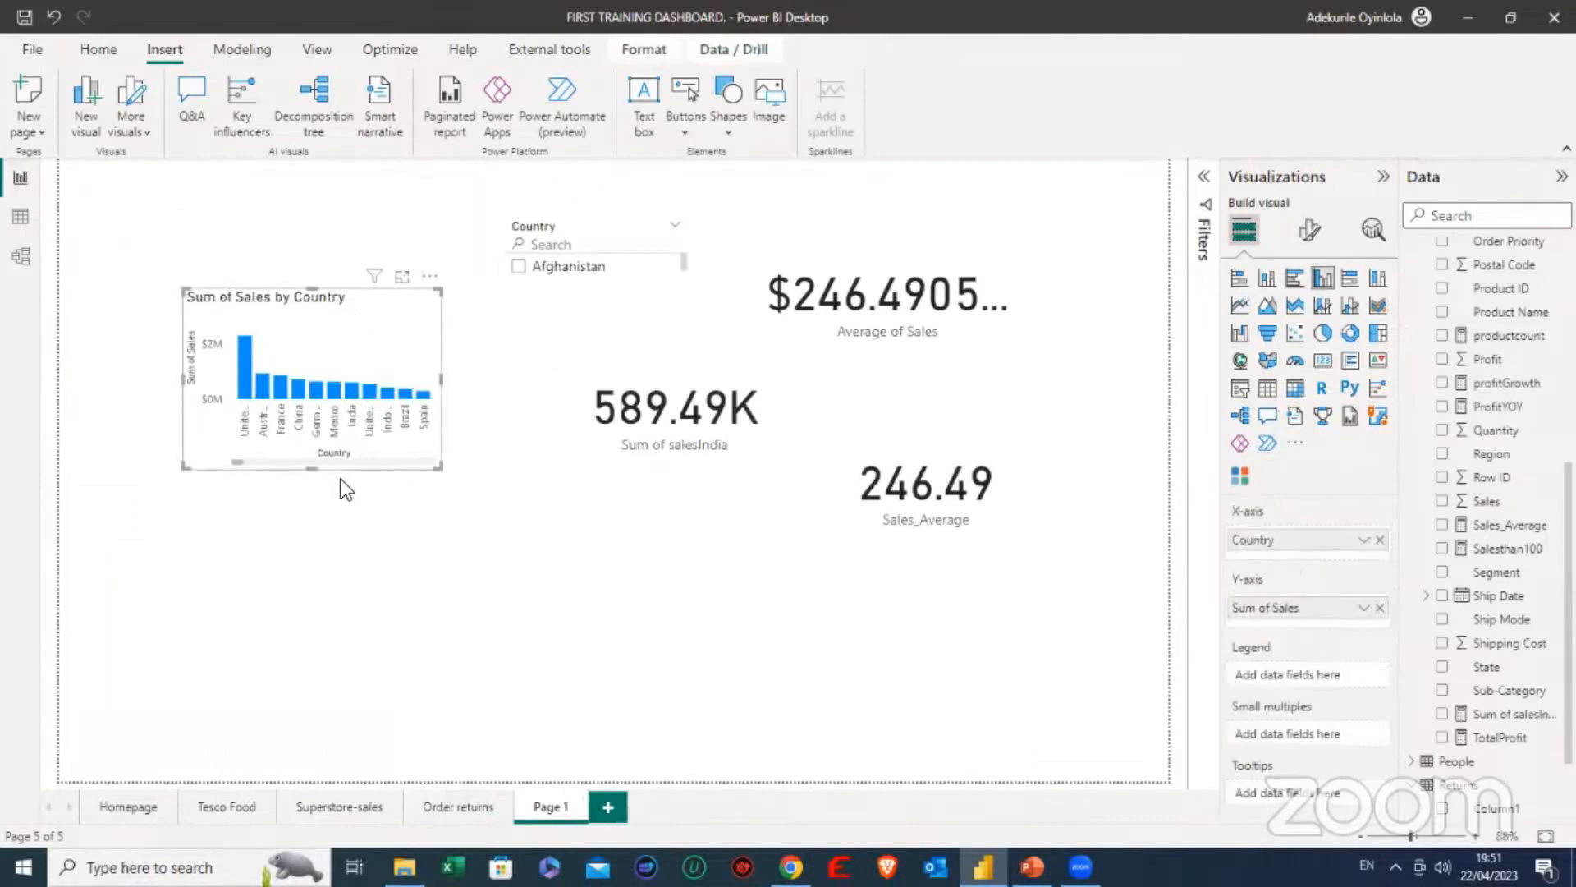
pyautogui.moveTo(317, 468); pyautogui.dragTo(321, 522)
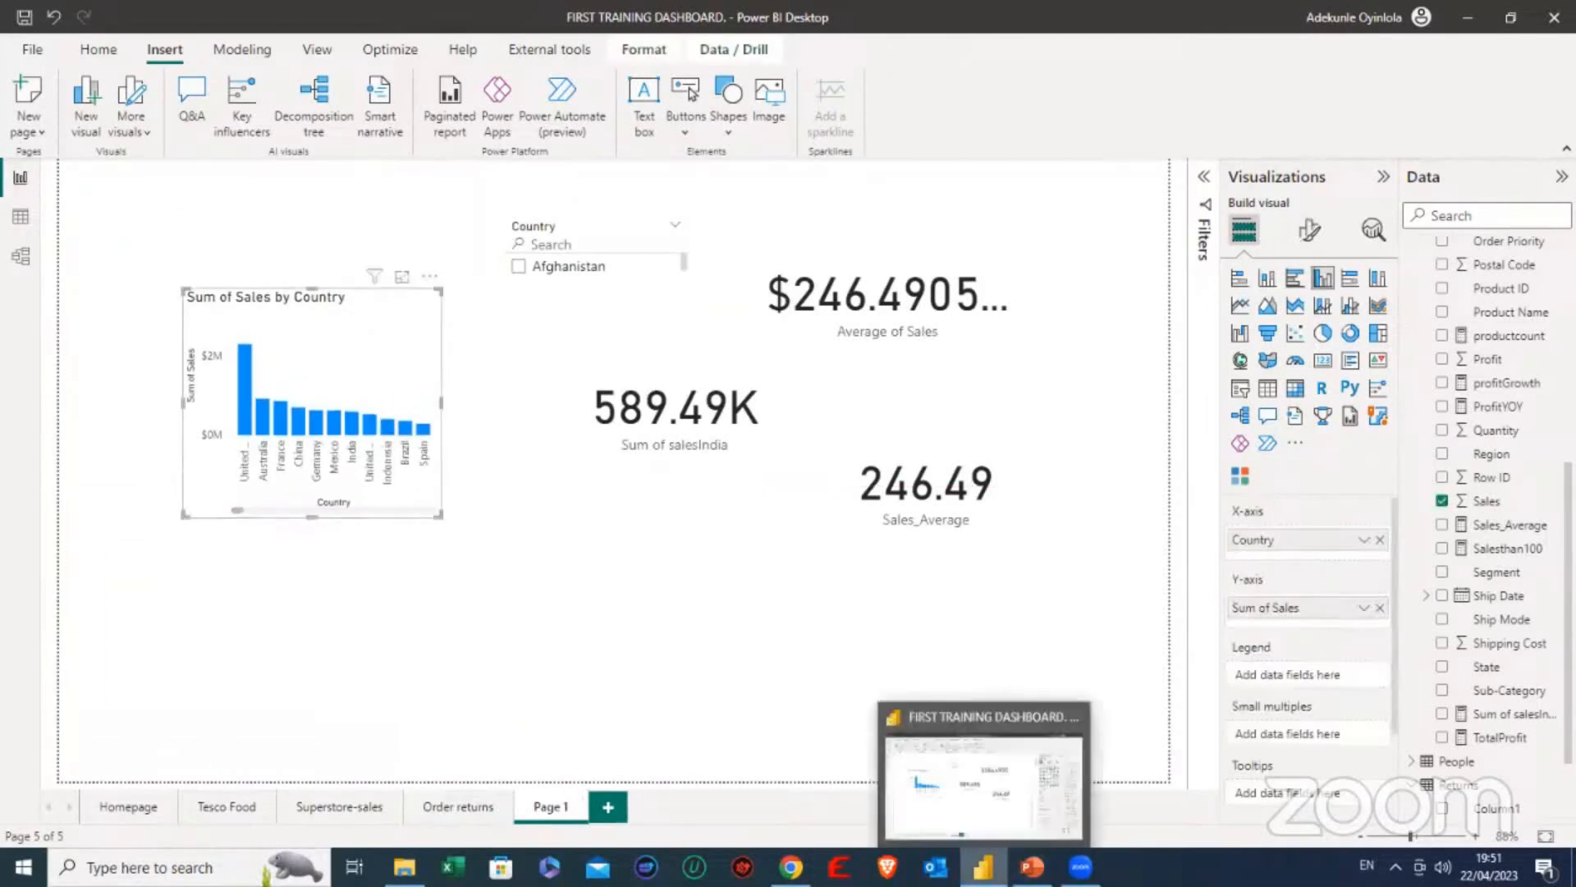
# - Switch to the PowerPoint presentation to check the class contents slide, and return to the Power BI report
pyautogui.click(983, 866)
pyautogui.click(1031, 866)
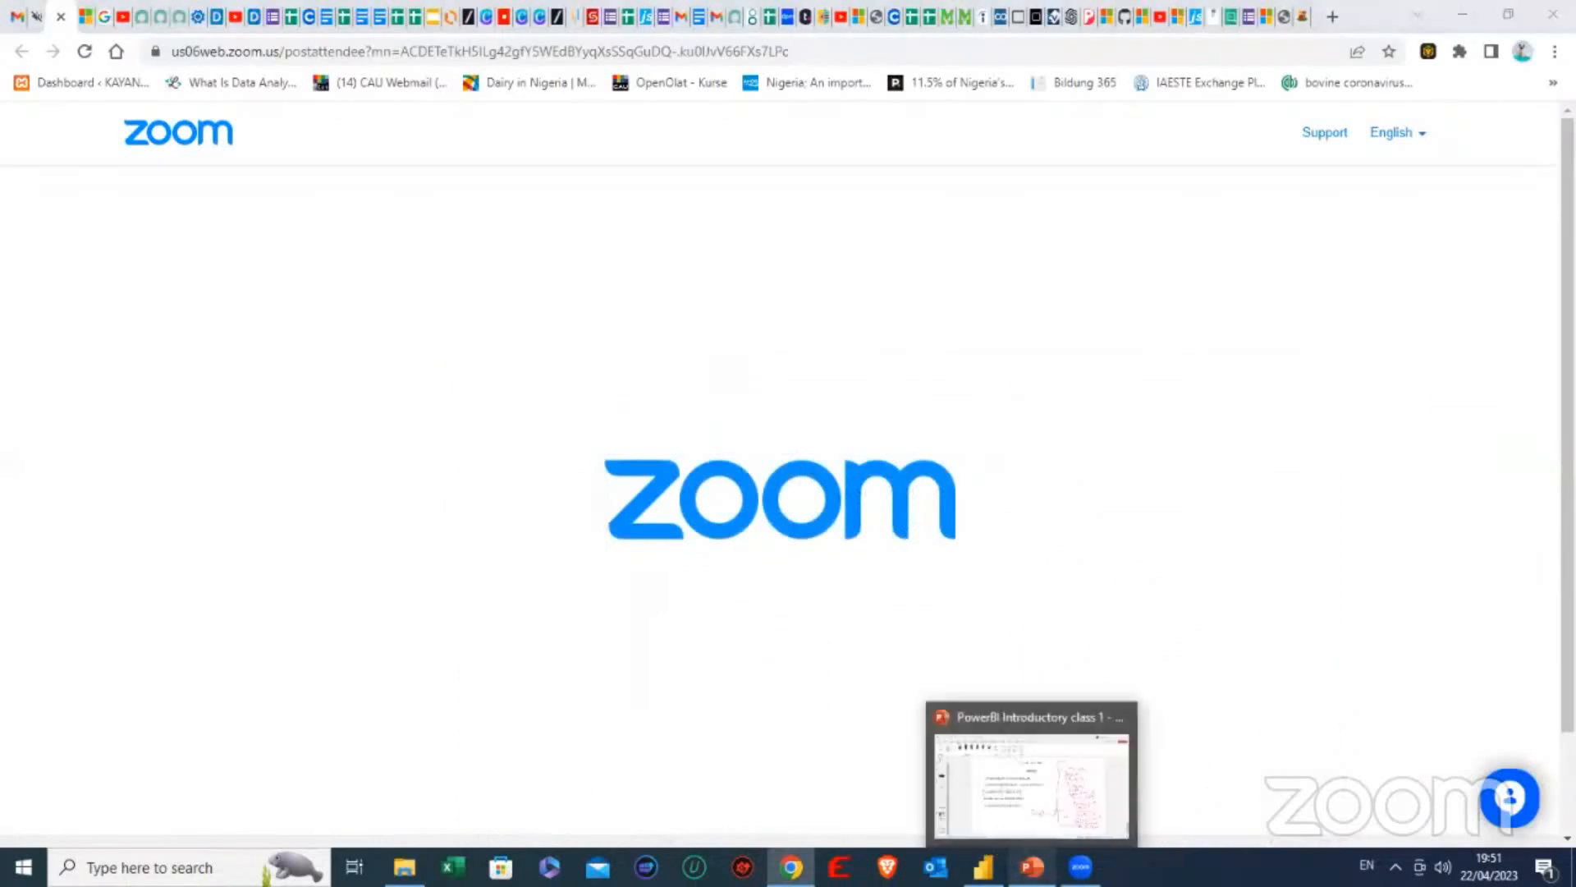
pyautogui.click(1031, 867)
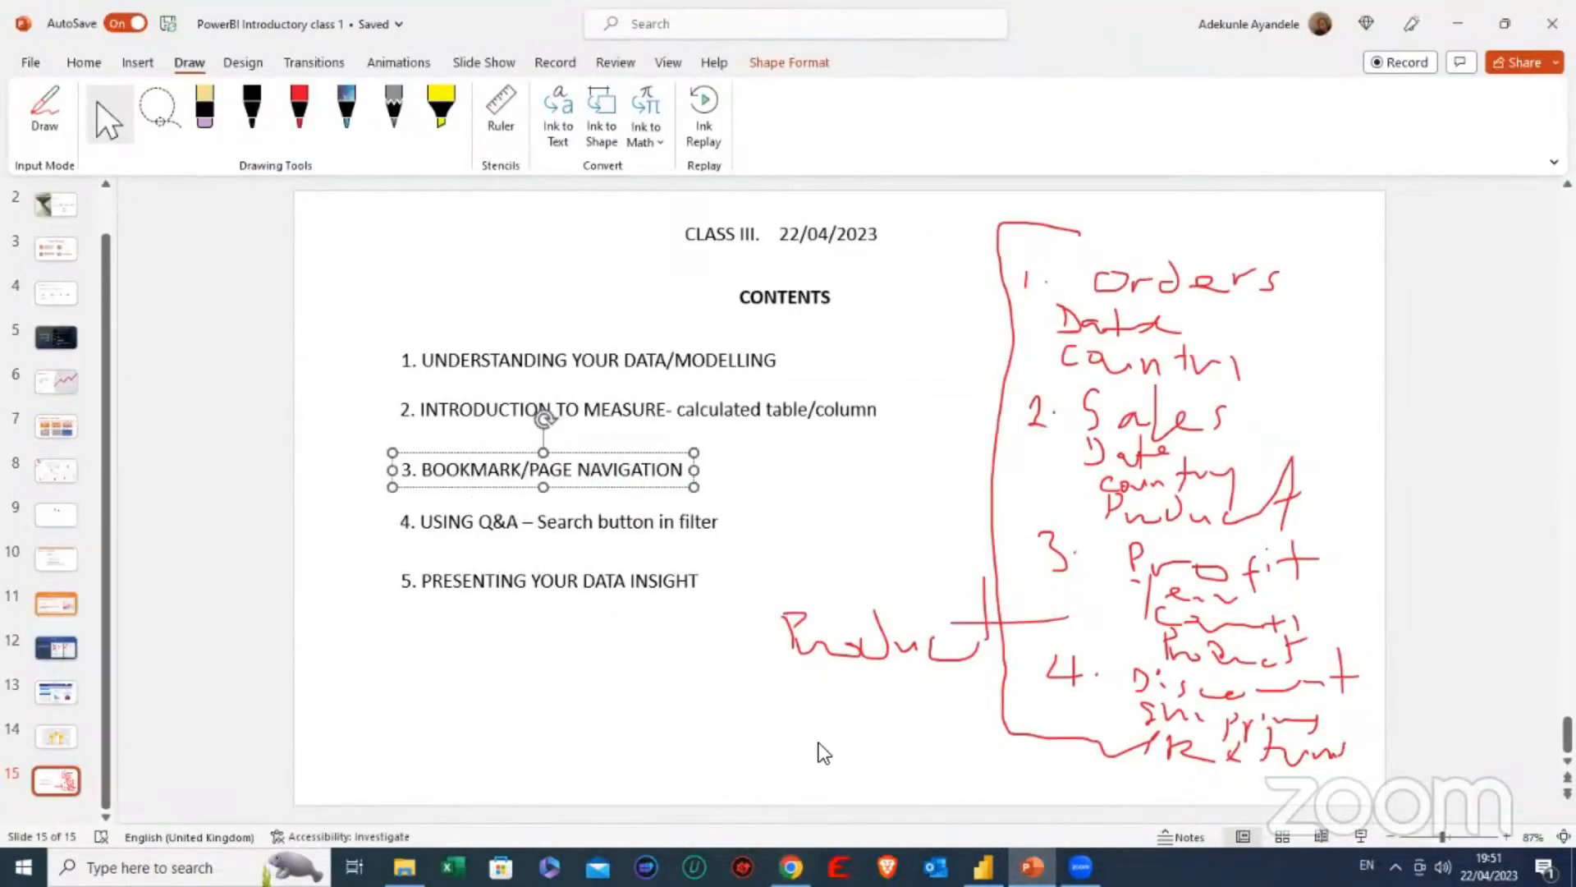
pyautogui.click(1031, 866)
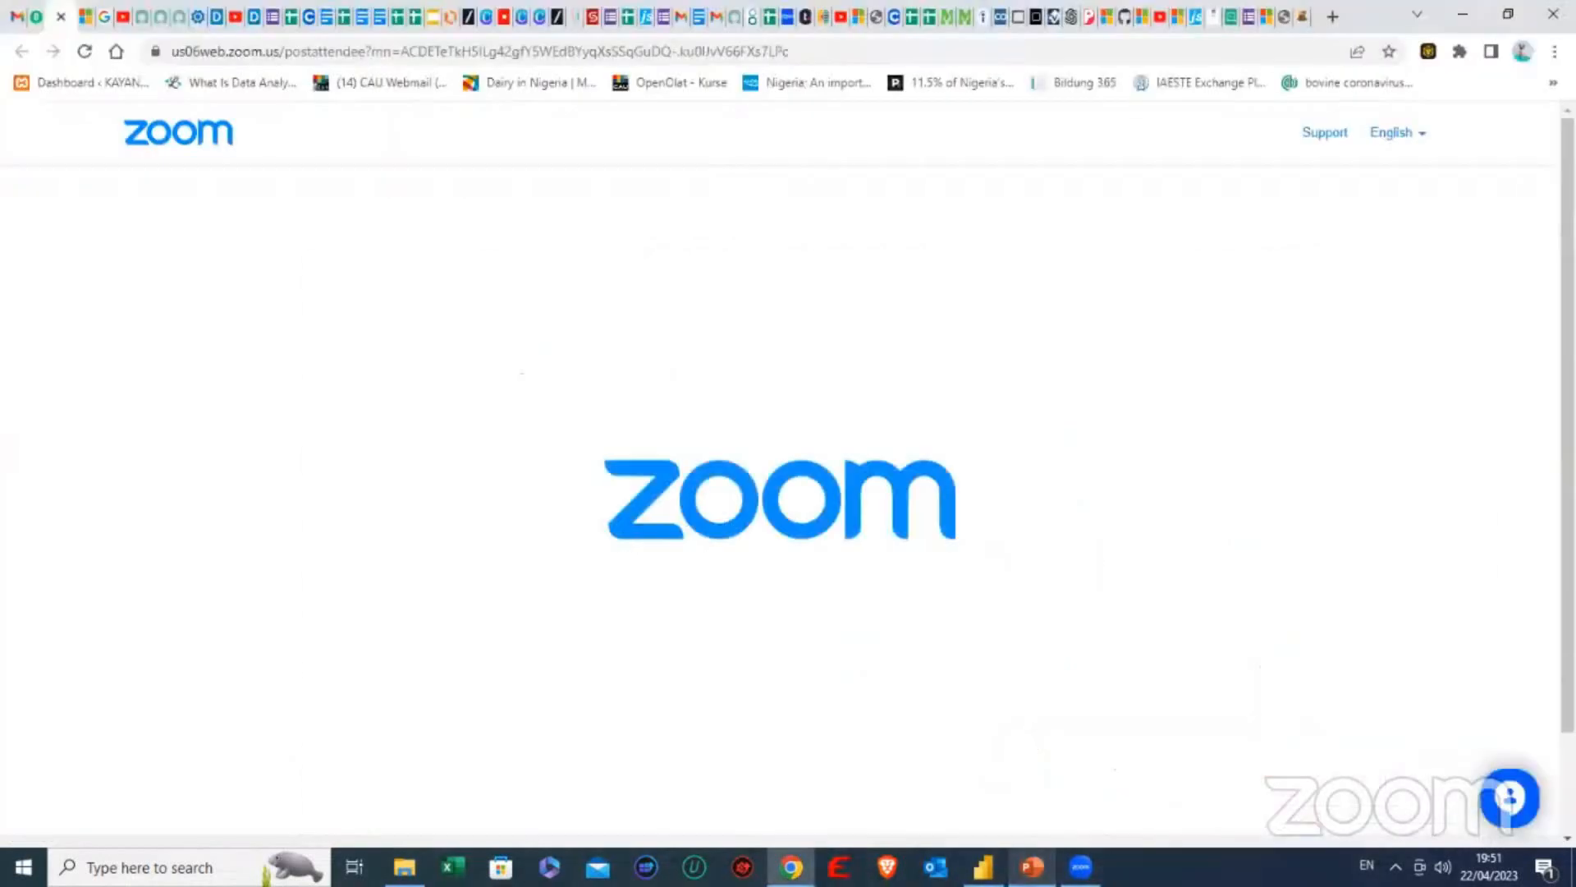
pyautogui.click(984, 866)
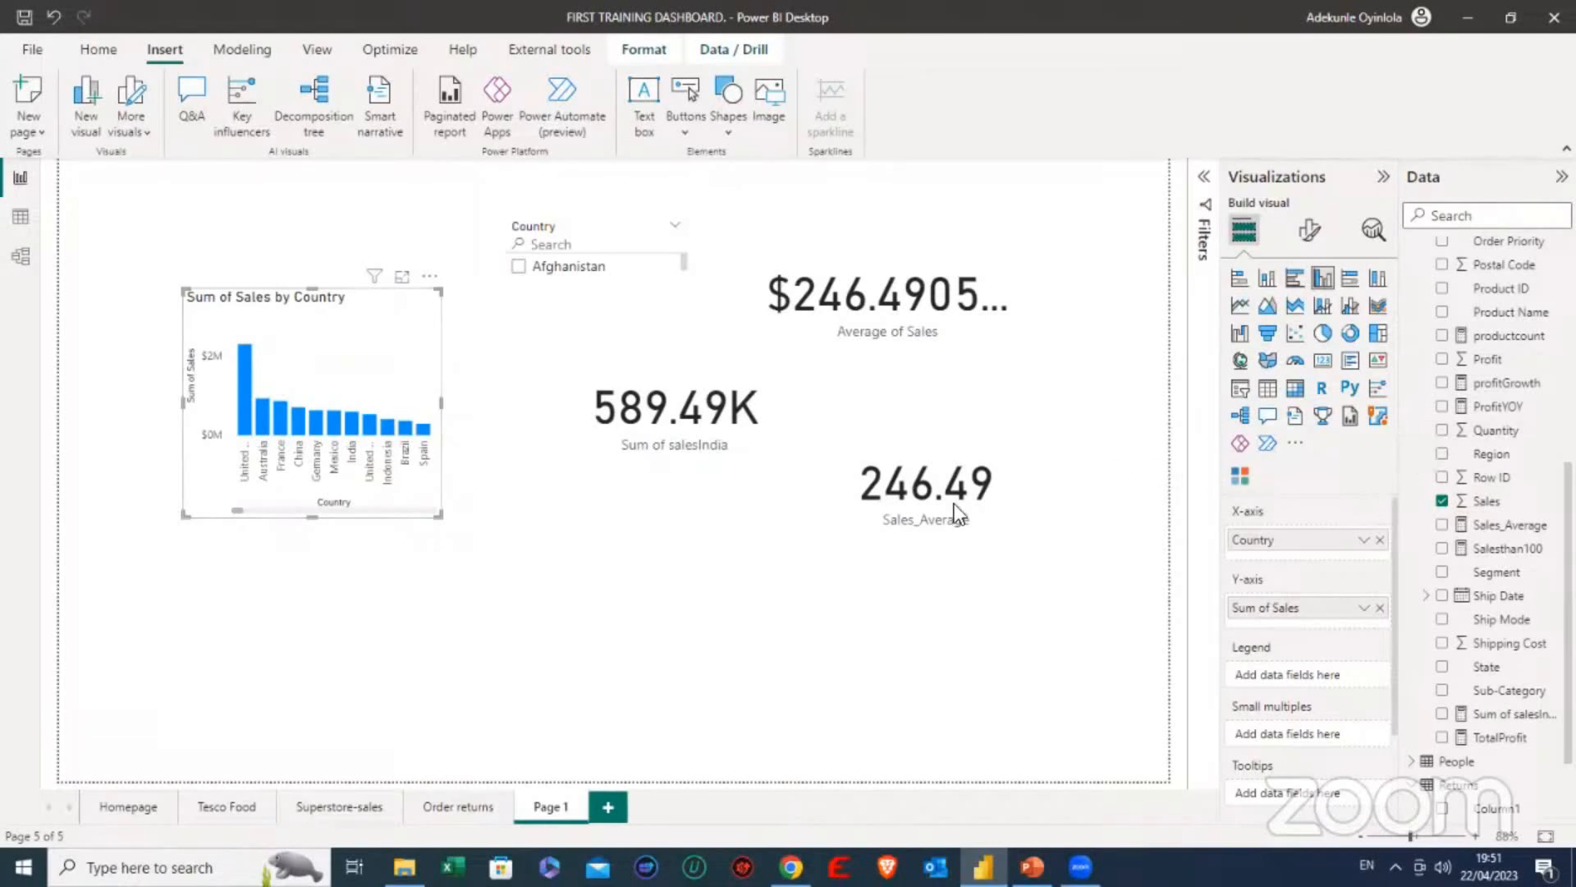
# - Duplicate the Sum of Sales by Country chart on Page 1 and place the copy exactly over the original
pyautogui.click(571, 563)
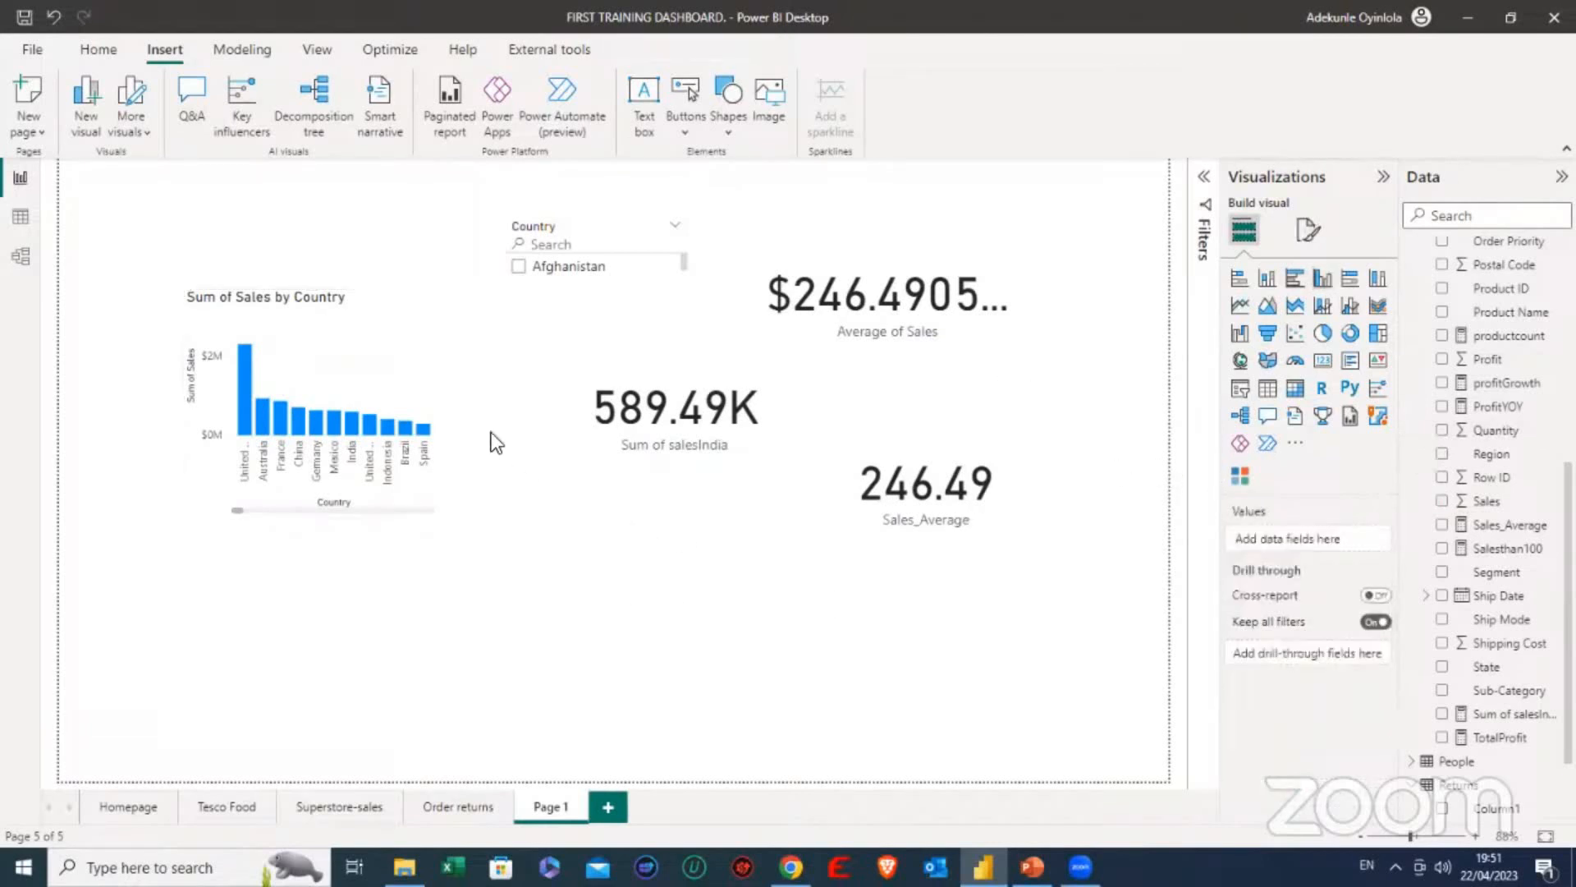
pyautogui.click(412, 365)
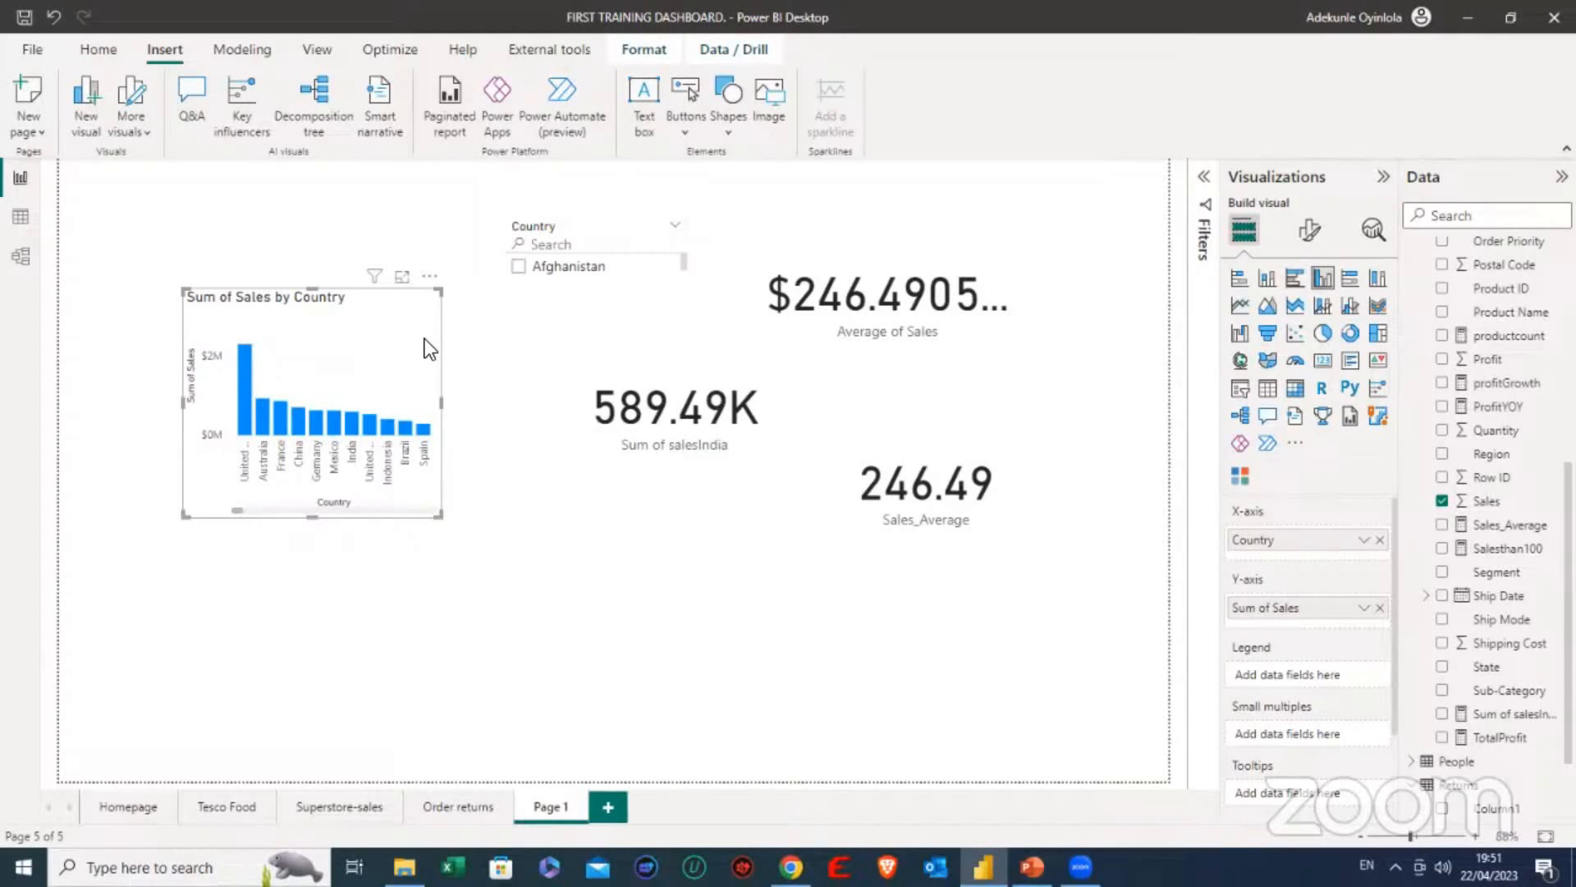
pyautogui.hotkey('ctrl', 'v')
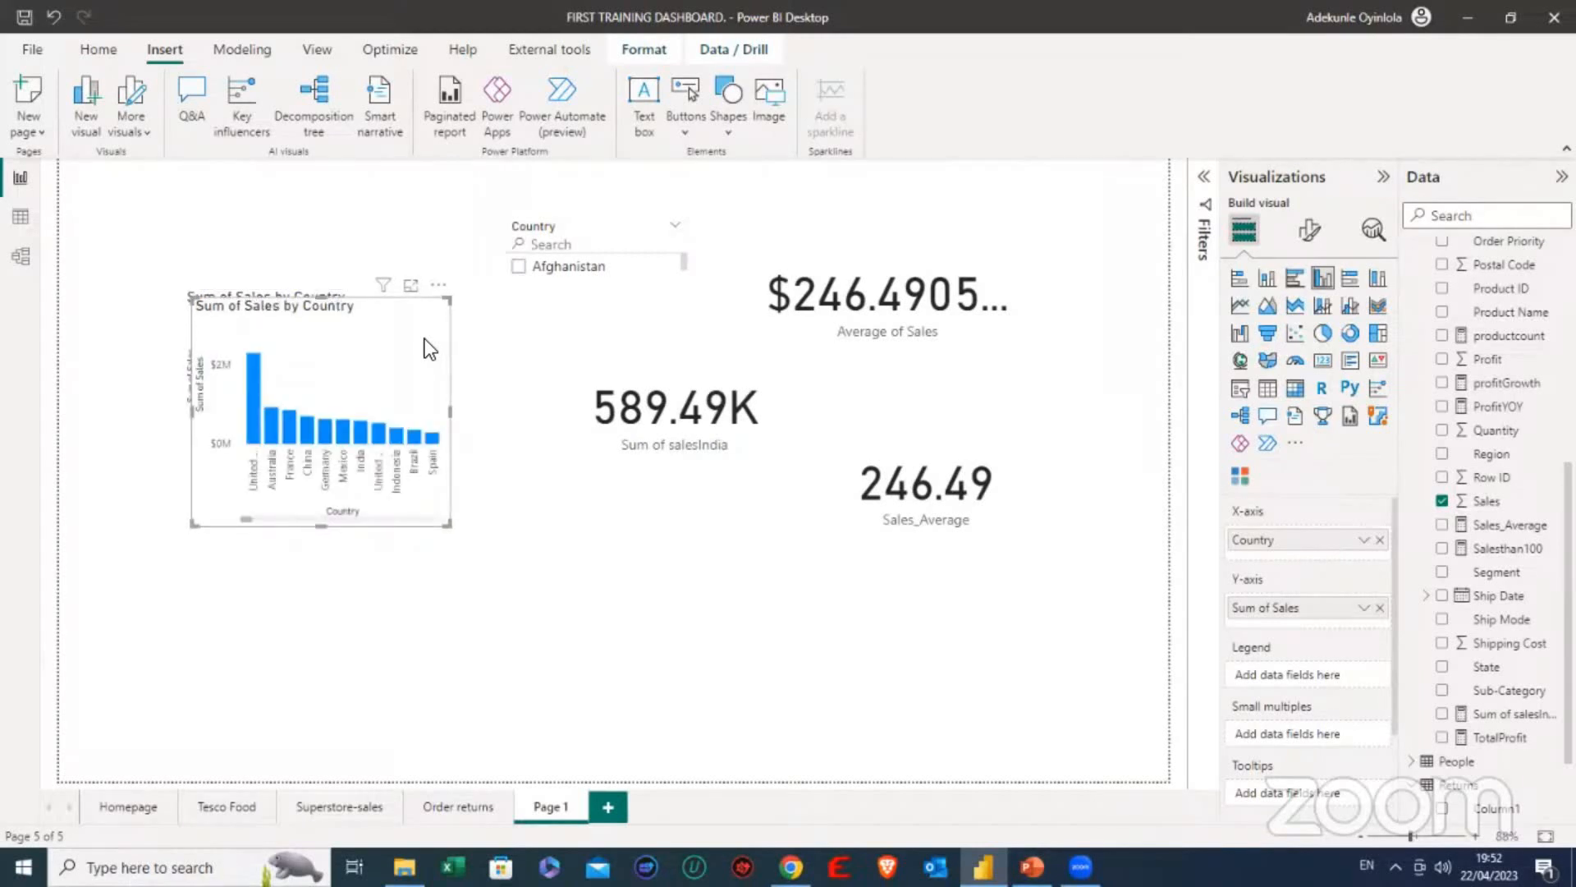
pyautogui.moveTo(417, 336)
pyautogui.mouseDown()
pyautogui.moveTo(422, 323)
pyautogui.moveTo(509, 341)
pyautogui.moveTo(398, 328)
pyautogui.moveTo(427, 323)
pyautogui.moveTo(413, 335)
pyautogui.mouseUp()
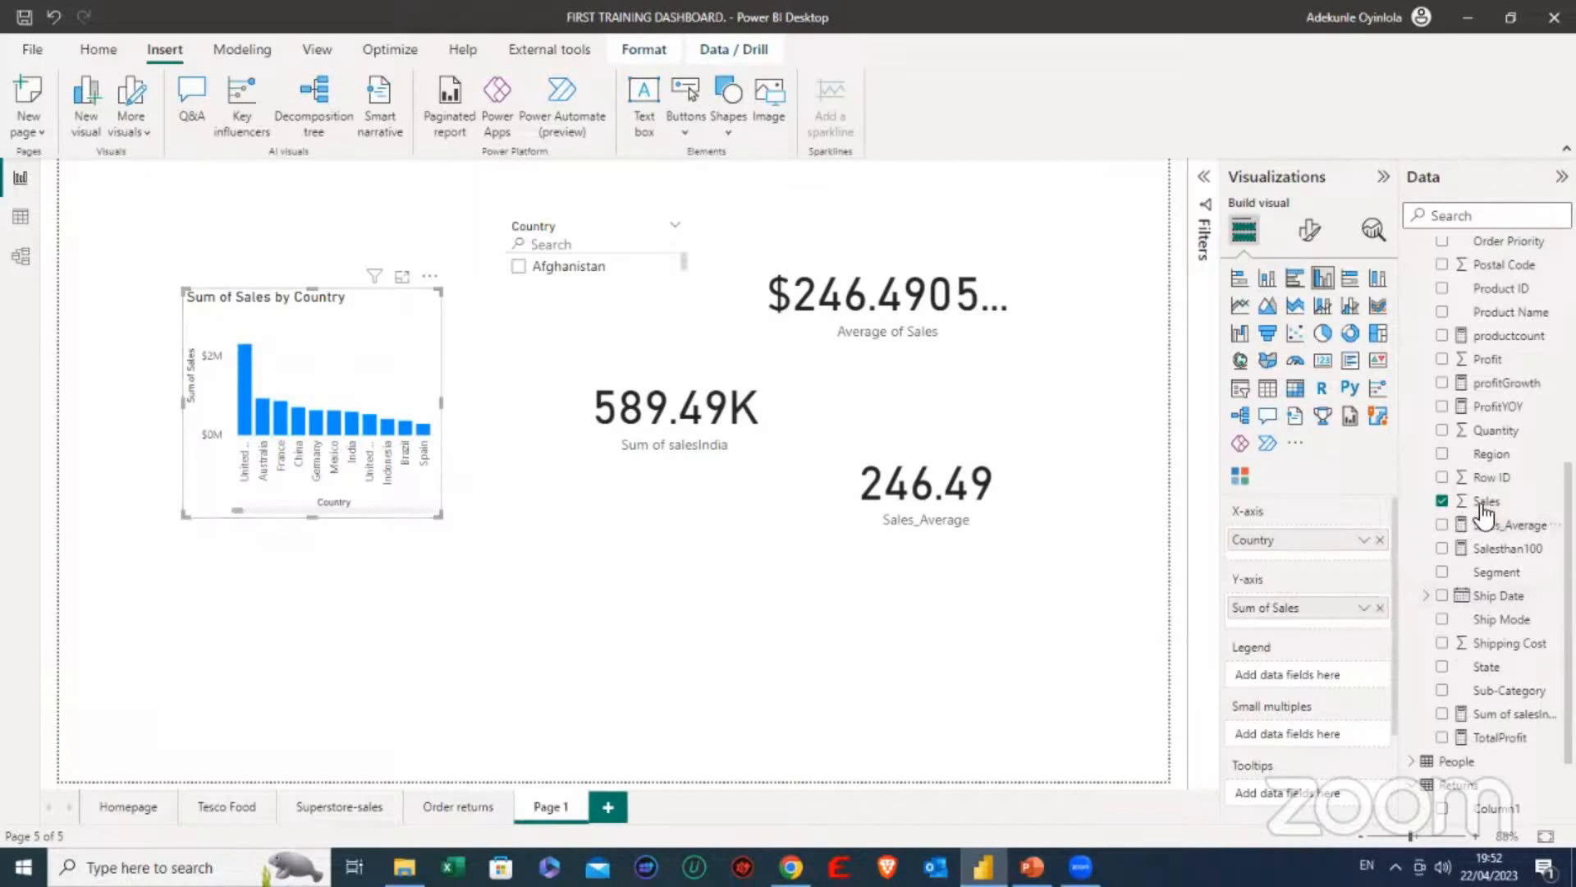
# - Replace Sales with Profit as the Y-axis value of the copied column chart
pyautogui.click(1441, 503)
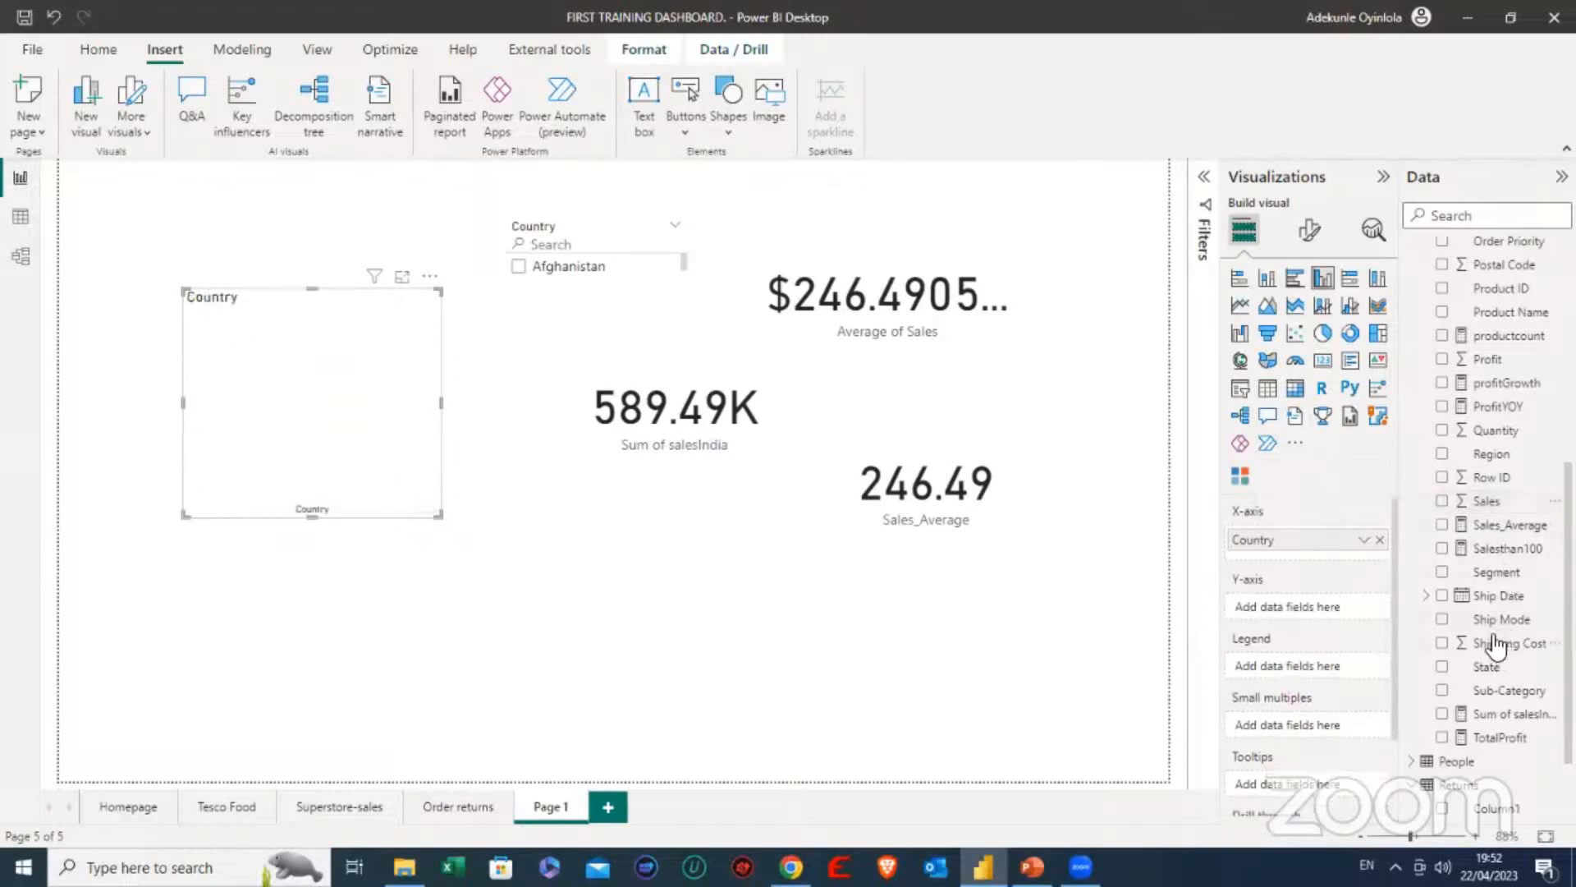
pyautogui.scroll(1, 1496, 604)
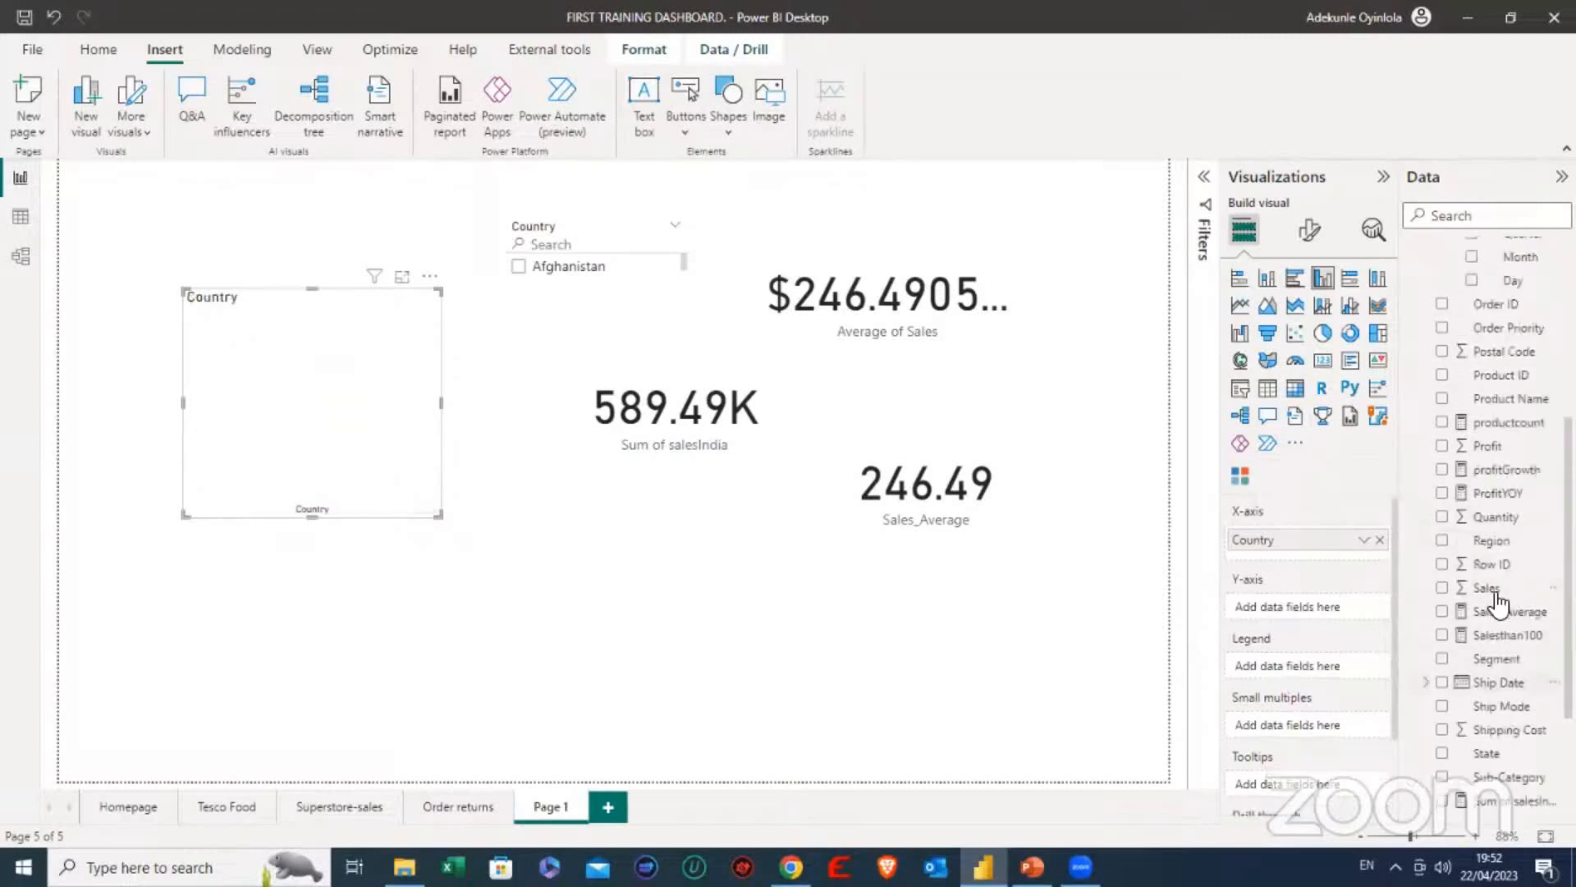
pyautogui.click(1442, 447)
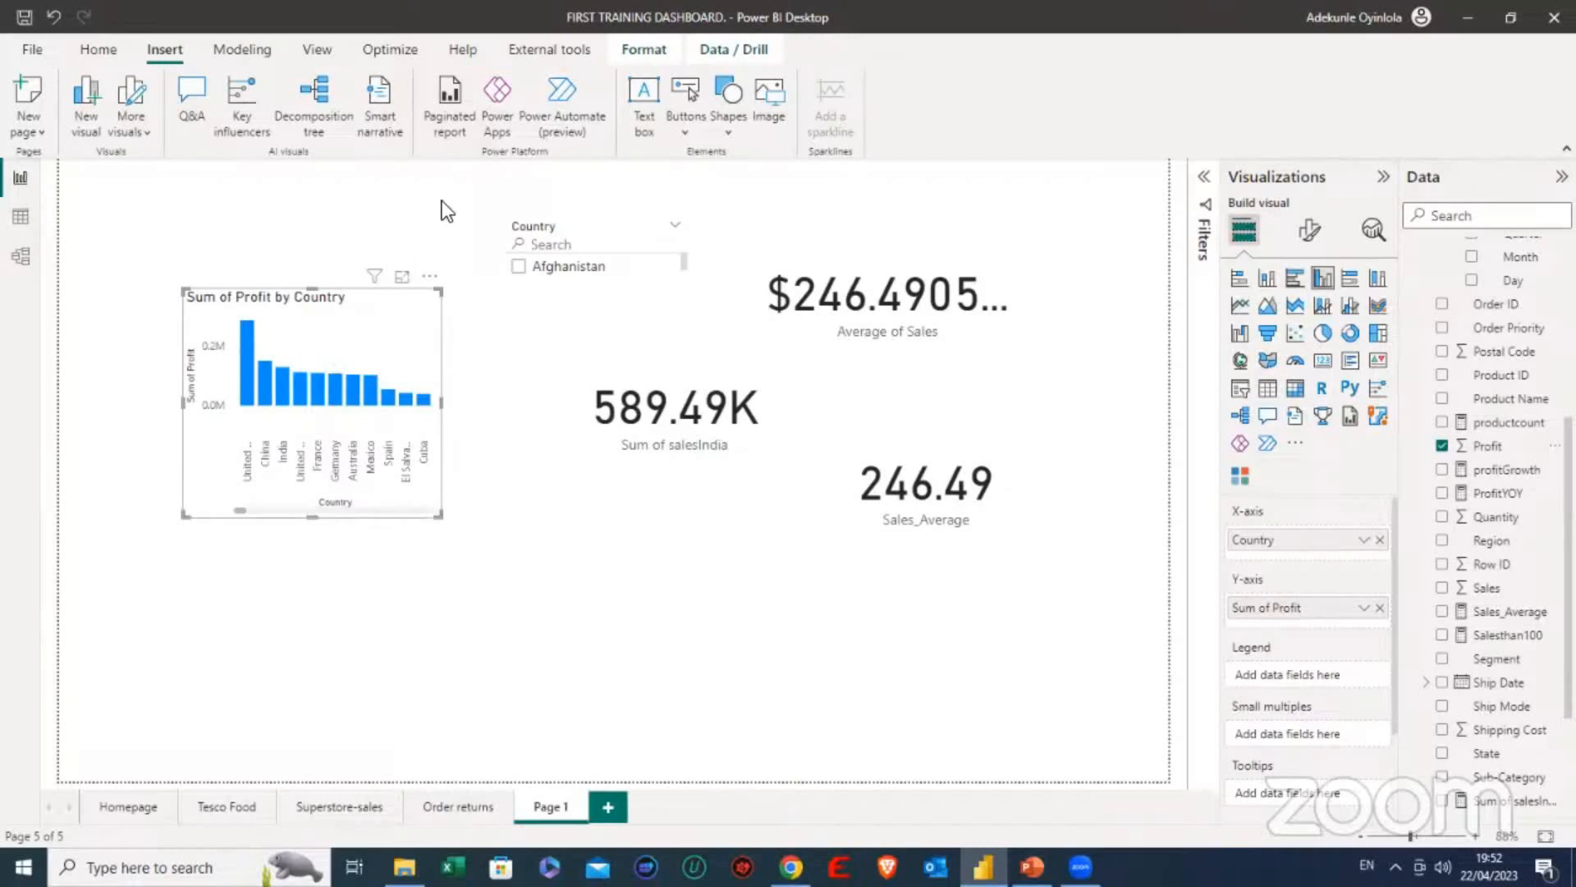
# - Show the Bookmarks and Selection panes in place of Filters, and check the Tesco Food page before returning to Page 1
pyautogui.click(315, 49)
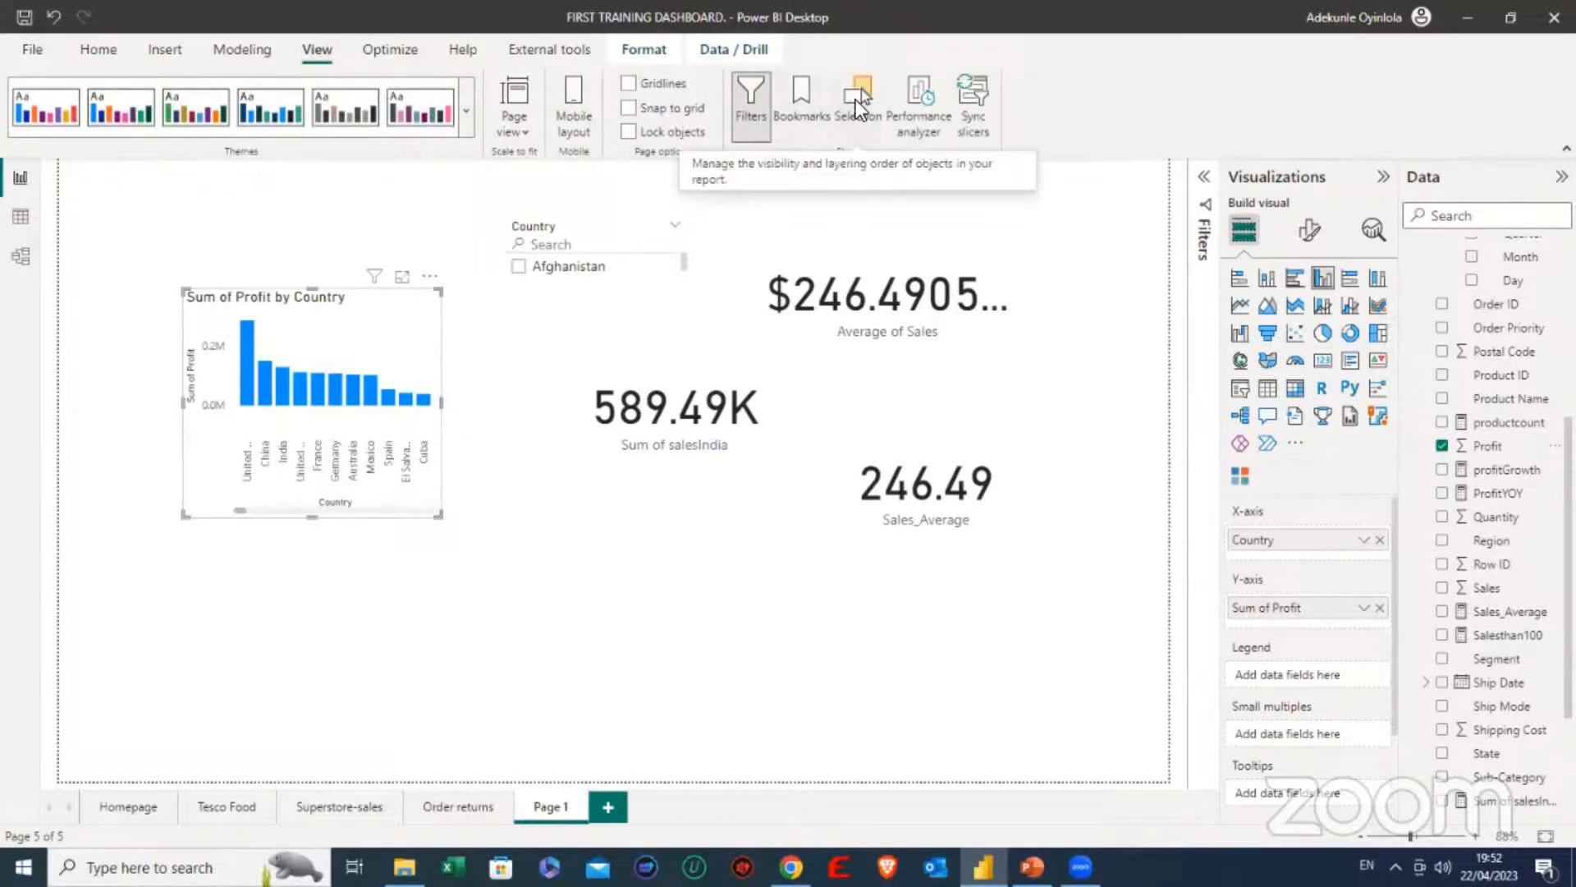
pyautogui.click(806, 110)
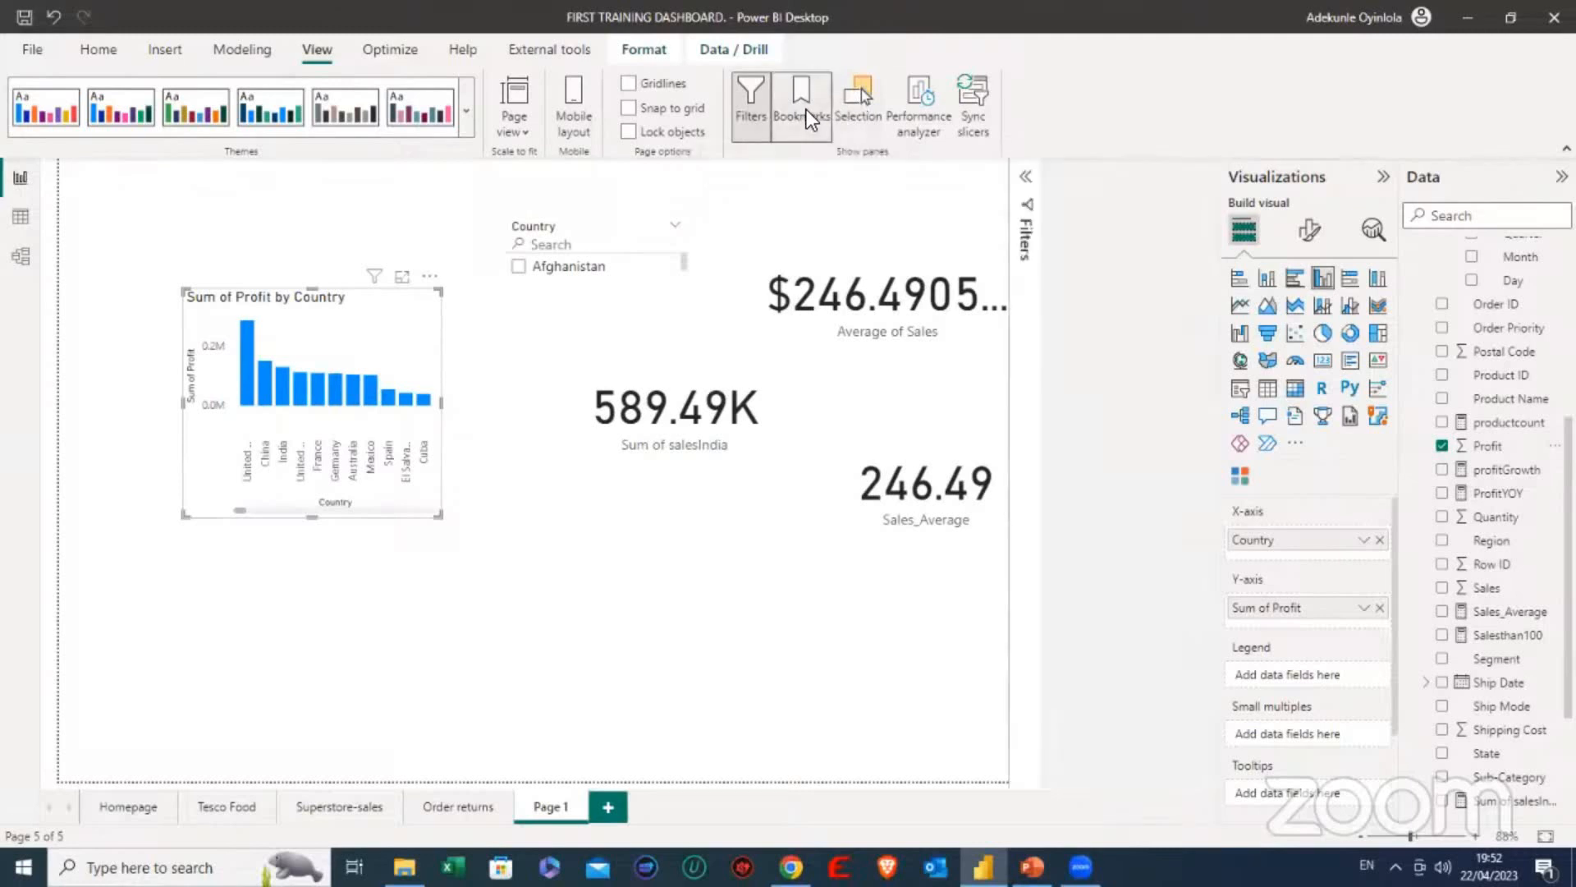
pyautogui.click(865, 96)
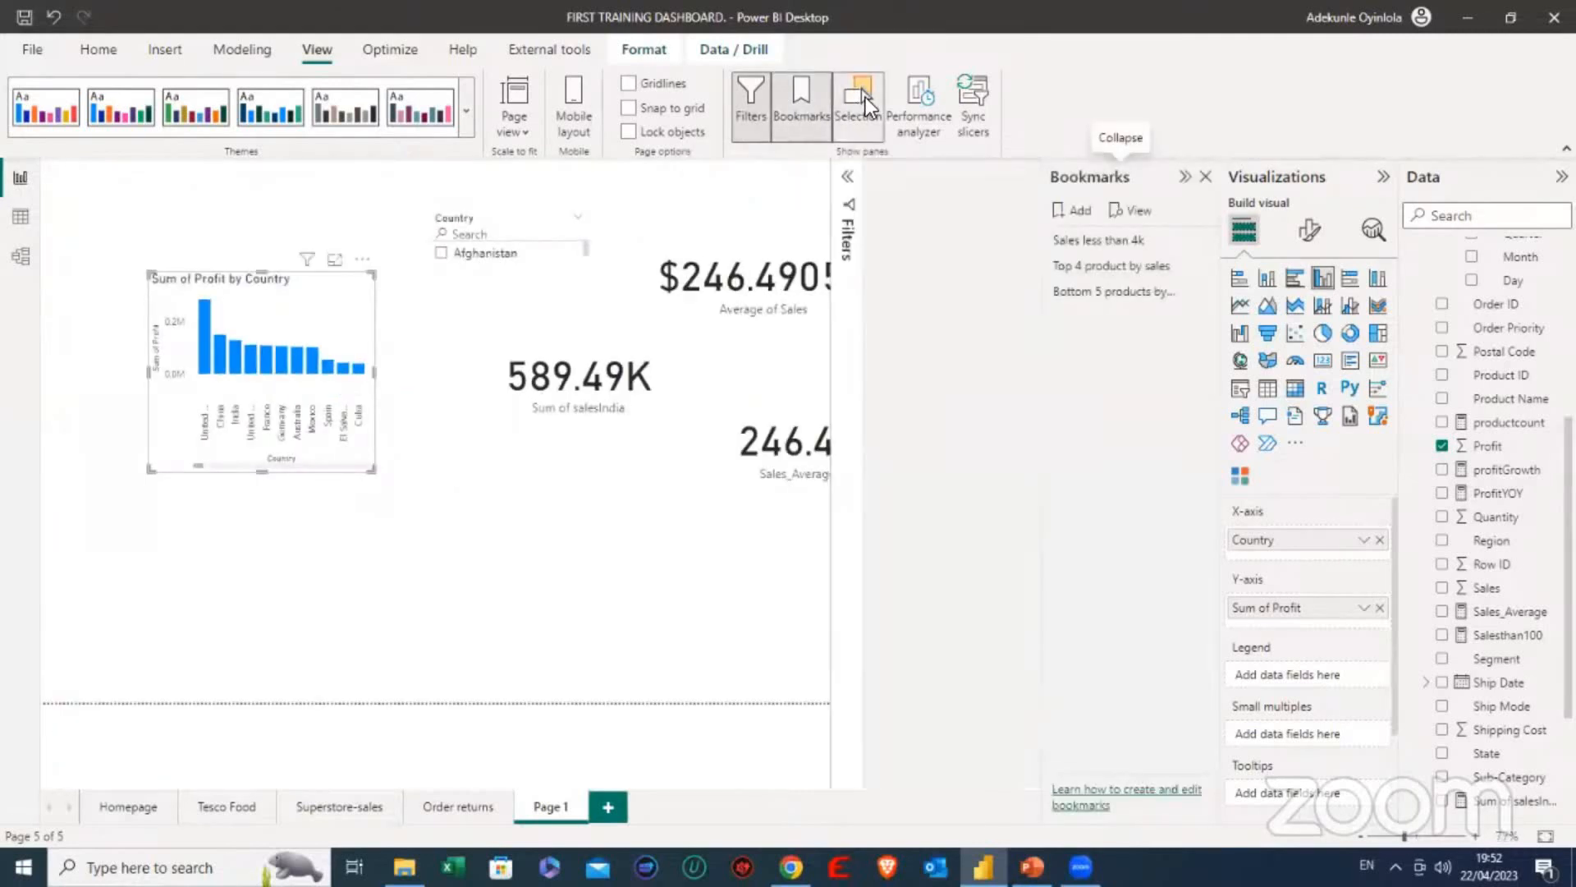
pyautogui.click(752, 110)
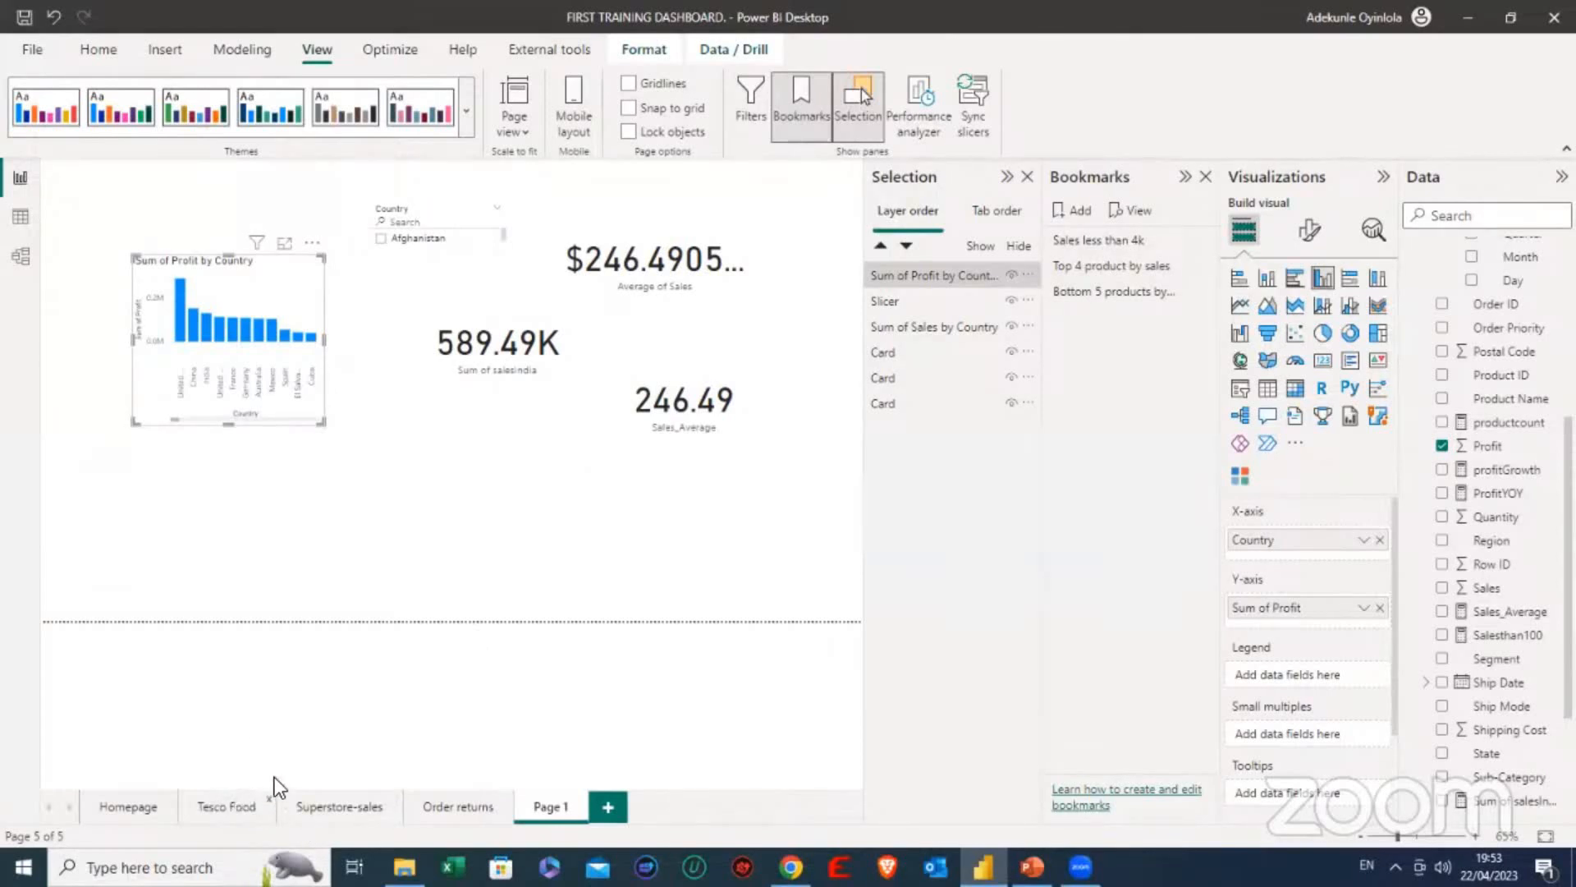
pyautogui.click(246, 804)
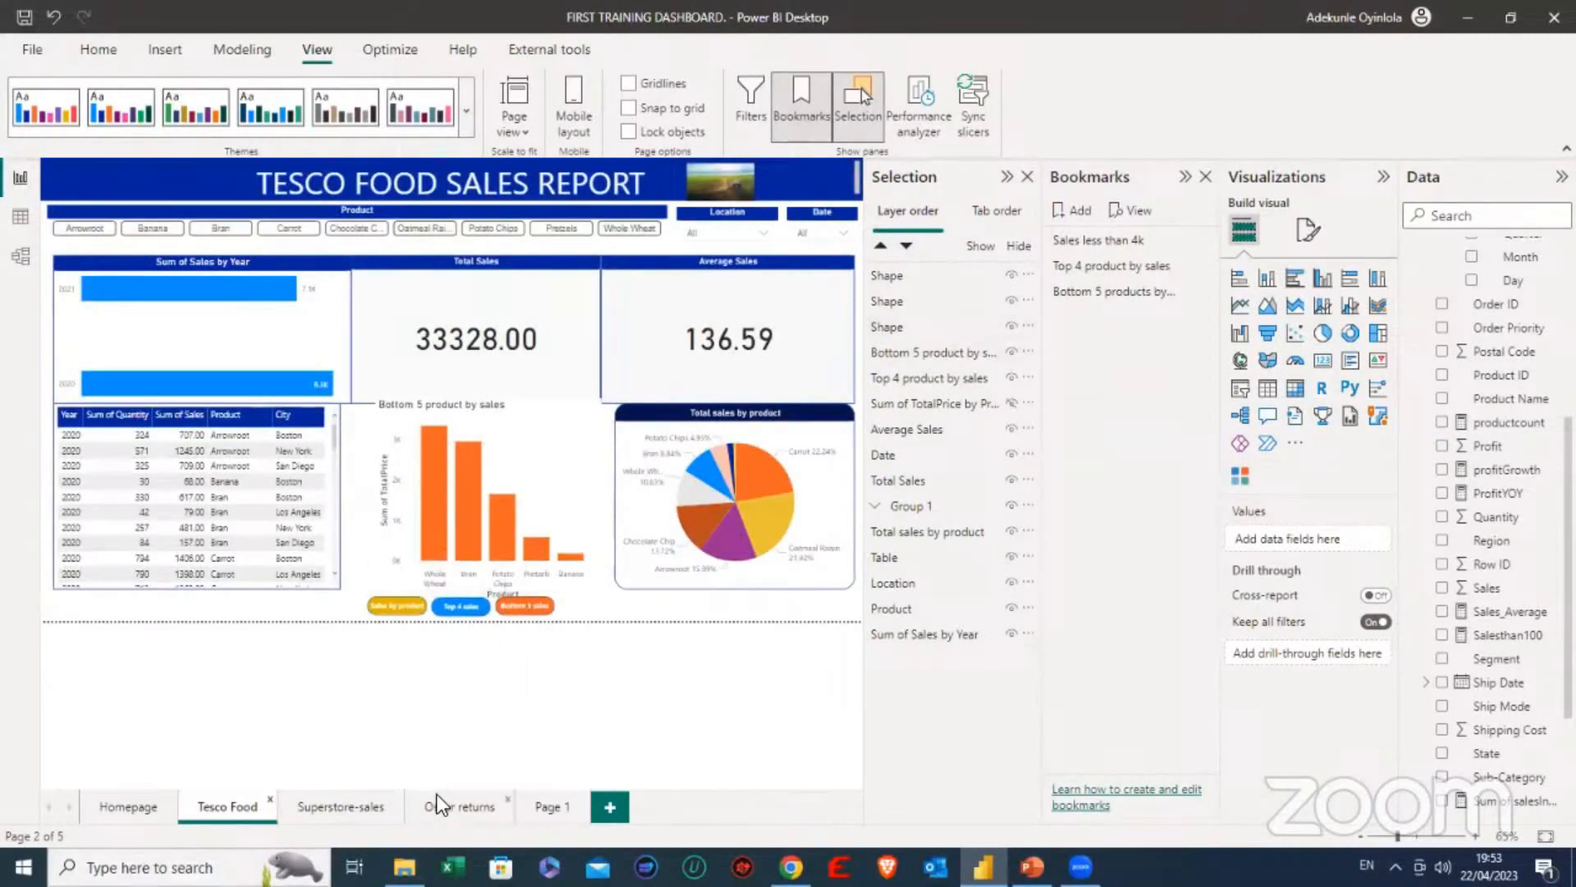
pyautogui.click(546, 806)
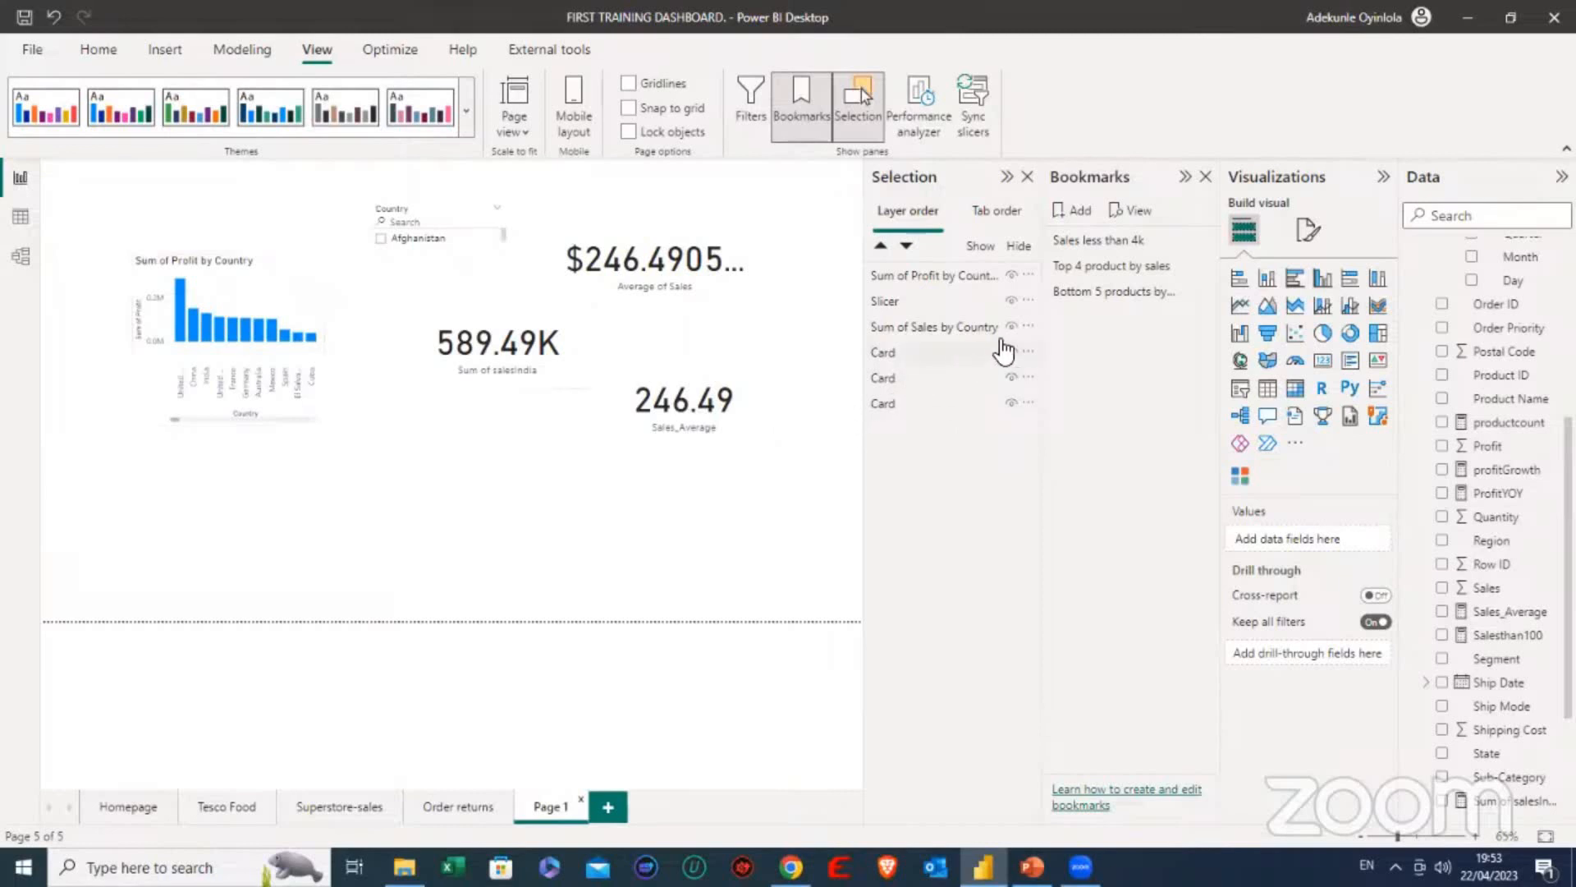
# - Try toggling the visibility of both country charts and a card, leaving only the Sum of Sales by Country chart hidden
pyautogui.click(1014, 278)
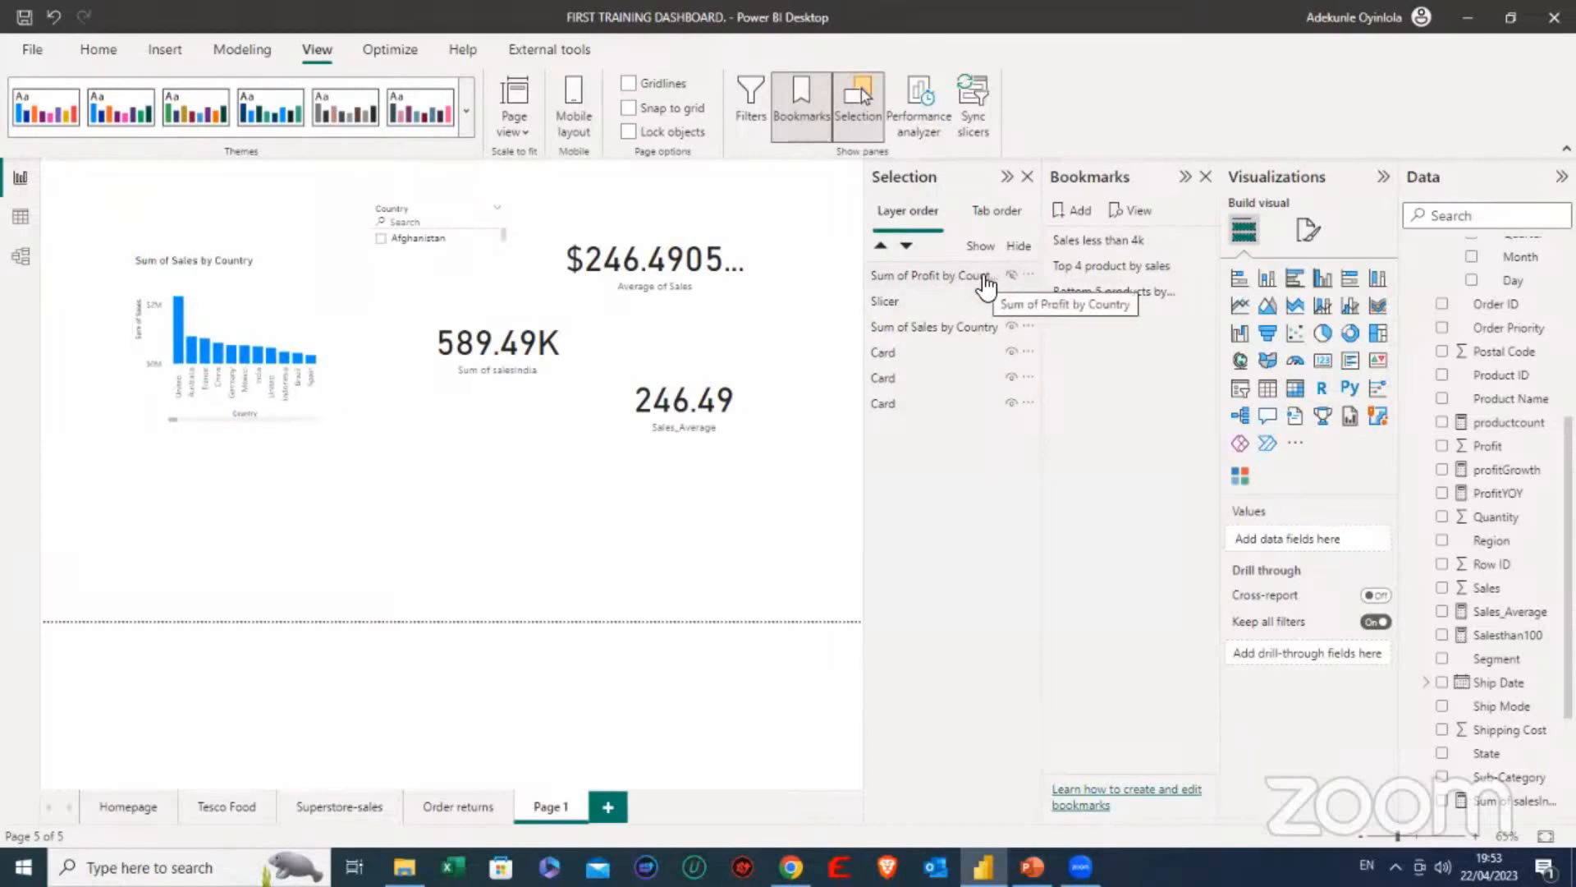
pyautogui.click(1011, 326)
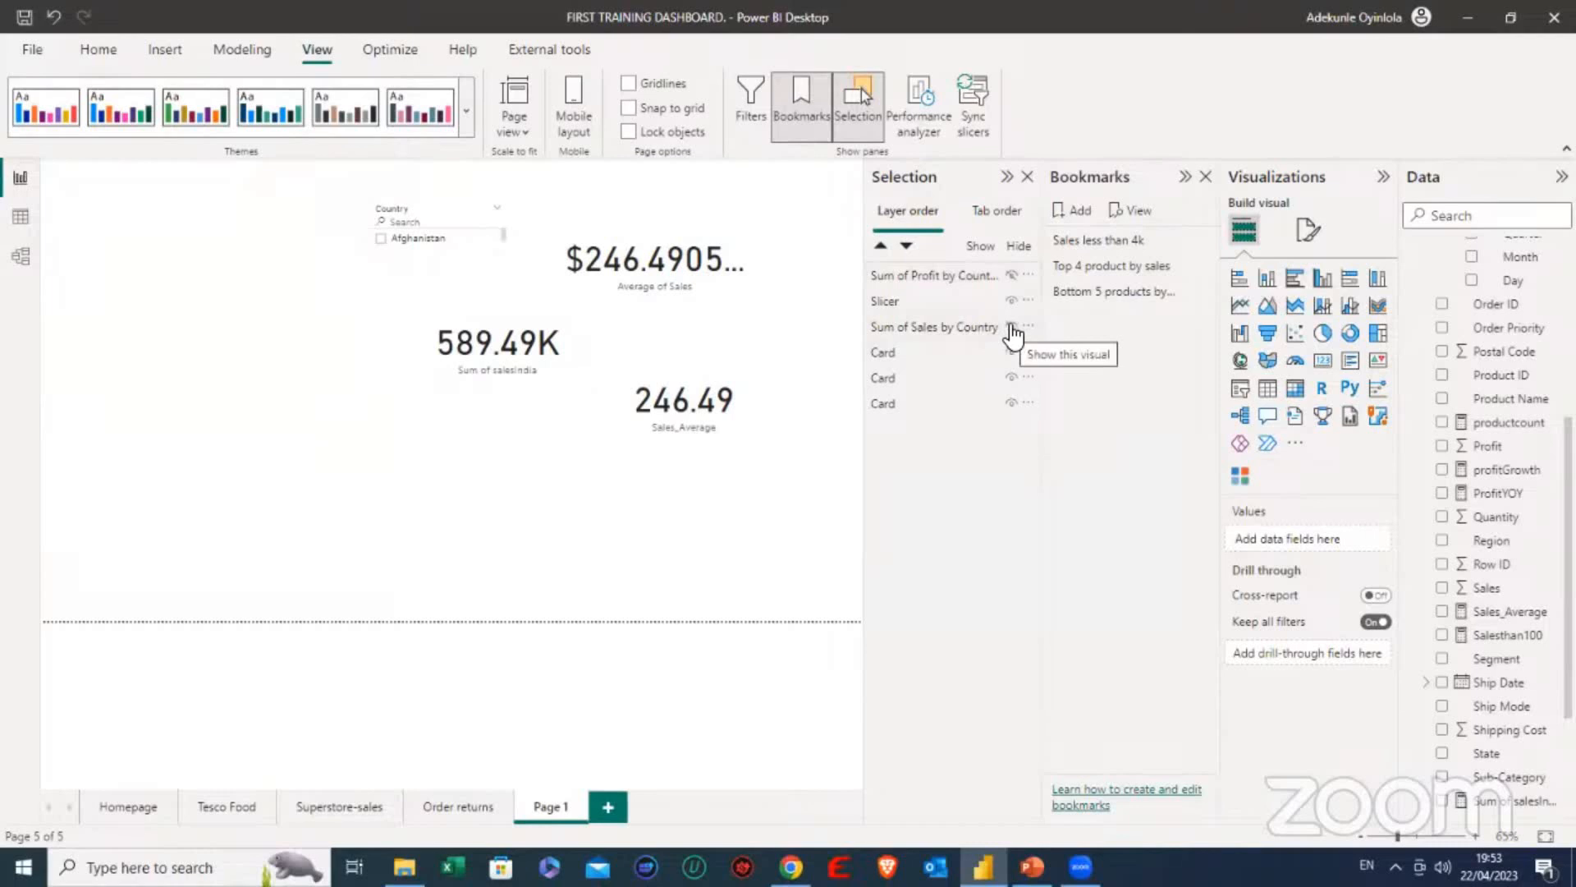
pyautogui.click(1011, 326)
pyautogui.click(1012, 276)
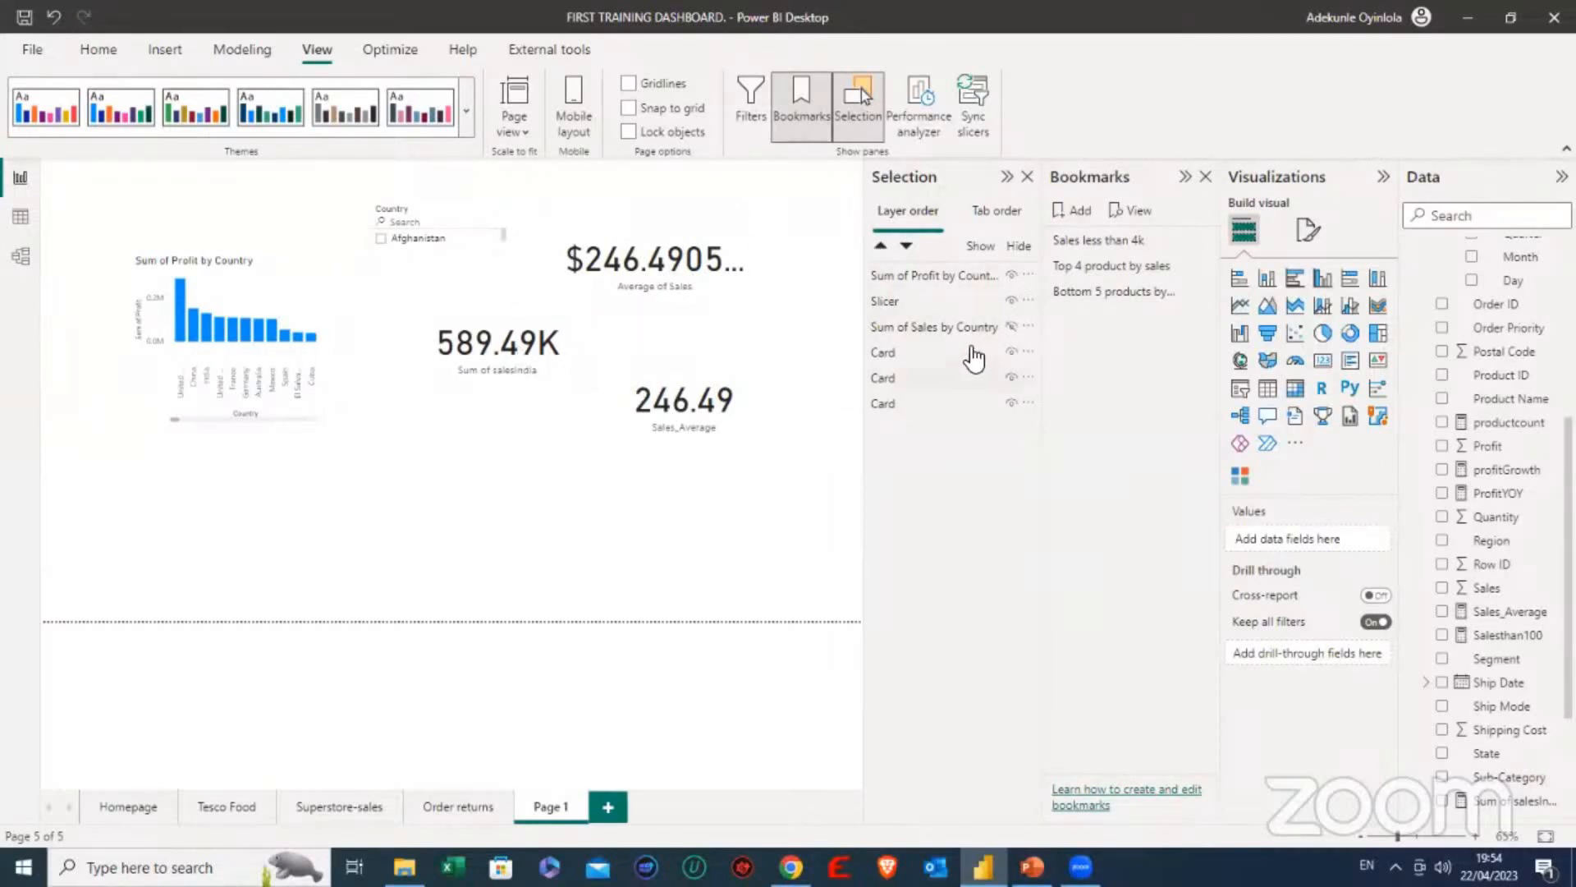
pyautogui.click(1009, 404)
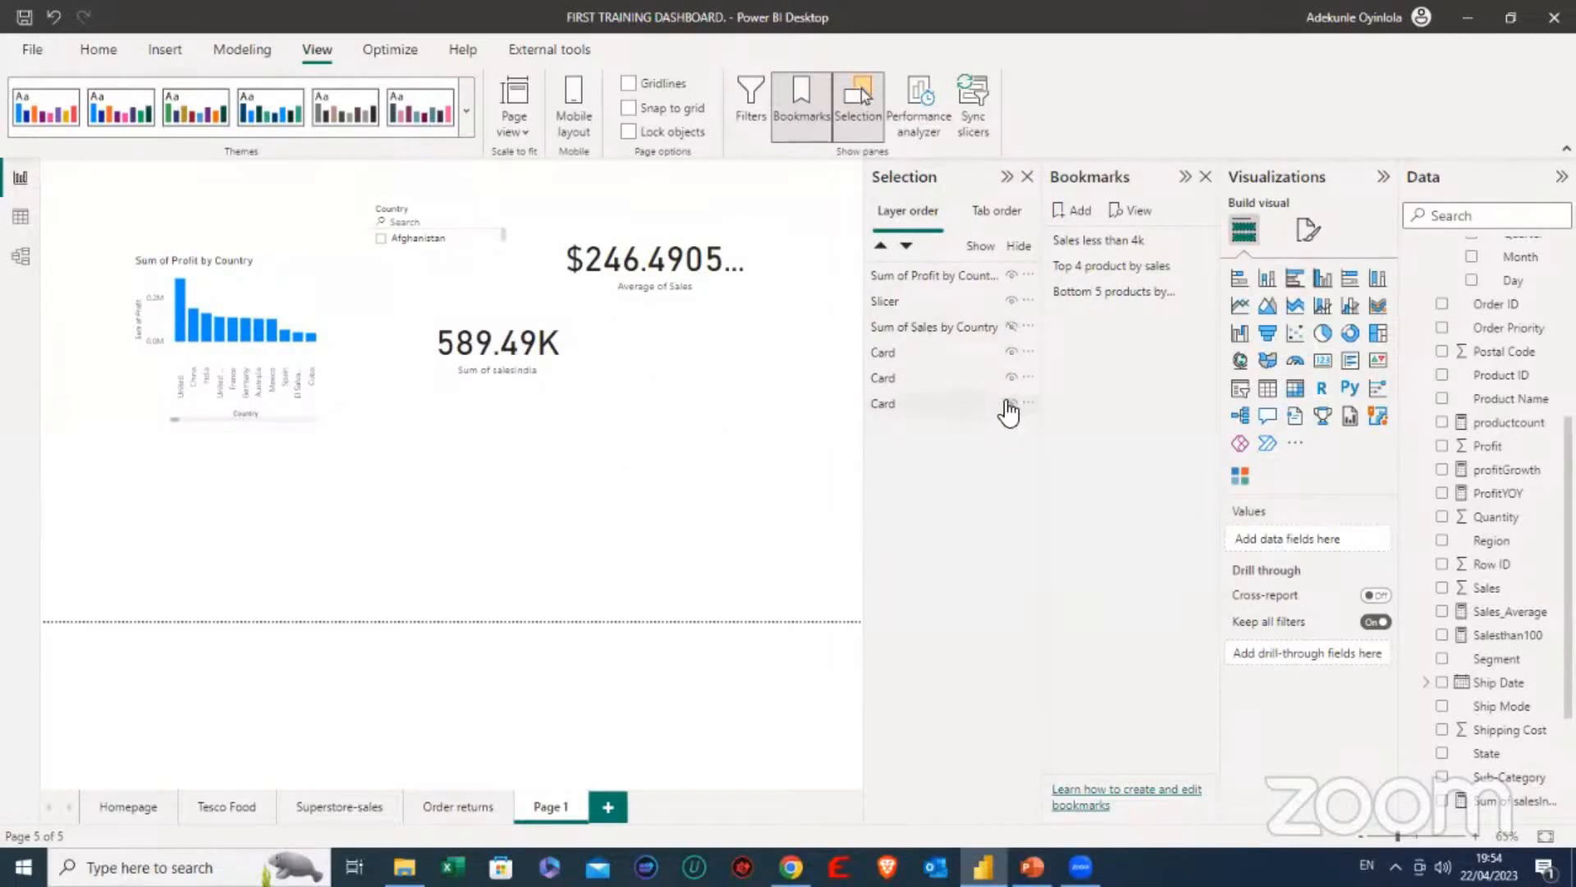
pyautogui.click(1010, 403)
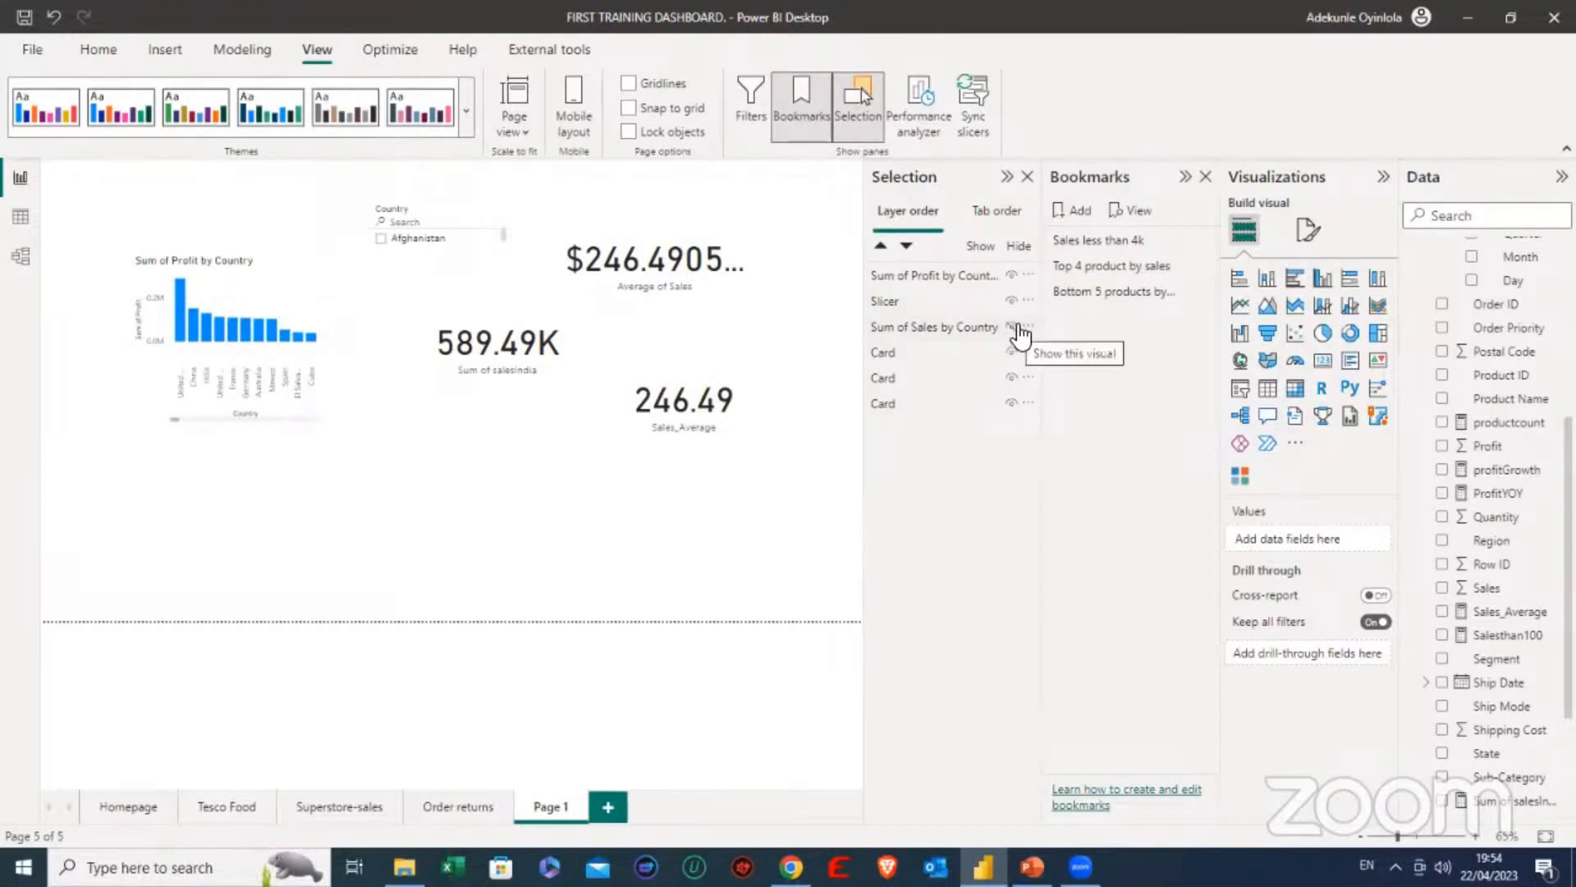
# - Add a bookmark of the current view with the profit chart shown, and rename it Profit by country
pyautogui.click(1074, 218)
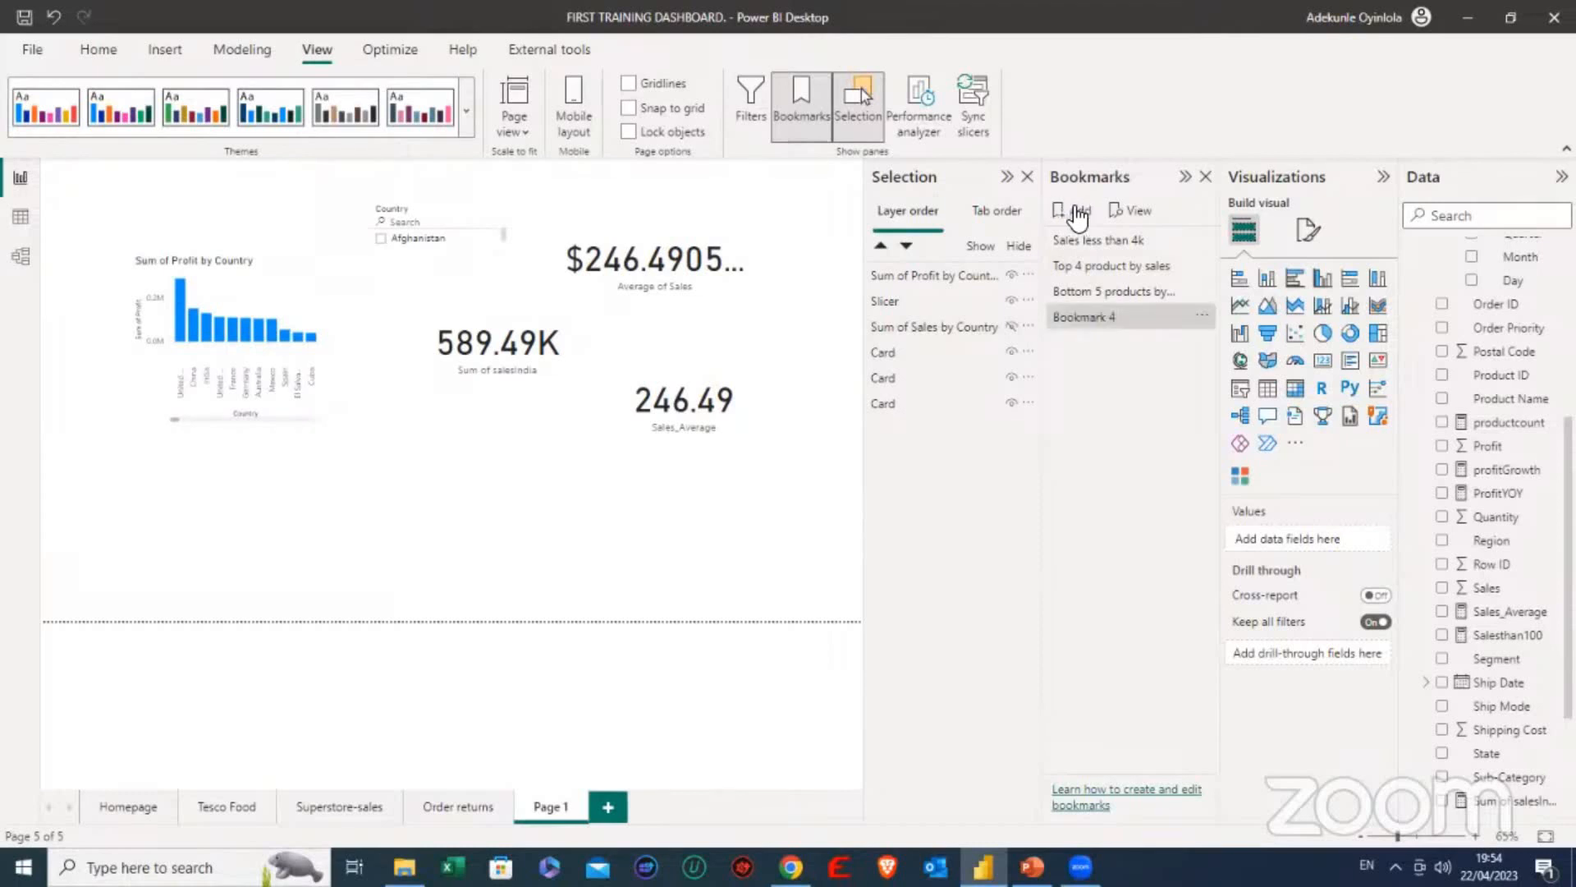
pyautogui.doubleClick(1107, 315)
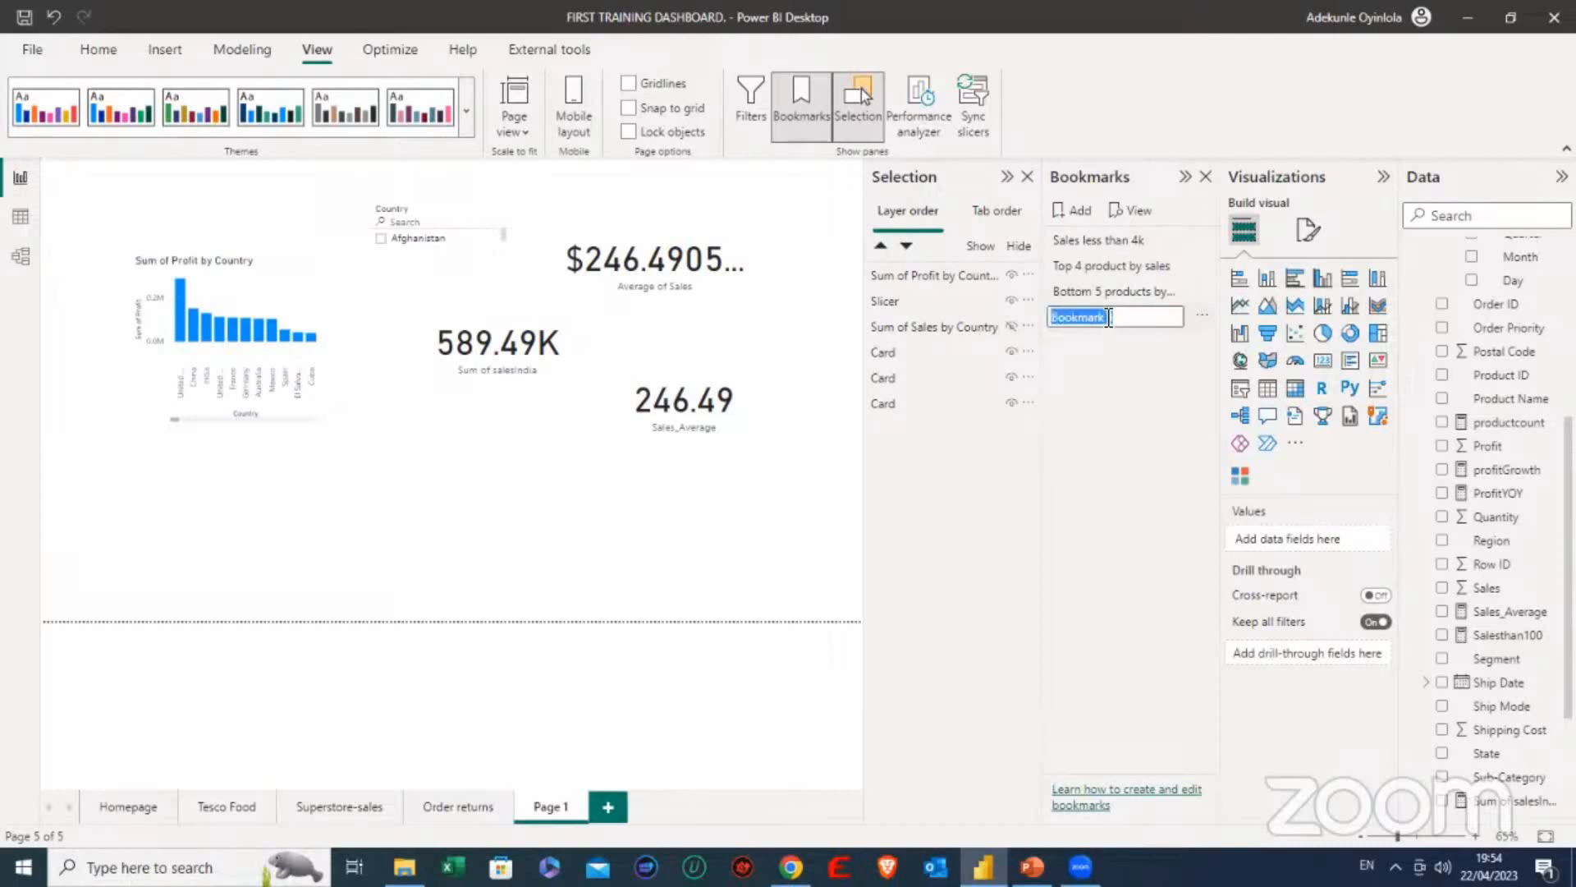
pyautogui.press('BackSpace')
pyautogui.write('sALES')
pyautogui.press('BackSpace')
pyautogui.press('BackSpace')
pyautogui.press('BackSpace')
pyautogui.press('BackSpace')
pyautogui.press('BackSpace')
pyautogui.write('Profit by country')
pyautogui.press('Return')
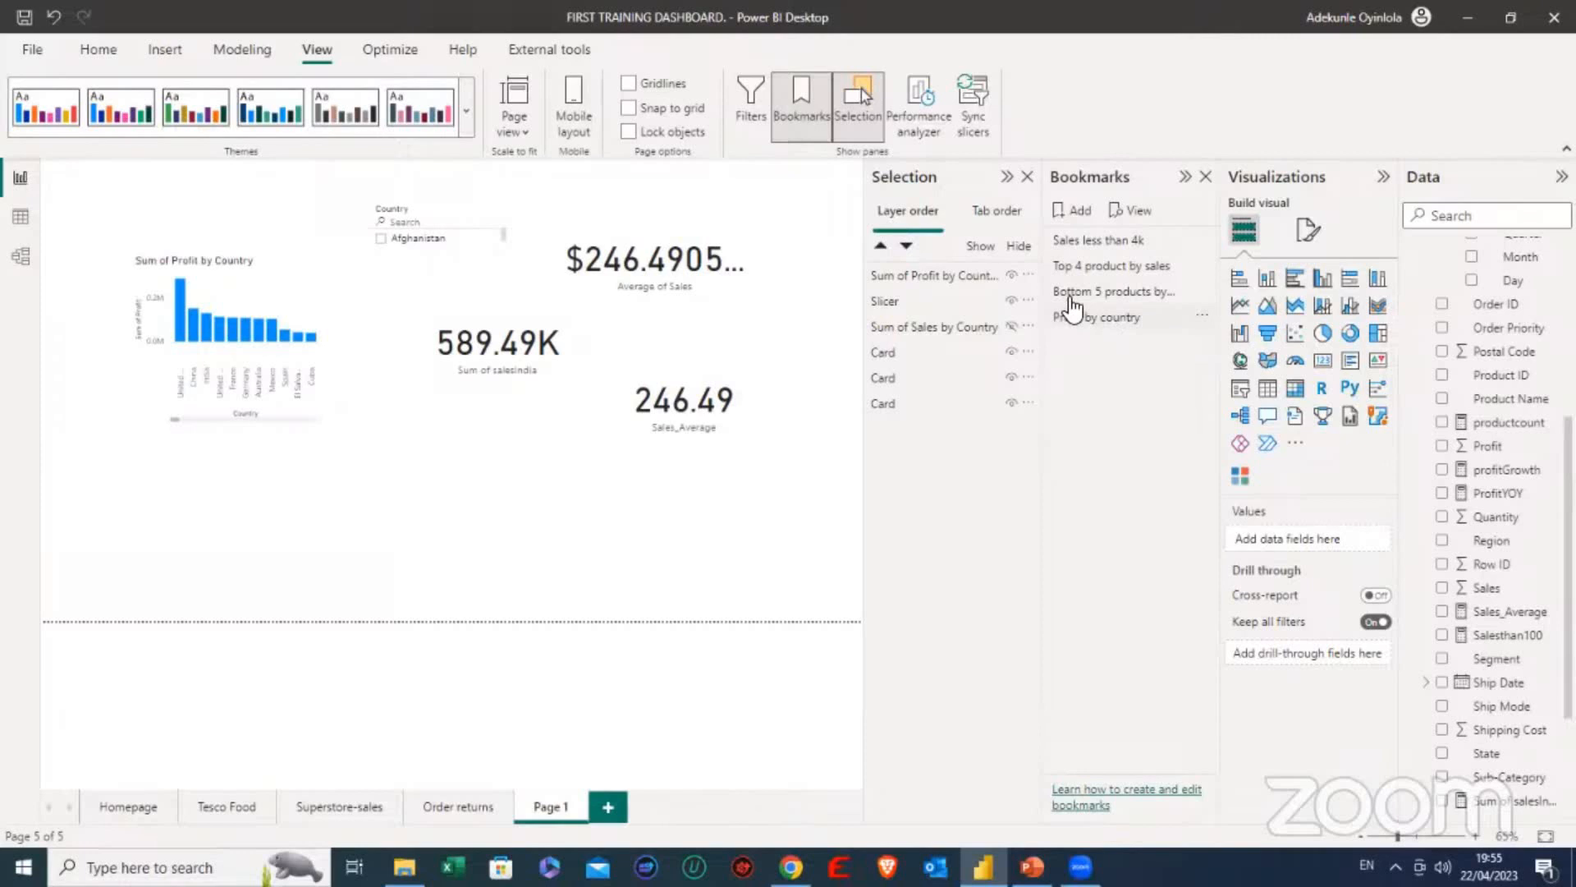
pyautogui.click(1084, 316)
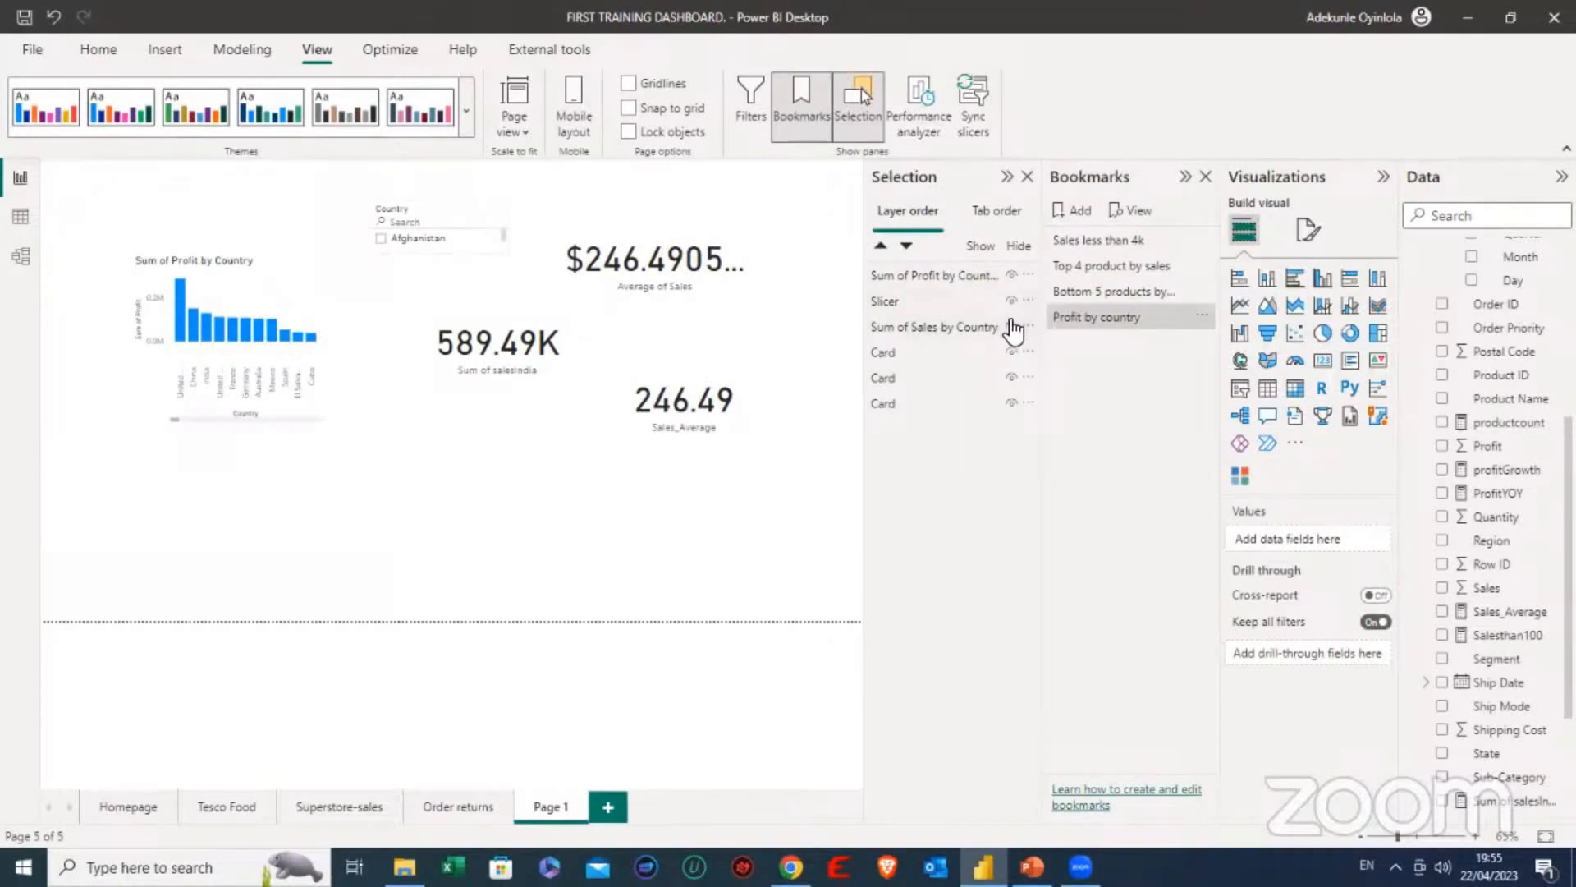
# - Make the Sum of Sales by Country chart visible instead of the profit chart, and bookmark that view as Sales by country
pyautogui.click(1012, 276)
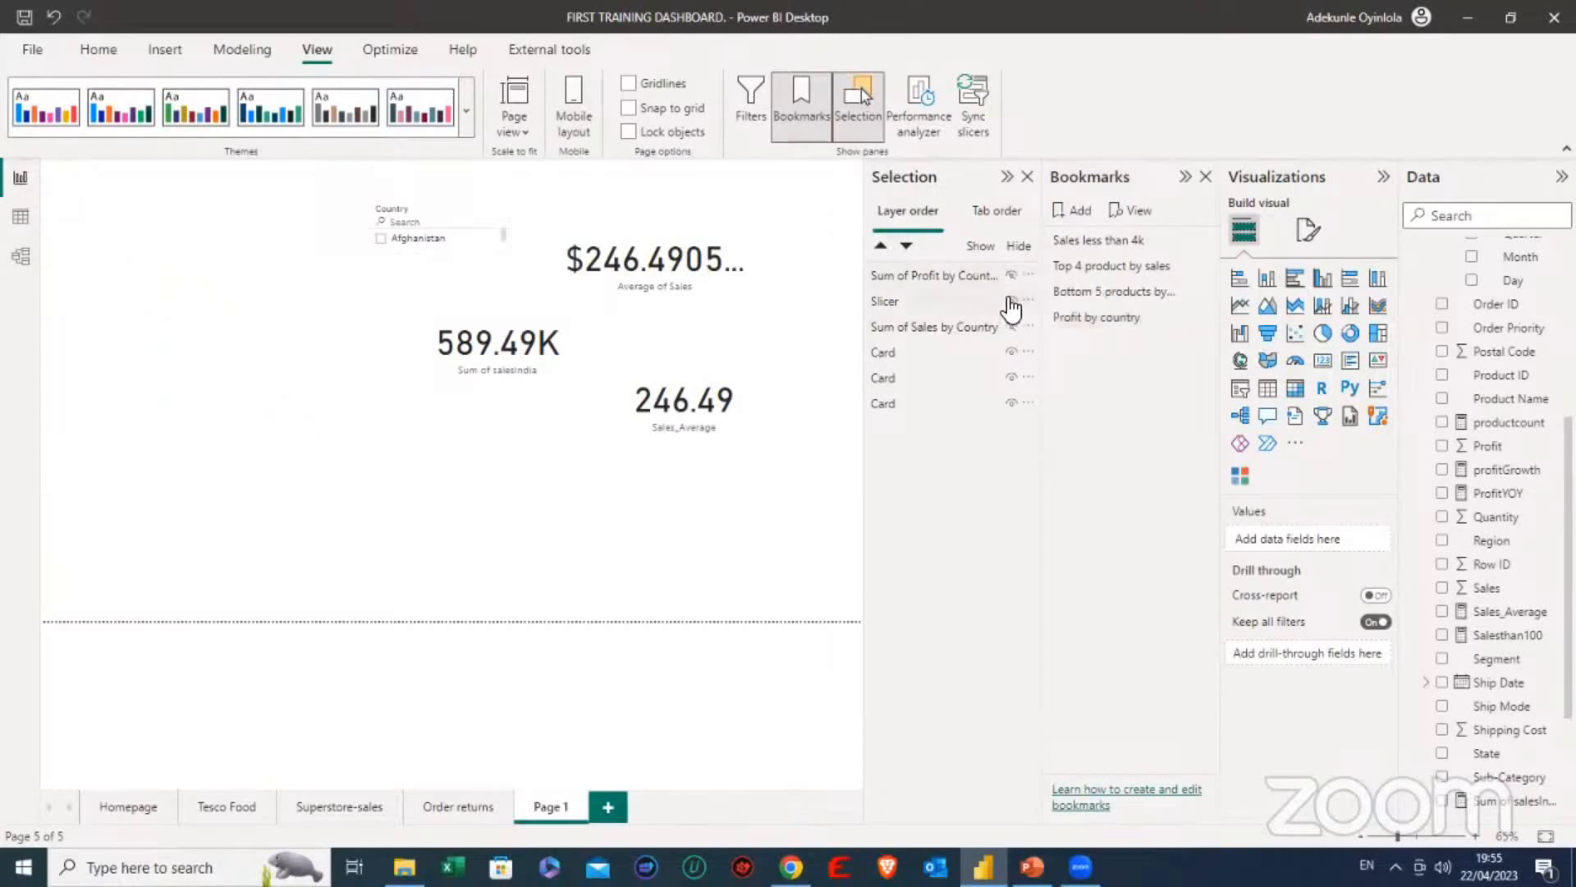
pyautogui.click(1012, 328)
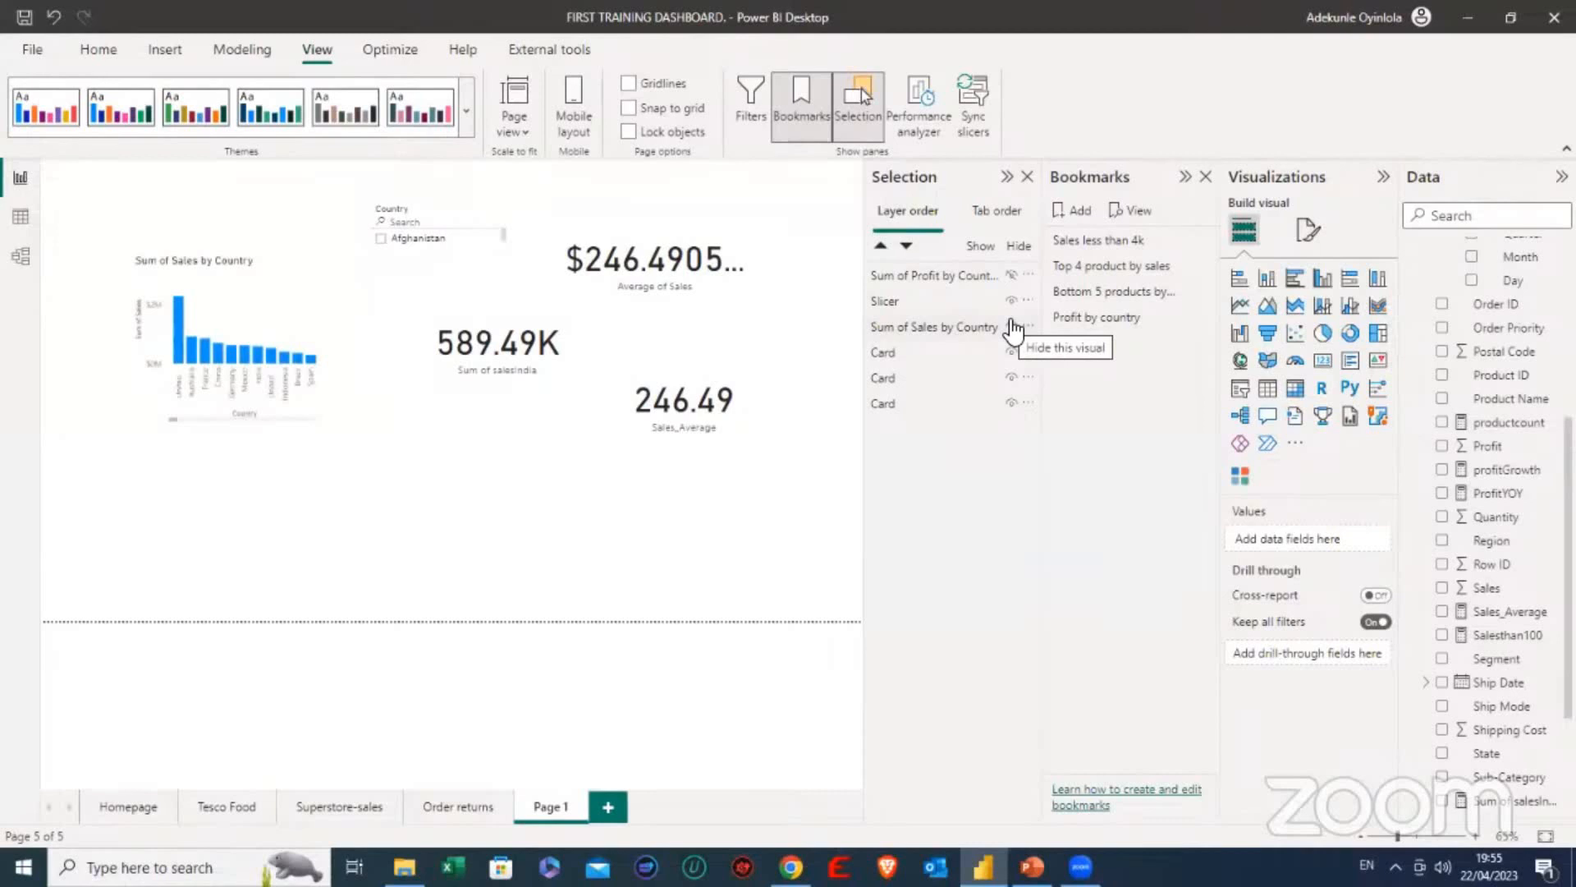
pyautogui.click(1072, 212)
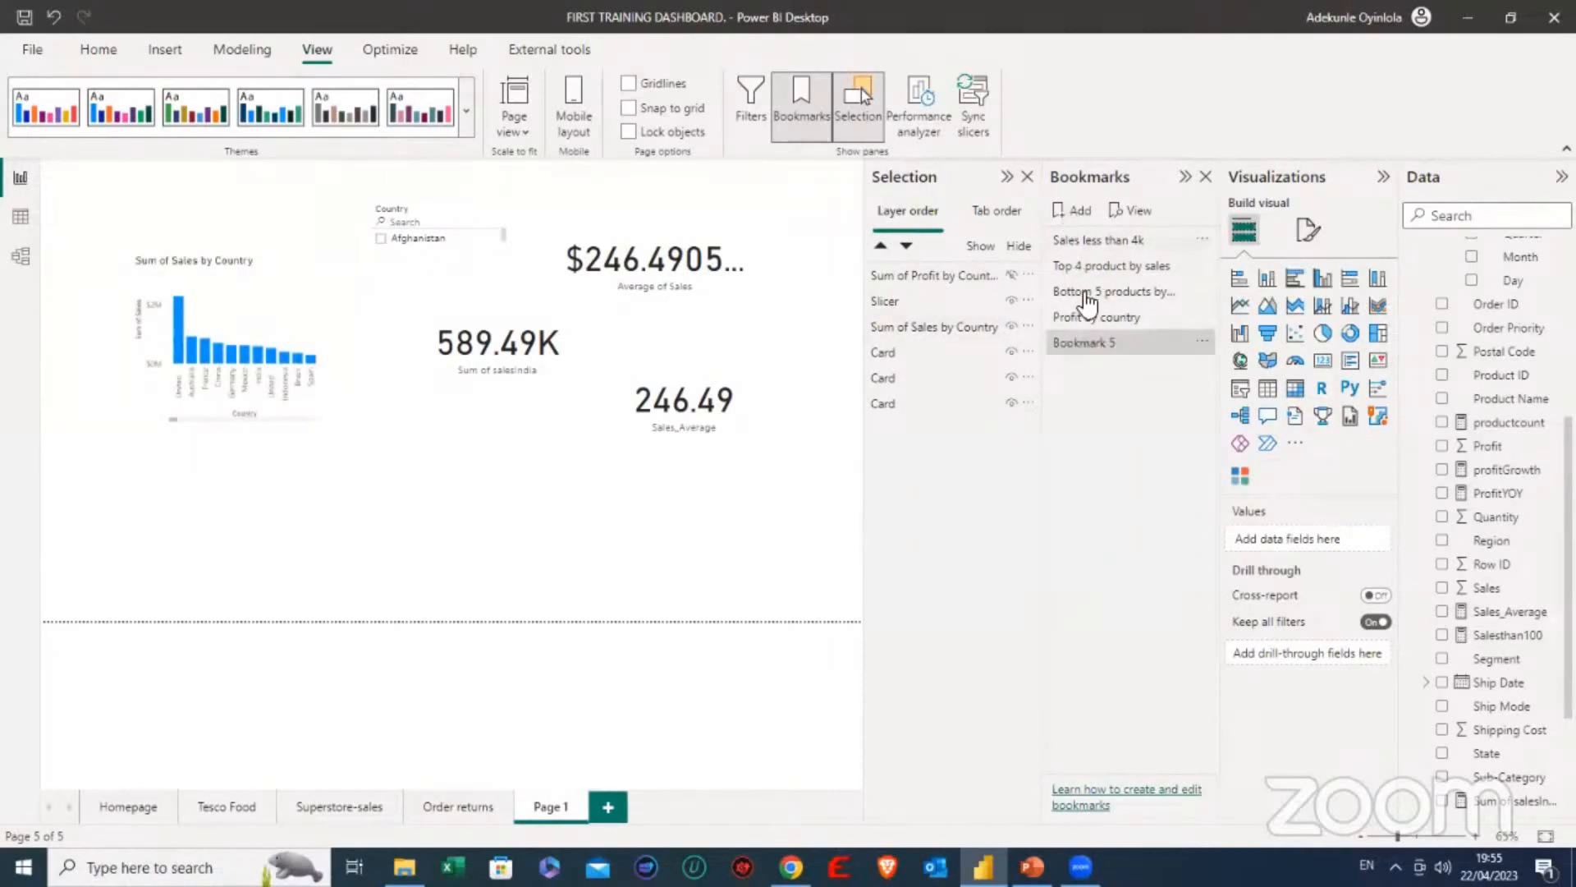
pyautogui.doubleClick(1101, 339)
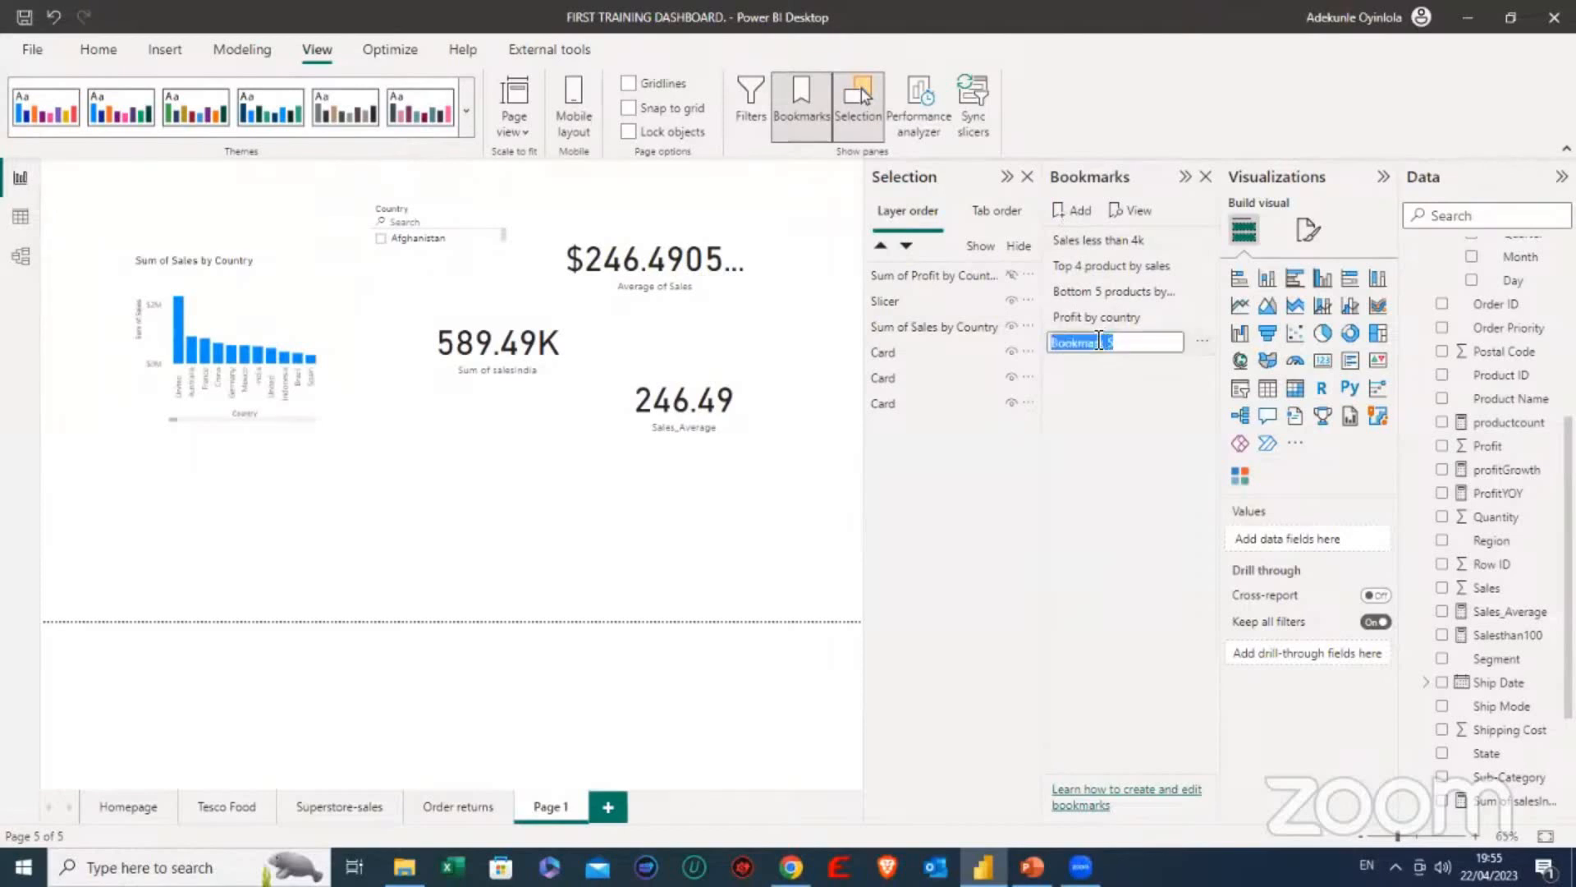
pyautogui.write('Sales by country')
pyautogui.press('Return')
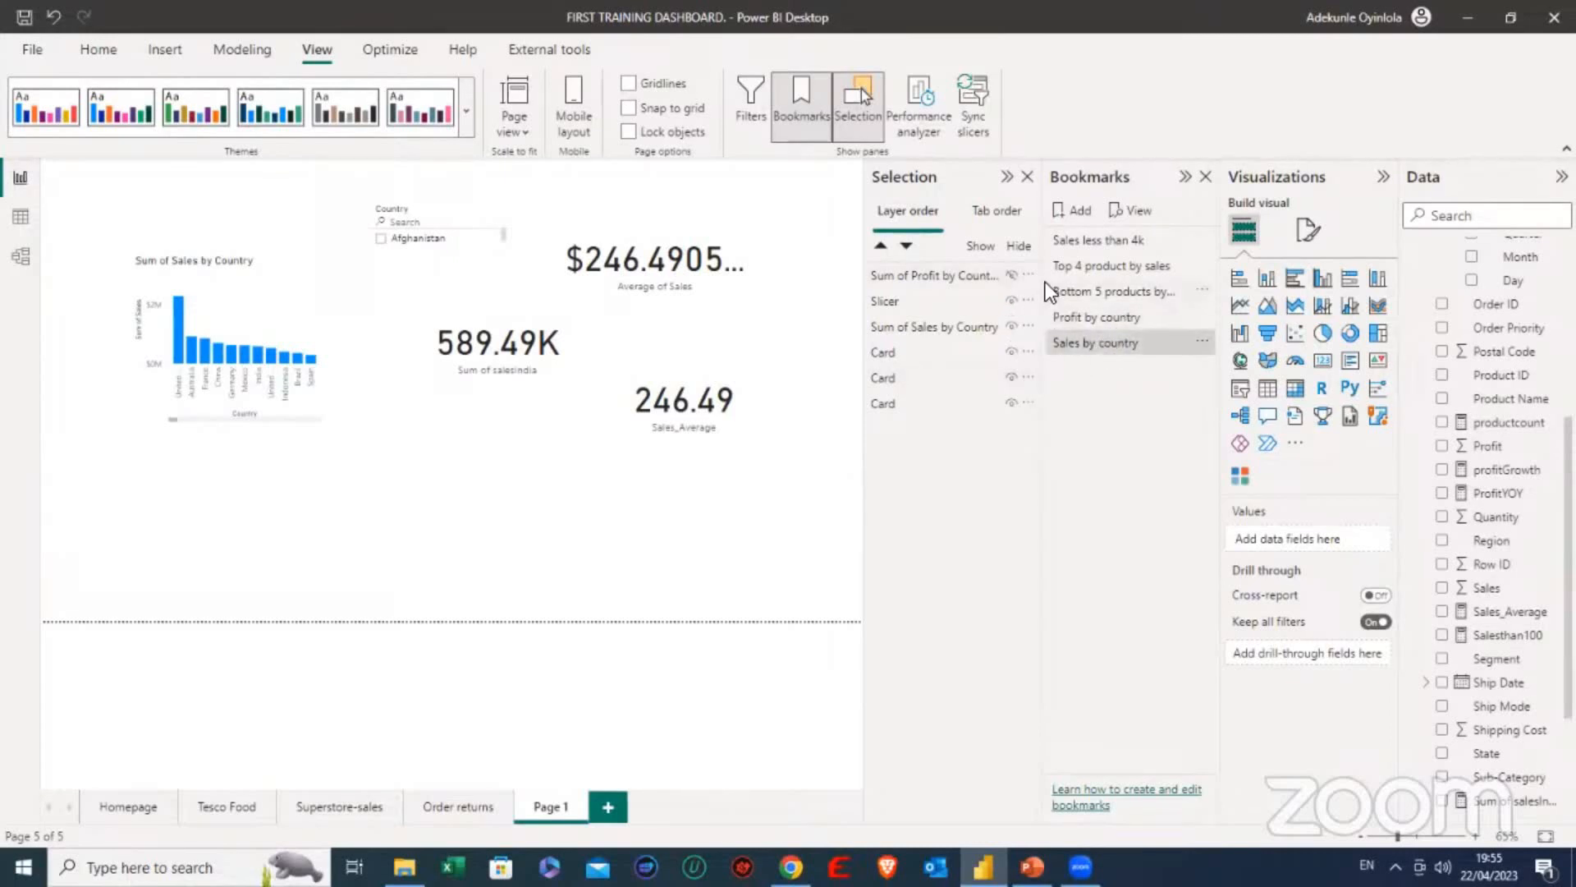
# - Test the Sales by country and Profit by country bookmarks by alternating between them, ending on Profit by country
pyautogui.click(1121, 333)
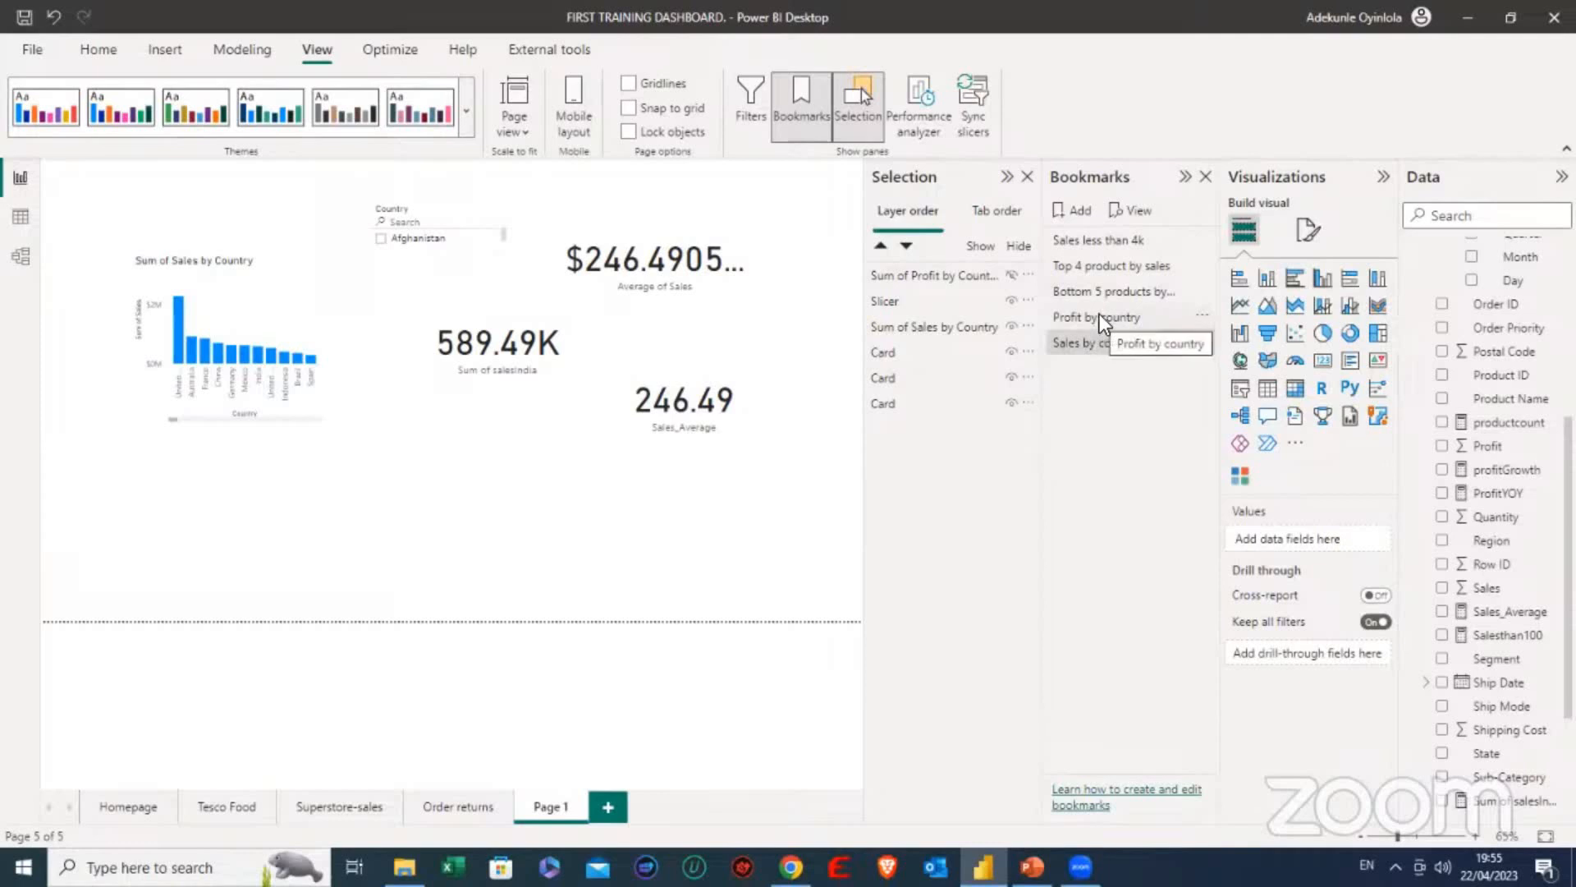
pyautogui.click(1102, 313)
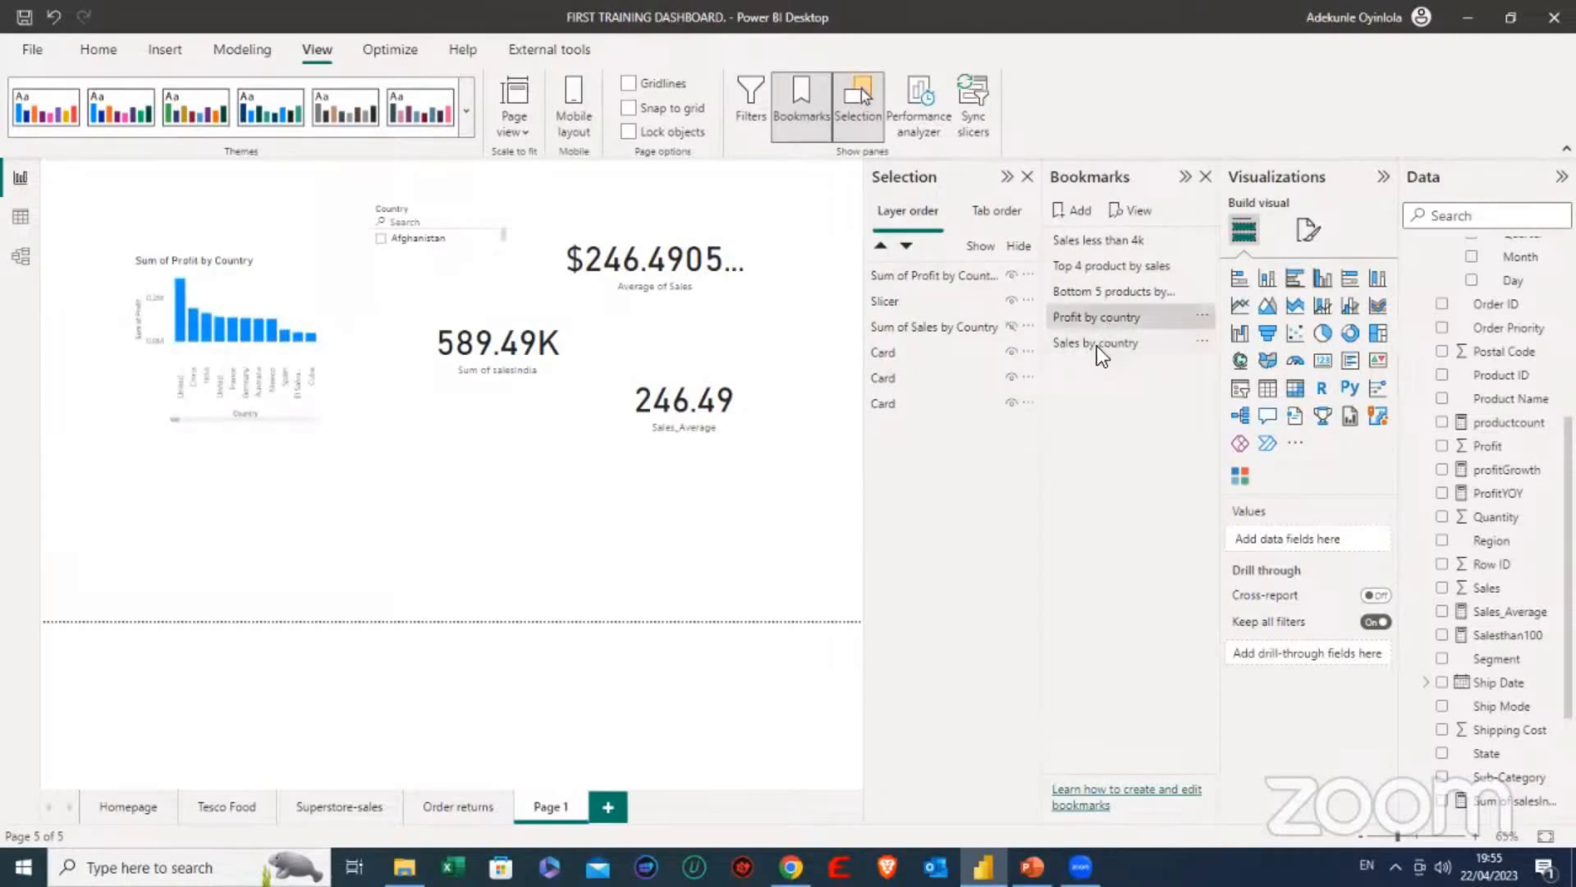
pyautogui.click(1097, 341)
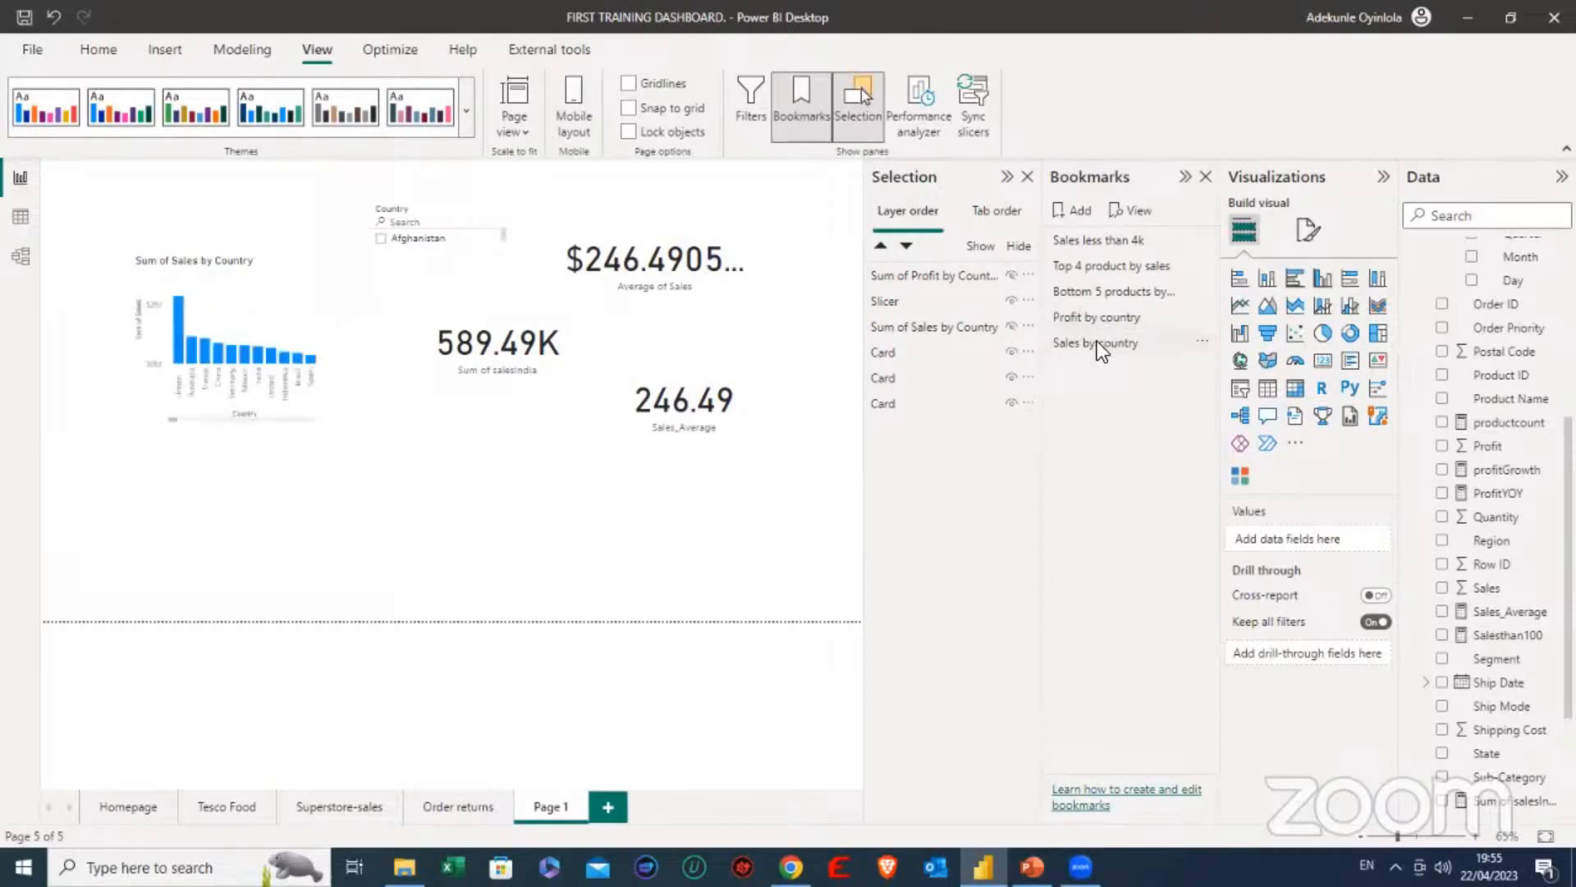
pyautogui.click(1110, 313)
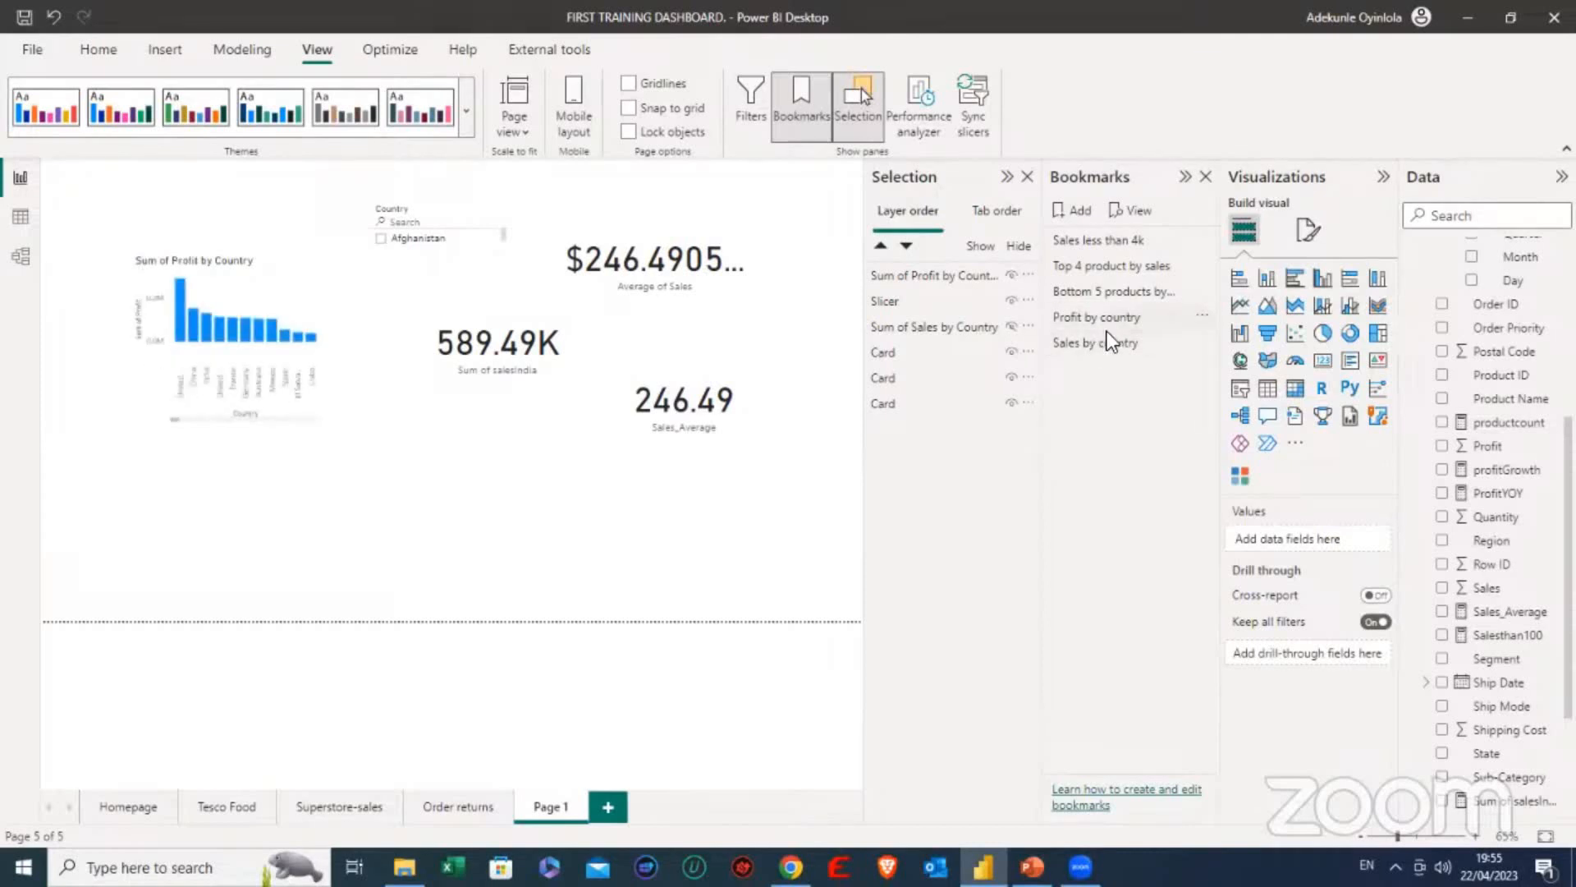
# - Alternate between the Profit by country and Sales by country bookmarks, ending on Sales by country, and close the Bookmarks and Selection panes
pyautogui.click(1105, 338)
pyautogui.click(1112, 317)
pyautogui.click(1117, 337)
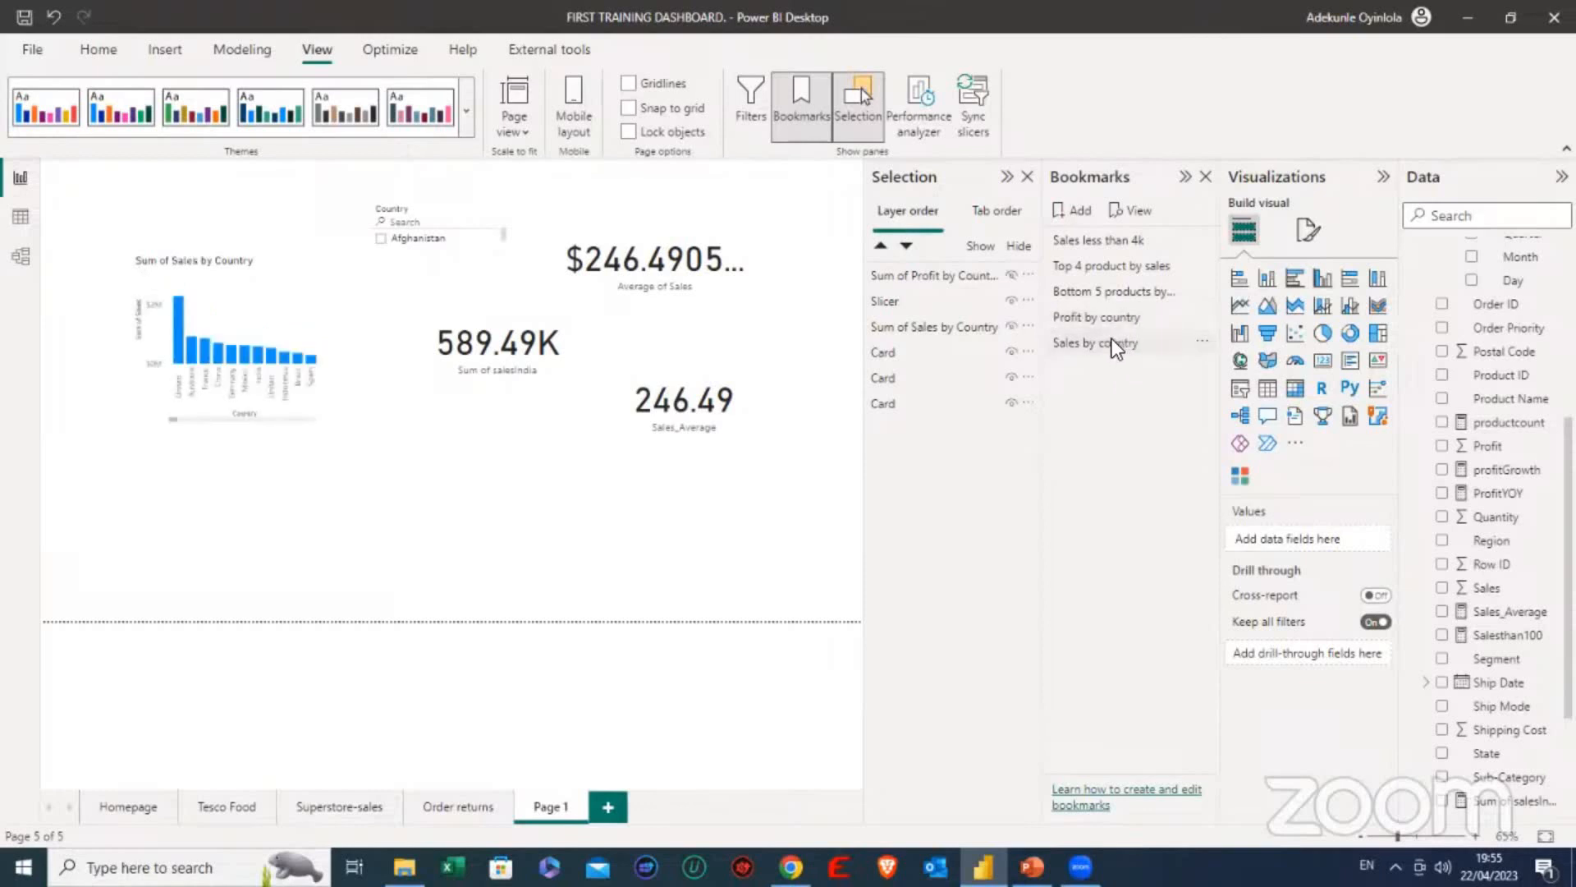
pyautogui.click(1111, 340)
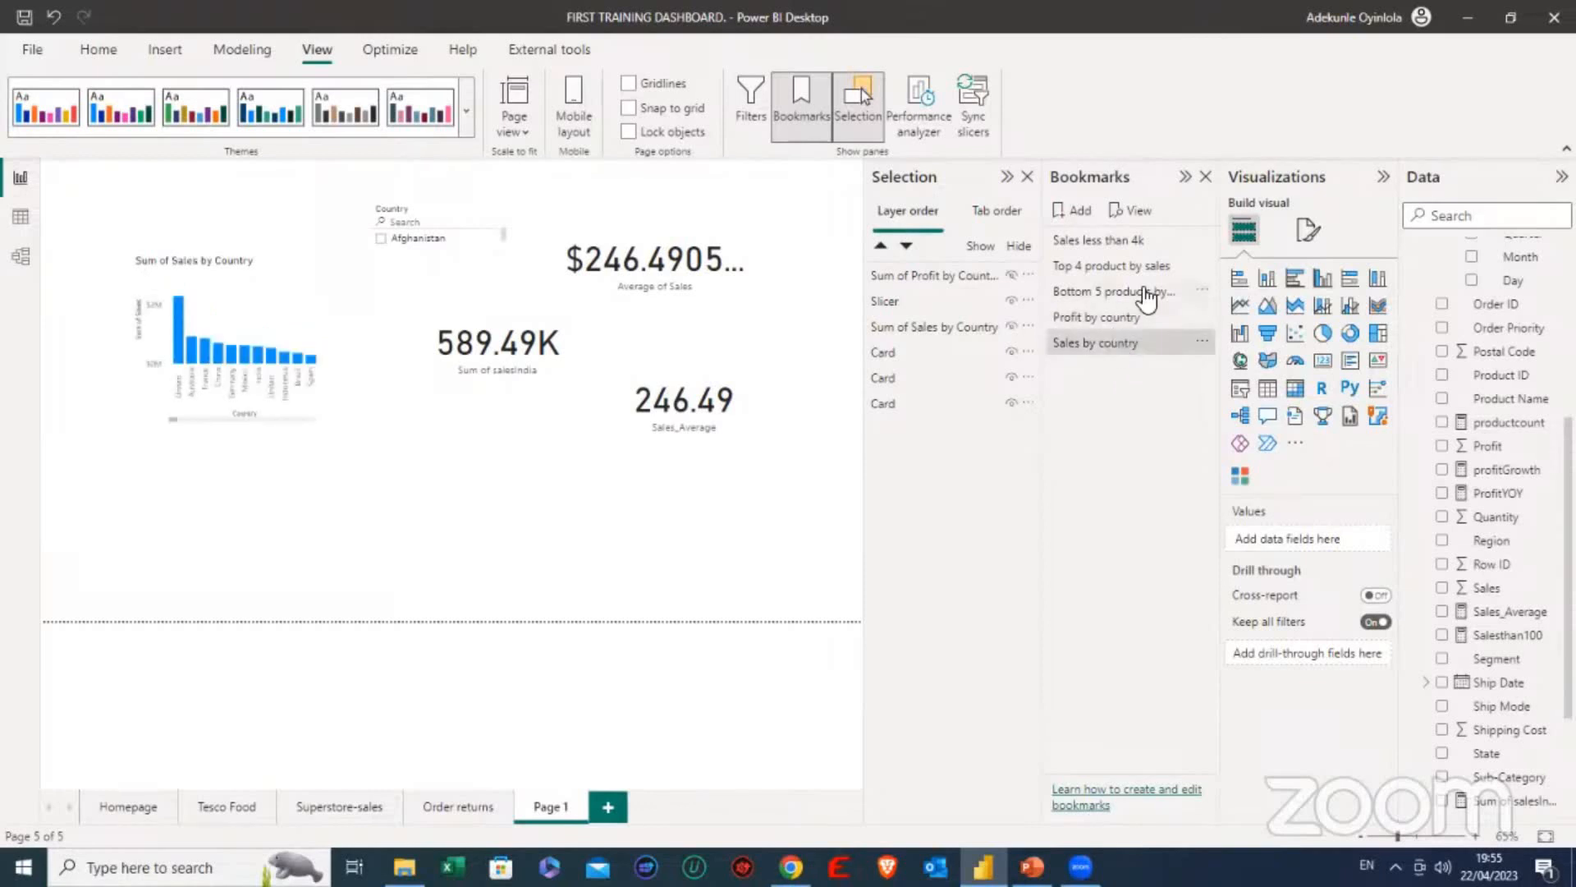
pyautogui.click(1206, 179)
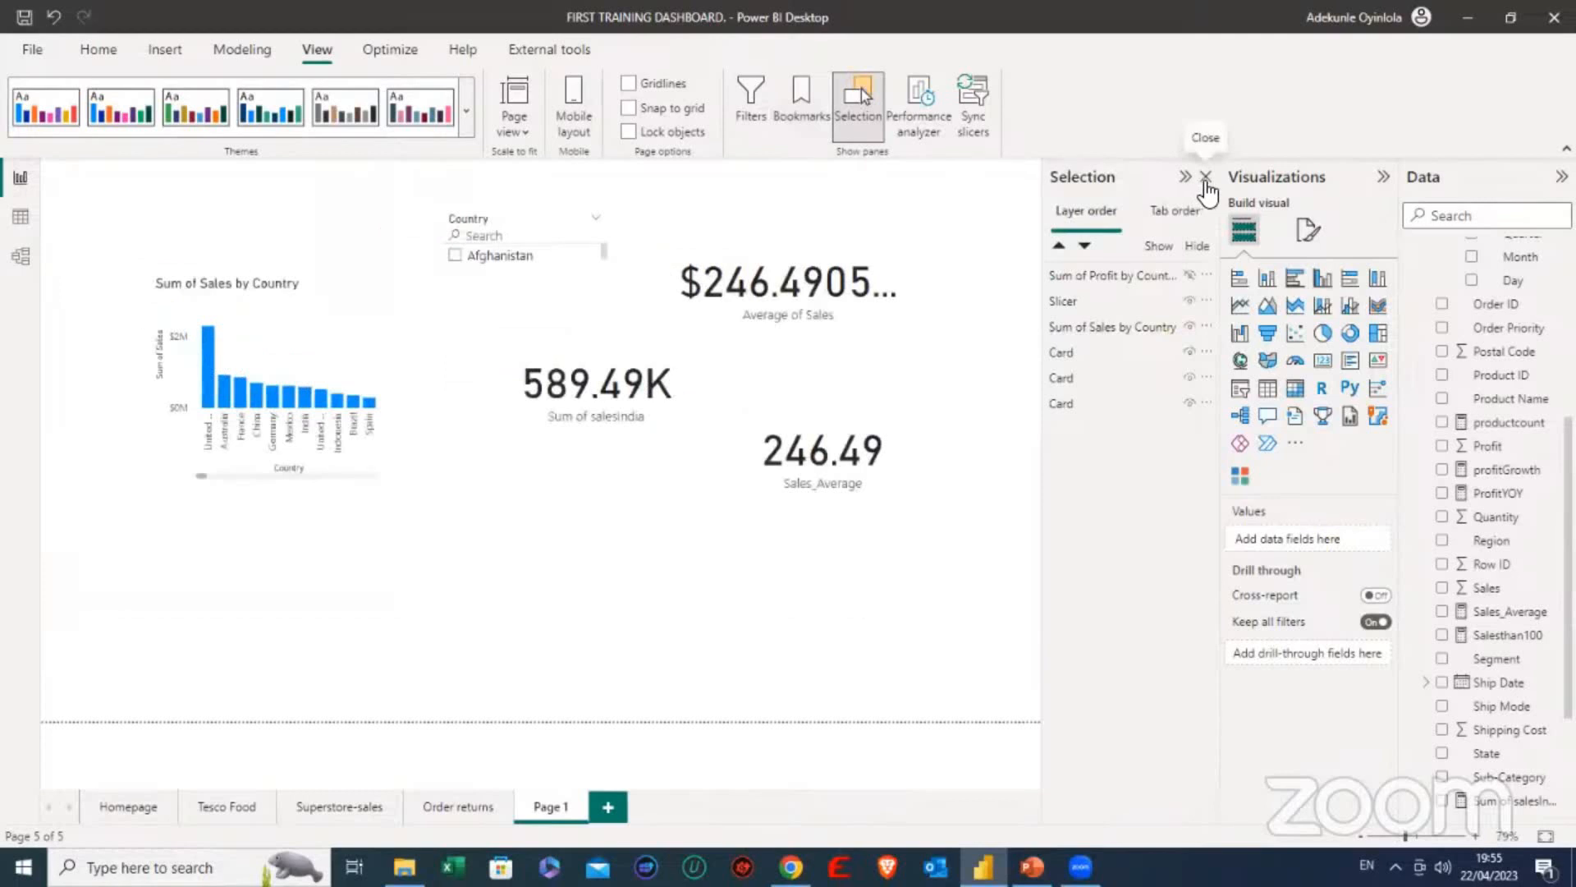
pyautogui.click(1206, 179)
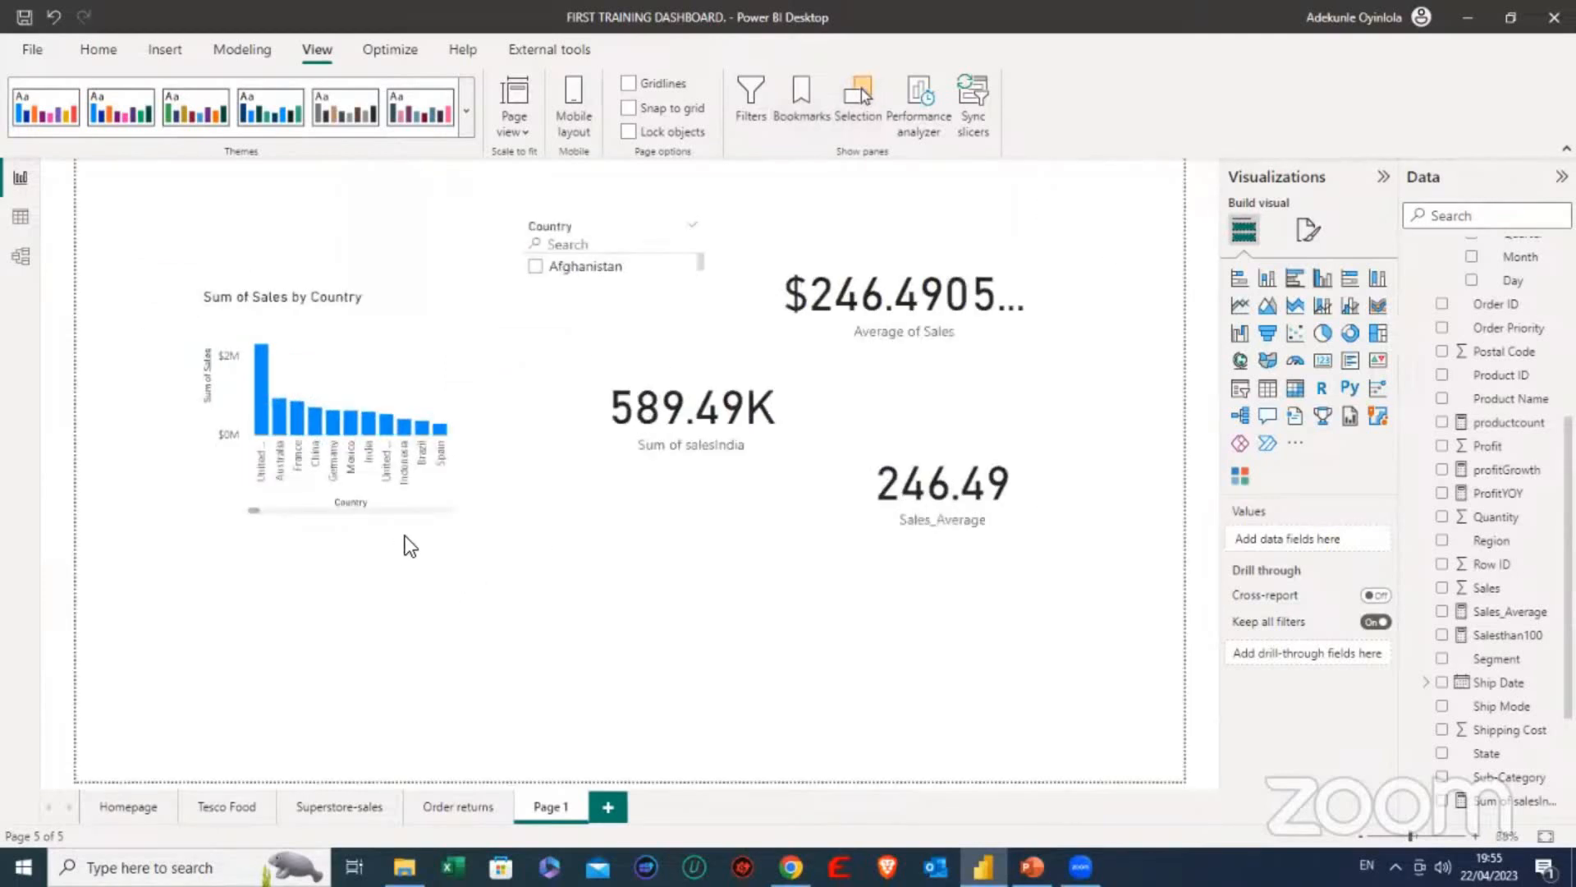
# - Shift the Sum of Sales by Country chart slightly to the left on the page
pyautogui.moveTo(399, 370); pyautogui.dragTo(358, 371)
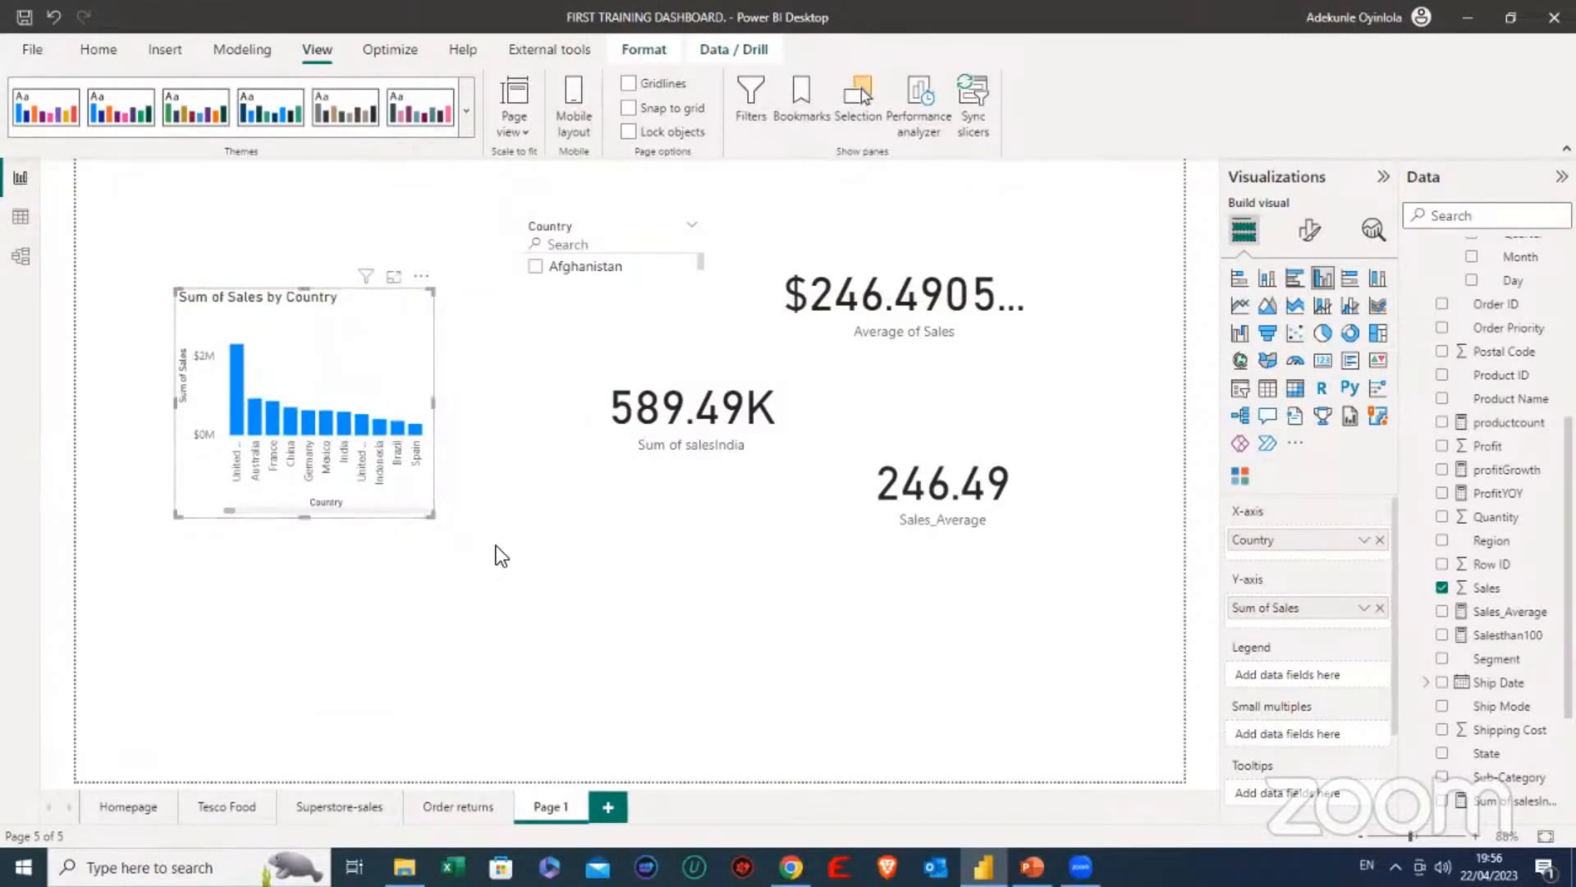
pyautogui.click(525, 549)
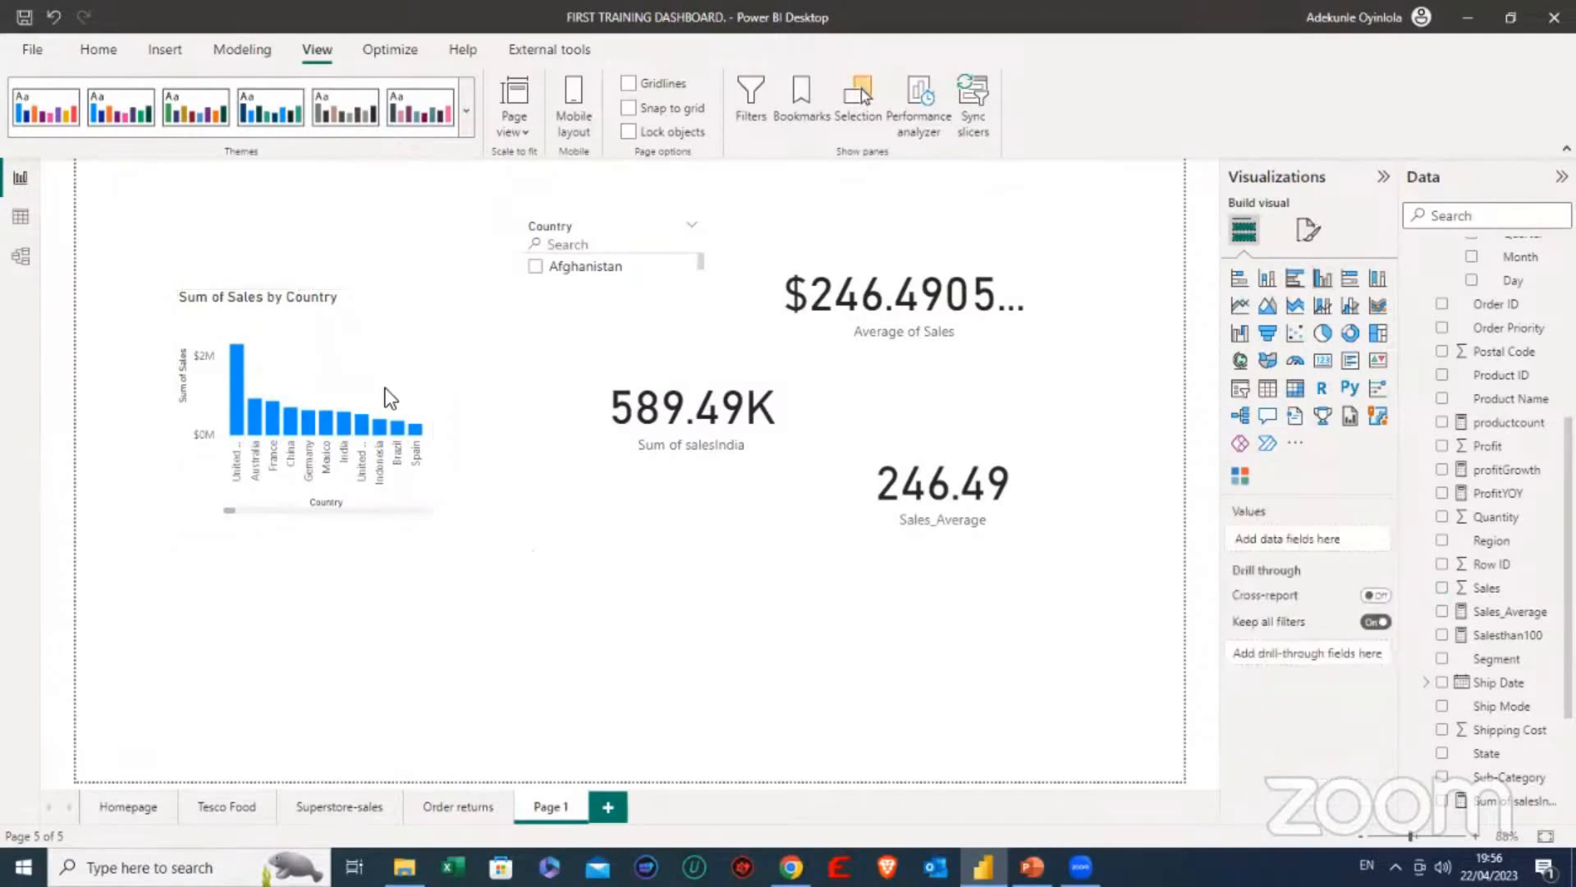
pyautogui.click(362, 344)
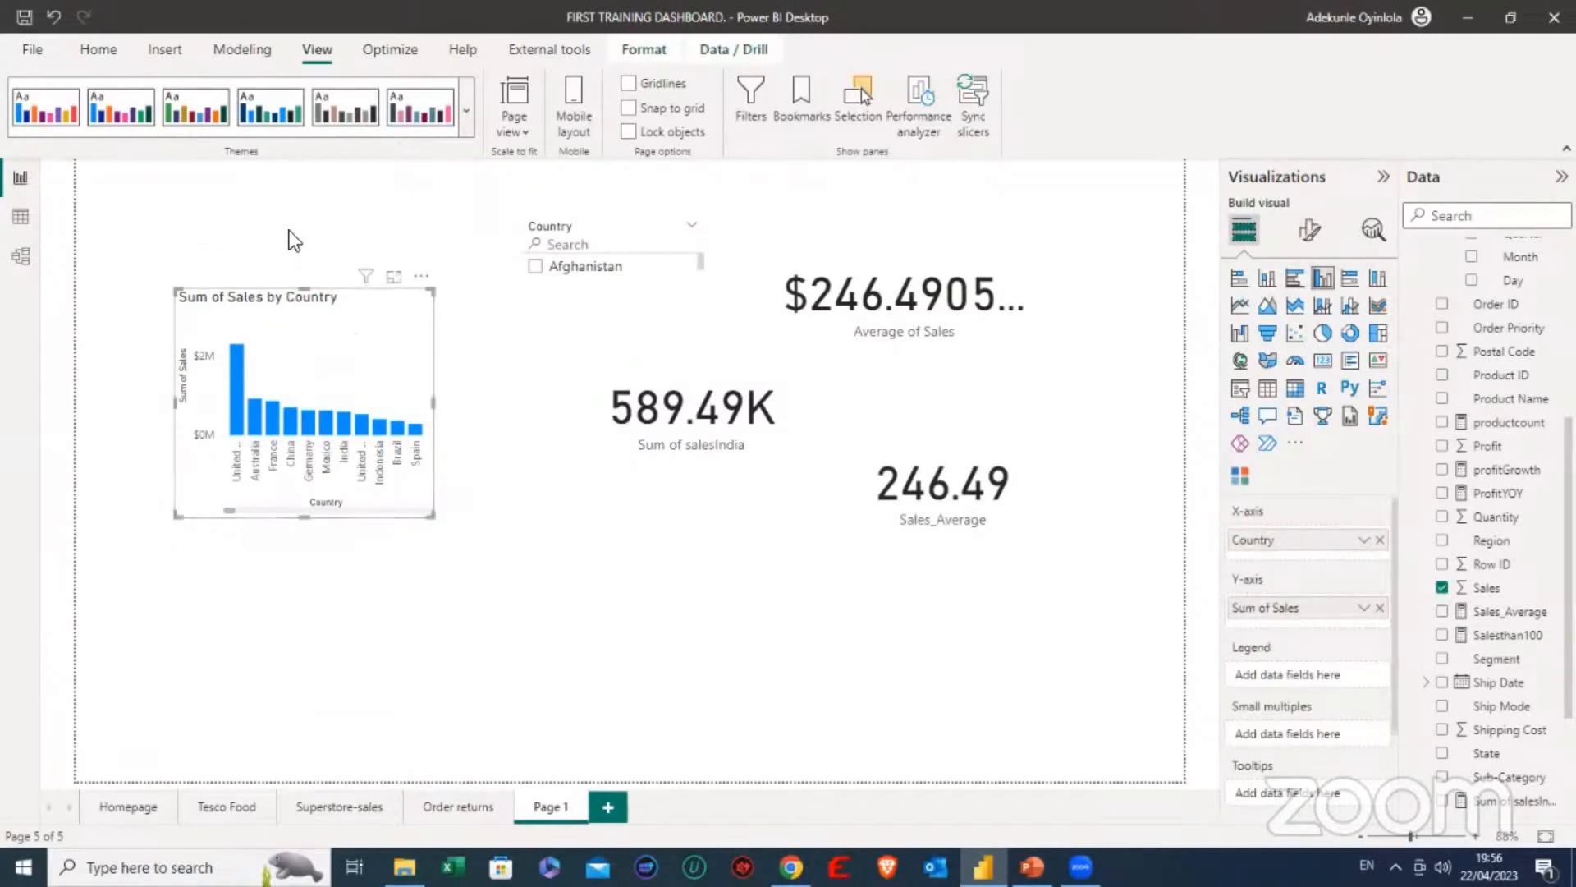
# - Insert a rounded rectangle shape, shrink it to button size and place it just below the Sum of Sales by Country chart
pyautogui.click(95, 47)
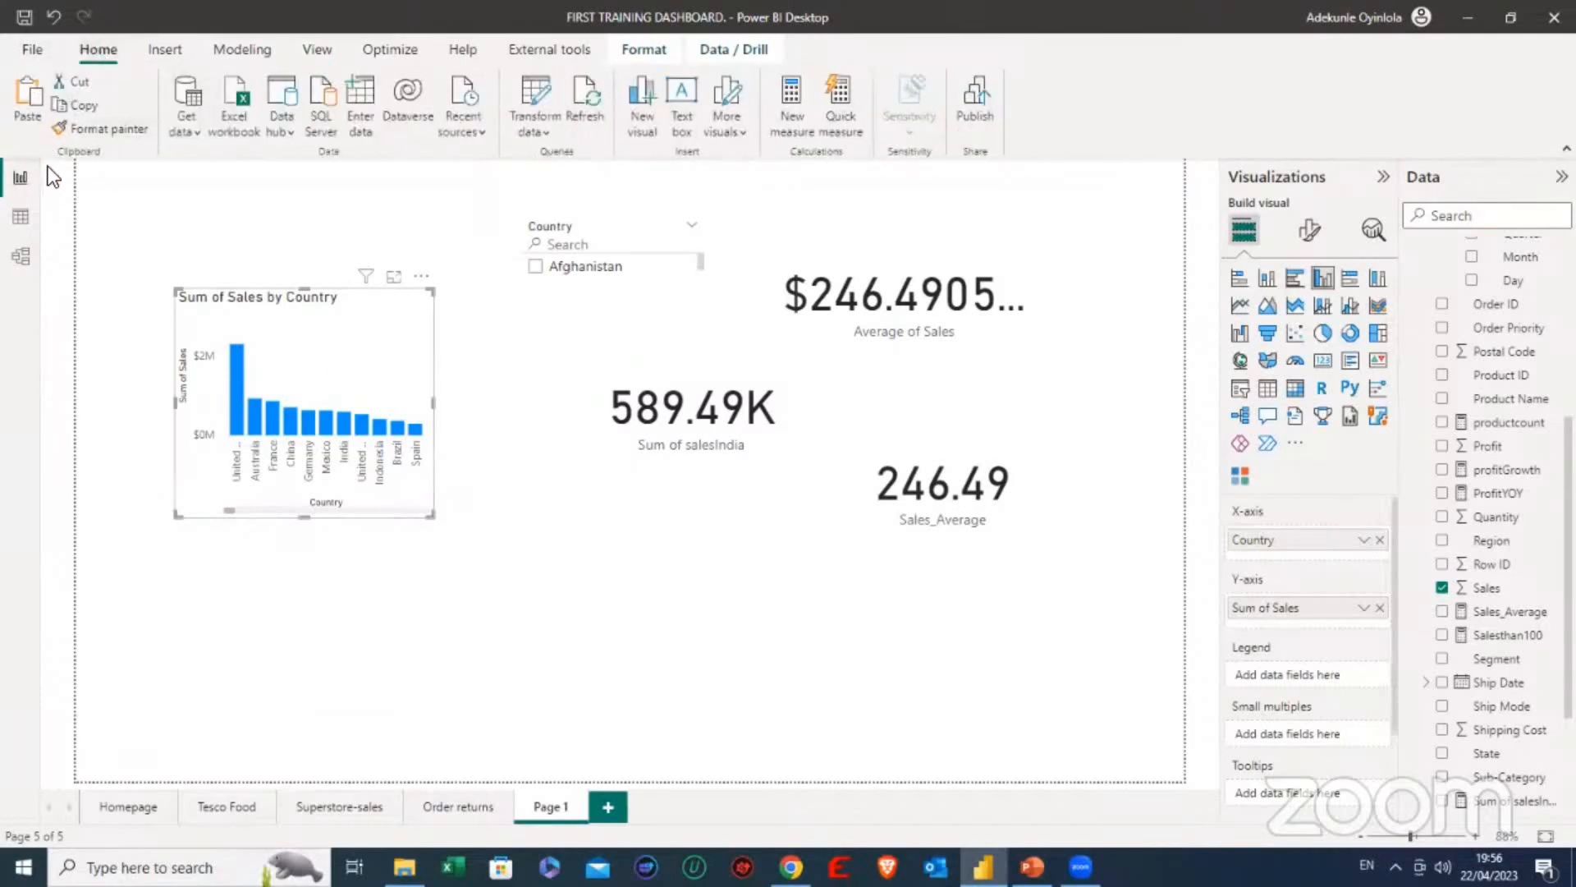
pyautogui.click(152, 51)
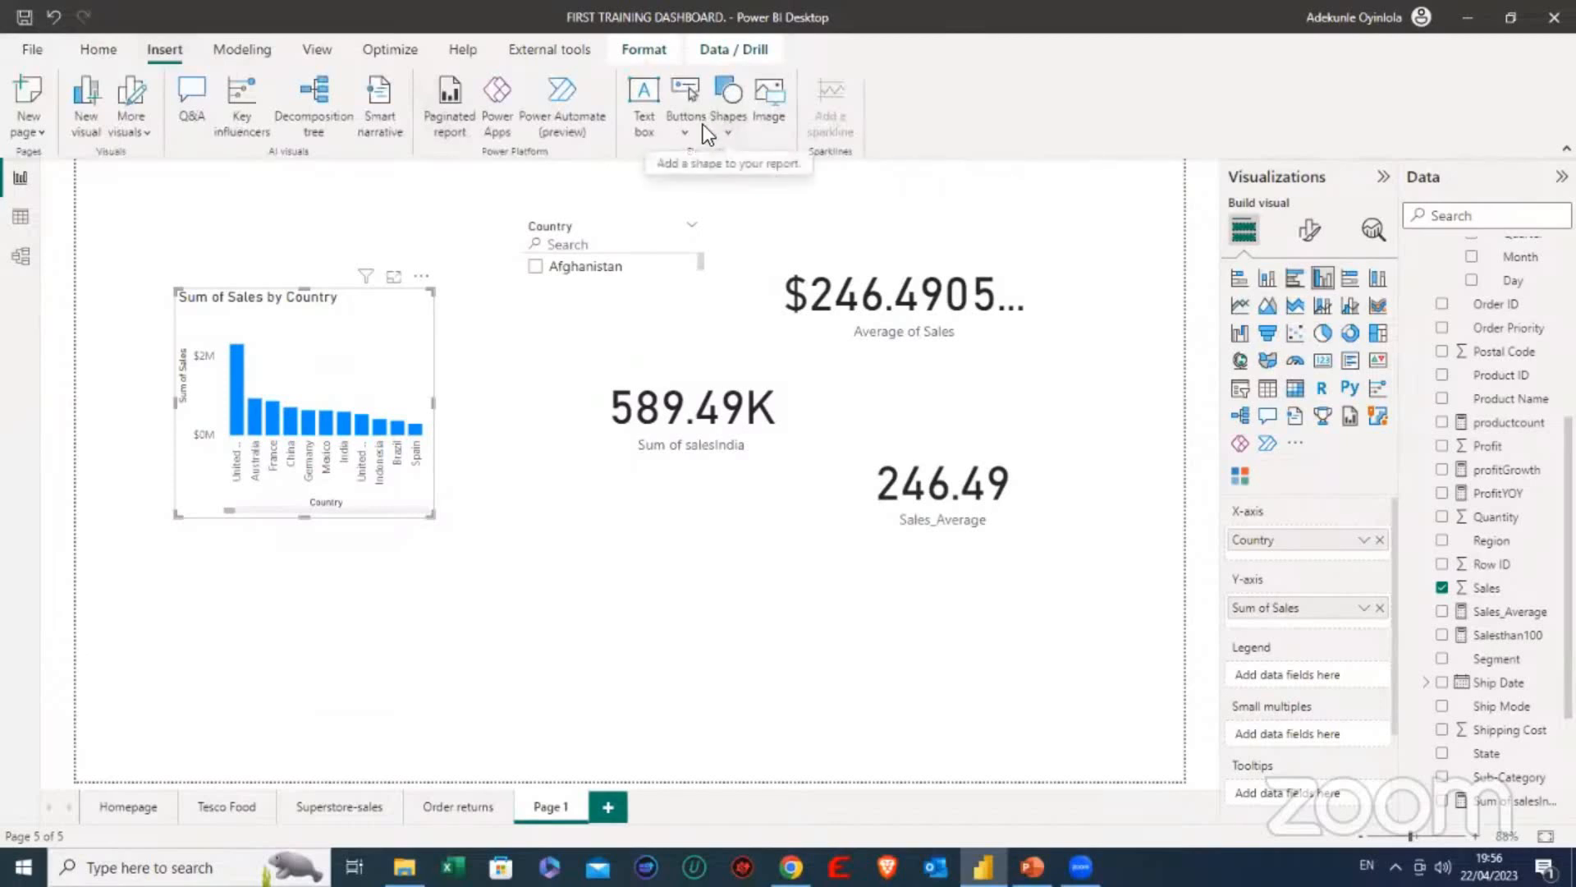
pyautogui.click(681, 127)
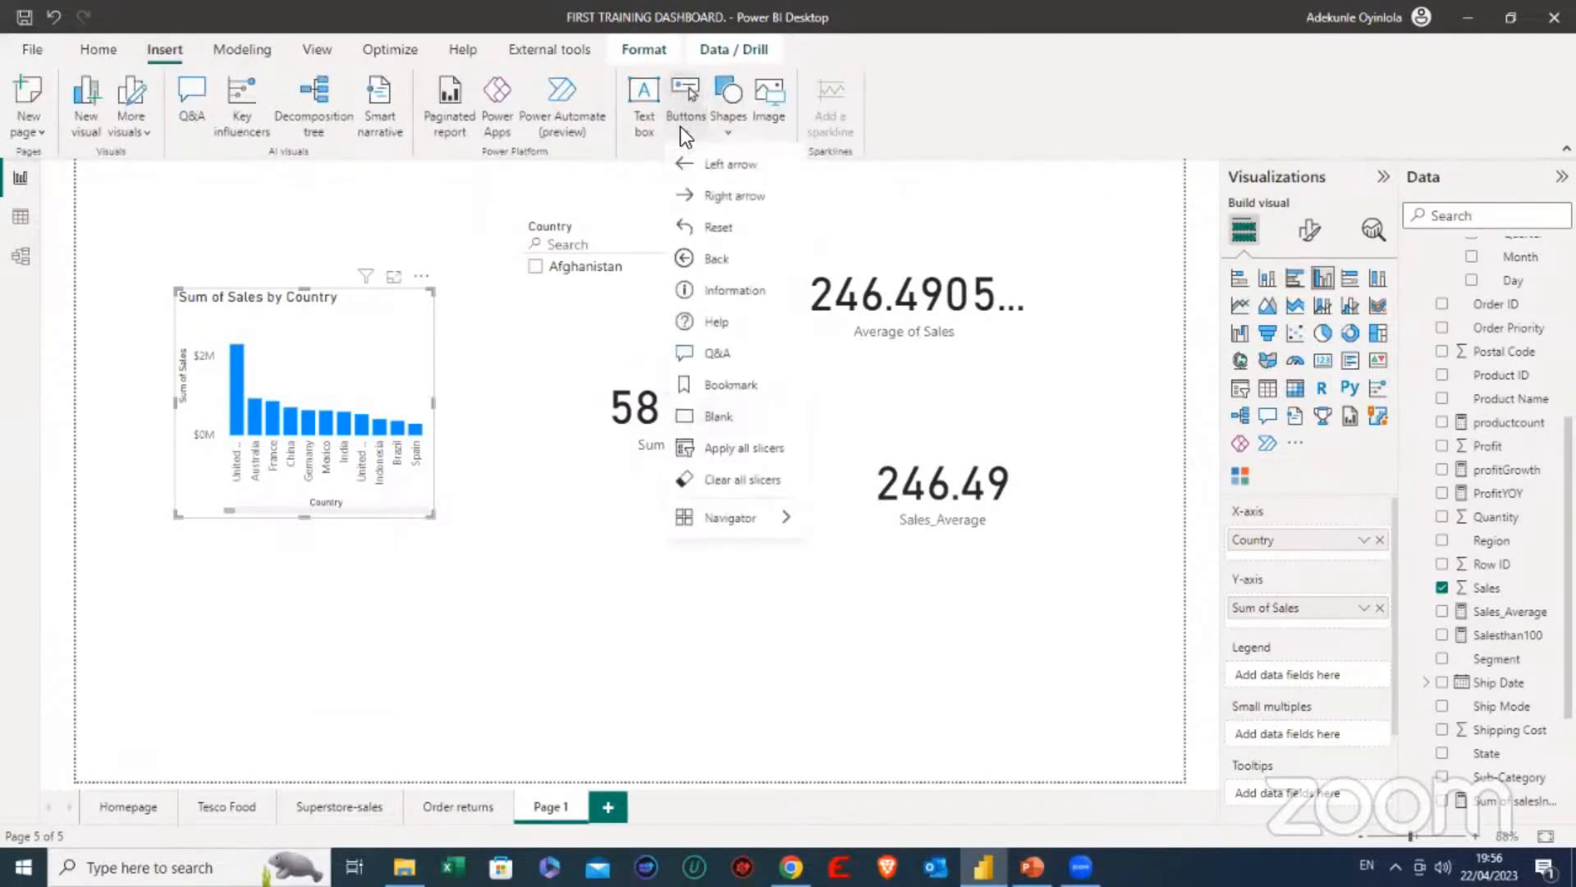
pyautogui.click(731, 117)
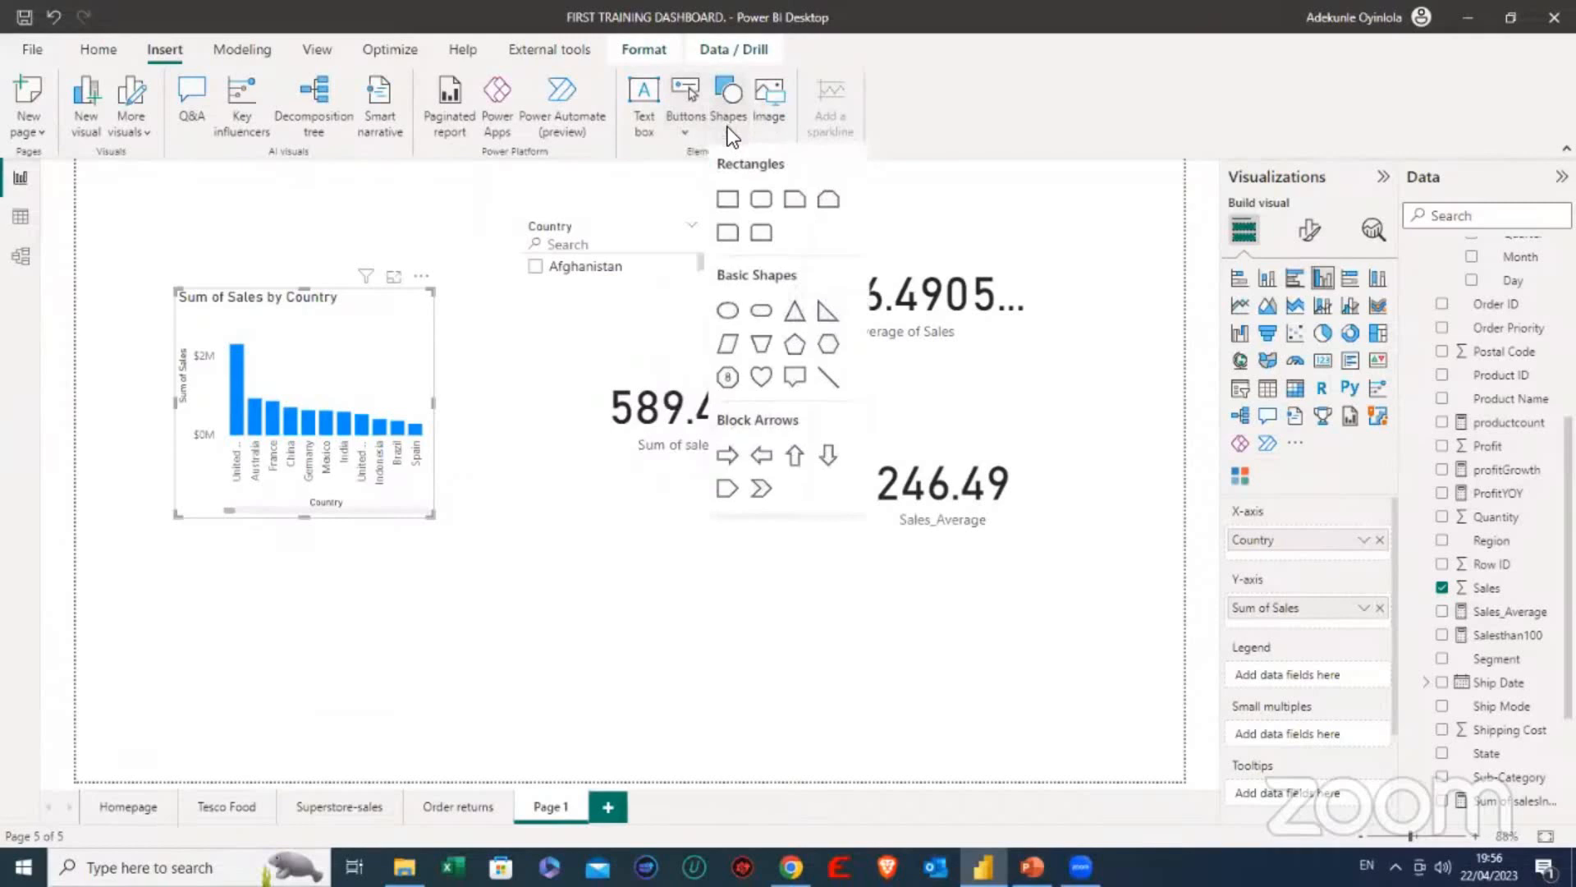
pyautogui.click(761, 201)
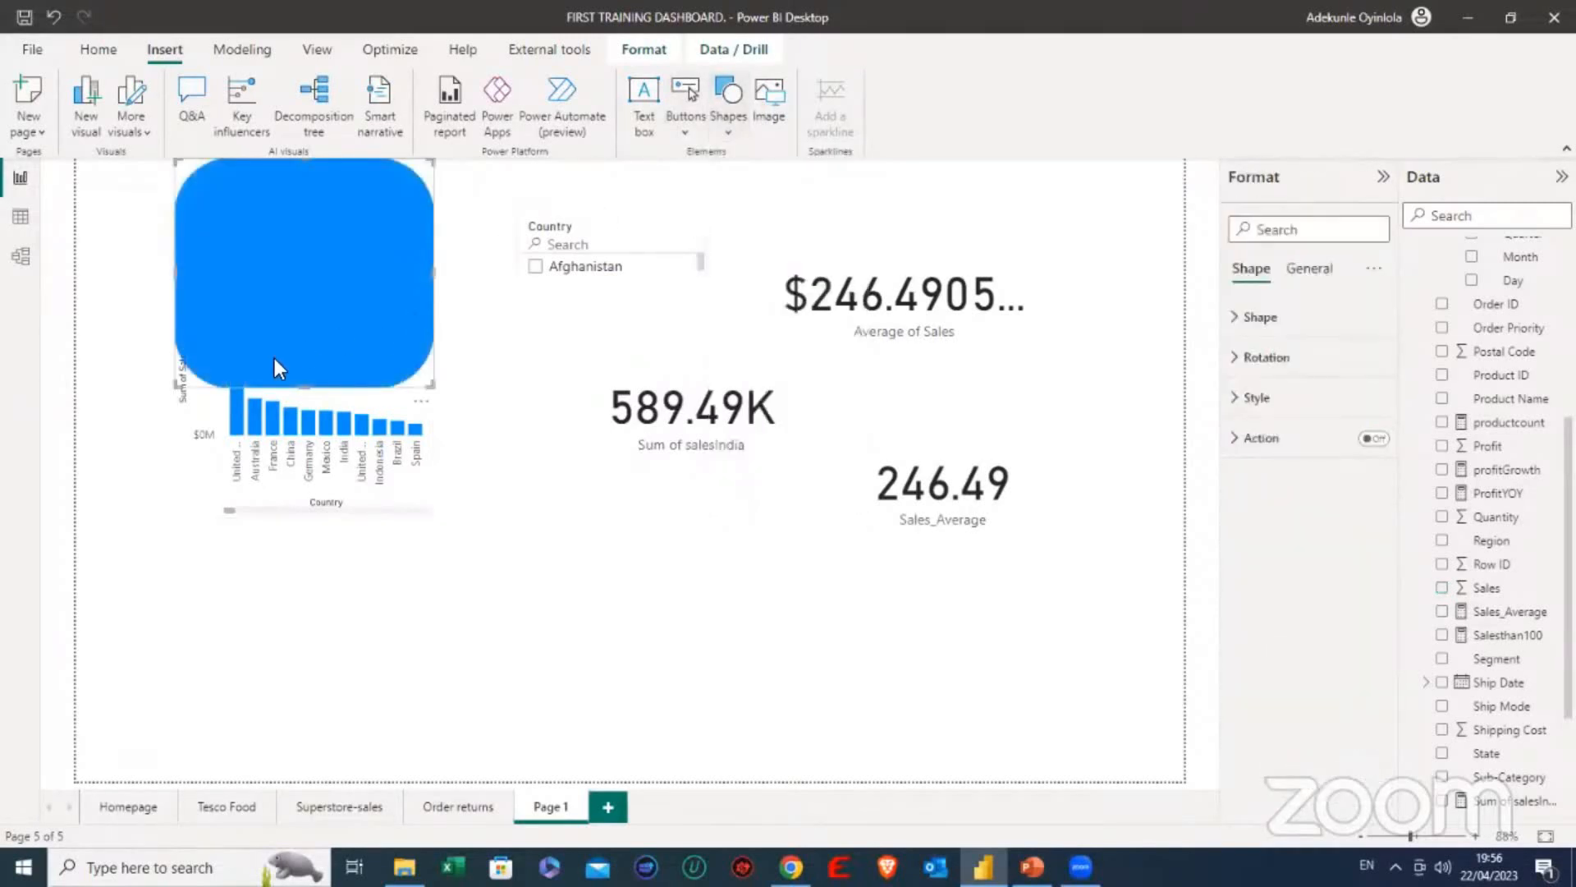
pyautogui.moveTo(304, 384); pyautogui.dragTo(369, 267)
pyautogui.moveTo(435, 214); pyautogui.dragTo(280, 208)
pyautogui.moveTo(259, 391); pyautogui.dragTo(291, 571)
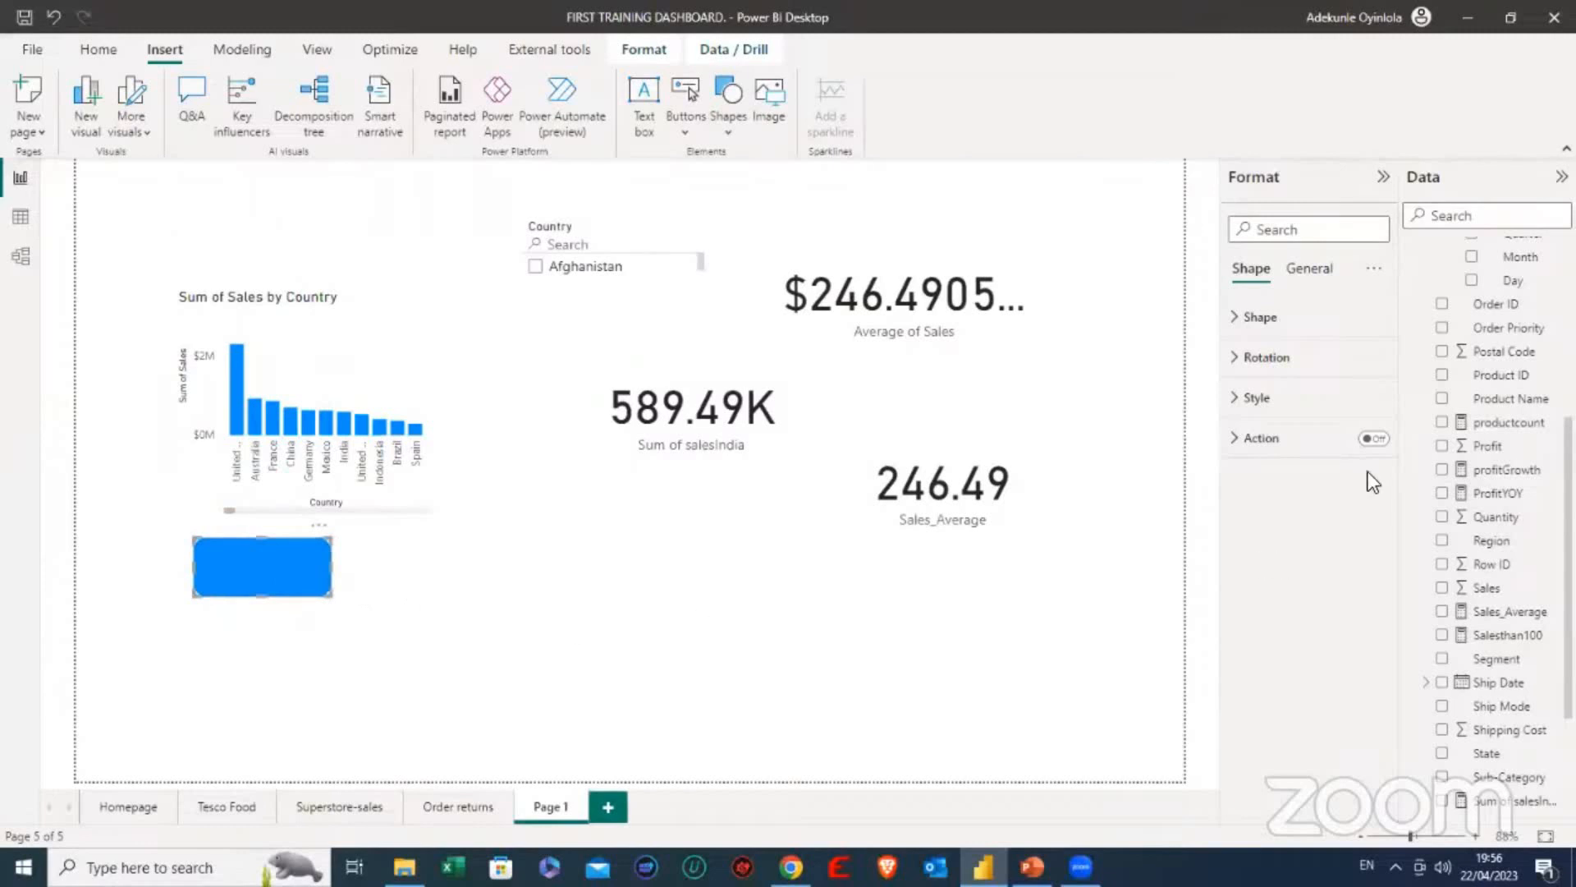
# - Enable the shape's action with type Bookmark and the Sales by country bookmark as its target
pyautogui.click(1372, 439)
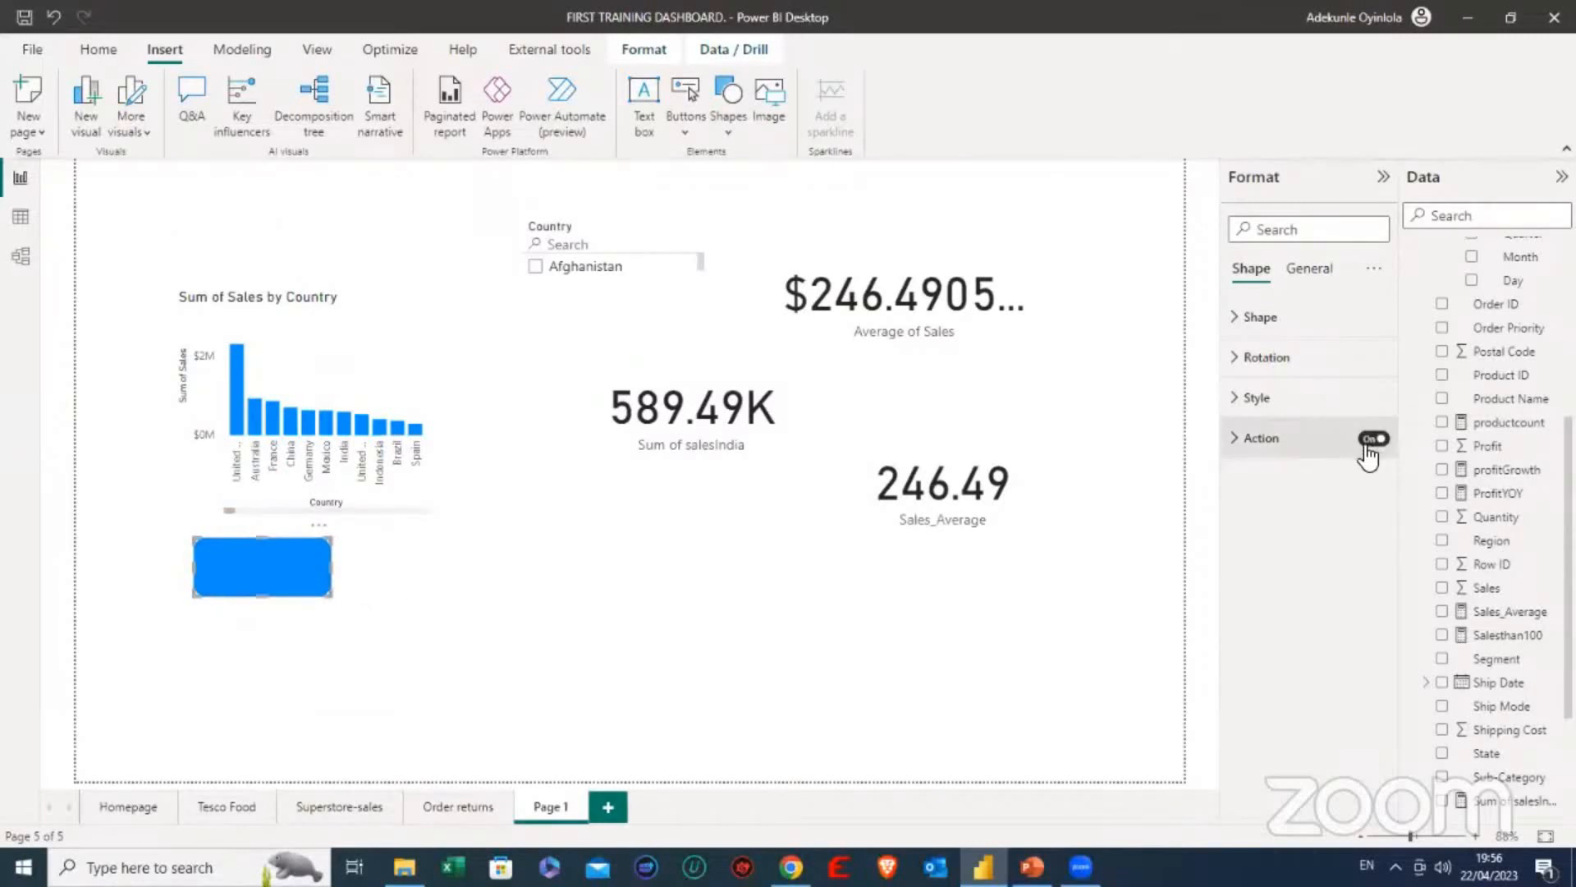
pyautogui.click(1248, 443)
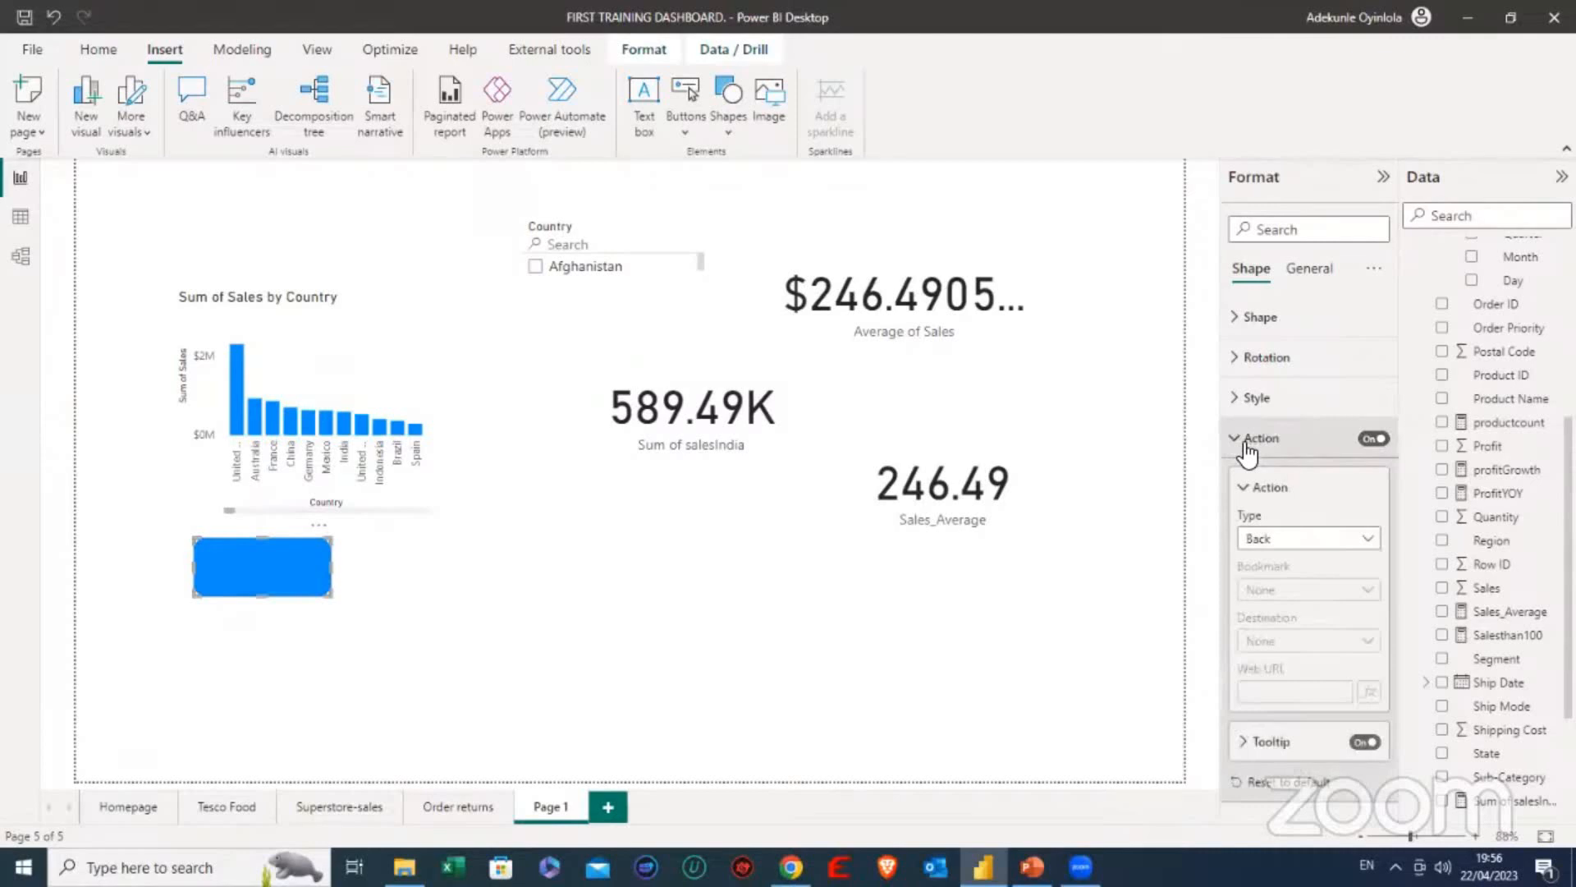
pyautogui.click(1285, 544)
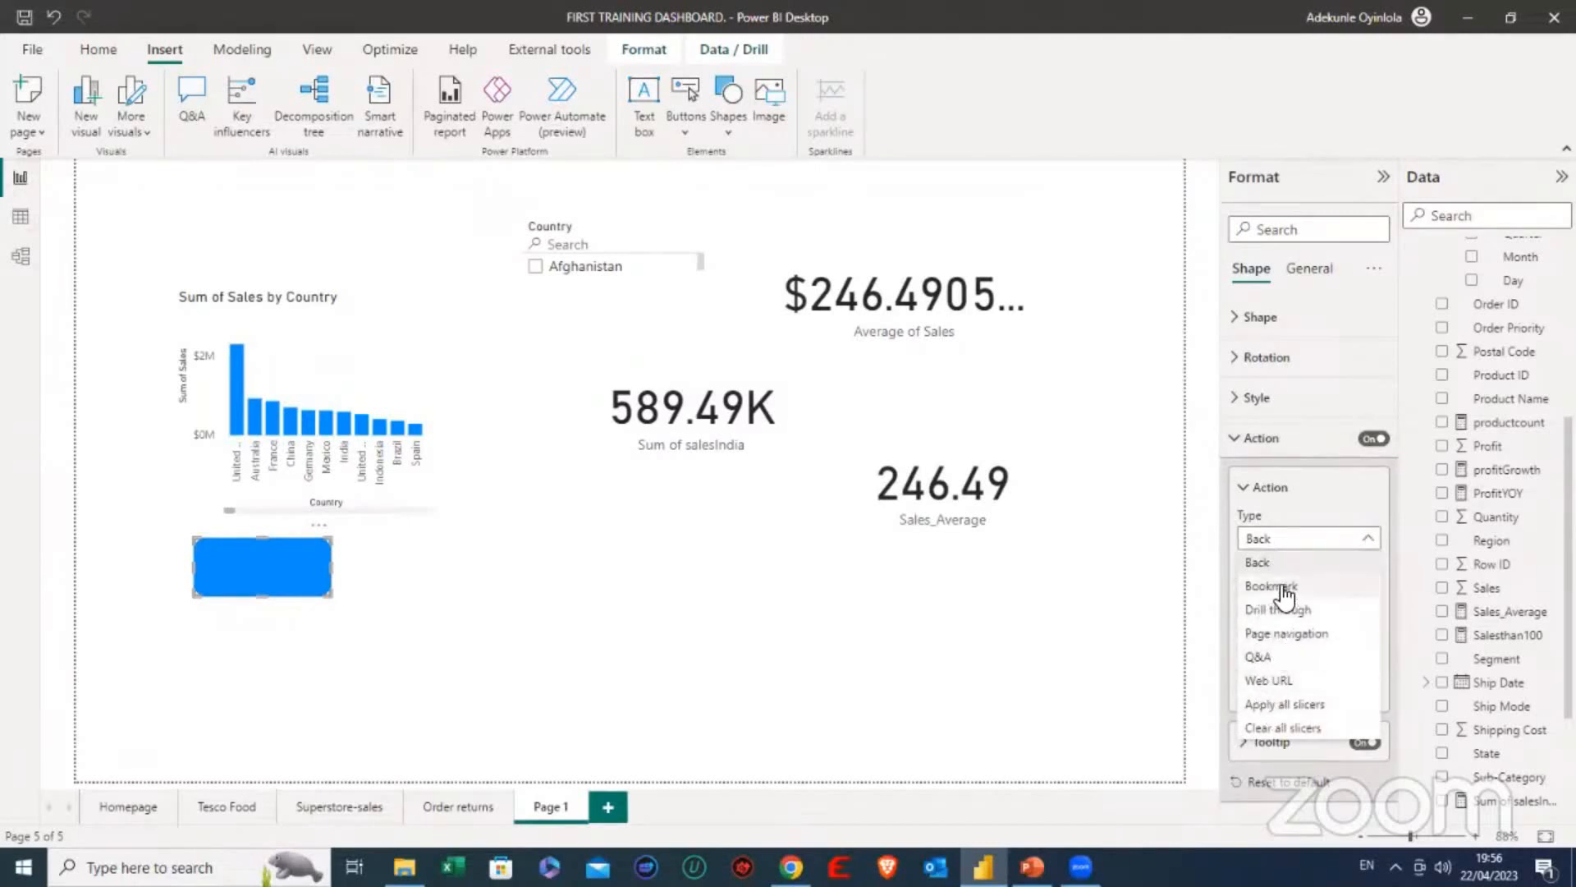
pyautogui.click(1281, 586)
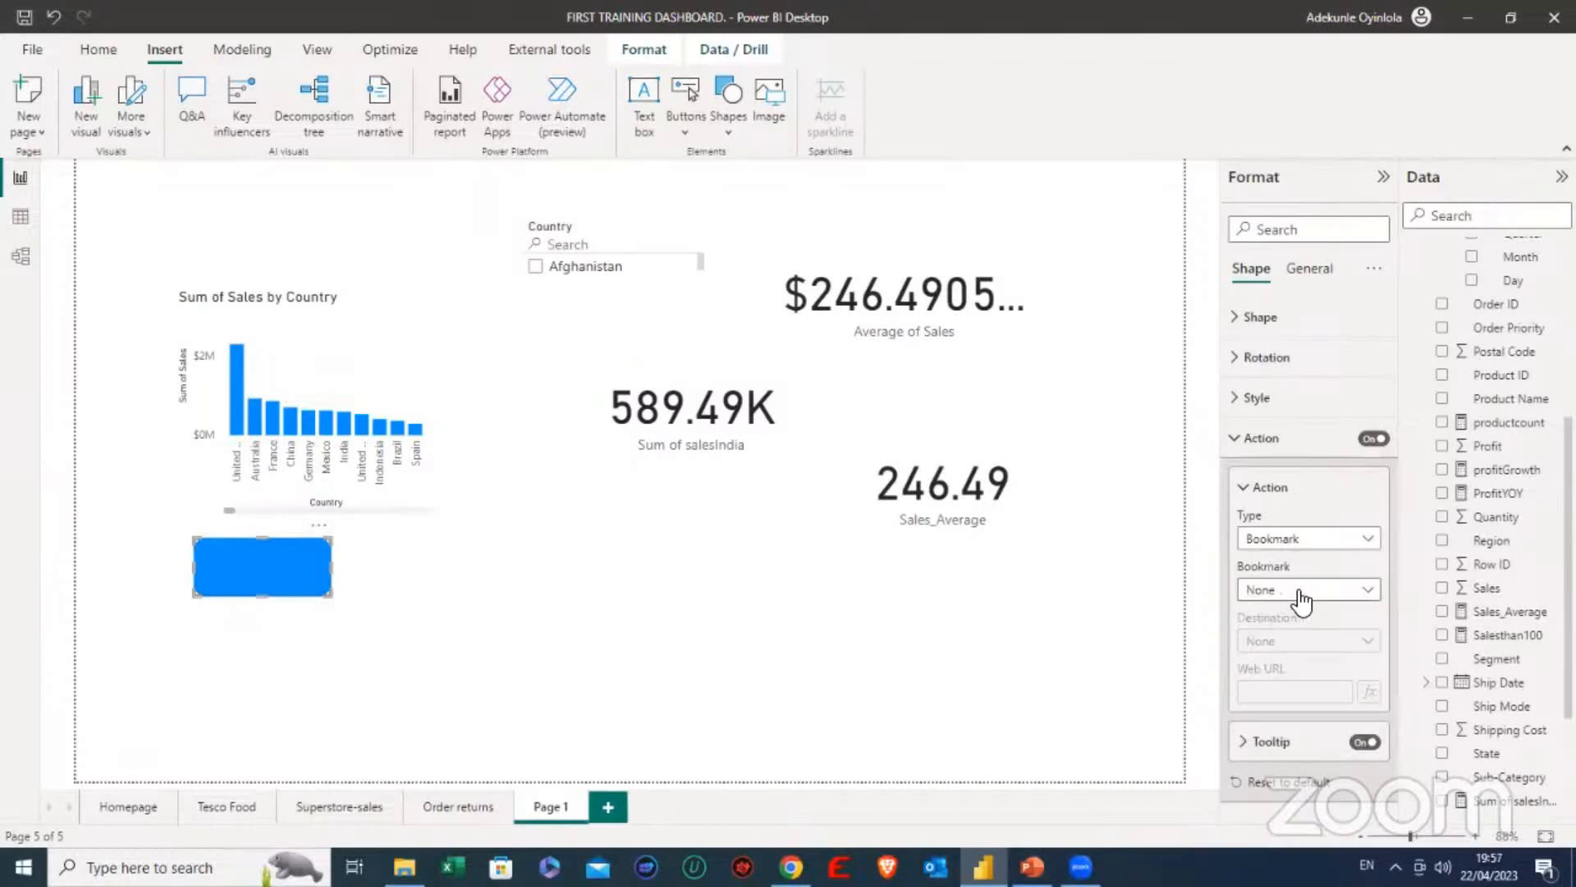
pyautogui.click(1300, 592)
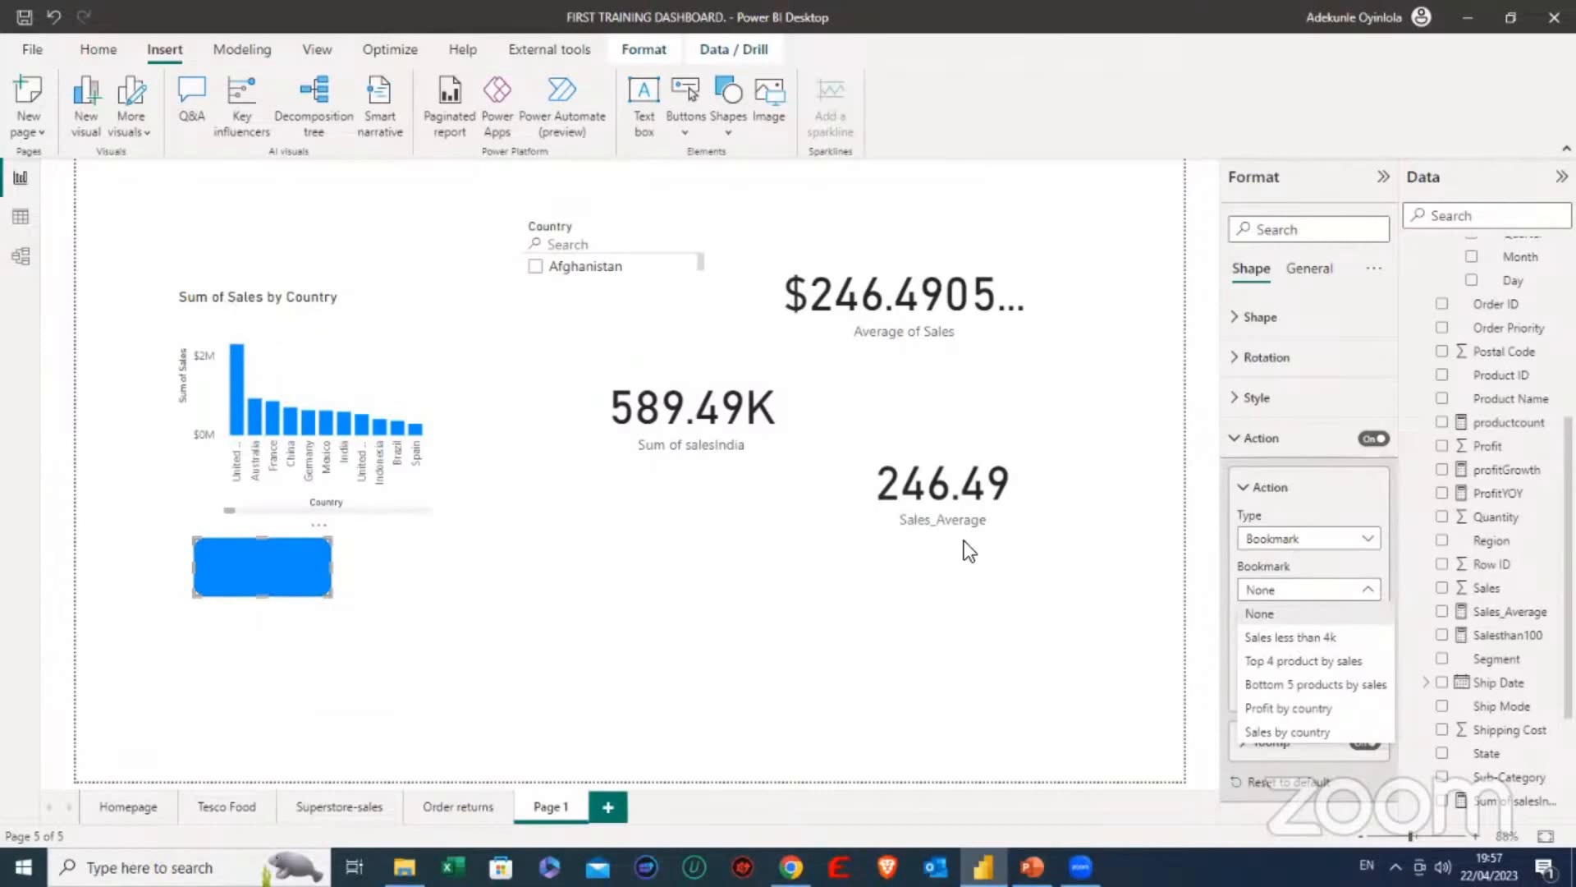
pyautogui.click(1287, 730)
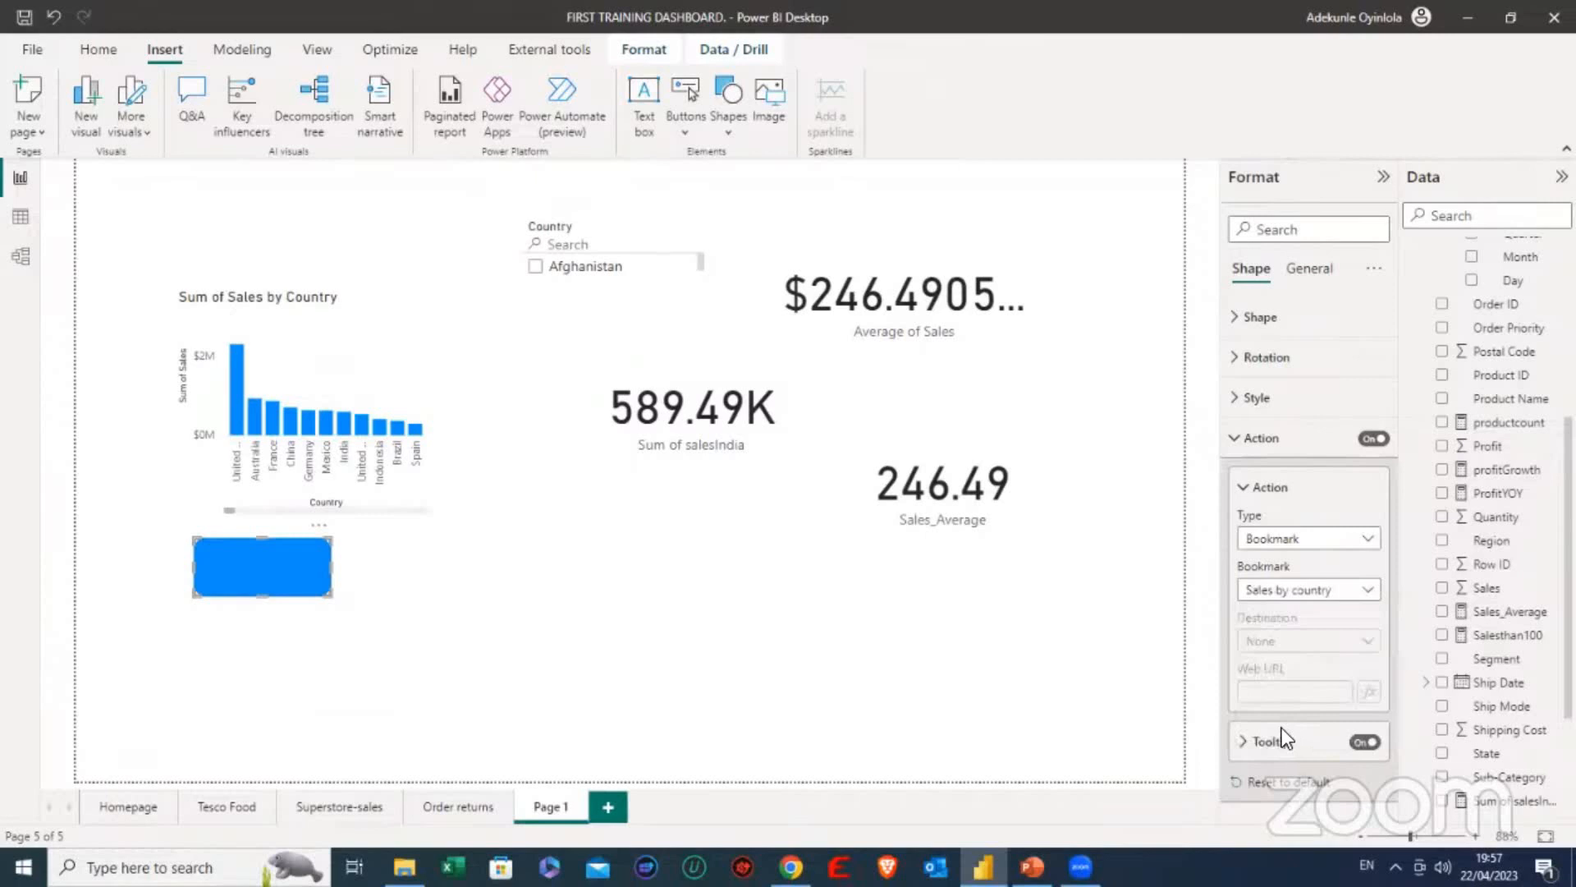
pyautogui.click(1259, 438)
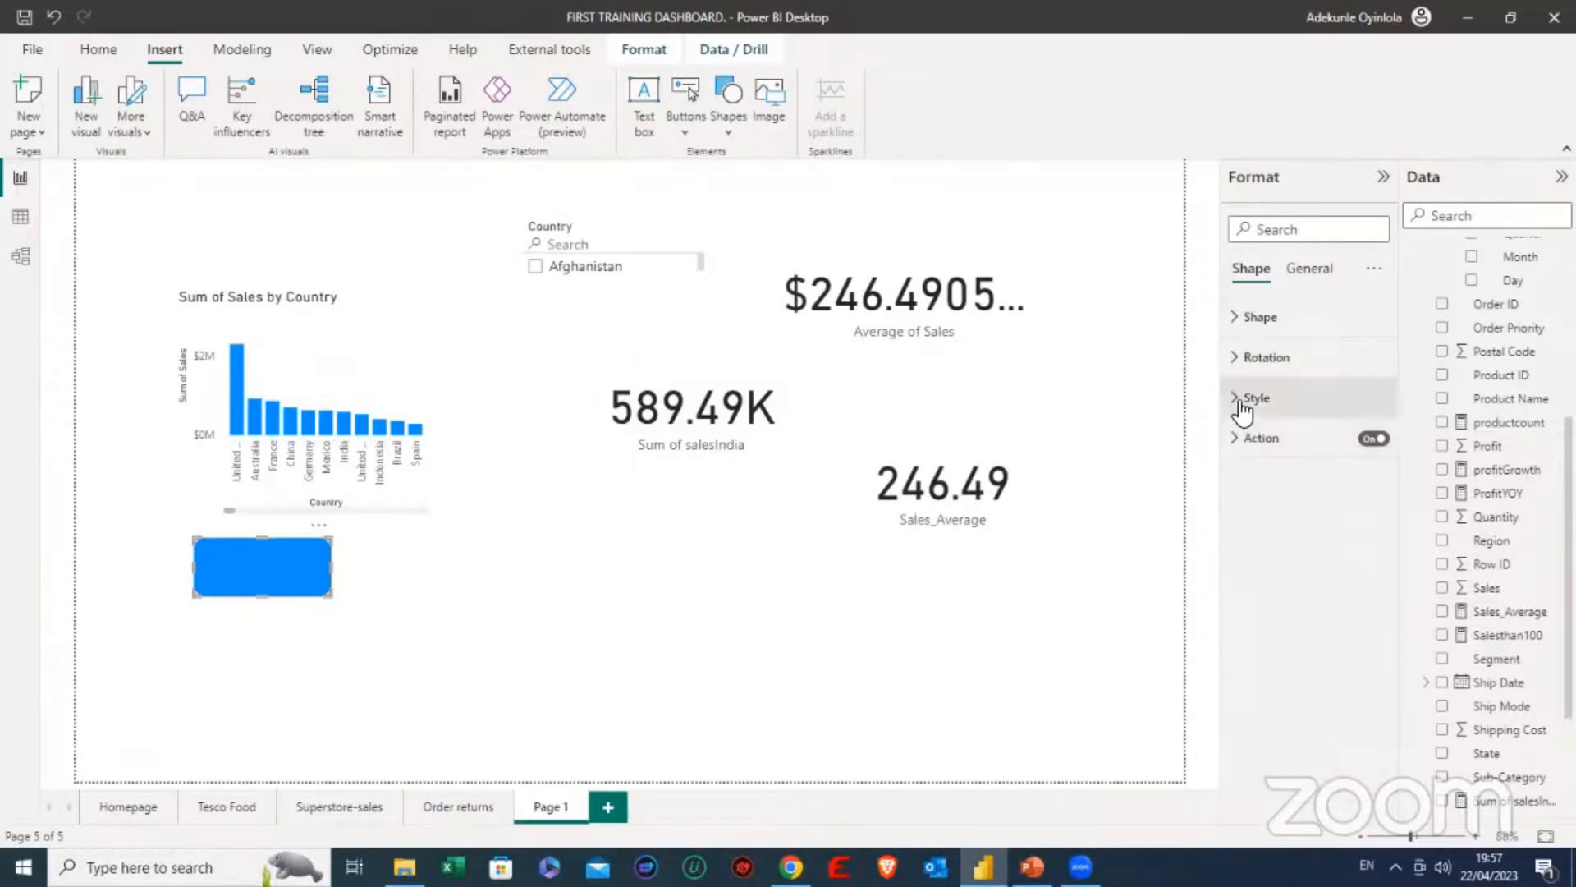
# - Turn on the shape's text and label it "Sales by country"
pyautogui.click(1256, 397)
pyautogui.click(1250, 657)
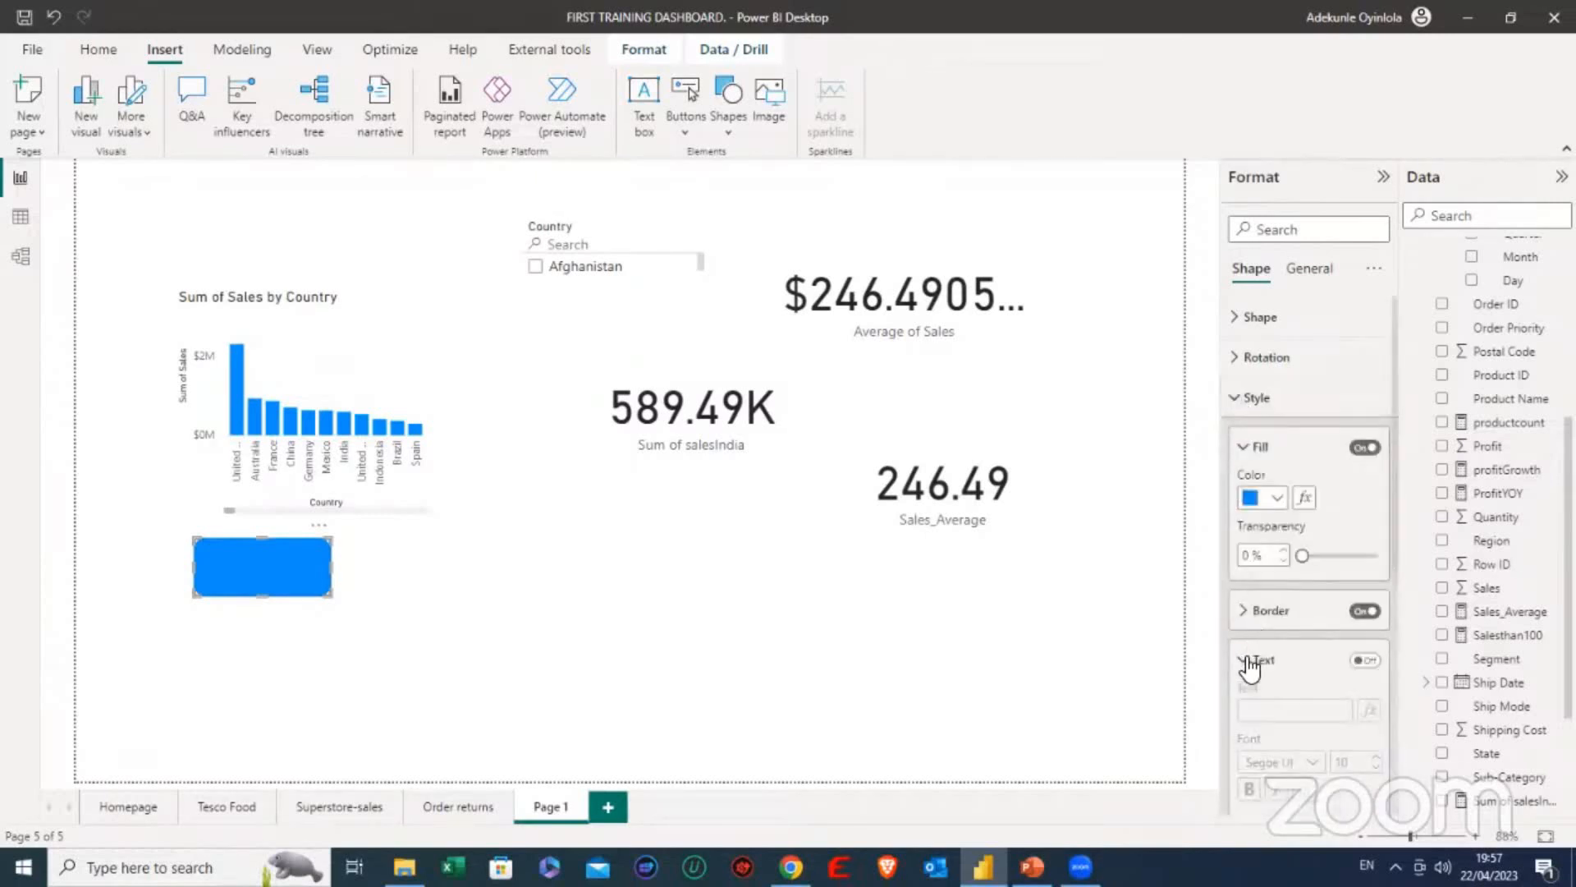
pyautogui.click(1364, 504)
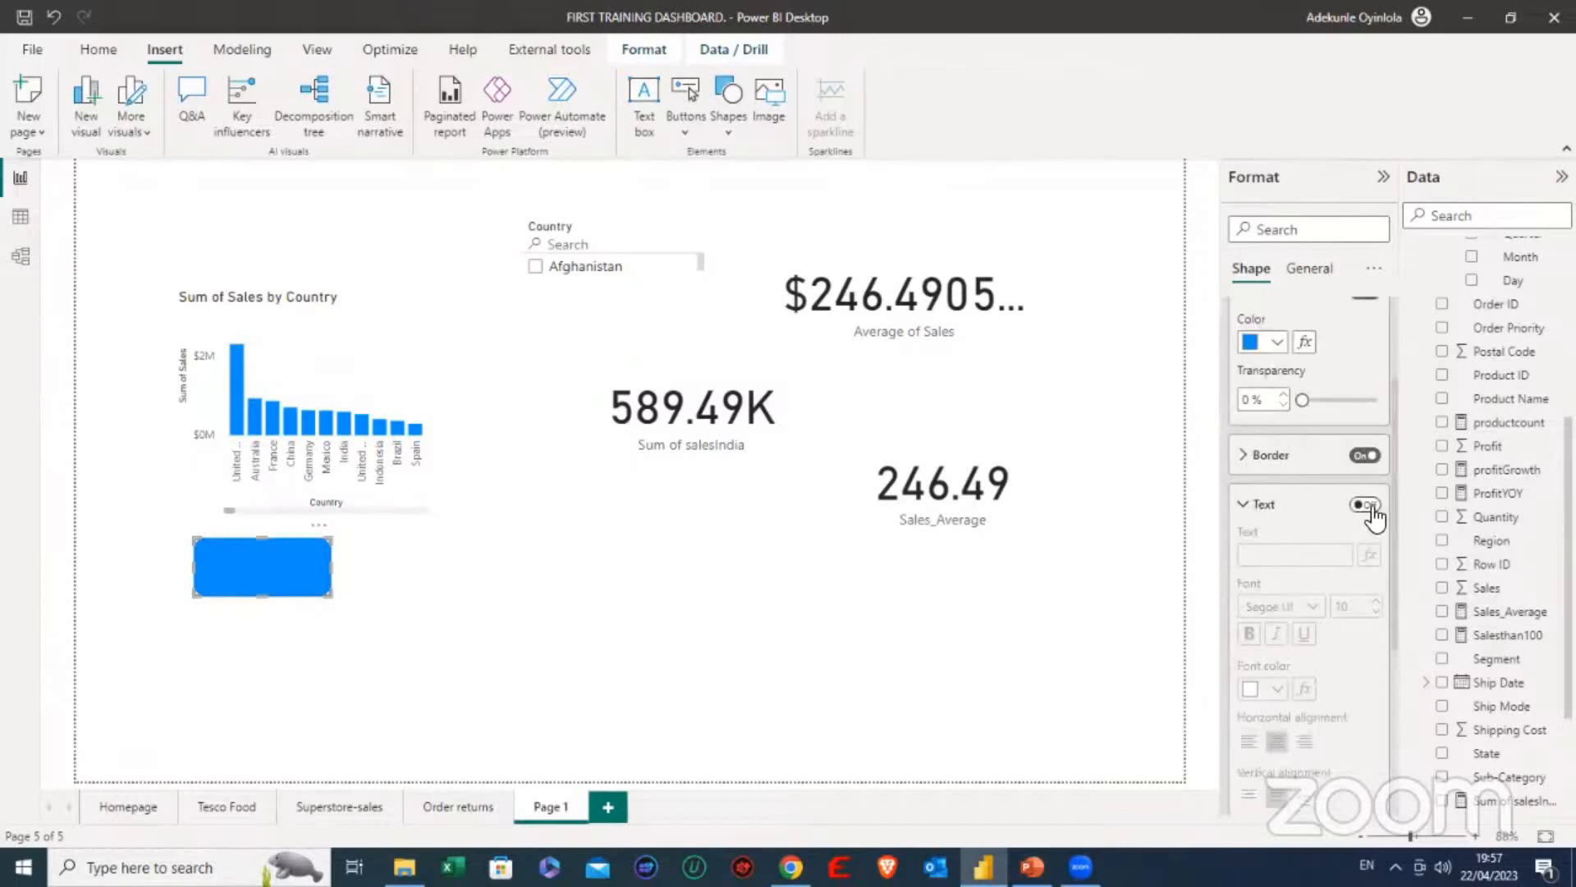
pyautogui.click(1276, 553)
pyautogui.write('Sales')
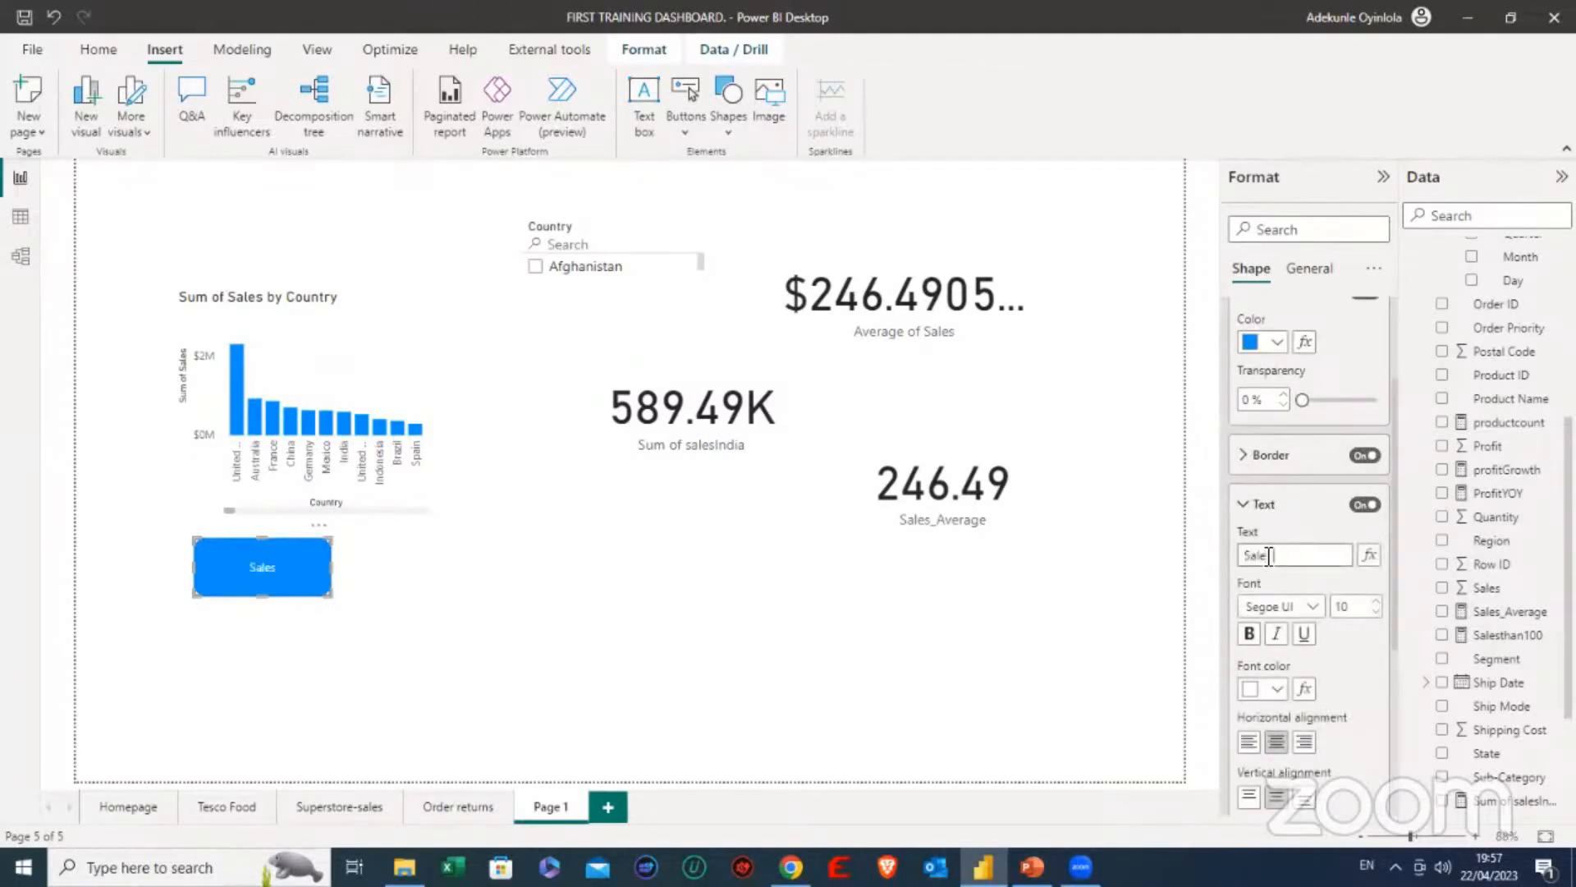
pyautogui.write(' by cou')
pyautogui.write('nrt')
pyautogui.press('BackSpace')
pyautogui.press('BackSpace')
pyautogui.write('try')
pyautogui.click(586, 562)
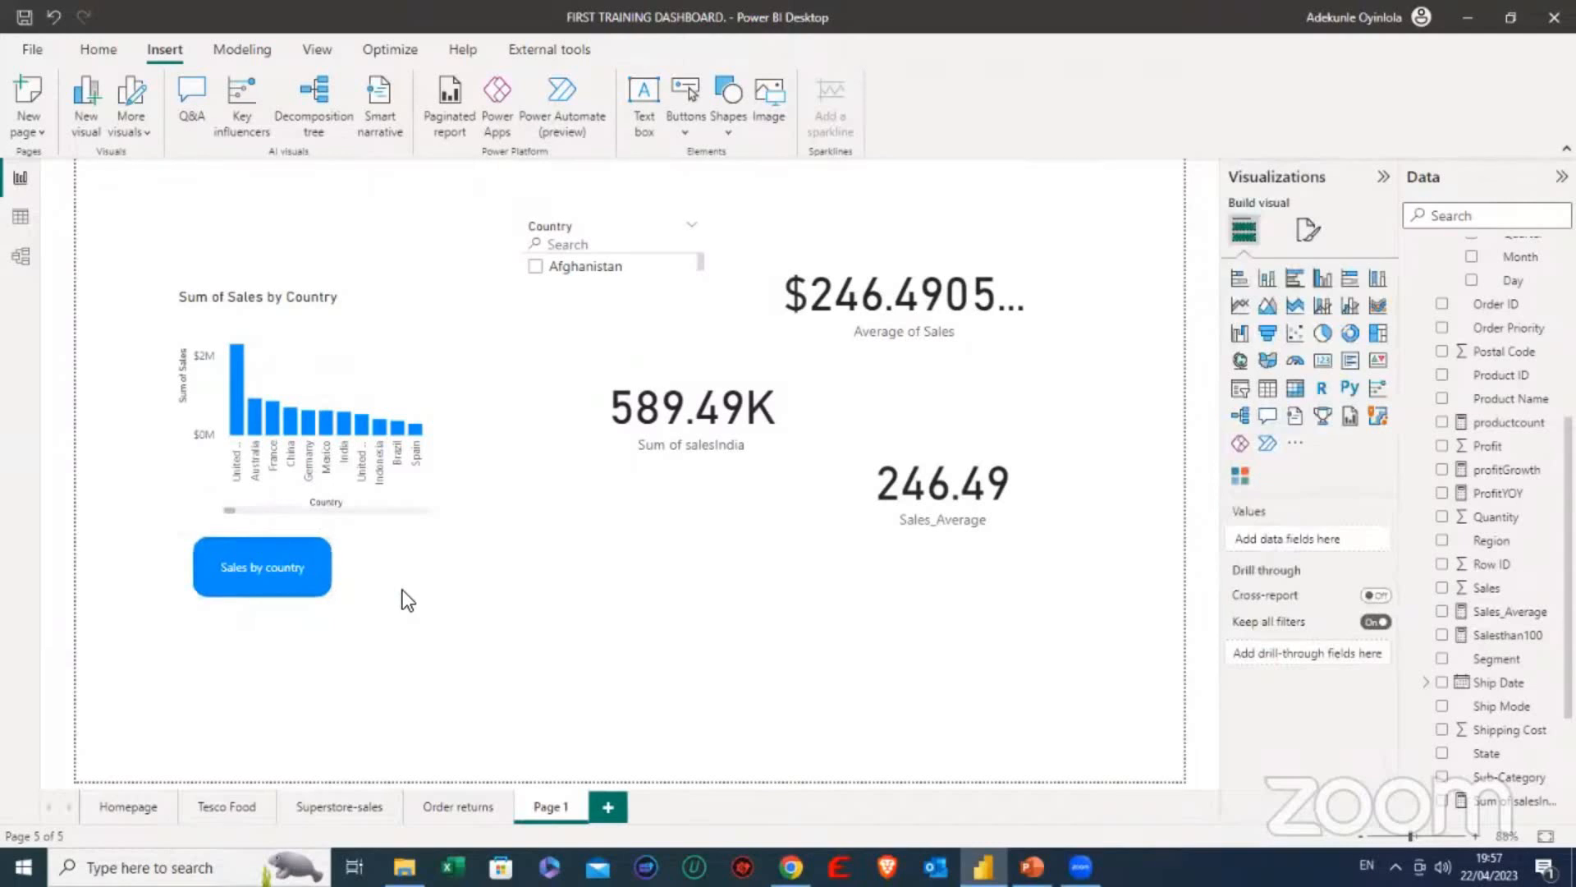
# - Duplicate the Sales by country button and place the copy beside the original on its right
pyautogui.click(319, 584)
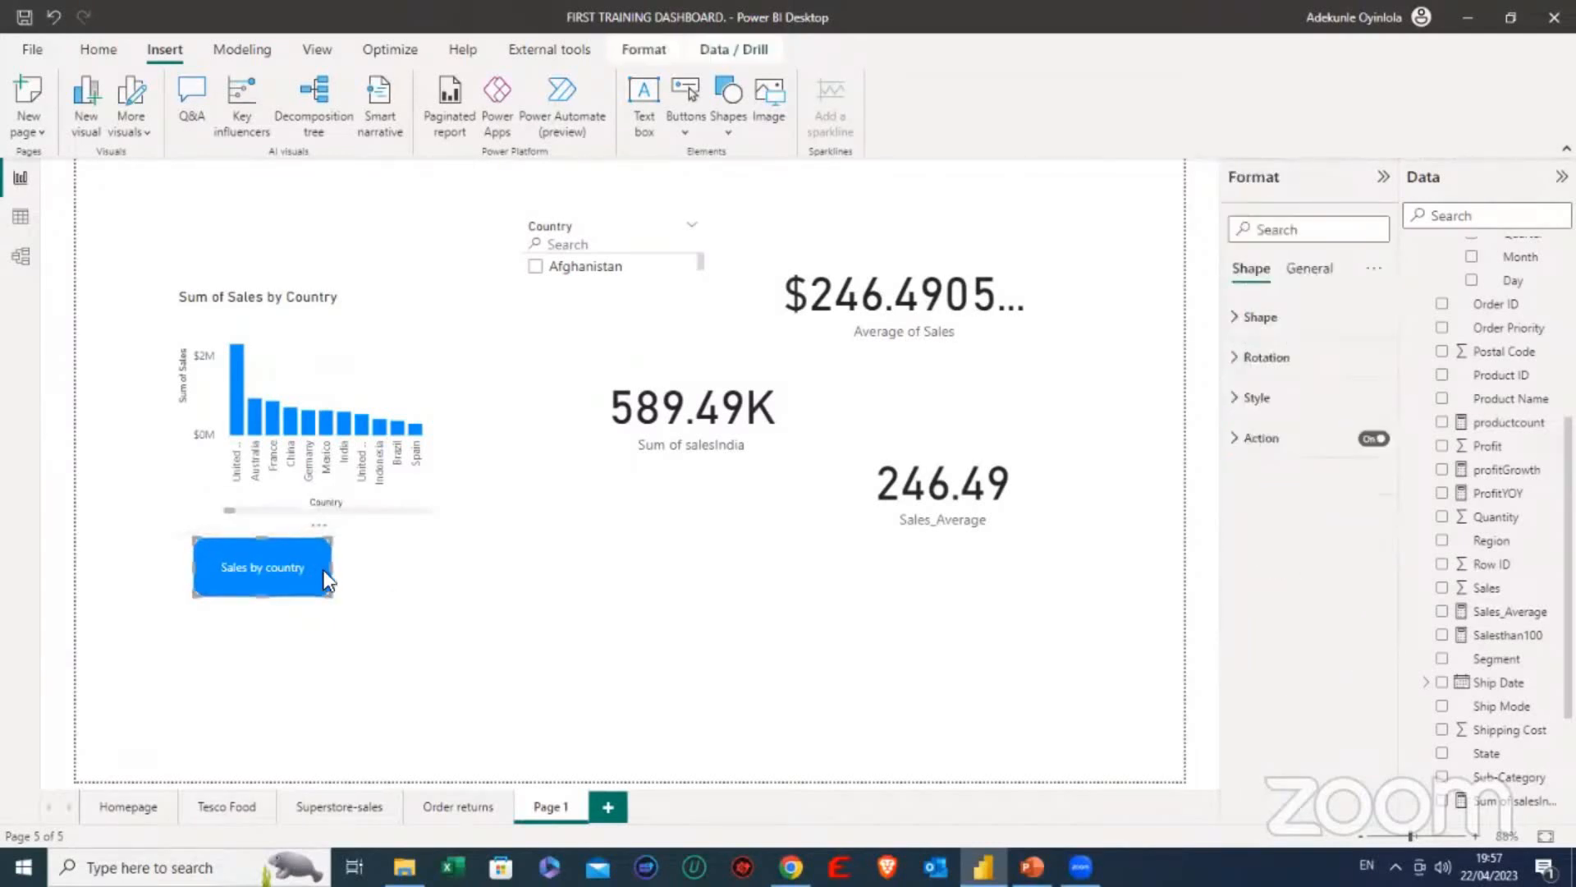
pyautogui.hotkey('ctrl', 'v')
pyautogui.moveTo(322, 573); pyautogui.dragTo(481, 578)
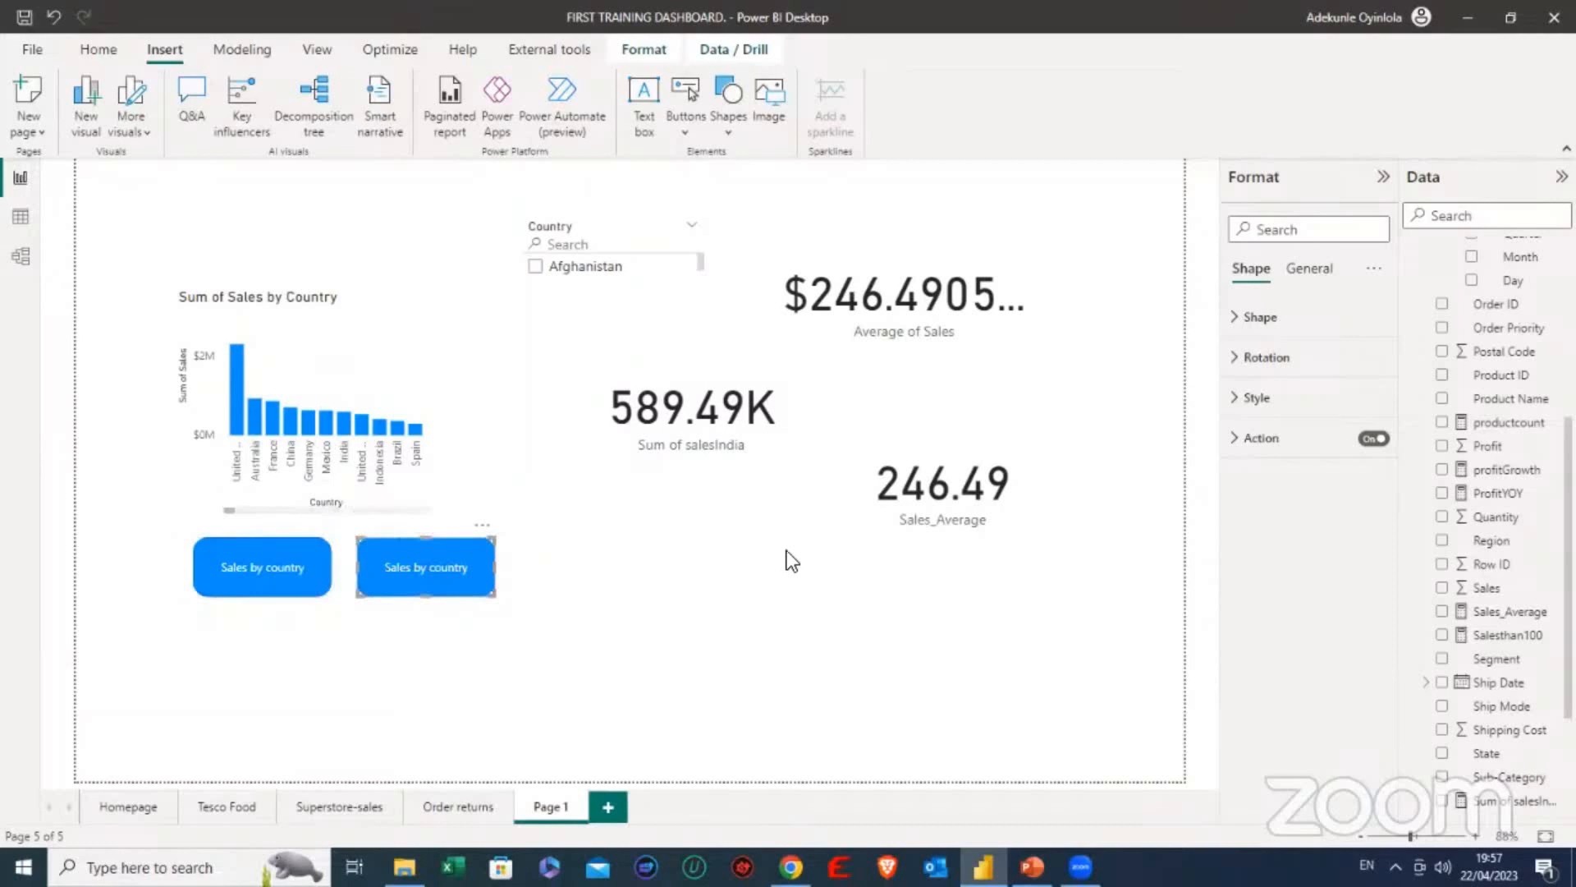
# - Set the copied button's bookmark action to Profit by country
pyautogui.click(1238, 440)
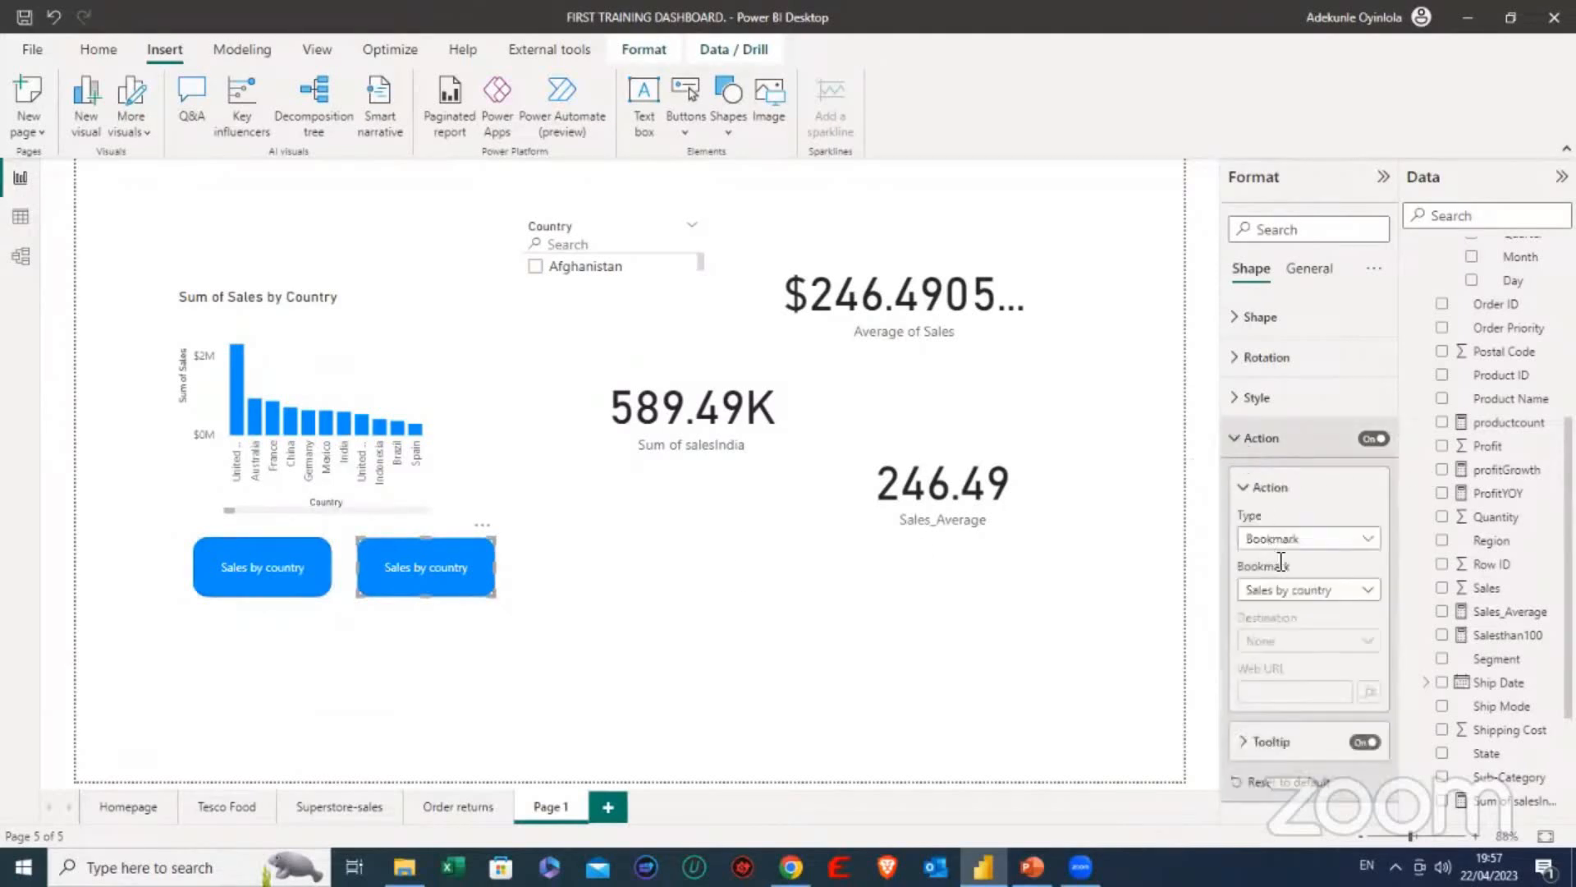
pyautogui.click(1318, 589)
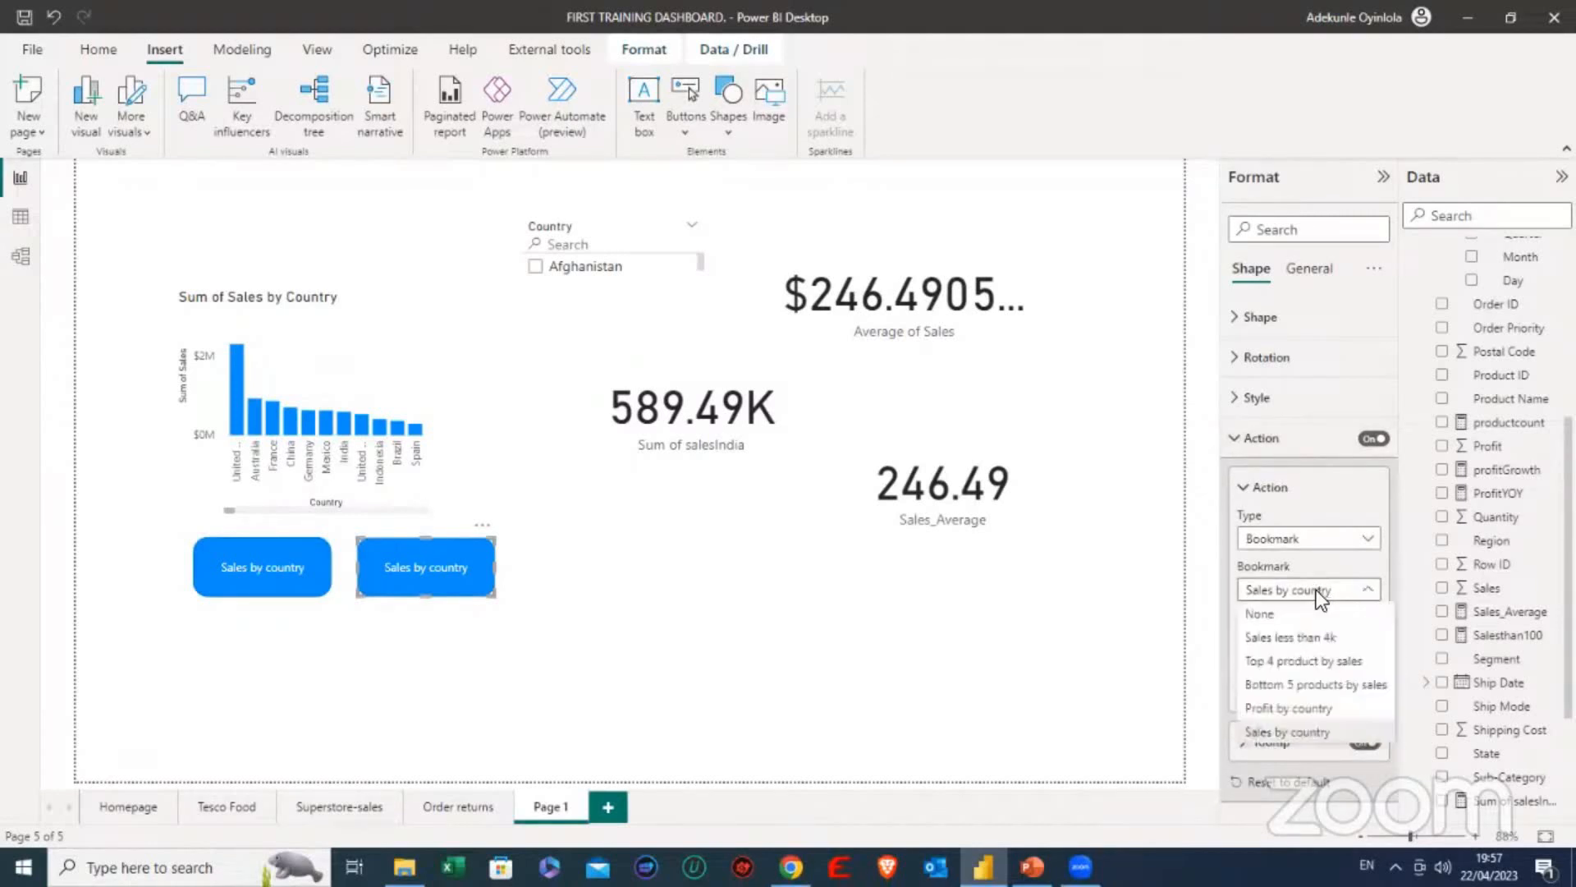
pyautogui.click(1284, 708)
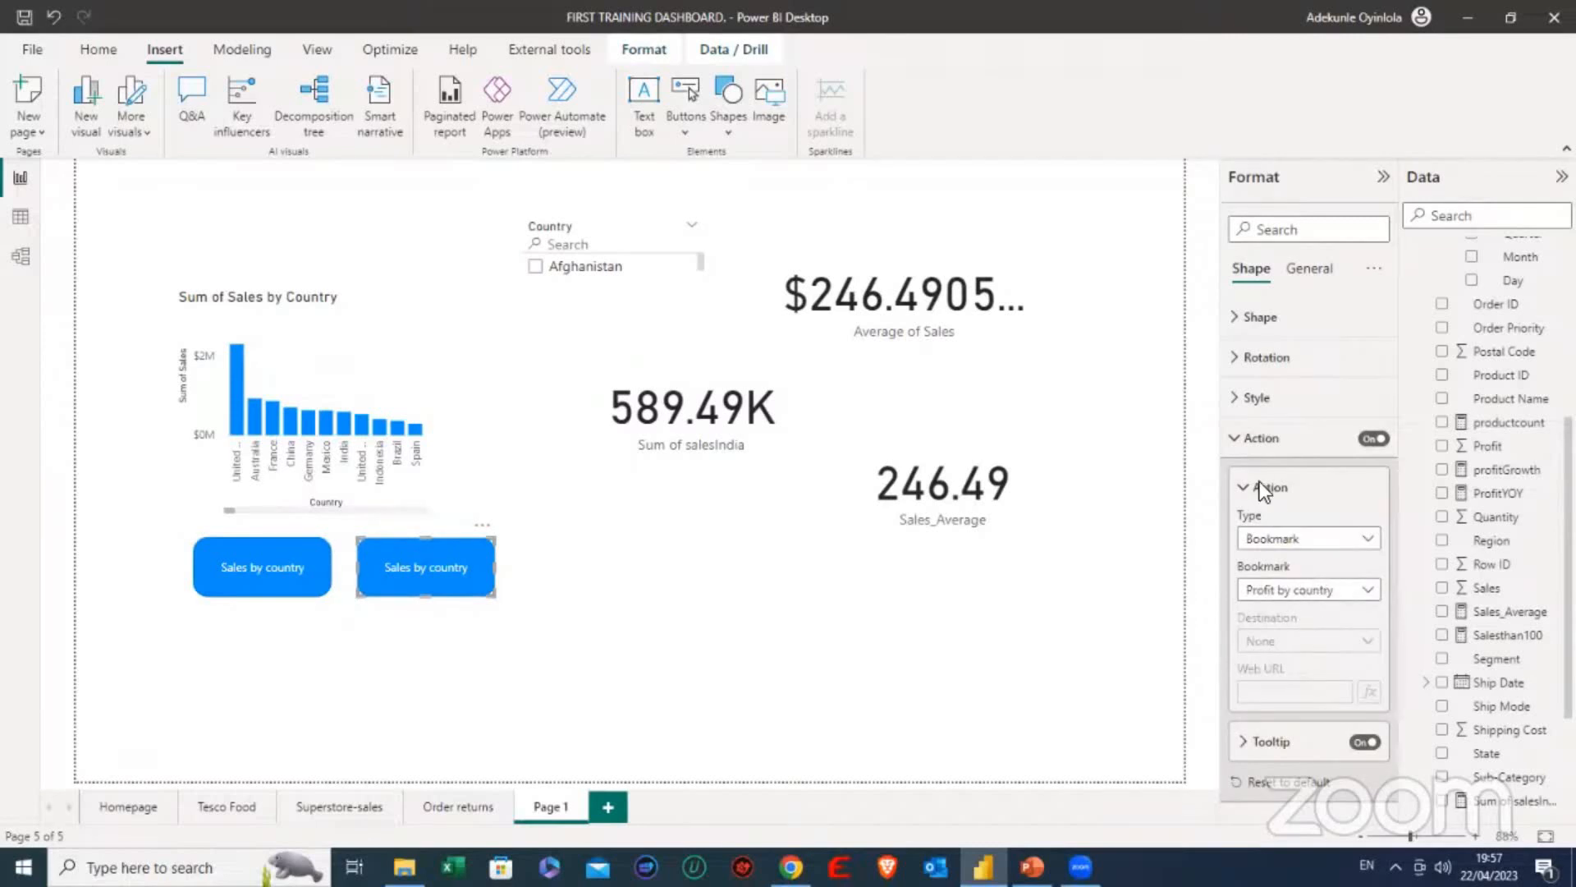
pyautogui.click(1238, 440)
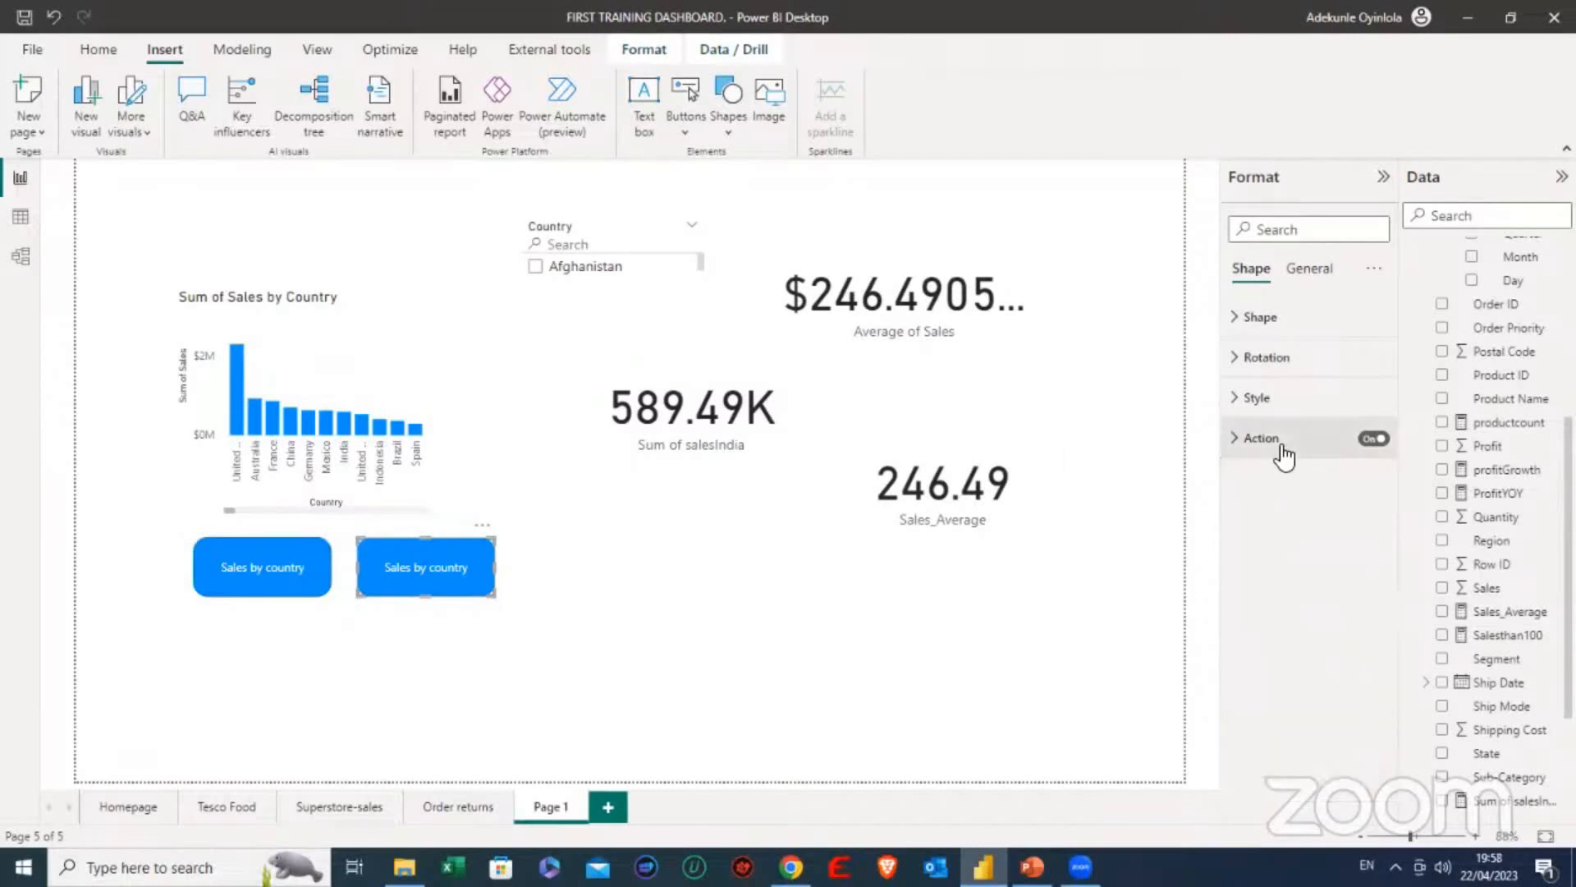
pyautogui.click(1255, 448)
pyautogui.click(1257, 447)
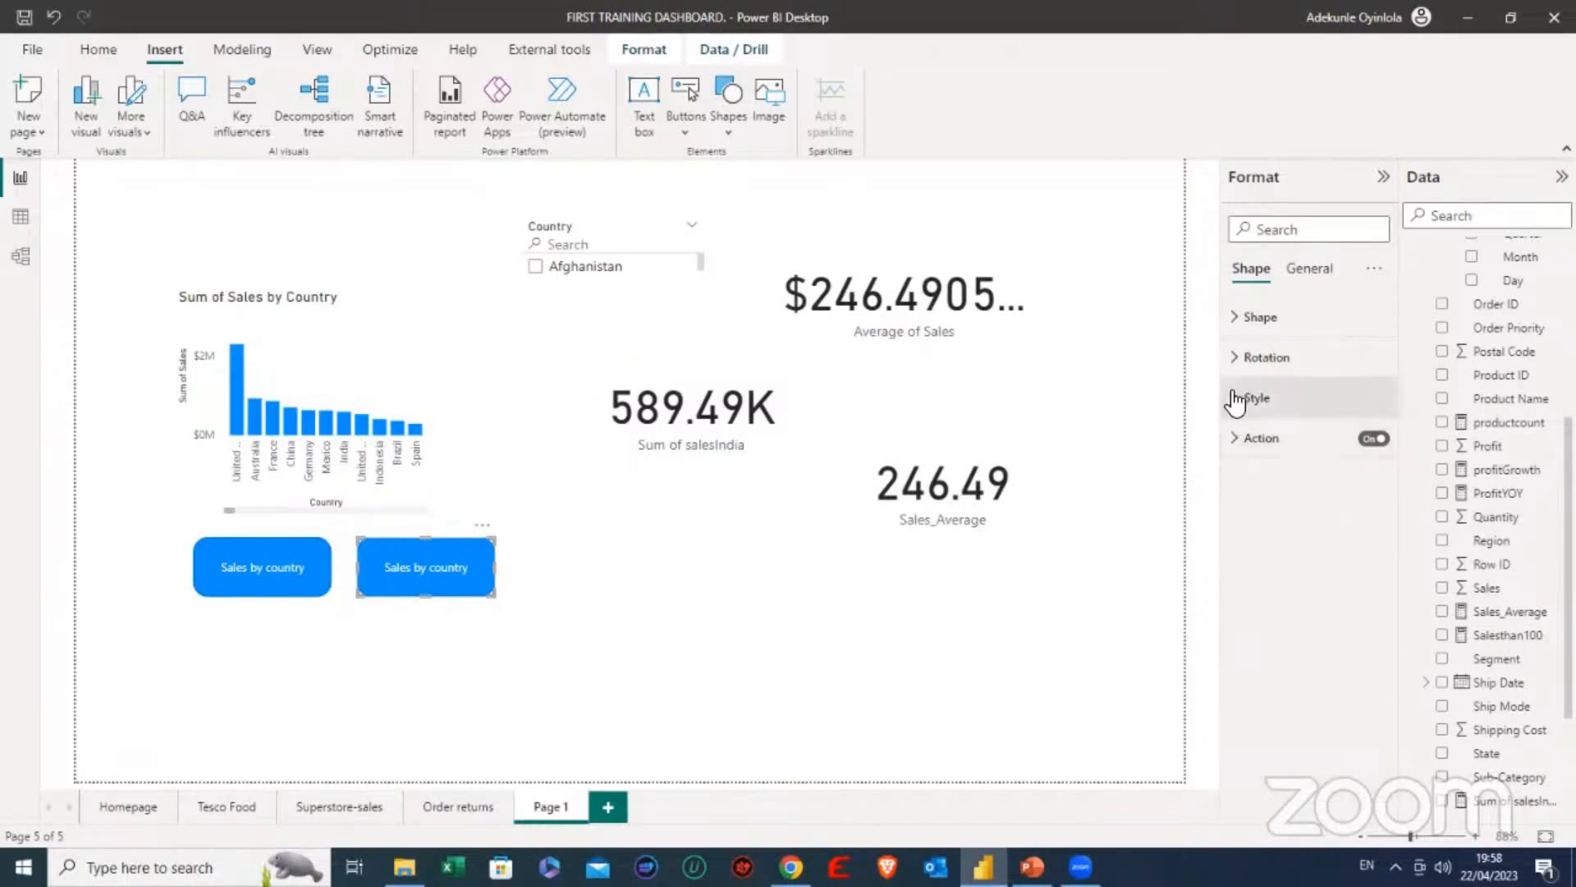
# - Change the copied button's text to "Profit by country" and test the button
pyautogui.click(1252, 398)
pyautogui.click(1260, 661)
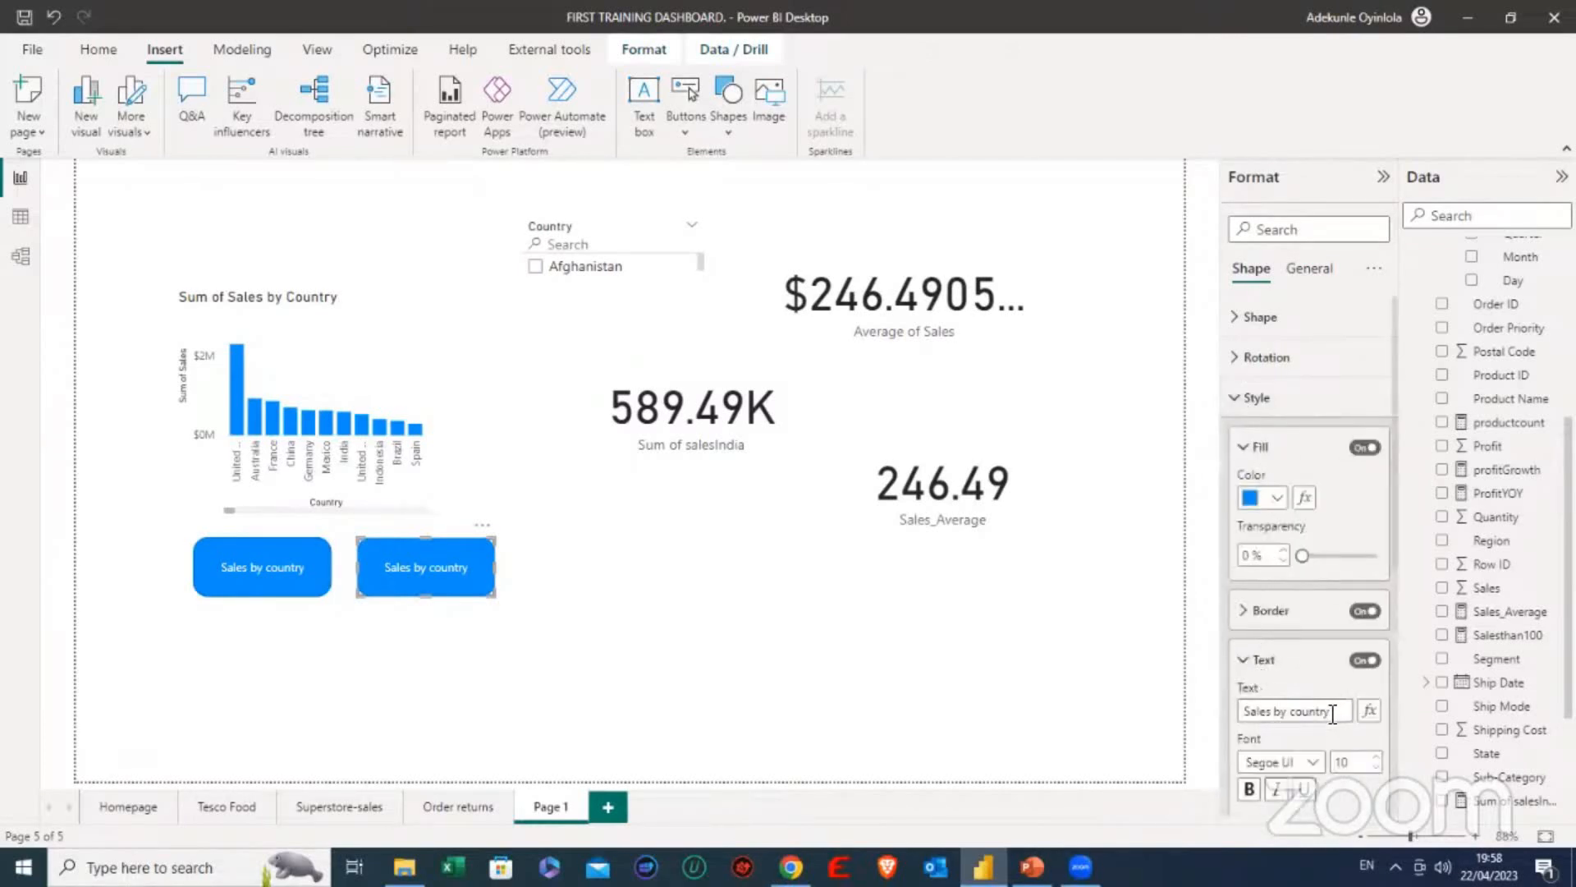
pyautogui.doubleClick(1257, 711)
pyautogui.write('Profit')
pyautogui.click(786, 634)
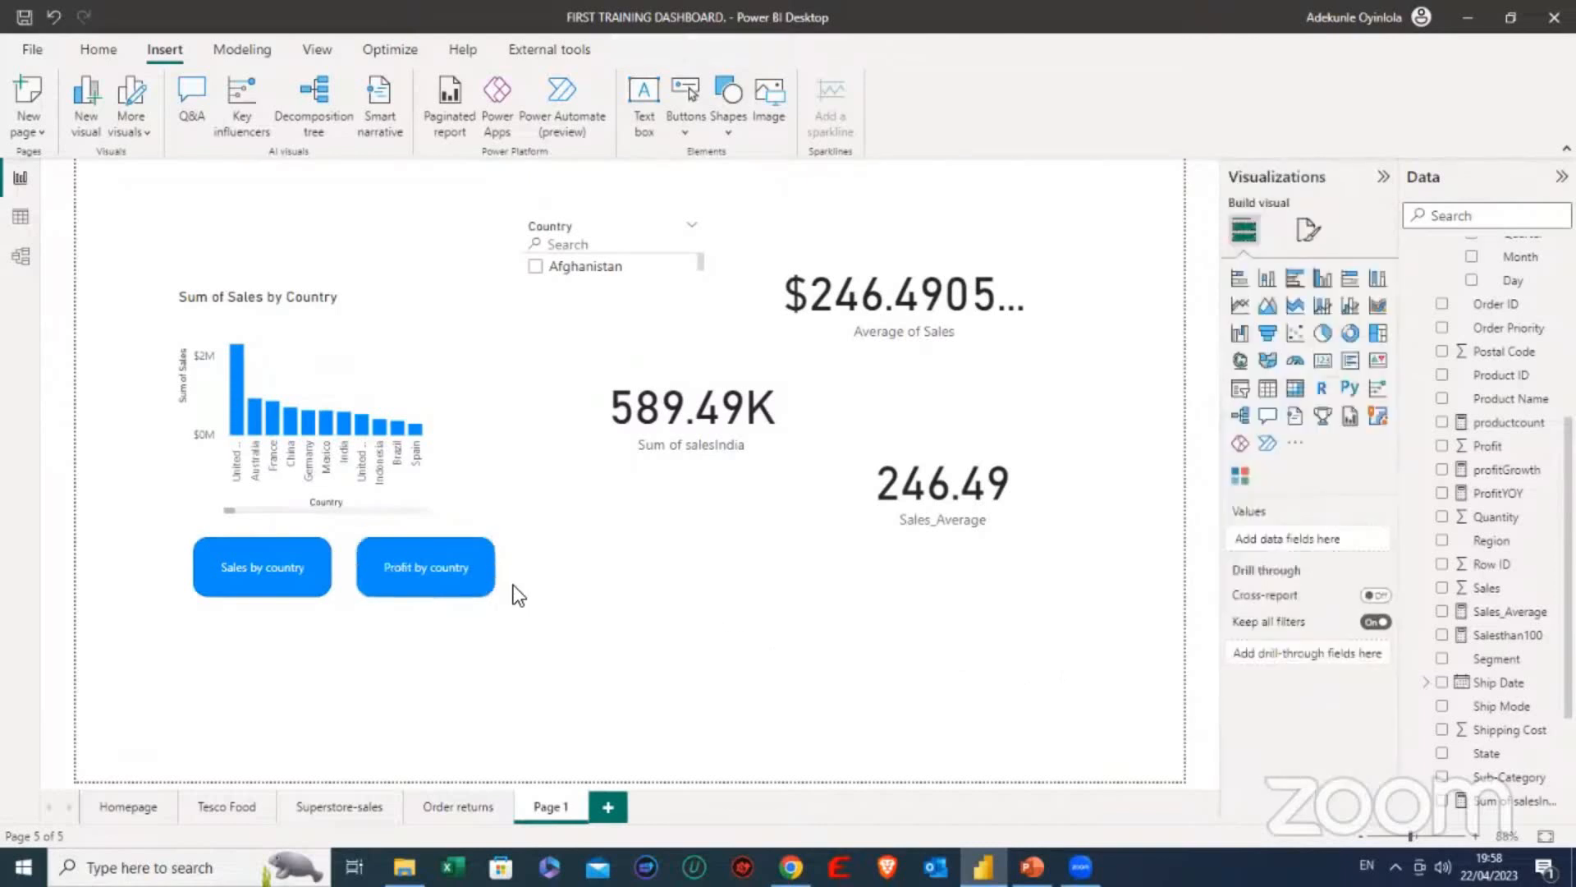
pyautogui.keyDown('ctrl'); pyautogui.click(441, 578); pyautogui.keyUp('ctrl')
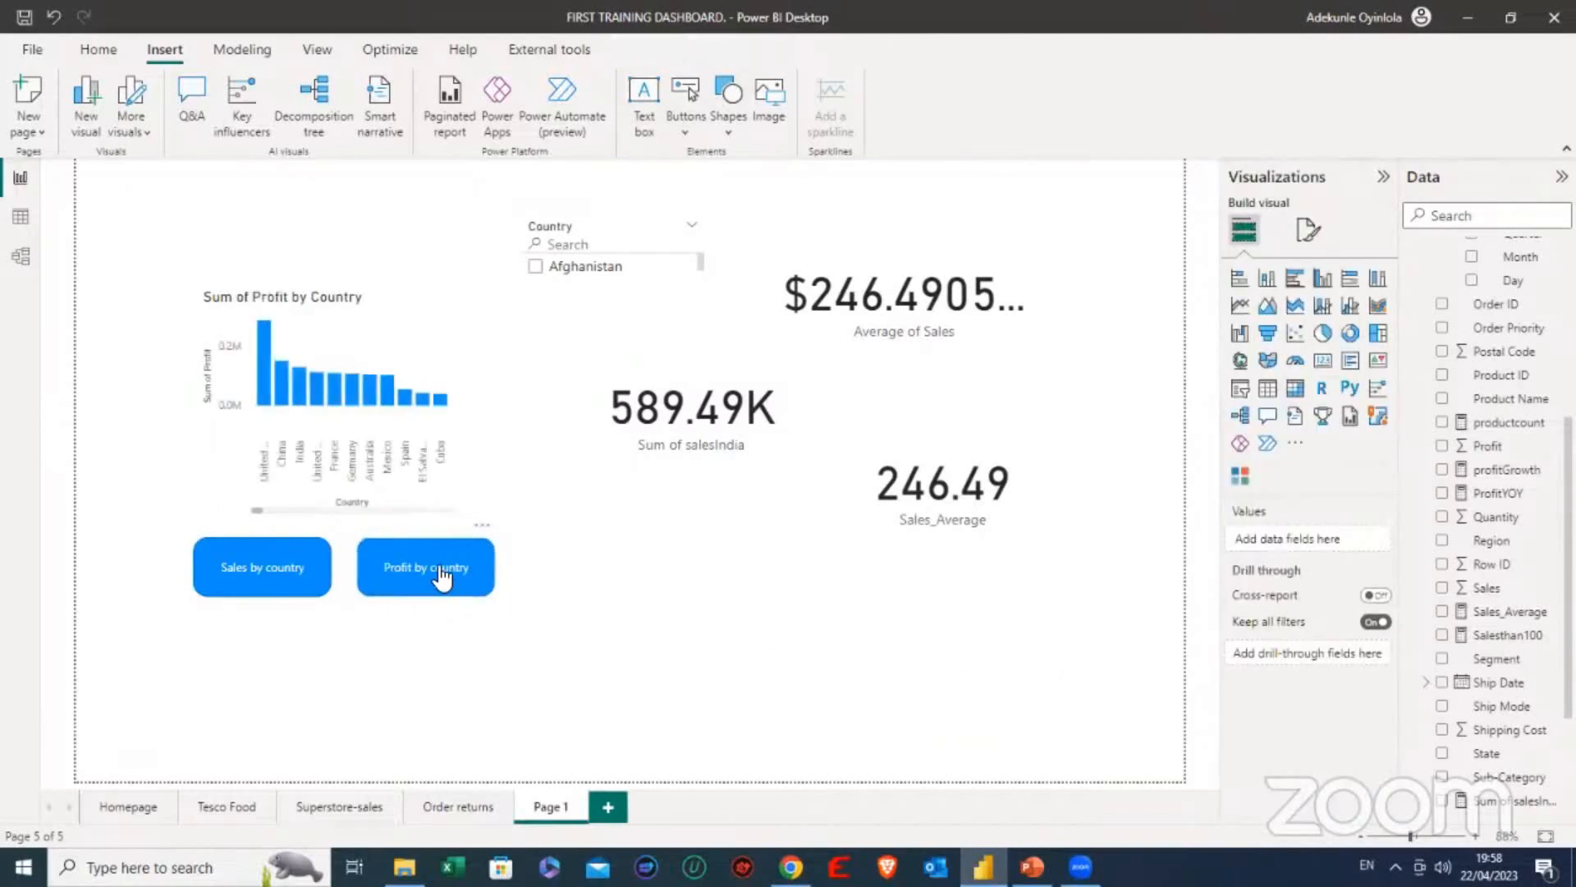
pyautogui.moveTo(392, 427)
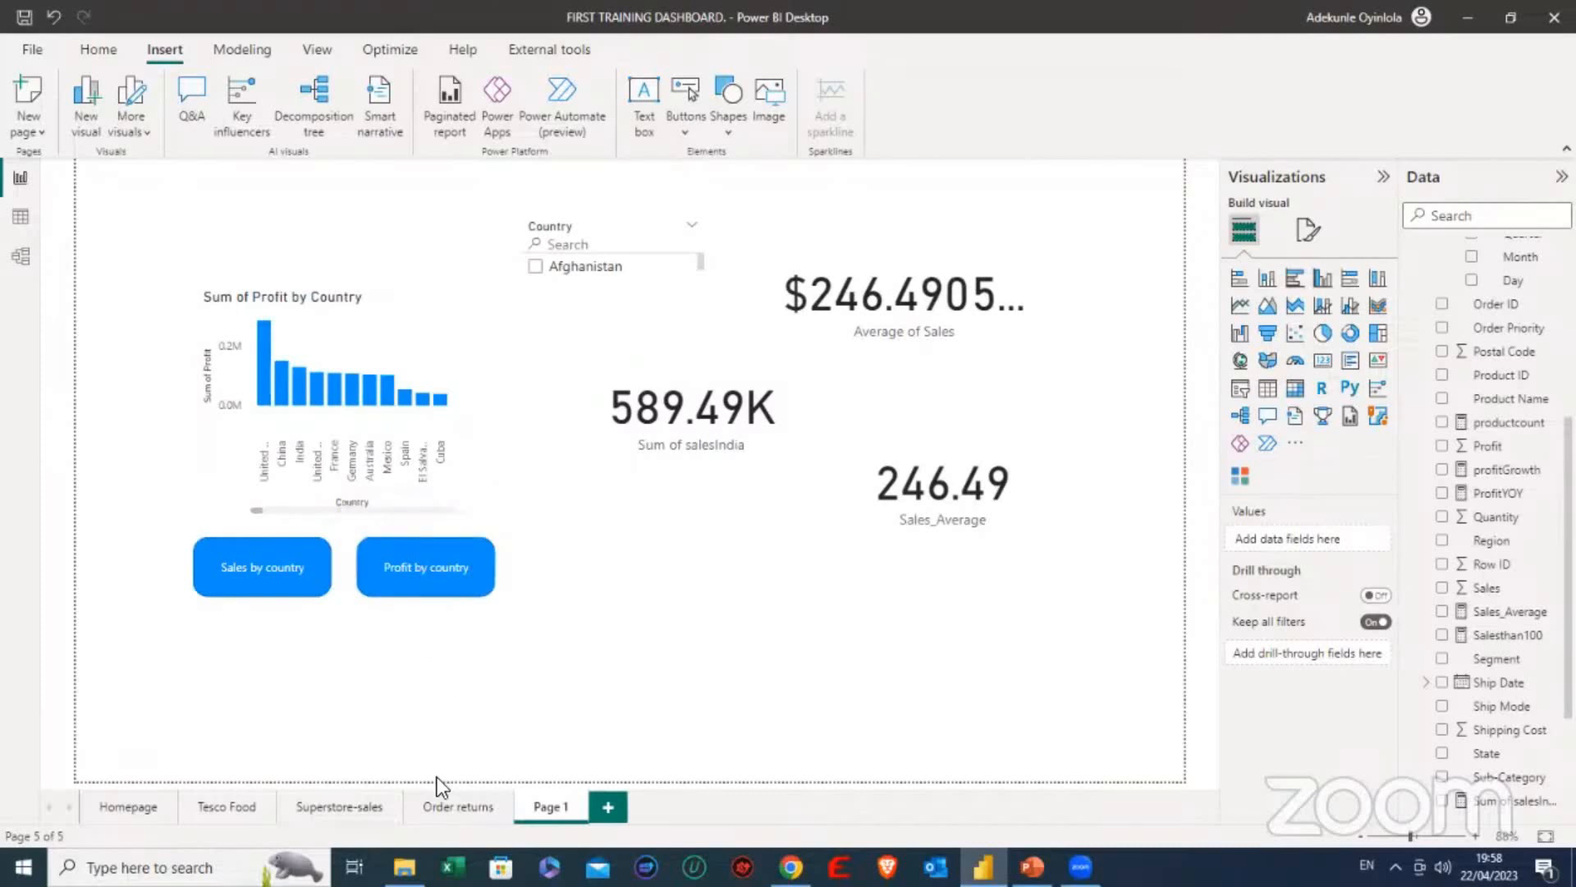
# - Review the Superstore-sales, Tesco Food and Order returns report pages, ending on the Homepage
pyautogui.click(446, 811)
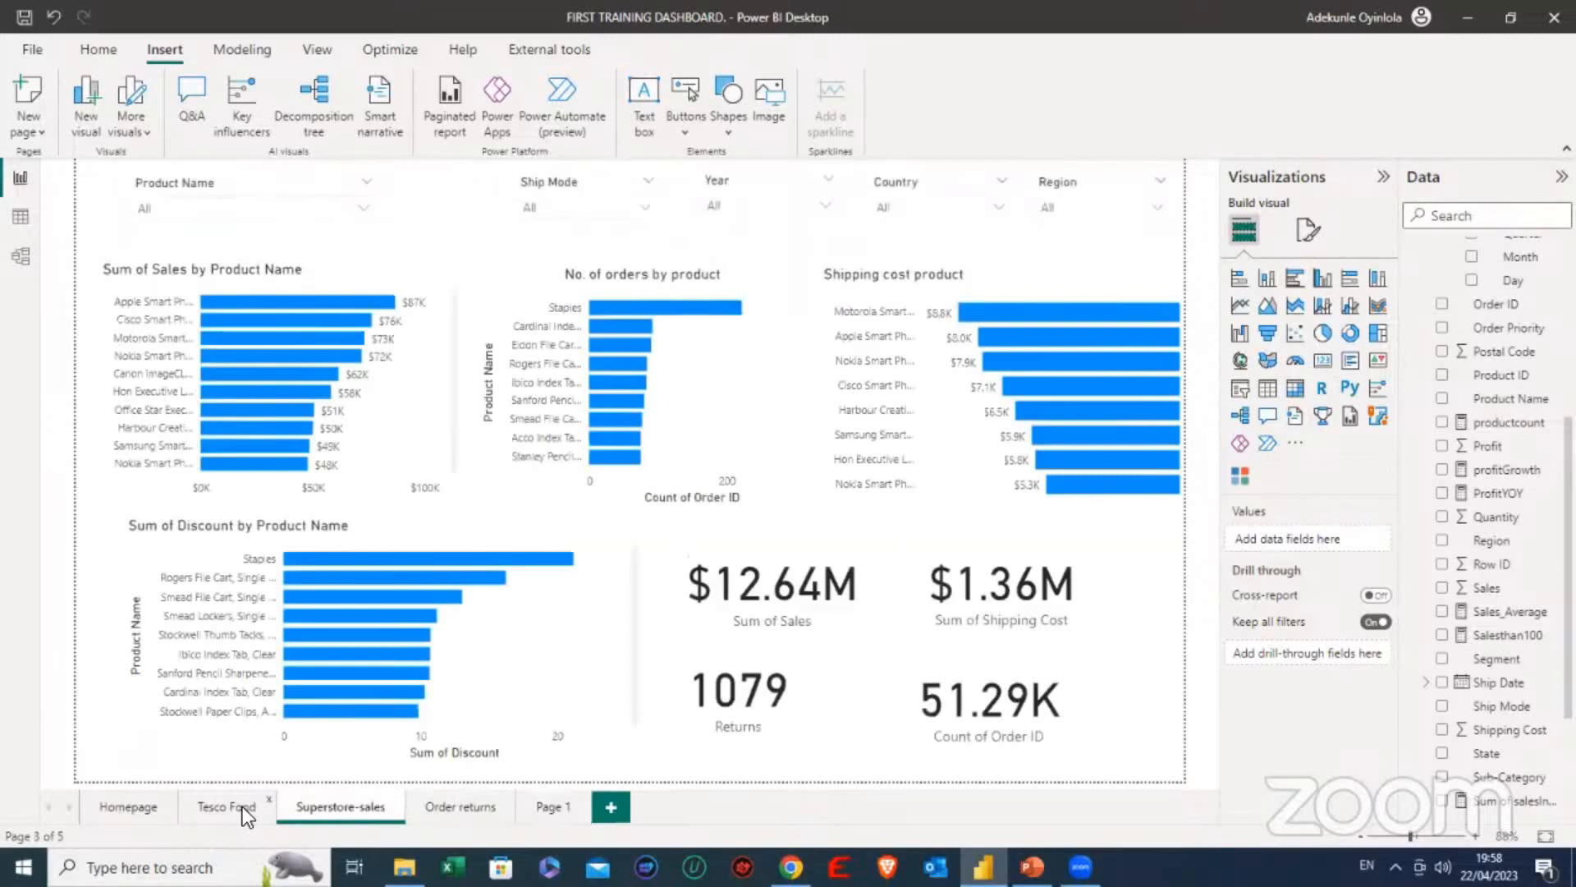
pyautogui.click(245, 810)
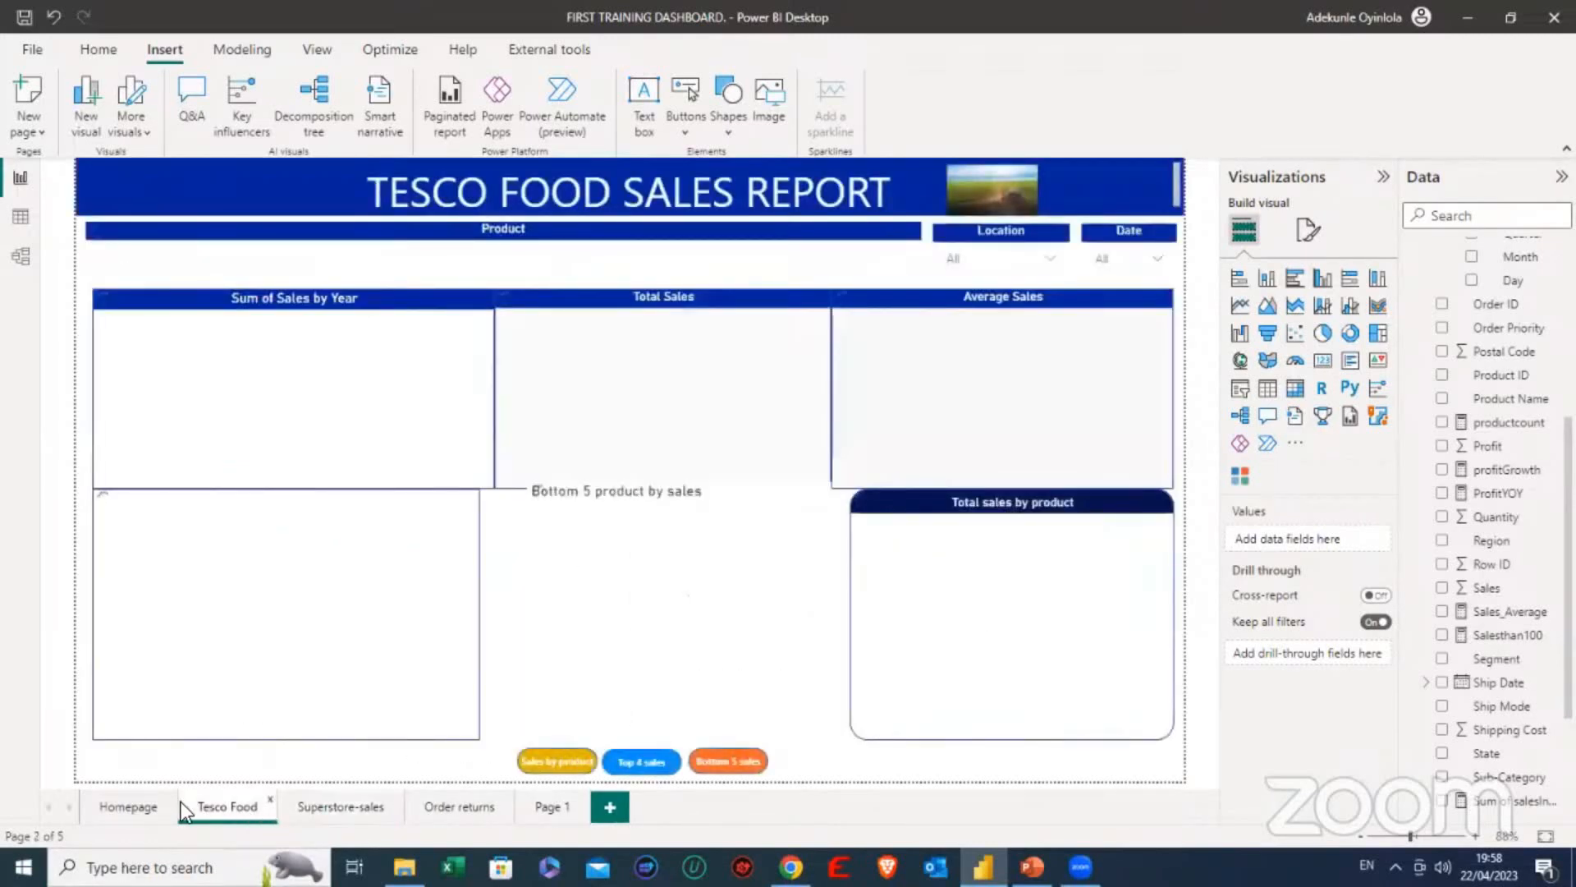
pyautogui.click(139, 808)
pyautogui.click(461, 806)
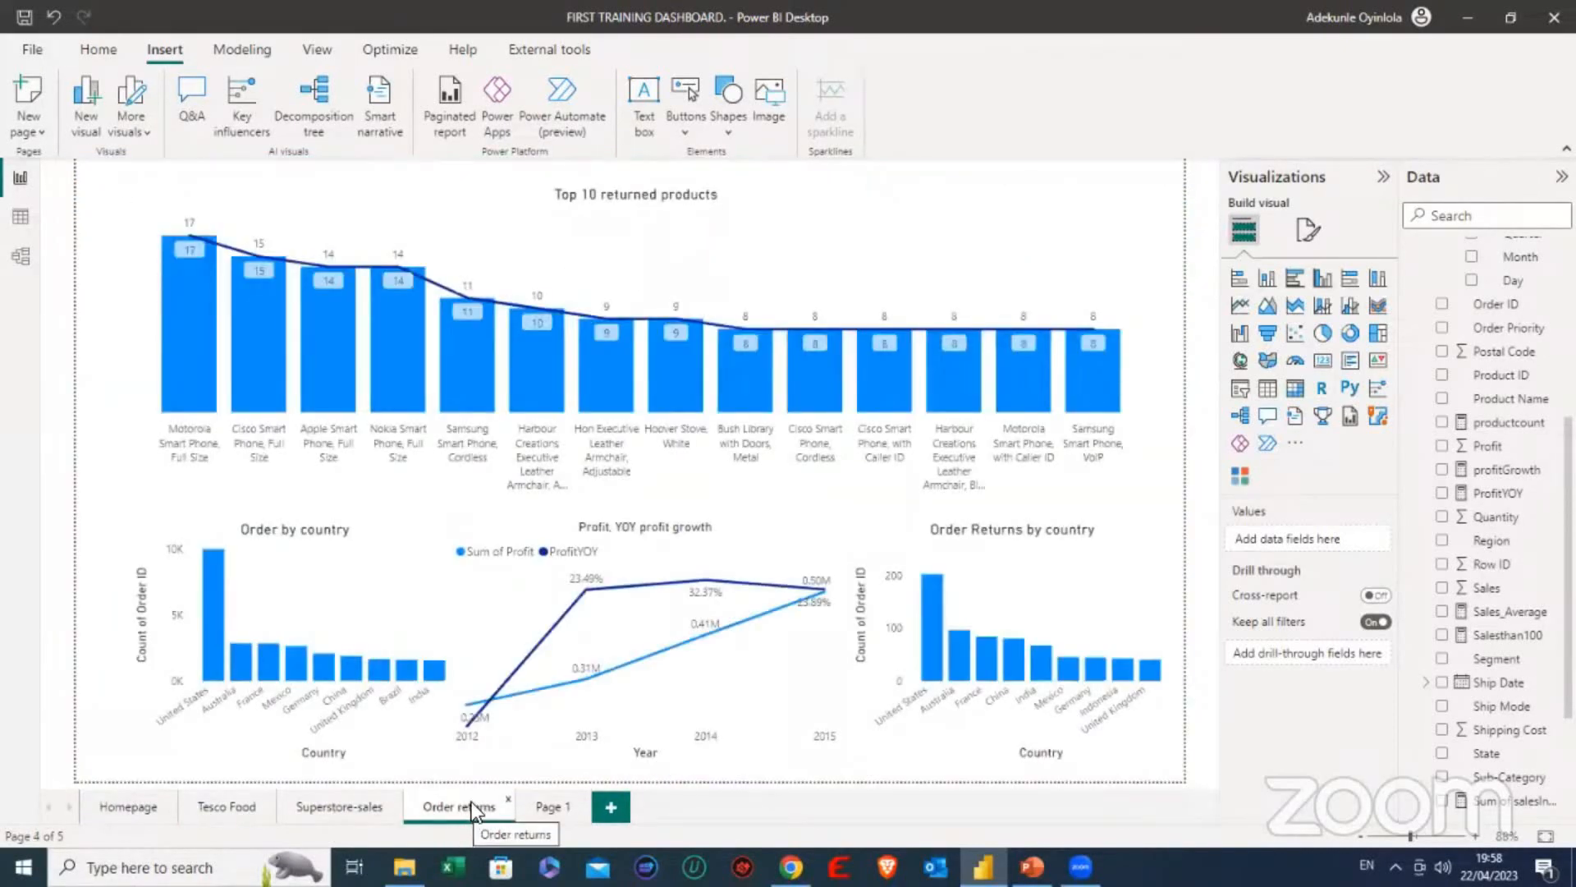
pyautogui.click(236, 801)
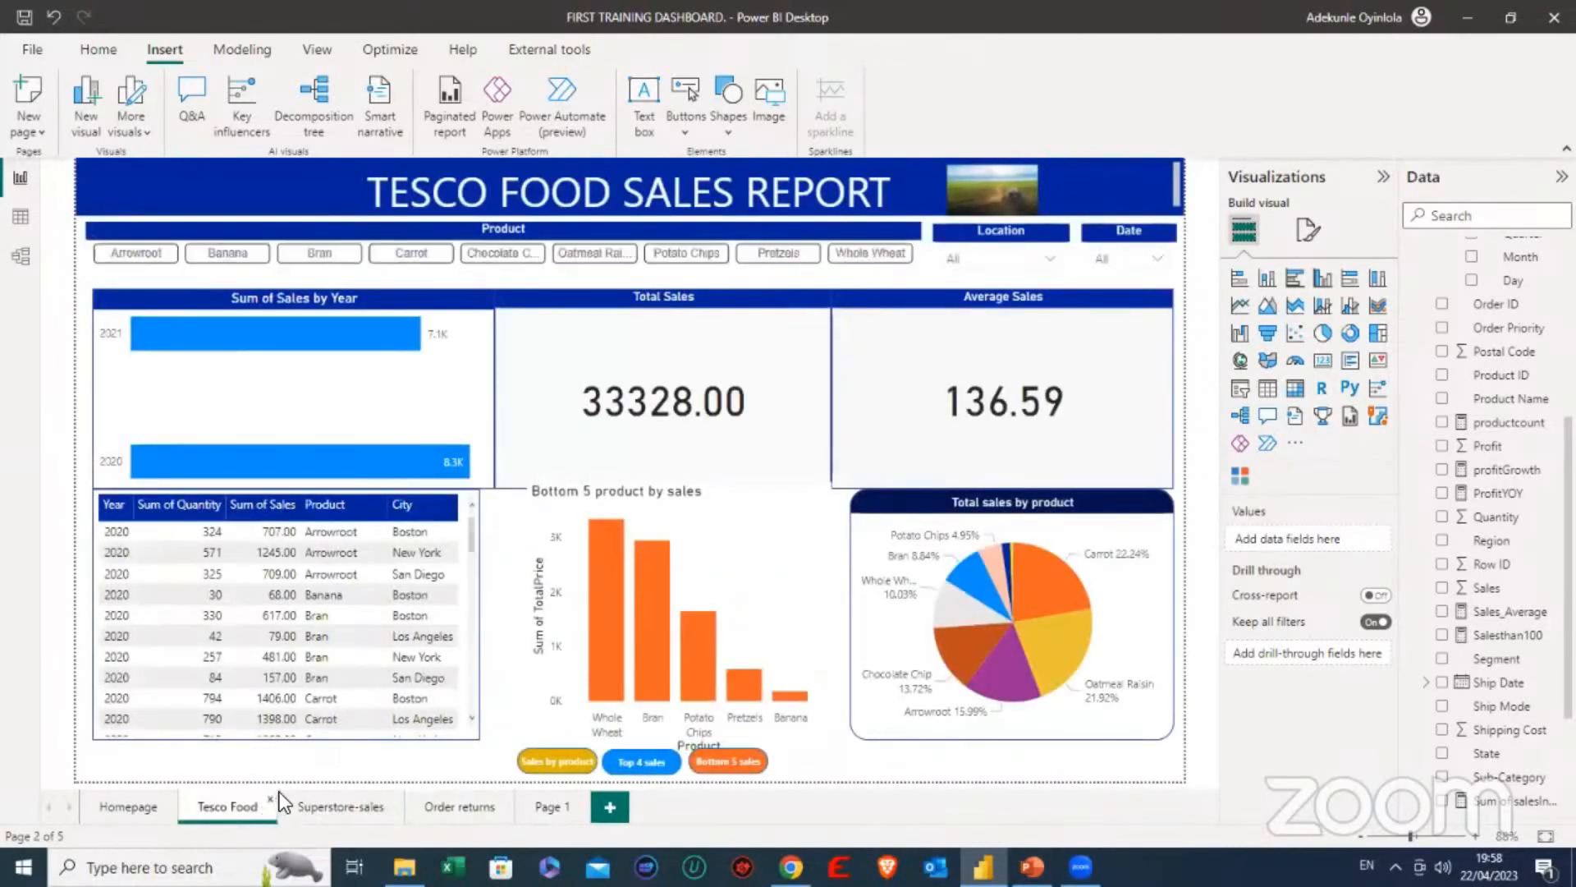
pyautogui.click(123, 804)
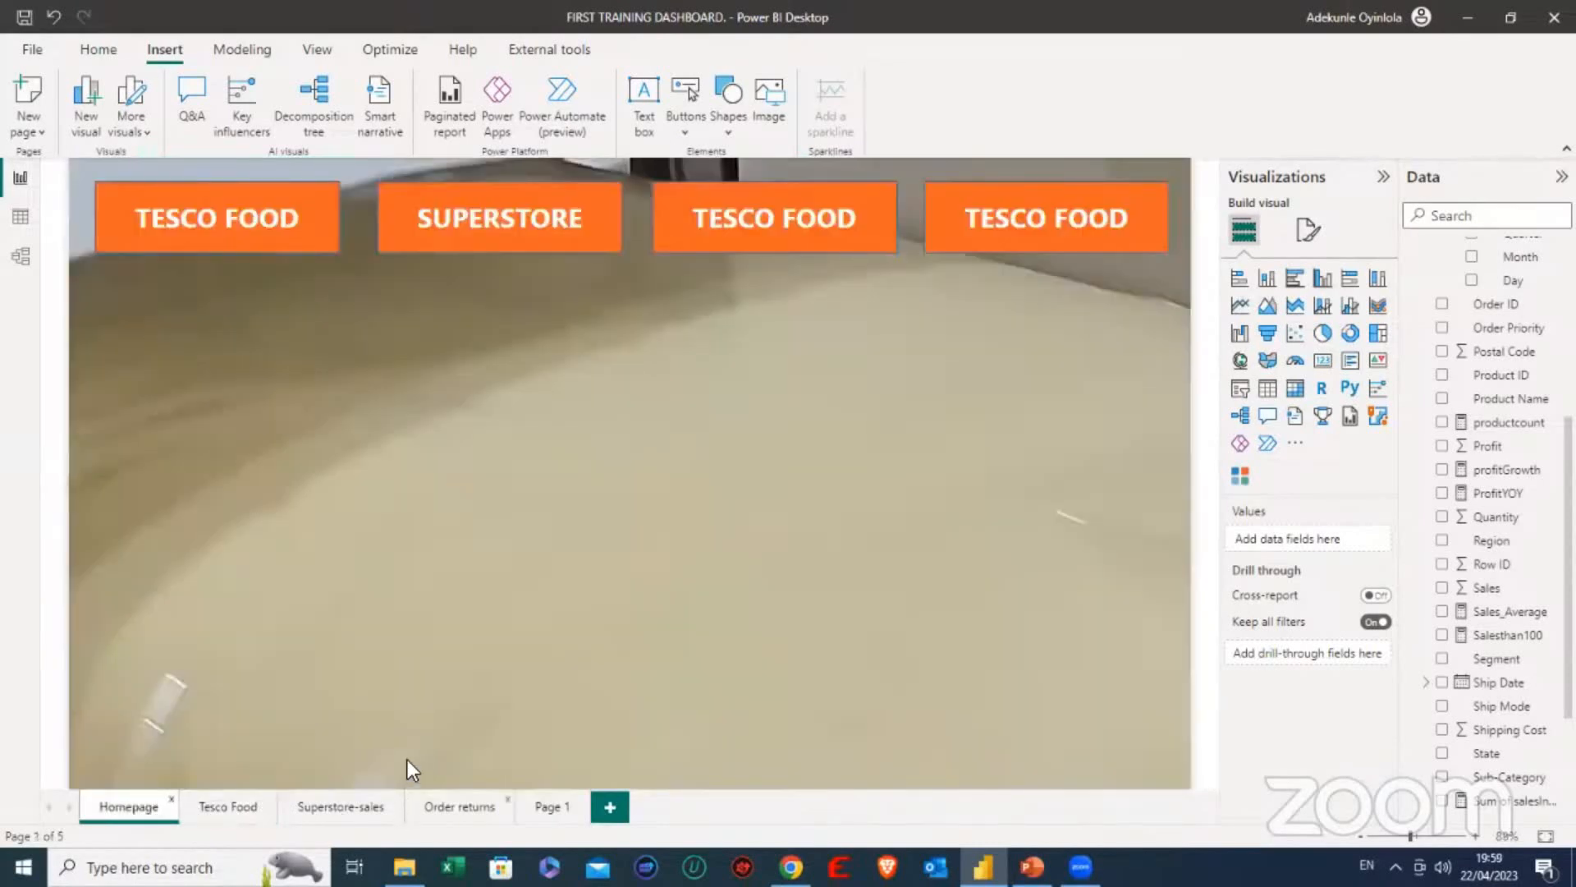